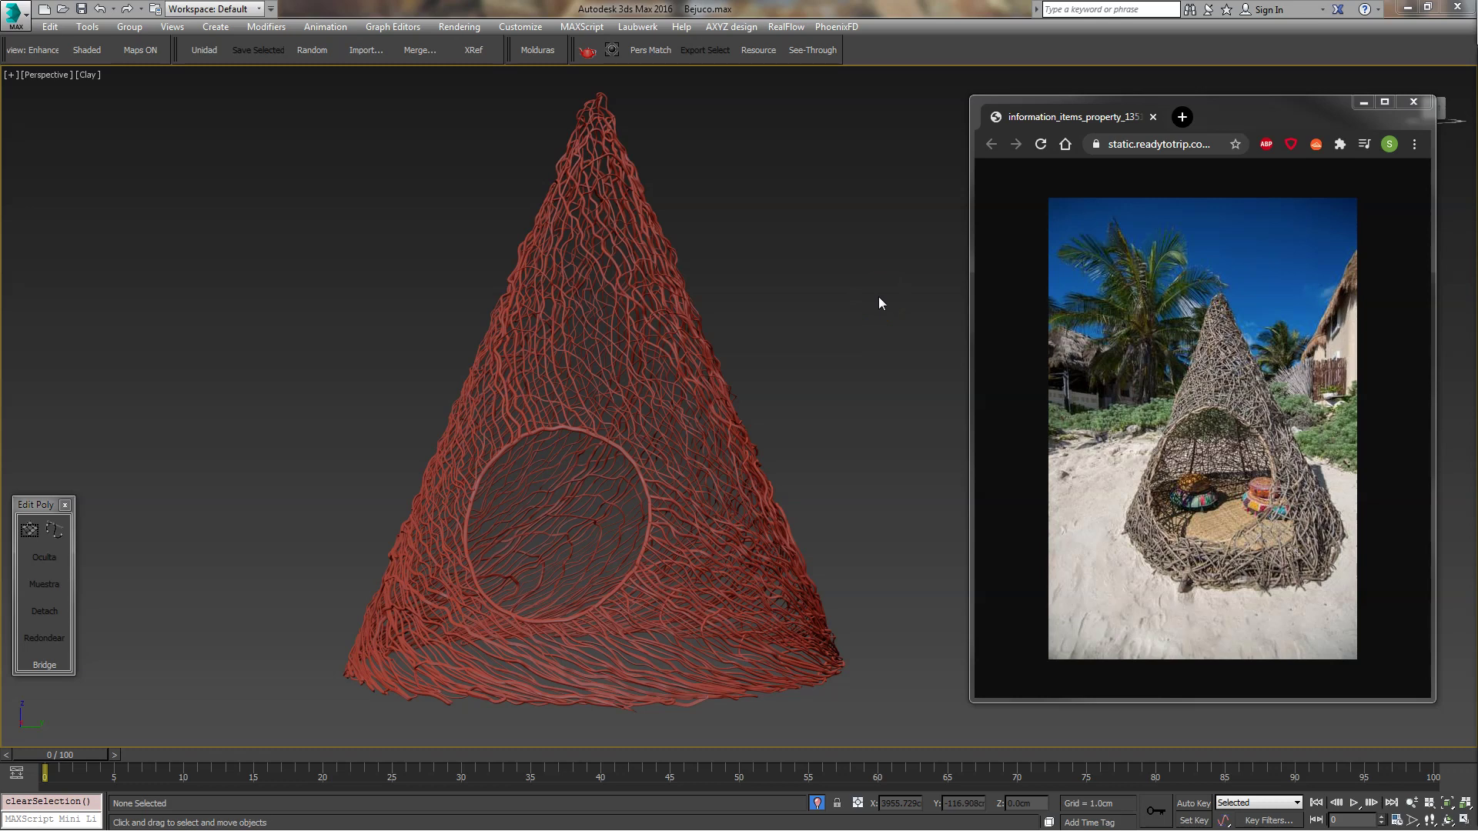
# Close the floating reference photo of the woven cone hut over the viewport.
pyautogui.click(26, 779)
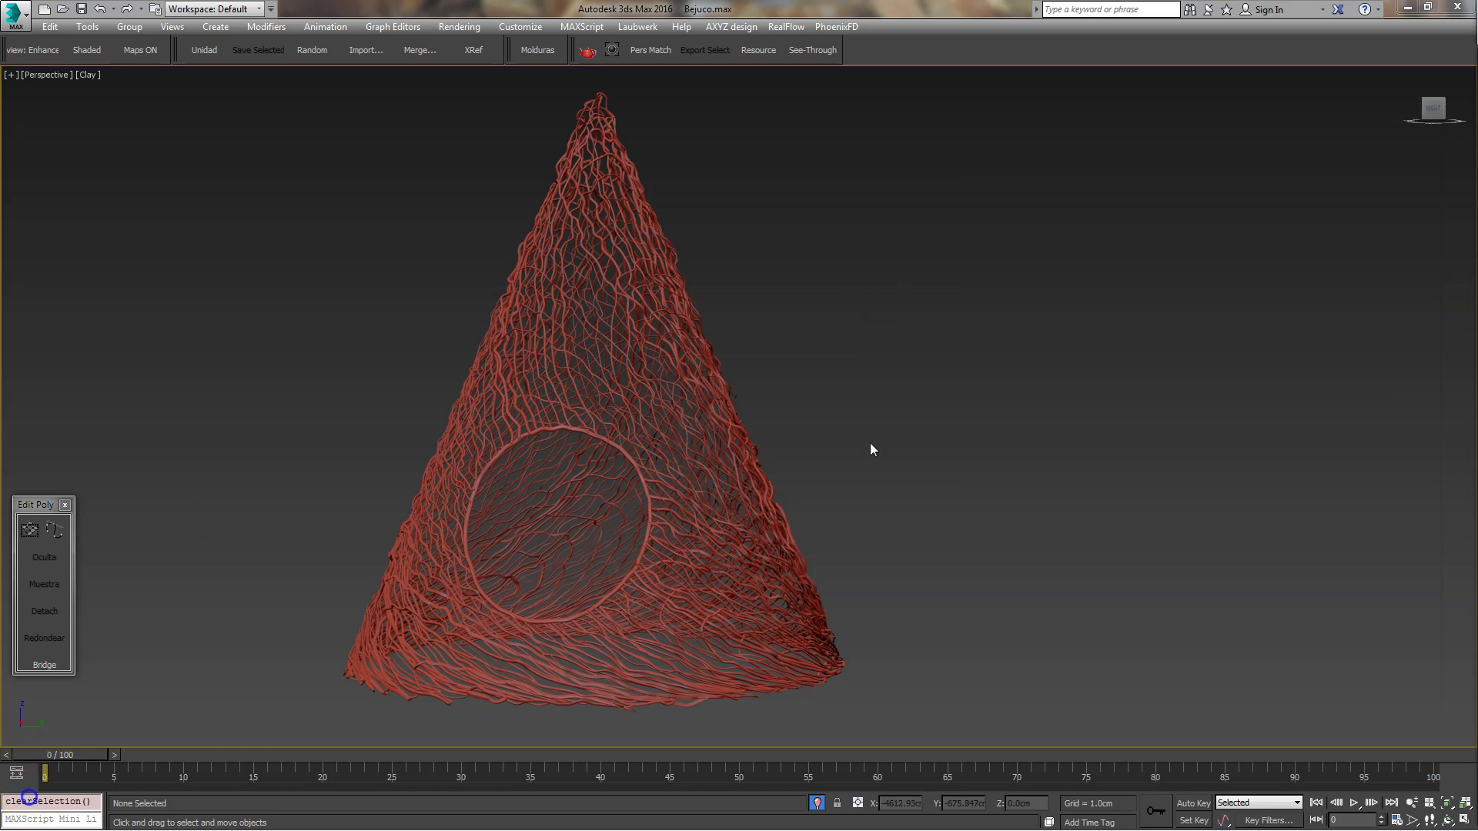
# Orbit and zoom in to inspect the cone's circular opening and lattice strands close up.
pyautogui.moveTo(930, 399)
pyautogui.keyDown('alt'); pyautogui.mouseDown(button='middle')
pyautogui.moveTo(1040, 403)
pyautogui.moveTo(858, 340)
pyautogui.moveTo(958, 412)
pyautogui.moveTo(914, 429)
pyautogui.moveTo(1026, 370)
pyautogui.moveTo(986, 419)
pyautogui.moveTo(996, 387)
pyautogui.moveTo(1086, 333)
pyautogui.moveTo(1062, 366)
pyautogui.moveTo(1032, 317)
pyautogui.moveTo(1094, 312)
pyautogui.mouseUp(button='middle'); pyautogui.keyUp('alt')
pyautogui.scroll(5, 1032, 386)
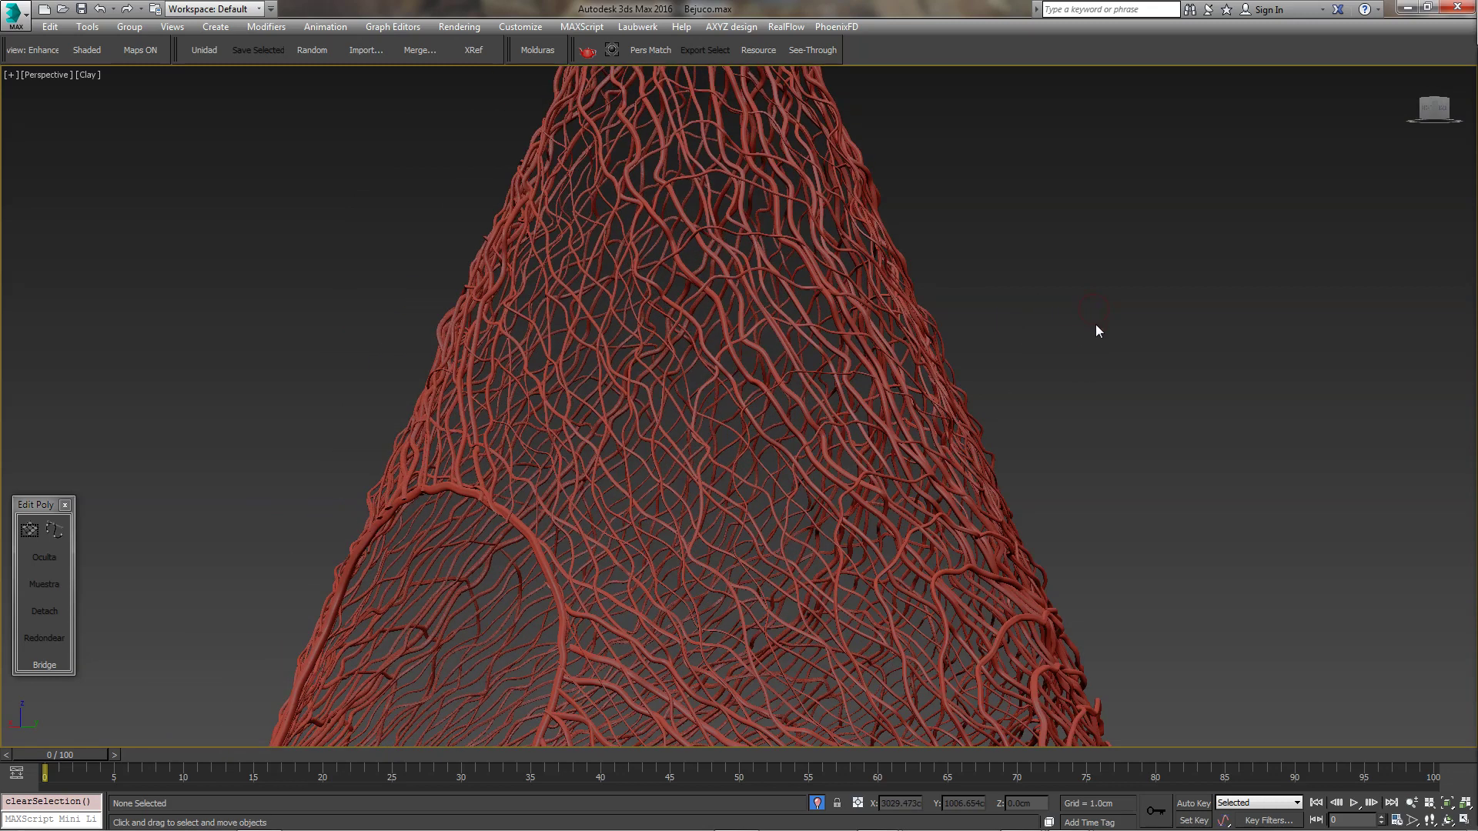
pyautogui.scroll(2, 1079, 331)
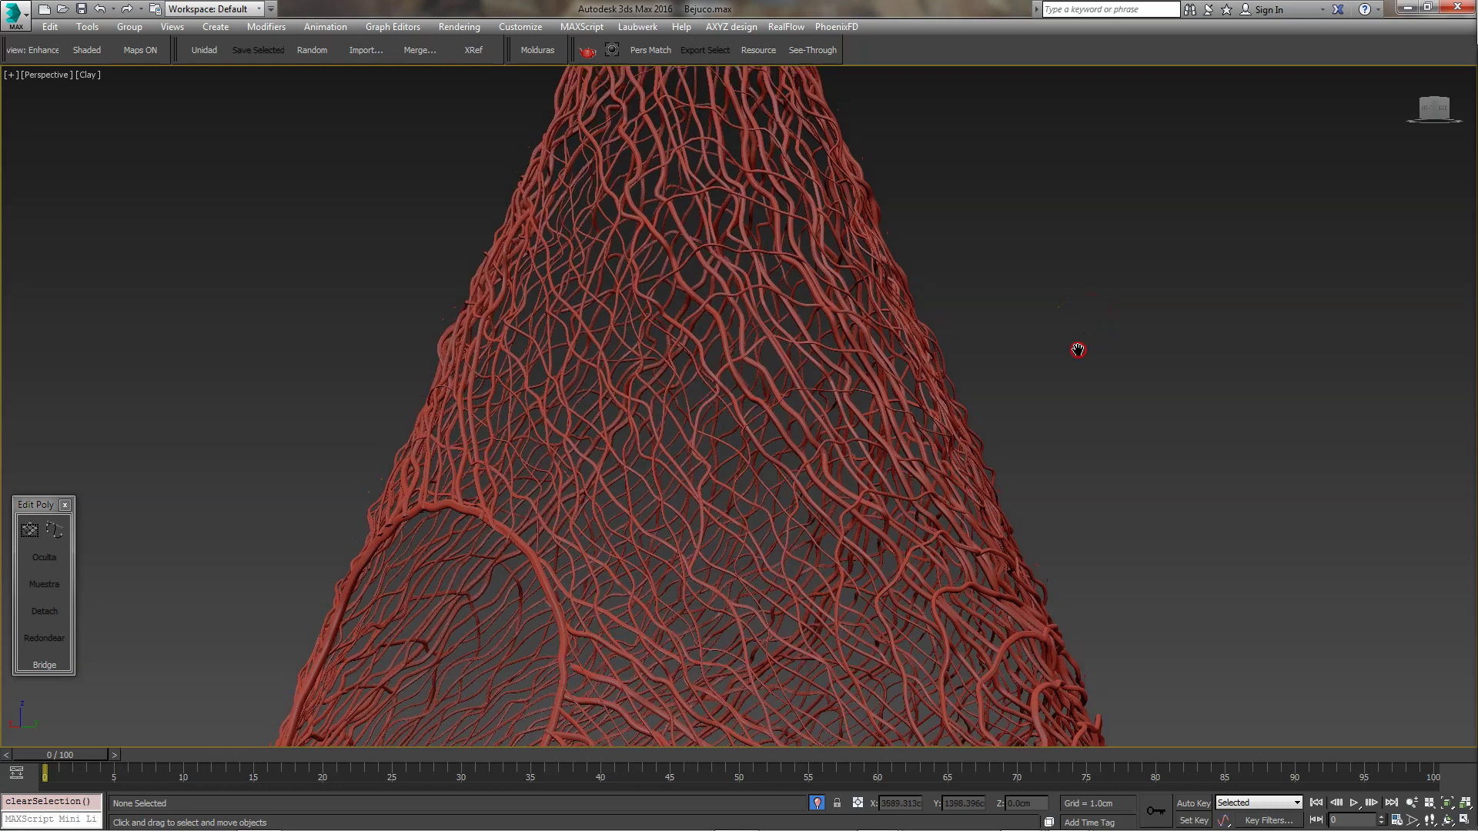
pyautogui.scroll(2, 995, 286)
pyautogui.scroll(2, 990, 325)
pyautogui.moveTo(950, 263)
pyautogui.keyDown('alt'); pyautogui.mouseDown(button='middle')
pyautogui.moveTo(1147, 416)
pyautogui.moveTo(1134, 271)
pyautogui.moveTo(1063, 350)
pyautogui.moveTo(1132, 382)
pyautogui.moveTo(911, 331)
pyautogui.moveTo(1033, 373)
pyautogui.moveTo(984, 351)
pyautogui.moveTo(987, 310)
pyautogui.mouseUp(button='middle'); pyautogui.keyUp('alt')
pyautogui.scroll(-3, 1132, 282)
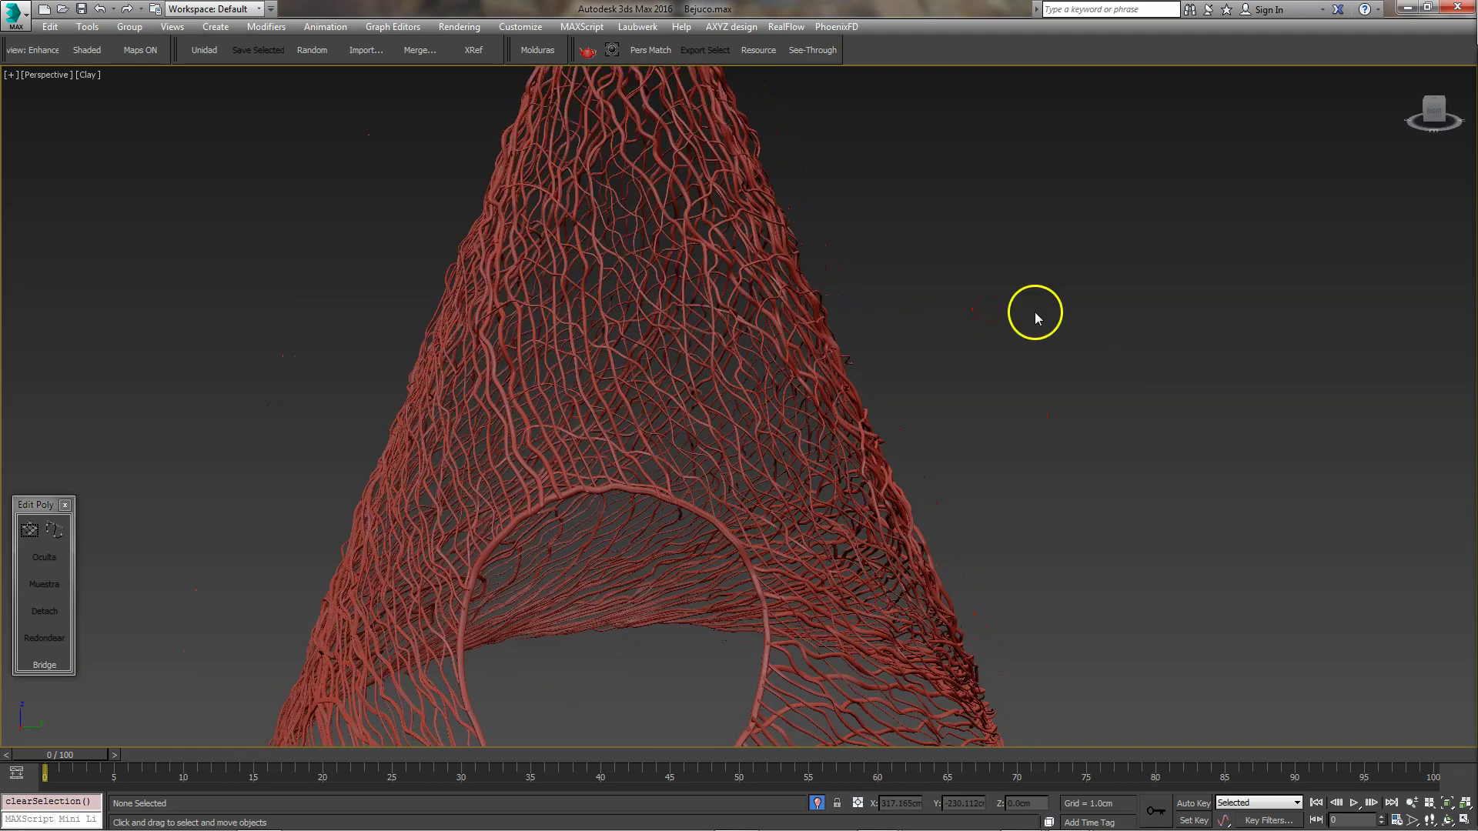
# Orbit around the whole lattice cone to a tilted view showing both cones.
pyautogui.moveTo(1062, 356)
pyautogui.keyDown('alt'); pyautogui.mouseDown(button='middle')
pyautogui.moveTo(1037, 362)
pyautogui.moveTo(977, 304)
pyautogui.mouseUp(button='middle'); pyautogui.keyUp('alt')
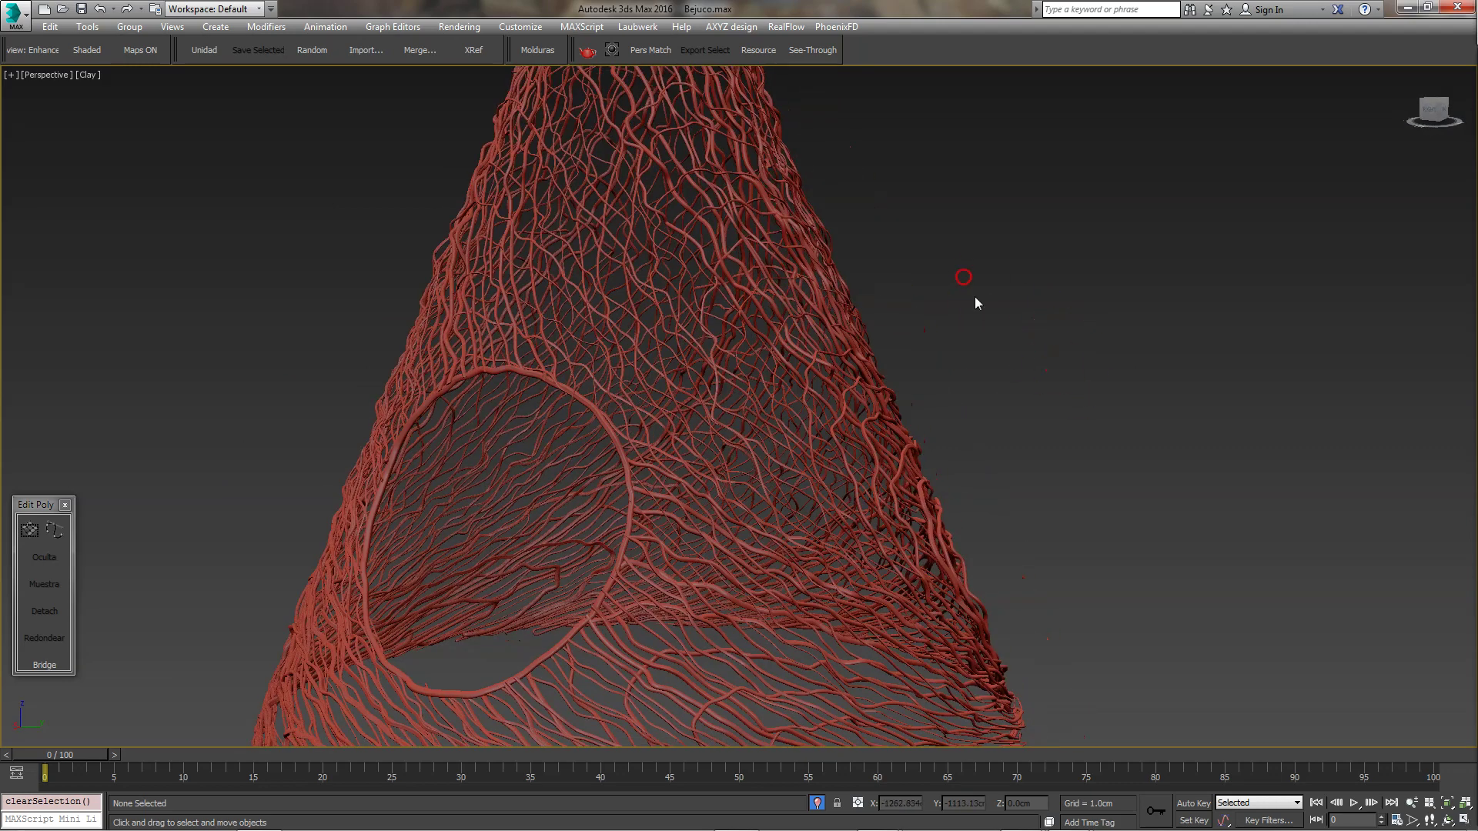
pyautogui.keyDown('alt'); pyautogui.moveTo(964, 383); pyautogui.dragTo(942, 374, button='middle'); pyautogui.keyUp('alt')
pyautogui.moveTo(1130, 365)
pyautogui.keyDown('alt'); pyautogui.mouseDown(button='middle')
pyautogui.moveTo(1026, 300)
pyautogui.moveTo(1044, 298)
pyautogui.moveTo(1007, 350)
pyautogui.mouseUp(button='middle'); pyautogui.keyUp('alt')
pyautogui.scroll(-3, 1006, 323)
pyautogui.moveTo(1006, 297)
pyautogui.keyDown('alt'); pyautogui.mouseDown(button='middle')
pyautogui.moveTo(946, 467)
pyautogui.moveTo(953, 452)
pyautogui.moveTo(899, 332)
pyautogui.moveTo(939, 345)
pyautogui.moveTo(914, 330)
pyautogui.moveTo(914, 370)
pyautogui.moveTo(813, 375)
pyautogui.mouseUp(button='middle'); pyautogui.keyUp('alt')
pyautogui.scroll(-5, 814, 378)
pyautogui.keyDown('alt'); pyautogui.moveTo(901, 357); pyautogui.dragTo(710, 382, button='middle'); pyautogui.keyUp('alt')
pyautogui.scroll(2, 722, 389)
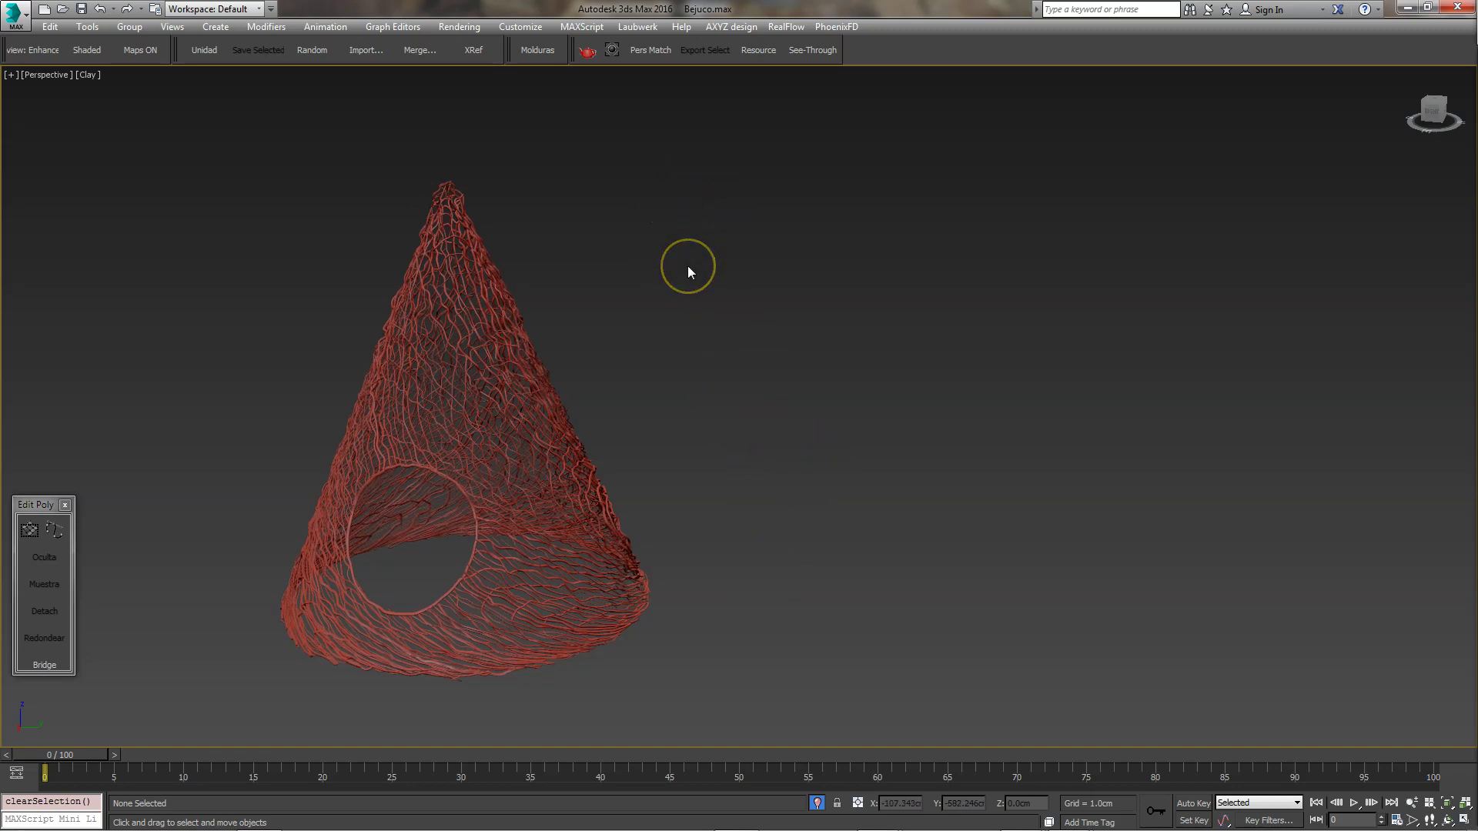
pyautogui.moveTo(732, 287)
pyautogui.keyDown('alt'); pyautogui.mouseDown(button='middle')
pyautogui.moveTo(880, 389)
pyautogui.moveTo(924, 388)
pyautogui.moveTo(842, 369)
pyautogui.moveTo(884, 370)
pyautogui.moveTo(792, 373)
pyautogui.moveTo(837, 335)
pyautogui.moveTo(769, 370)
pyautogui.moveTo(820, 352)
pyautogui.mouseUp(button='middle'); pyautogui.keyUp('alt')
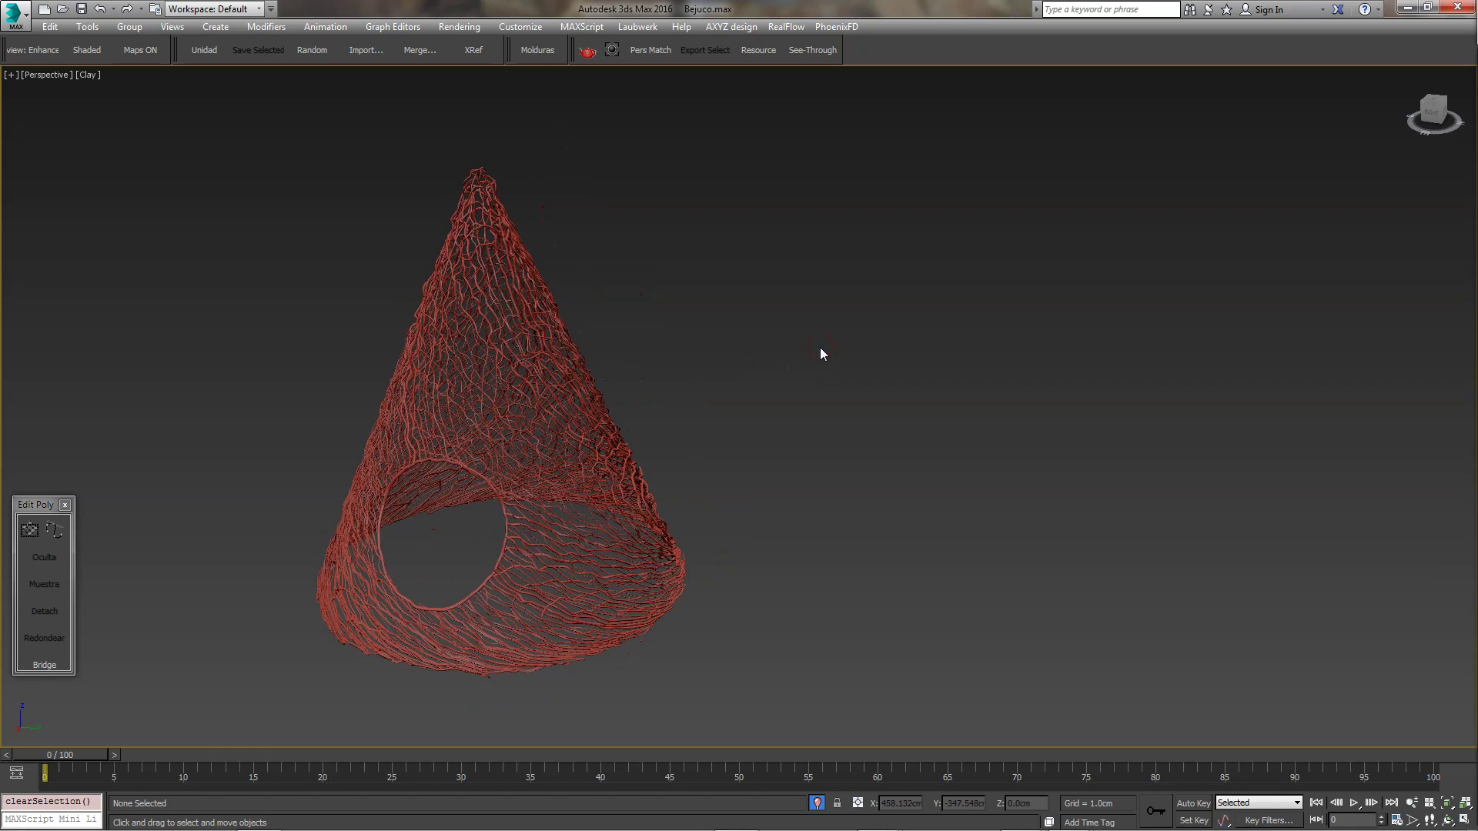
pyautogui.keyDown('alt'); pyautogui.moveTo(756, 313); pyautogui.dragTo(700, 357, button='middle'); pyautogui.keyUp('alt')
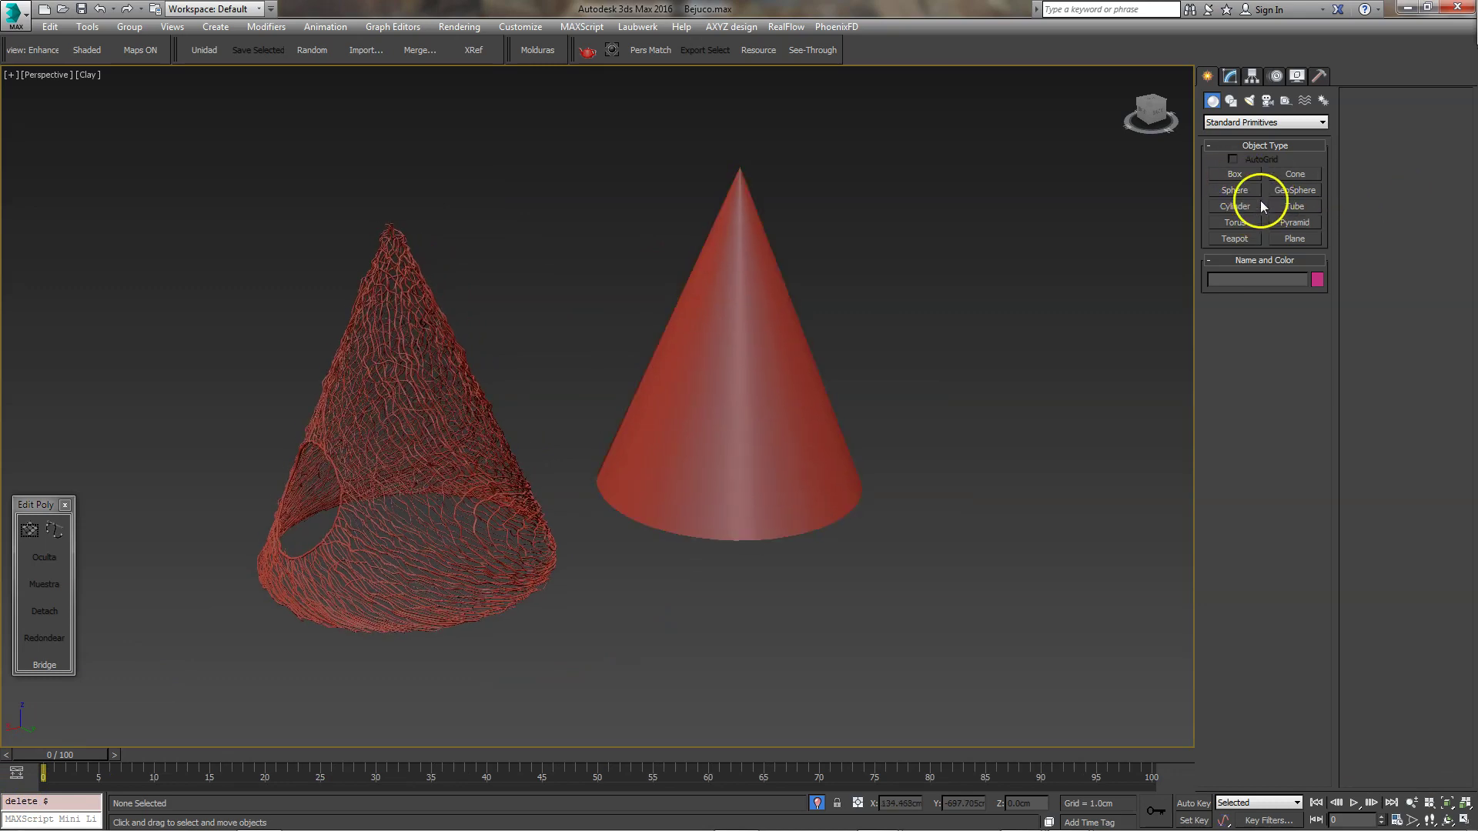
# Create a new pointed cone to the right of the existing cones.
pyautogui.click(1296, 174)
pyautogui.moveTo(983, 453); pyautogui.dragTo(991, 518)
pyautogui.click(1016, 244)
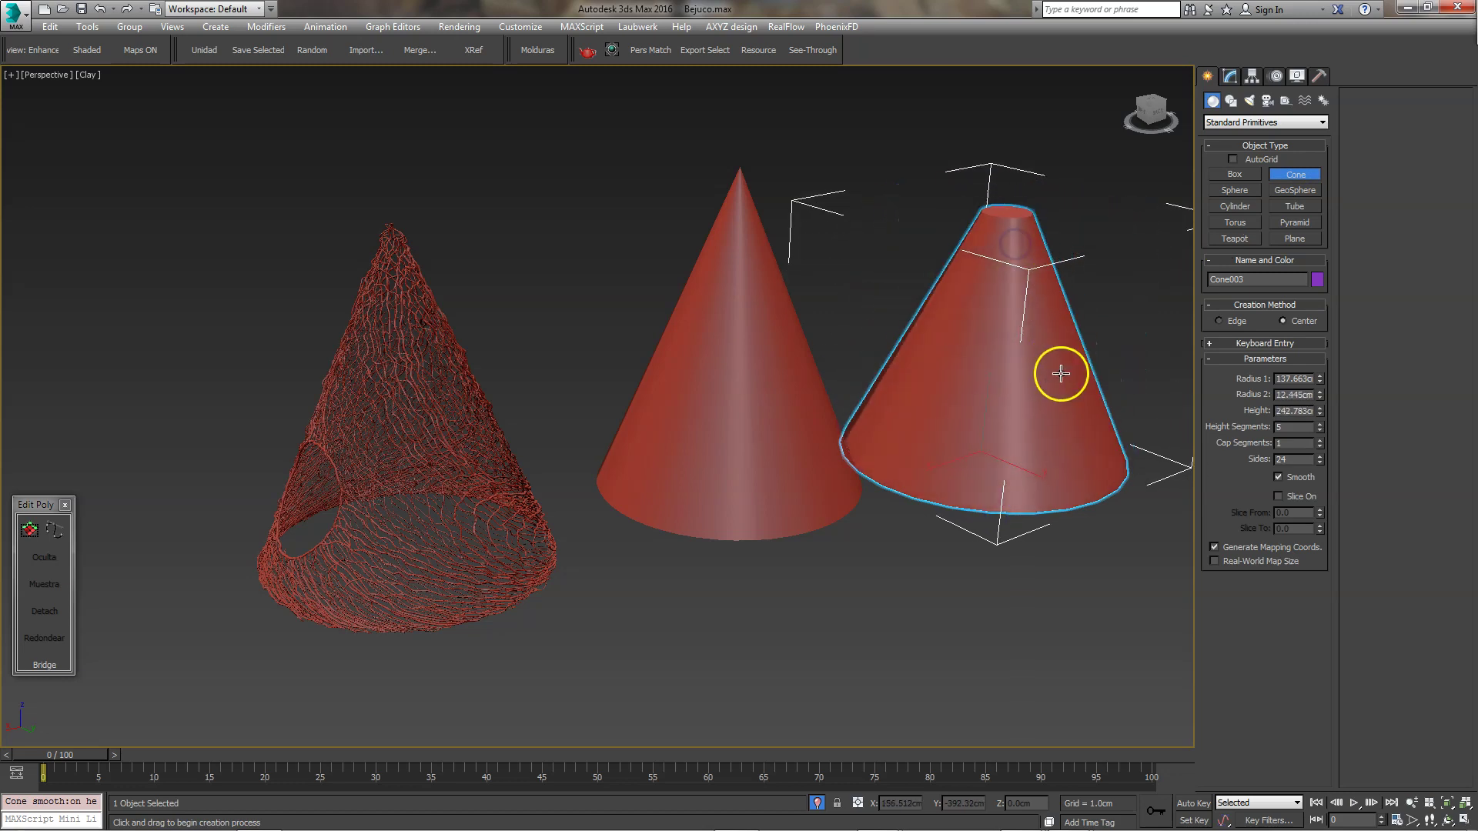
pyautogui.click(987, 188)
pyautogui.rightClick(978, 215)
pyautogui.moveTo(968, 235)
pyautogui.mouseDown(button='middle')
pyautogui.moveTo(839, 264)
pyautogui.moveTo(829, 286)
pyautogui.mouseUp(button='middle')
# Turn on Edged Faces and give the right cone 25 height segments.
pyautogui.press('F4')
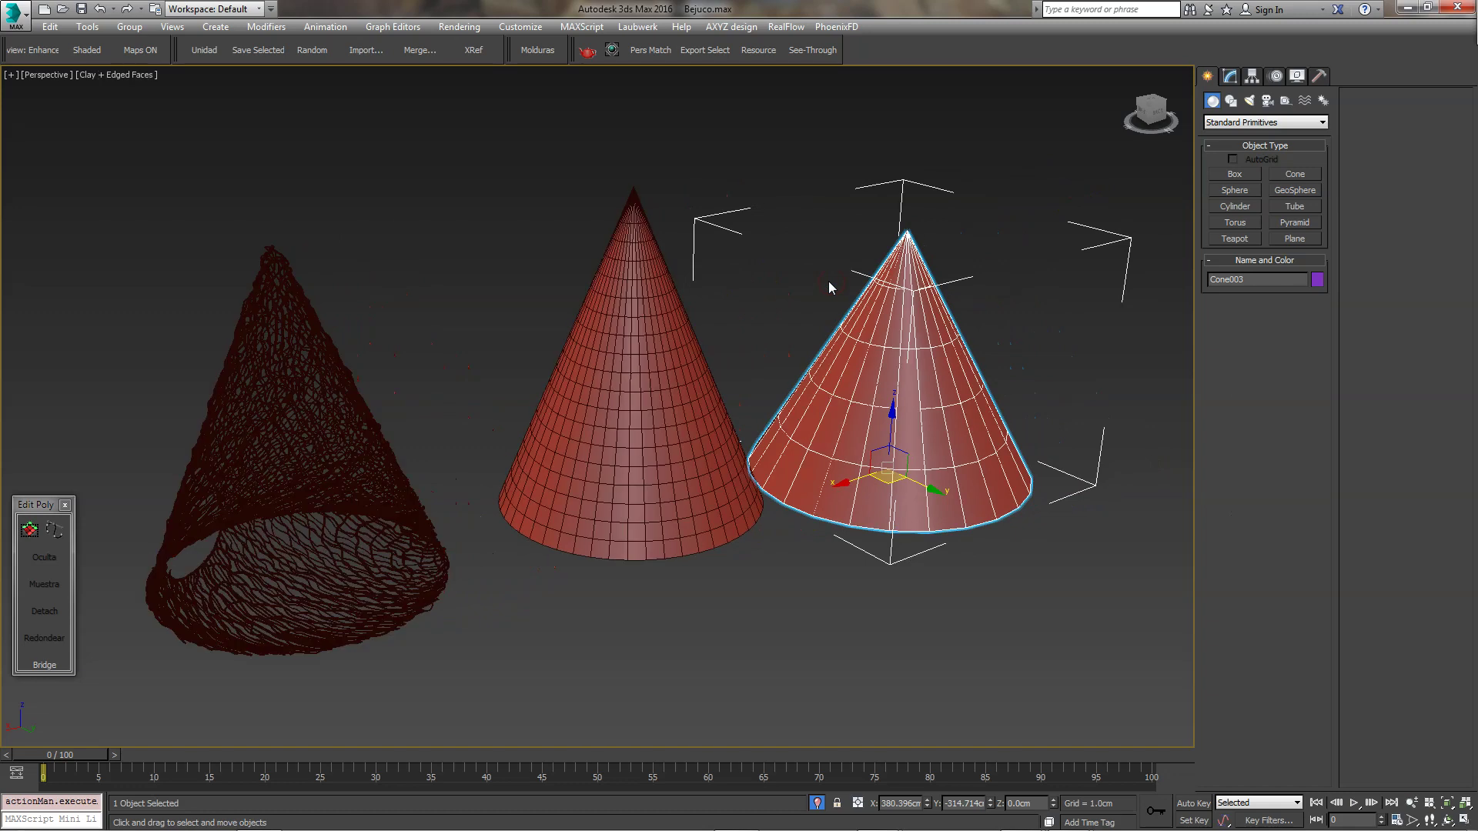
pyautogui.click(772, 288)
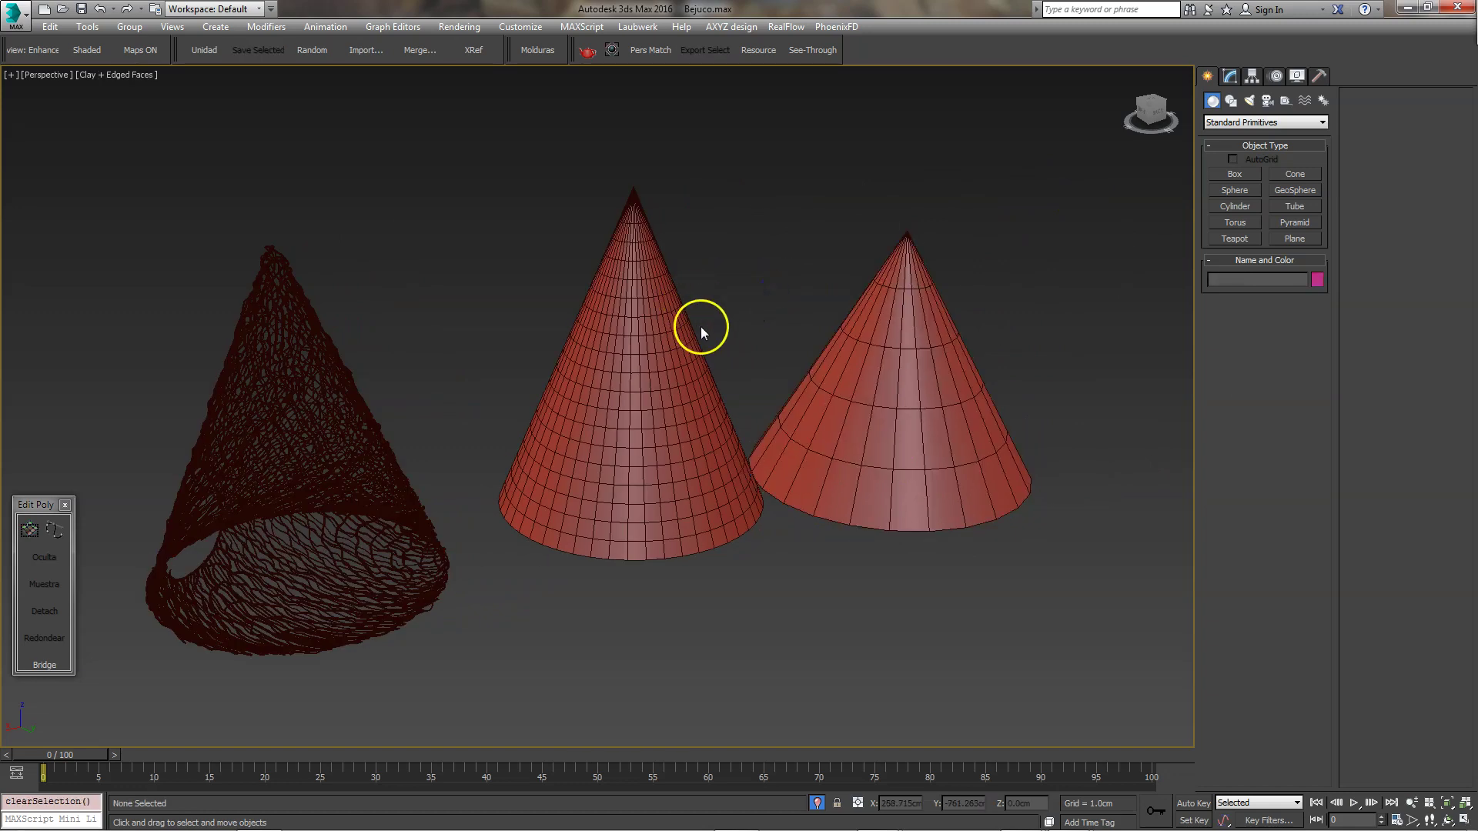
pyautogui.moveTo(650, 323); pyautogui.dragTo(576, 315, button='middle')
pyautogui.click(528, 320)
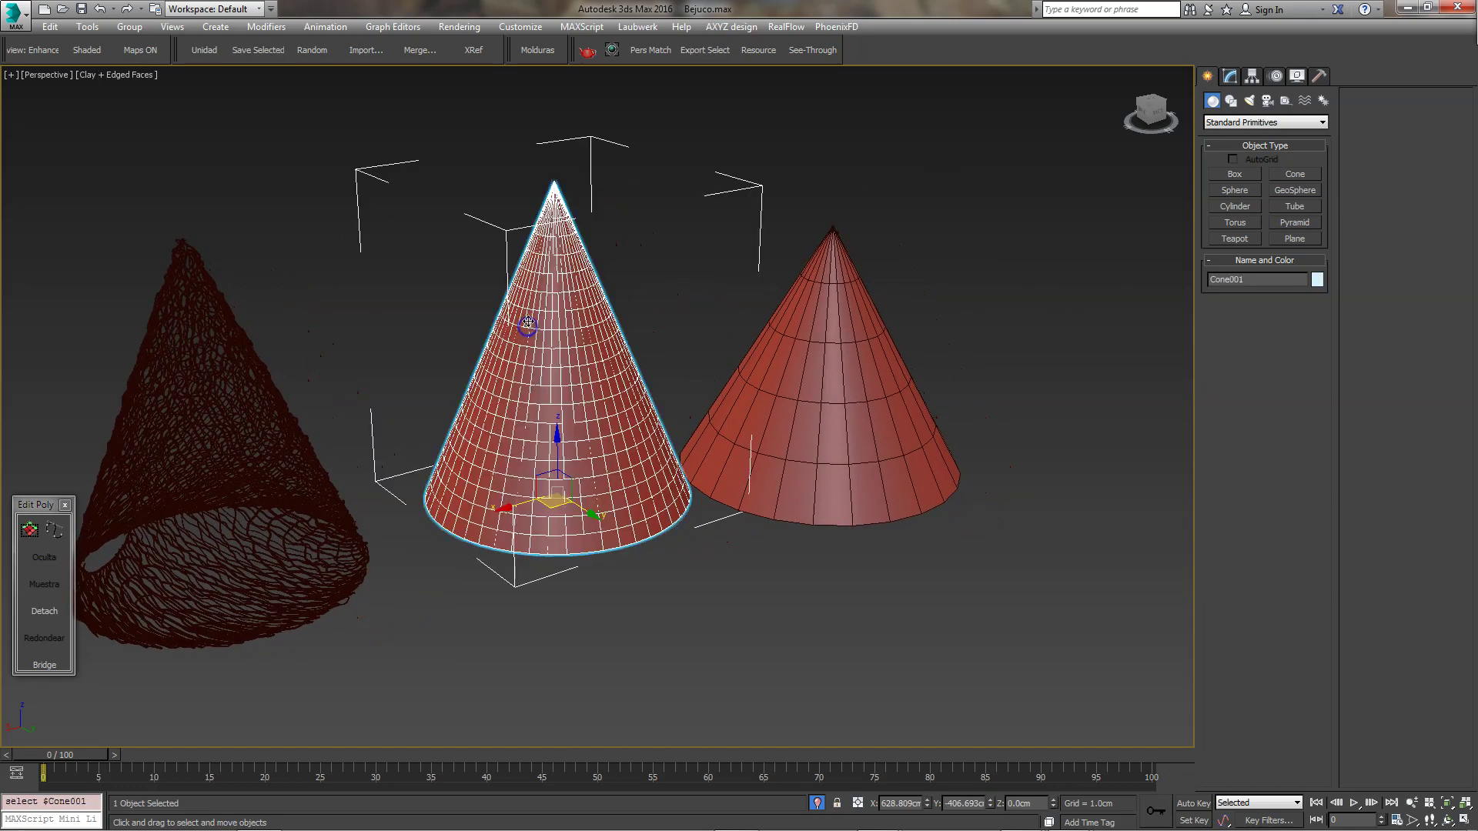
pyautogui.click(824, 371)
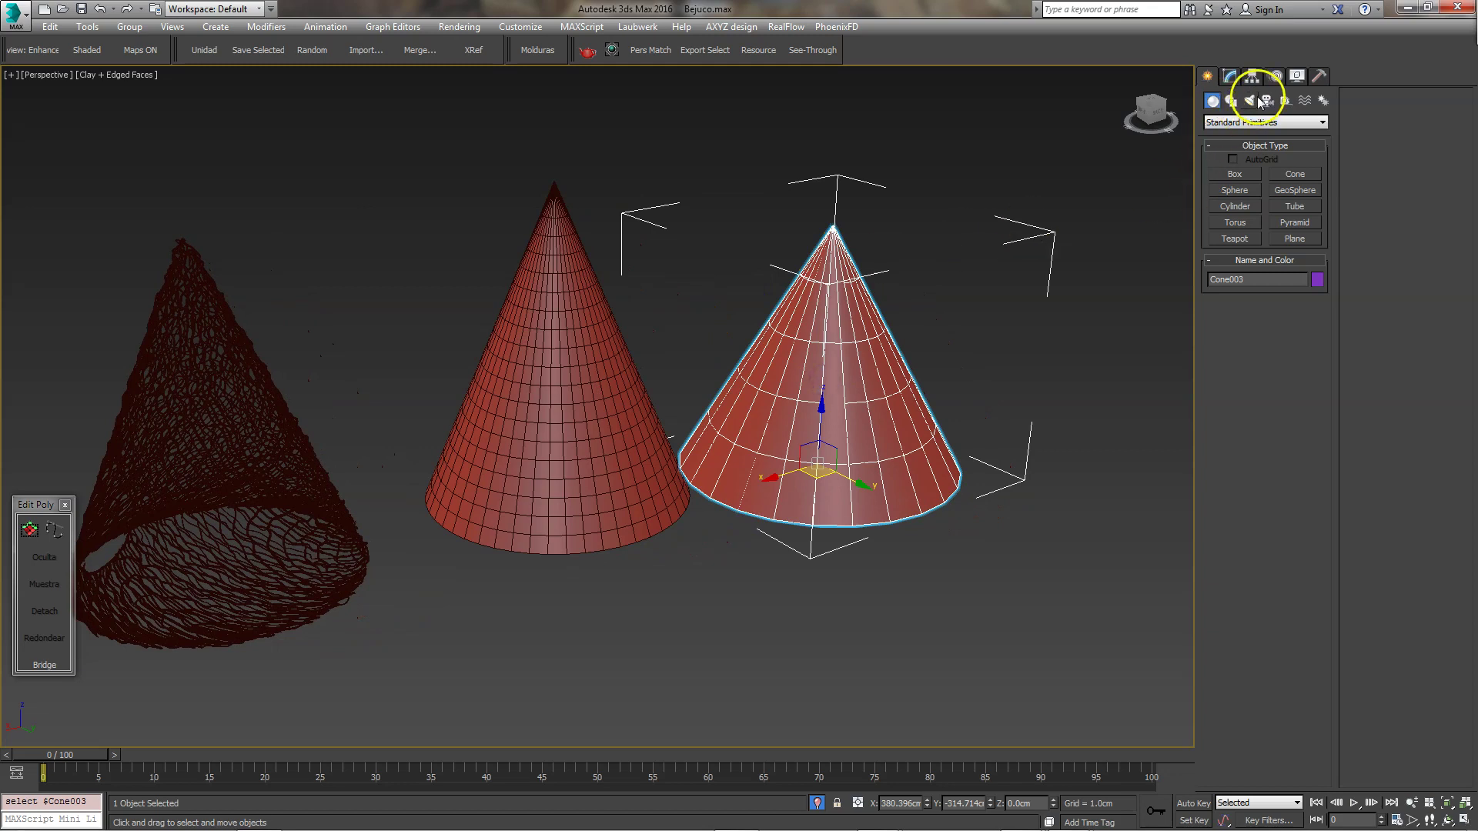
pyautogui.click(1230, 75)
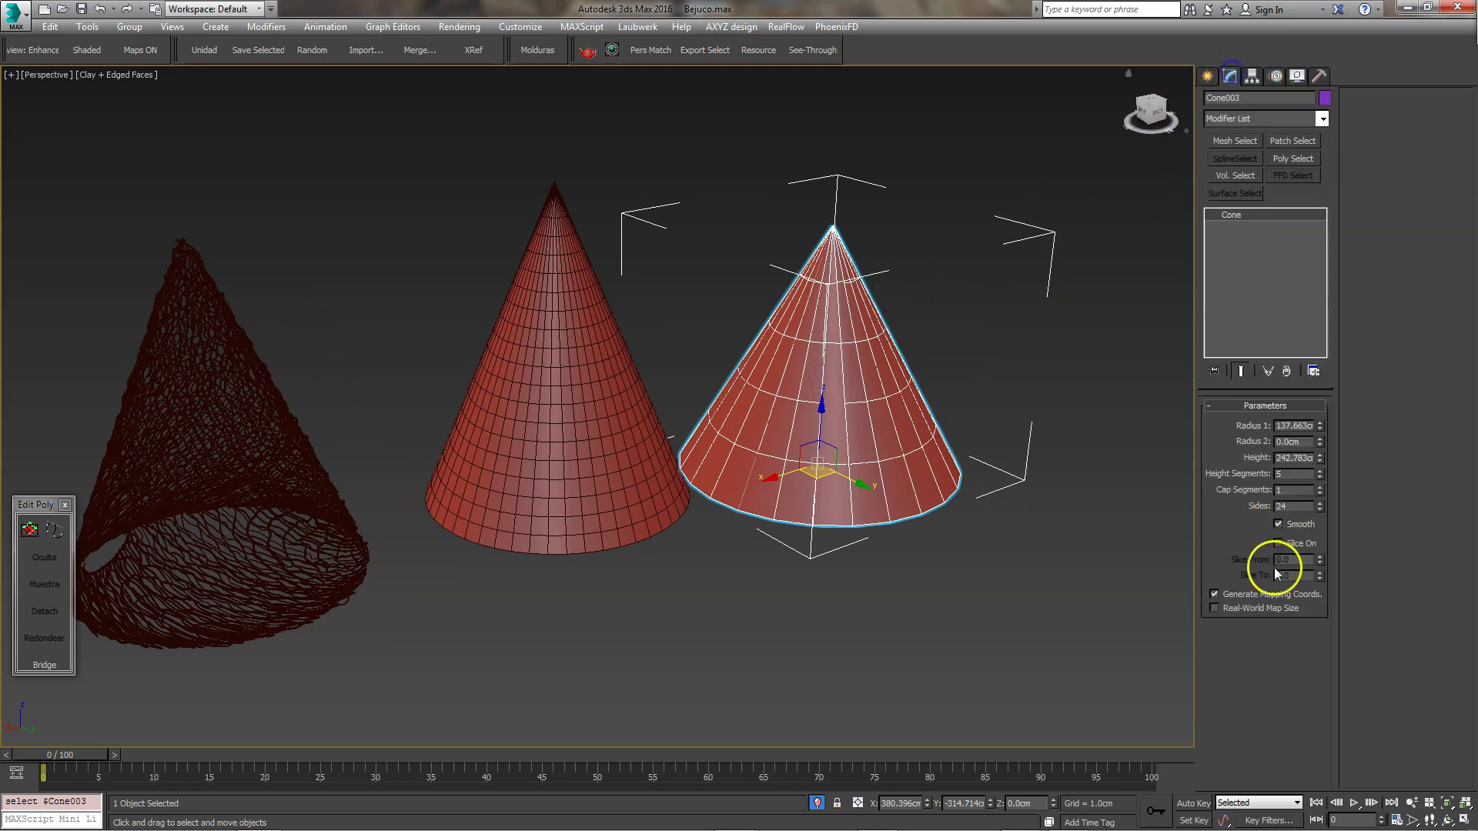
pyautogui.moveTo(1321, 482); pyautogui.dragTo(1299, 471)
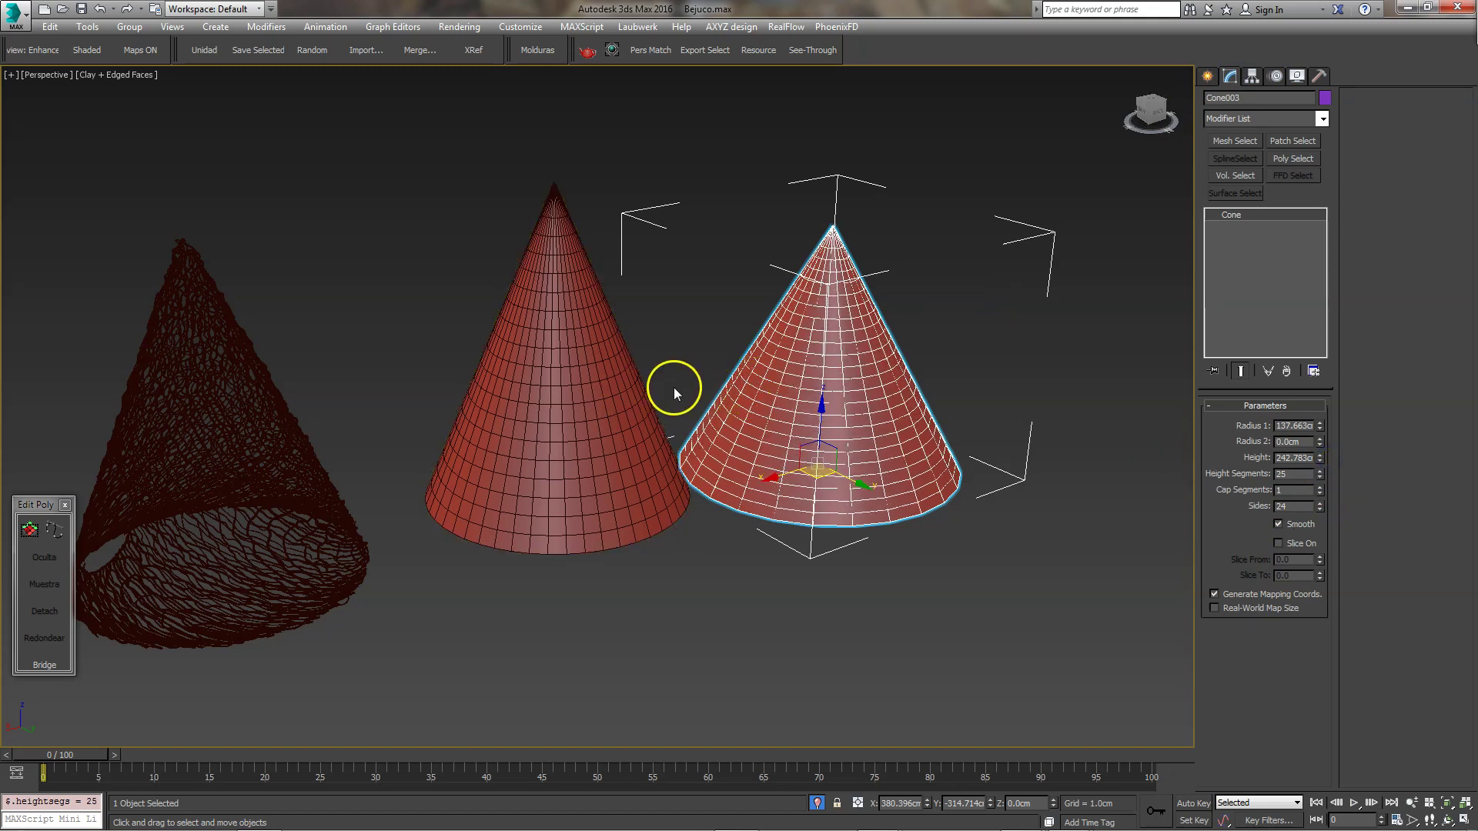
# Delete the right cone, then undo to restore Cone003 and reselect it.
pyautogui.click(964, 590)
pyautogui.click(870, 458)
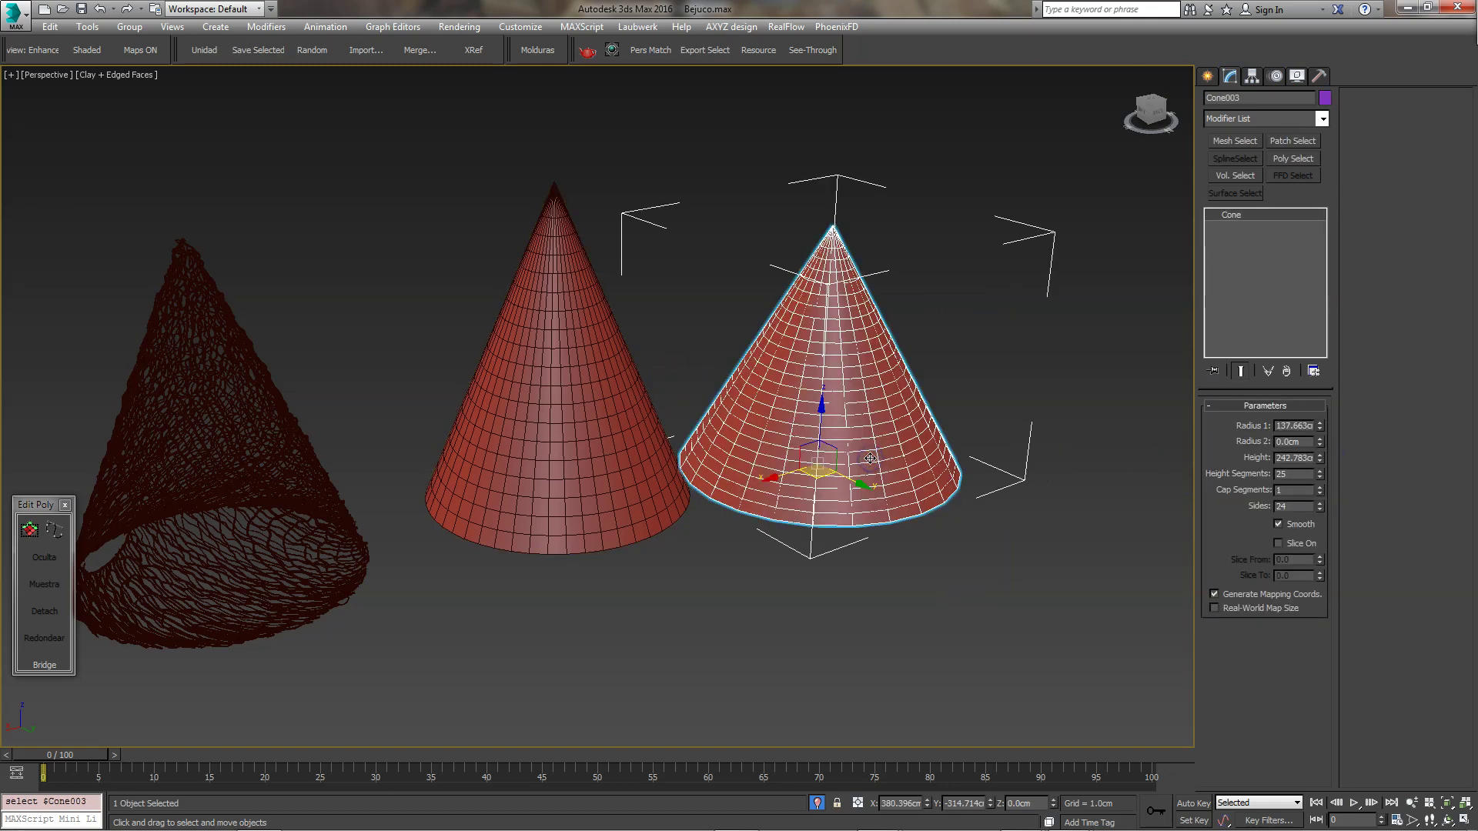
pyautogui.press('Delete')
pyautogui.click(612, 449)
pyautogui.keyDown('alt'); pyautogui.moveTo(868, 453); pyautogui.dragTo(863, 446, button='middle'); pyautogui.keyUp('alt')
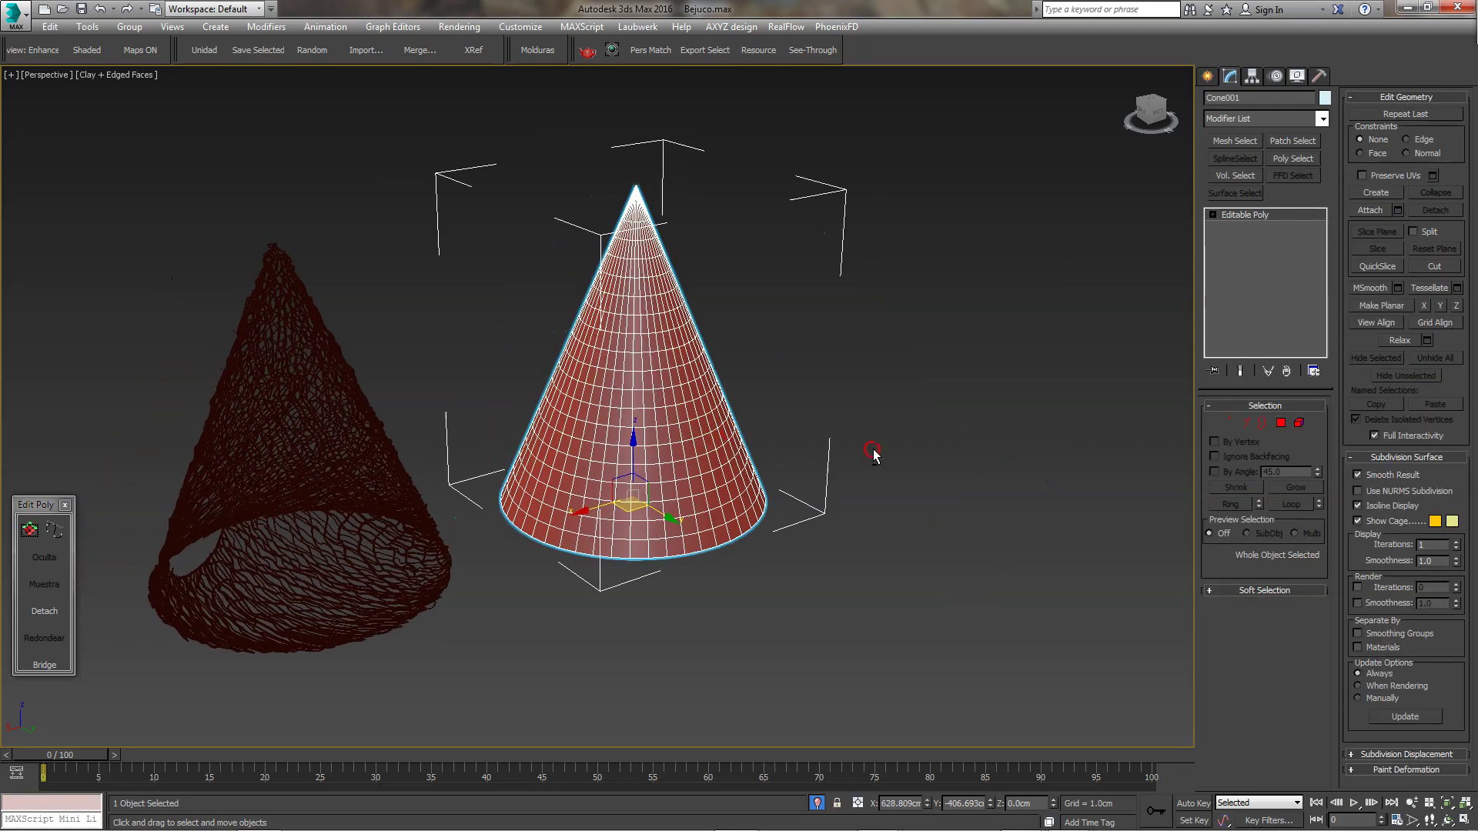
pyautogui.hotkey('shift', 'z')
pyautogui.hotkey('ctrl', 'z')
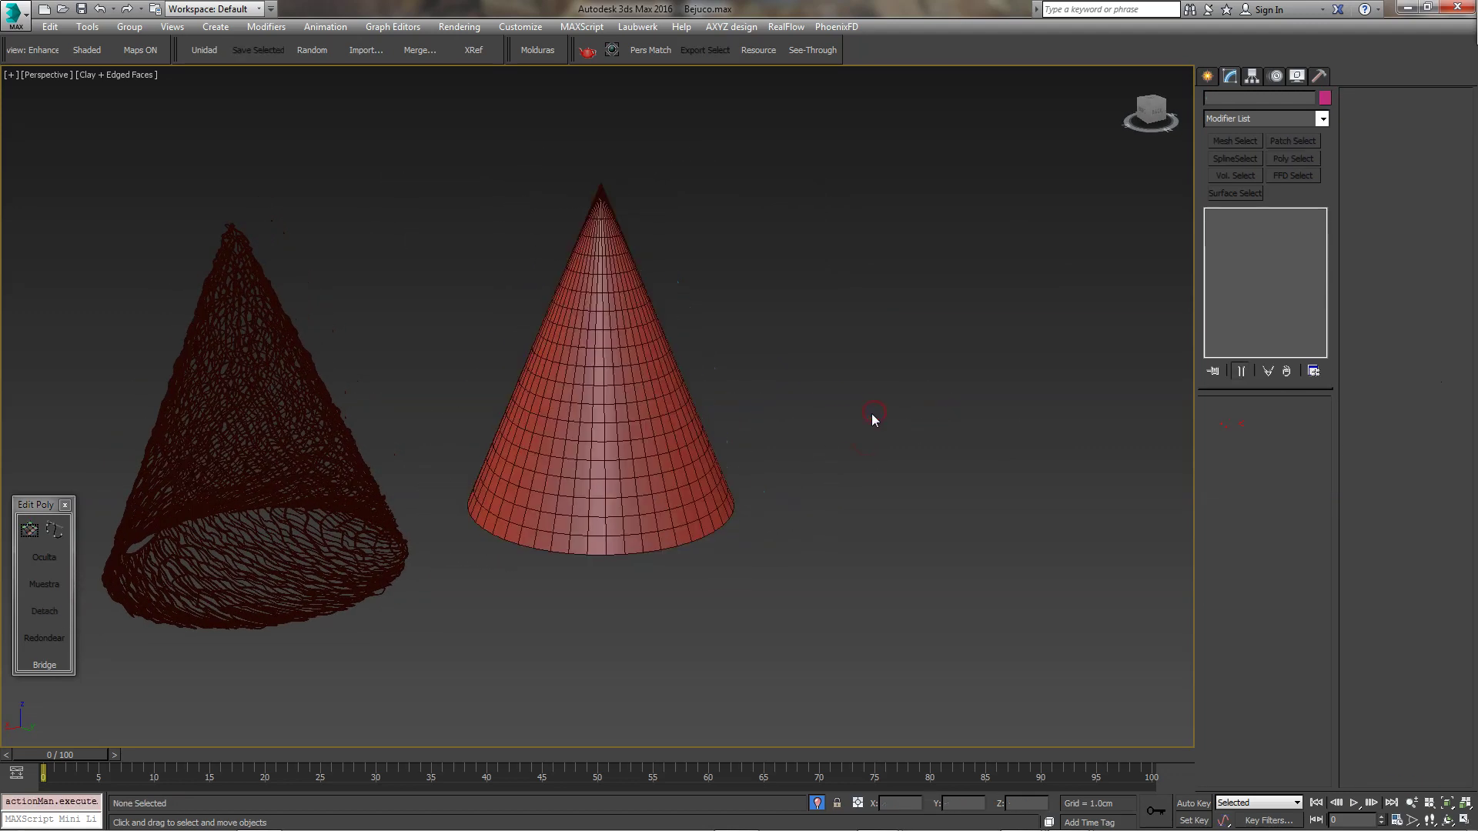
pyautogui.hotkey('ctrl', 'z')
pyautogui.click(911, 584)
pyautogui.click(898, 452)
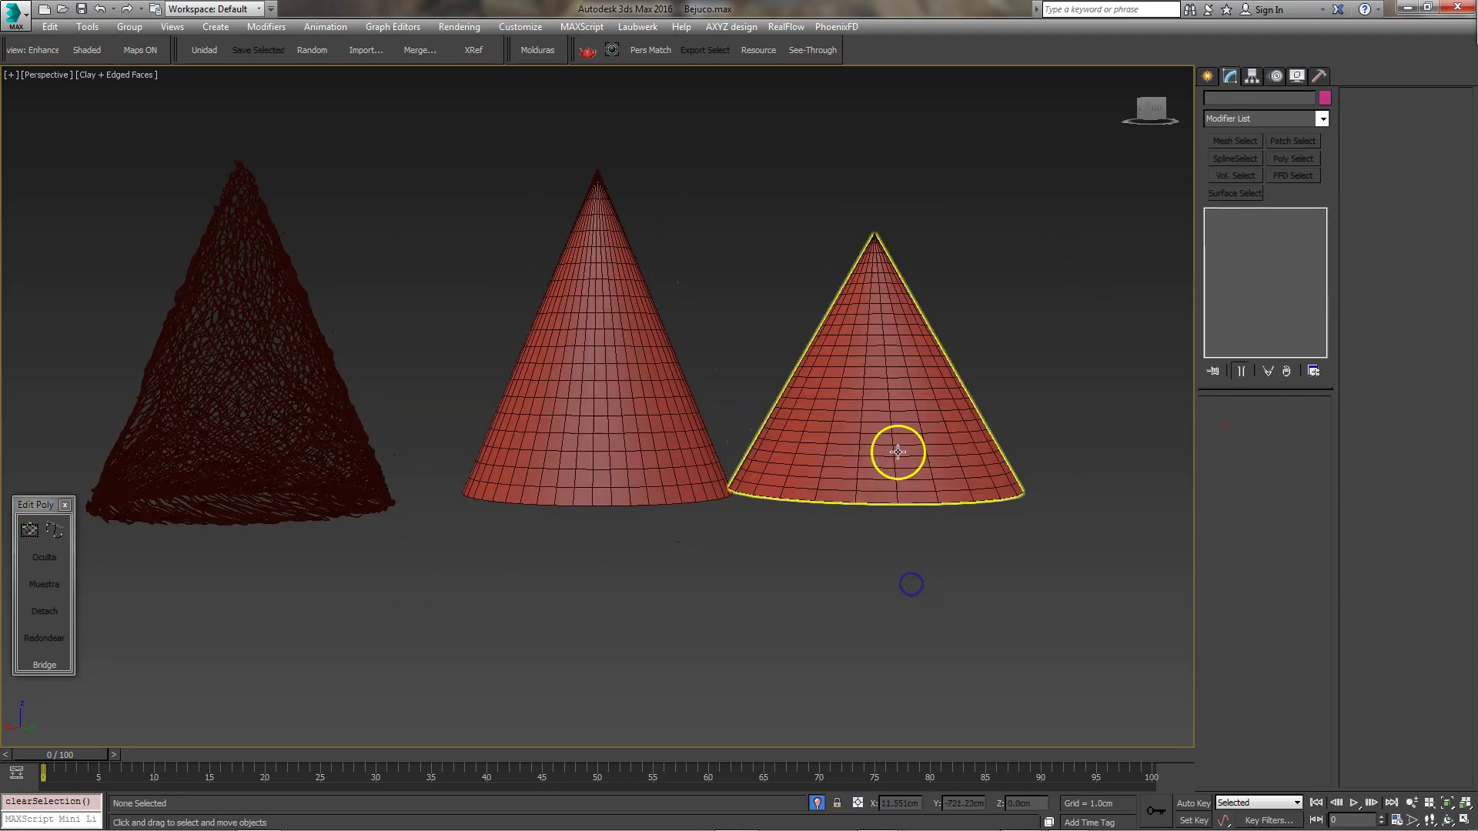
pyautogui.keyDown('alt'); pyautogui.moveTo(984, 501); pyautogui.dragTo(967, 471, button='middle'); pyautogui.keyUp('alt')
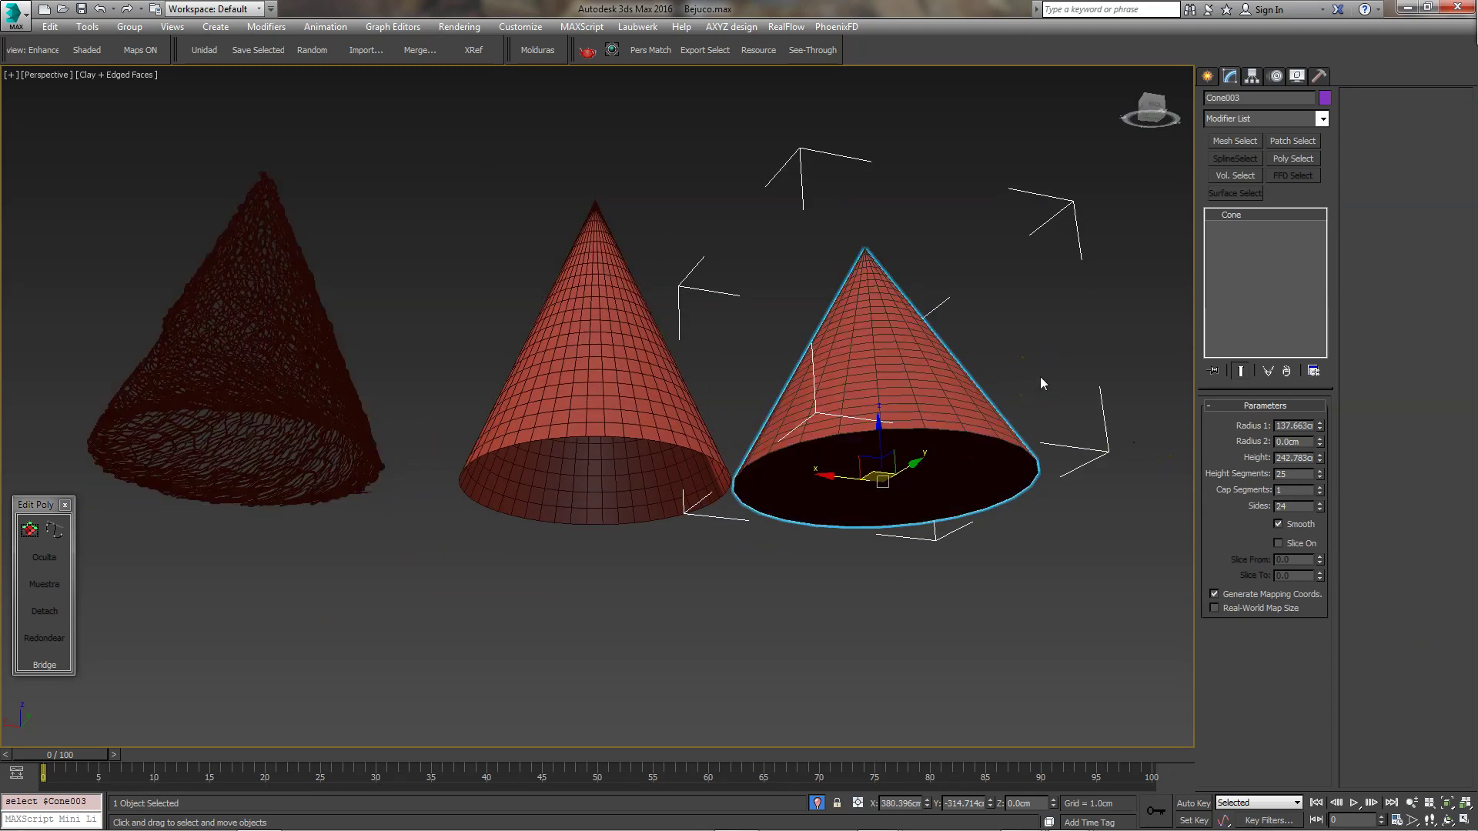
# Convert Cone003 to Editable Poly and delete its bottom cap polygon.
pyautogui.click(29, 530)
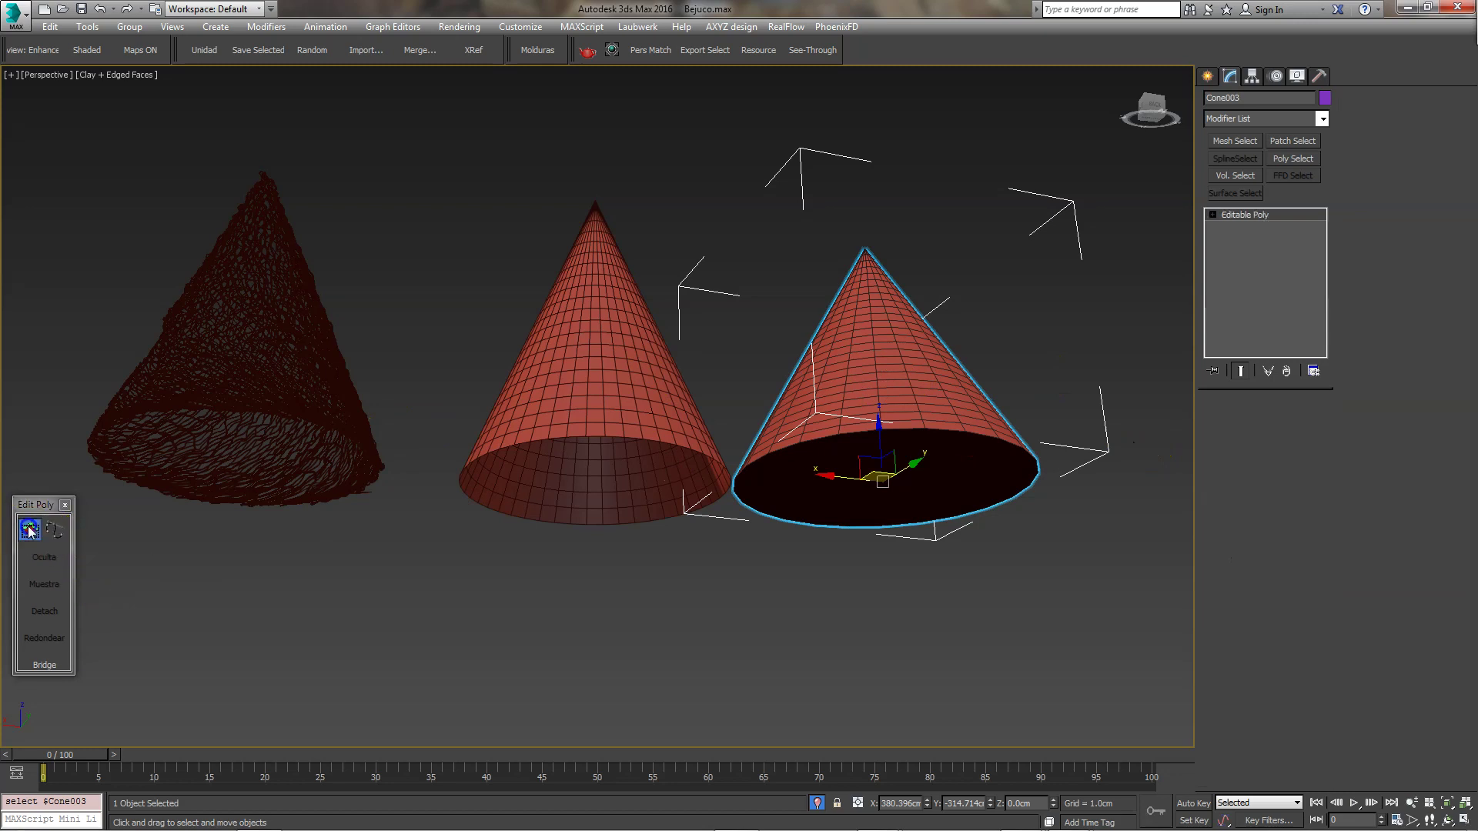
pyautogui.click(1281, 423)
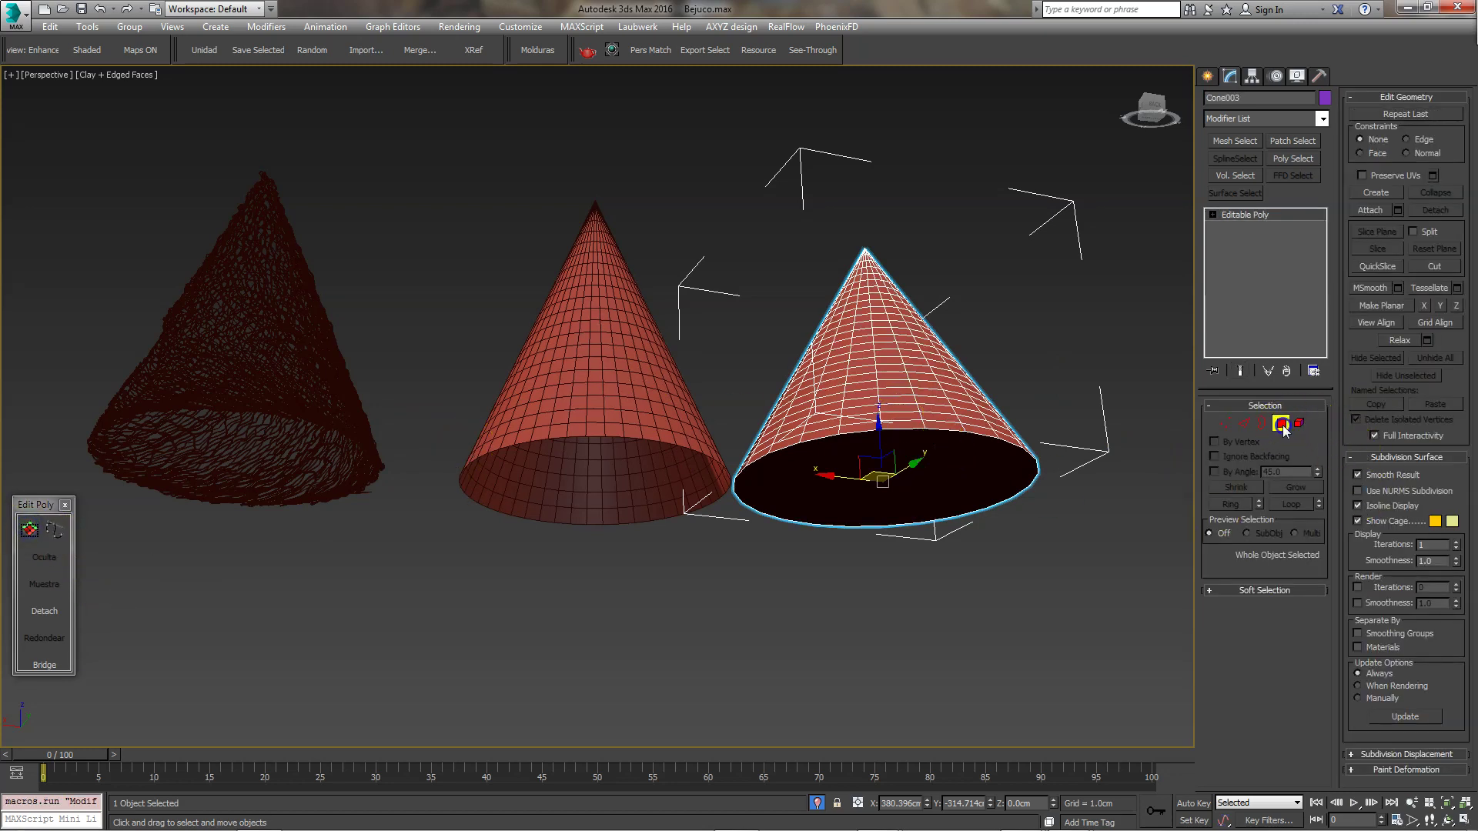
pyautogui.click(998, 497)
pyautogui.keyDown('alt'); pyautogui.moveTo(998, 496); pyautogui.dragTo(962, 479, button='middle'); pyautogui.keyUp('alt')
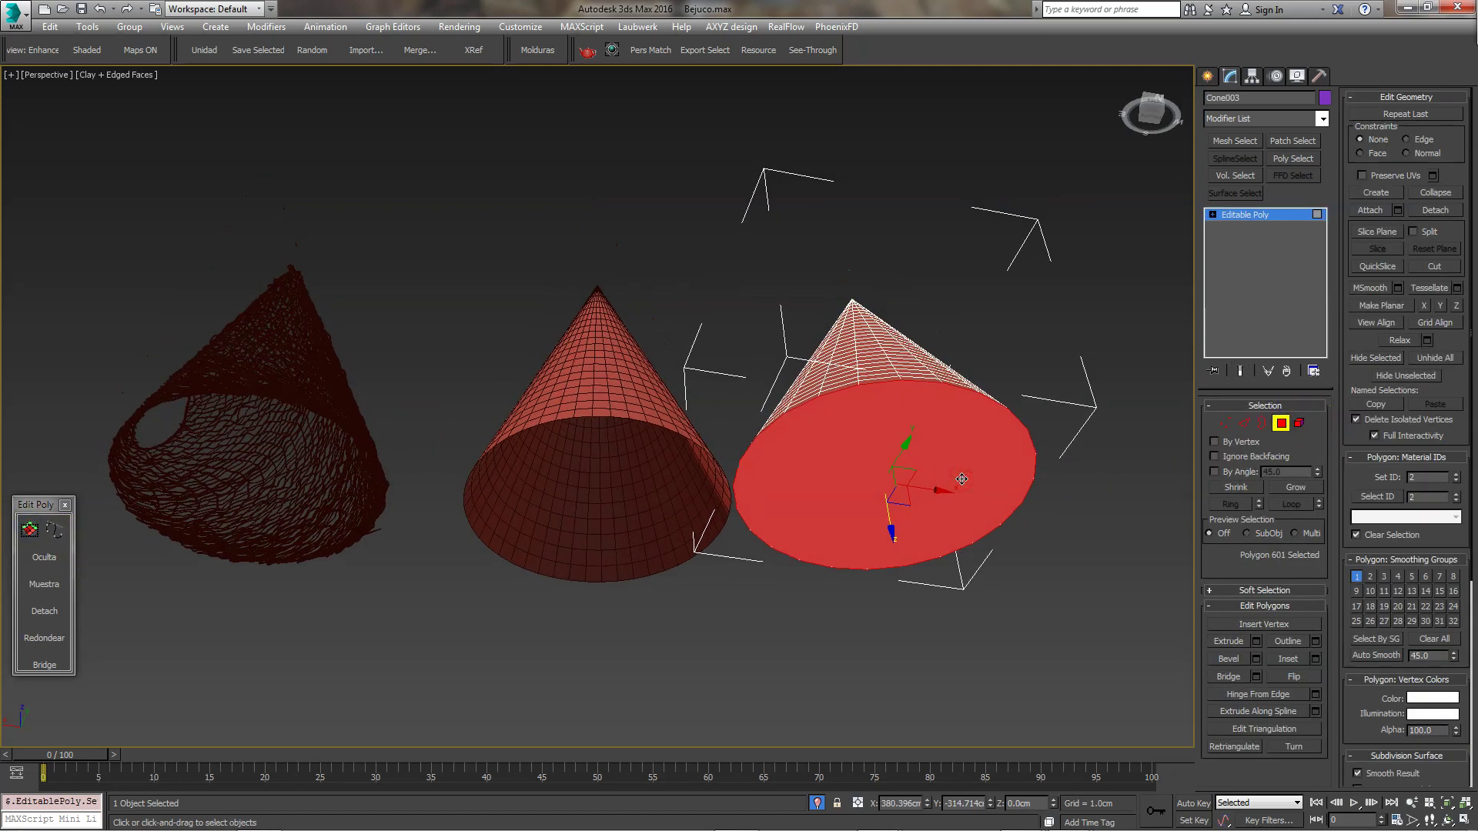
pyautogui.keyDown('alt'); pyautogui.click(950, 439); pyautogui.keyUp('alt')
pyautogui.moveTo(805, 432)
pyautogui.keyDown('alt'); pyautogui.mouseDown(button='middle')
pyautogui.moveTo(739, 431)
pyautogui.moveTo(696, 501)
pyautogui.mouseUp(button='middle'); pyautogui.keyUp('alt')
pyautogui.click(1278, 425)
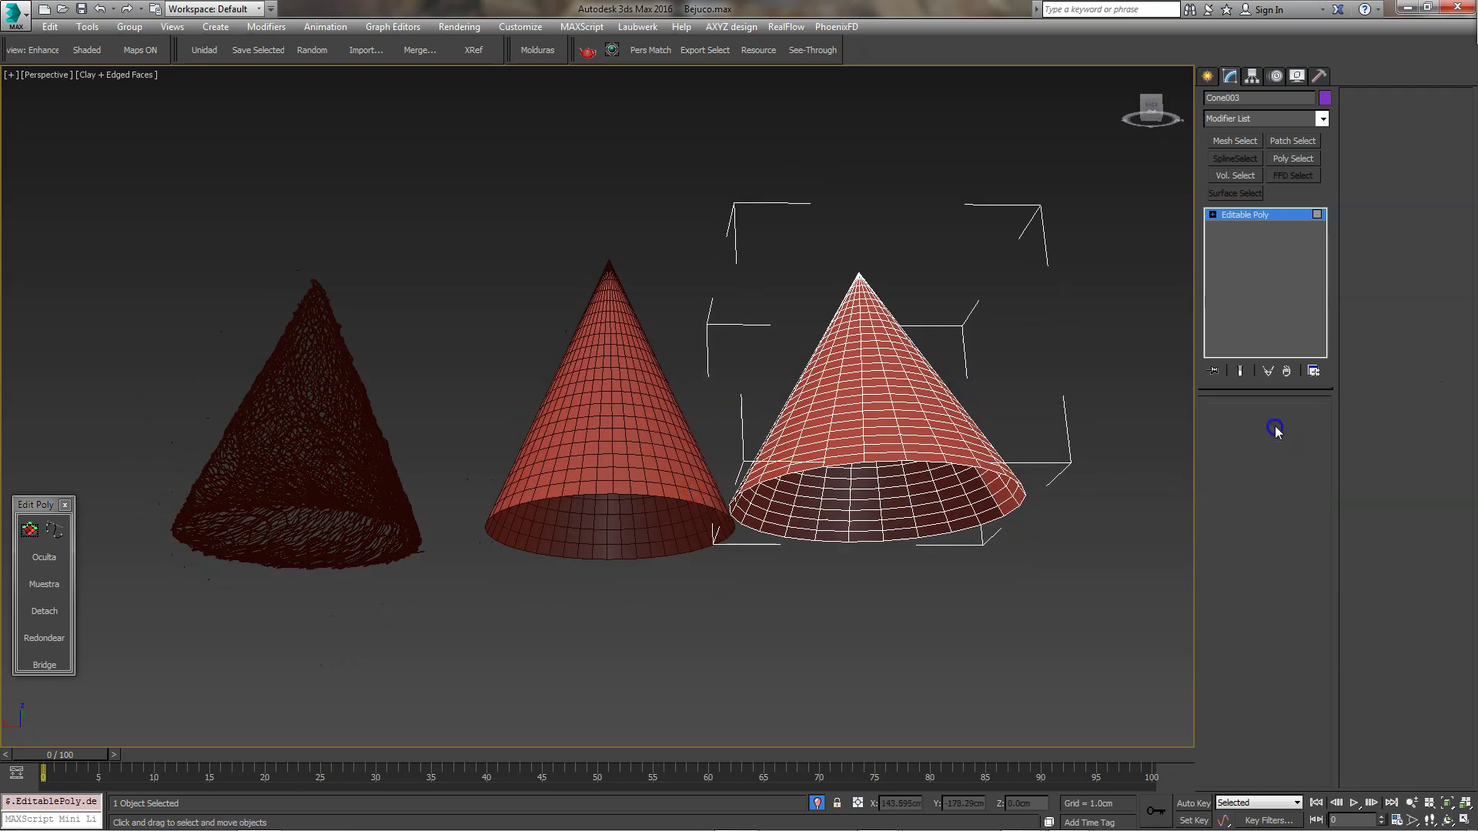
pyautogui.click(924, 598)
# Delete Cone003, leaving only the lattice cone and the solid cone.
pyautogui.moveTo(921, 551); pyautogui.dragTo(828, 415, button='middle')
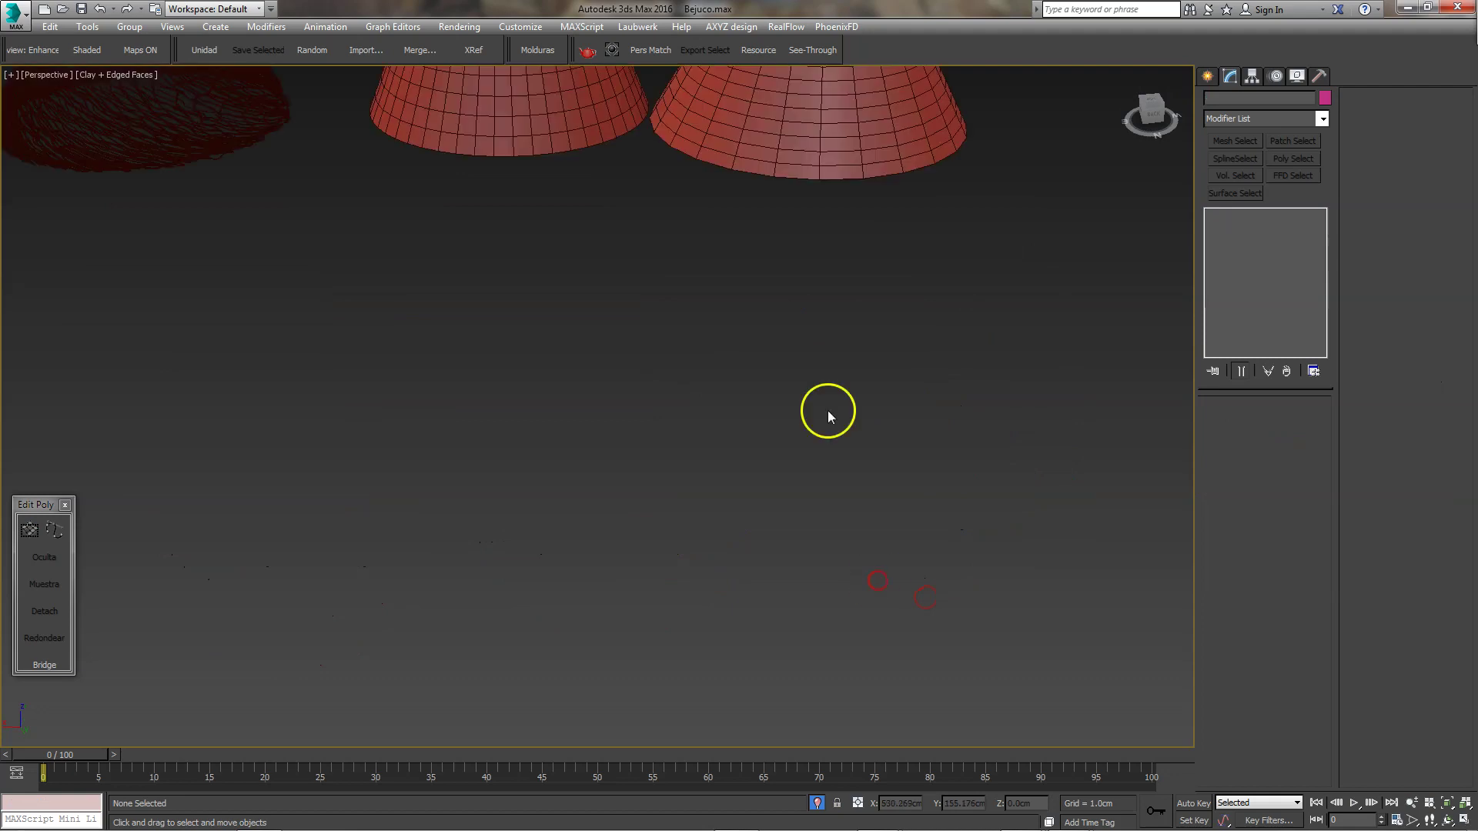
pyautogui.scroll(-3, 829, 415)
pyautogui.moveTo(819, 485)
pyautogui.keyDown('alt'); pyautogui.mouseDown(button='middle')
pyautogui.moveTo(793, 386)
pyautogui.moveTo(768, 425)
pyautogui.mouseUp(button='middle'); pyautogui.keyUp('alt')
pyautogui.click(793, 386)
pyautogui.press('Delete')
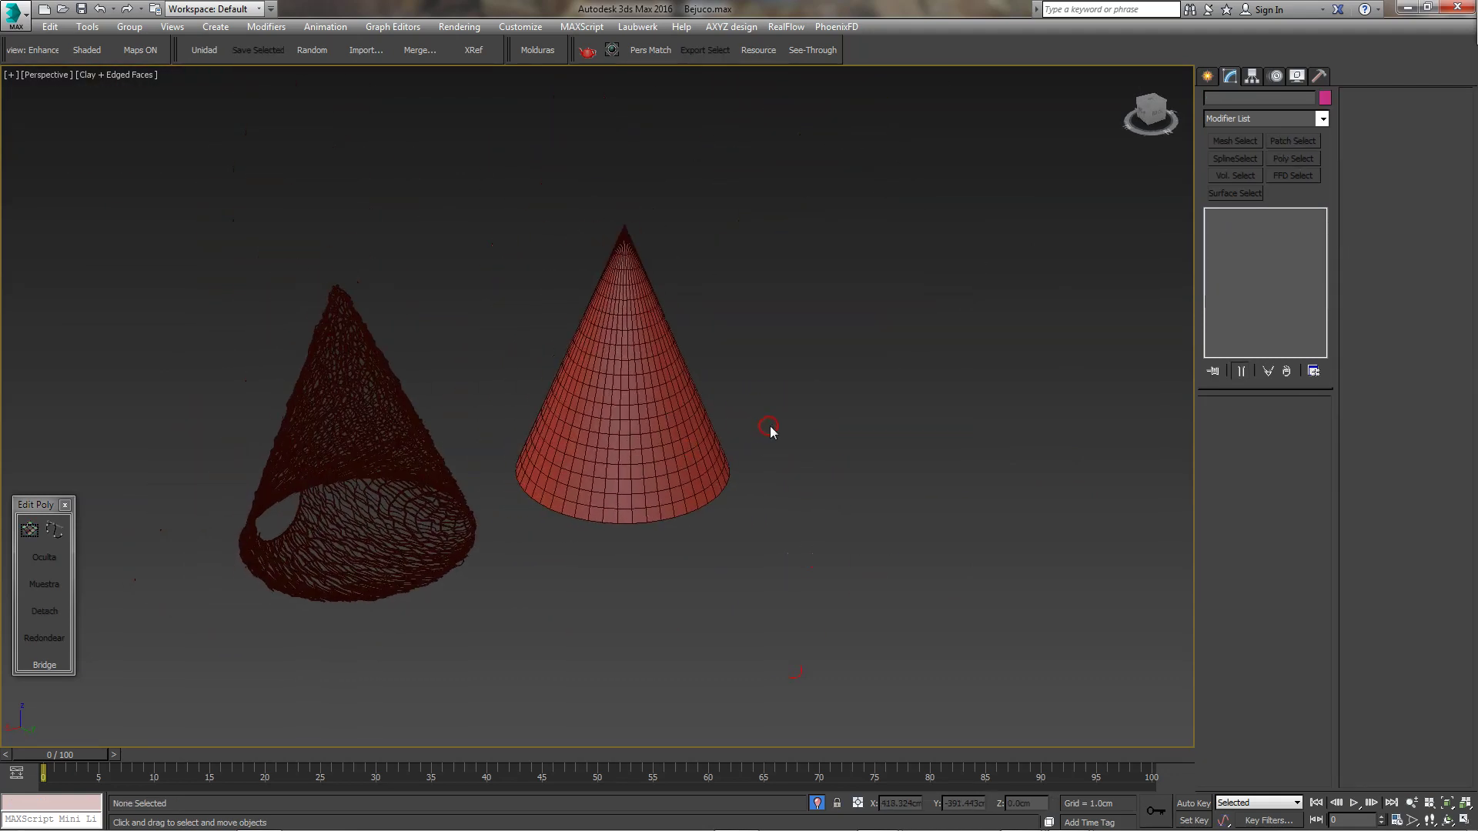
pyautogui.moveTo(611, 439); pyautogui.dragTo(758, 429, button='middle')
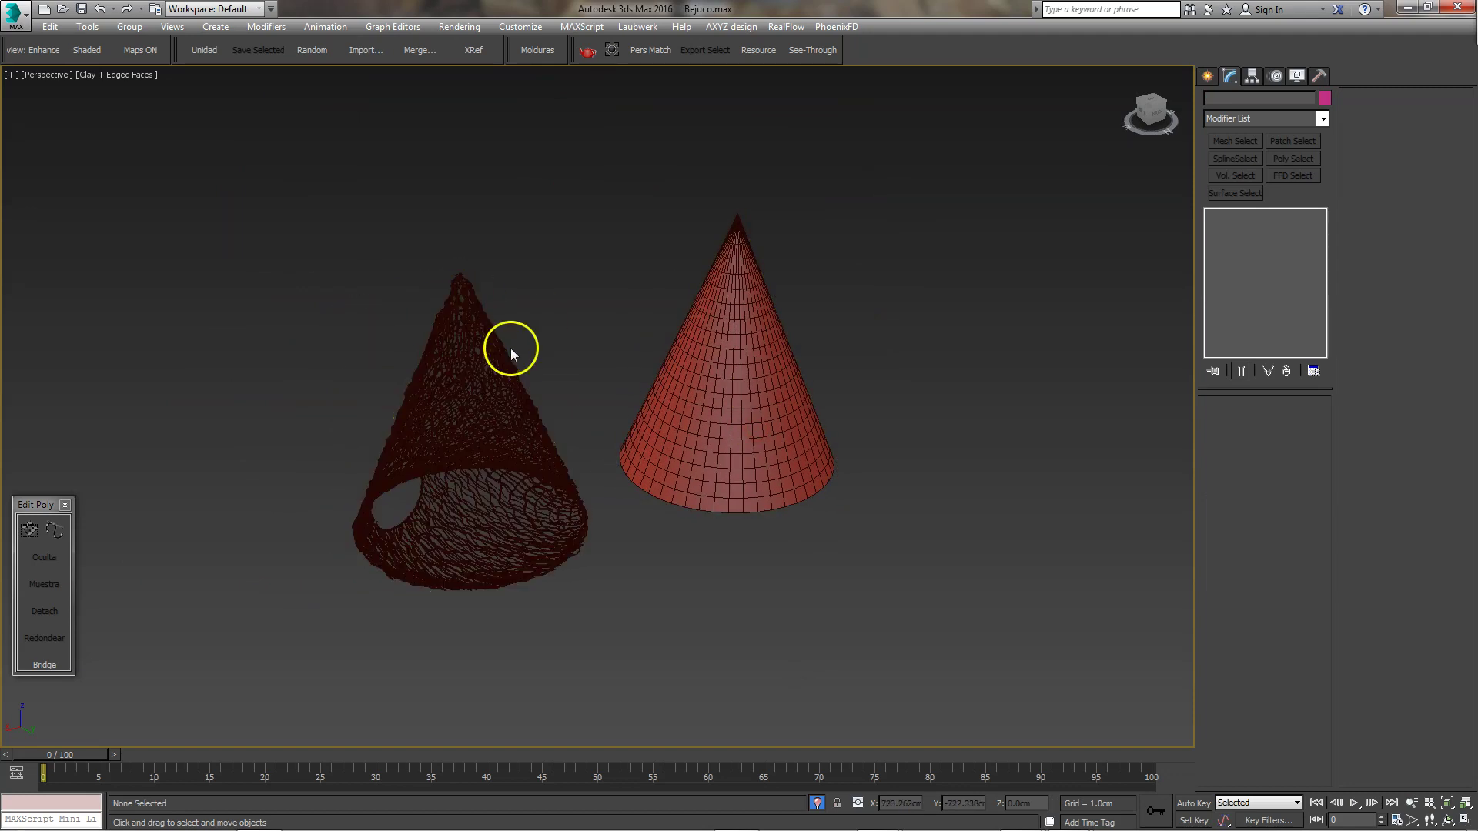
pyautogui.keyDown('alt'); pyautogui.moveTo(316, 386); pyautogui.dragTo(362, 419, button='middle'); pyautogui.keyUp('alt')
pyautogui.scroll(4, 608, 462)
# Turn off Edged Faces for smooth shading and select all the lattice cone objects.
pyautogui.press('F3')
pyautogui.press('F3')
pyautogui.press('F4')
pyautogui.scroll(-5, 705, 450)
pyautogui.moveTo(705, 450)
pyautogui.keyDown('alt'); pyautogui.mouseDown(button='middle')
pyautogui.moveTo(455, 479)
pyautogui.moveTo(489, 446)
pyautogui.mouseUp(button='middle'); pyautogui.keyUp('alt')
pyautogui.scroll(4, 423, 349)
pyautogui.moveTo(580, 255)
pyautogui.keyDown('alt'); pyautogui.mouseDown(button='middle')
pyautogui.moveTo(709, 249)
pyautogui.moveTo(677, 269)
pyautogui.mouseUp(button='middle'); pyautogui.keyUp('alt')
pyautogui.moveTo(290, 132); pyautogui.dragTo(663, 651)
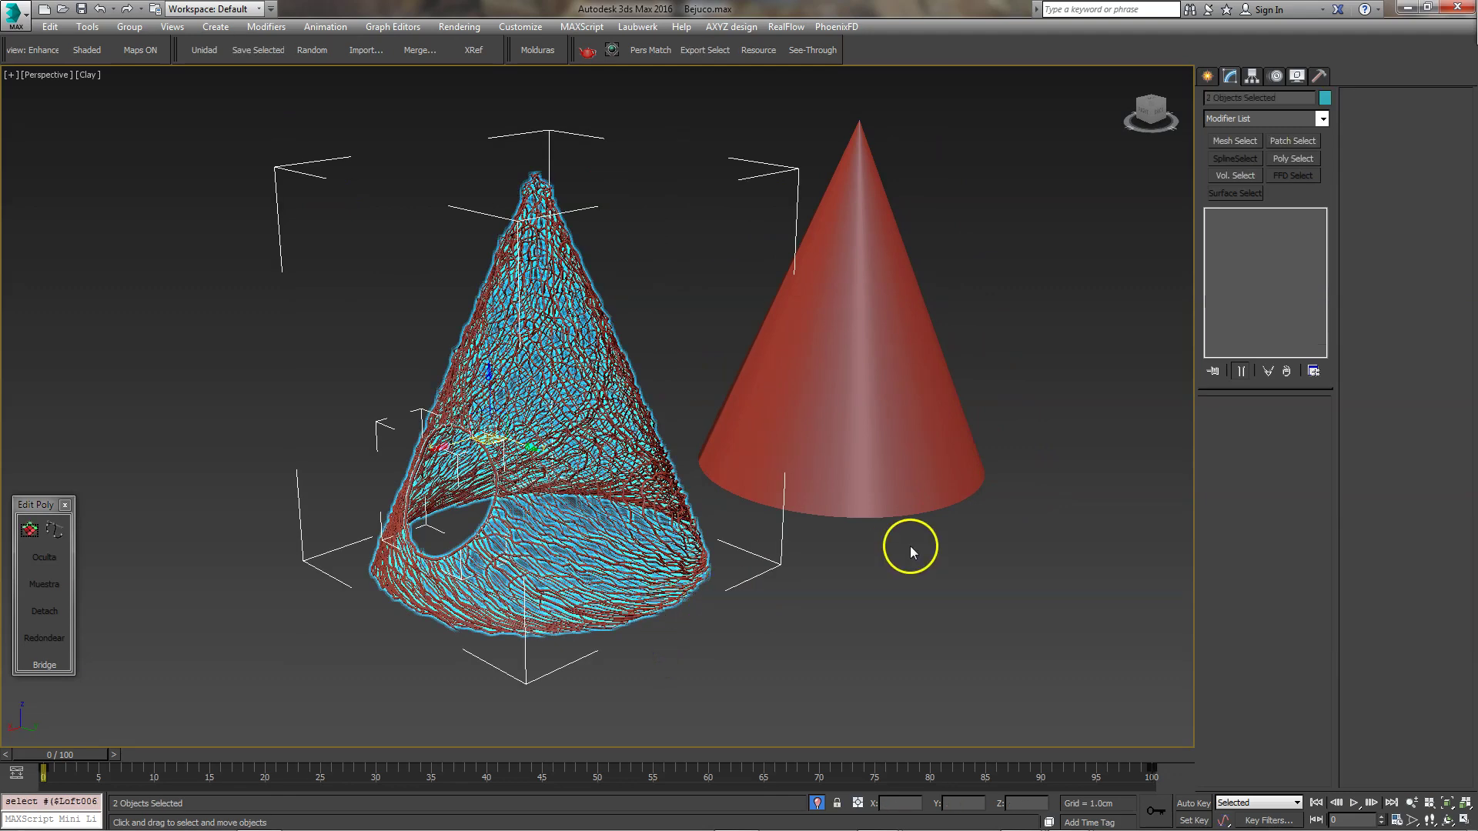
# Hide the lattice cone and select the solid red cone.
pyautogui.rightClick(986, 428)
pyautogui.click(1019, 386)
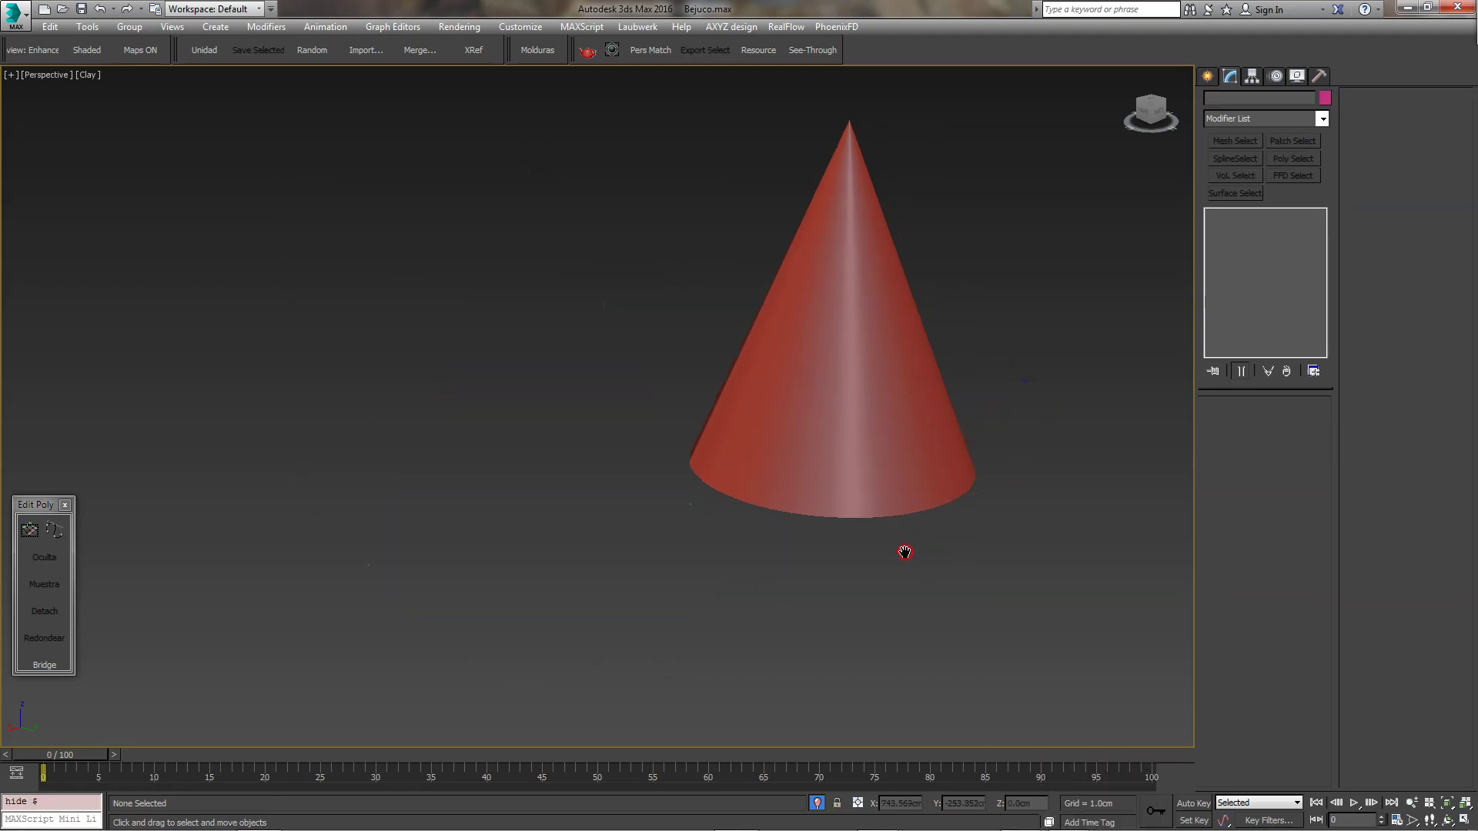
pyautogui.moveTo(906, 553); pyautogui.dragTo(790, 592, button='middle')
pyautogui.click(697, 466)
pyautogui.moveTo(696, 465); pyautogui.dragTo(568, 505, button='middle')
pyautogui.moveTo(731, 463); pyautogui.dragTo(685, 464, button='middle')
pyautogui.click(561, 404)
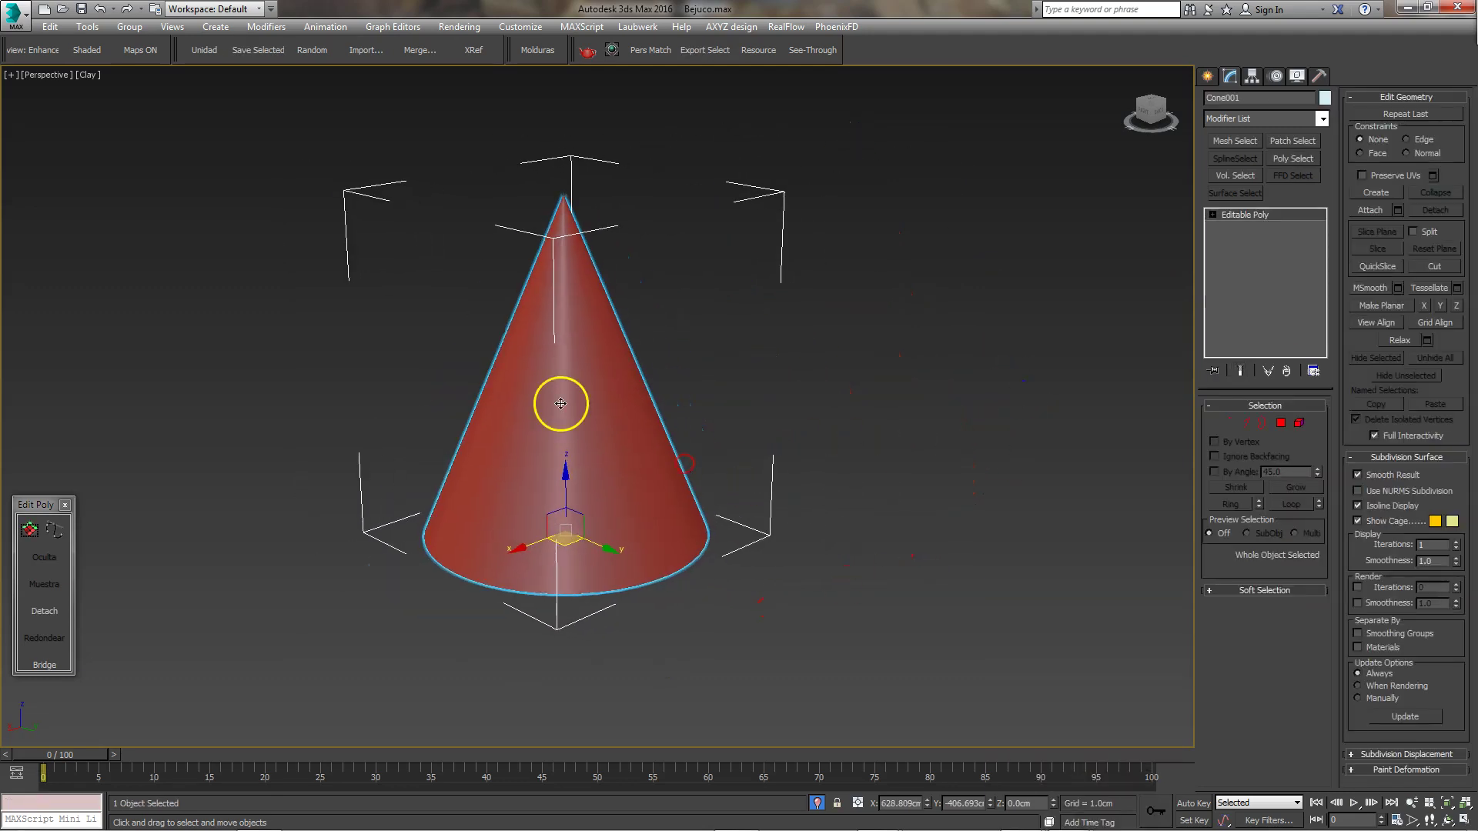
pyautogui.click(31, 804)
pyautogui.click(617, 432)
pyautogui.moveTo(802, 492); pyautogui.dragTo(742, 445, button='middle')
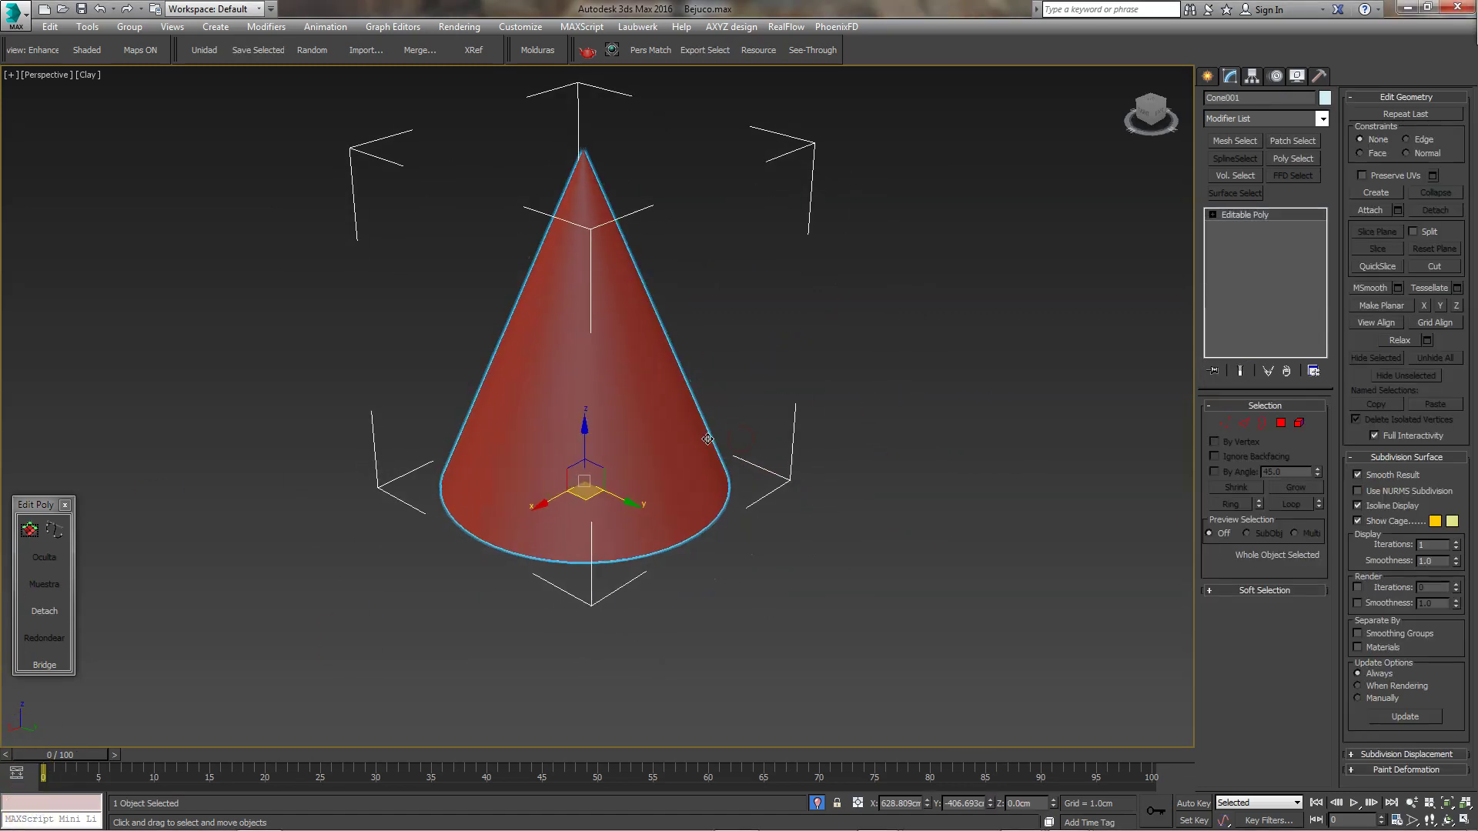
# In Top view, draw Section059, 224.339 by 158.904 cm, beside the cone.
pyautogui.press('t')
pyautogui.moveTo(512, 587); pyautogui.dragTo(594, 441, button='middle')
pyautogui.scroll(2, 552, 465)
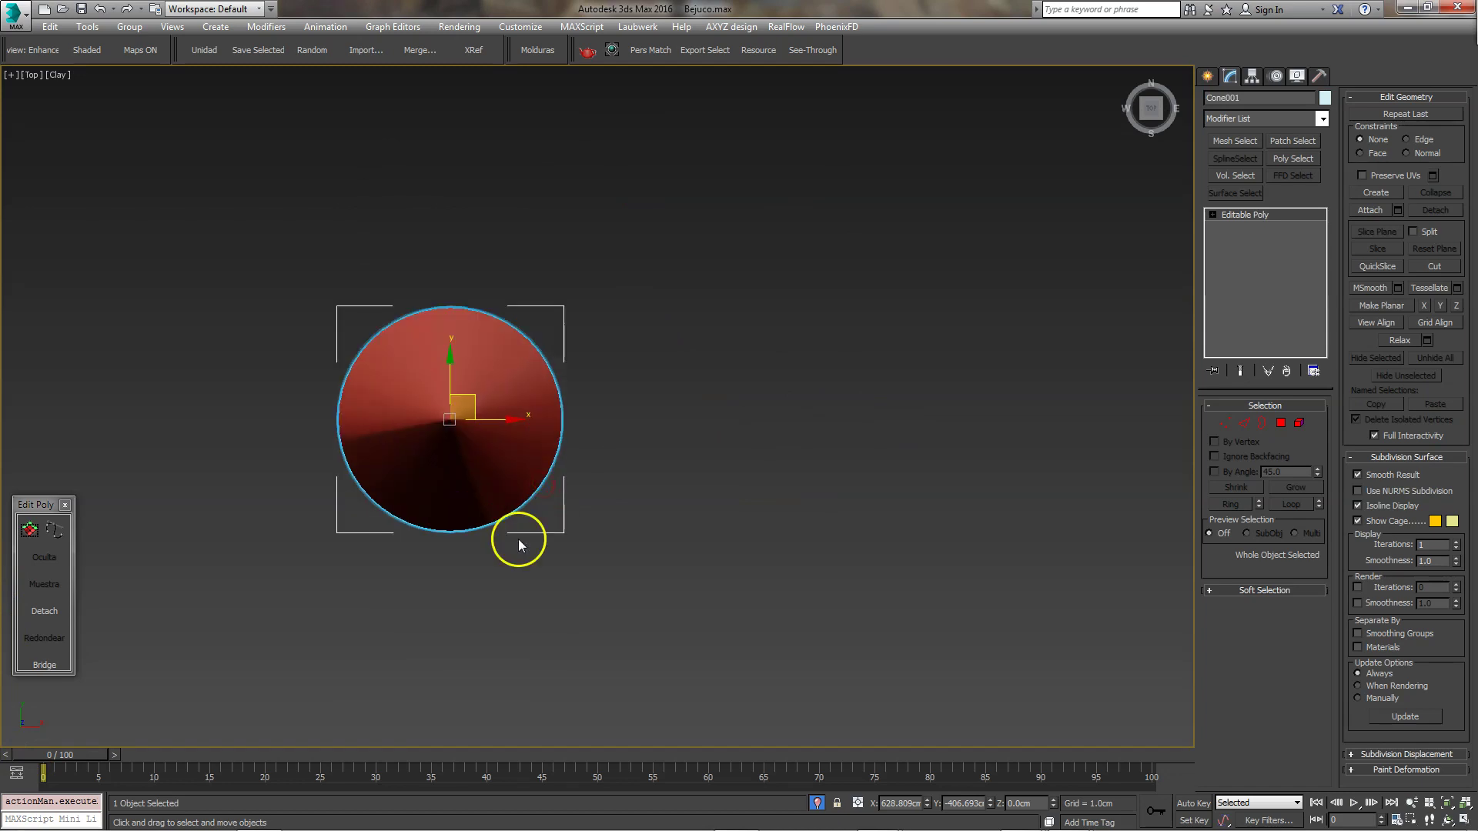
pyautogui.moveTo(315, 336); pyautogui.dragTo(389, 354, button='middle')
pyautogui.moveTo(581, 357); pyautogui.dragTo(497, 312, button='middle')
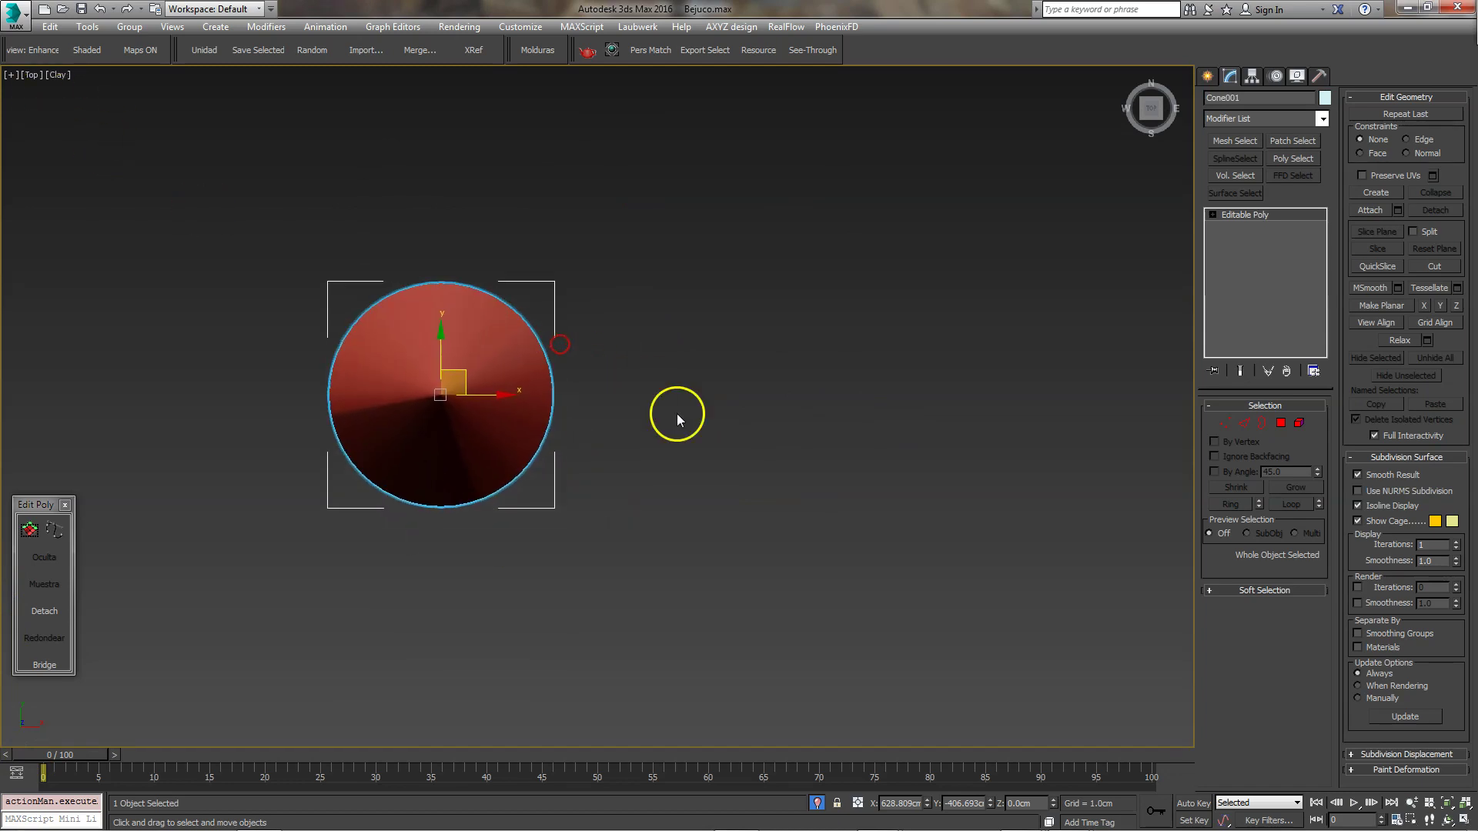
pyautogui.click(657, 327)
pyautogui.rightClick(624, 341)
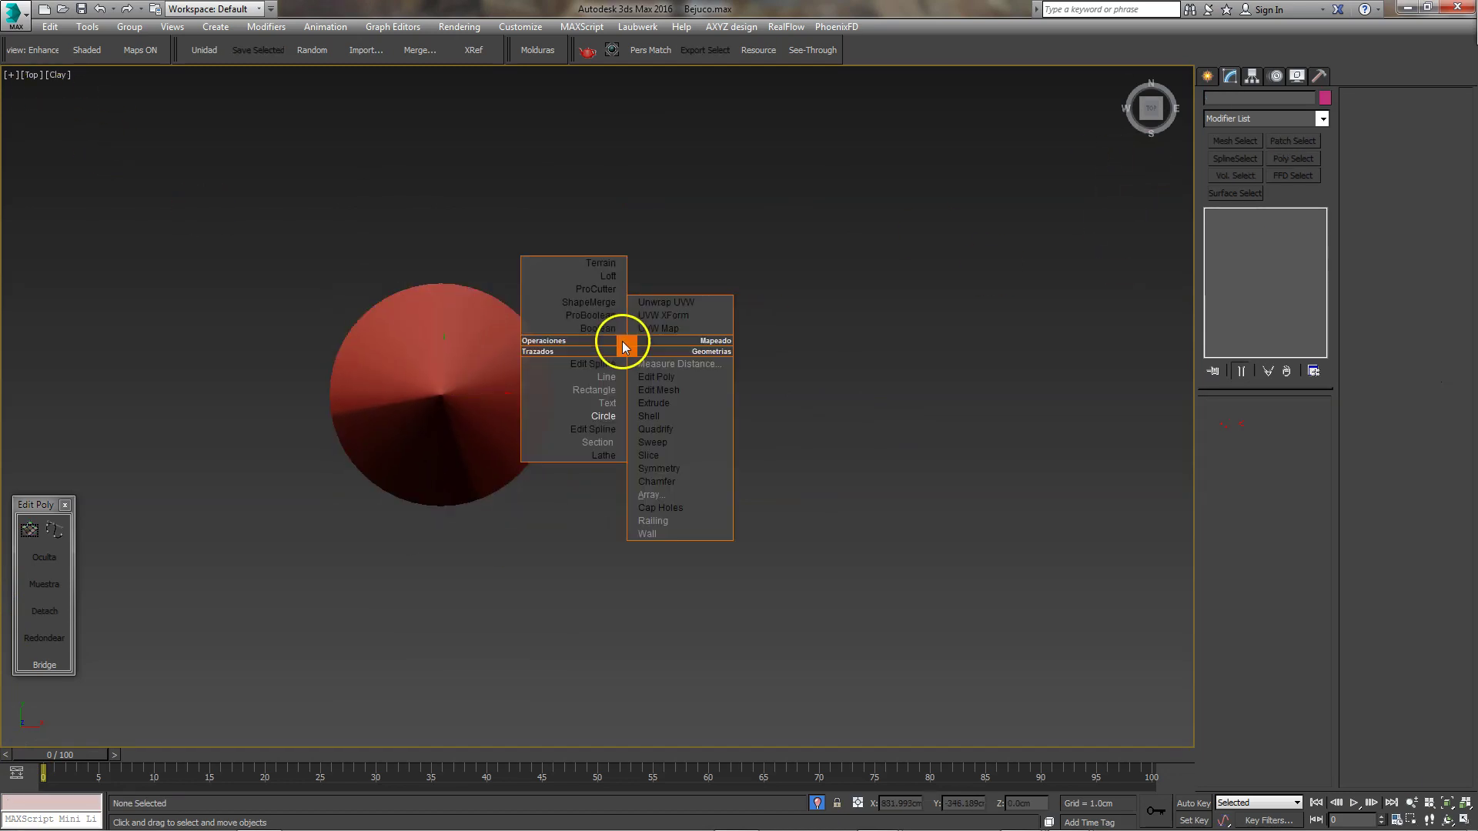
pyautogui.click(603, 443)
pyautogui.moveTo(680, 389); pyautogui.dragTo(750, 489)
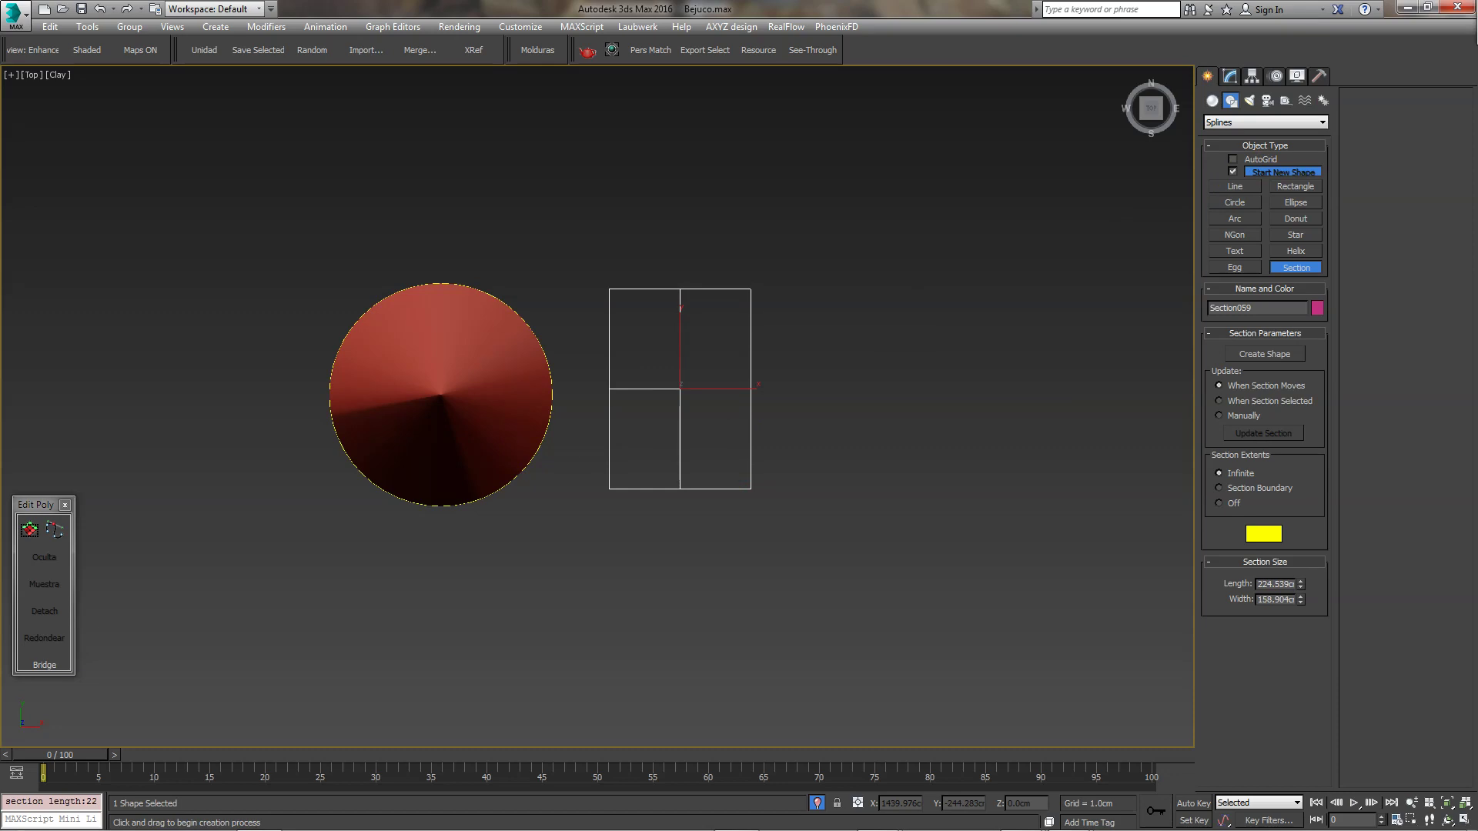
# In Perspective view, raise Section059 along Z to slice the cone near its tip.
pyautogui.rightClick(684, 444)
pyautogui.moveTo(693, 328); pyautogui.dragTo(710, 341, button='middle')
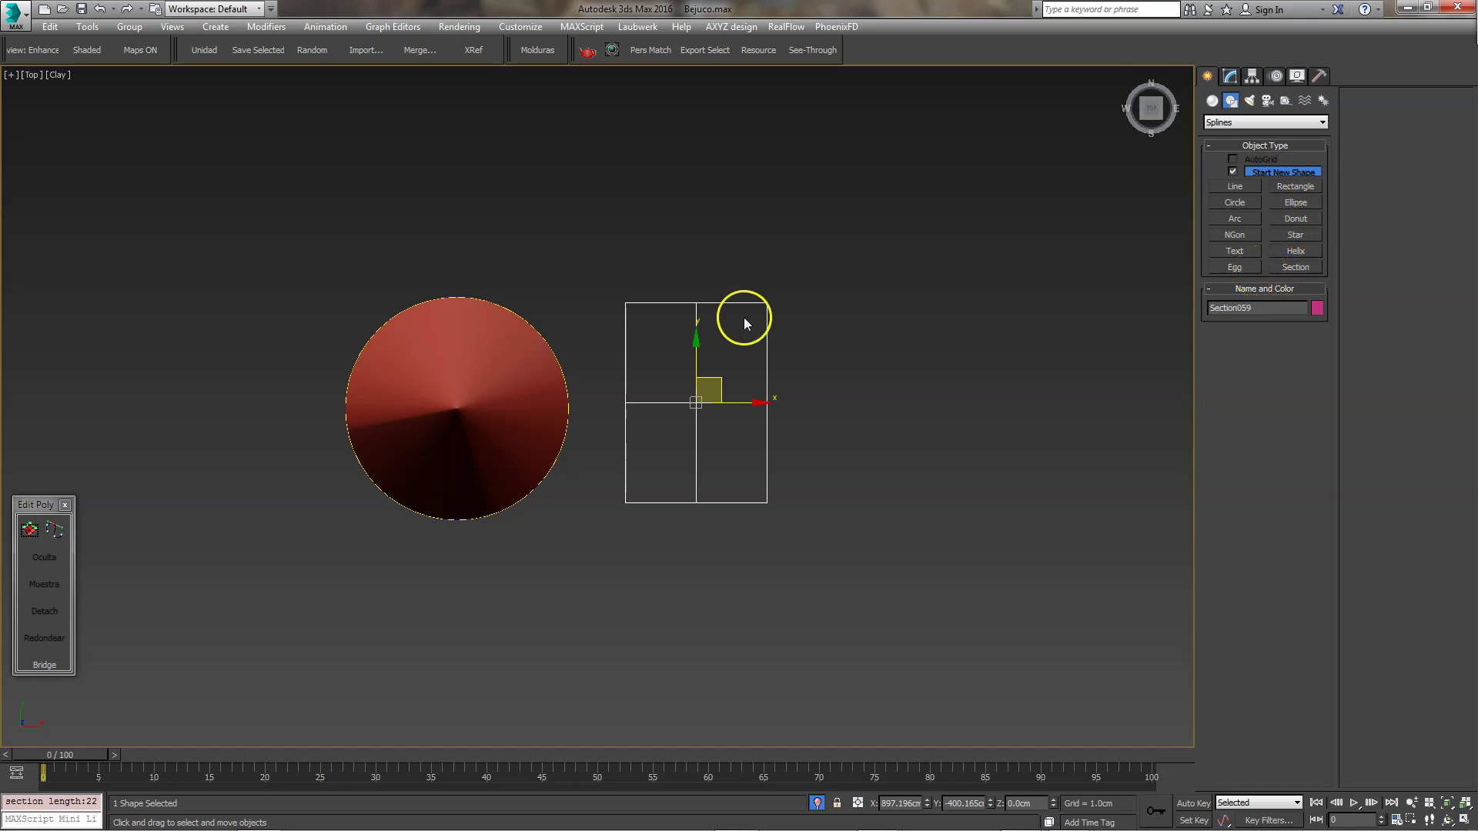
pyautogui.moveTo(743, 317); pyautogui.dragTo(700, 330, button='middle')
pyautogui.press('p')
pyautogui.moveTo(667, 392)
pyautogui.keyDown('alt'); pyautogui.mouseDown(button='middle')
pyautogui.moveTo(758, 436)
pyautogui.moveTo(766, 509)
pyautogui.mouseUp(button='middle'); pyautogui.keyUp('alt')
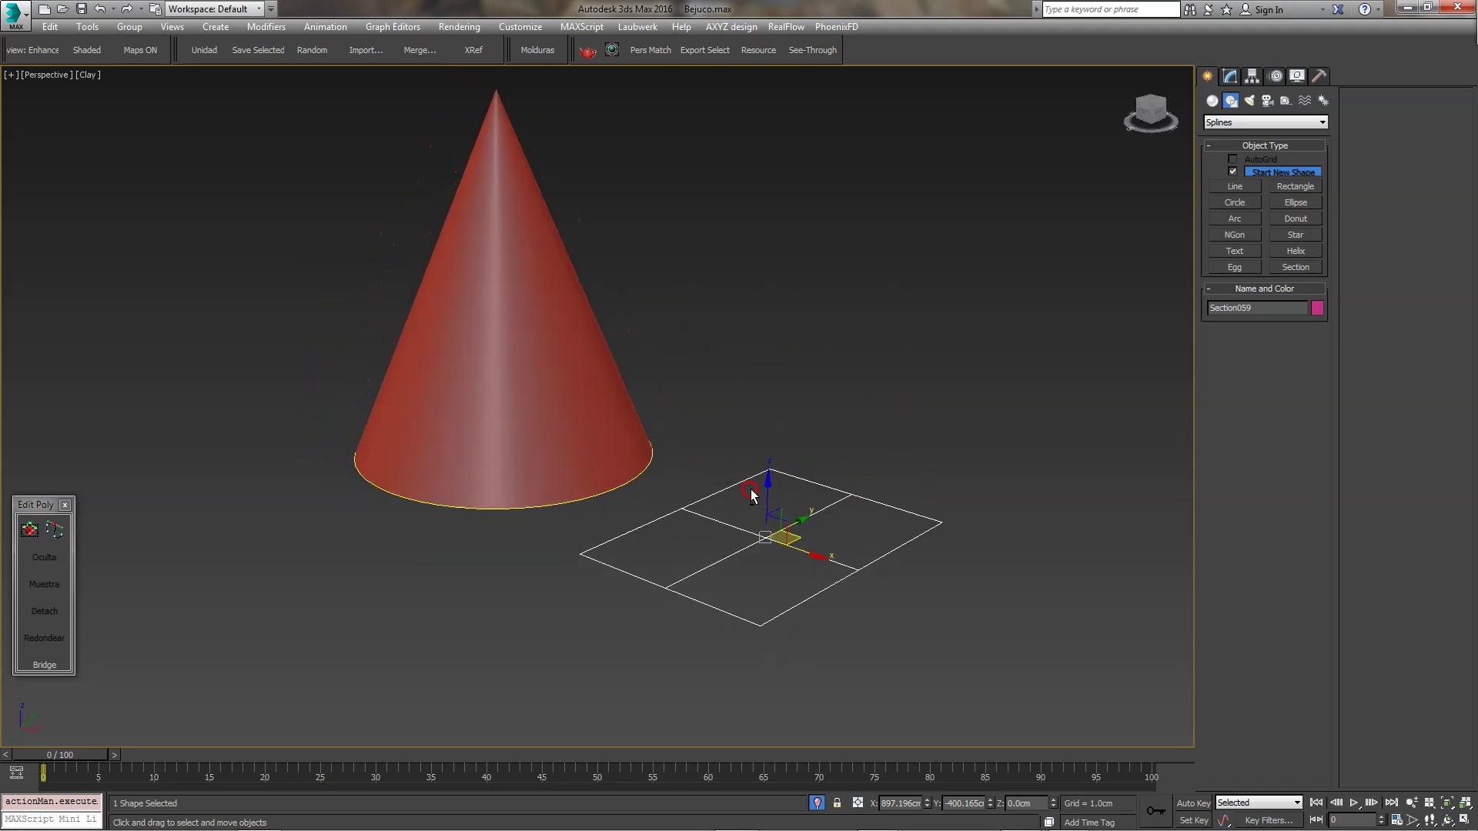
pyautogui.moveTo(767, 510); pyautogui.dragTo(758, 356)
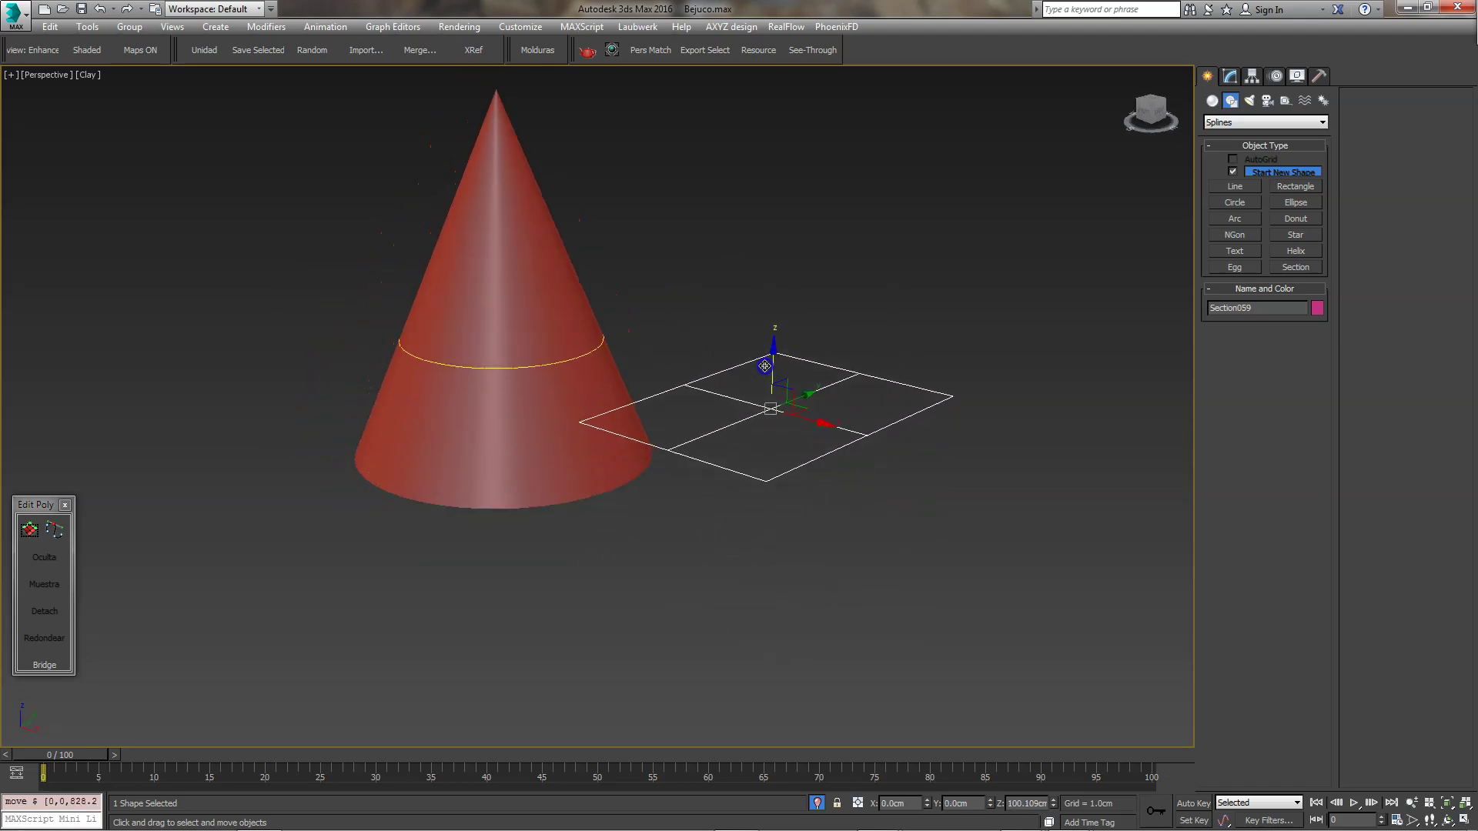
pyautogui.keyDown('alt'); pyautogui.moveTo(757, 356); pyautogui.dragTo(701, 400, button='middle'); pyautogui.keyUp('alt')
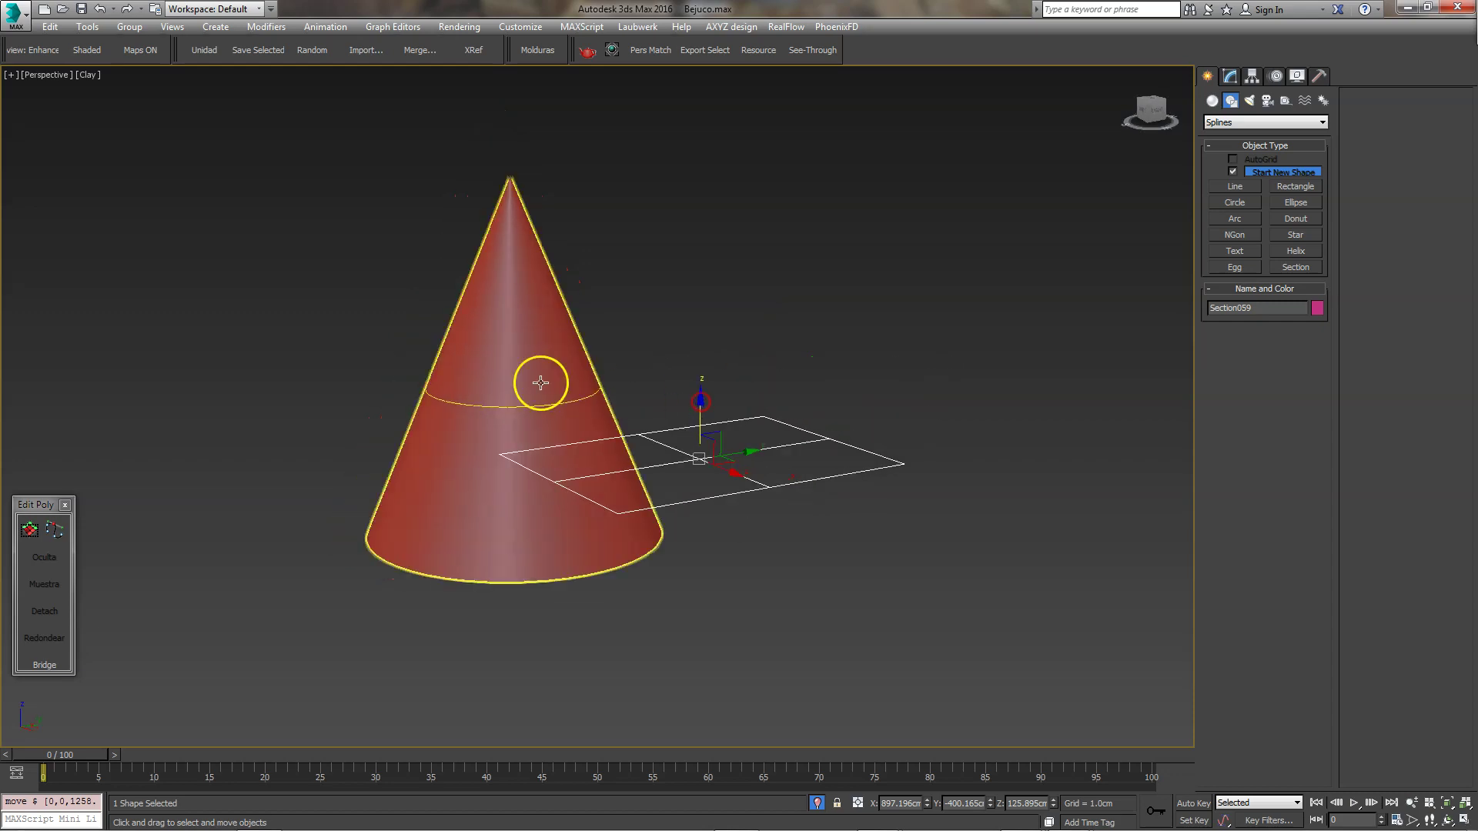
pyautogui.moveTo(736, 409)
pyautogui.mouseDown()
pyautogui.moveTo(740, 396)
pyautogui.moveTo(745, 484)
pyautogui.mouseUp()
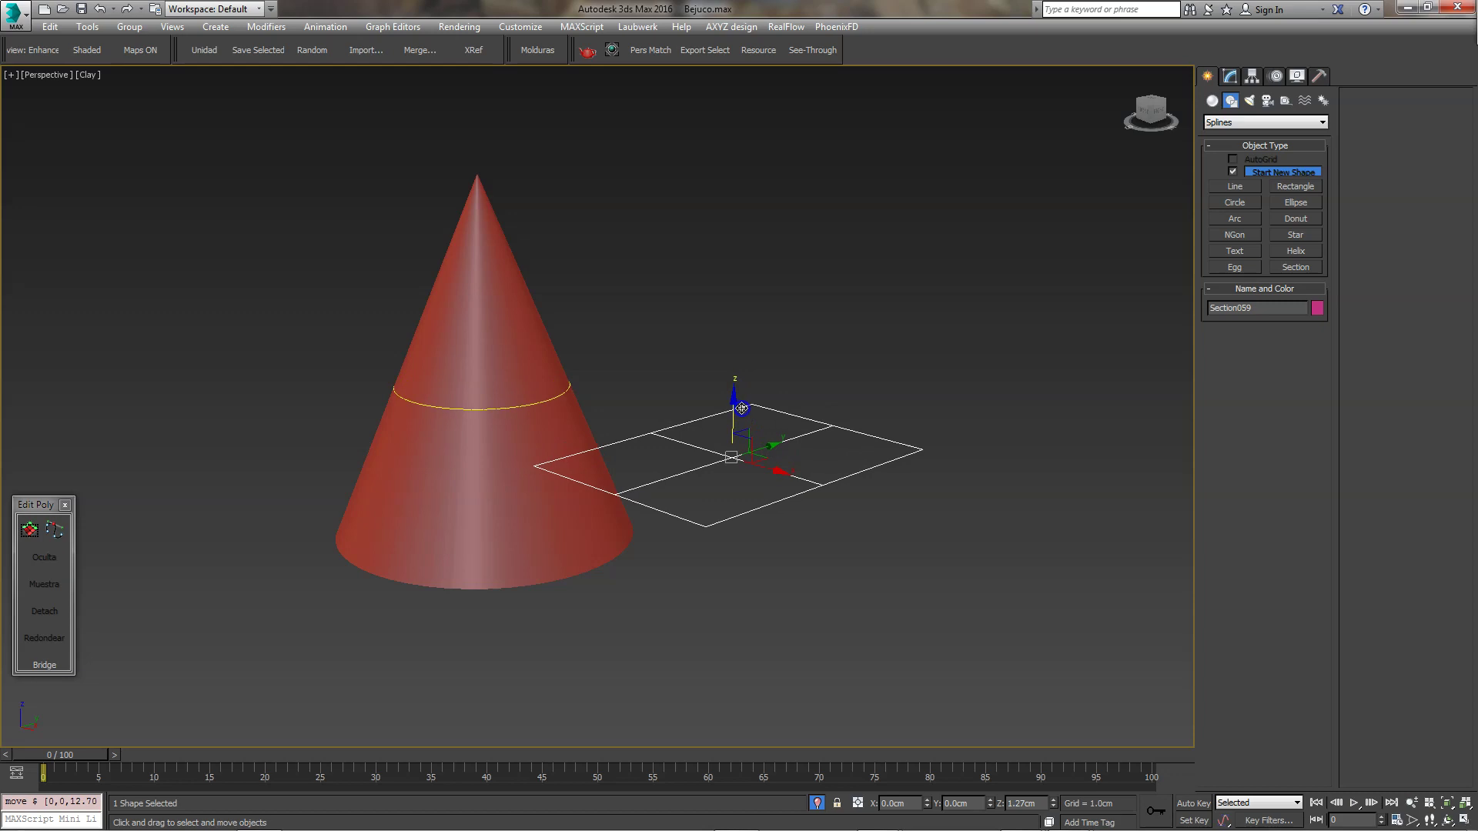
pyautogui.keyDown('alt'); pyautogui.moveTo(744, 484); pyautogui.dragTo(784, 408, button='middle'); pyautogui.keyUp('alt')
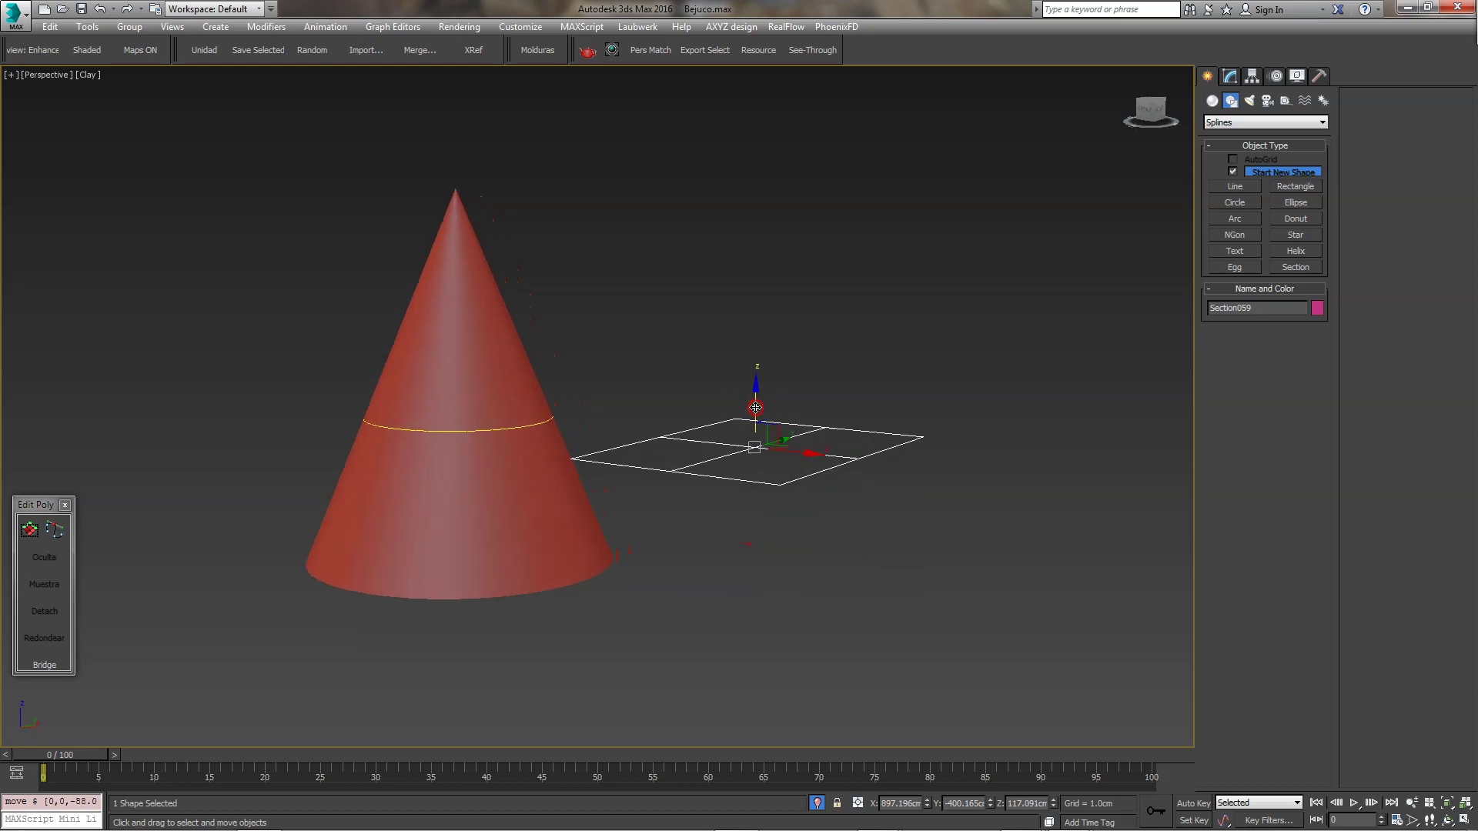
pyautogui.moveTo(774, 412); pyautogui.dragTo(772, 293)
pyautogui.keyDown('alt'); pyautogui.moveTo(772, 292); pyautogui.dragTo(571, 248, button='middle'); pyautogui.keyUp('alt')
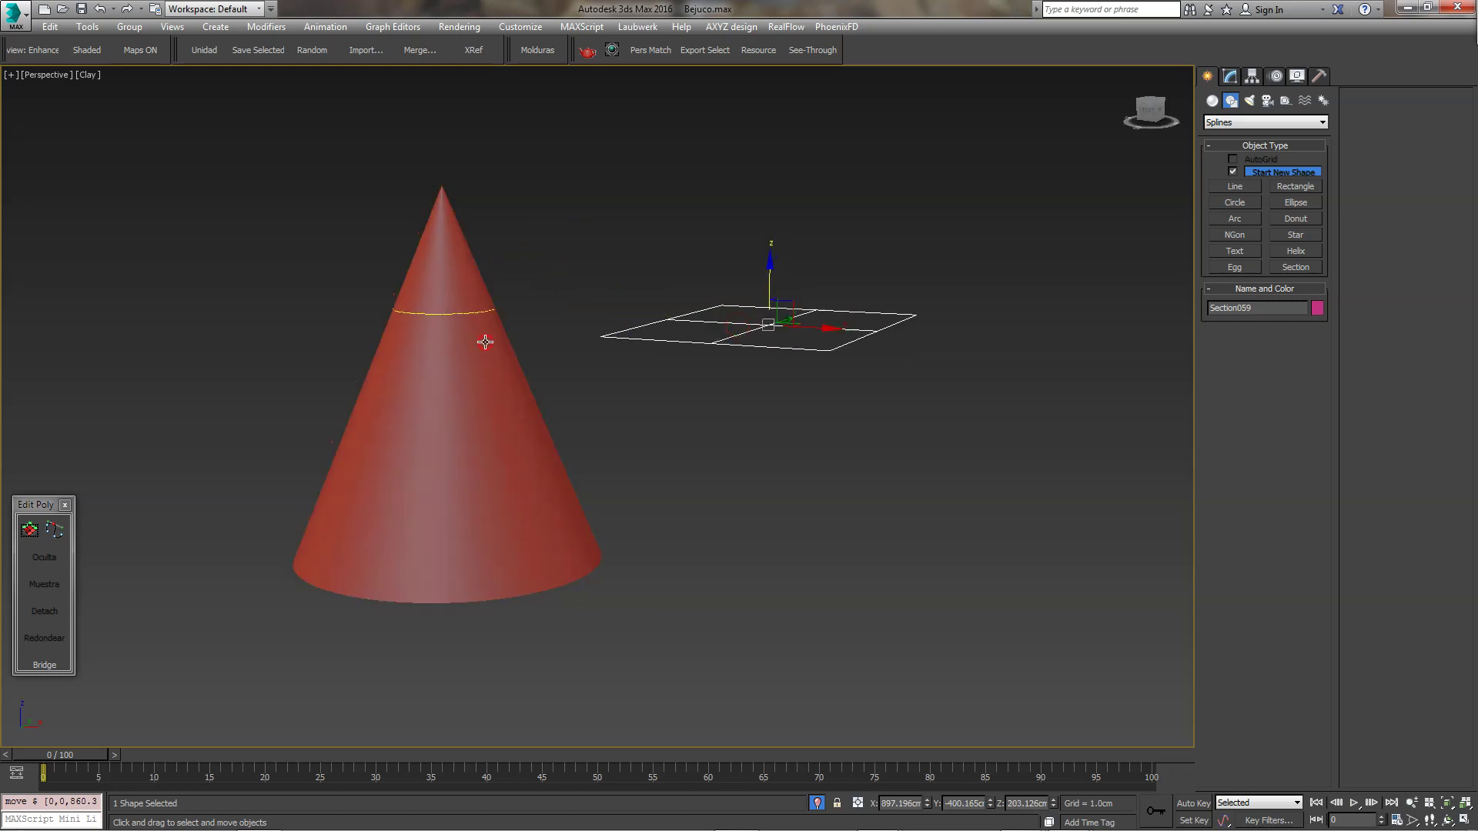
pyautogui.moveTo(485, 340); pyautogui.dragTo(522, 342, button='middle')
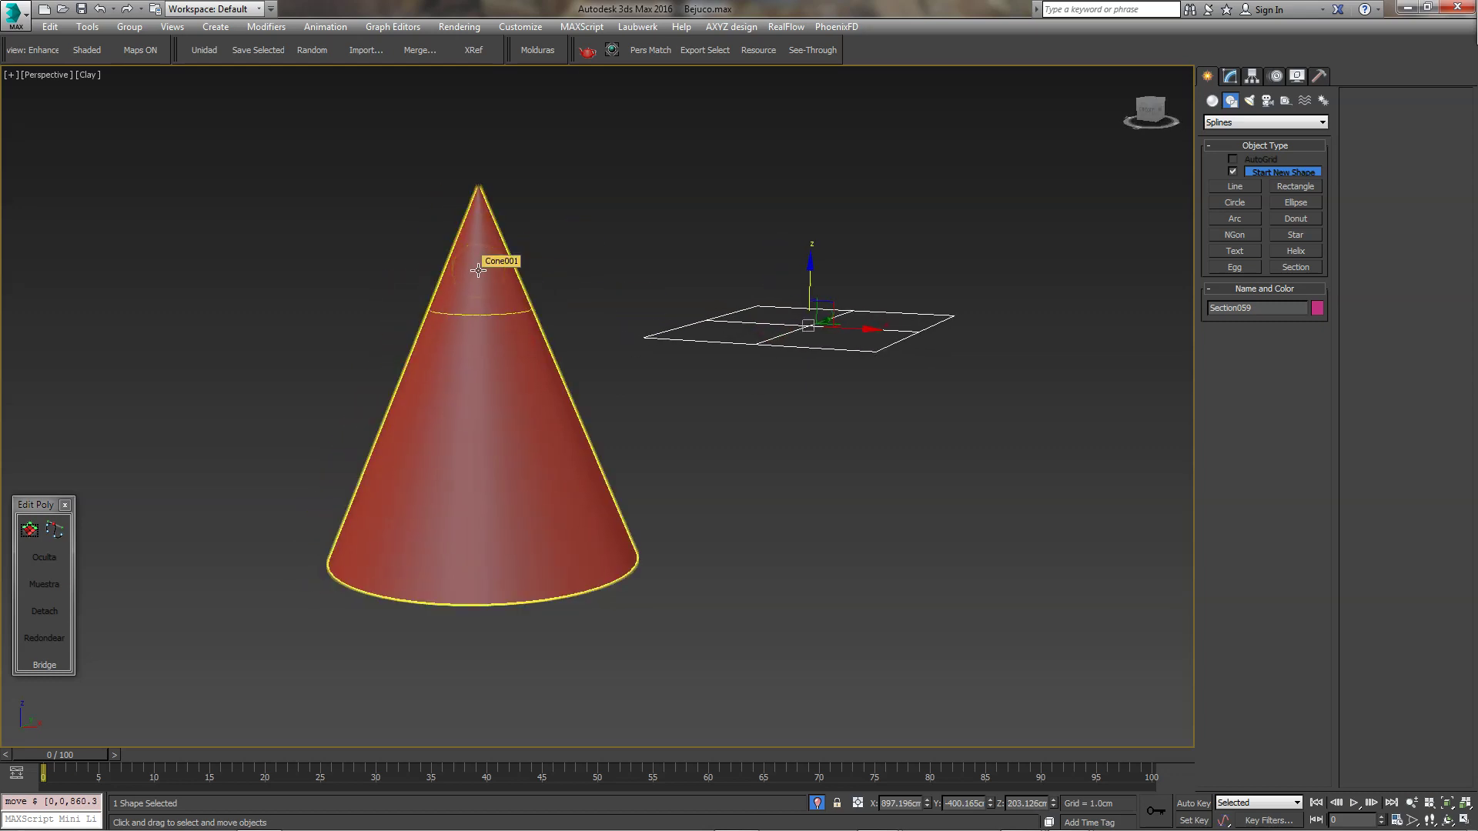
# Add a tall box, Box001, beside the cone and reselect the section plane.
pyautogui.click(1212, 100)
pyautogui.click(1237, 174)
pyautogui.moveTo(678, 447); pyautogui.dragTo(811, 466)
pyautogui.click(728, 254)
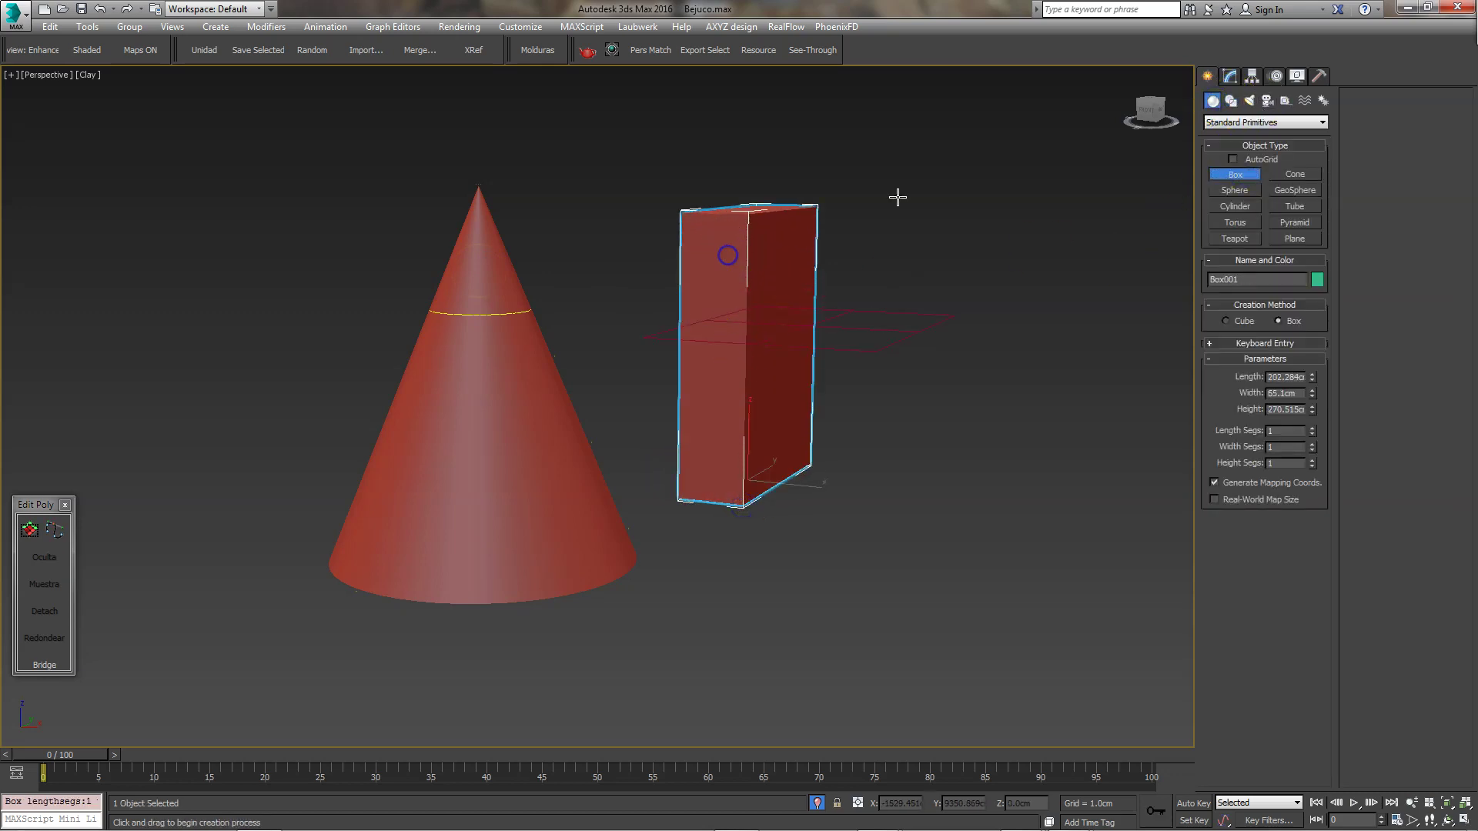
pyautogui.rightClick(917, 250)
pyautogui.click(868, 338)
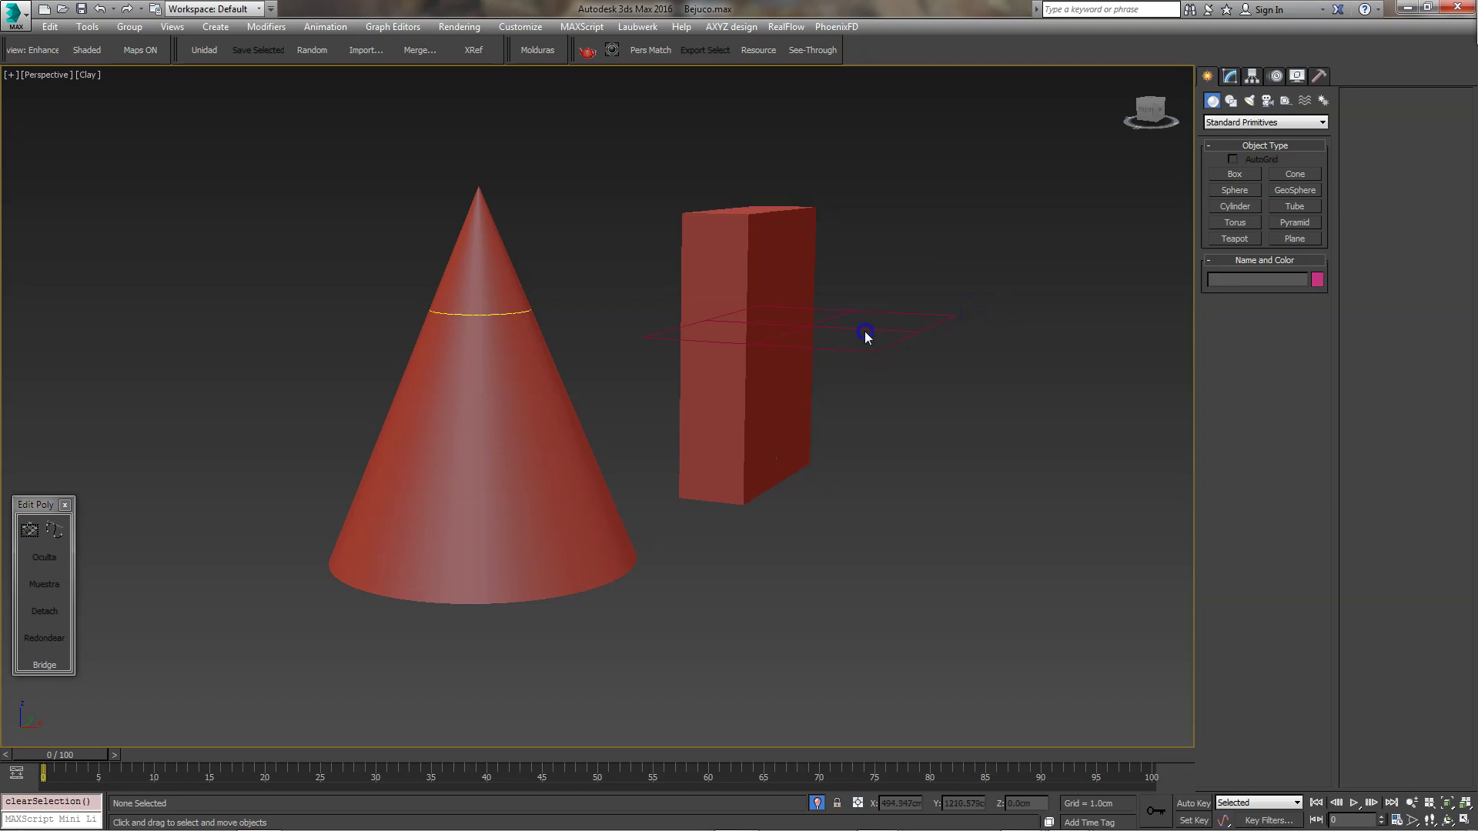
pyautogui.click(819, 320)
# Hide Box001 and lower the section plane slightly on the cone.
pyautogui.moveTo(812, 258); pyautogui.dragTo(812, 312)
pyautogui.click(736, 259)
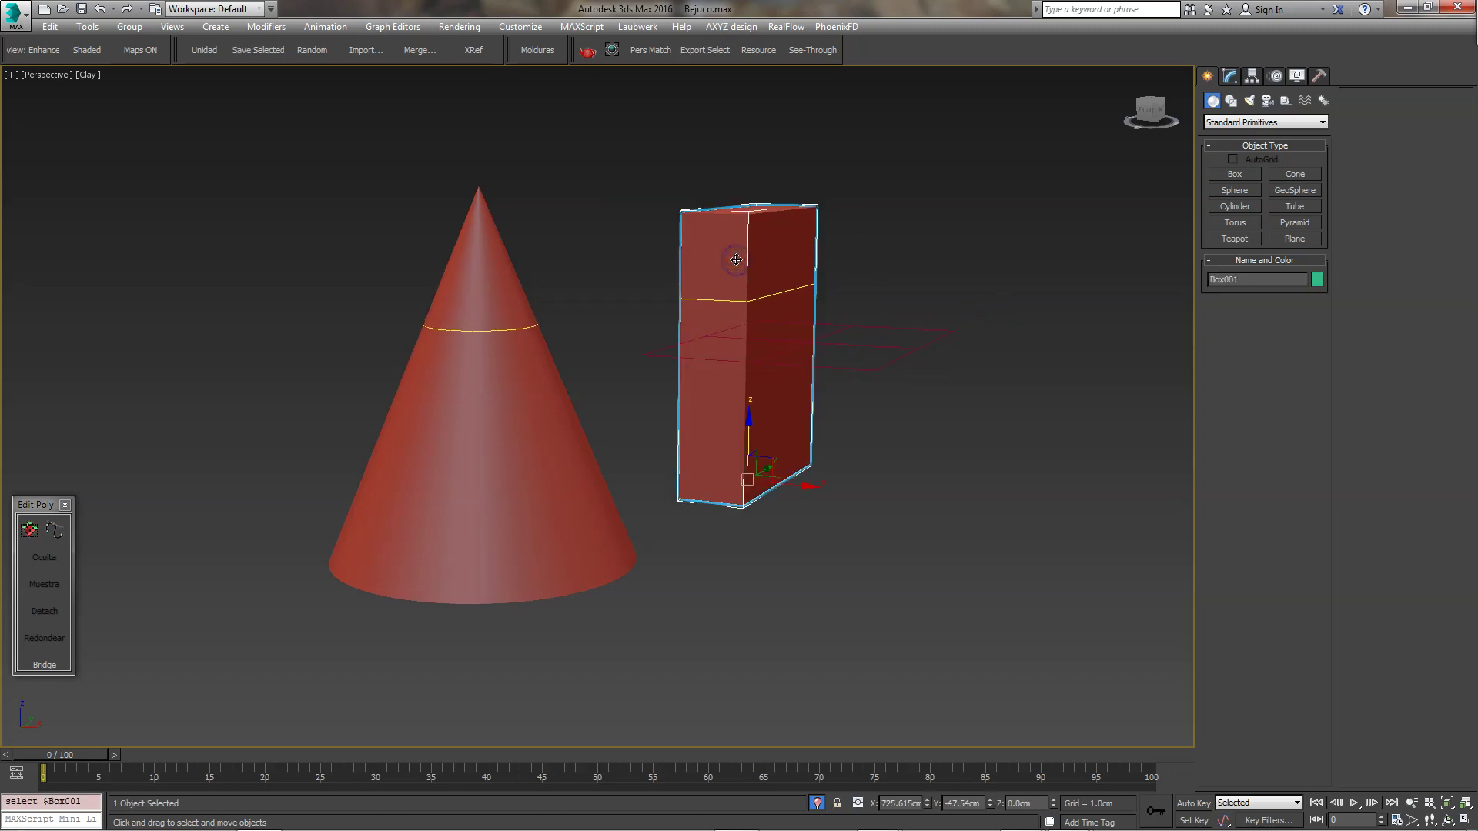
pyautogui.rightClick(736, 261)
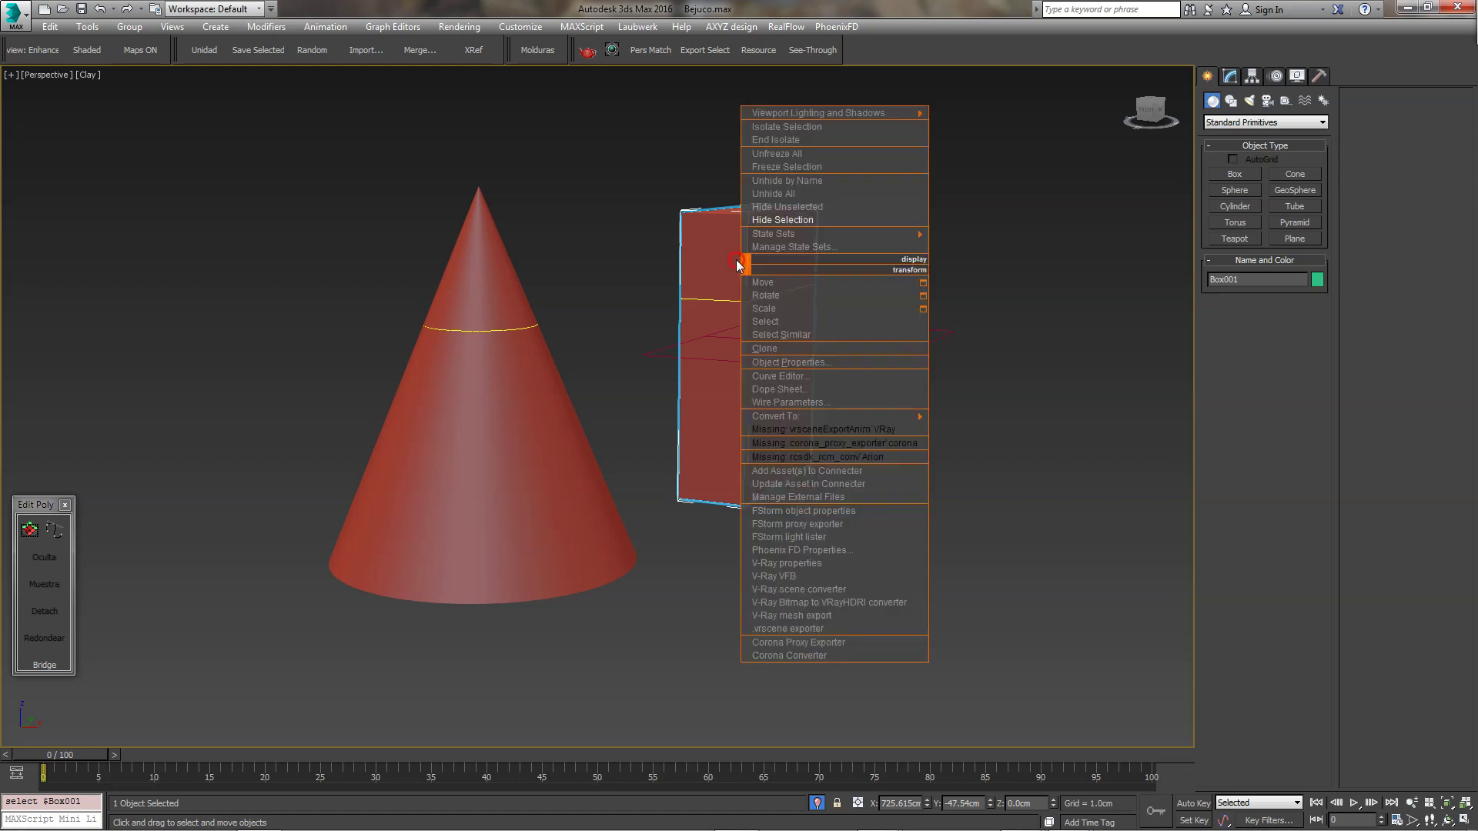
pyautogui.click(763, 221)
pyautogui.click(847, 343)
pyautogui.moveTo(809, 307); pyautogui.dragTo(809, 323)
# In Top view, rotate Section059 90° about X so it stands upright.
pyautogui.moveTo(655, 419)
pyautogui.keyDown('alt'); pyautogui.mouseDown(button='middle')
pyautogui.moveTo(760, 400)
pyautogui.moveTo(588, 439)
pyautogui.mouseUp(button='middle'); pyautogui.keyUp('alt')
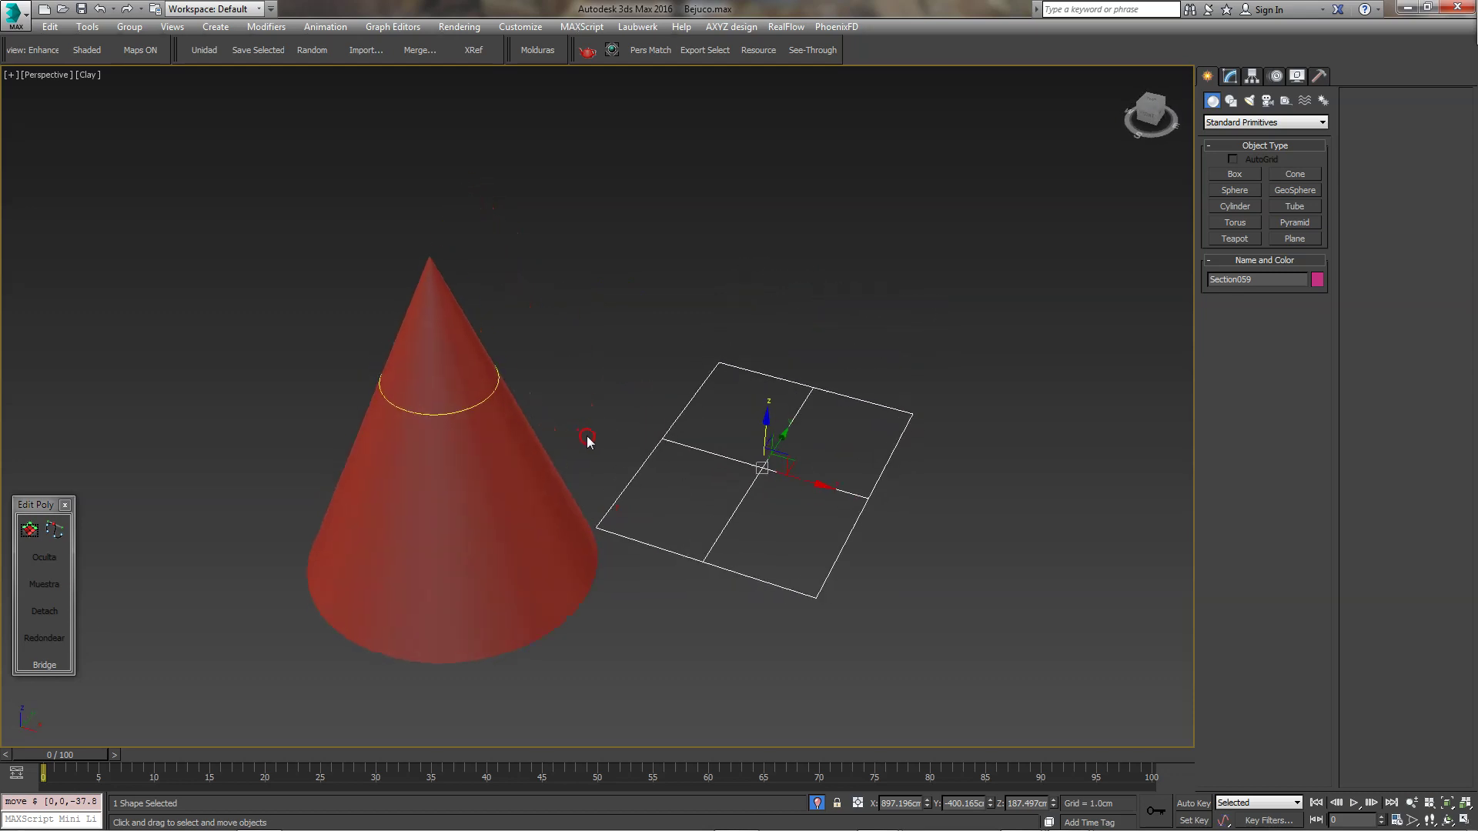
pyautogui.press('e')
pyautogui.moveTo(733, 413); pyautogui.dragTo(735, 391, button='middle')
pyautogui.moveTo(770, 390); pyautogui.dragTo(754, 405)
pyautogui.press('t')
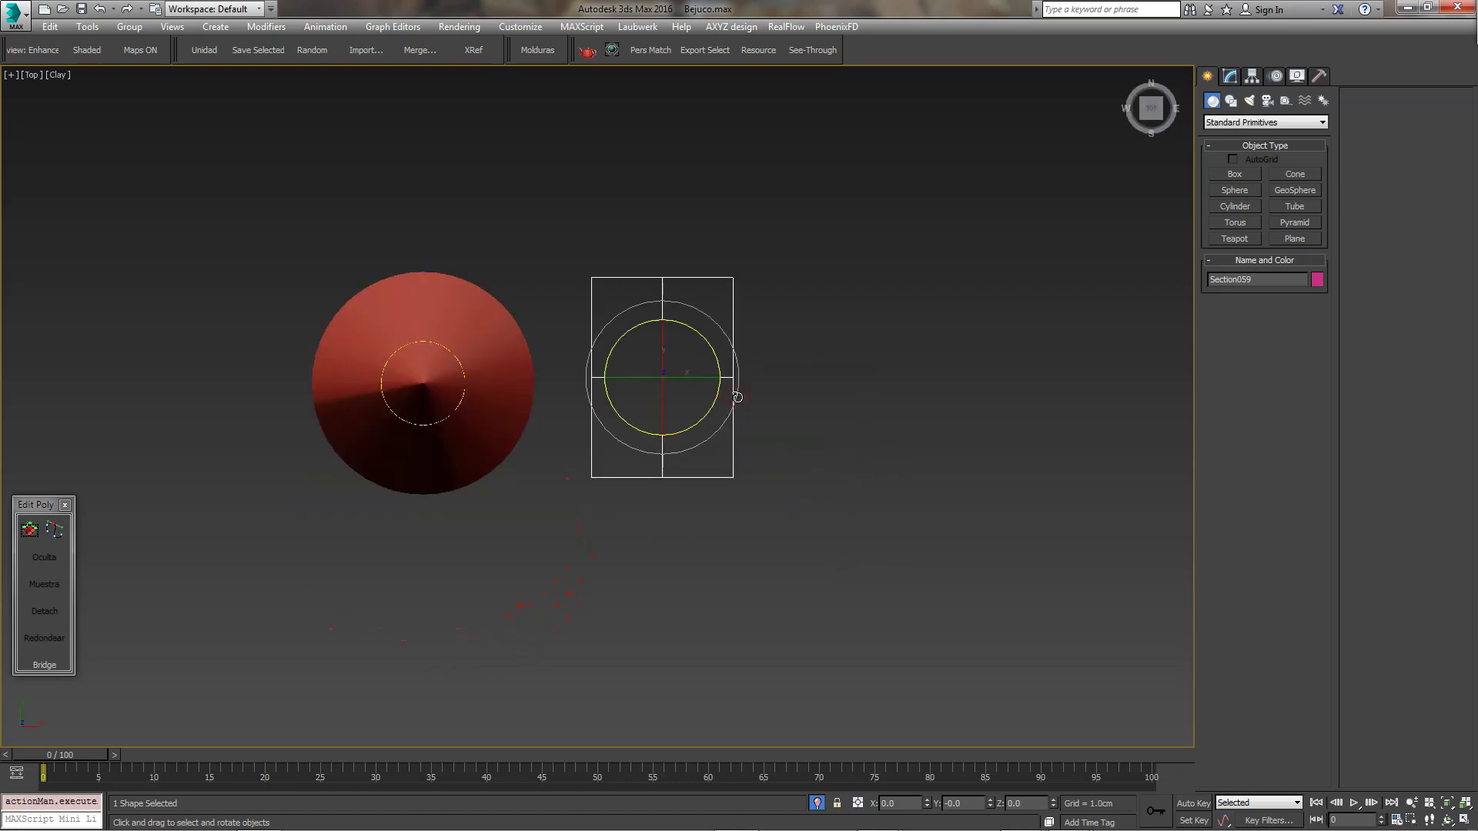
pyautogui.moveTo(749, 401); pyautogui.dragTo(754, 471)
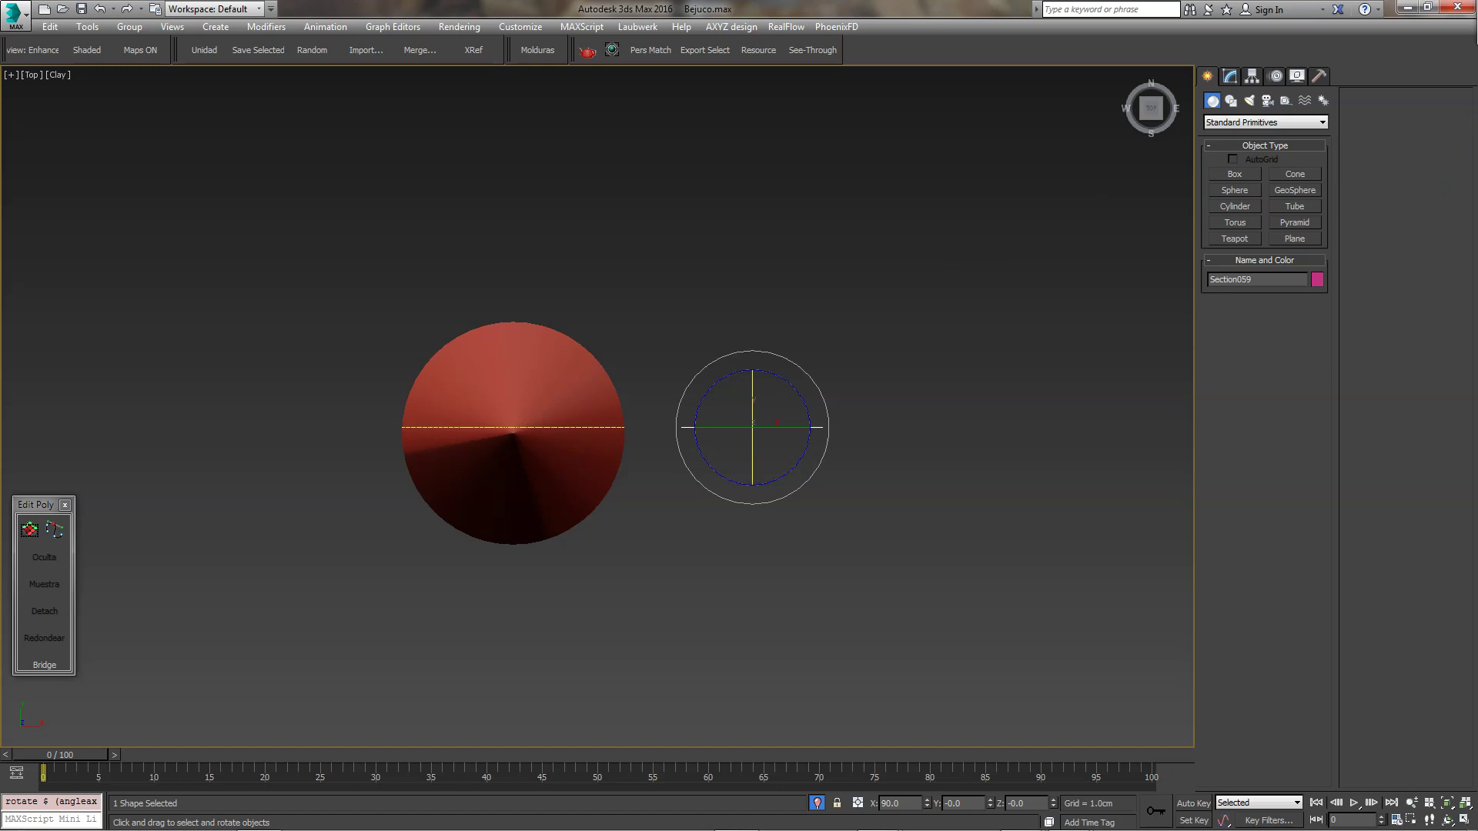
pyautogui.press('w')
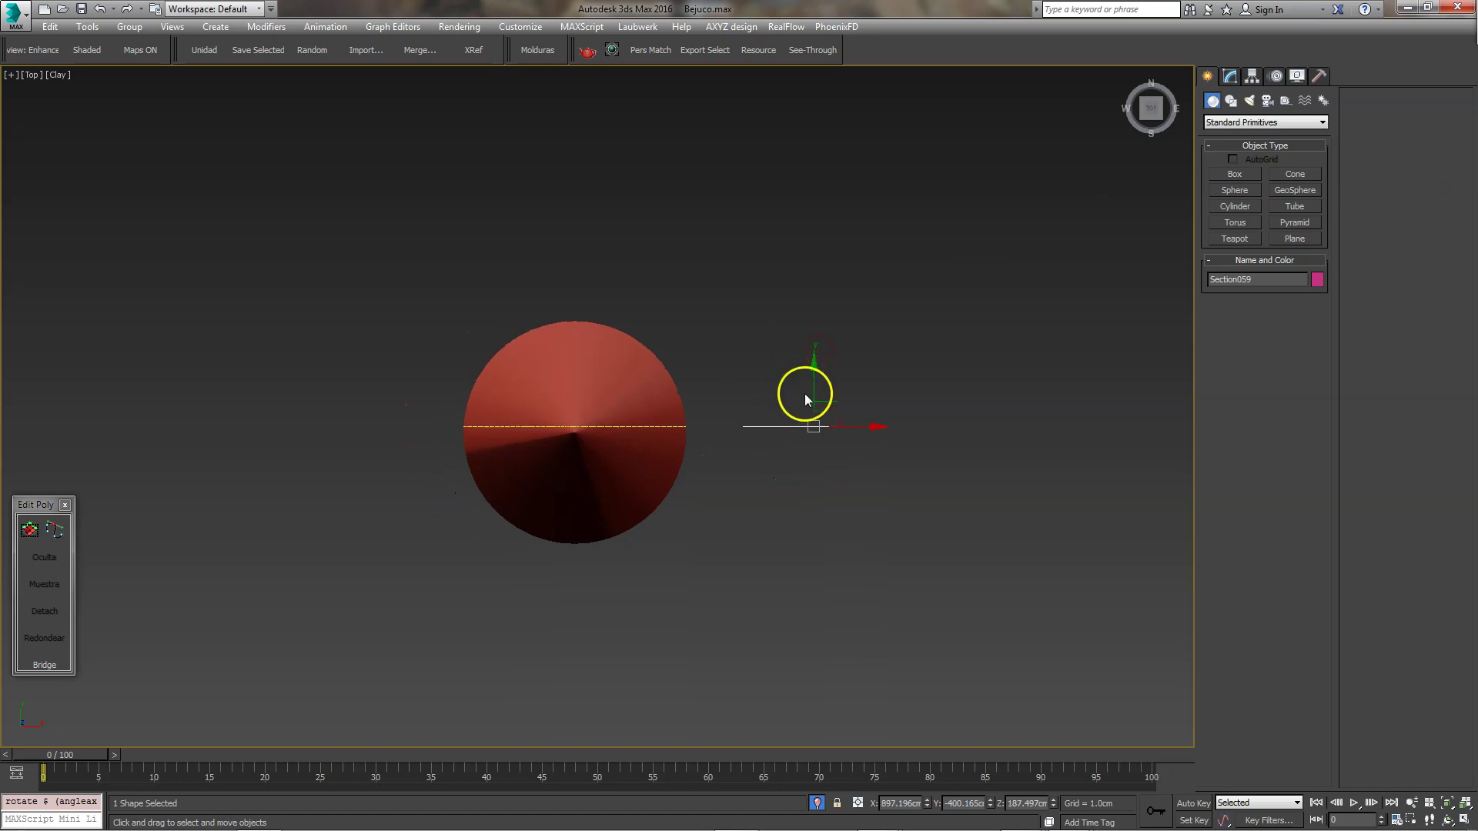
# Slide Section059 down along Y to −529.398 cm at the cone's edge.
pyautogui.scroll(5, 806, 394)
pyautogui.scroll(-2, 802, 401)
pyautogui.moveTo(320, 254); pyautogui.dragTo(431, 247, button='middle')
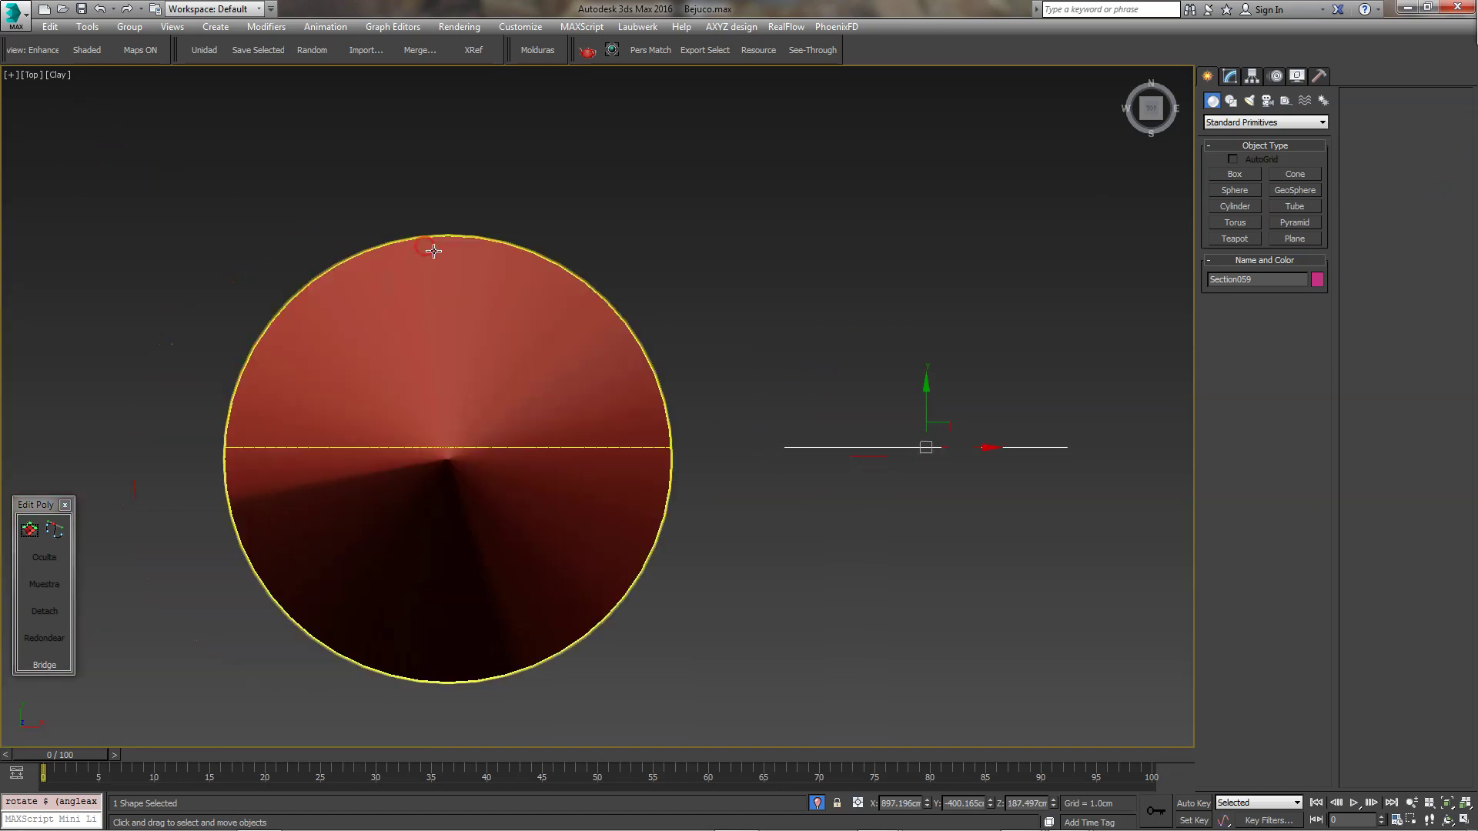
pyautogui.scroll(-2, 599, 312)
pyautogui.moveTo(771, 409); pyautogui.dragTo(789, 463, button='middle')
pyautogui.moveTo(856, 436); pyautogui.dragTo(854, 593)
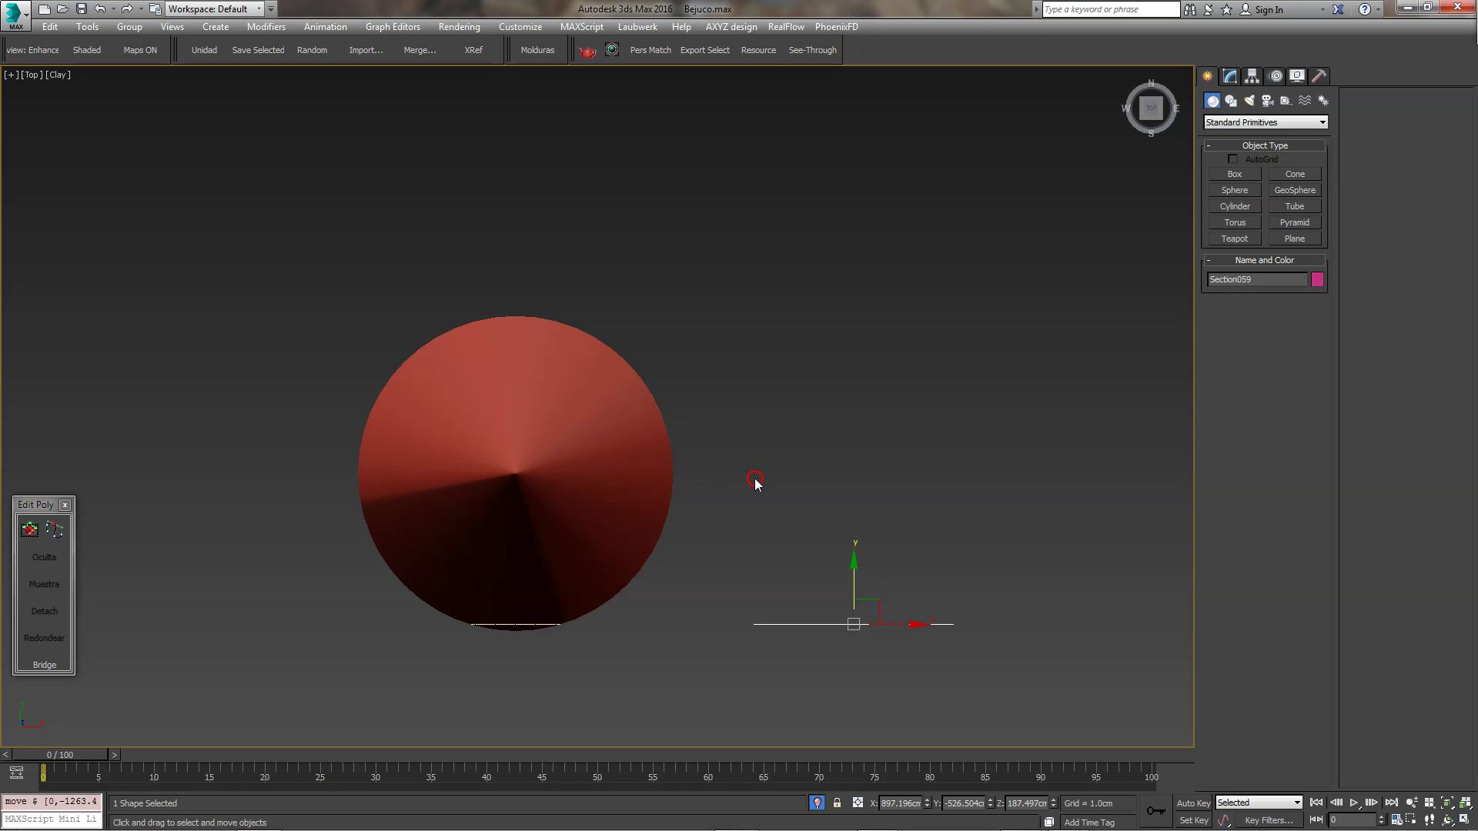
pyautogui.moveTo(752, 481); pyautogui.dragTo(751, 437, button='middle')
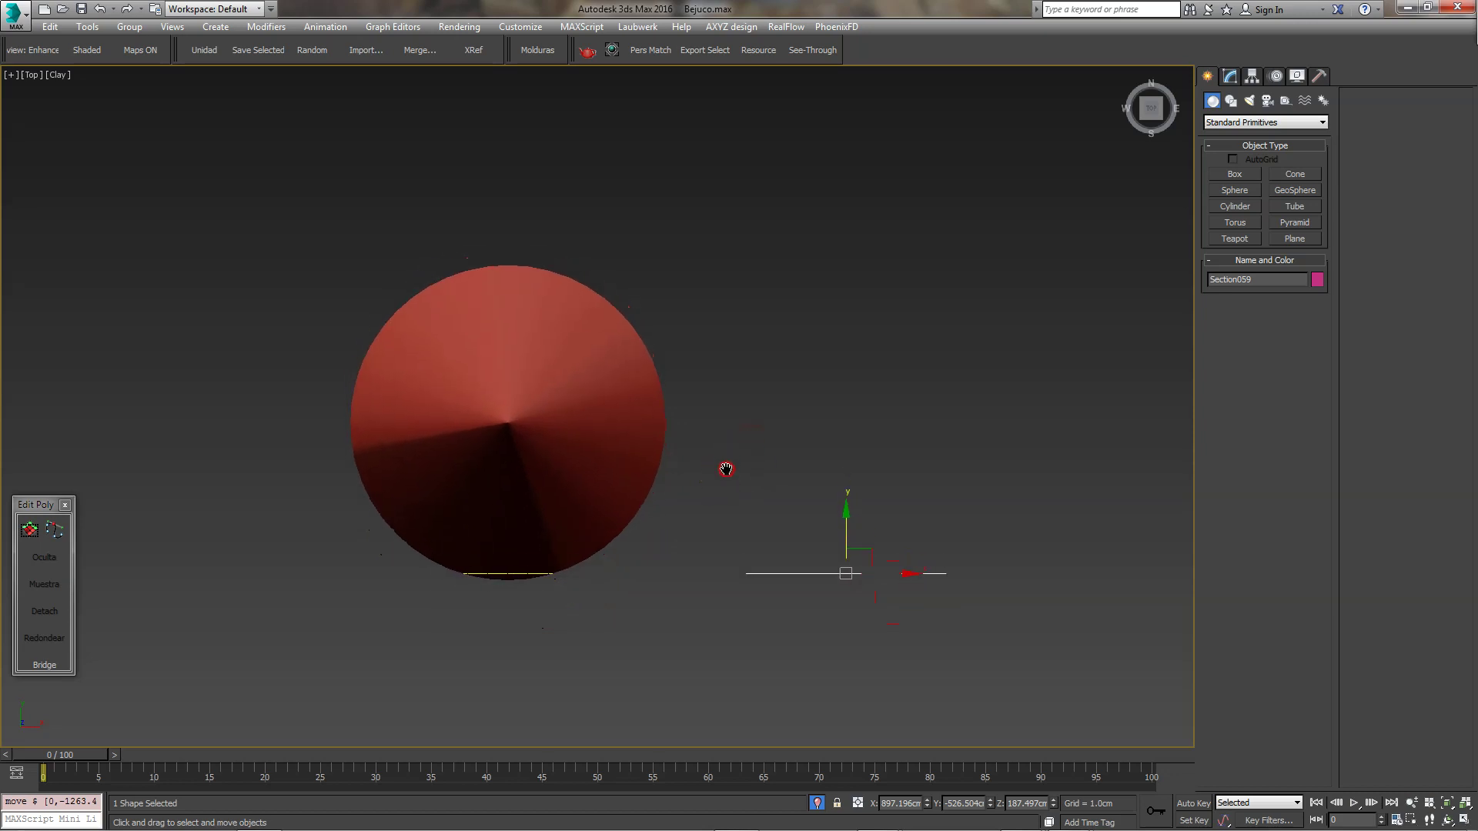
pyautogui.moveTo(818, 506); pyautogui.dragTo(816, 509, button='middle')
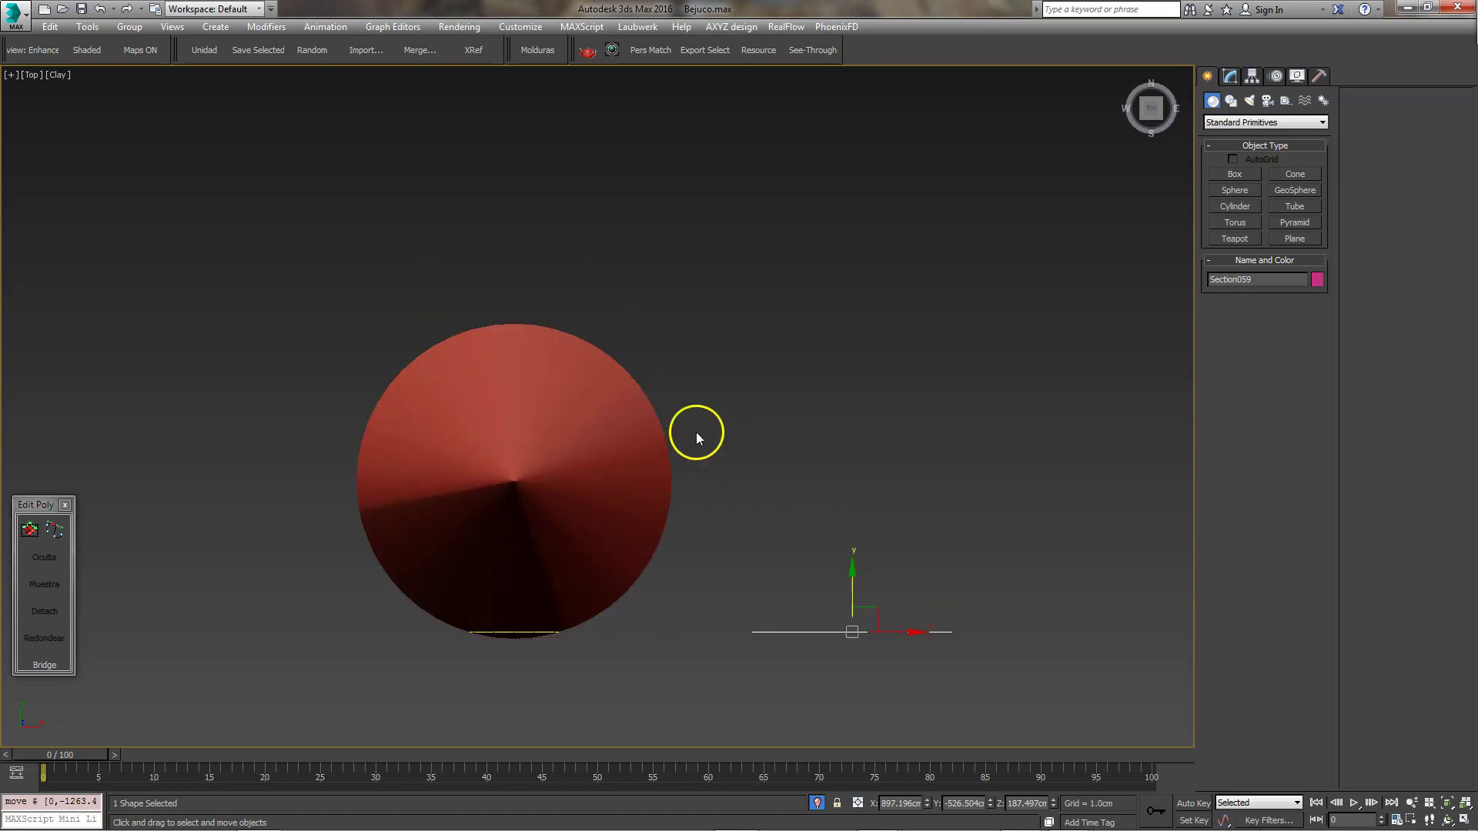
pyautogui.moveTo(801, 446); pyautogui.dragTo(759, 387, button='middle')
pyautogui.moveTo(883, 526); pyautogui.dragTo(883, 531)
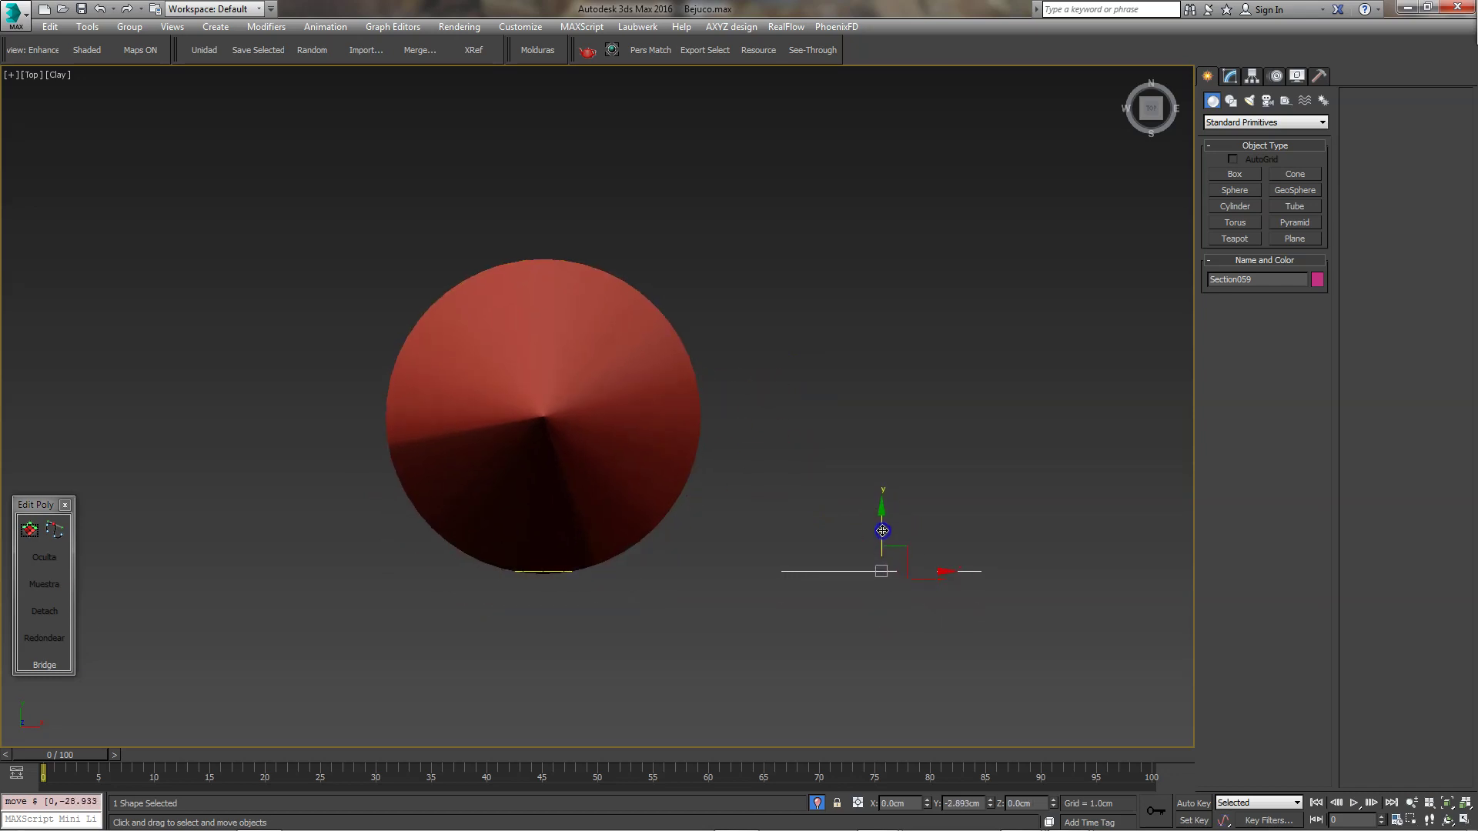
pyautogui.moveTo(774, 409); pyautogui.dragTo(770, 436, button='middle')
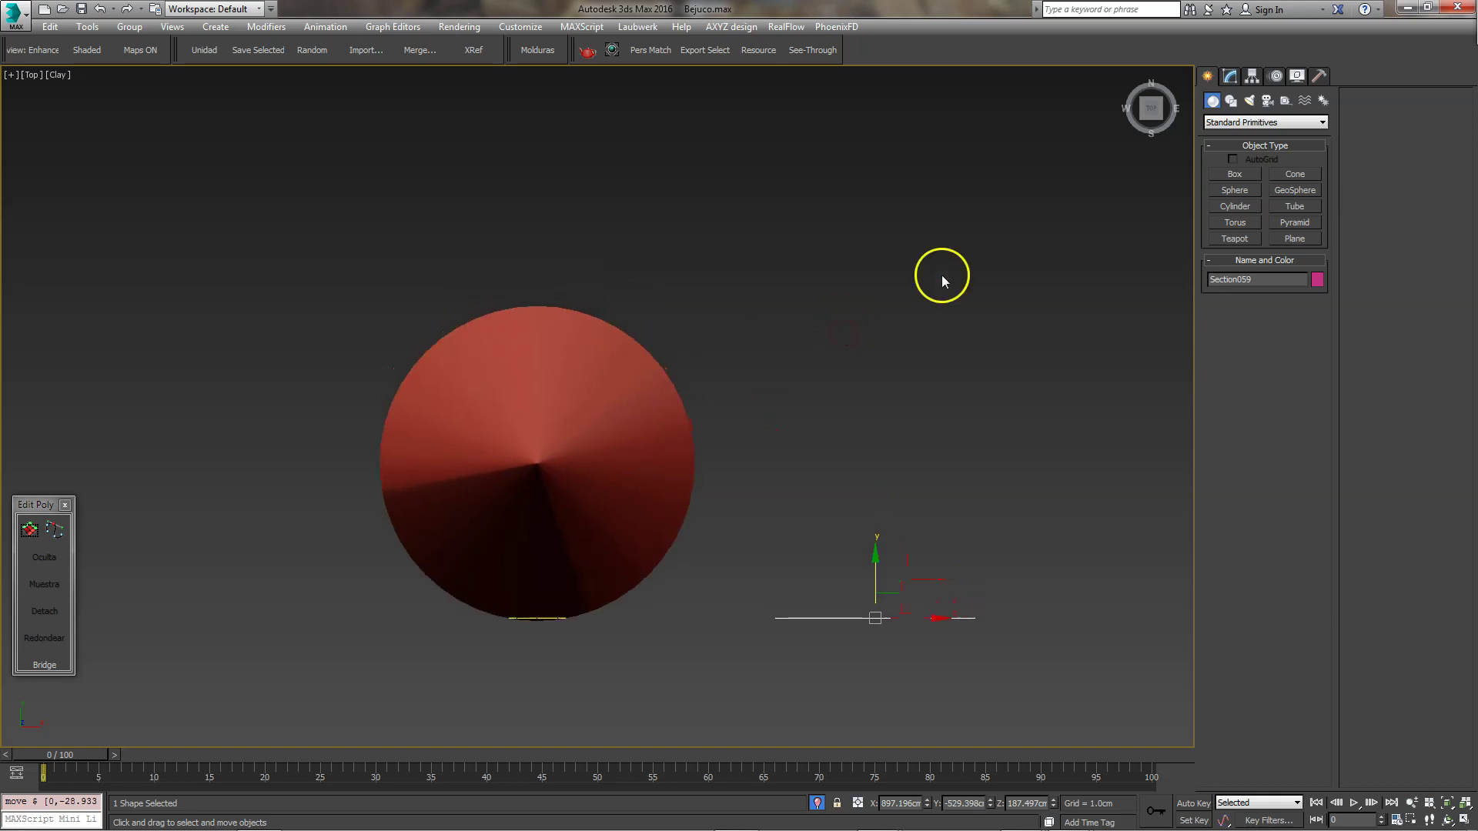
pyautogui.hotkey('alt', 'e')
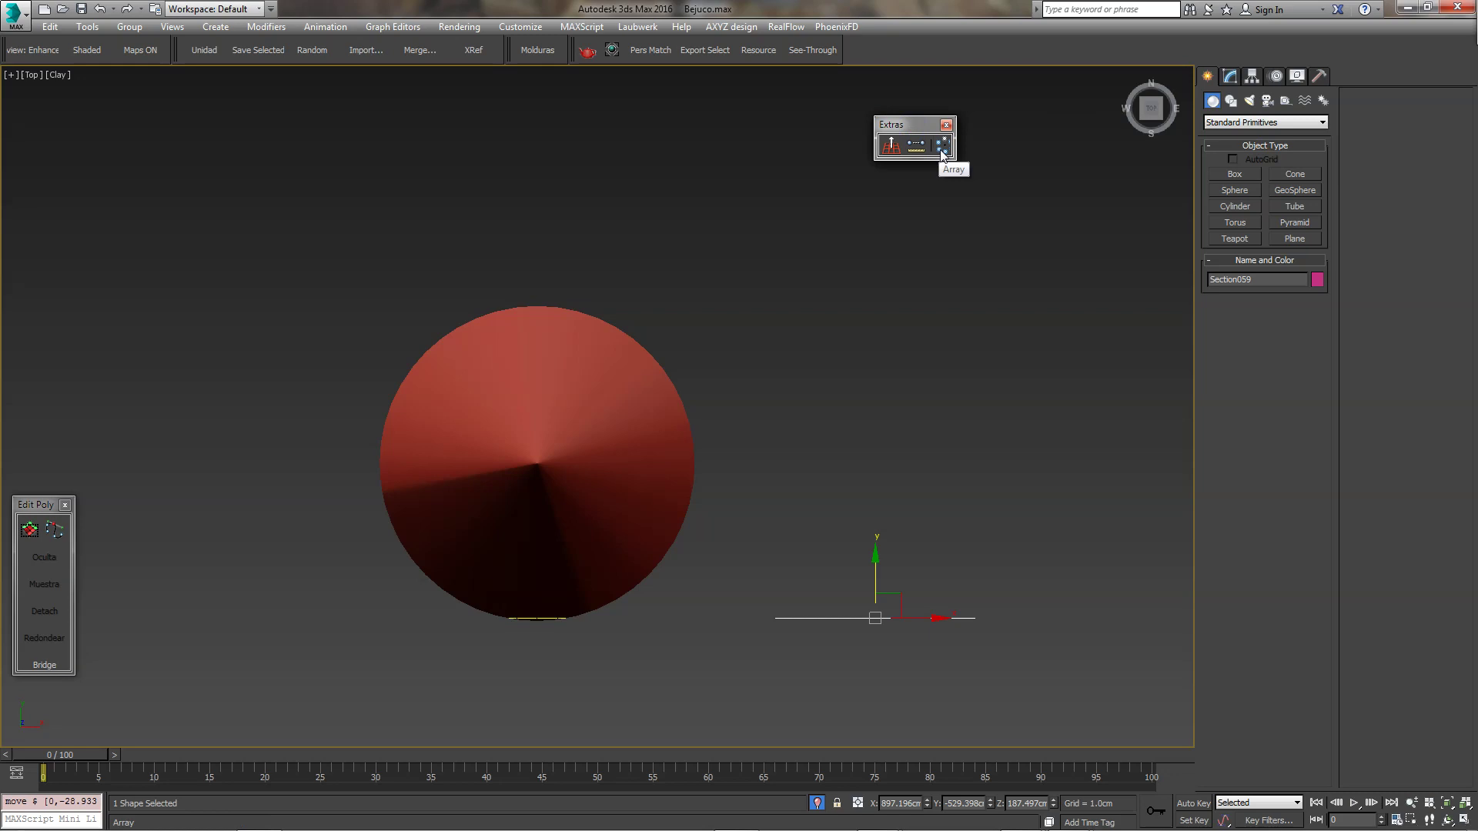
# Open Array with Preview on, set Y spacing to 6.0 cm and raise the copy count.
pyautogui.rightClick(876, 303)
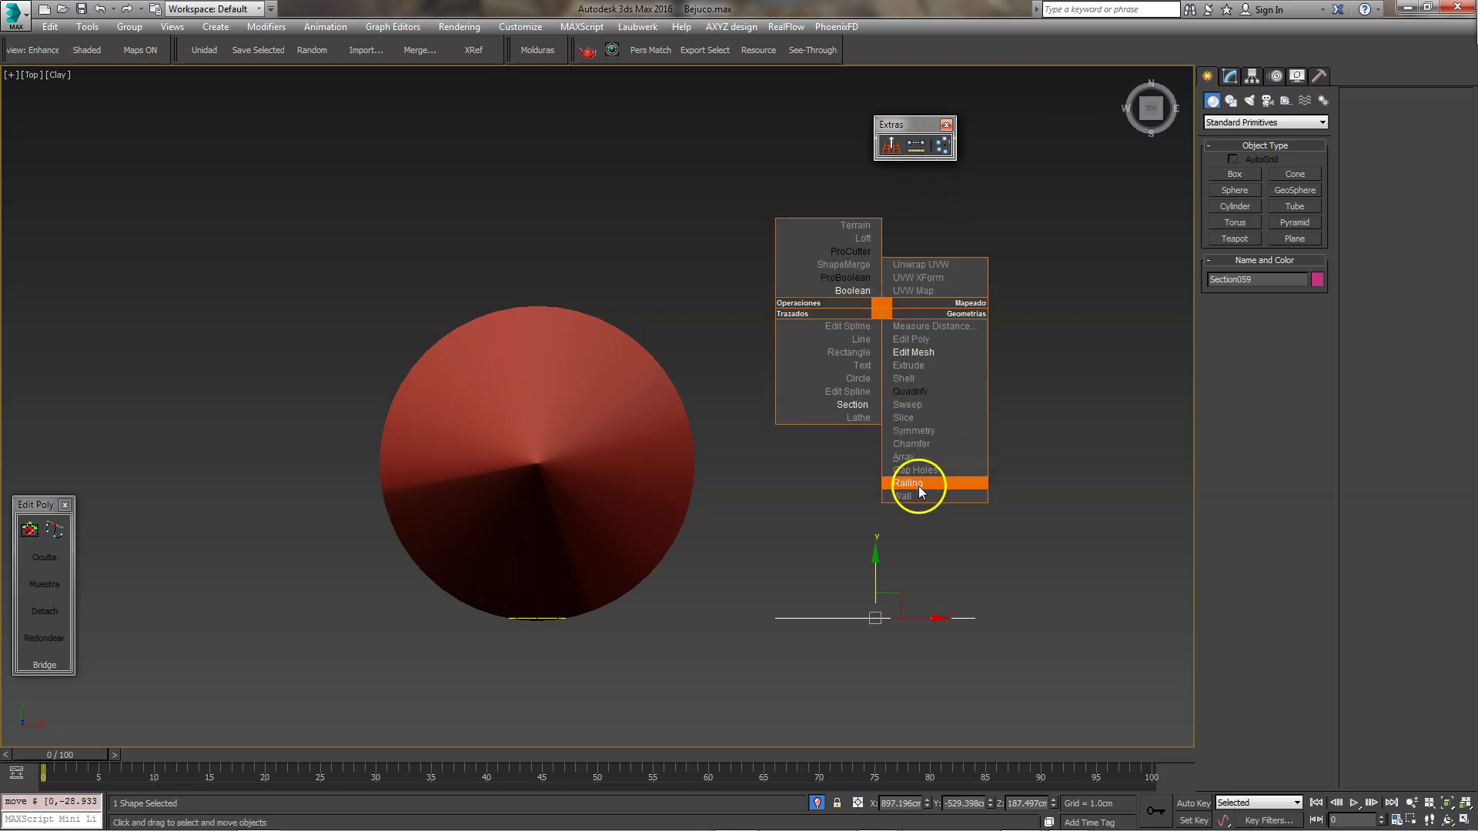
pyautogui.click(912, 457)
pyautogui.moveTo(799, 297); pyautogui.dragTo(561, 266)
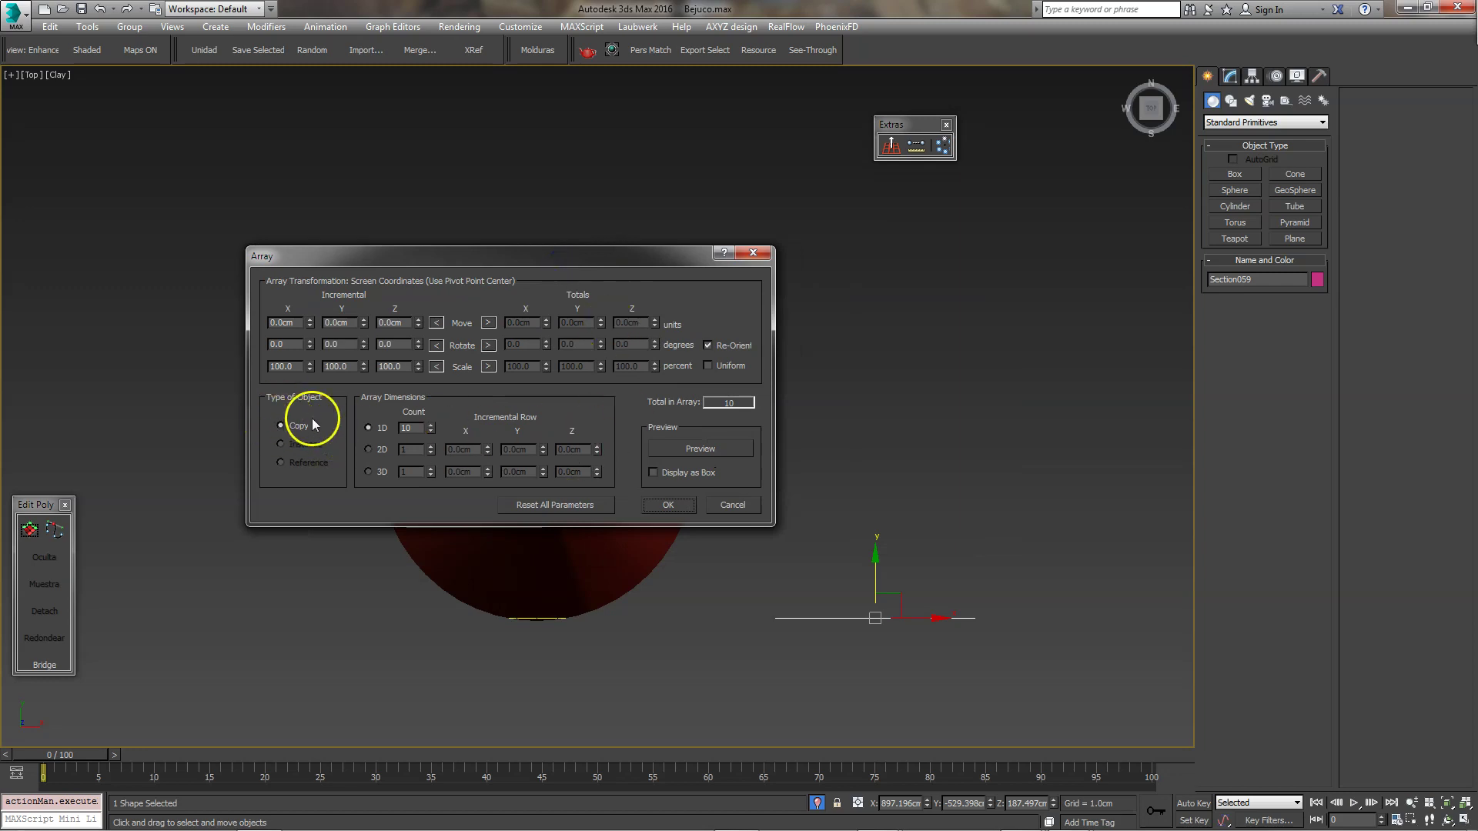
pyautogui.click(698, 449)
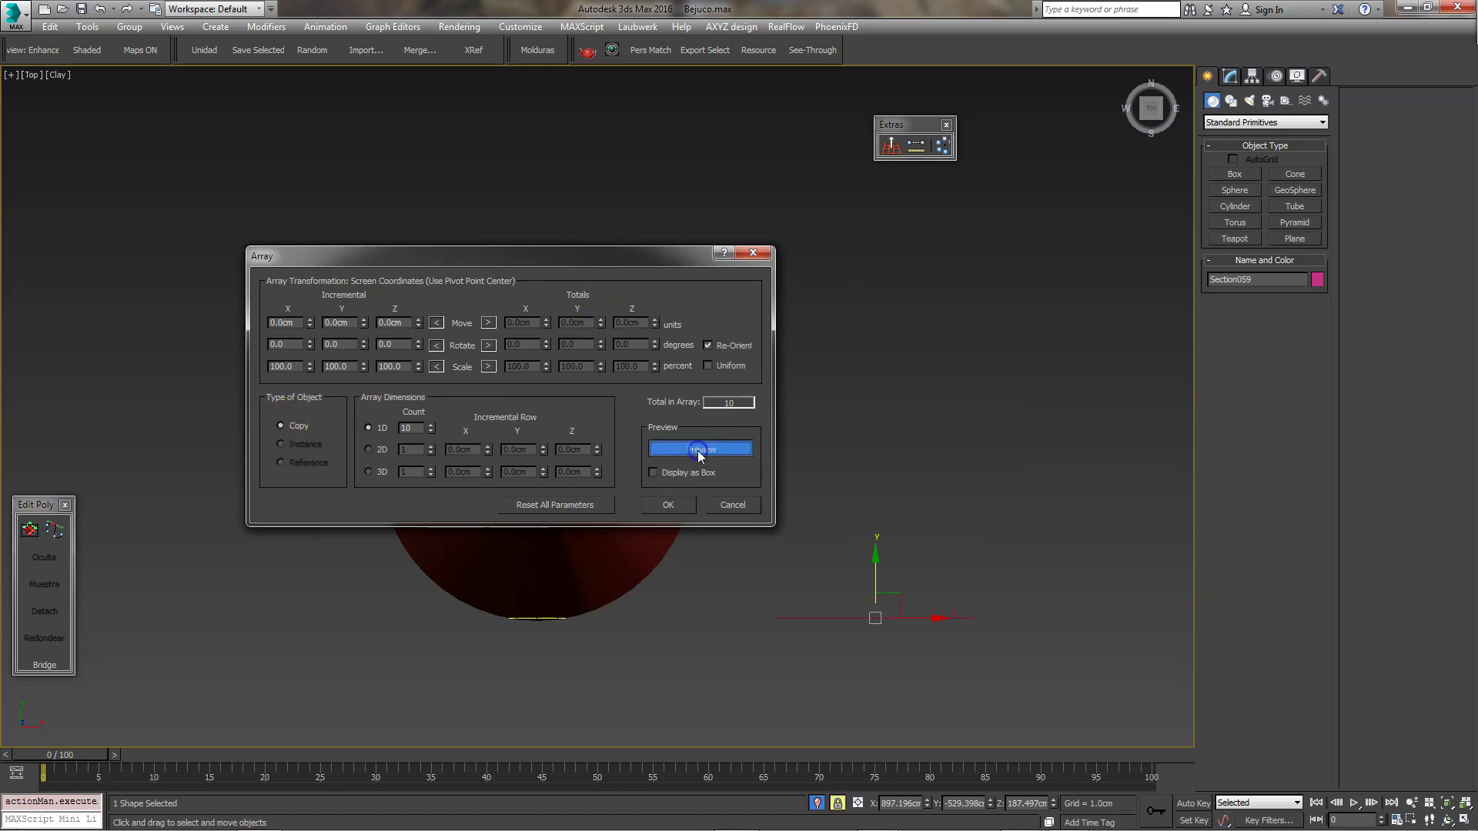
pyautogui.moveTo(600, 257)
pyautogui.mouseDown()
pyautogui.moveTo(1031, 271)
pyautogui.moveTo(1122, 256)
pyautogui.mouseUp()
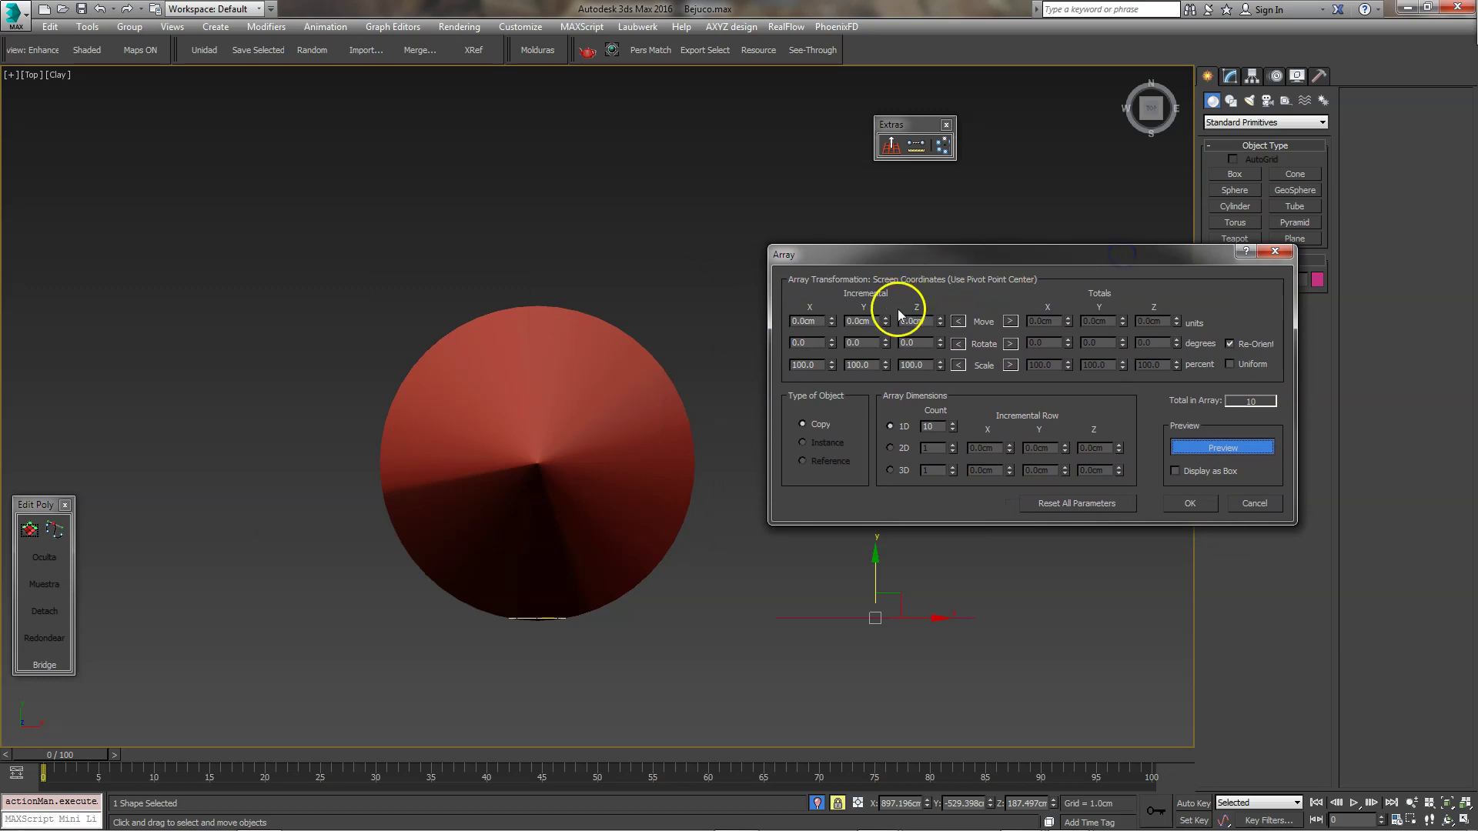
pyautogui.moveTo(888, 325); pyautogui.dragTo(889, 274)
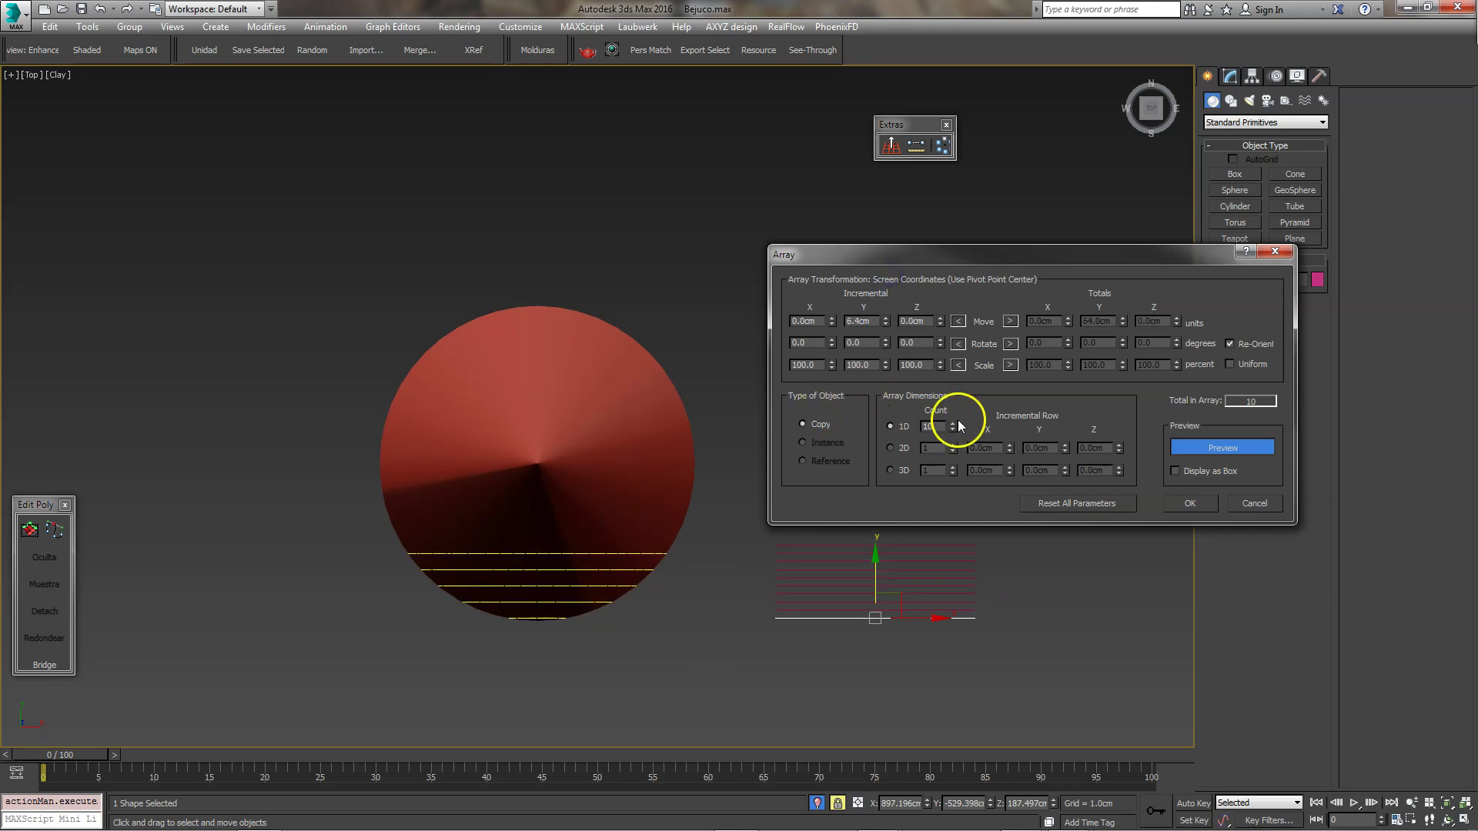
pyautogui.moveTo(953, 426); pyautogui.dragTo(956, 401)
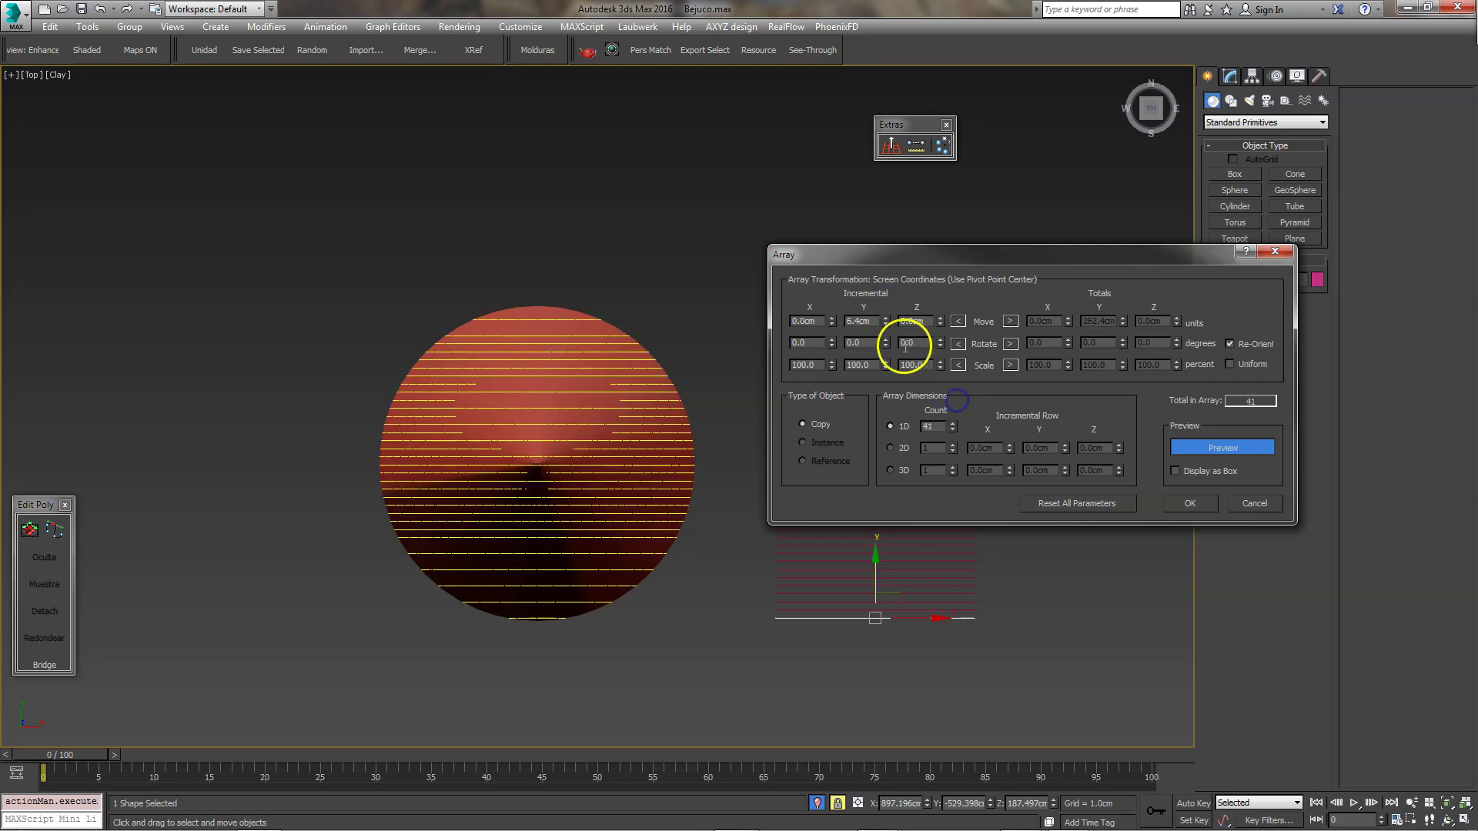
pyautogui.doubleClick(863, 321)
pyautogui.write('6')
pyautogui.press('Return')
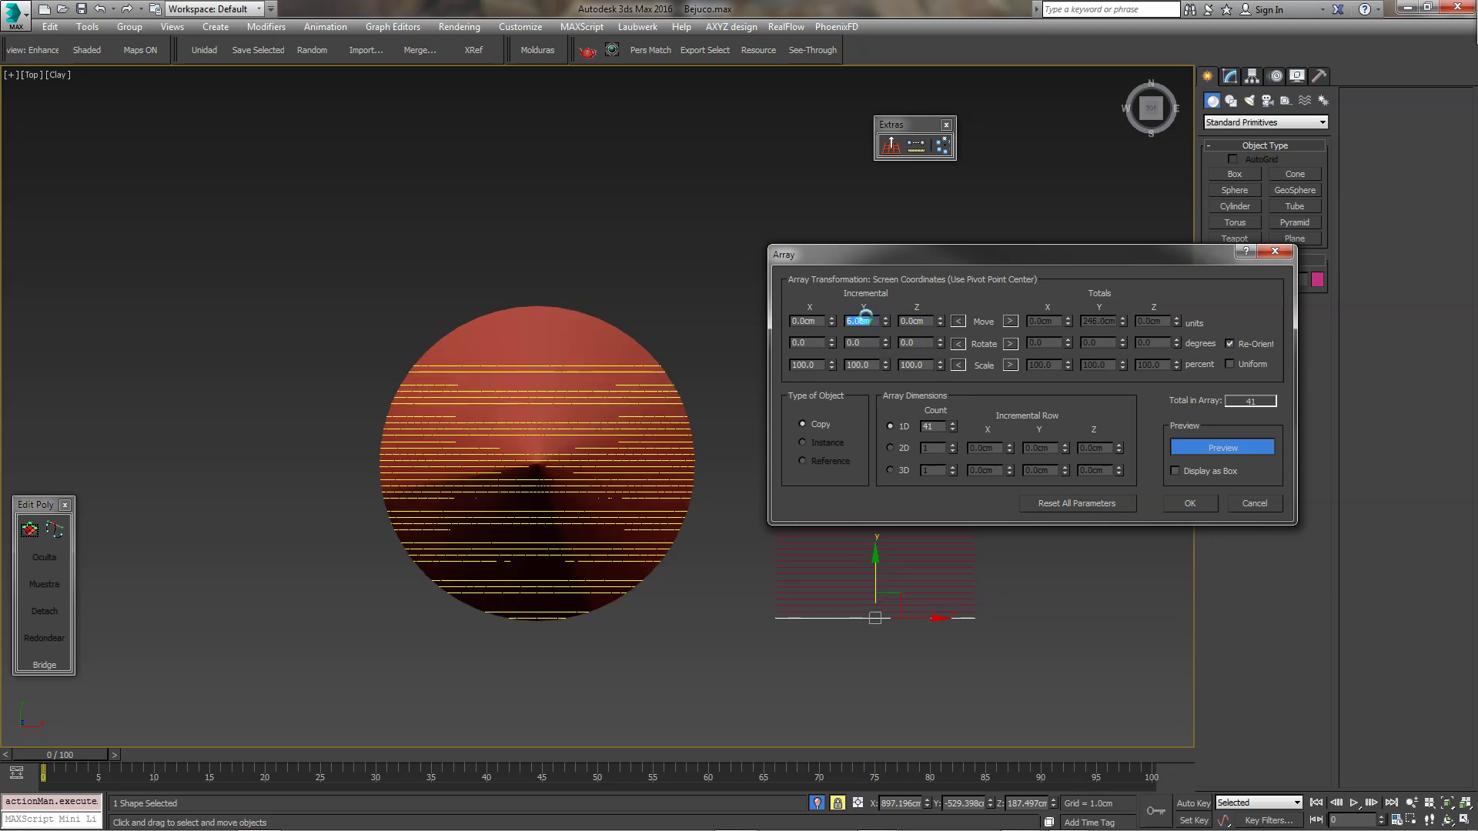
# Adjust the 1D count to exactly 42 and create the arrayed section lines.
pyautogui.click(954, 430)
pyautogui.moveTo(953, 255)
pyautogui.mouseDown()
pyautogui.moveTo(959, 374)
pyautogui.moveTo(1147, 304)
pyautogui.mouseUp()
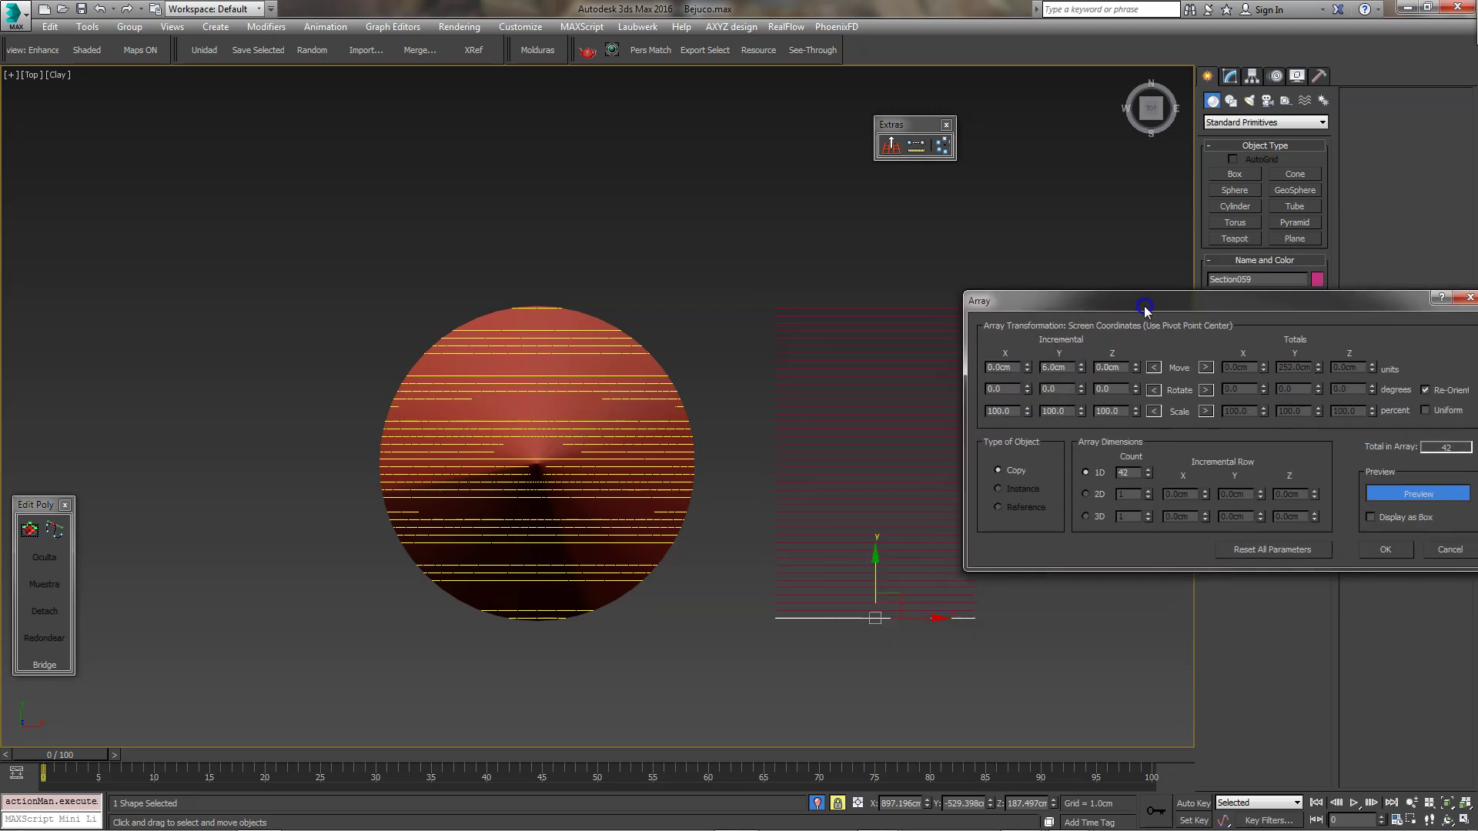
pyautogui.click(1154, 478)
pyautogui.moveTo(1151, 476); pyautogui.dragTo(1148, 467)
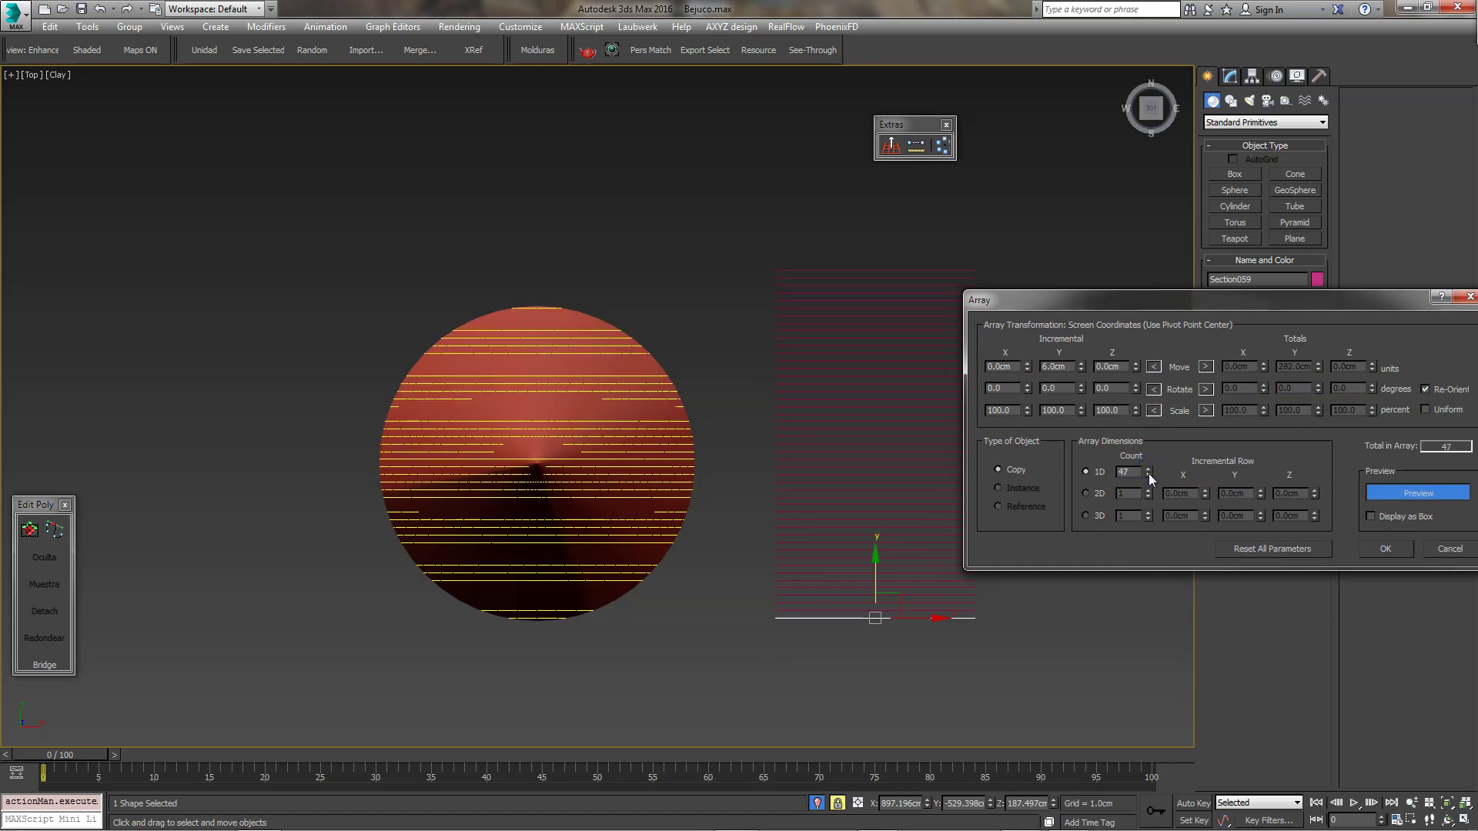
pyautogui.click(1149, 472)
pyautogui.moveTo(1094, 305); pyautogui.dragTo(967, 295)
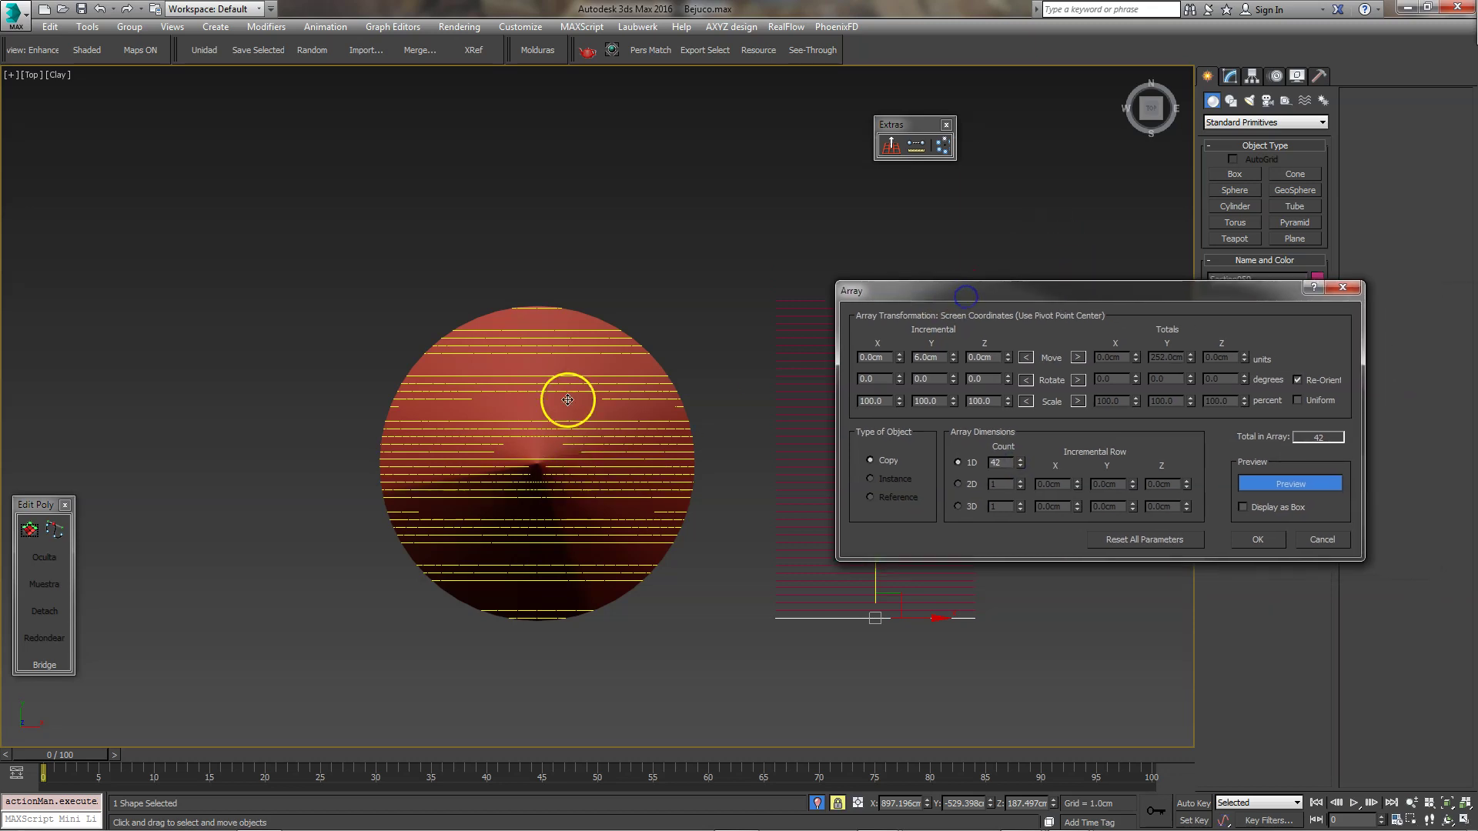
pyautogui.click(1248, 542)
pyautogui.click(815, 348)
# Hide the cone, box-select the 42 section lines and run the quick-menu script on them.
pyautogui.moveTo(741, 378); pyautogui.dragTo(681, 353, button='middle')
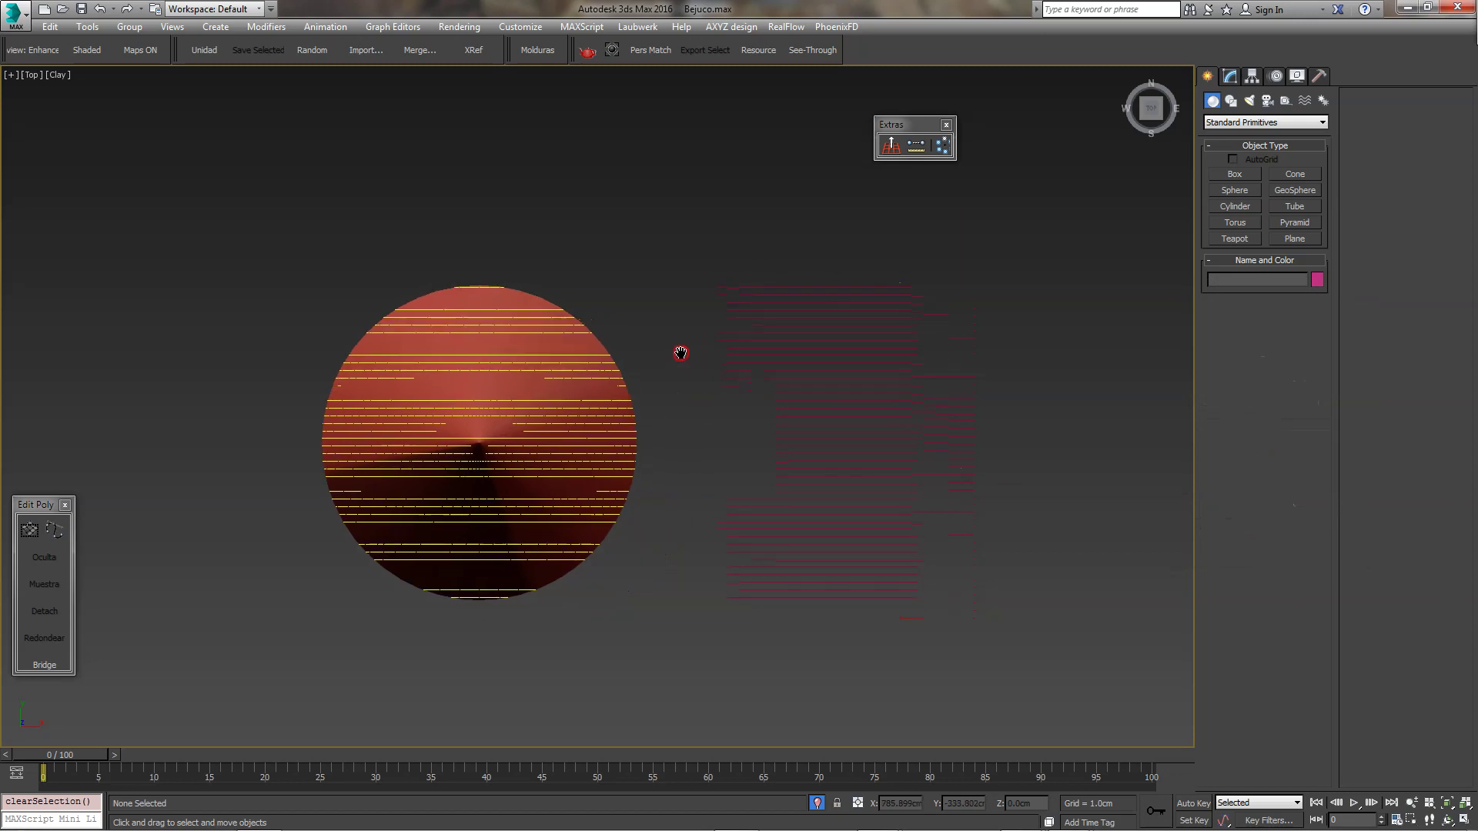
pyautogui.hotkey('shift', 'g')
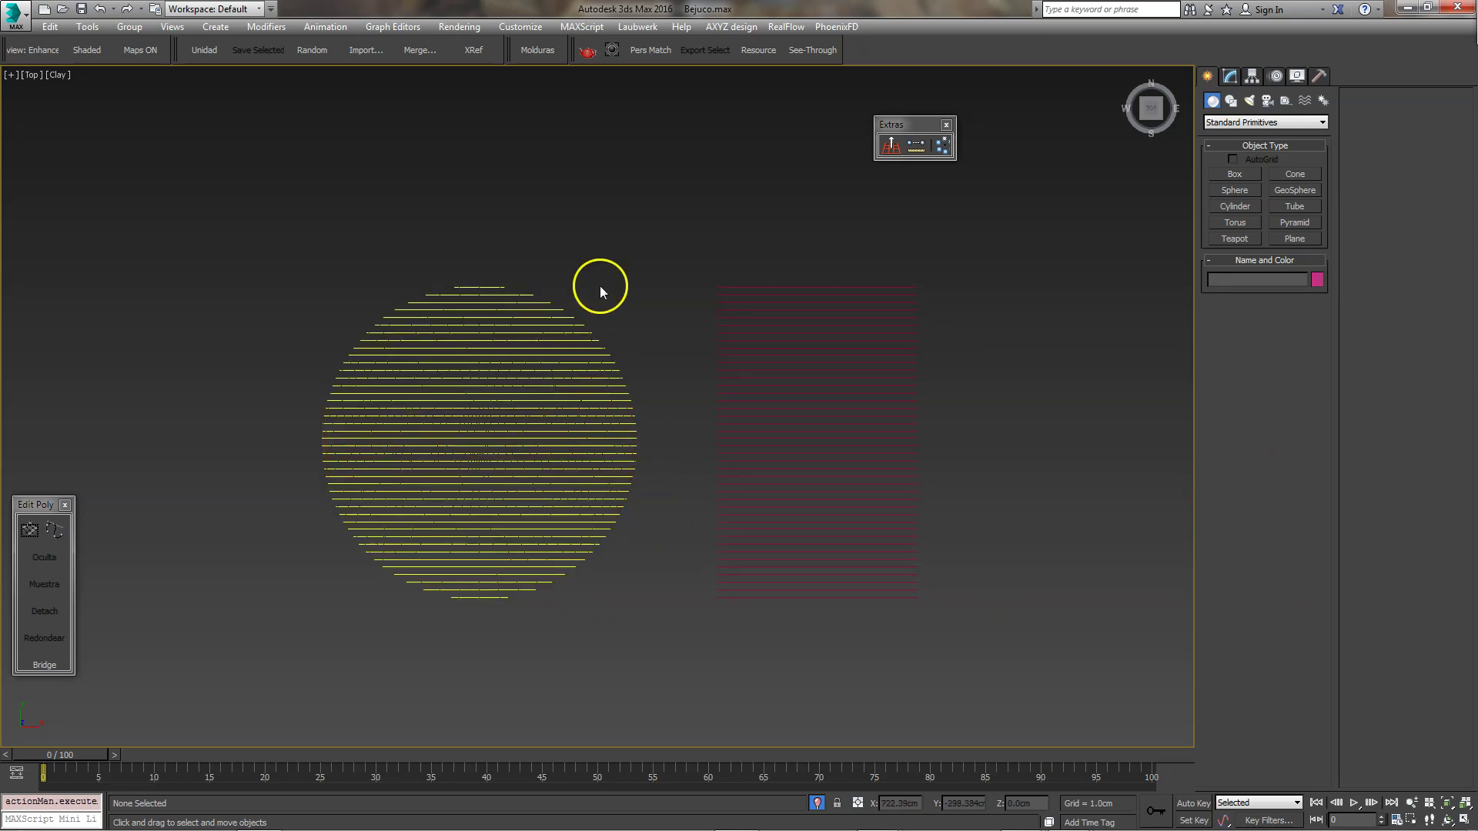
pyautogui.moveTo(216, 159); pyautogui.dragTo(771, 711)
pyautogui.moveTo(687, 685); pyautogui.dragTo(688, 684)
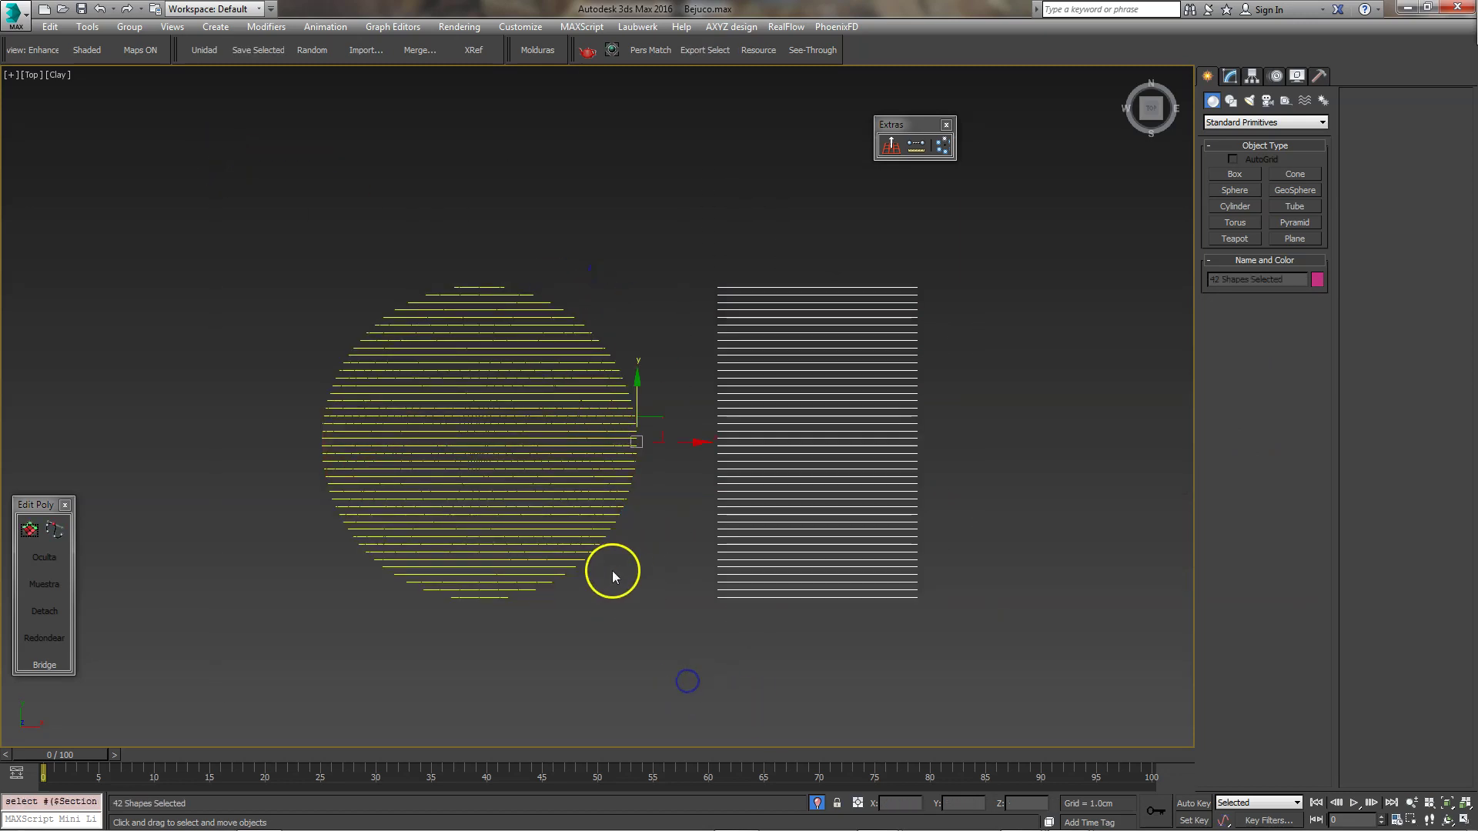
pyautogui.moveTo(611, 571); pyautogui.dragTo(650, 573, button='middle')
pyautogui.rightClick(608, 428)
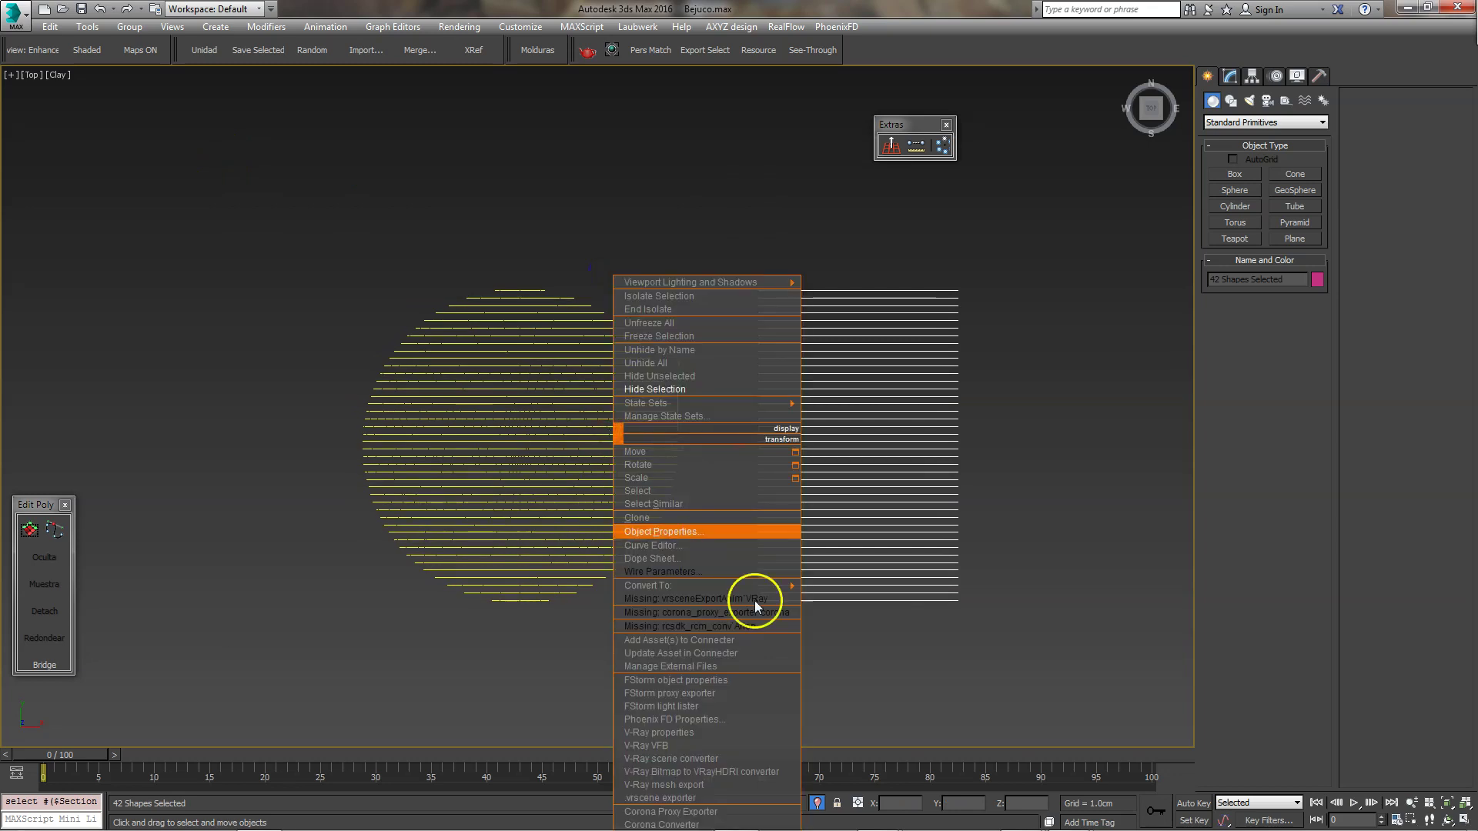
pyautogui.moveTo(704, 585)
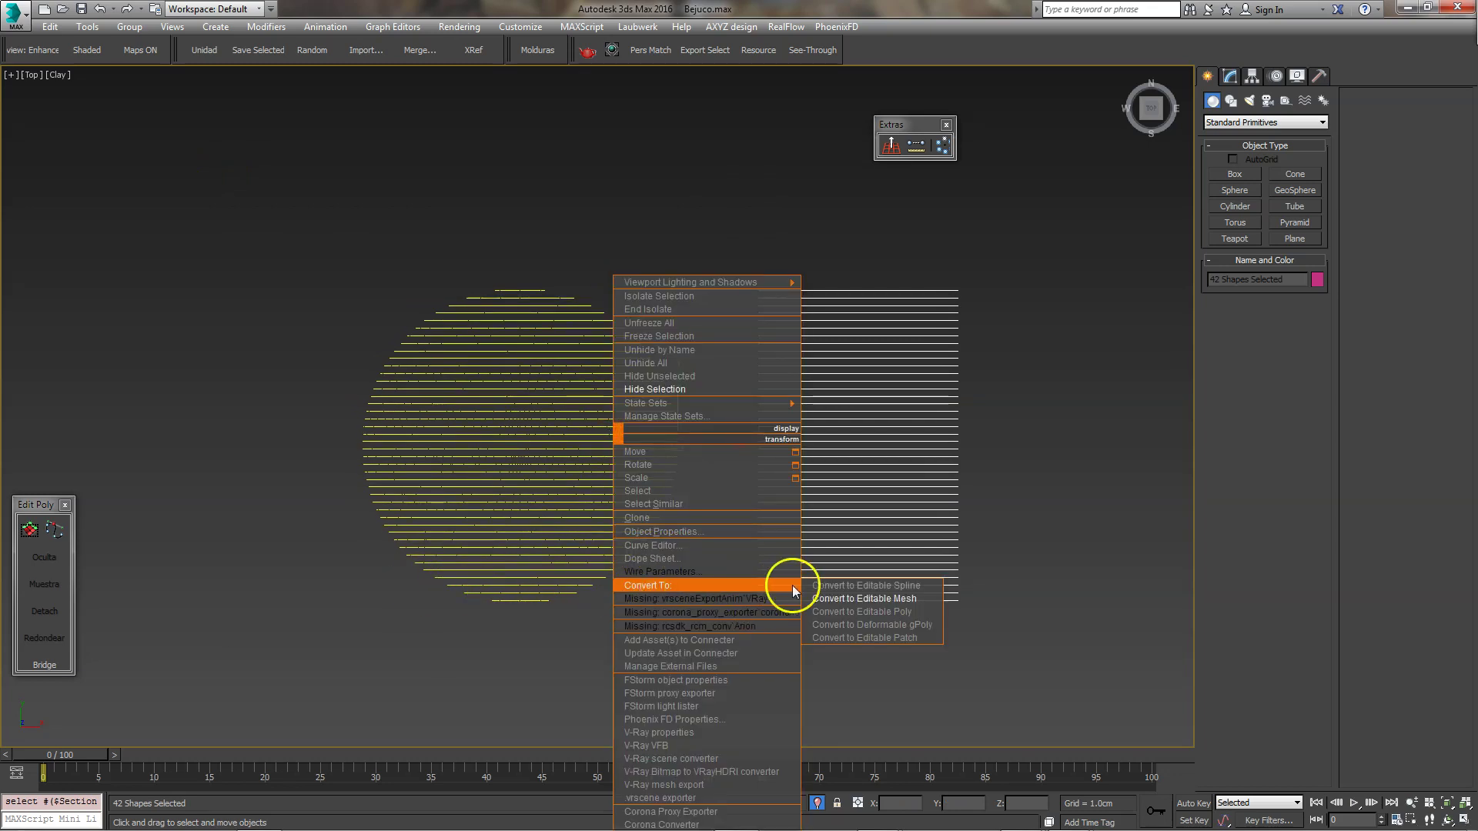
pyautogui.click(77, 567)
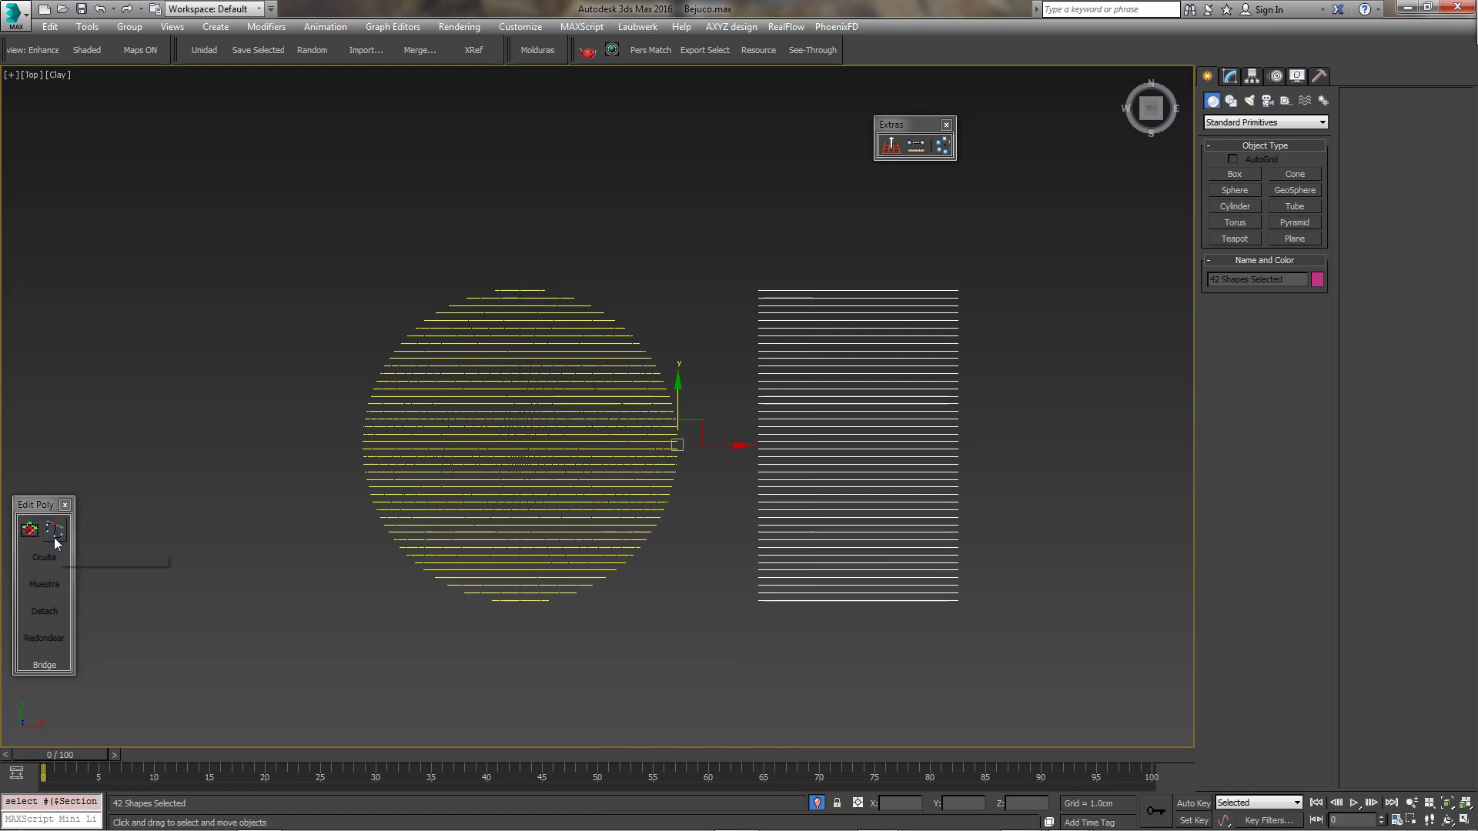
pyautogui.click(54, 538)
pyautogui.click(849, 566)
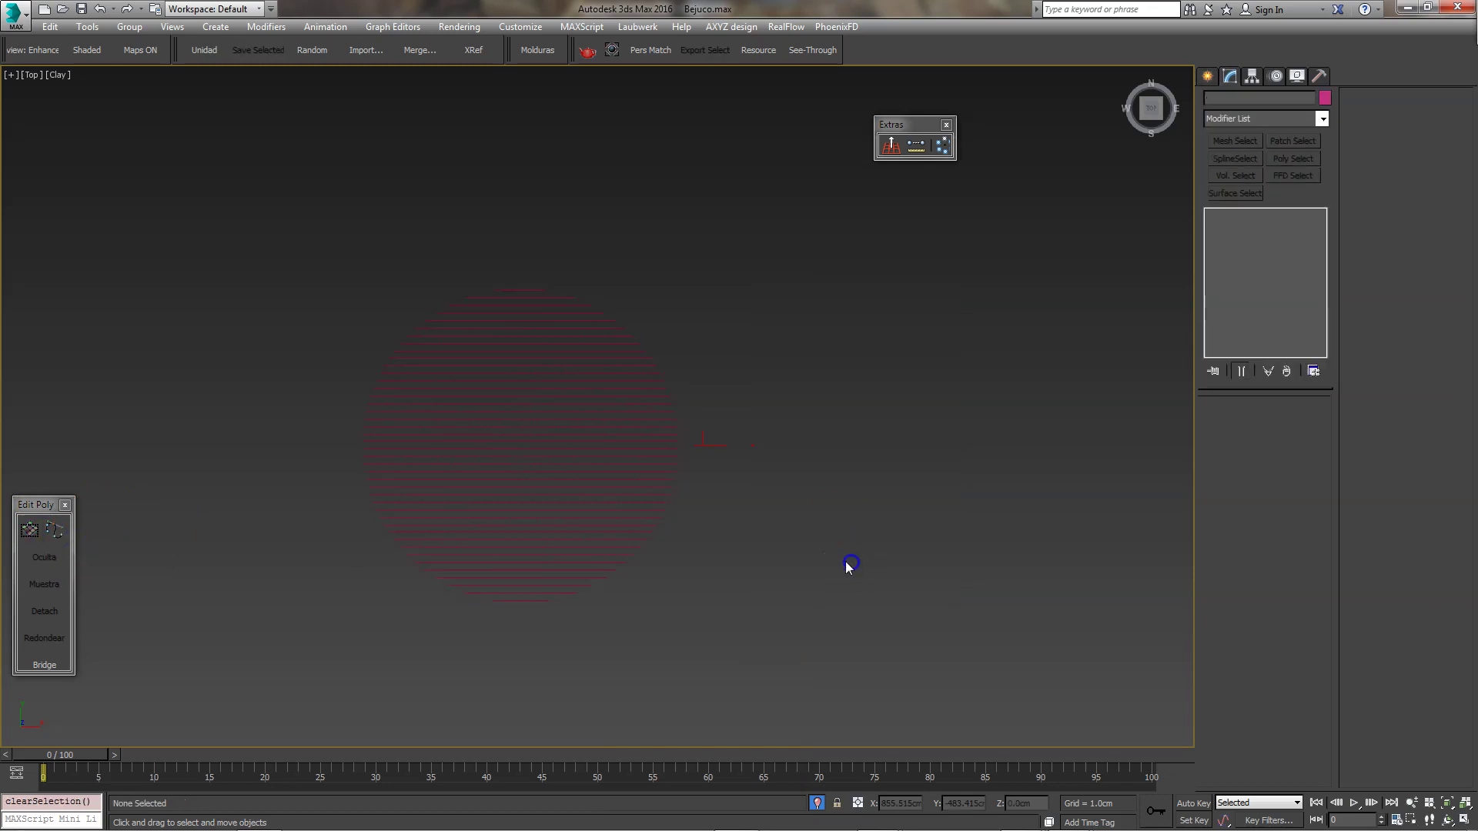
# Move Section079 to the right, deselect it and save Bejuco.max.
pyautogui.click(521, 442)
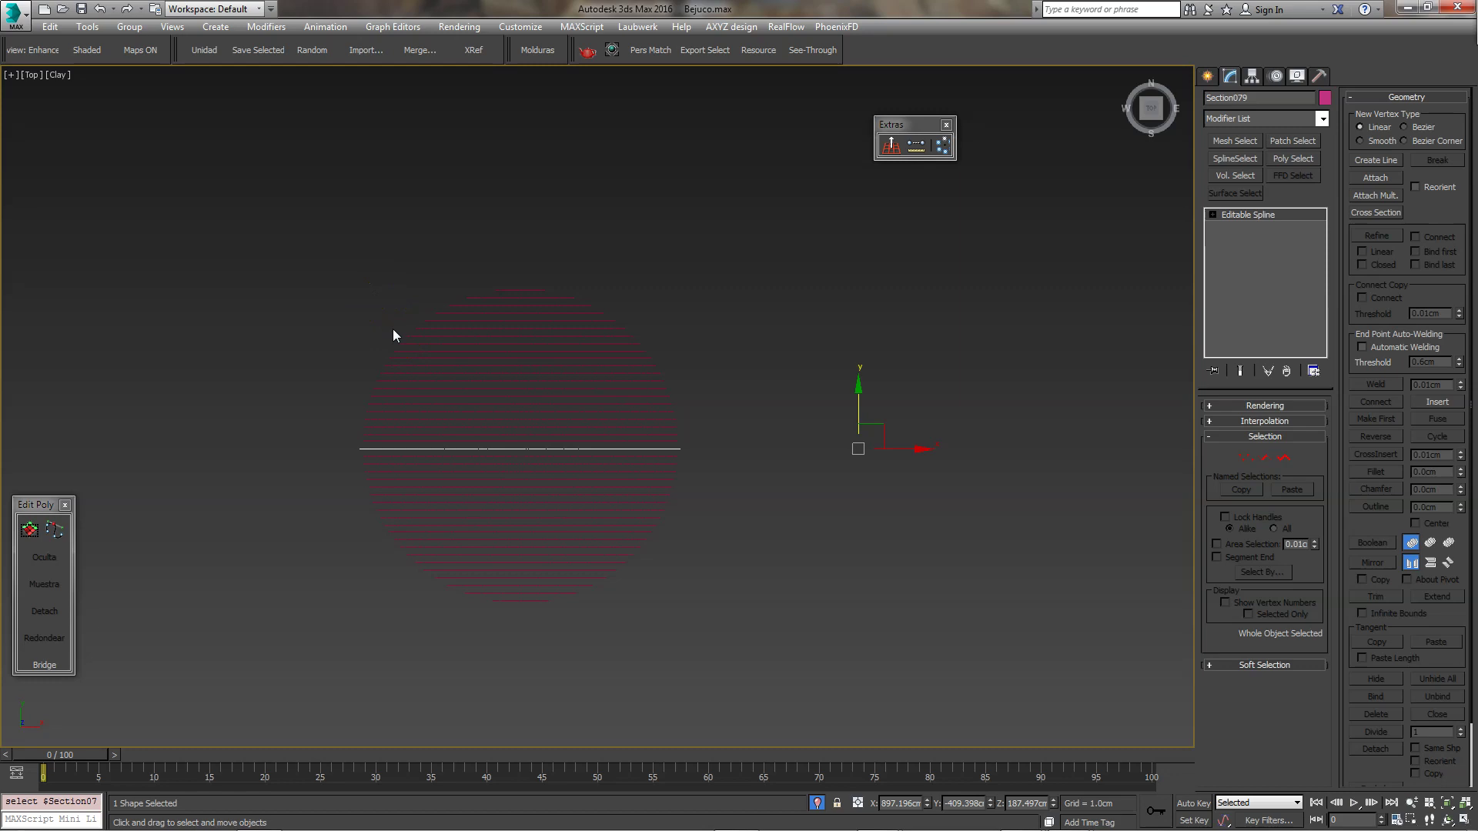
pyautogui.moveTo(488, 340); pyautogui.dragTo(675, 302)
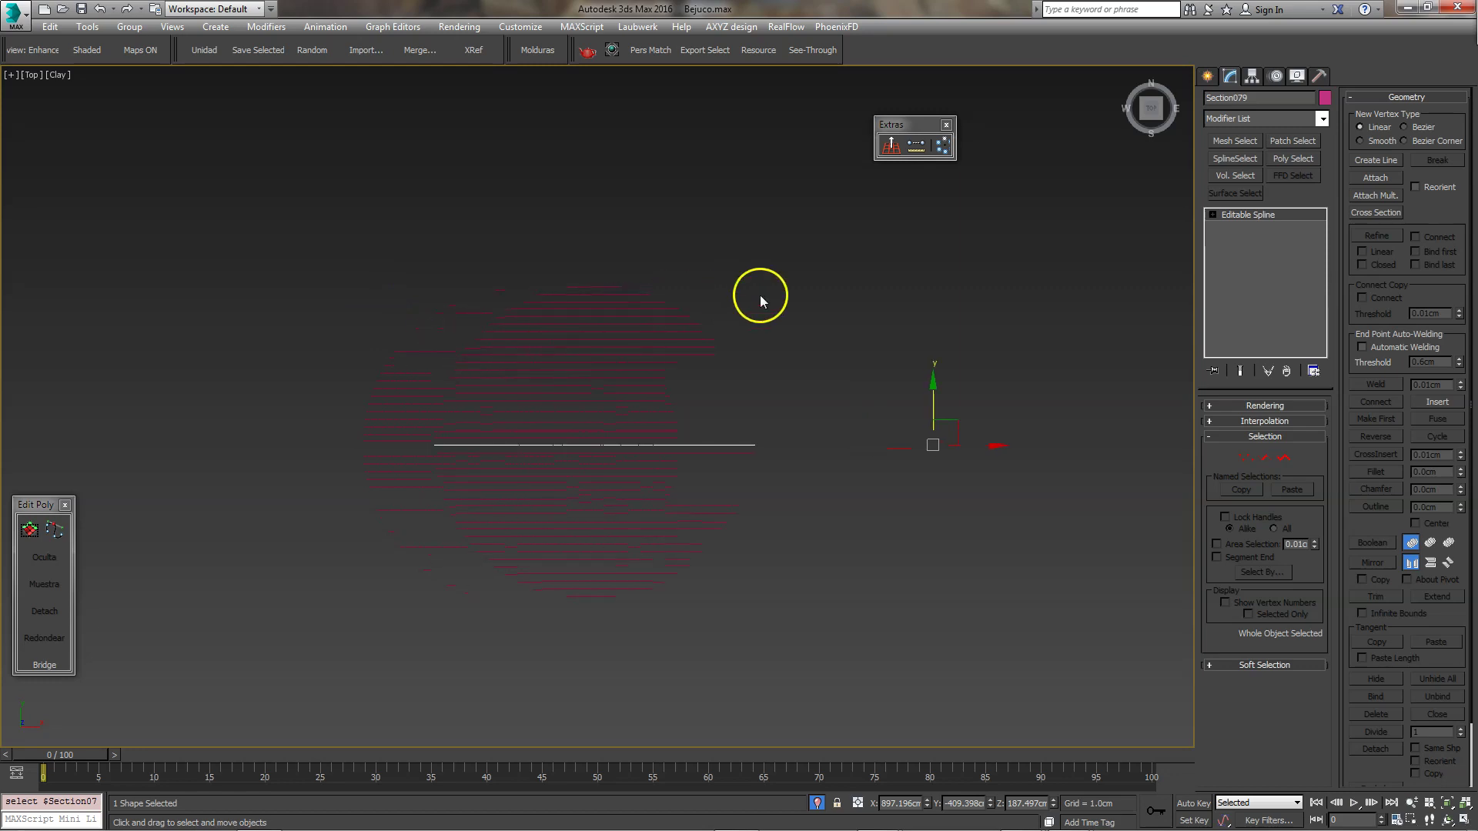
pyautogui.moveTo(517, 357); pyautogui.dragTo(551, 361)
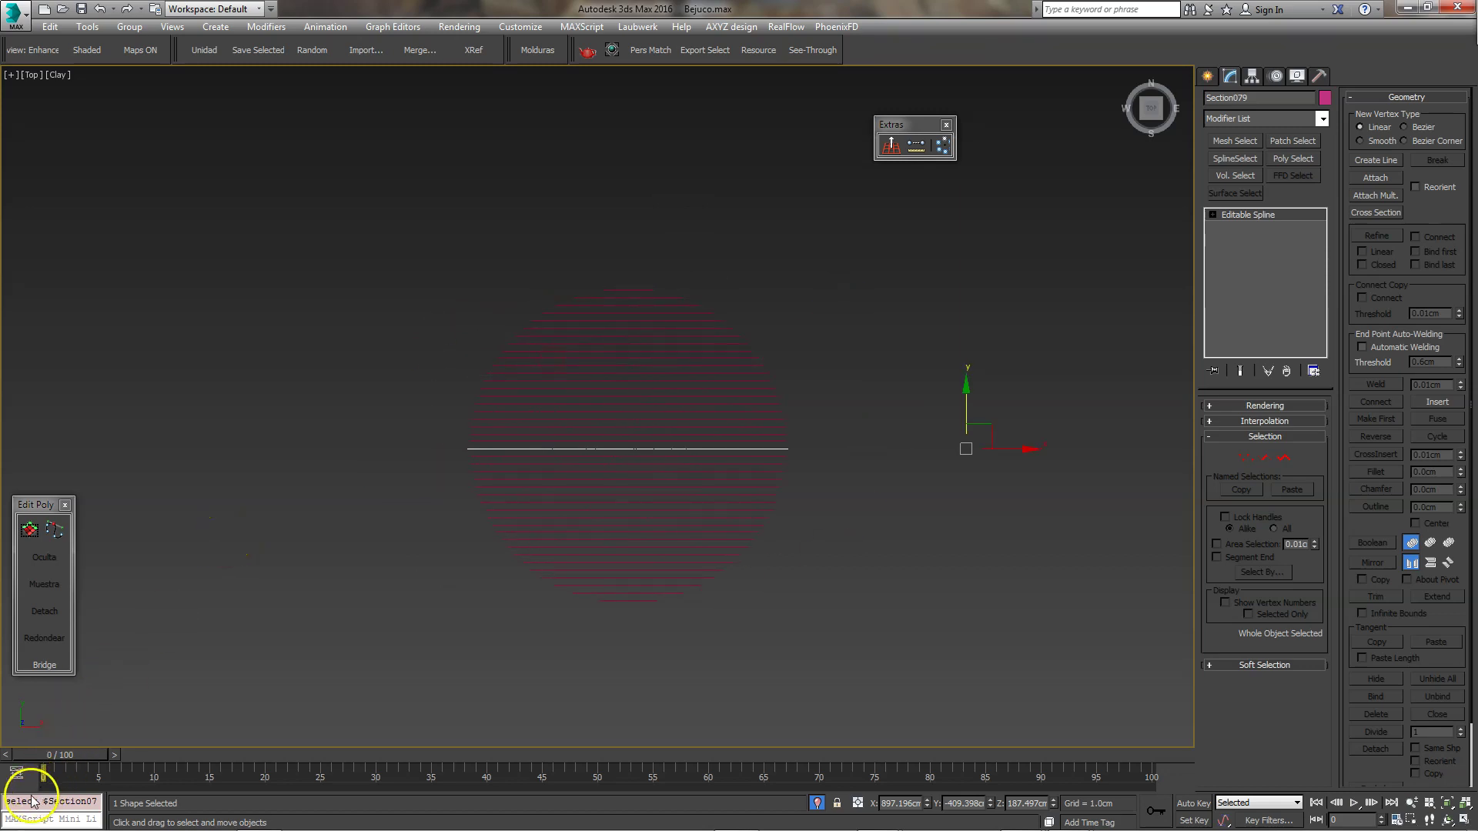
pyautogui.click(686, 198)
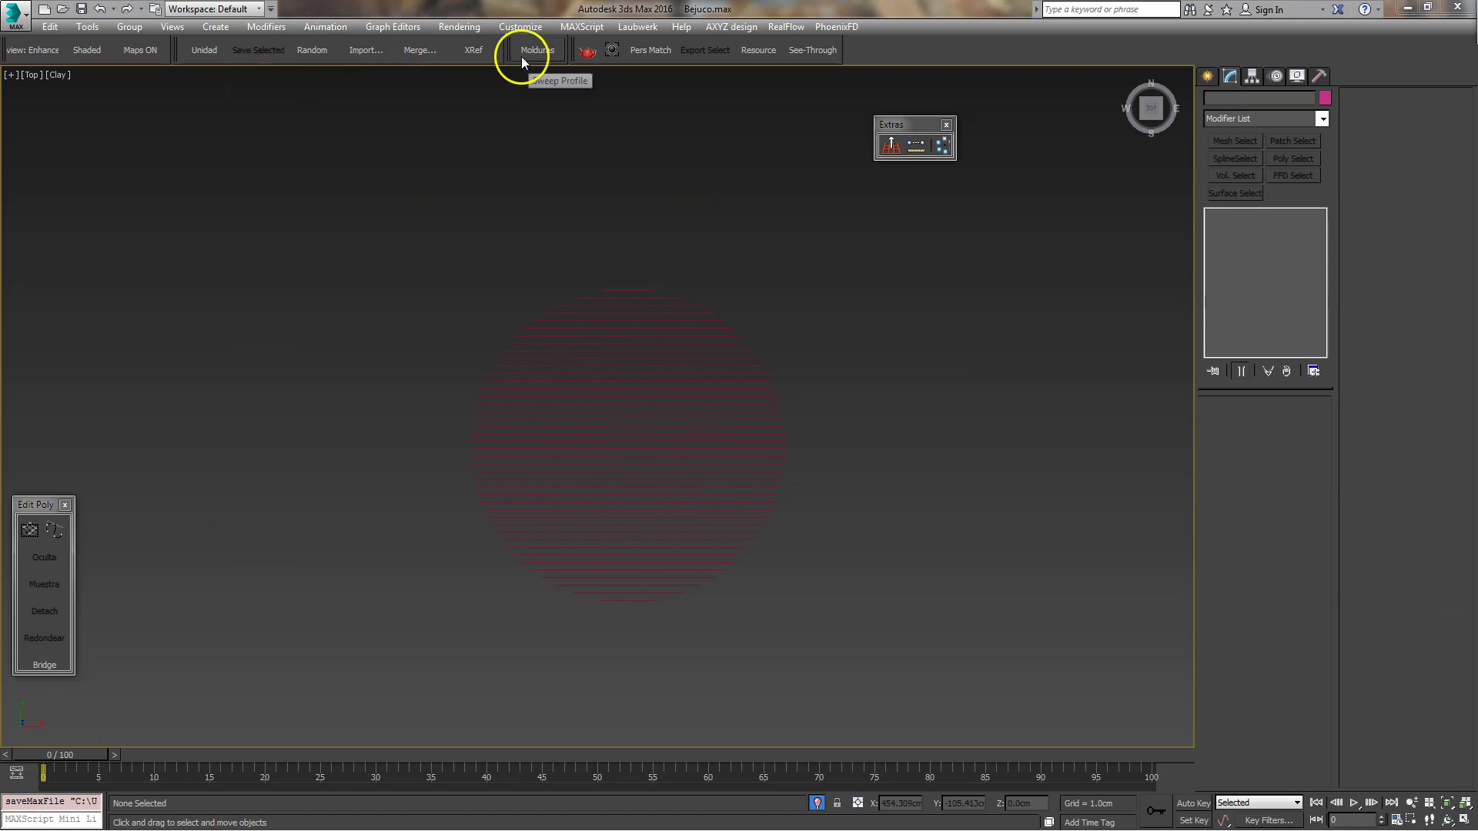
pyautogui.click(448, 14)
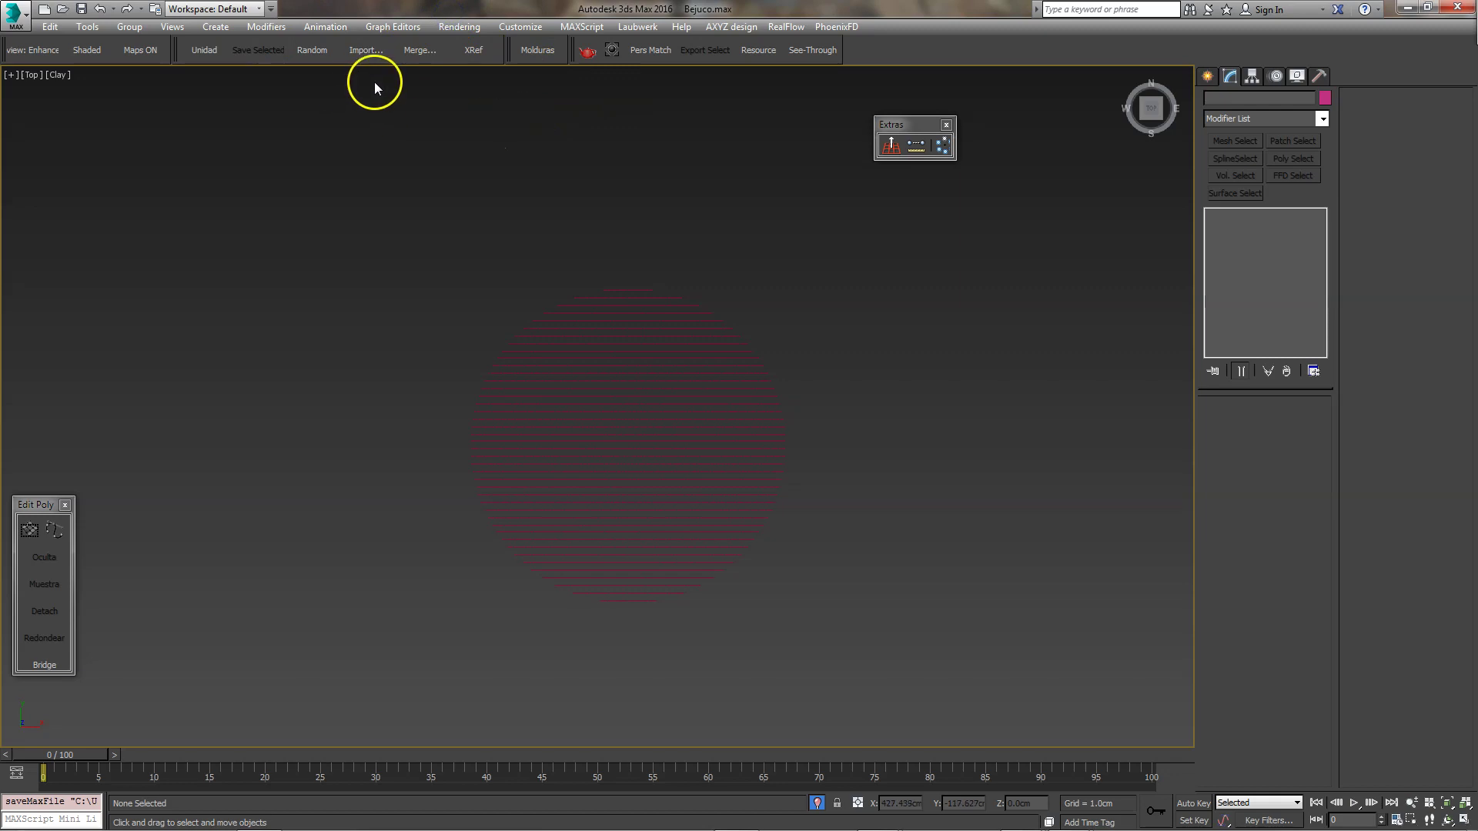
# Open Random operations and box-select all the section lines.
pyautogui.click(305, 57)
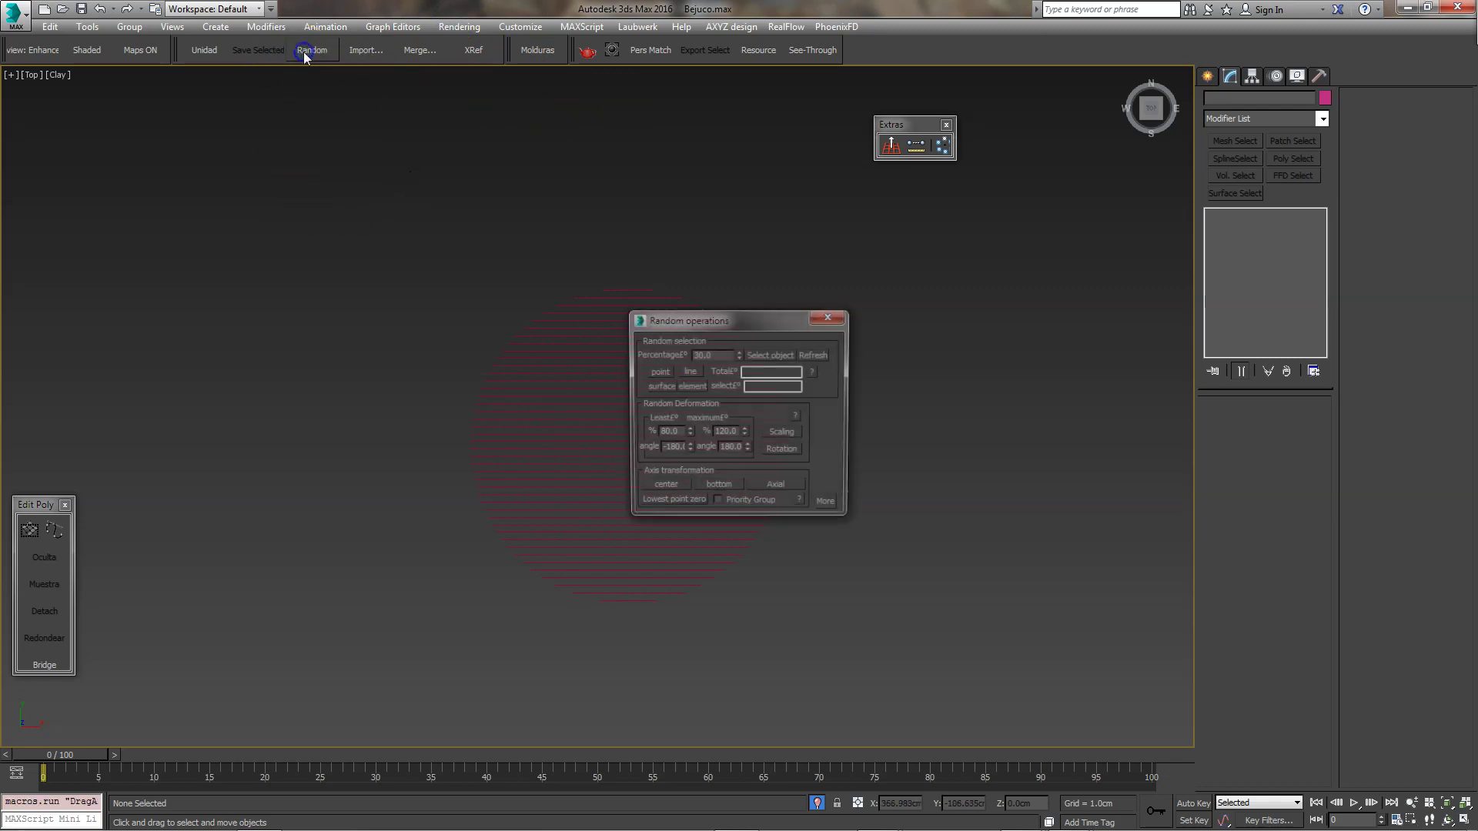
pyautogui.moveTo(719, 324); pyautogui.dragTo(985, 317)
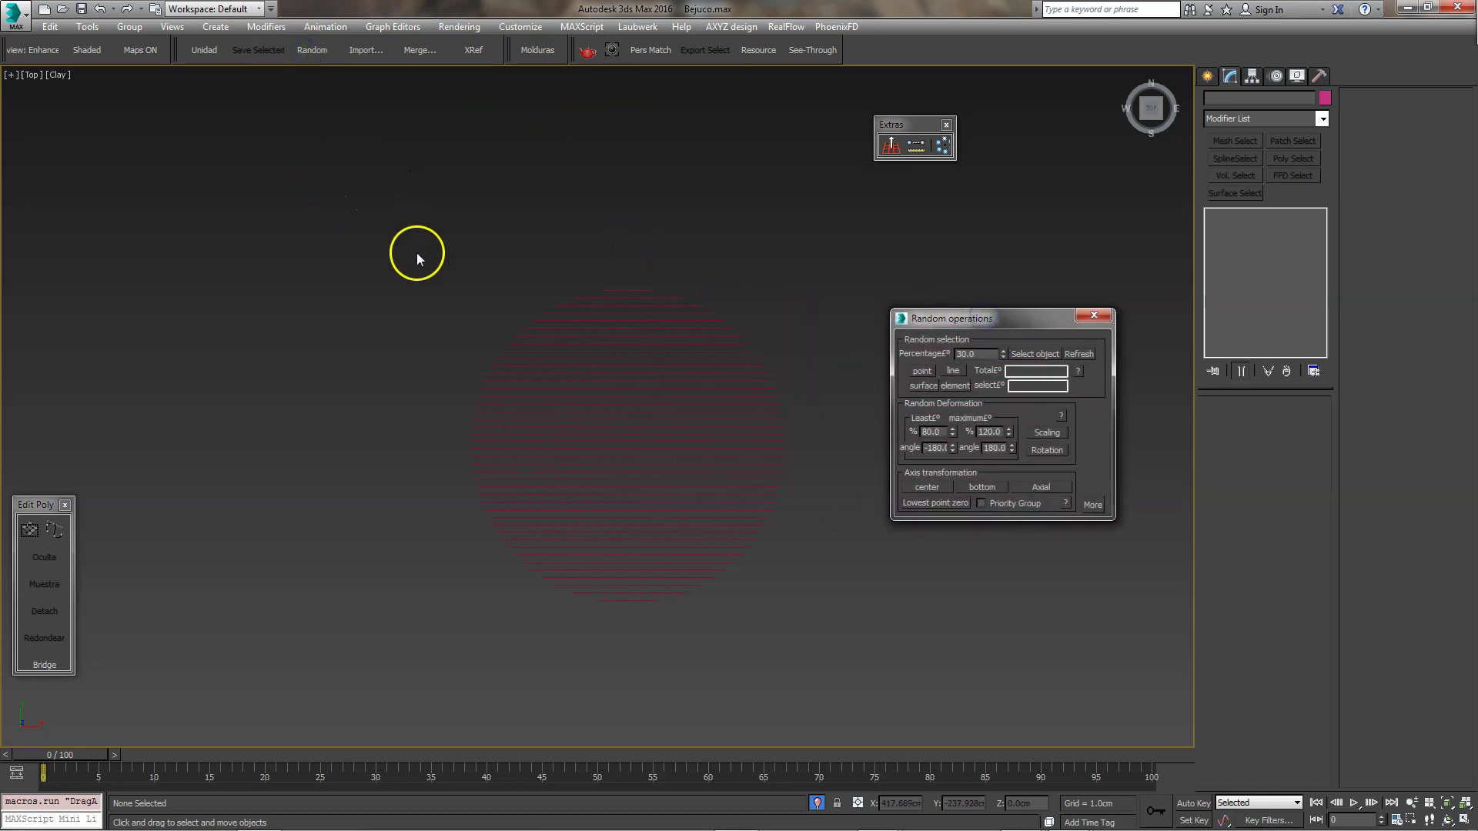
pyautogui.moveTo(677, 283); pyautogui.dragTo(686, 285, button='middle')
pyautogui.moveTo(445, 247)
pyautogui.mouseDown()
pyautogui.moveTo(798, 683)
pyautogui.moveTo(824, 683)
pyautogui.mouseUp()
pyautogui.moveTo(374, 241)
pyautogui.mouseDown()
pyautogui.moveTo(396, 388)
pyautogui.moveTo(760, 629)
pyautogui.moveTo(709, 570)
pyautogui.mouseUp()
pyautogui.scroll(5, 709, 570)
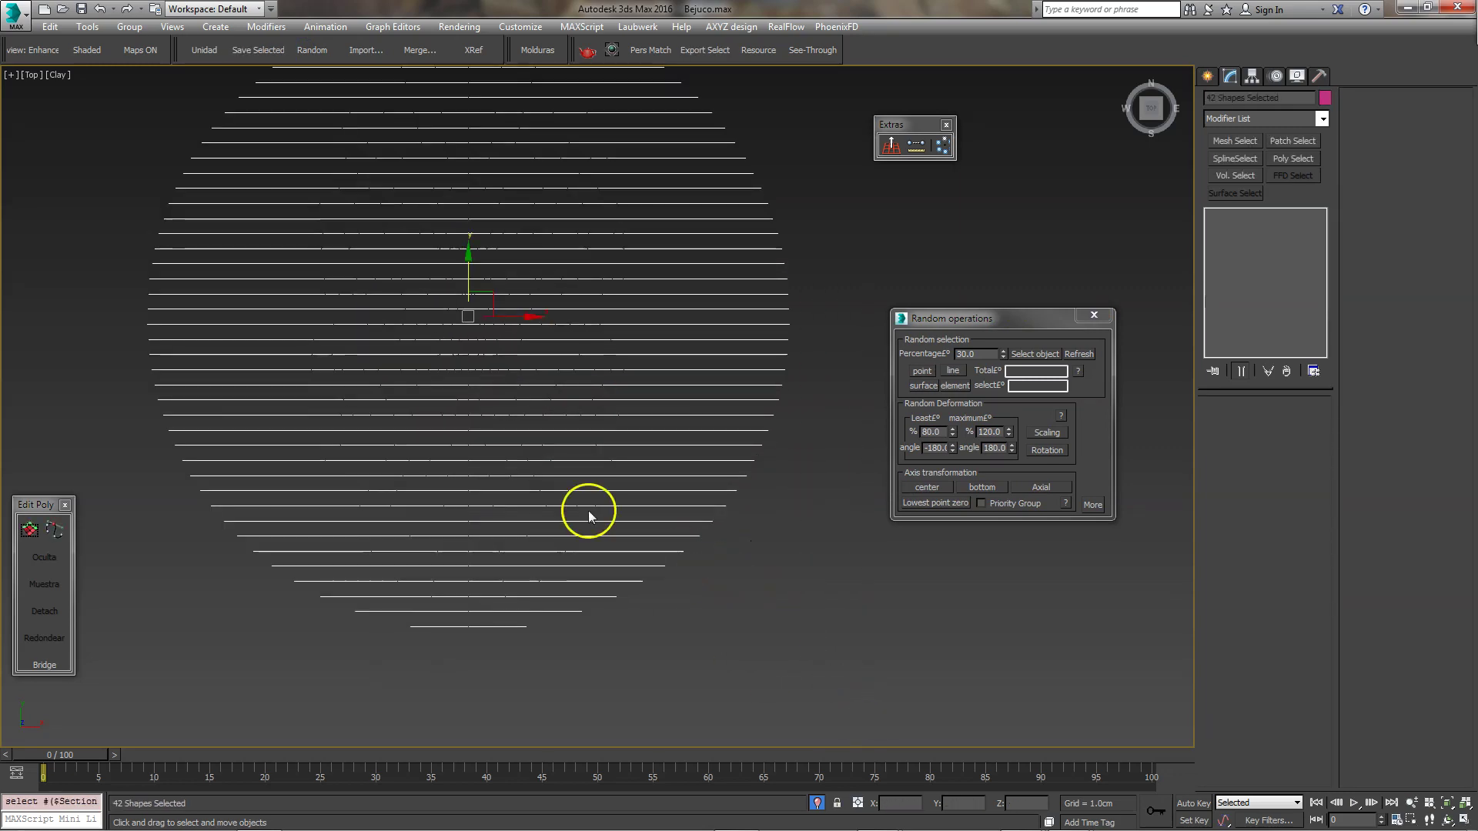
# Set random angle maximum 0.5 and scale minimum 99.8%, then apply scaling and rotation.
pyautogui.click(934, 448)
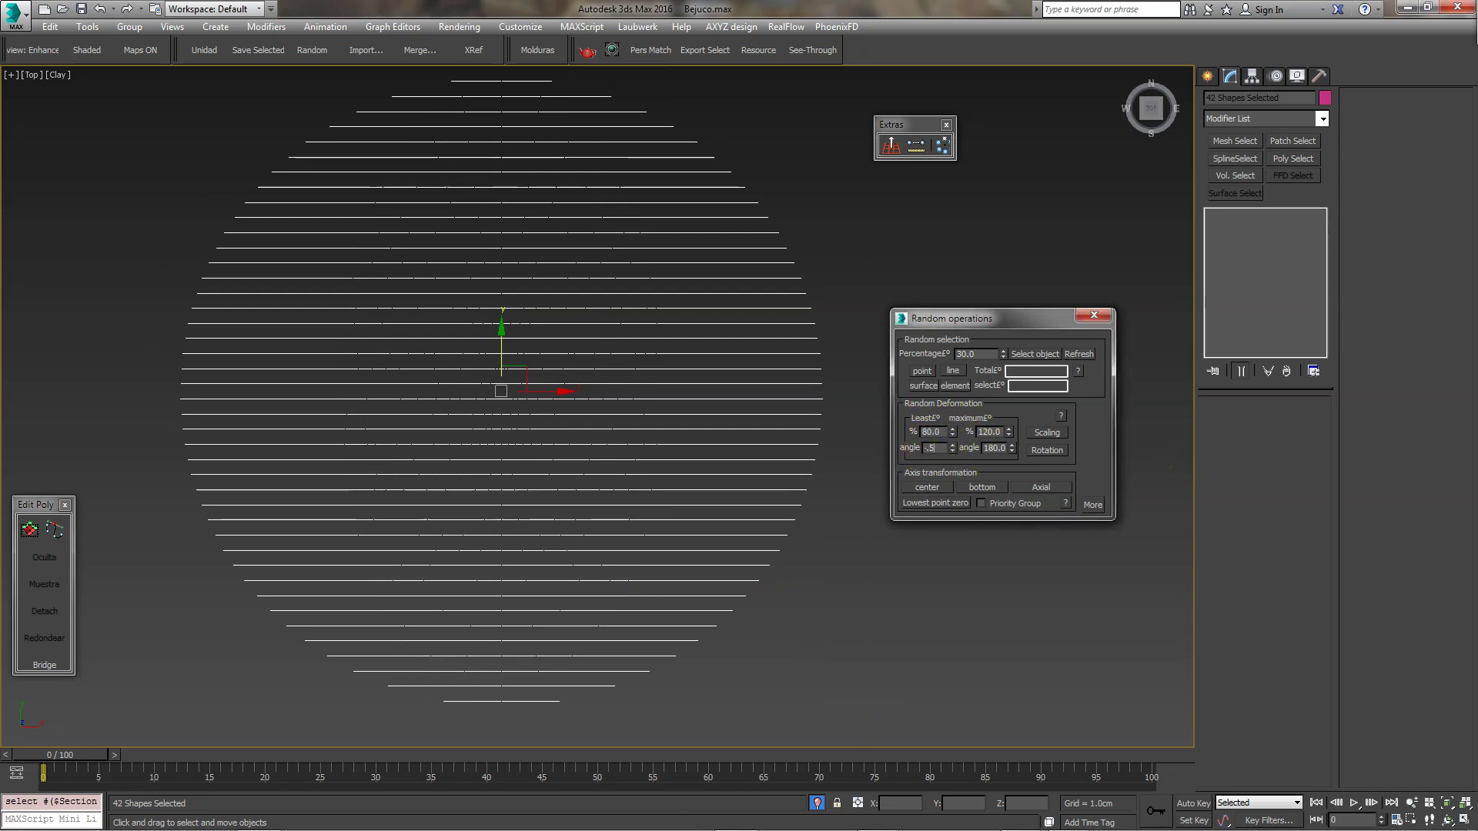
pyautogui.write('.5')
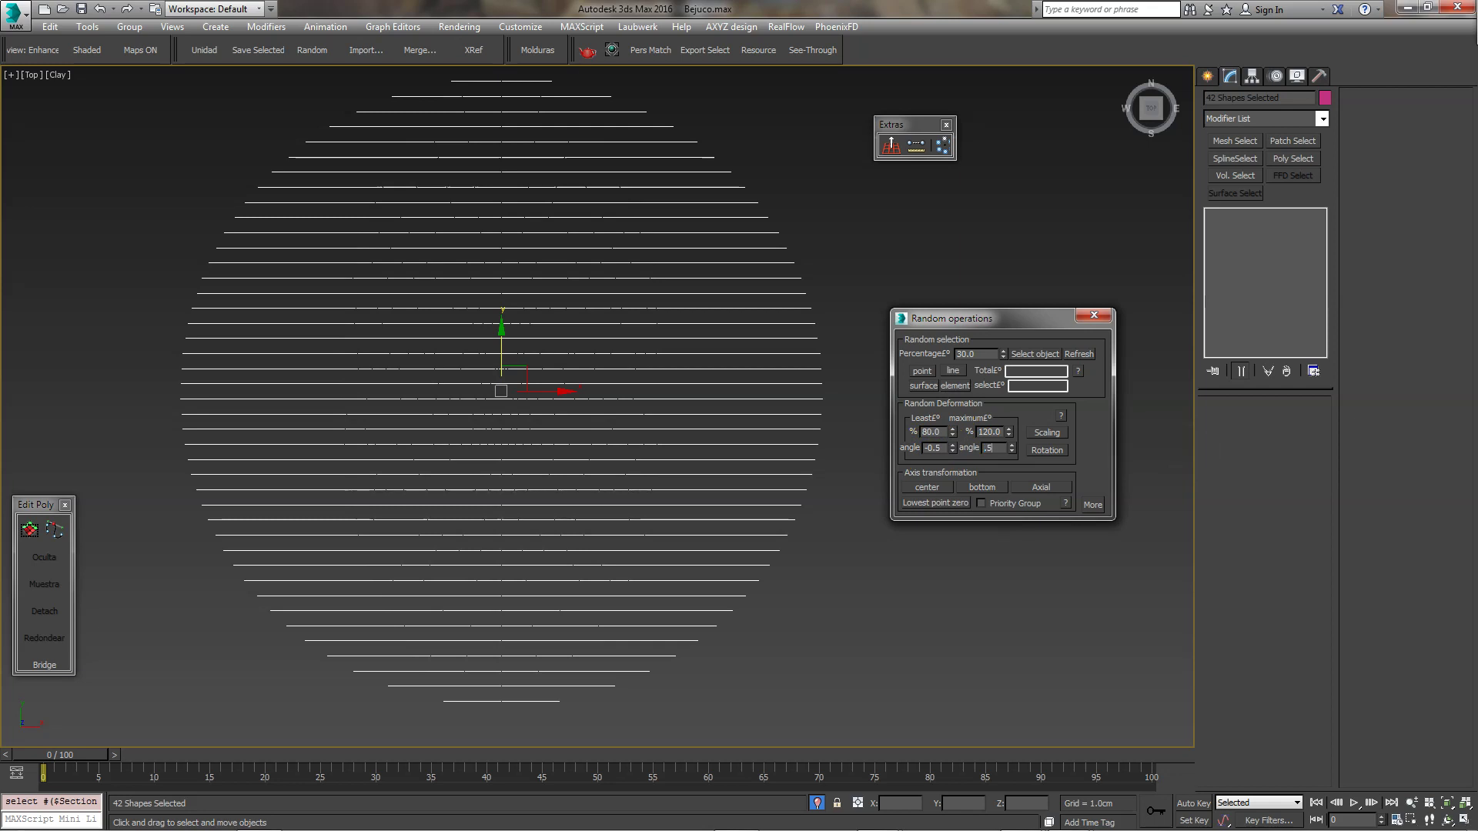
pyautogui.click(1001, 433)
pyautogui.click(932, 432)
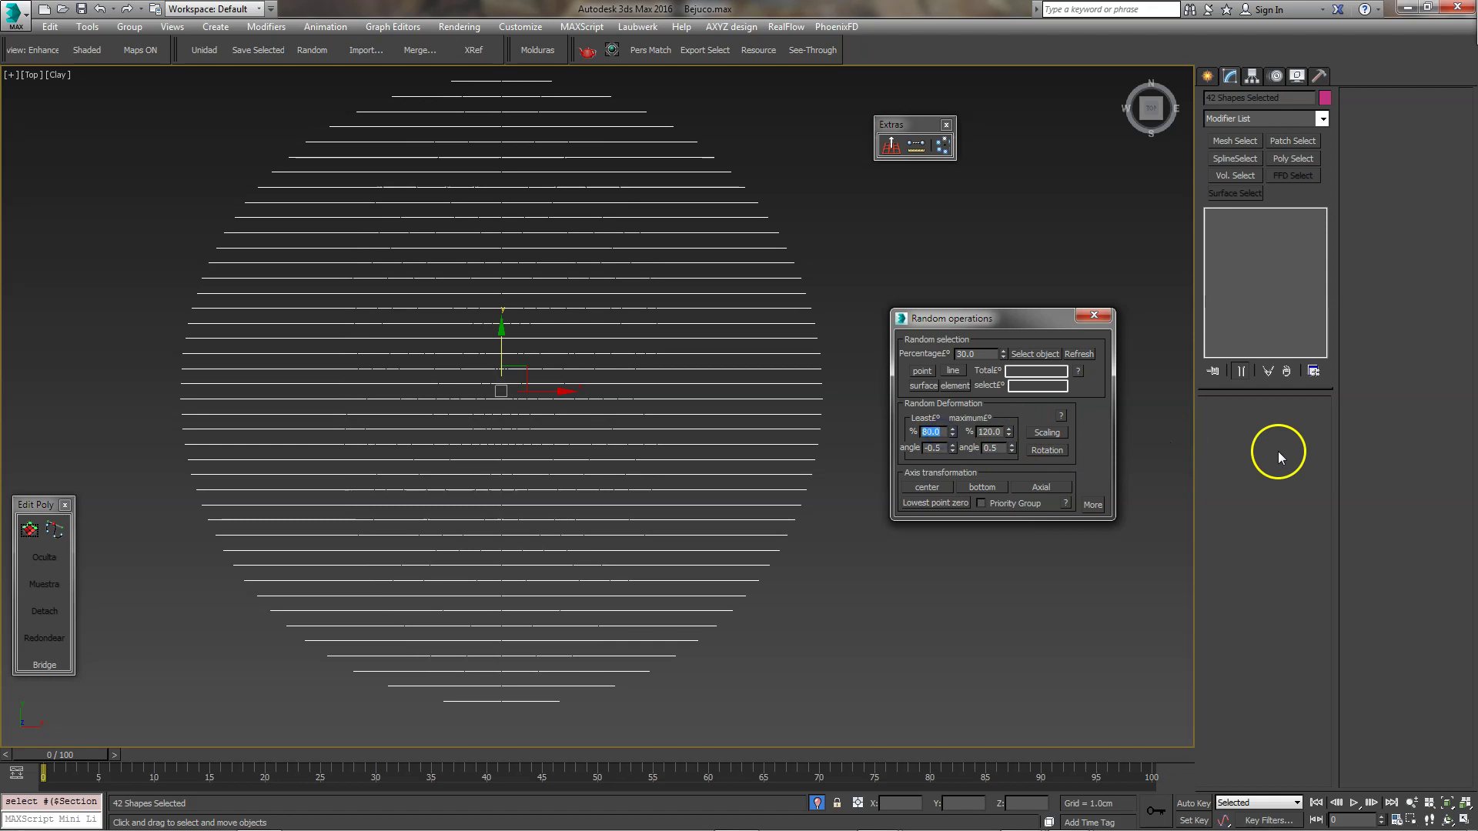
pyautogui.write('99.8')
pyautogui.press('Tab')
pyautogui.click(1048, 433)
pyautogui.click(1047, 450)
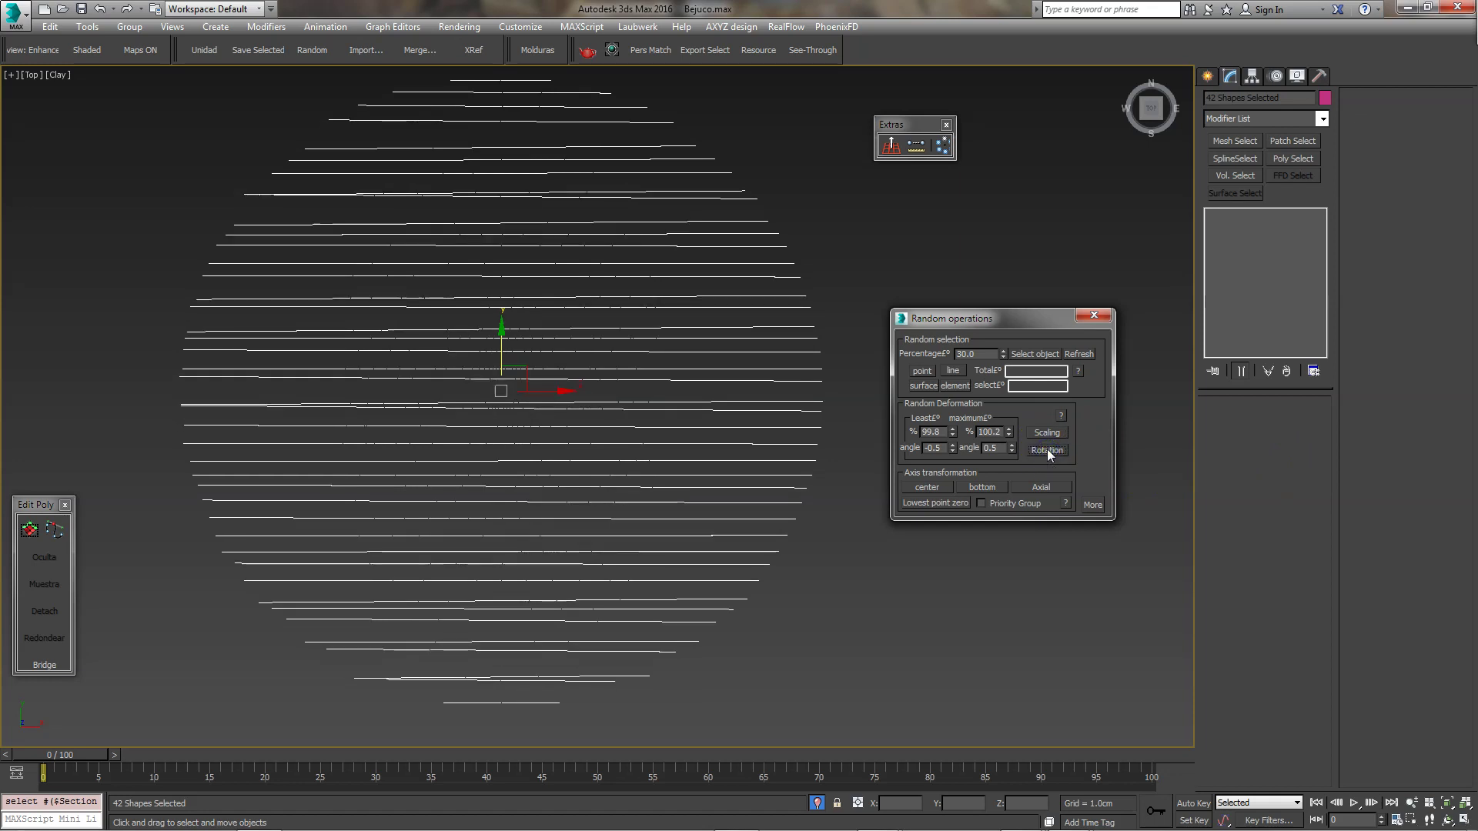
# Undo the changes, narrow the random angle to -0.3 to 0.3° and reapply rotation.
pyautogui.hotkey('ctrl', 'z')
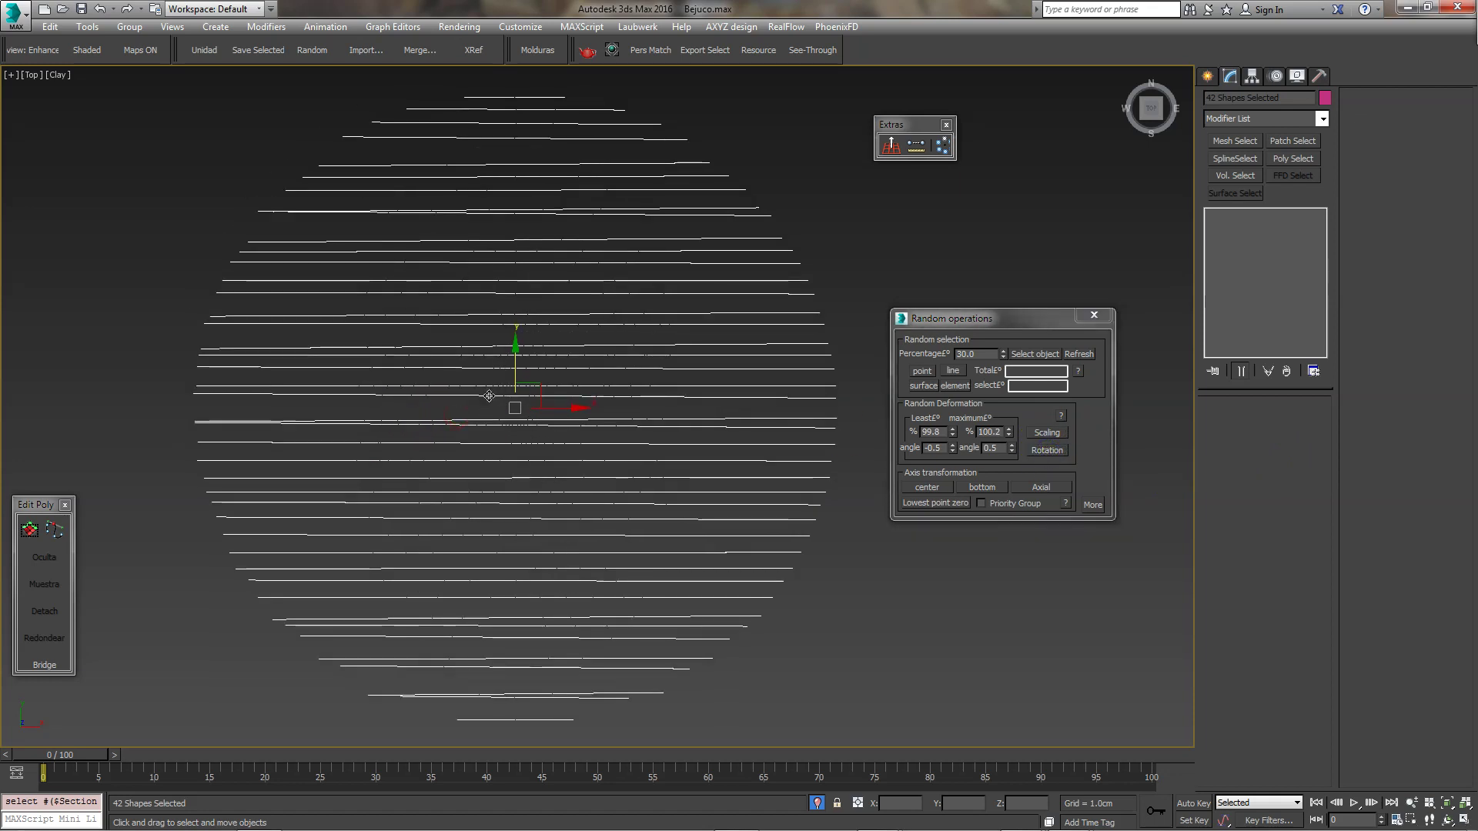
pyautogui.hotkey('ctrl', 'z')
pyautogui.doubleClick(933, 447)
pyautogui.write('-0.3')
pyautogui.press('Tab')
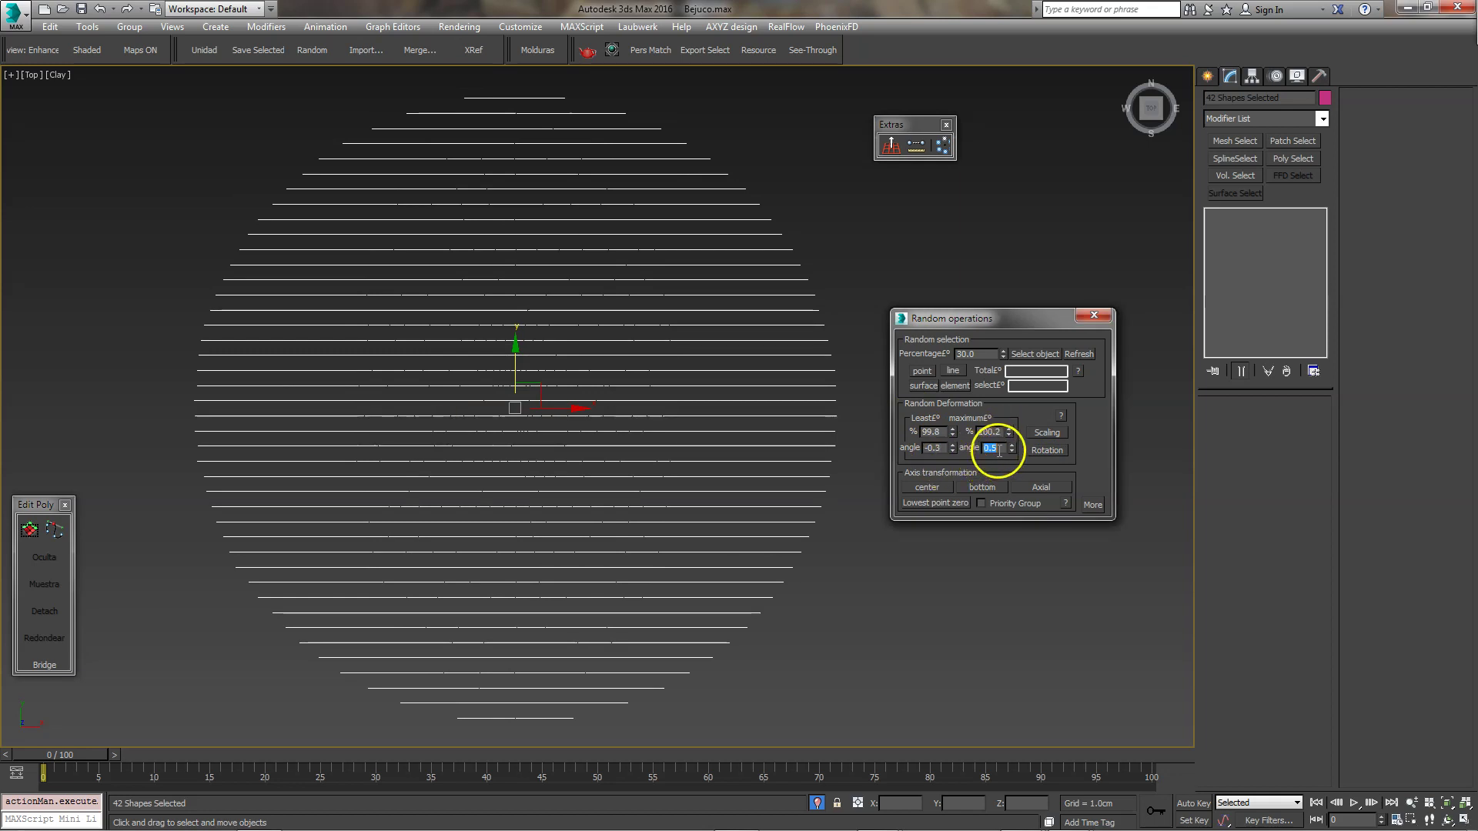
pyautogui.write('0.')
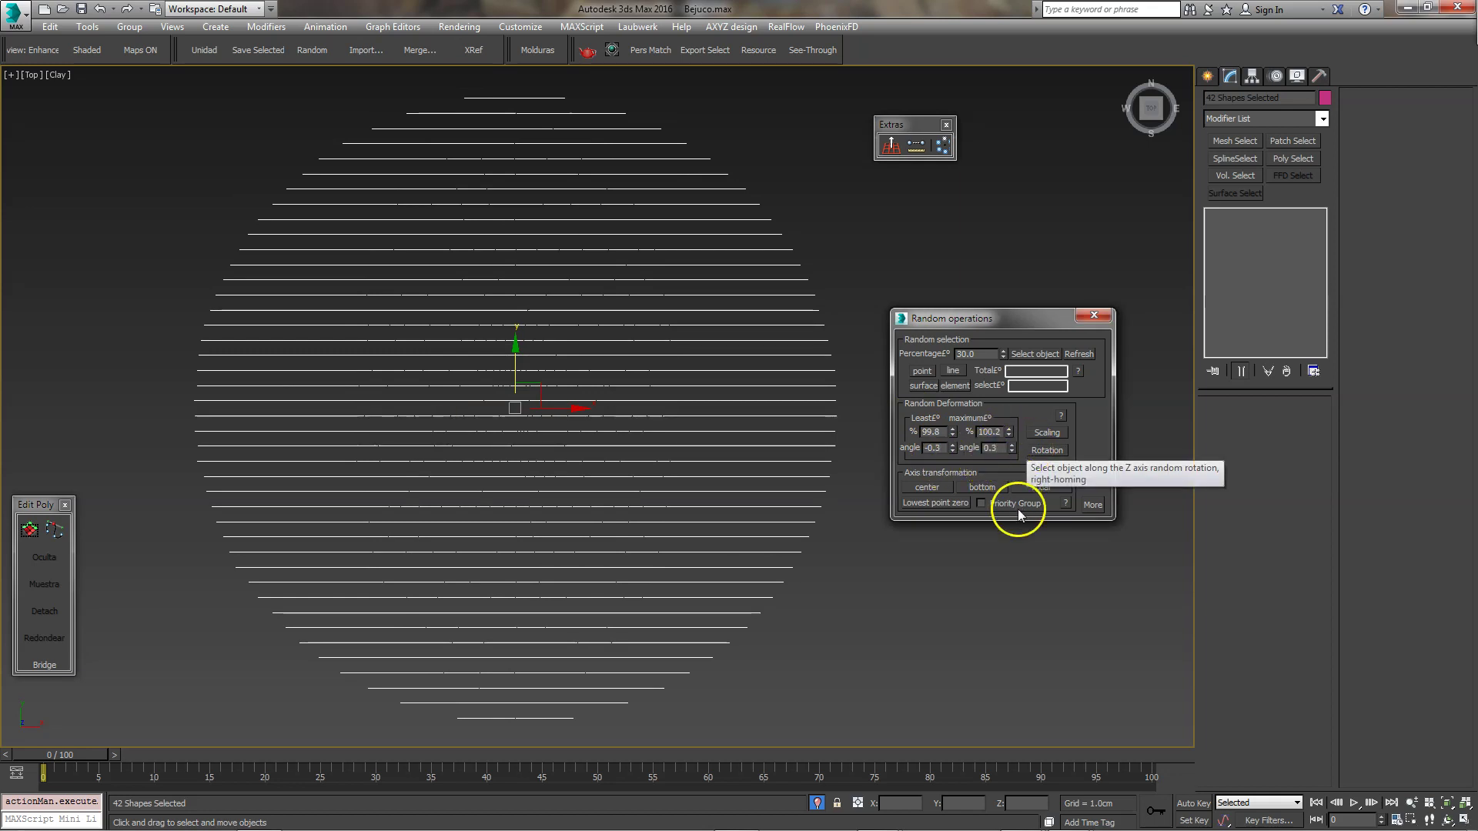
pyautogui.click(1047, 449)
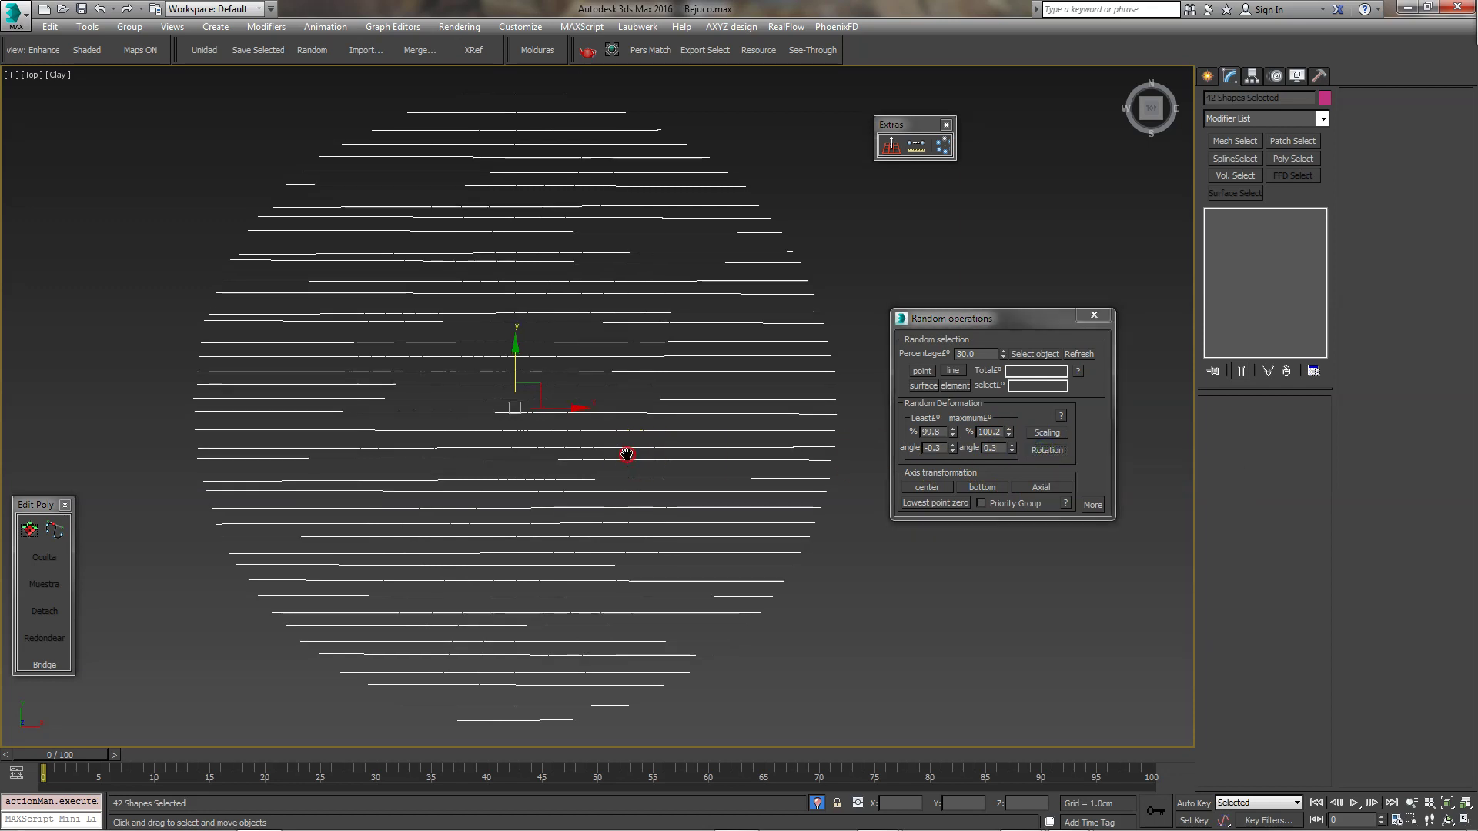
# Close Random operations, deselect the lines and view them in perspective.
pyautogui.moveTo(636, 460); pyautogui.dragTo(608, 446, button='middle')
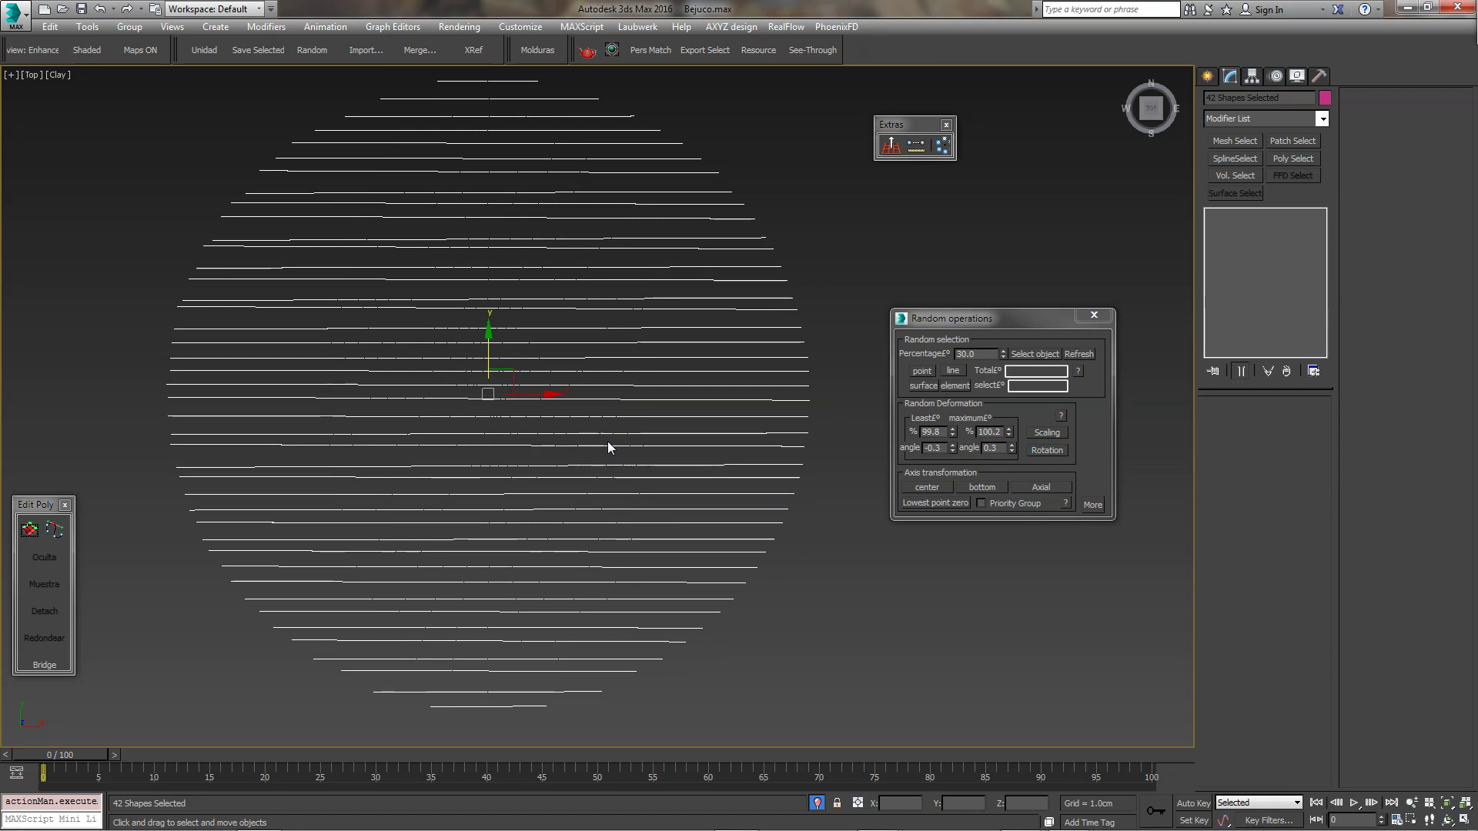
pyautogui.moveTo(1015, 322); pyautogui.dragTo(911, 330)
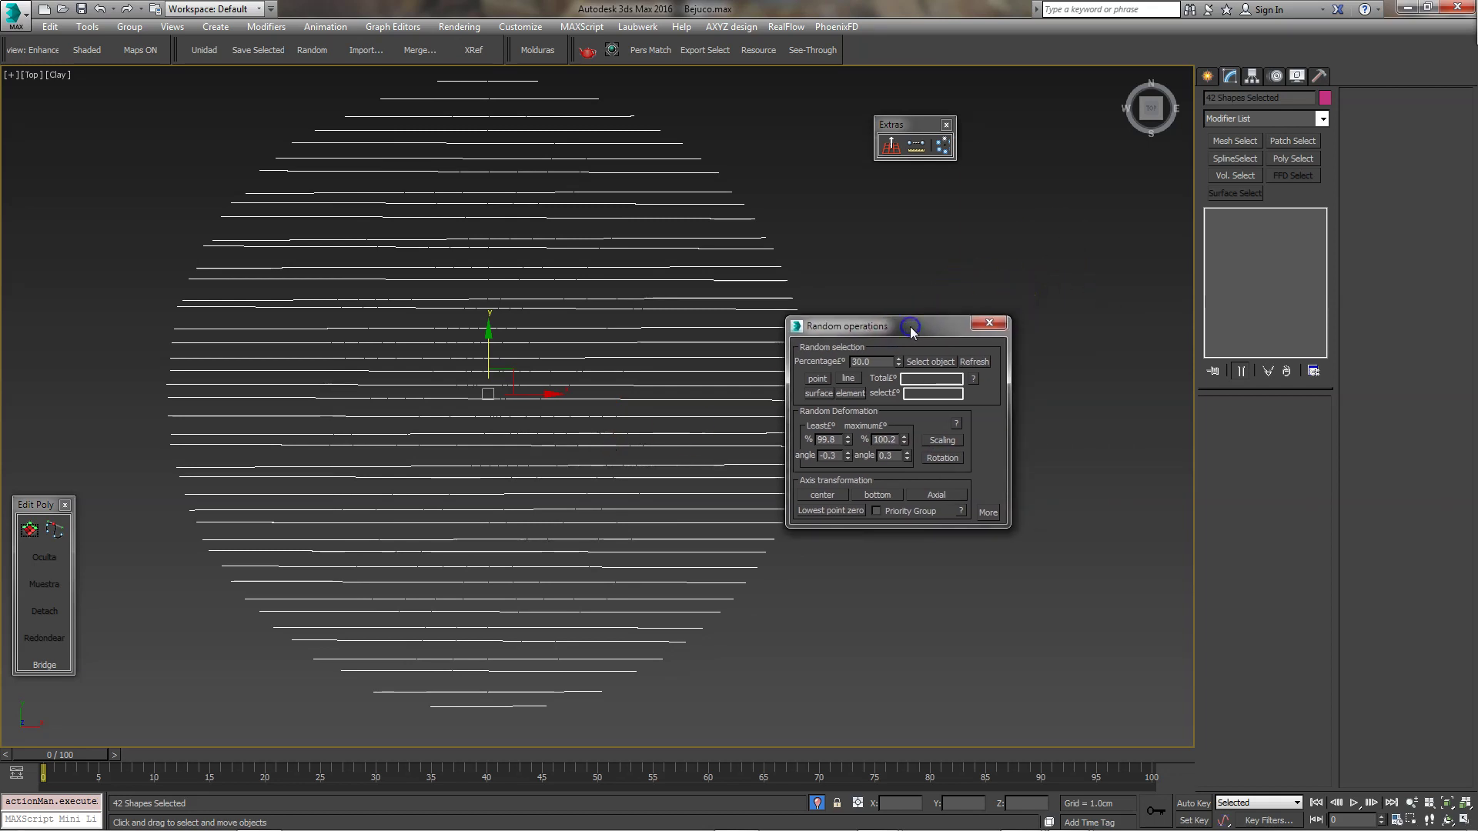
pyautogui.click(990, 322)
pyautogui.click(956, 474)
pyautogui.press('p')
pyautogui.moveTo(955, 469)
pyautogui.keyDown('alt'); pyautogui.mouseDown(button='middle')
pyautogui.moveTo(808, 478)
pyautogui.moveTo(771, 448)
pyautogui.moveTo(709, 436)
pyautogui.moveTo(603, 480)
pyautogui.moveTo(676, 510)
pyautogui.mouseUp(button='middle'); pyautogui.keyUp('alt')
pyautogui.scroll(-5, 771, 448)
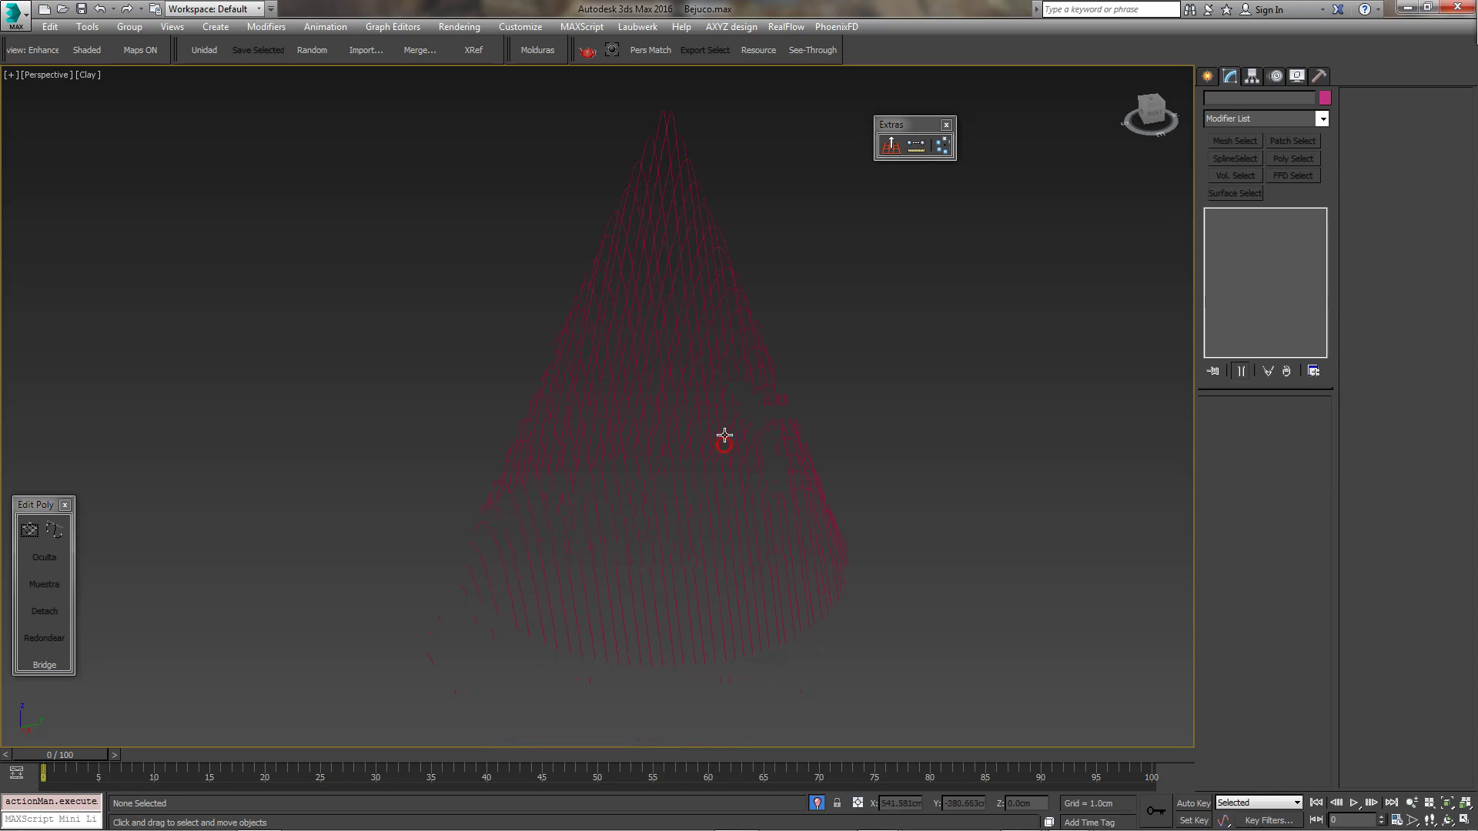
# Select the yellow Section059 spline and orbit the view around the cone.
pyautogui.click(471, 578)
pyautogui.keyDown('alt'); pyautogui.moveTo(501, 534); pyautogui.dragTo(571, 521, button='middle'); pyautogui.keyUp('alt')
pyautogui.keyDown('alt'); pyautogui.moveTo(967, 198); pyautogui.dragTo(657, 274, button='middle'); pyautogui.keyUp('alt')
pyautogui.hotkey('shift', 'z')
pyautogui.hotkey('shift', 'y')
pyautogui.hotkey('shift', 'y')
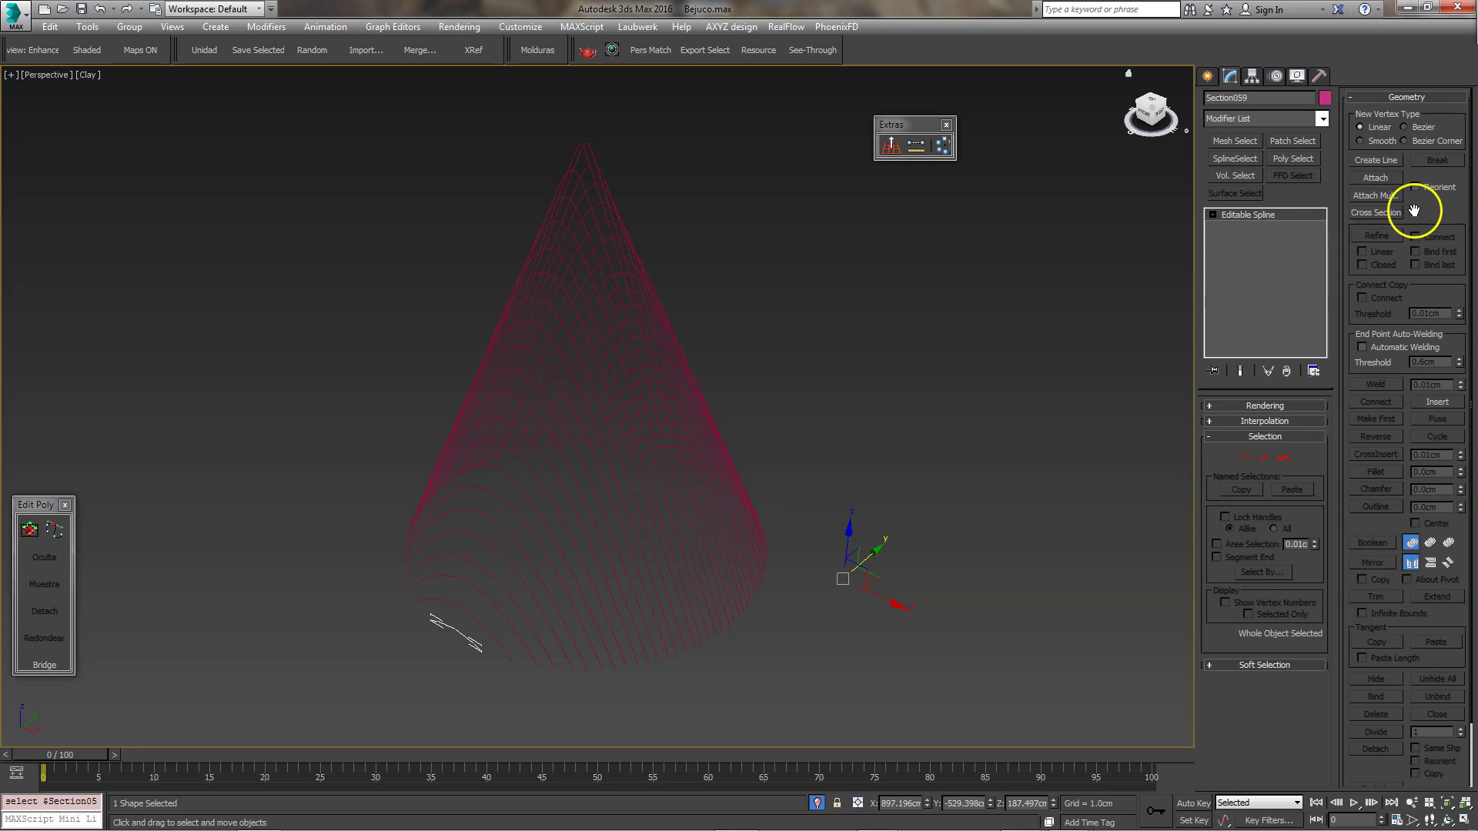
# Attach all Section objects from layer 0 into Section059 using Attach Mult.
pyautogui.click(1383, 196)
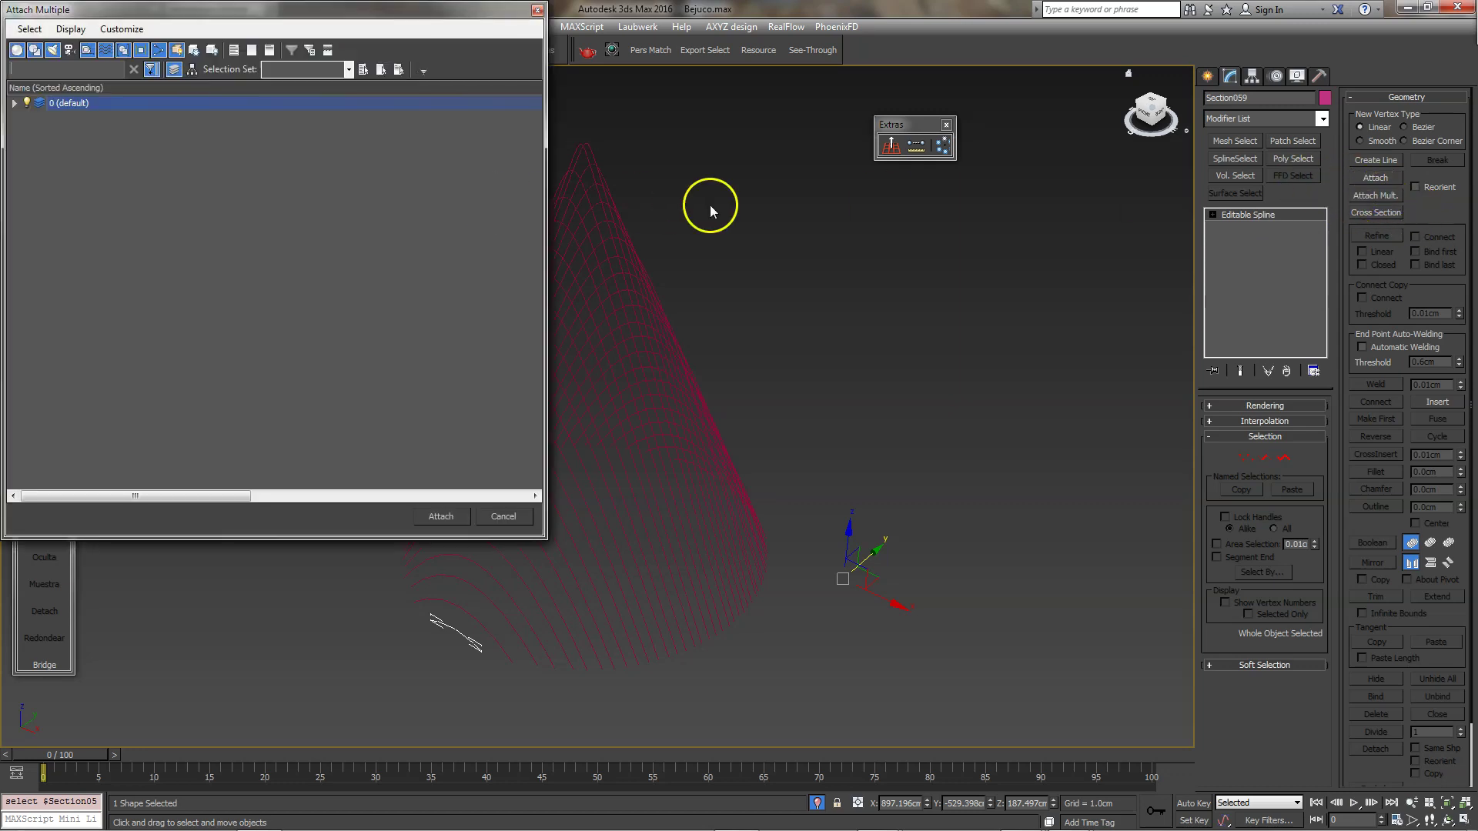
pyautogui.click(14, 105)
pyautogui.scroll(-10, 100, 119)
pyautogui.keyDown('shift'); pyautogui.click(116, 477); pyautogui.keyUp('shift')
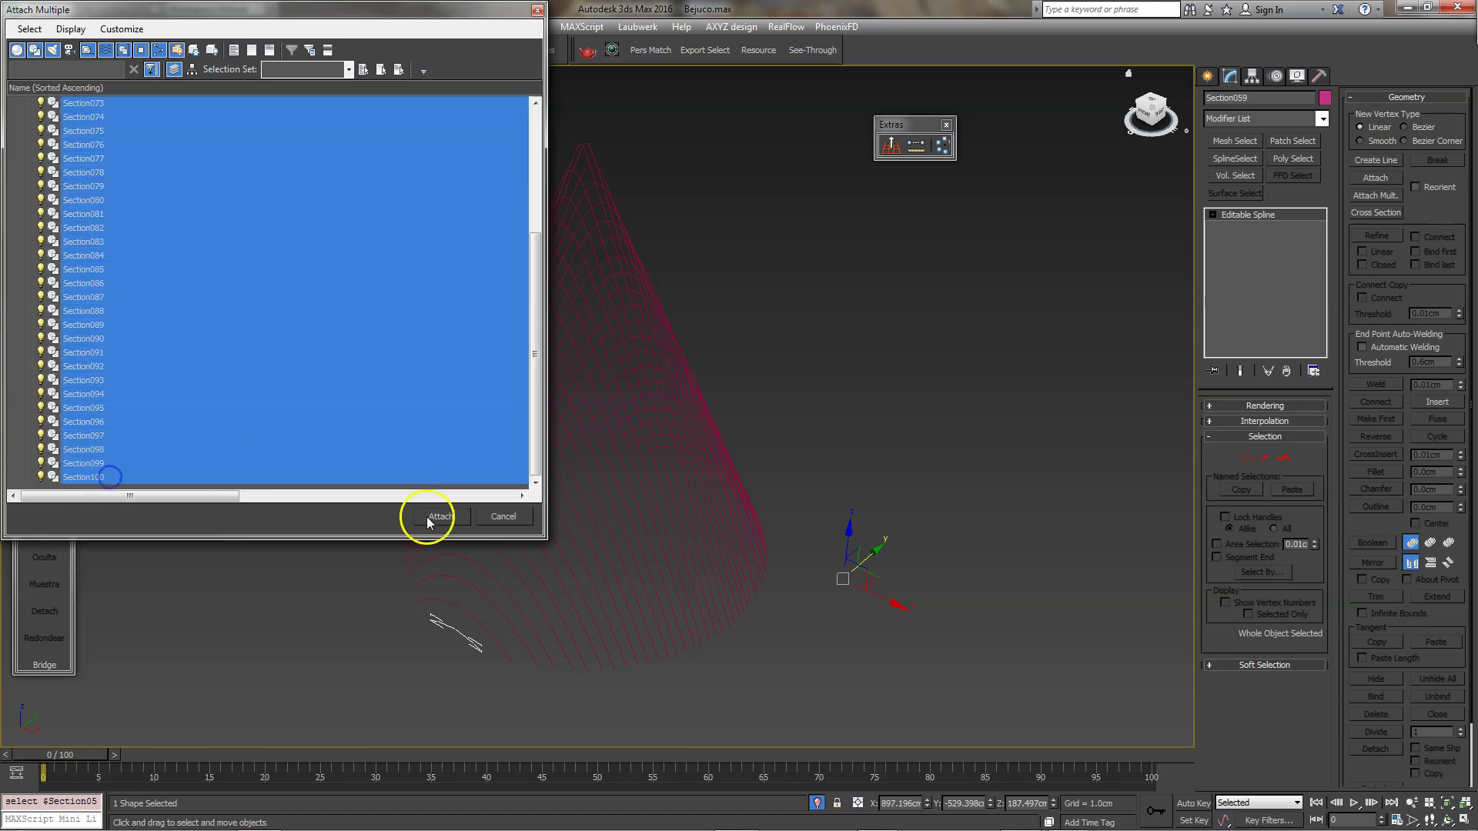
pyautogui.click(443, 517)
pyautogui.click(836, 333)
pyautogui.click(696, 398)
pyautogui.moveTo(852, 373)
pyautogui.keyDown('alt'); pyautogui.mouseDown(button='middle')
pyautogui.moveTo(707, 346)
pyautogui.moveTo(852, 367)
pyautogui.mouseUp(button='middle'); pyautogui.keyUp('alt')
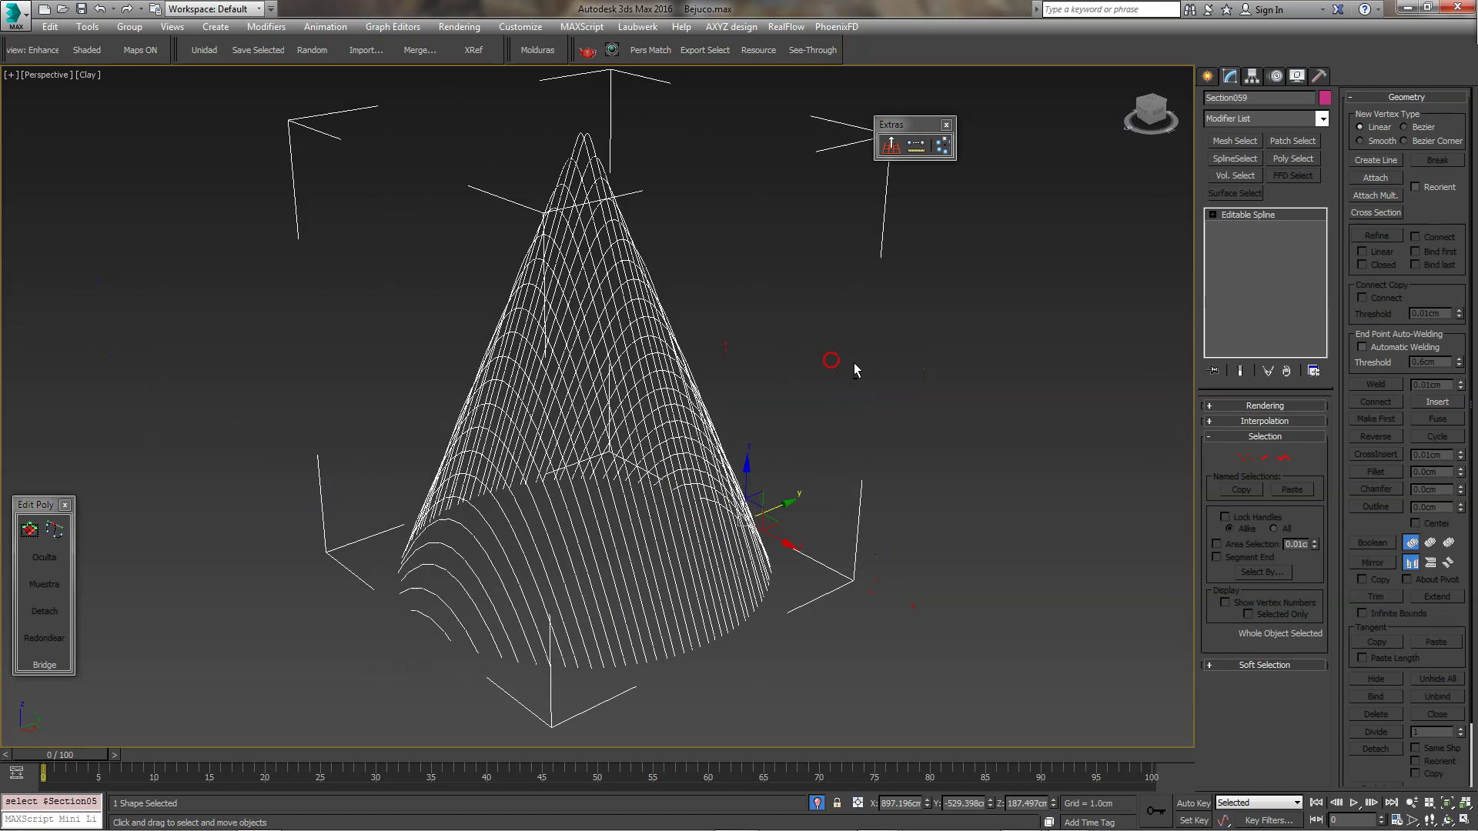
# At Spline sub-object level, move the stray two-vertex spline piece upward.
pyautogui.press('t')
pyautogui.moveTo(437, 355); pyautogui.dragTo(541, 336, button='middle')
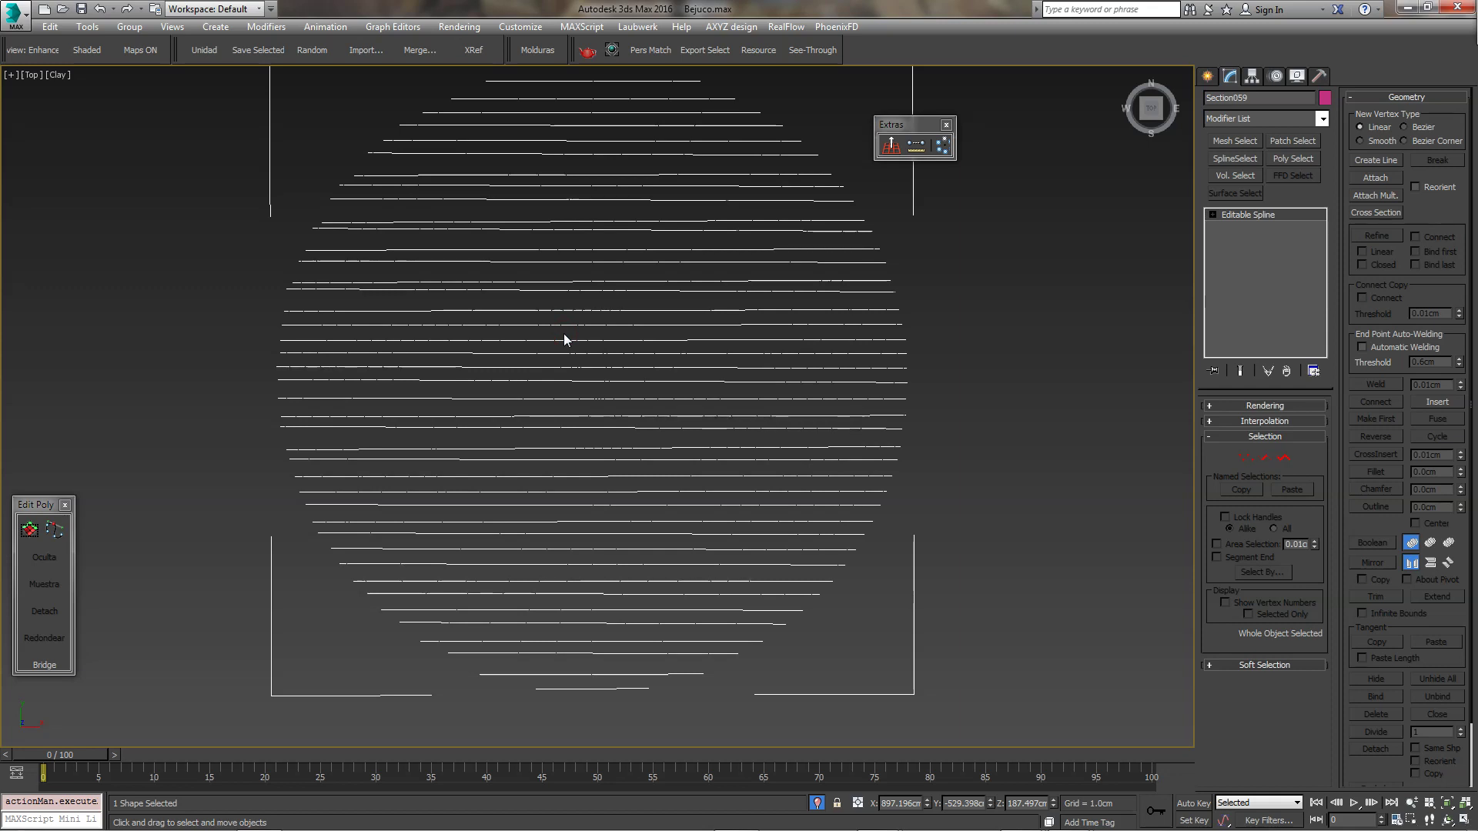
pyautogui.click(1286, 457)
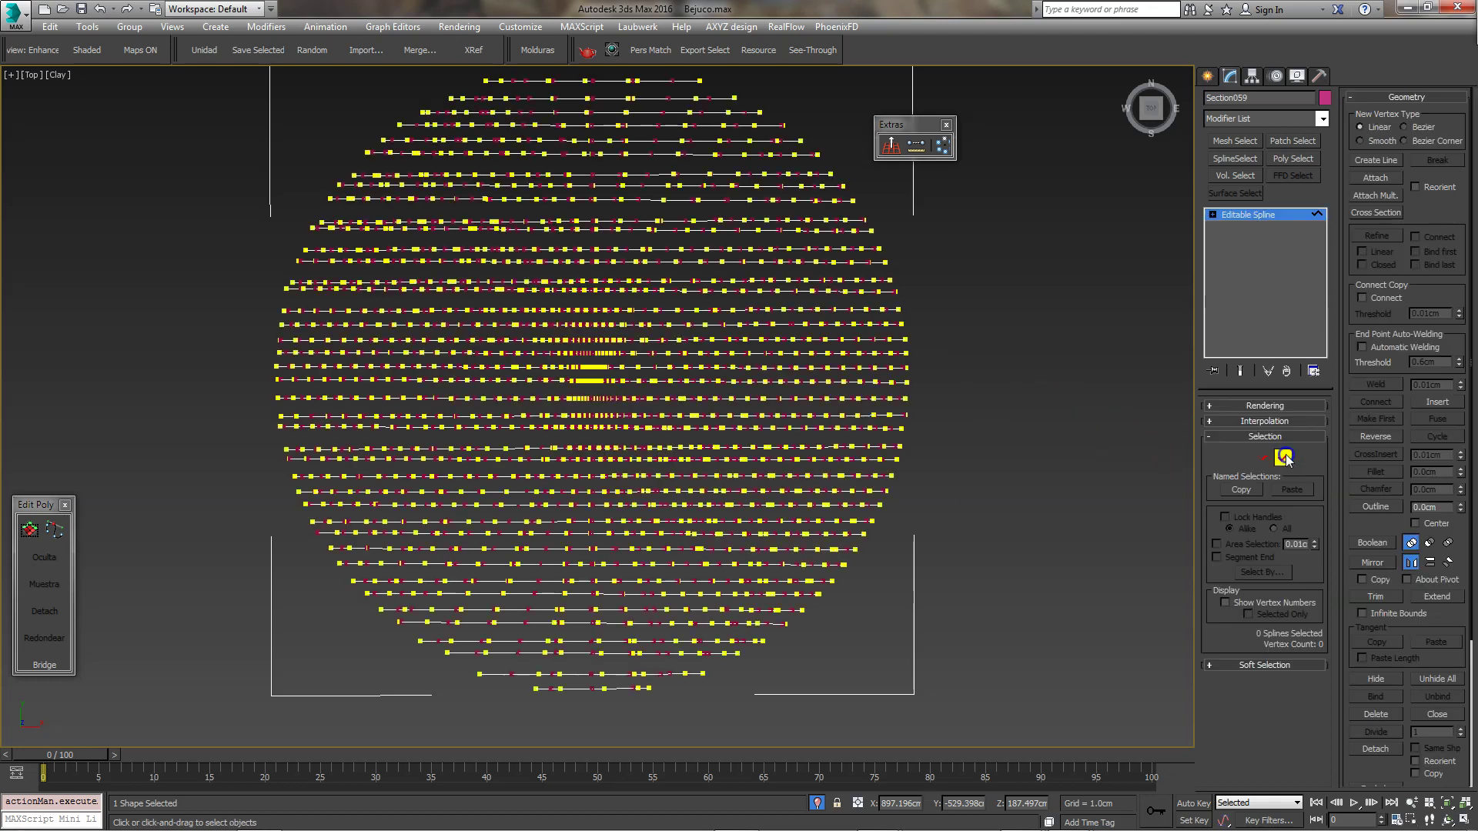
pyautogui.moveTo(676, 455); pyautogui.dragTo(671, 411, button='middle')
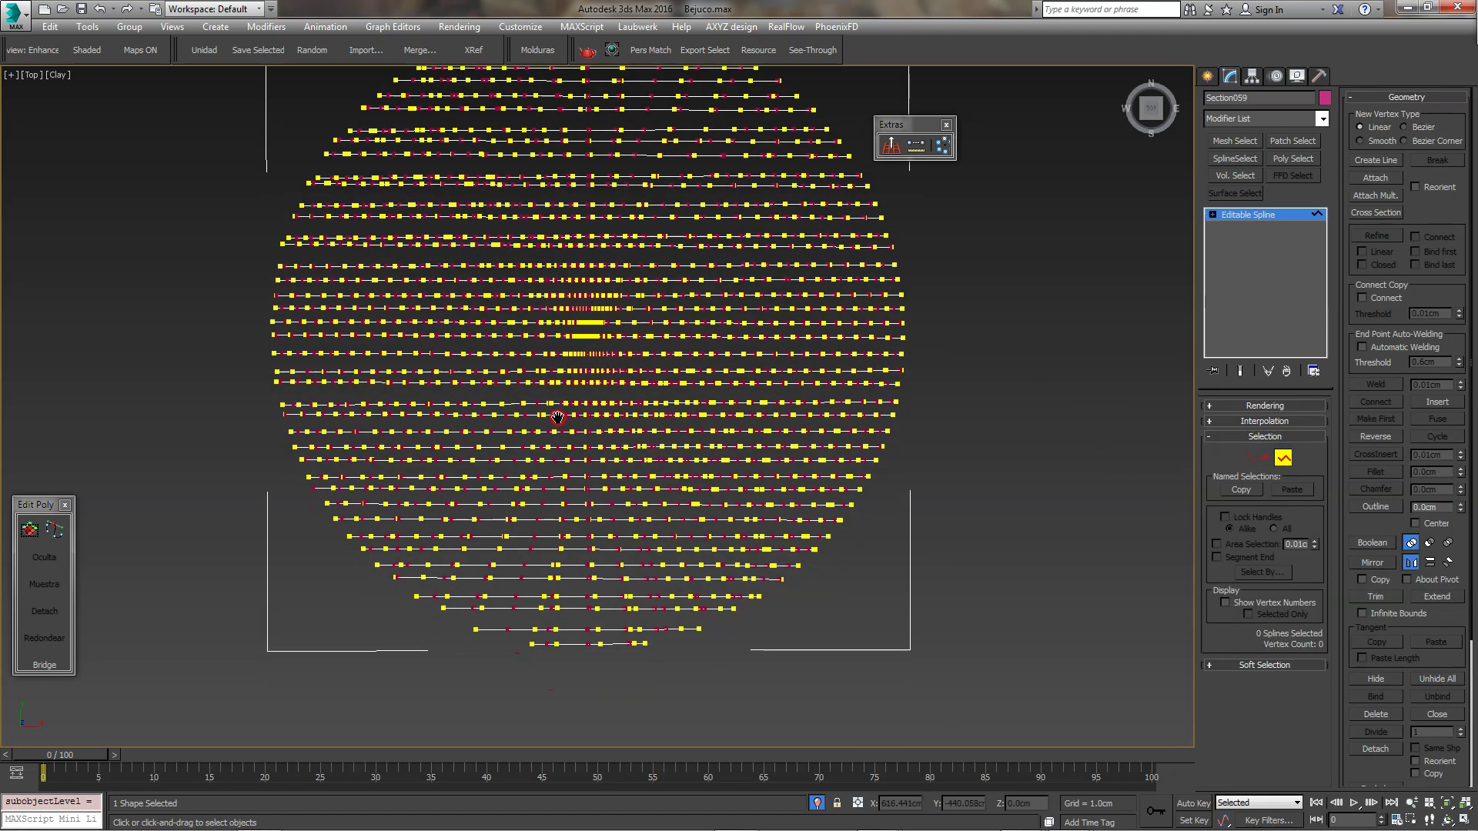
pyautogui.keyDown('alt'); pyautogui.moveTo(587, 654); pyautogui.dragTo(572, 613, button='middle'); pyautogui.keyUp('alt')
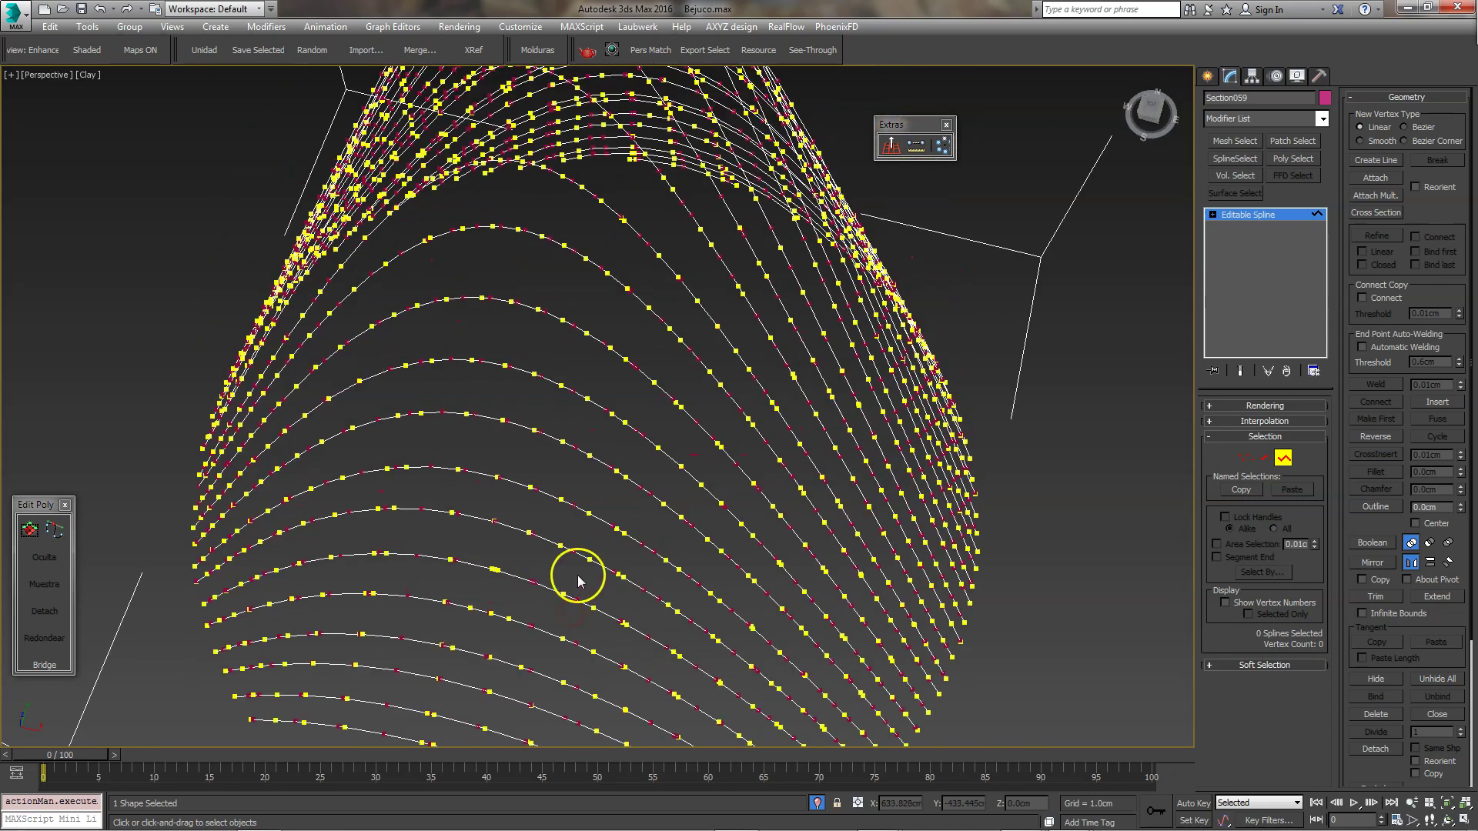
pyautogui.moveTo(583, 556); pyautogui.dragTo(568, 501)
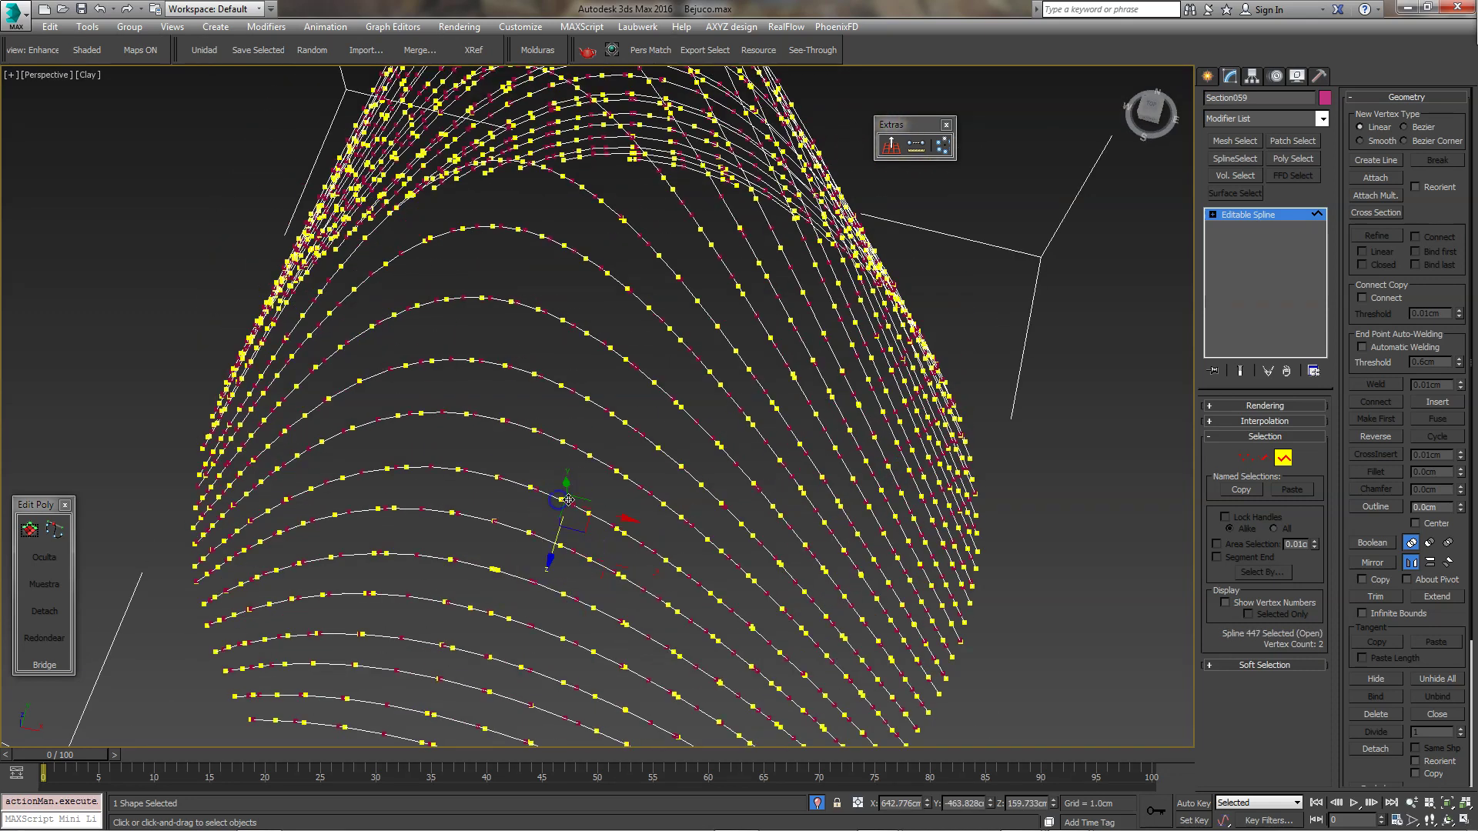
# Box-select all vertices and weld them at 0.01 cm, leaving 2567 vertices.
pyautogui.click(1246, 457)
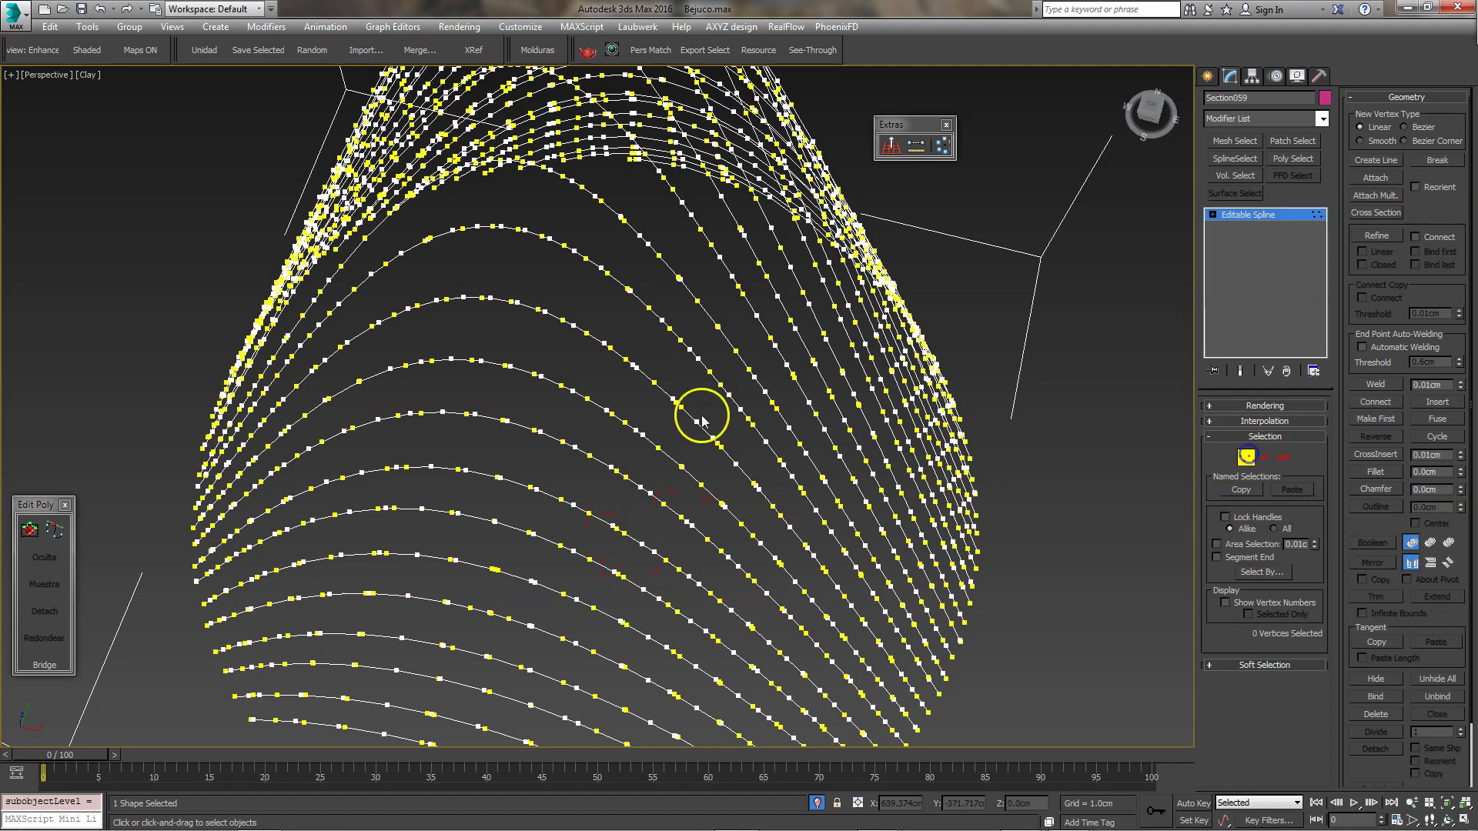
pyautogui.scroll(-5, 702, 420)
pyautogui.moveTo(307, 227); pyautogui.dragTo(881, 739)
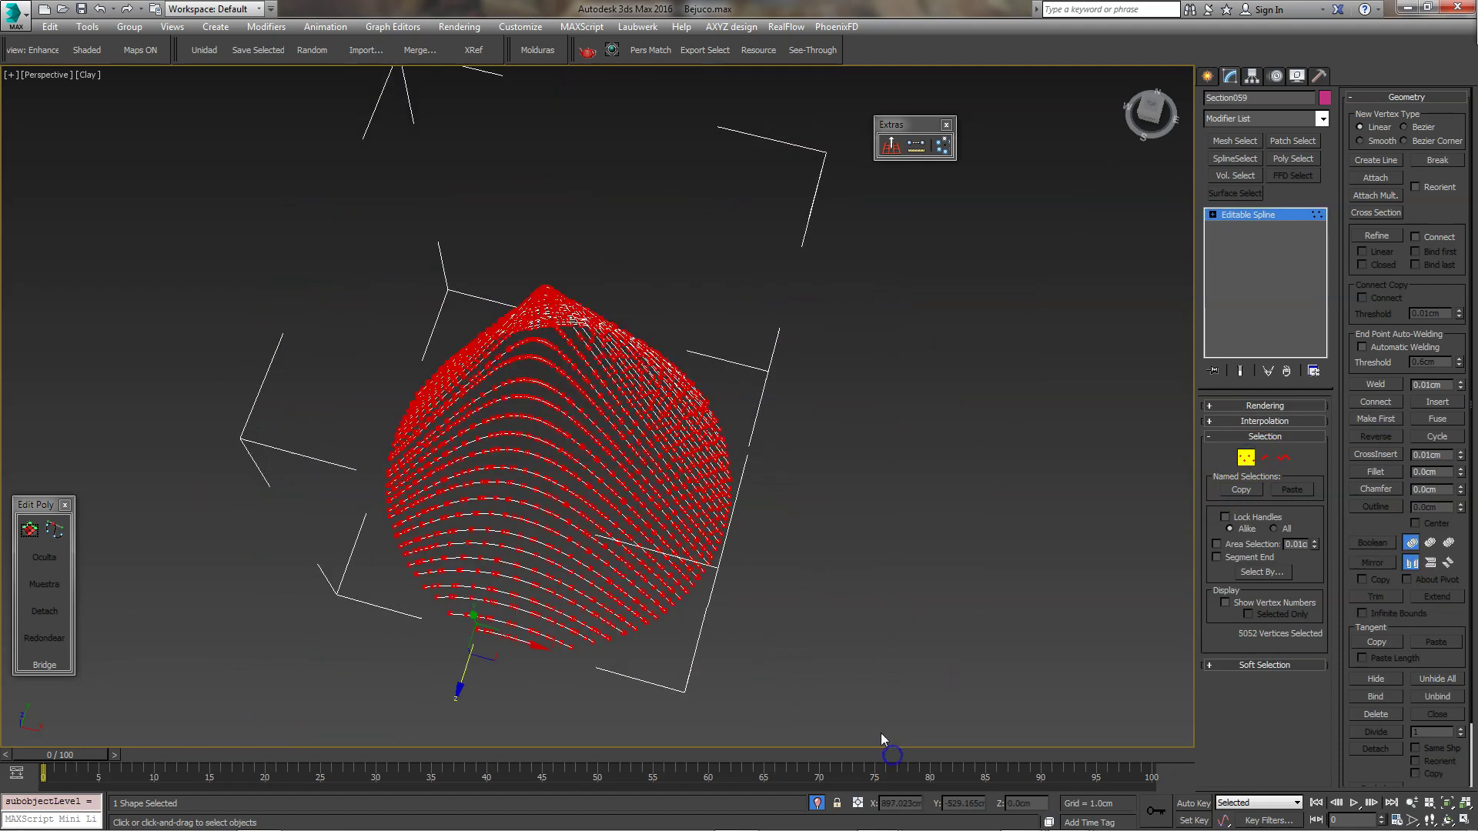
pyautogui.click(1377, 385)
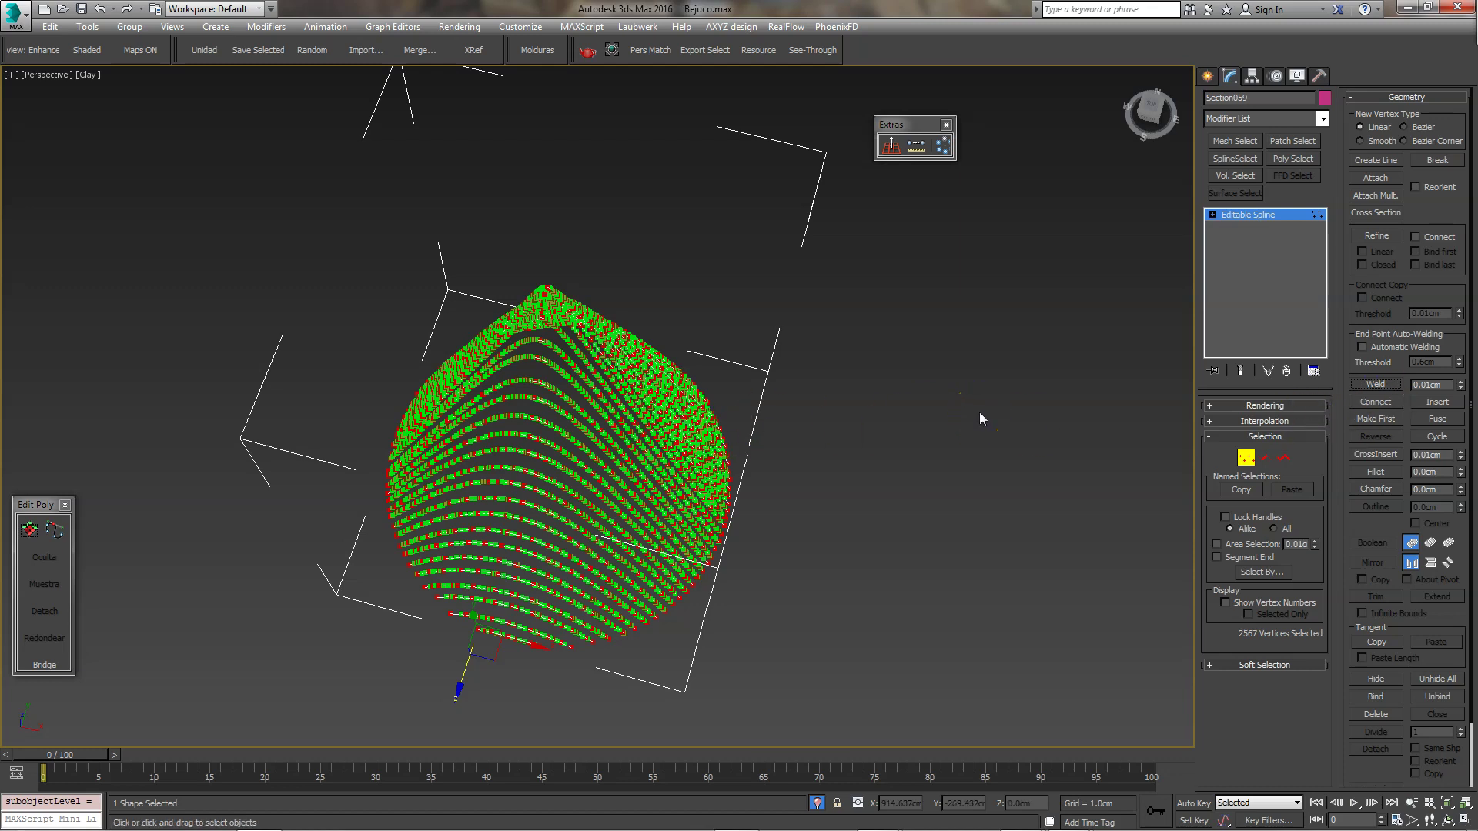
pyautogui.keyDown('alt'); pyautogui.moveTo(966, 465); pyautogui.dragTo(866, 422, button='middle'); pyautogui.keyUp('alt')
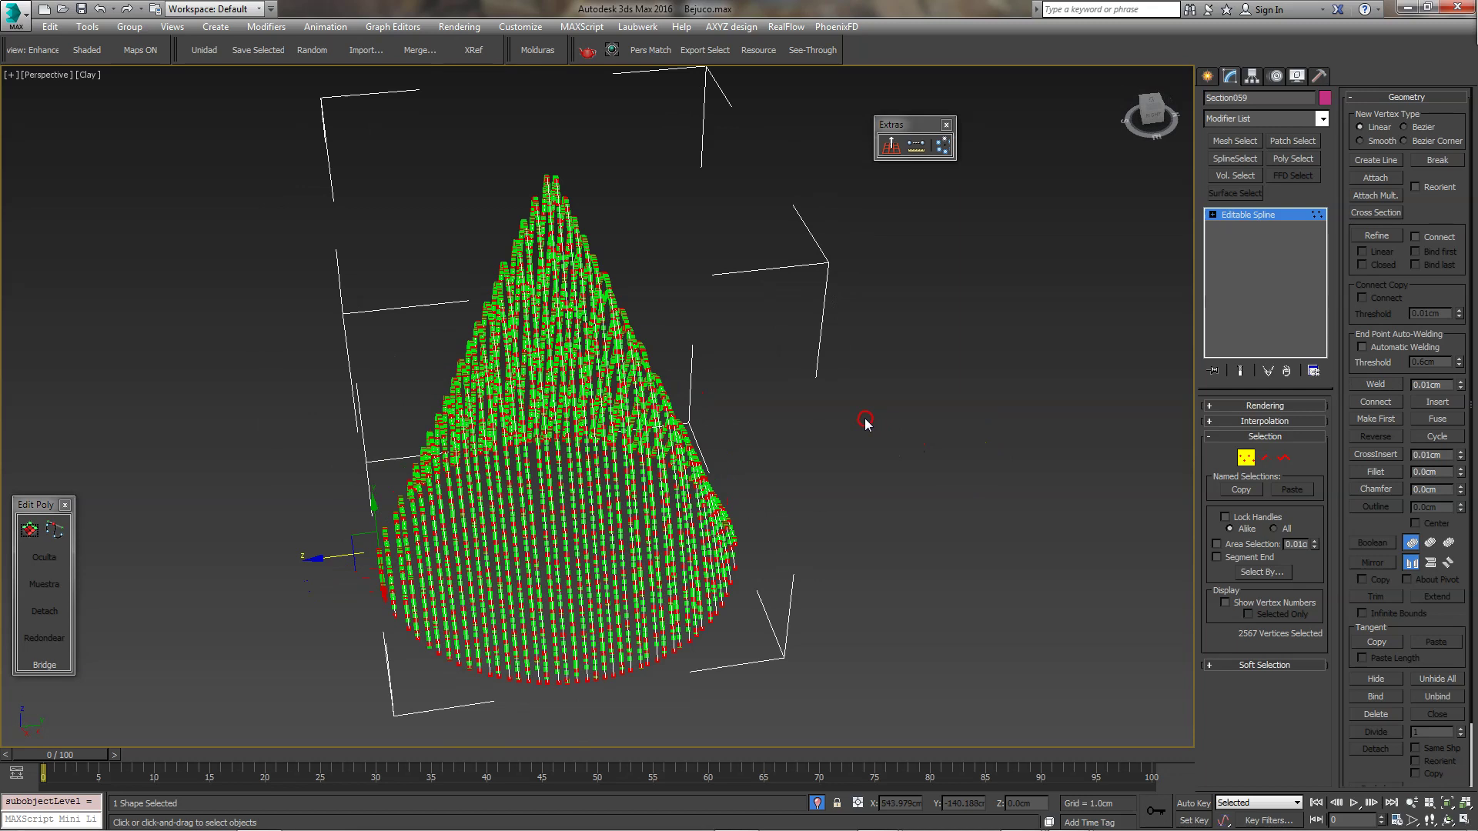
pyautogui.click(1264, 457)
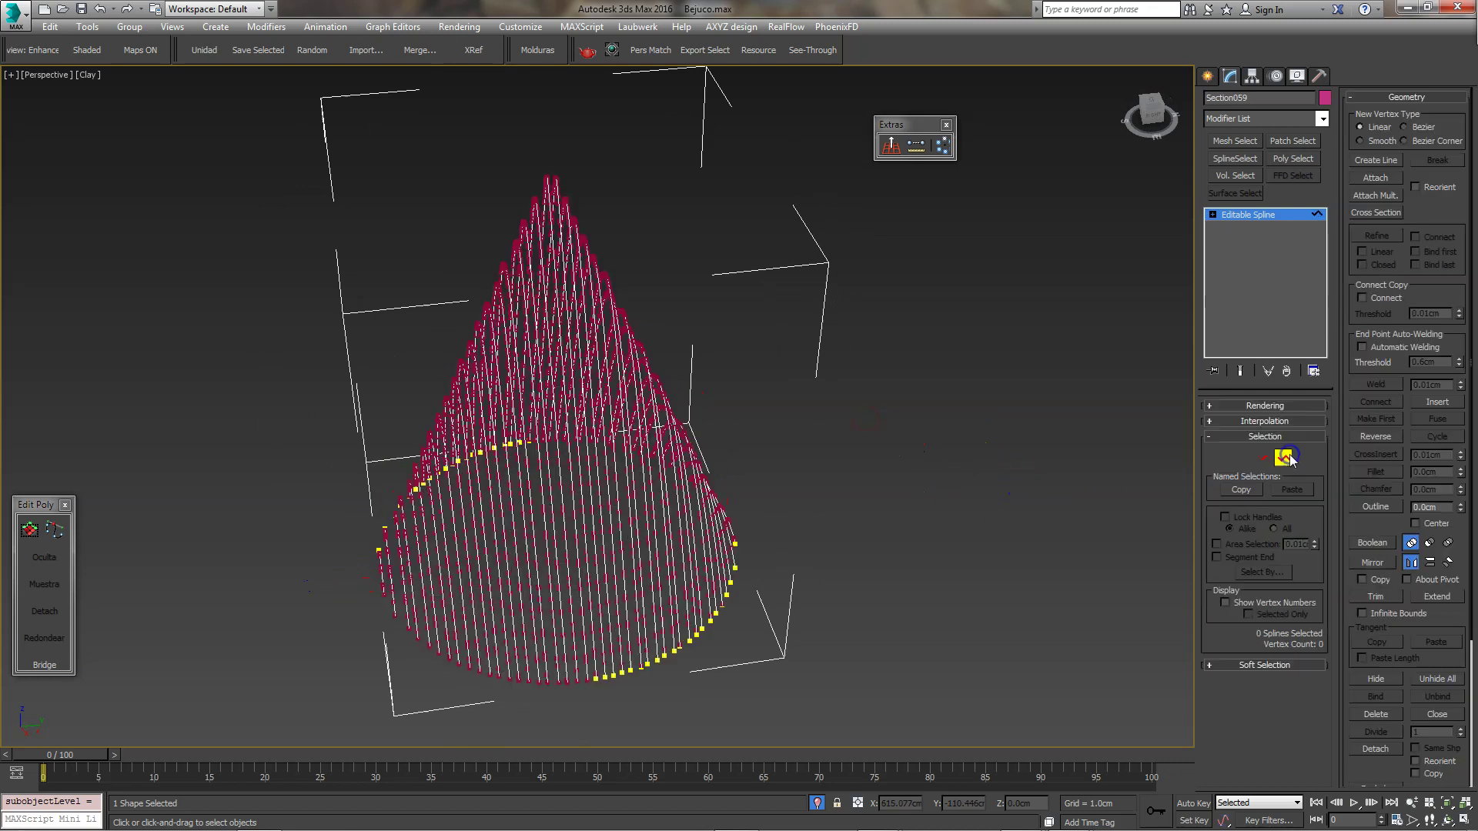
pyautogui.moveTo(443, 552); pyautogui.dragTo(464, 529, button='middle')
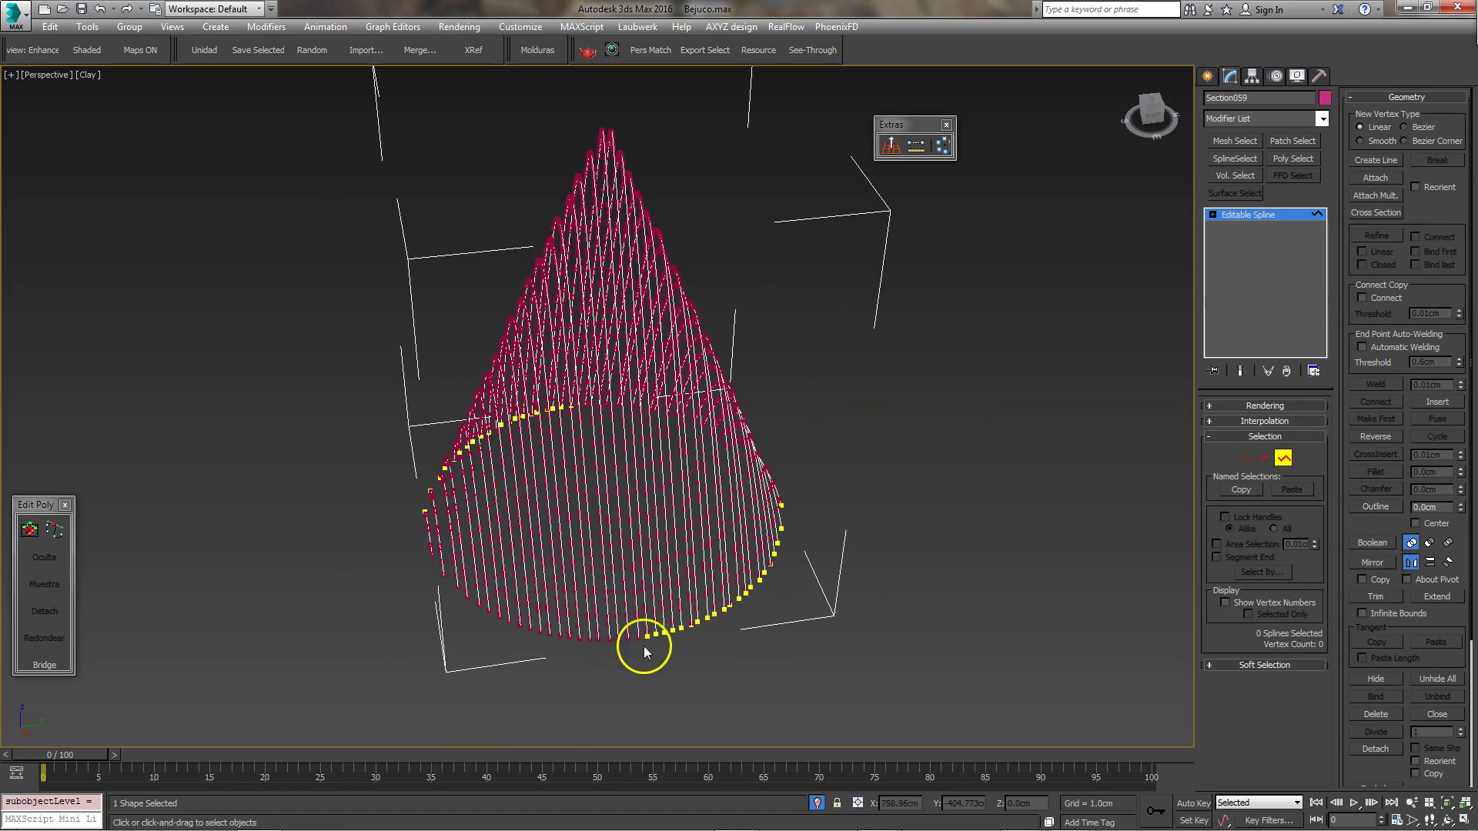
pyautogui.scroll(5, 643, 632)
pyautogui.click(644, 619)
pyautogui.keyDown('alt'); pyautogui.moveTo(645, 619); pyautogui.dragTo(649, 626, button='middle'); pyautogui.keyUp('alt')
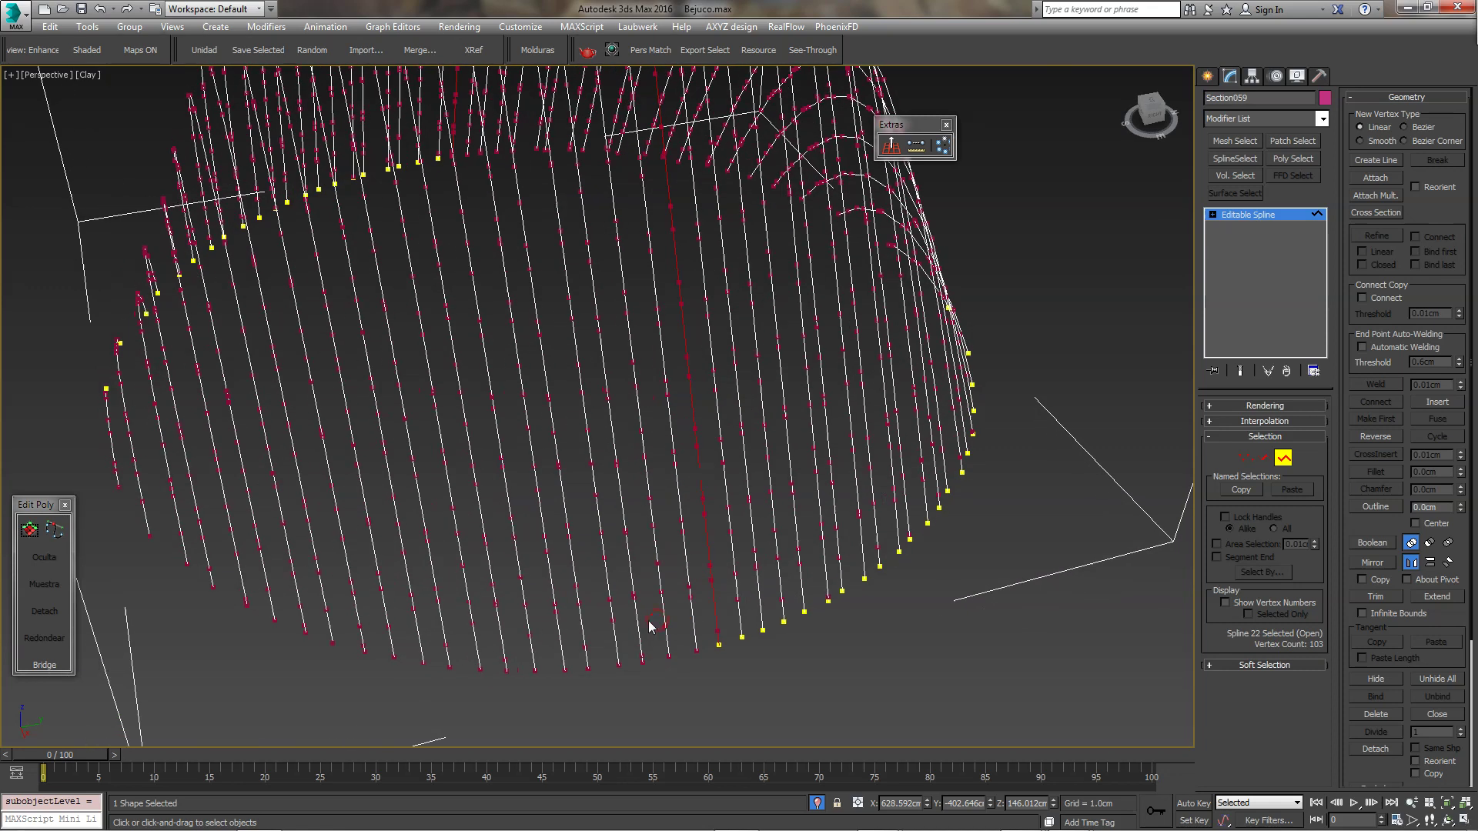
pyautogui.click(660, 619)
pyautogui.click(638, 620)
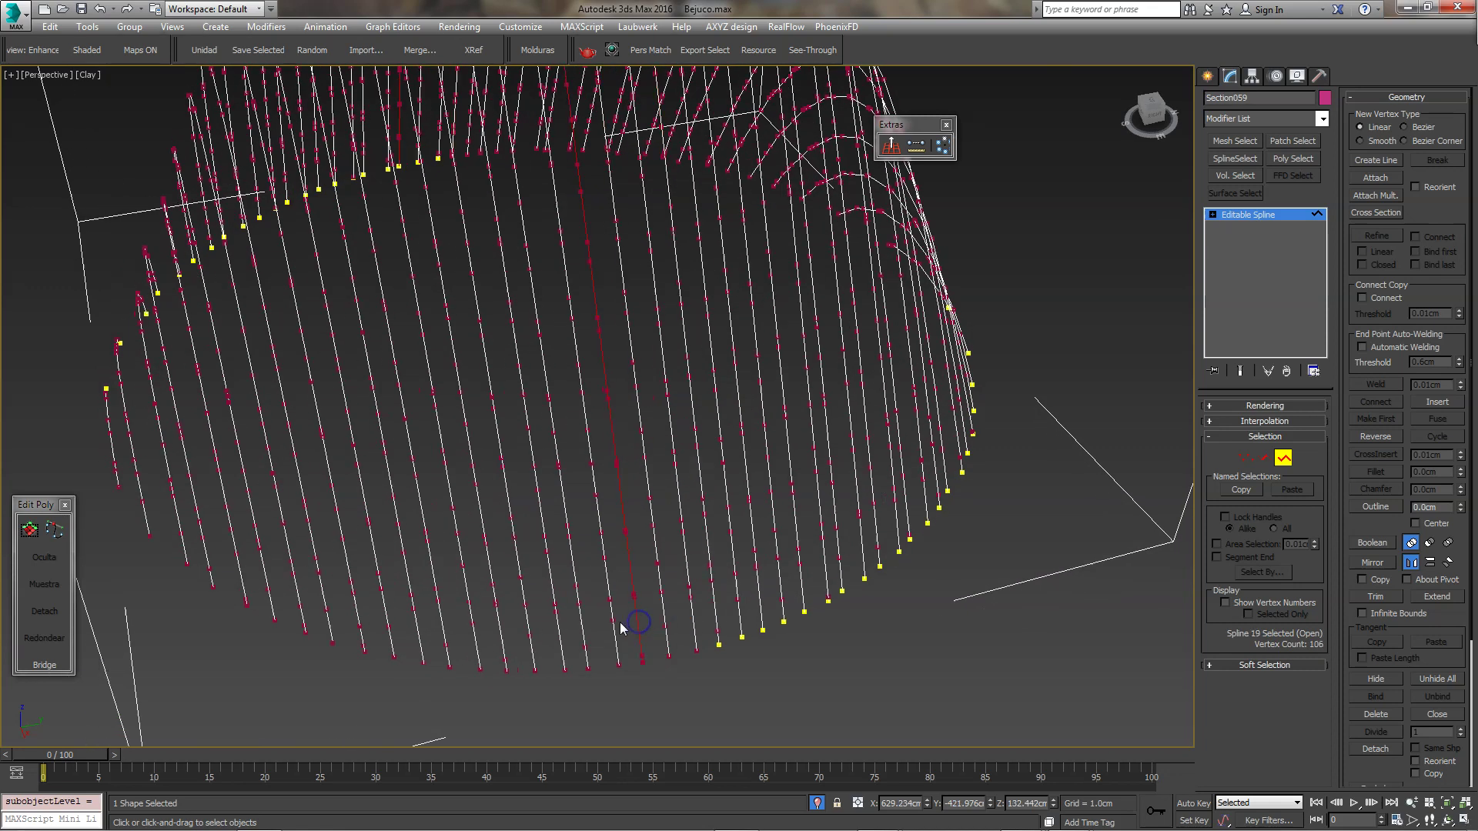
pyautogui.click(787, 675)
pyautogui.moveTo(805, 626); pyautogui.dragTo(793, 598, button='middle')
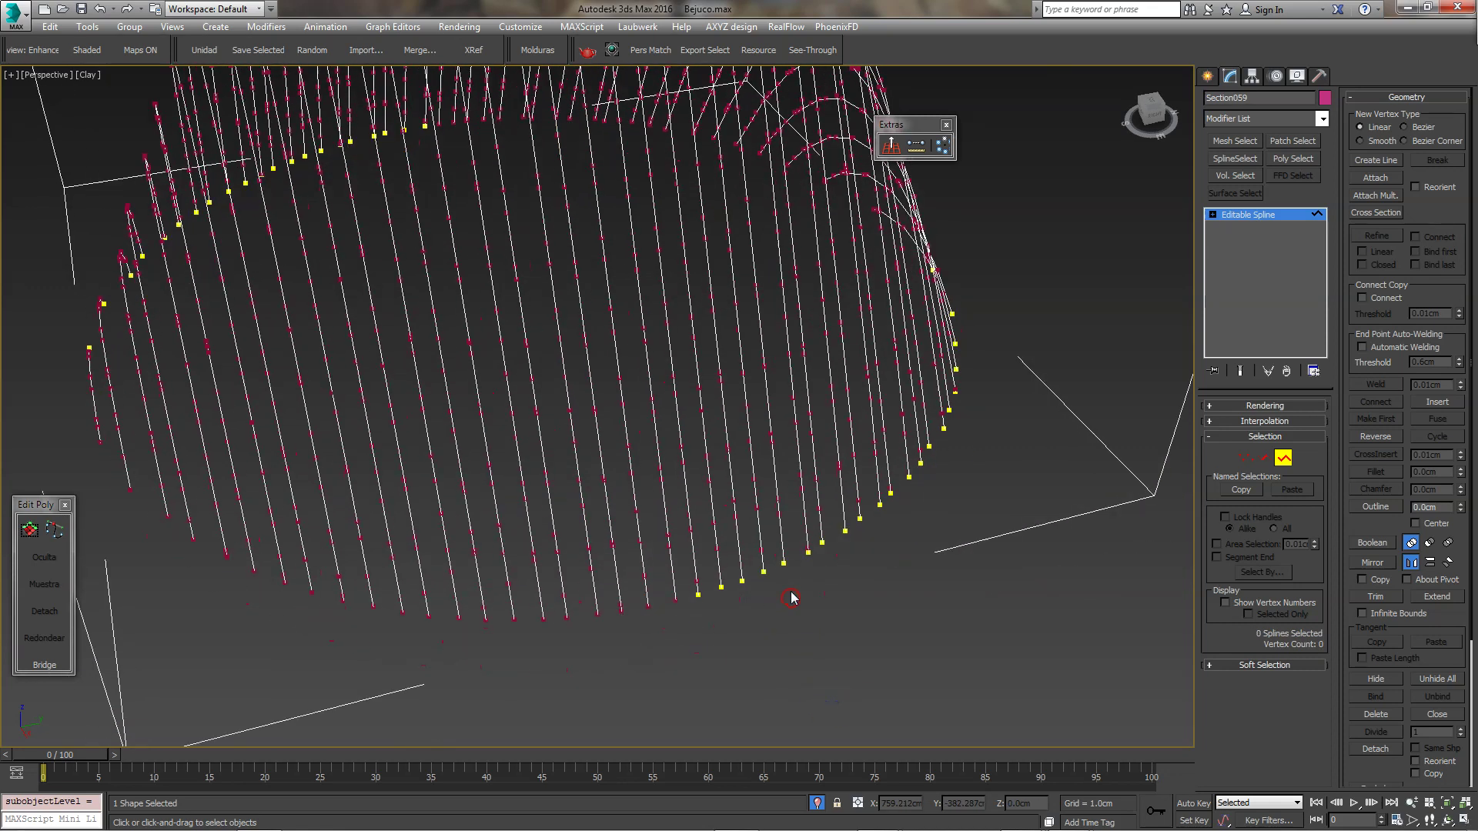
pyautogui.click(767, 582)
pyautogui.press('t')
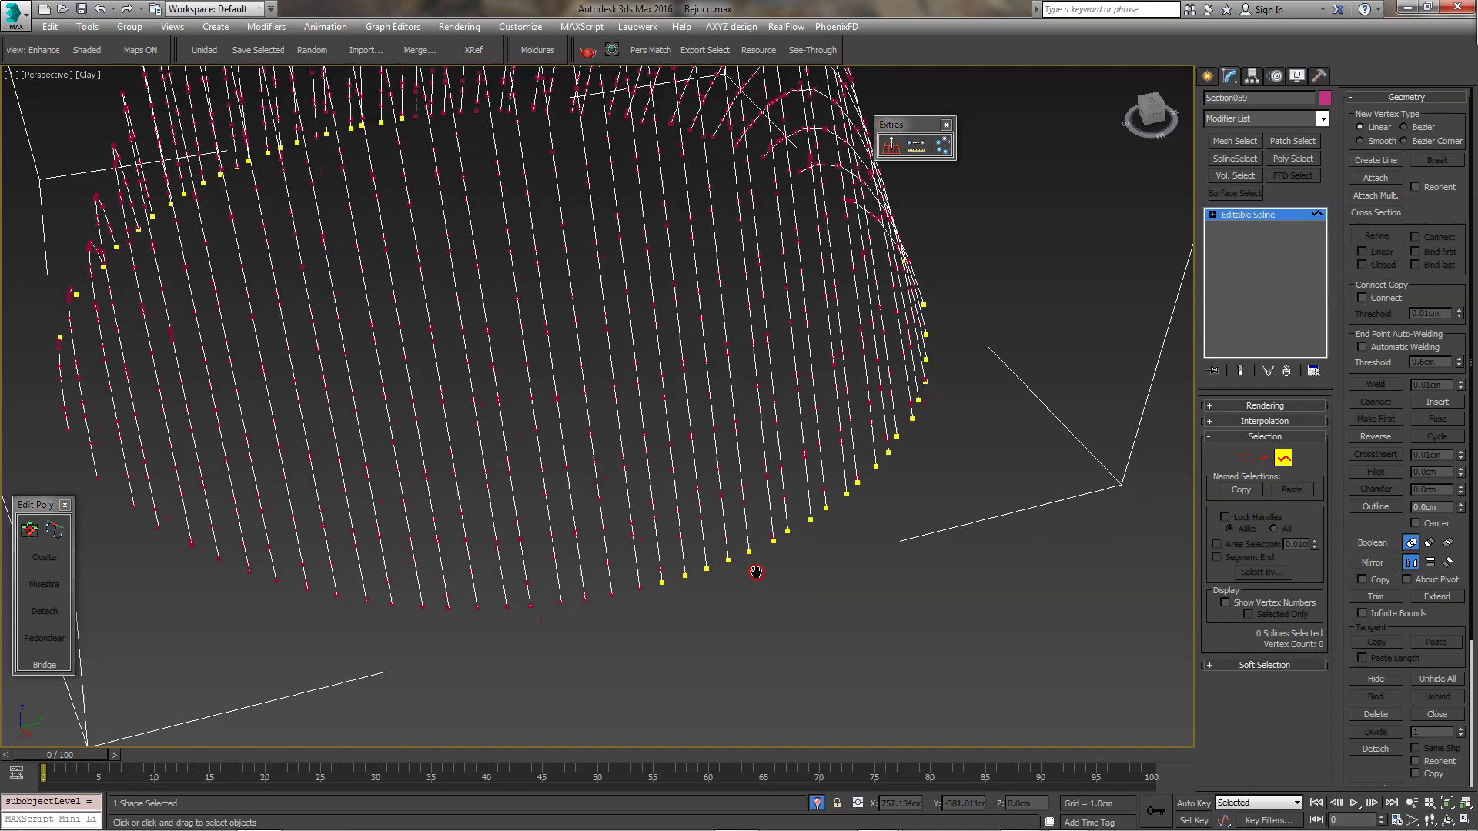
pyautogui.click(701, 627)
pyautogui.click(1246, 458)
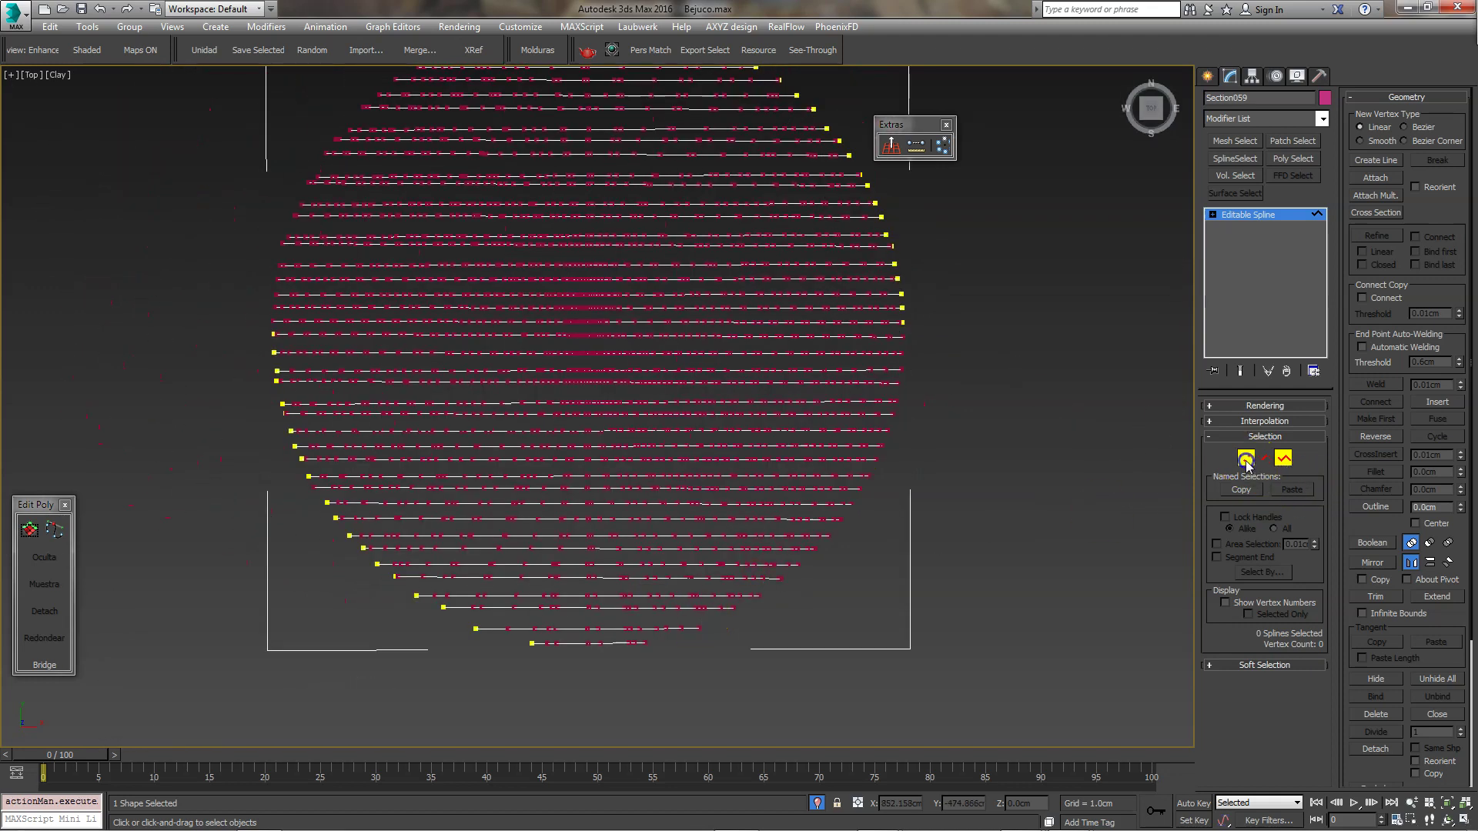
# Start Connect from the quad menu and link the first neighbouring line ends.
pyautogui.scroll(3, 524, 616)
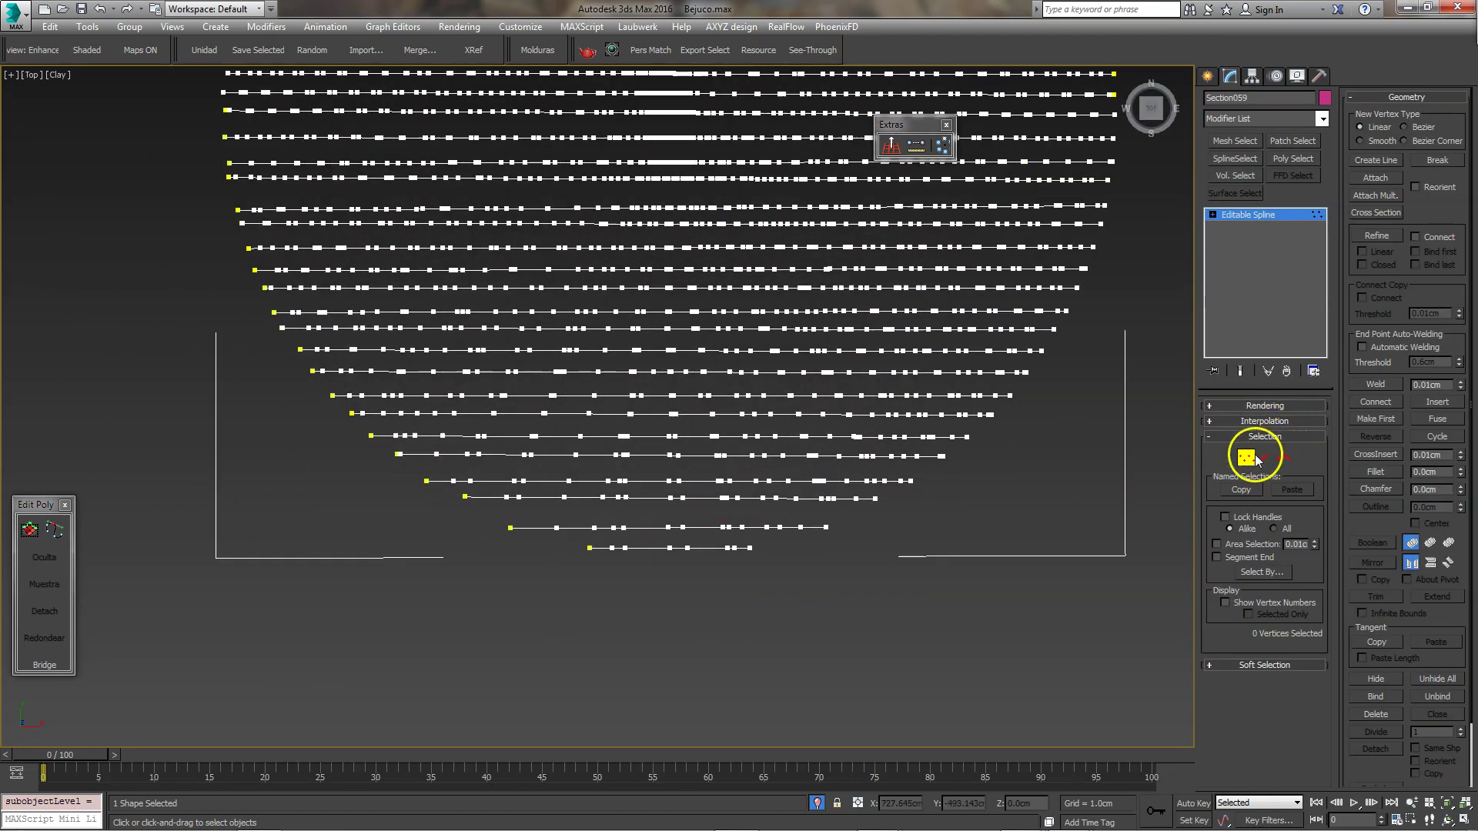
pyautogui.scroll(4, 494, 544)
pyautogui.rightClick(542, 434)
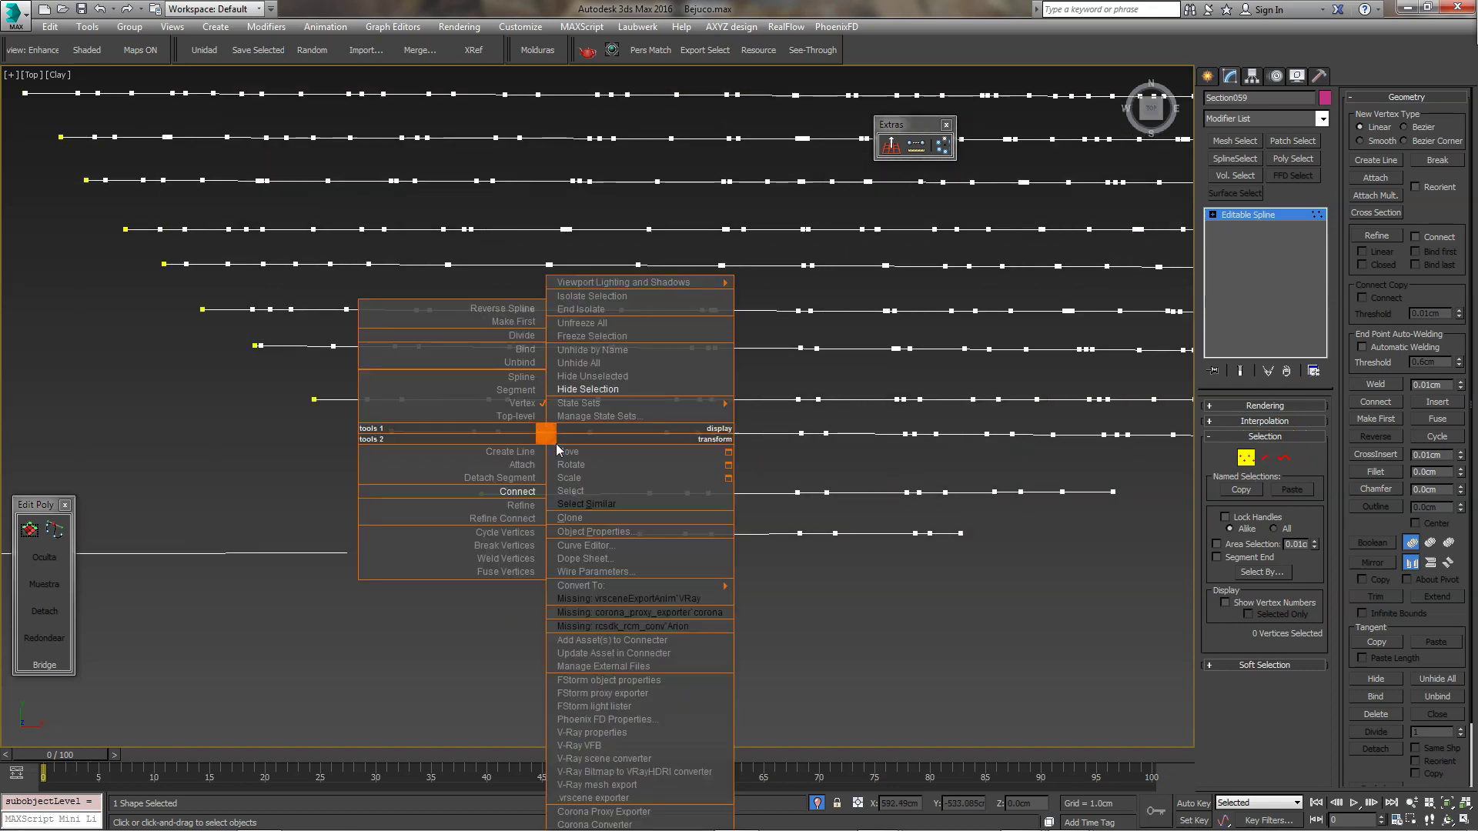
pyautogui.click(531, 494)
pyautogui.moveTo(486, 494); pyautogui.dragTo(636, 538)
pyautogui.moveTo(488, 463); pyautogui.dragTo(604, 551, button='middle')
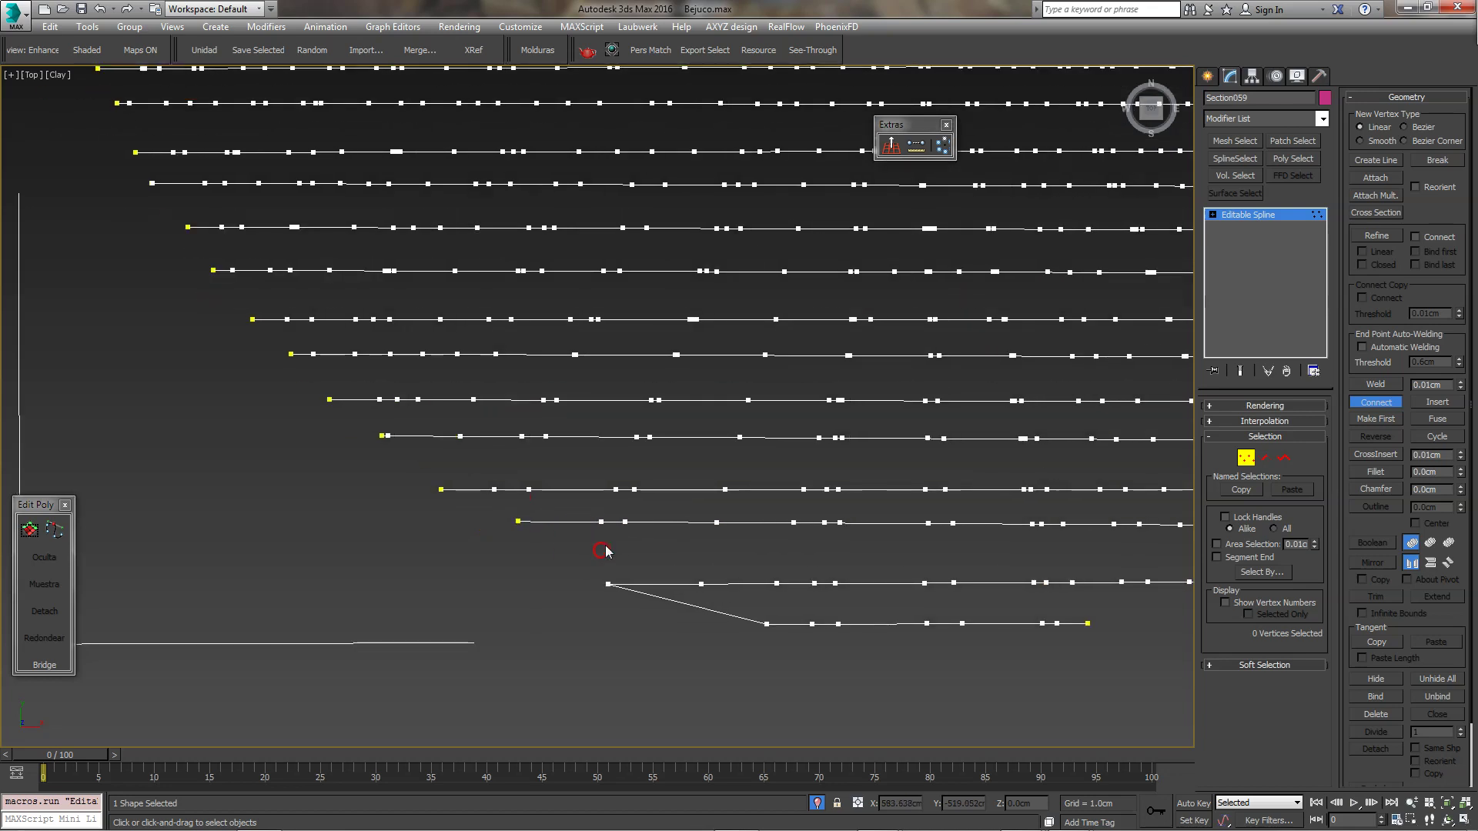
pyautogui.moveTo(518, 521); pyautogui.dragTo(445, 493)
pyautogui.moveTo(428, 457); pyautogui.dragTo(507, 552, button='middle')
pyautogui.moveTo(444, 518); pyautogui.dragTo(445, 517)
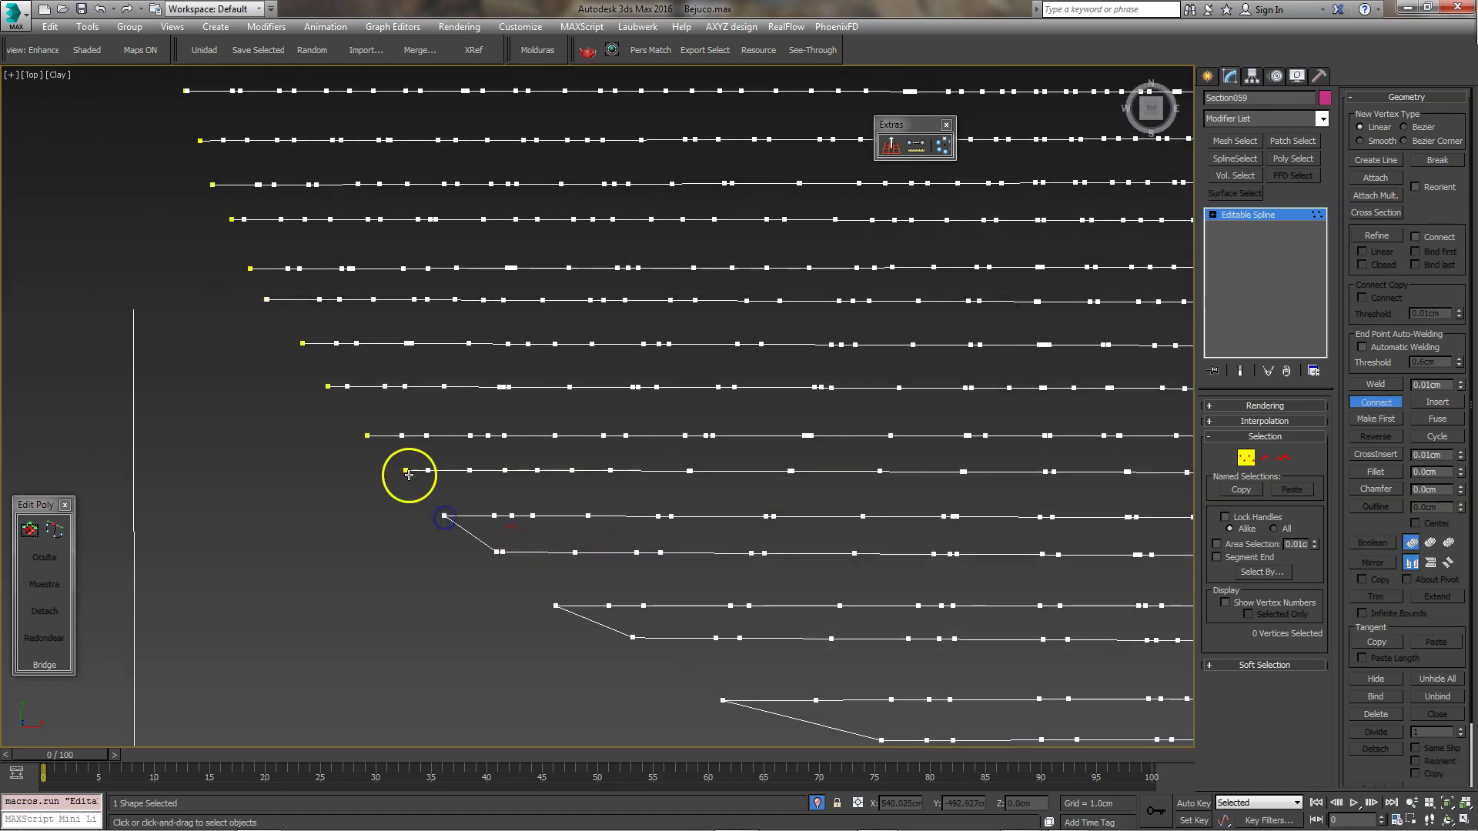
# Link the remaining pairs of line ends up through the top rows.
pyautogui.click(388, 448)
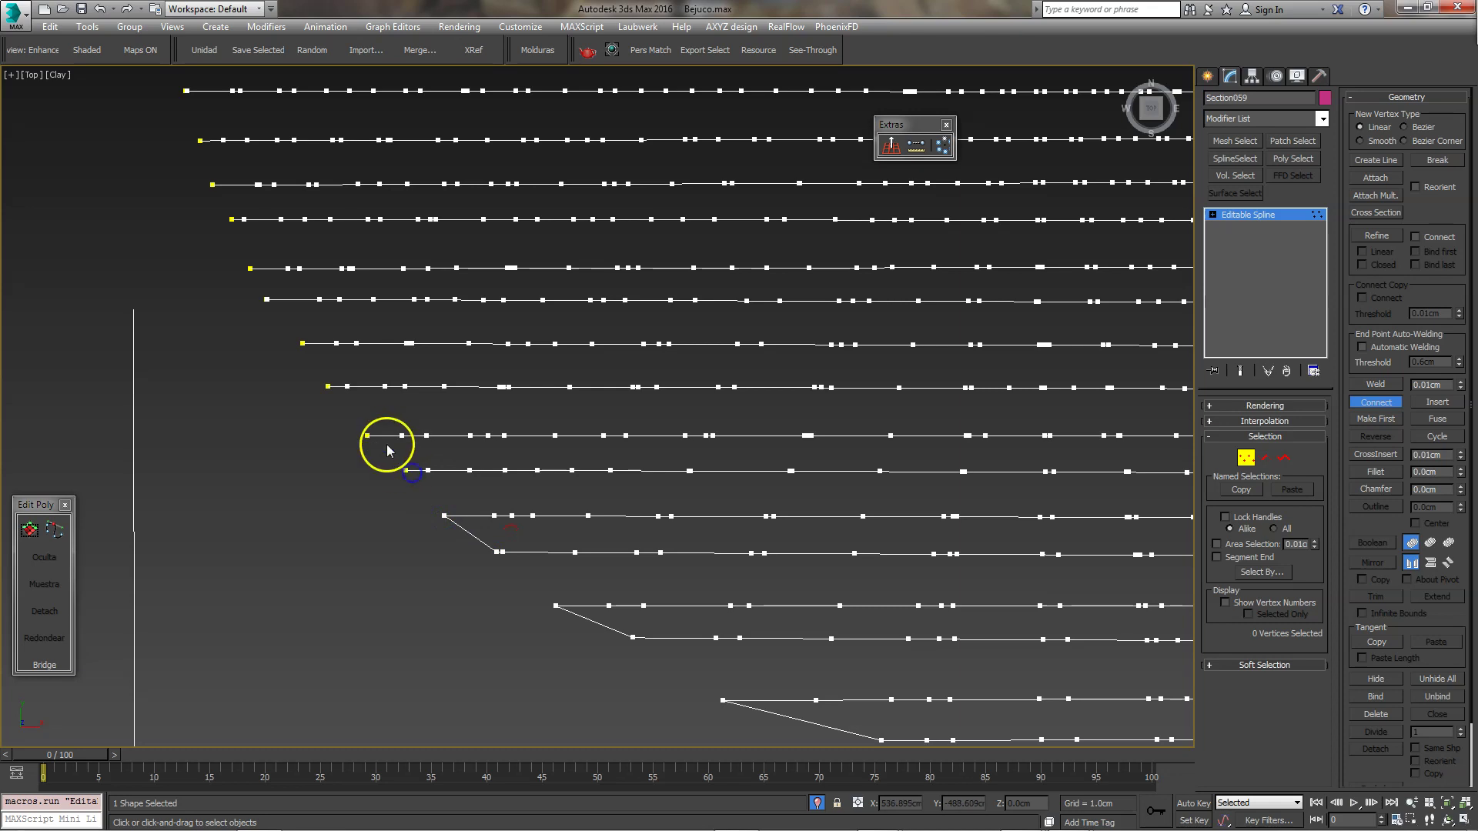
pyautogui.moveTo(373, 445); pyautogui.dragTo(368, 436)
pyautogui.moveTo(328, 387); pyautogui.dragTo(297, 354)
pyautogui.click(302, 344)
pyautogui.moveTo(260, 286); pyautogui.dragTo(426, 421, button='middle')
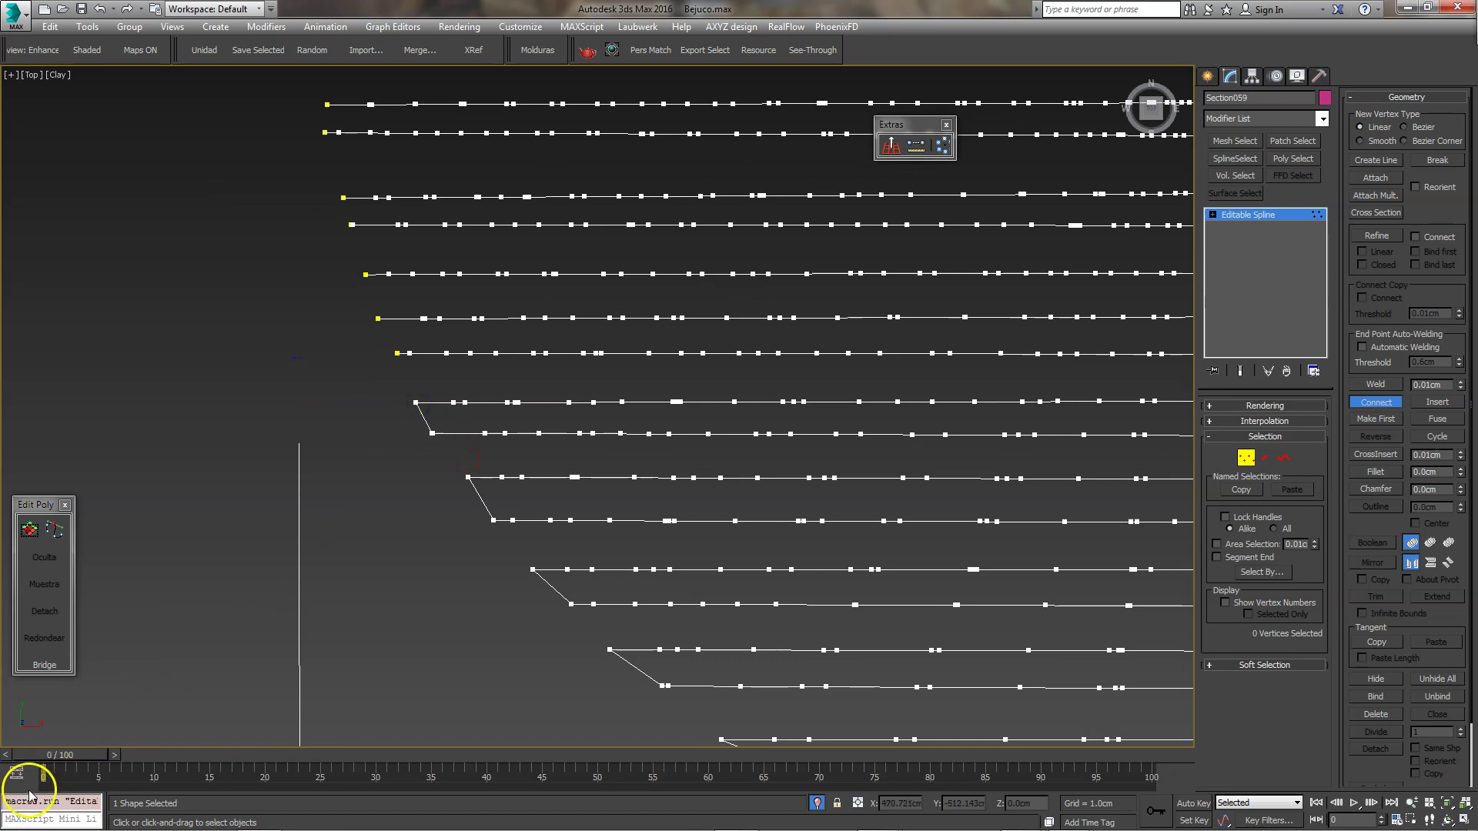
pyautogui.press('z')
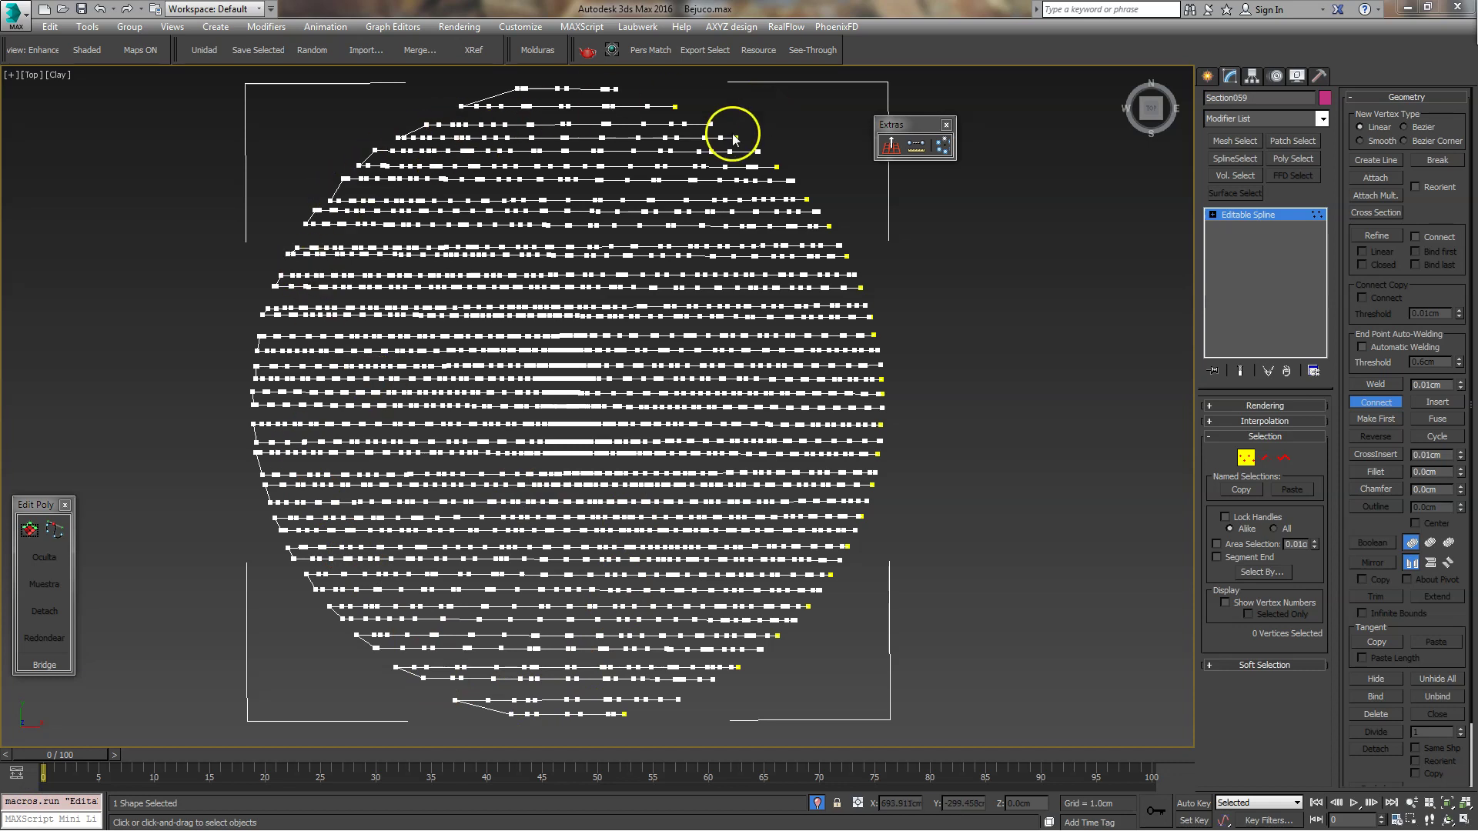
pyautogui.moveTo(687, 122); pyautogui.dragTo(651, 247, button='middle')
pyautogui.scroll(5, 651, 246)
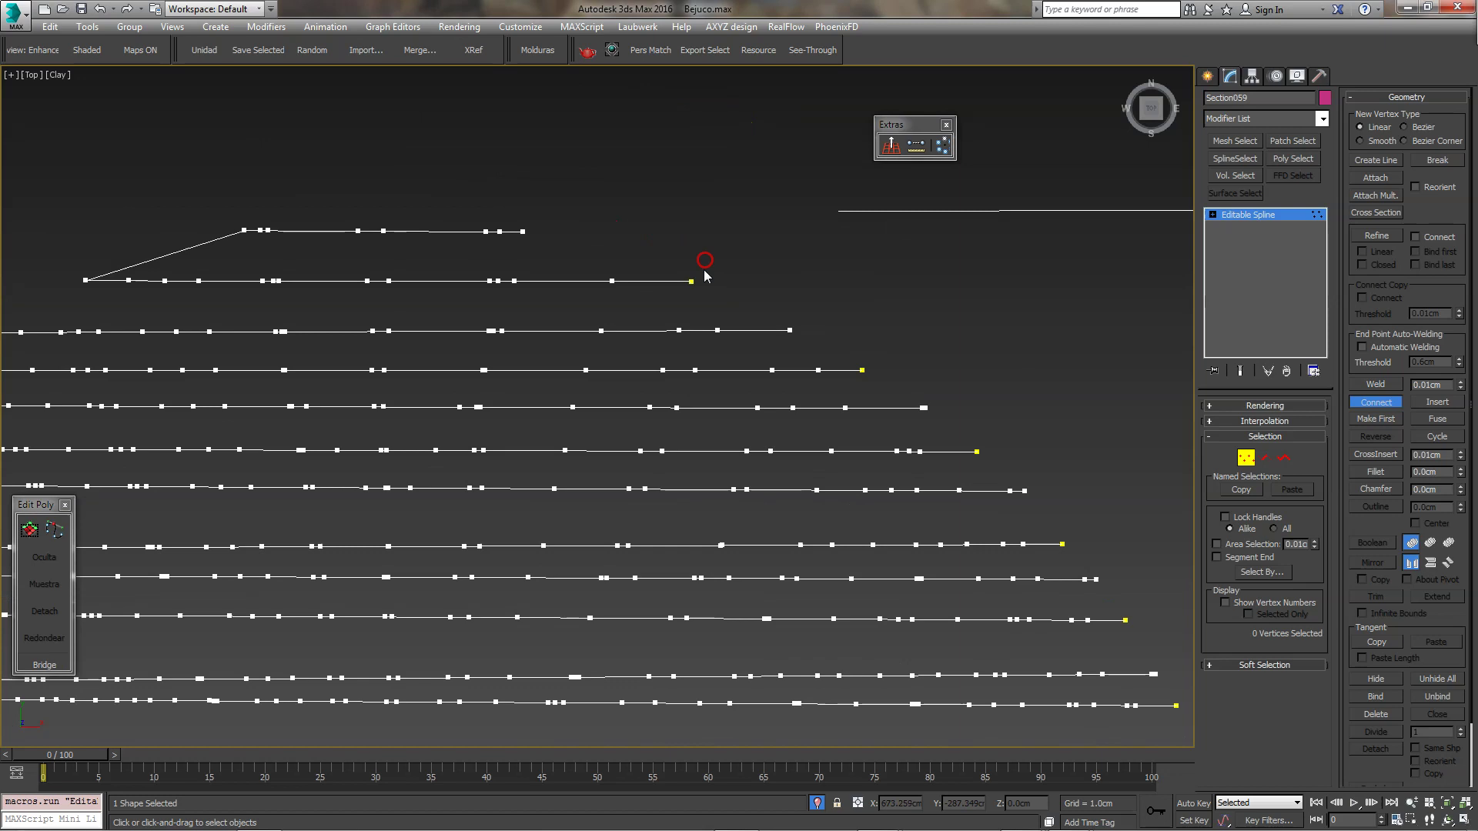
pyautogui.moveTo(698, 286); pyautogui.dragTo(700, 287)
pyautogui.press('z')
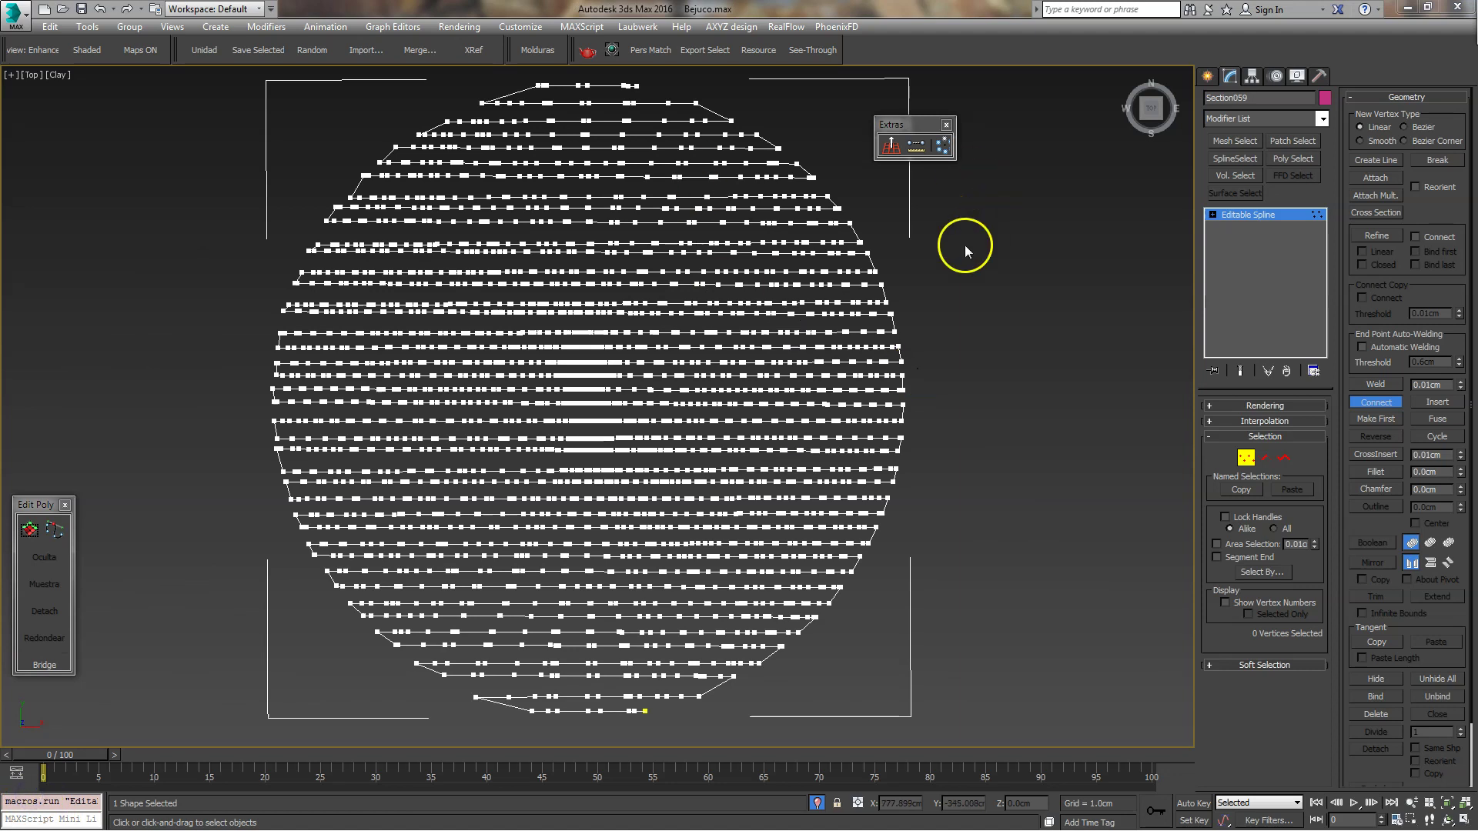
pyautogui.moveTo(924, 340)
pyautogui.mouseDown(button='middle')
pyautogui.moveTo(895, 317)
pyautogui.moveTo(1125, 490)
pyautogui.mouseUp(button='middle')
pyautogui.press('p')
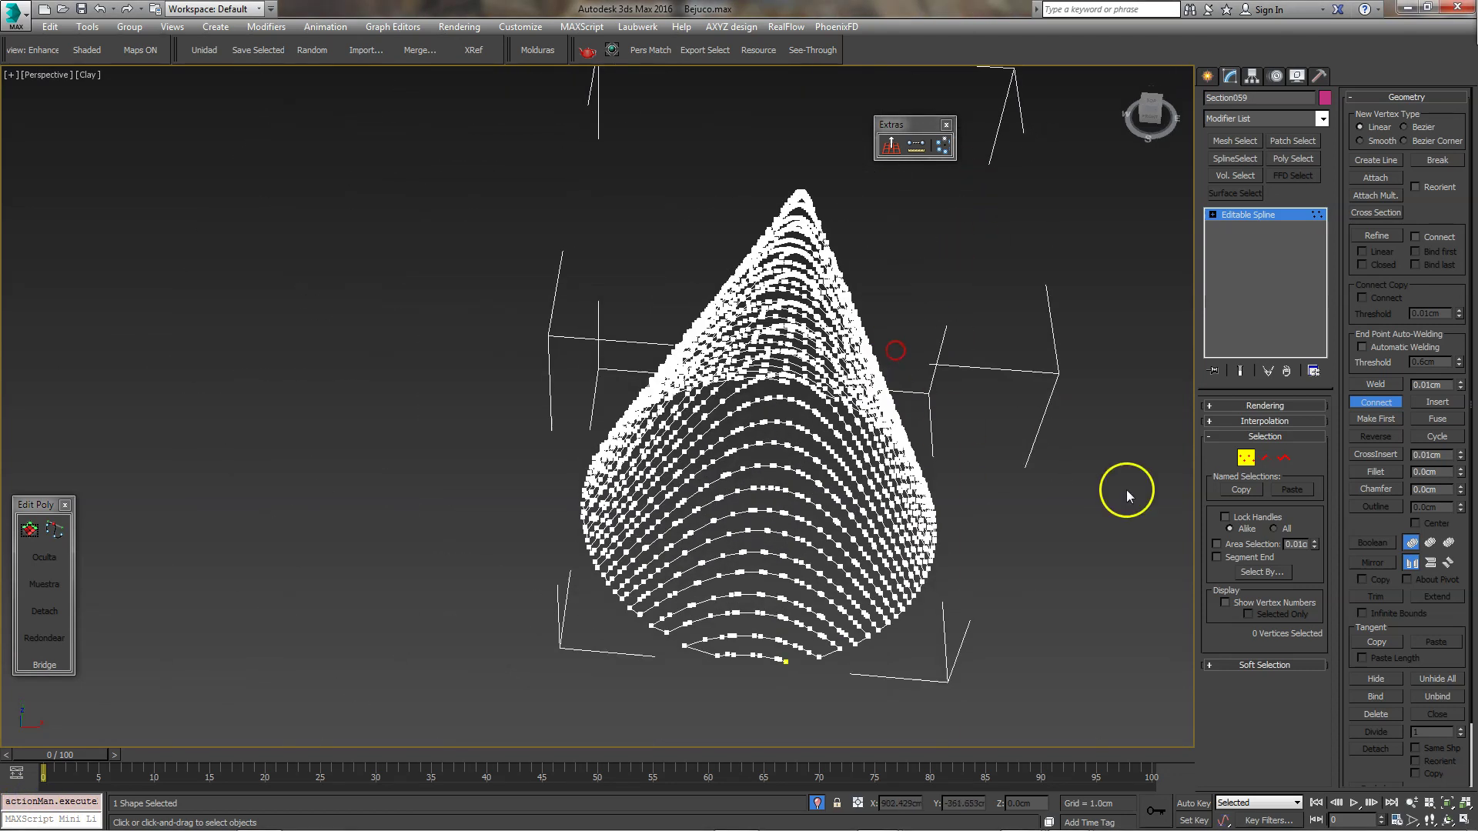
# Orbit to inspect the joined Section059, exit Vertex sub-object editing and deselect it.
pyautogui.click(1283, 457)
pyautogui.keyDown('alt'); pyautogui.moveTo(1061, 615); pyautogui.dragTo(850, 615, button='middle'); pyautogui.keyUp('alt')
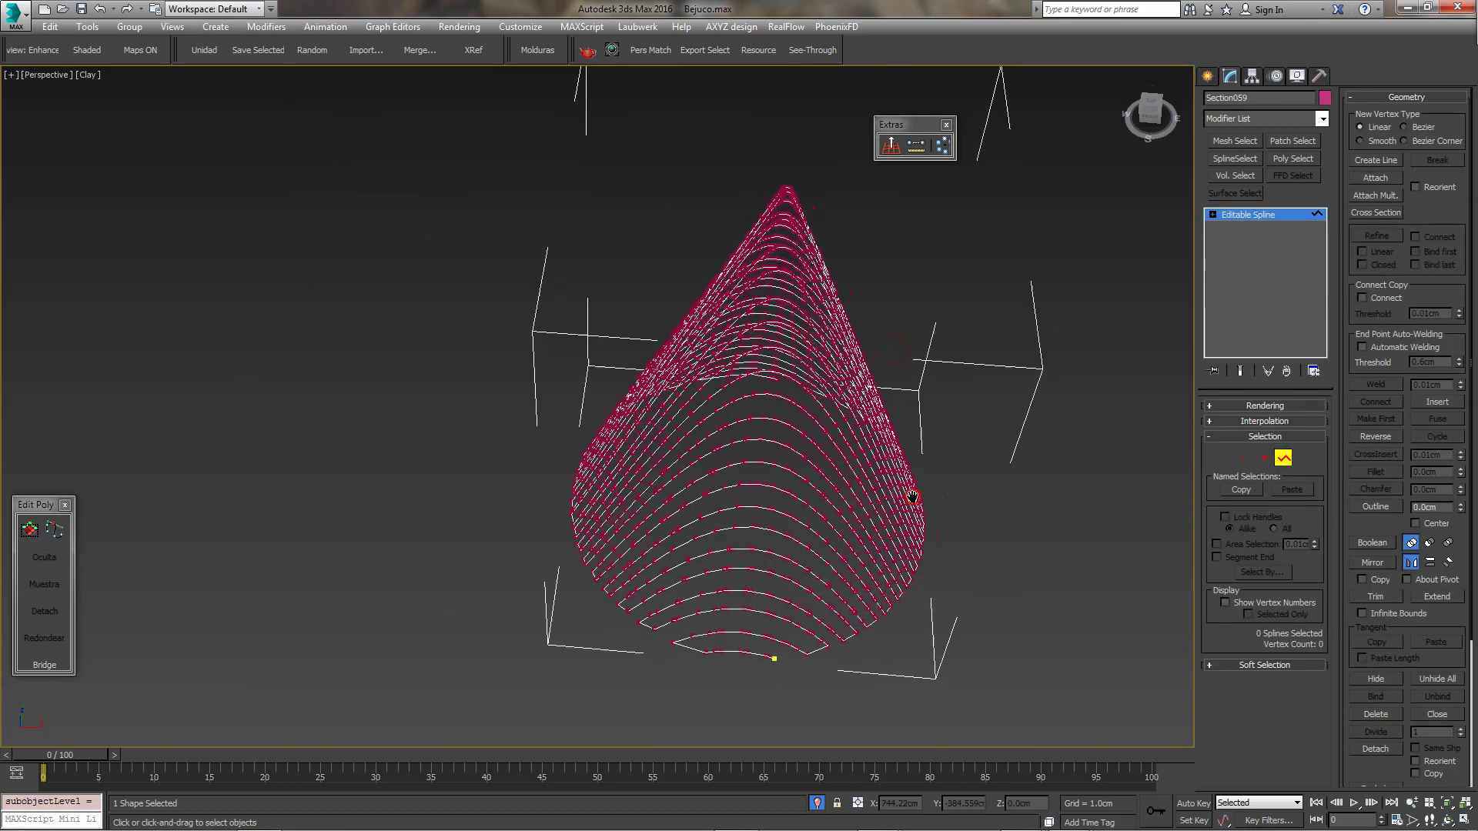
pyautogui.click(698, 652)
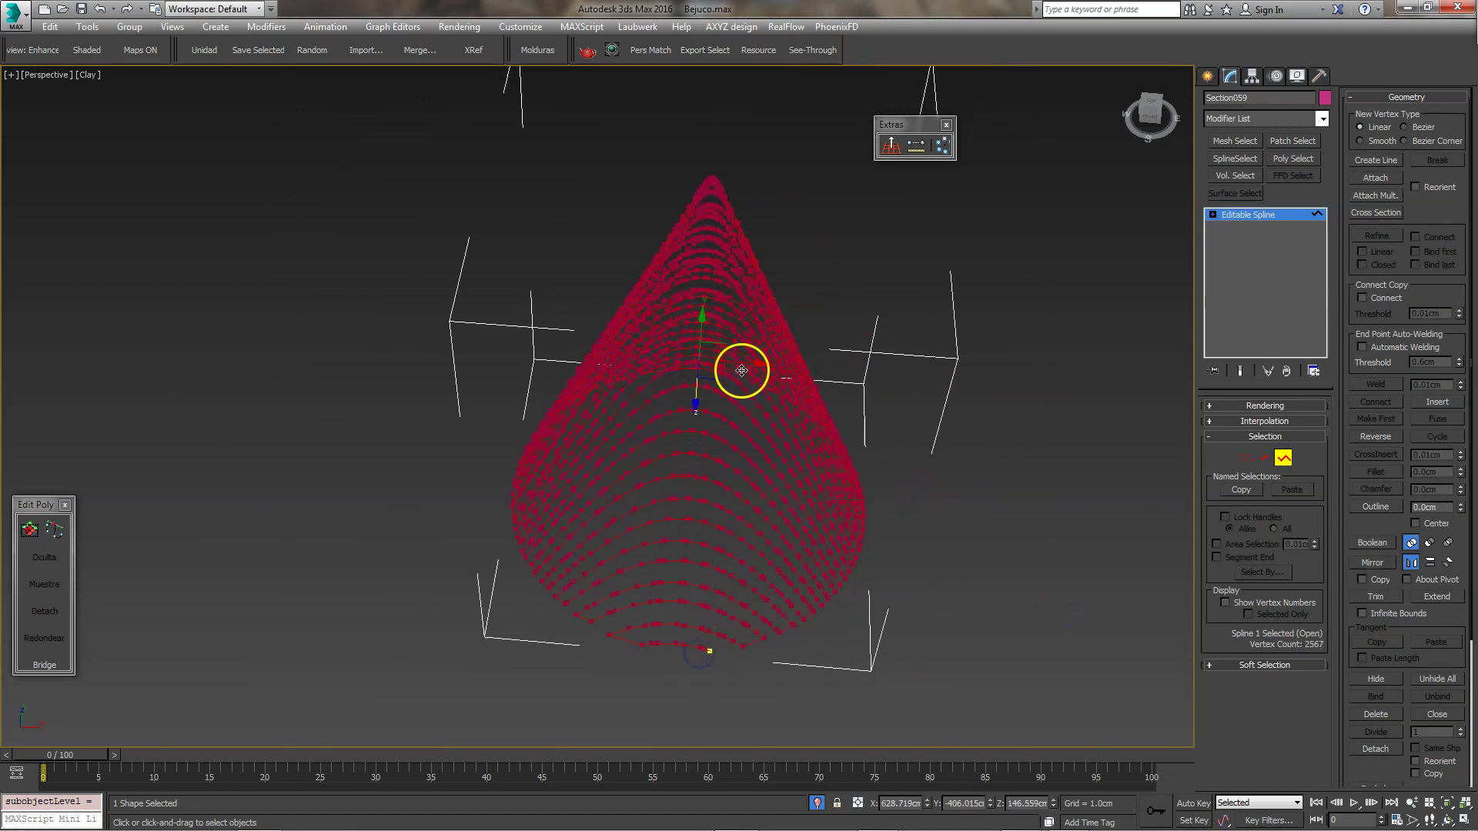
pyautogui.keyDown('alt'); pyautogui.moveTo(749, 356); pyautogui.dragTo(429, 362, button='middle'); pyautogui.keyUp('alt')
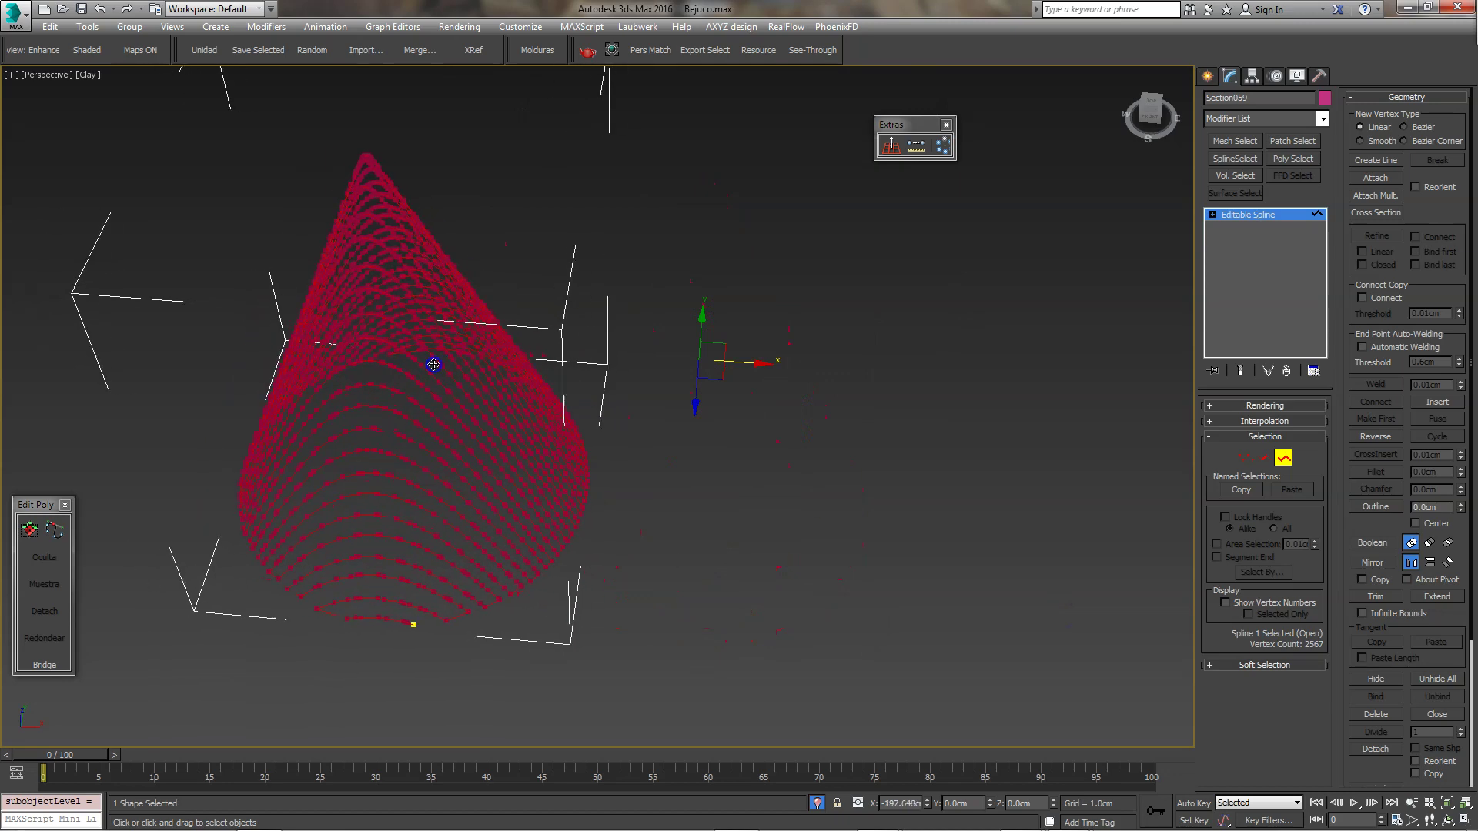
pyautogui.press('z')
pyautogui.moveTo(686, 377)
pyautogui.keyDown('alt'); pyautogui.mouseDown(button='middle')
pyautogui.moveTo(777, 401)
pyautogui.moveTo(660, 350)
pyautogui.moveTo(654, 379)
pyautogui.moveTo(755, 393)
pyautogui.moveTo(765, 419)
pyautogui.moveTo(812, 430)
pyautogui.mouseUp(button='middle'); pyautogui.keyUp('alt')
pyautogui.click(1245, 458)
pyautogui.click(1014, 505)
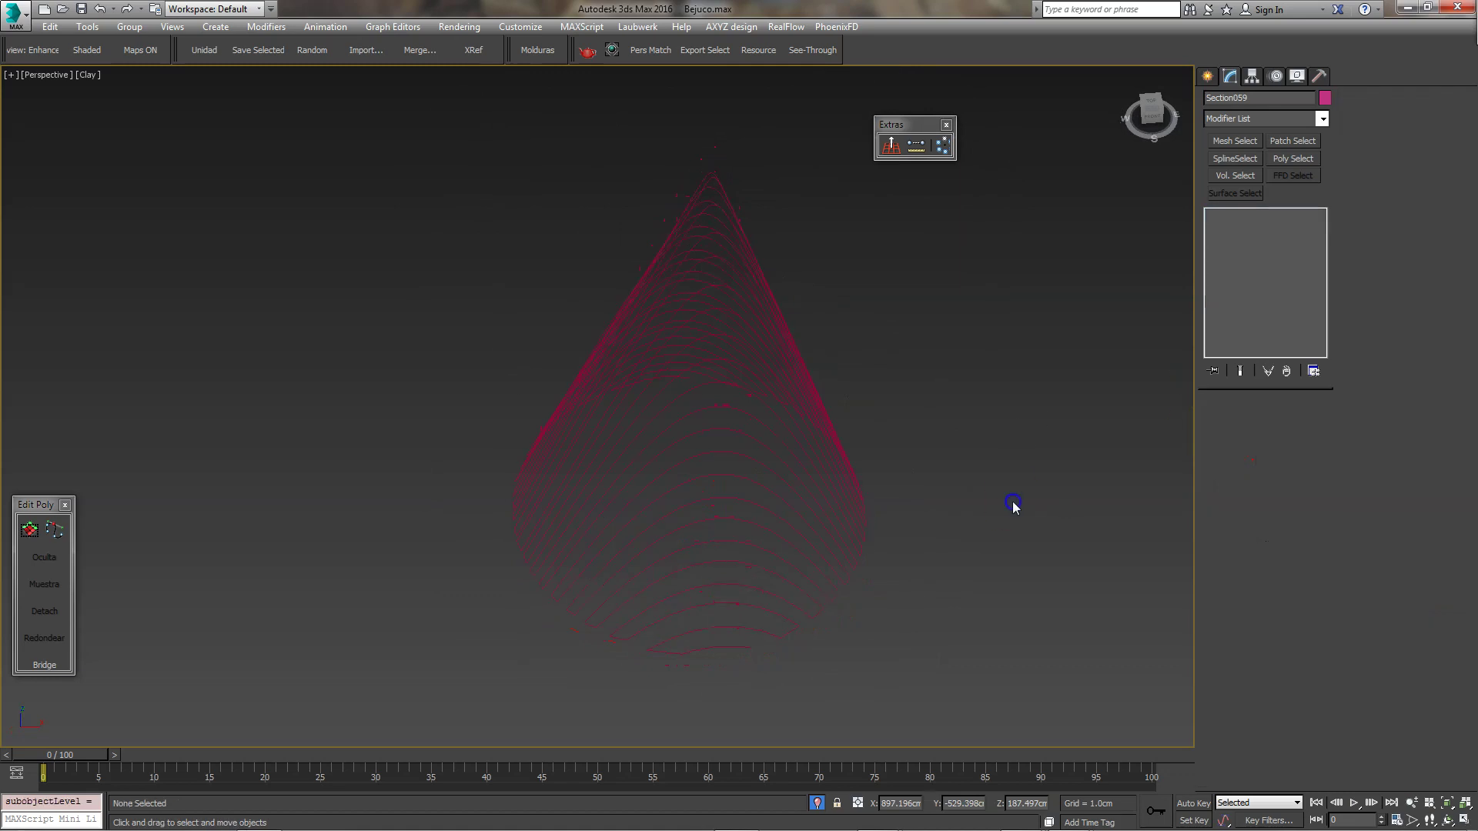
# Check the section lines in top view and turn off Isolate Selection.
pyautogui.press('t')
pyautogui.moveTo(878, 480); pyautogui.dragTo(802, 480, button='middle')
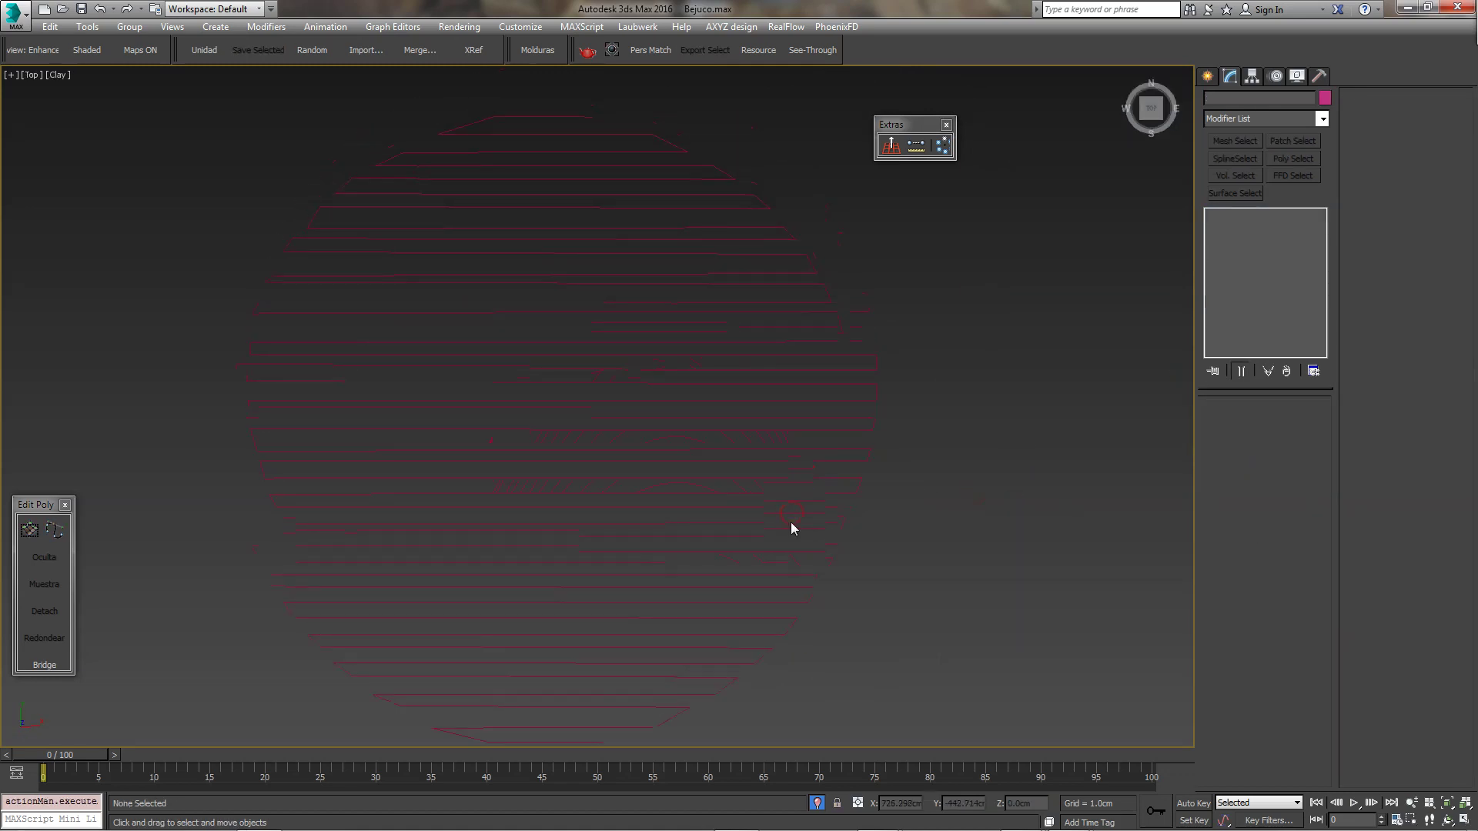
pyautogui.click(654, 436)
pyautogui.click(351, 309)
pyautogui.scroll(-3, 234, 339)
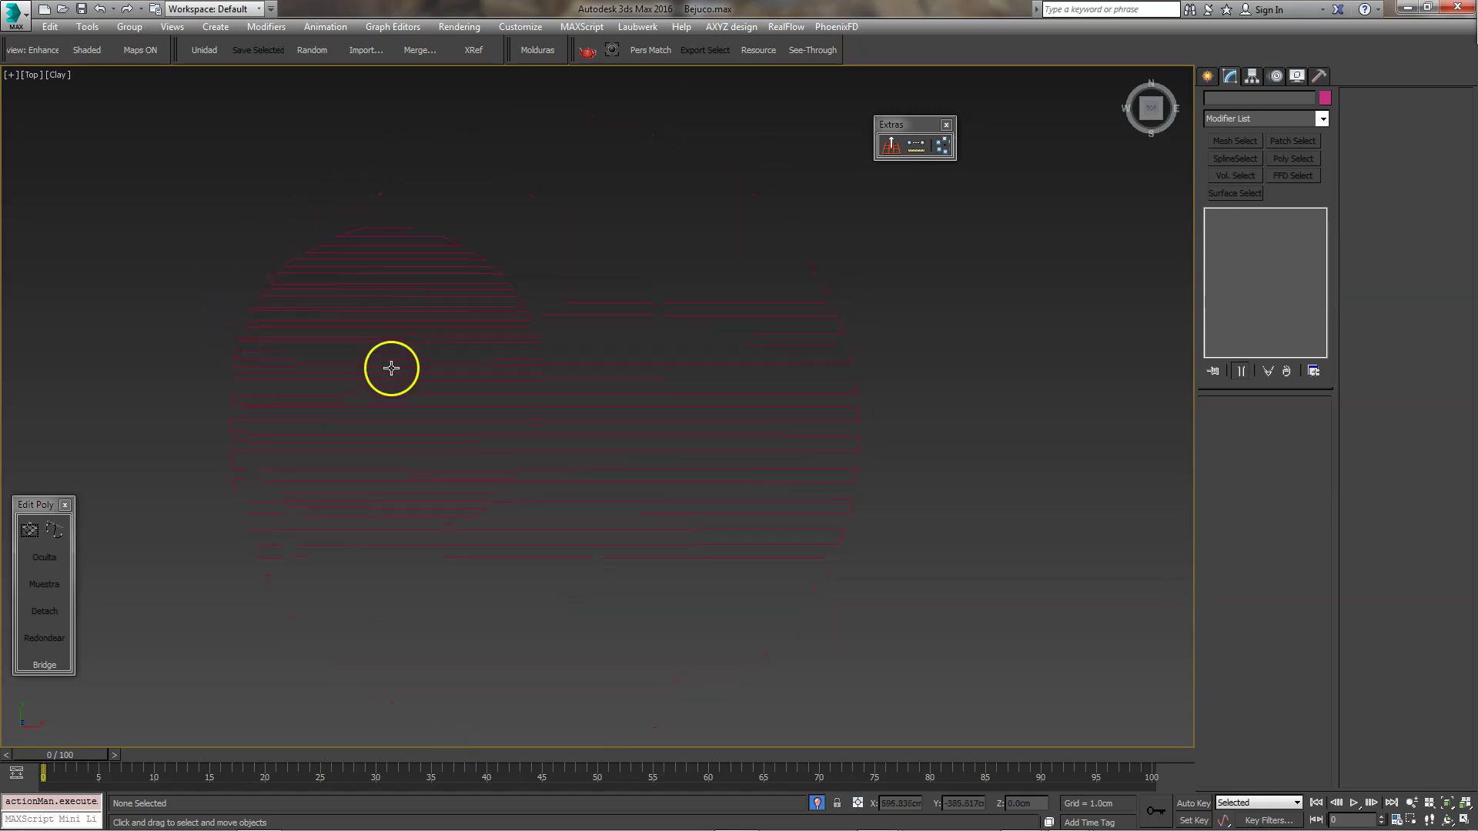
pyautogui.click(815, 802)
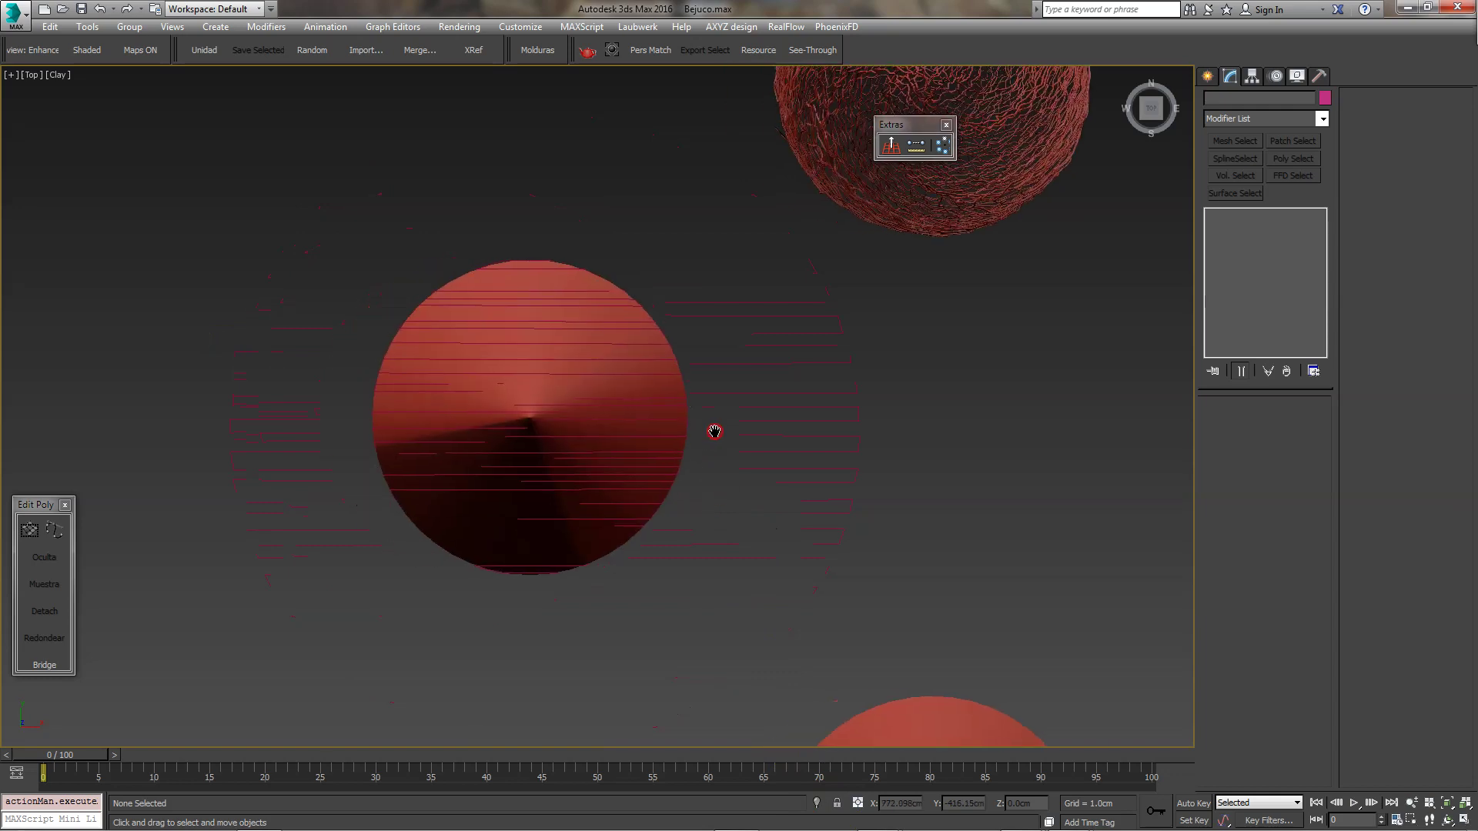
# Region-select the red cone and Section059, then Hide Unselected.
pyautogui.moveTo(292, 241); pyautogui.dragTo(768, 599)
pyautogui.rightClick(808, 429)
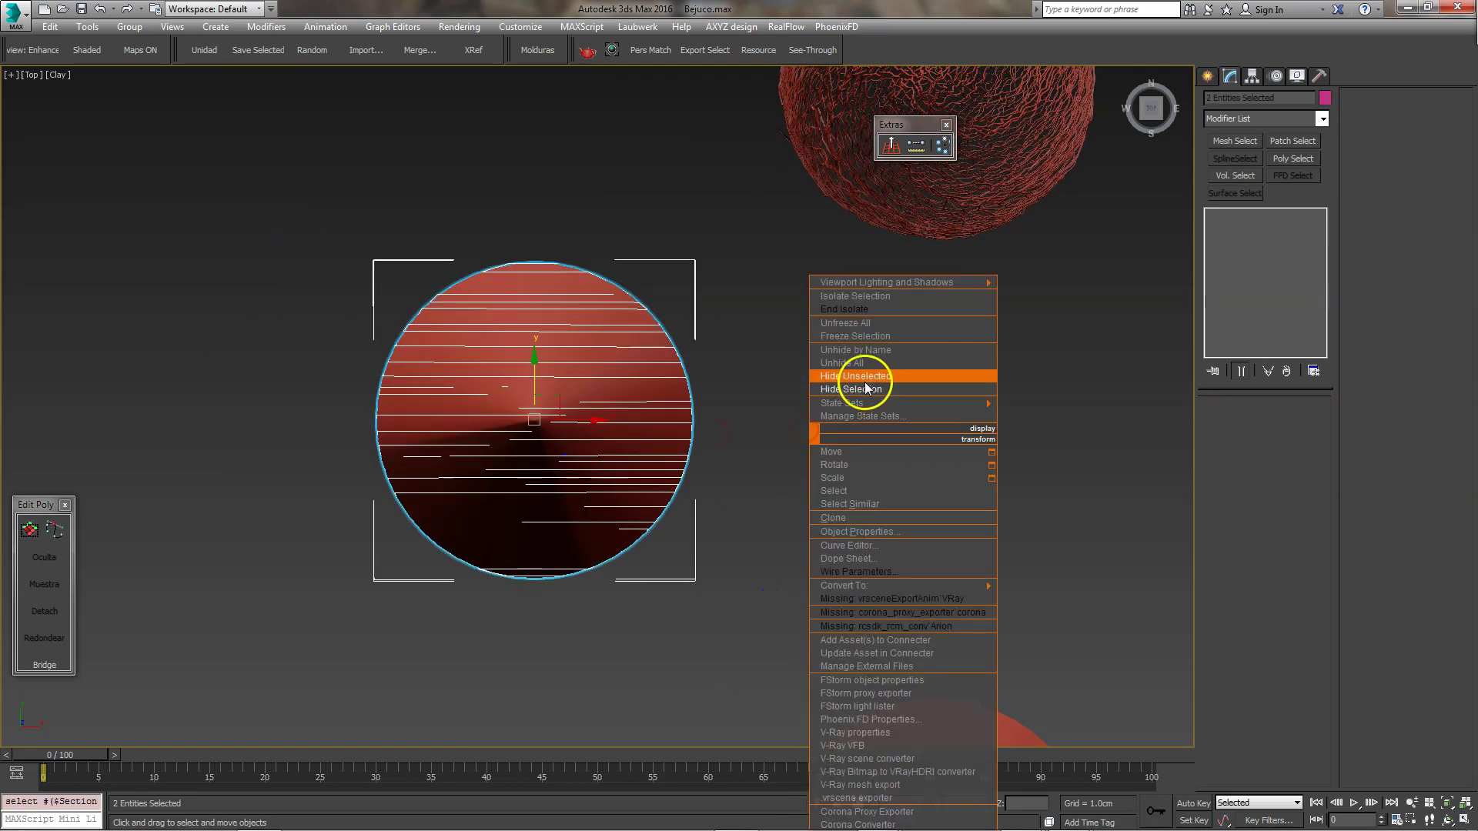
pyautogui.click(860, 380)
pyautogui.click(819, 481)
pyautogui.press('p')
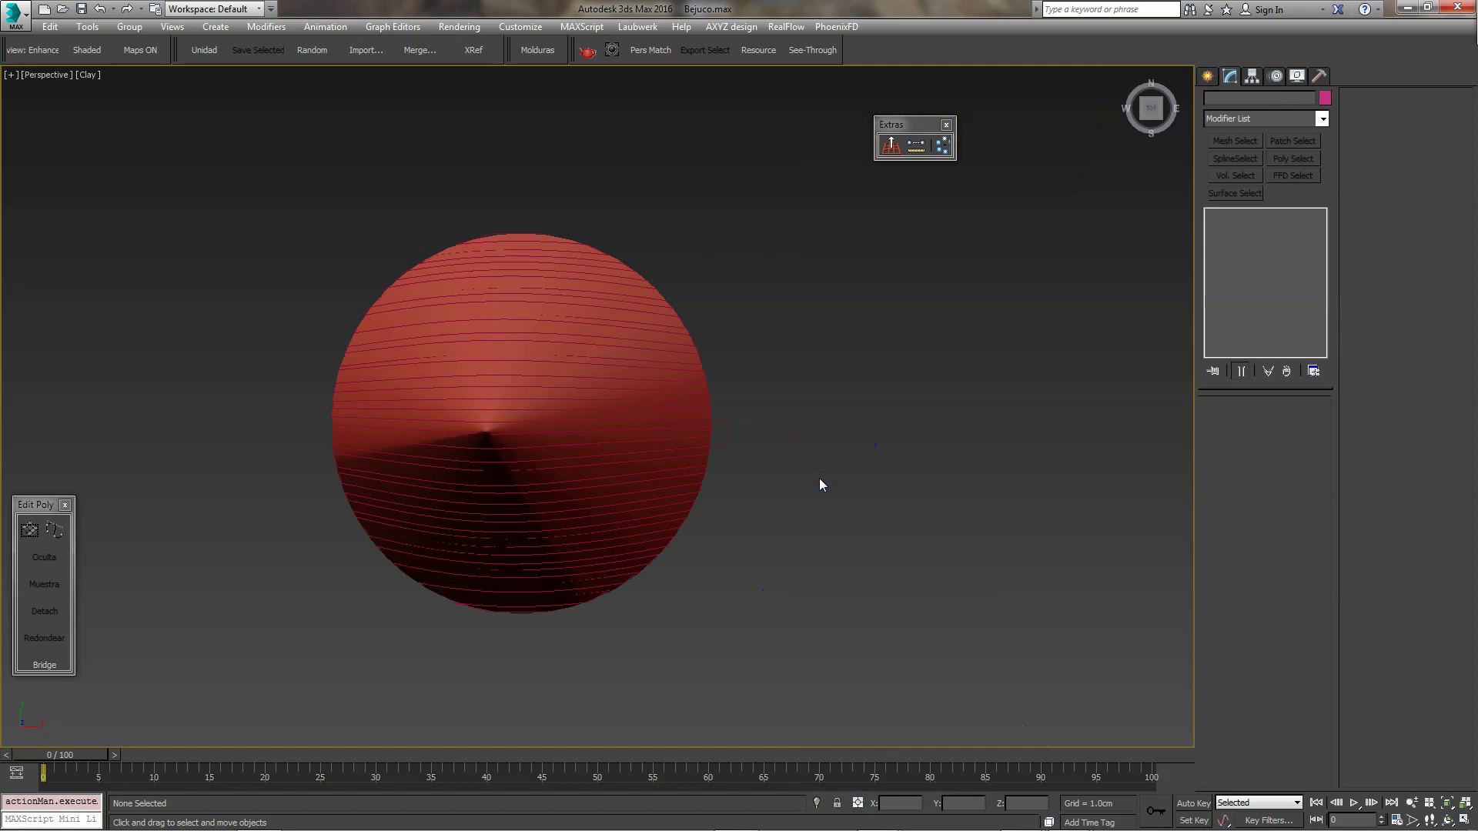
pyautogui.keyDown('alt'); pyautogui.moveTo(848, 488); pyautogui.dragTo(771, 416, button='middle'); pyautogui.keyUp('alt')
pyautogui.click(663, 423)
# Move Section059 left along X beside Cone001, then check the layout in top view.
pyautogui.scroll(-3, 670, 522)
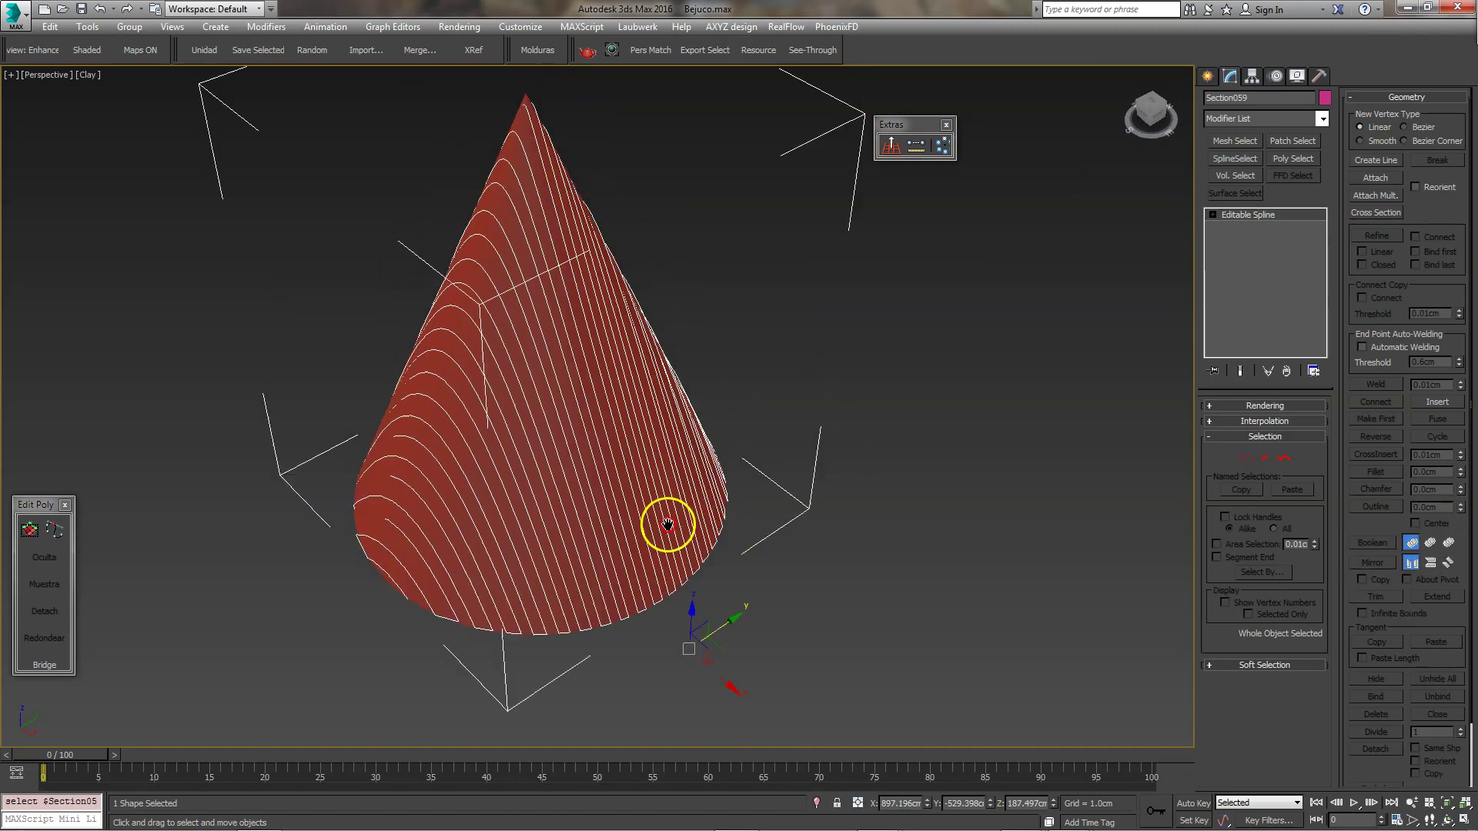
pyautogui.scroll(-3, 709, 519)
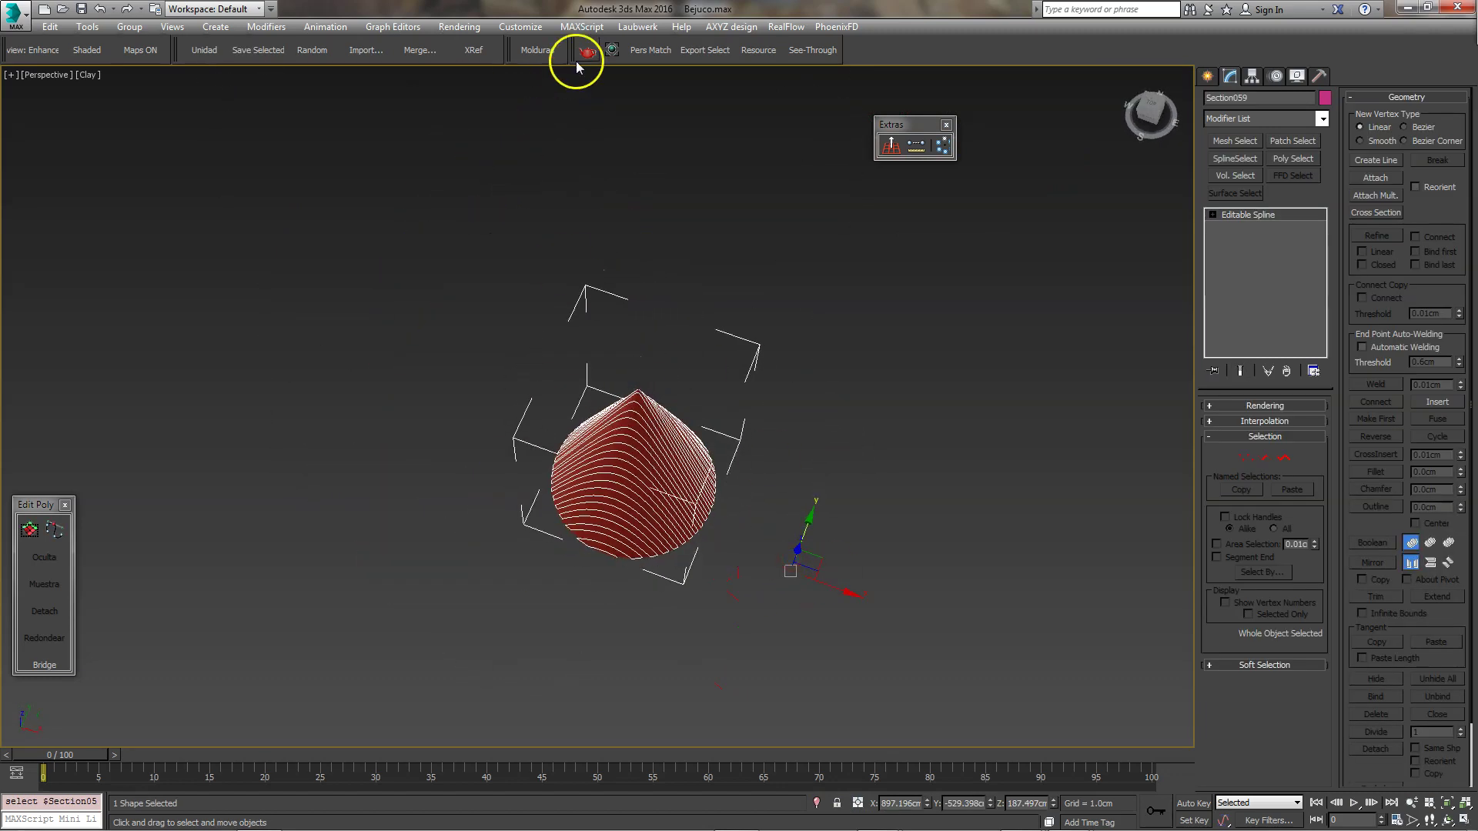
pyautogui.keyDown('alt'); pyautogui.moveTo(743, 342); pyautogui.dragTo(724, 409, button='middle'); pyautogui.keyUp('alt')
pyautogui.moveTo(686, 445); pyautogui.dragTo(426, 435)
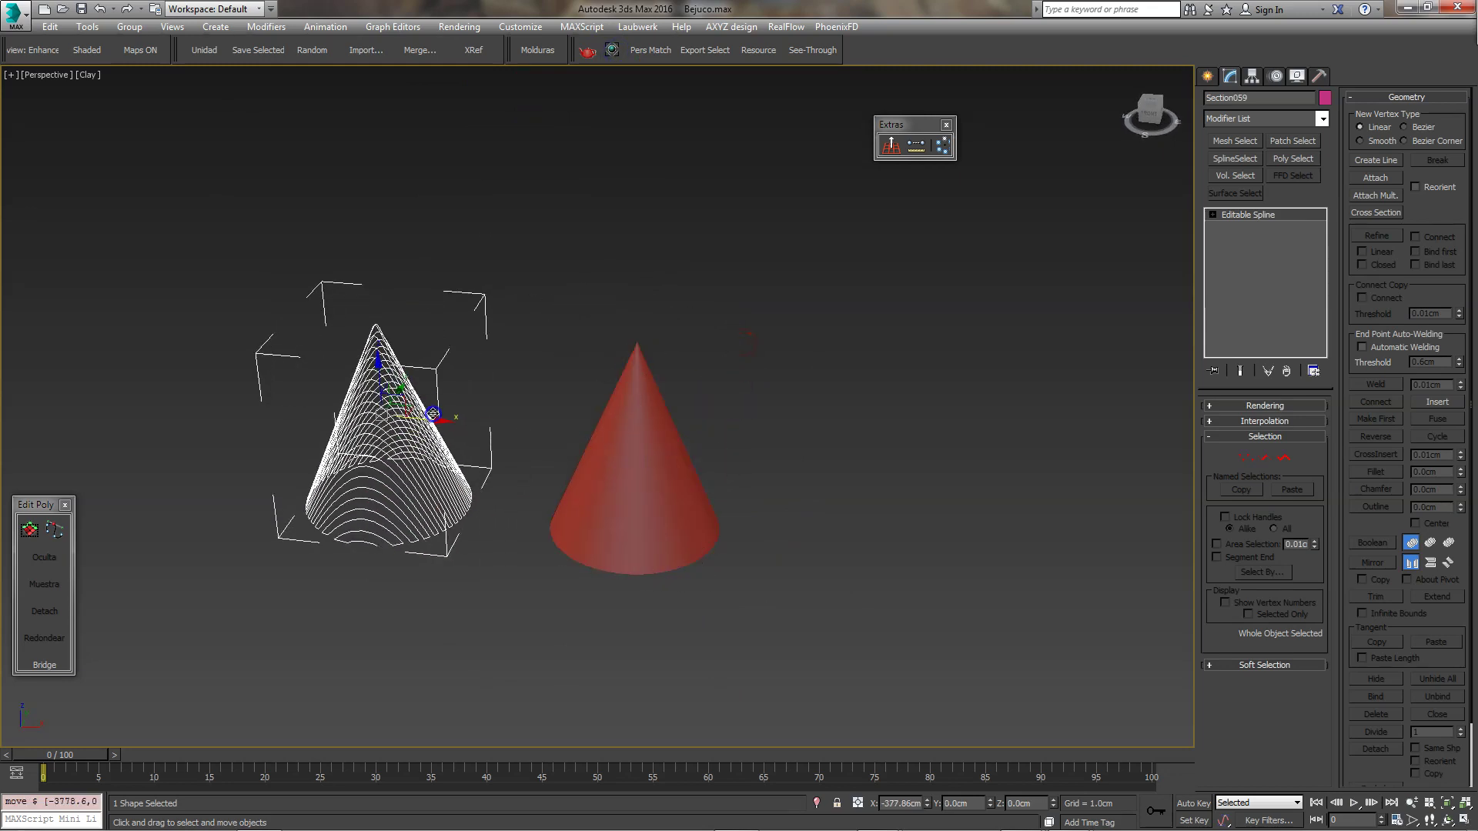
pyautogui.click(809, 377)
pyautogui.click(628, 470)
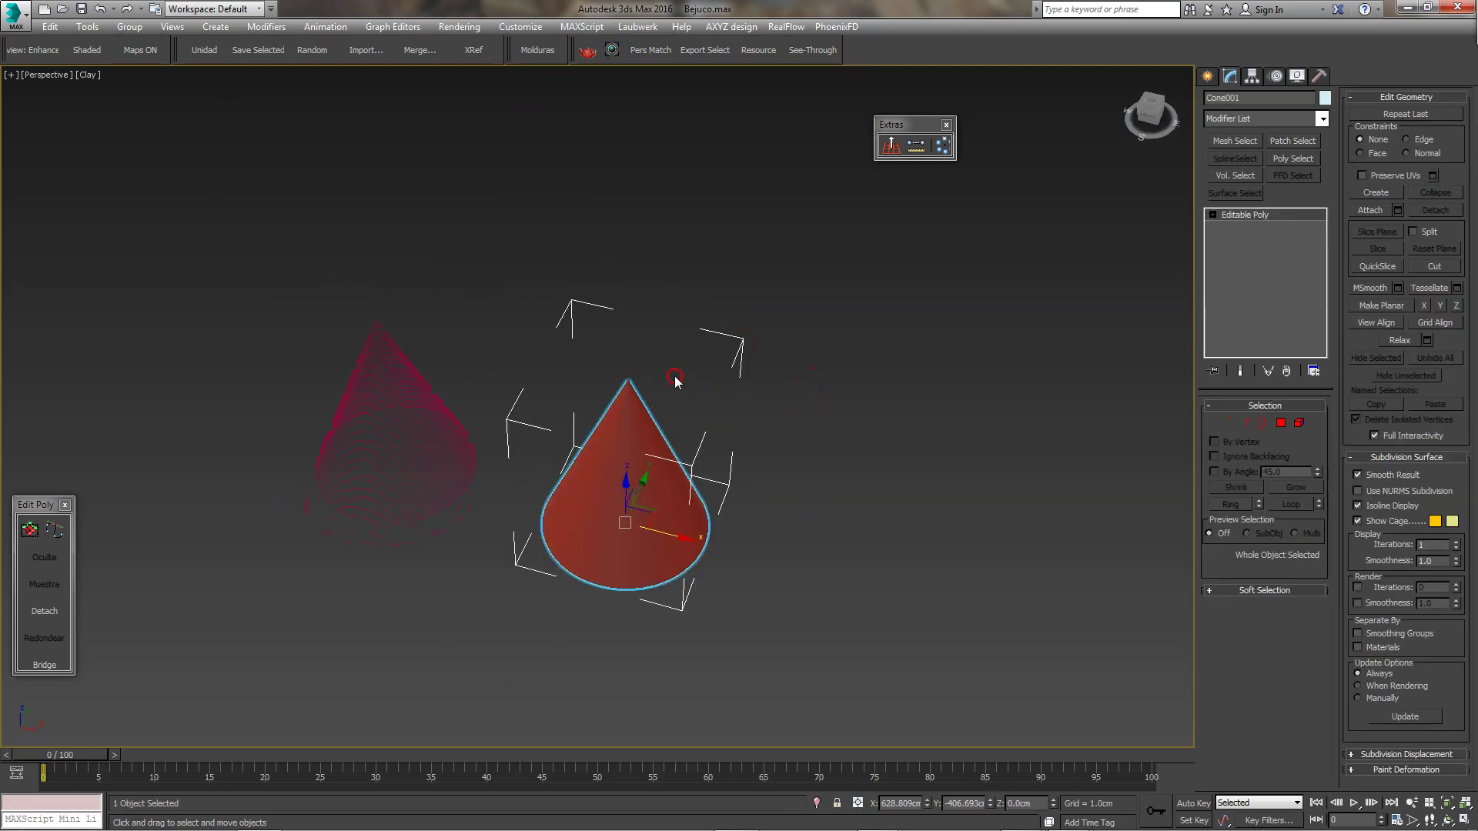
pyautogui.press('t')
pyautogui.moveTo(693, 390)
pyautogui.mouseDown(button='middle')
pyautogui.moveTo(739, 389)
pyautogui.moveTo(704, 357)
pyautogui.mouseUp(button='middle')
pyautogui.moveTo(728, 462); pyautogui.dragTo(826, 459, button='middle')
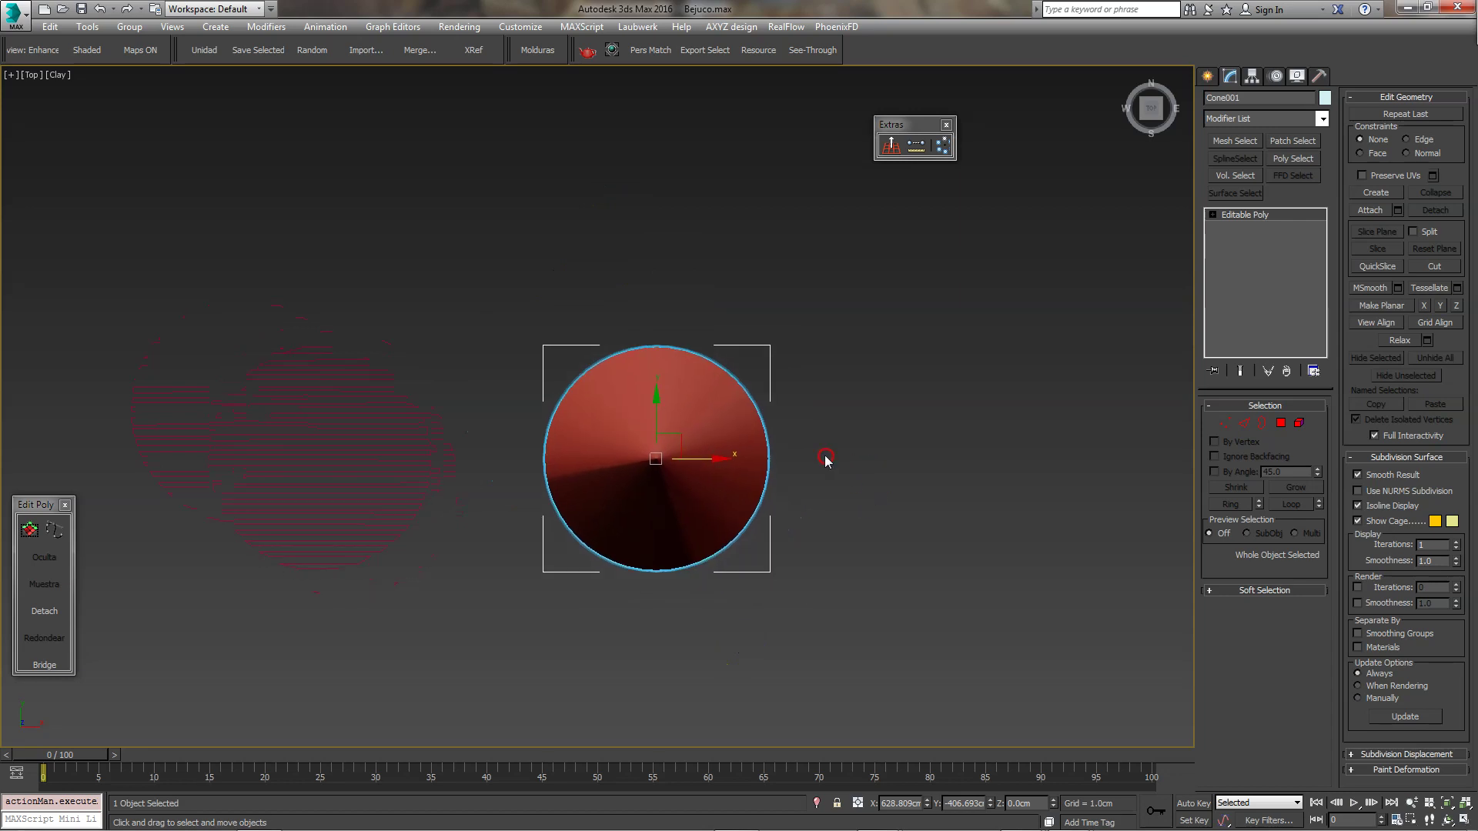
pyautogui.moveTo(594, 456); pyautogui.dragTo(671, 434, button='middle')
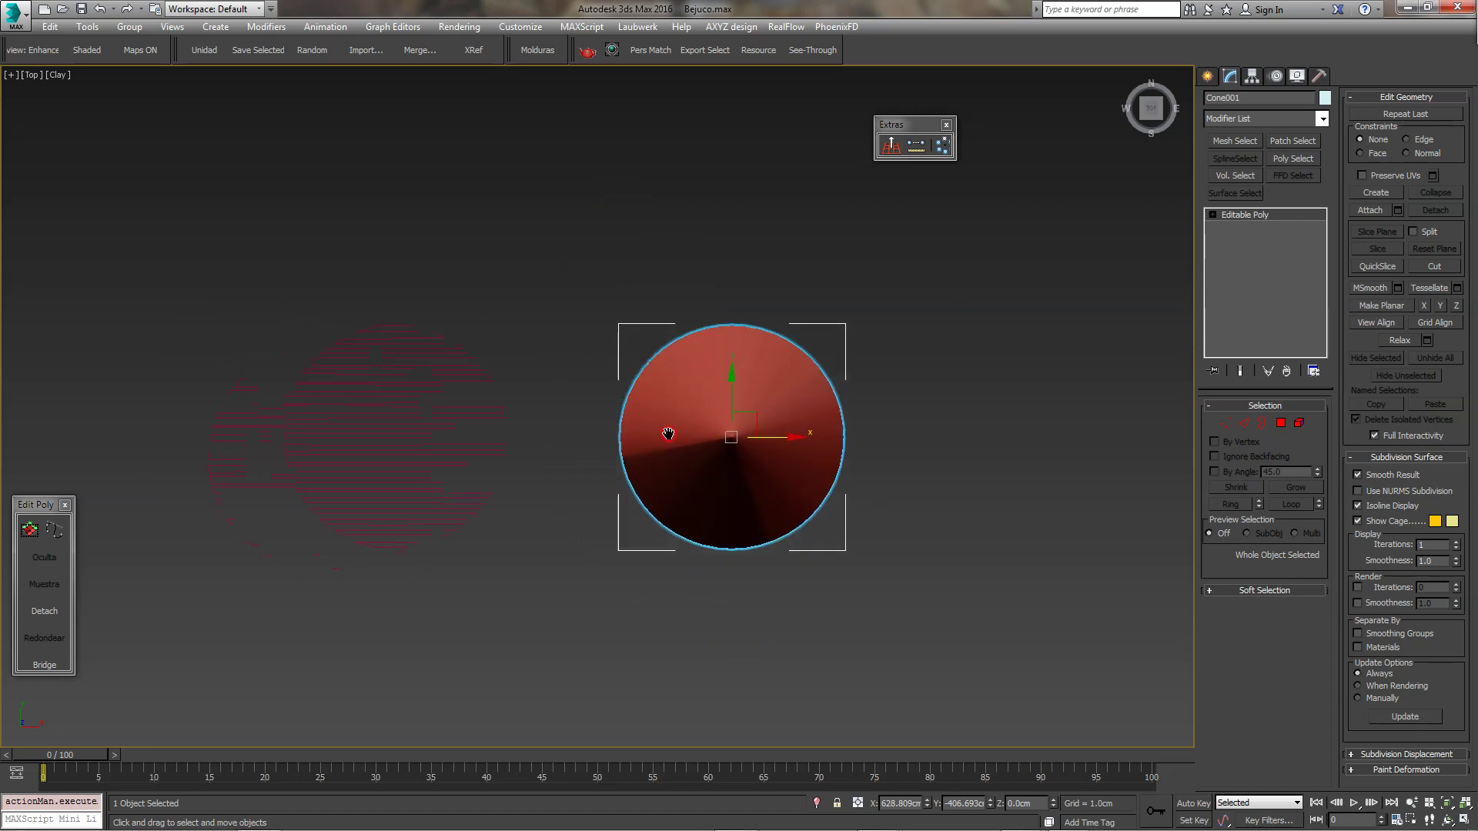
pyautogui.click(436, 361)
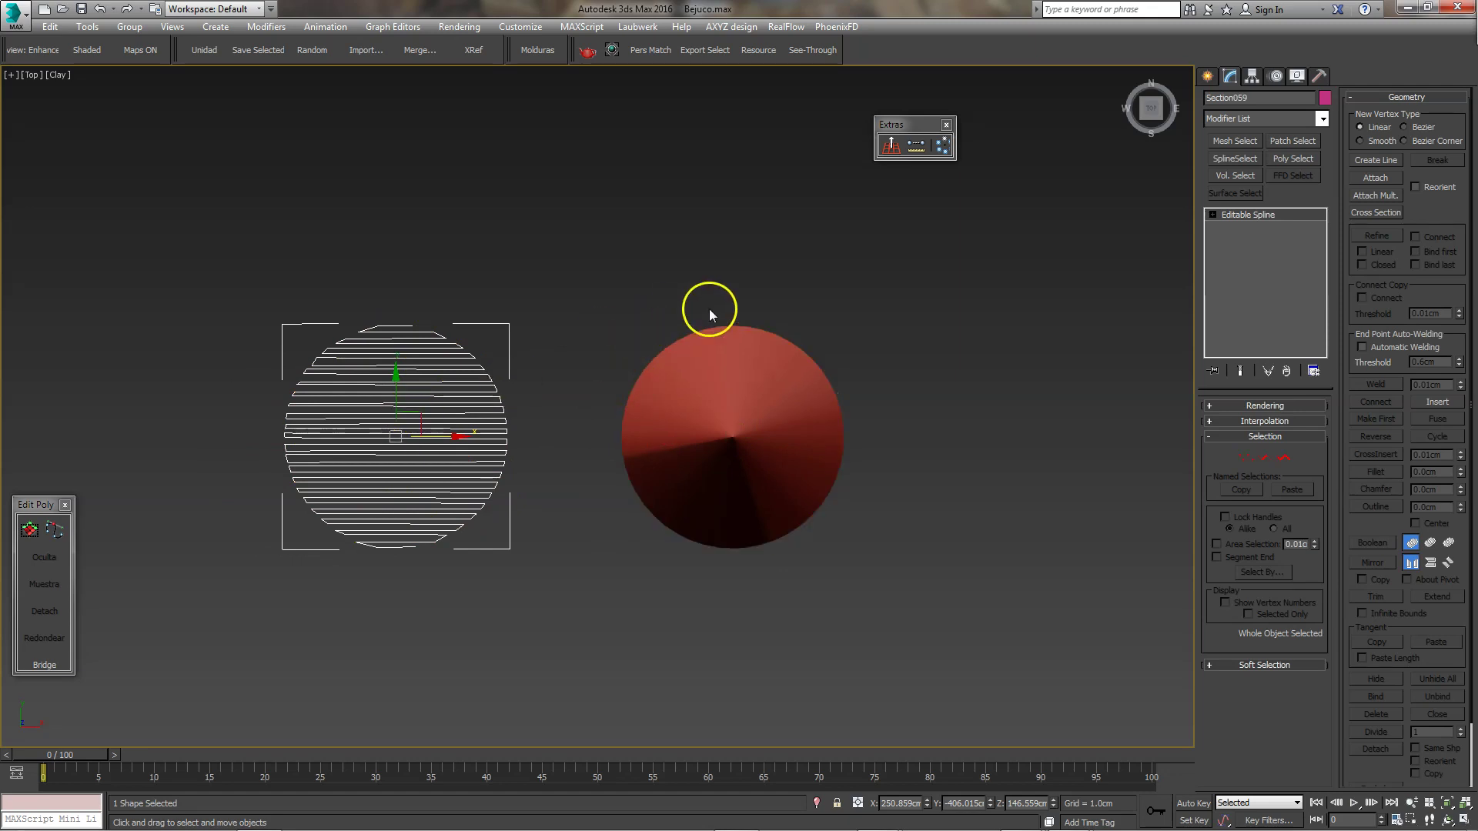
# Draw a new section plane beside the red cone in the Top view.
pyautogui.click(790, 354)
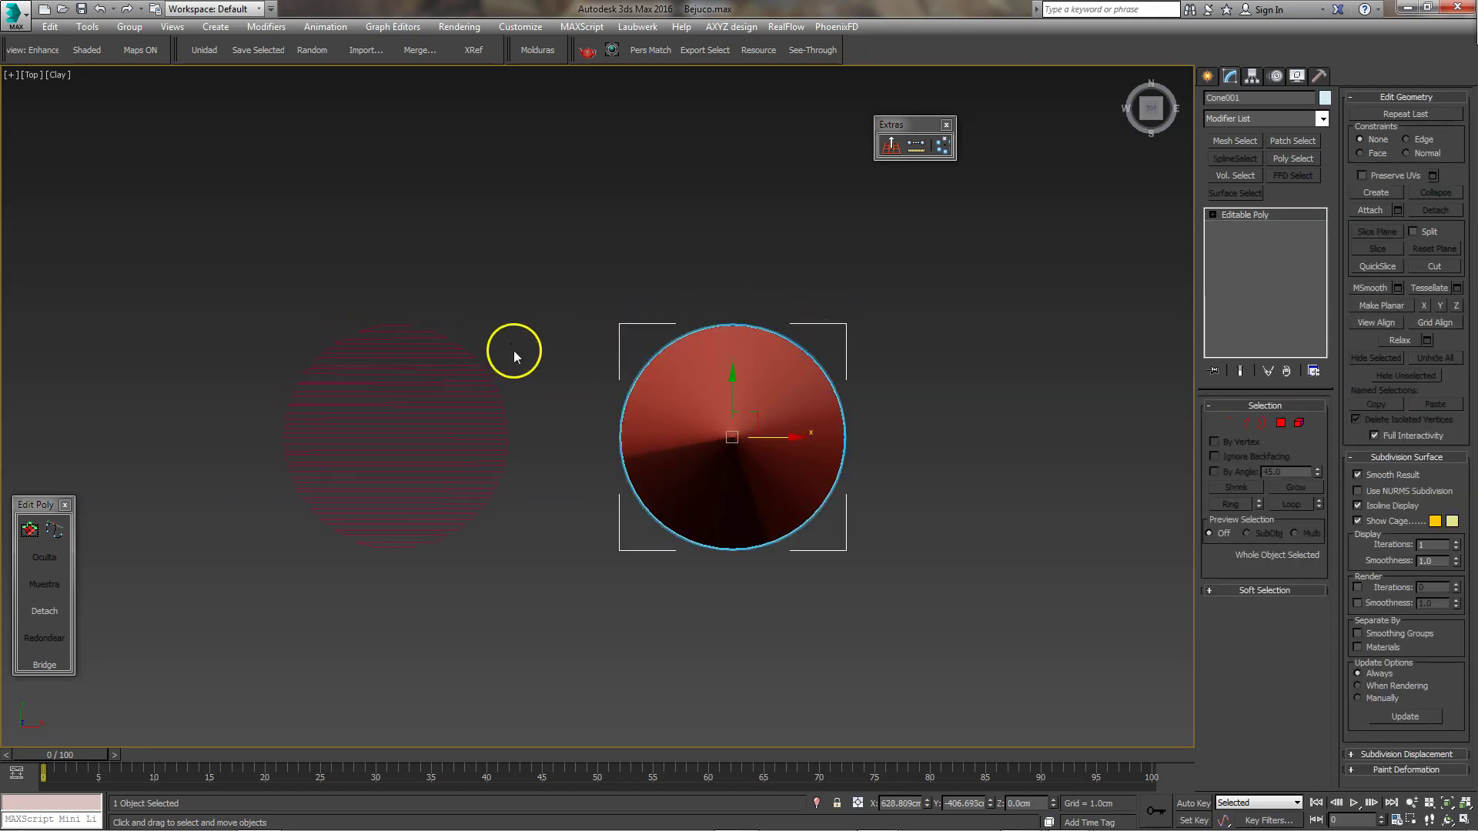
pyautogui.click(782, 290)
pyautogui.hotkey('shift', 'z')
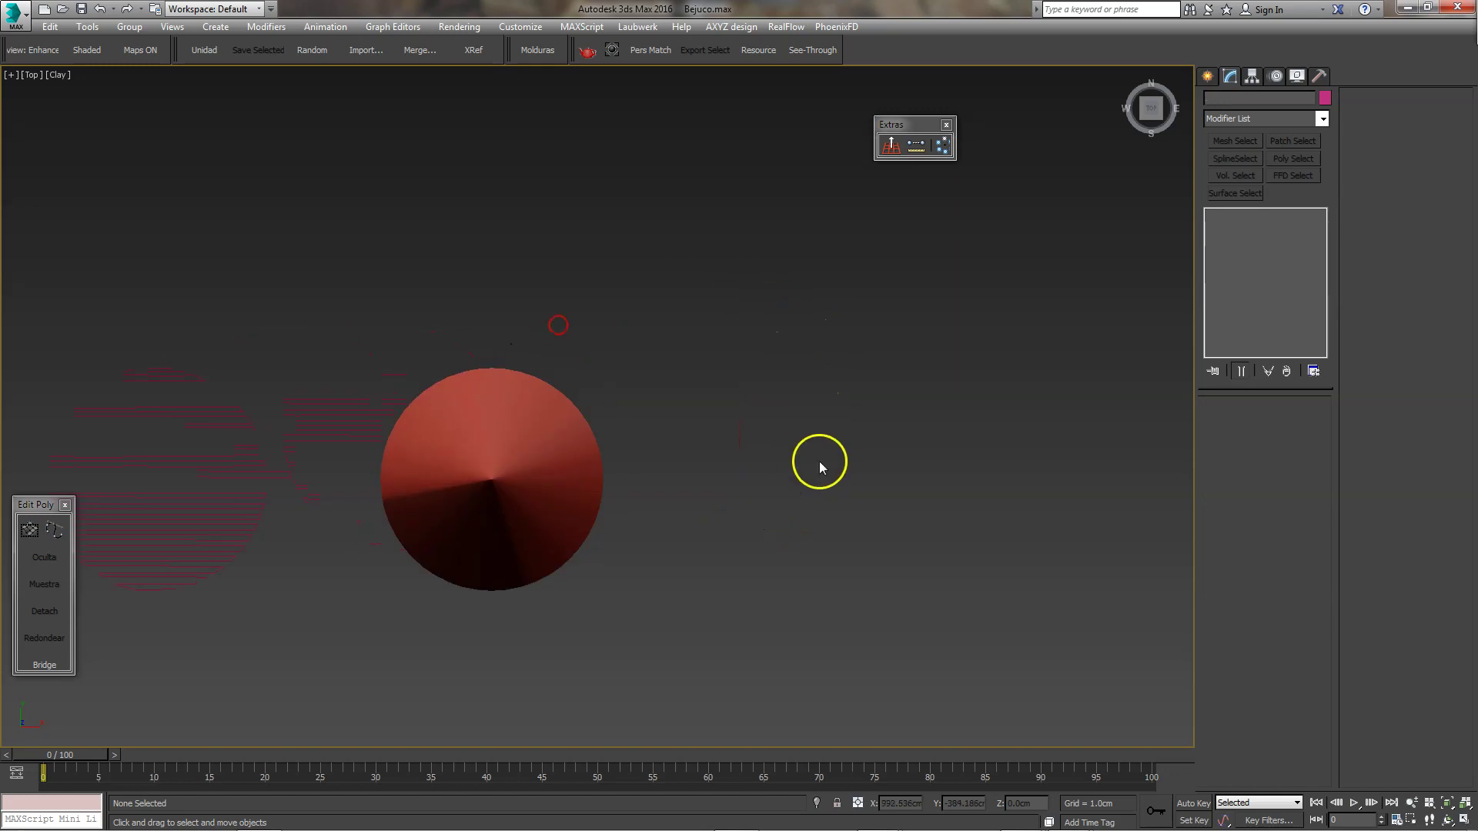
pyautogui.hotkey('shift', 'z')
pyautogui.rightClick(748, 383)
pyautogui.click(713, 482)
pyautogui.moveTo(774, 420); pyautogui.dragTo(850, 522)
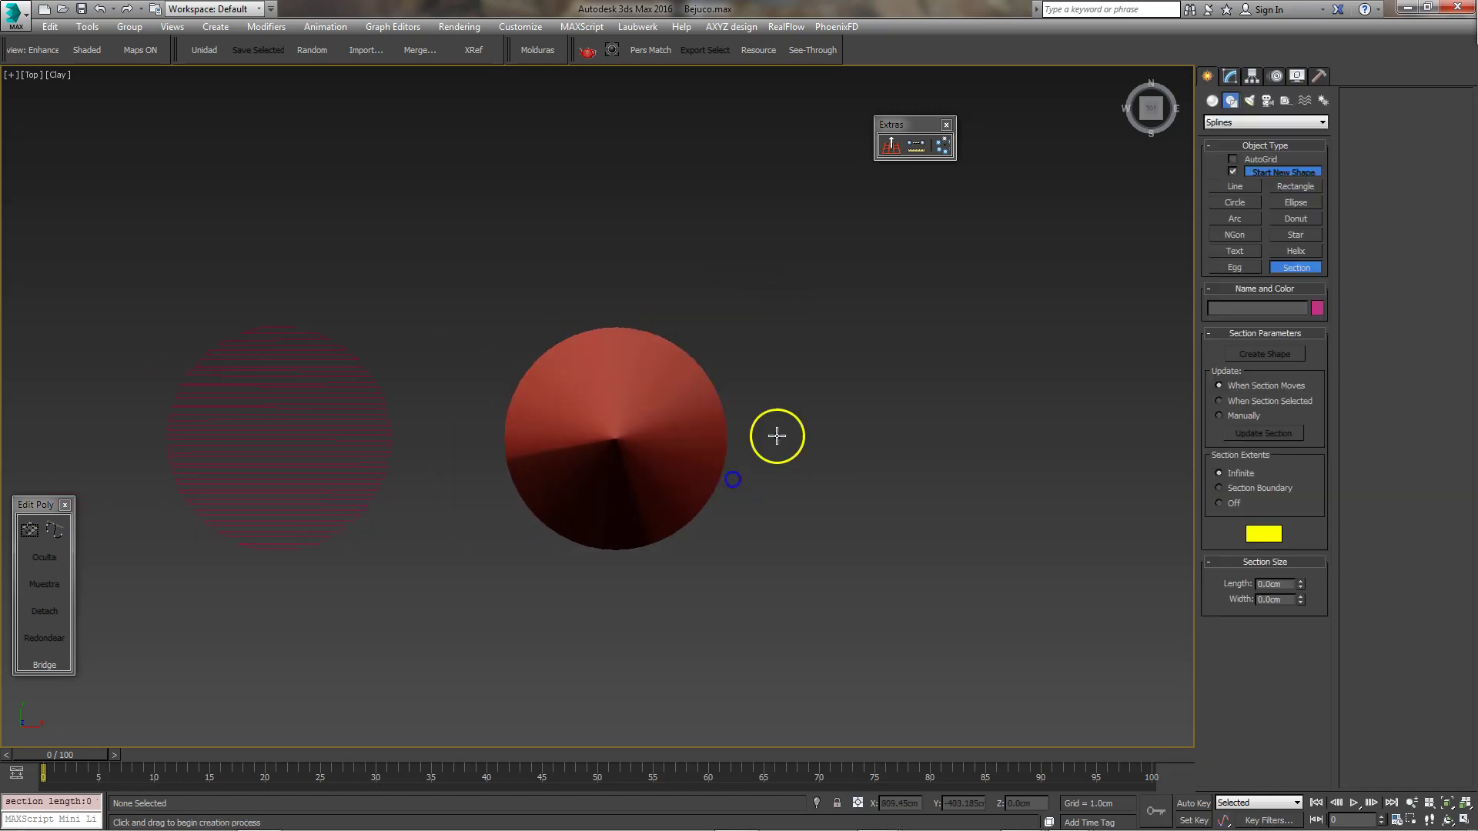
pyautogui.press('w')
# Rotate the section plane 90° about Z and slide it to the cone's left edge.
pyautogui.press('e')
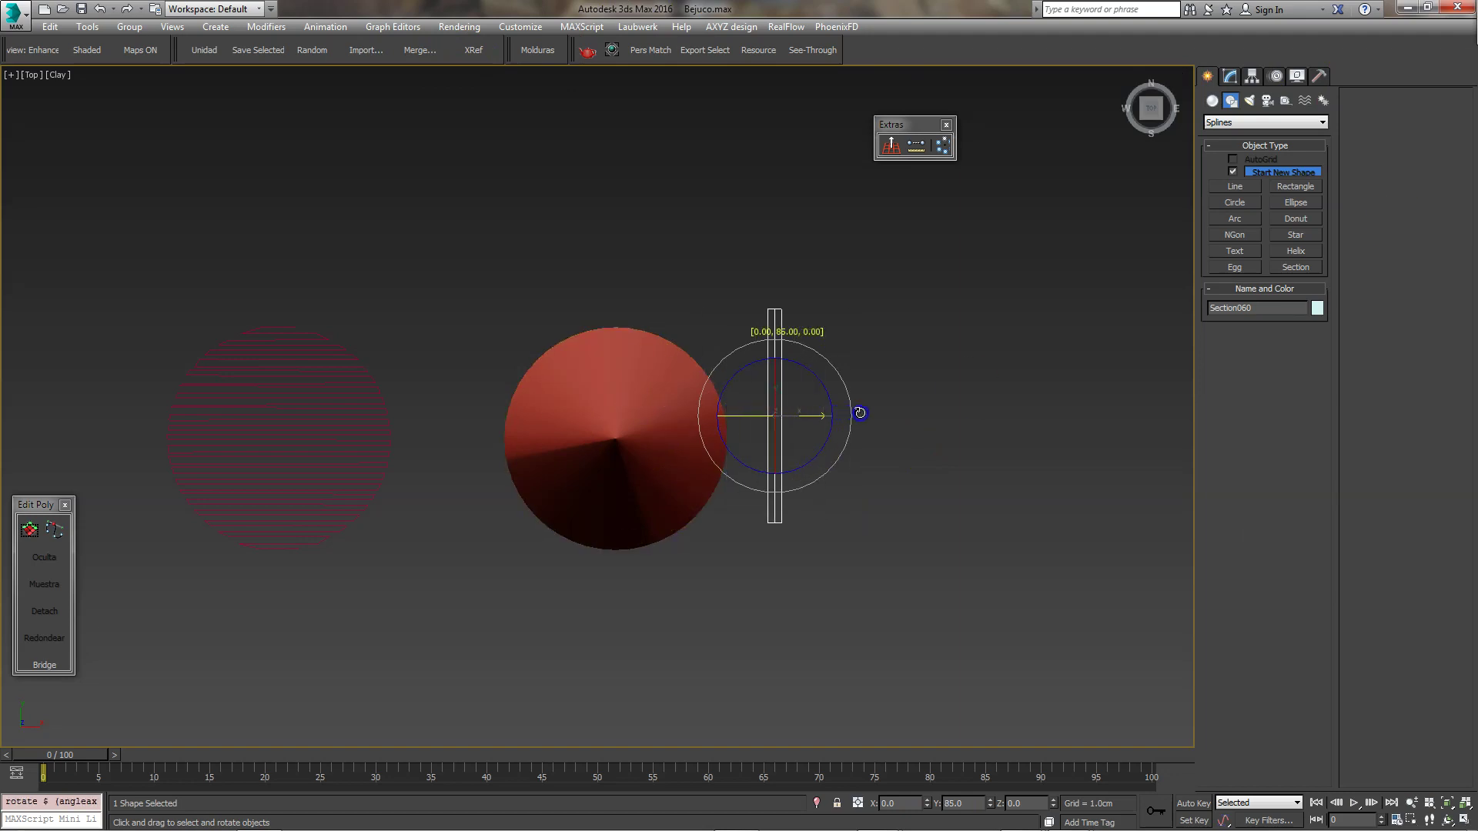
pyautogui.moveTo(817, 415); pyautogui.dragTo(861, 409)
pyautogui.press('w')
pyautogui.moveTo(824, 416); pyautogui.dragTo(559, 426)
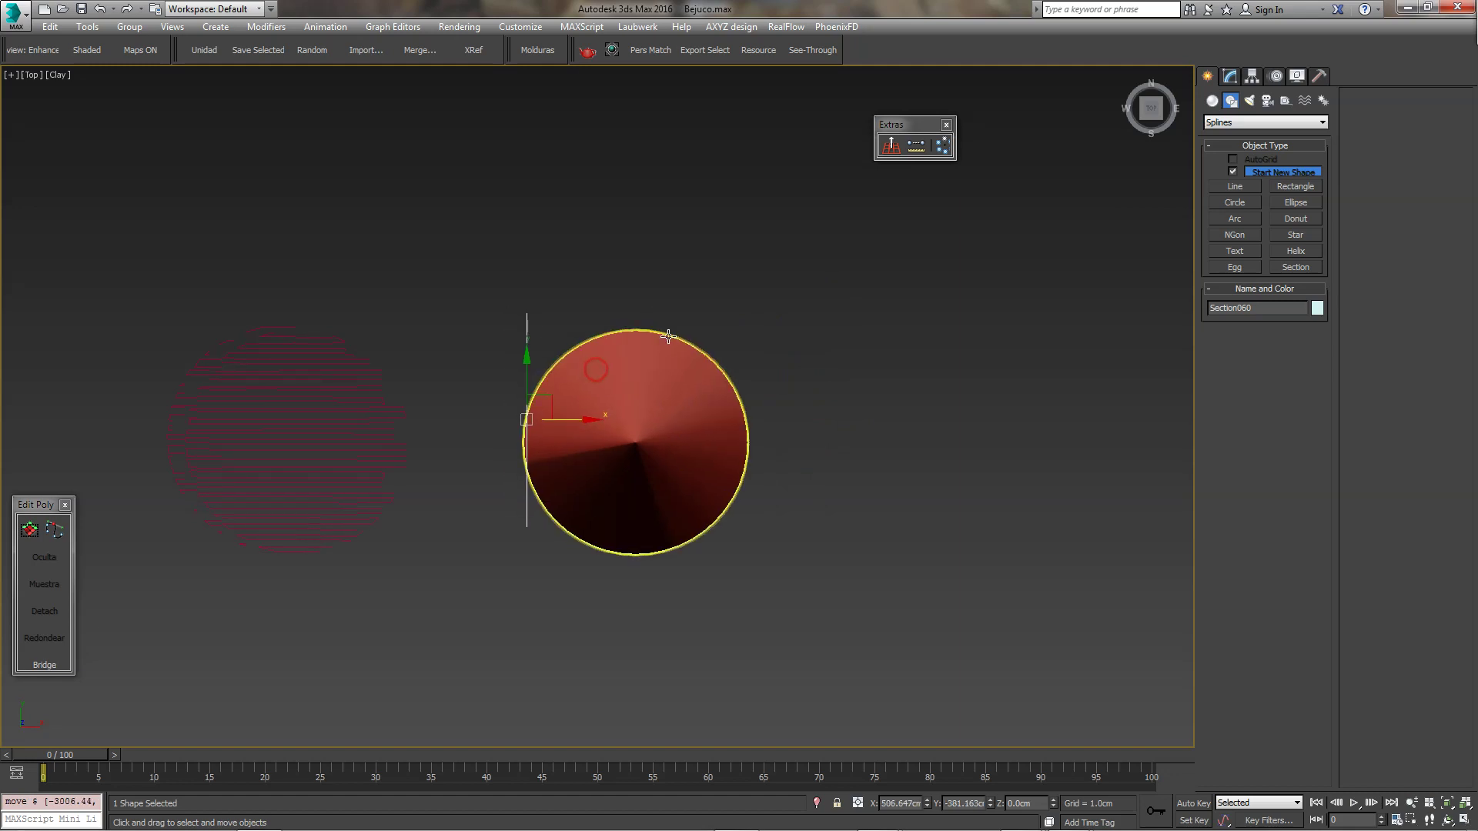
pyautogui.moveTo(673, 341); pyautogui.dragTo(723, 502, button='right')
# In the Array dialog with preview on, set the move offset to X 6.5 cm and Y 0.
pyautogui.click(713, 491)
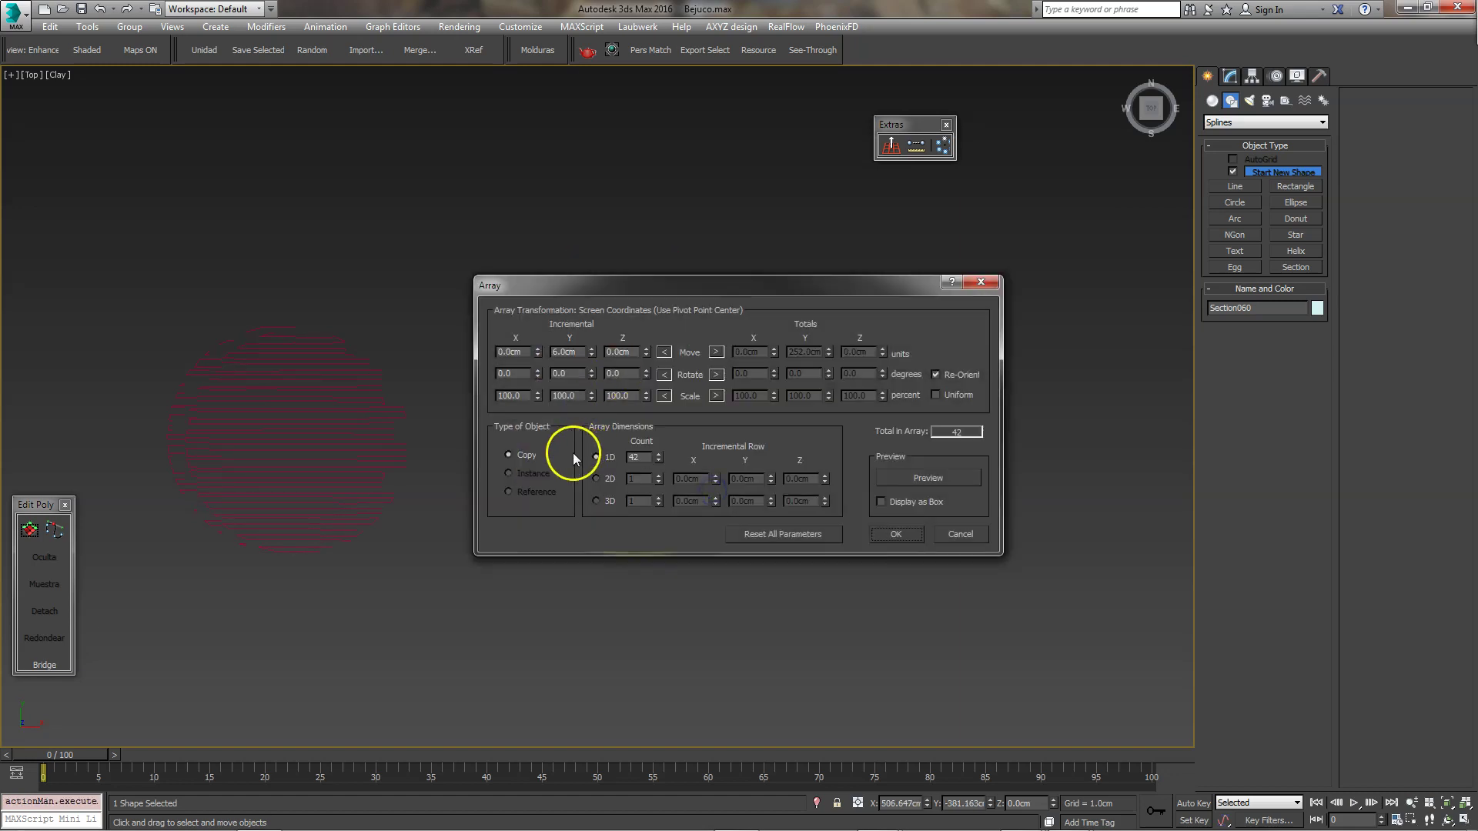
pyautogui.click(904, 478)
pyautogui.moveTo(770, 288); pyautogui.dragTo(781, 463)
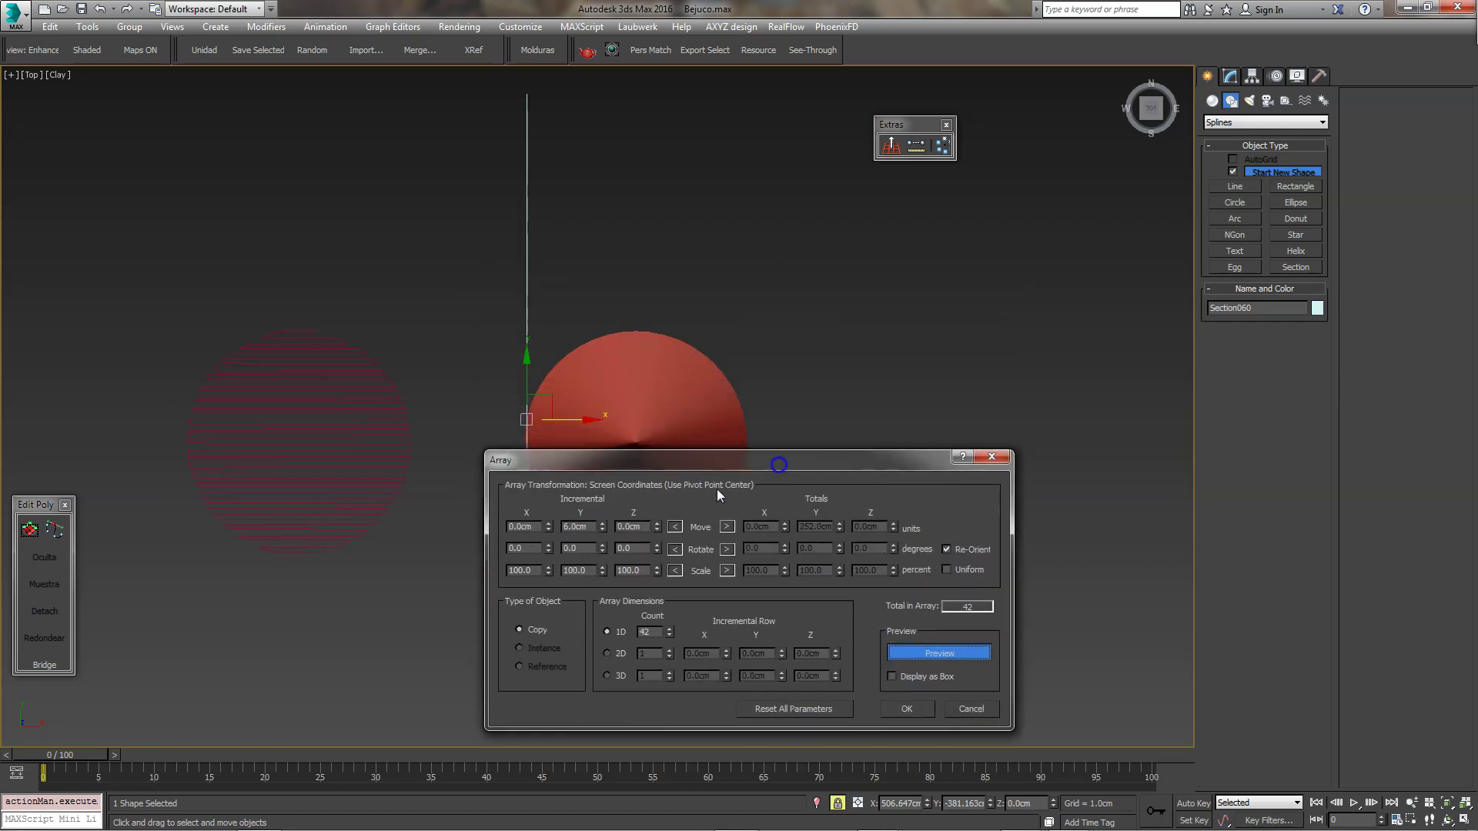
pyautogui.rightClick(602, 532)
pyautogui.moveTo(593, 468); pyautogui.dragTo(725, 506)
pyautogui.doubleClick(670, 565)
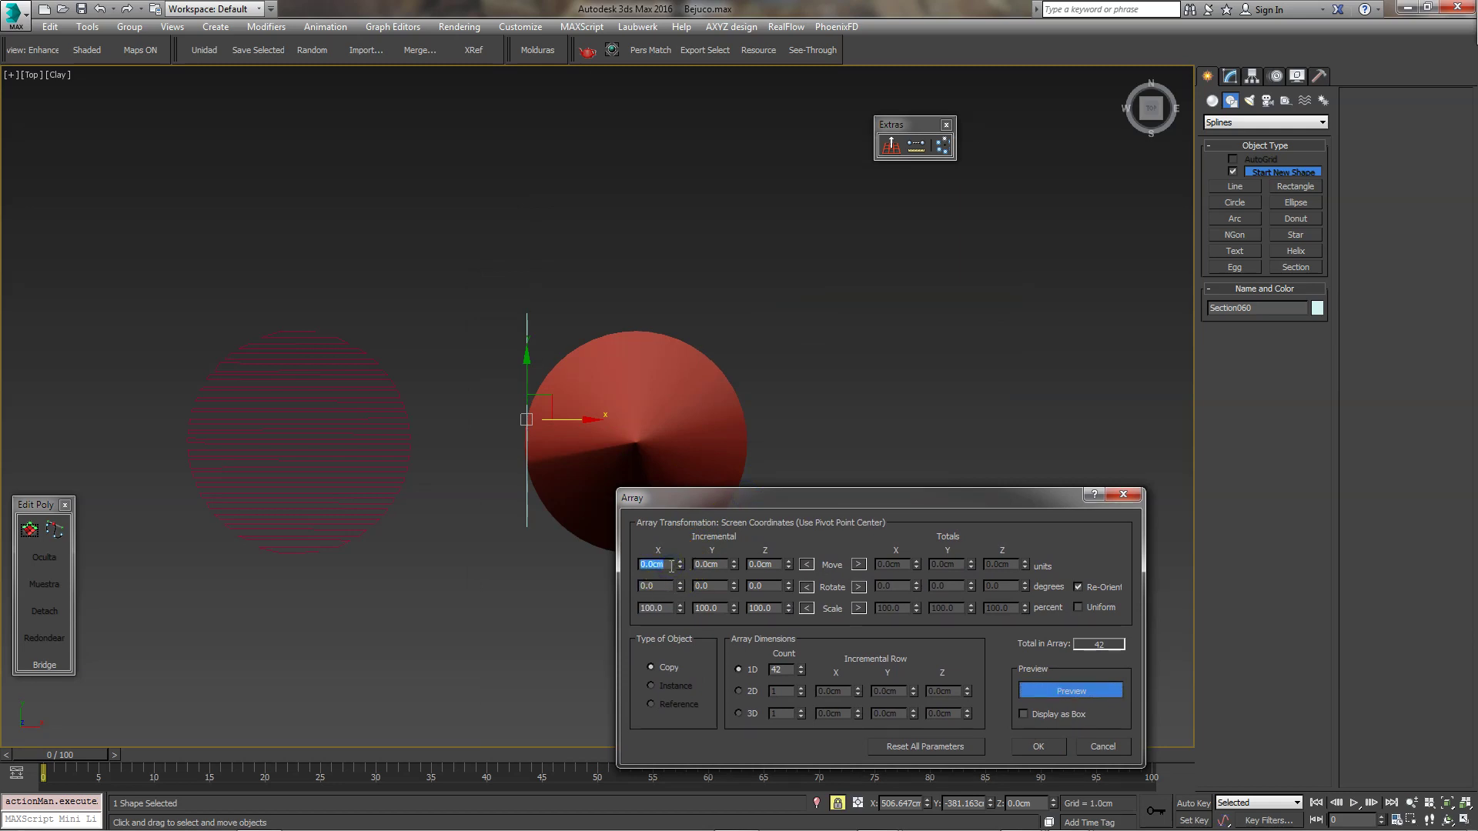
pyautogui.write('65')
pyautogui.press('Return')
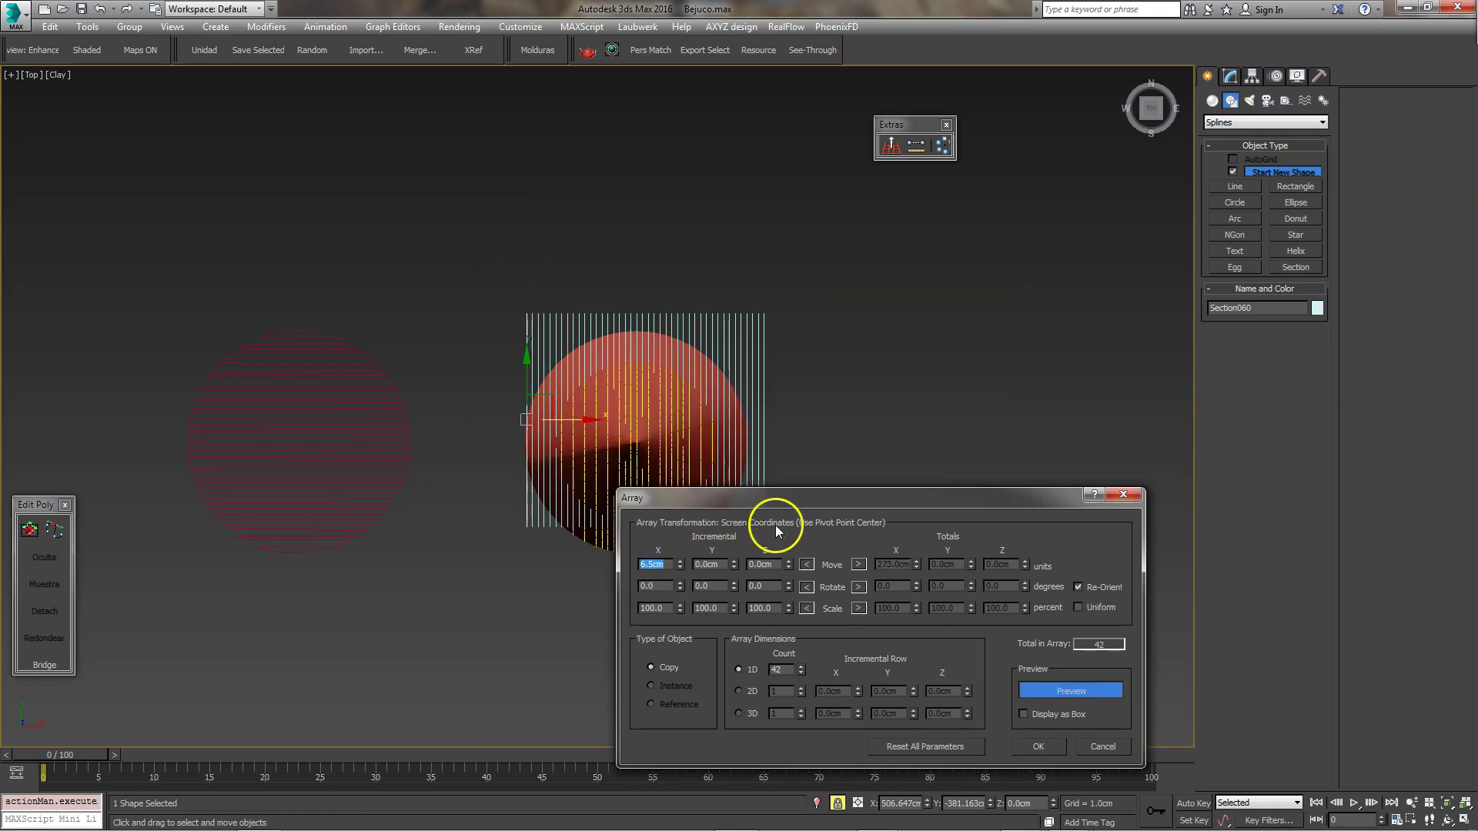
# Set the array count to 38 copies and create the section slices.
pyautogui.click(803, 674)
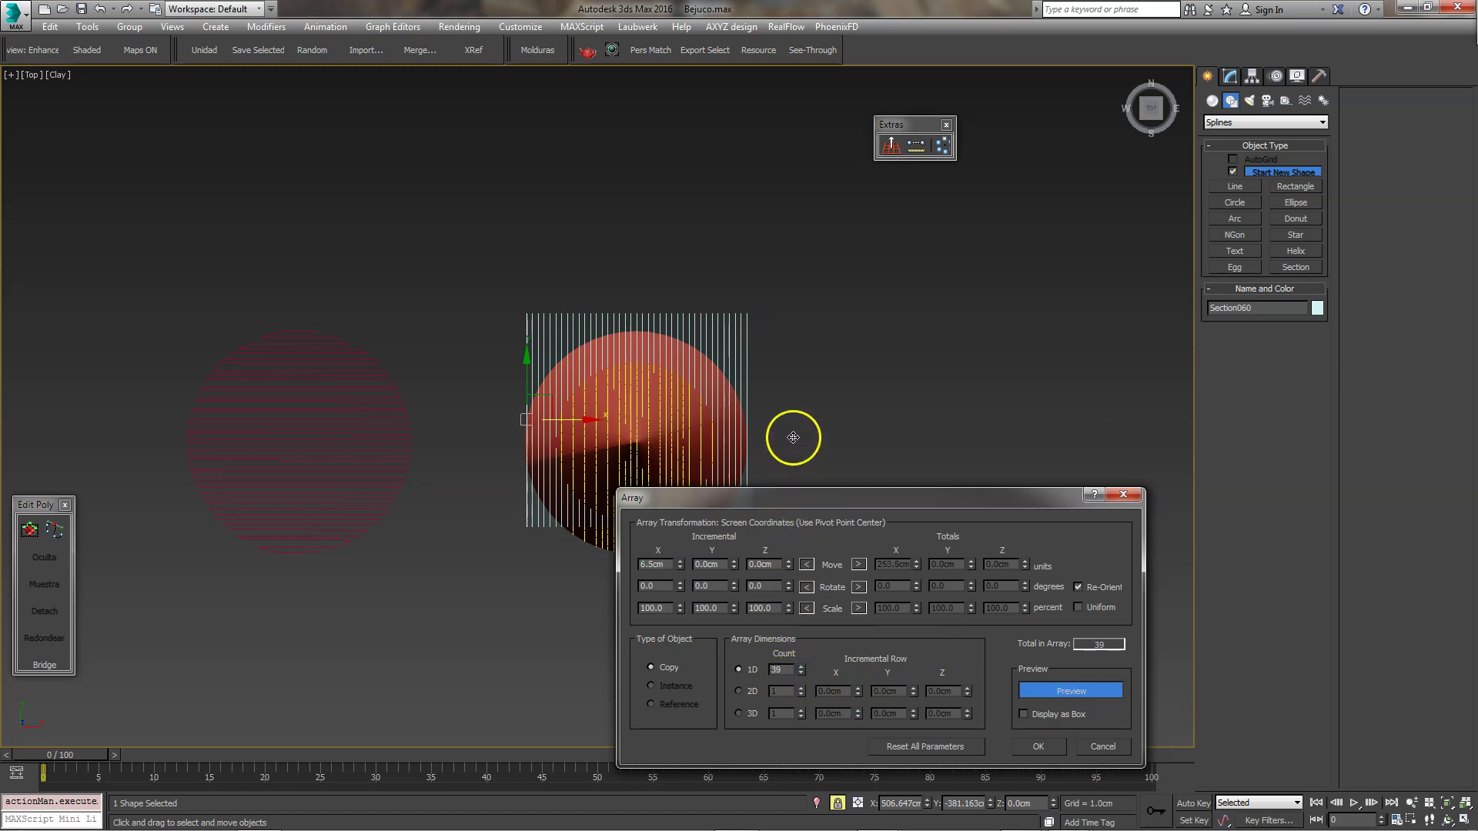
pyautogui.scroll(5, 789, 457)
pyautogui.scroll(3, 683, 402)
pyautogui.scroll(3, 643, 413)
pyautogui.moveTo(591, 365); pyautogui.dragTo(504, 313, button='middle')
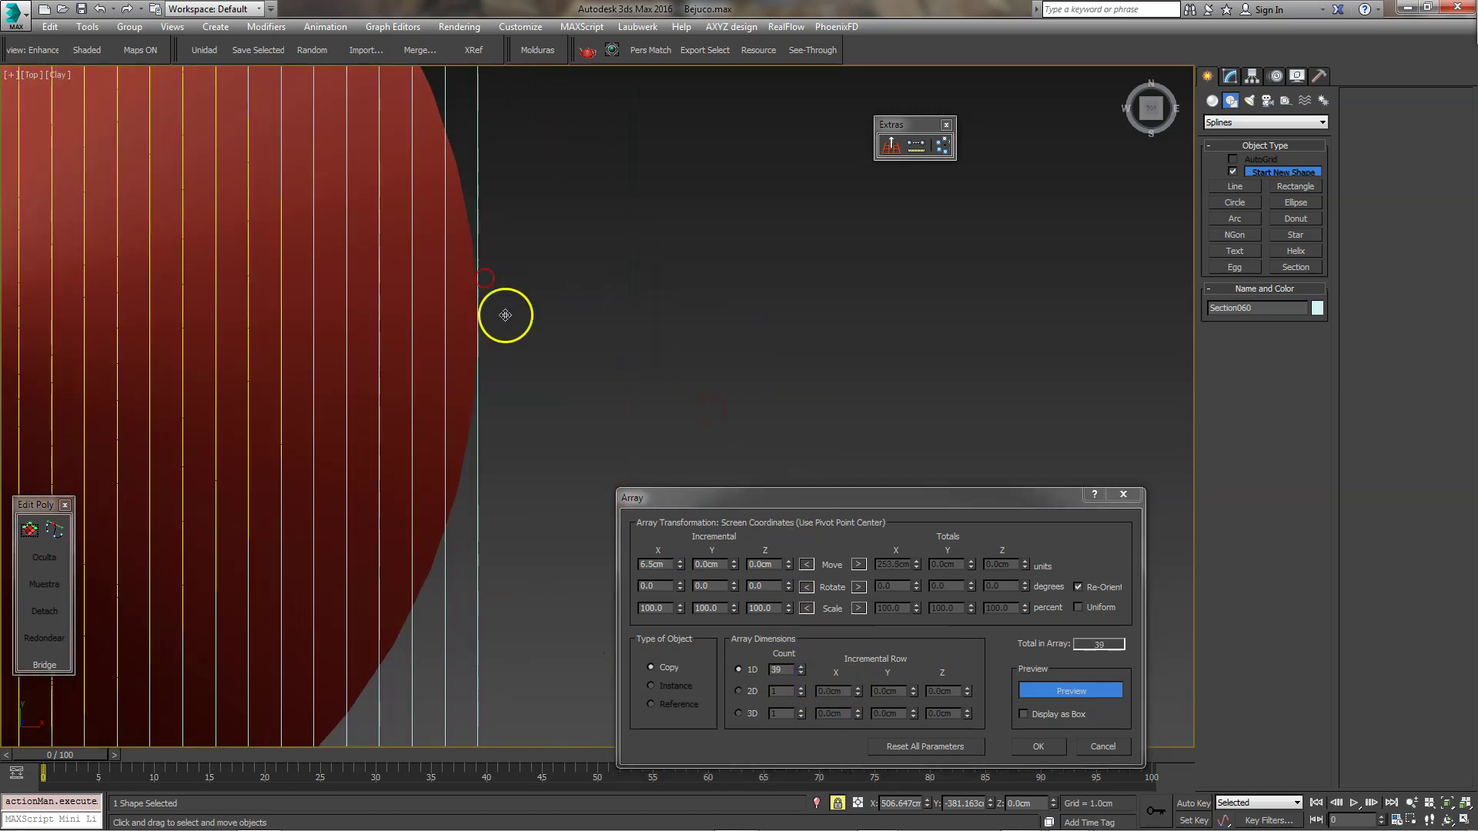
pyautogui.click(803, 672)
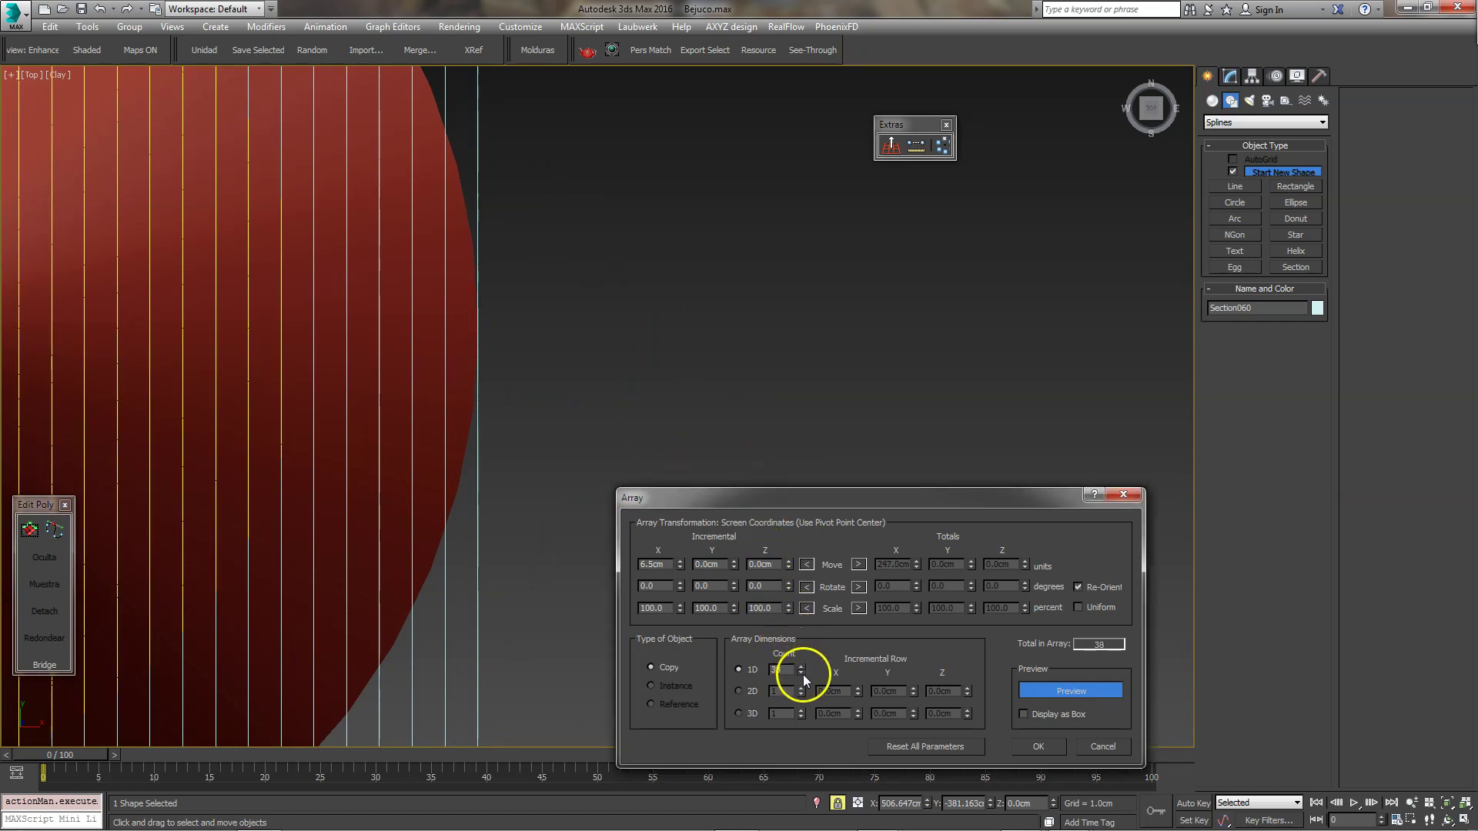
pyautogui.scroll(-3, 613, 415)
pyautogui.scroll(-3, 613, 416)
pyautogui.scroll(4, 447, 362)
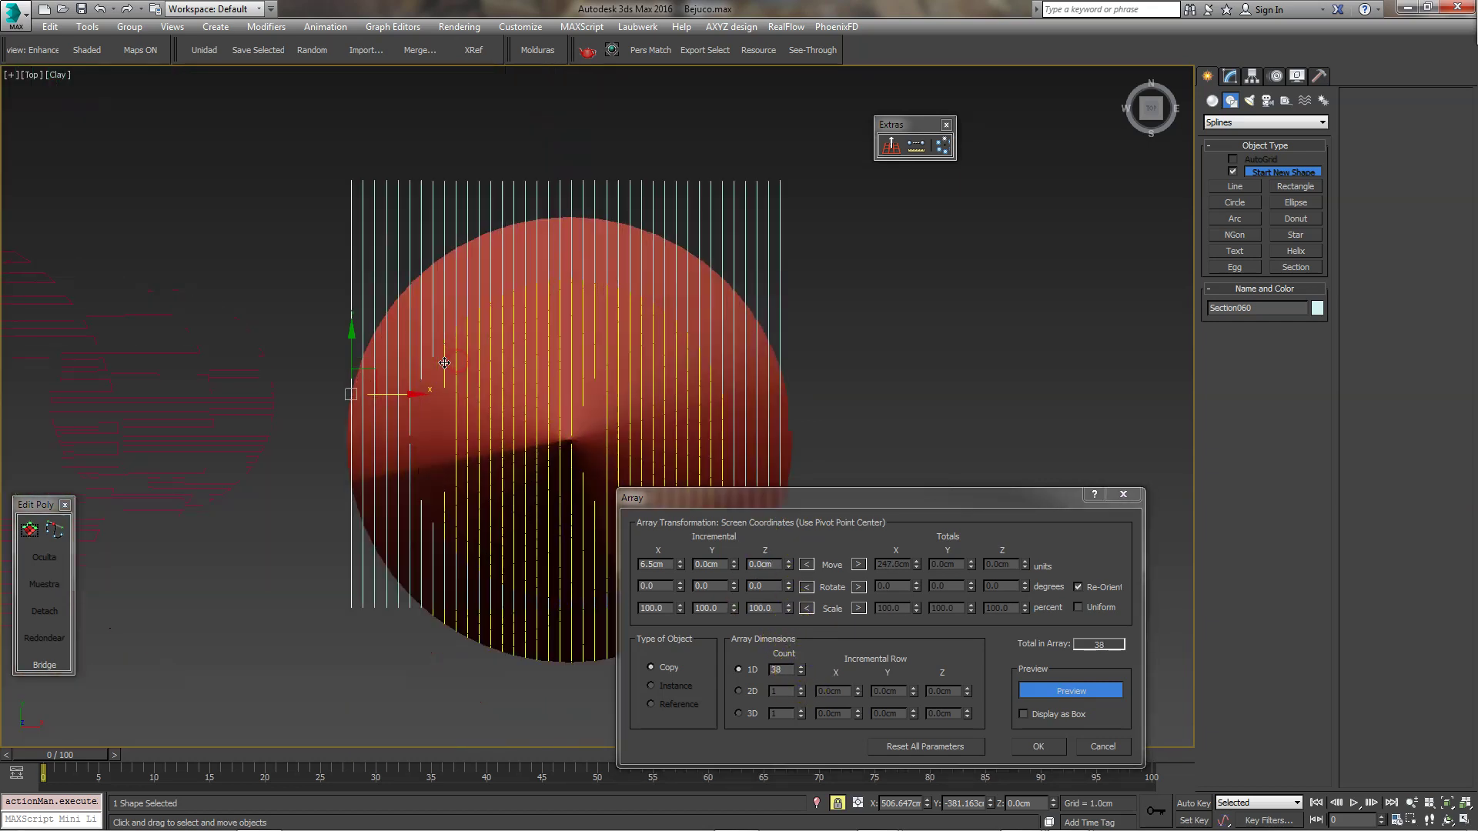
pyautogui.moveTo(719, 380); pyautogui.dragTo(687, 339, button='middle')
pyautogui.click(1053, 746)
pyautogui.click(803, 462)
pyautogui.moveTo(846, 509); pyautogui.dragTo(868, 518, button='middle')
# Hide the red cone and turn all 38 section shapes into one spline, Section097.
pyautogui.hotkey('shift', 'g')
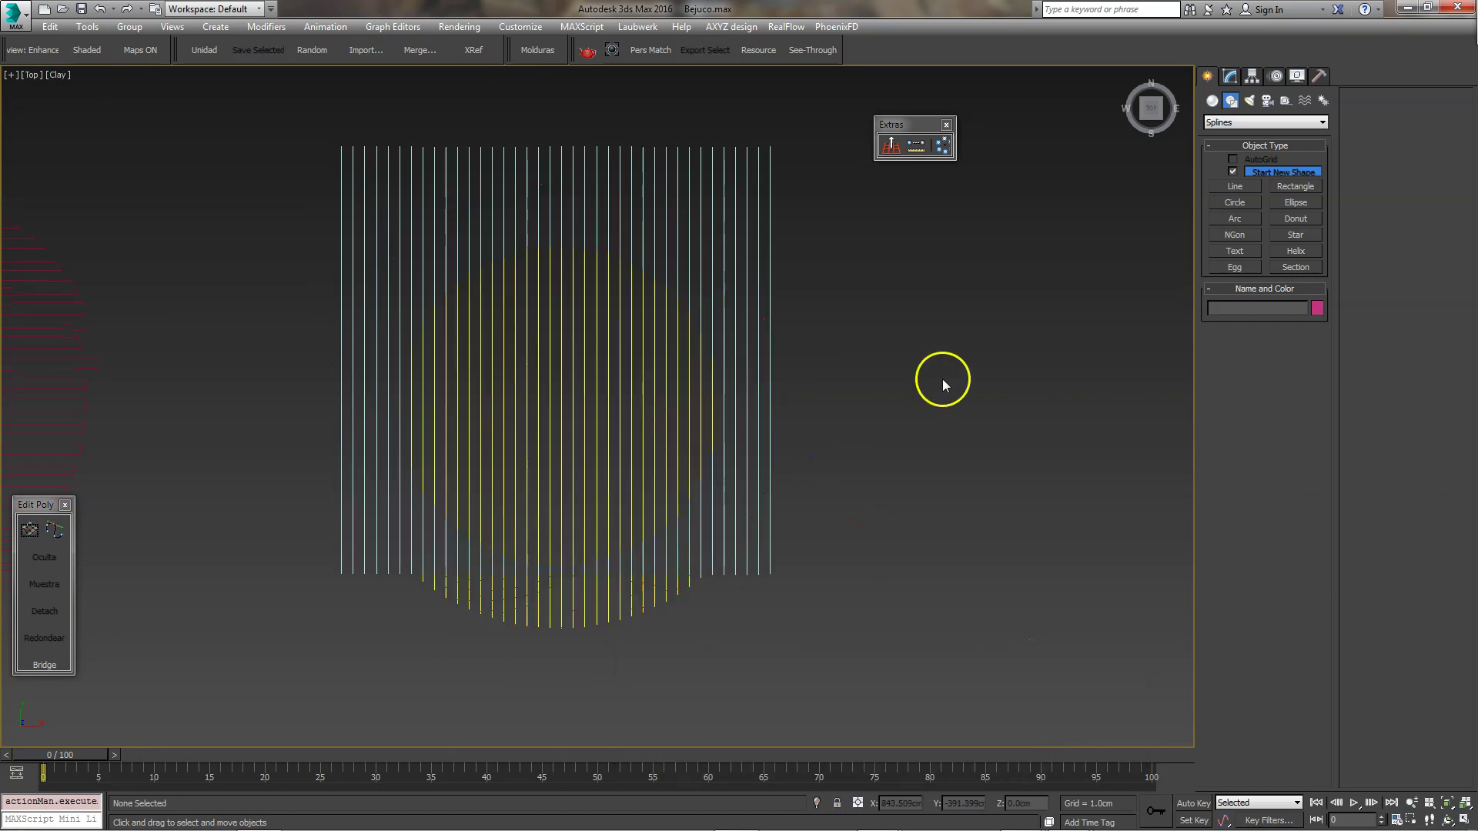
pyautogui.moveTo(904, 605); pyautogui.dragTo(397, 335)
pyautogui.moveTo(396, 251)
pyautogui.mouseDown(button='middle')
pyautogui.moveTo(536, 394)
pyautogui.moveTo(472, 402)
pyautogui.mouseUp(button='middle')
pyautogui.click(53, 530)
pyautogui.click(399, 275)
# Orbit the Perspective view and select the right line cone, Section097.
pyautogui.keyDown('alt'); pyautogui.moveTo(633, 392); pyautogui.dragTo(693, 479, button='middle'); pyautogui.keyUp('alt')
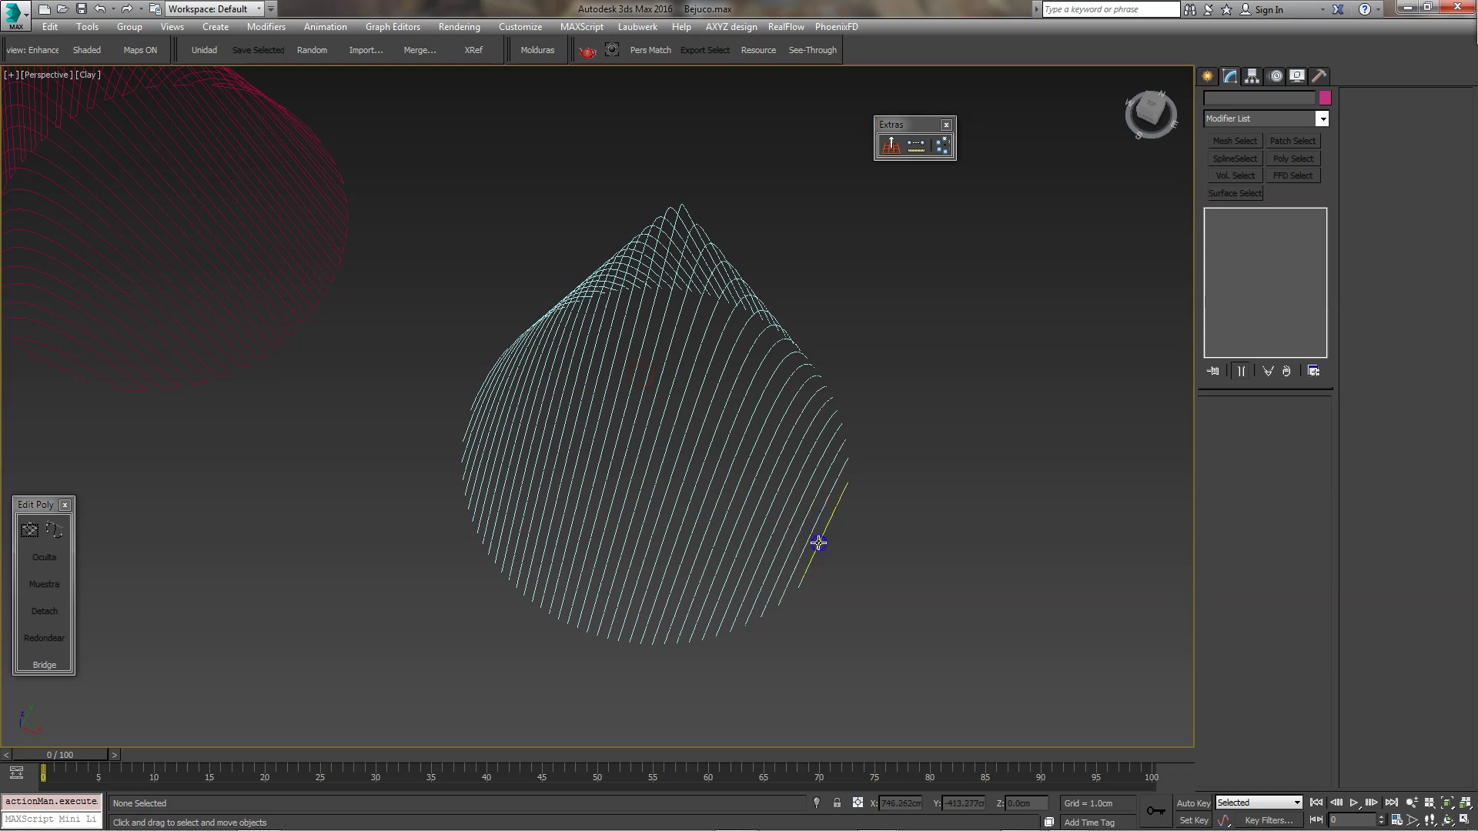
pyautogui.click(819, 537)
pyautogui.moveTo(782, 478)
pyautogui.keyDown('alt'); pyautogui.mouseDown(button='middle')
pyautogui.moveTo(841, 495)
pyautogui.moveTo(841, 531)
pyautogui.mouseUp(button='middle'); pyautogui.keyUp('alt')
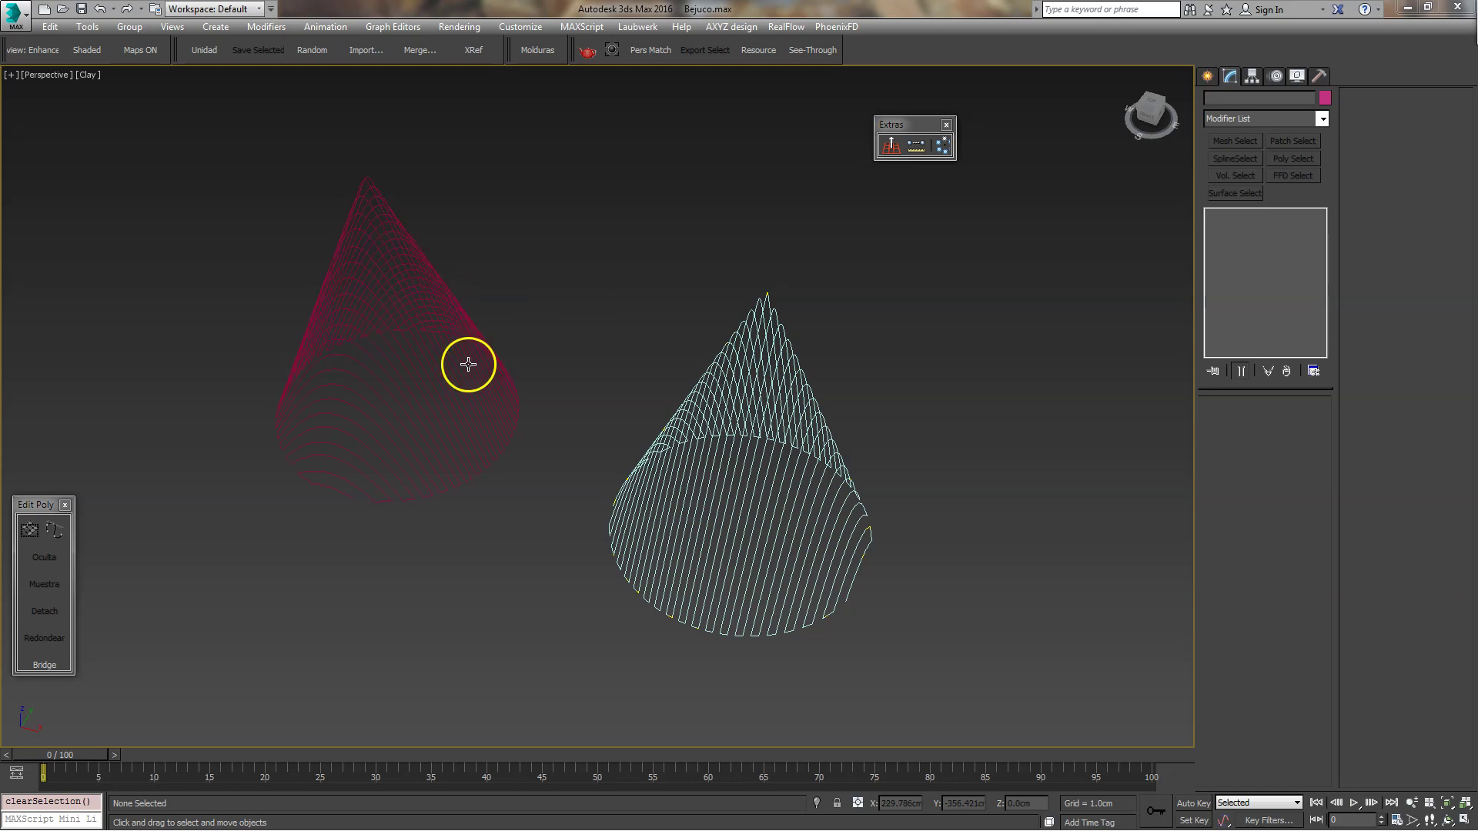
pyautogui.click(391, 298)
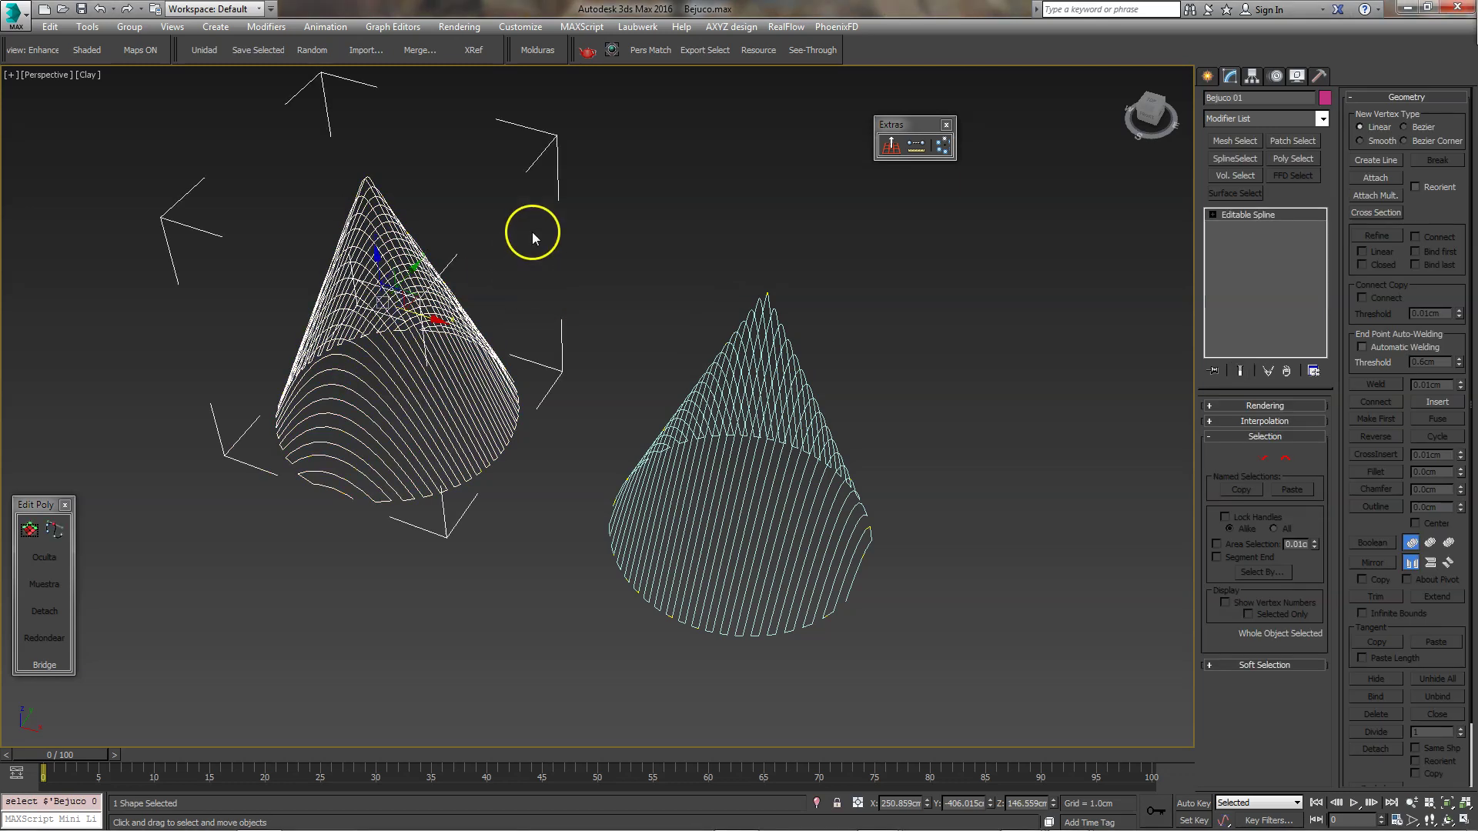
pyautogui.moveTo(674, 323); pyautogui.dragTo(641, 271, button='middle')
pyautogui.click(823, 417)
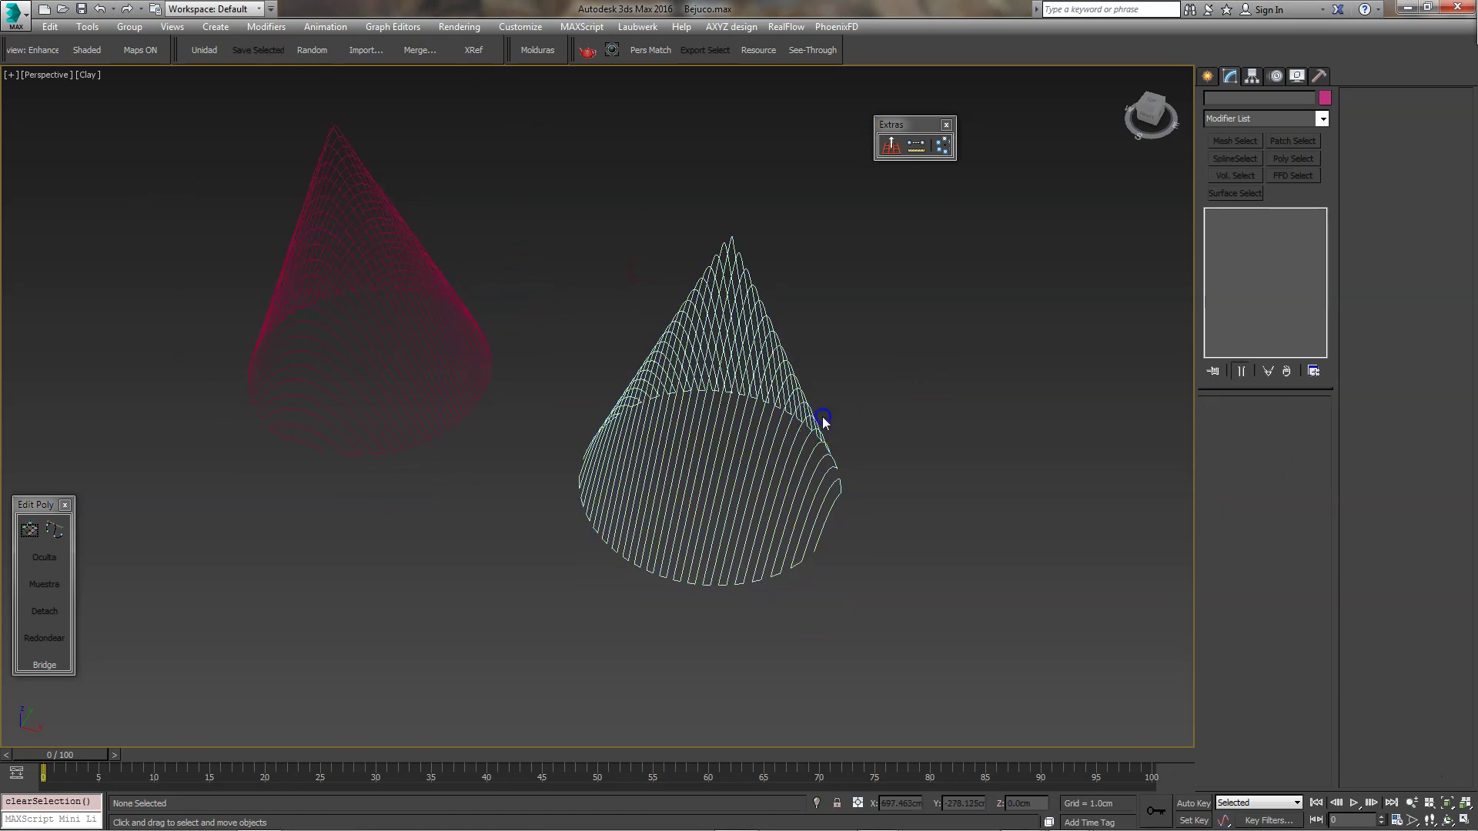
pyautogui.moveTo(822, 418)
pyautogui.keyDown('alt'); pyautogui.mouseDown(button='middle')
pyautogui.moveTo(777, 419)
pyautogui.moveTo(757, 397)
pyautogui.mouseUp(button='middle'); pyautogui.keyUp('alt')
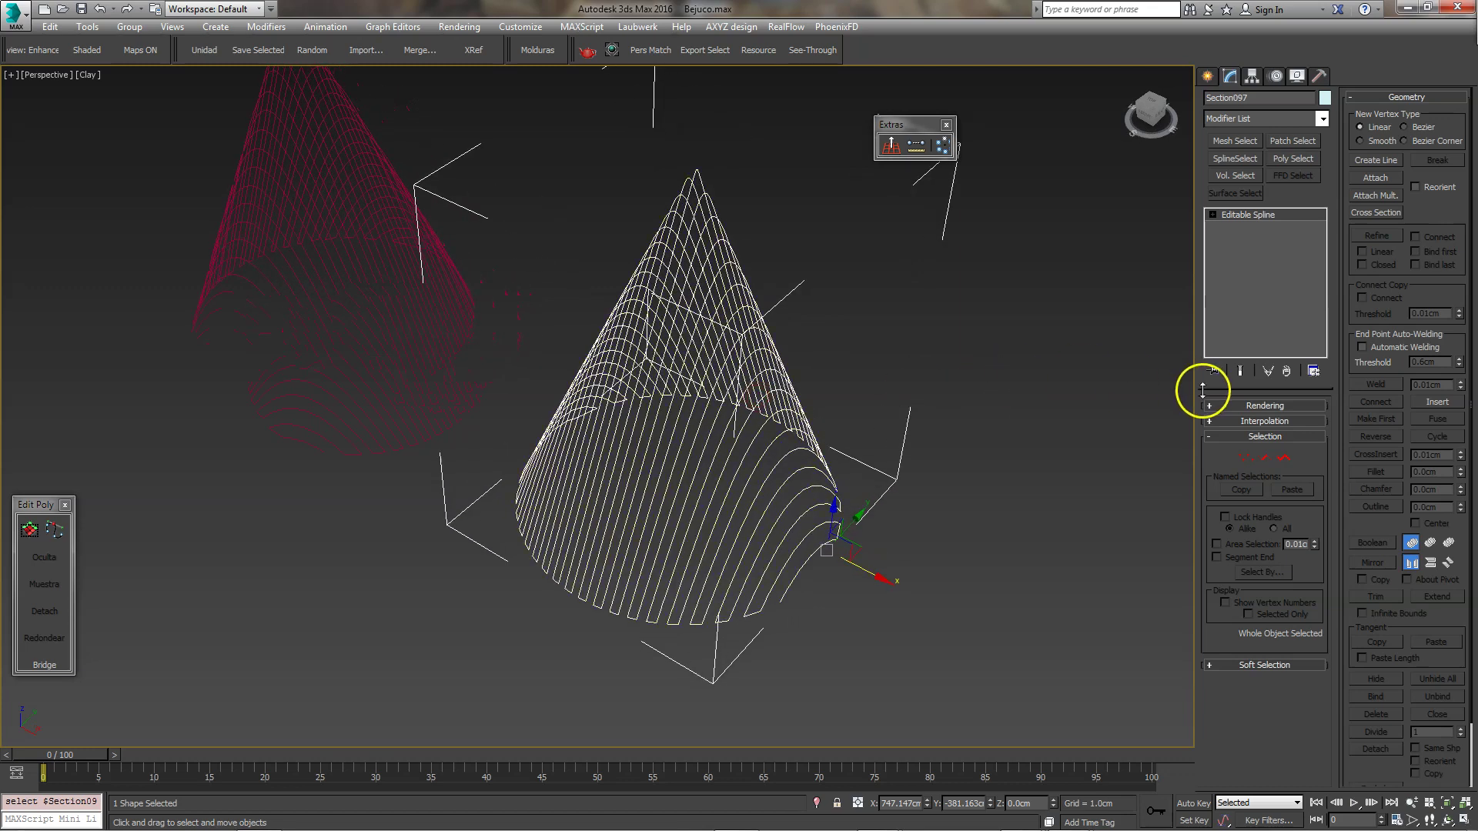
# Enter Spline sub-object level, select one of Section097's splines and zoom toward its ends.
pyautogui.click(1282, 458)
pyautogui.click(828, 556)
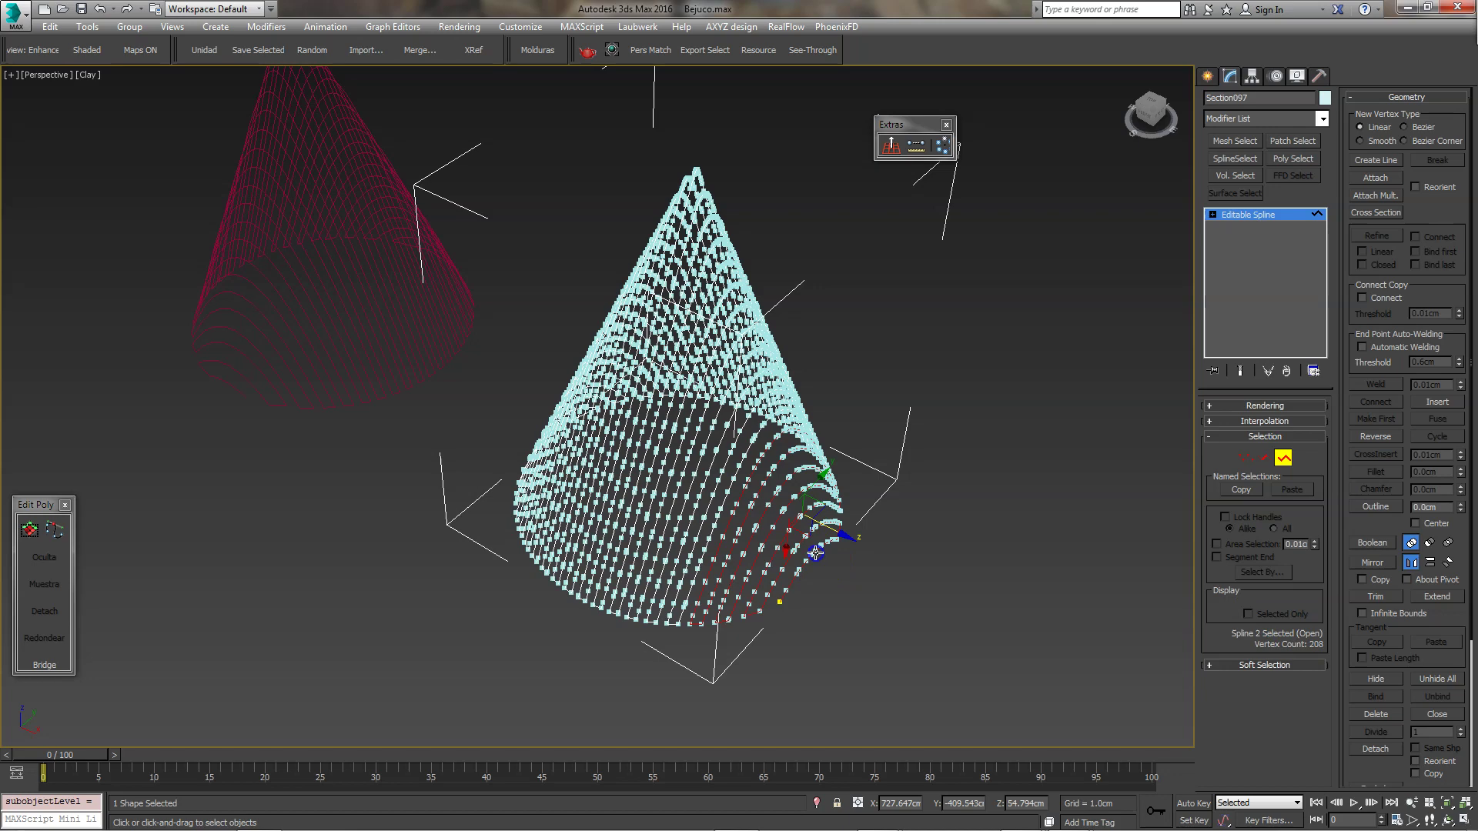
pyautogui.moveTo(837, 535); pyautogui.dragTo(850, 534)
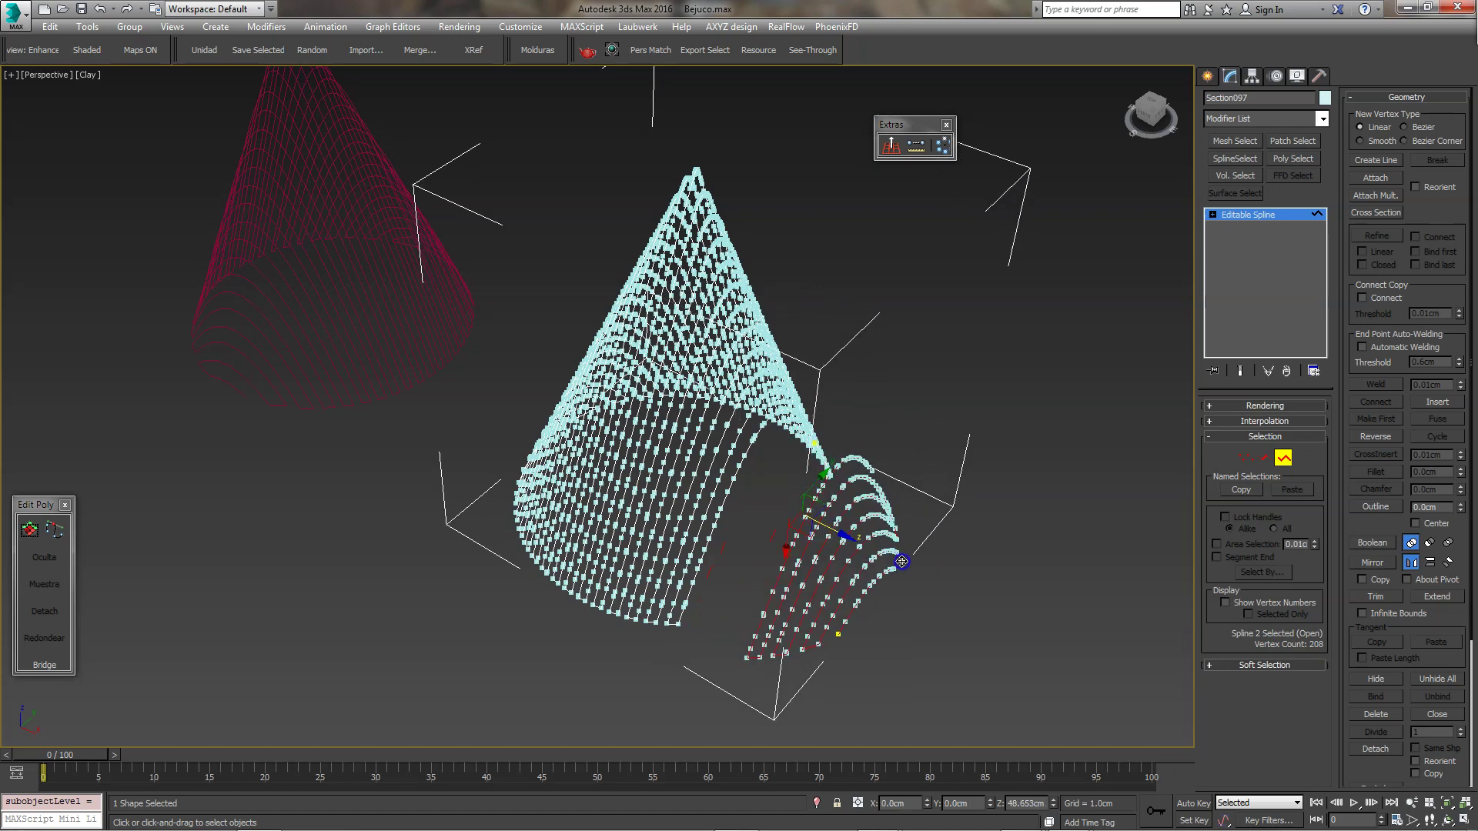
pyautogui.moveTo(851, 534)
pyautogui.keyDown('alt'); pyautogui.mouseDown(button='middle')
pyautogui.moveTo(870, 517)
pyautogui.moveTo(798, 538)
pyautogui.moveTo(881, 498)
pyautogui.moveTo(683, 488)
pyautogui.moveTo(672, 518)
pyautogui.mouseUp(button='middle'); pyautogui.keyUp('alt')
pyautogui.scroll(3, 799, 538)
pyautogui.scroll(2, 810, 493)
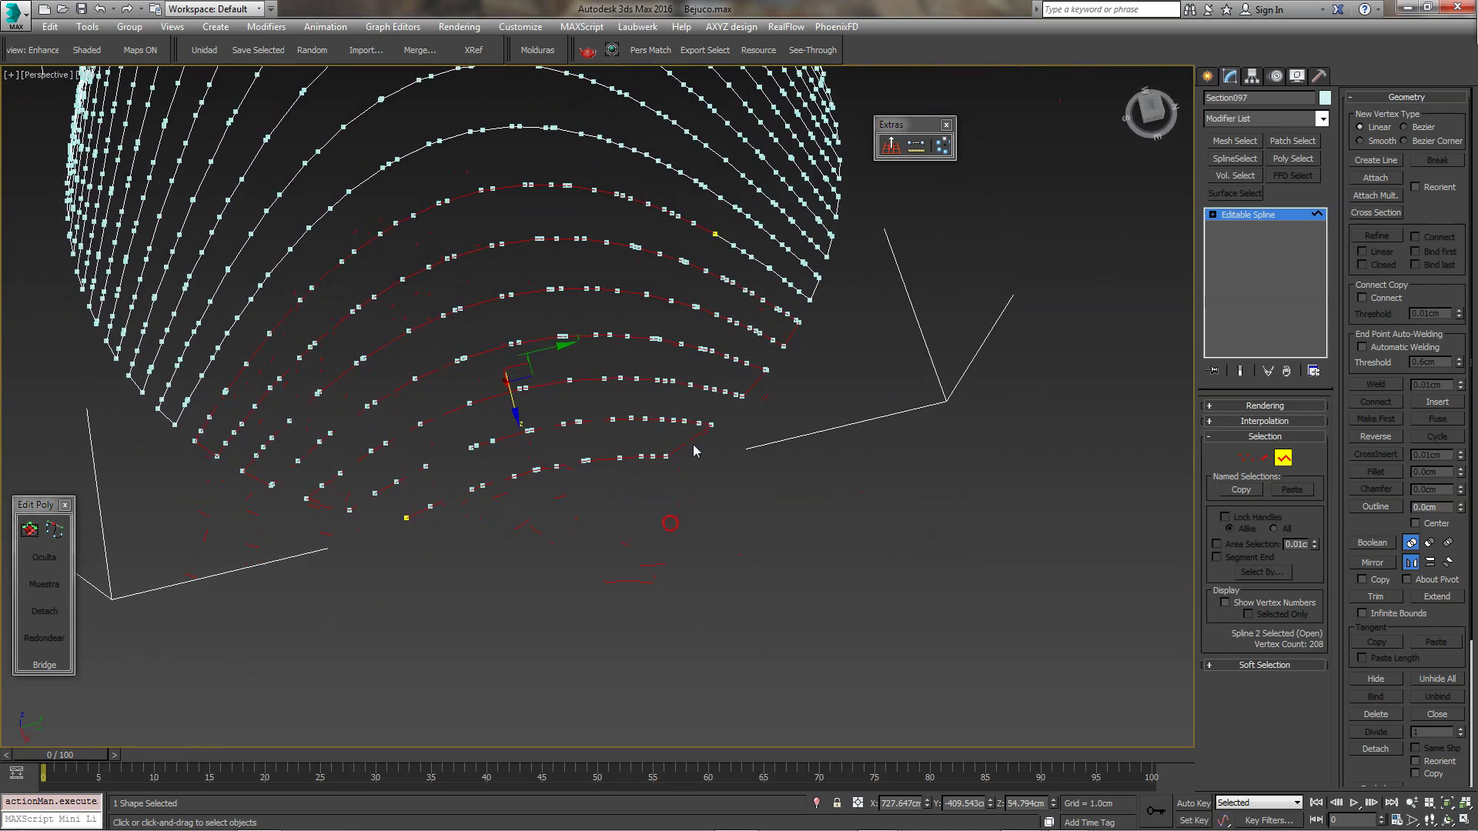
pyautogui.scroll(3, 719, 254)
pyautogui.moveTo(719, 245)
pyautogui.keyDown('alt'); pyautogui.mouseDown(button='middle')
pyautogui.moveTo(726, 320)
pyautogui.moveTo(706, 339)
pyautogui.mouseUp(button='middle'); pyautogui.keyUp('alt')
pyautogui.scroll(2, 683, 284)
pyautogui.scroll(2, 680, 281)
# Select the spline's end vertices and Fuse and Weld them together.
pyautogui.click(1246, 457)
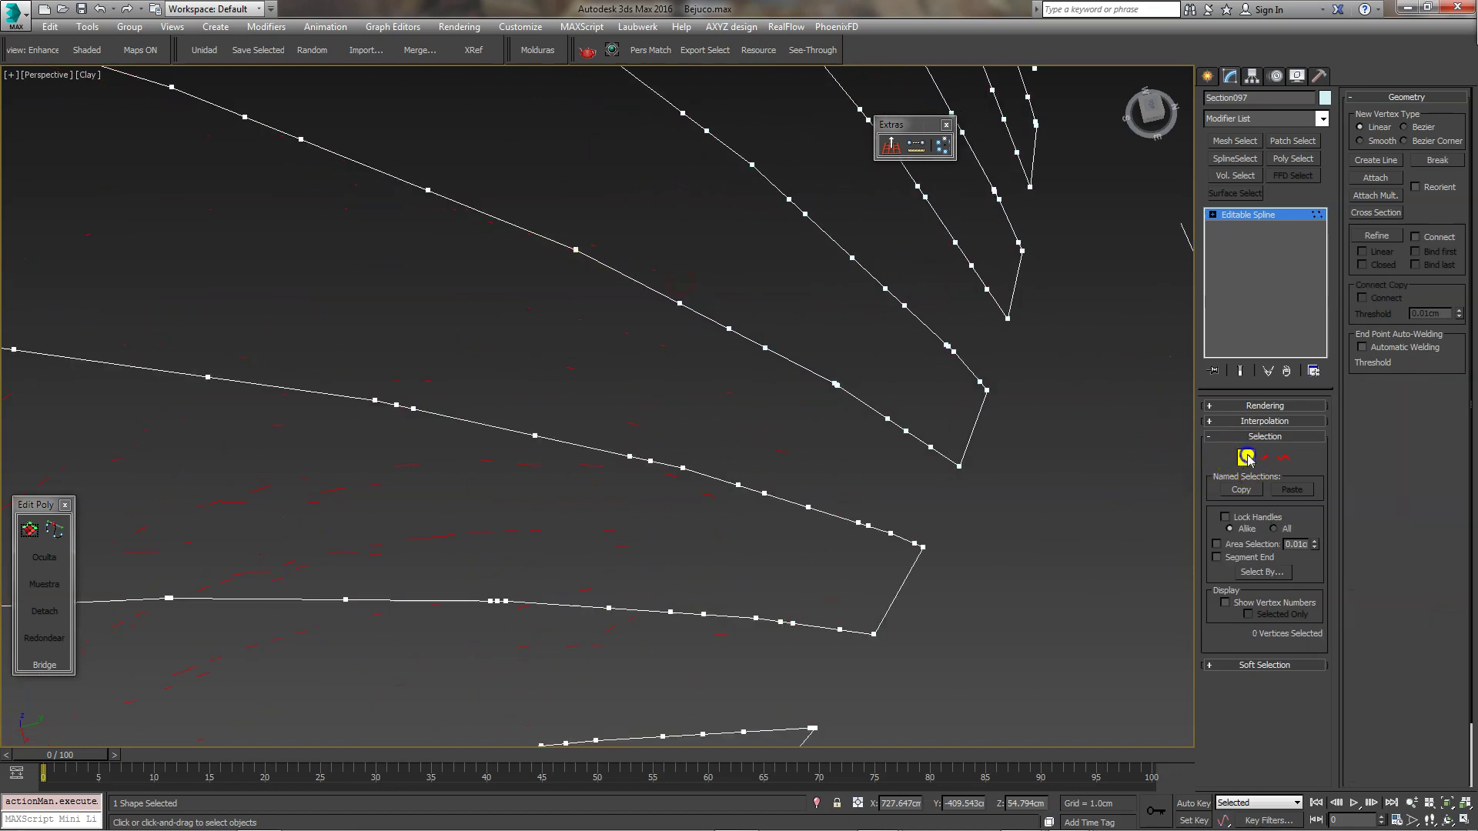
pyautogui.moveTo(585, 247); pyautogui.dragTo(647, 278)
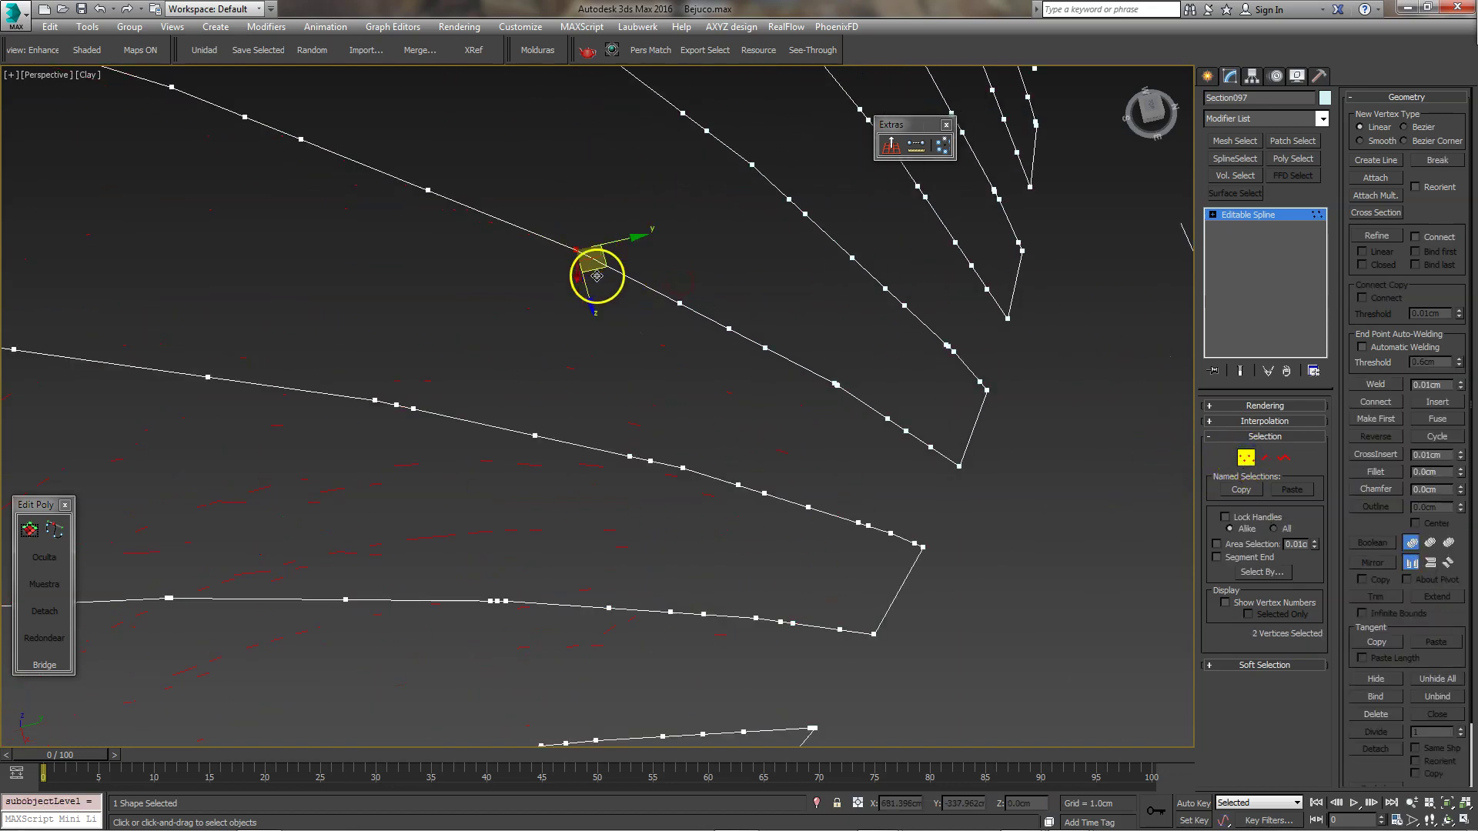
pyautogui.rightClick(602, 305)
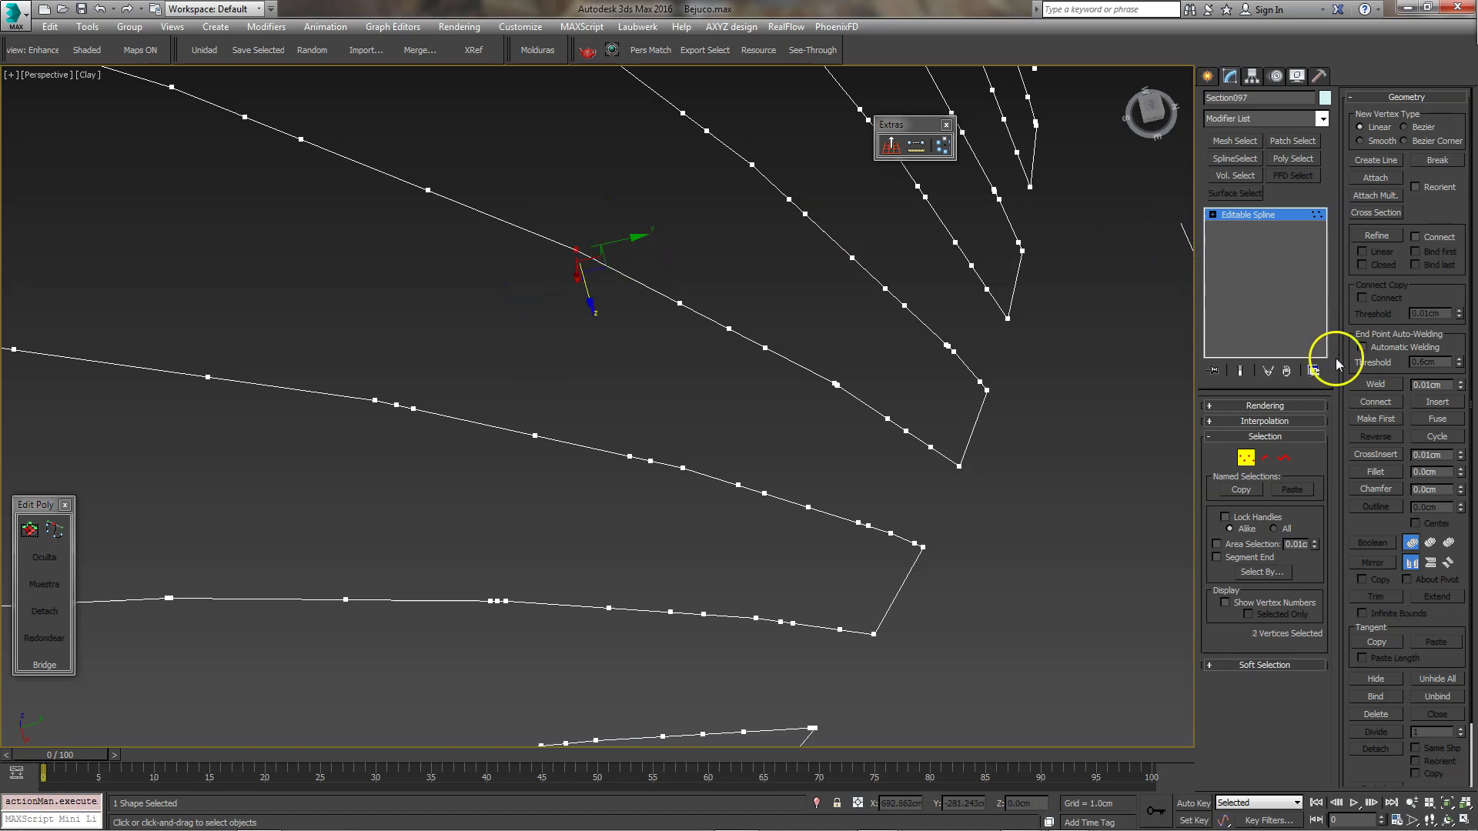
pyautogui.click(1377, 385)
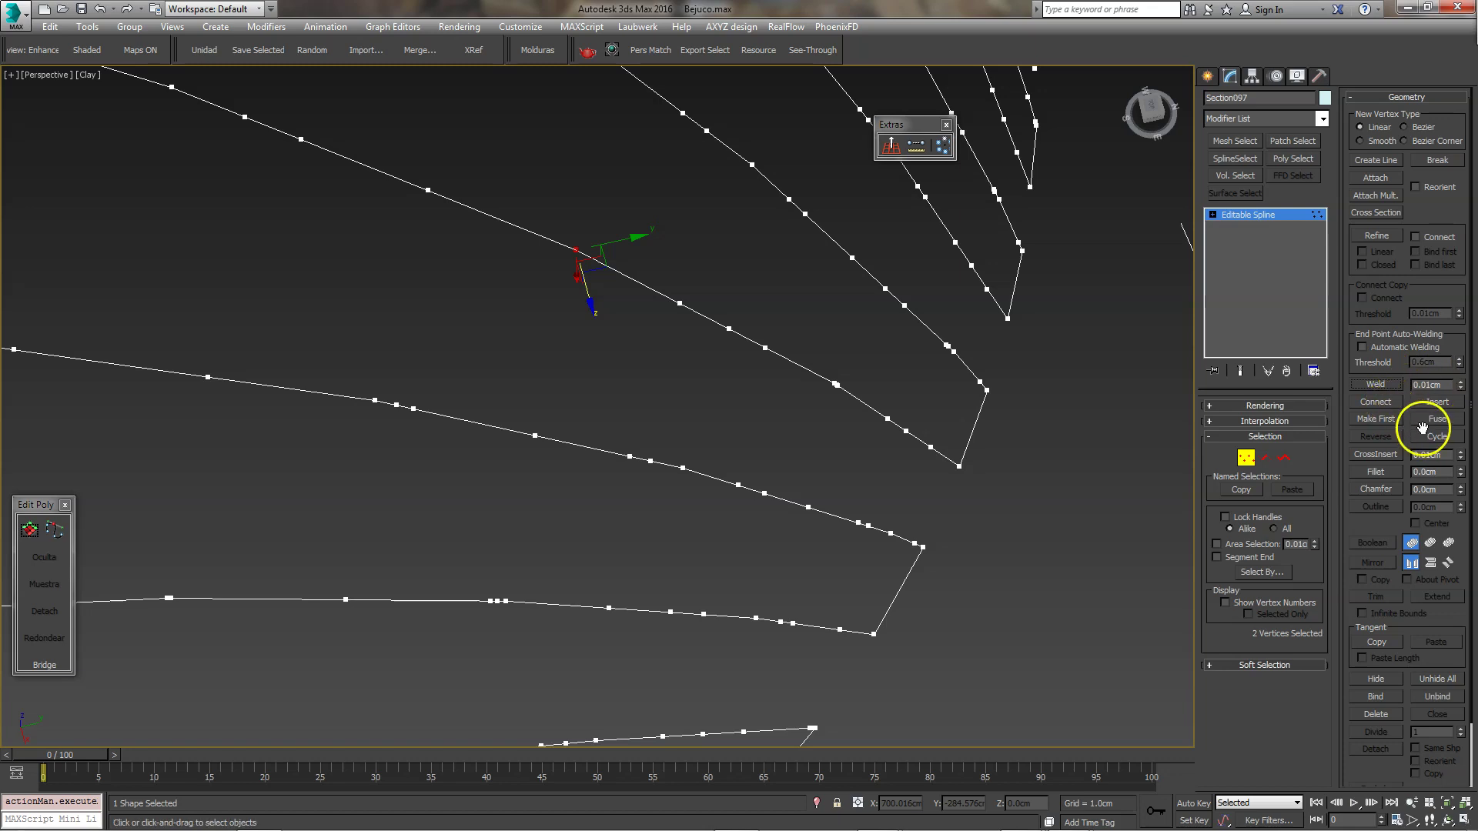
pyautogui.click(1435, 419)
pyautogui.click(1375, 385)
# Check the joined spline at Spline level, then exit sub-object mode.
pyautogui.click(689, 354)
pyautogui.click(1283, 457)
pyautogui.click(839, 389)
pyautogui.scroll(-5, 838, 385)
pyautogui.moveTo(838, 386)
pyautogui.keyDown('alt'); pyautogui.mouseDown(button='middle')
pyautogui.moveTo(731, 317)
pyautogui.moveTo(703, 333)
pyautogui.mouseUp(button='middle'); pyautogui.keyUp('alt')
pyautogui.click(1295, 449)
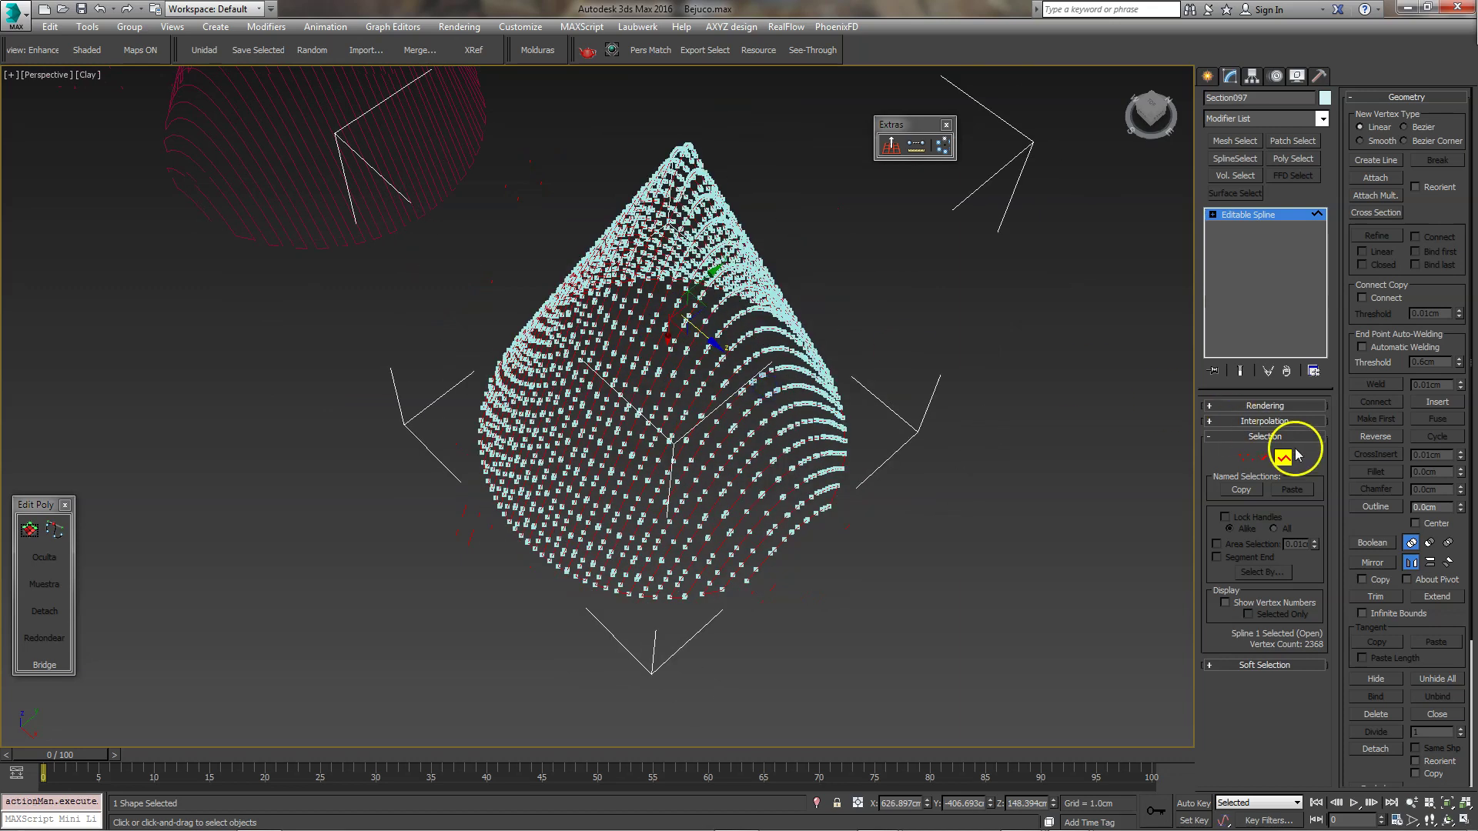
pyautogui.click(1010, 505)
pyautogui.moveTo(898, 433)
pyautogui.mouseDown(button='middle')
pyautogui.moveTo(895, 471)
pyautogui.moveTo(934, 380)
pyautogui.moveTo(614, 340)
pyautogui.moveTo(588, 304)
pyautogui.mouseUp(button='middle')
# Select the white line cone and, in Top view, move it left toward the red cone.
pyautogui.click(807, 441)
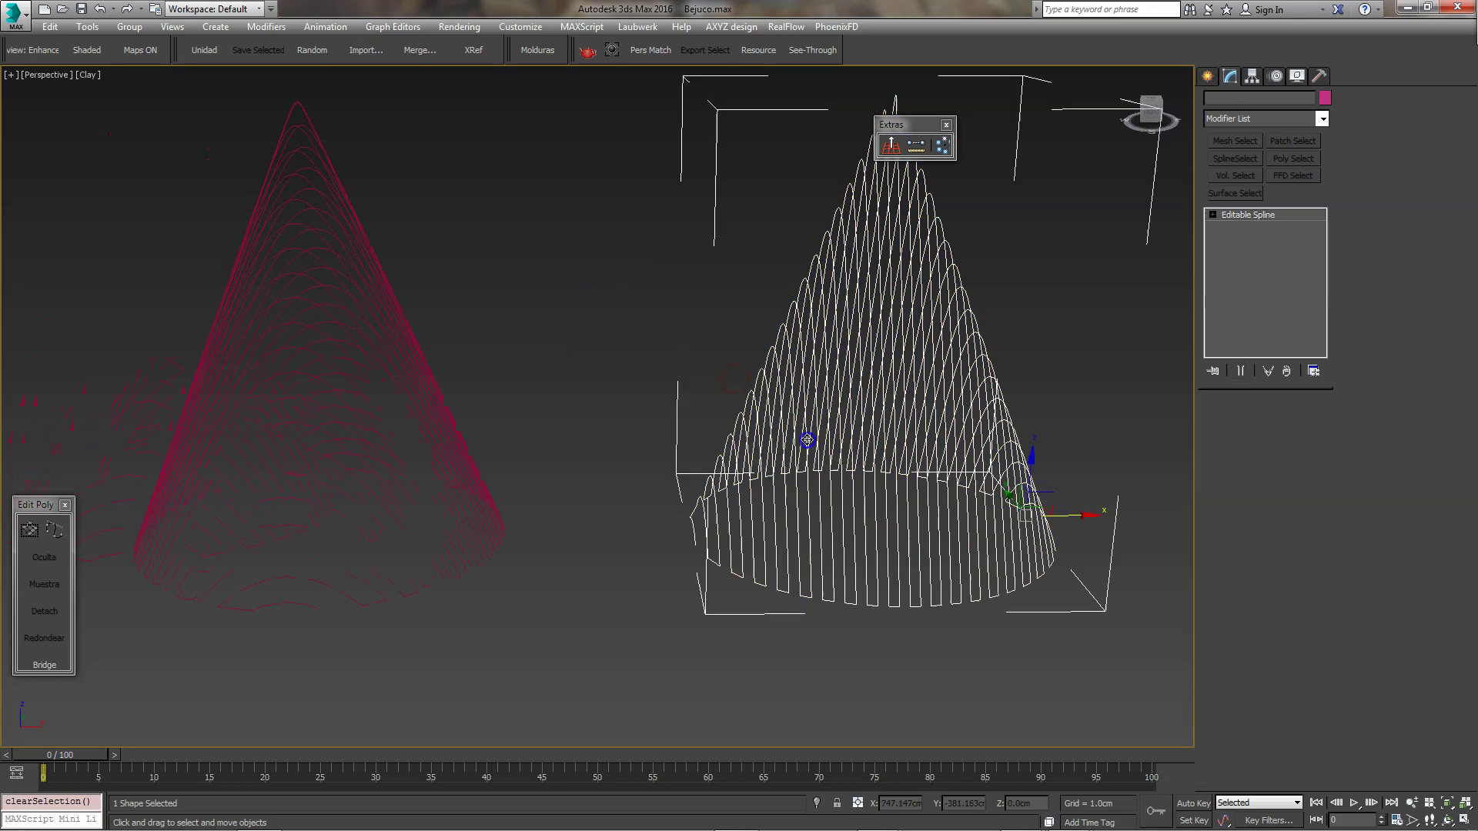
pyautogui.click(612, 57)
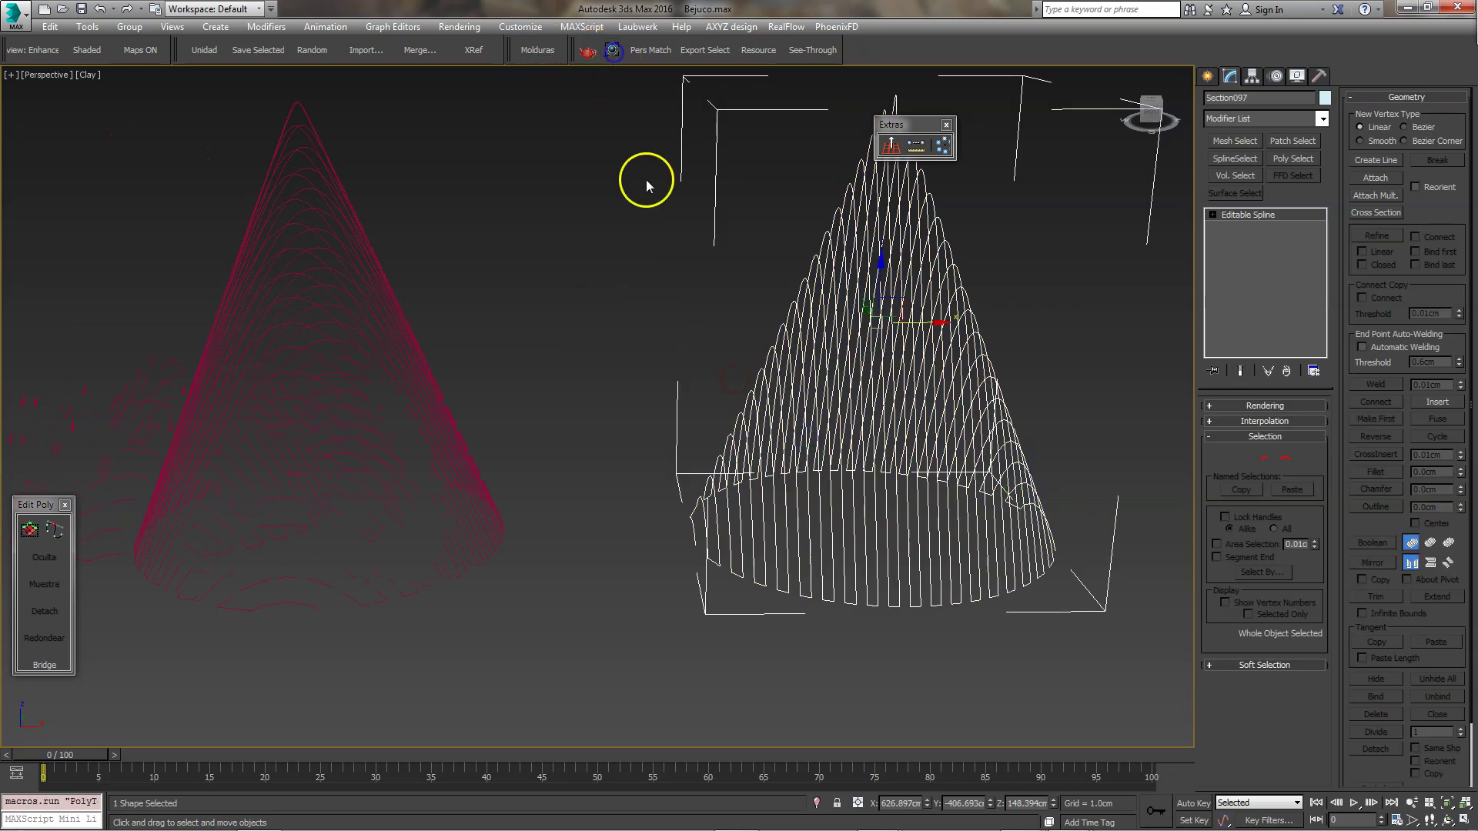
pyautogui.keyDown('alt'); pyautogui.moveTo(645, 179); pyautogui.dragTo(658, 304, button='middle'); pyautogui.keyUp('alt')
pyautogui.press('t')
pyautogui.moveTo(512, 333); pyautogui.dragTo(961, 406, button='middle')
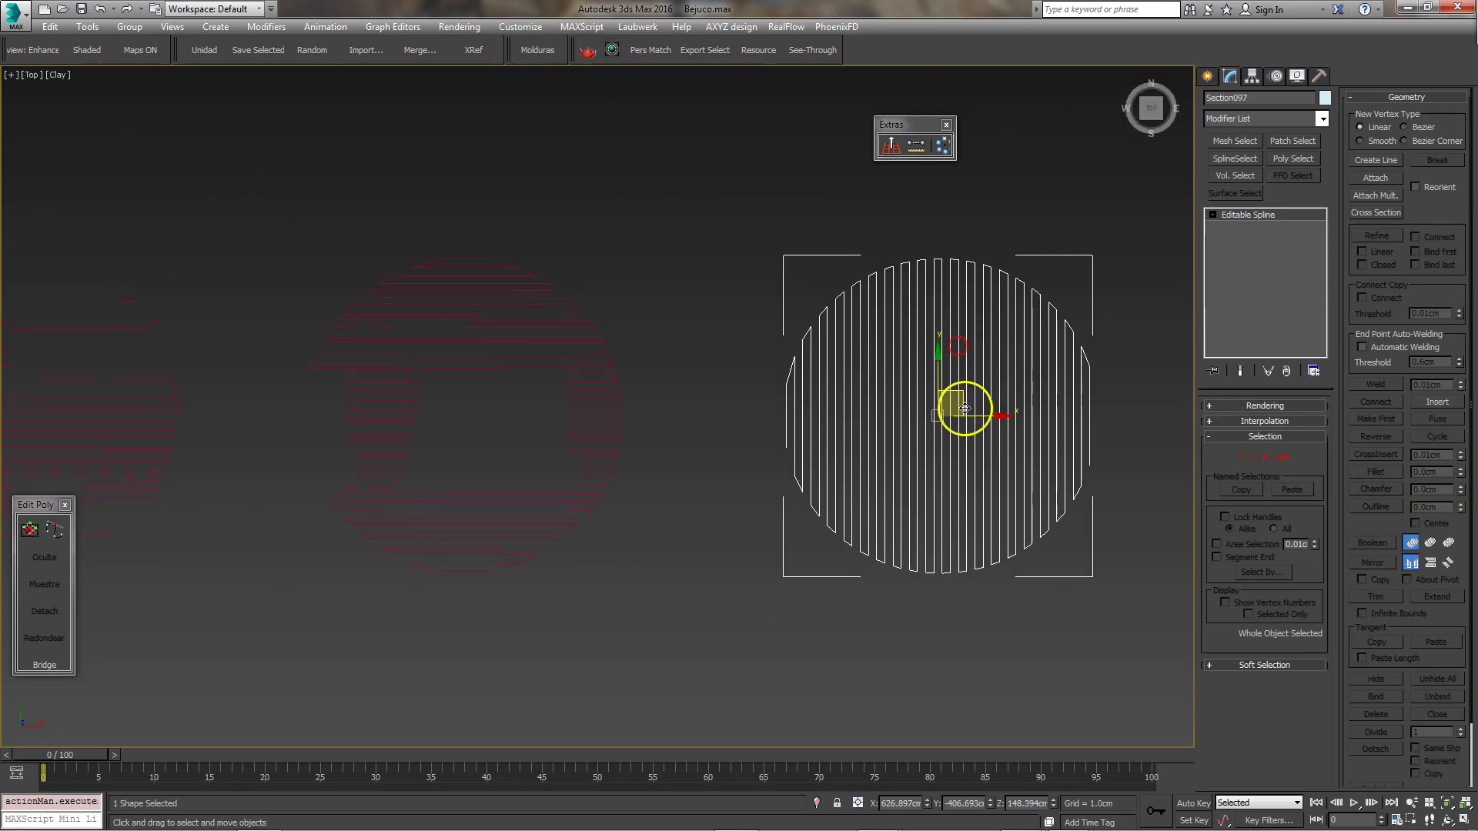
pyautogui.moveTo(991, 420); pyautogui.dragTo(876, 415)
# Align the white cone to the red Bejuco 01 cone on X Position only, then nudge it along X.
pyautogui.hotkey('alt', 'a')
pyautogui.click(570, 406)
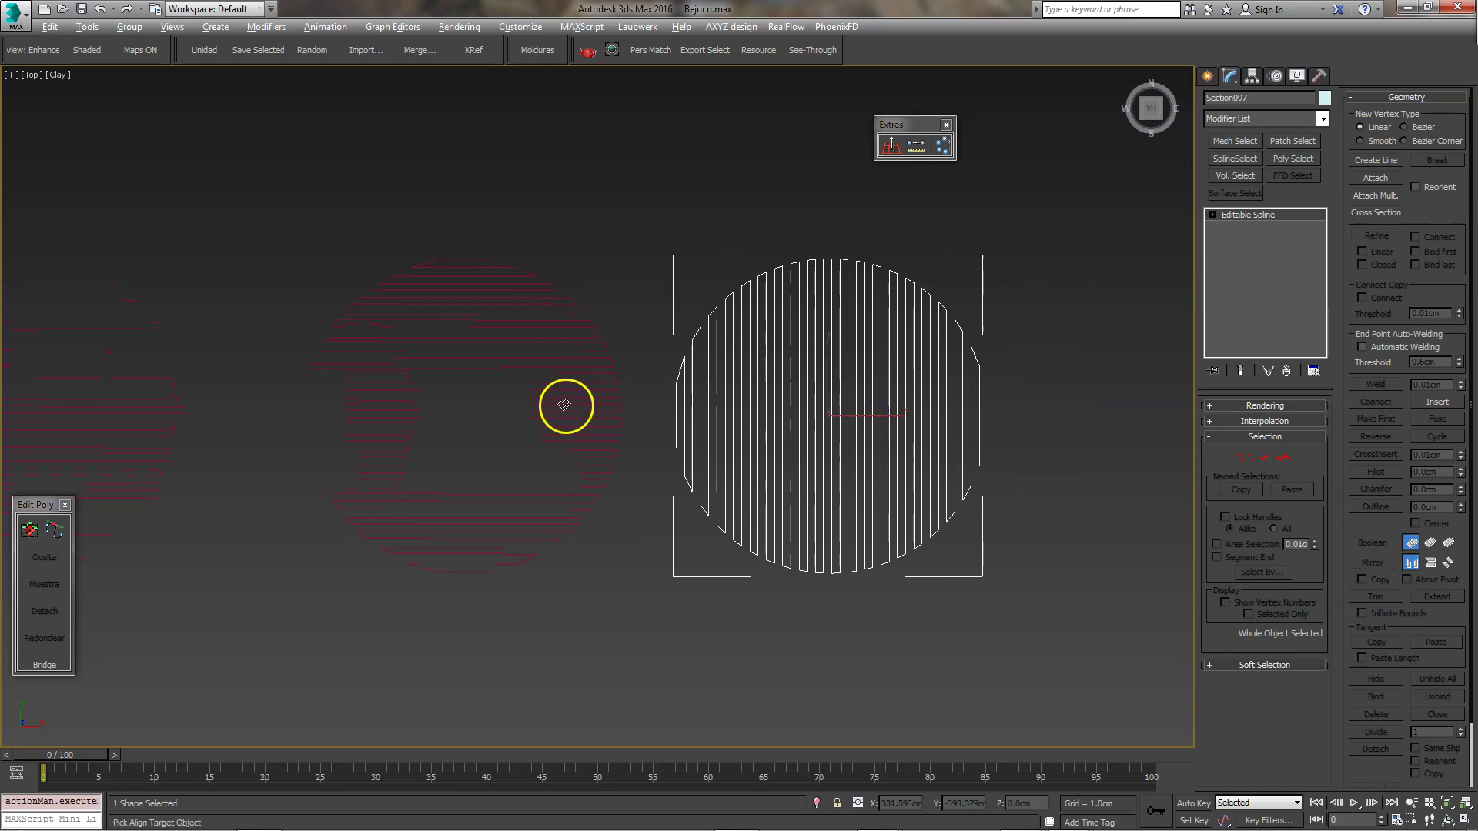
pyautogui.click(928, 348)
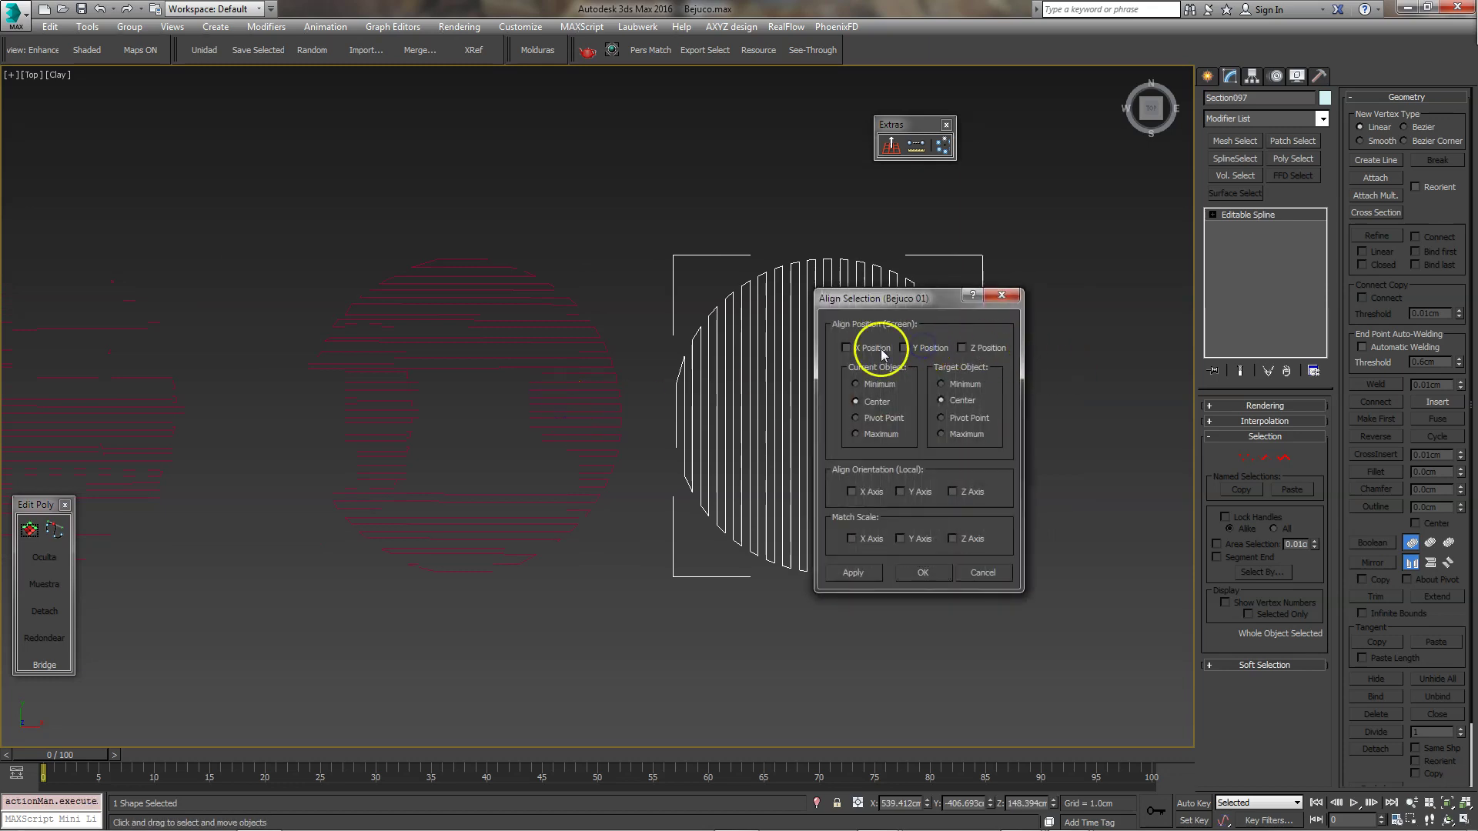
pyautogui.click(876, 348)
pyautogui.click(934, 573)
pyautogui.scroll(-2, 446, 373)
pyautogui.scroll(5, 441, 372)
pyautogui.moveTo(535, 485); pyautogui.dragTo(546, 479)
pyautogui.moveTo(538, 446)
pyautogui.mouseDown(button='middle')
pyautogui.moveTo(543, 410)
pyautogui.moveTo(619, 453)
pyautogui.mouseUp(button='middle')
pyautogui.press('p')
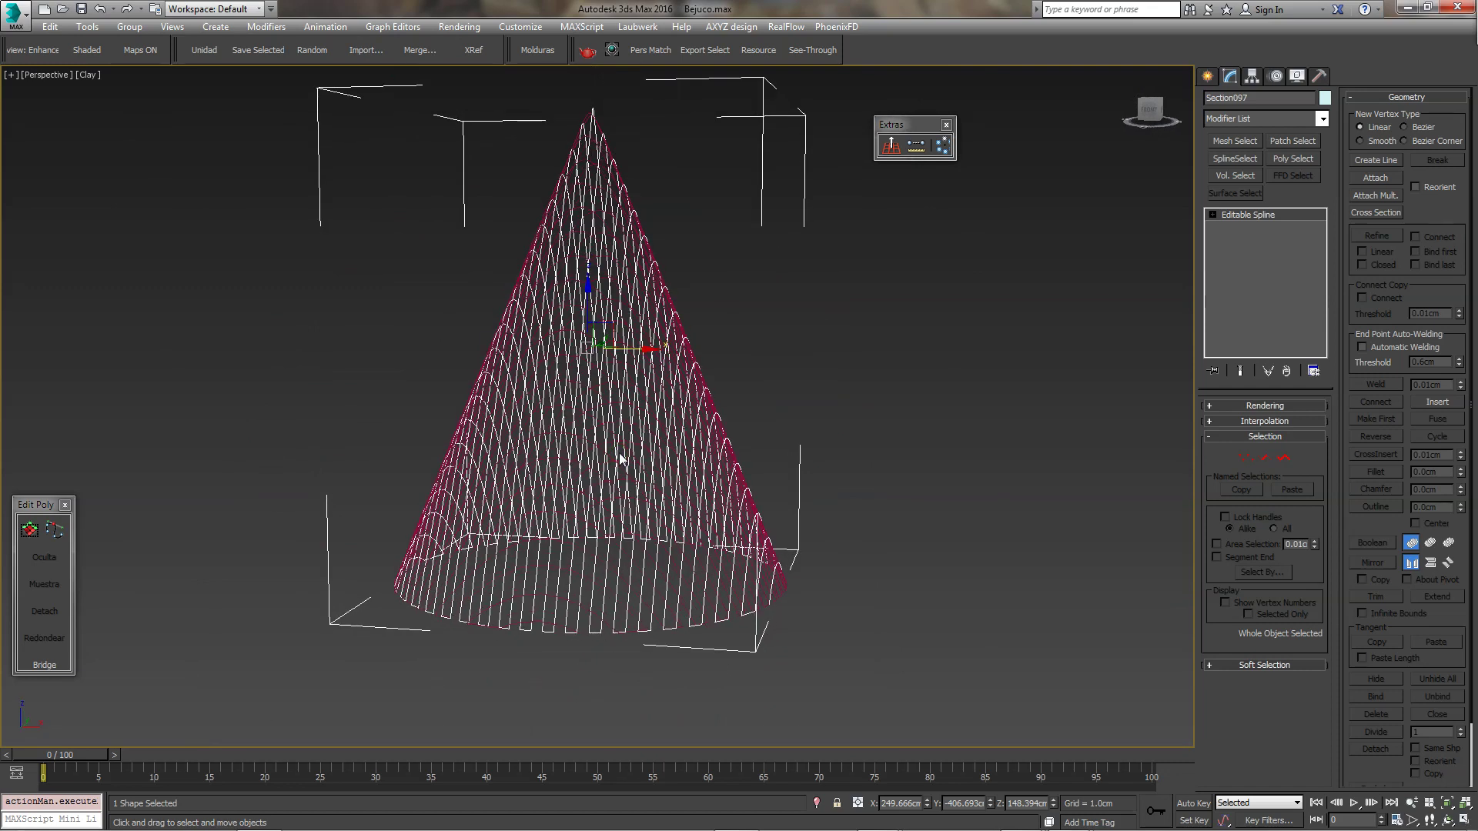
# Try moving the white cone off the red one, undo, then reselect and orbit around it.
pyautogui.click(473, 345)
pyautogui.moveTo(636, 395)
pyautogui.keyDown('alt'); pyautogui.mouseDown(button='middle')
pyautogui.moveTo(743, 419)
pyautogui.moveTo(669, 412)
pyautogui.mouseUp(button='middle'); pyautogui.keyUp('alt')
pyautogui.moveTo(668, 410); pyautogui.dragTo(514, 350)
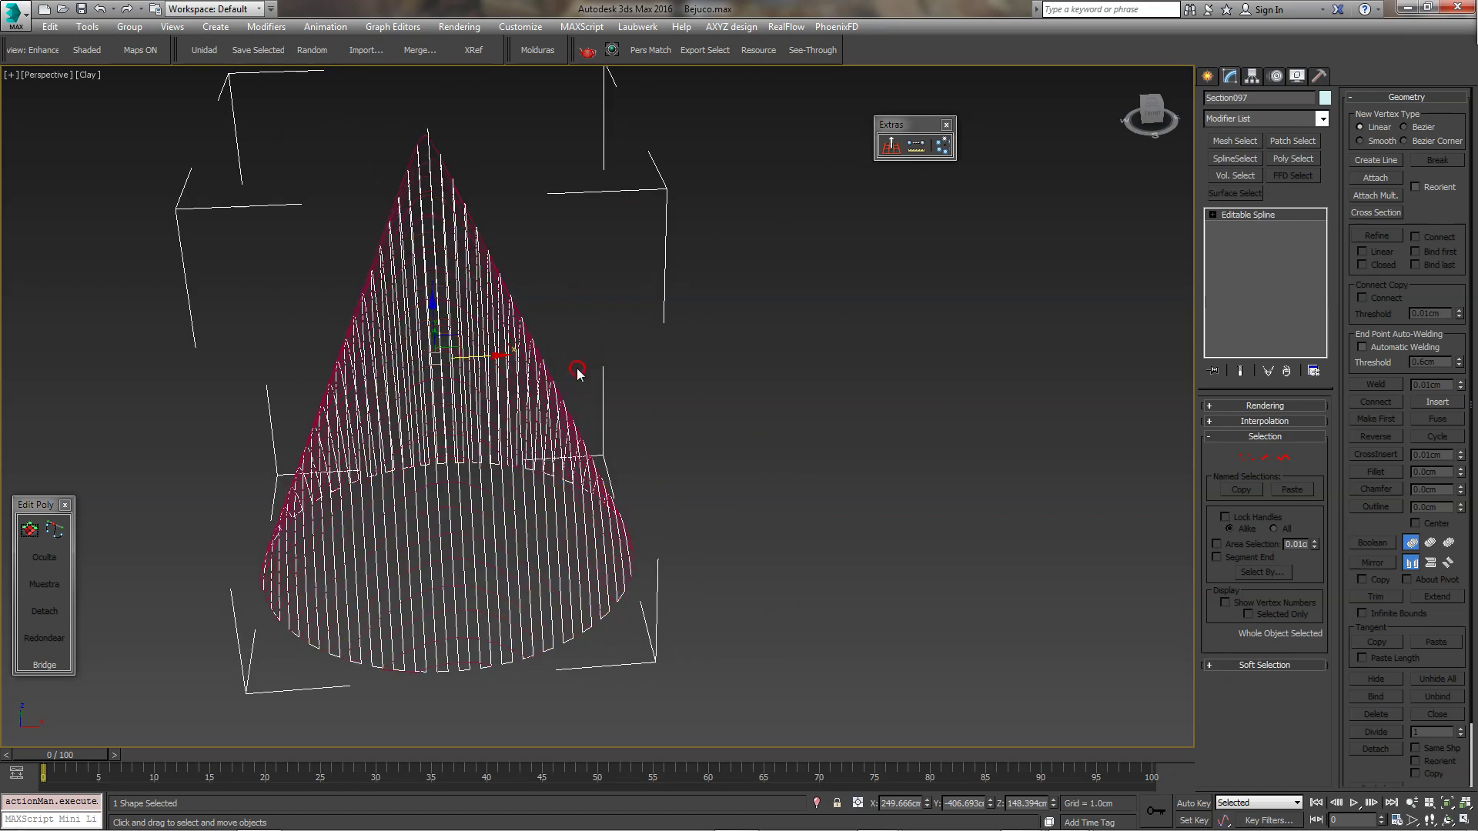
pyautogui.hotkey('ctrl', 'z')
pyautogui.click(627, 413)
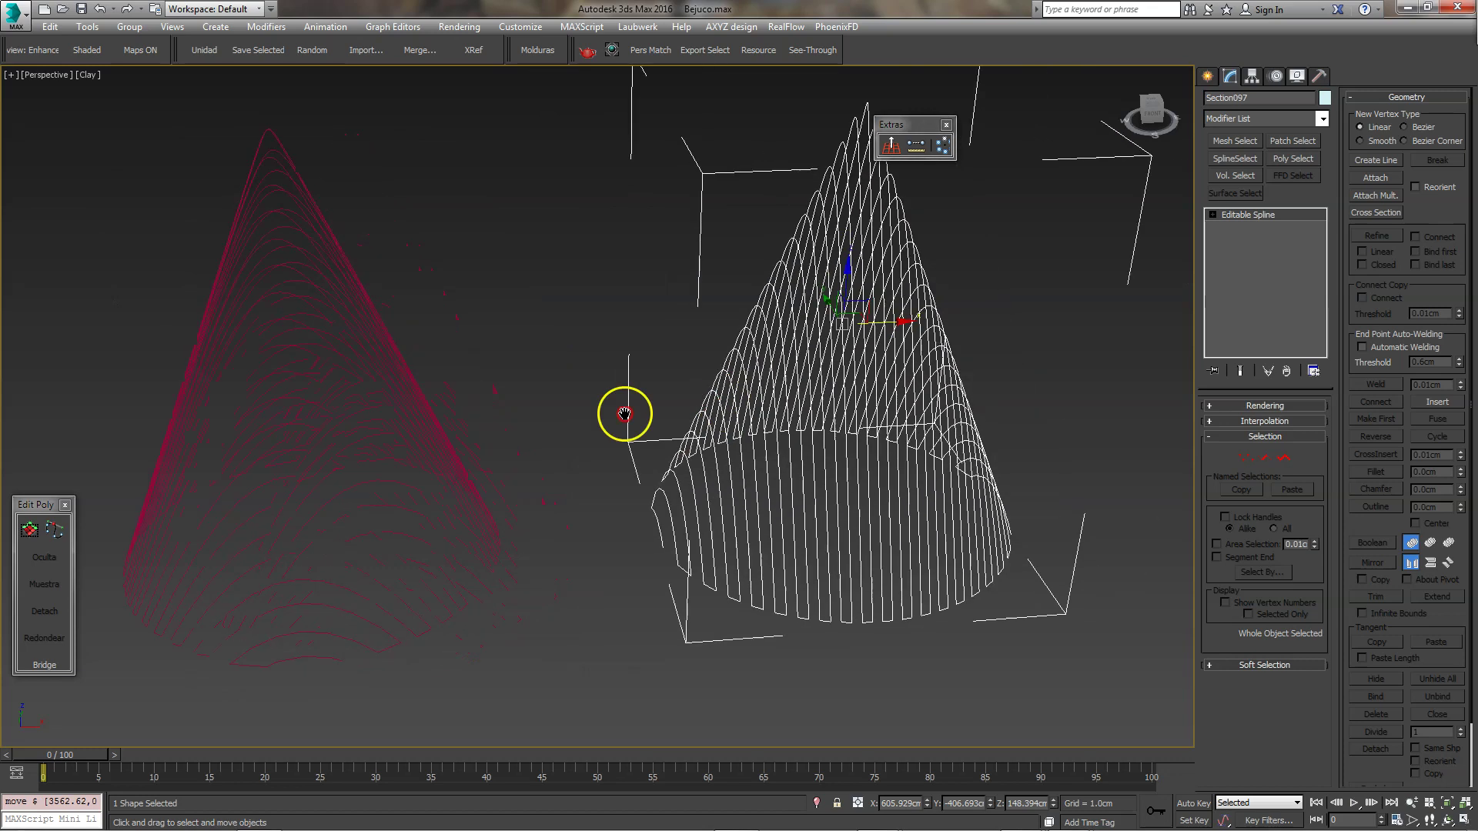
pyautogui.click(842, 390)
pyautogui.keyDown('alt'); pyautogui.moveTo(841, 390); pyautogui.dragTo(819, 350, button='middle'); pyautogui.keyUp('alt')
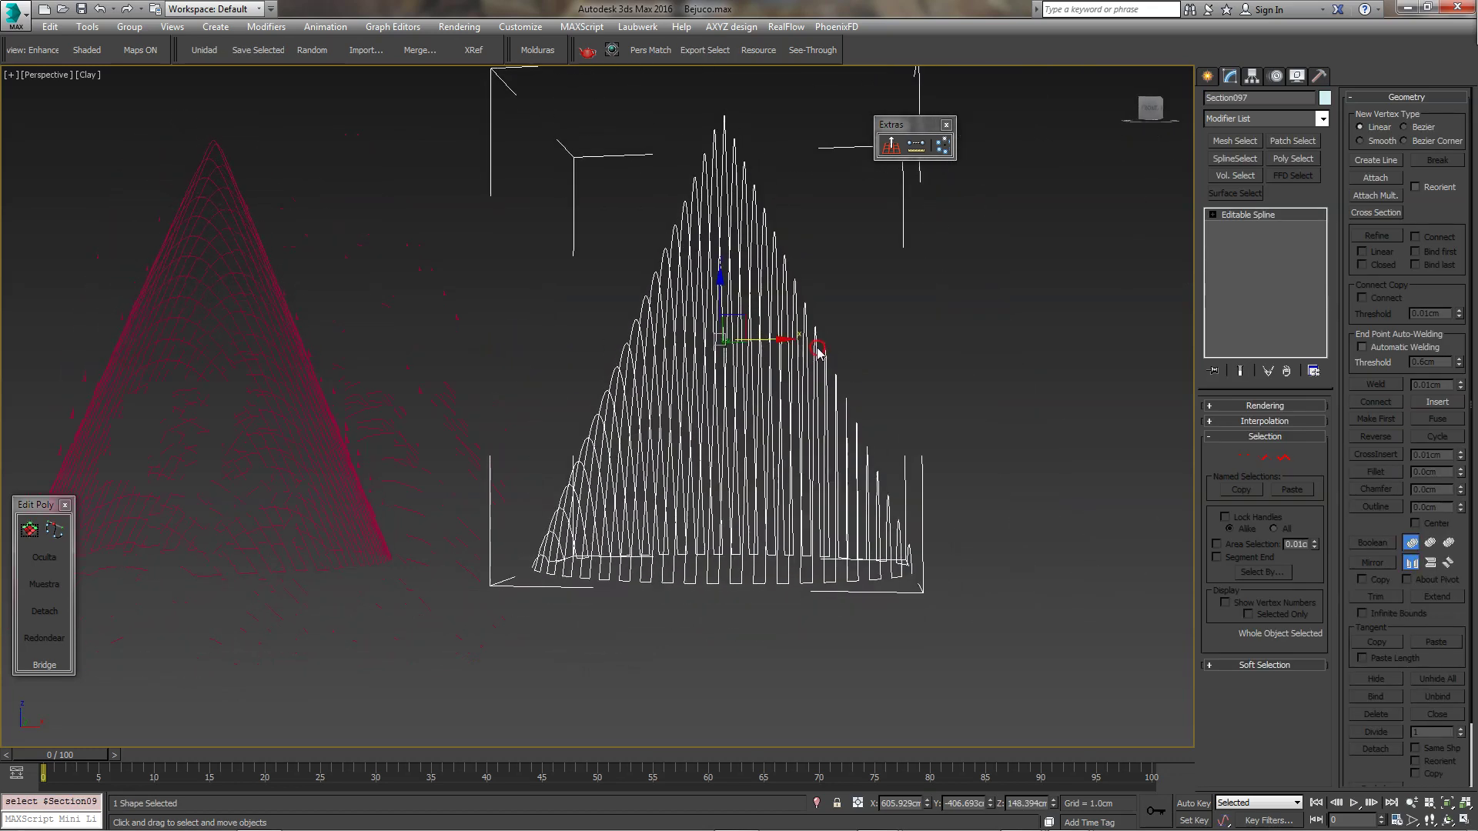
pyautogui.keyDown('alt'); pyautogui.moveTo(734, 324); pyautogui.dragTo(737, 424, button='middle'); pyautogui.keyUp('alt')
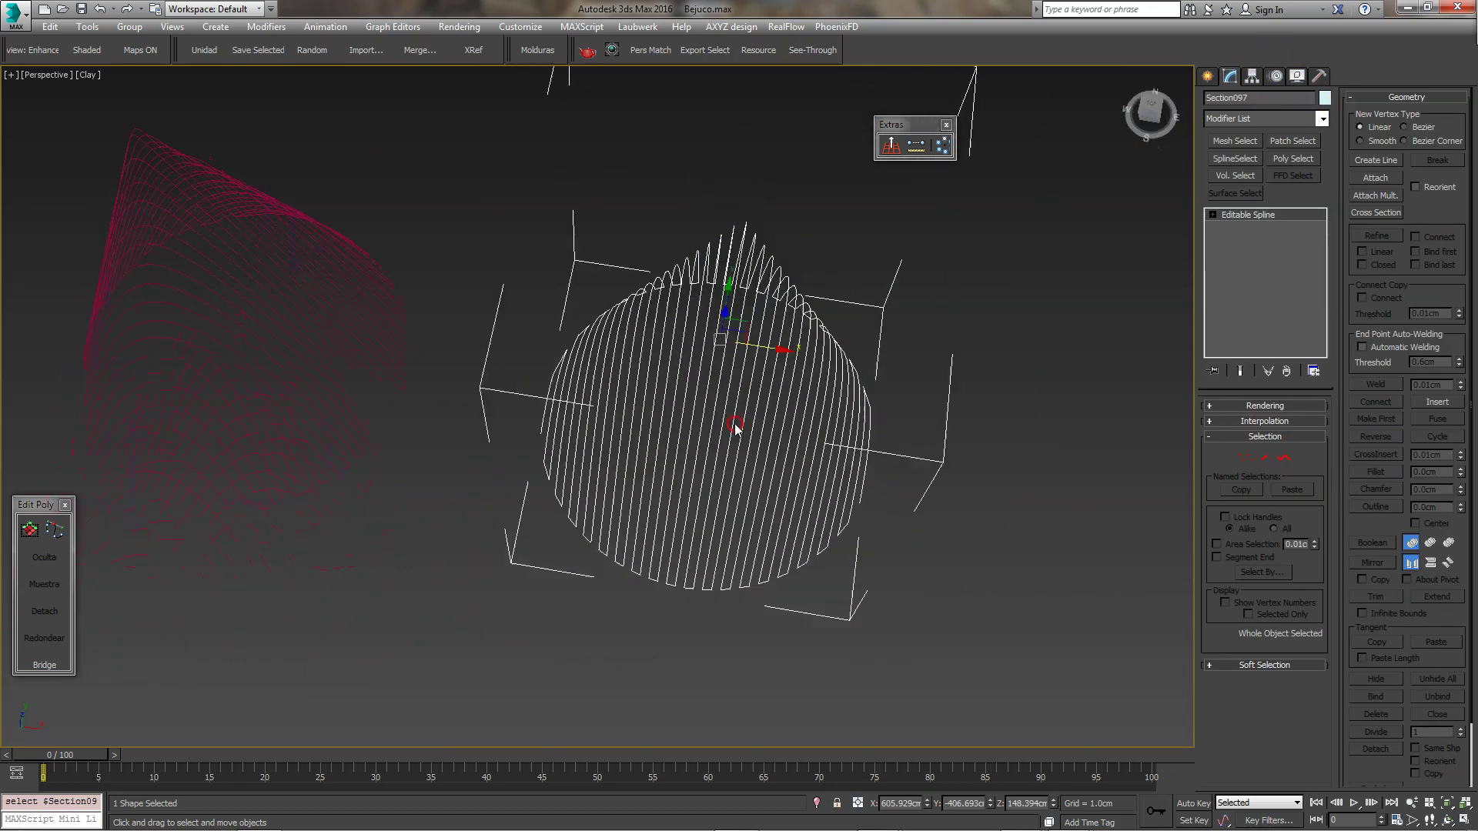
pyautogui.click(770, 335)
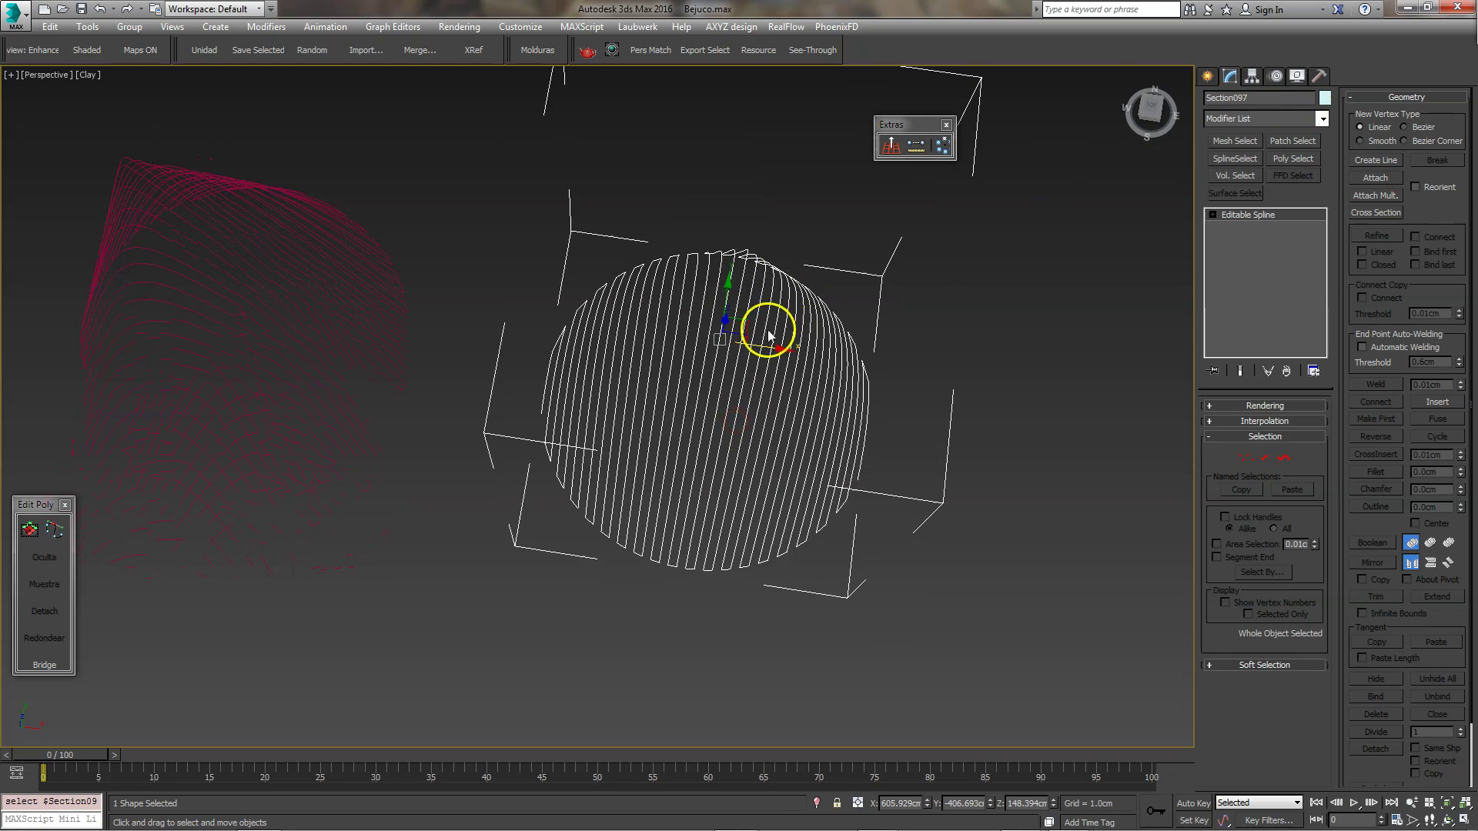
# With Affect Pivot Only, align the white cone's pivot to its Z minimum at the base.
pyautogui.click(1254, 77)
pyautogui.click(1262, 173)
pyautogui.moveTo(897, 347)
pyautogui.keyDown('alt'); pyautogui.mouseDown(button='middle')
pyautogui.moveTo(885, 220)
pyautogui.moveTo(762, 267)
pyautogui.moveTo(704, 308)
pyautogui.mouseUp(button='middle'); pyautogui.keyUp('alt')
pyautogui.hotkey('alt', 'a')
pyautogui.click(704, 397)
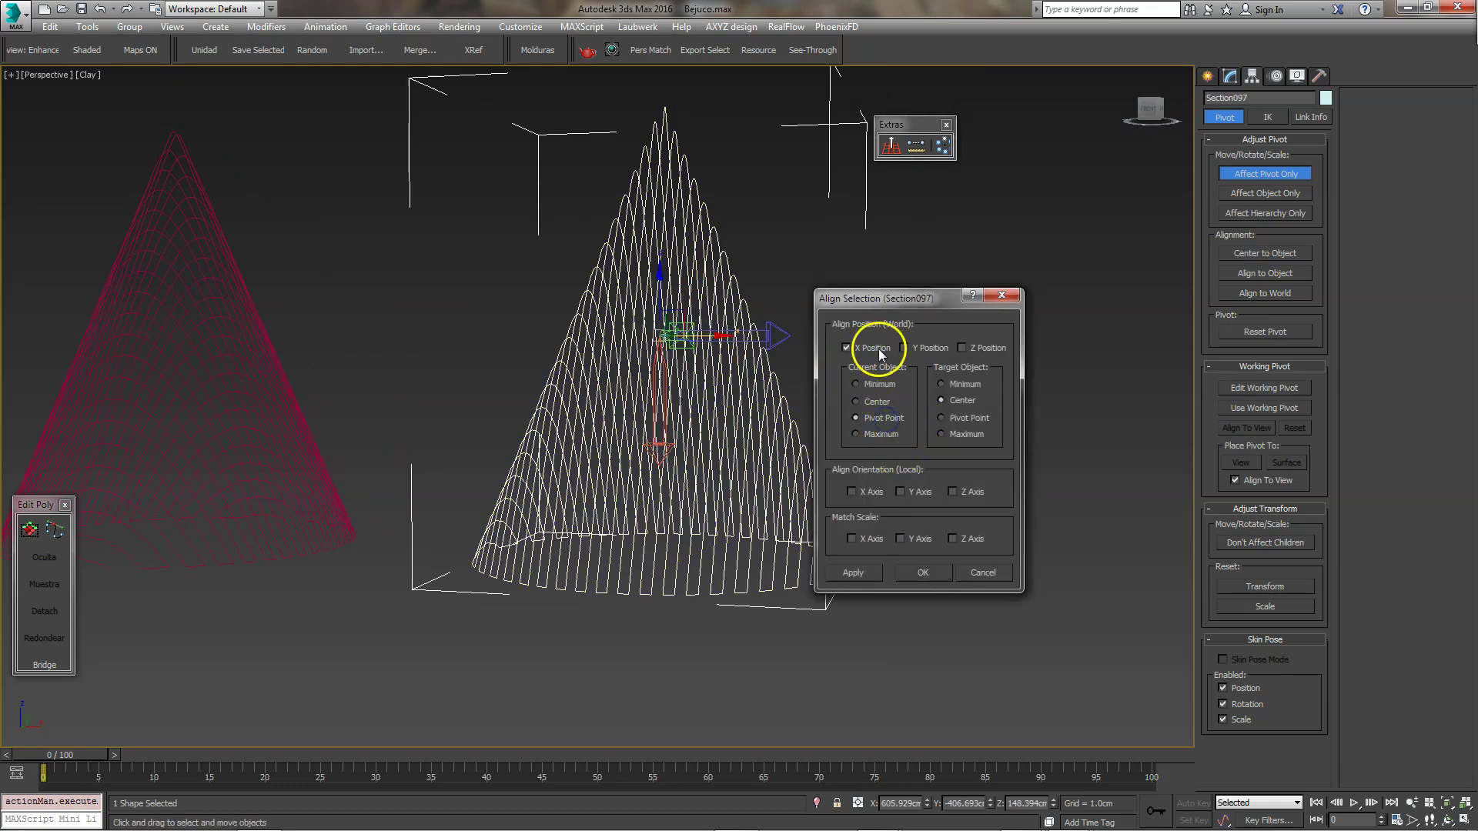
pyautogui.click(962, 348)
pyautogui.click(941, 384)
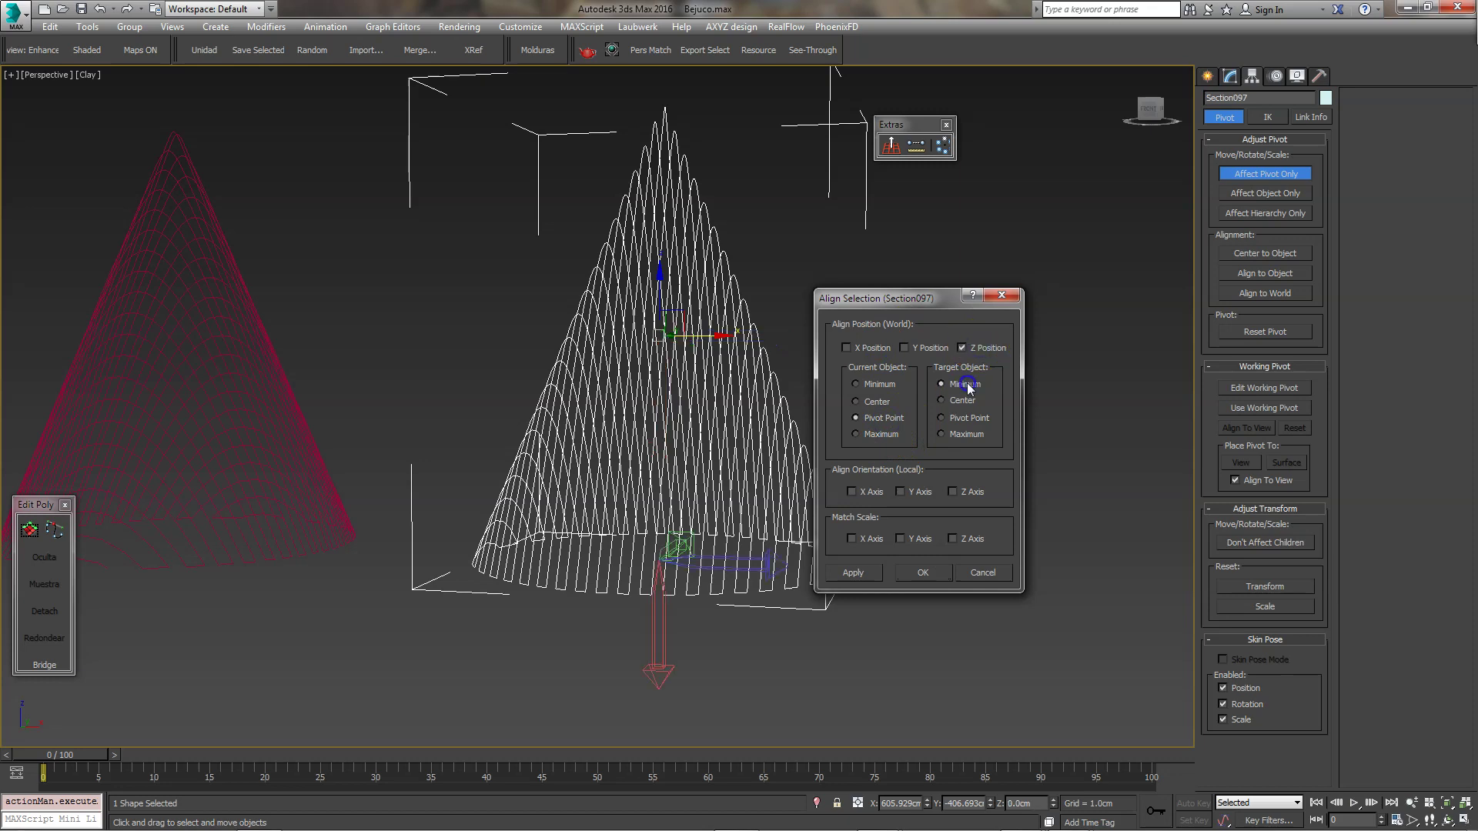
pyautogui.click(931, 572)
pyautogui.click(1242, 173)
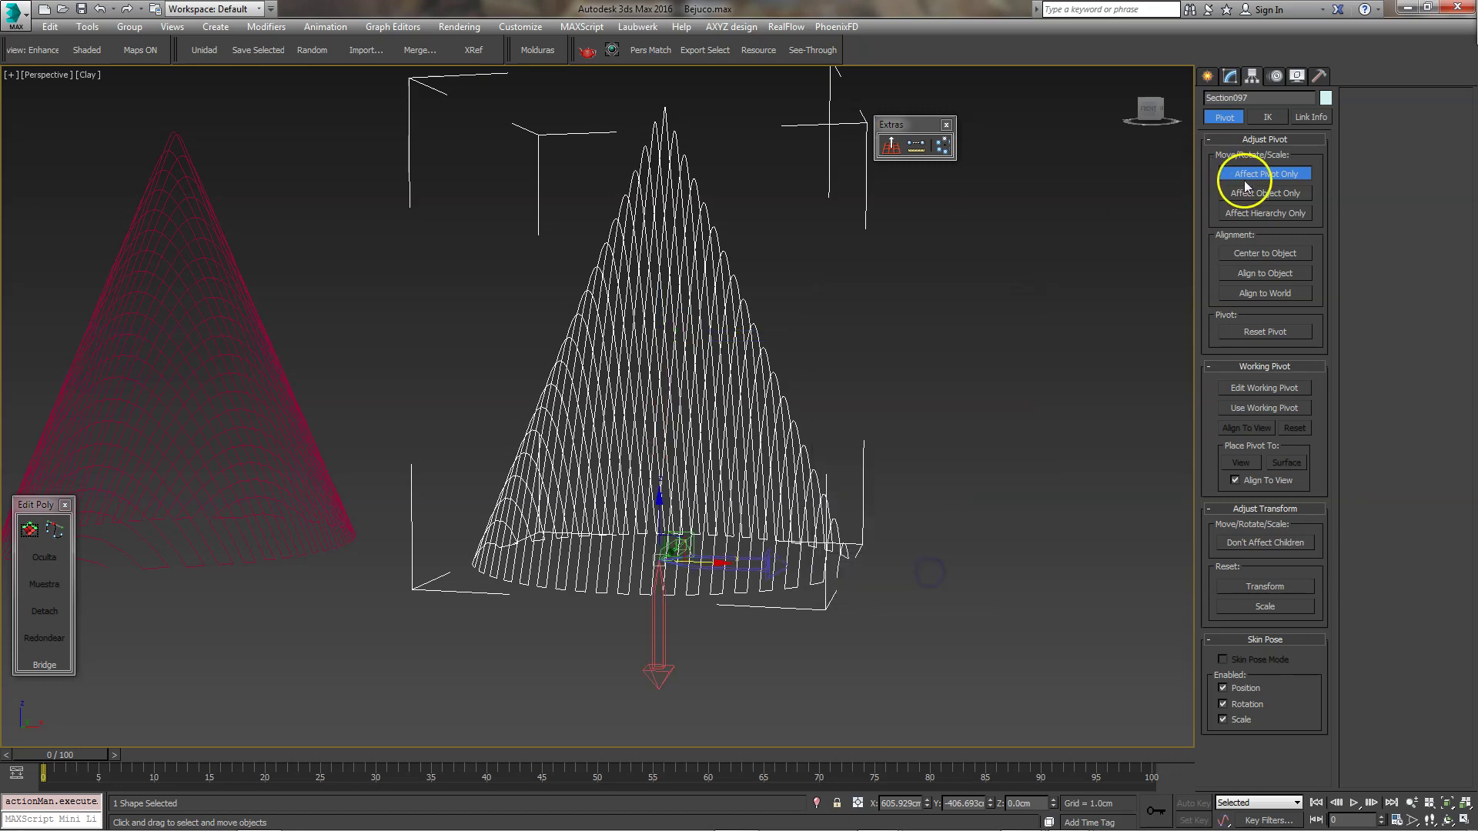
# Reselect the cone and open Scale Transform Type-In with a 99% offset.
pyautogui.click(782, 423)
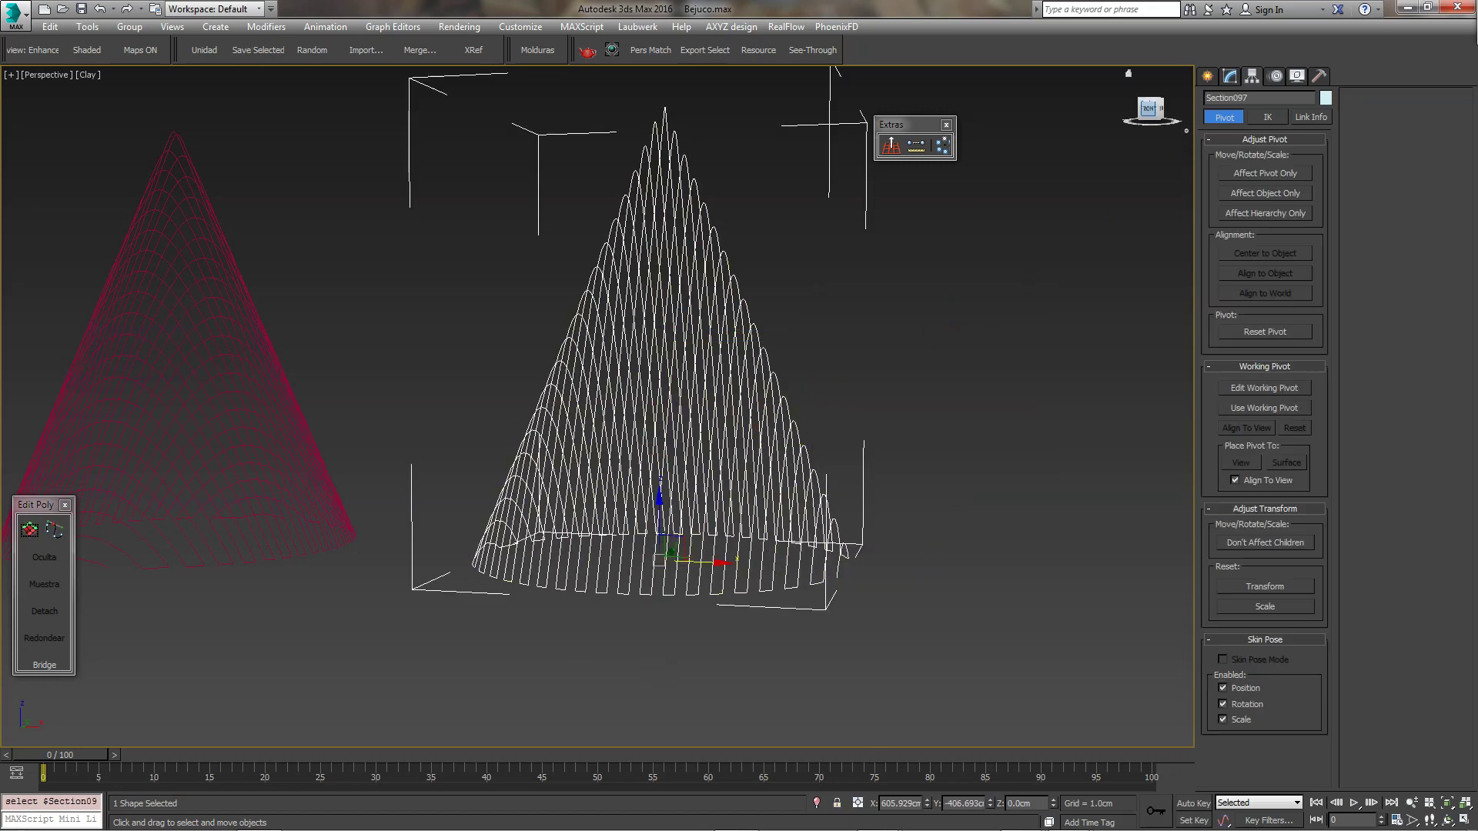
pyautogui.press('r')
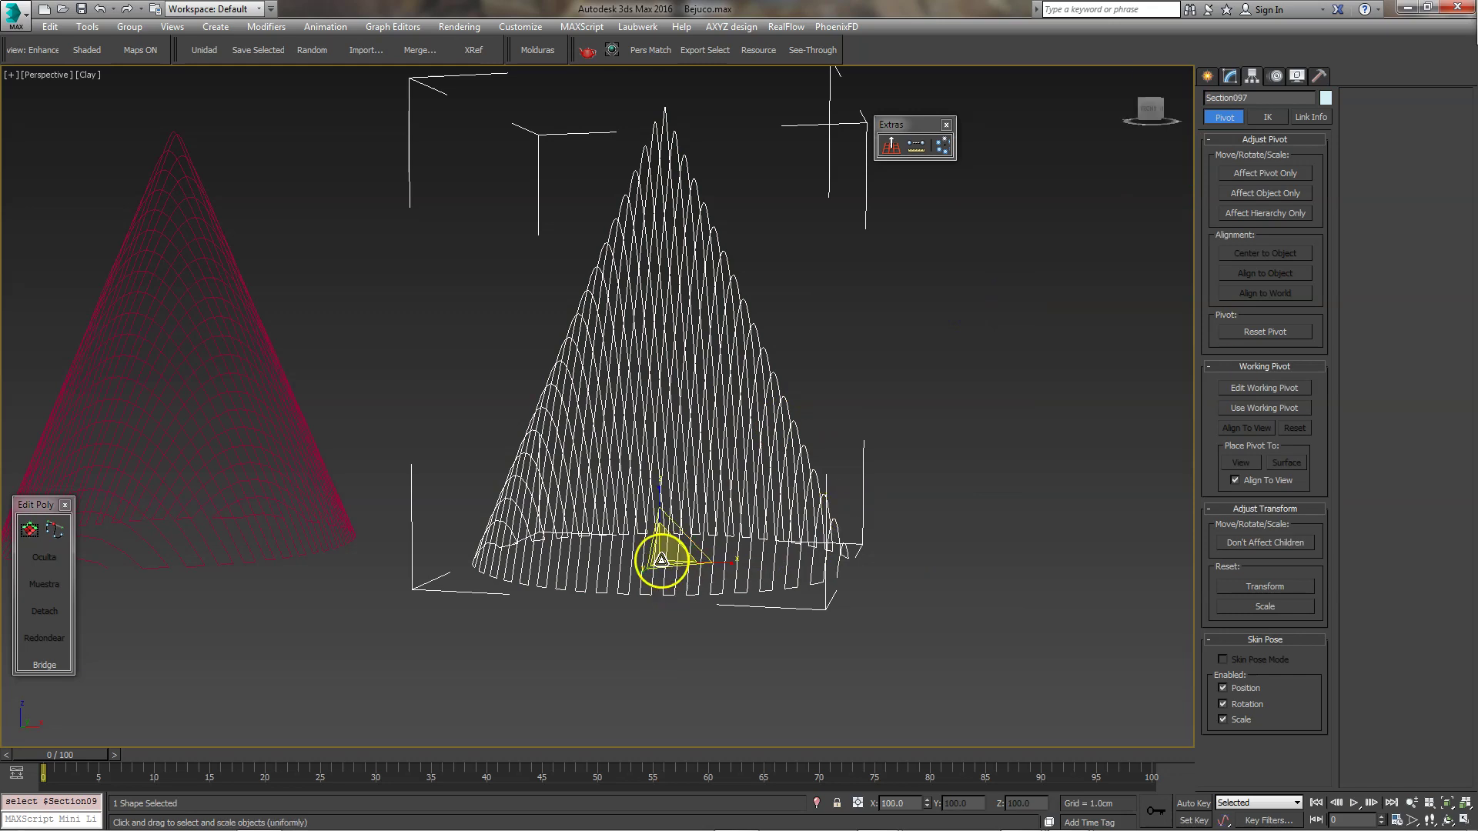
pyautogui.moveTo(661, 560); pyautogui.dragTo(670, 532)
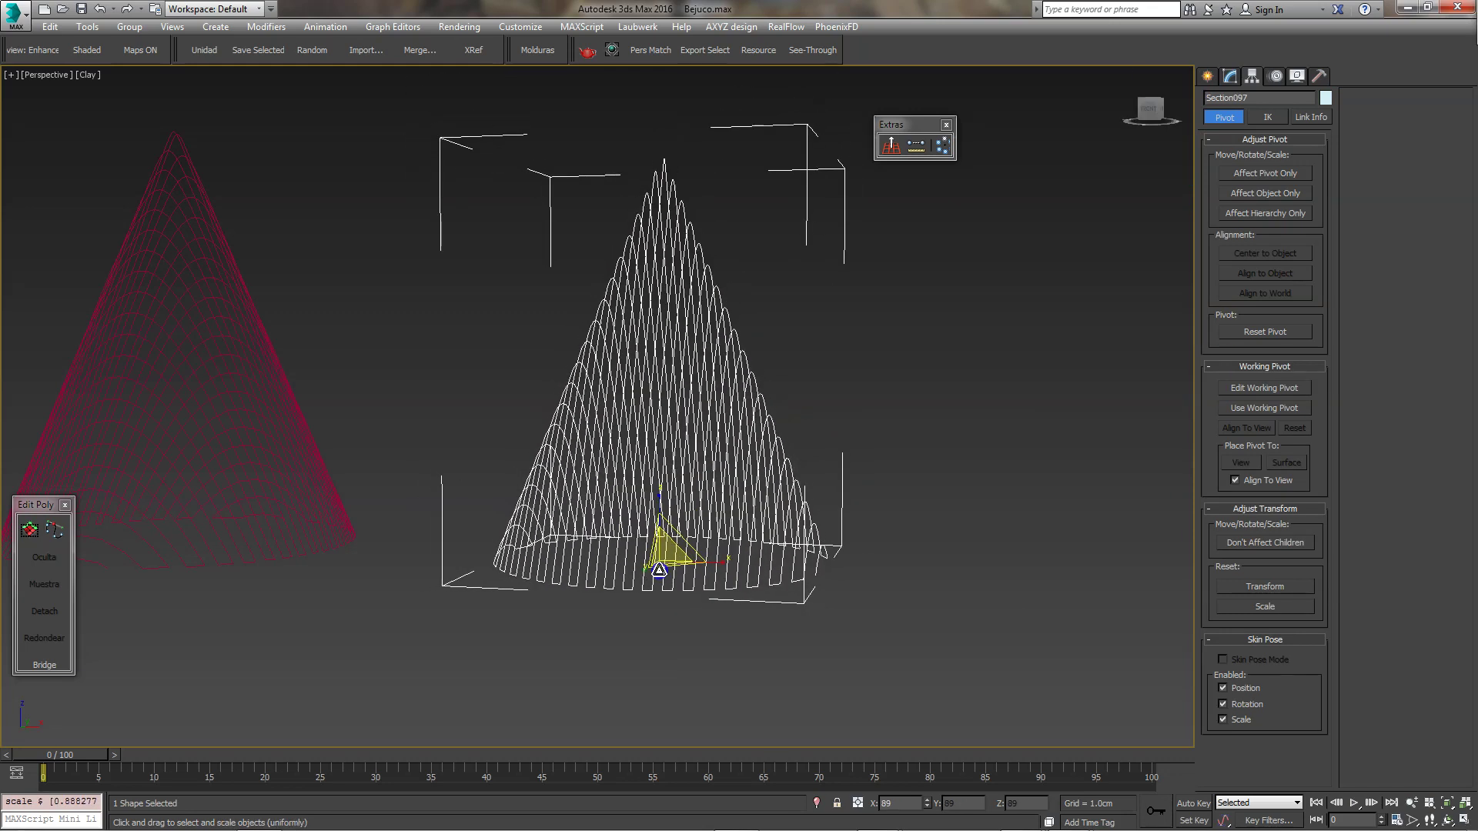
pyautogui.hotkey('ctrl', 'z')
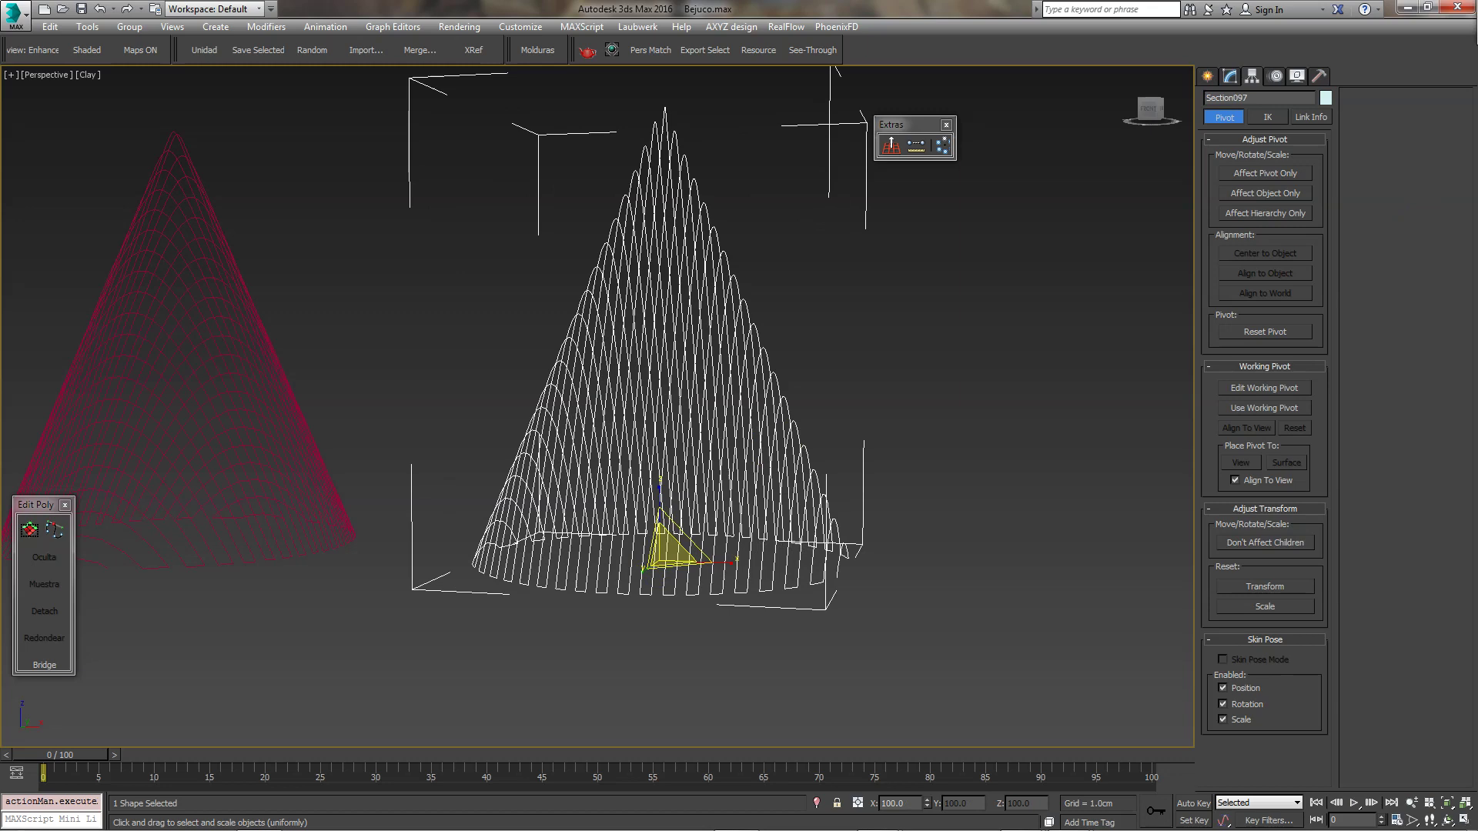
pyautogui.press('F12')
pyautogui.click(351, 593)
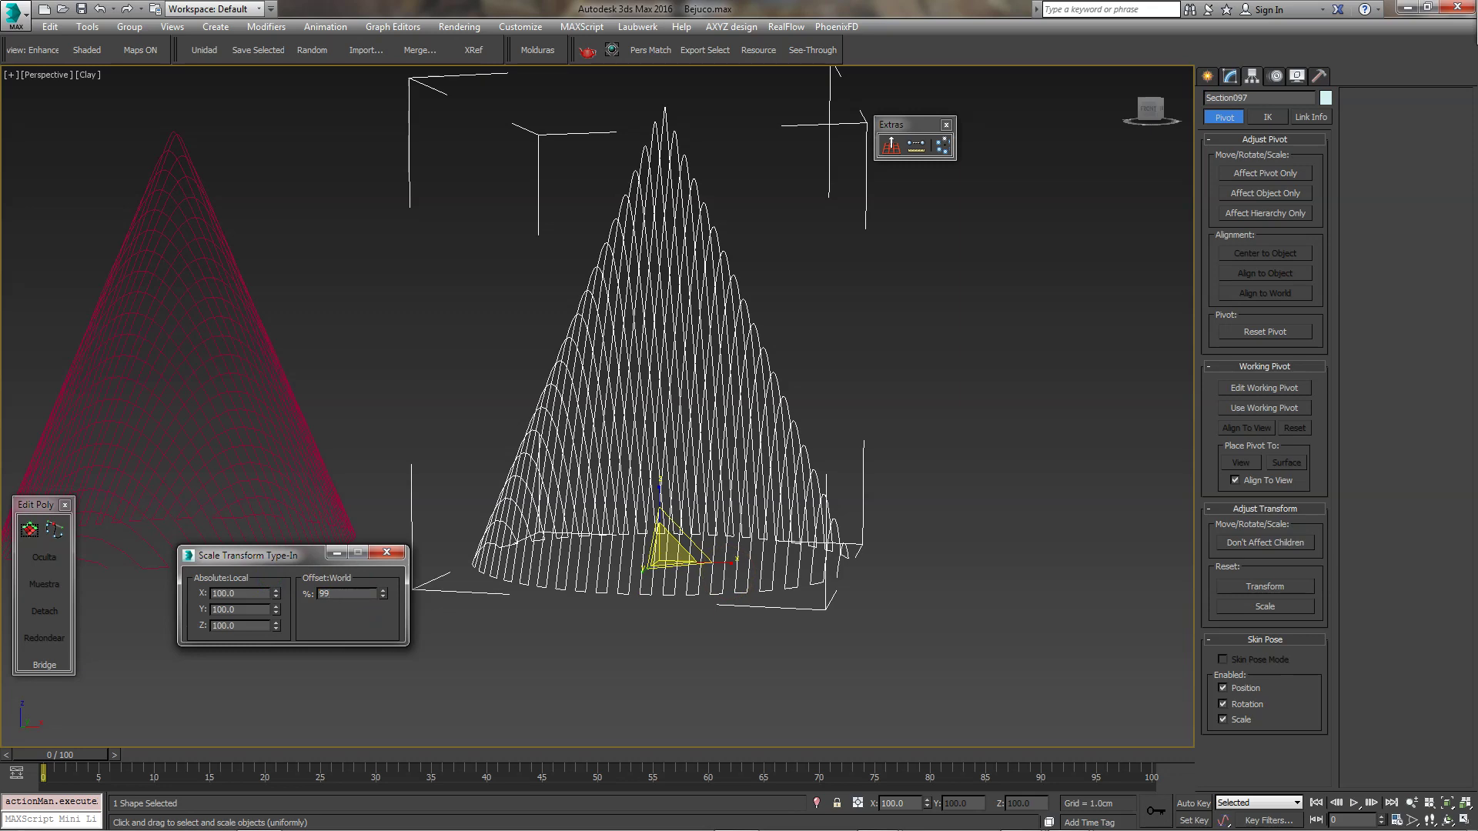
# Apply the 99% uniform scale and reselect the white cone with Move active.
pyautogui.press('Return')
pyautogui.click(950, 277)
pyautogui.press('w')
pyautogui.moveTo(732, 304); pyautogui.dragTo(850, 361, button='middle')
pyautogui.click(850, 363)
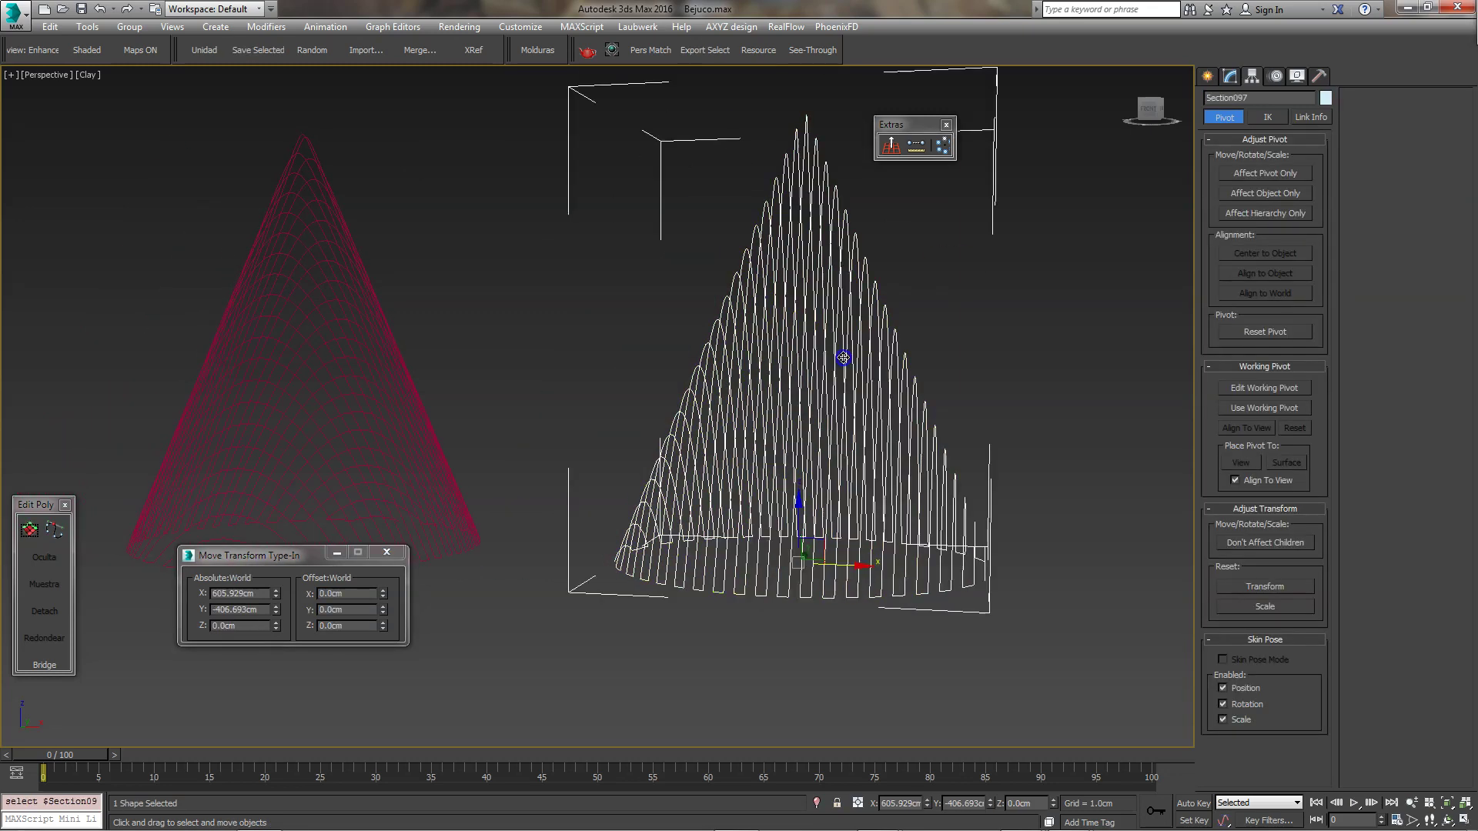
pyautogui.scroll(-5, 850, 363)
# In Top view, slide the vertical line set along X onto the horizontal set, to X 249.179 cm.
pyautogui.press('t')
pyautogui.scroll(-5, 806, 412)
pyautogui.scroll(6, 779, 400)
pyautogui.scroll(-2, 799, 396)
pyautogui.scroll(2, 919, 422)
pyautogui.moveTo(918, 422); pyautogui.dragTo(859, 423, button='middle')
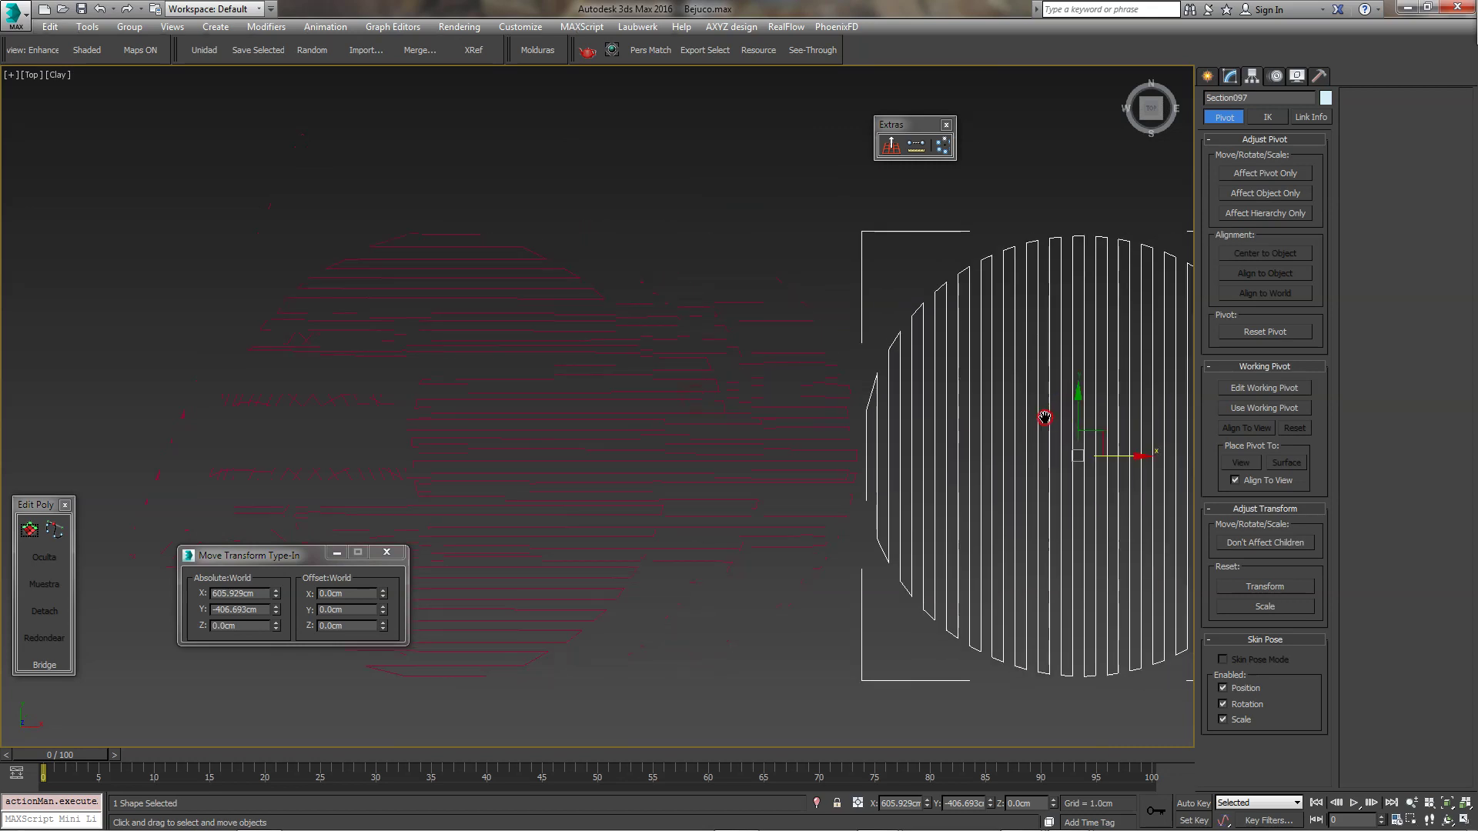
pyautogui.moveTo(1124, 456); pyautogui.dragTo(477, 453)
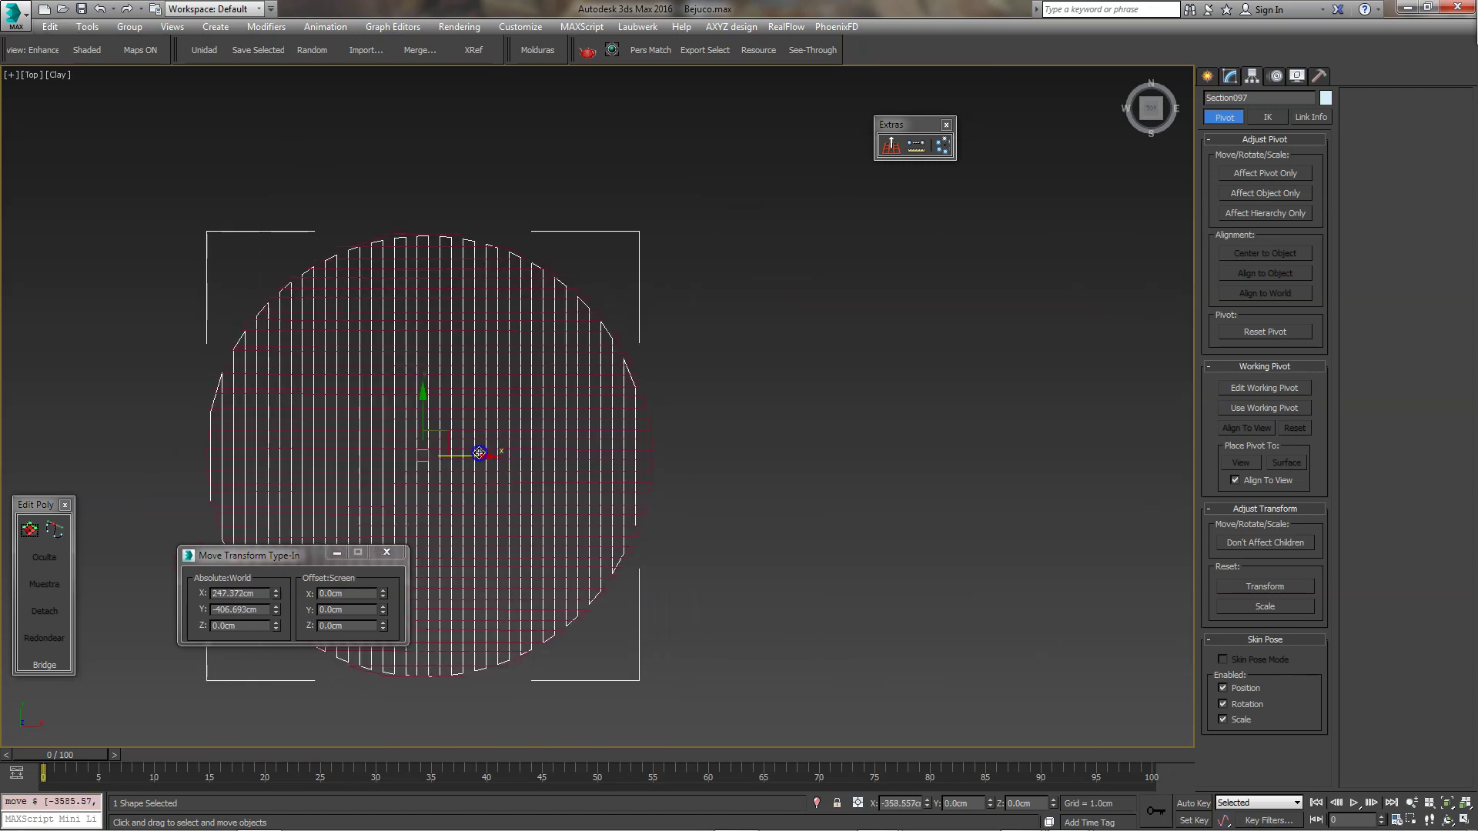
pyautogui.scroll(2, 436, 337)
pyautogui.moveTo(436, 337); pyautogui.dragTo(443, 341, button='middle')
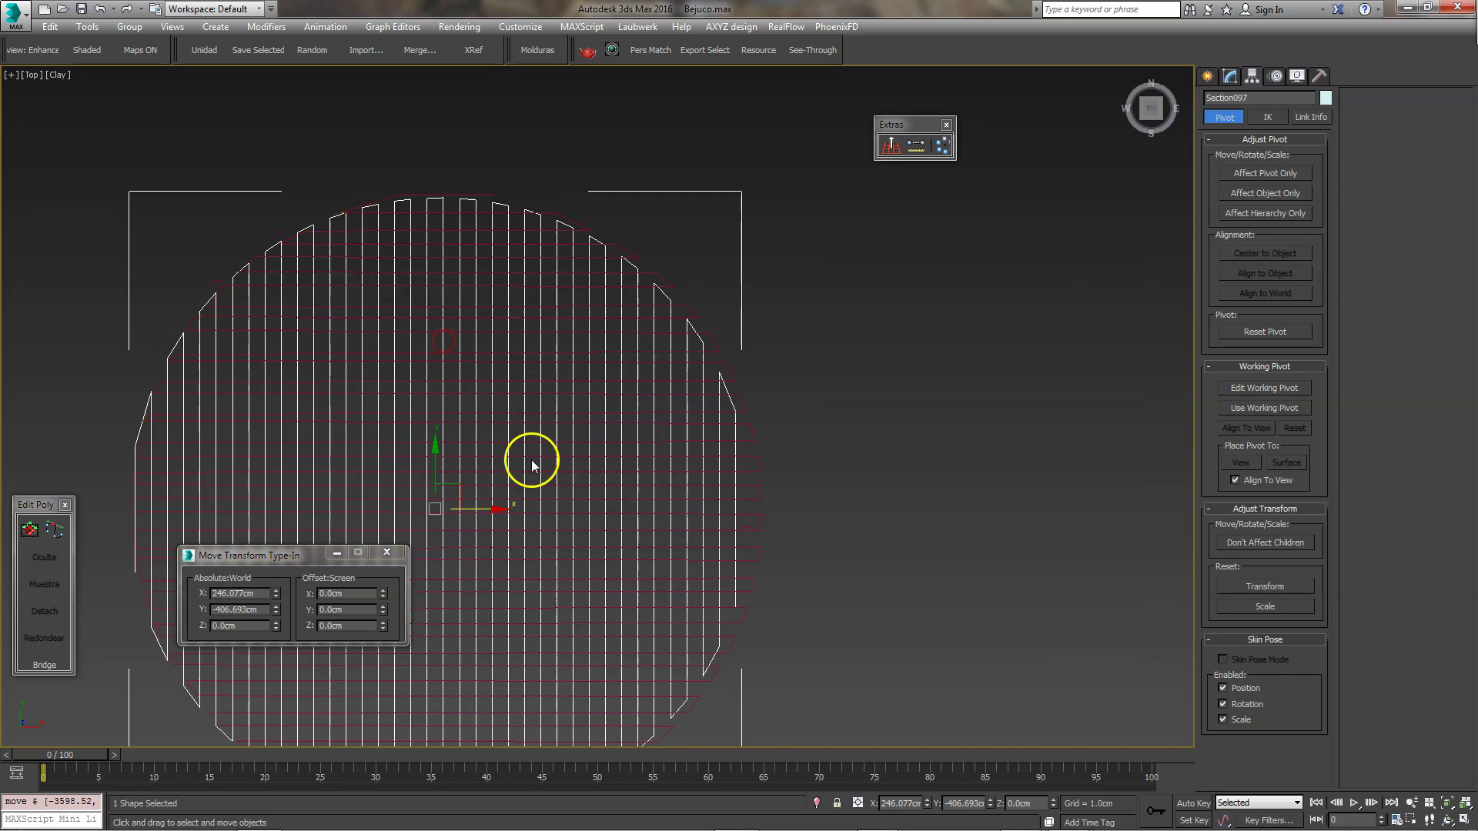
pyautogui.moveTo(487, 511); pyautogui.dragTo(495, 512)
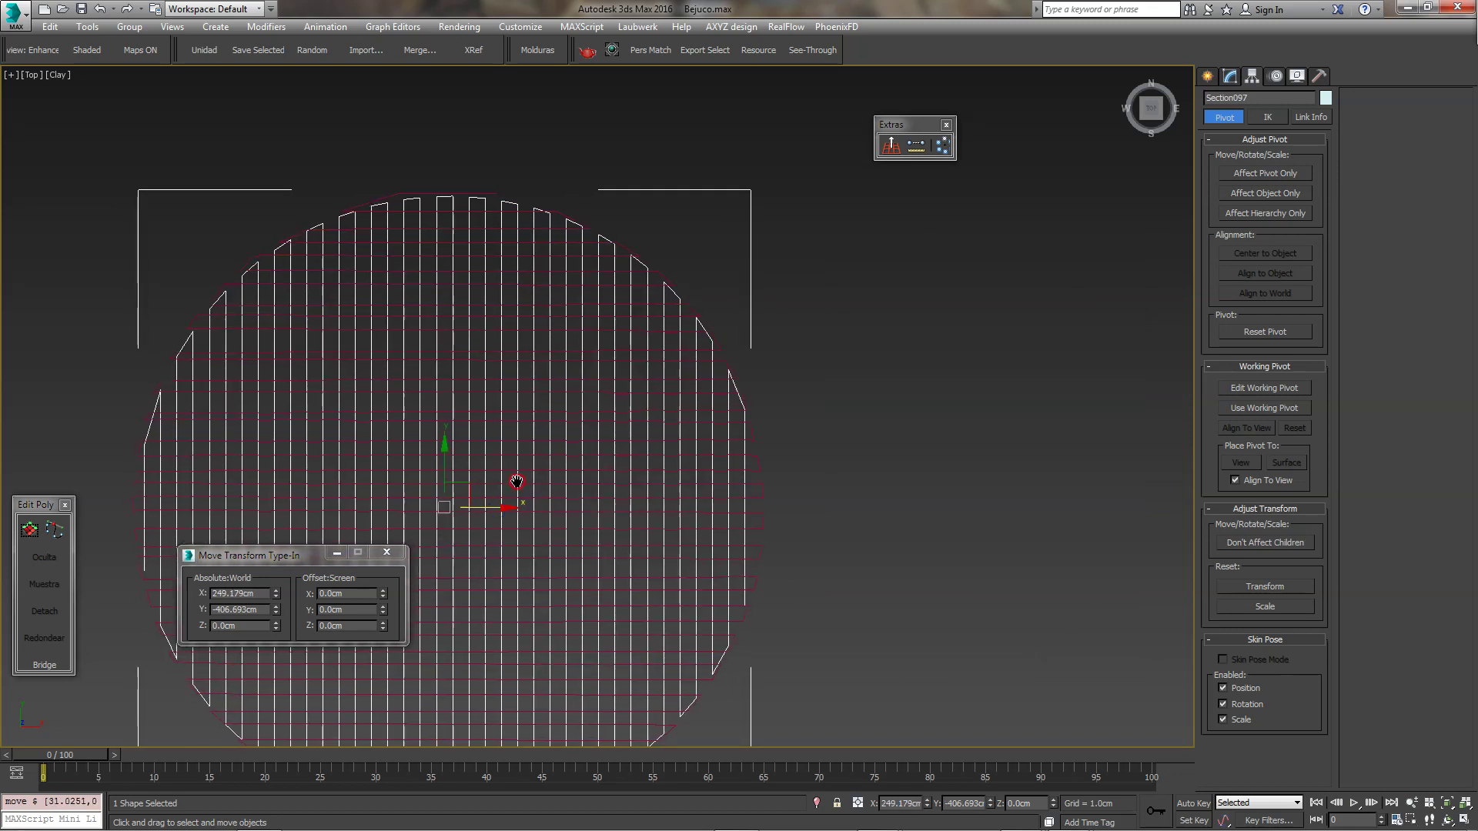
pyautogui.scroll(2, 567, 387)
# Orbit the Perspective view to check the crossed cone lattice.
pyautogui.press('p')
pyautogui.scroll(-3, 585, 396)
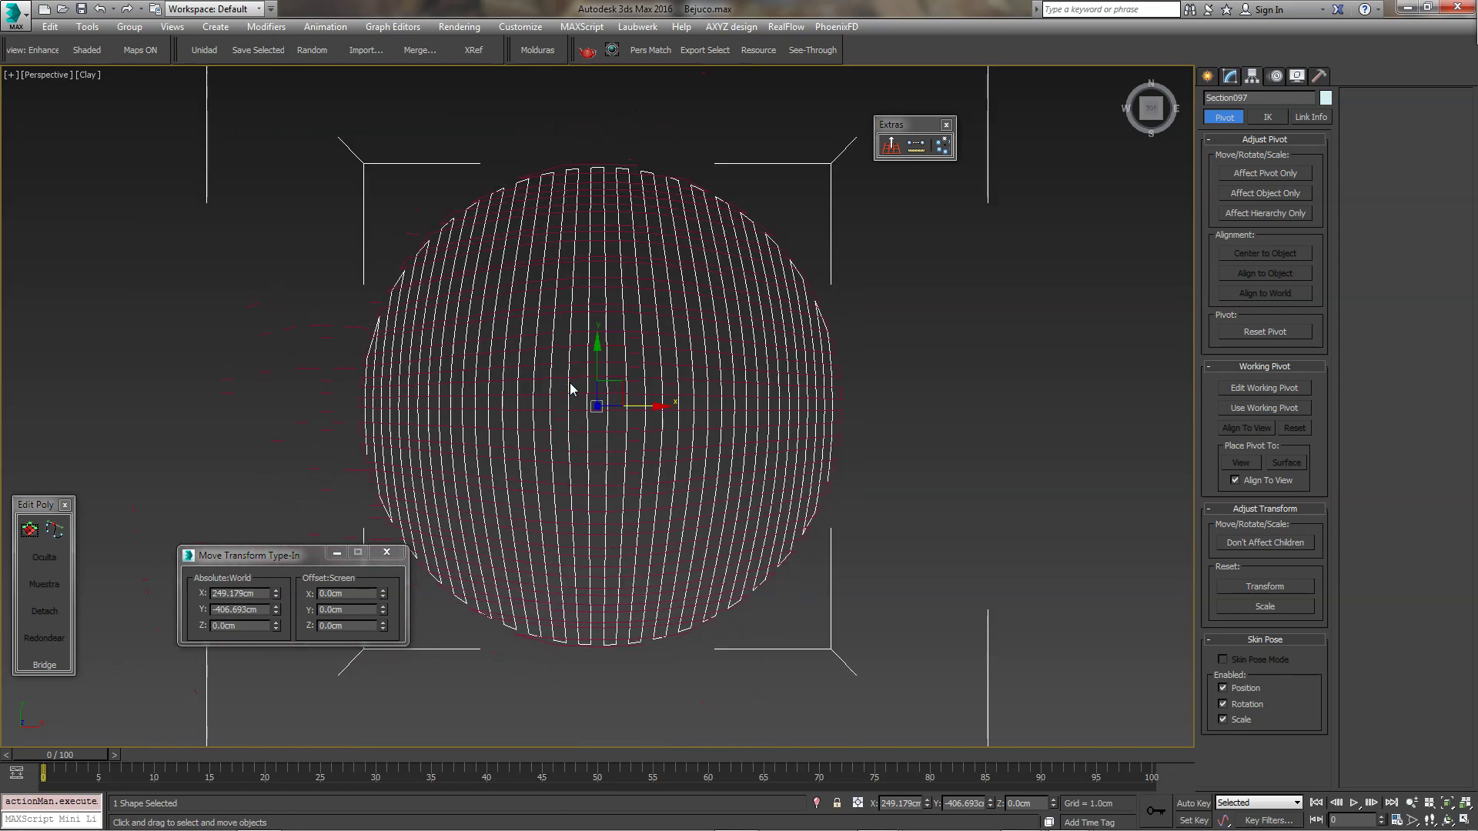
pyautogui.keyDown('alt'); pyautogui.moveTo(591, 399); pyautogui.dragTo(631, 362, button='middle'); pyautogui.keyUp('alt')
pyautogui.scroll(-2, 693, 339)
pyautogui.click(769, 347)
pyautogui.scroll(2, 693, 419)
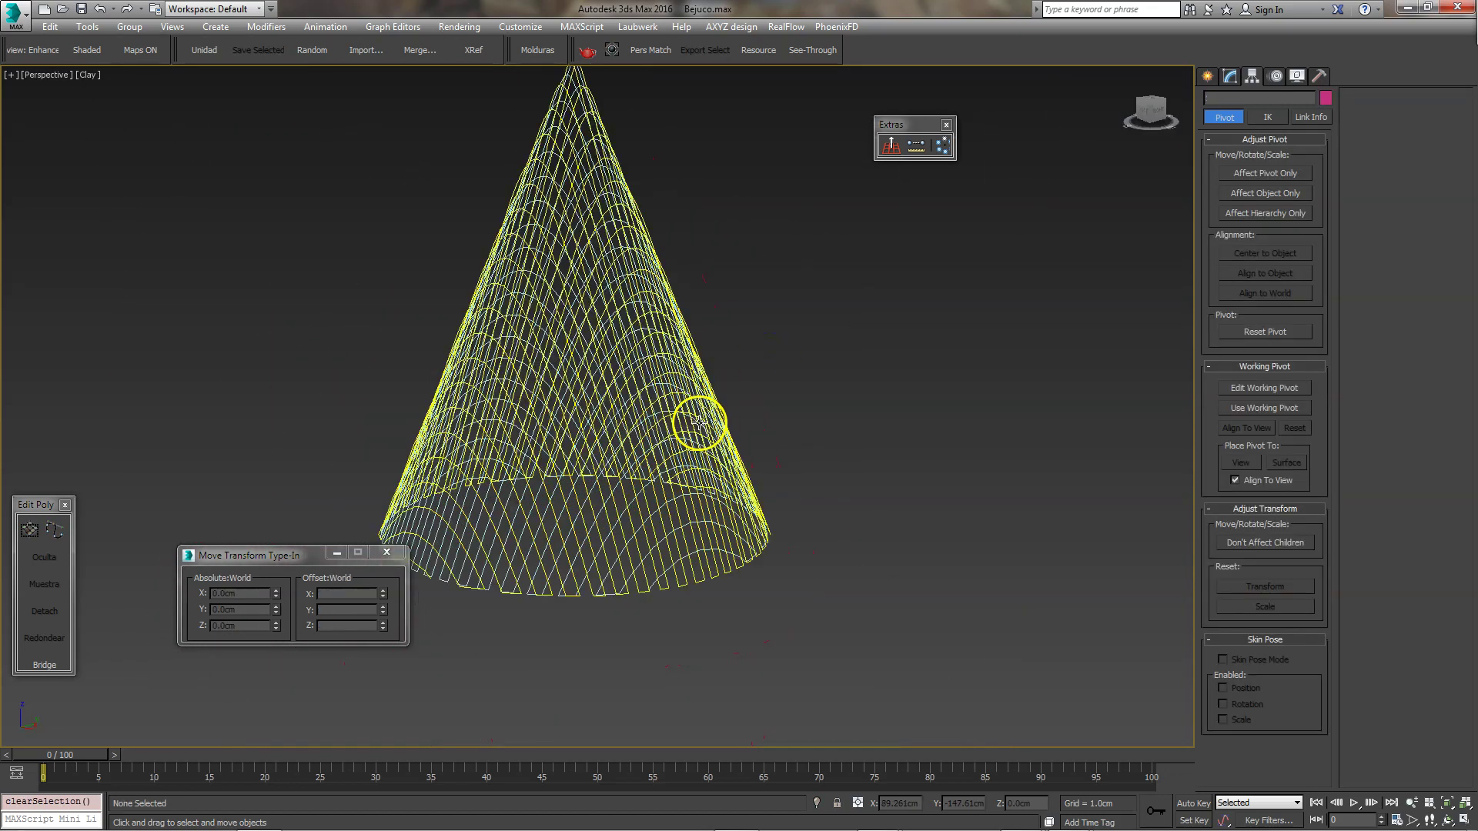
pyautogui.moveTo(670, 397); pyautogui.dragTo(685, 462, button='middle')
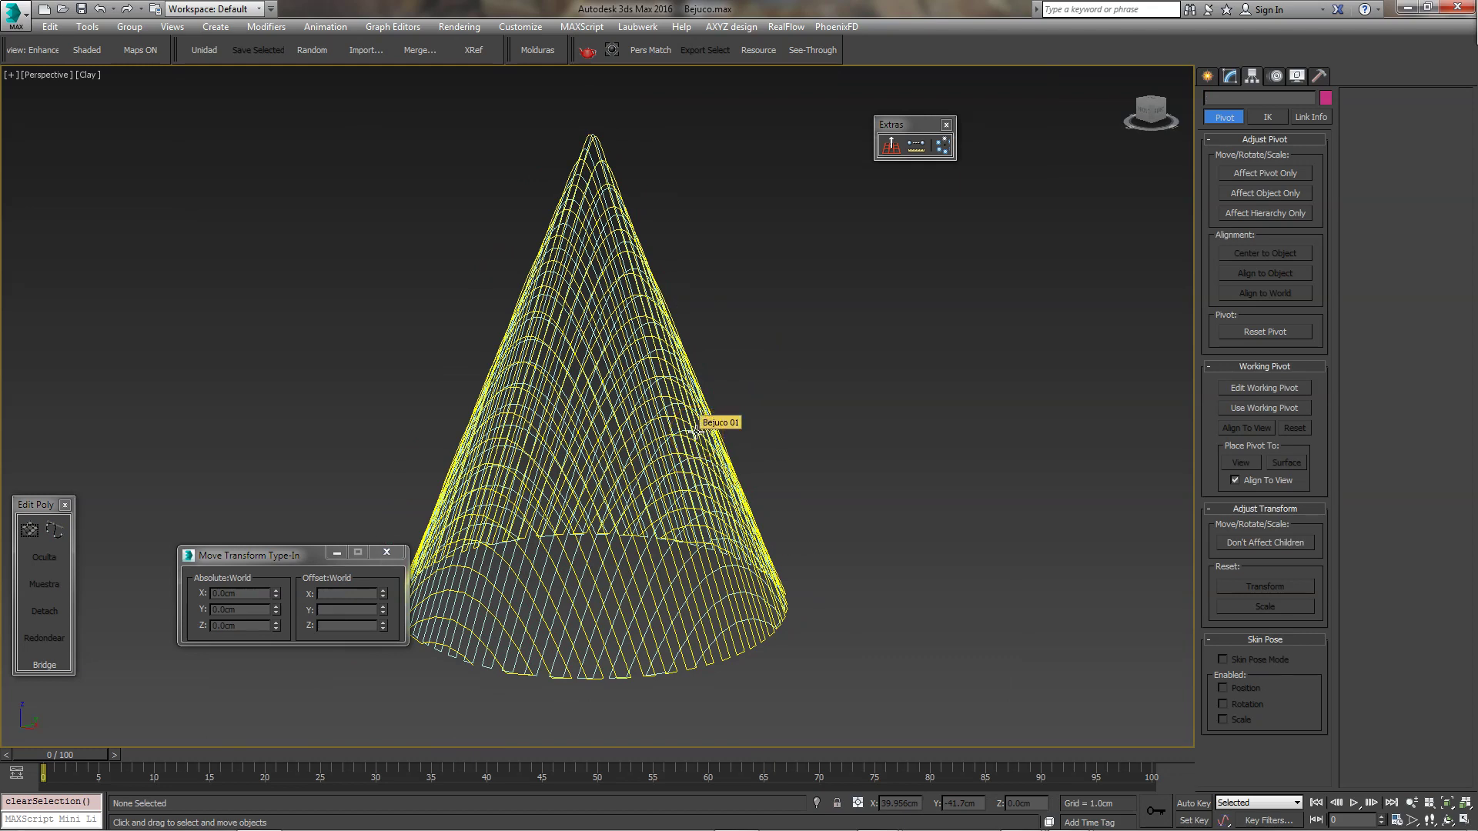
pyautogui.moveTo(695, 432)
pyautogui.keyDown('alt'); pyautogui.mouseDown(button='middle')
pyautogui.moveTo(724, 412)
pyautogui.moveTo(709, 405)
pyautogui.moveTo(799, 433)
pyautogui.moveTo(806, 530)
pyautogui.moveTo(789, 518)
pyautogui.moveTo(786, 475)
pyautogui.moveTo(788, 519)
pyautogui.moveTo(778, 489)
pyautogui.moveTo(772, 406)
pyautogui.moveTo(764, 433)
pyautogui.mouseUp(button='middle'); pyautogui.keyUp('alt')
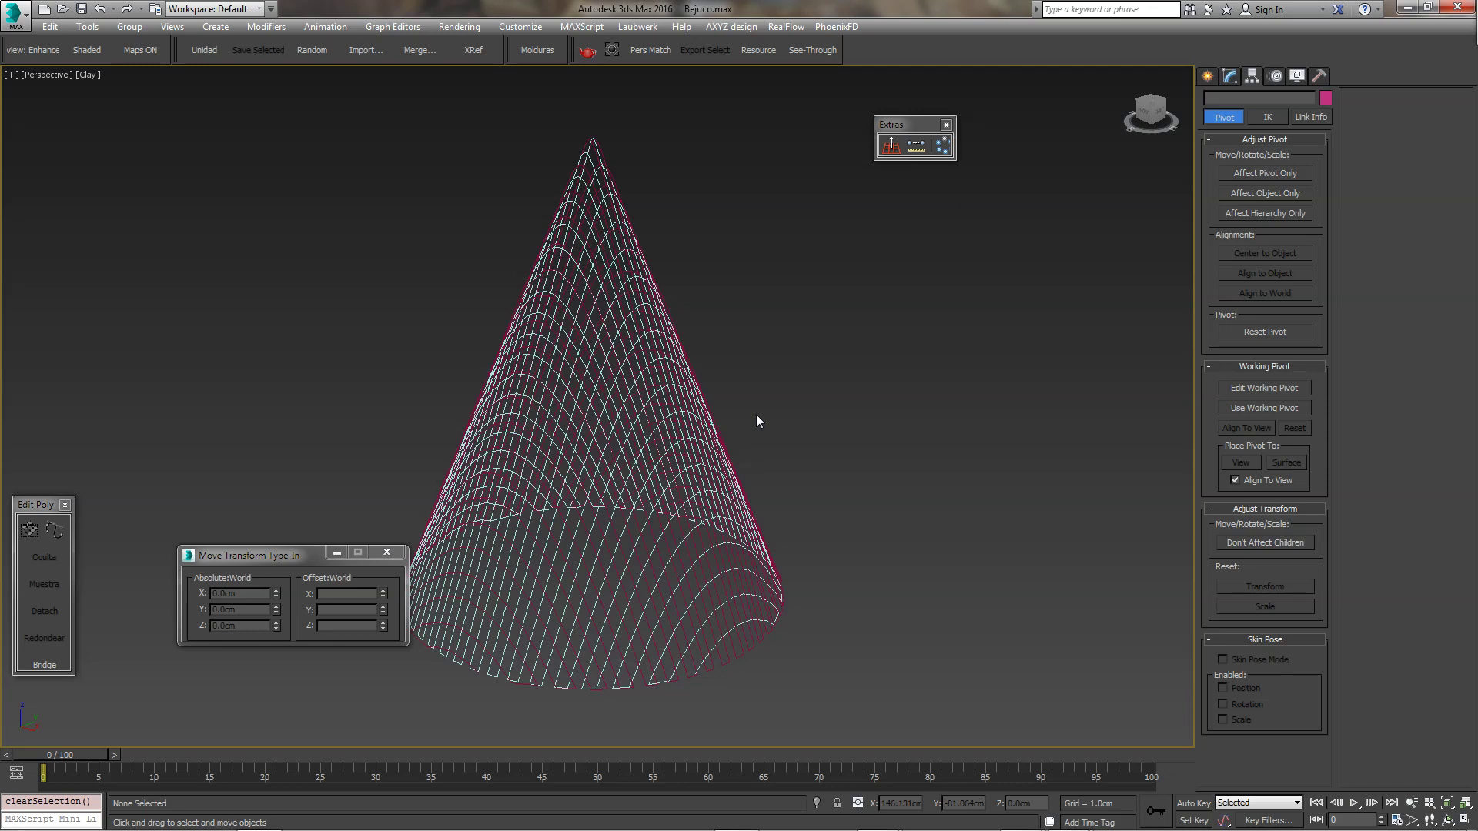
# Move the Bejuco 01 cone left, away from the other cone.
pyautogui.click(677, 413)
pyautogui.keyDown('alt'); pyautogui.moveTo(678, 413); pyautogui.dragTo(682, 412, button='middle'); pyautogui.keyUp('alt')
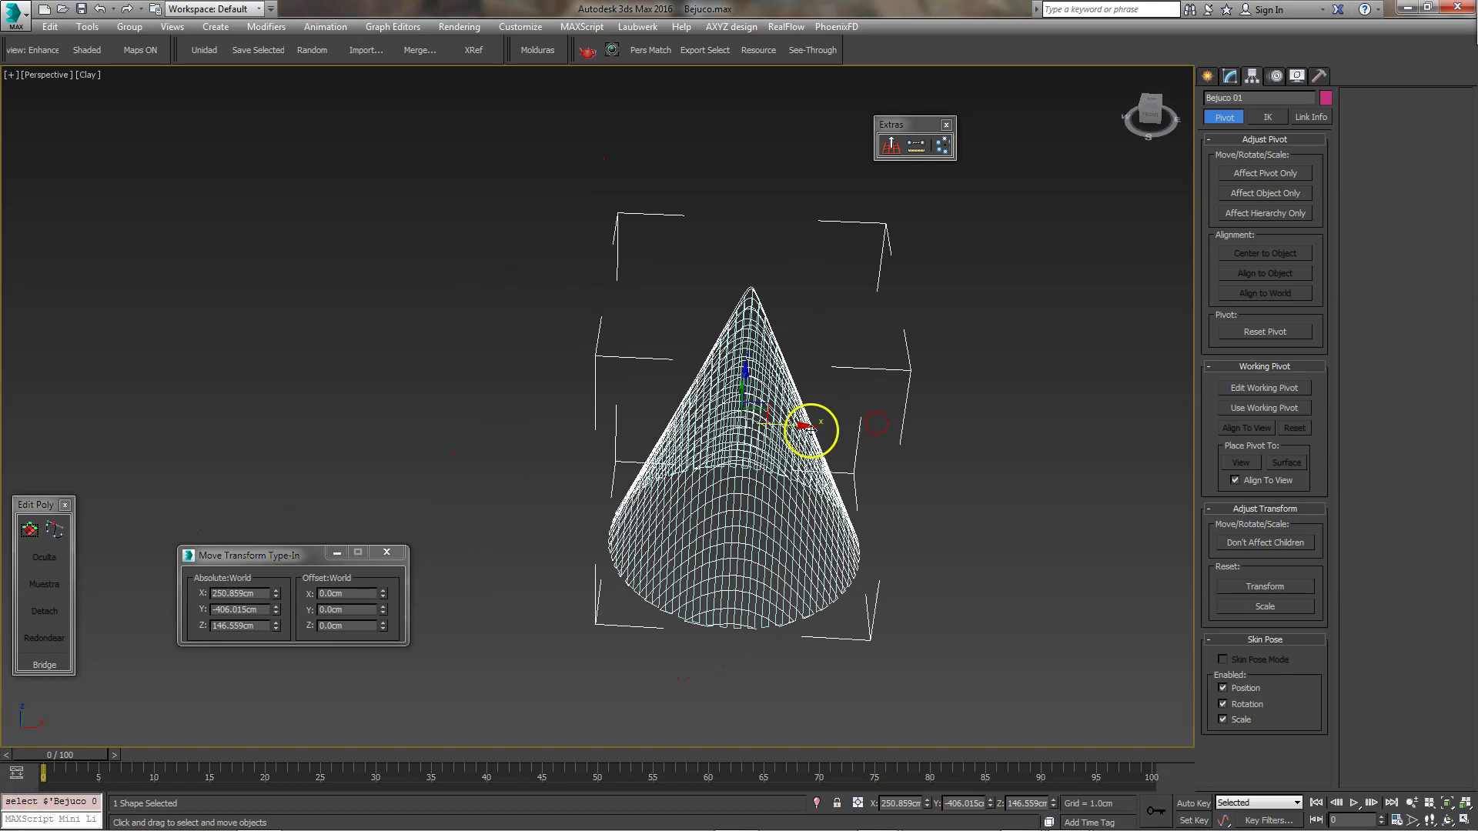
pyautogui.moveTo(808, 429); pyautogui.dragTo(407, 413)
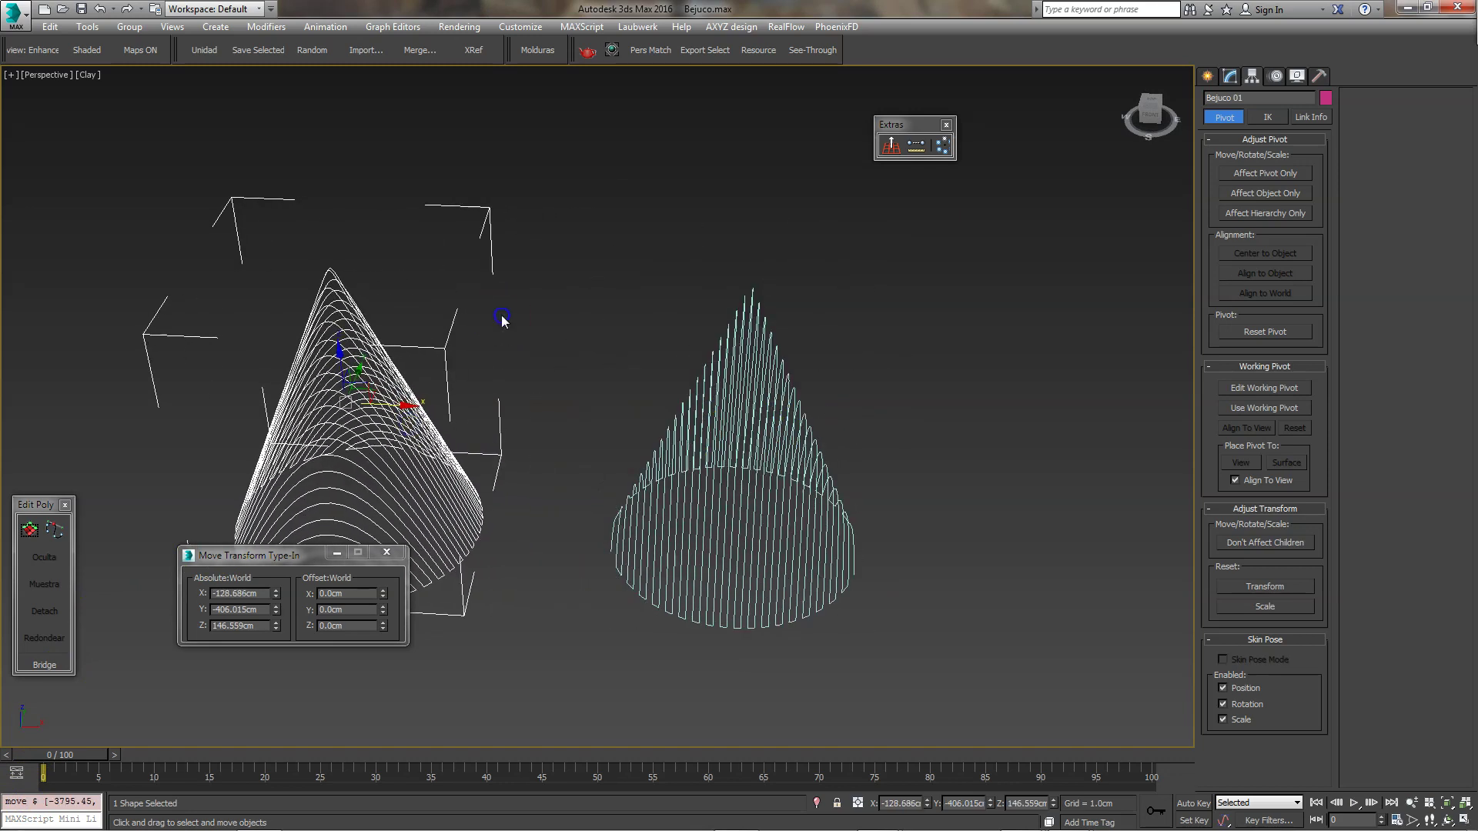
pyautogui.click(561, 308)
pyautogui.click(531, 352)
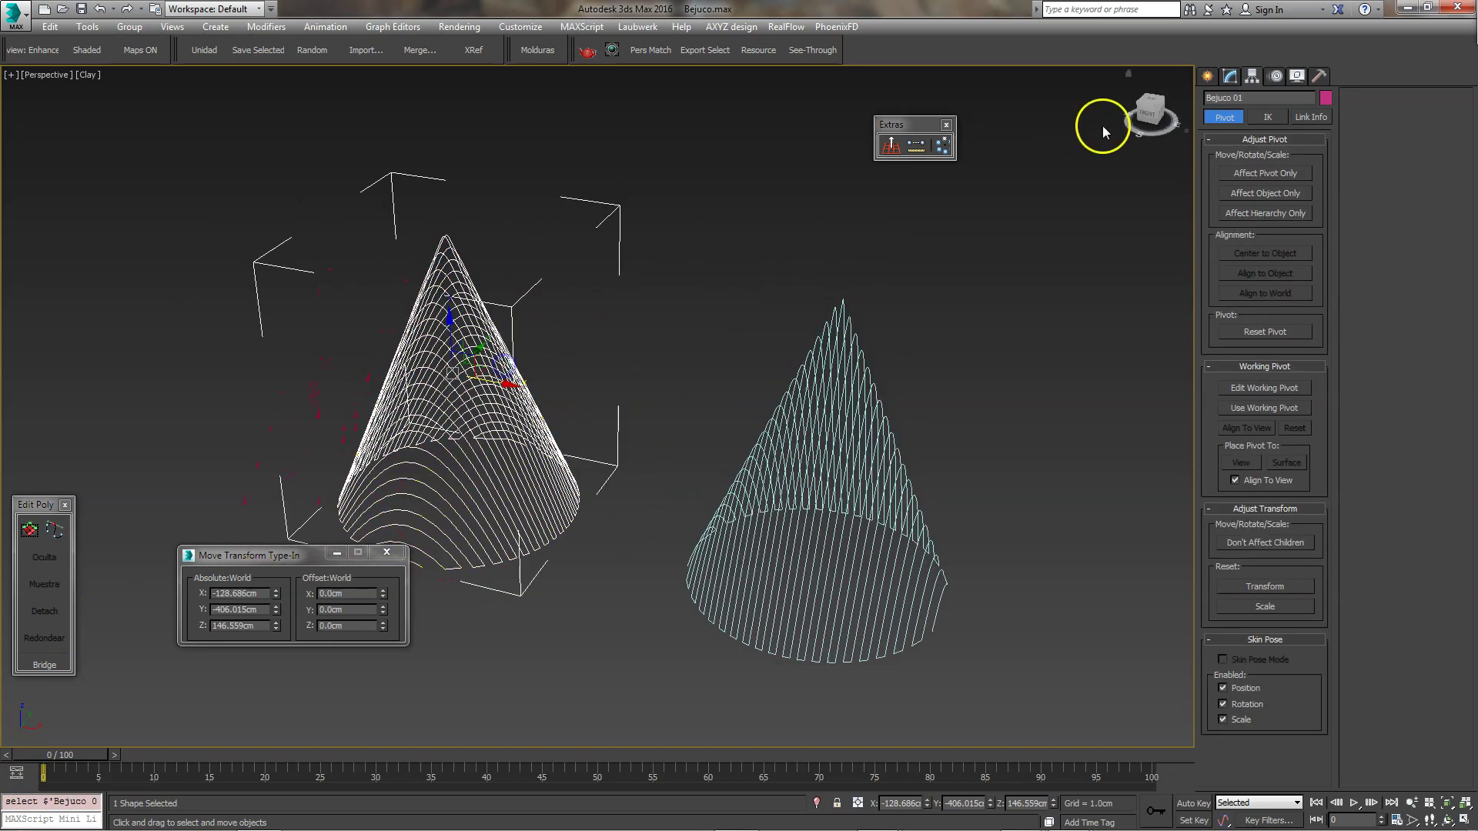
# Add a Twist modifier to Bejuco 01 from the parametric modifier set.
pyautogui.click(1208, 77)
pyautogui.click(1231, 77)
pyautogui.click(1248, 120)
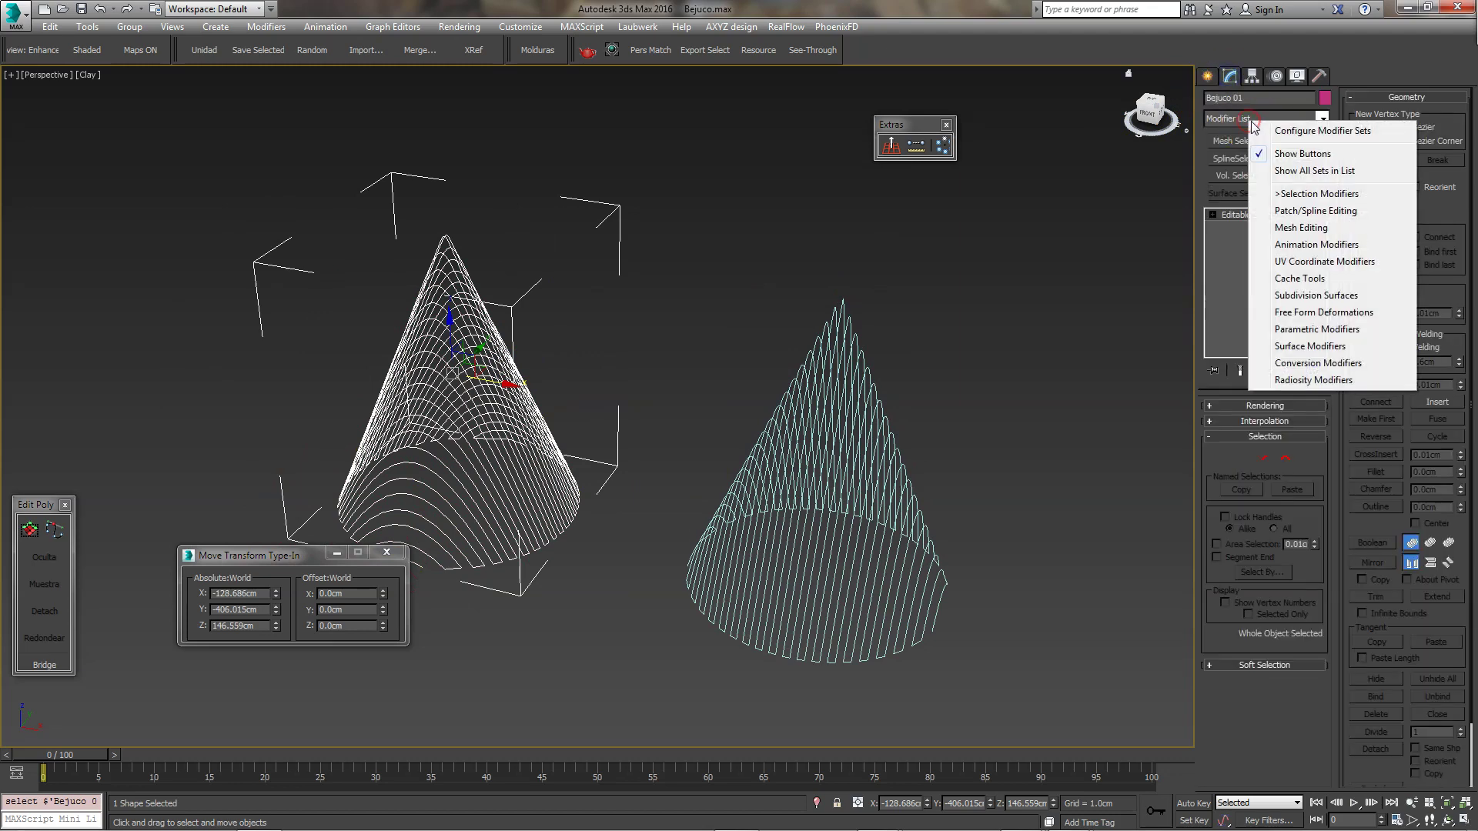
pyautogui.click(1333, 333)
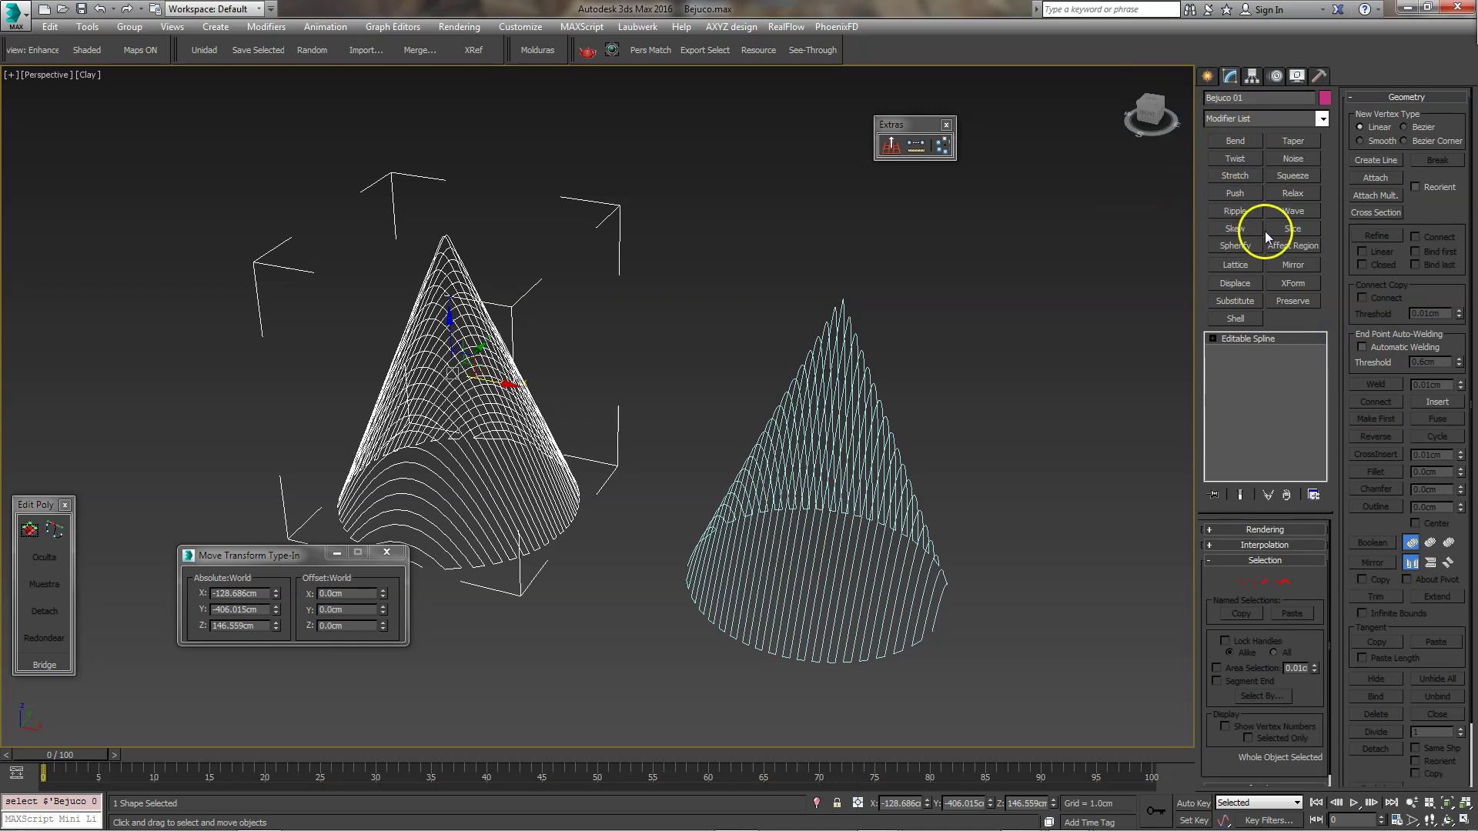
pyautogui.click(1240, 158)
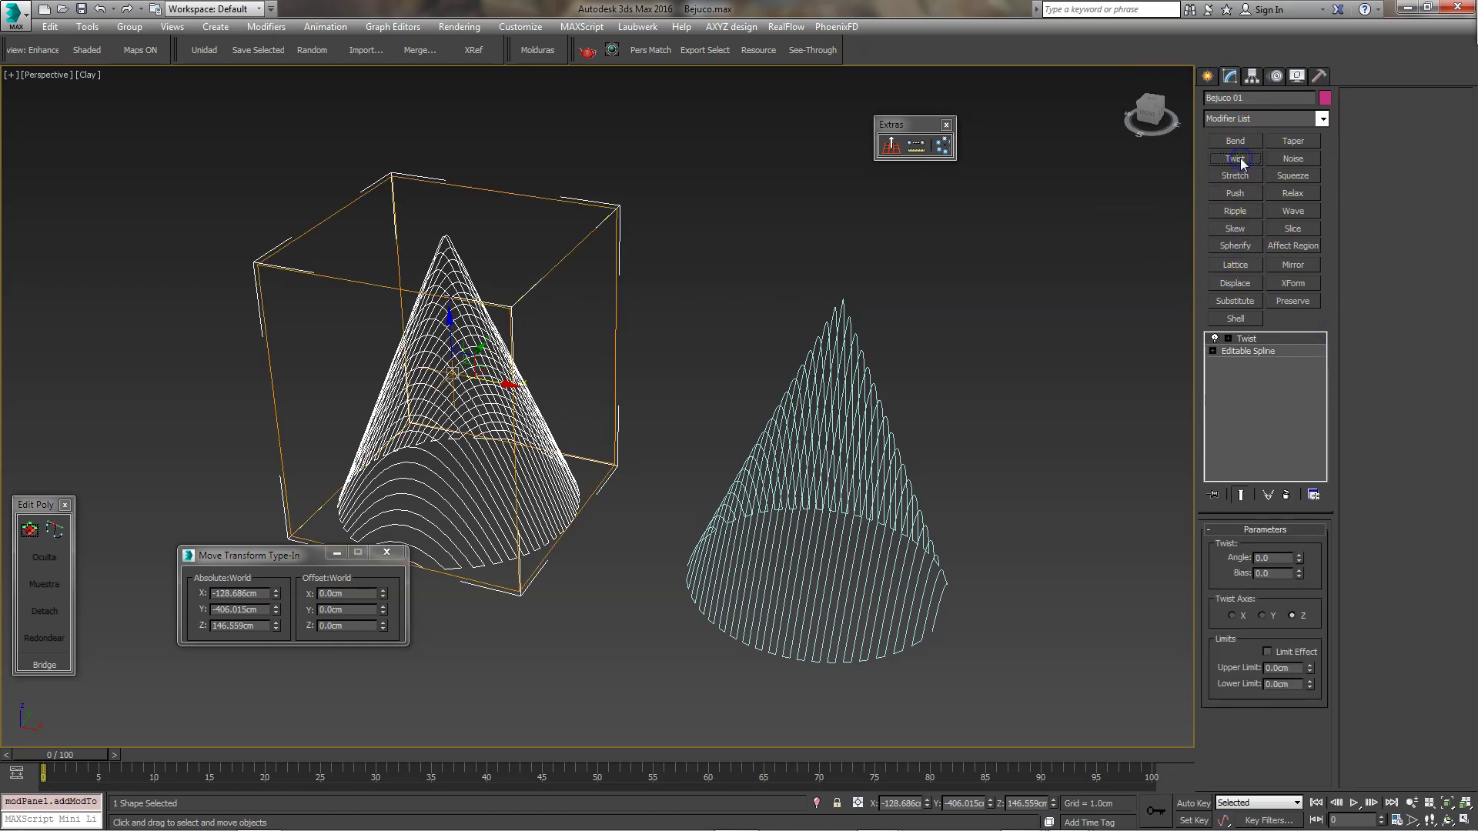
# Set the twist axis to Y and begin raising the twist angle.
pyautogui.moveTo(659, 409); pyautogui.dragTo(676, 409, button='middle')
pyautogui.moveTo(1299, 562); pyautogui.dragTo(1299, 539)
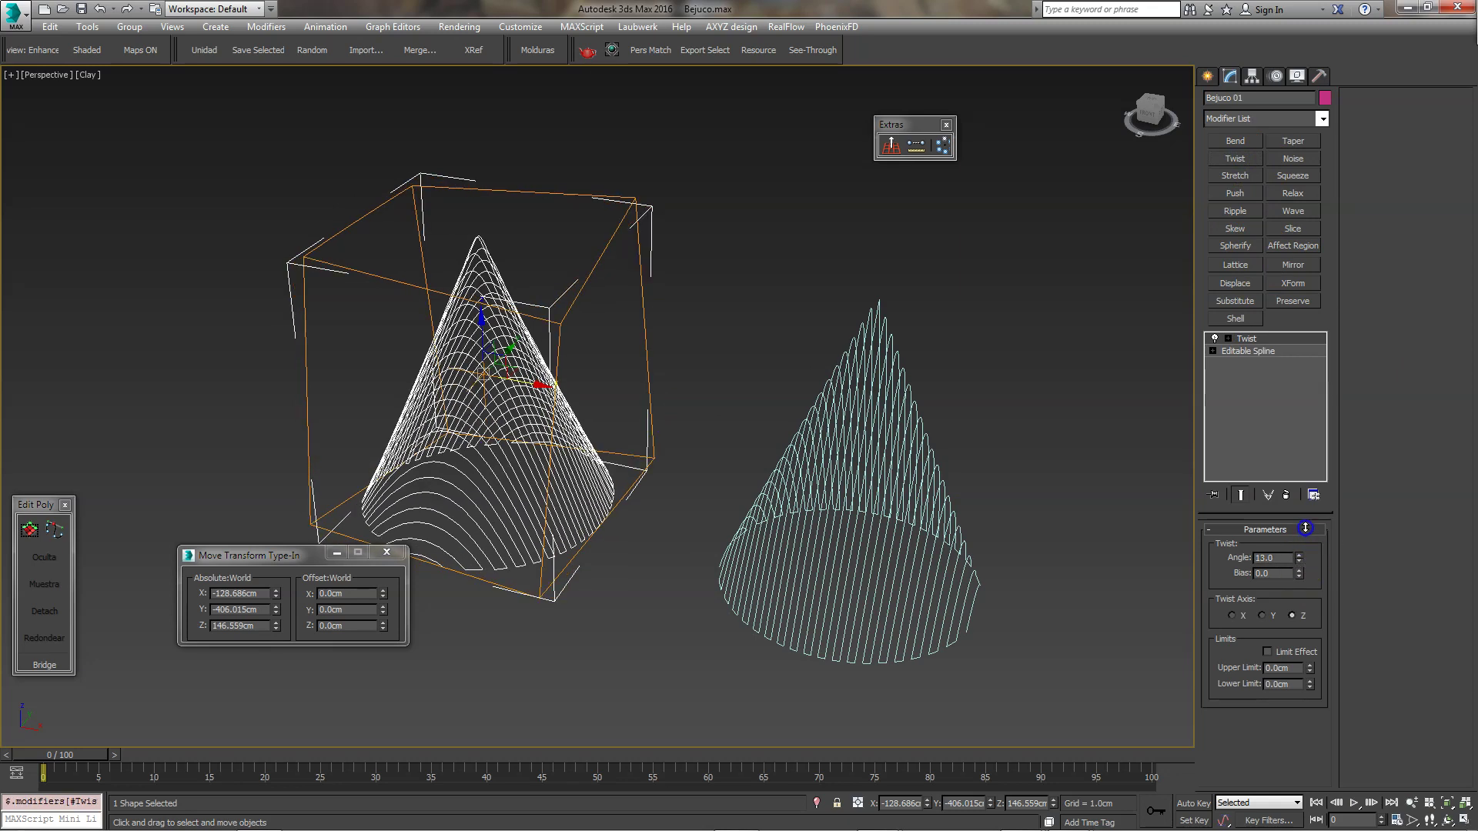
pyautogui.click(1244, 623)
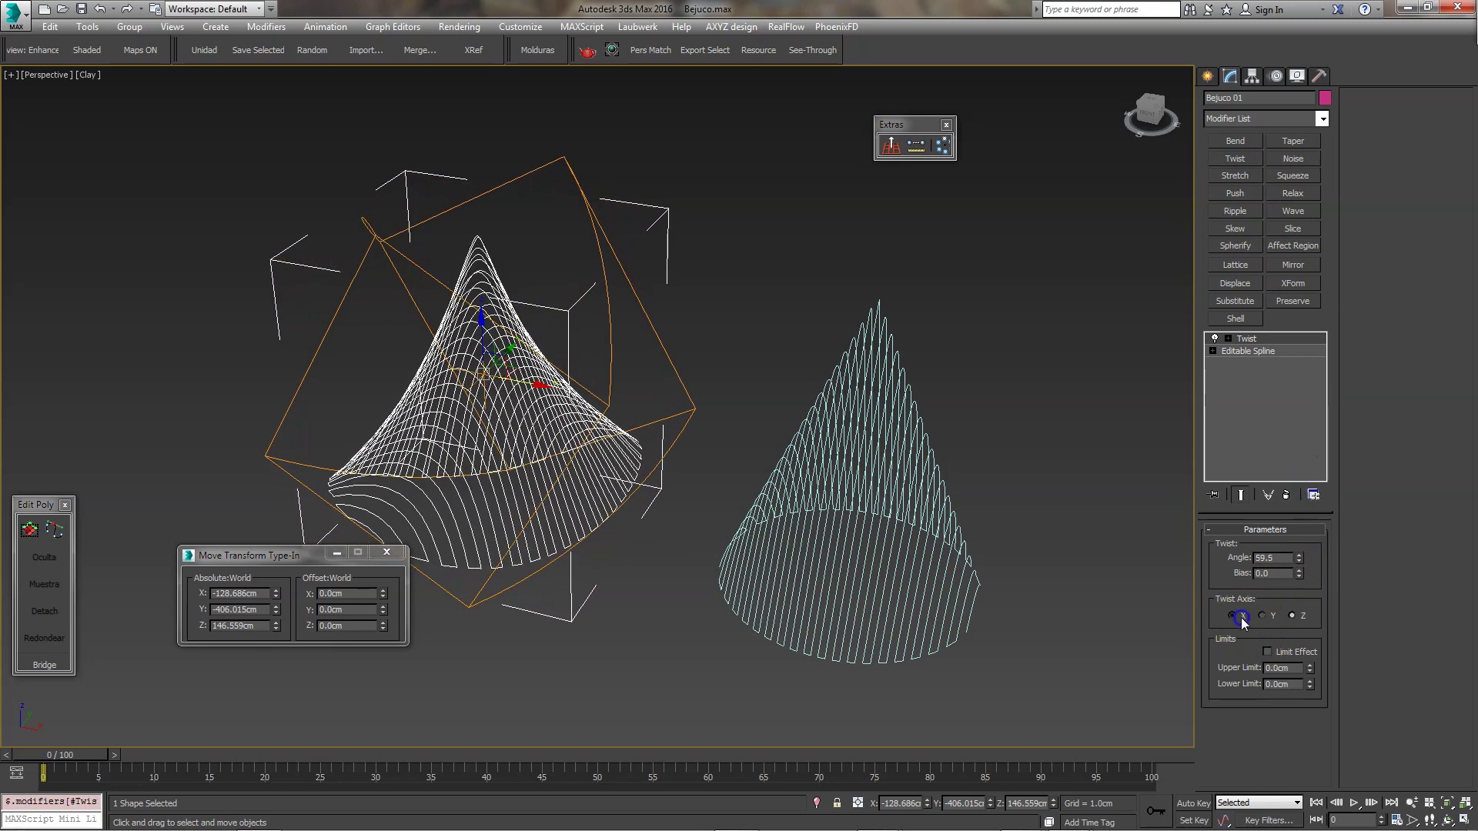
pyautogui.click(1267, 617)
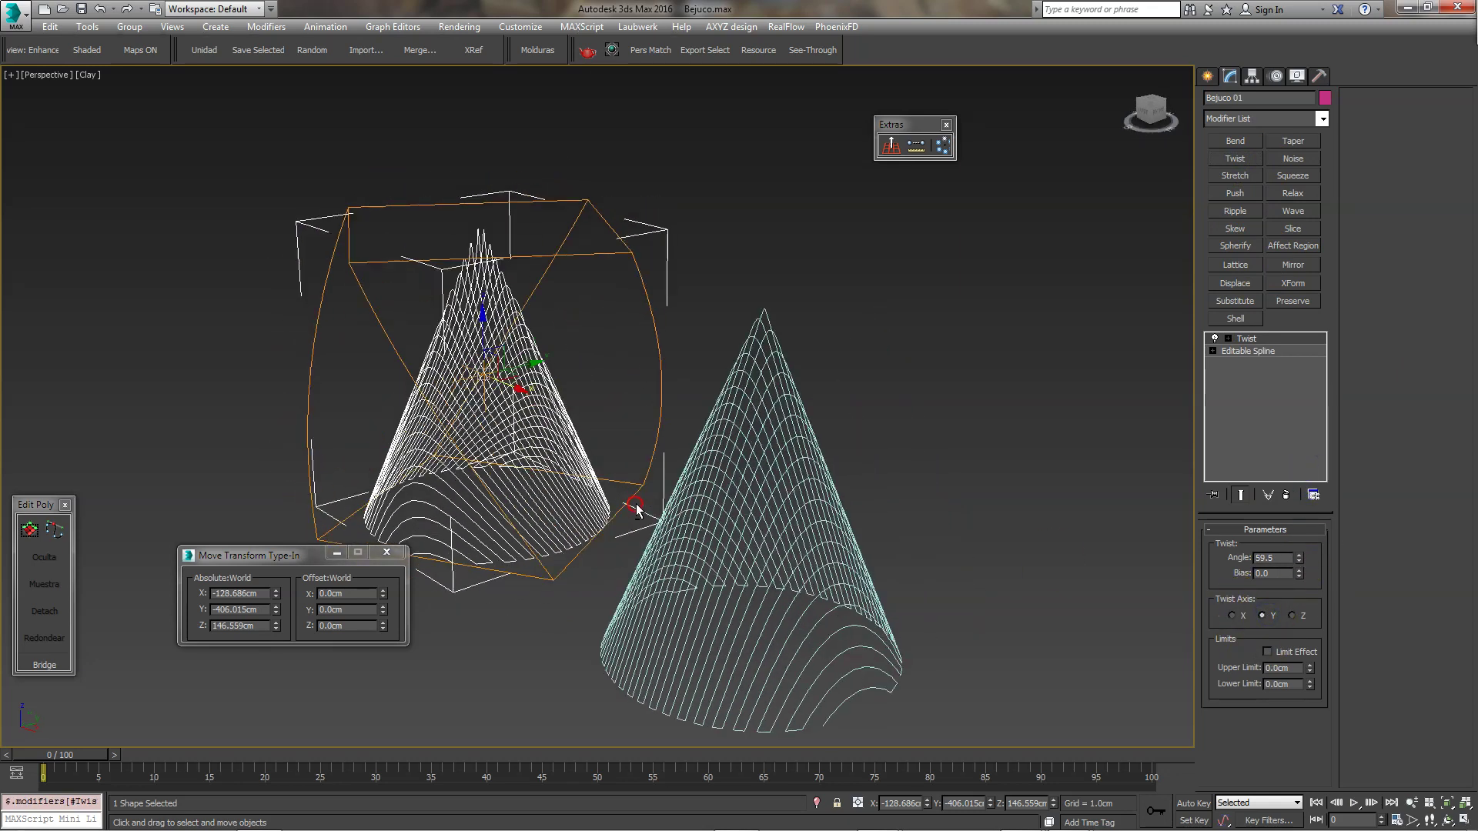
pyautogui.moveTo(678, 462); pyautogui.dragTo(778, 479, button='middle')
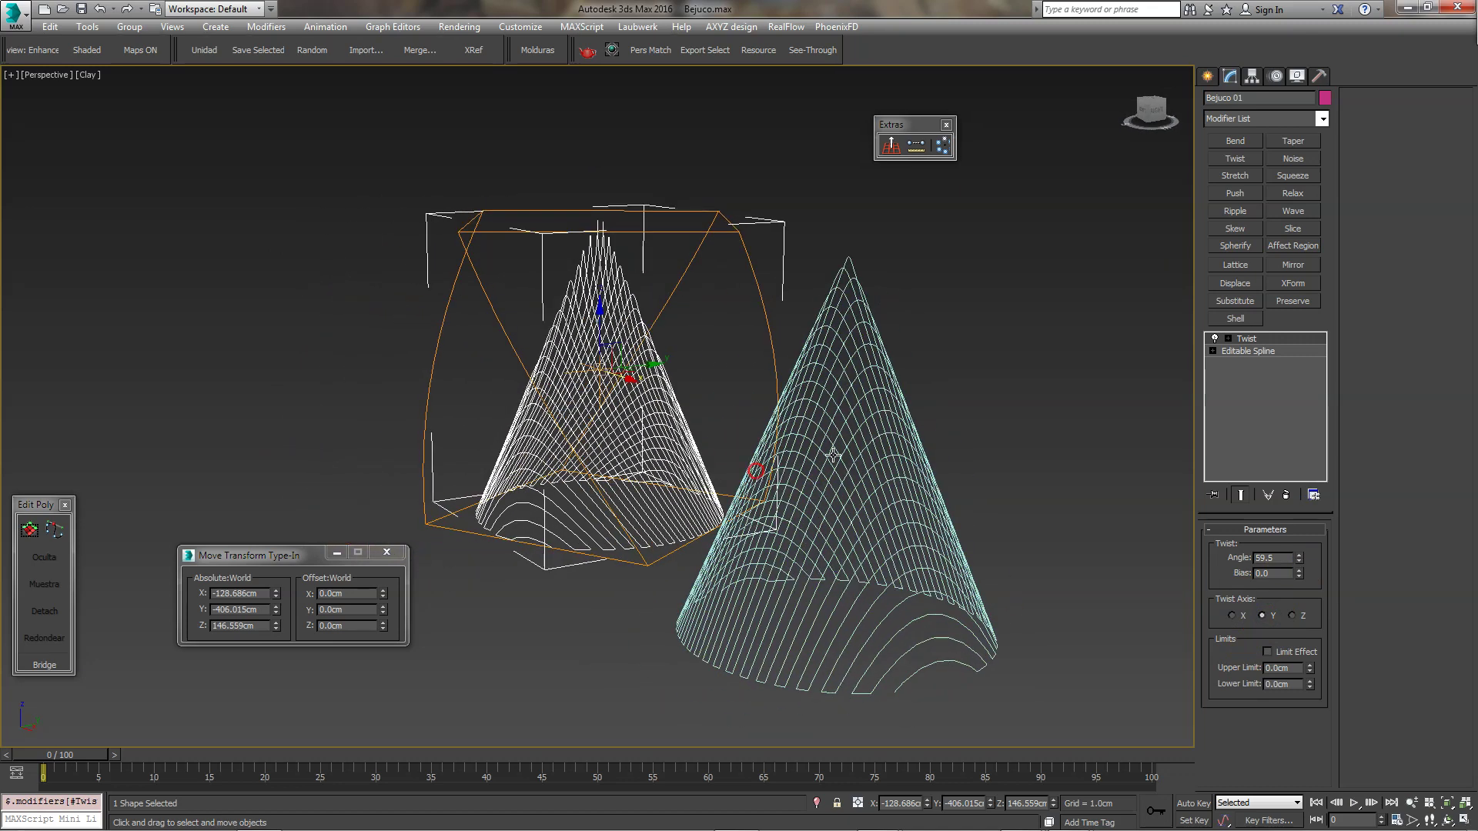
pyautogui.moveTo(1299, 556); pyautogui.dragTo(1306, 598)
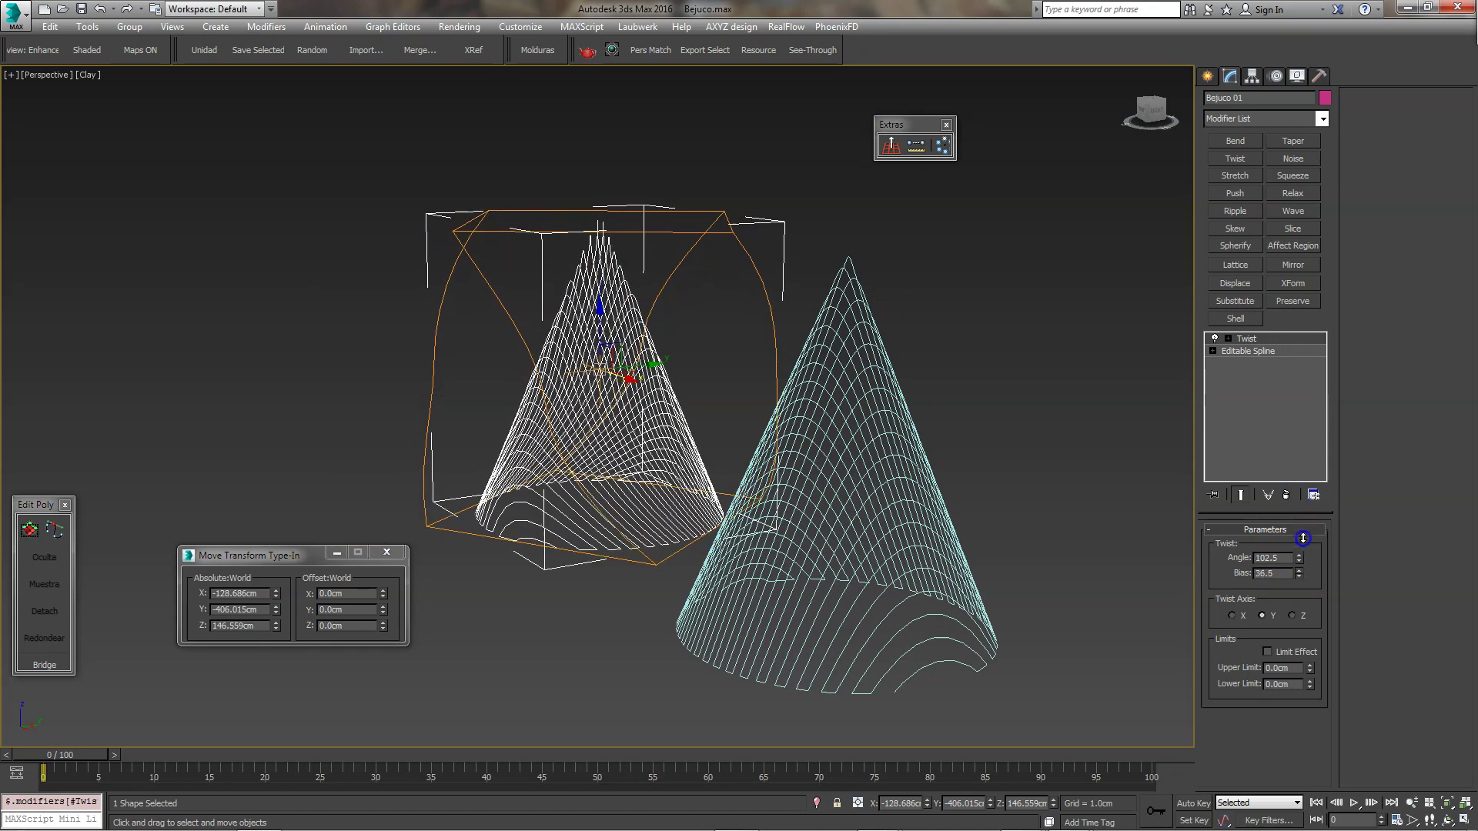
# In Top view, set twist angle 105.5 and bias -17.5, then reselect Bejuco 01.
pyautogui.keyDown('alt'); pyautogui.moveTo(624, 585); pyautogui.dragTo(662, 517, button='middle'); pyautogui.keyUp('alt')
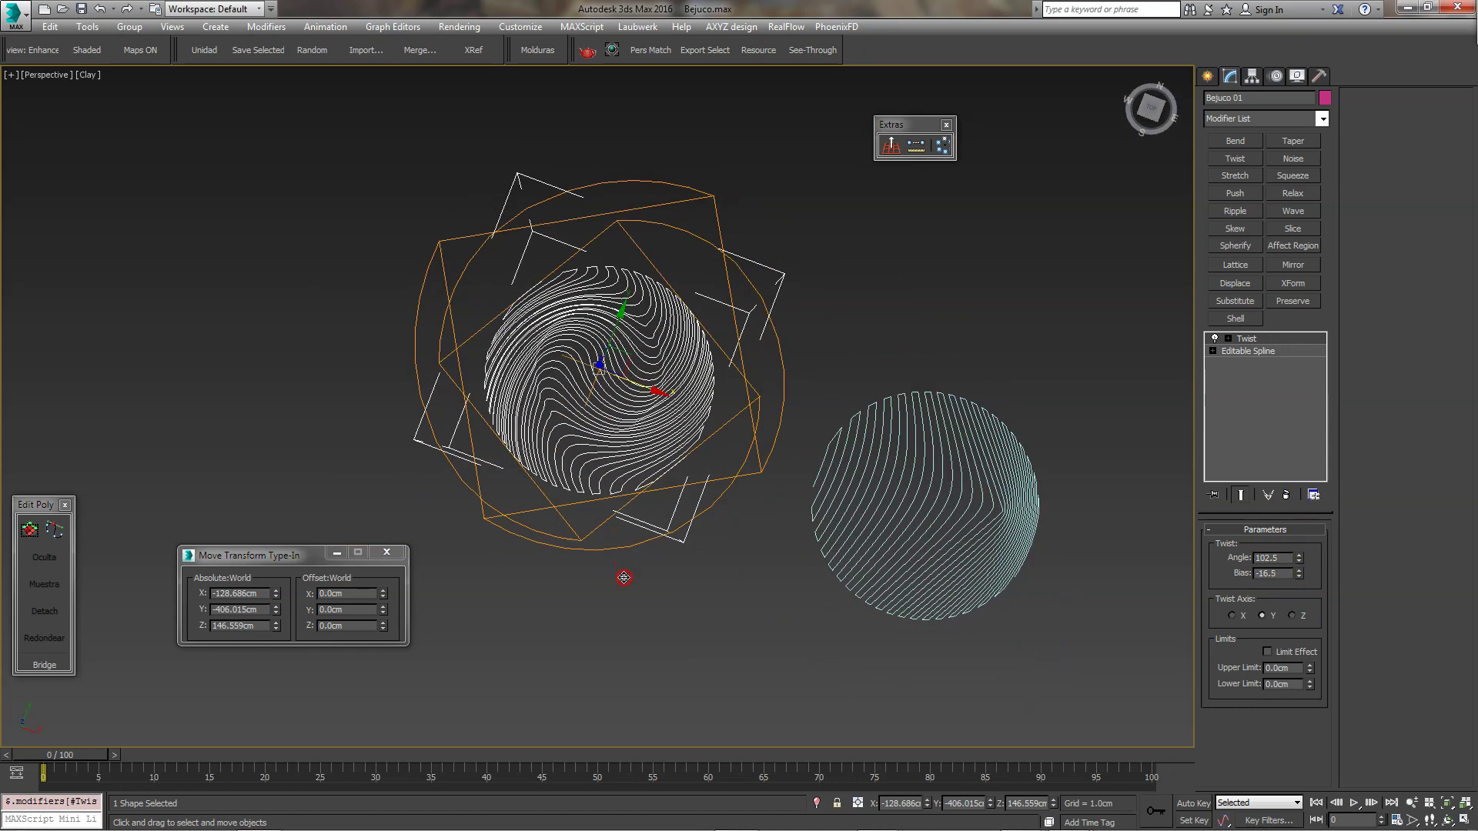
pyautogui.press('t')
pyautogui.scroll(-4, 651, 451)
pyautogui.scroll(-2, 608, 416)
pyautogui.scroll(4, 492, 408)
pyautogui.scroll(-1, 490, 412)
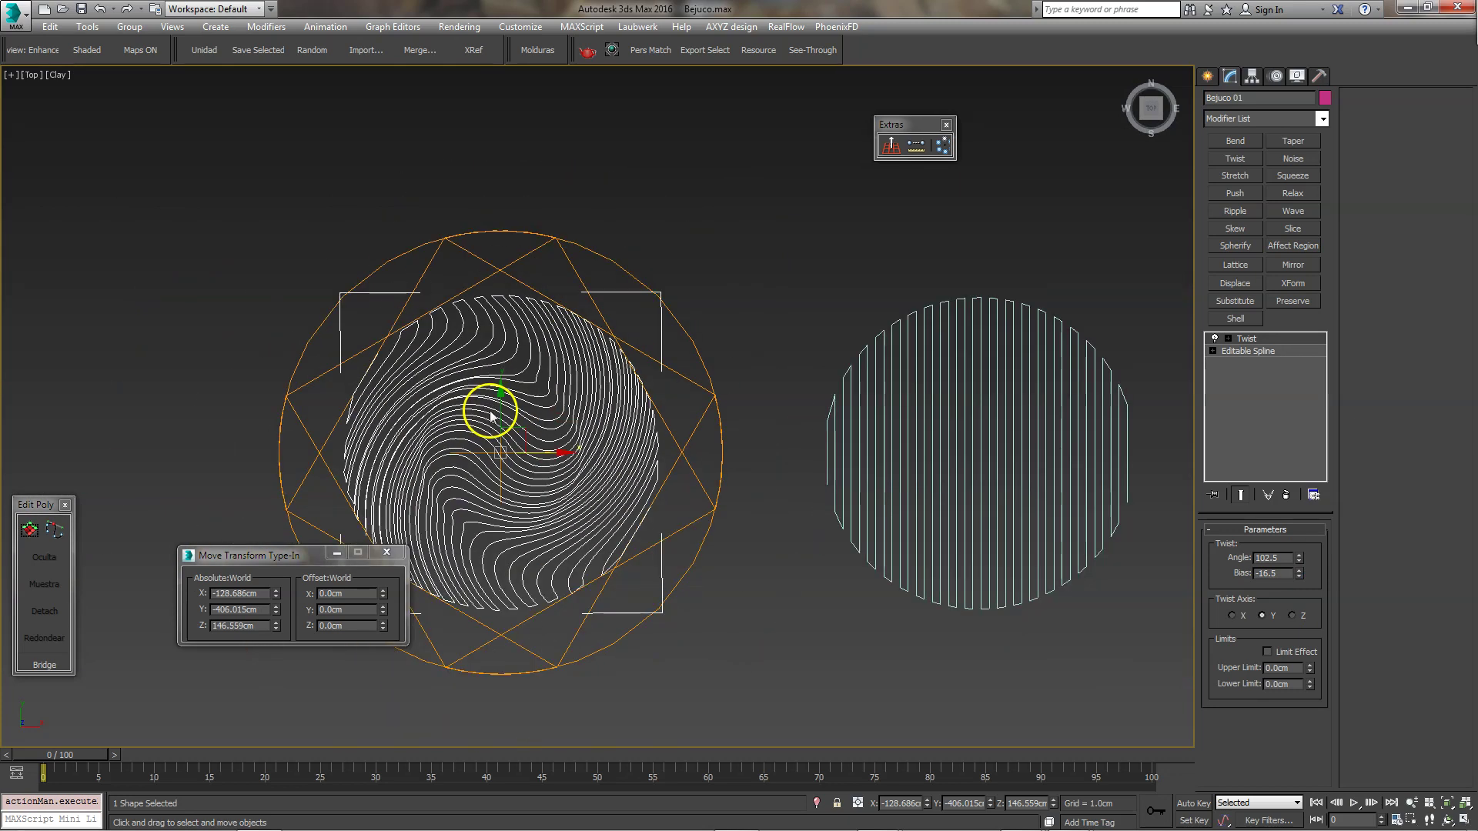
pyautogui.moveTo(1300, 555); pyautogui.dragTo(1301, 579)
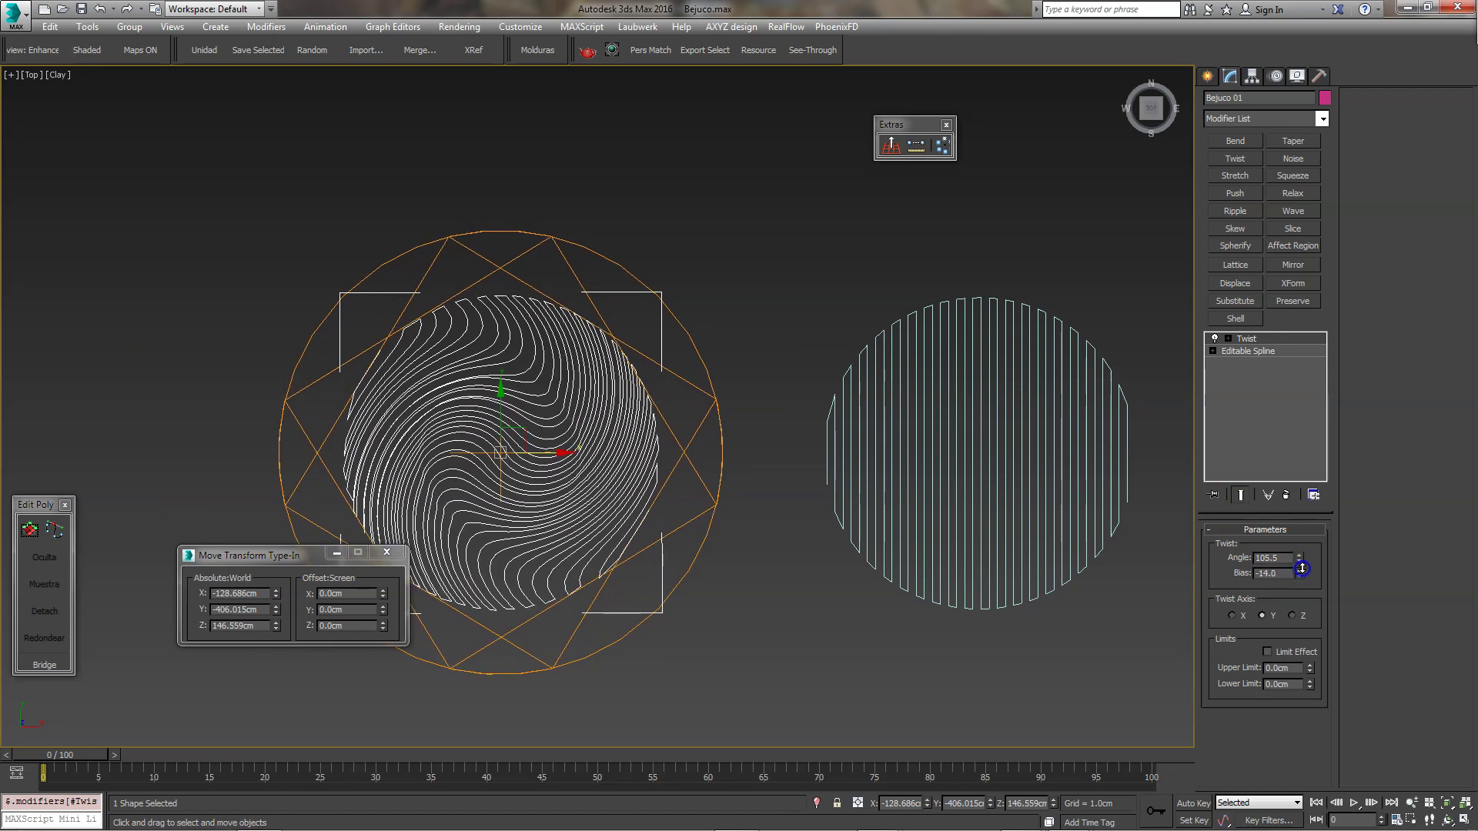
pyautogui.moveTo(673, 556)
pyautogui.mouseDown(button='middle')
pyautogui.moveTo(663, 538)
pyautogui.moveTo(704, 464)
pyautogui.moveTo(663, 438)
pyautogui.moveTo(786, 488)
pyautogui.mouseUp(button='middle')
pyautogui.press('p')
pyautogui.click(719, 468)
pyautogui.click(636, 421)
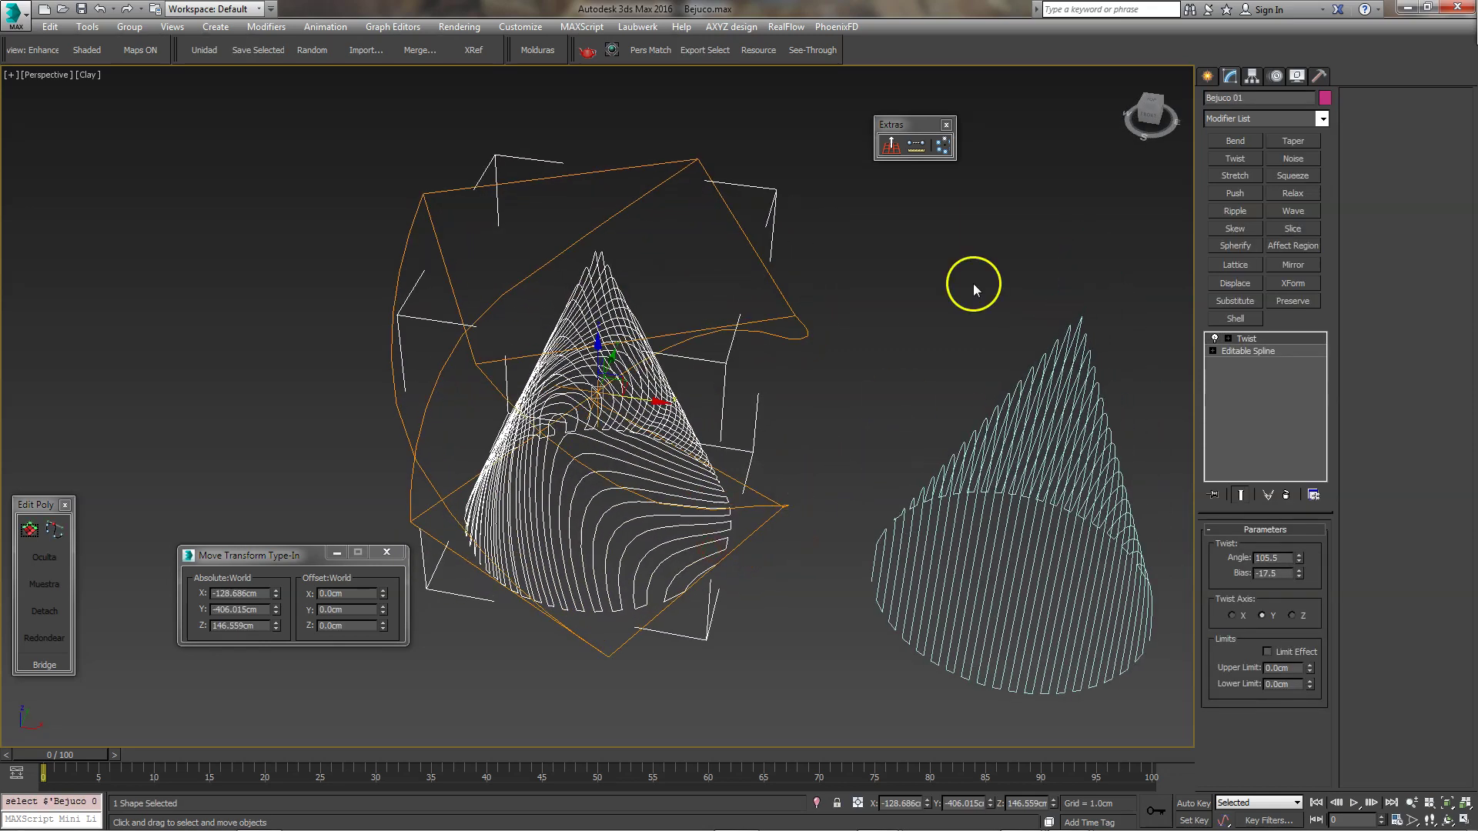
pyautogui.moveTo(647, 297); pyautogui.dragTo(614, 293, button='middle')
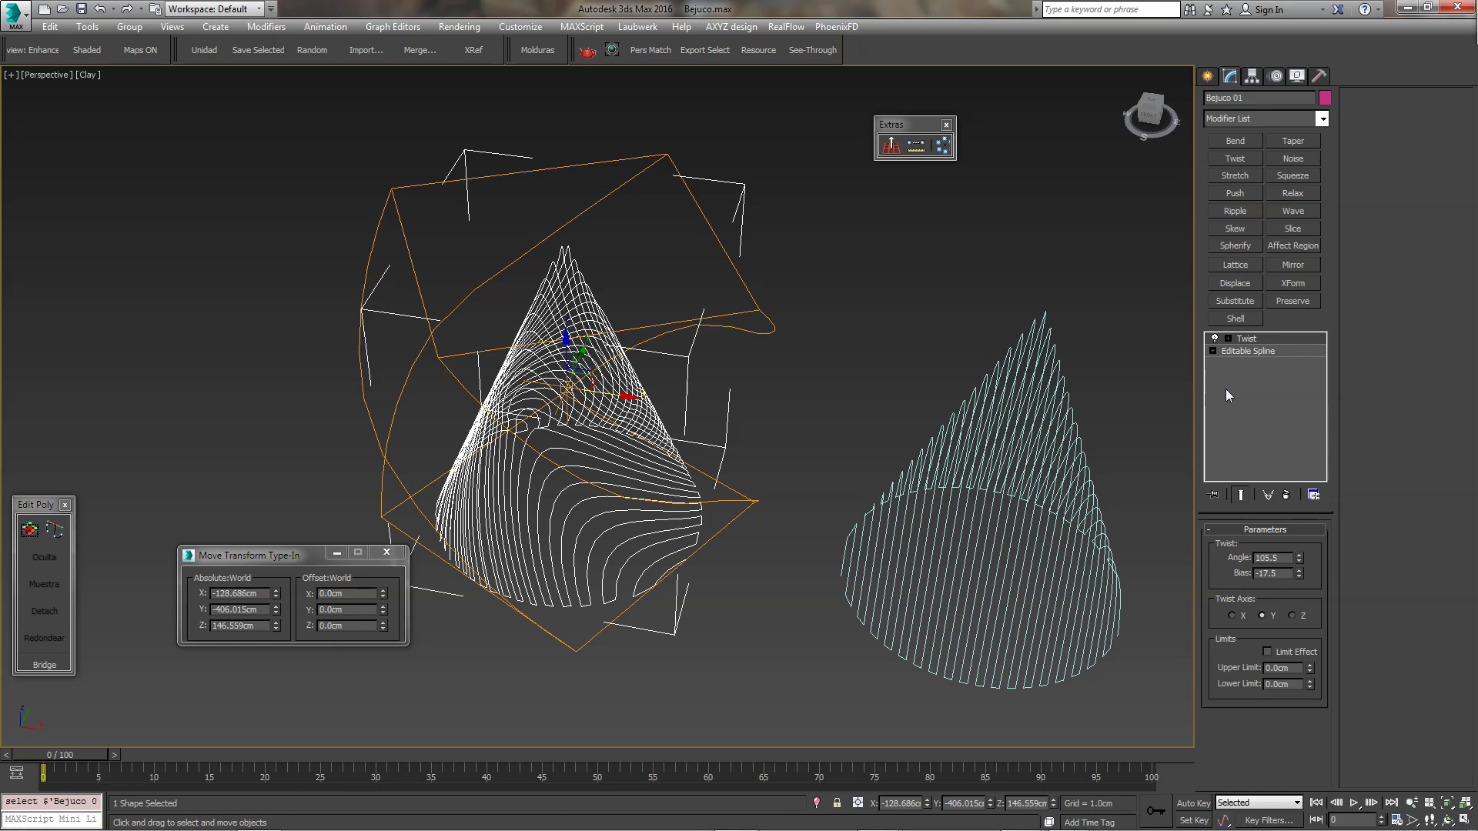
pyautogui.moveTo(738, 344); pyautogui.dragTo(679, 327, button='middle')
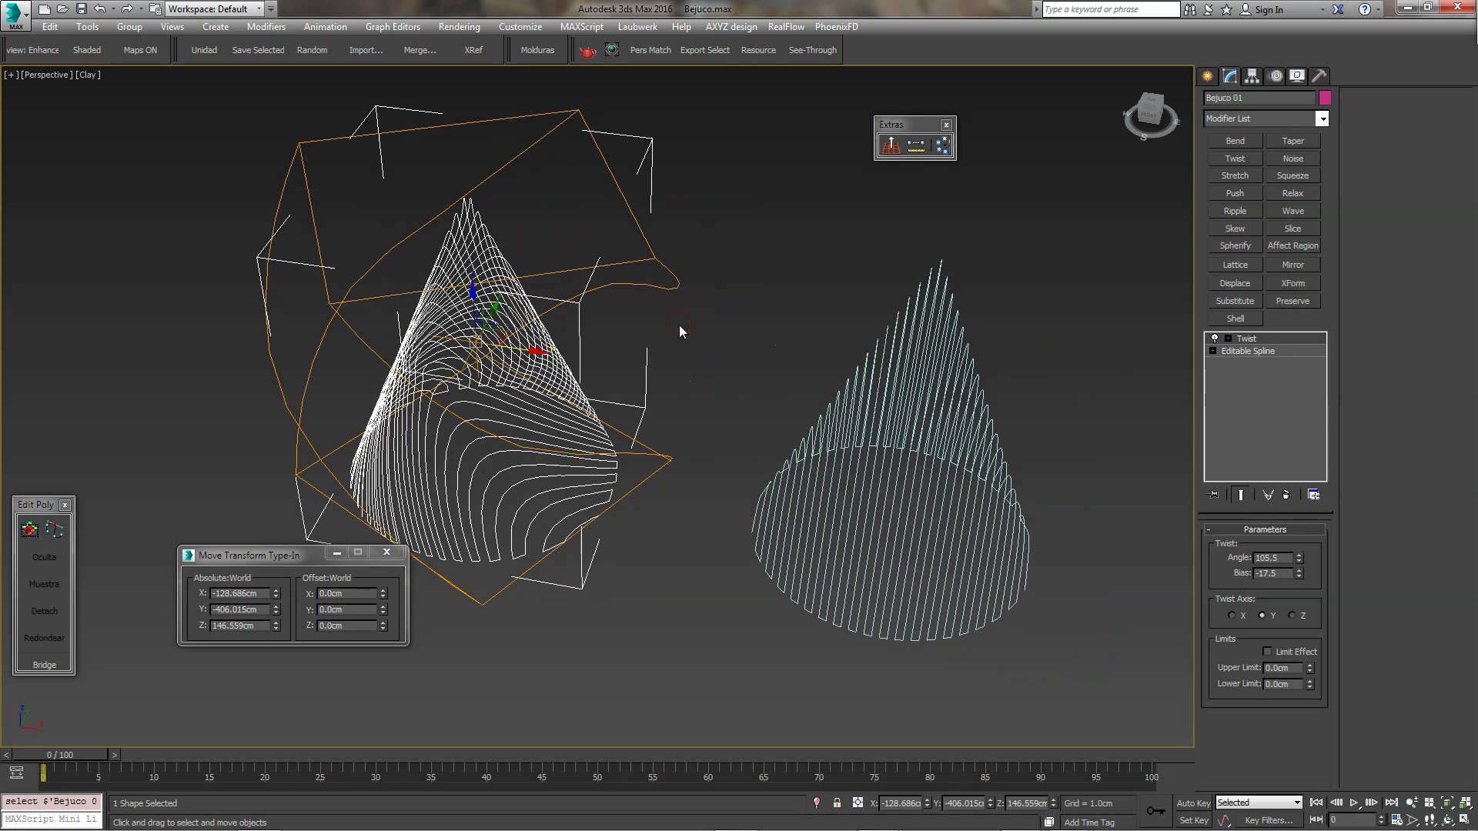
pyautogui.moveTo(679, 325); pyautogui.dragTo(679, 400, button='middle')
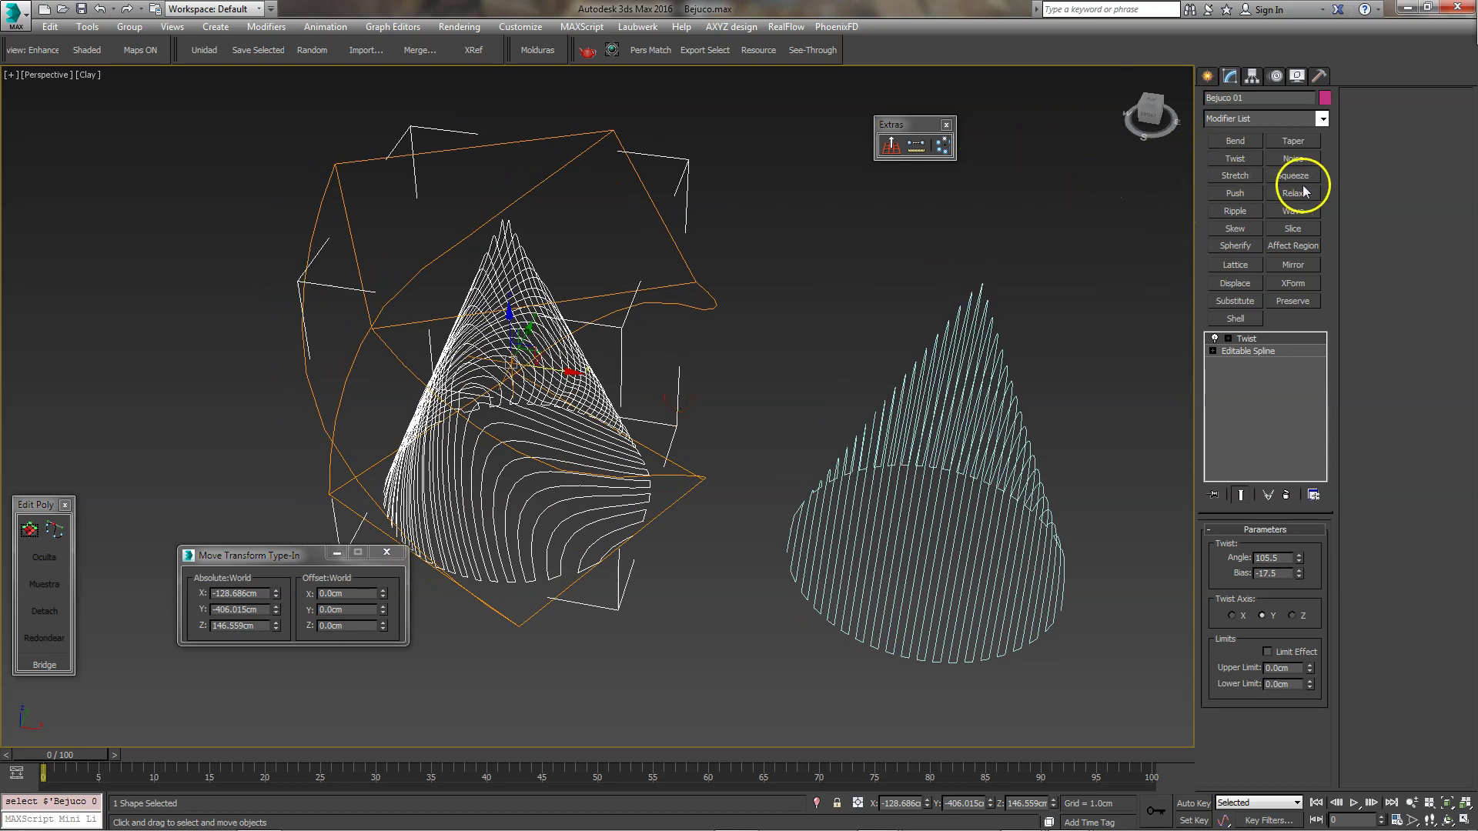
# Add a fractal Noise modifier (seed 33, scale 100) with 5 cm strength on X, Y and Z.
pyautogui.click(1294, 159)
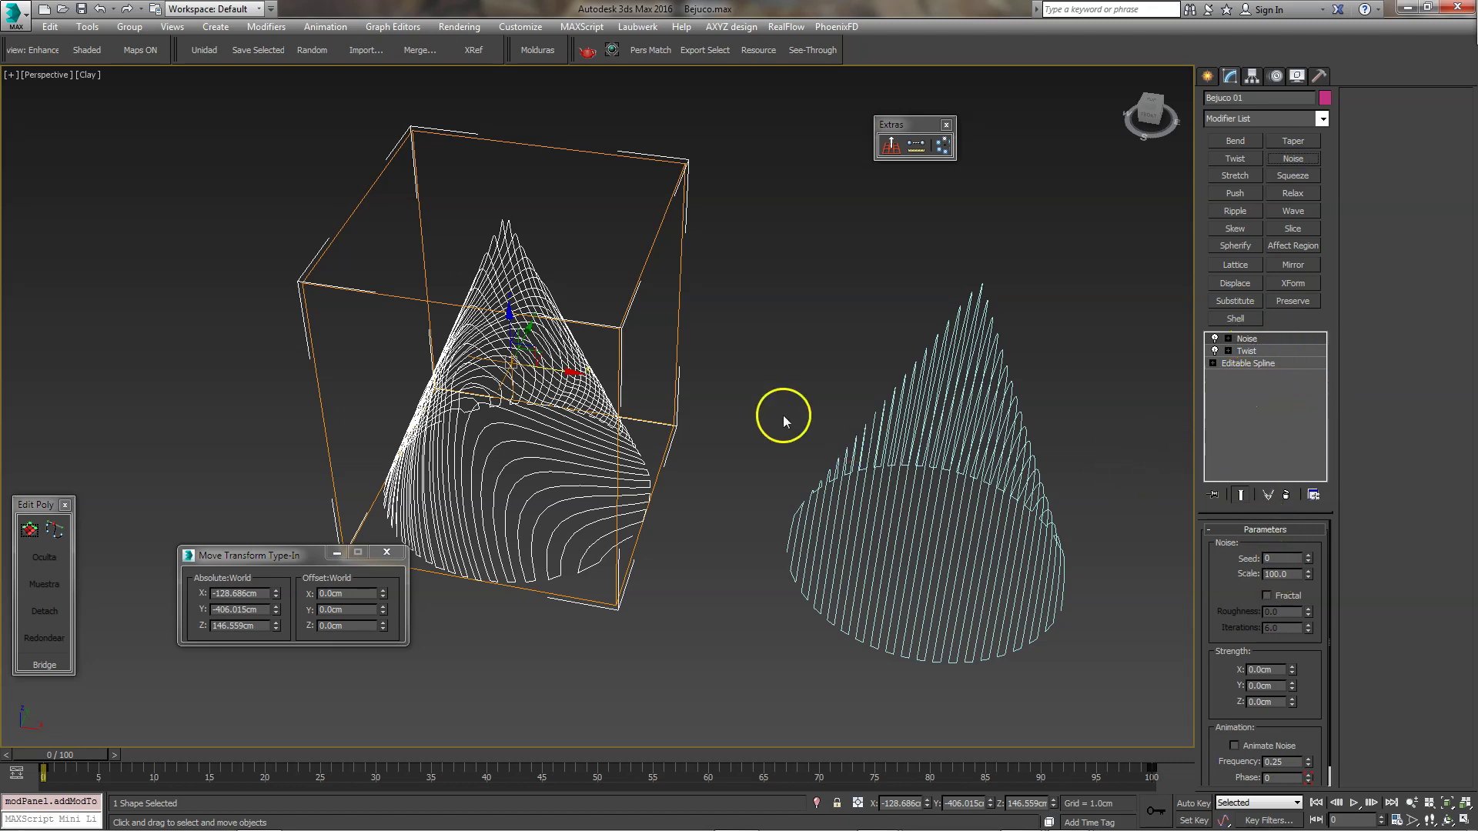
pyautogui.click(1282, 558)
pyautogui.write('13')
pyautogui.click(1267, 596)
pyautogui.write('5')
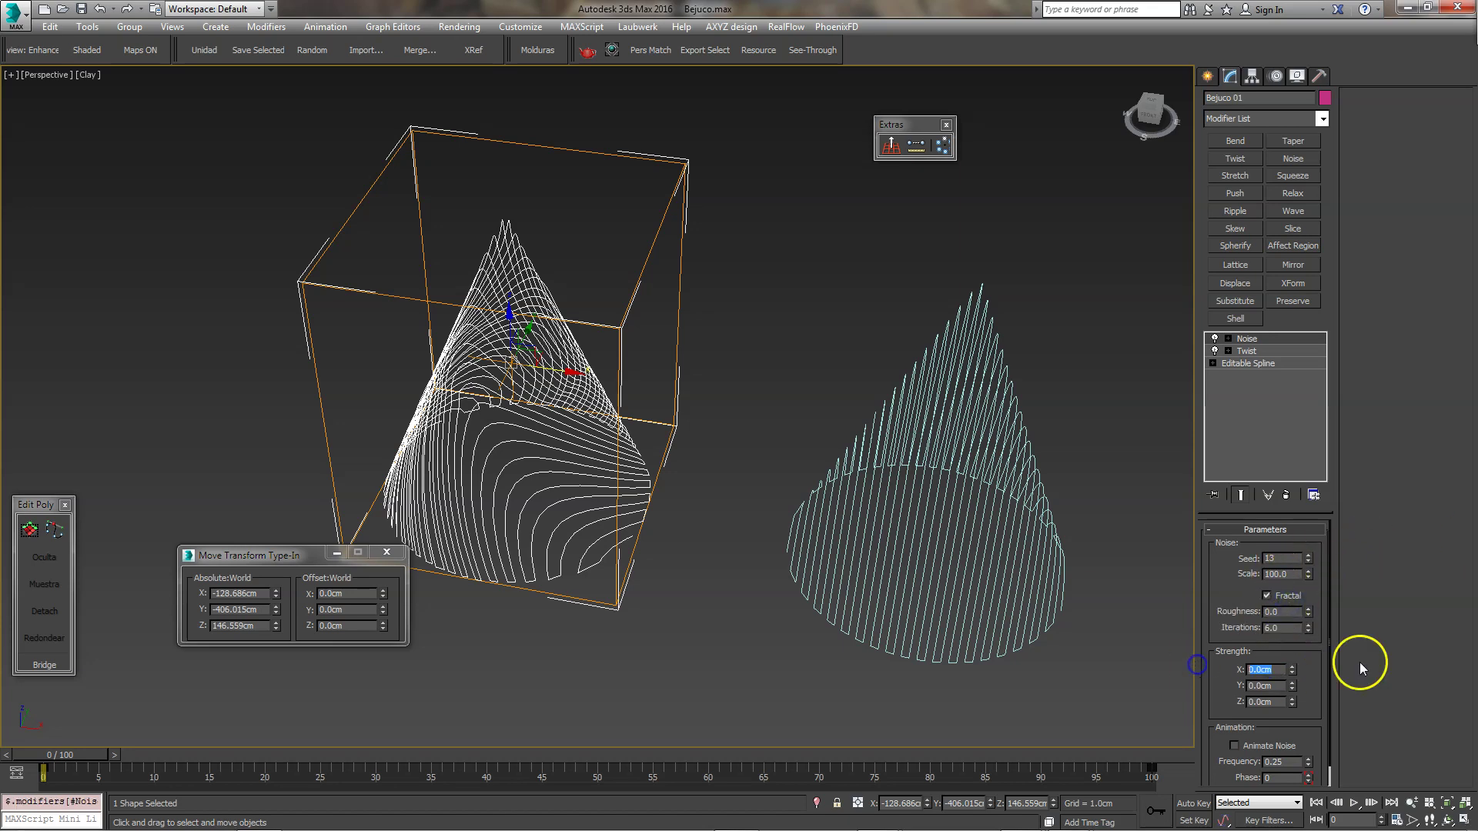
pyautogui.press('Tab')
pyautogui.write('5')
pyautogui.press('Tab')
pyautogui.write('5')
pyautogui.press('Return')
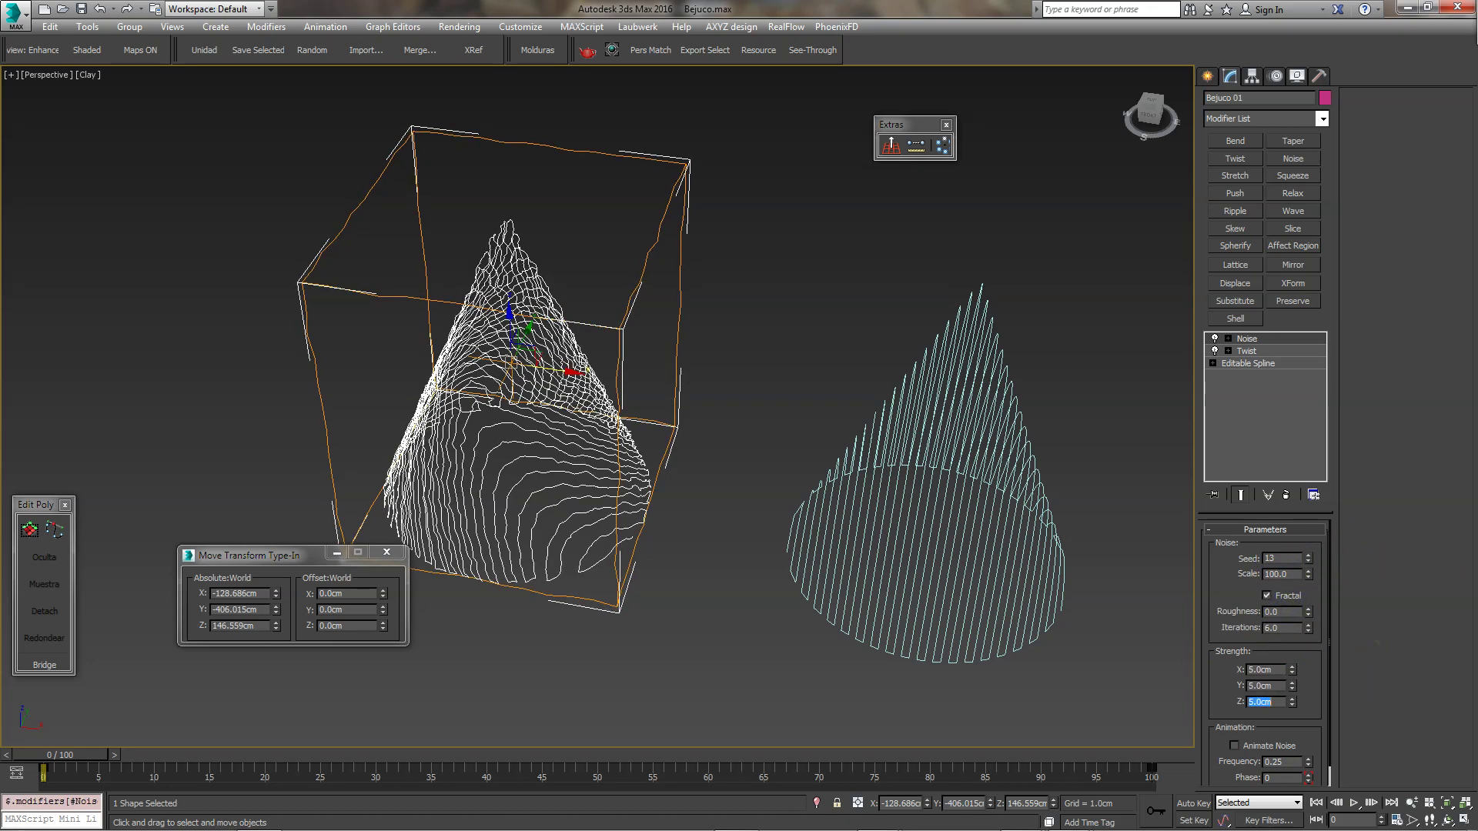
# Raise Noise roughness to 0.25 and orbit out to view both cones.
pyautogui.moveTo(604, 517); pyautogui.dragTo(649, 487, button='middle')
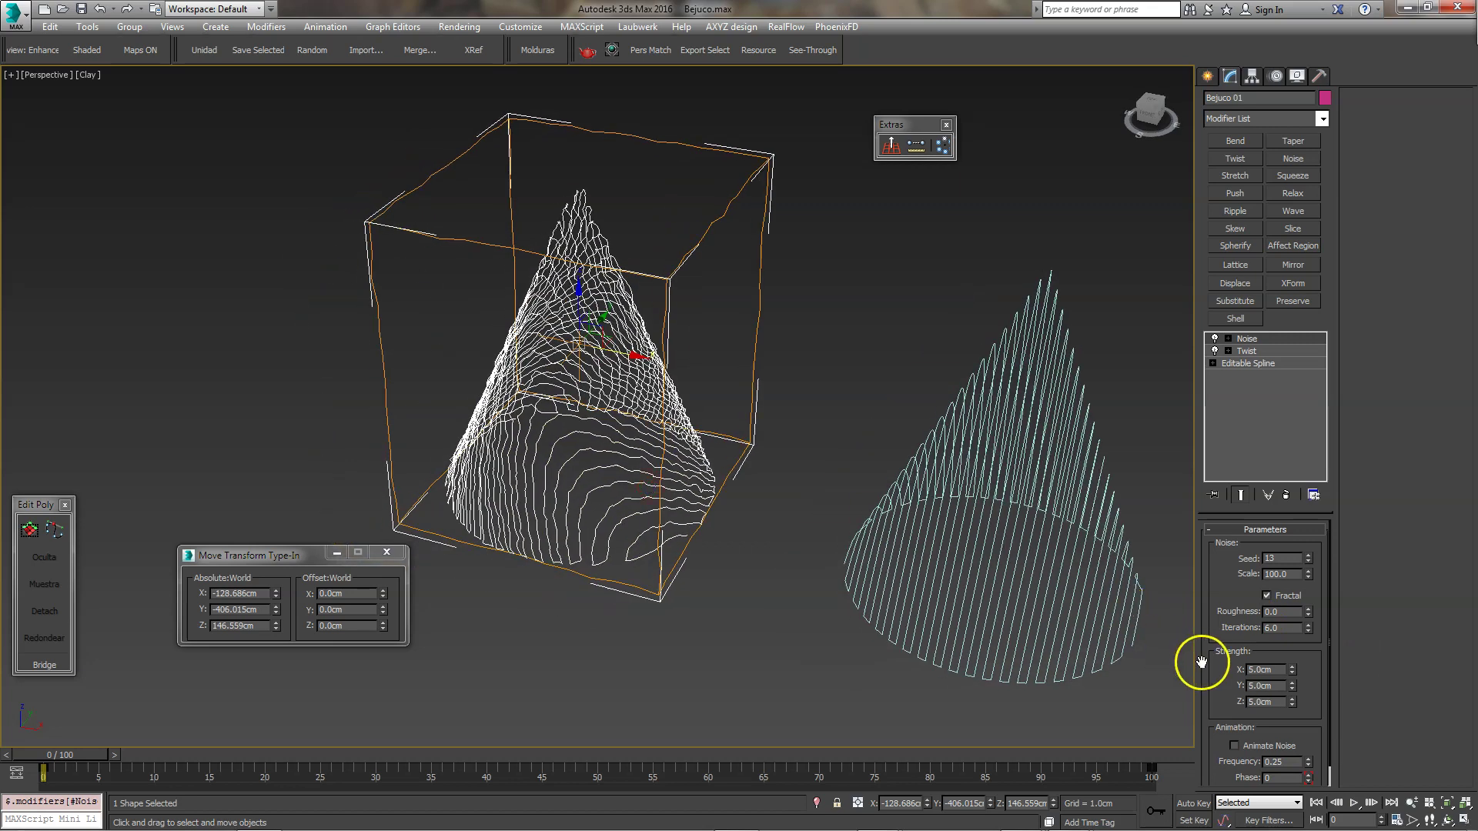
pyautogui.scroll(3, 577, 418)
pyautogui.scroll(2, 570, 416)
pyautogui.keyDown('alt'); pyautogui.moveTo(570, 415); pyautogui.dragTo(590, 308, button='middle'); pyautogui.keyUp('alt')
pyautogui.scroll(1, 583, 266)
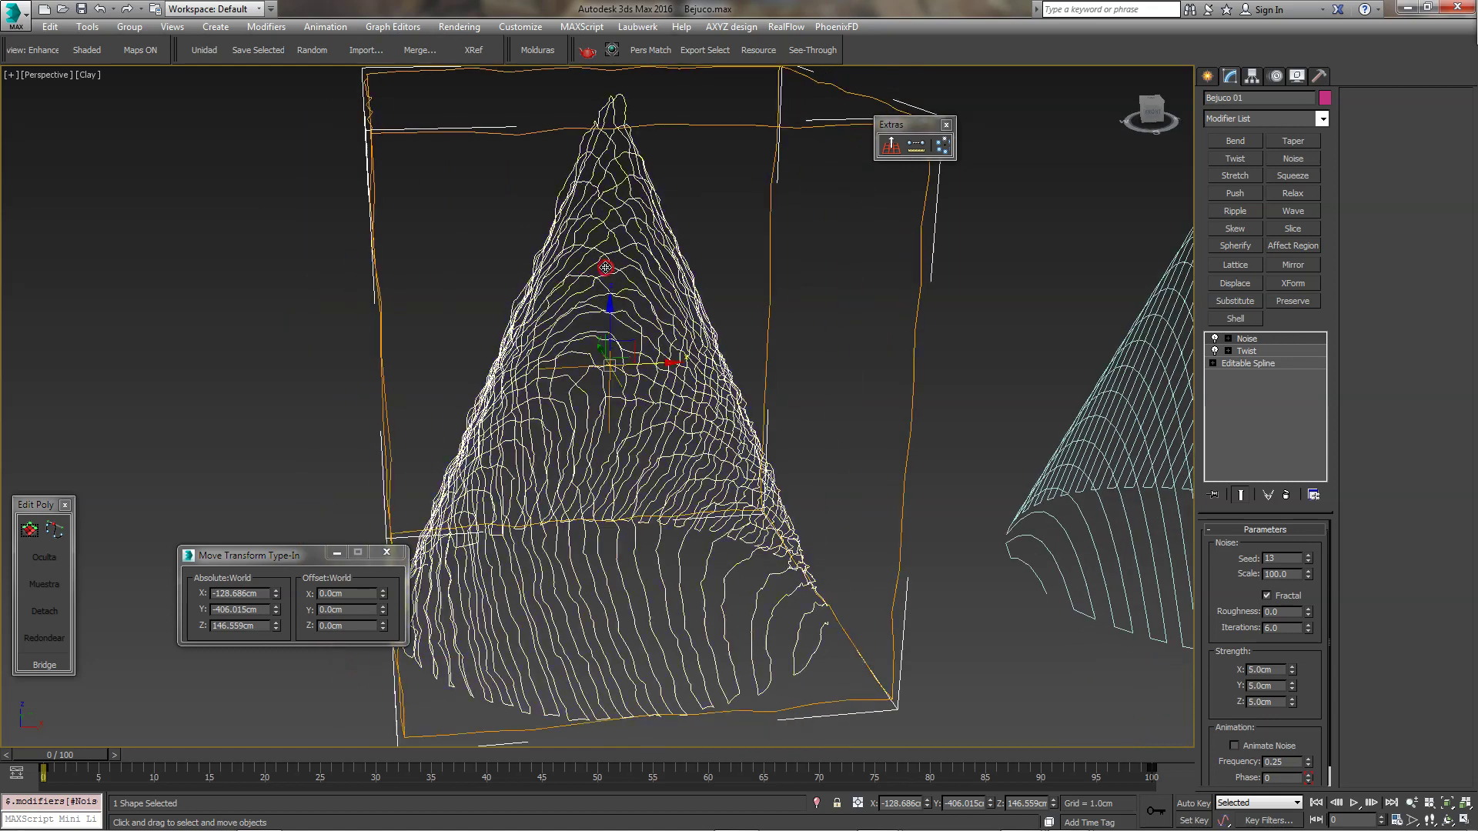
pyautogui.scroll(4, 609, 265)
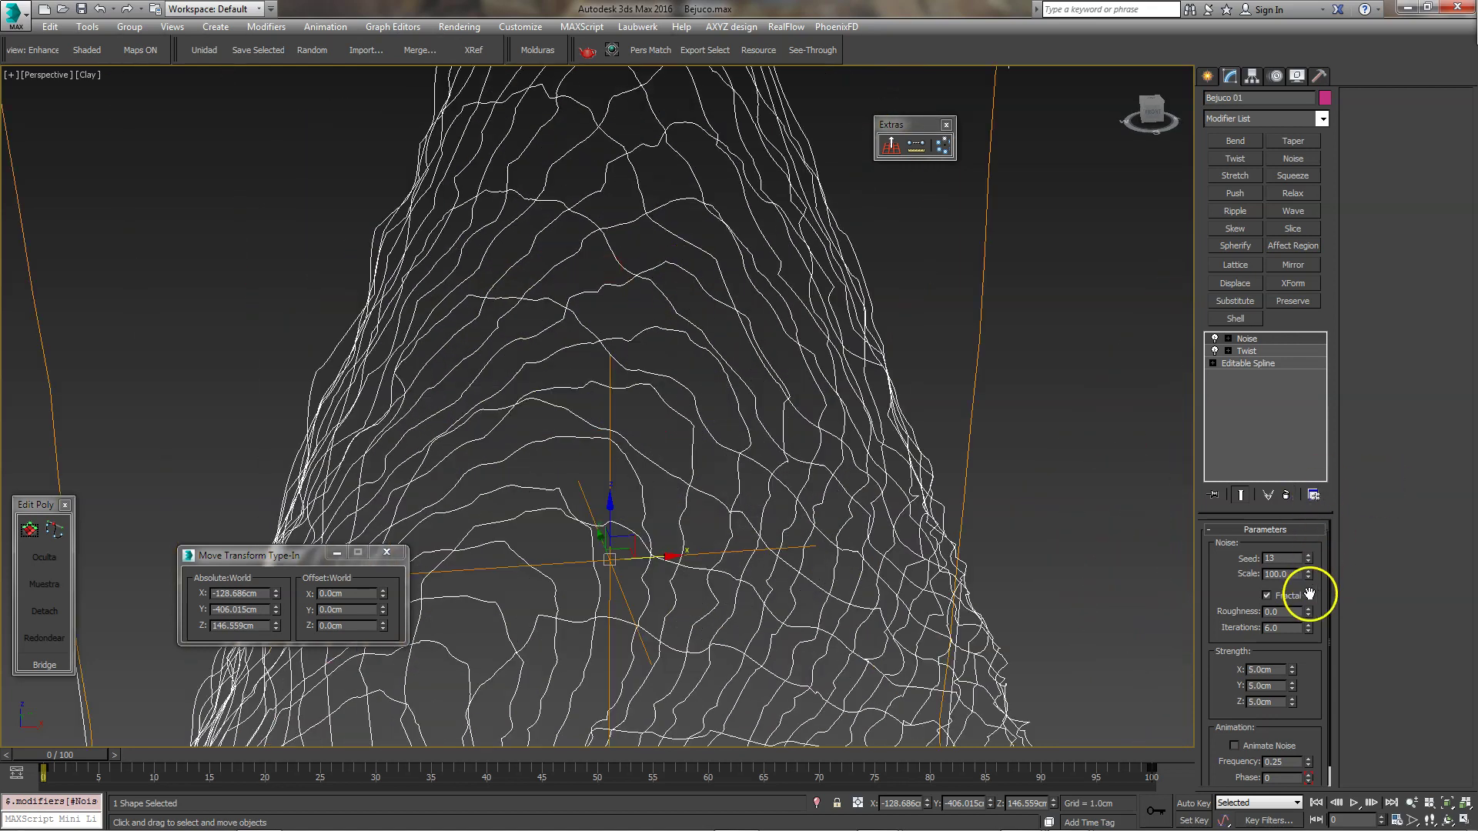
pyautogui.moveTo(1310, 612)
pyautogui.mouseDown()
pyautogui.moveTo(1316, 648)
pyautogui.moveTo(1326, 570)
pyautogui.mouseUp()
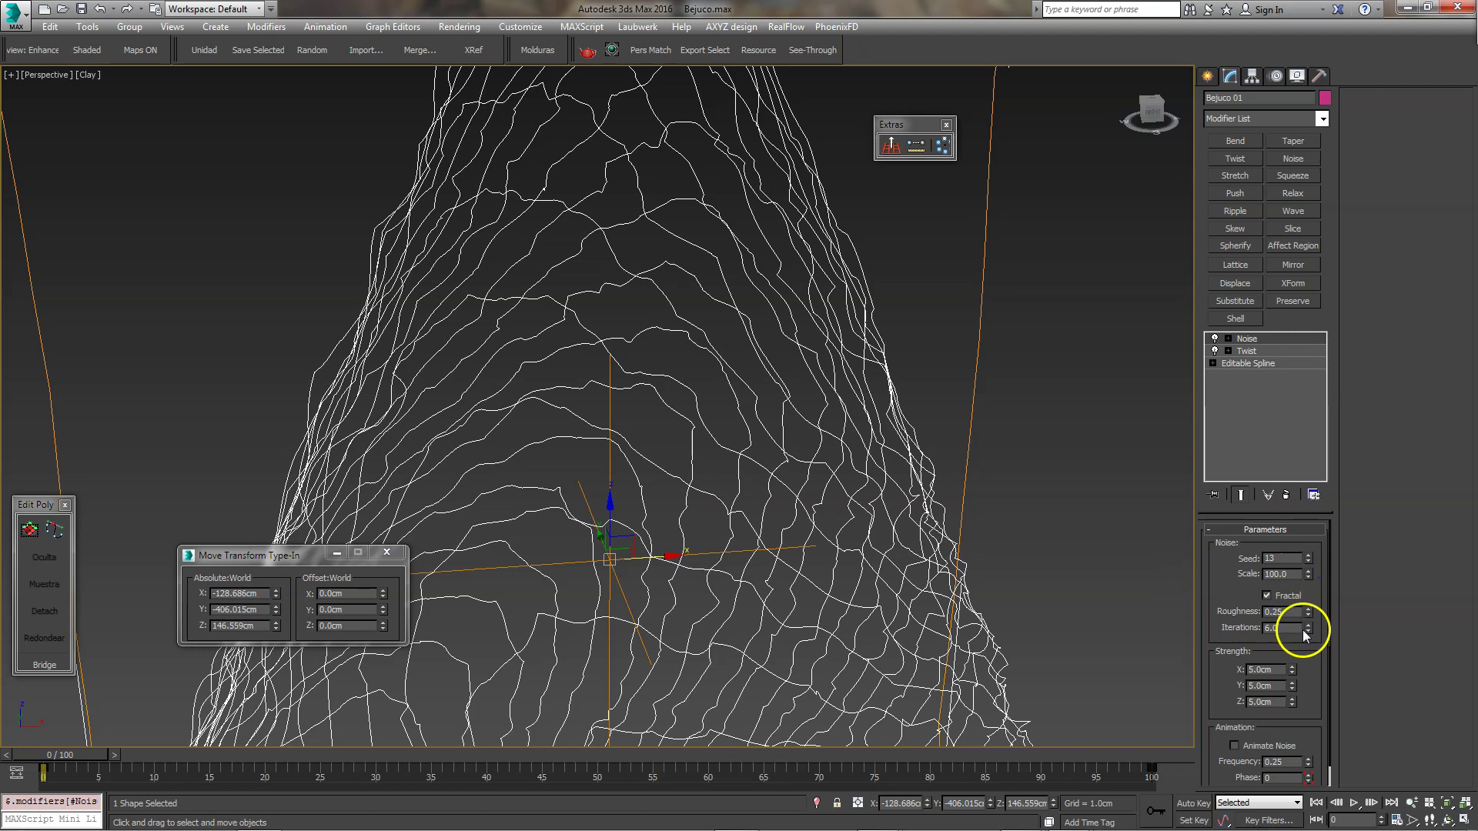
pyautogui.scroll(-2, 811, 429)
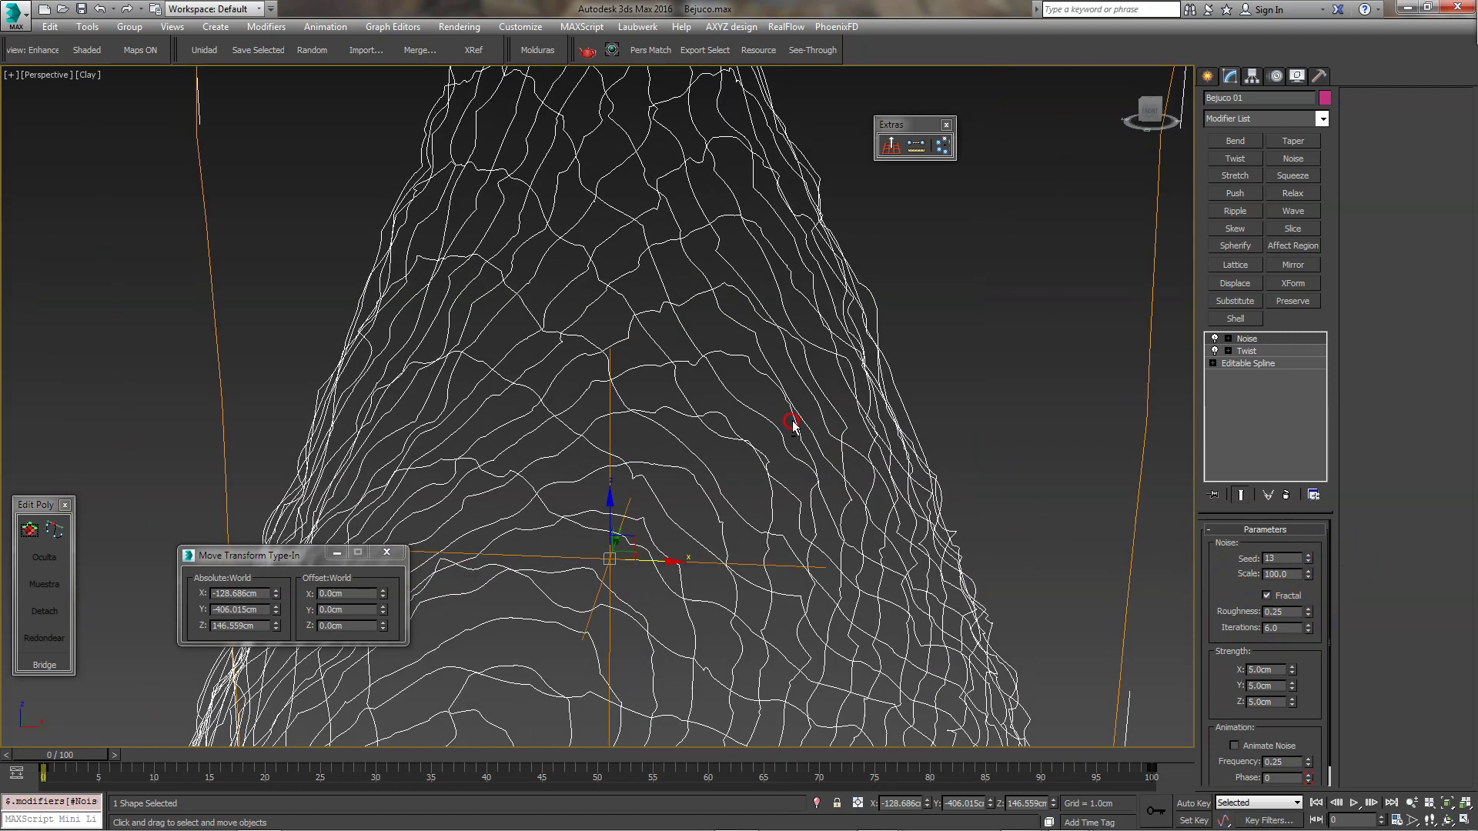
pyautogui.scroll(-3, 792, 421)
pyautogui.scroll(-3, 775, 419)
pyautogui.moveTo(720, 393)
pyautogui.keyDown('alt'); pyautogui.mouseDown(button='middle')
pyautogui.moveTo(773, 416)
pyautogui.moveTo(660, 393)
pyautogui.mouseUp(button='middle'); pyautogui.keyUp('alt')
pyautogui.click(787, 412)
pyautogui.keyDown('alt'); pyautogui.moveTo(787, 411); pyautogui.dragTo(686, 405, button='middle'); pyautogui.keyUp('alt')
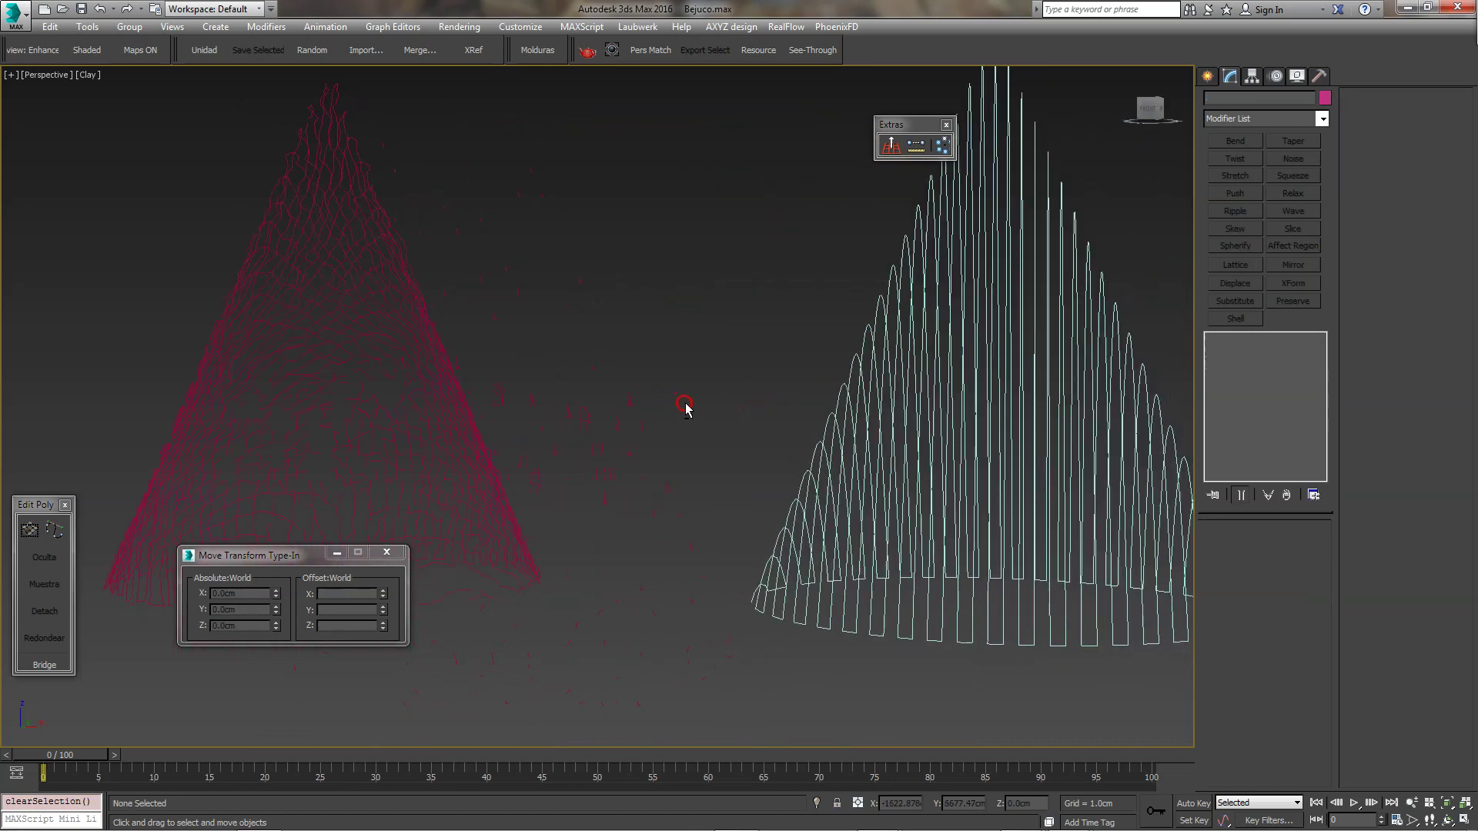
pyautogui.moveTo(429, 390)
pyautogui.keyDown('alt'); pyautogui.mouseDown(button='middle')
pyautogui.moveTo(560, 419)
pyautogui.moveTo(551, 389)
pyautogui.moveTo(565, 437)
pyautogui.moveTo(548, 433)
pyautogui.moveTo(585, 445)
pyautogui.moveTo(567, 324)
pyautogui.mouseUp(button='middle'); pyautogui.keyUp('alt')
pyautogui.click(561, 419)
pyautogui.scroll(5, 567, 275)
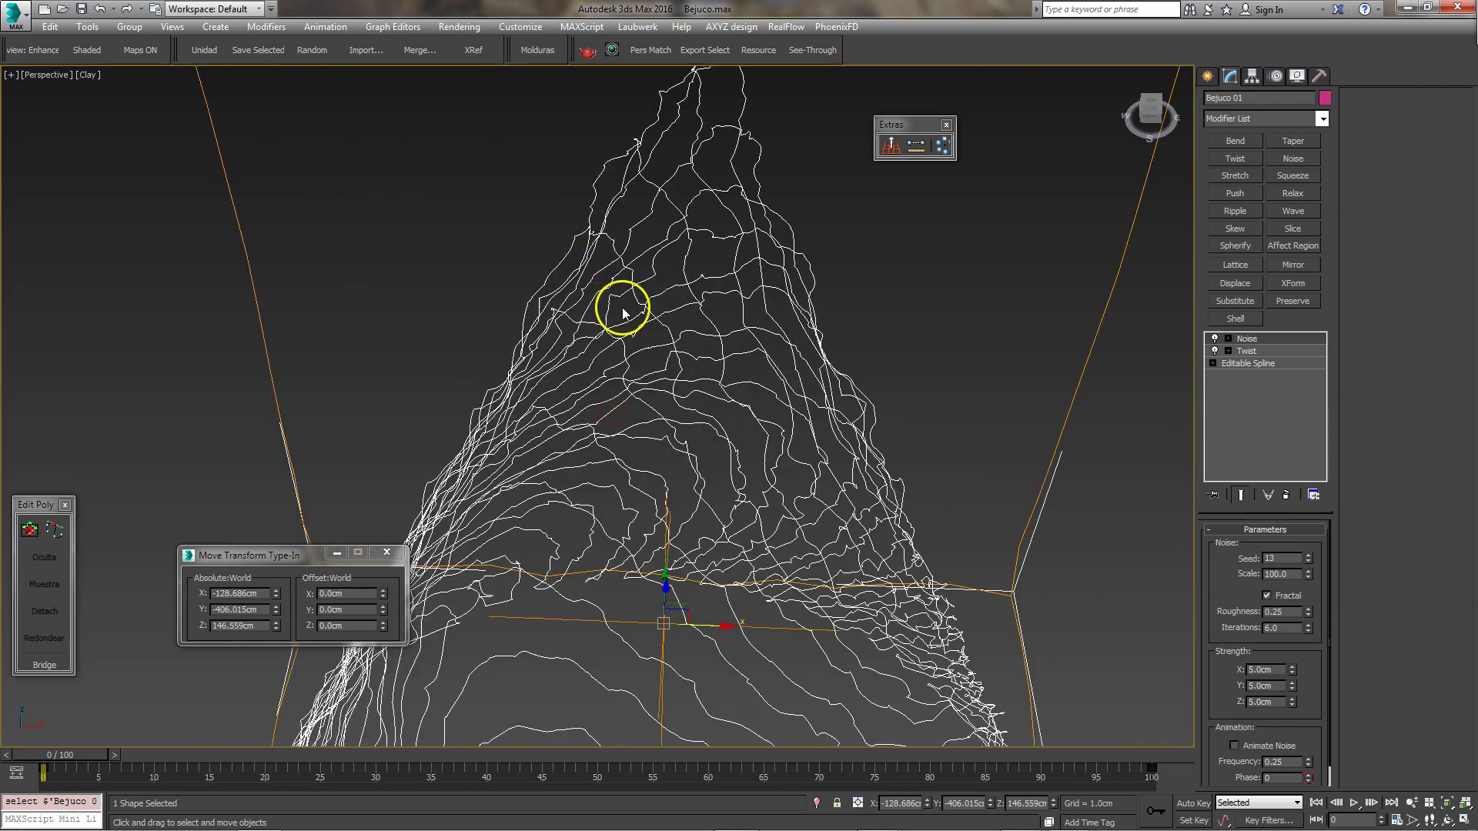
pyautogui.keyDown('alt'); pyautogui.moveTo(1032, 343); pyautogui.dragTo(970, 348, button='middle'); pyautogui.keyUp('alt')
pyautogui.click(1213, 363)
pyautogui.moveTo(488, 439); pyautogui.dragTo(561, 383)
pyautogui.moveTo(561, 383)
pyautogui.keyDown('alt'); pyautogui.mouseDown(button='middle')
pyautogui.moveTo(703, 343)
pyautogui.moveTo(668, 422)
pyautogui.moveTo(690, 500)
pyautogui.mouseUp(button='middle'); pyautogui.keyUp('alt')
pyautogui.scroll(4, 461, 290)
pyautogui.click(561, 307)
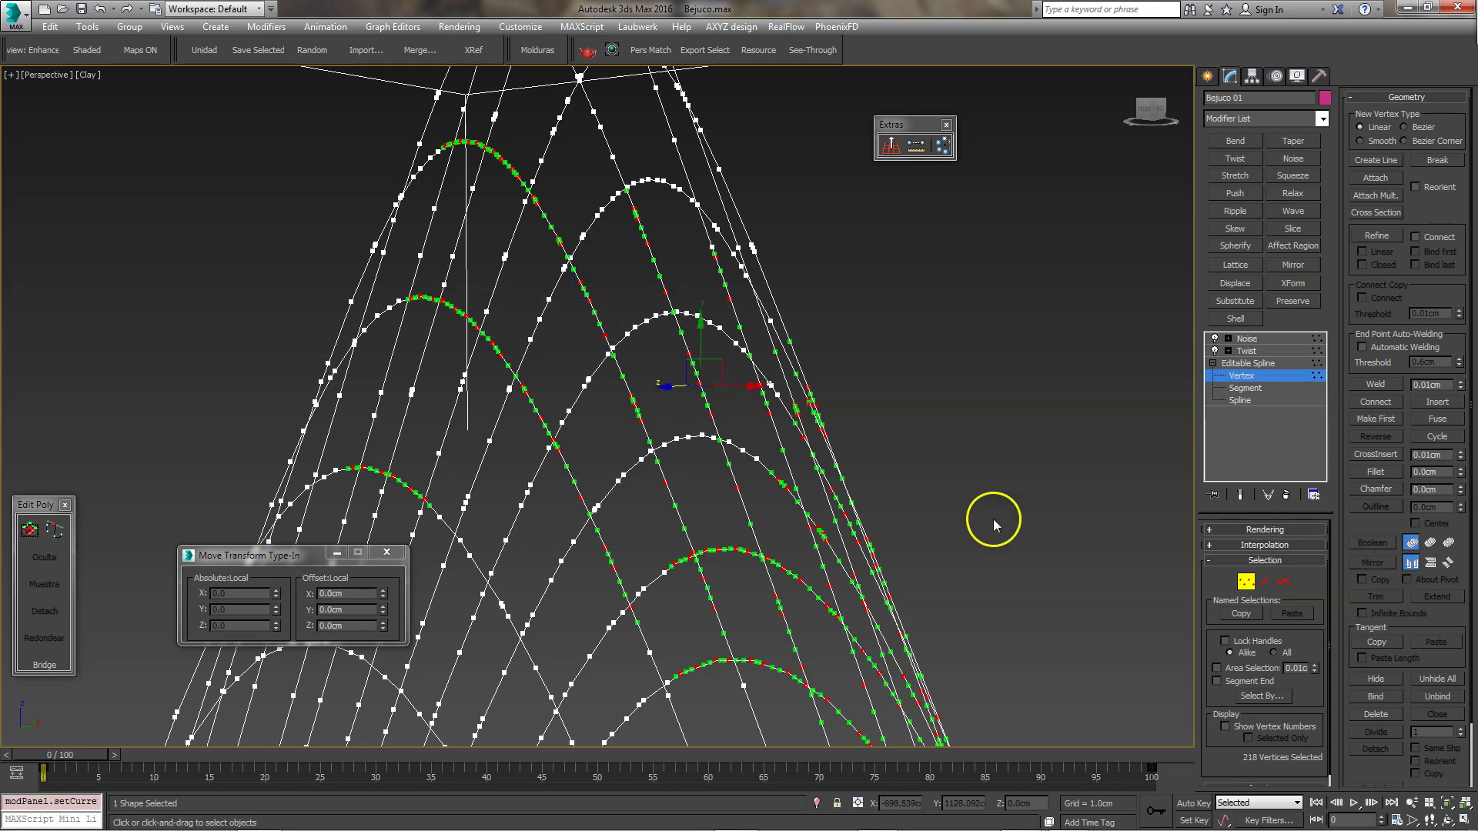
pyautogui.click(1021, 529)
pyautogui.click(1246, 583)
pyautogui.click(986, 484)
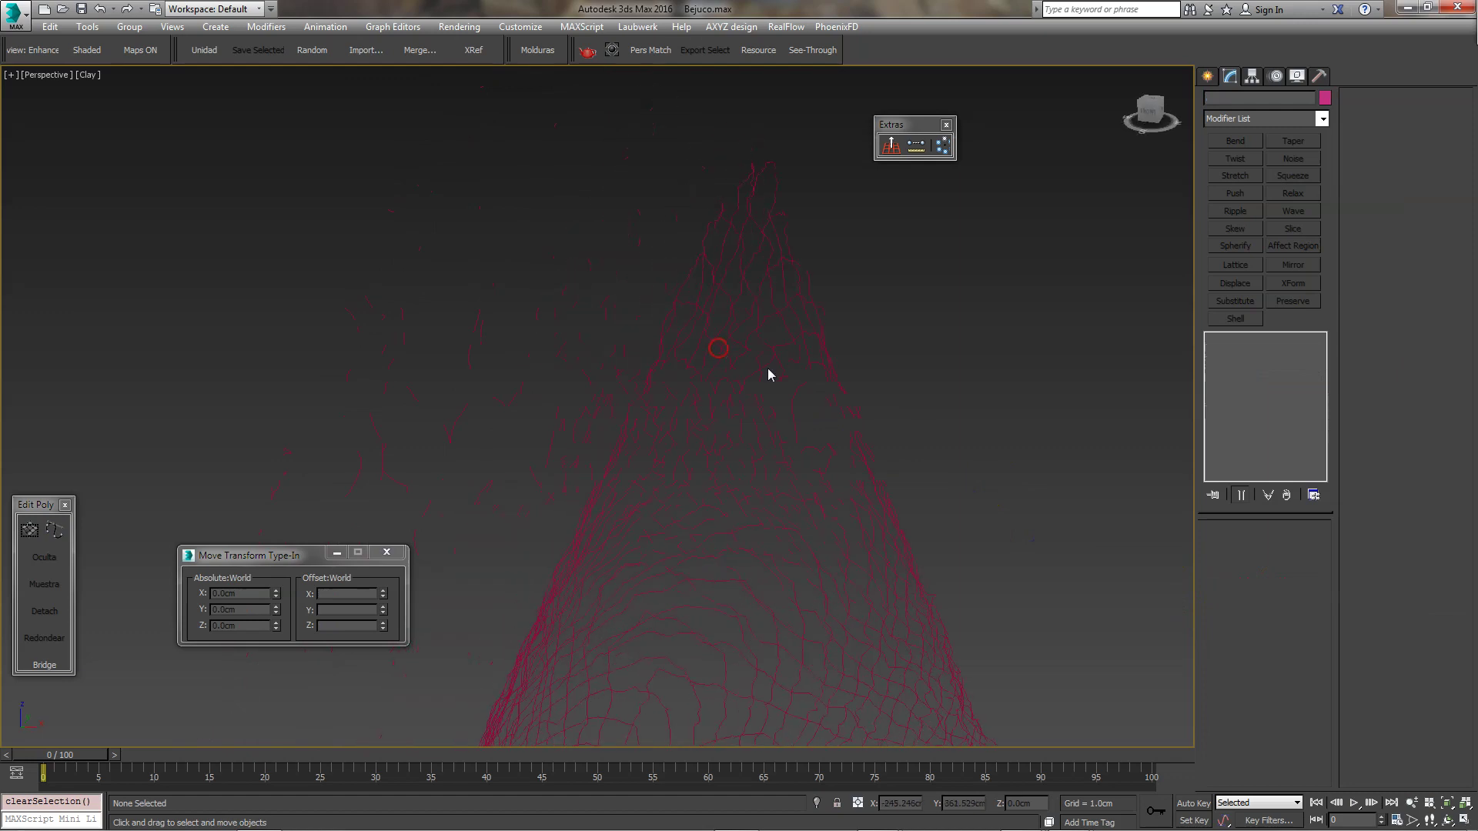
pyautogui.click(604, 303)
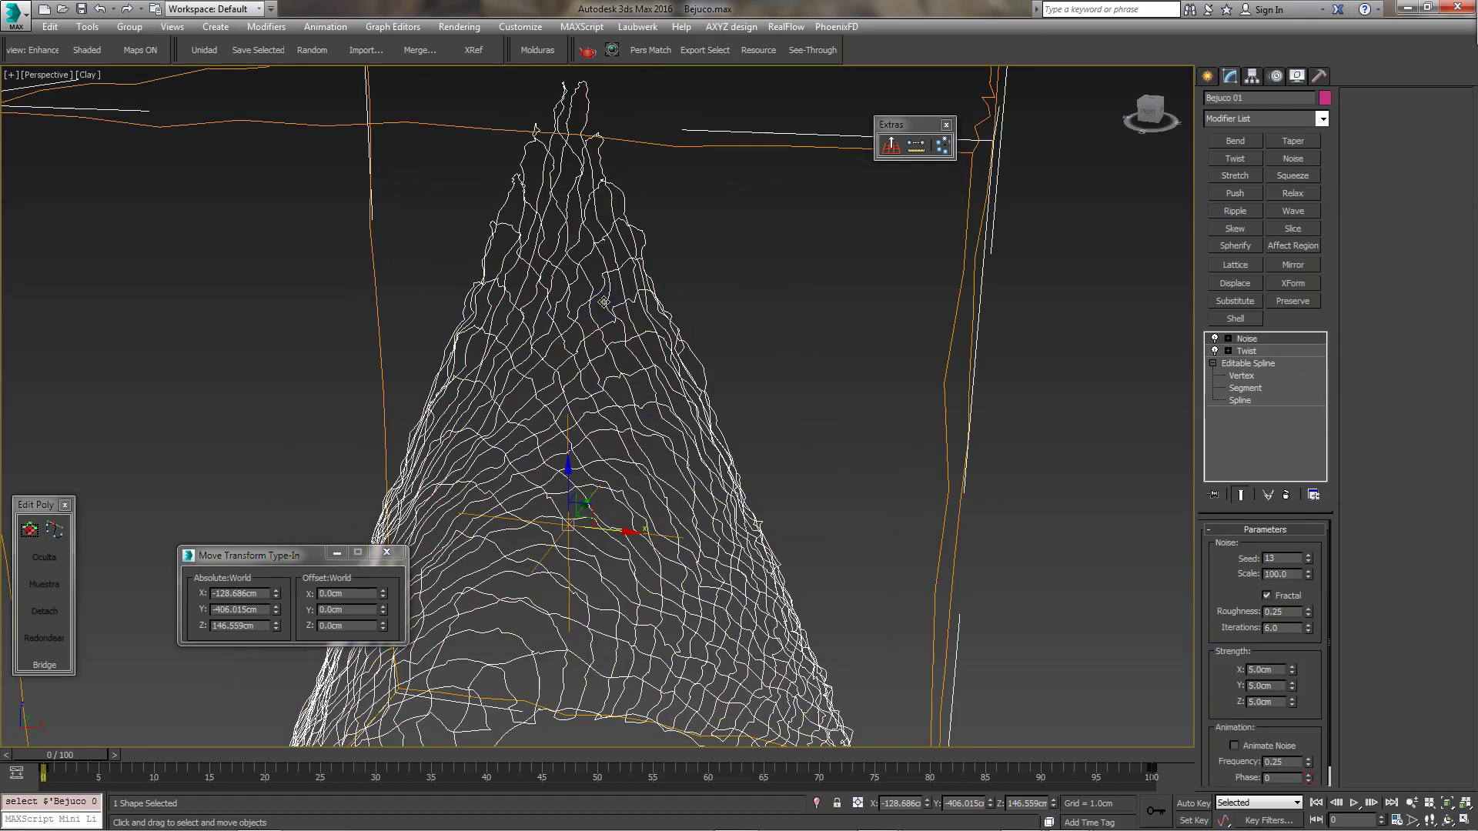
pyautogui.keyDown('alt'); pyautogui.moveTo(603, 313); pyautogui.dragTo(624, 426, button='middle'); pyautogui.keyUp('alt')
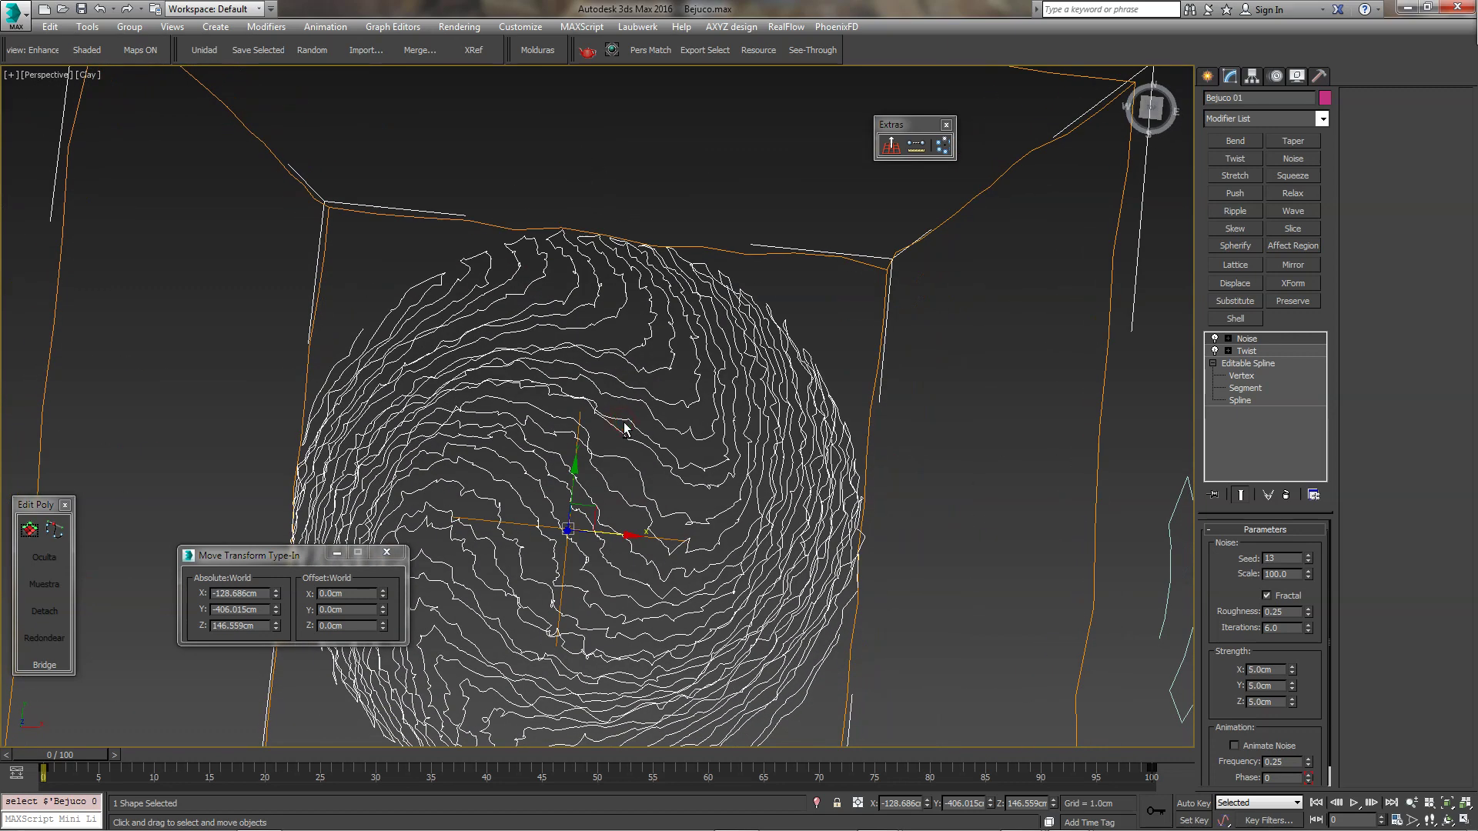
pyautogui.press('t')
pyautogui.scroll(1, 544, 406)
pyautogui.scroll(5, 483, 354)
pyautogui.moveTo(492, 362)
pyautogui.mouseDown(button='middle')
pyautogui.moveTo(585, 385)
pyautogui.moveTo(609, 442)
pyautogui.mouseUp(button='middle')
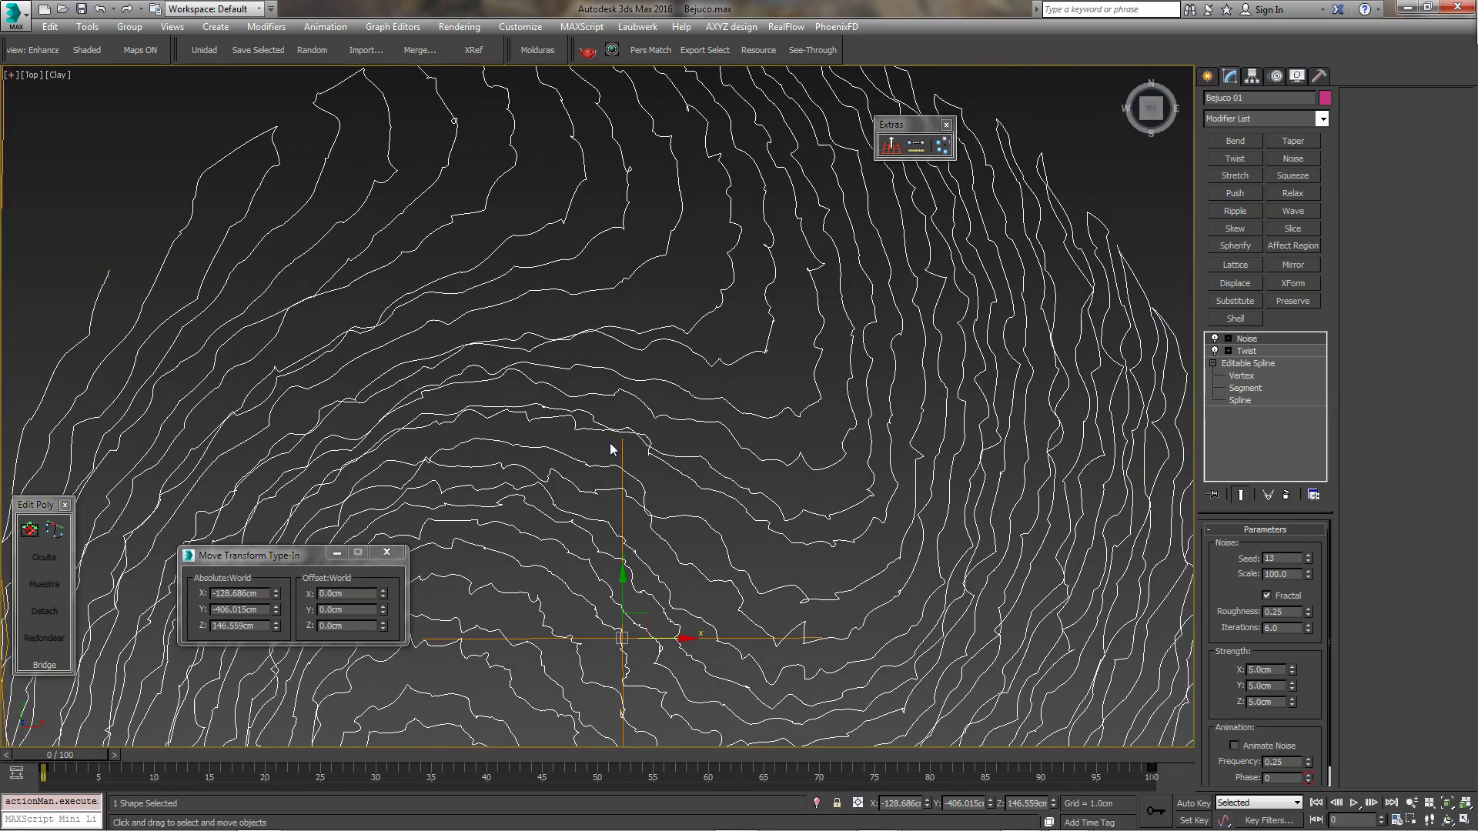
pyautogui.moveTo(612, 442); pyautogui.dragTo(597, 351, button='middle')
pyautogui.press('p')
pyautogui.press('z')
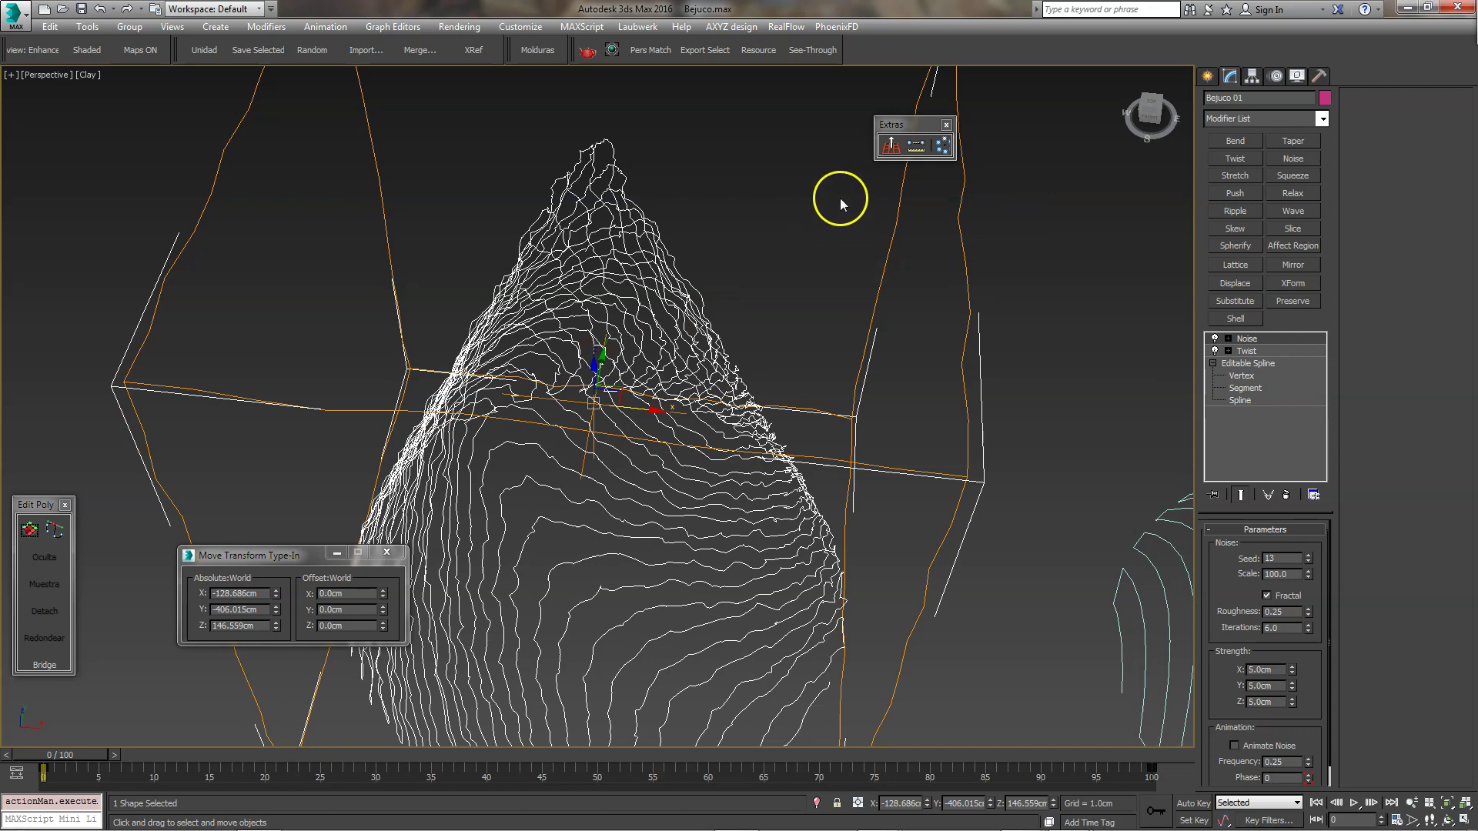
# Switch the modifier buttons to the Patch/Spline Editing set (Edit Spline, CrossSection, Surface, Sweep).
pyautogui.rightClick(1263, 119)
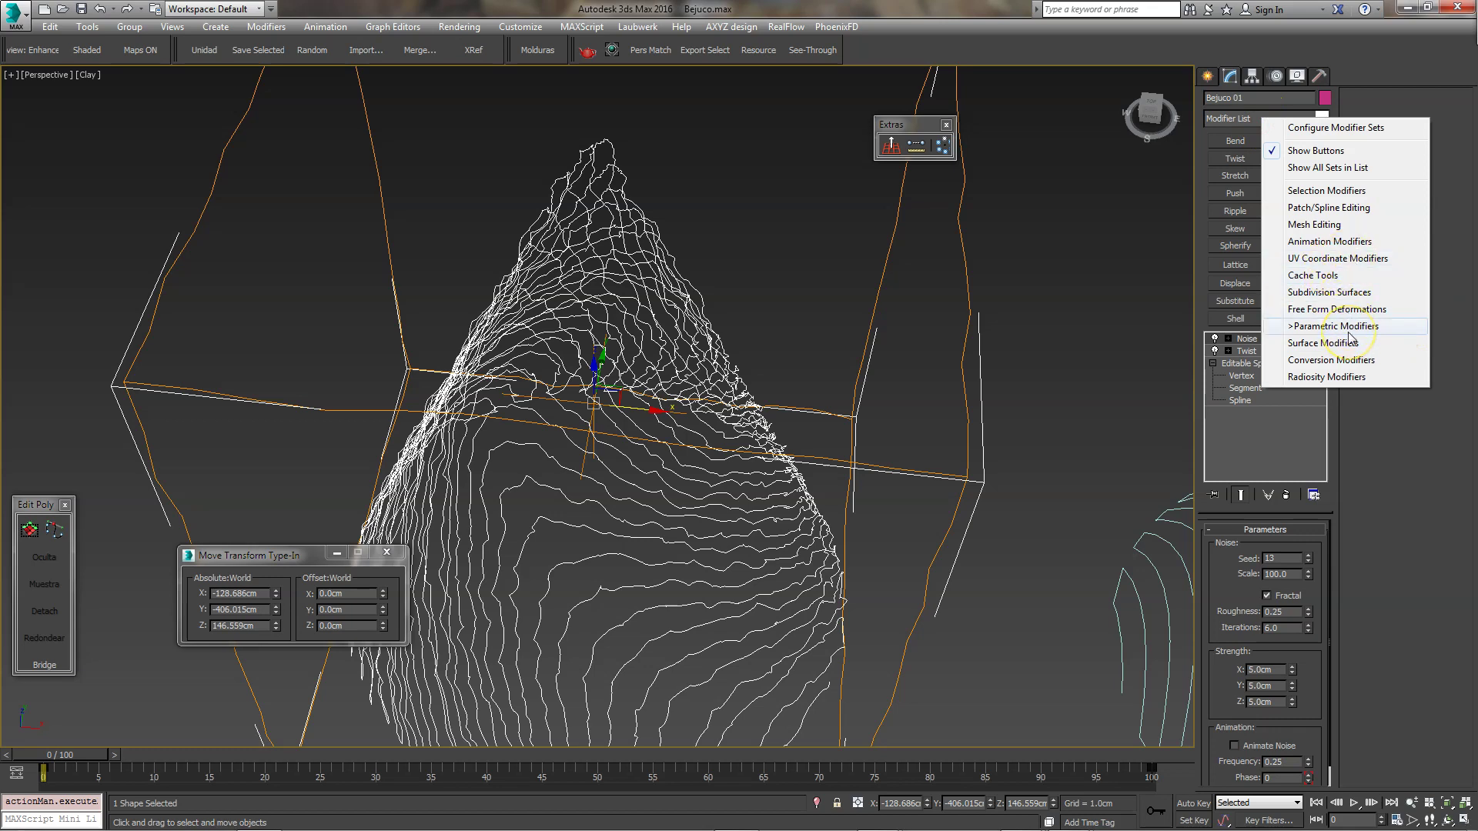
pyautogui.click(1344, 208)
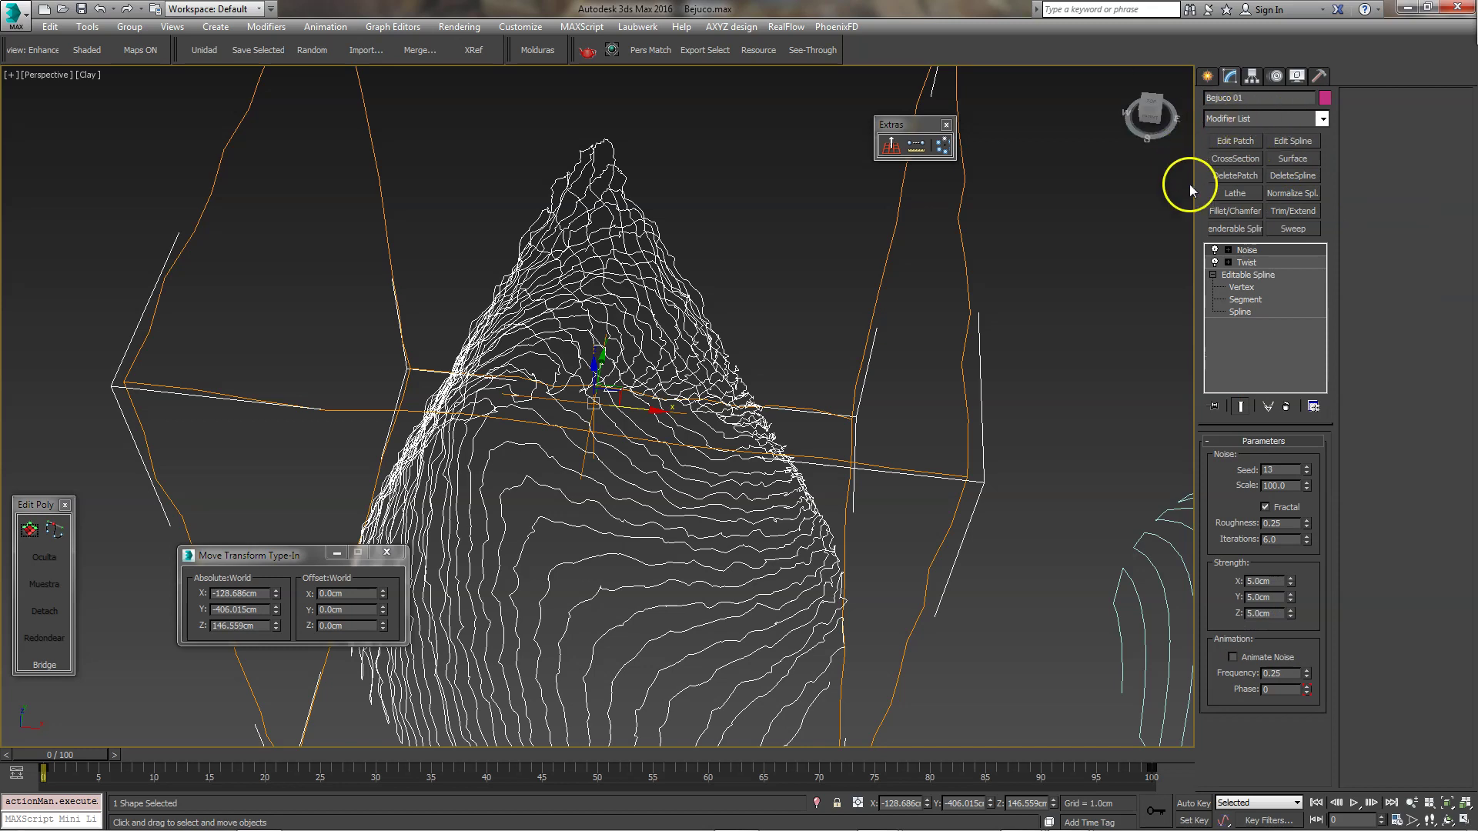
# Add Normalize Spline (Seg Length 2.0 cm) above Noise and compare it on and off in Front view.
pyautogui.click(1309, 195)
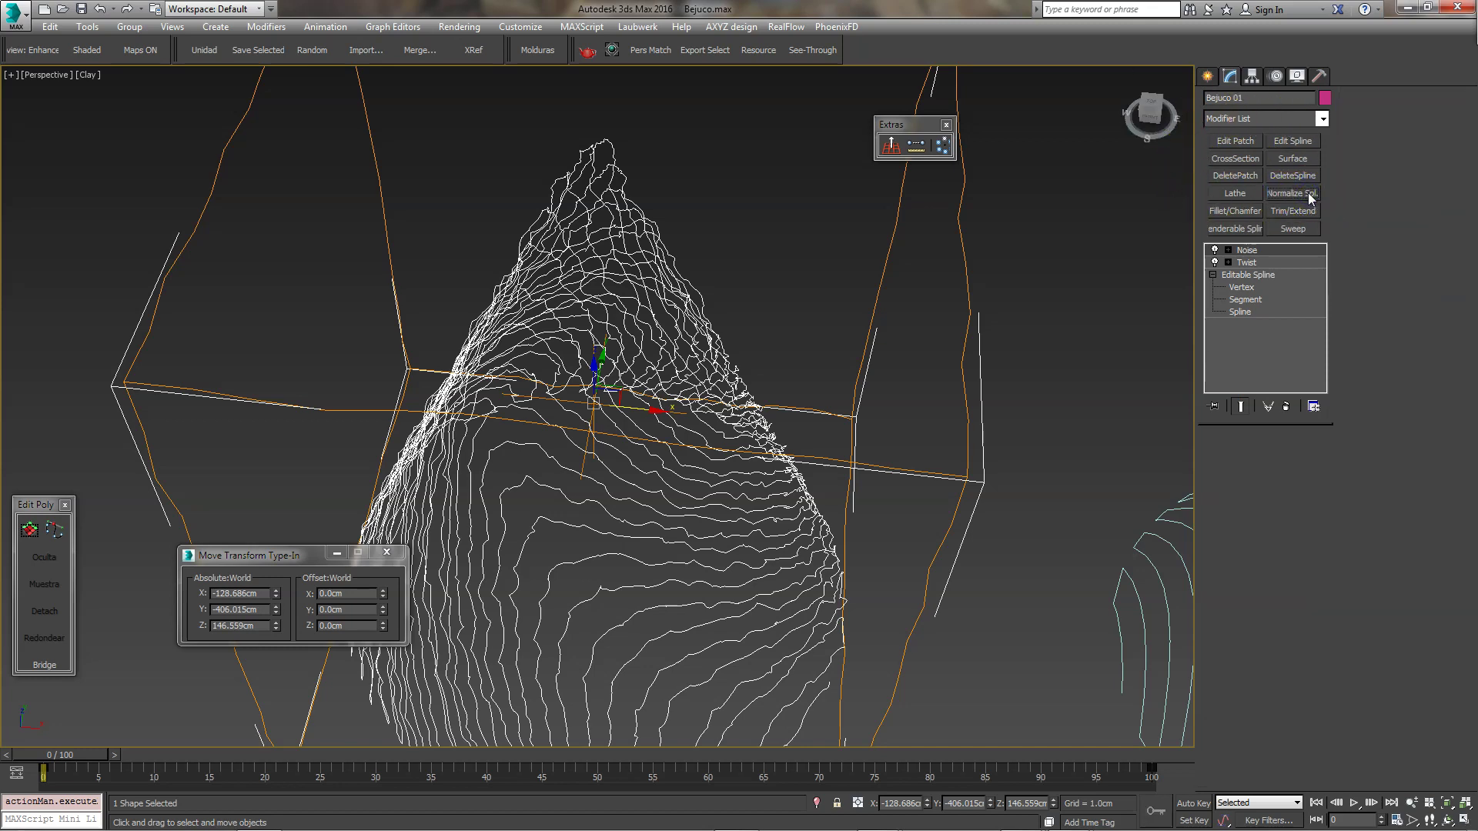
pyautogui.press('f')
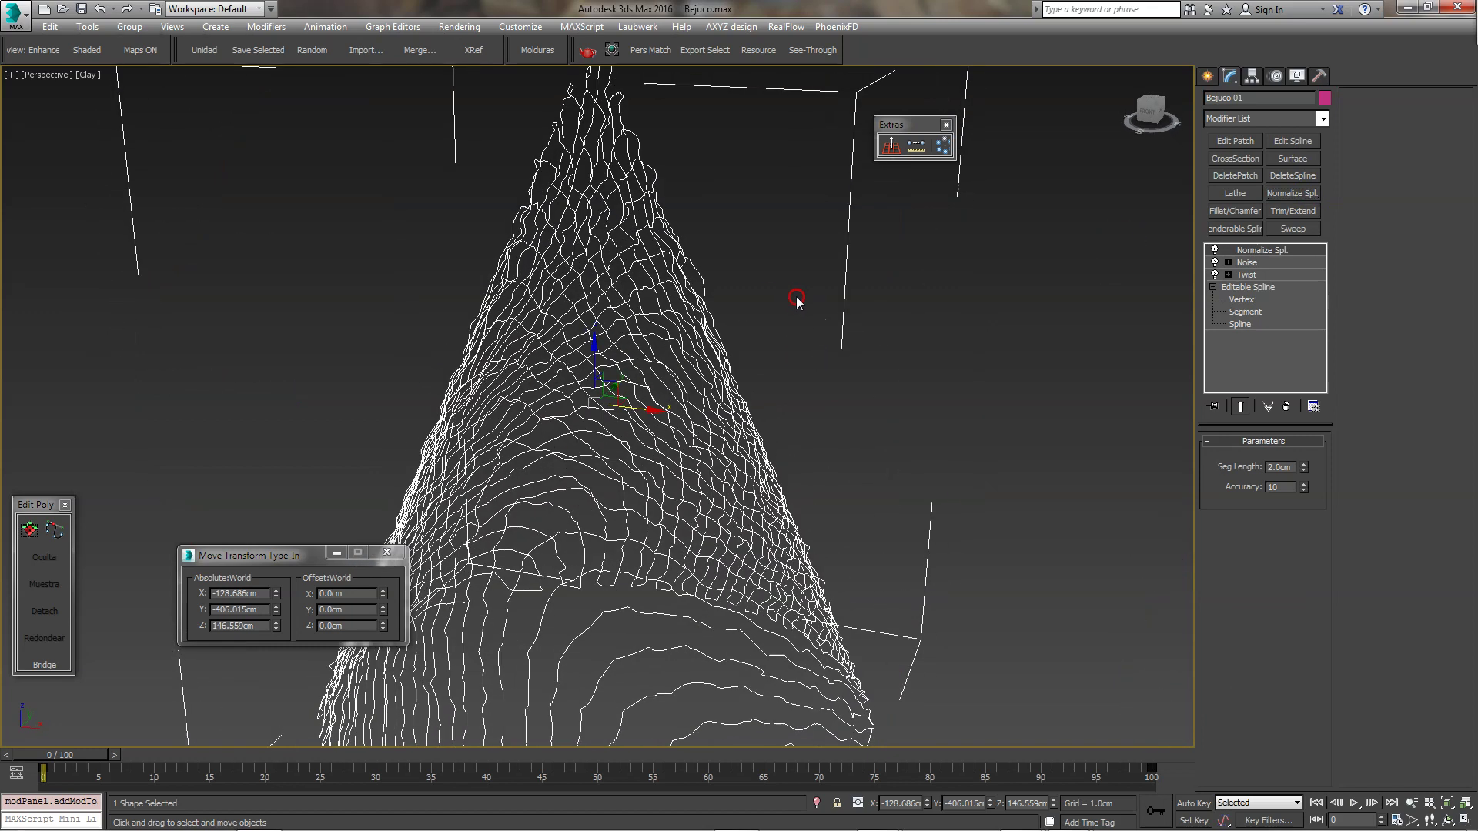
pyautogui.press('z')
pyautogui.scroll(5, 616, 374)
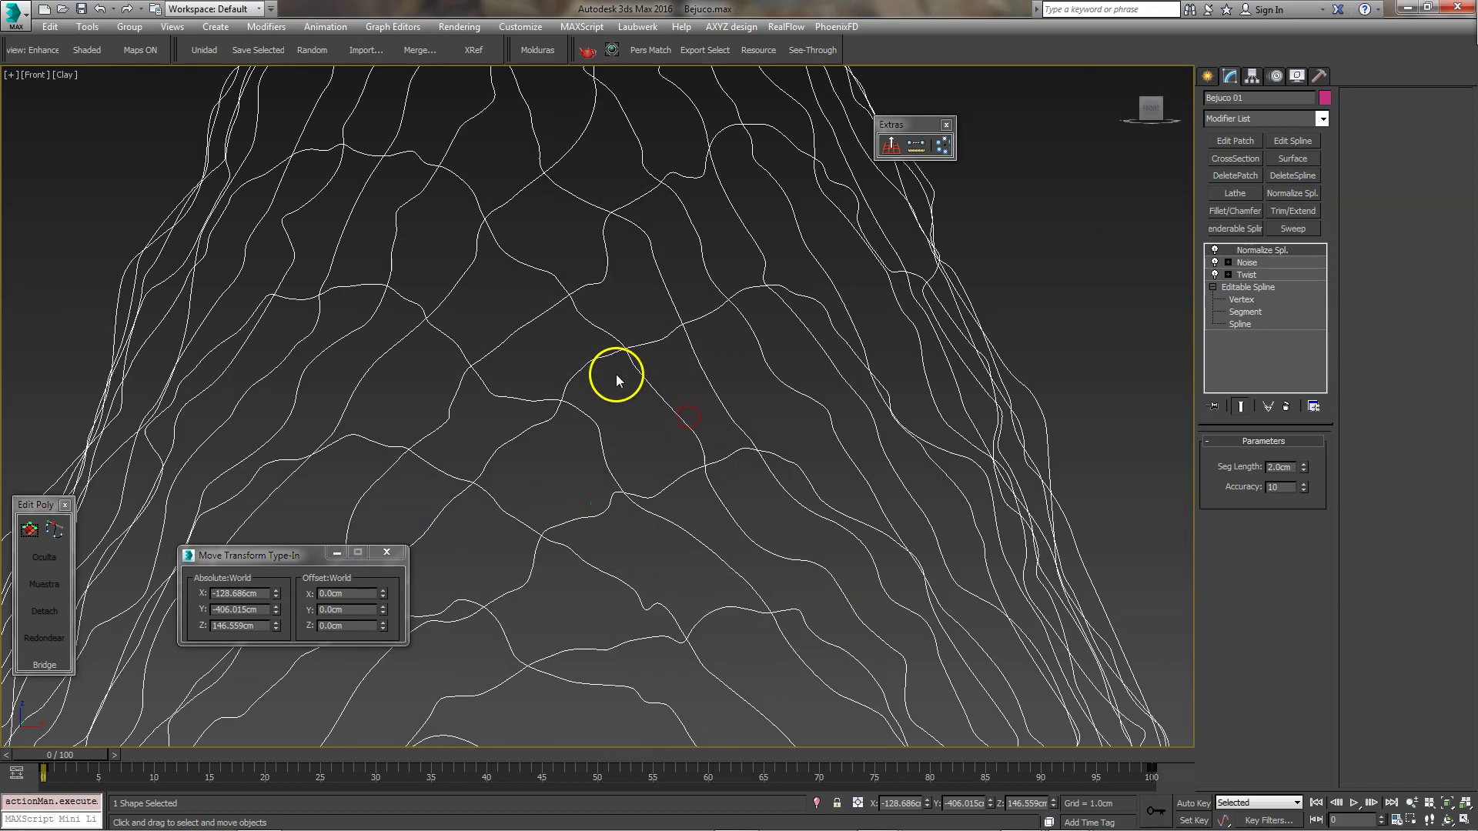
pyautogui.click(1214, 251)
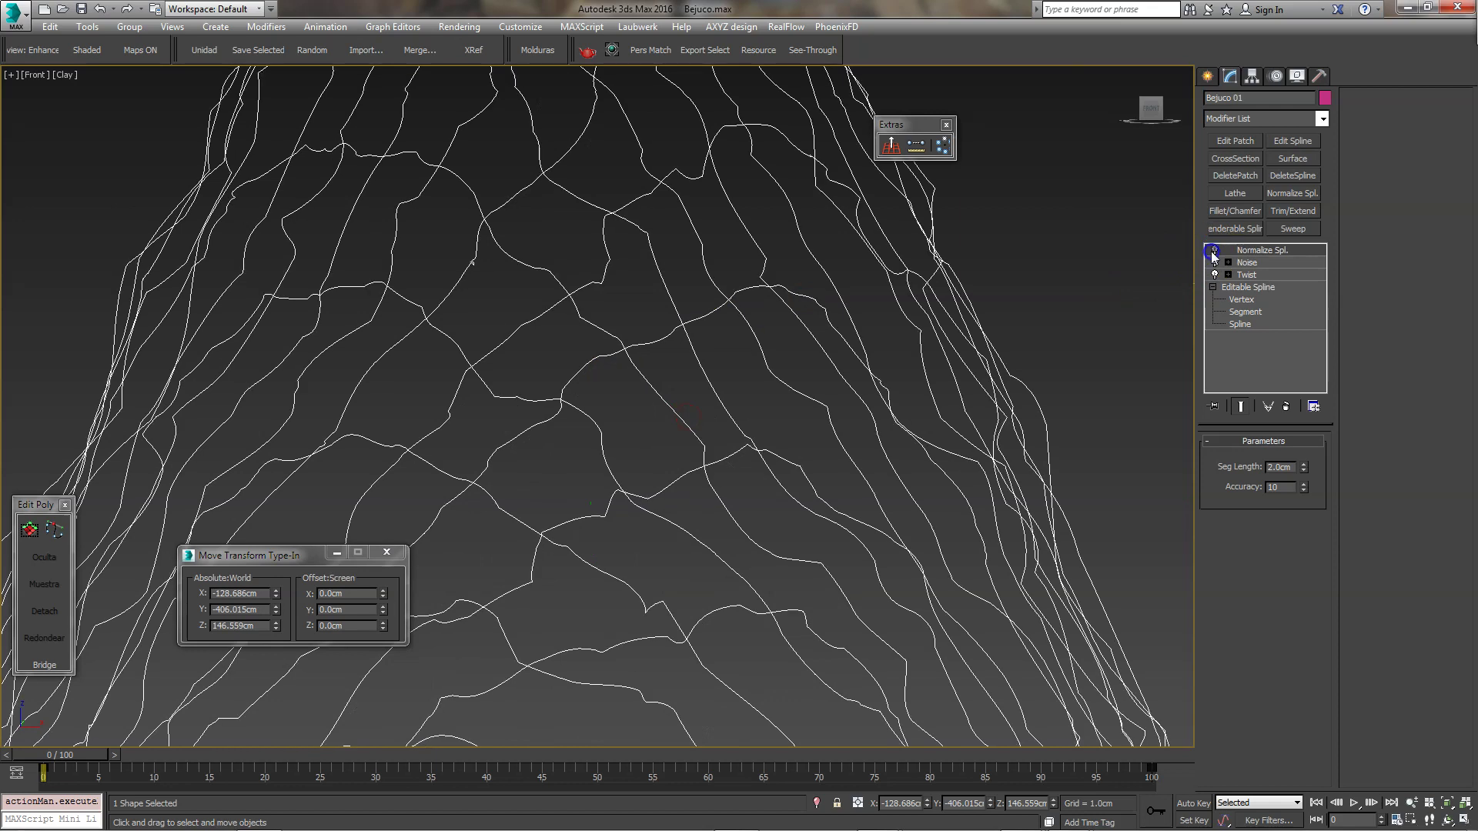
pyautogui.click(1214, 250)
pyautogui.moveTo(990, 353); pyautogui.dragTo(851, 360, button='middle')
pyautogui.scroll(-8, 850, 361)
pyautogui.scroll(1, 683, 396)
pyautogui.scroll(1, 670, 306)
pyautogui.scroll(-2, 664, 305)
pyautogui.keyDown('ctrl'); pyautogui.keyDown('alt'); pyautogui.moveTo(624, 441); pyautogui.dragTo(622, 364, button='middle'); pyautogui.keyUp('alt'); pyautogui.keyUp('ctrl')
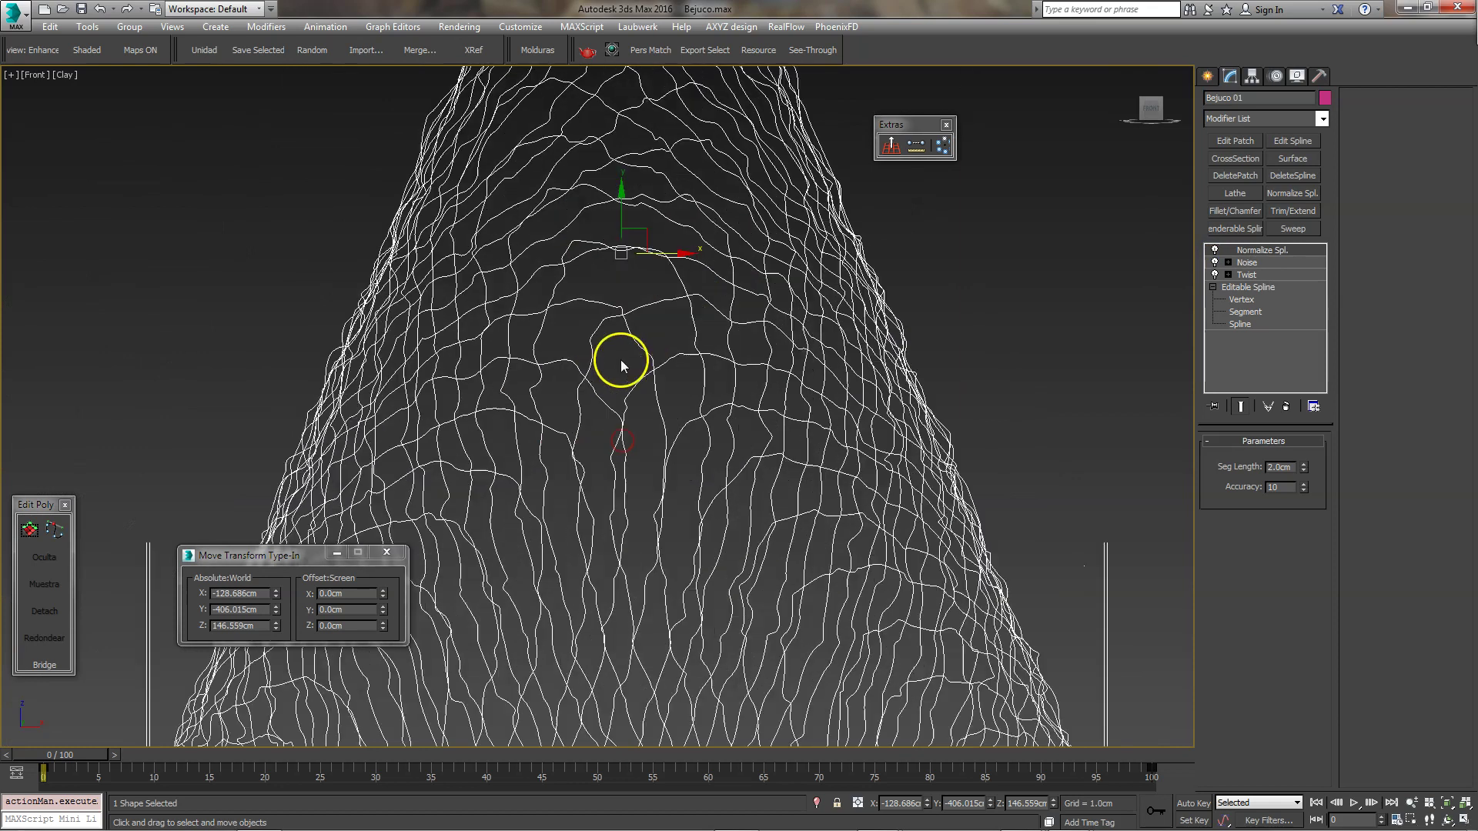
# Set the Noise strength to 3.0 cm on X, Y and Z.
pyautogui.click(1244, 263)
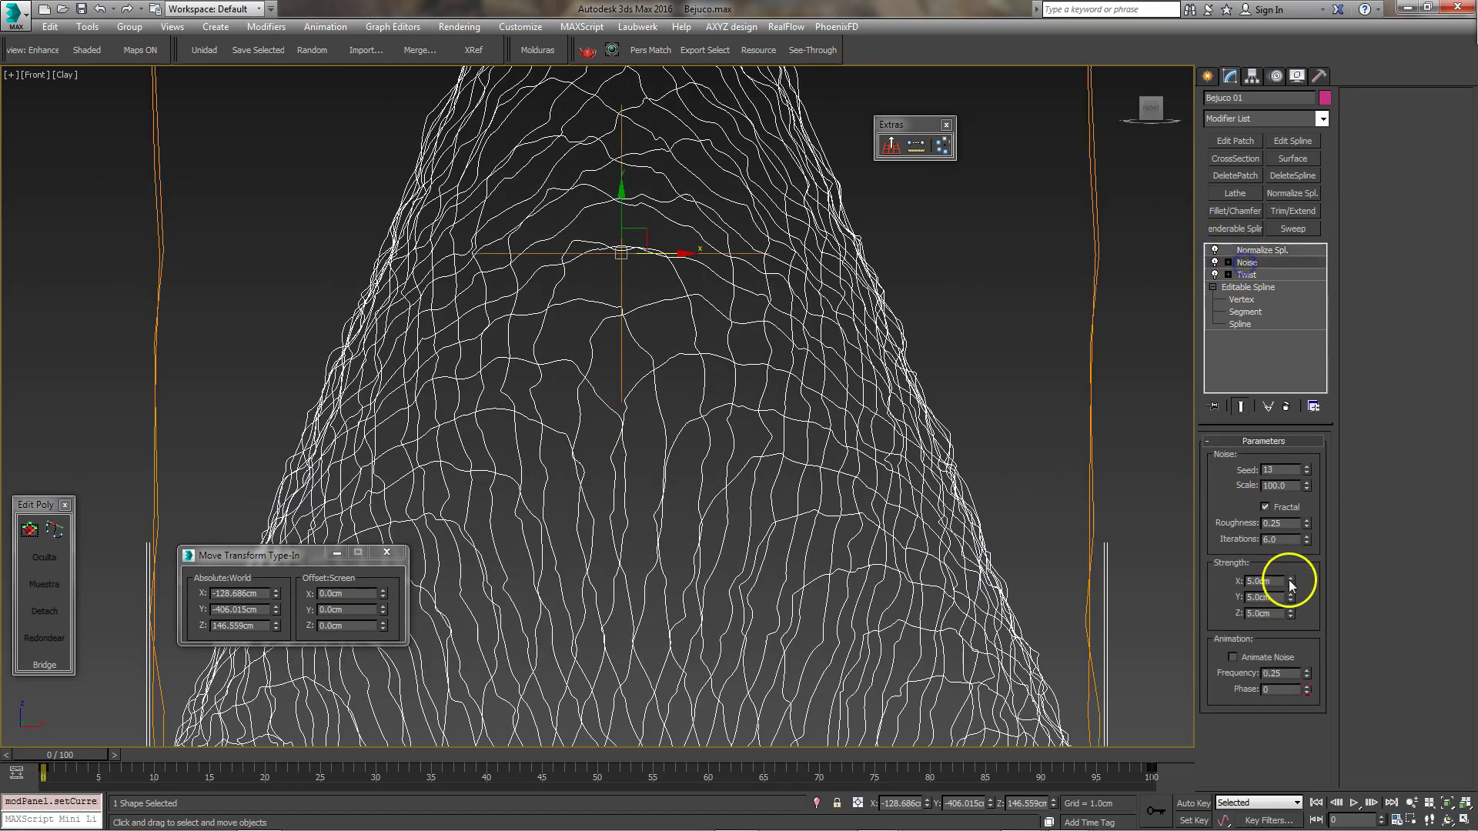
pyautogui.doubleClick(1277, 583)
pyautogui.press('Tab')
pyautogui.write('3')
pyautogui.press('Tab')
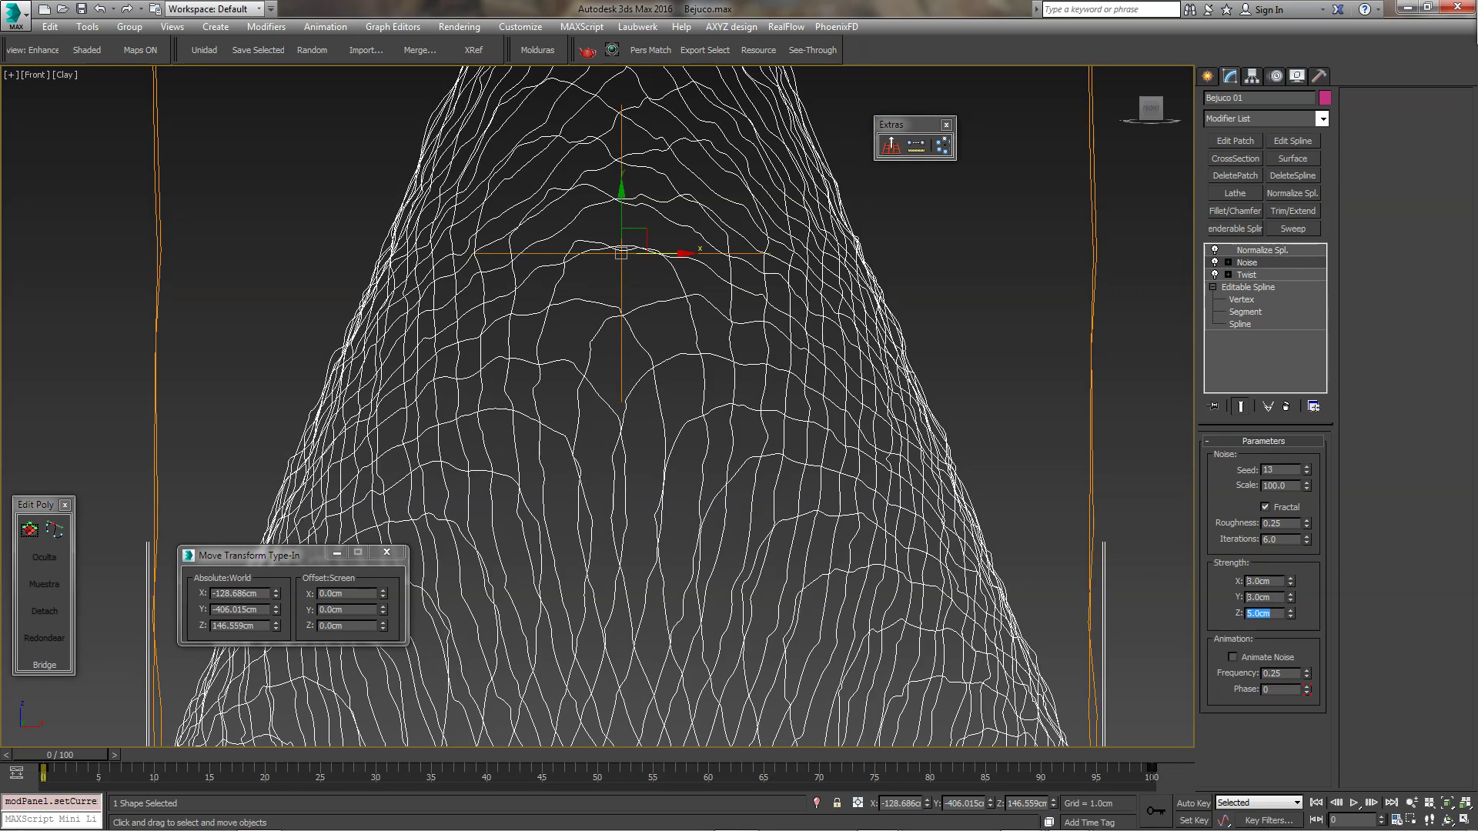
pyautogui.write('3')
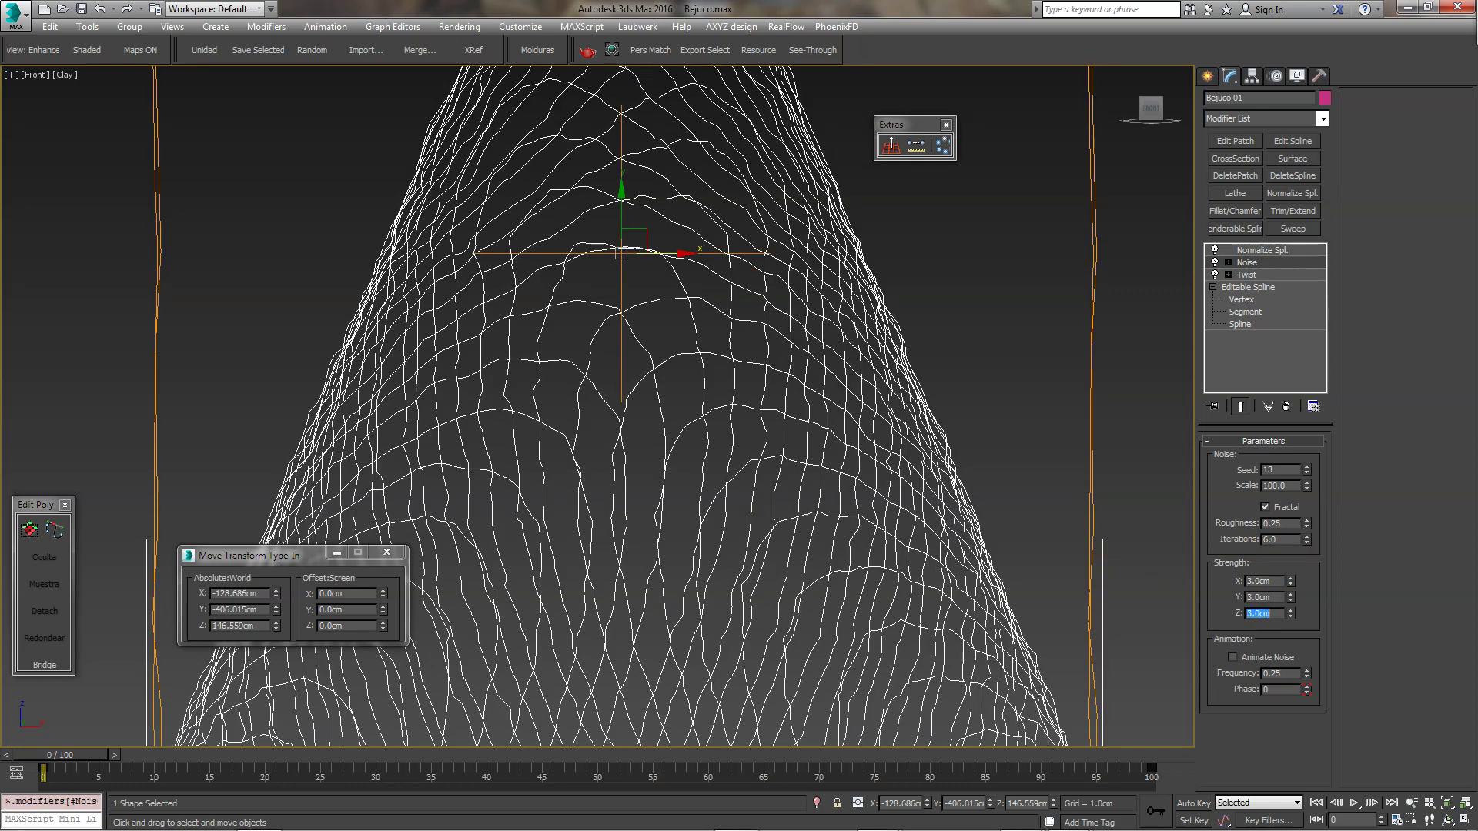
# Reselect the noisy lattice cone in Perspective view, framing its base, and show the Create panel's Splines types.
pyautogui.click(994, 284)
pyautogui.press('p')
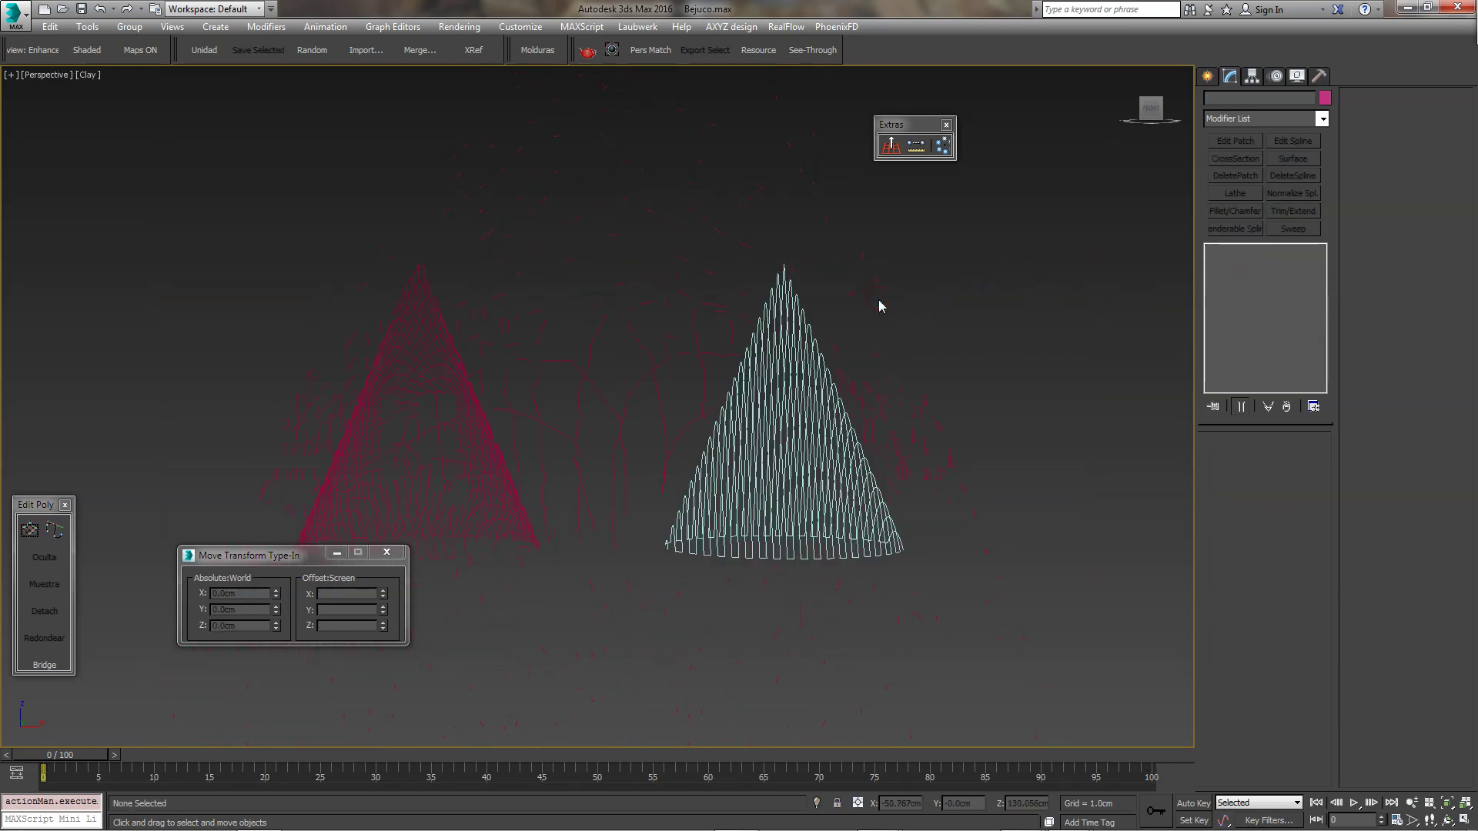
pyautogui.scroll(8, 418, 419)
pyautogui.click(421, 418)
pyautogui.moveTo(486, 362); pyautogui.dragTo(799, 358, button='middle')
pyautogui.scroll(-3, 644, 363)
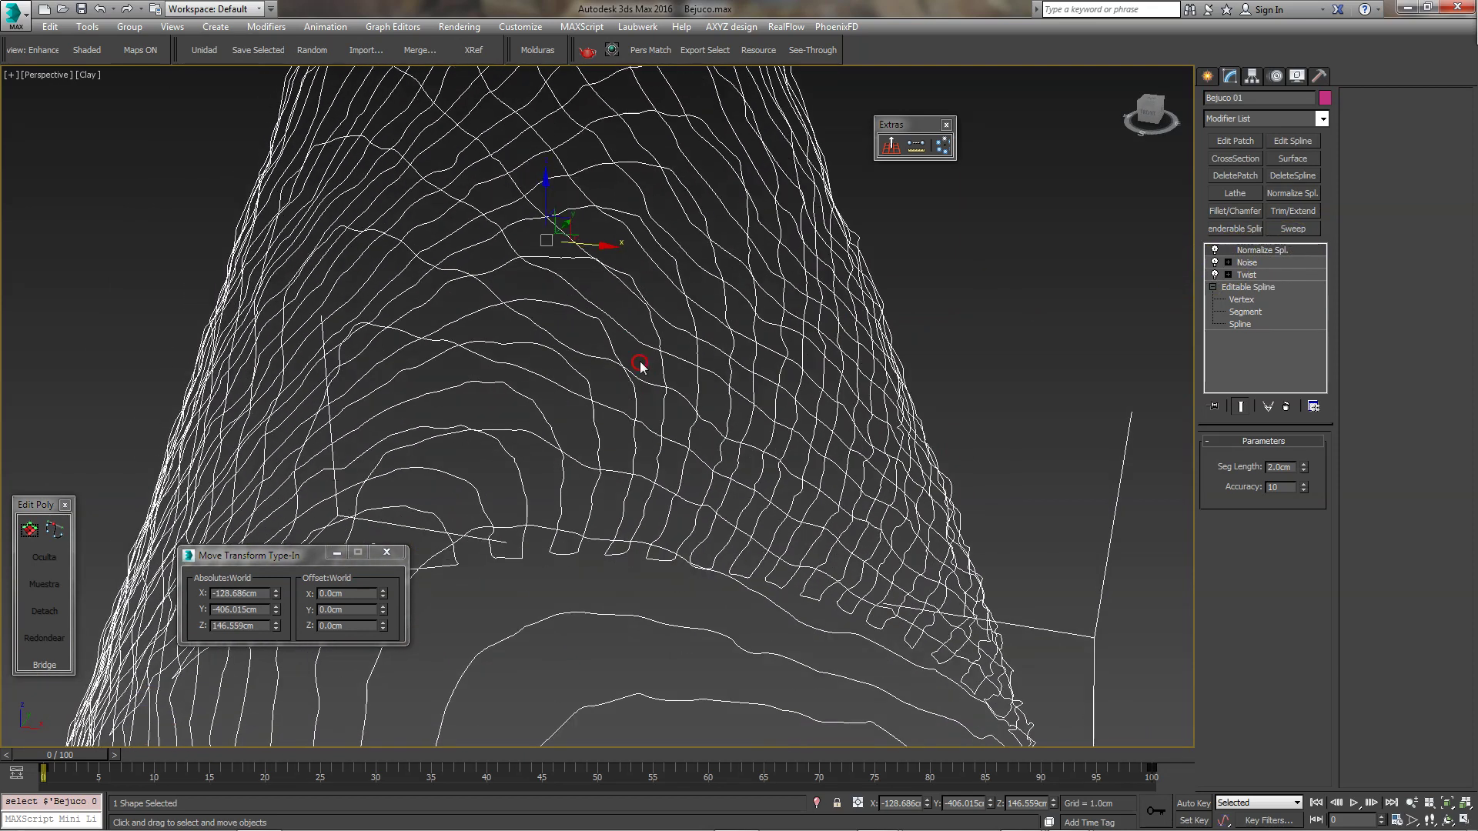
pyautogui.scroll(-3, 644, 372)
pyautogui.moveTo(643, 373)
pyautogui.mouseDown(button='middle')
pyautogui.moveTo(666, 316)
pyautogui.moveTo(659, 330)
pyautogui.moveTo(625, 290)
pyautogui.mouseUp(button='middle')
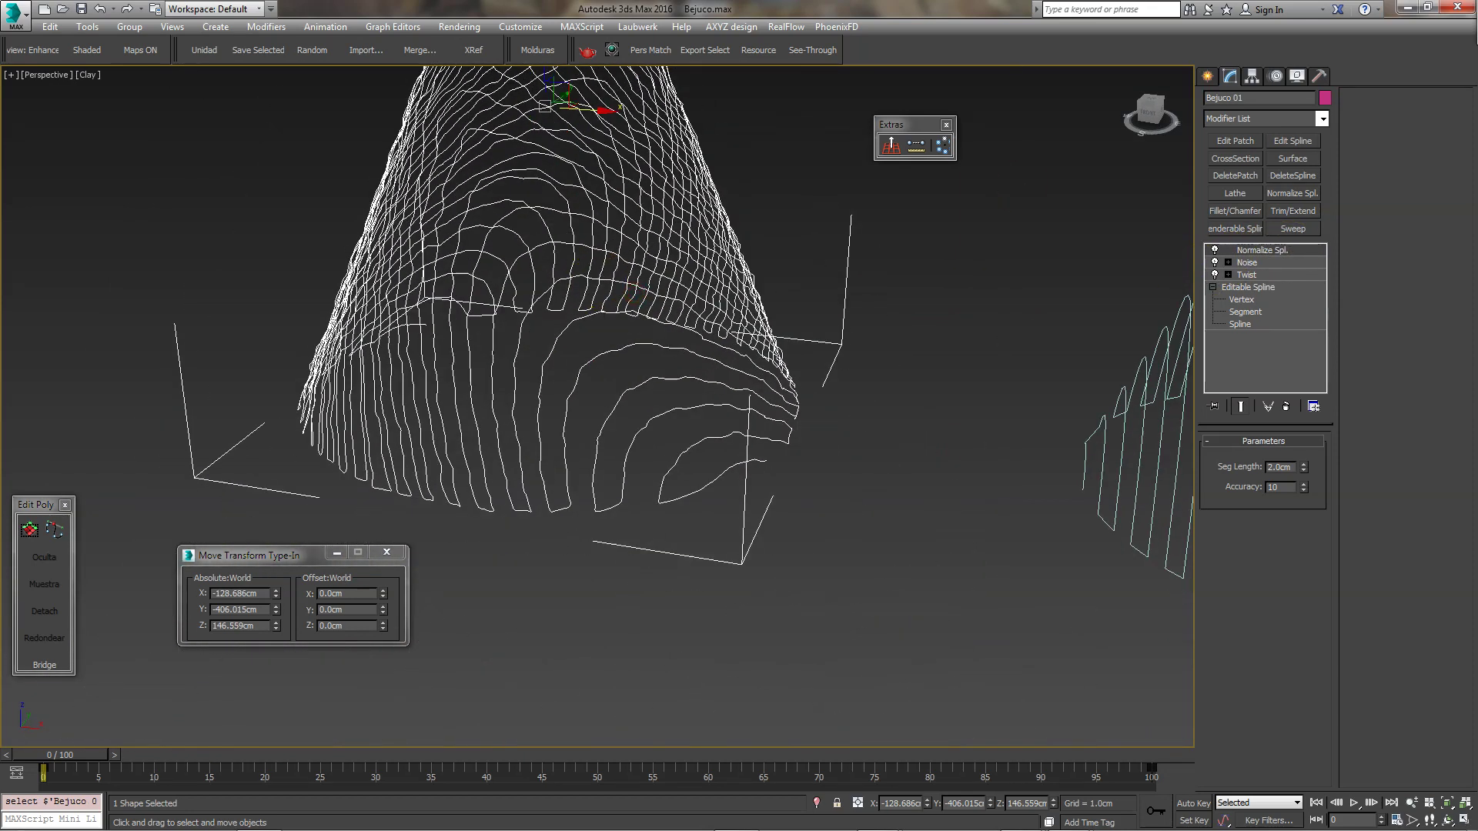
pyautogui.click(1208, 76)
# Draw a multi-vertex wavy line spline near the cone's base.
pyautogui.click(713, 531)
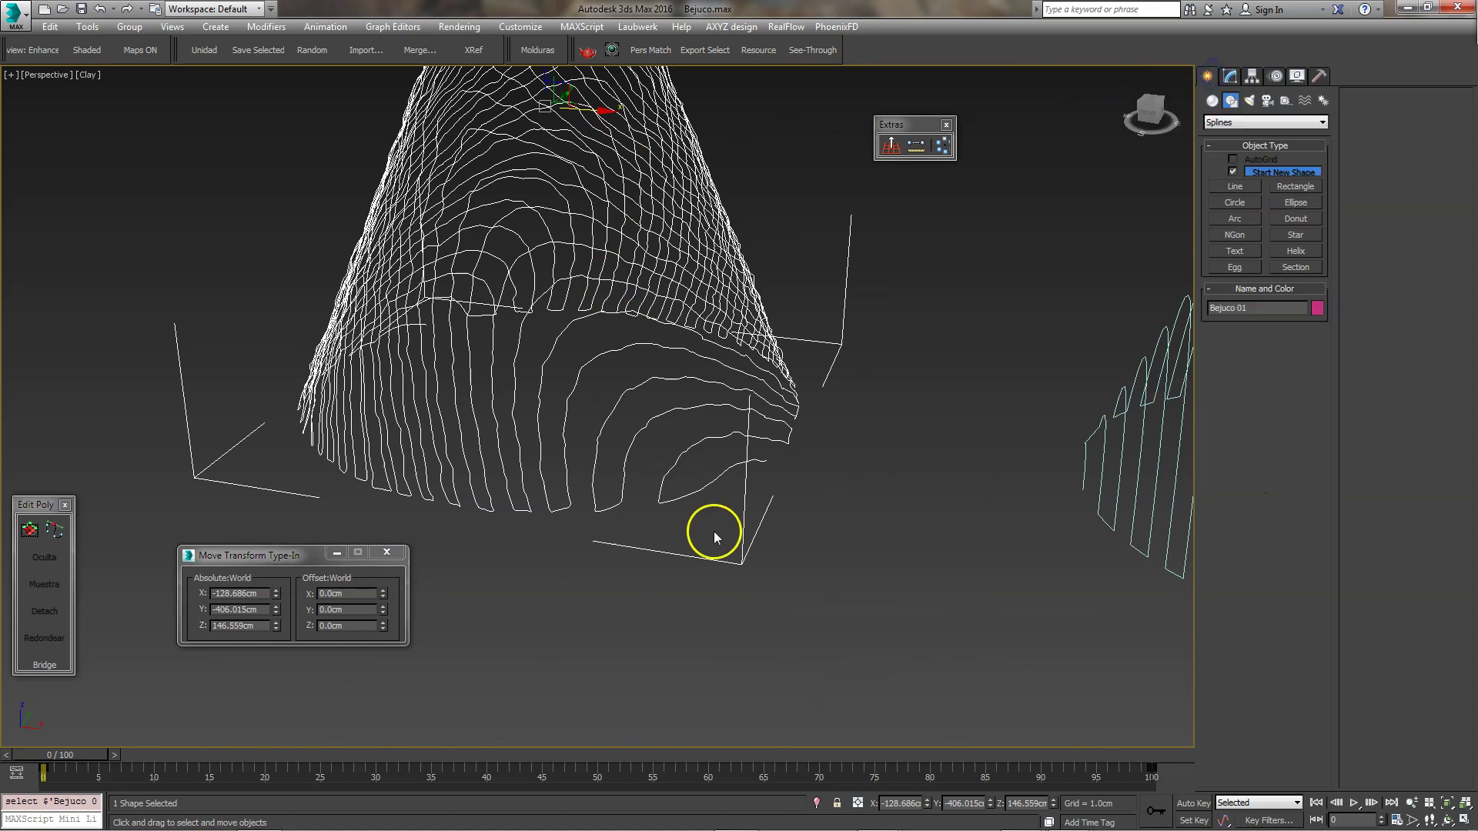
pyautogui.rightClick(641, 617)
pyautogui.click(625, 650)
pyautogui.click(517, 636)
pyautogui.click(580, 620)
pyautogui.click(654, 637)
pyautogui.click(687, 611)
pyautogui.click(717, 595)
pyautogui.click(868, 617)
pyautogui.click(890, 586)
pyautogui.rightClick(1001, 455)
# Add a Normalize Spline modifier to the new Line001.
pyautogui.click(818, 553)
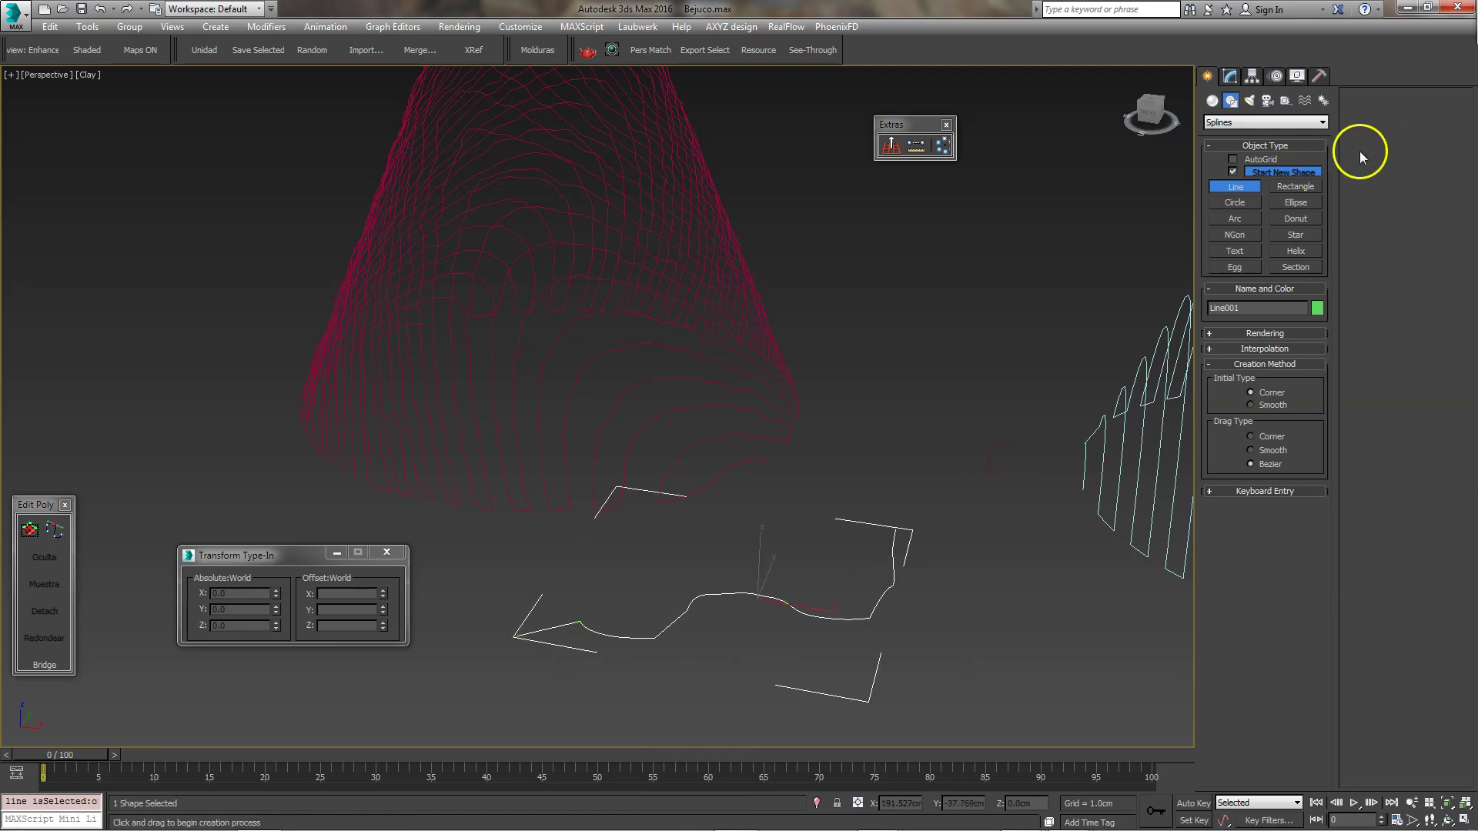
pyautogui.click(1230, 76)
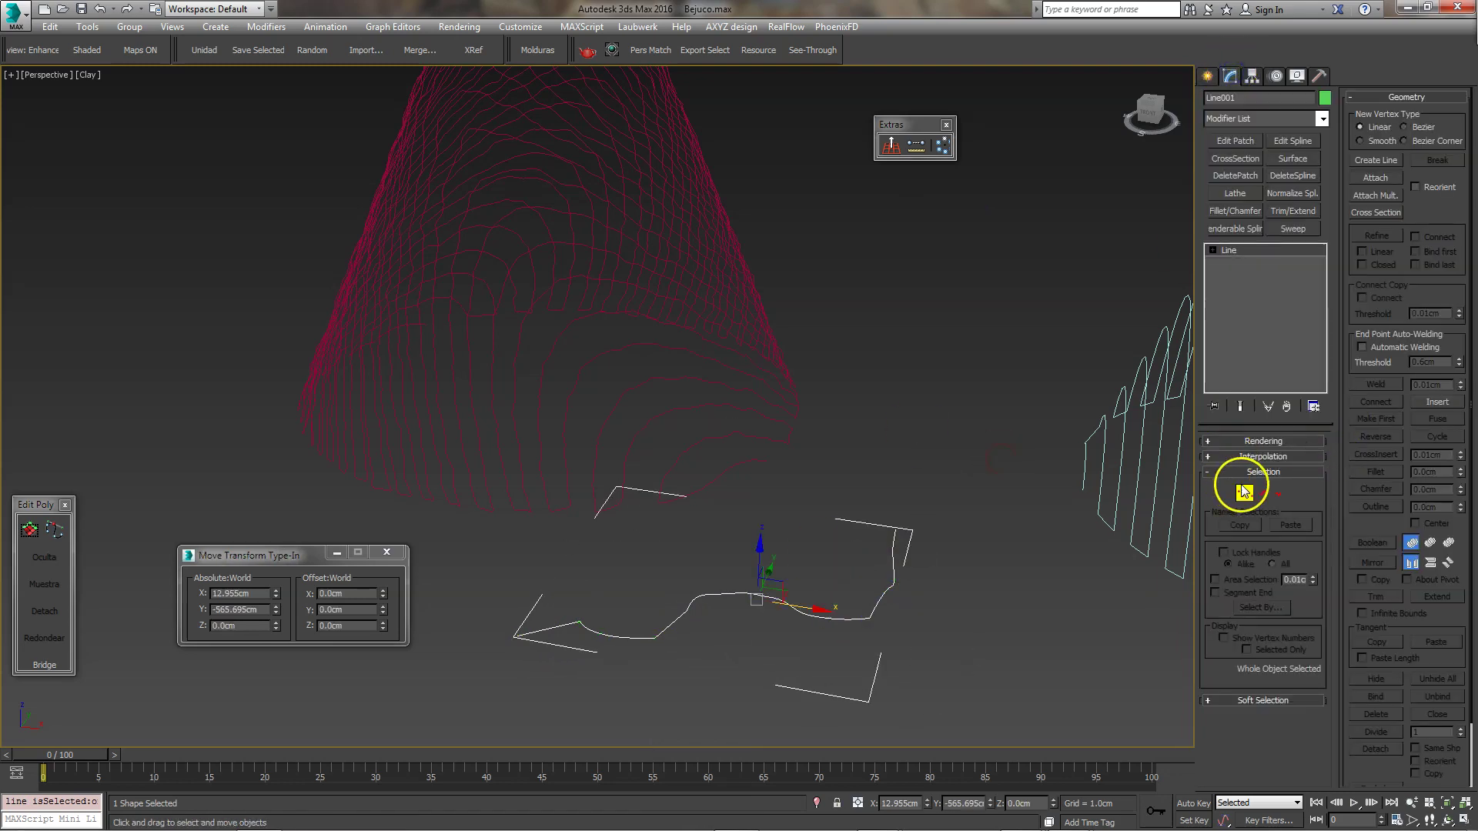
pyautogui.click(1245, 492)
pyautogui.moveTo(747, 607); pyautogui.dragTo(704, 594, button='middle')
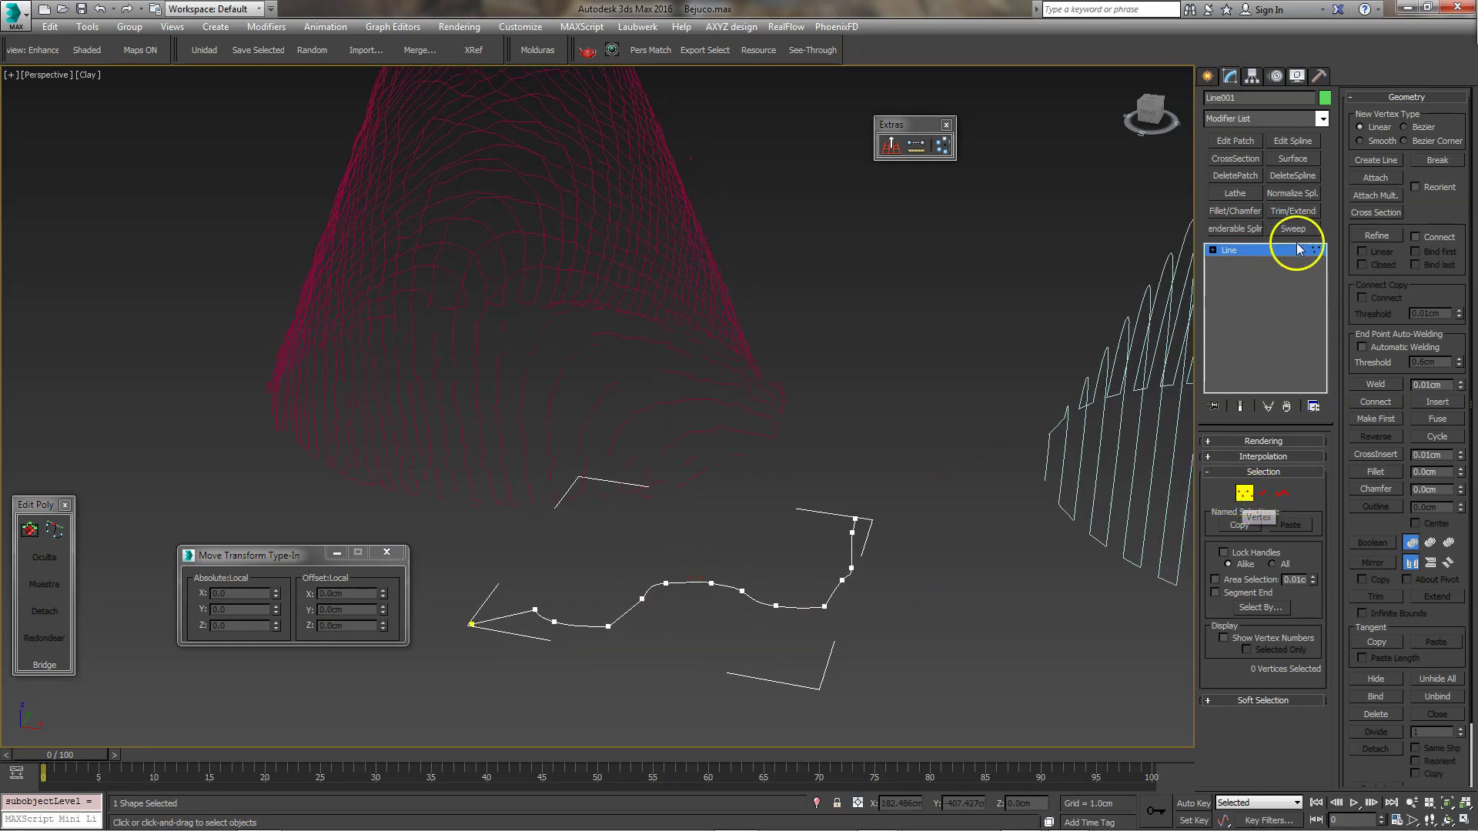
pyautogui.click(1296, 193)
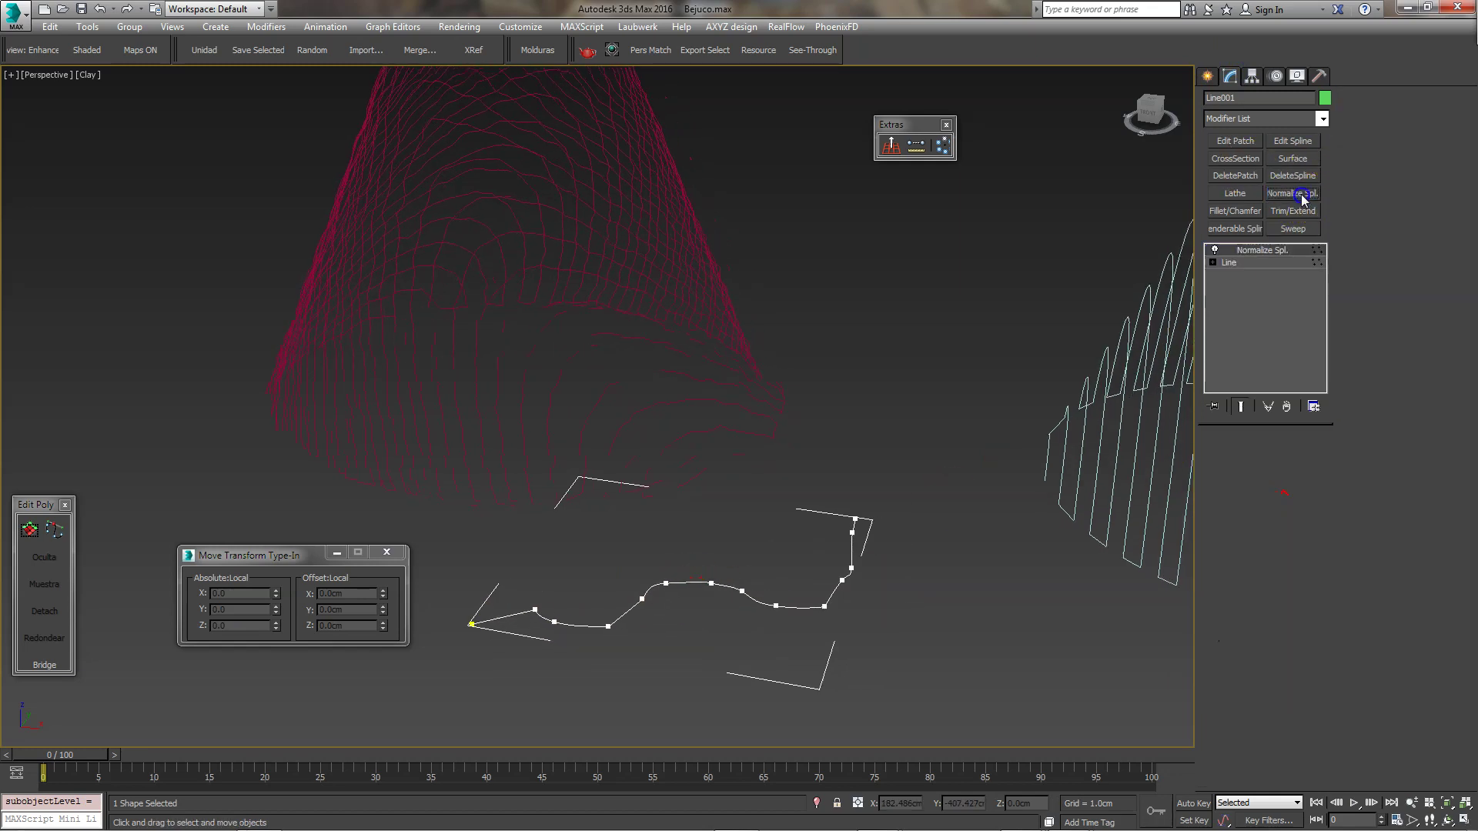
# Add Edit Spline above Line001's Normalize Spline and inspect its evenly spaced vertices.
pyautogui.moveTo(1305, 469); pyautogui.dragTo(1302, 460)
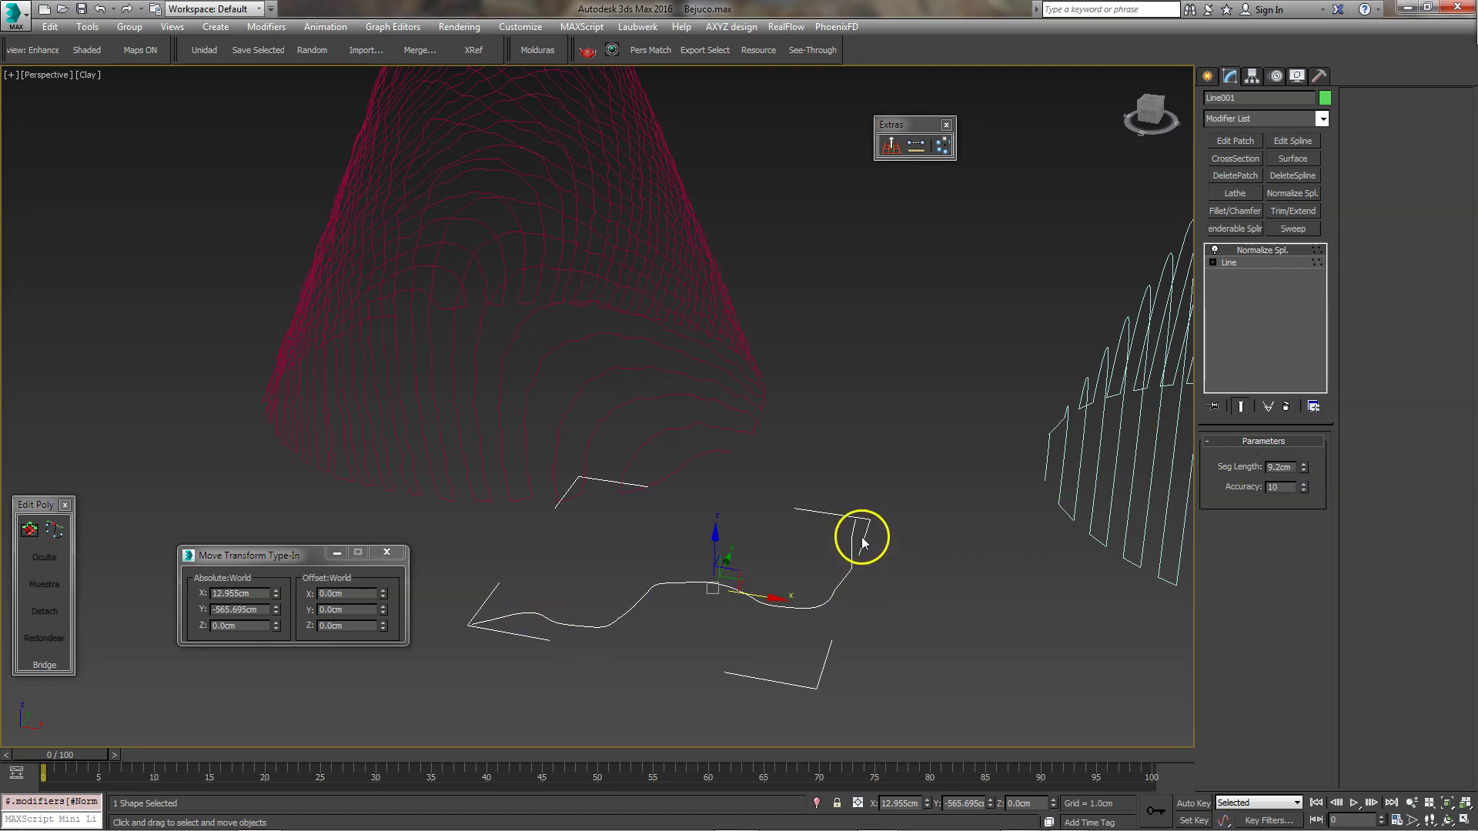
pyautogui.moveTo(663, 583)
pyautogui.mouseDown(button='middle')
pyautogui.moveTo(669, 571)
pyautogui.moveTo(643, 568)
pyautogui.mouseUp(button='middle')
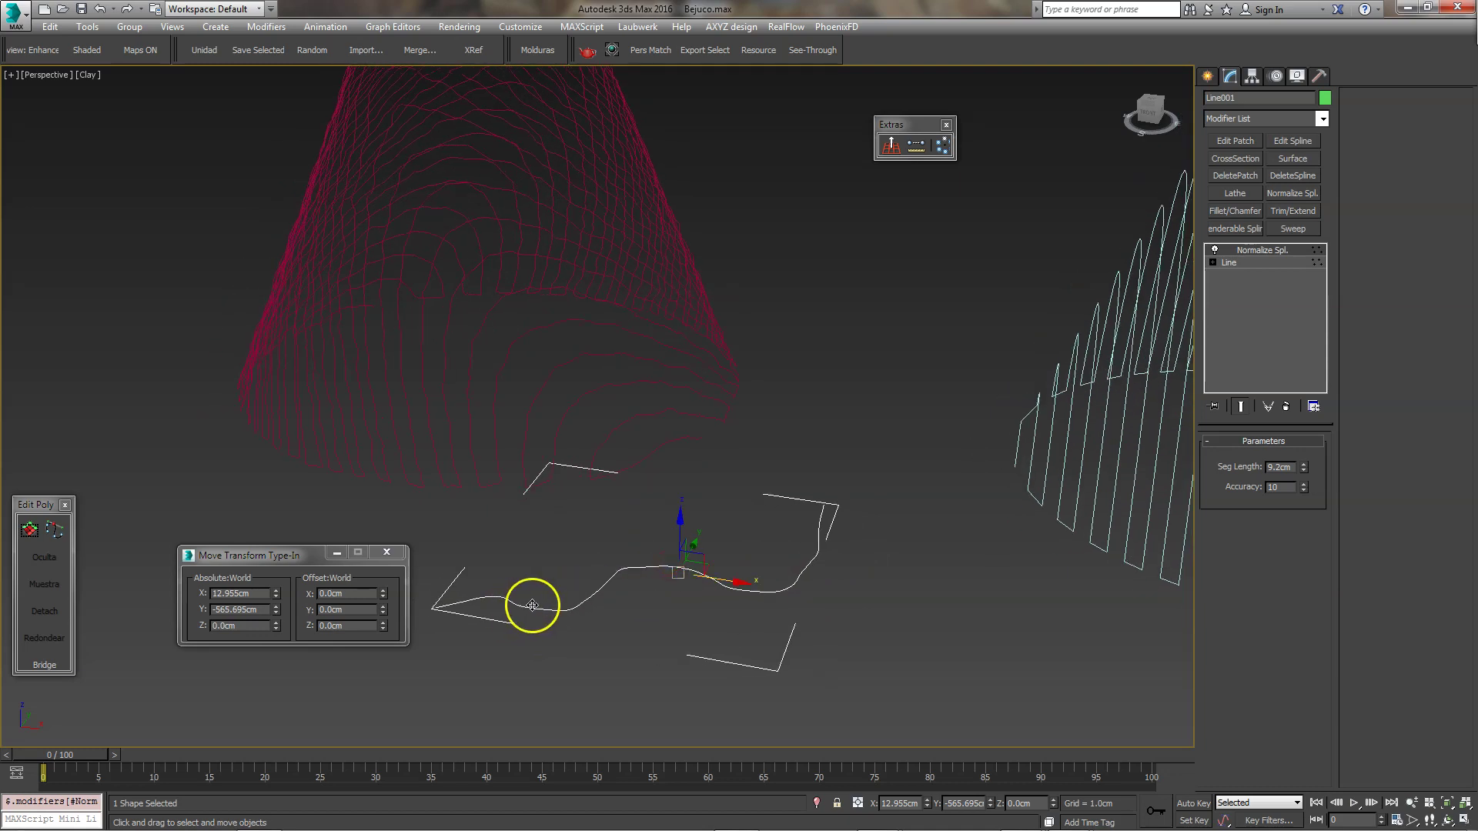
pyautogui.rightClick(742, 386)
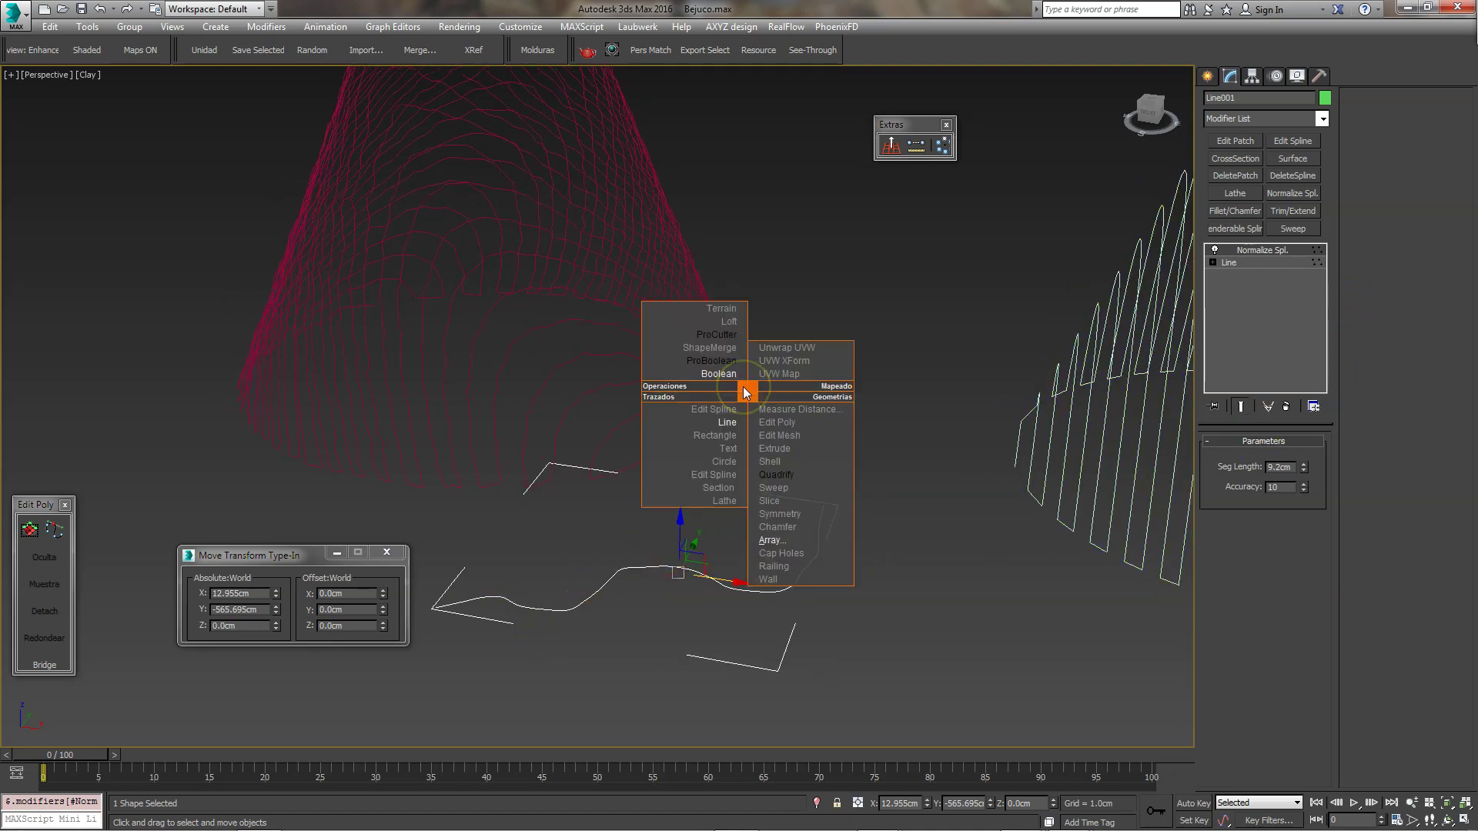
pyautogui.click(712, 416)
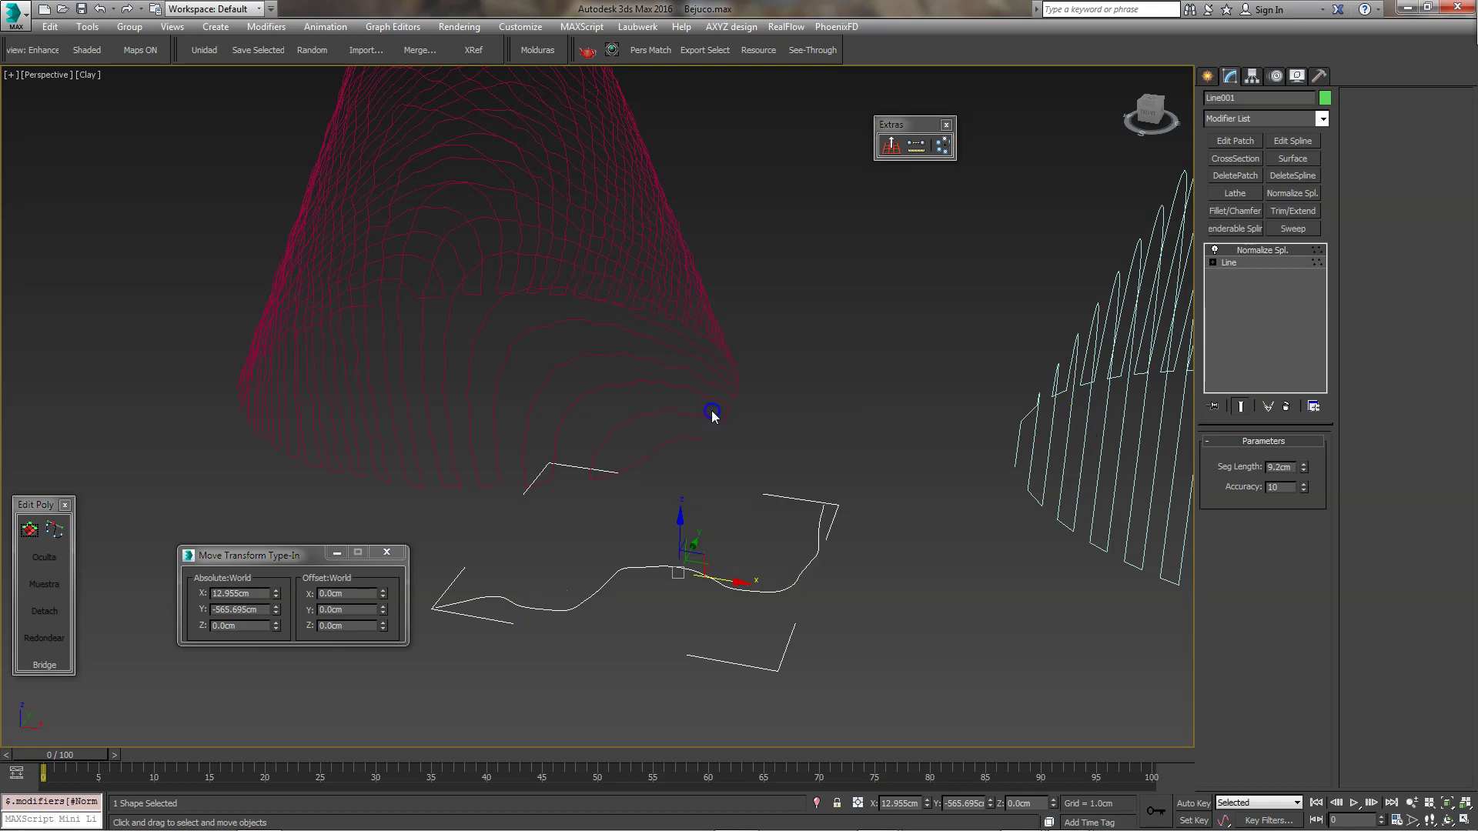
pyautogui.click(1245, 462)
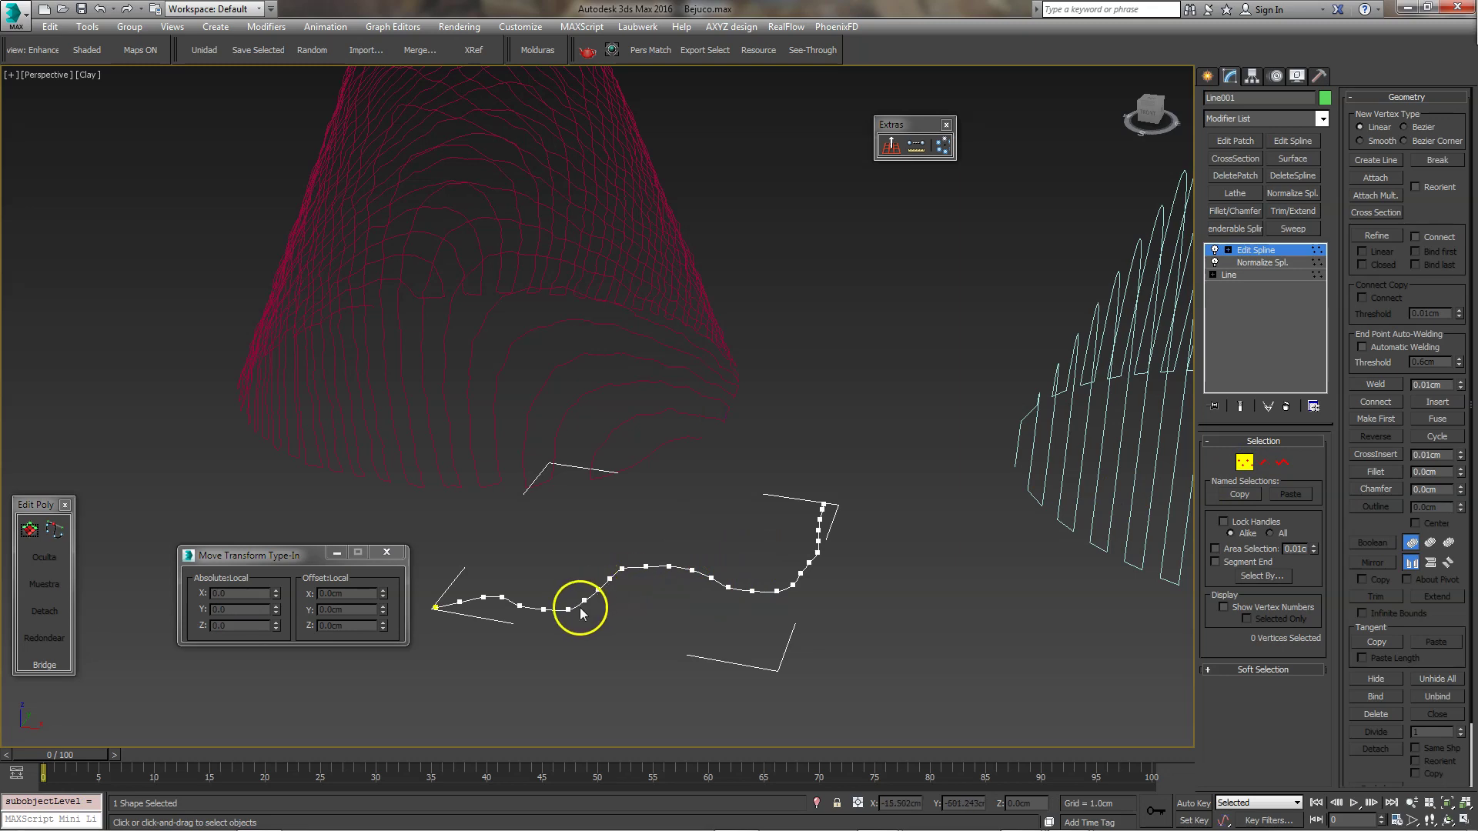
pyautogui.keyDown('alt'); pyautogui.moveTo(679, 572); pyautogui.dragTo(667, 598, button='middle'); pyautogui.keyUp('alt')
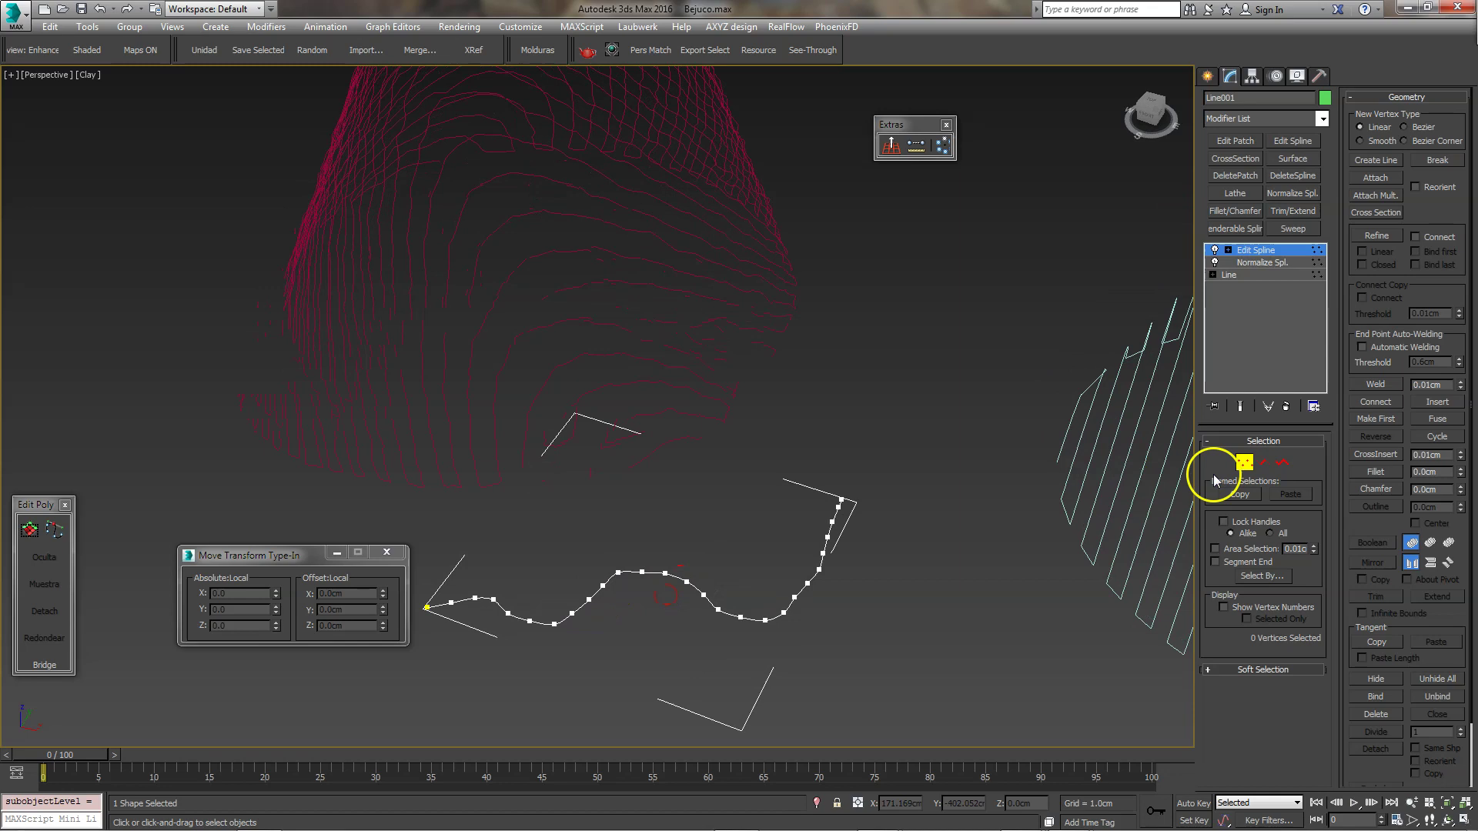
pyautogui.click(1218, 251)
pyautogui.click(1215, 250)
pyautogui.click(1251, 461)
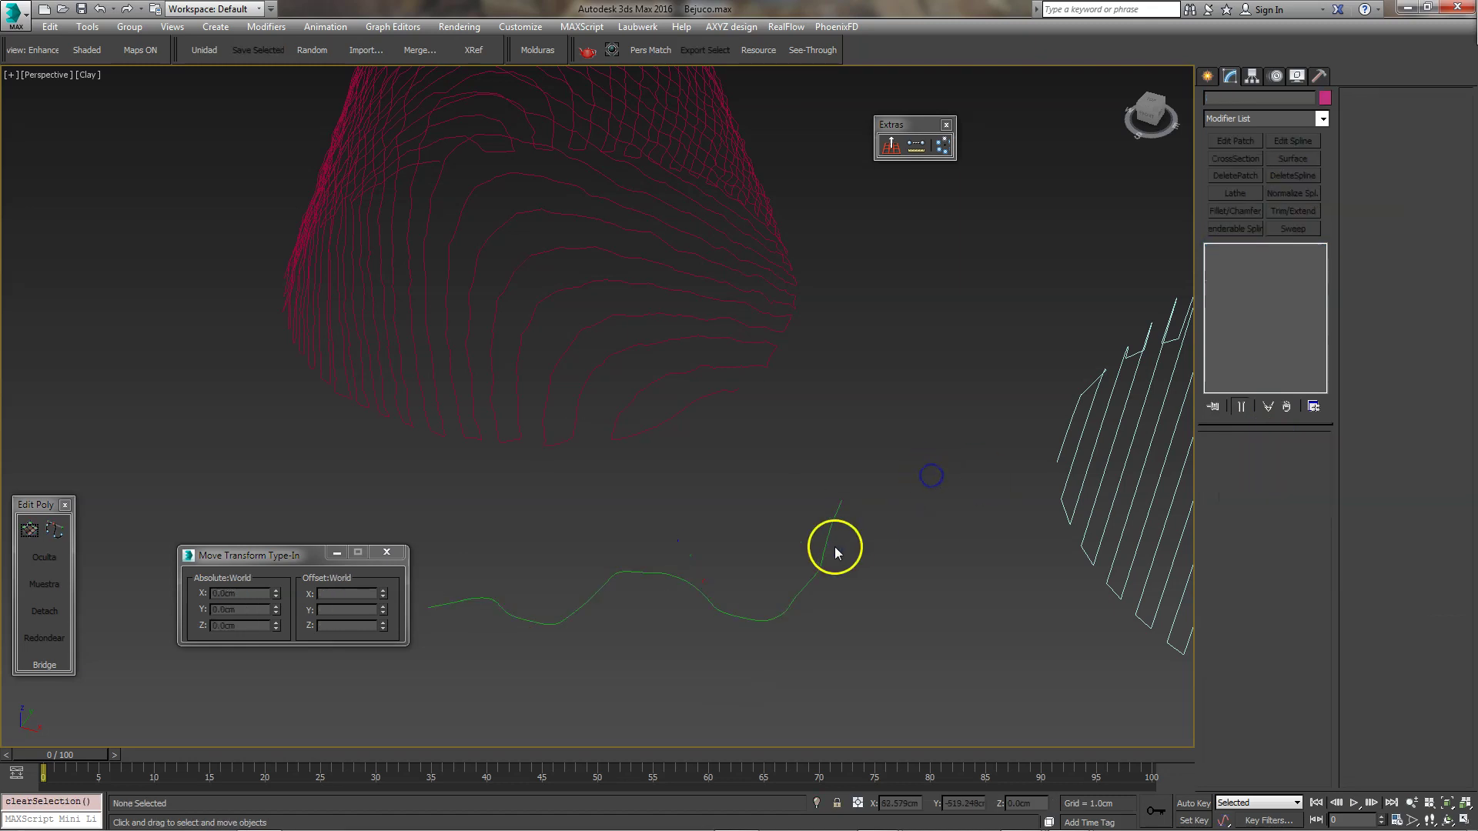
# Delete Line001, select and zoom on Bejuco 01, and add Wave from the Parametric Modifiers set.
pyautogui.press('Delete')
pyautogui.moveTo(726, 357)
pyautogui.keyDown('alt'); pyautogui.mouseDown(button='middle')
pyautogui.moveTo(788, 423)
pyautogui.moveTo(808, 389)
pyautogui.moveTo(732, 354)
pyautogui.moveTo(669, 368)
pyautogui.mouseUp(button='middle'); pyautogui.keyUp('alt')
pyautogui.click(731, 355)
pyautogui.scroll(2, 764, 315)
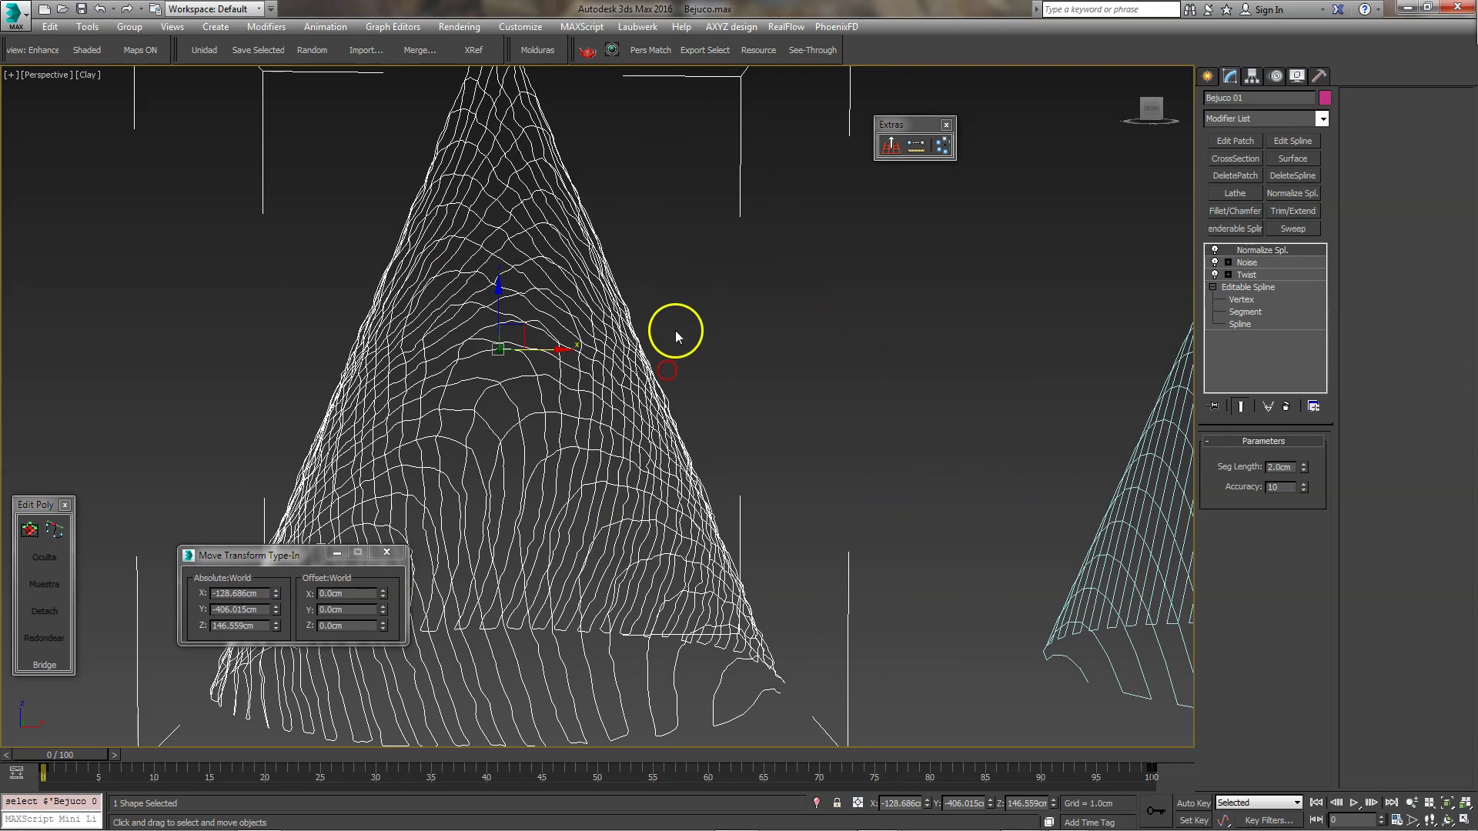
pyautogui.rightClick(1255, 119)
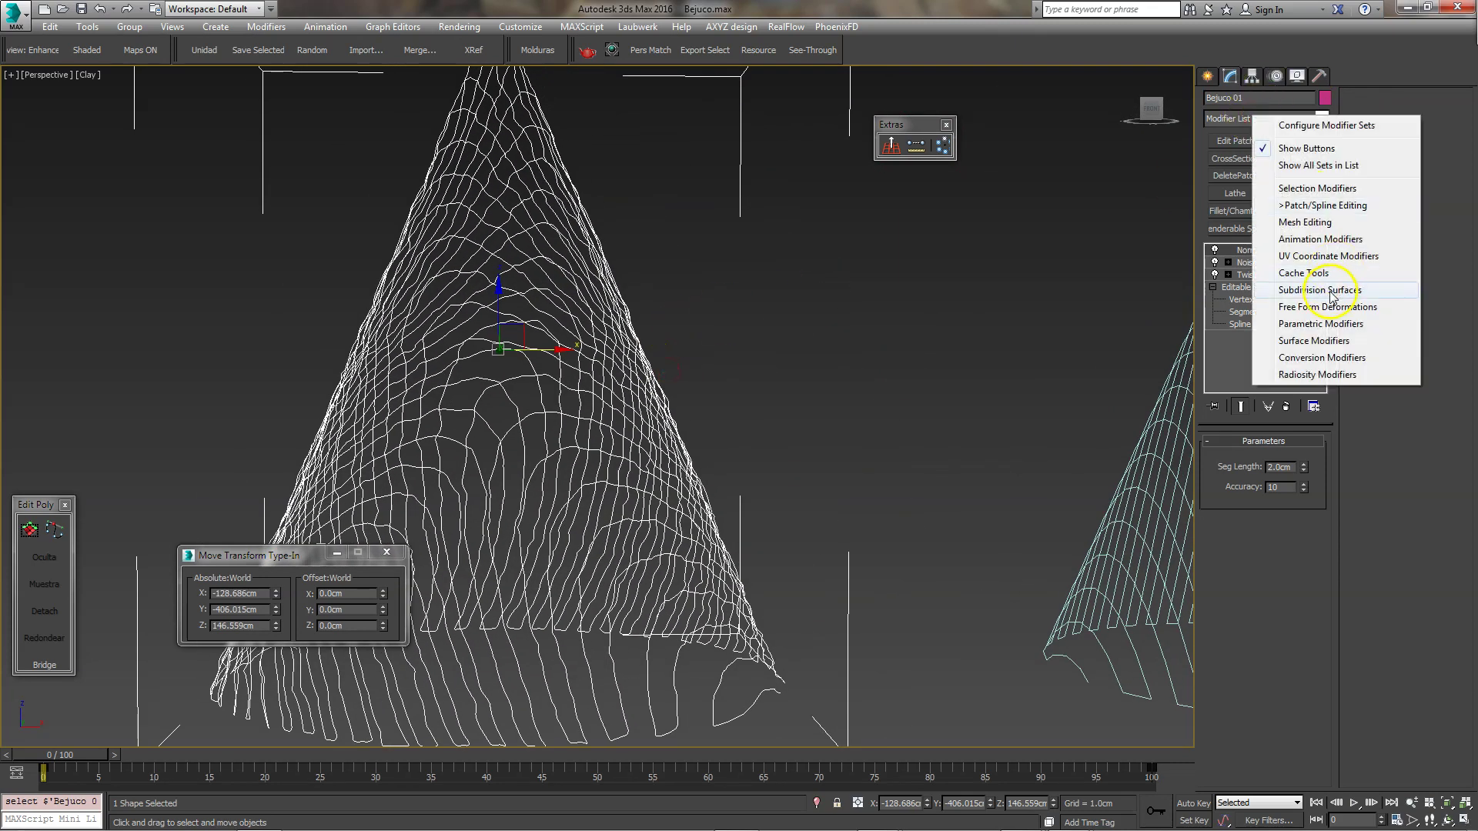
pyautogui.click(1336, 330)
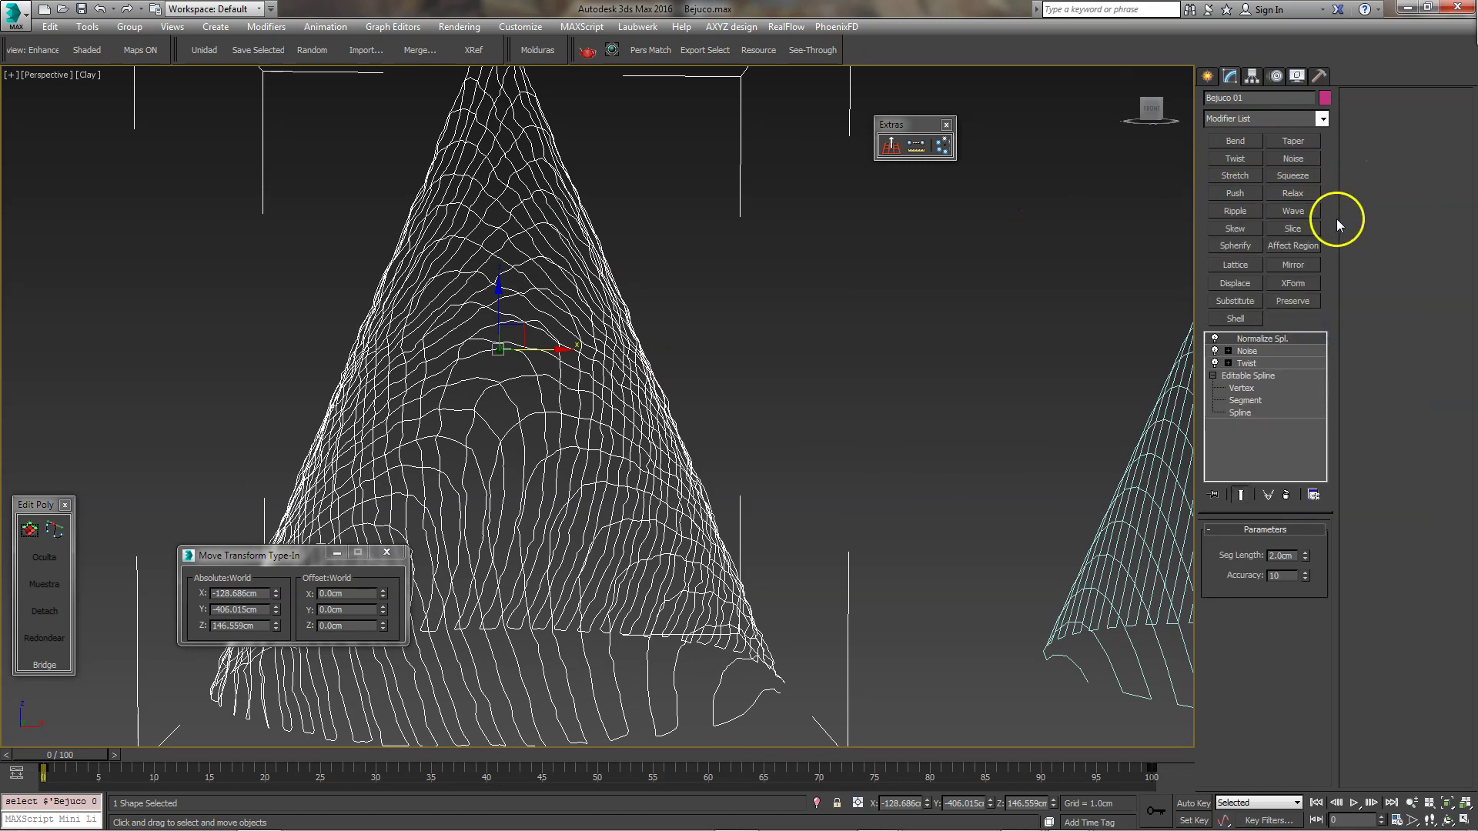
pyautogui.click(1308, 211)
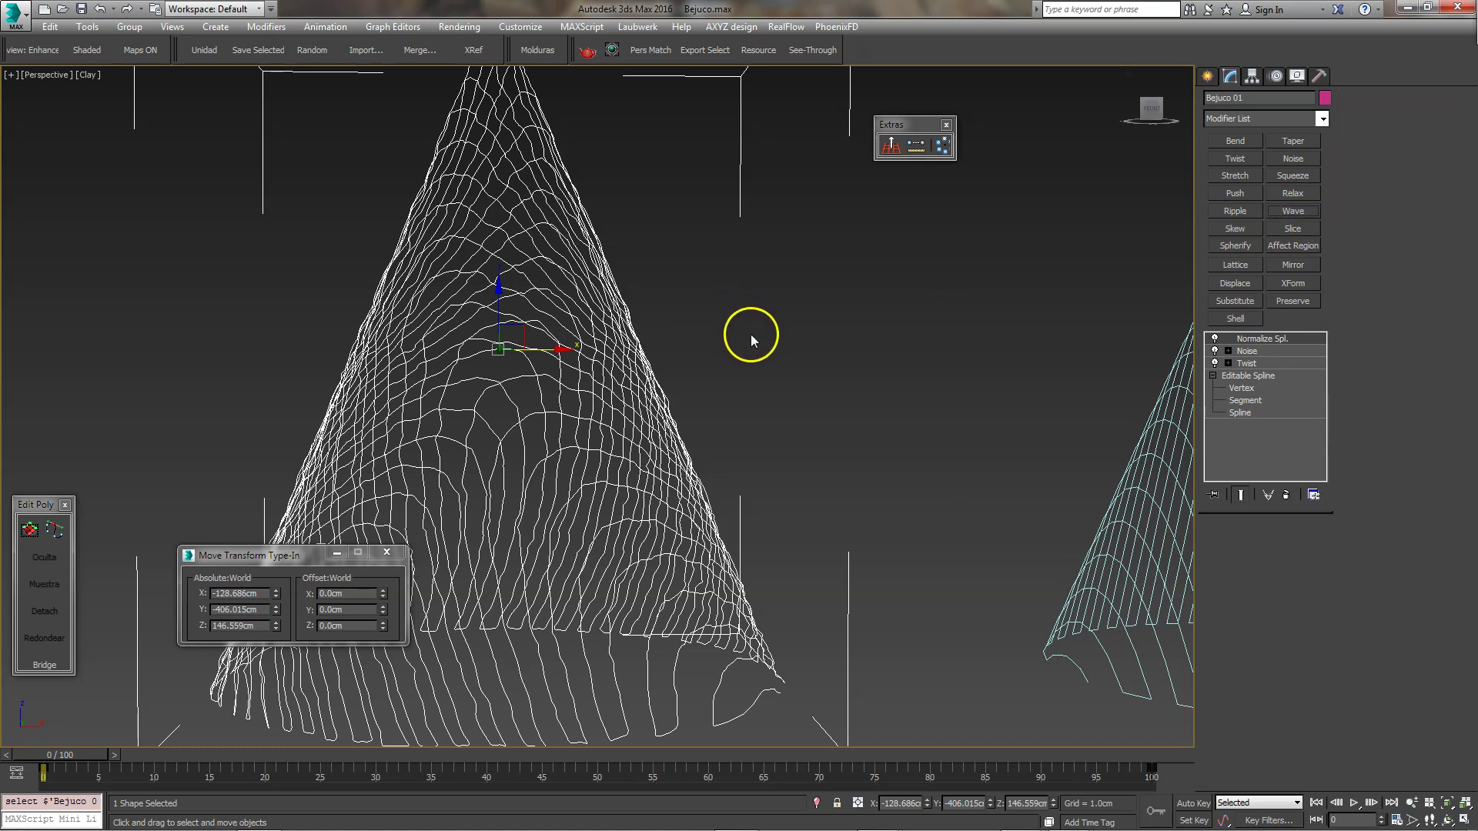
# Set the first Wave amplitude to 5 cm and wave length 20 cm, then compare with Wave off.
pyautogui.click(1269, 559)
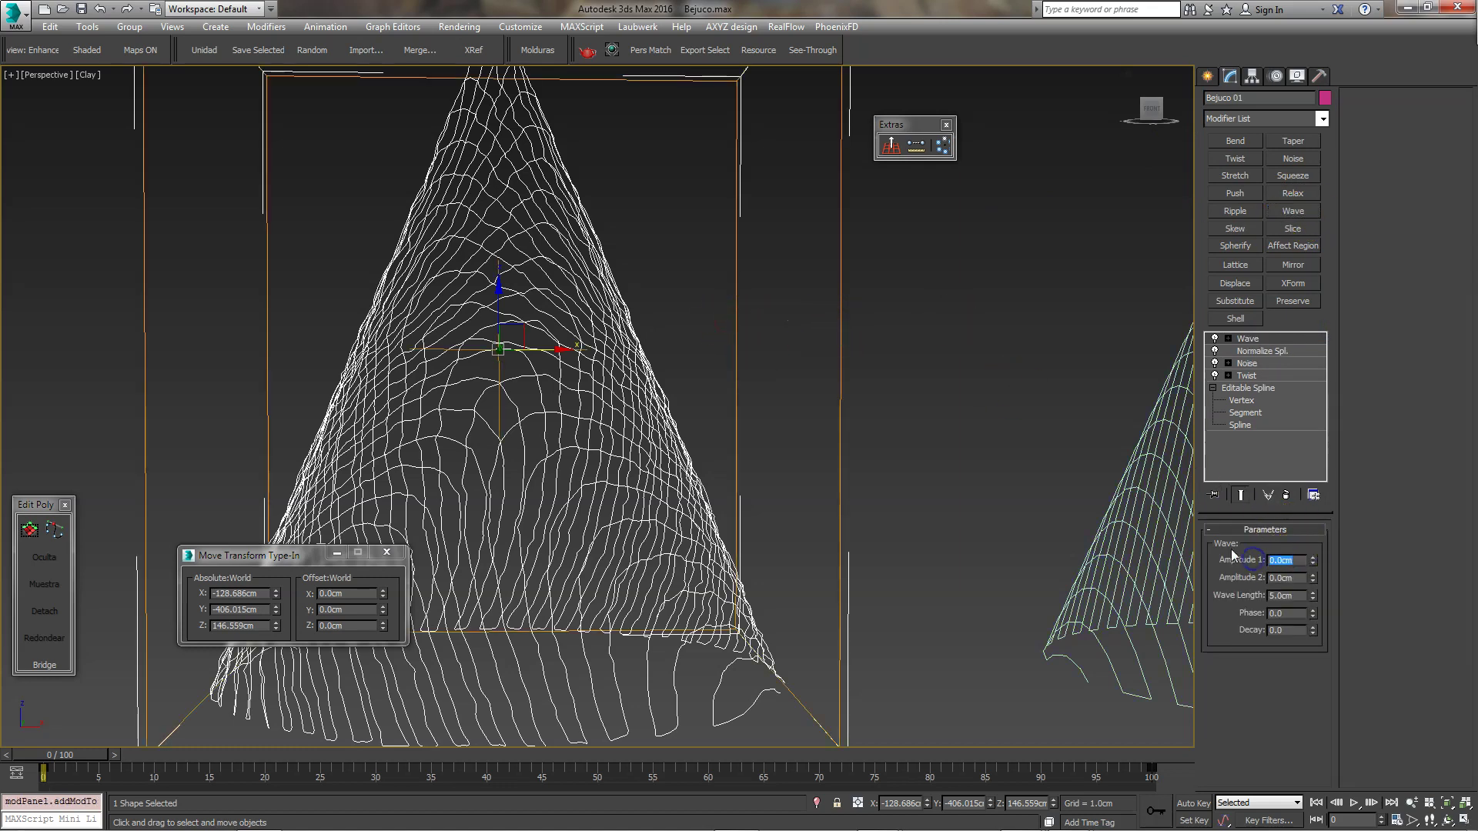
pyautogui.press('Tab')
pyautogui.write('5')
pyautogui.press('Return')
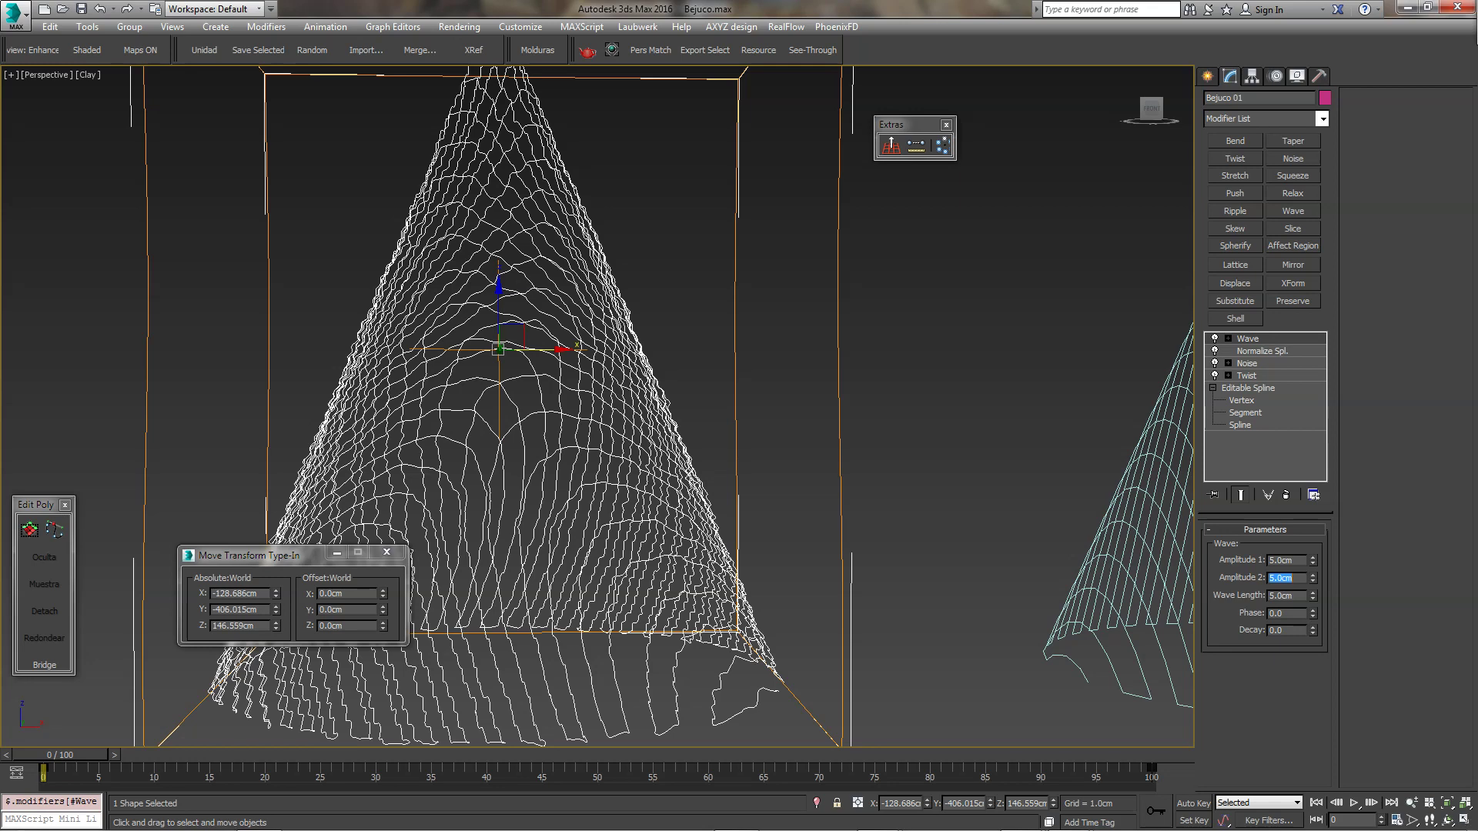
pyautogui.press('Tab')
pyautogui.write('20')
pyautogui.press('Return')
pyautogui.click(1215, 339)
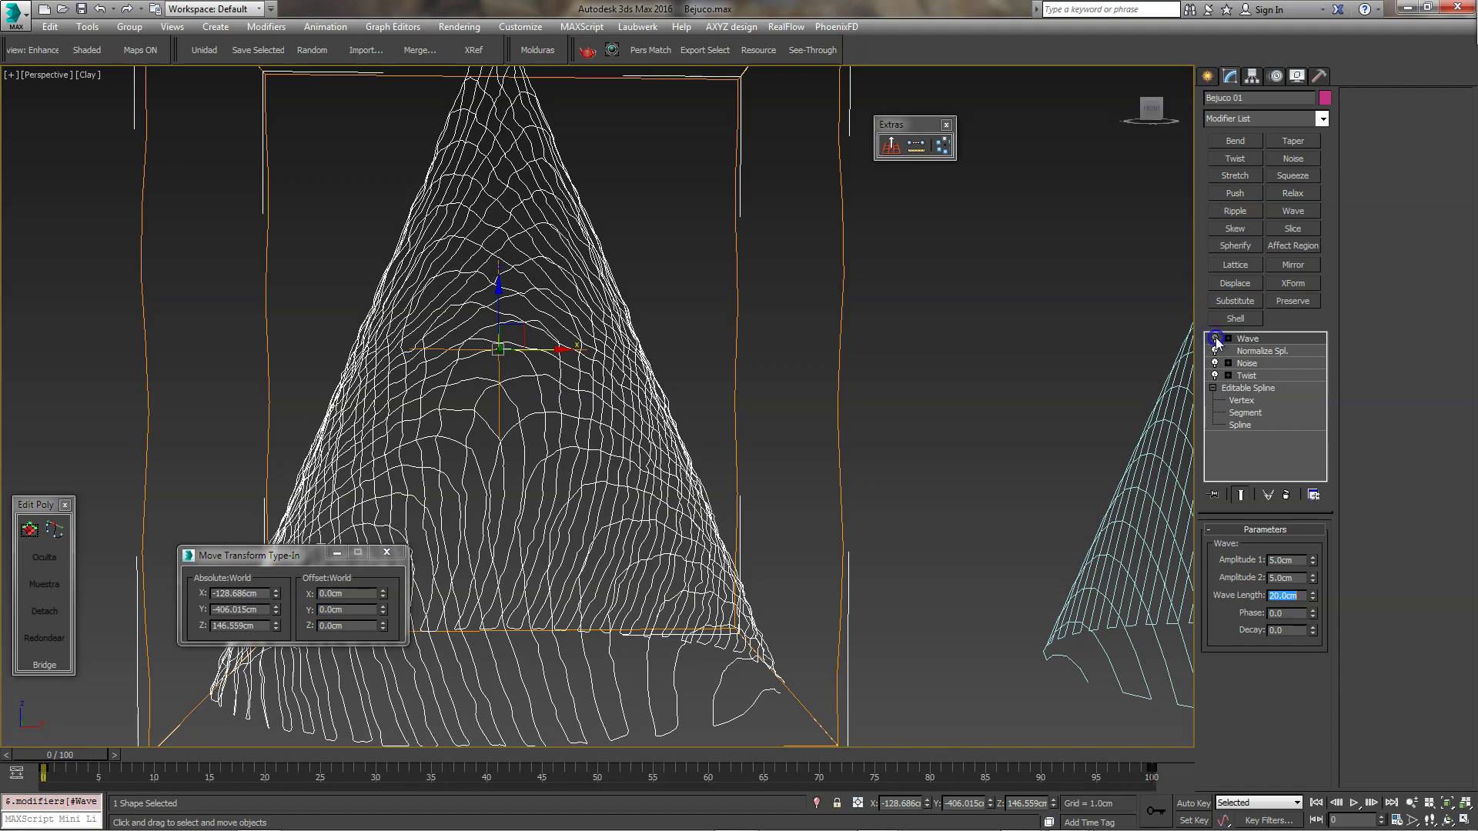
pyautogui.moveTo(700, 377)
pyautogui.keyDown('alt'); pyautogui.mouseDown(button='middle')
pyautogui.moveTo(719, 353)
pyautogui.moveTo(703, 343)
pyautogui.moveTo(710, 376)
pyautogui.moveTo(776, 400)
pyautogui.mouseUp(button='middle'); pyautogui.keyUp('alt')
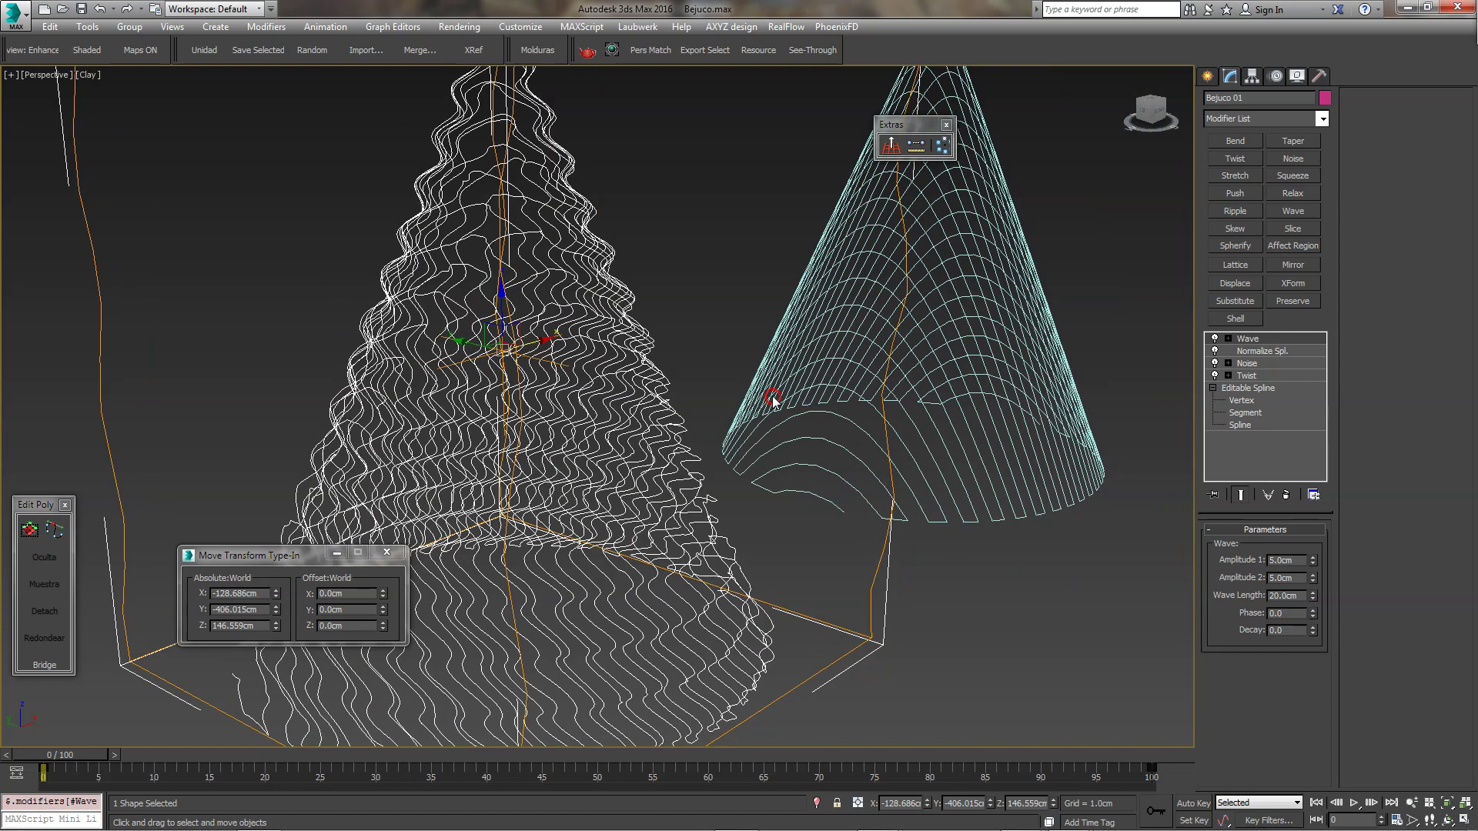
# Set Amplitude 2 to 1.0 cm, wave length 50 cm, Amplitude 1 to about 1.65 cm, then compare.
pyautogui.doubleClick(1298, 578)
pyautogui.write('1')
pyautogui.press('Return')
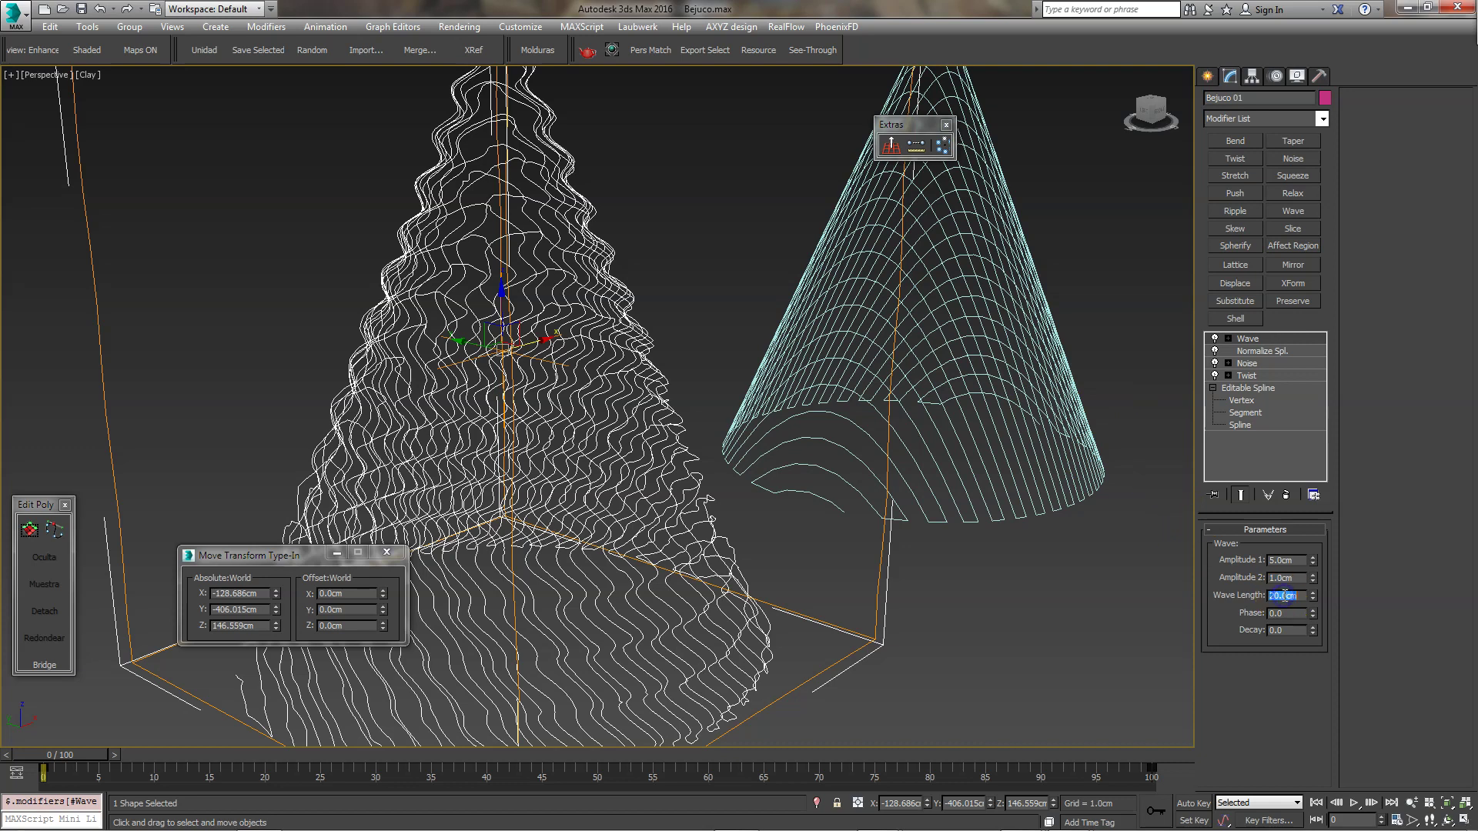
pyautogui.write('5')
pyautogui.press('Return')
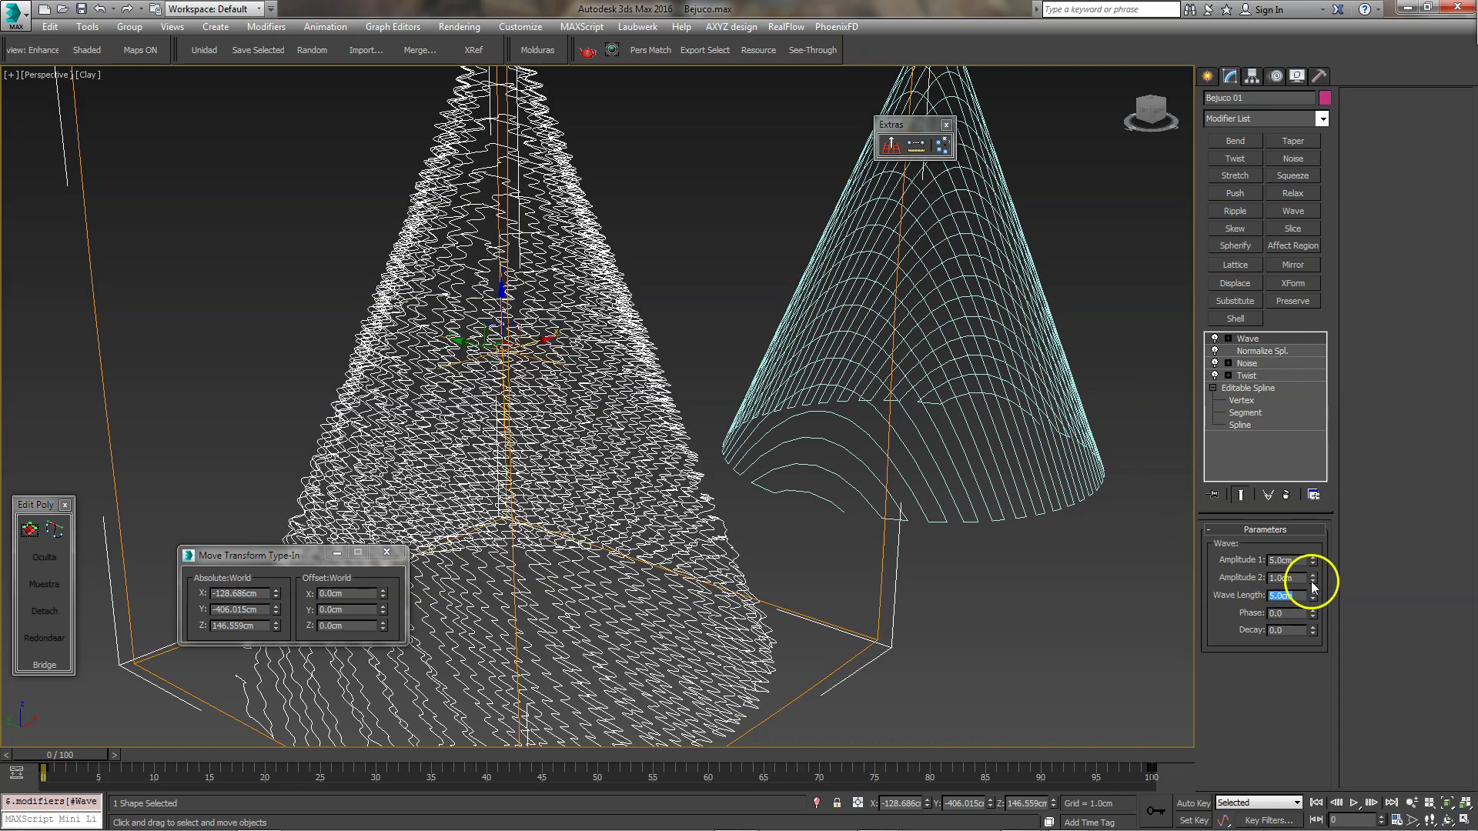
pyautogui.write('50')
pyautogui.press('Return')
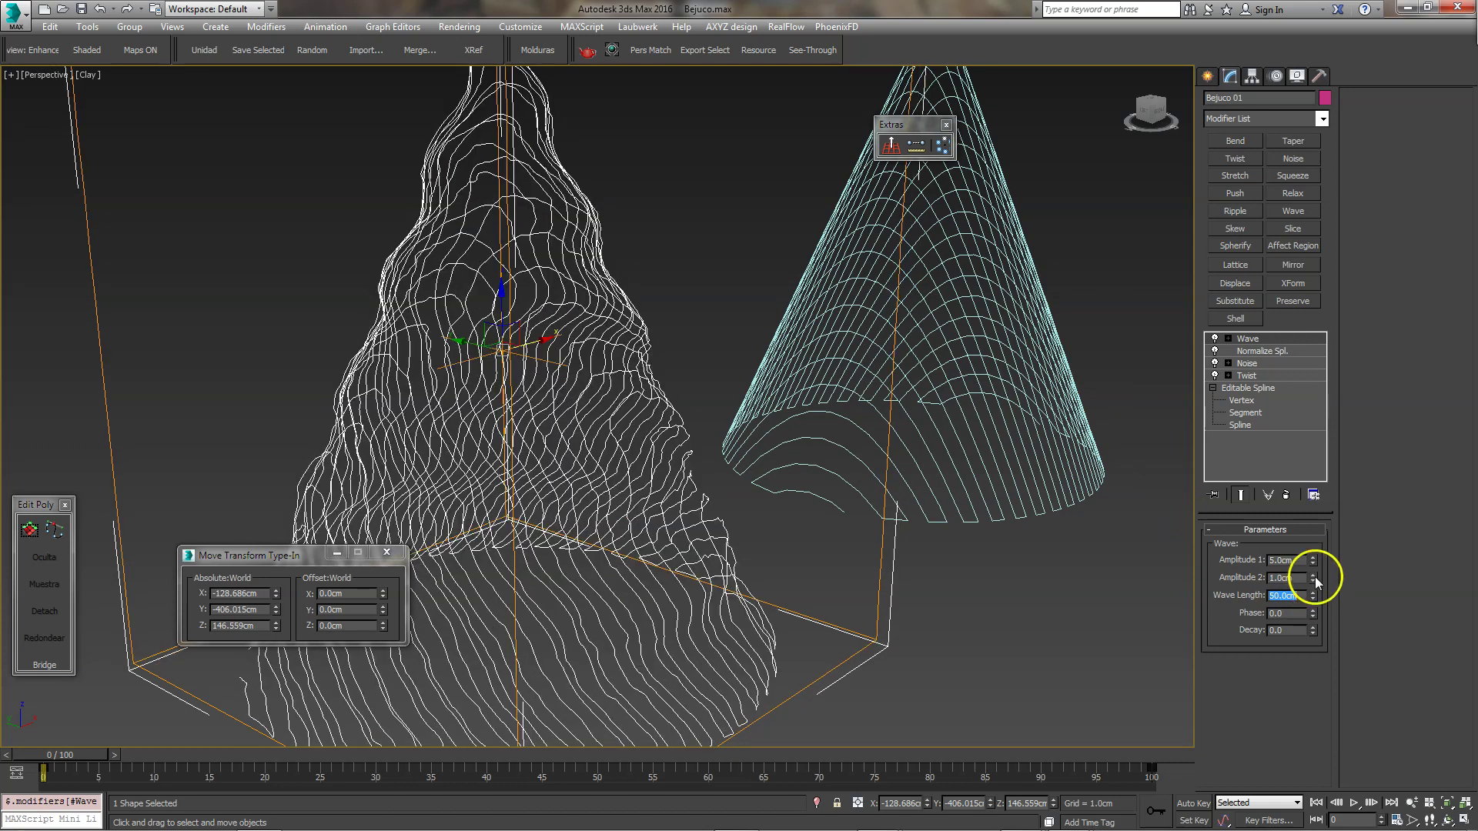
pyautogui.moveTo(1314, 563); pyautogui.dragTo(1322, 613)
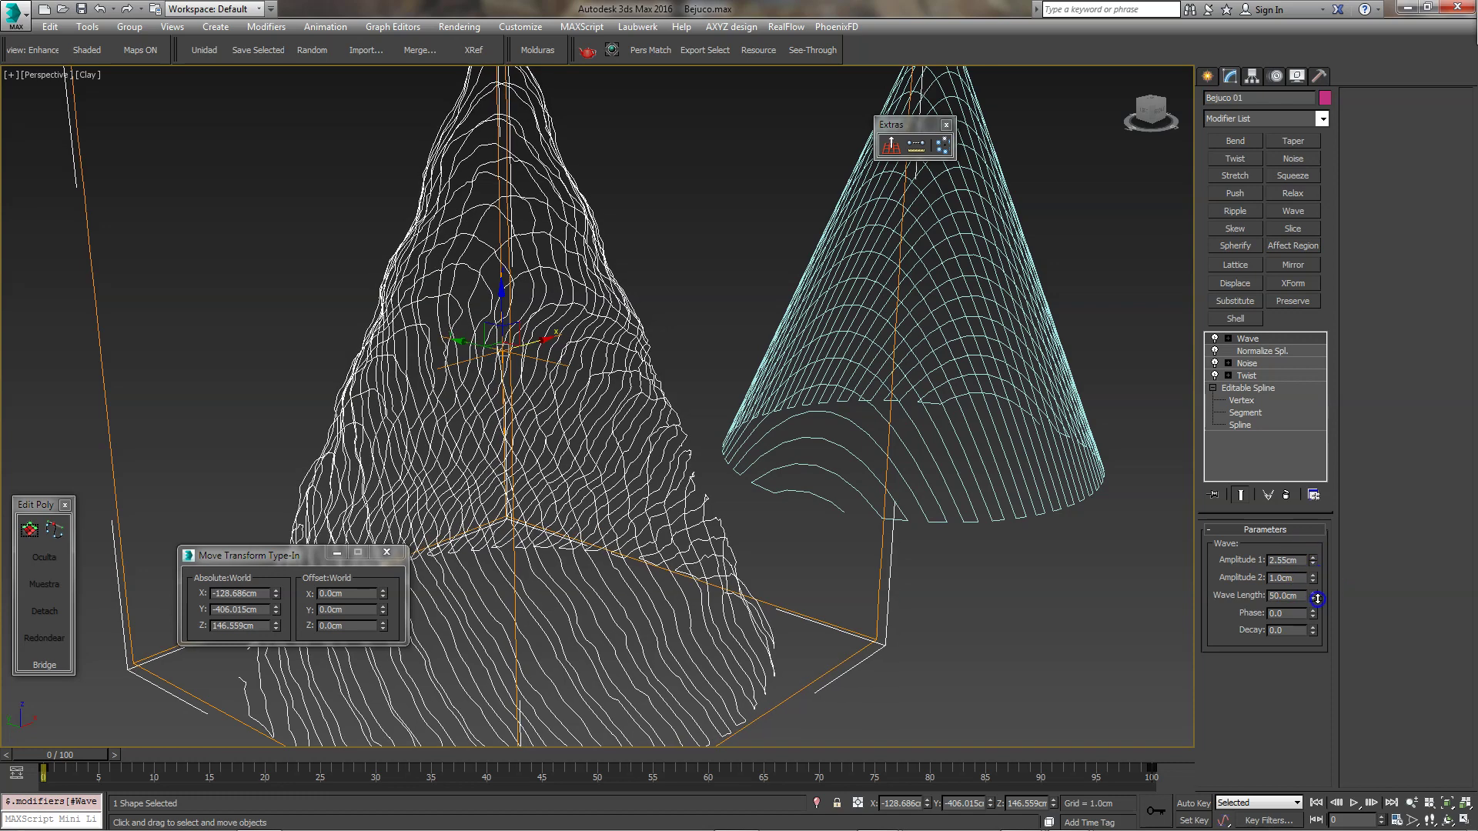
pyautogui.keyDown('alt'); pyautogui.moveTo(685, 478); pyautogui.dragTo(608, 454, button='middle'); pyautogui.keyUp('alt')
pyautogui.click(1215, 338)
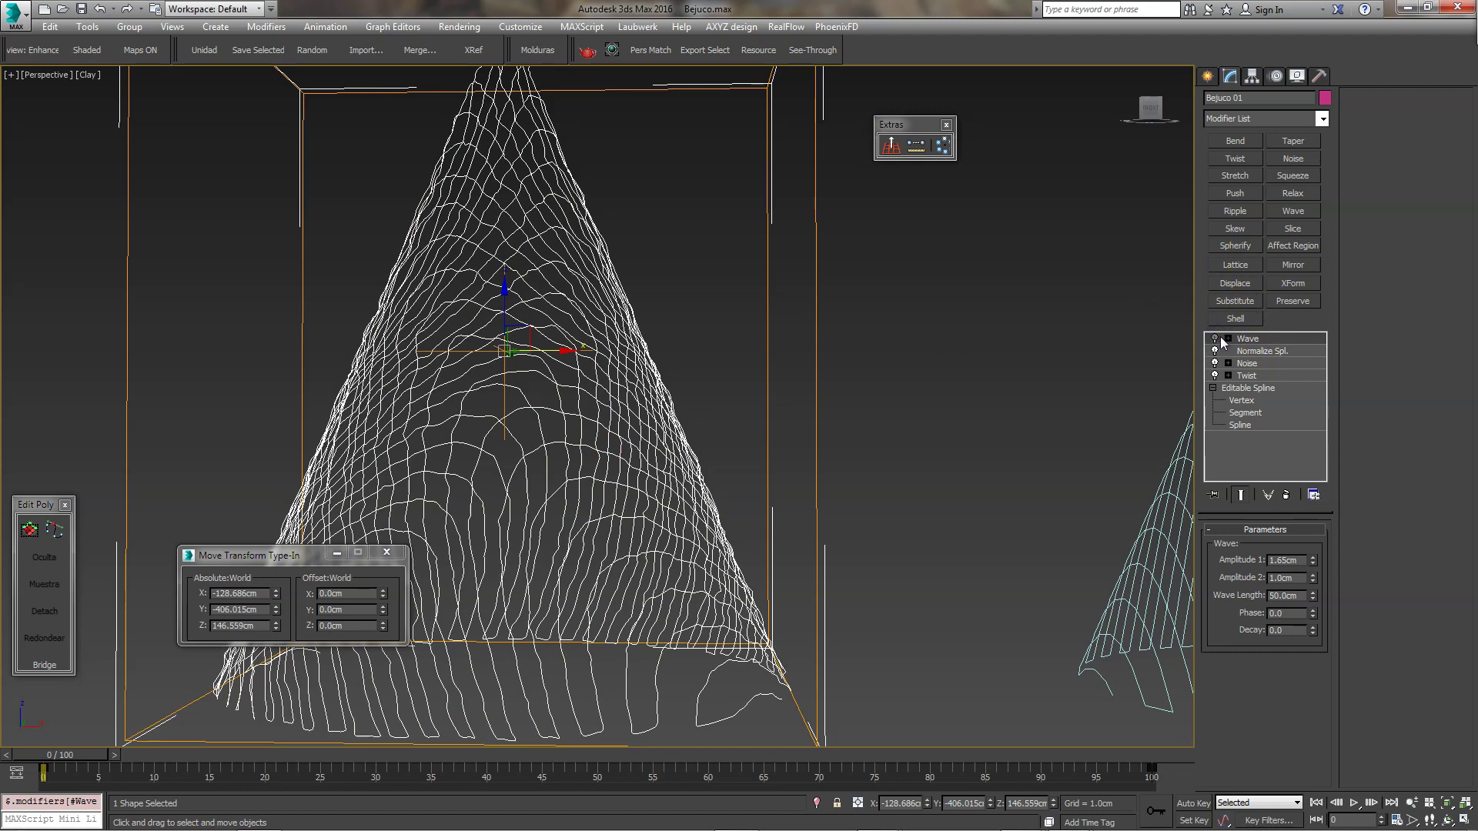
pyautogui.click(1207, 360)
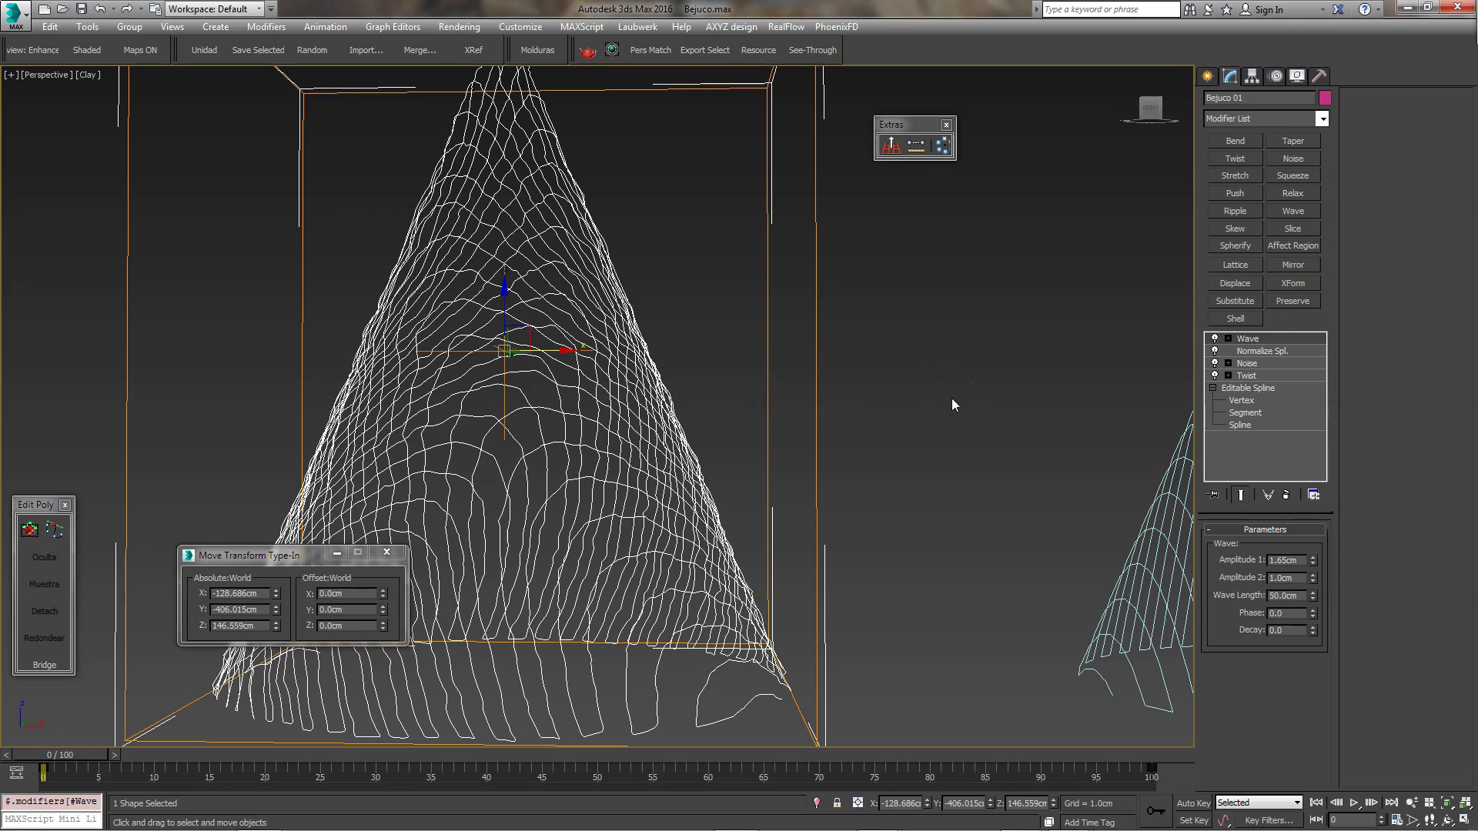
# Frame both cones side by side and open the left cone's Twist settings in its stack.
pyautogui.click(908, 404)
pyautogui.moveTo(908, 404)
pyautogui.keyDown('alt'); pyautogui.mouseDown(button='middle')
pyautogui.moveTo(826, 426)
pyautogui.moveTo(782, 371)
pyautogui.moveTo(713, 416)
pyautogui.moveTo(660, 405)
pyautogui.moveTo(677, 372)
pyautogui.moveTo(707, 390)
pyautogui.mouseUp(button='middle'); pyautogui.keyUp('alt')
pyautogui.click(886, 423)
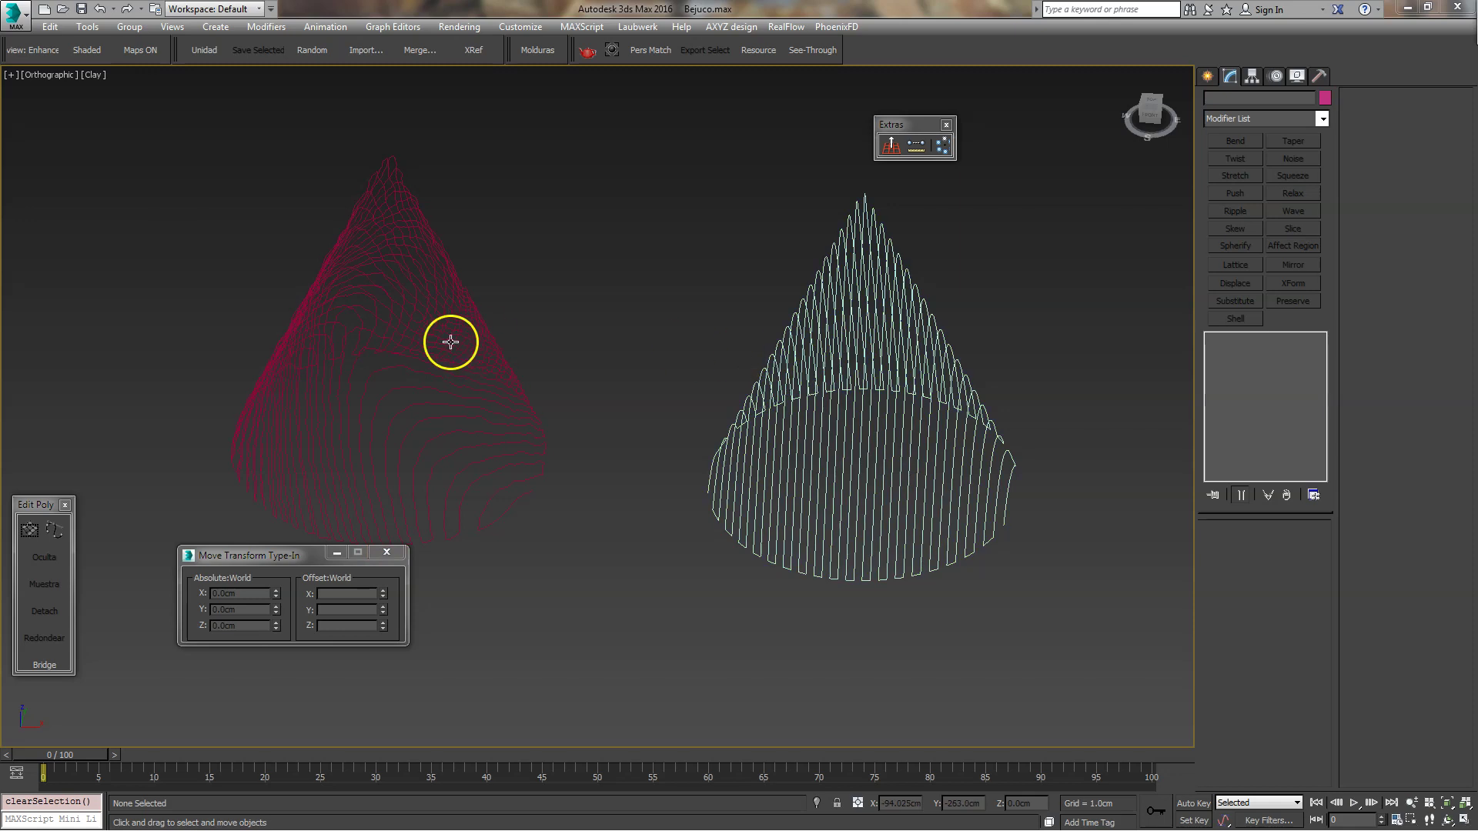
pyautogui.click(449, 342)
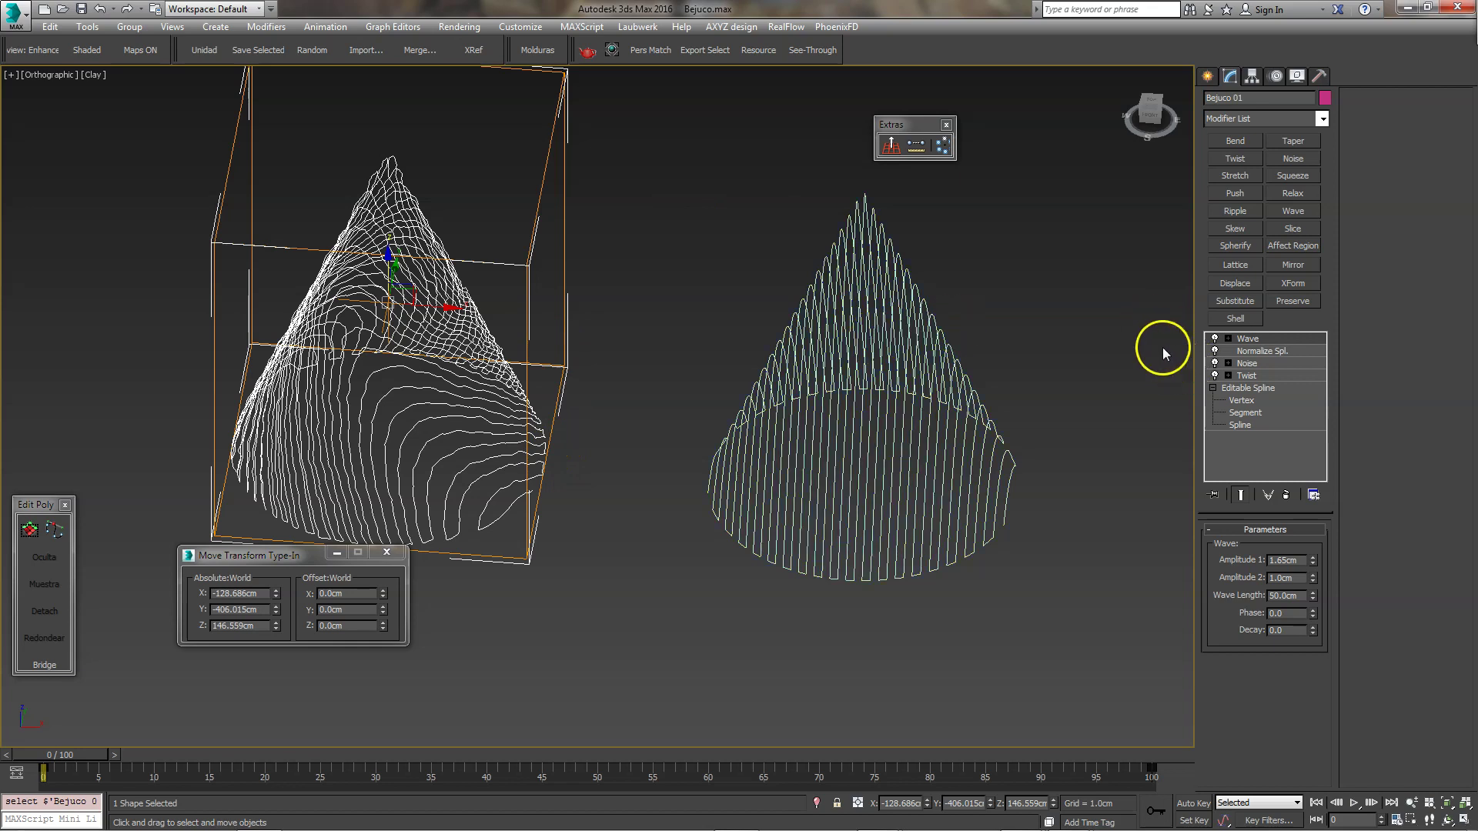
pyautogui.moveTo(551, 333); pyautogui.dragTo(506, 417, button='middle')
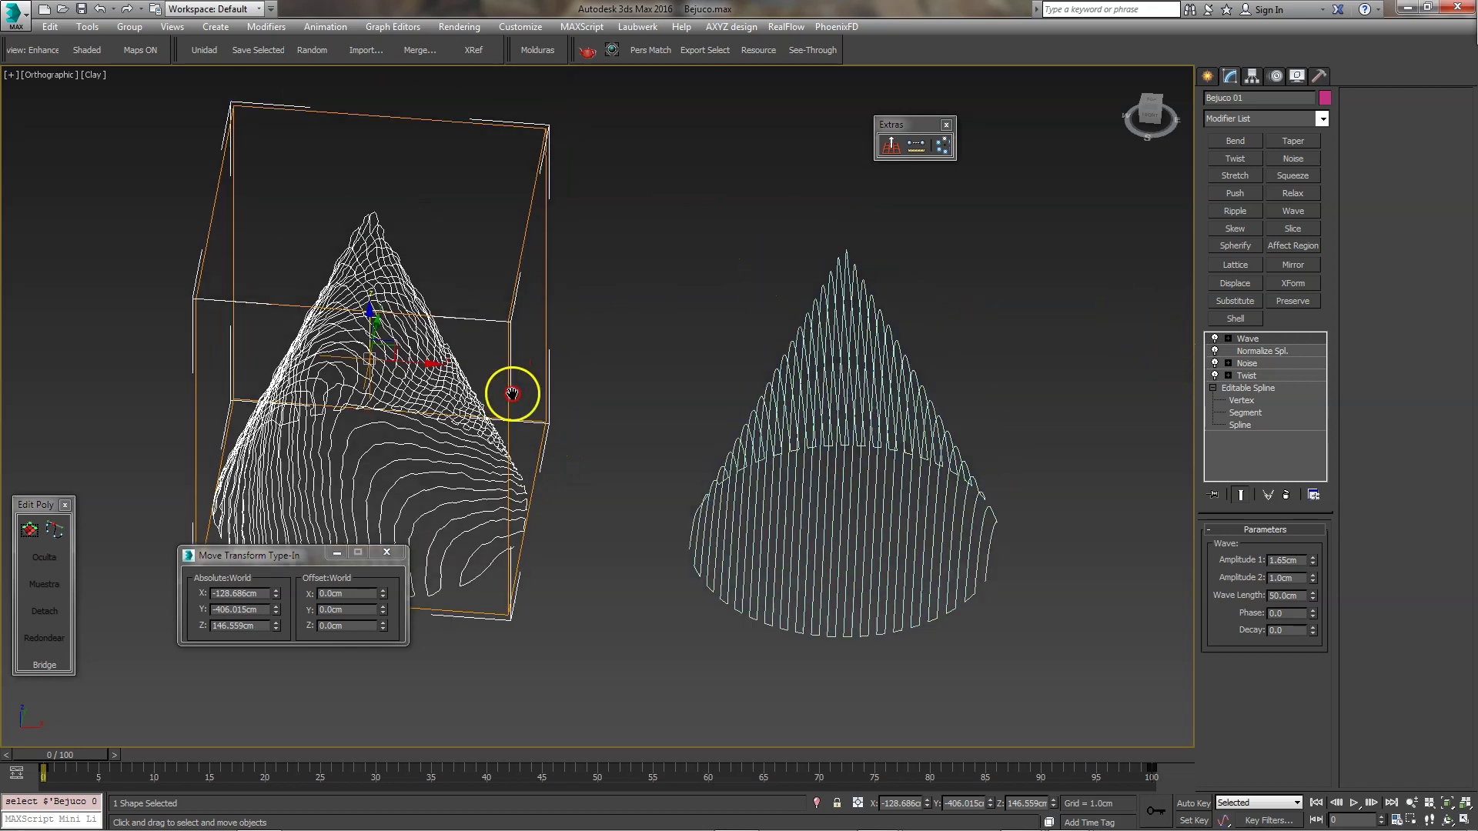
pyautogui.click(587, 354)
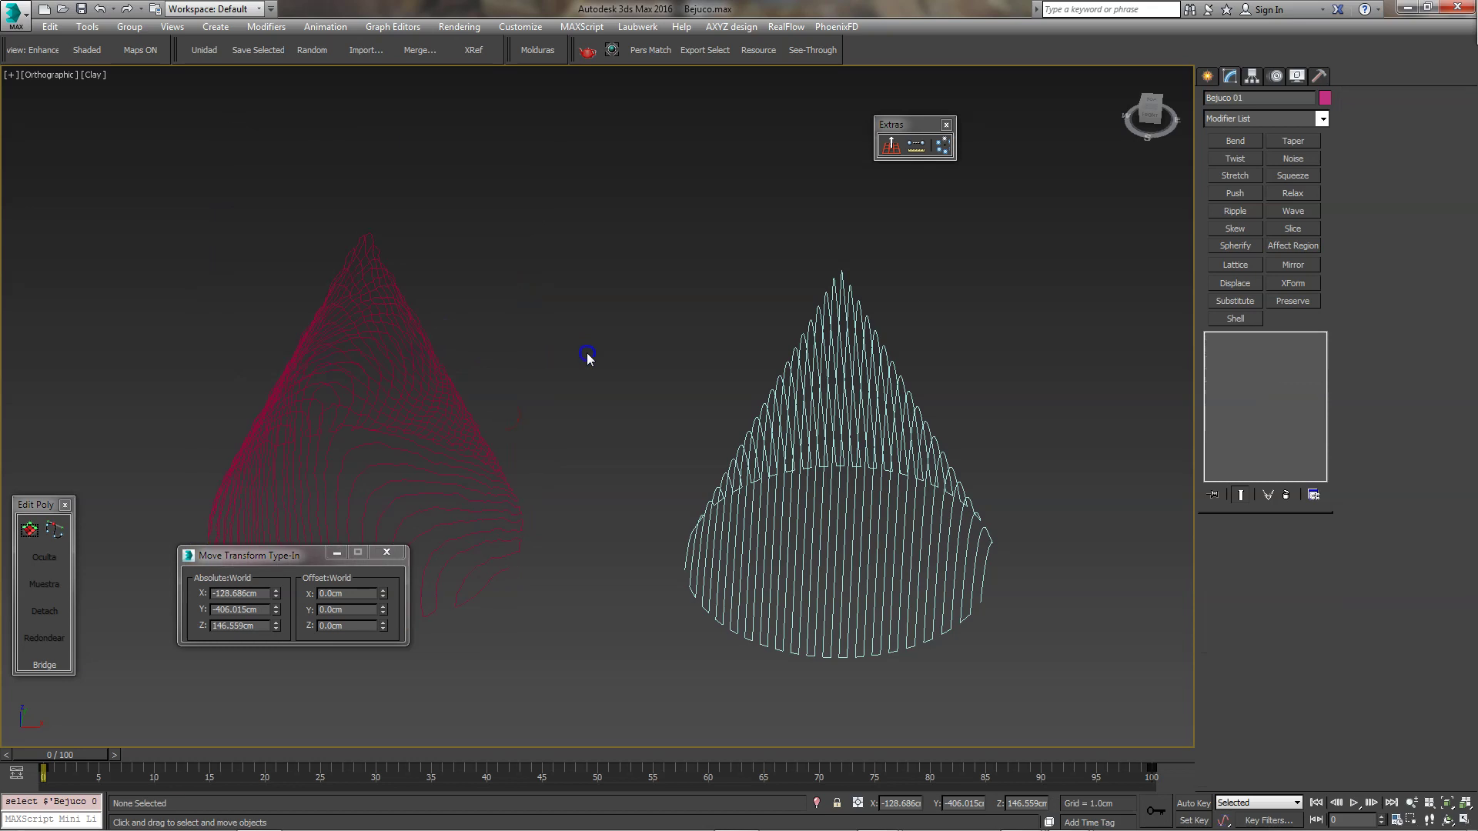
pyautogui.click(425, 386)
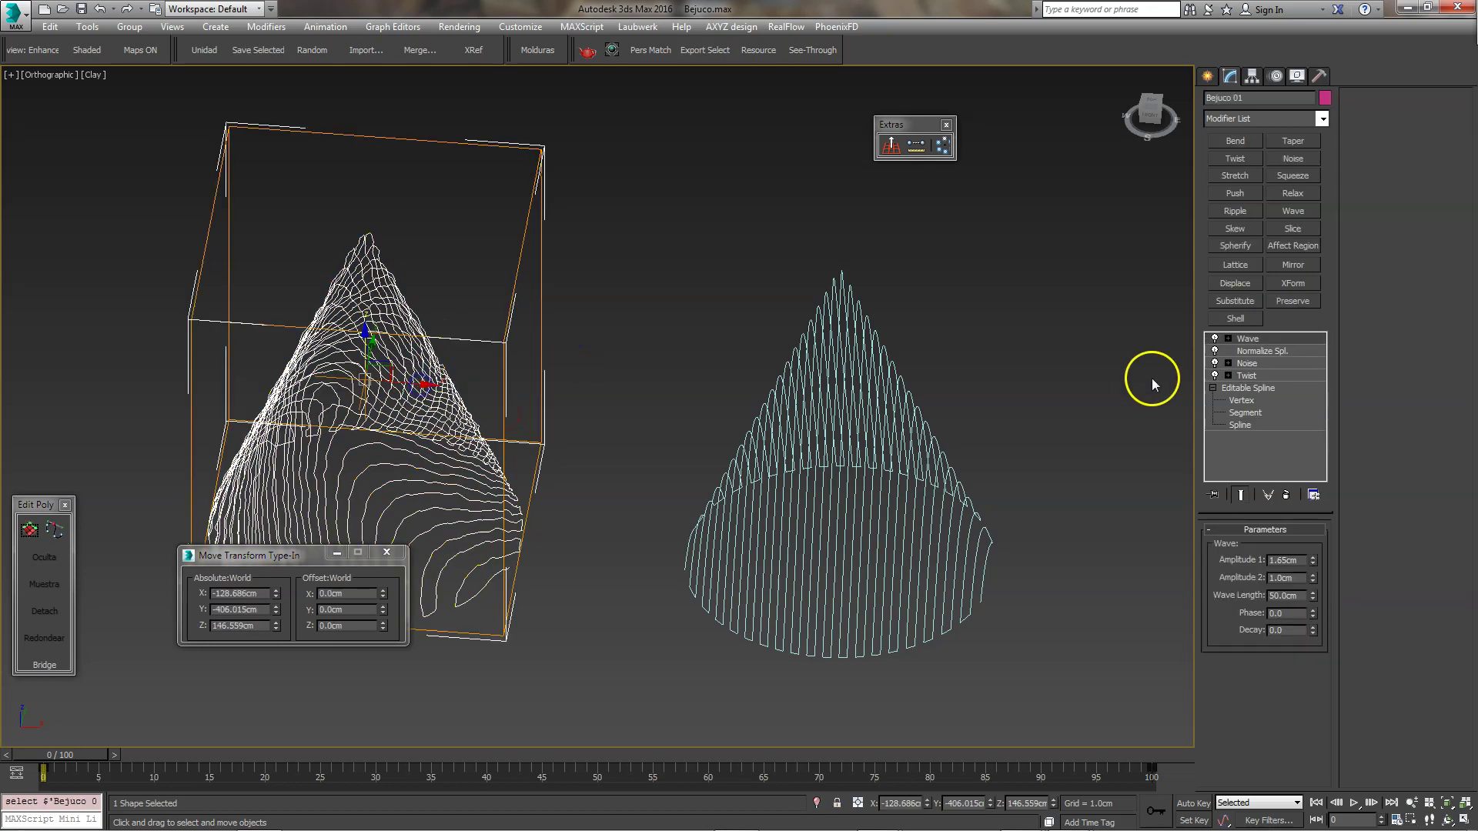
pyautogui.click(1258, 375)
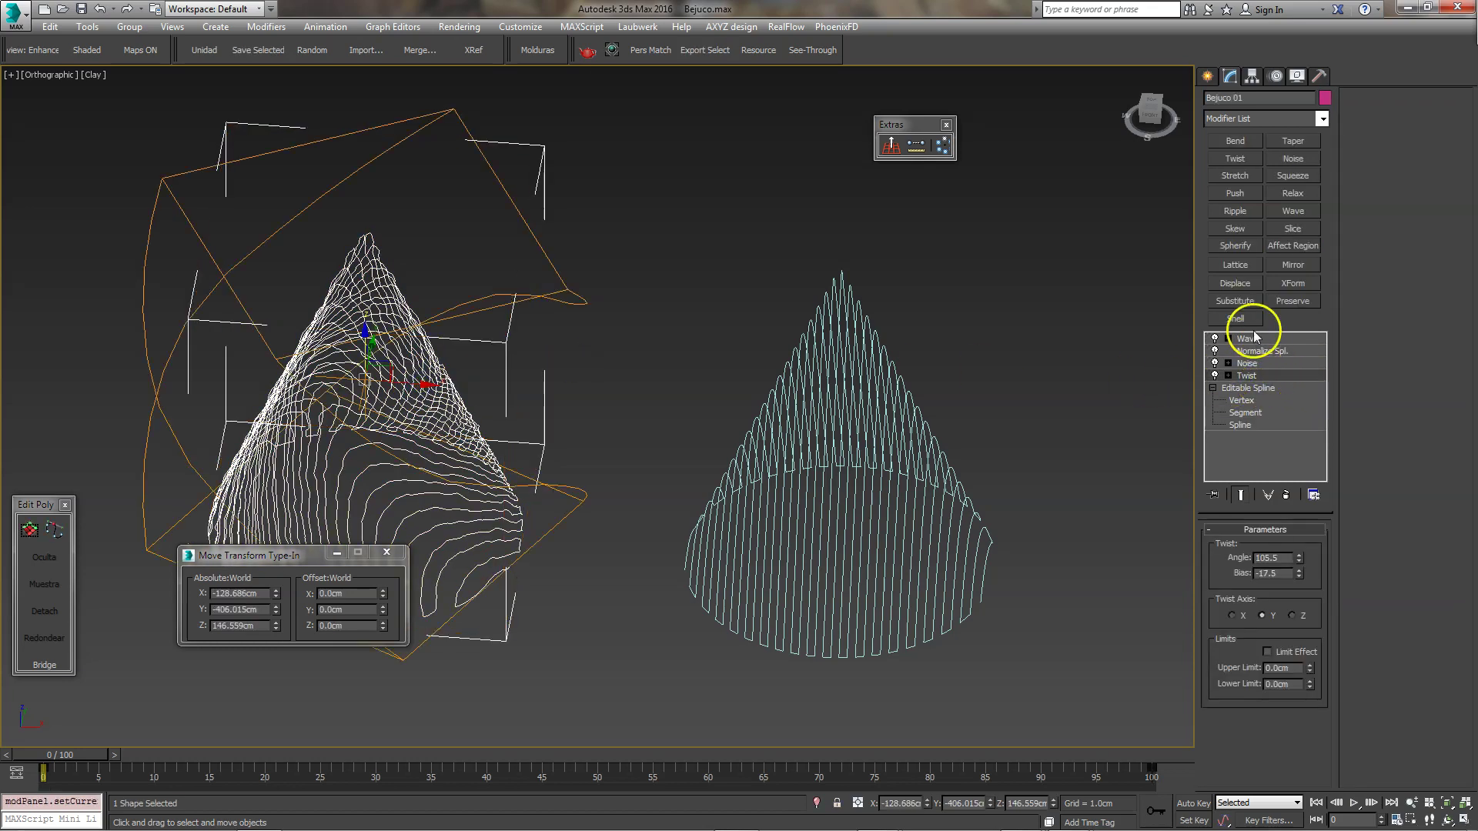
# Copy the Twist modifier from Bejuco 01, then bring up paste options on Section097's Editable Spline.
pyautogui.rightClick(1252, 377)
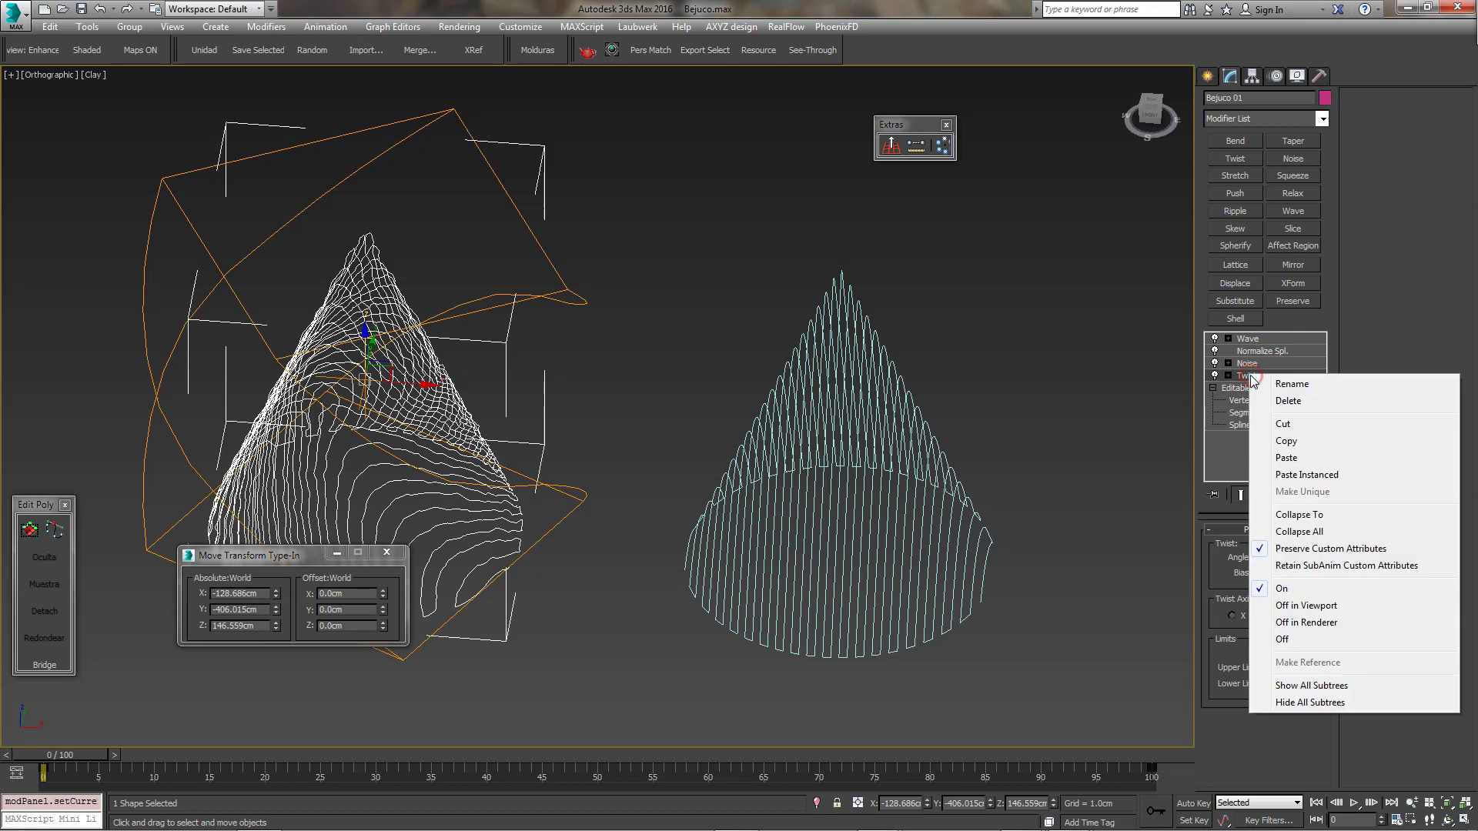
pyautogui.click(1291, 447)
pyautogui.click(913, 437)
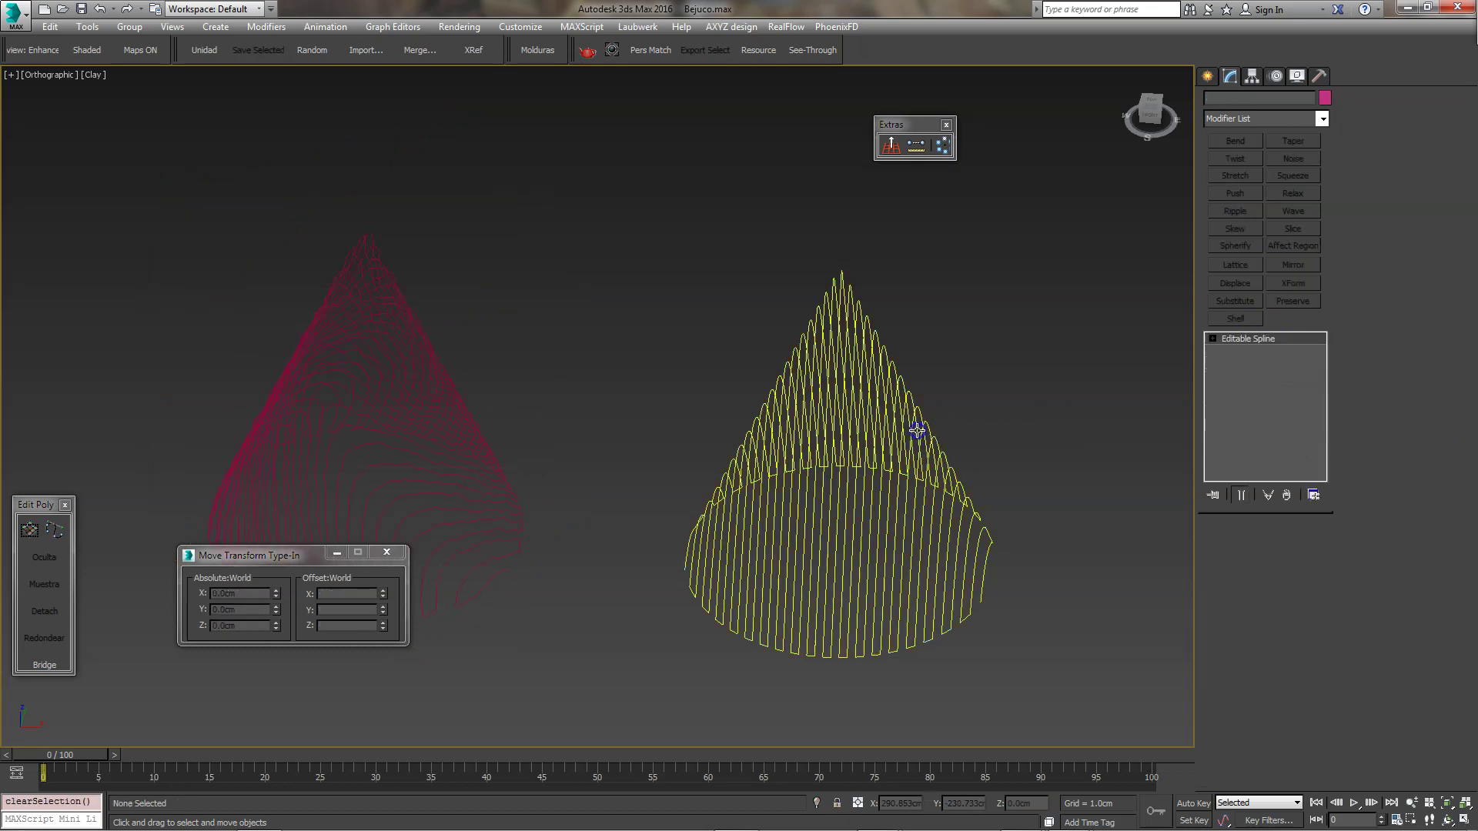
pyautogui.rightClick(1292, 338)
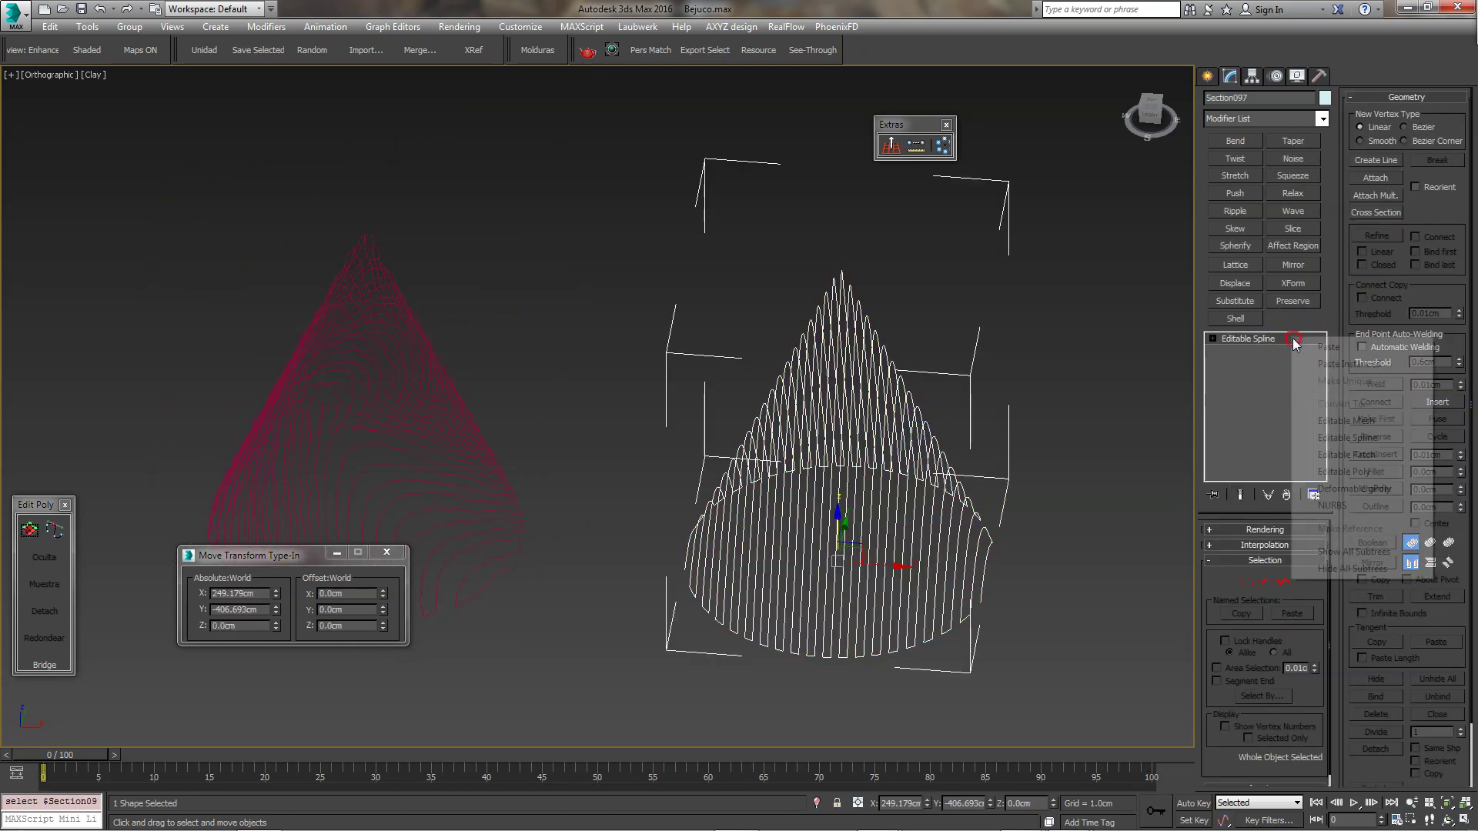
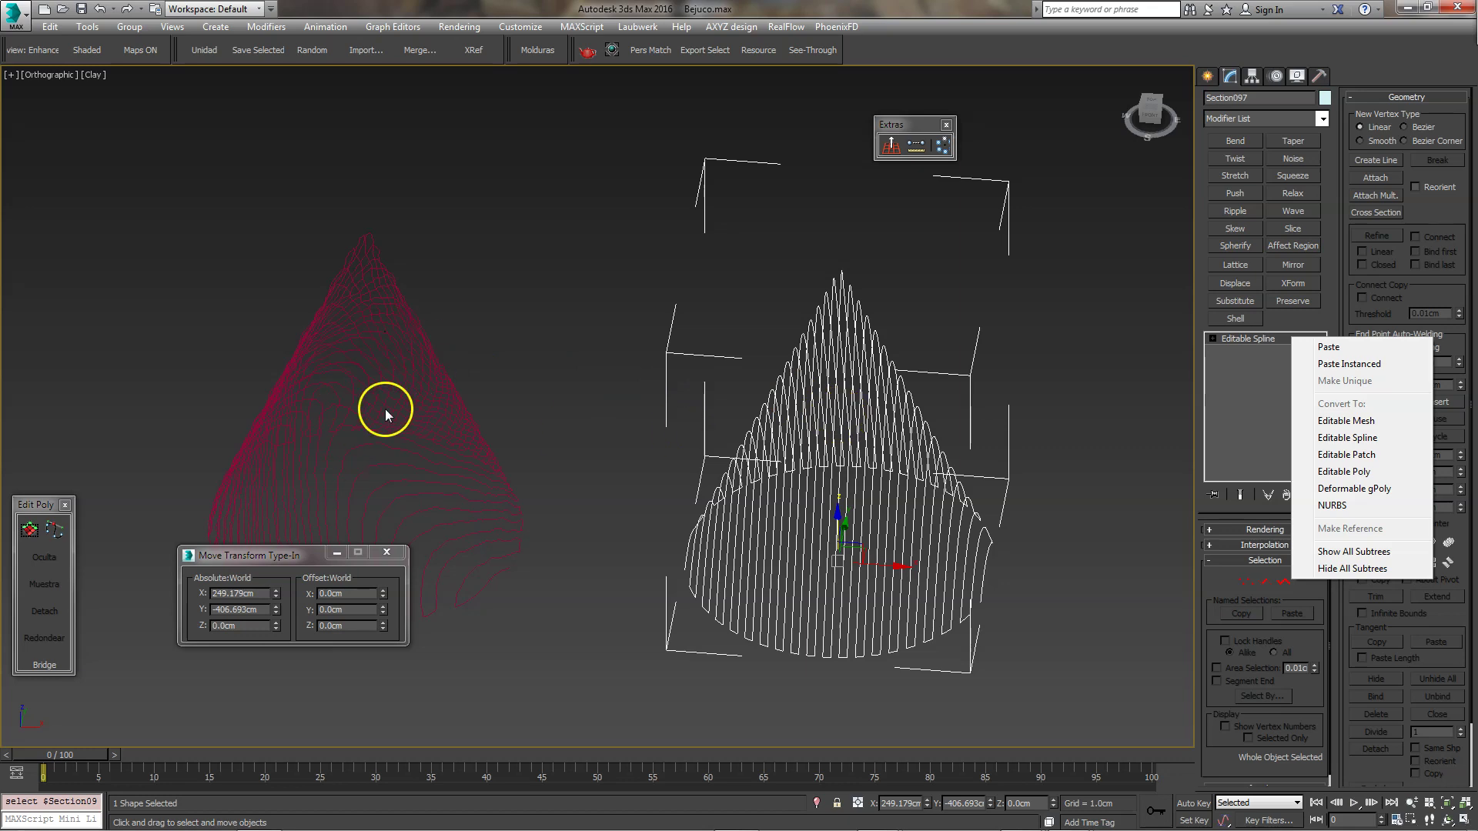
# Paste the copied Twist (angle 105.5, bias -17.5) onto Section097 and set its axis to X.
pyautogui.click(1326, 347)
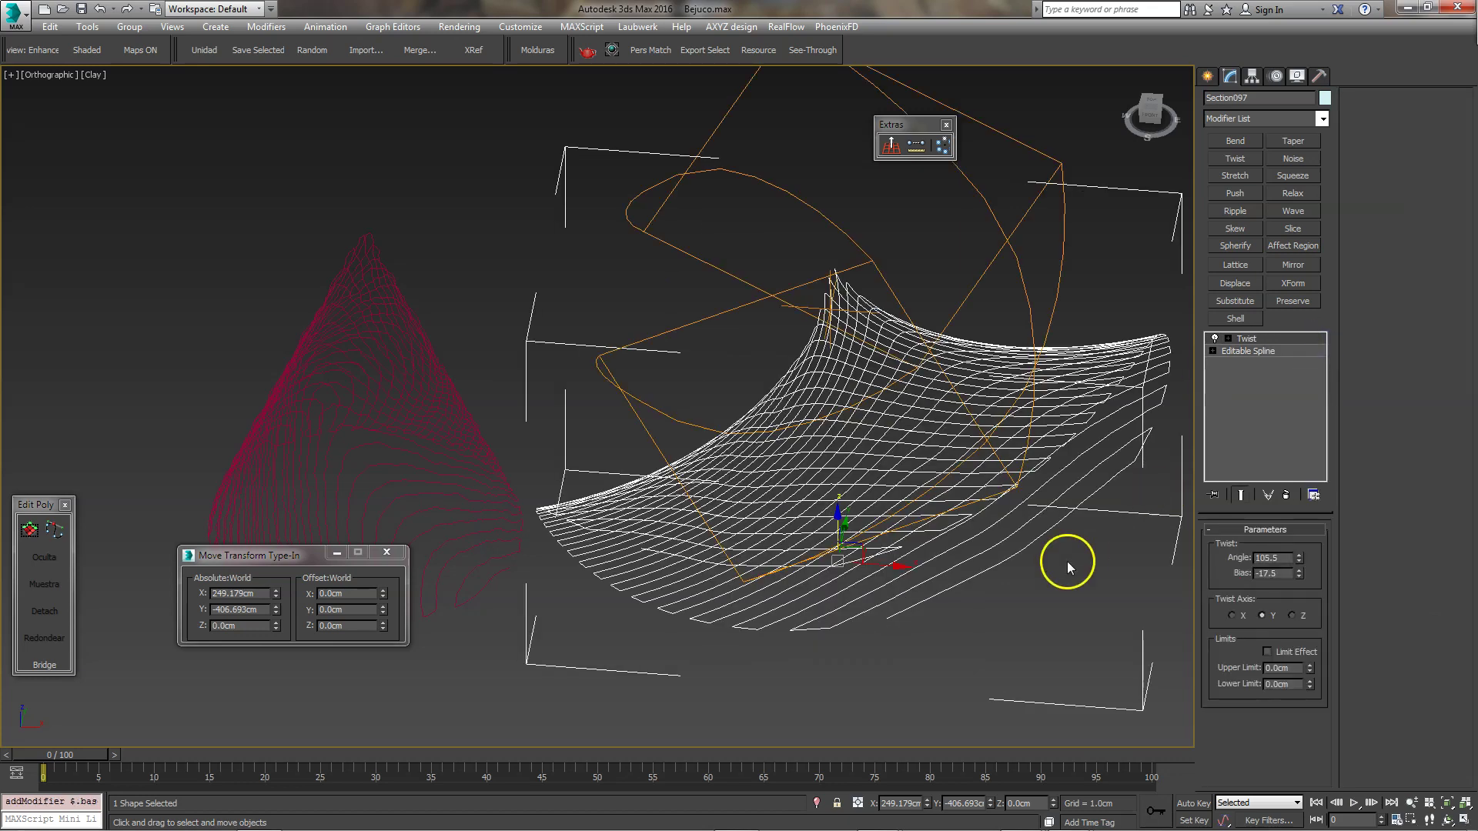
pyautogui.moveTo(743, 372); pyautogui.dragTo(667, 345, button='middle')
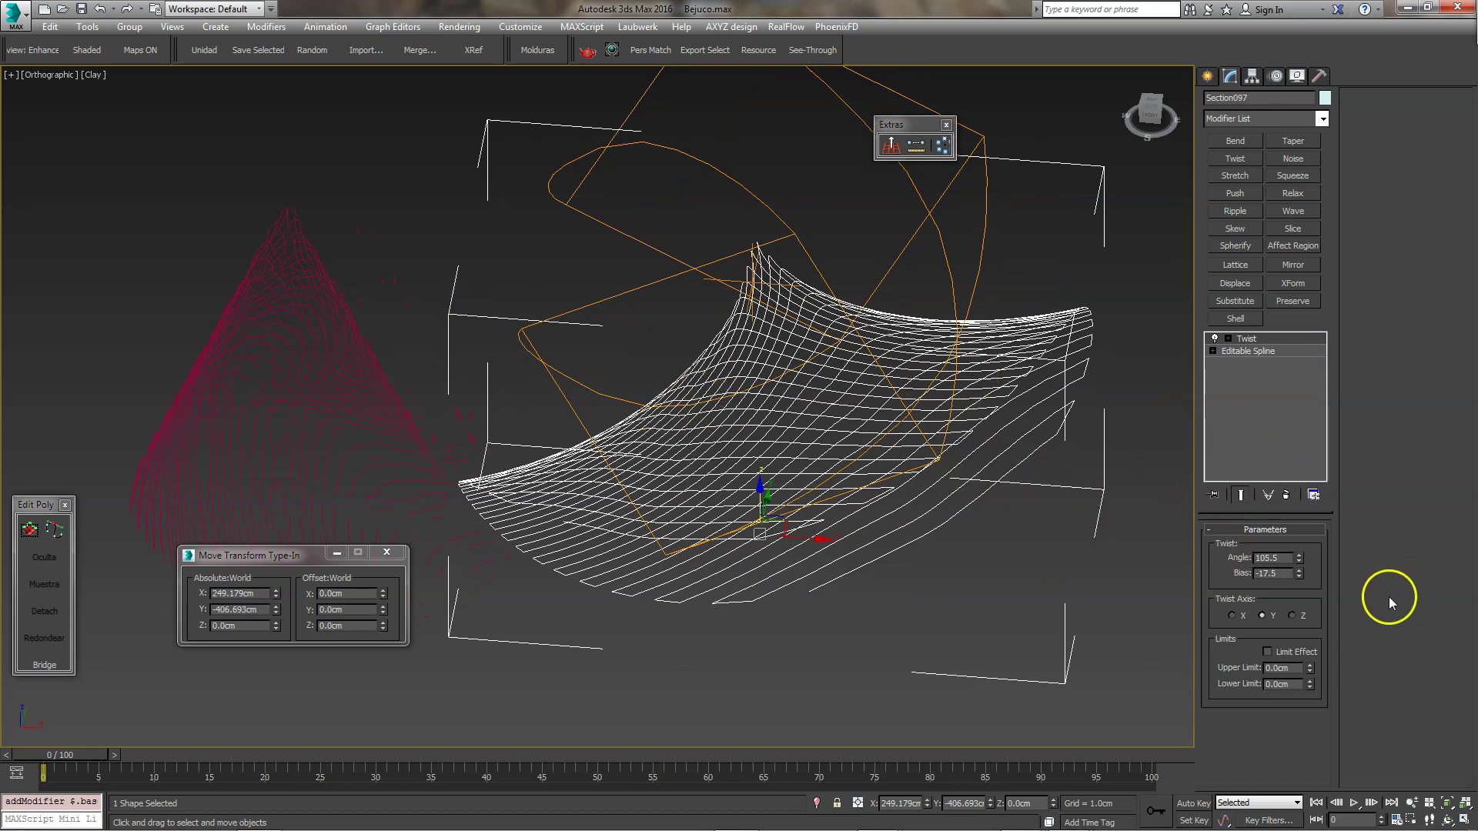
pyautogui.click(1235, 619)
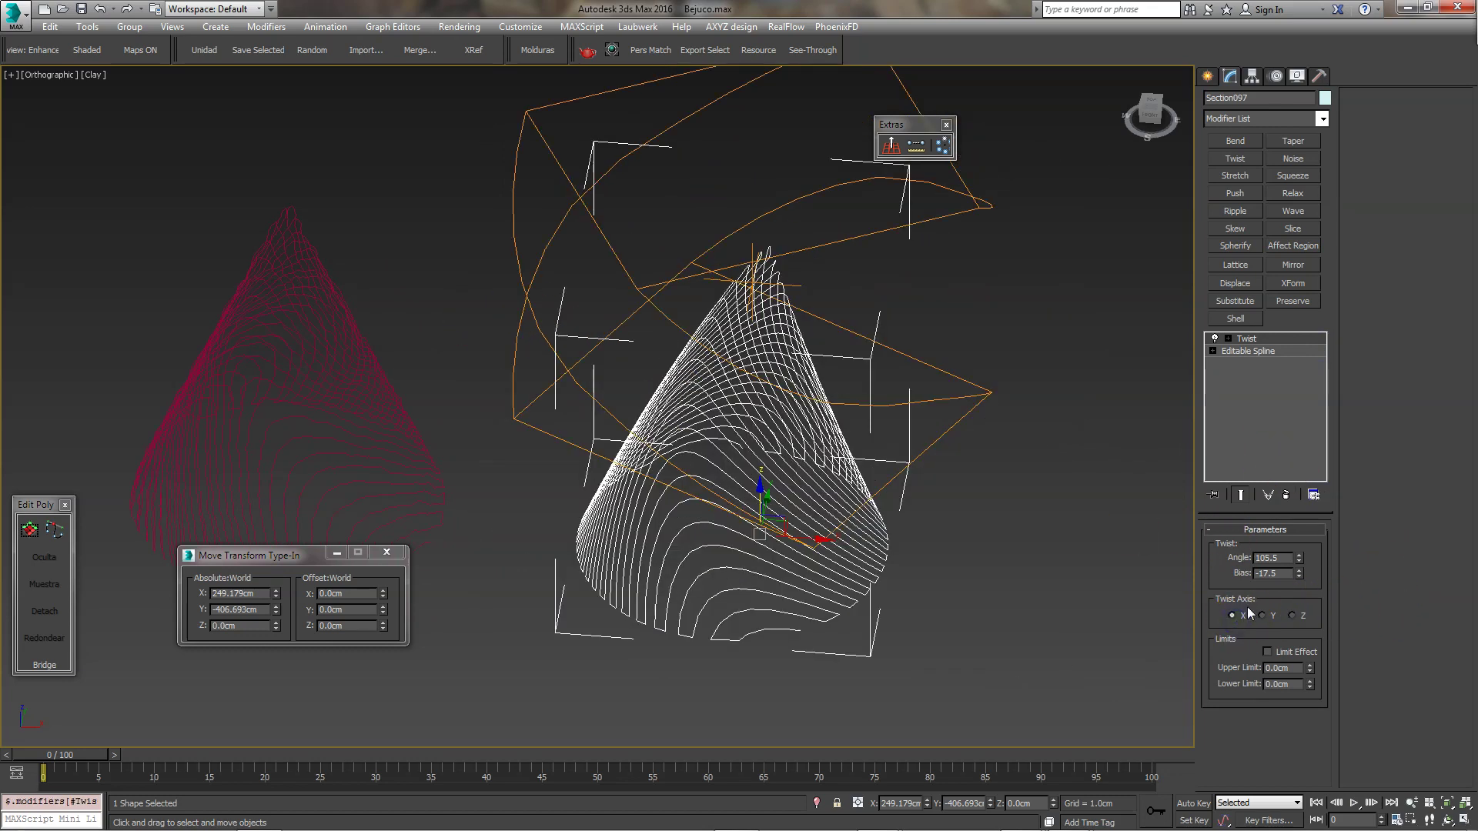
pyautogui.moveTo(1032, 554)
pyautogui.keyDown('alt'); pyautogui.mouseDown(button='middle')
pyautogui.moveTo(986, 498)
pyautogui.moveTo(1060, 521)
pyautogui.moveTo(1083, 561)
pyautogui.moveTo(1079, 627)
pyautogui.moveTo(1055, 511)
pyautogui.moveTo(997, 501)
pyautogui.mouseUp(button='middle'); pyautogui.keyUp('alt')
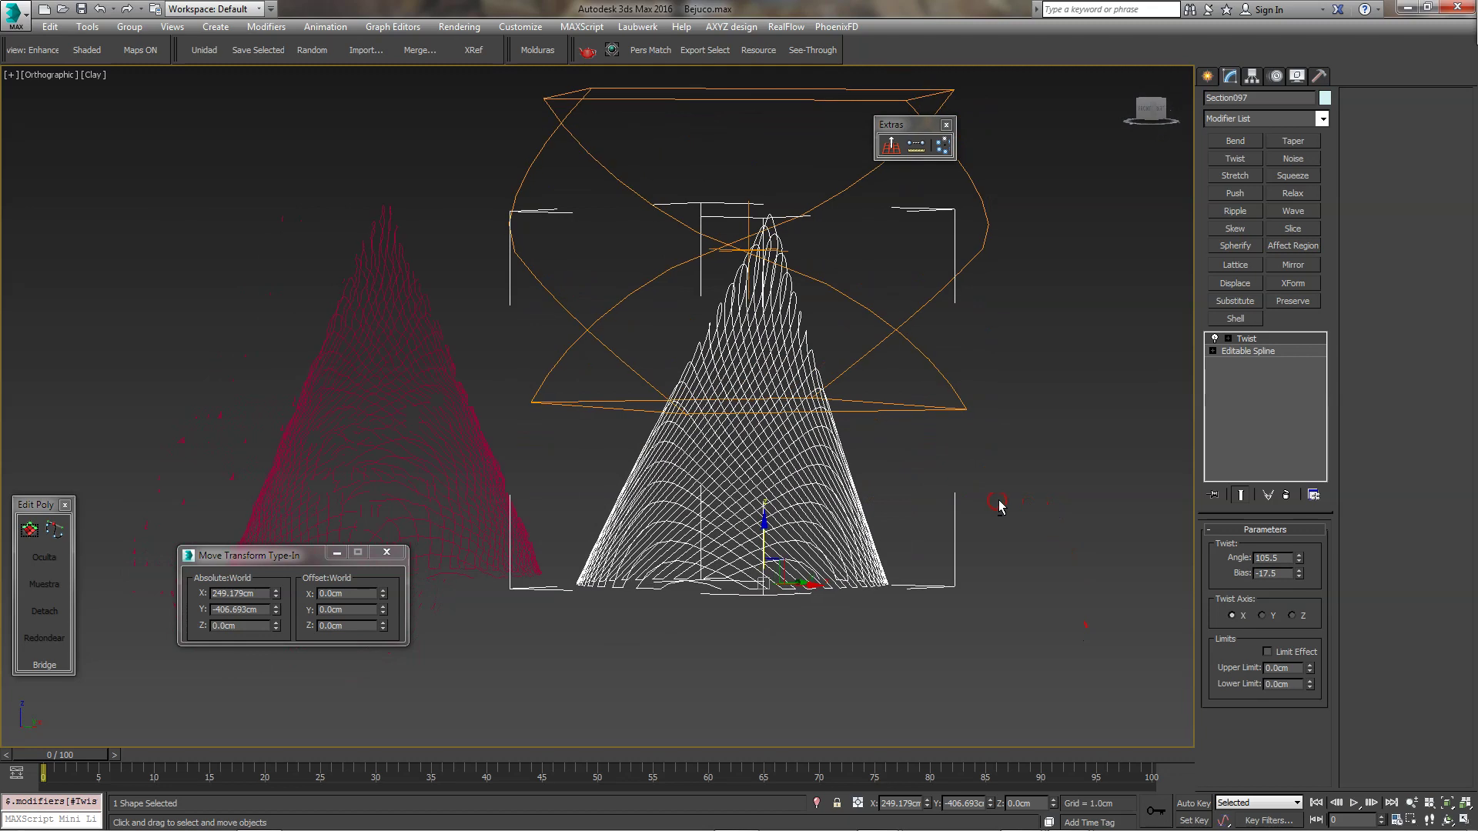
pyautogui.click(381, 416)
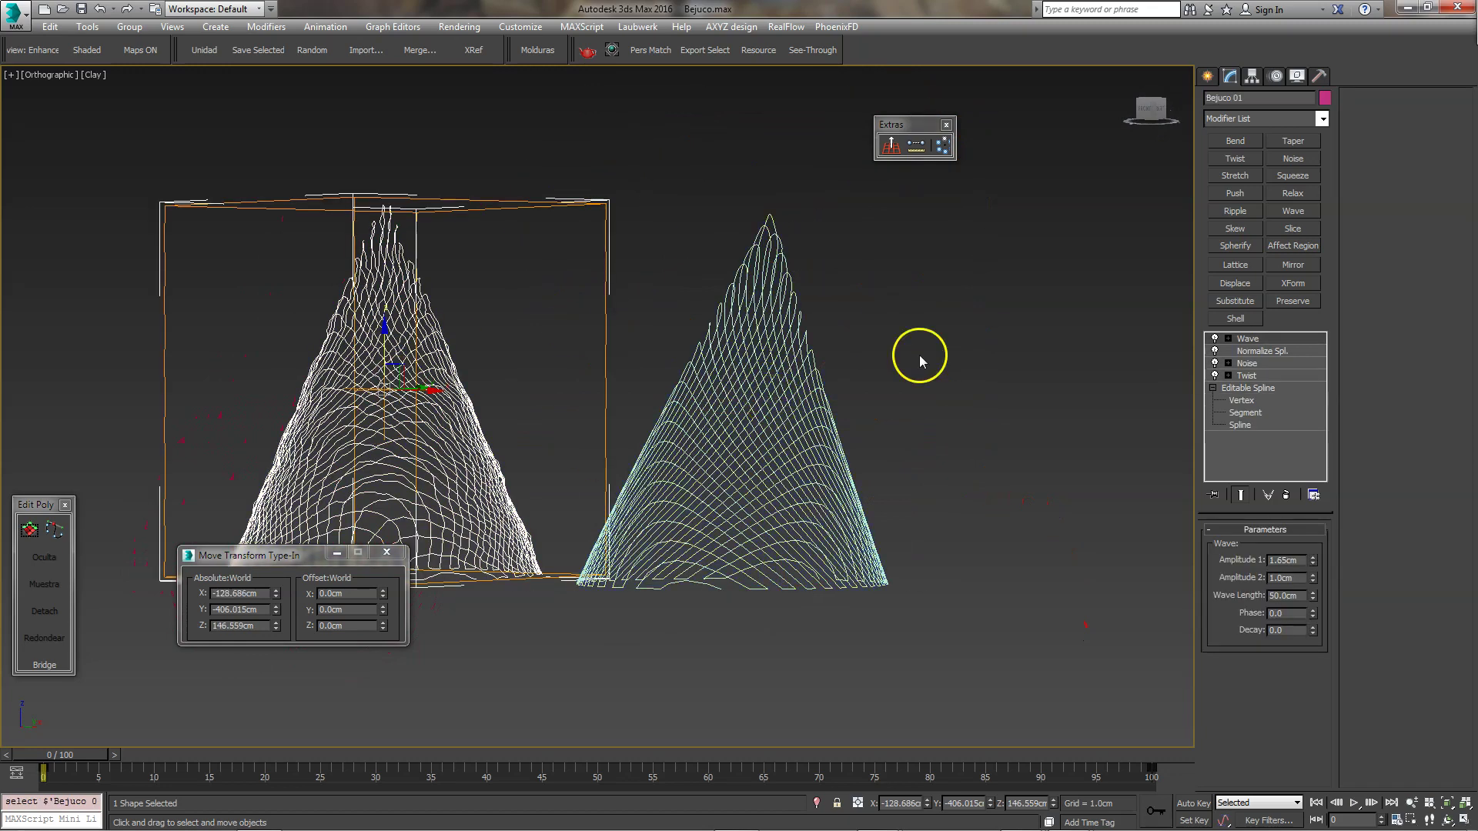
pyautogui.click(790, 449)
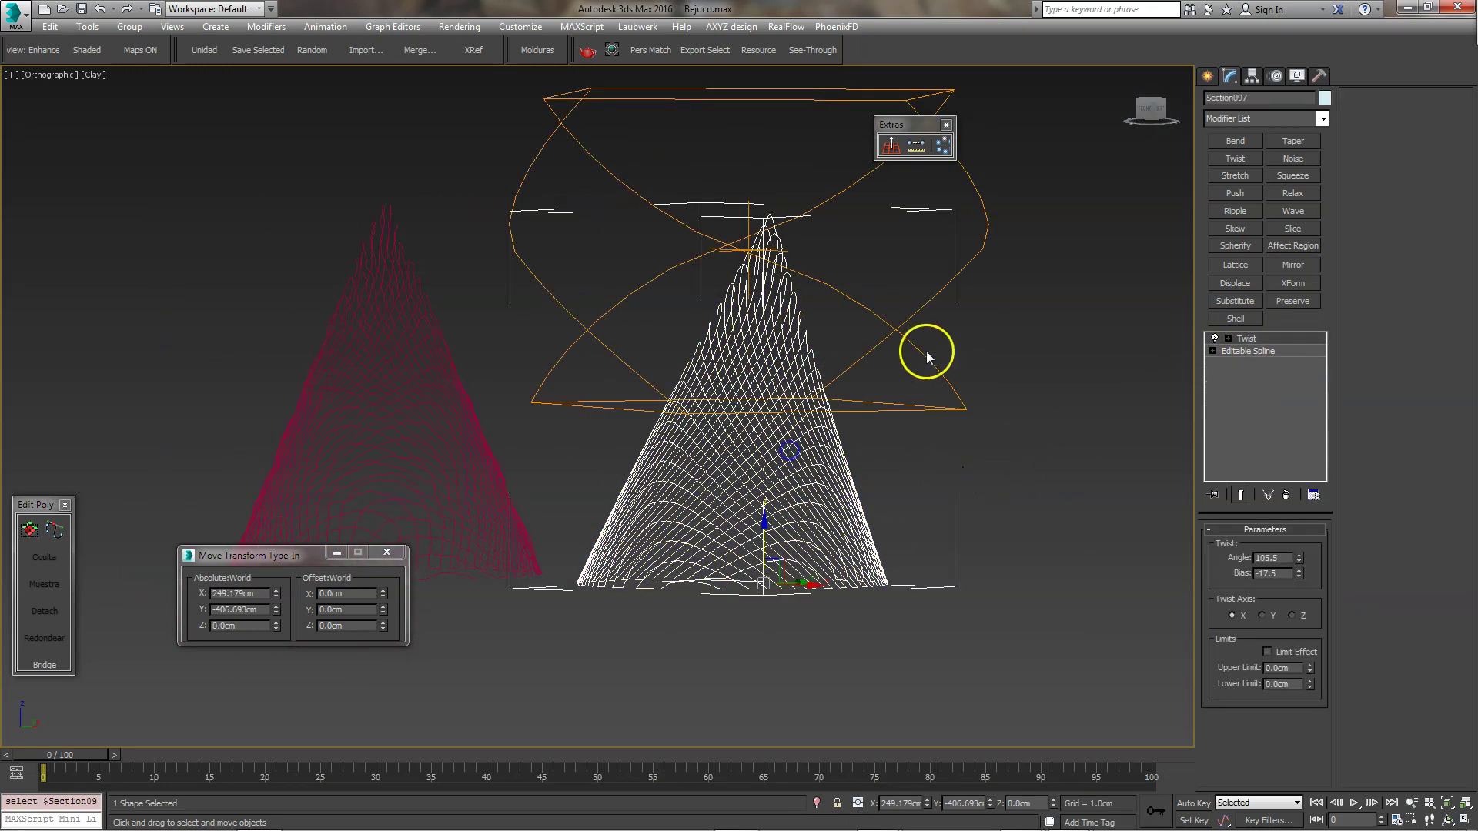
pyautogui.click(1290, 496)
# In Top view, turn off Bejuco 01's Wave, Twist and Noise modifiers so its lines lie flat.
pyautogui.click(962, 462)
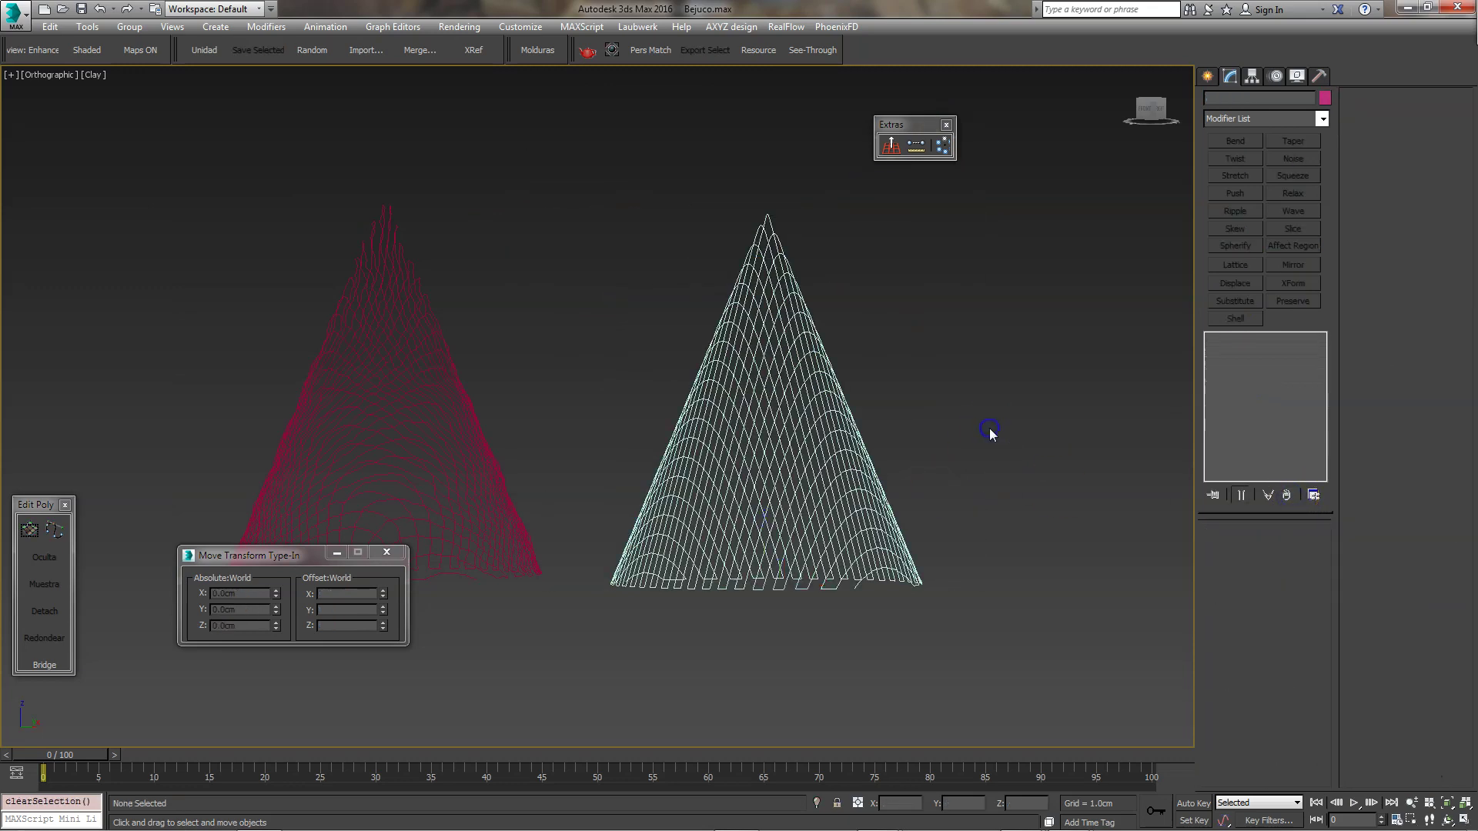
pyautogui.press('t')
pyautogui.moveTo(844, 422)
pyautogui.mouseDown(button='middle')
pyautogui.moveTo(967, 408)
pyautogui.moveTo(948, 401)
pyautogui.mouseUp(button='middle')
pyautogui.click(967, 408)
pyautogui.click(528, 343)
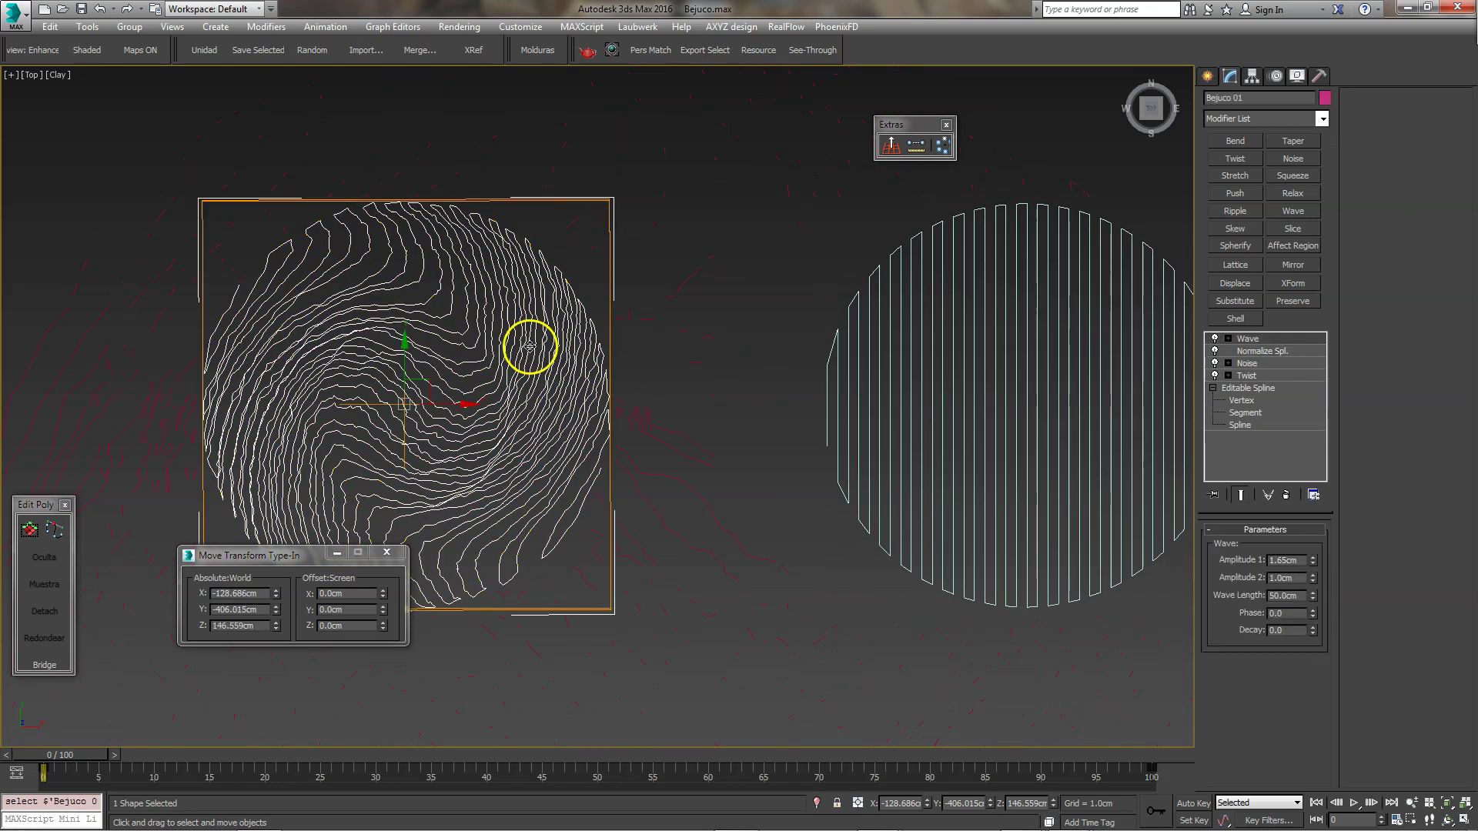
pyautogui.click(1216, 348)
pyautogui.click(1215, 376)
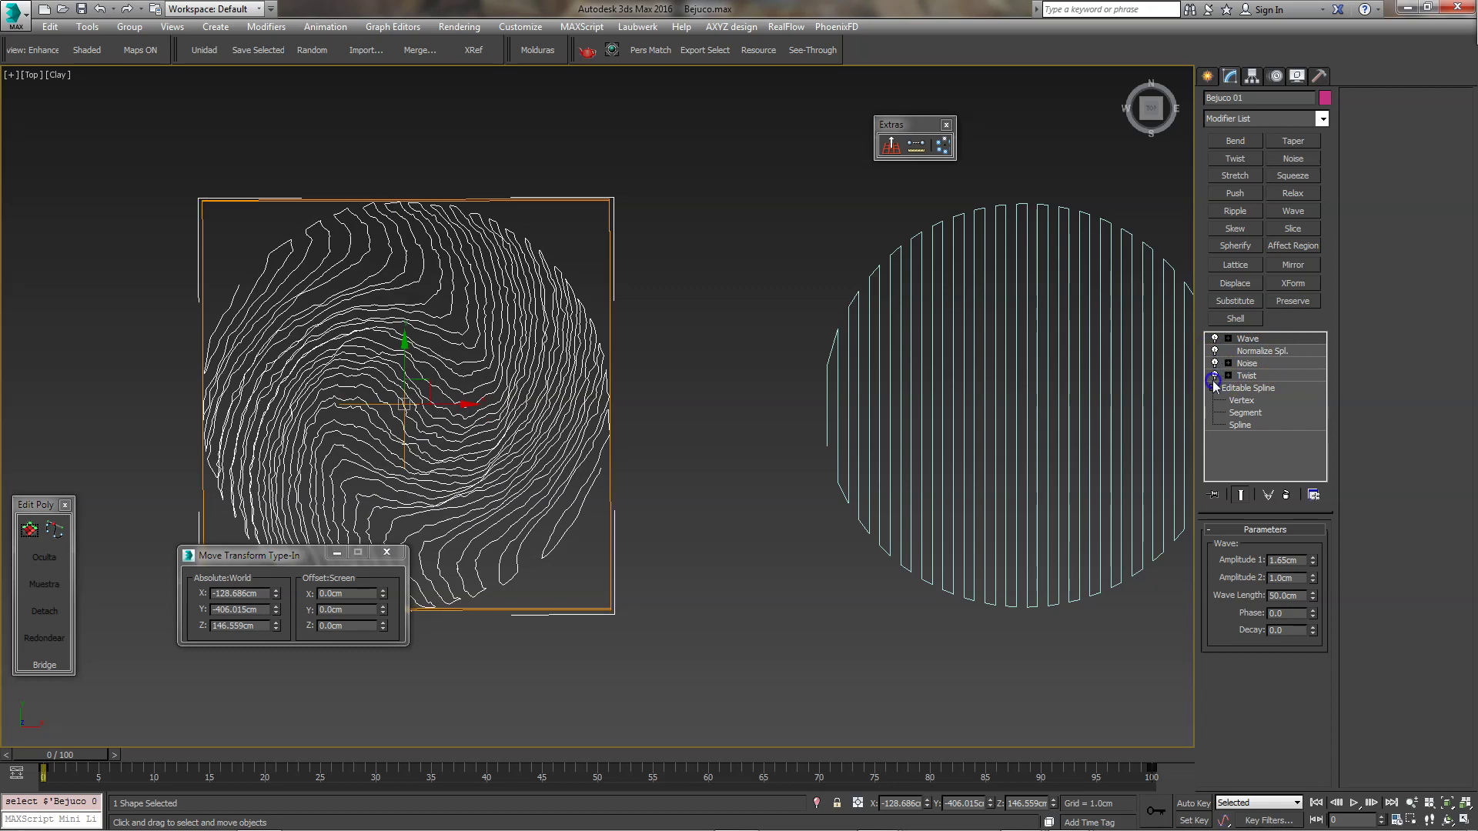
pyautogui.click(1215, 339)
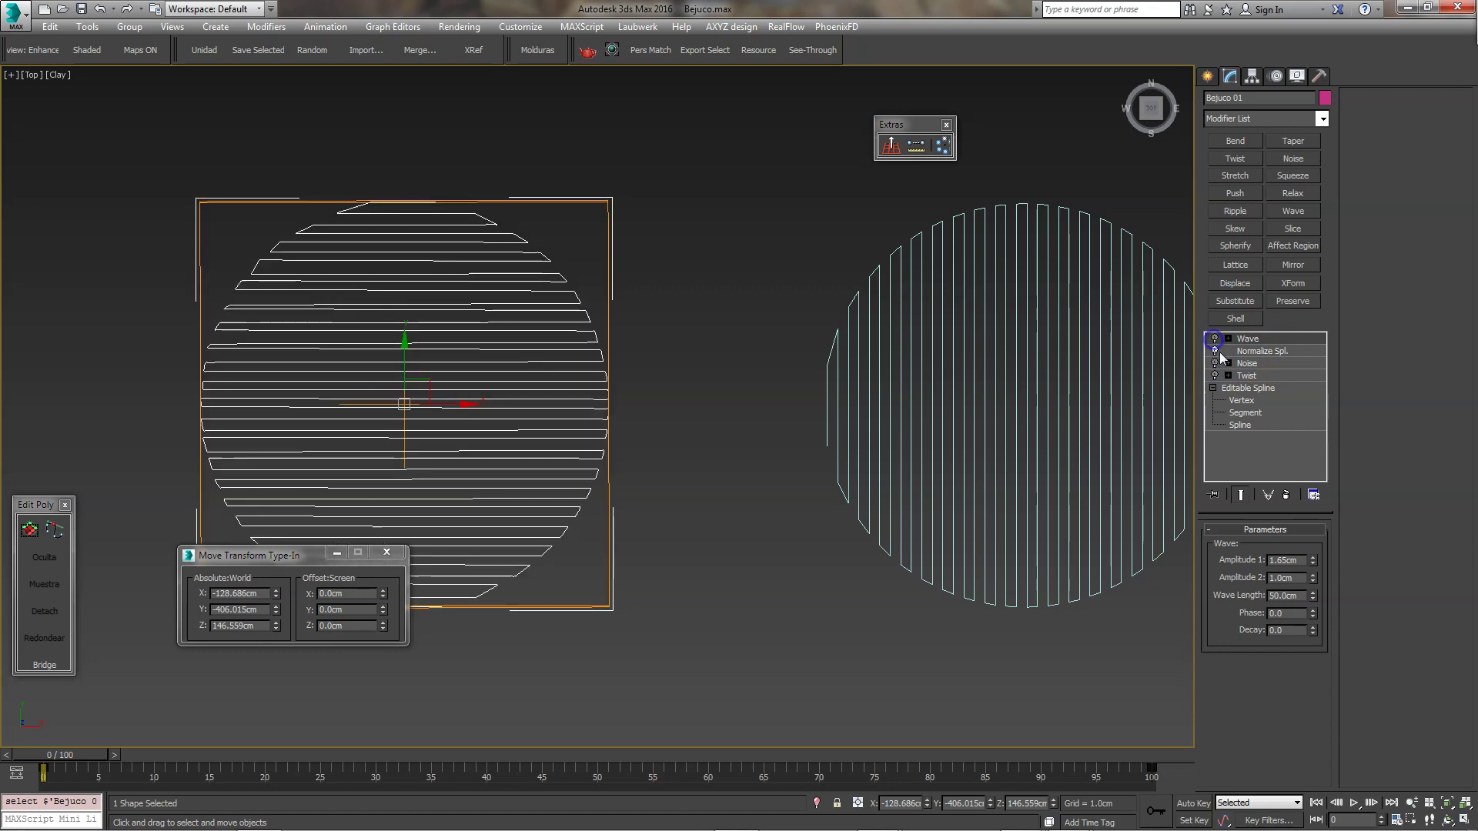
pyautogui.click(722, 351)
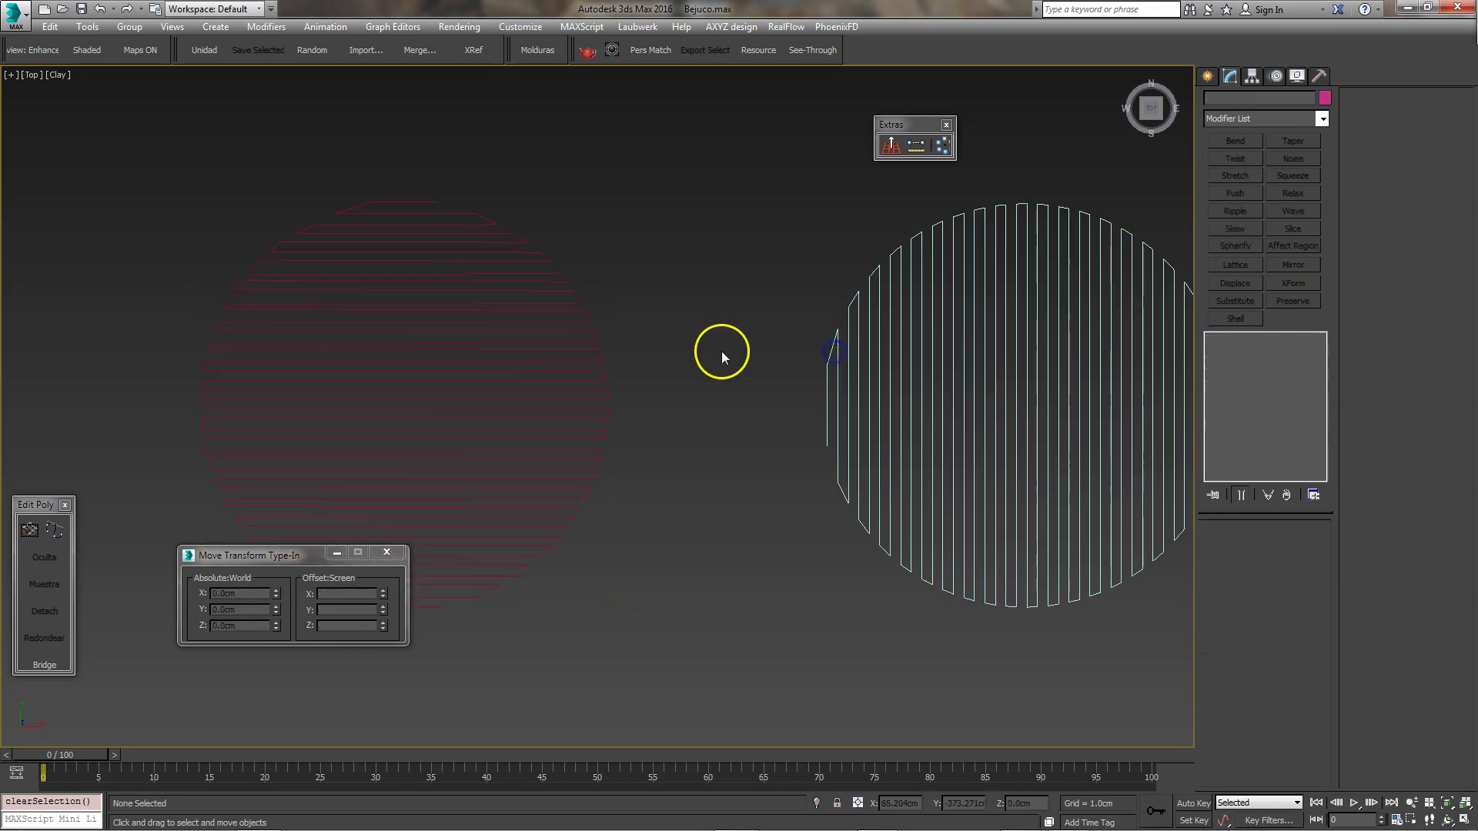
# Move Section097 along X onto Bejuco 01, to X -129.992, Y -406.693.
pyautogui.click(845, 350)
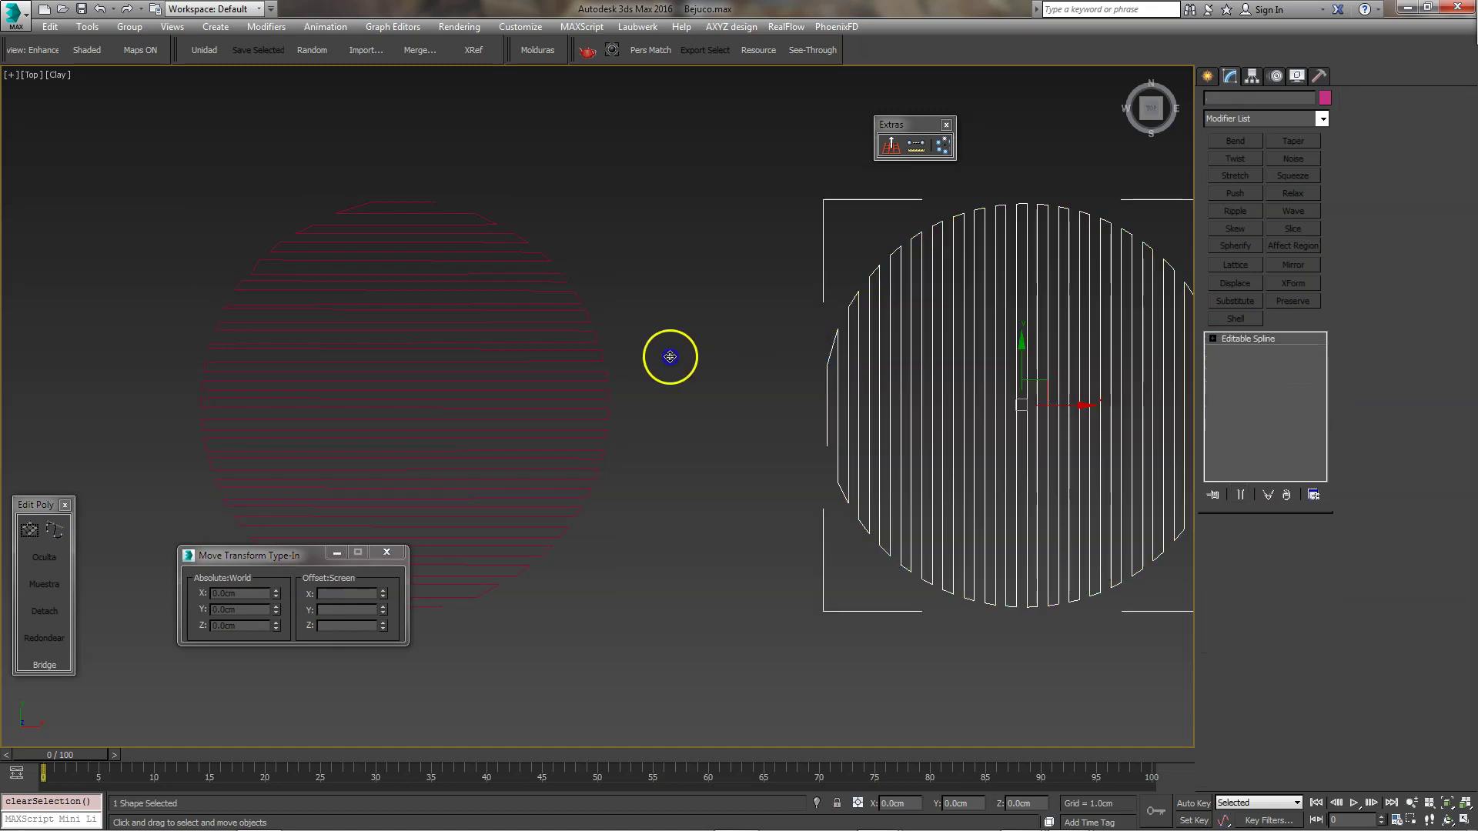
pyautogui.moveTo(1082, 406); pyautogui.dragTo(462, 410)
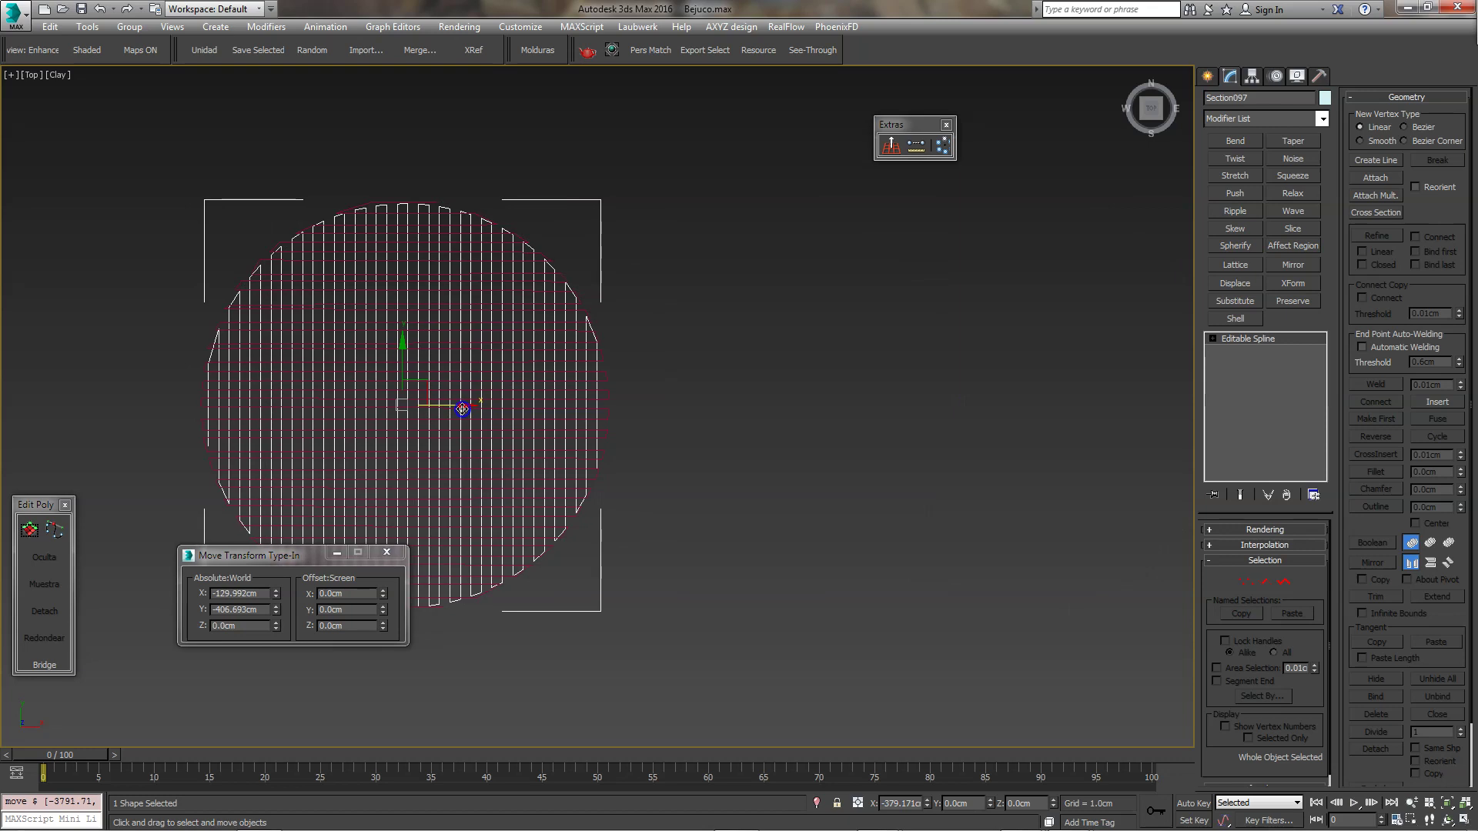
pyautogui.moveTo(472, 395)
pyautogui.mouseDown(button='middle')
pyautogui.moveTo(637, 368)
pyautogui.moveTo(811, 389)
pyautogui.mouseUp(button='middle')
pyautogui.press('p')
pyautogui.click(811, 389)
pyautogui.scroll(-3, 947, 604)
pyautogui.scroll(8, 710, 602)
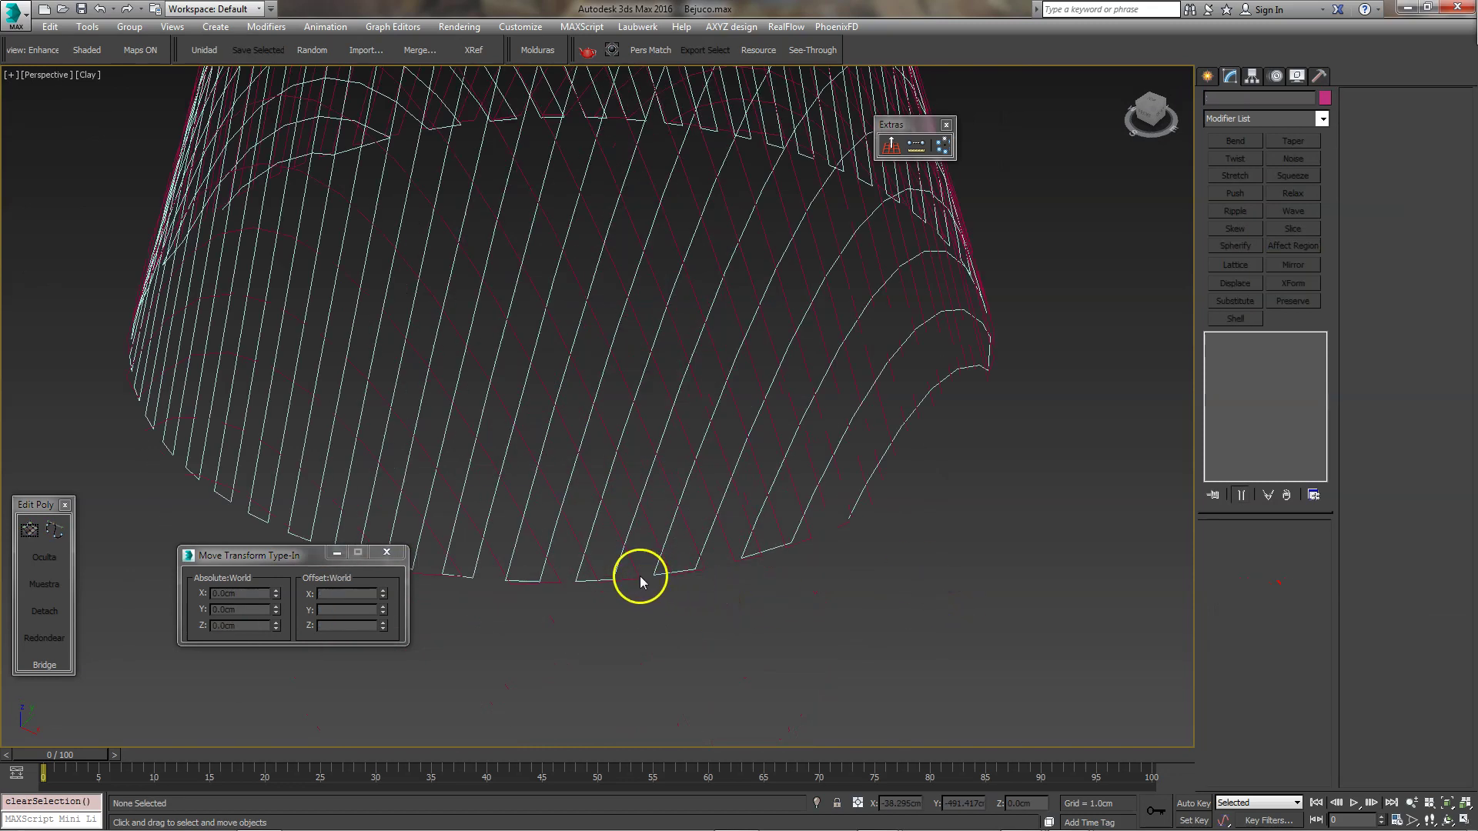
# Convert Bejuco 01 to Editable Spline and attach Section097 to it.
pyautogui.click(654, 543)
pyautogui.keyDown('alt'); pyautogui.moveTo(657, 544); pyautogui.dragTo(716, 528, button='middle'); pyautogui.keyUp('alt')
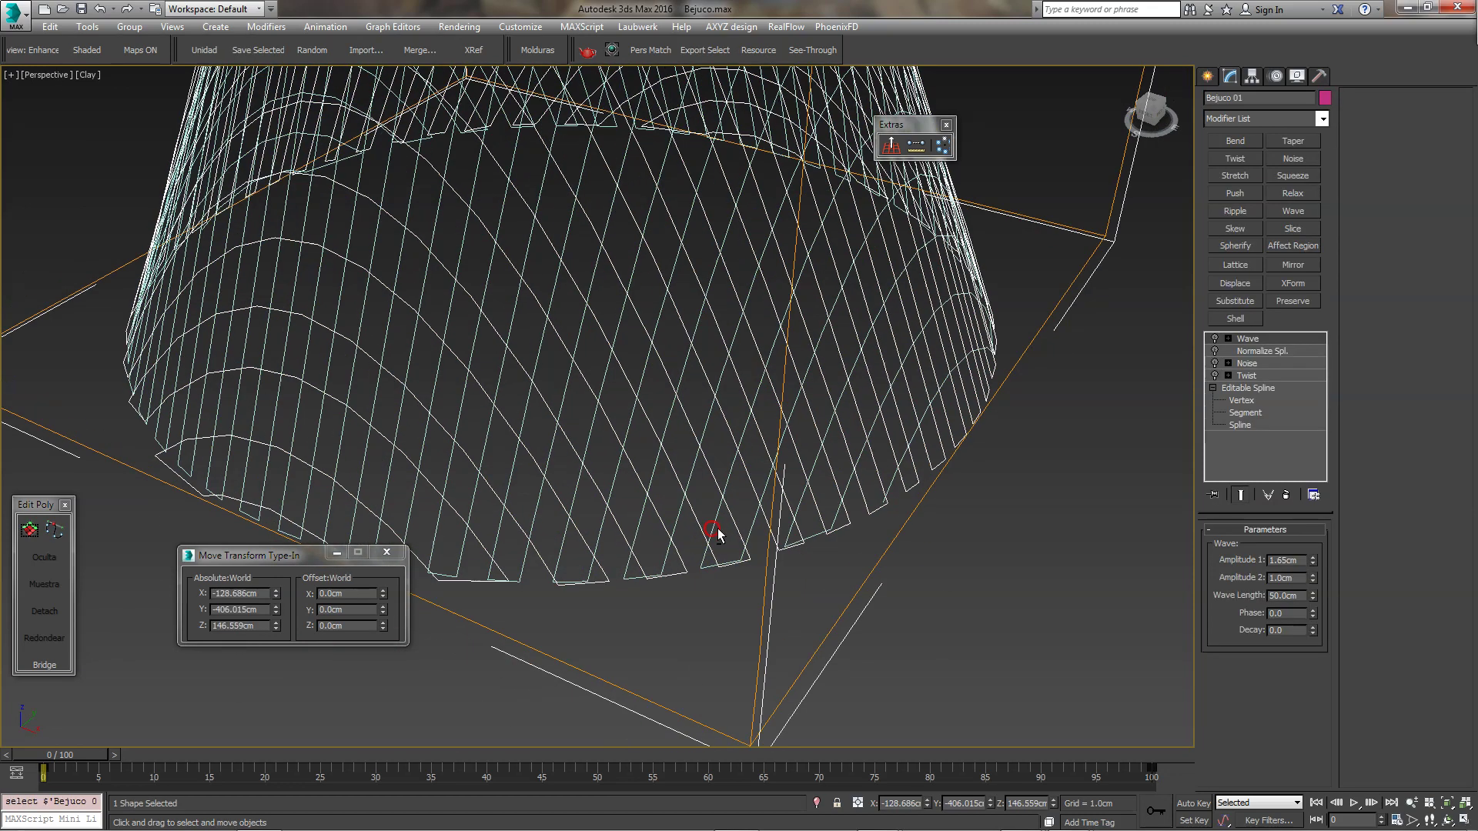
pyautogui.click(1251, 388)
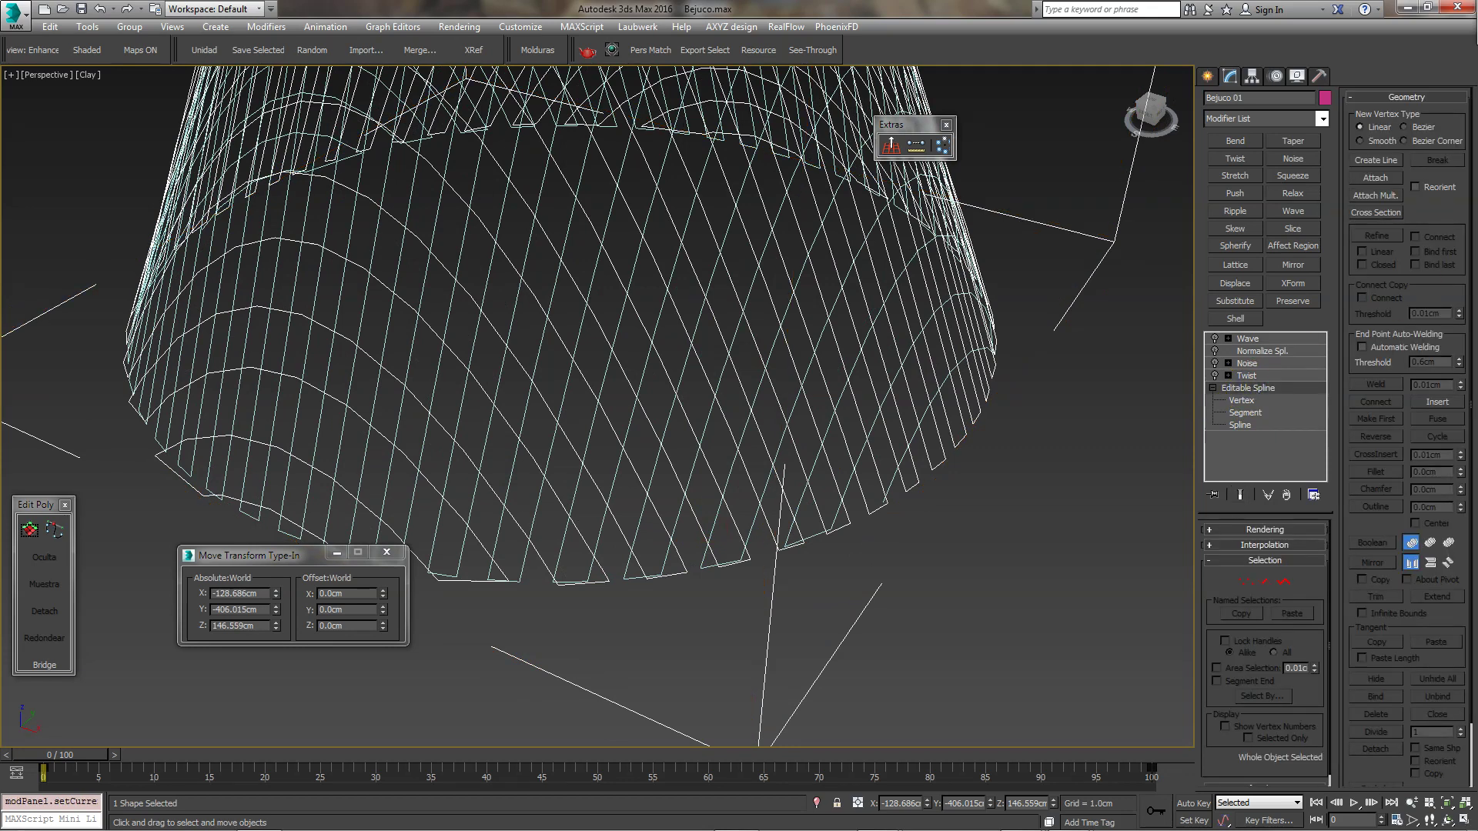
pyautogui.click(1376, 177)
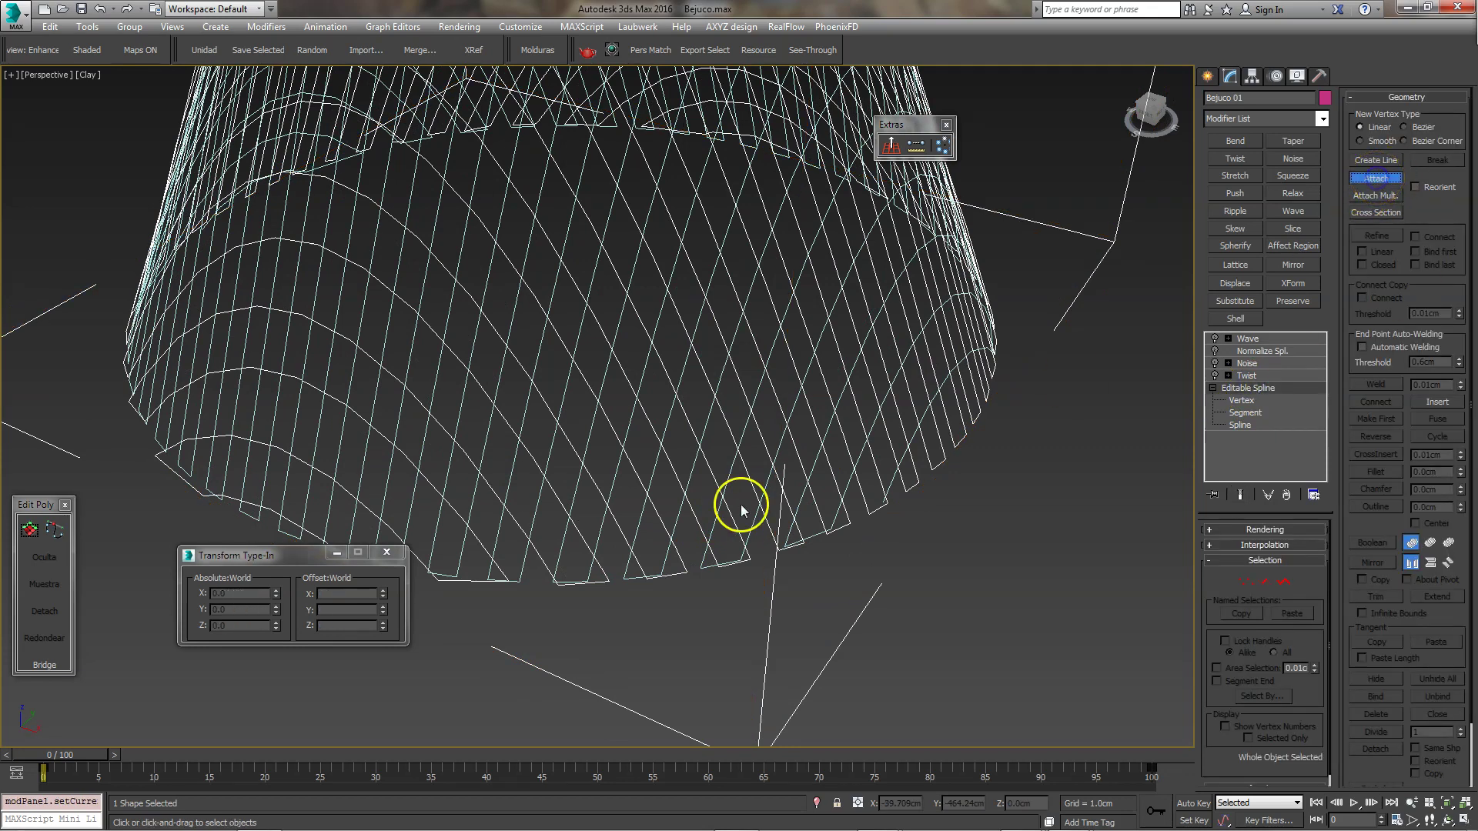
pyautogui.click(677, 519)
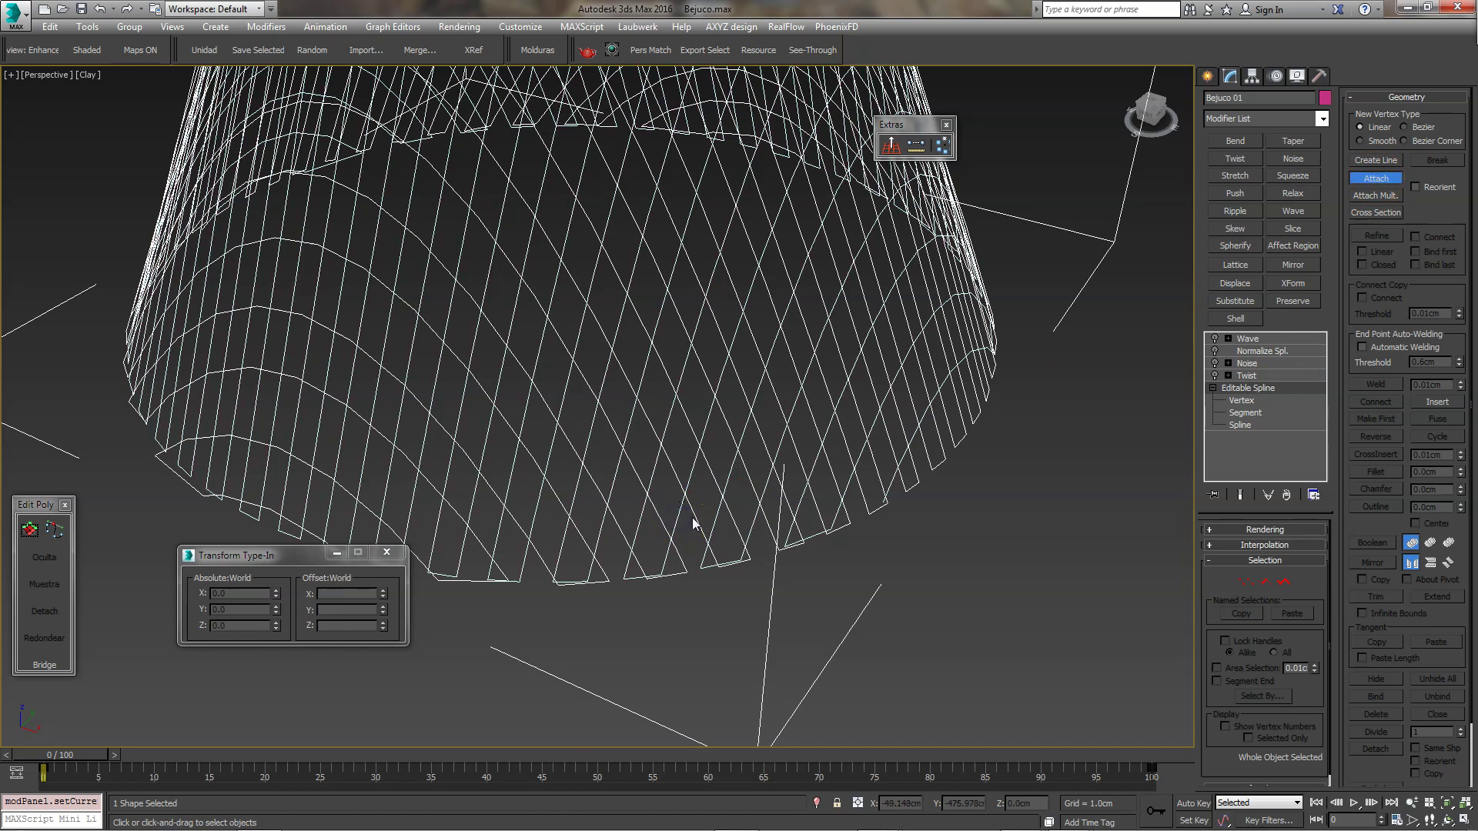
pyautogui.rightClick(803, 514)
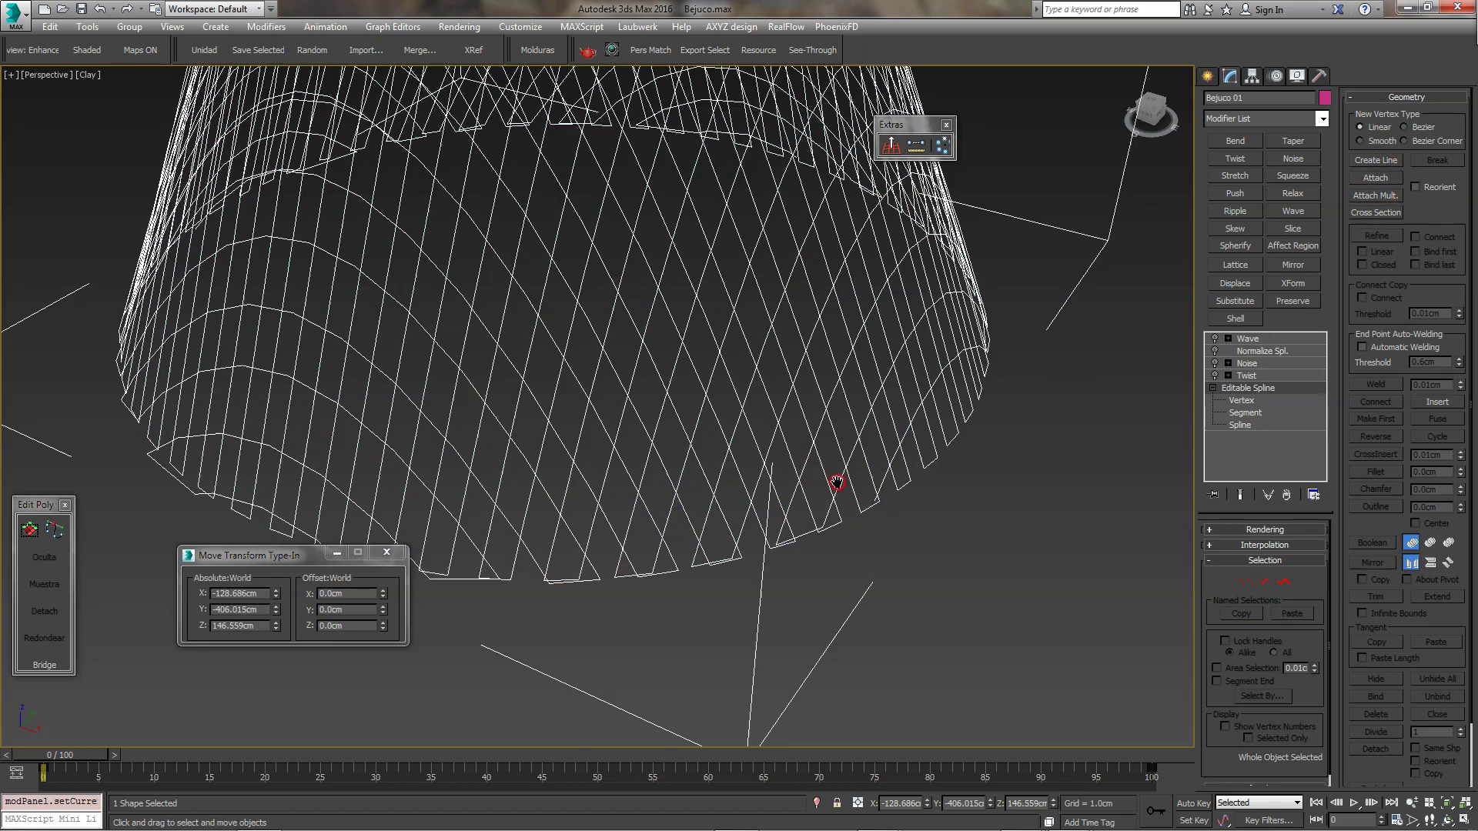
pyautogui.keyDown('alt'); pyautogui.moveTo(814, 495); pyautogui.dragTo(818, 479, button='middle'); pyautogui.keyUp('alt')
# Clone Bejuco 01 as a copy named Bejuco 002 and move it left along X.
pyautogui.hotkey('ctrl', 'v')
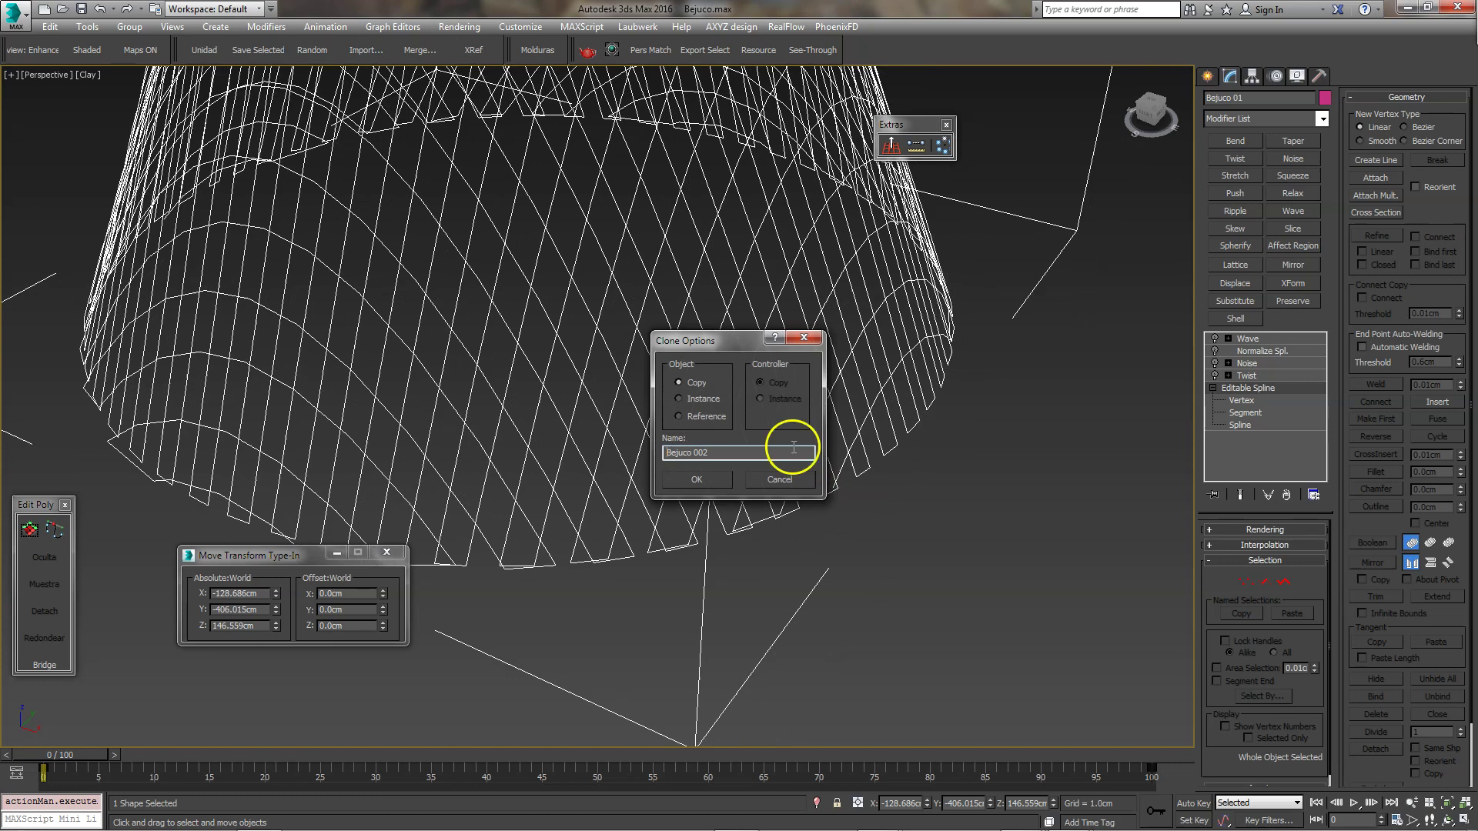
pyautogui.click(718, 481)
pyautogui.press('z')
pyautogui.moveTo(719, 486)
pyautogui.keyDown('alt'); pyautogui.mouseDown(button='middle')
pyautogui.moveTo(752, 416)
pyautogui.moveTo(812, 399)
pyautogui.mouseUp(button='middle'); pyautogui.keyUp('alt')
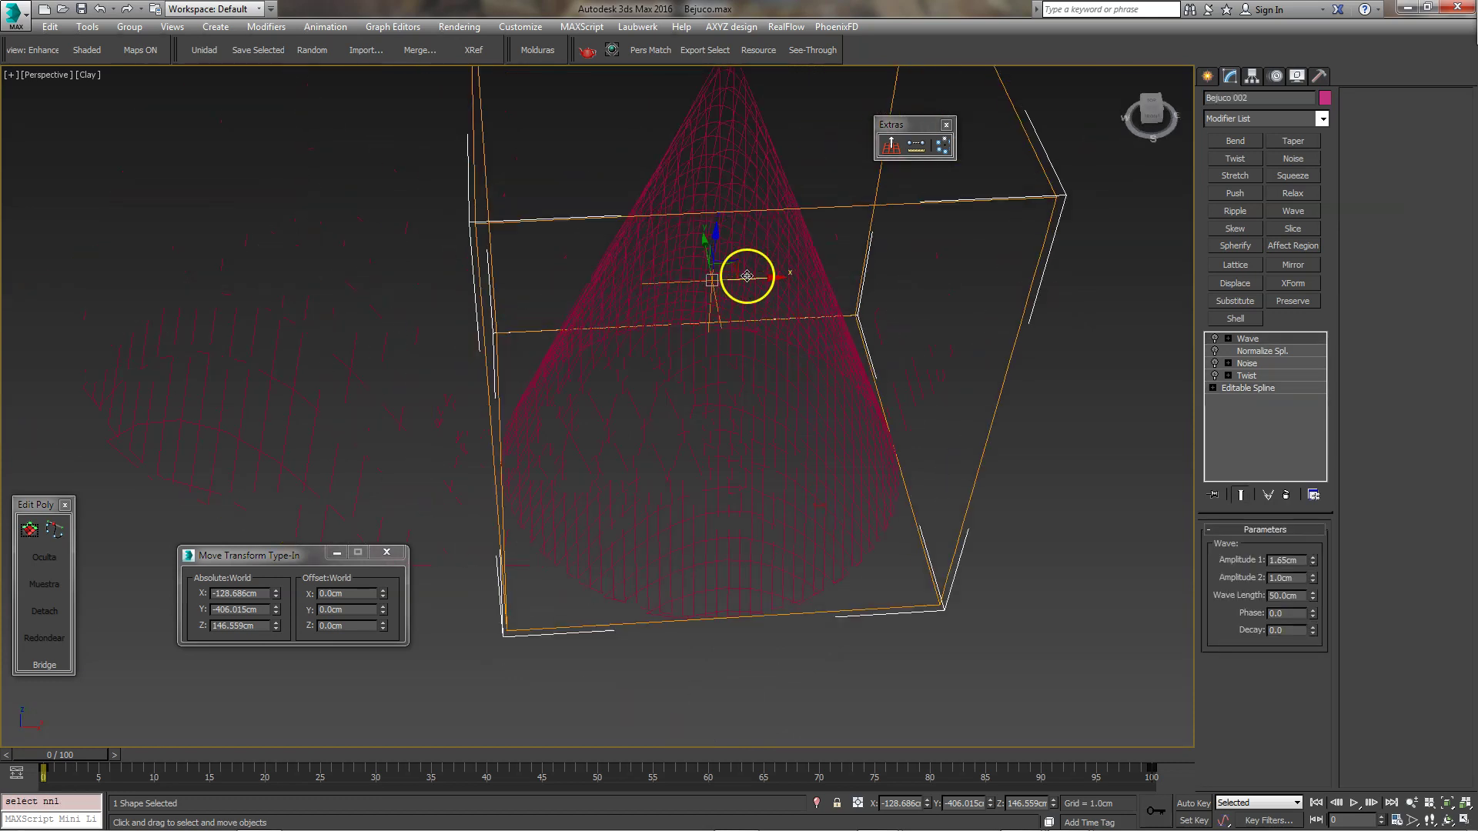
pyautogui.moveTo(748, 293); pyautogui.dragTo(579, 441)
# Inspect Bejuco 002's individual splines in spline sub-object mode.
pyautogui.click(1267, 390)
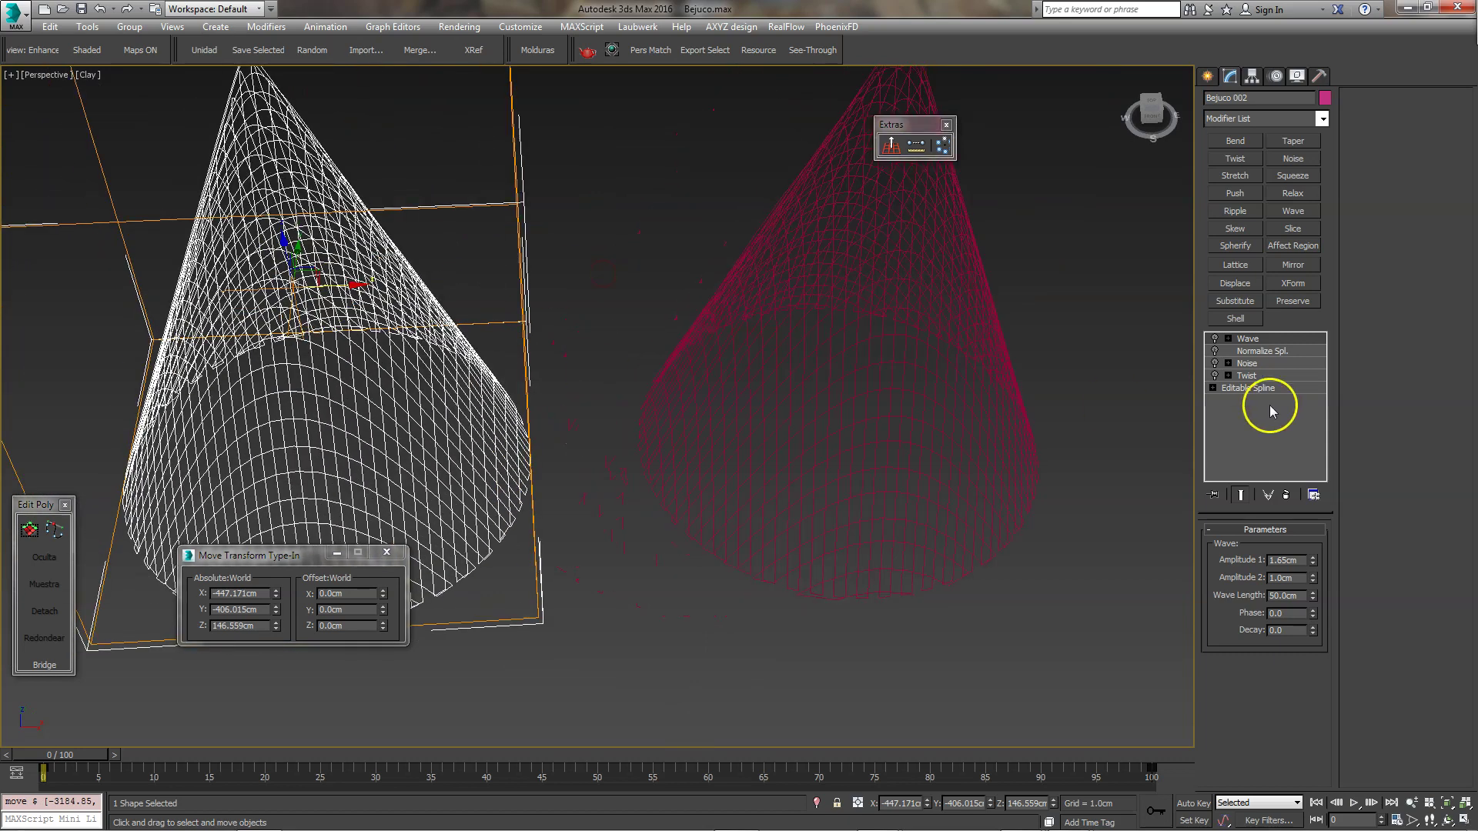
pyautogui.click(1287, 557)
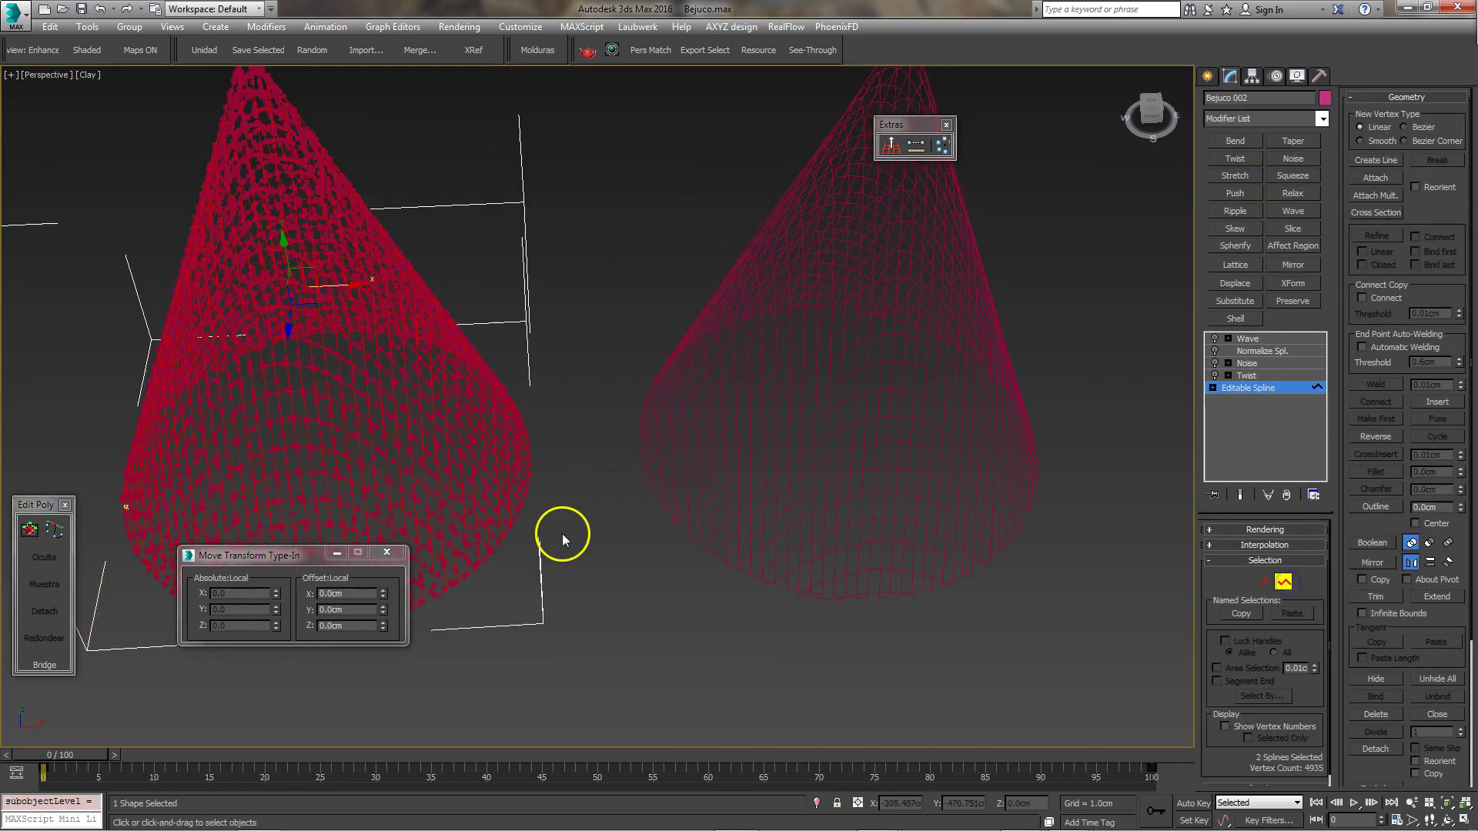
pyautogui.click(588, 518)
pyautogui.scroll(3, 578, 495)
pyautogui.scroll(3, 552, 531)
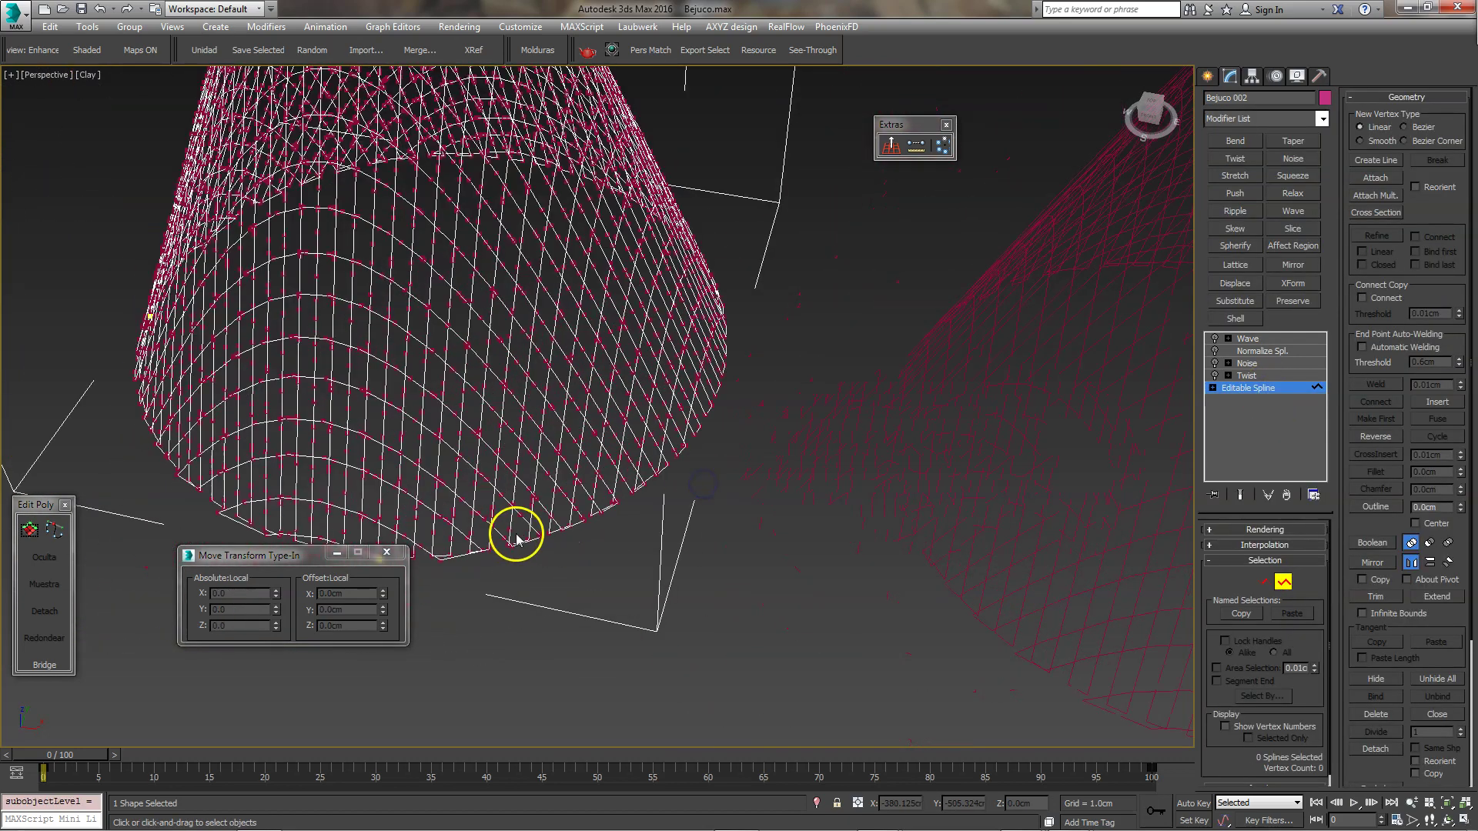
pyautogui.click(529, 532)
pyautogui.click(573, 487)
pyautogui.press('t')
pyautogui.moveTo(621, 445); pyautogui.dragTo(821, 449, button='middle')
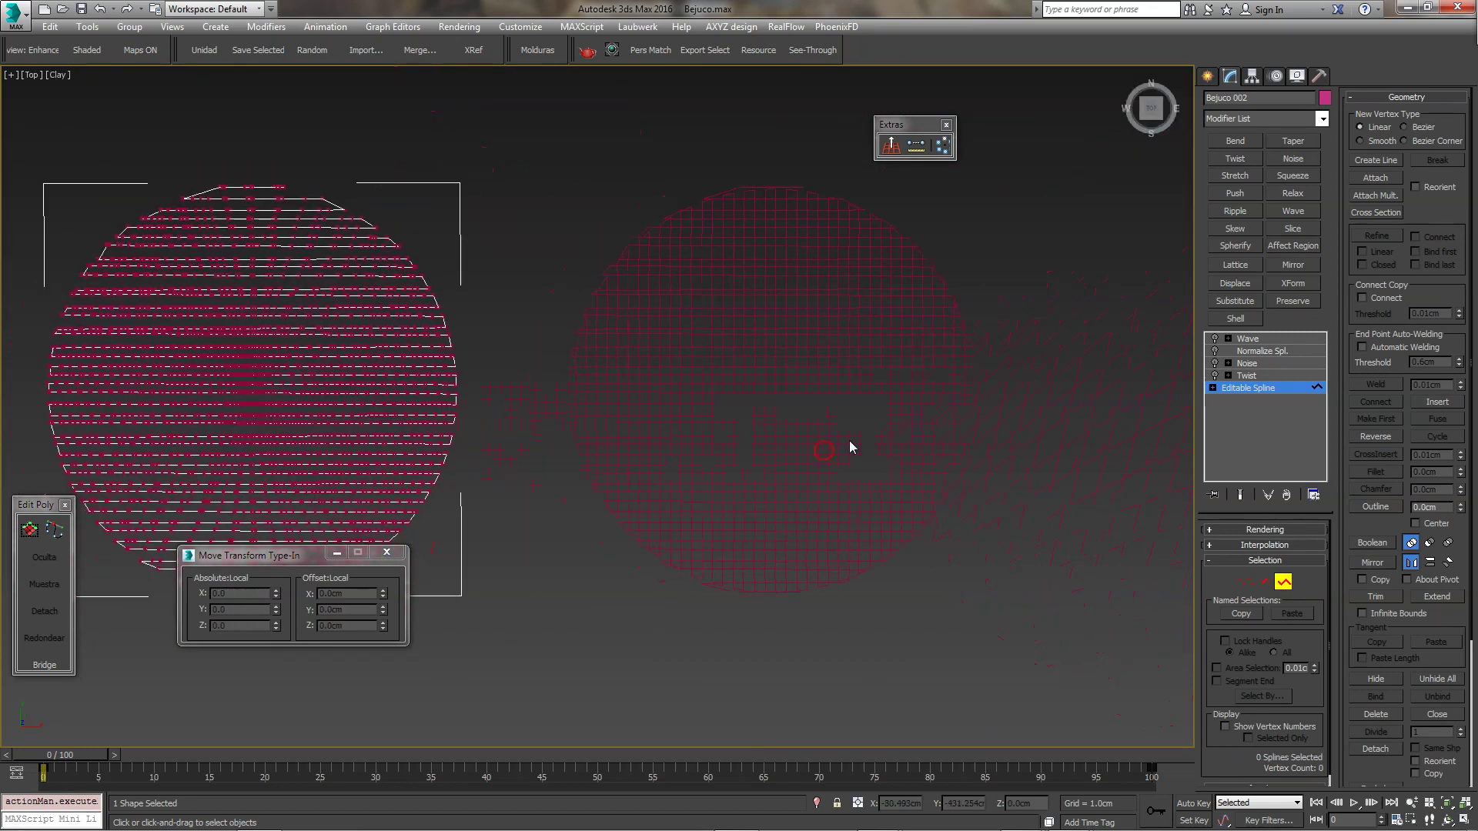
pyautogui.click(1283, 582)
# Inspect Bejuco 01's individual splines, then view both cones in perspective.
pyautogui.click(924, 493)
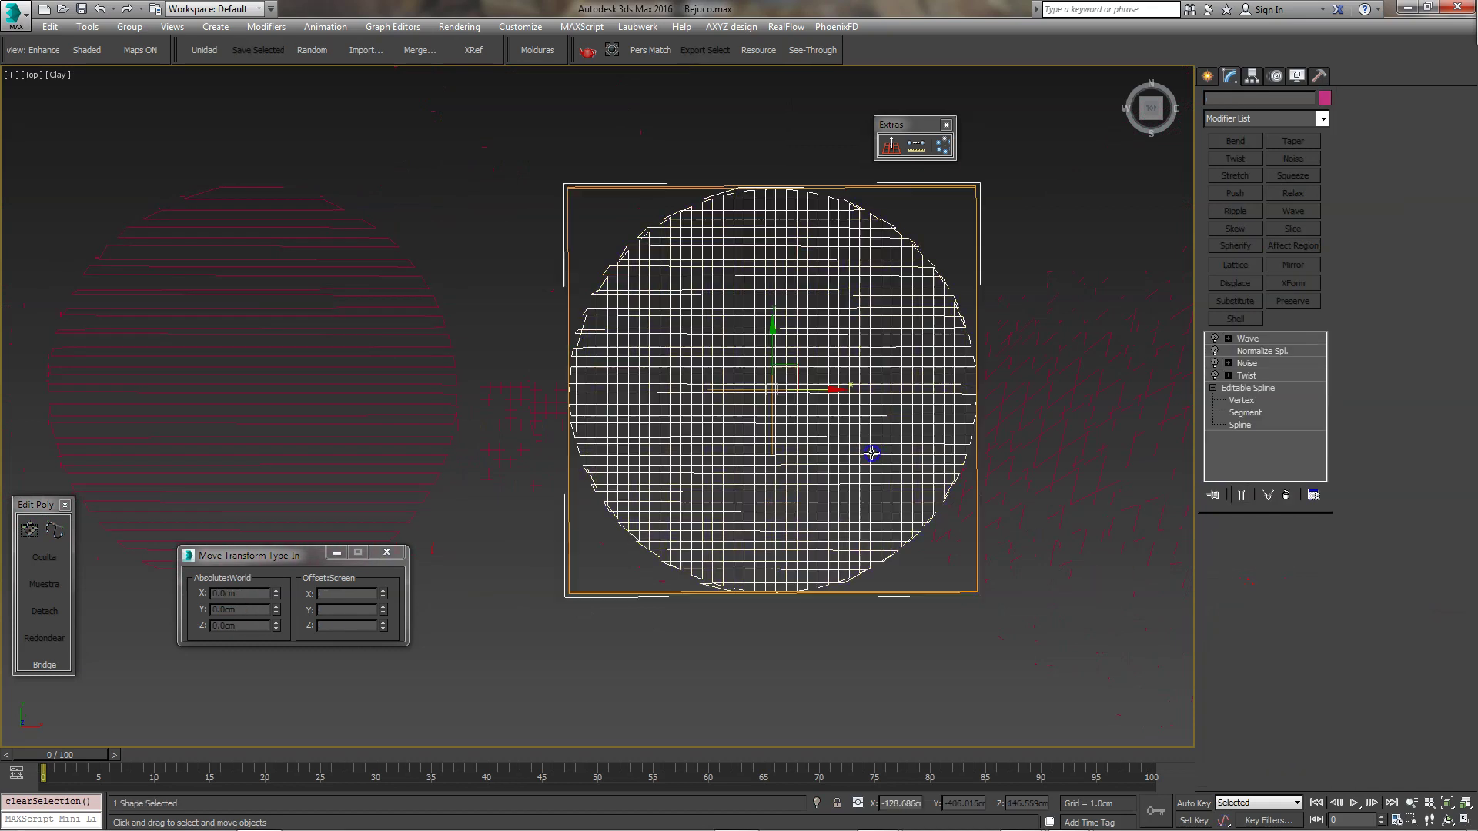
pyautogui.click(1255, 425)
pyautogui.scroll(5, 622, 422)
pyautogui.scroll(-2, 488, 395)
pyautogui.click(495, 390)
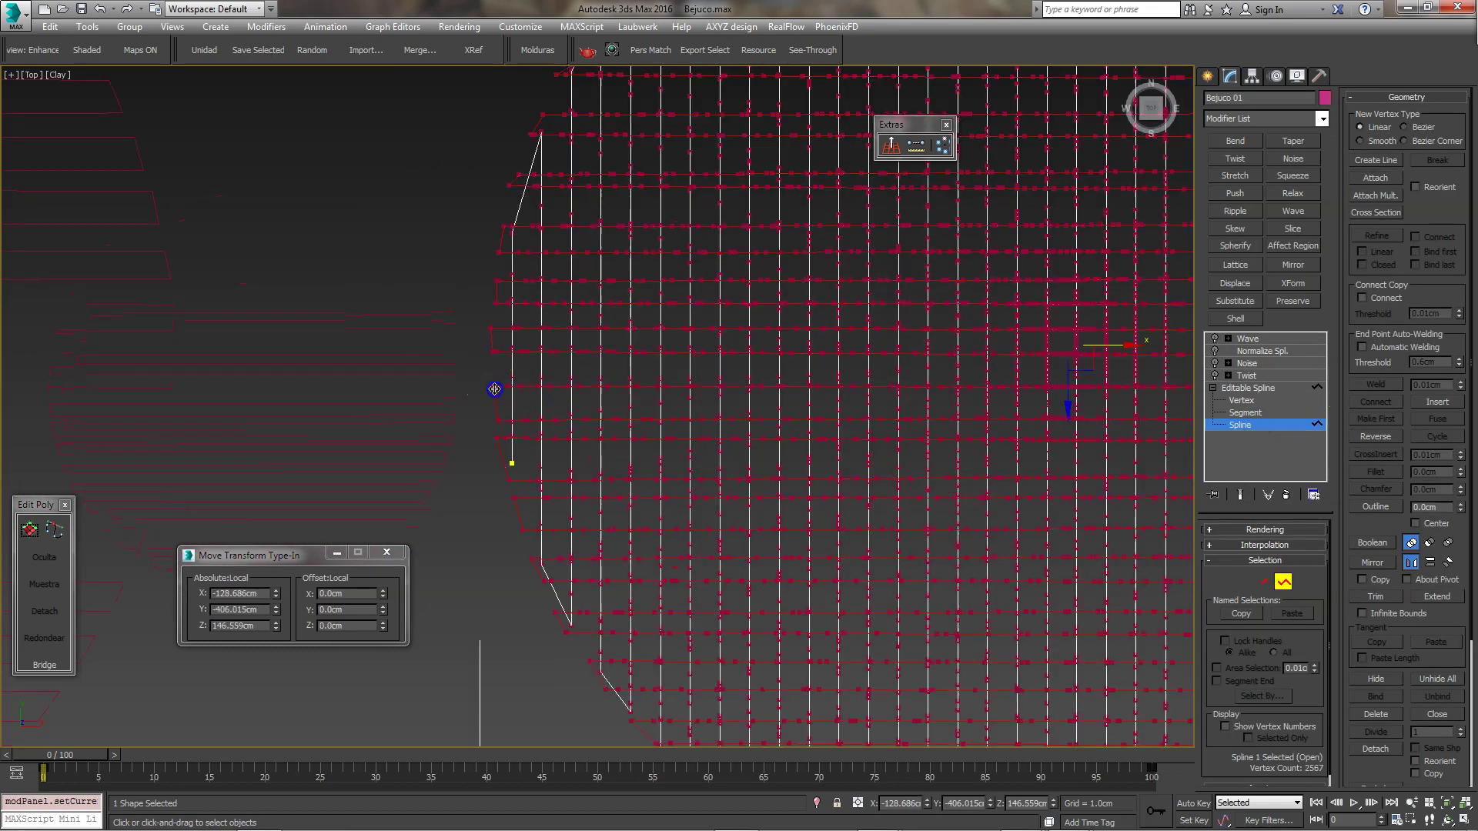
pyautogui.scroll(-3, 495, 390)
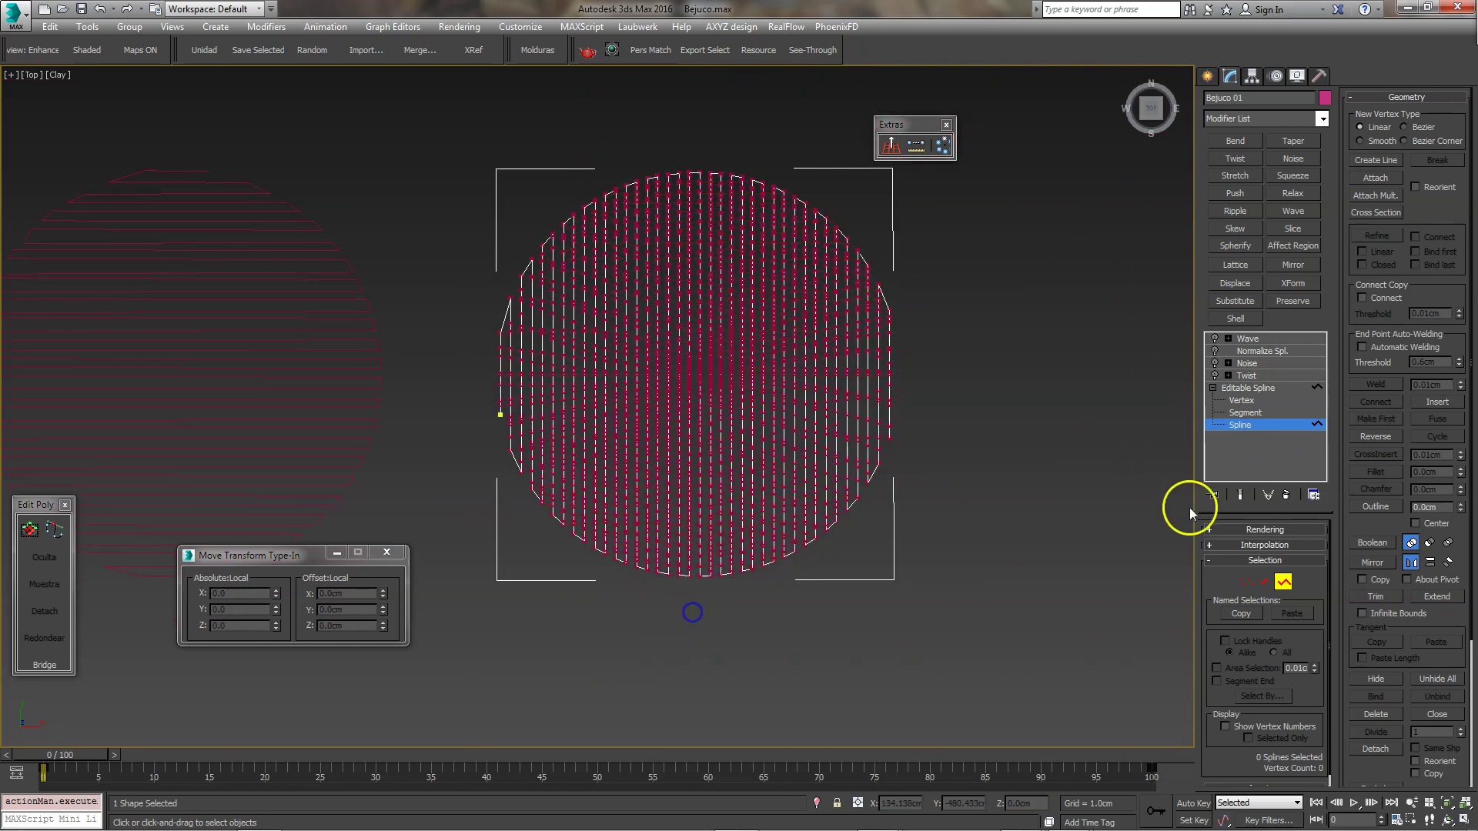
pyautogui.click(1283, 582)
pyautogui.click(1125, 585)
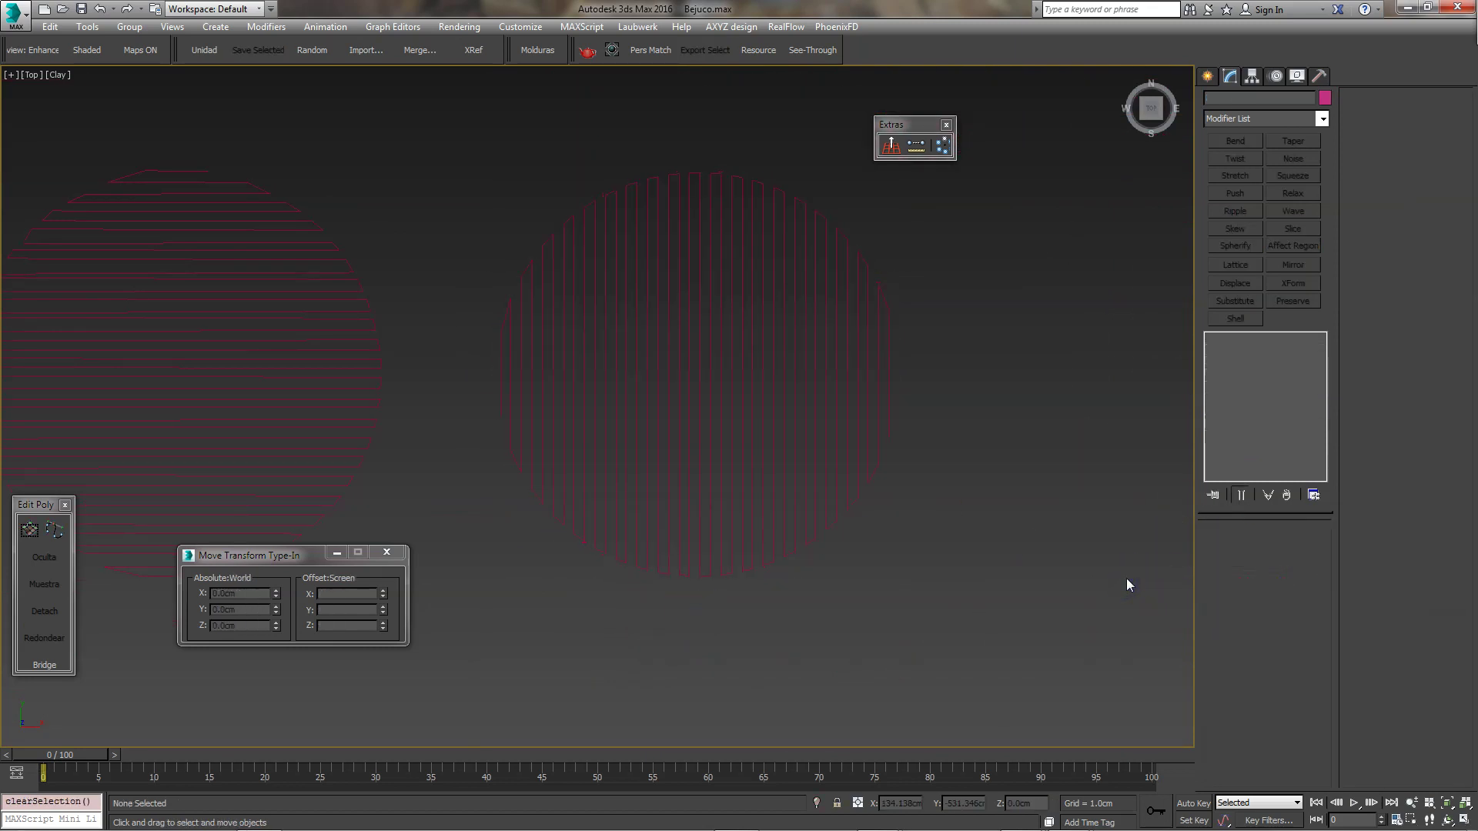
pyautogui.press('p')
pyautogui.keyDown('alt'); pyautogui.moveTo(855, 458); pyautogui.dragTo(657, 380, button='middle'); pyautogui.keyUp('alt')
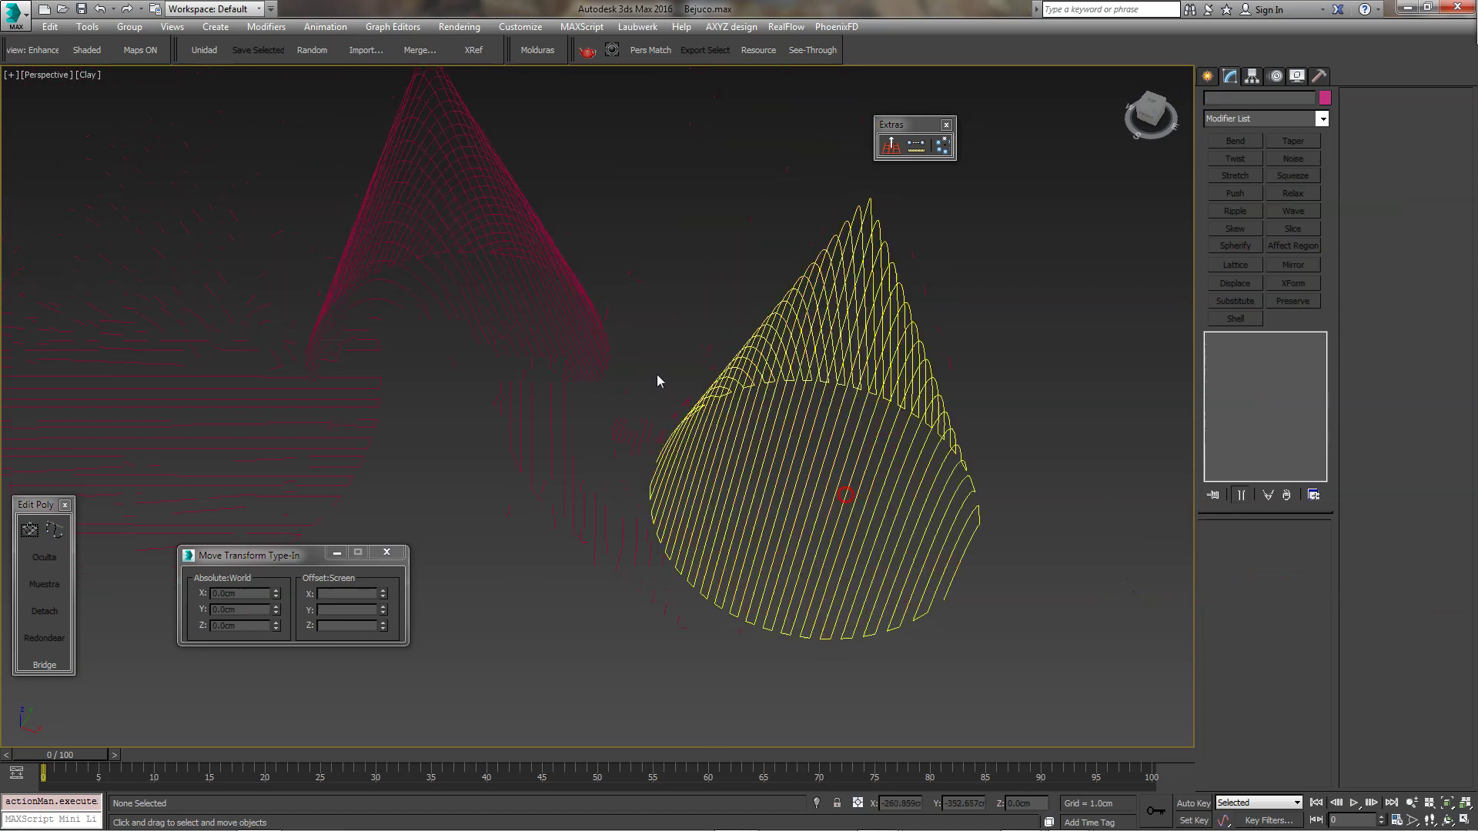
# Turn on the Twist and Noise modifiers for both the left and right cones.
pyautogui.click(491, 336)
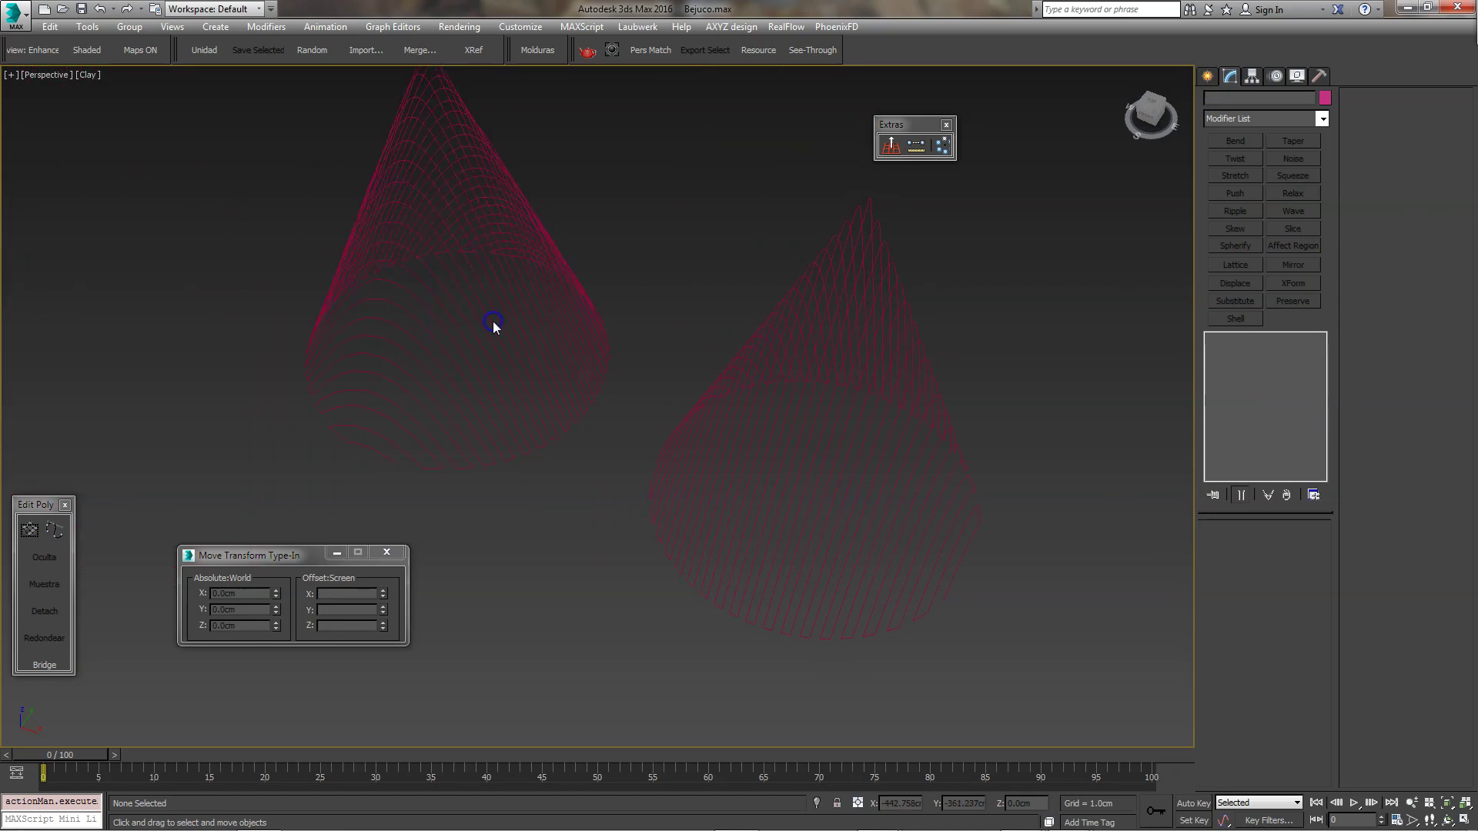
pyautogui.click(493, 322)
pyautogui.moveTo(605, 296)
pyautogui.keyDown('alt'); pyautogui.mouseDown(button='middle')
pyautogui.moveTo(852, 446)
pyautogui.moveTo(875, 423)
pyautogui.mouseUp(button='middle'); pyautogui.keyUp('alt')
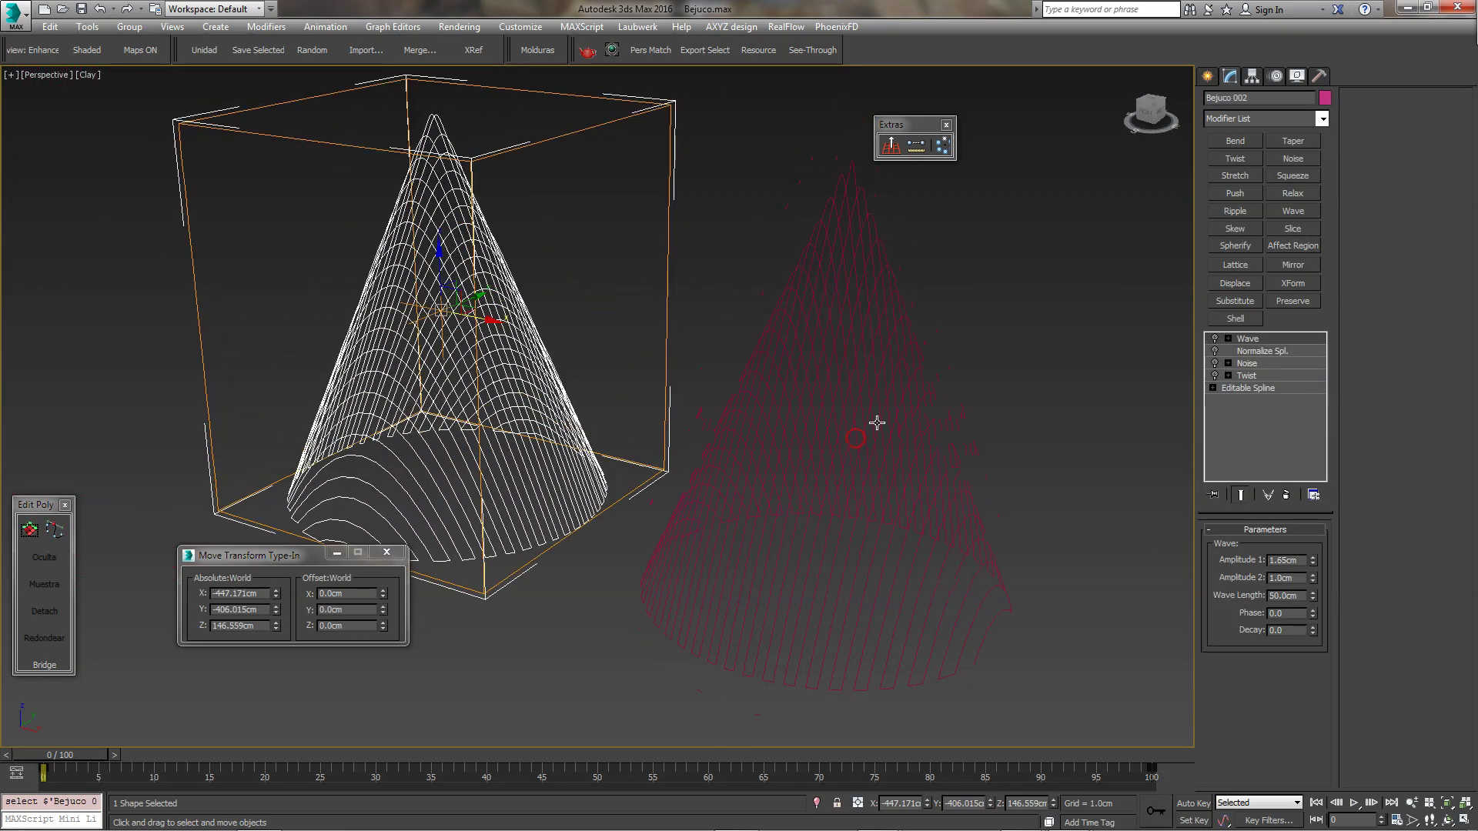
pyautogui.click(1215, 376)
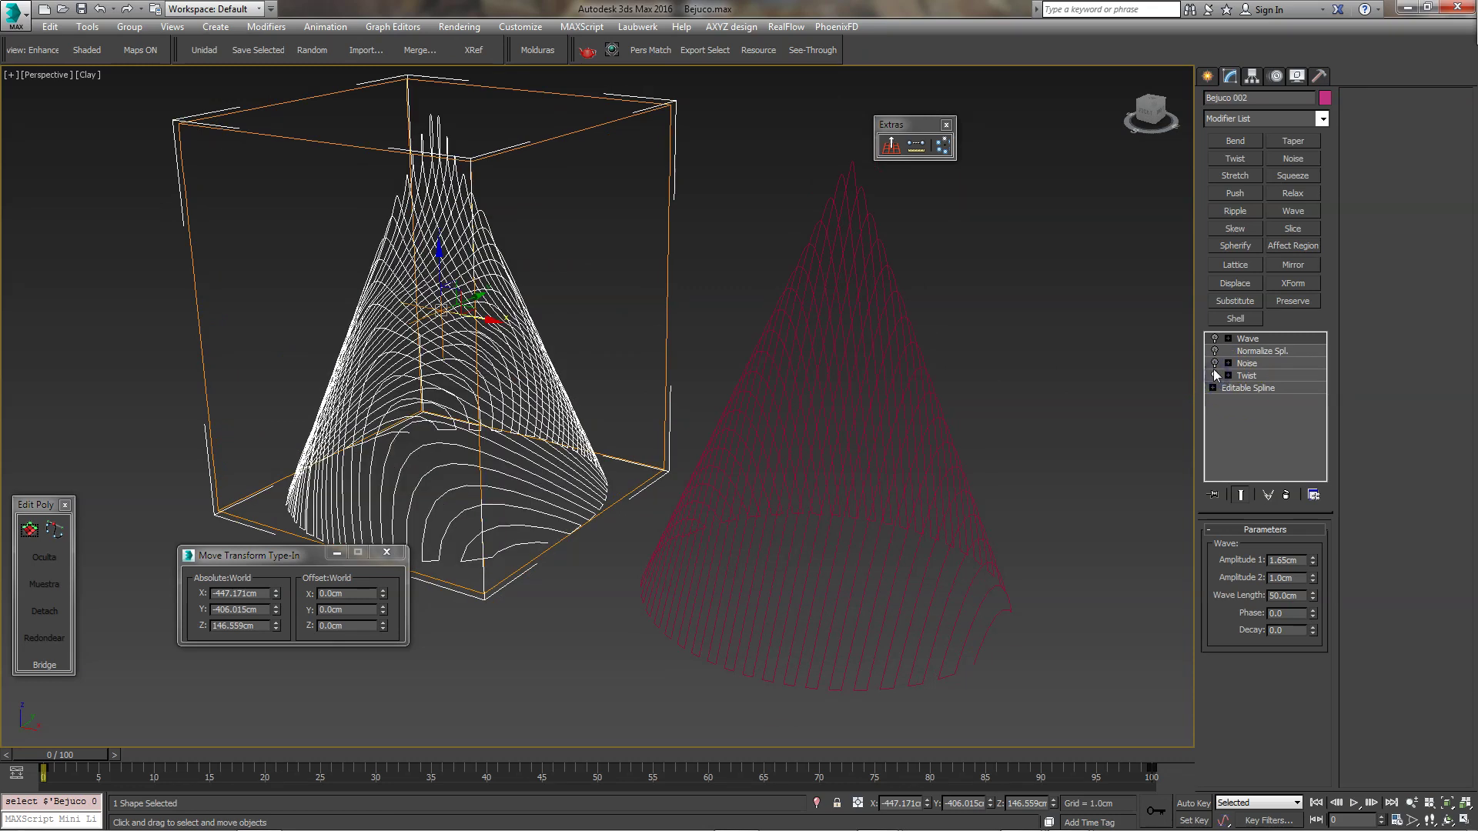
pyautogui.click(1215, 363)
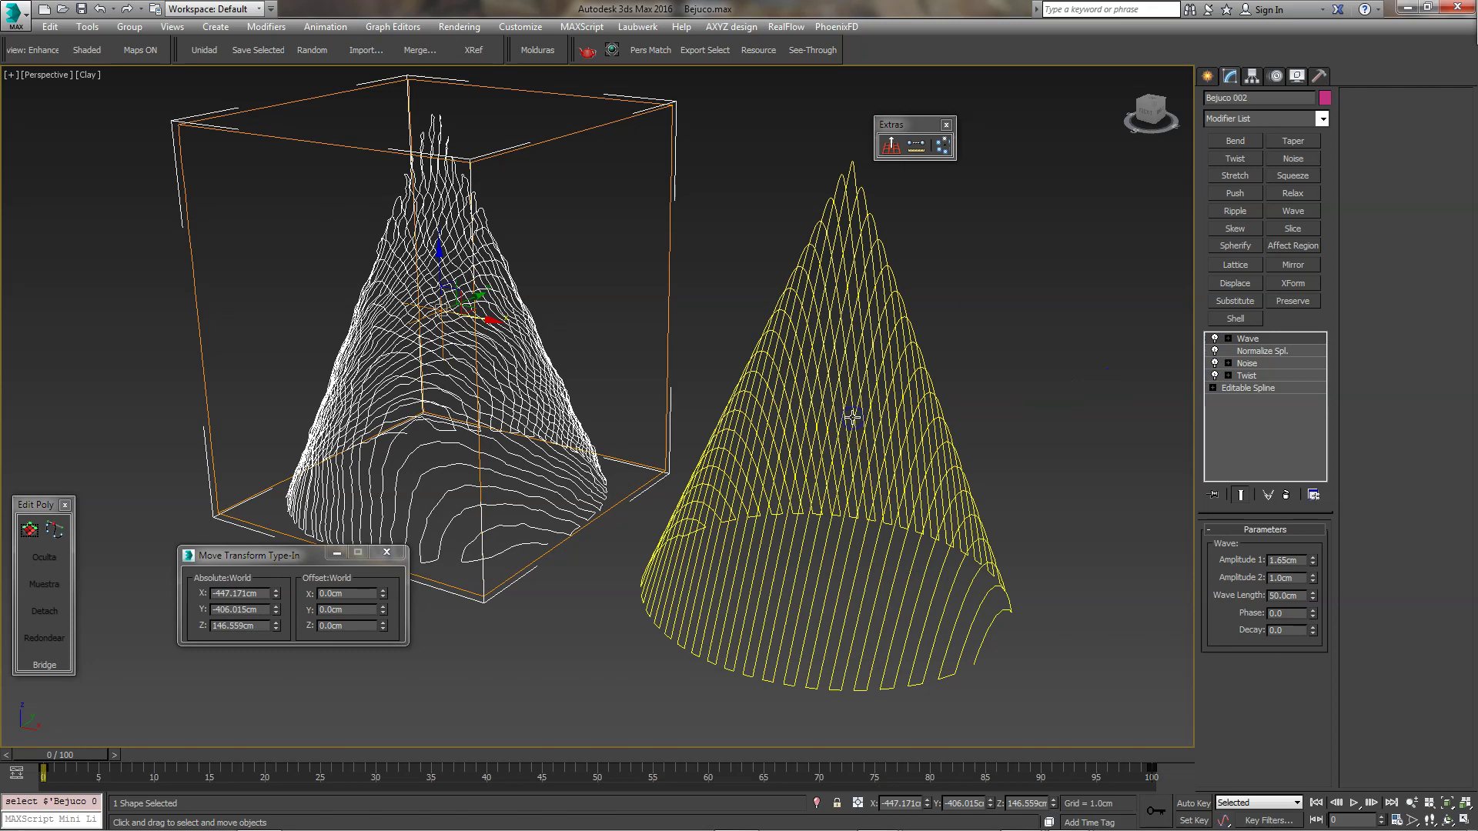
pyautogui.click(853, 422)
pyautogui.click(1214, 376)
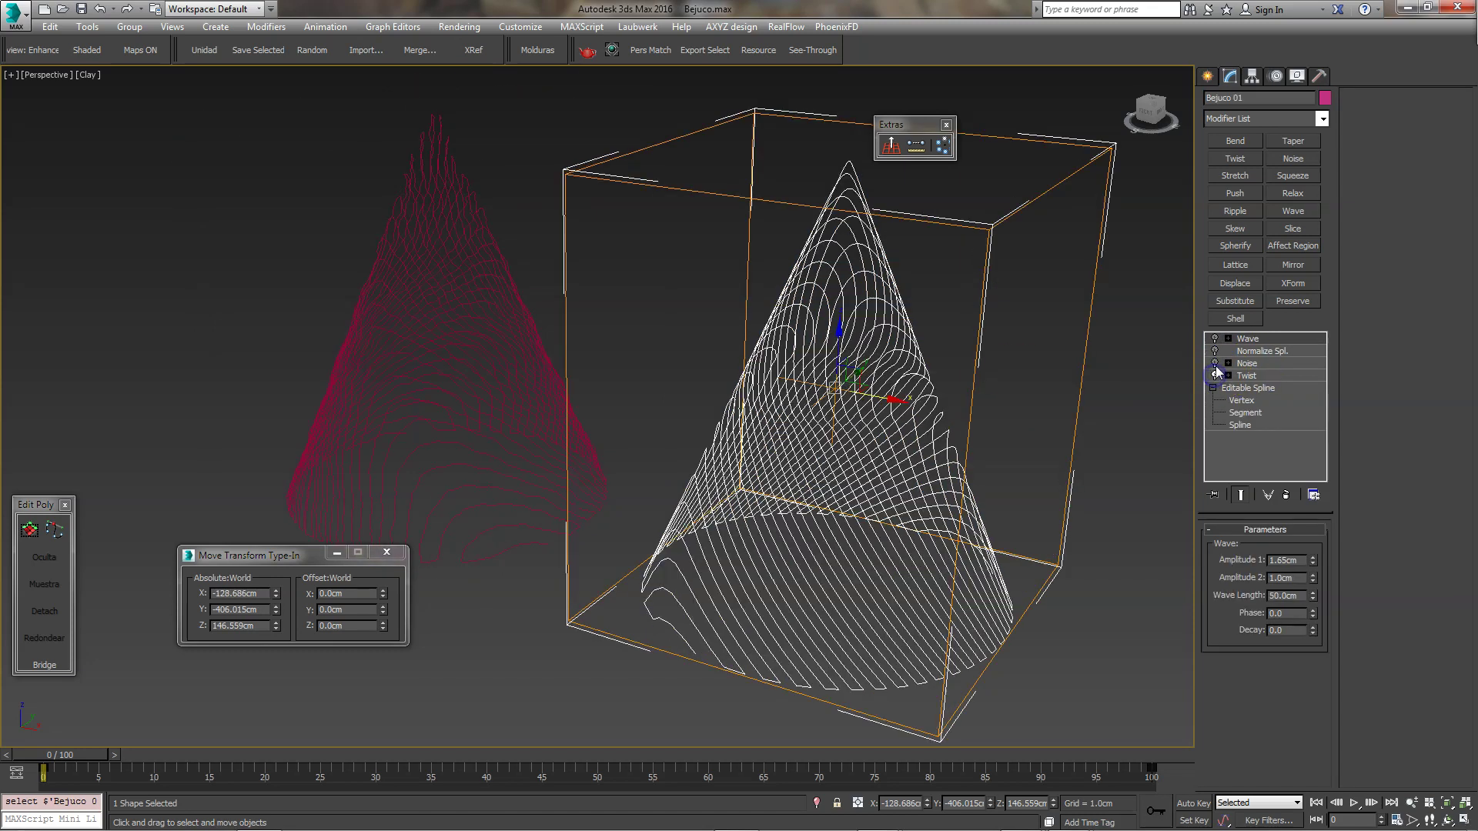
pyautogui.click(1215, 363)
pyautogui.click(1123, 414)
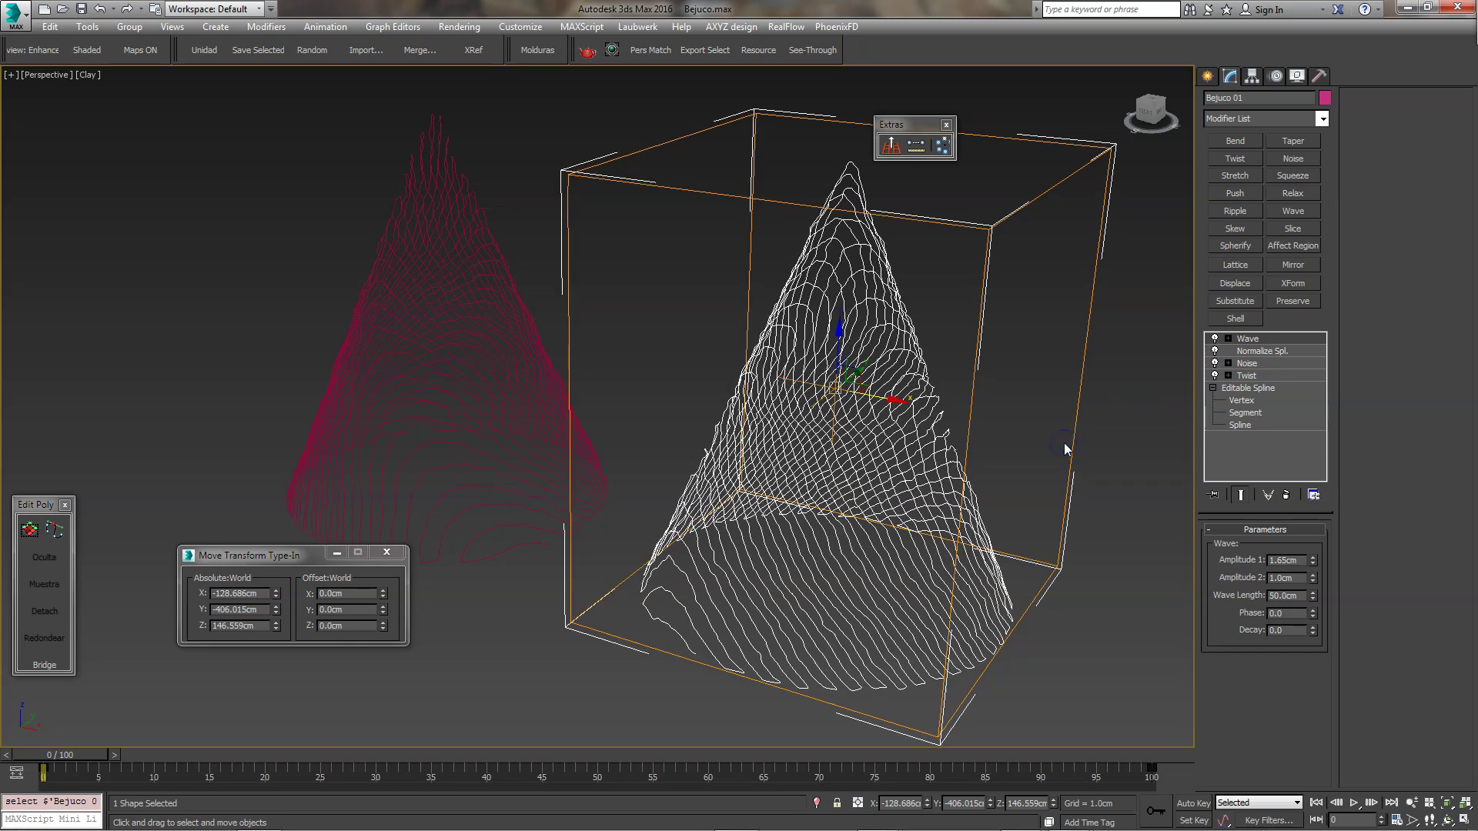
pyautogui.click(1097, 626)
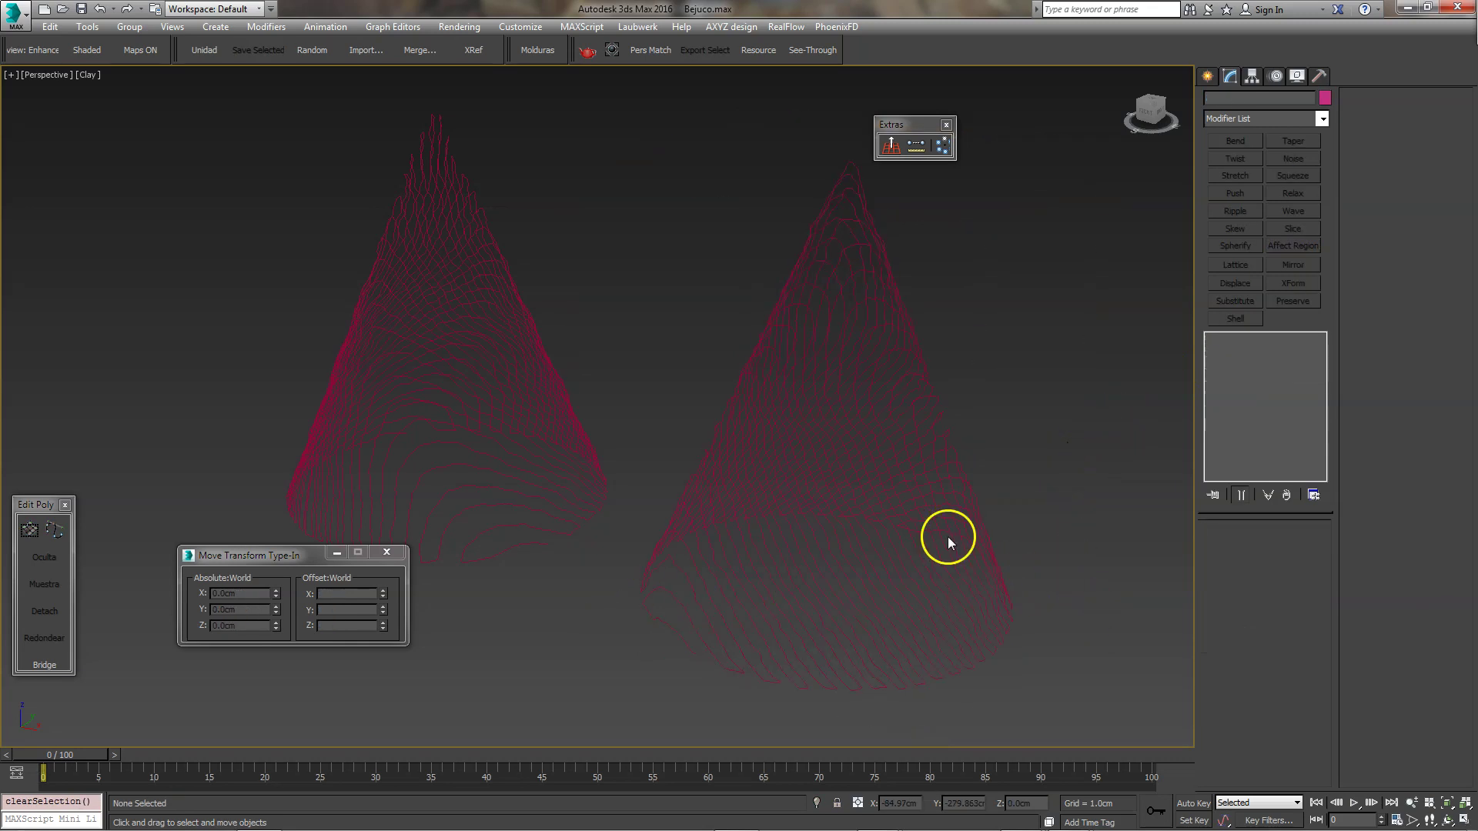
# Align Bejuco 01 to Bejuco 002 by pivot point on X, then toggle Bejuco 002's Twist.
pyautogui.press('t')
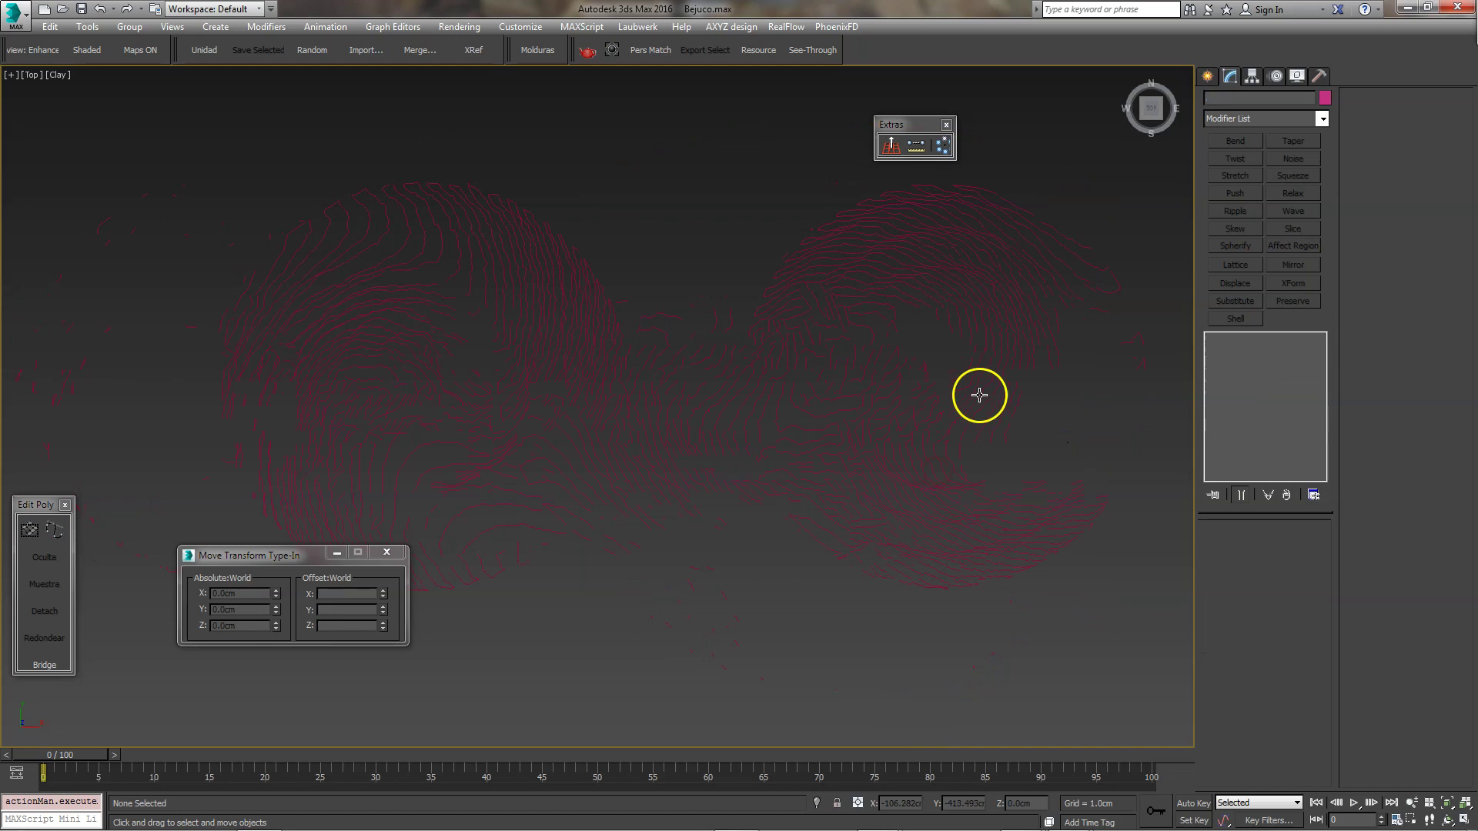
pyautogui.click(973, 387)
pyautogui.hotkey('alt', 'a')
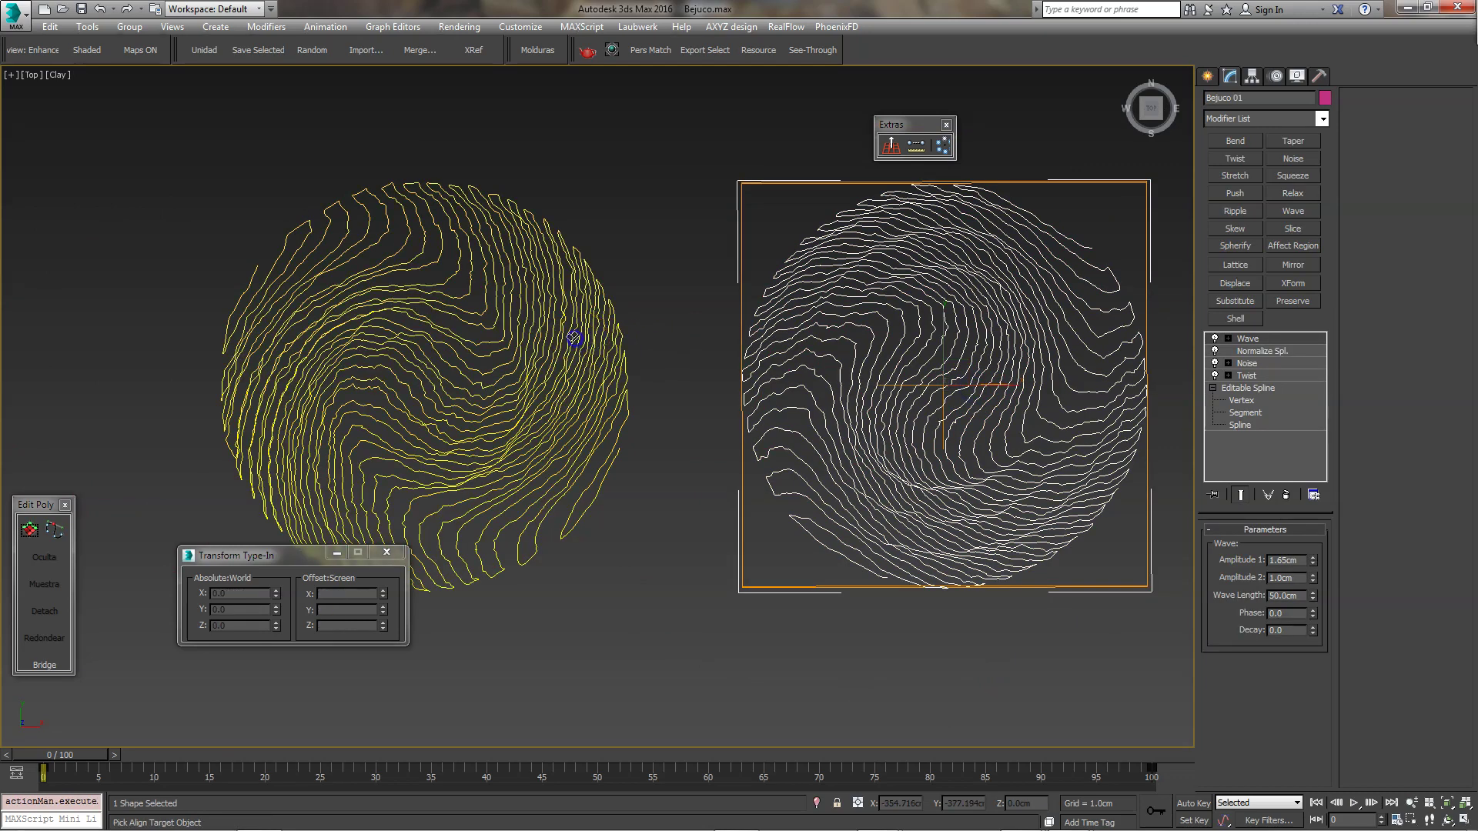
pyautogui.click(572, 337)
pyautogui.click(941, 418)
pyautogui.click(962, 348)
pyautogui.click(847, 348)
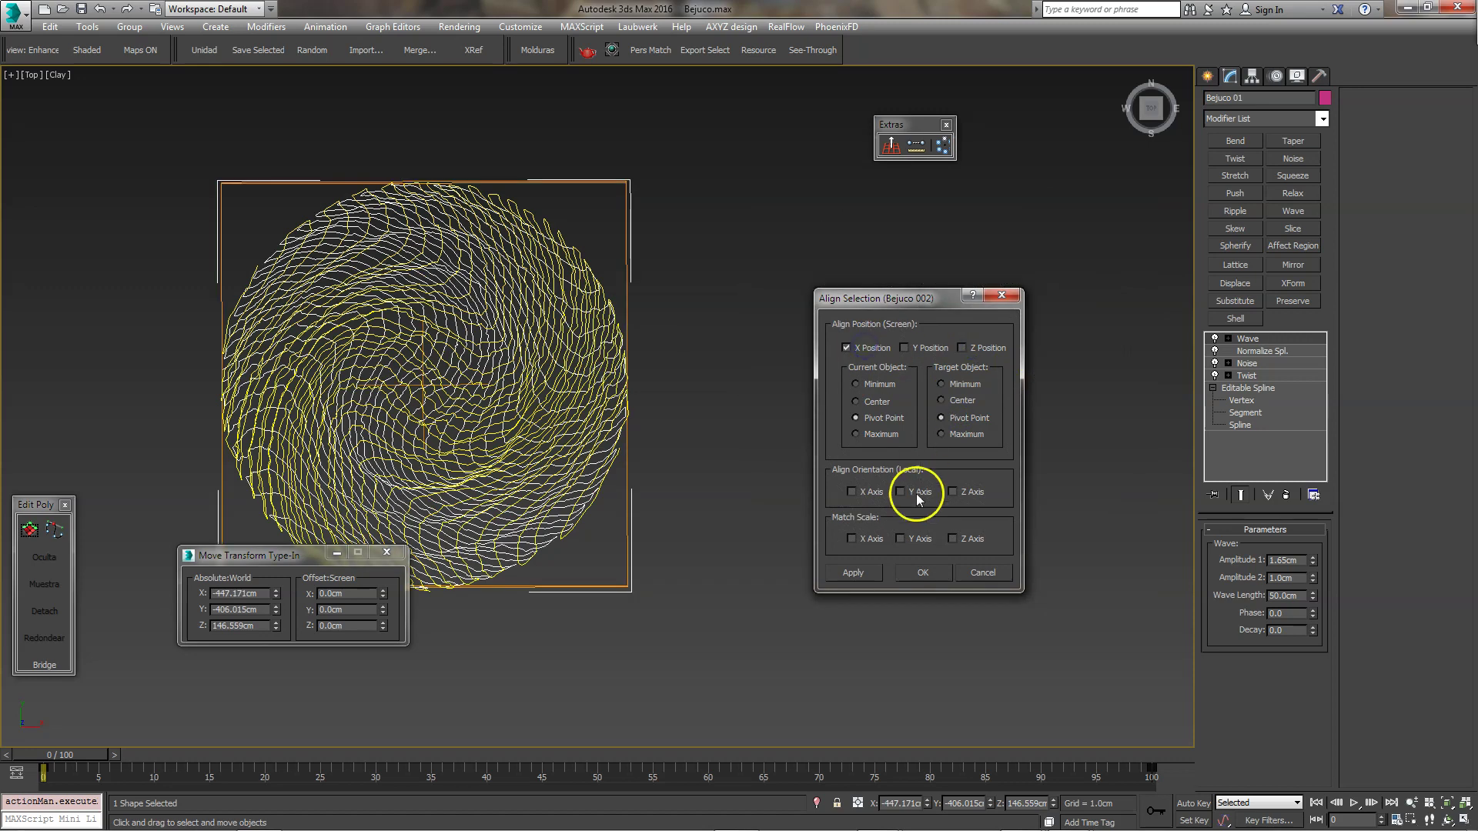
pyautogui.click(923, 574)
pyautogui.press('p')
pyautogui.moveTo(783, 450)
pyautogui.keyDown('alt'); pyautogui.mouseDown(button='middle')
pyautogui.moveTo(783, 399)
pyautogui.moveTo(733, 290)
pyautogui.moveTo(1012, 584)
pyautogui.moveTo(861, 529)
pyautogui.moveTo(844, 541)
pyautogui.moveTo(940, 567)
pyautogui.moveTo(732, 465)
pyautogui.moveTo(1015, 428)
pyautogui.mouseUp(button='middle'); pyautogui.keyUp('alt')
pyautogui.click(965, 546)
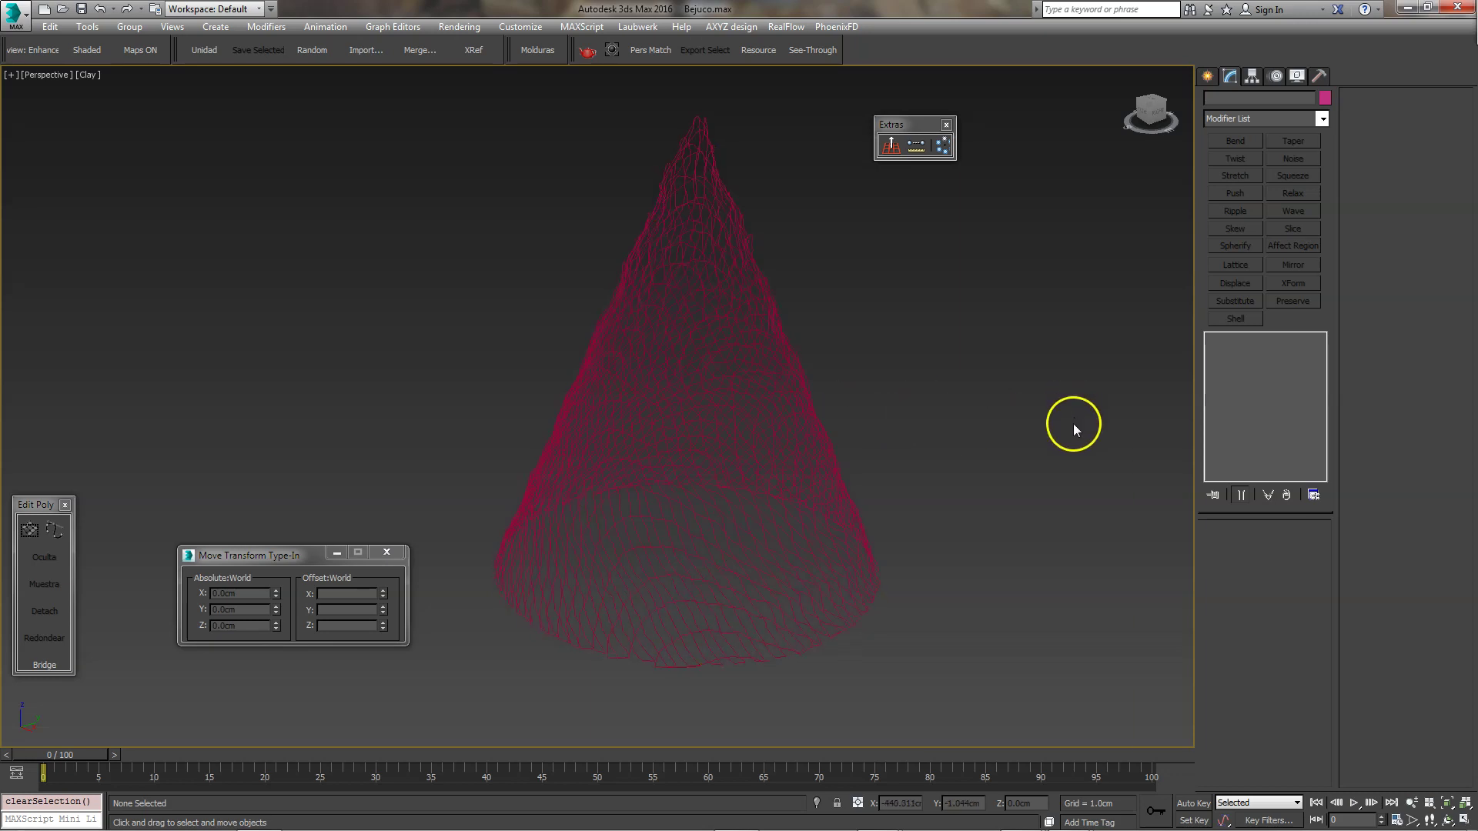
pyautogui.click(772, 431)
pyautogui.click(1215, 376)
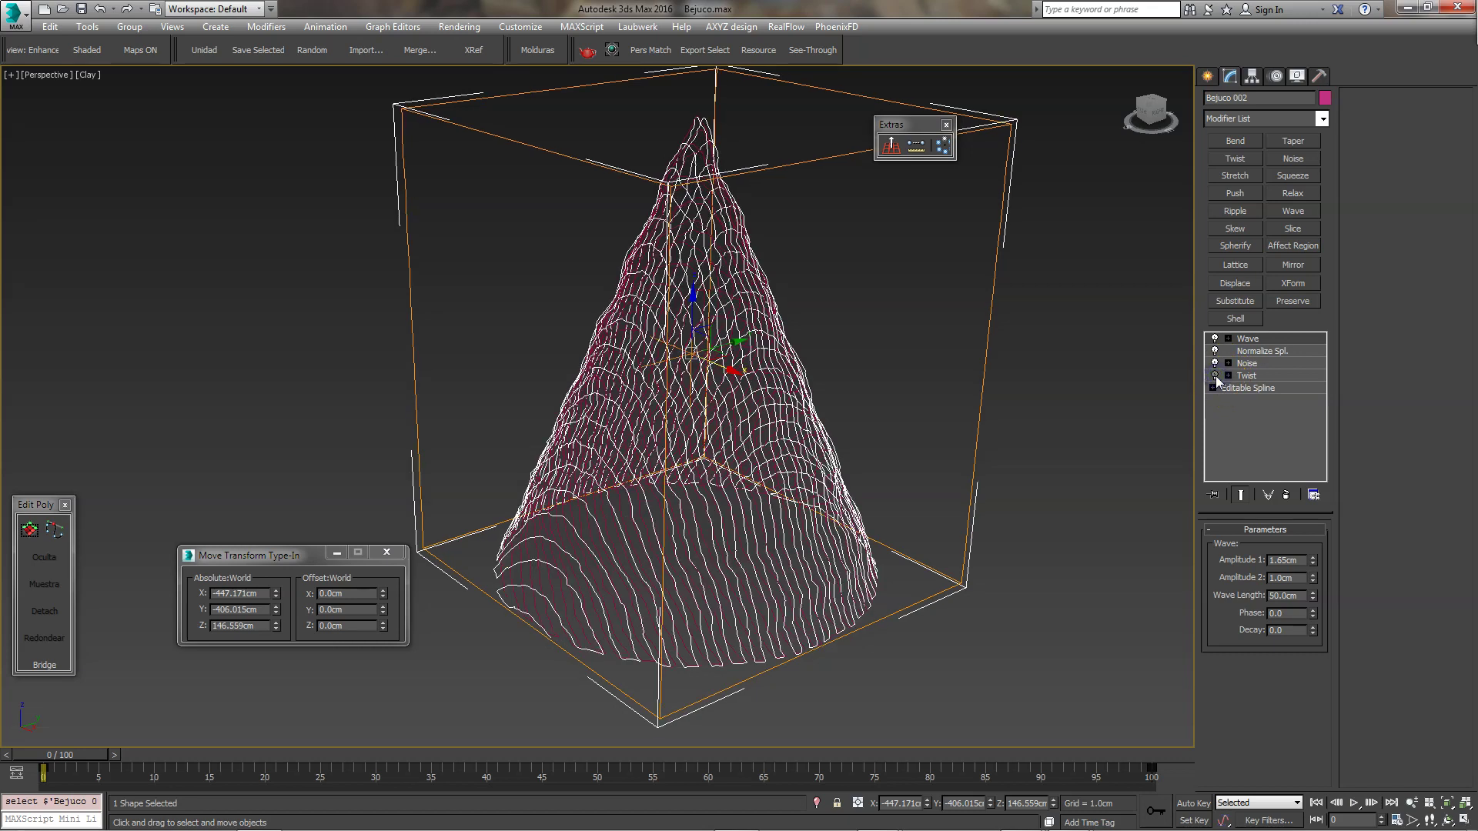
pyautogui.click(1143, 538)
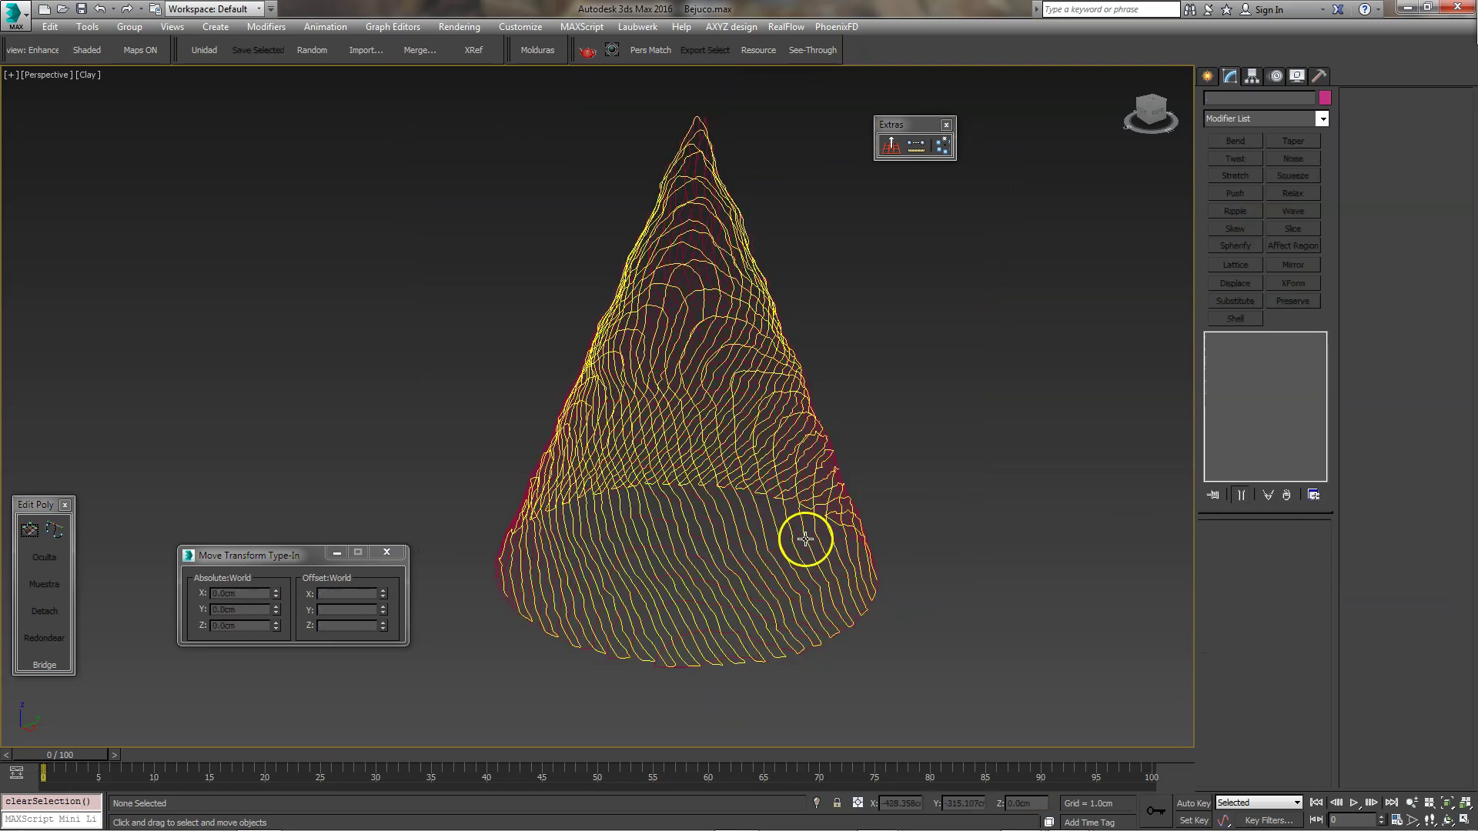
pyautogui.click(698, 442)
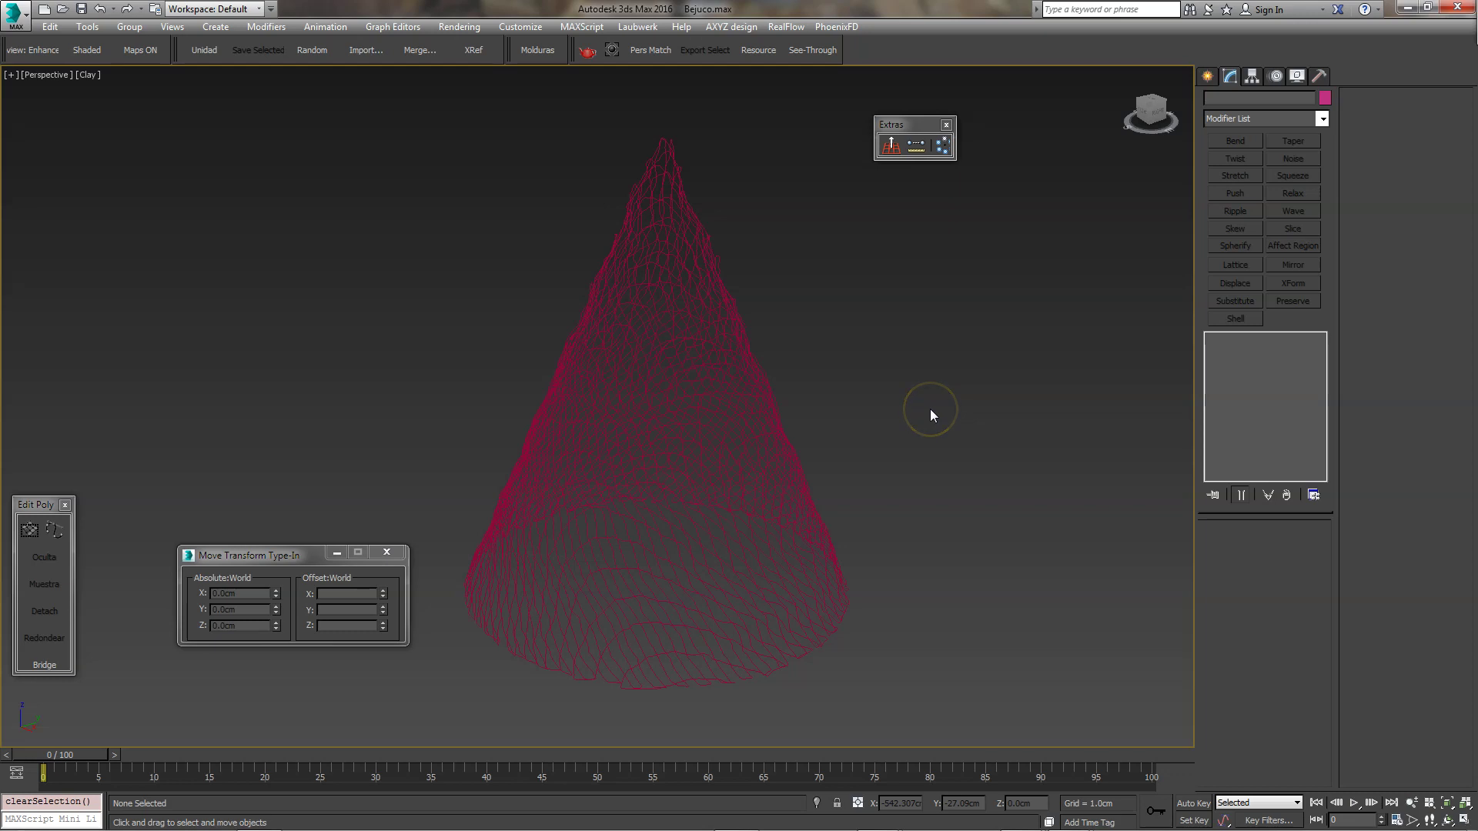
pyautogui.moveTo(977, 512); pyautogui.dragTo(964, 496, button='middle')
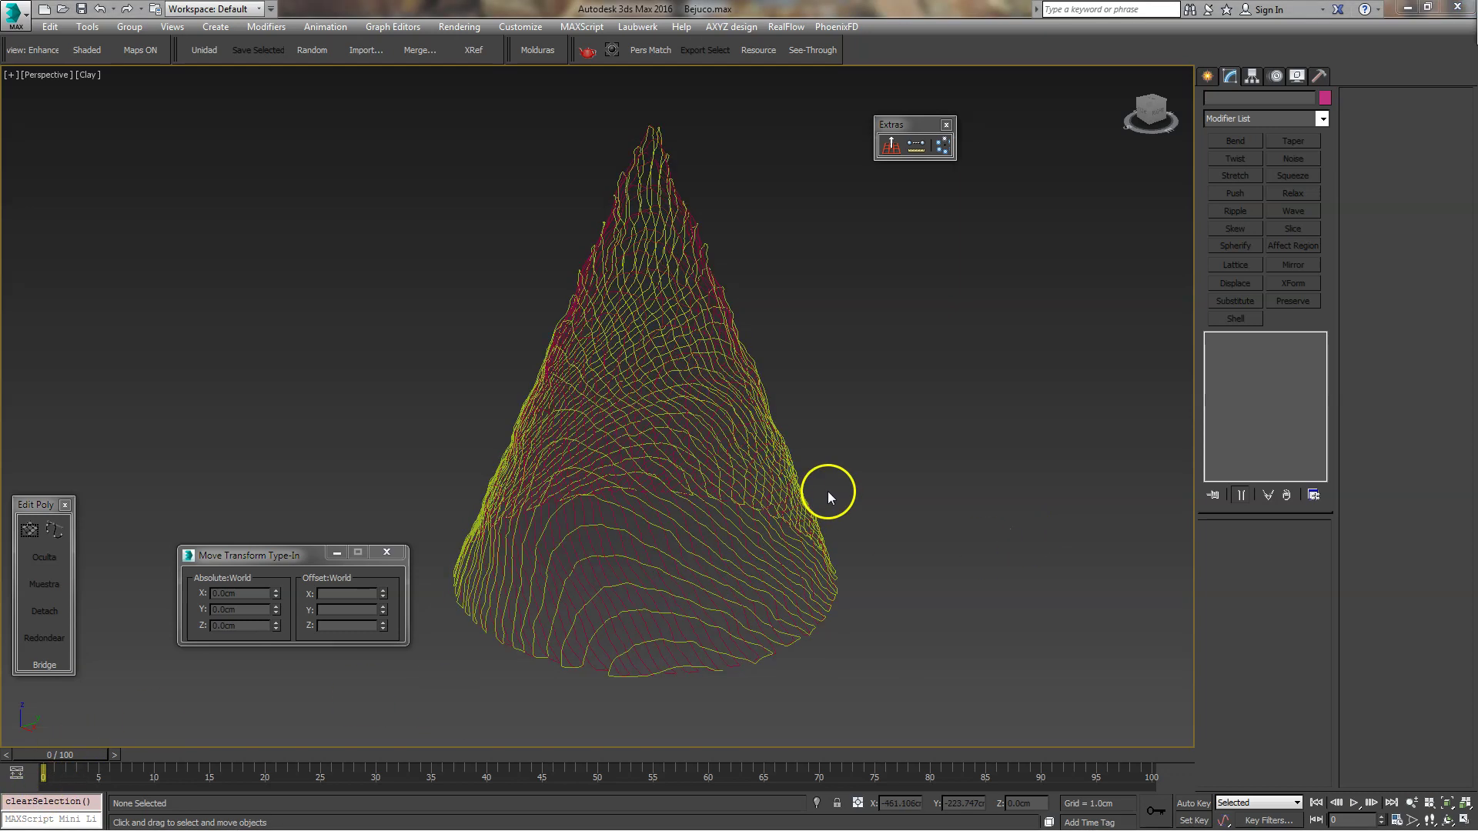
pyautogui.moveTo(876, 468)
pyautogui.keyDown('alt'); pyautogui.mouseDown(button='middle')
pyautogui.moveTo(934, 478)
pyautogui.moveTo(952, 516)
pyautogui.mouseUp(button='middle'); pyautogui.keyUp('alt')
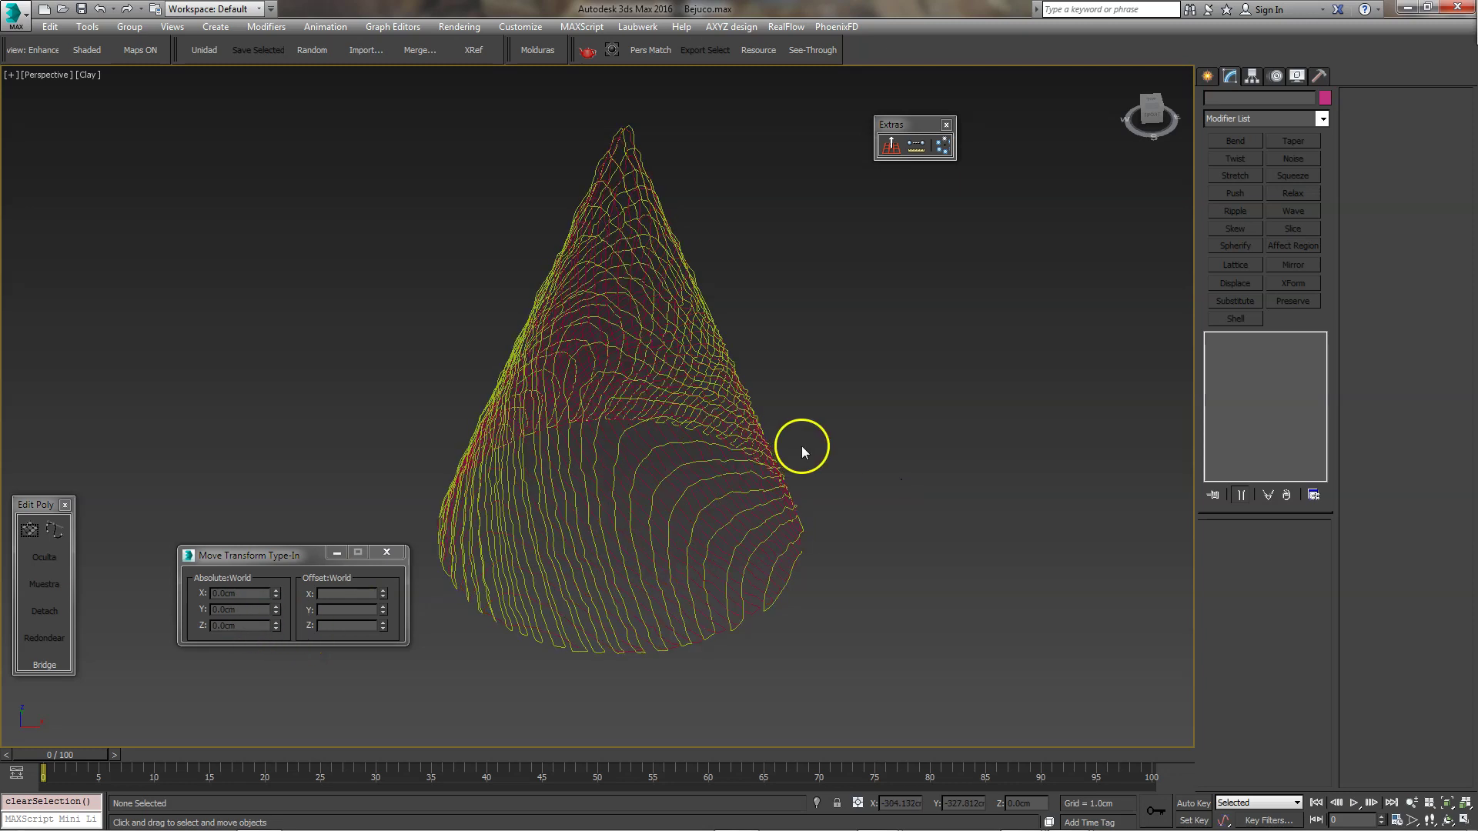
pyautogui.moveTo(807, 574)
pyautogui.mouseDown(button='middle')
pyautogui.moveTo(758, 528)
pyautogui.moveTo(815, 565)
pyautogui.mouseUp(button='middle')
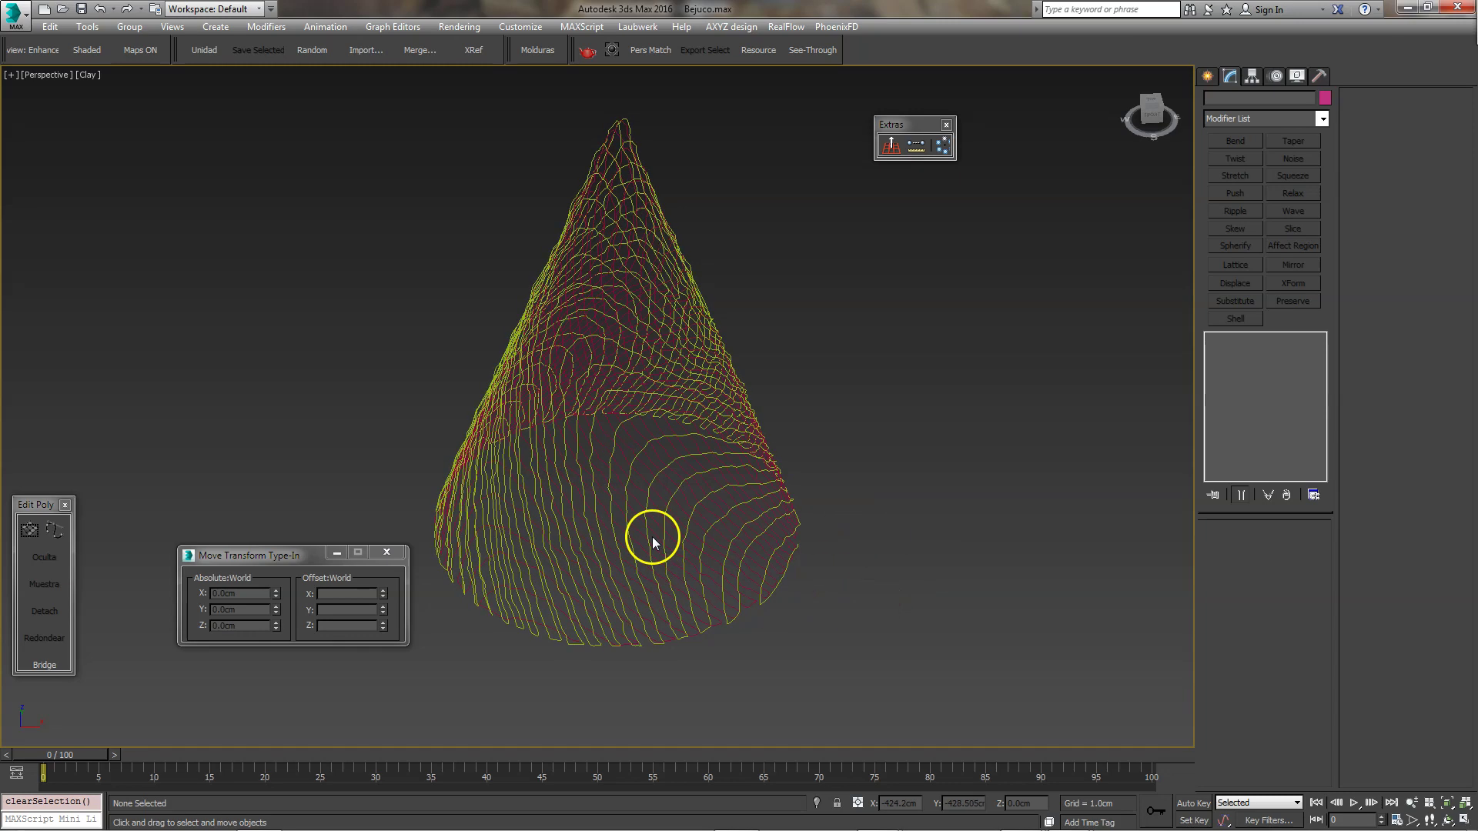
pyautogui.moveTo(660, 537)
pyautogui.keyDown('alt'); pyautogui.mouseDown(button='middle')
pyautogui.moveTo(755, 518)
pyautogui.moveTo(677, 506)
pyautogui.moveTo(792, 492)
pyautogui.mouseUp(button='middle'); pyautogui.keyUp('alt')
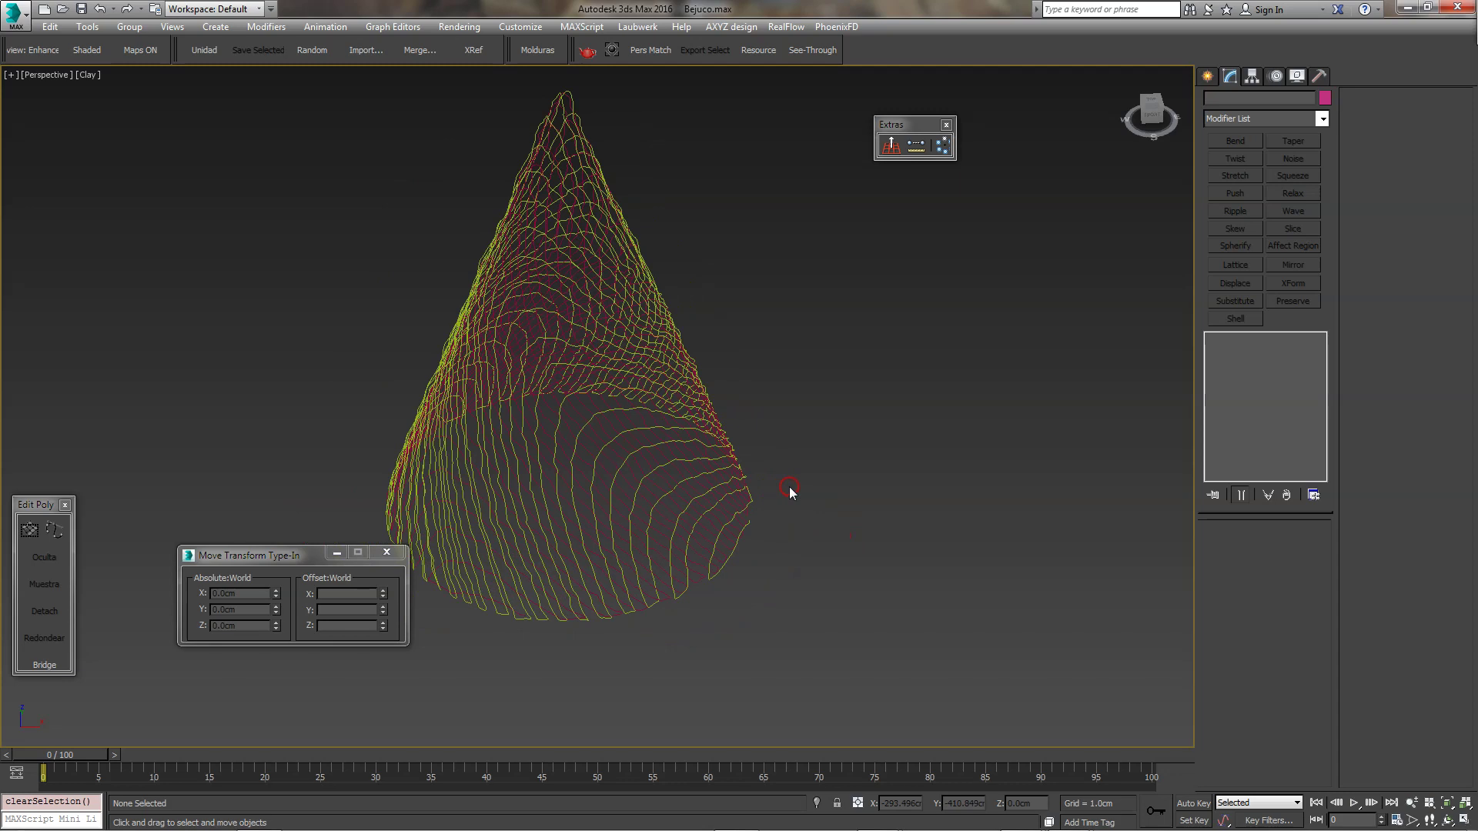
pyautogui.moveTo(848, 571)
pyautogui.keyDown('alt'); pyautogui.mouseDown(button='middle')
pyautogui.moveTo(756, 551)
pyautogui.moveTo(762, 590)
pyautogui.mouseUp(button='middle'); pyautogui.keyUp('alt')
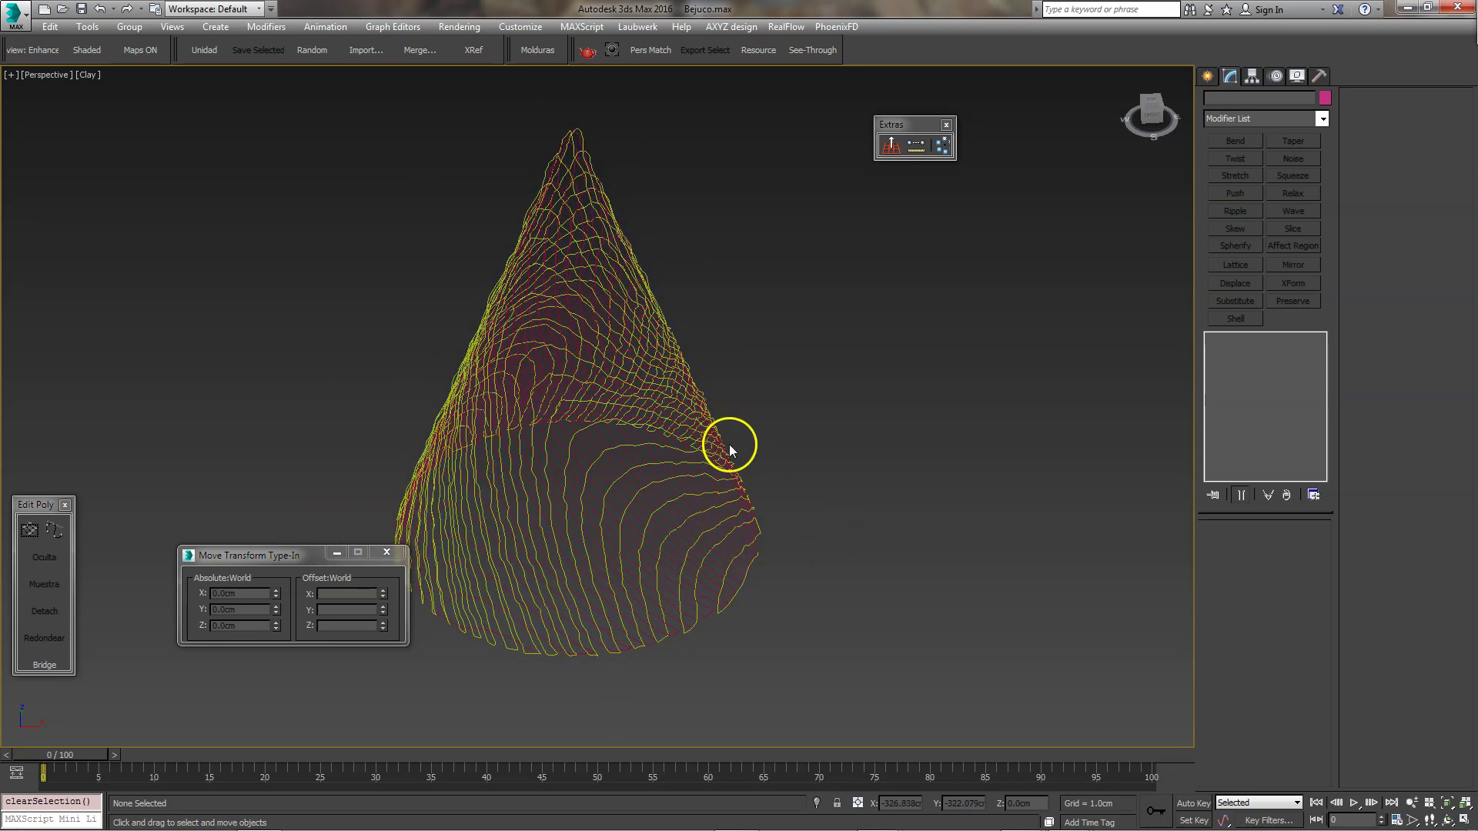
pyautogui.moveTo(845, 498); pyautogui.dragTo(804, 466, button='middle')
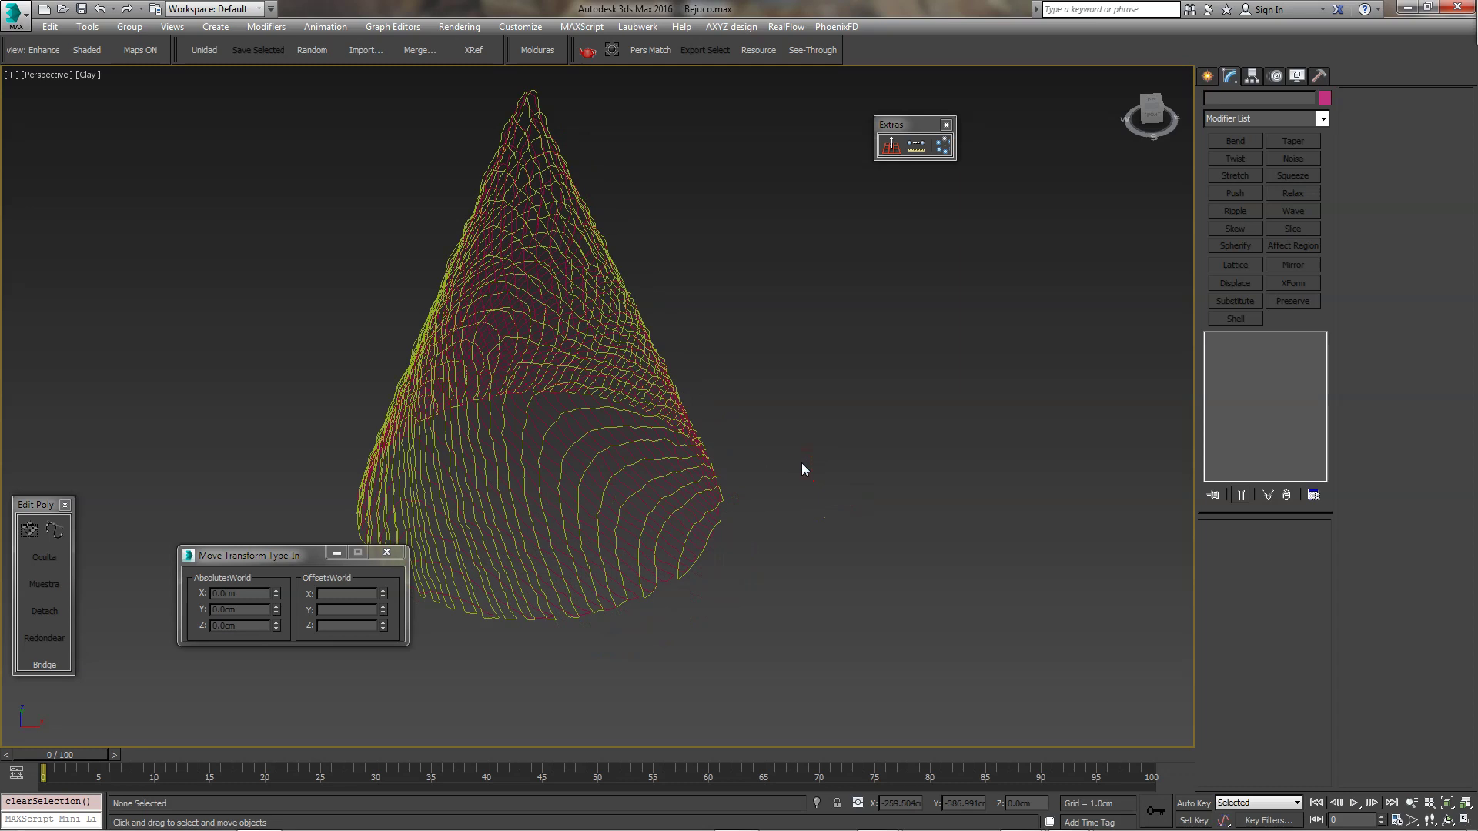
# Draw a rectangle shape beside the cone.
pyautogui.rightClick(774, 498)
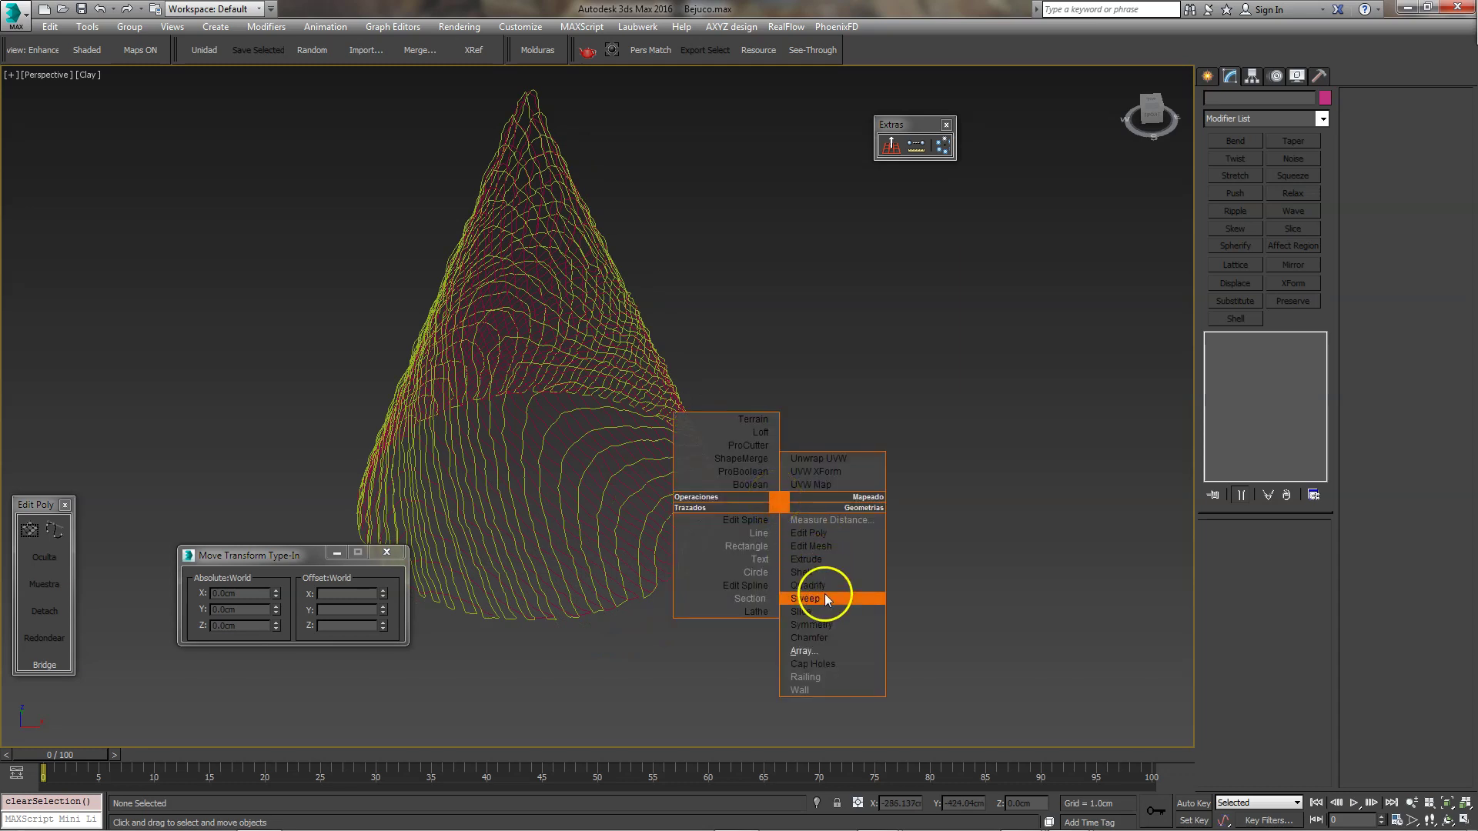
pyautogui.click(895, 605)
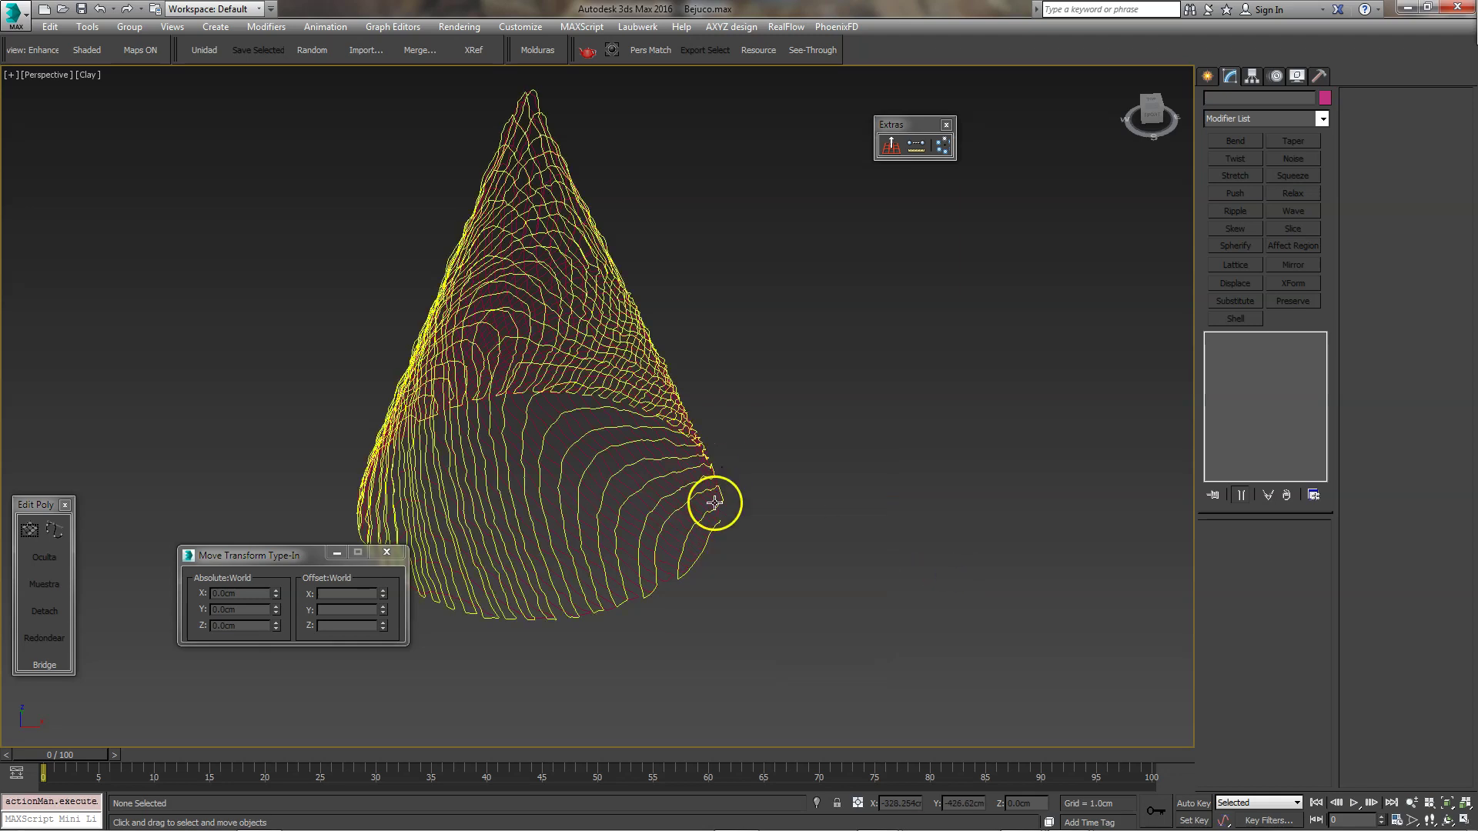
pyautogui.keyDown('alt'); pyautogui.moveTo(941, 459); pyautogui.dragTo(756, 448, button='middle'); pyautogui.keyUp('alt')
pyautogui.rightClick(760, 451)
pyautogui.click(729, 497)
pyautogui.moveTo(705, 481); pyautogui.dragTo(842, 574)
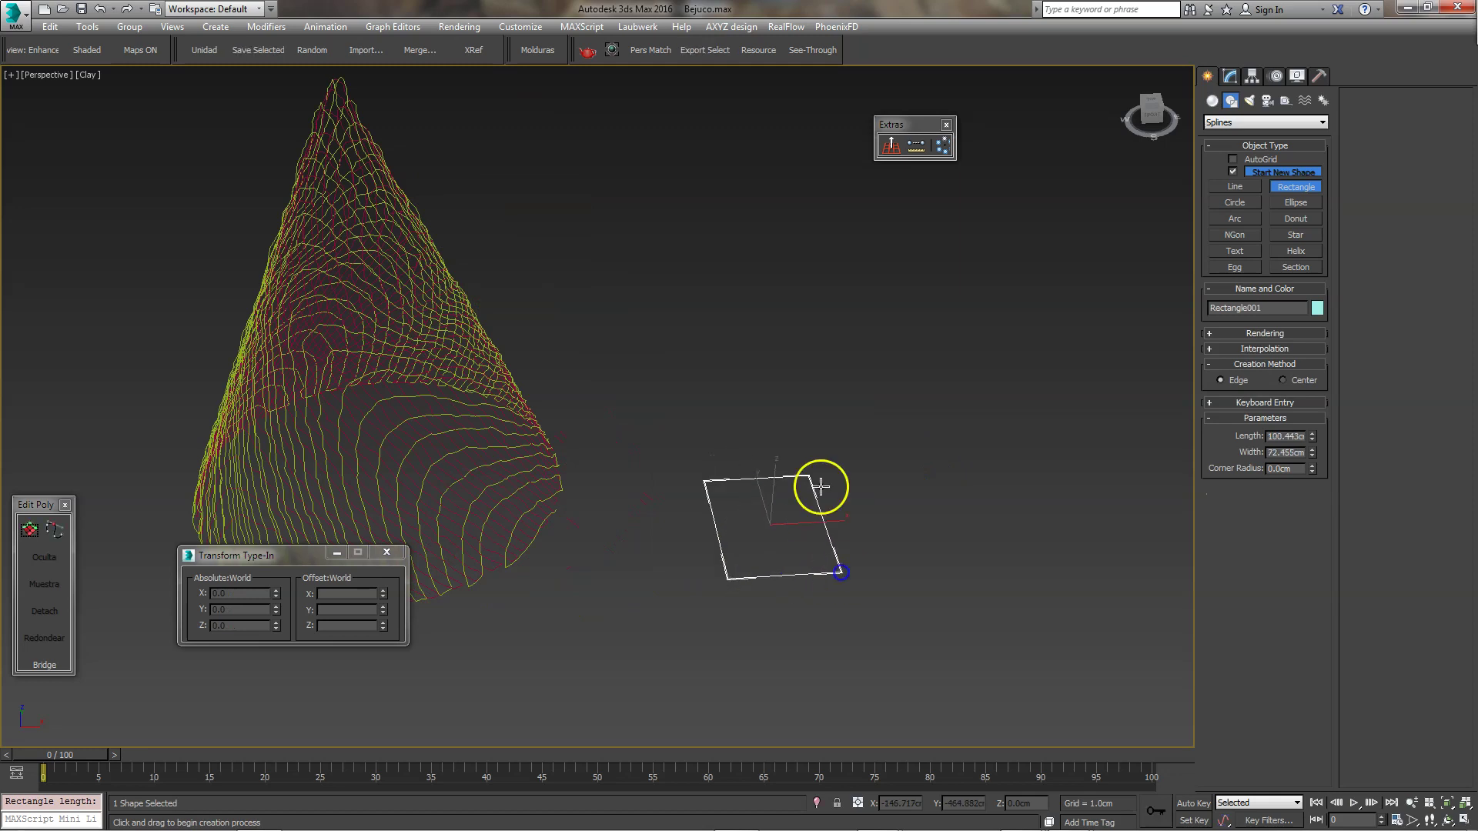
pyautogui.moveTo(836, 491); pyautogui.dragTo(874, 463)
pyautogui.rightClick(874, 463)
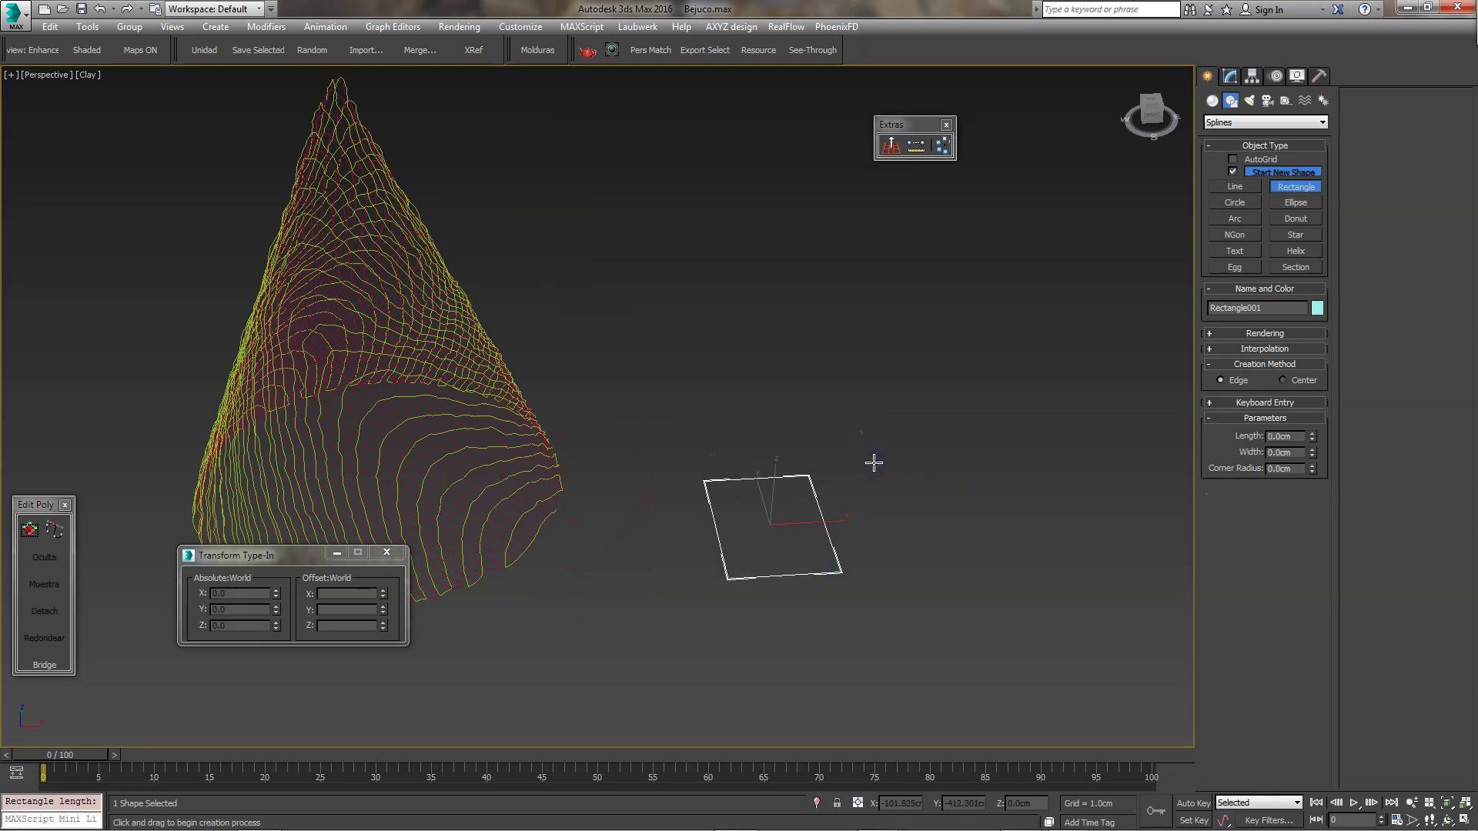
# Draw a curving Bezier line beside the cone.
pyautogui.rightClick(705, 482)
pyautogui.click(693, 514)
pyautogui.moveTo(675, 486); pyautogui.dragTo(732, 471)
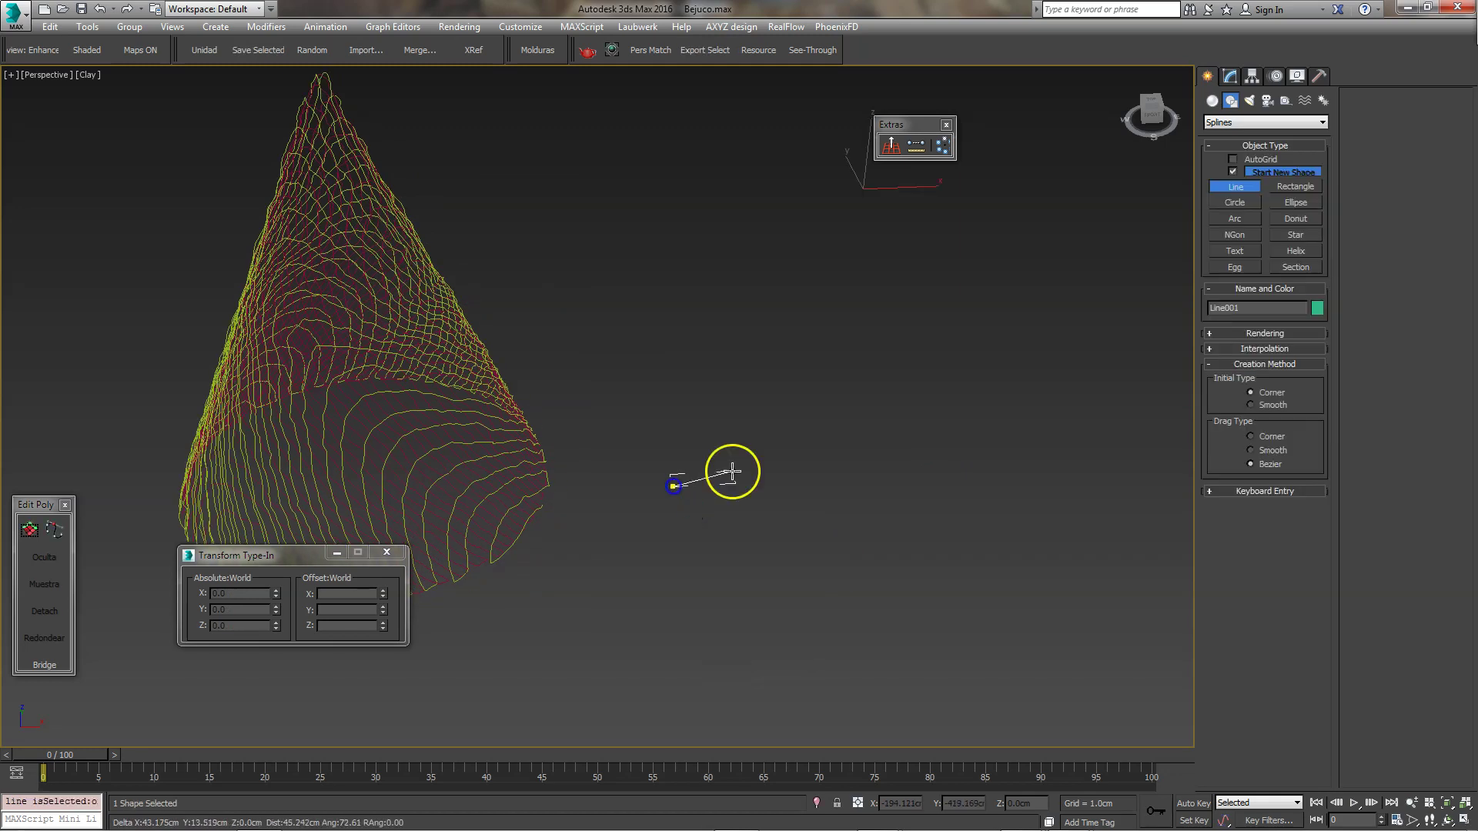
pyautogui.moveTo(808, 562); pyautogui.dragTo(908, 593)
pyautogui.click(1056, 554)
pyautogui.rightClick(931, 466)
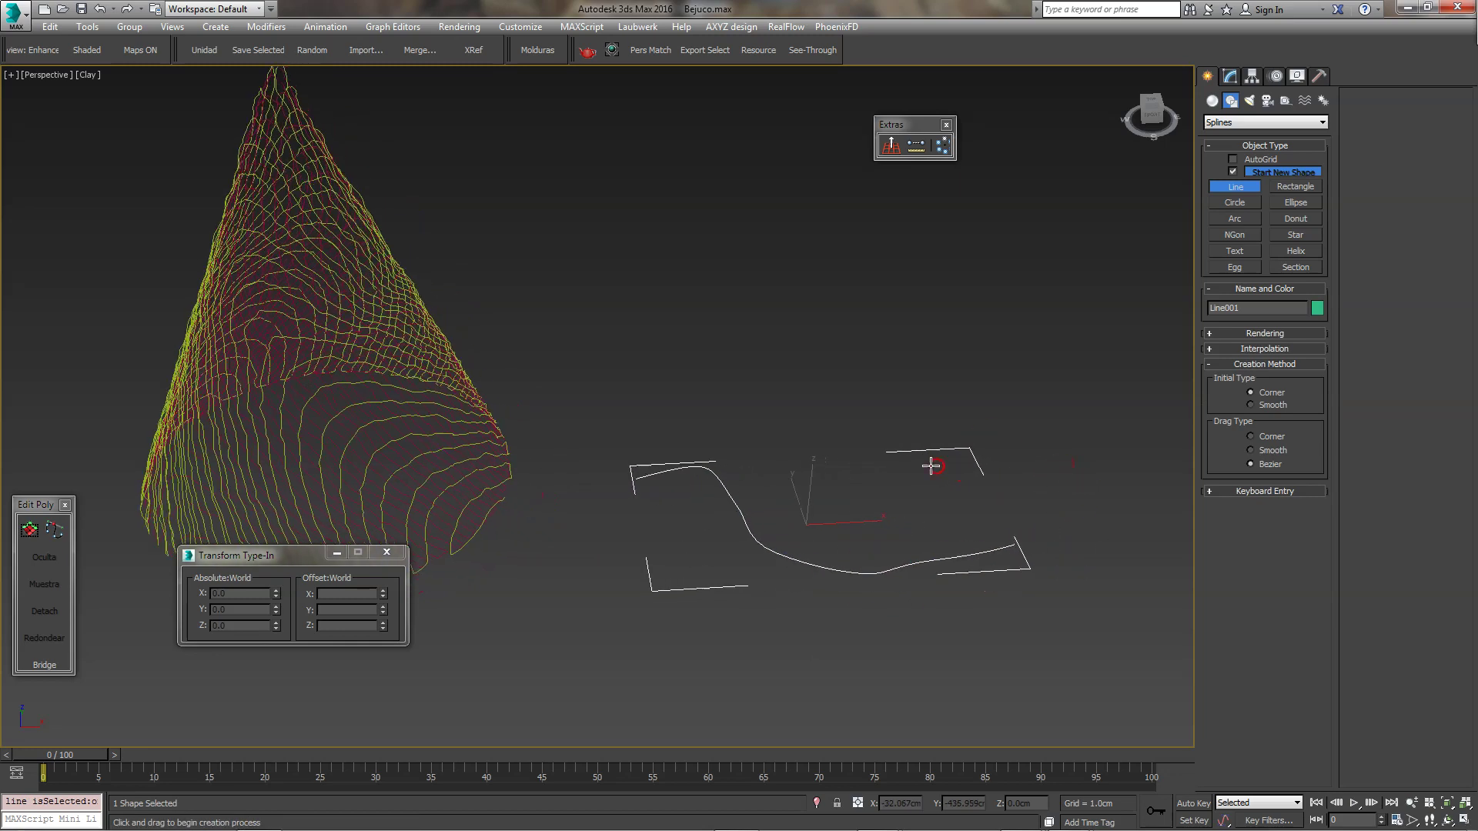
# Apply a Sweep to the line with a Cylinder built-in section and a larger radius.
pyautogui.click(990, 568)
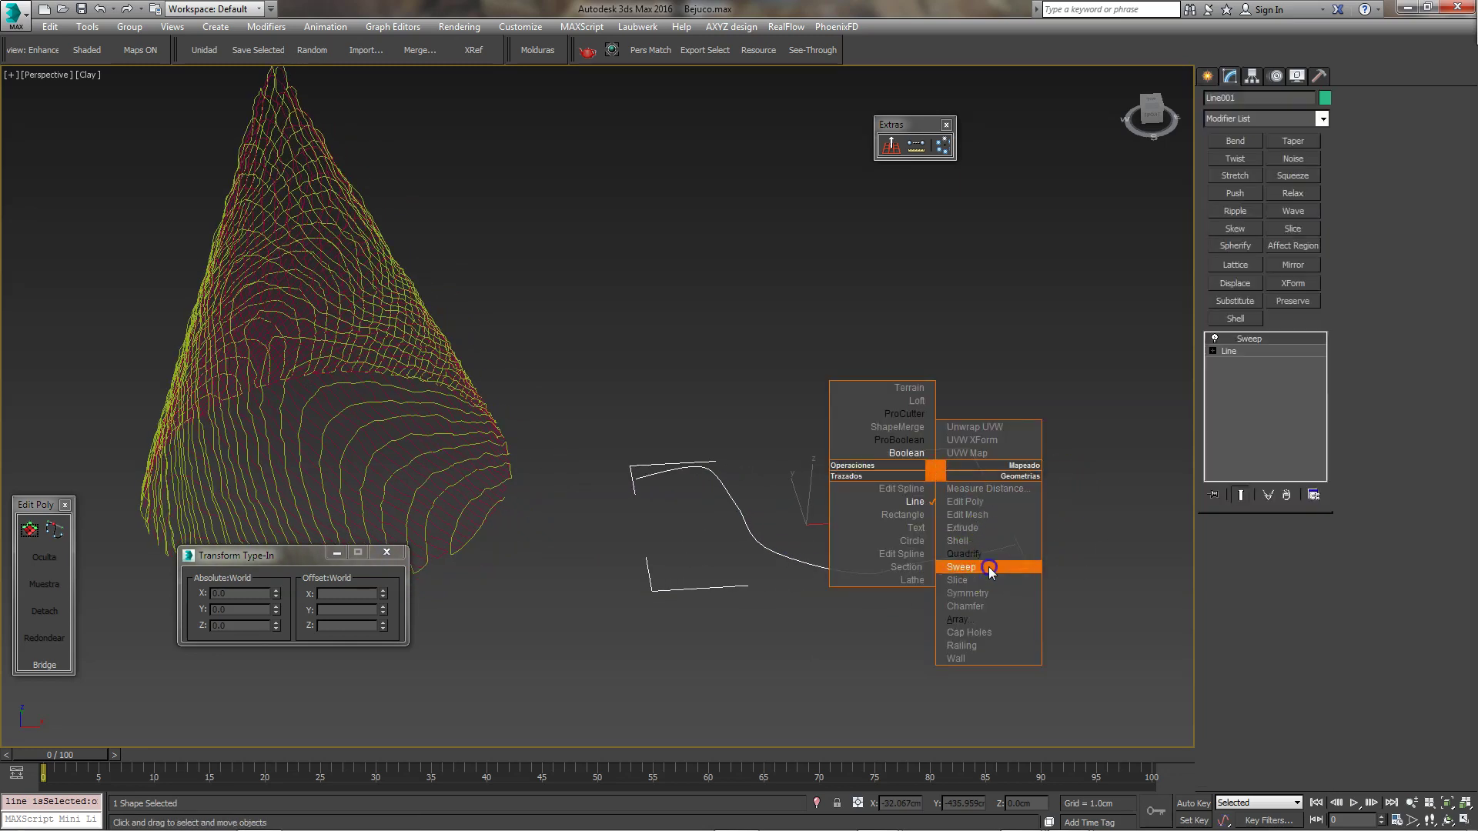
pyautogui.click(1305, 587)
pyautogui.click(1270, 632)
pyautogui.click(1301, 745)
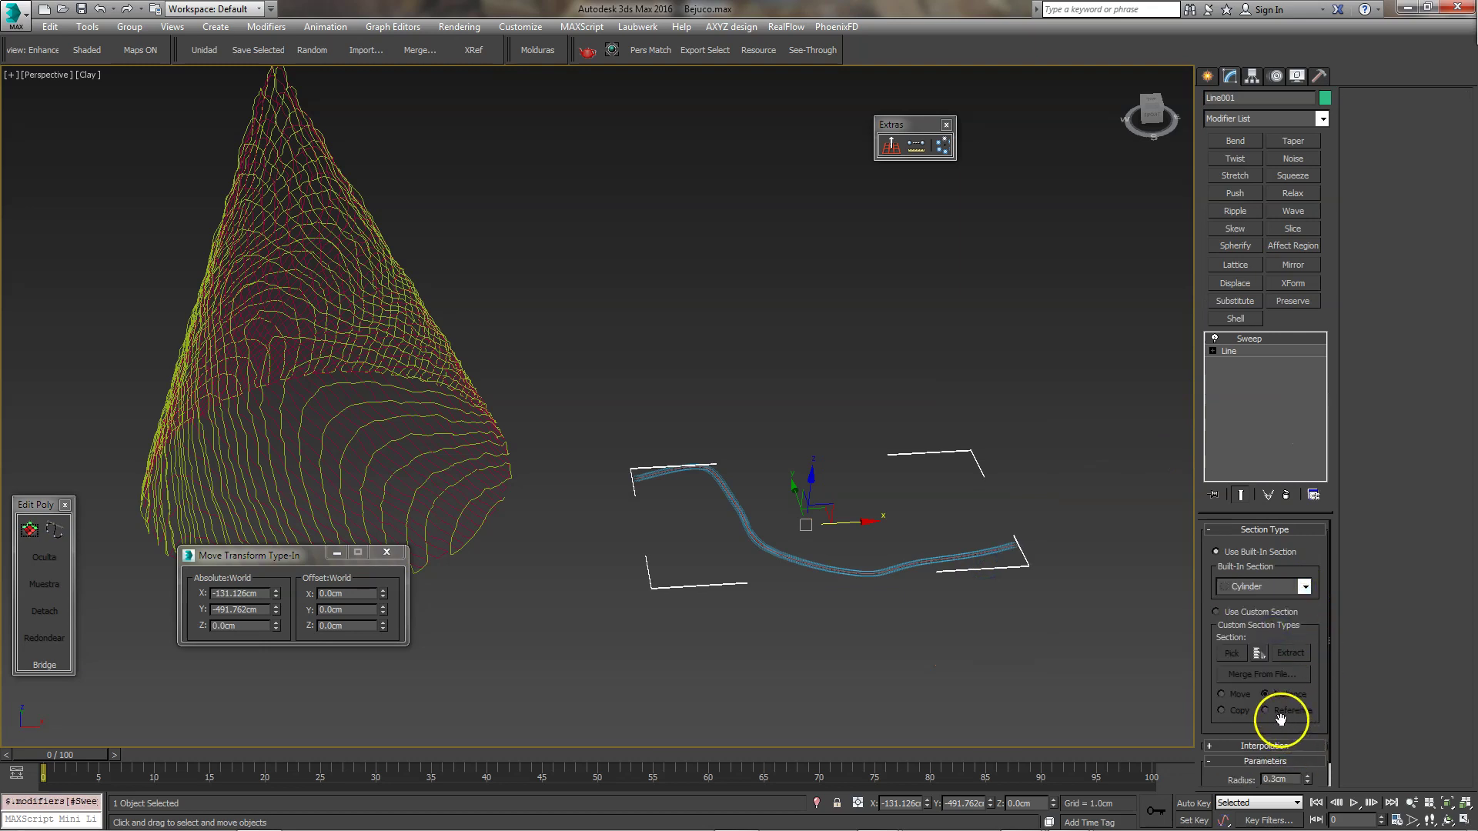
pyautogui.scroll(-1, 1280, 719)
pyautogui.moveTo(1306, 755)
pyautogui.mouseDown()
pyautogui.moveTo(1288, 122)
pyautogui.moveTo(1238, 22)
pyautogui.mouseUp()
# Inspect the red tube beside the cone and compare it with the woven-cone reference photo.
pyautogui.keyDown('alt'); pyautogui.moveTo(930, 276); pyautogui.dragTo(870, 316, button='middle'); pyautogui.keyUp('alt')
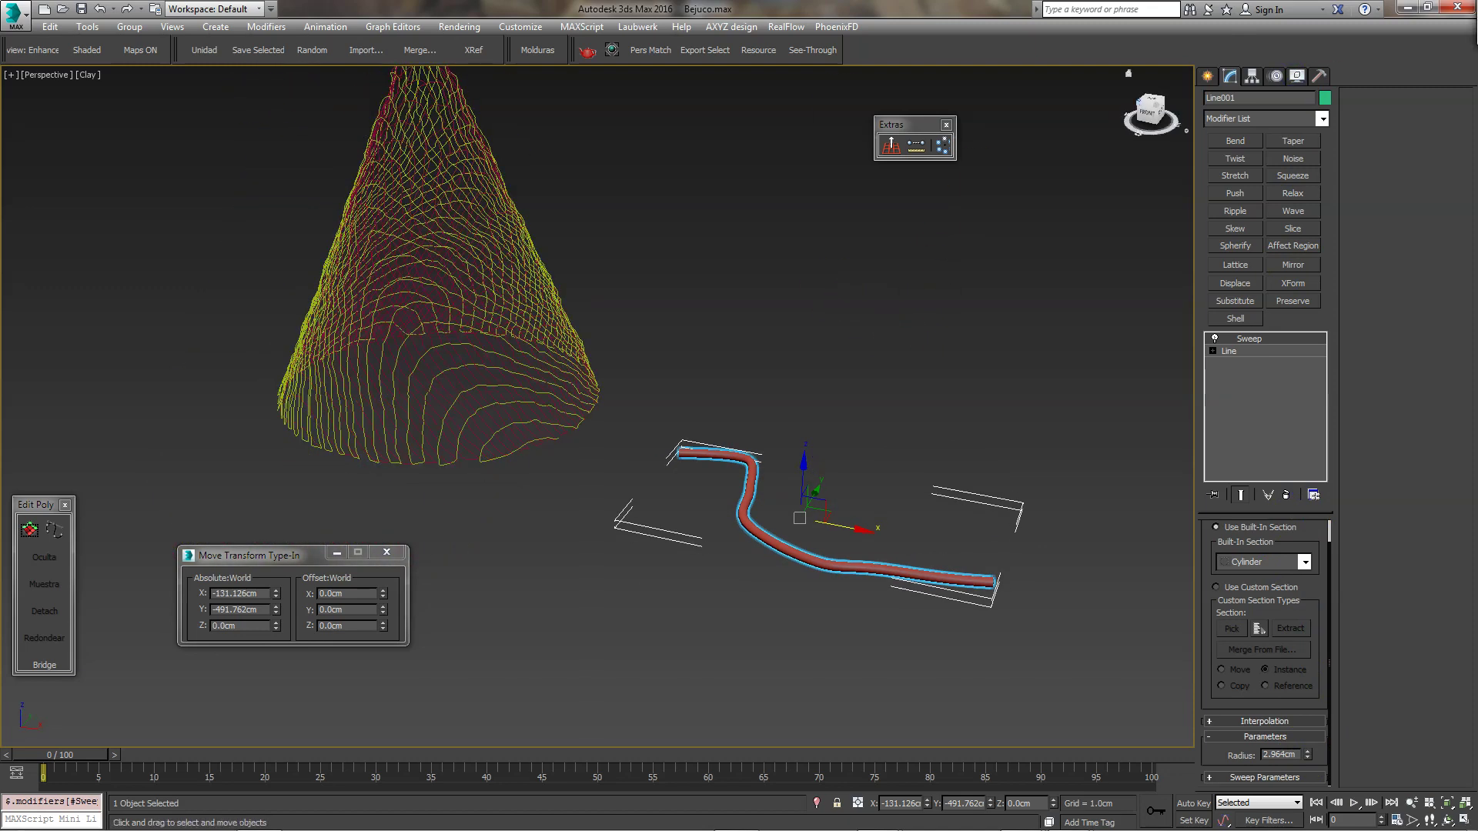
pyautogui.click(848, 334)
pyautogui.scroll(3, 794, 487)
pyautogui.moveTo(795, 487)
pyautogui.keyDown('alt'); pyautogui.mouseDown(button='middle')
pyautogui.moveTo(756, 511)
pyautogui.moveTo(739, 380)
pyautogui.mouseUp(button='middle'); pyautogui.keyUp('alt')
pyautogui.click(718, 520)
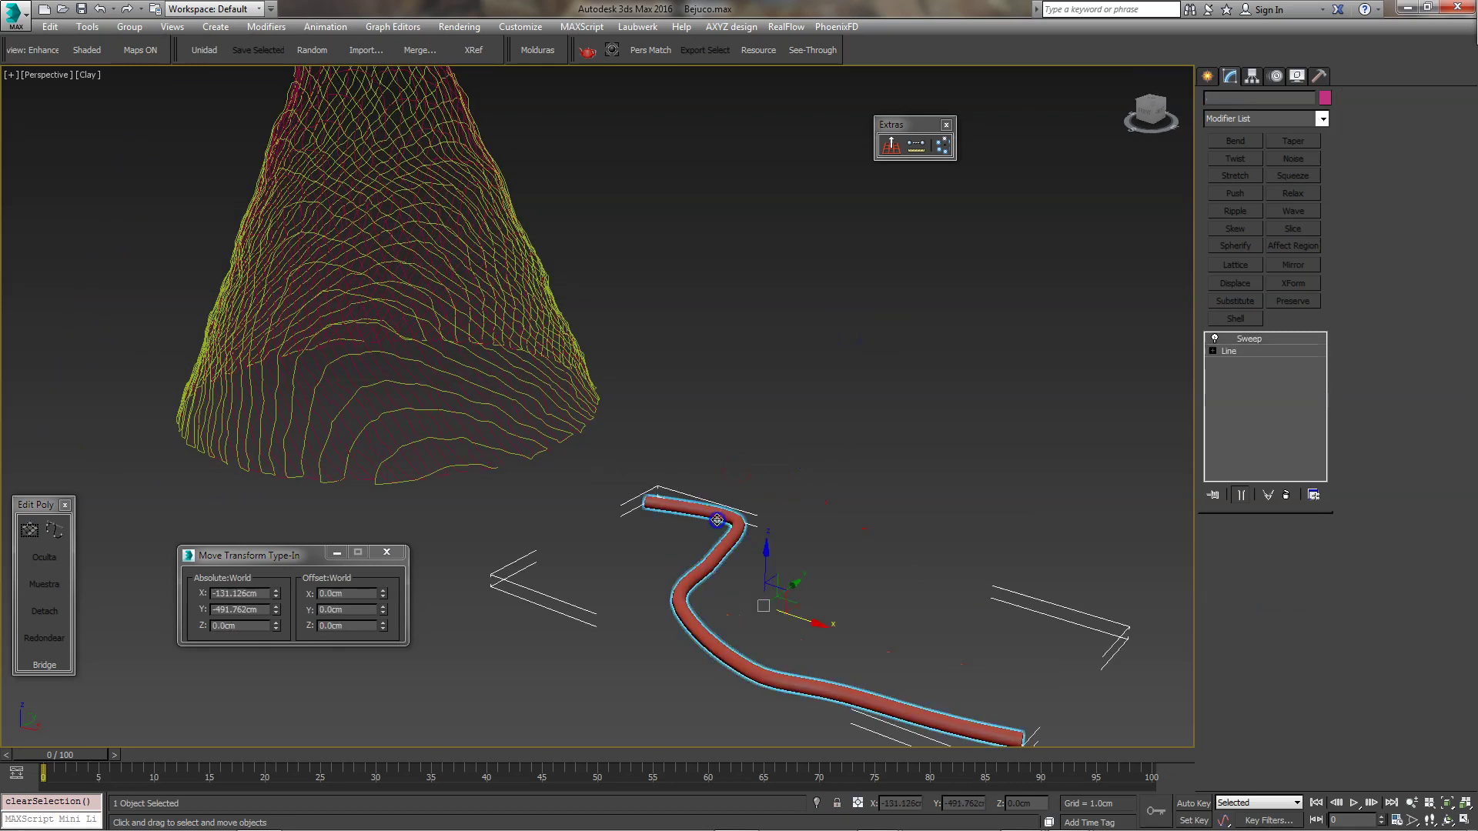
pyautogui.keyDown('alt'); pyautogui.moveTo(717, 515); pyautogui.dragTo(707, 500, button='middle'); pyautogui.keyUp('alt')
pyautogui.moveTo(408, 465)
pyautogui.keyDown('alt'); pyautogui.mouseDown(button='middle')
pyautogui.moveTo(462, 521)
pyautogui.moveTo(519, 455)
pyautogui.mouseUp(button='middle'); pyautogui.keyUp('alt')
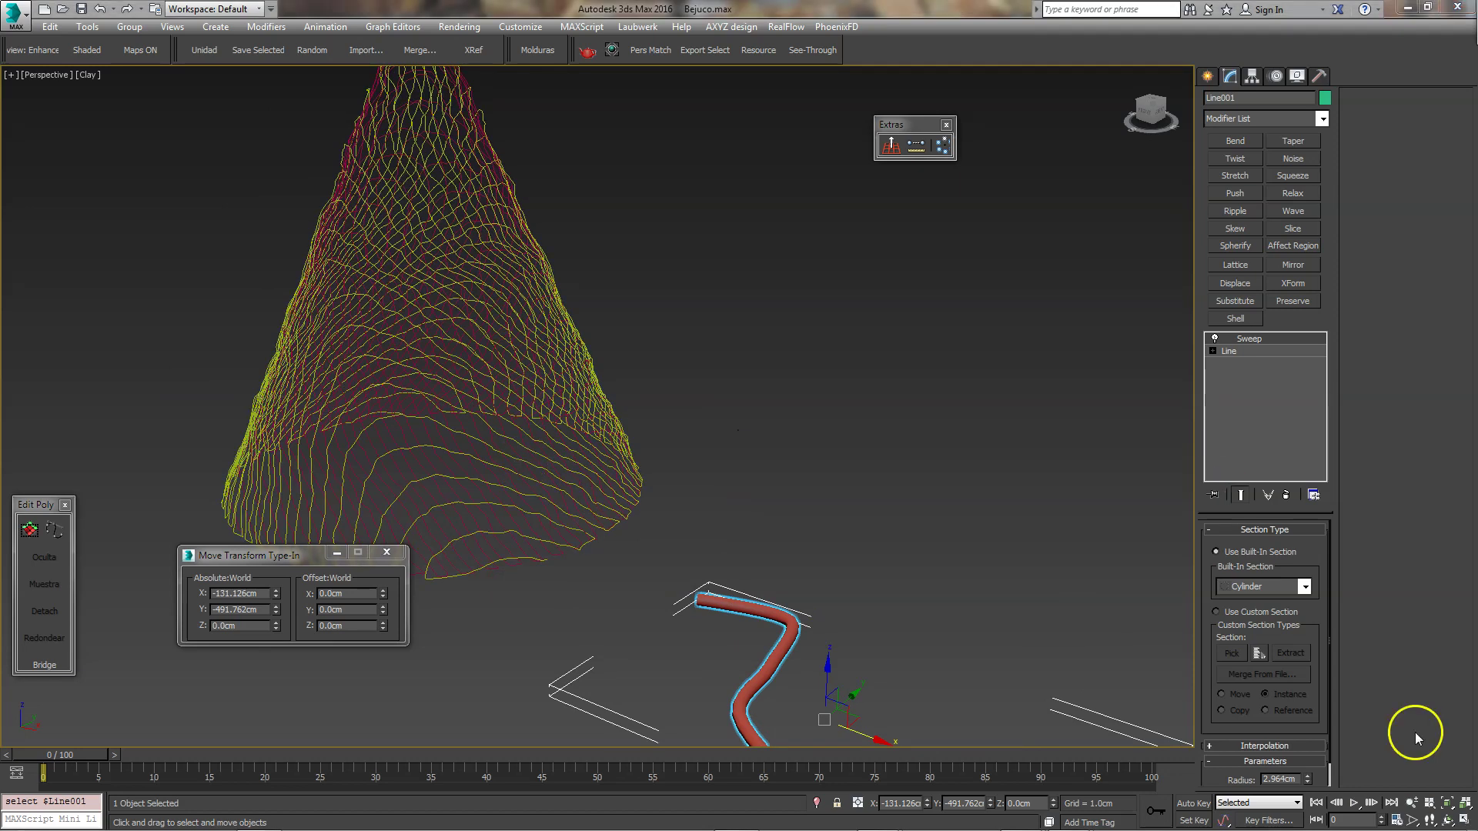
pyautogui.click(943, 744)
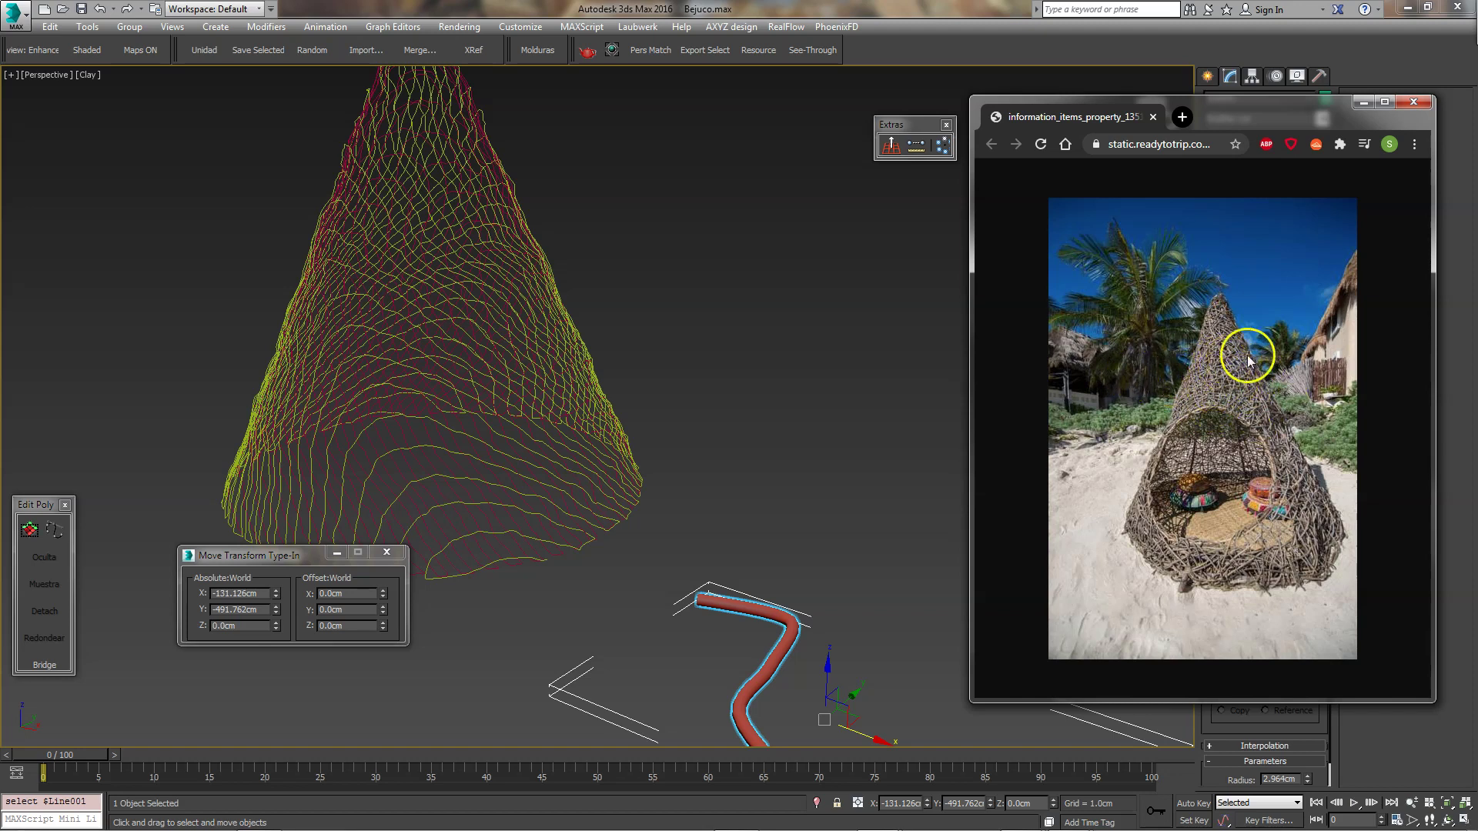
pyautogui.click(870, 433)
pyautogui.moveTo(834, 465); pyautogui.dragTo(823, 365, button='middle')
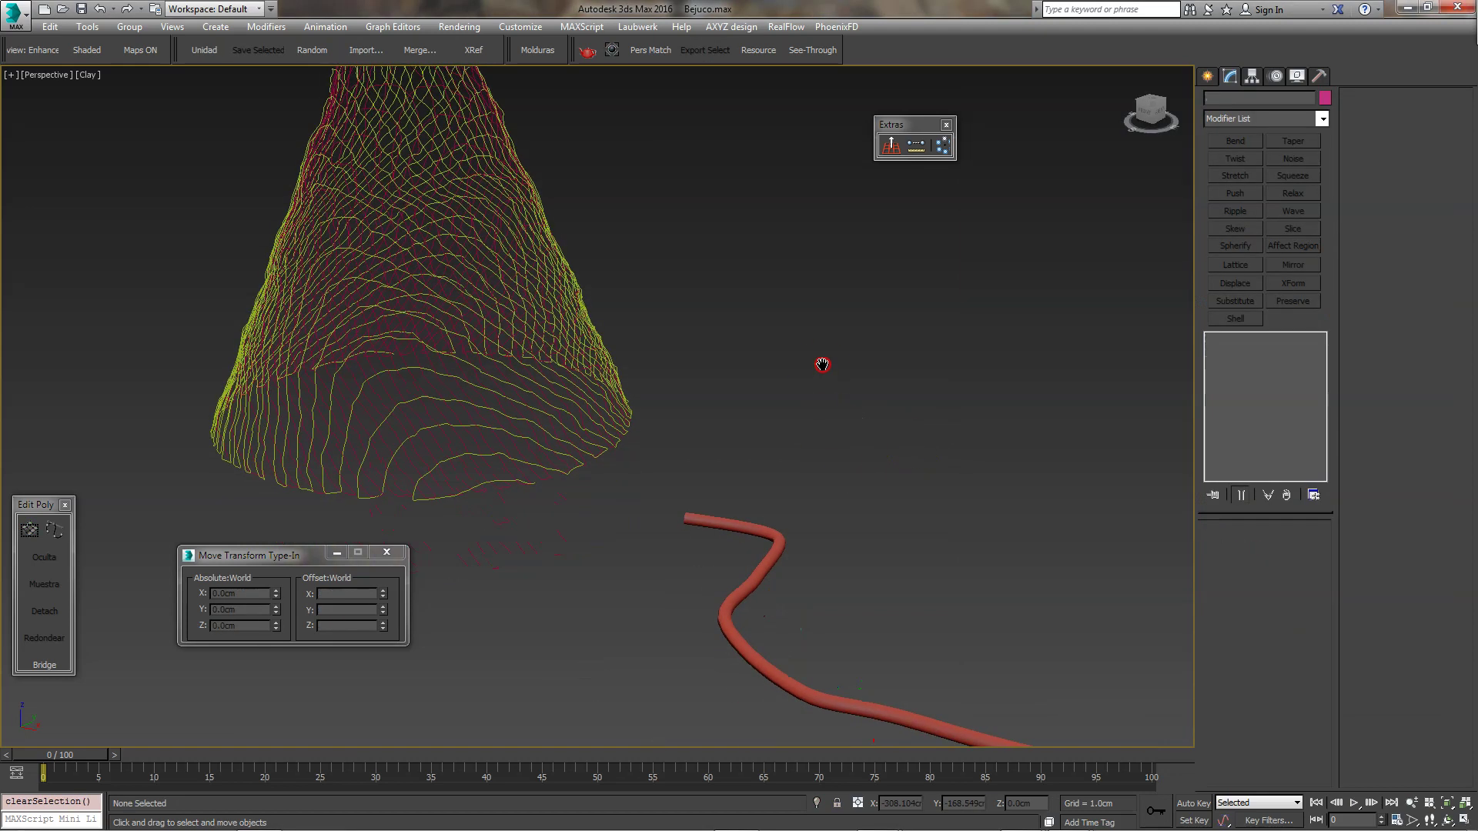
# With Line001 selected, try Loft under Create > Geometry > Compound Objects, which stays unavailable.
pyautogui.click(739, 529)
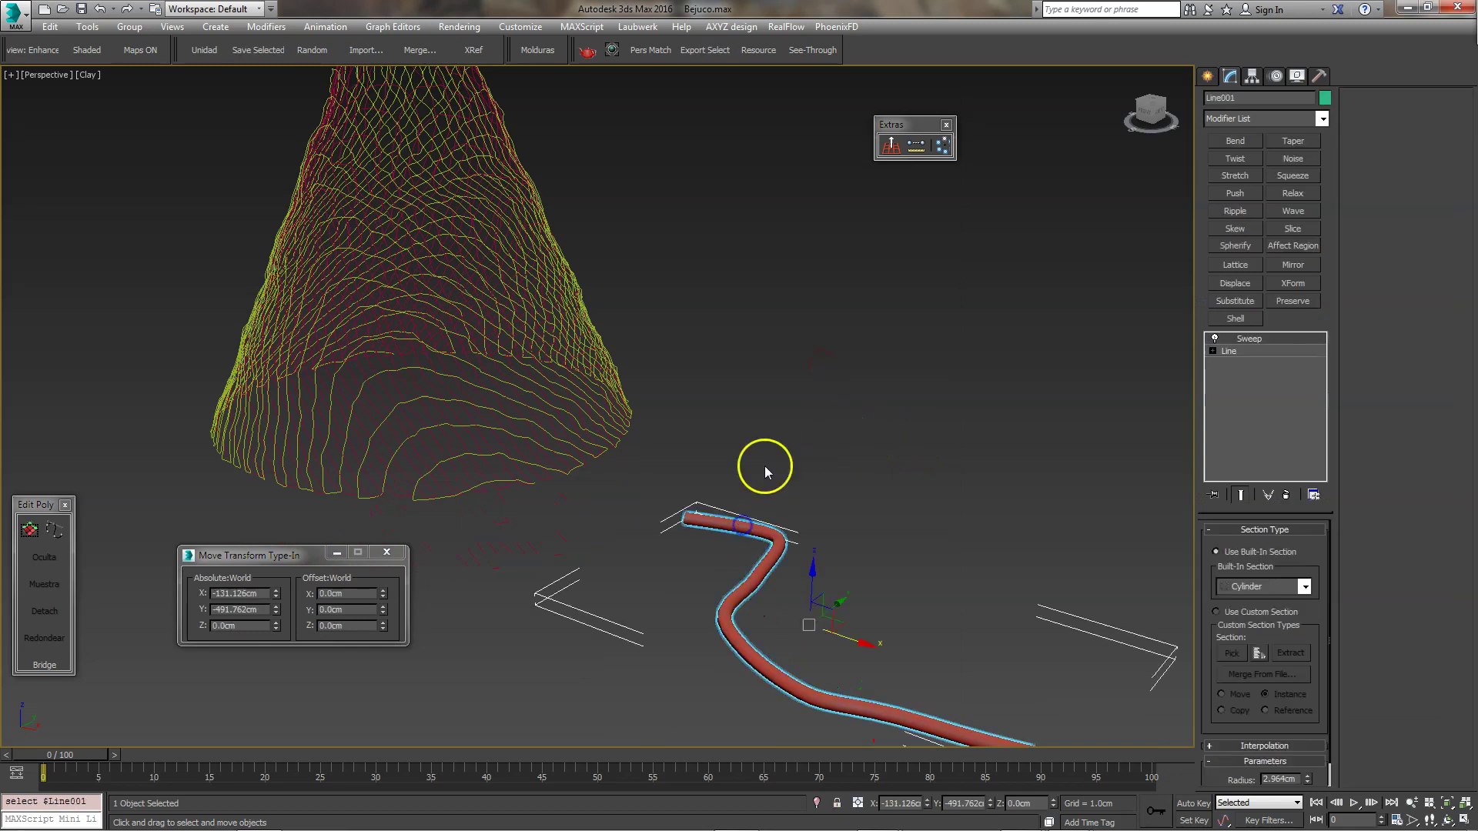
pyautogui.keyDown('alt'); pyautogui.moveTo(590, 458); pyautogui.dragTo(772, 366, button='middle'); pyautogui.keyUp('alt')
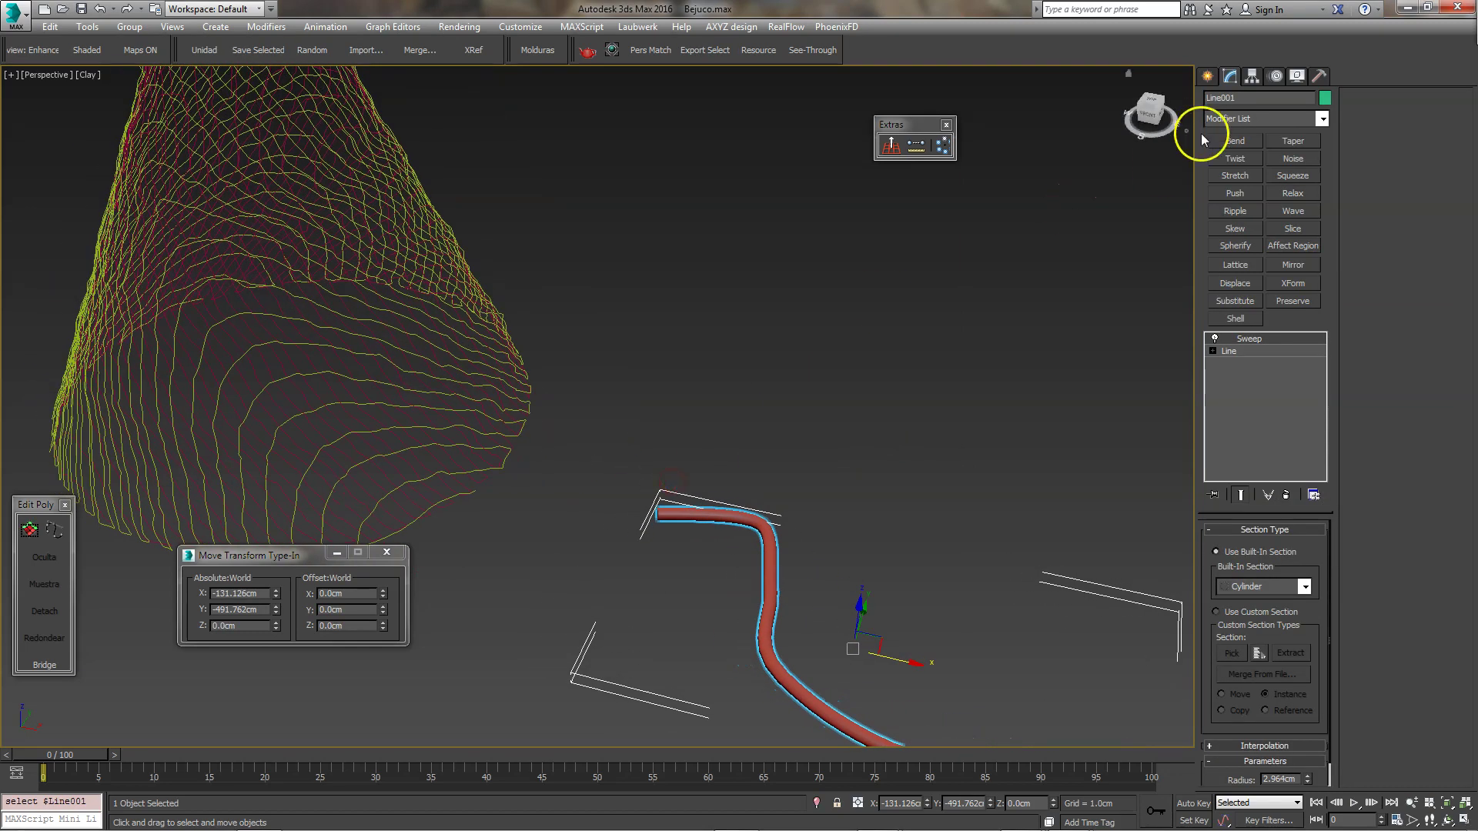
pyautogui.click(1215, 77)
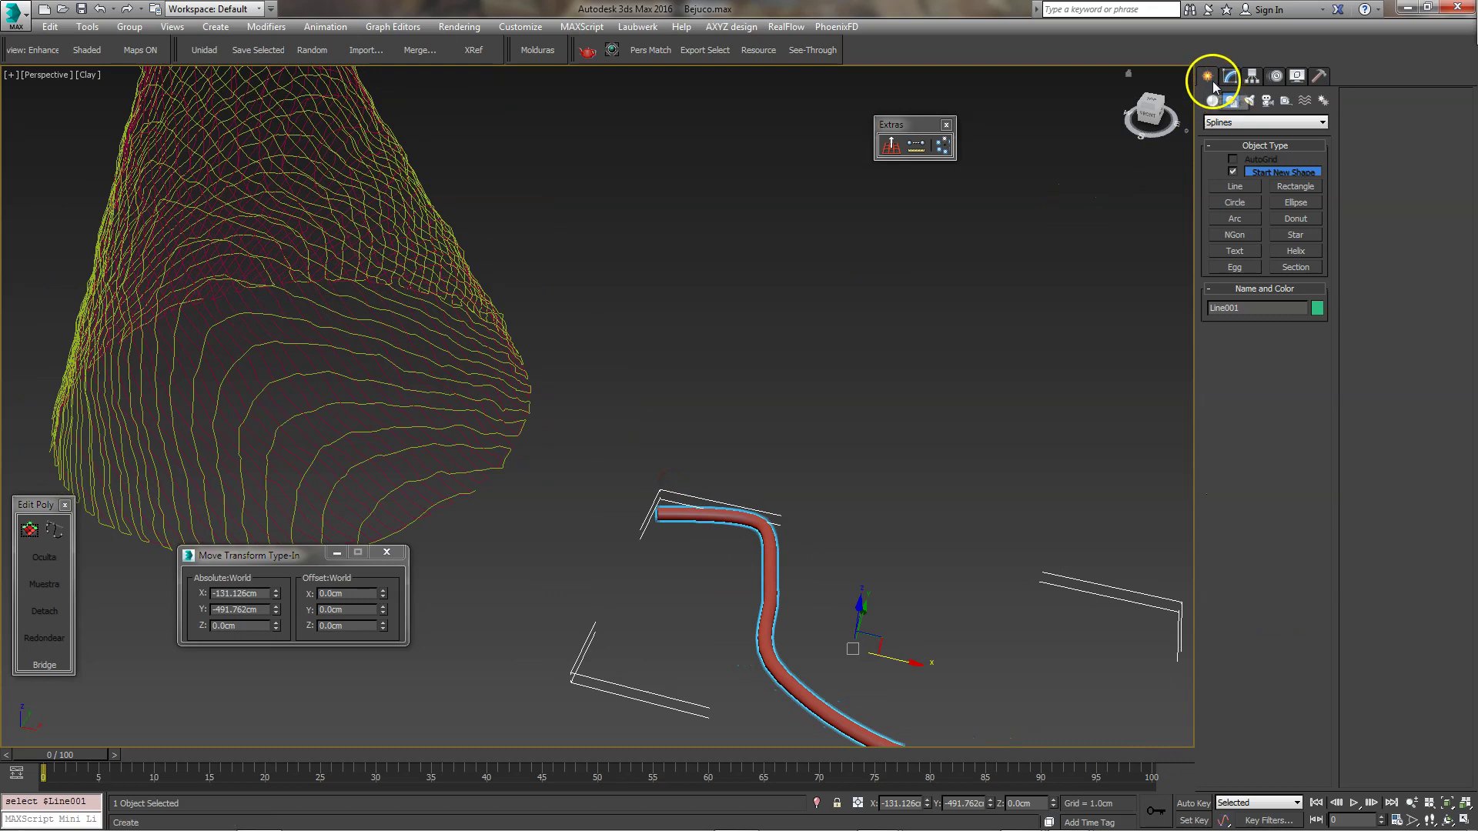
pyautogui.click(1214, 101)
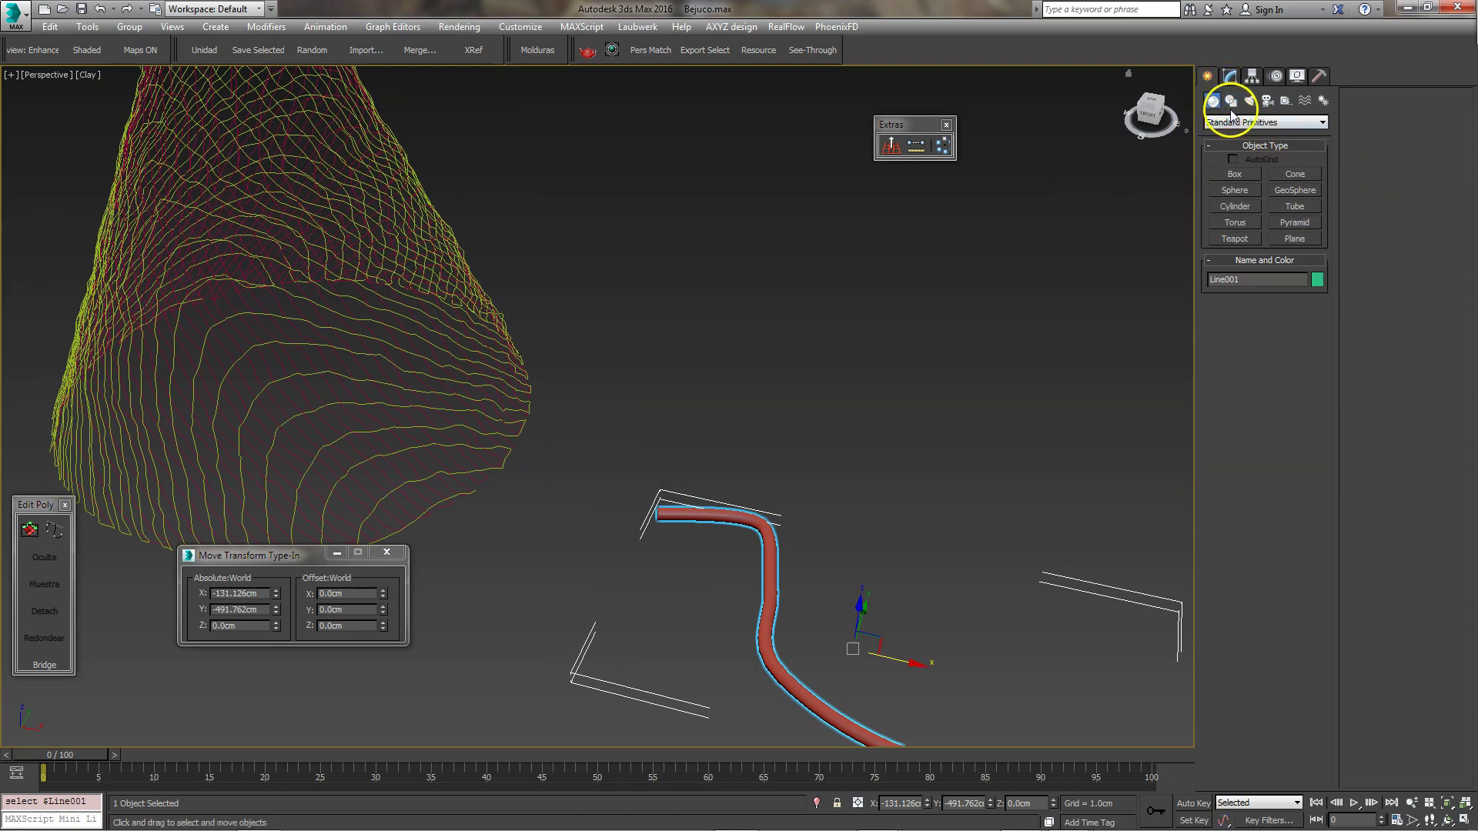
pyautogui.click(1262, 121)
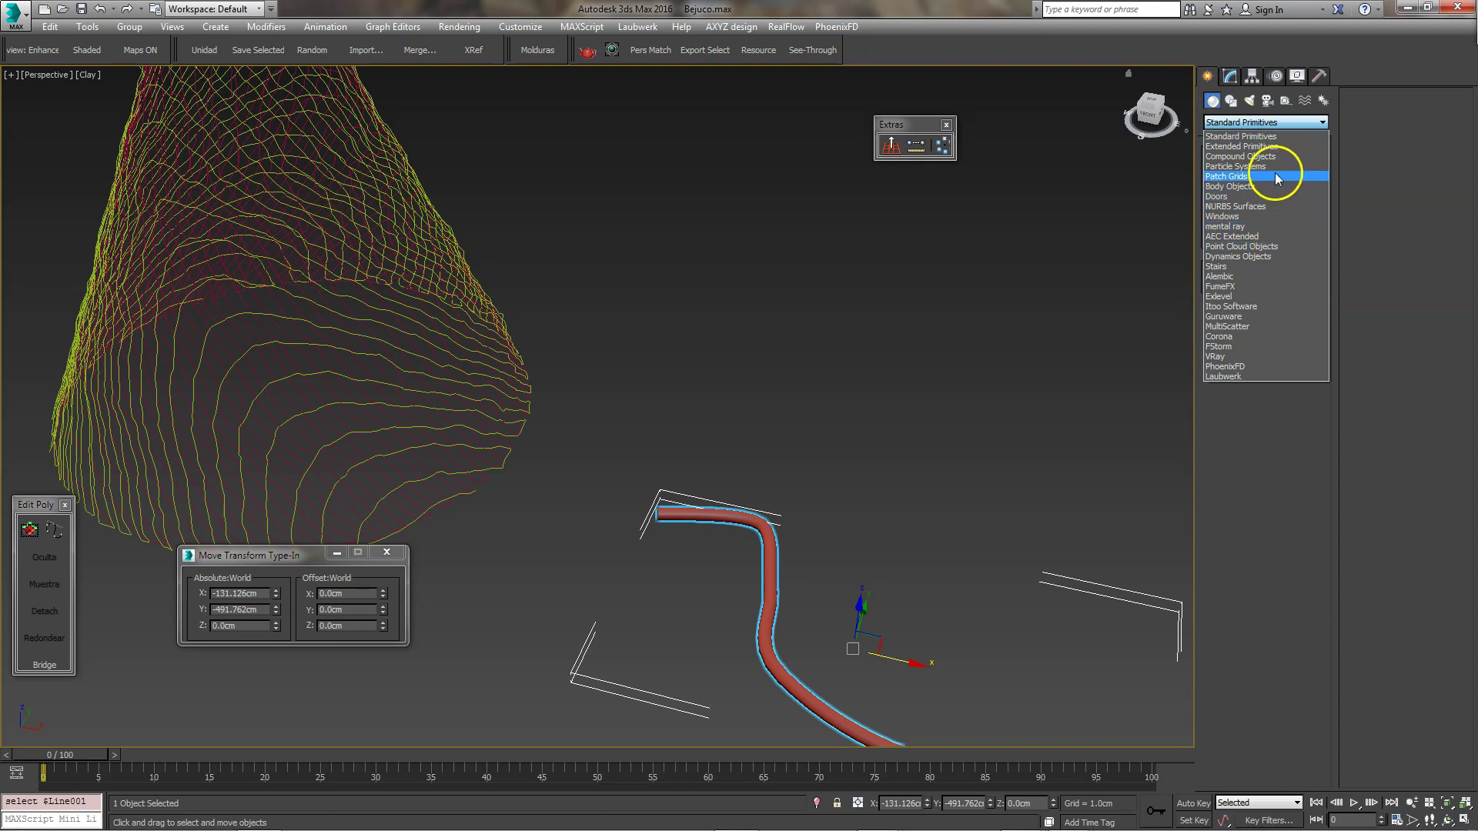
pyautogui.click(1271, 155)
pyautogui.click(1220, 243)
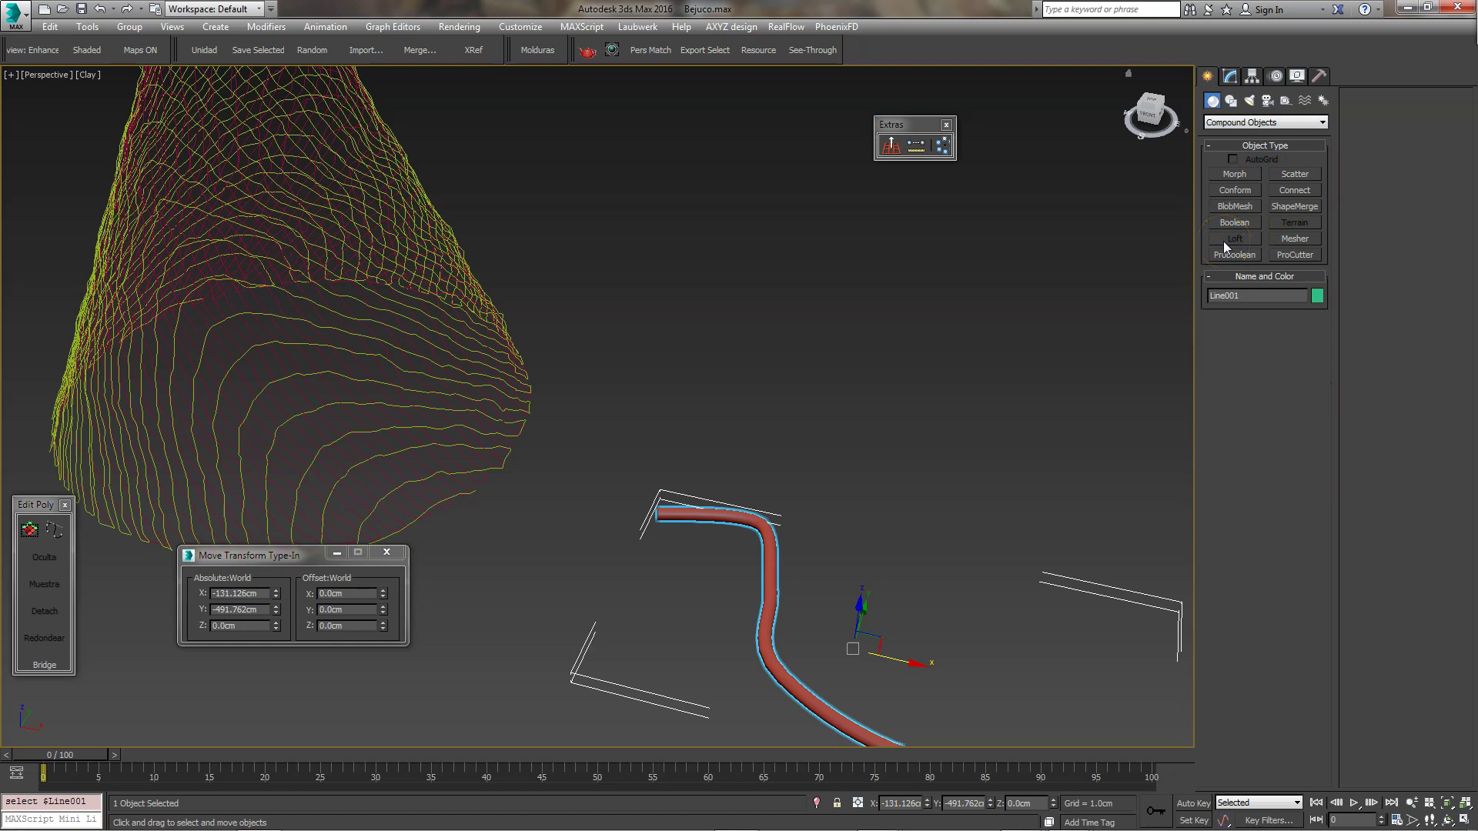
pyautogui.click(1231, 237)
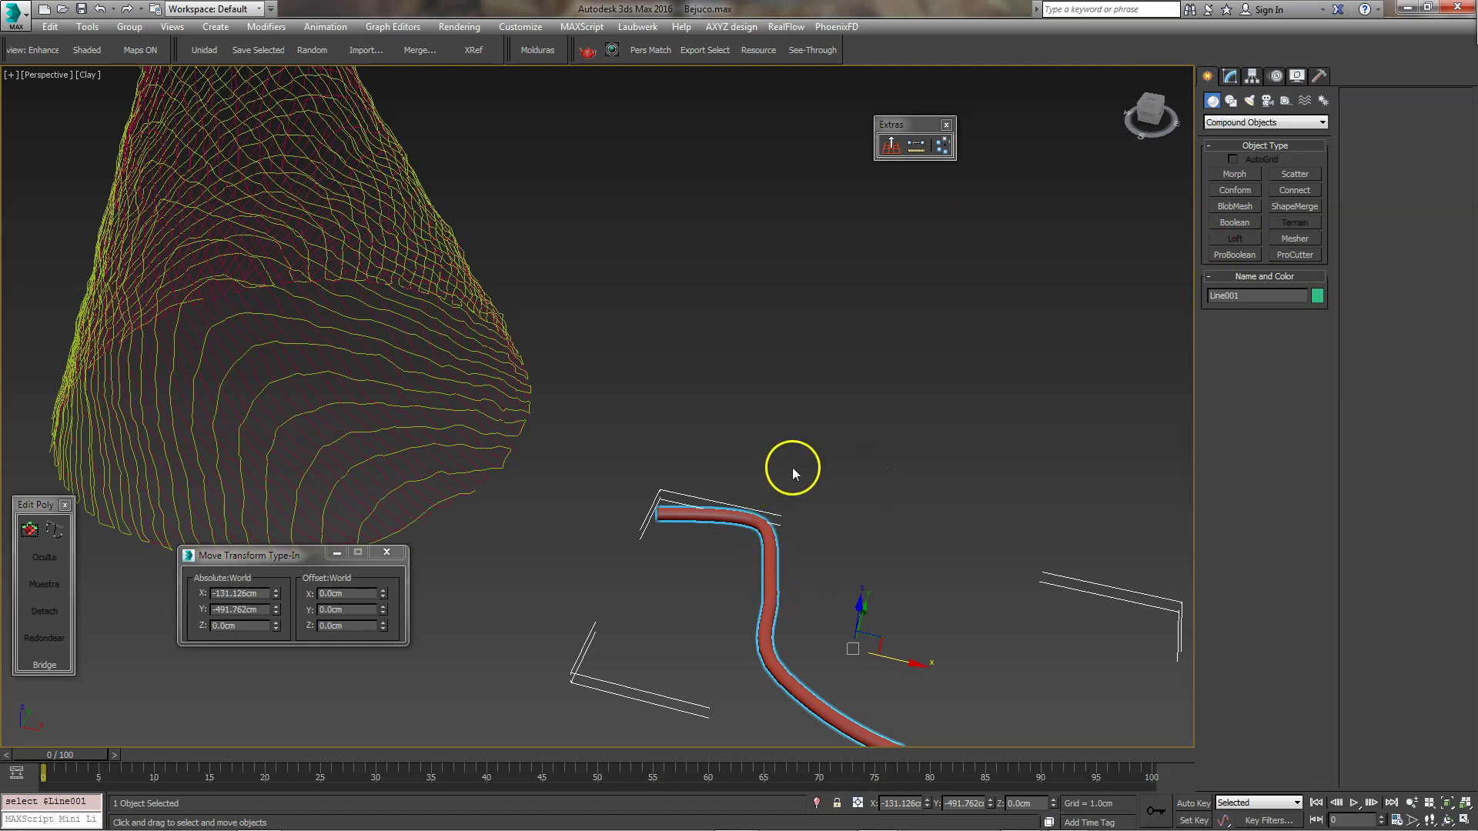
pyautogui.click(776, 551)
# Delete the Sweep modifier from Line001's stack and return to Compound Objects.
pyautogui.click(1229, 77)
pyautogui.click(1286, 495)
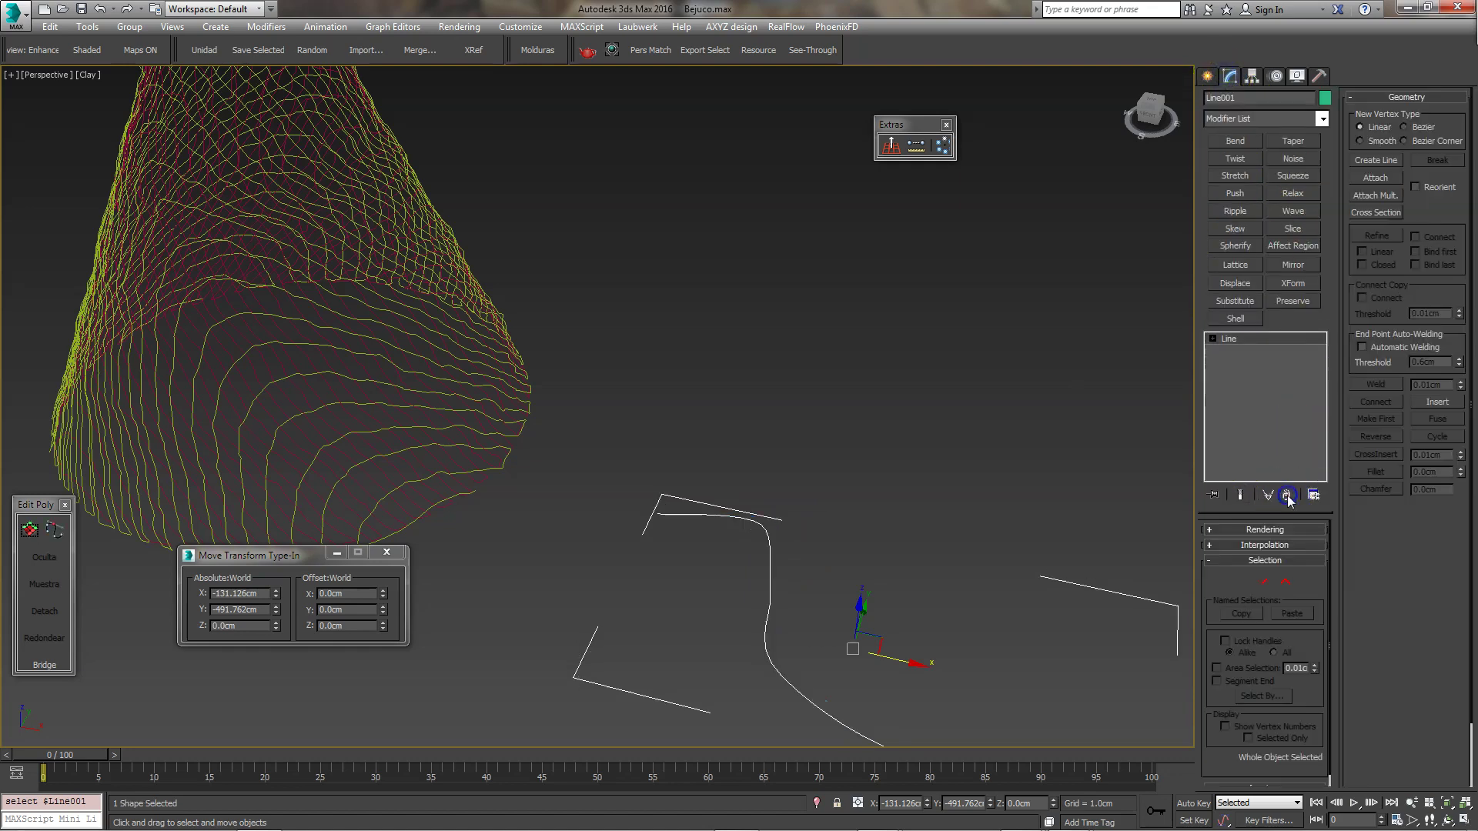
pyautogui.click(1208, 76)
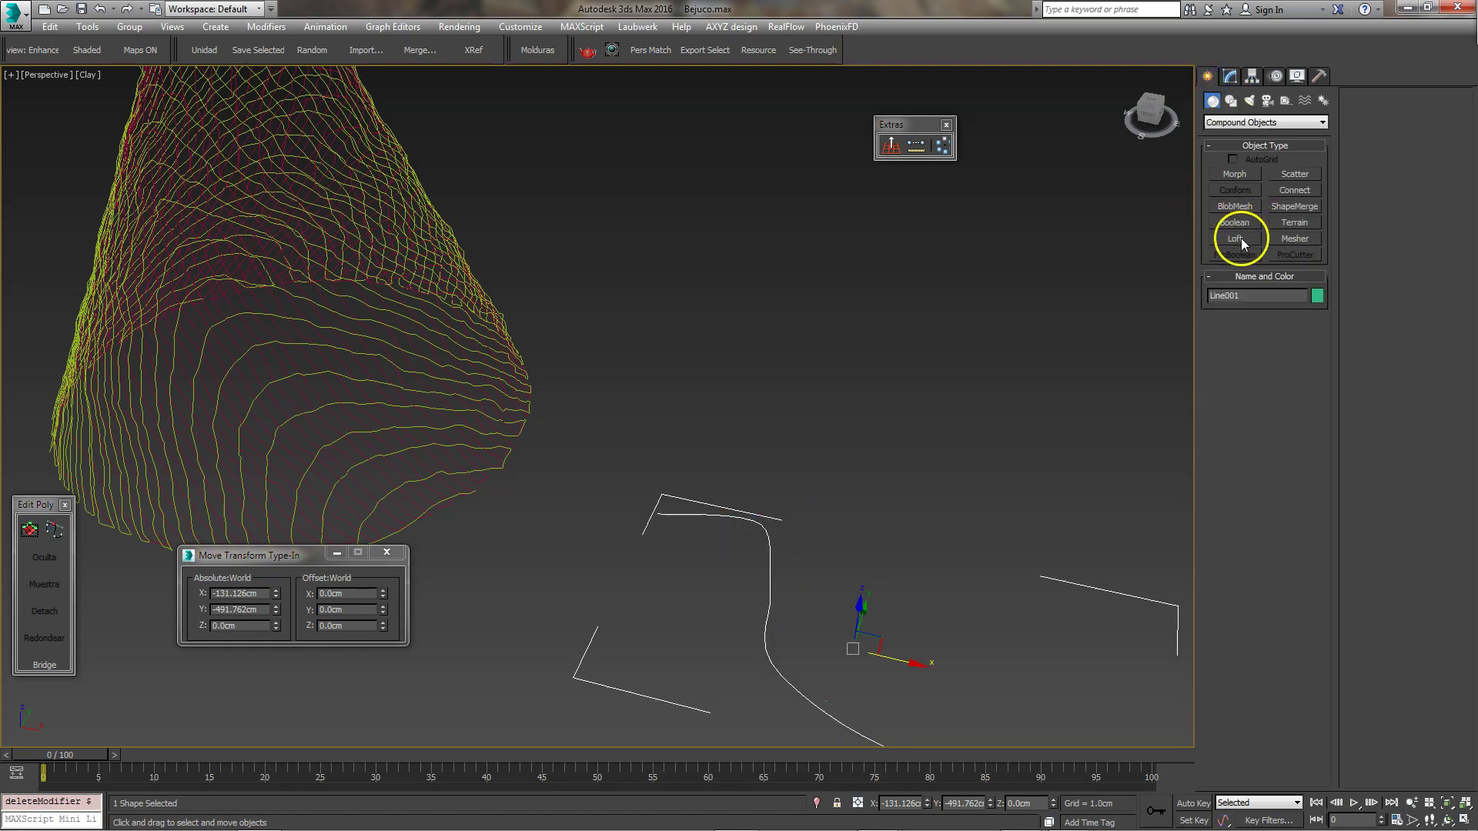
# Draw three circles of different radii near Line001, the largest 13.24cm, then select Line001.
pyautogui.click(860, 385)
pyautogui.moveTo(793, 423)
pyautogui.keyDown('alt'); pyautogui.mouseDown(button='middle')
pyautogui.moveTo(849, 416)
pyautogui.moveTo(801, 422)
pyautogui.mouseUp(button='middle'); pyautogui.keyUp('alt')
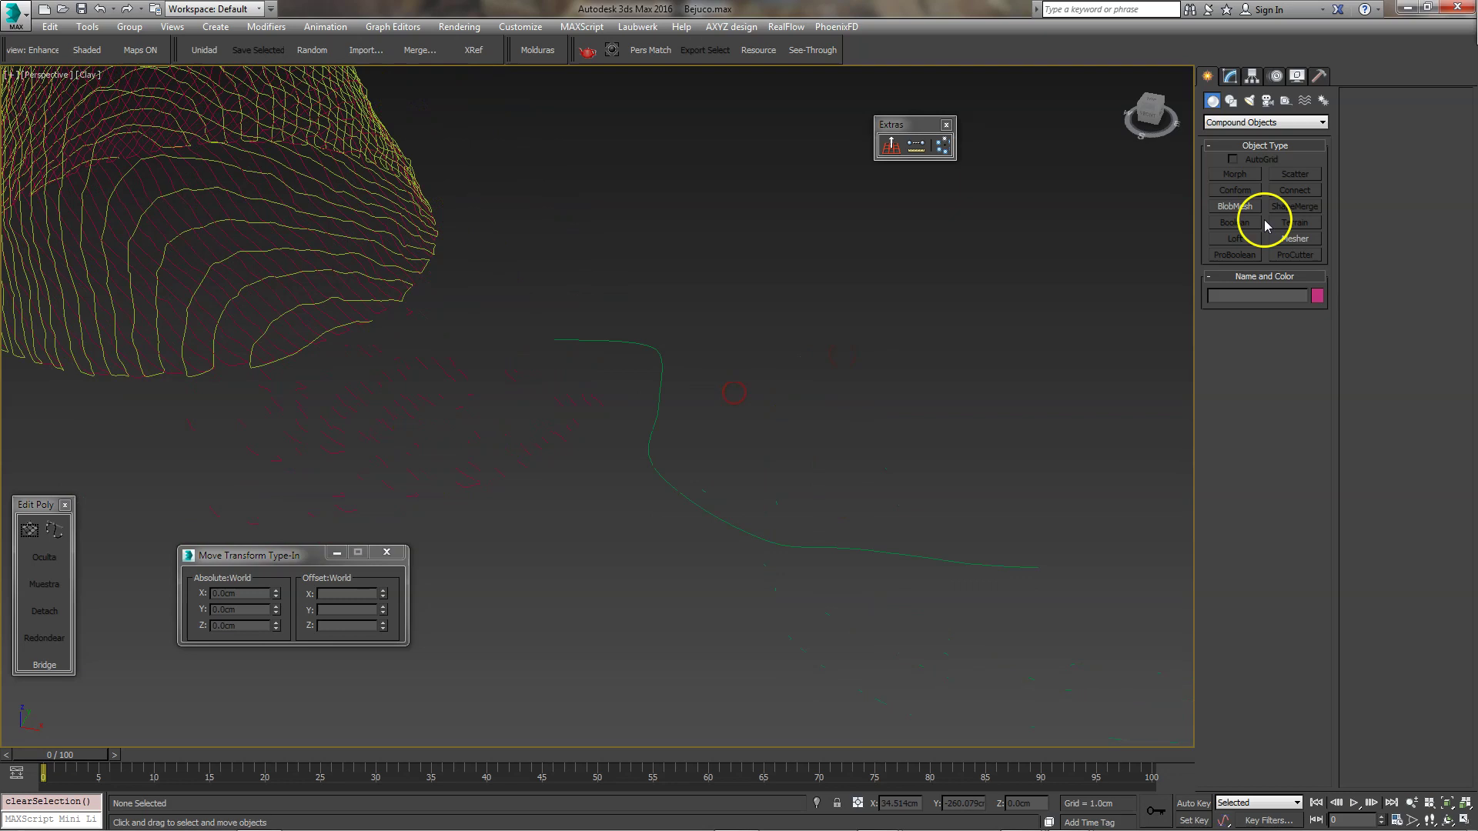
pyautogui.rightClick(558, 491)
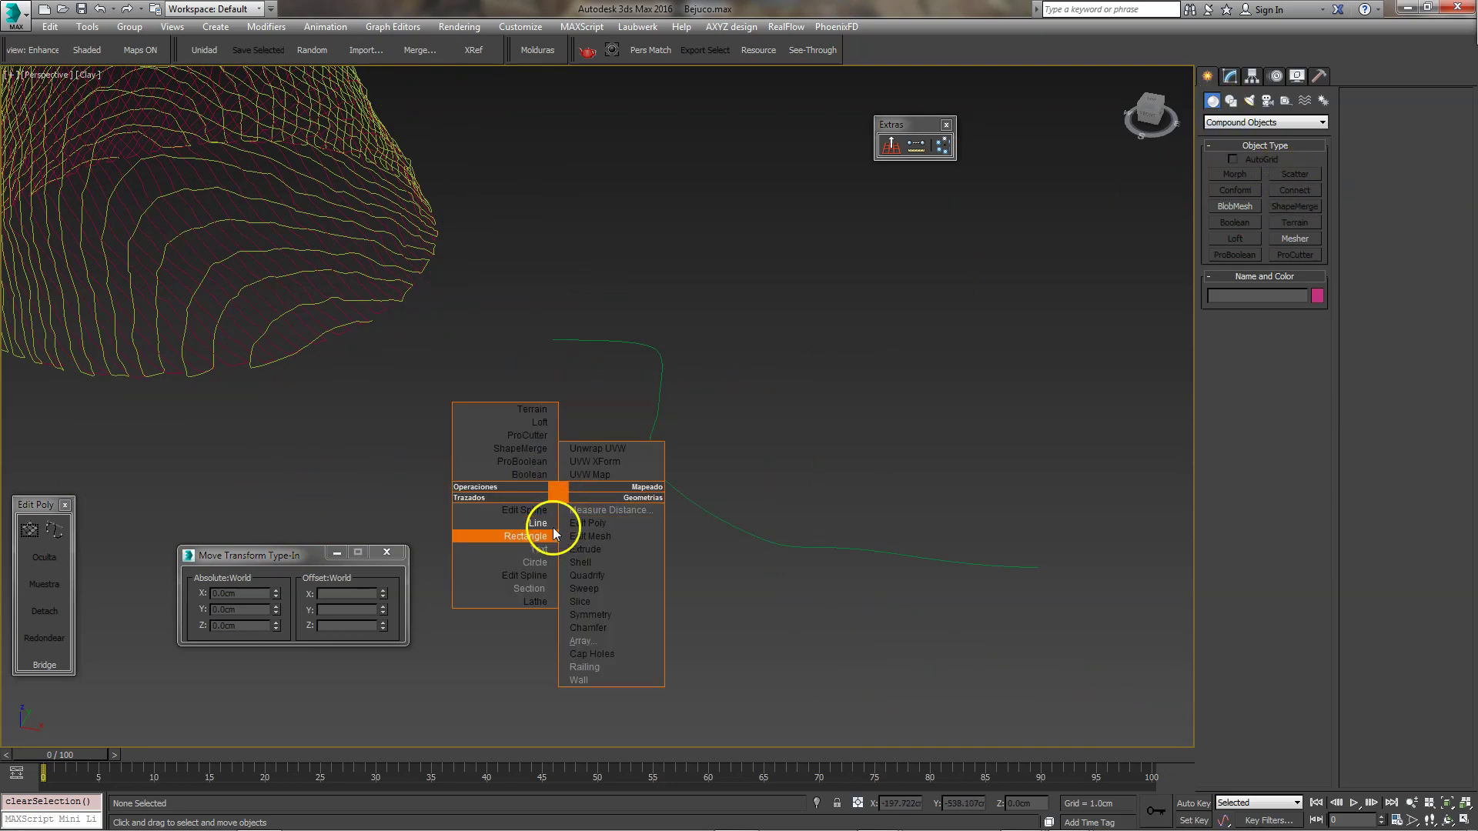
pyautogui.click(537, 562)
pyautogui.moveTo(549, 550); pyautogui.dragTo(551, 561)
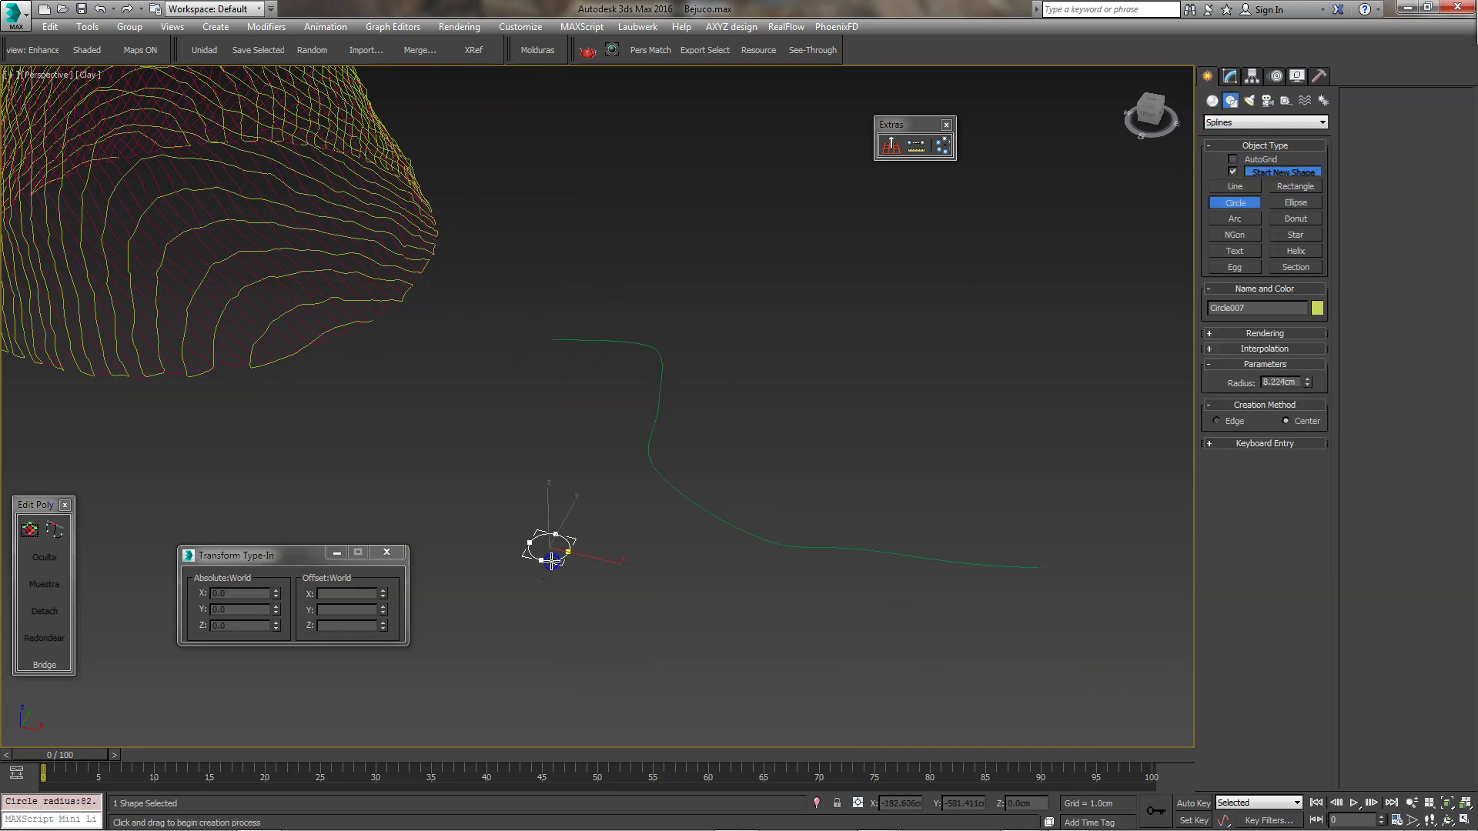
pyautogui.moveTo(637, 583); pyautogui.dragTo(630, 583)
pyautogui.moveTo(745, 620); pyautogui.dragTo(750, 647)
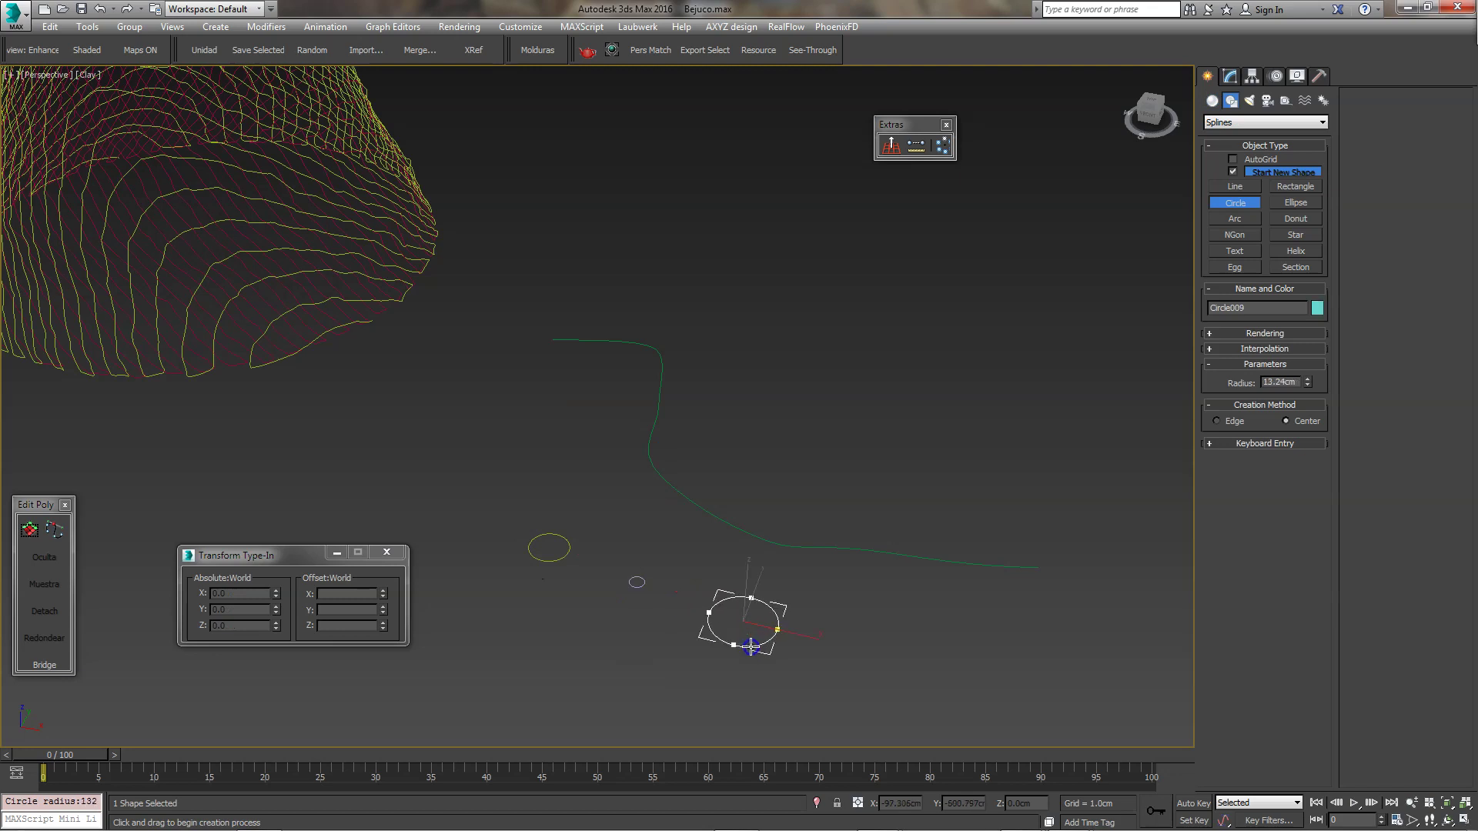
pyautogui.press('w')
pyautogui.click(686, 375)
pyautogui.moveTo(686, 375)
pyautogui.mouseDown(button='middle')
pyautogui.moveTo(769, 335)
pyautogui.moveTo(800, 350)
pyautogui.mouseUp(button='middle')
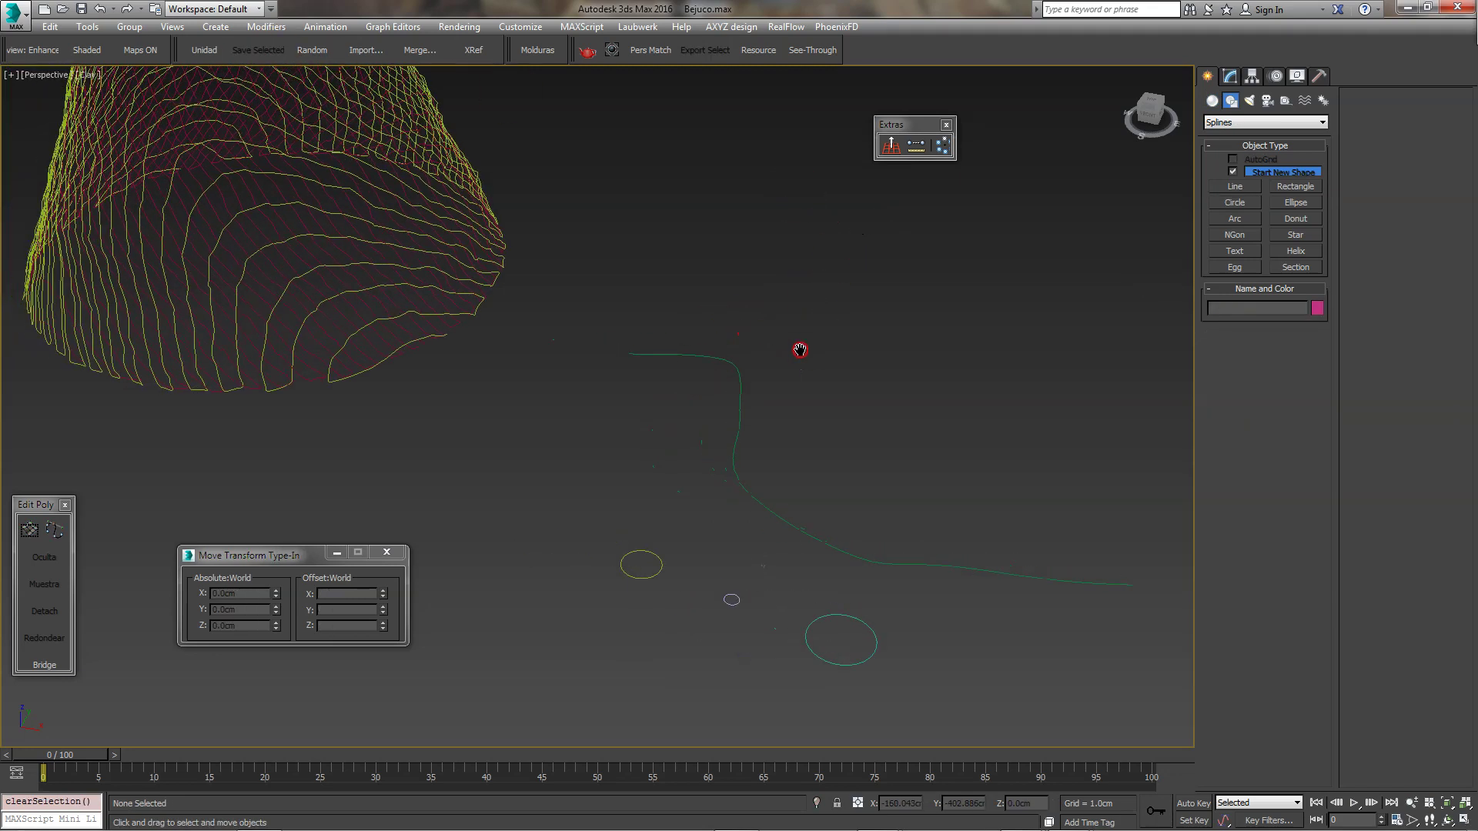
pyautogui.click(738, 407)
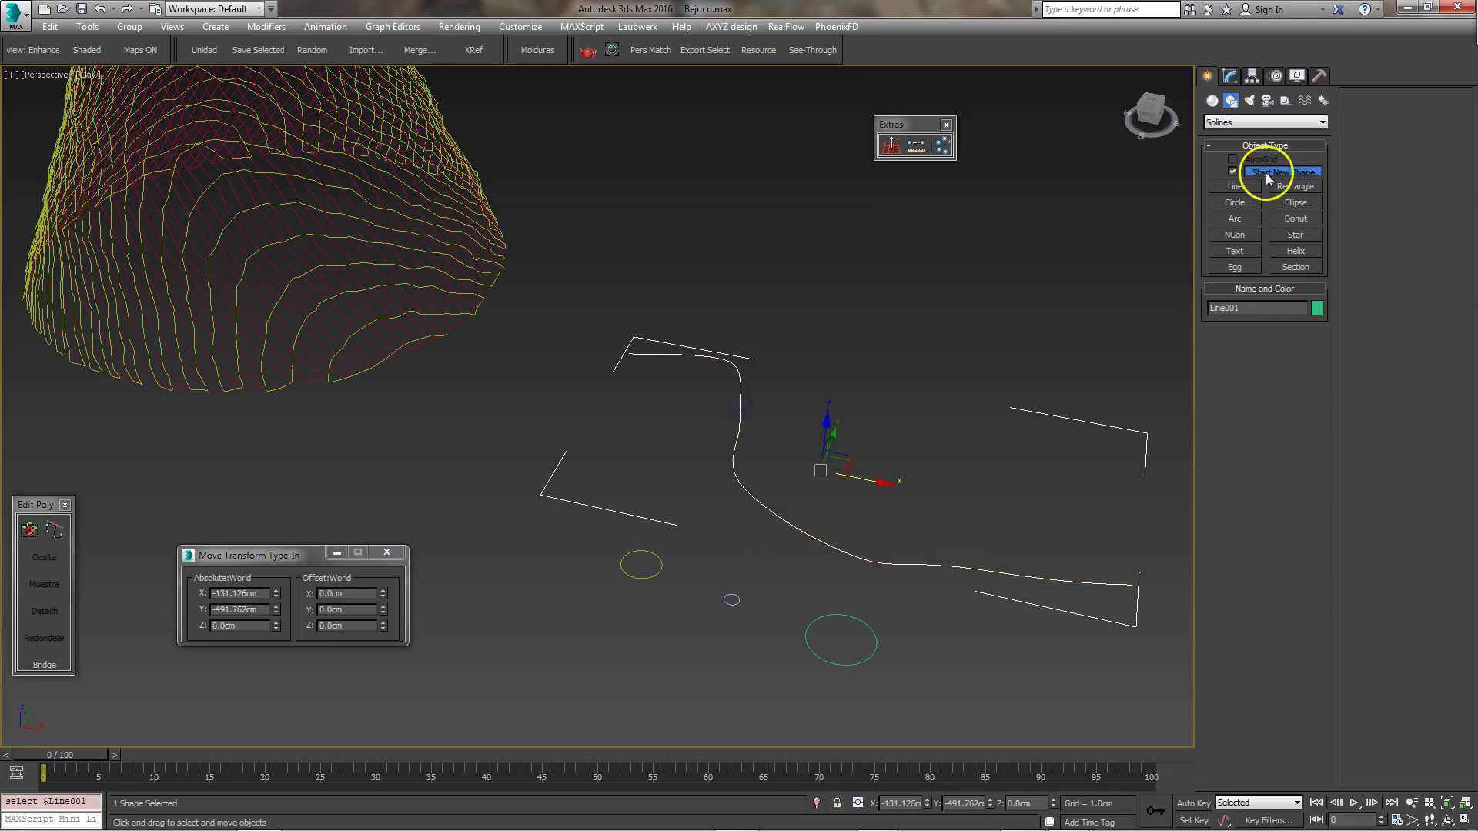
# Start an instanced loft along Line001 with Circle007 as its starting cross-section.
pyautogui.click(1230, 77)
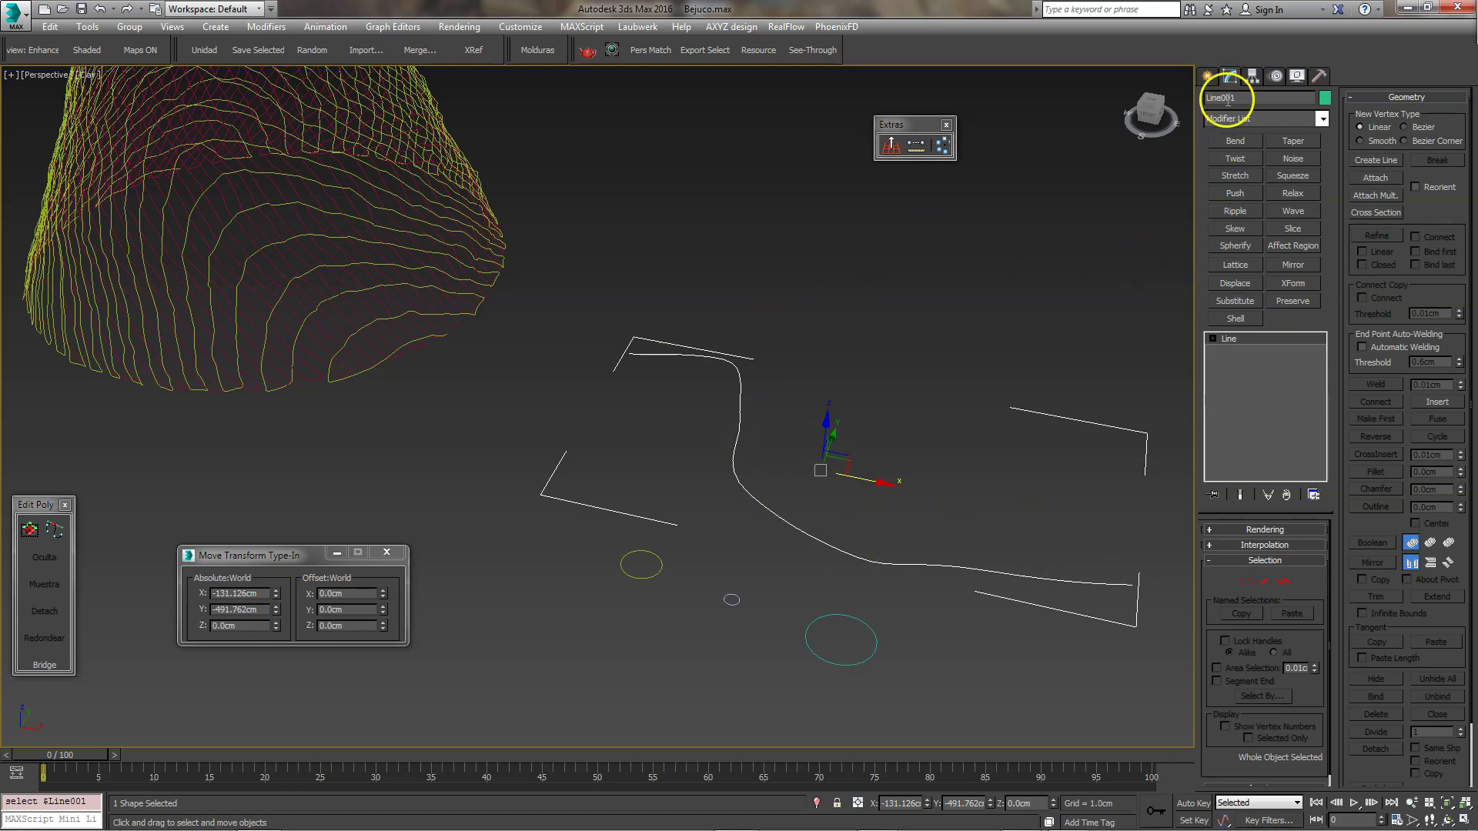
pyautogui.click(1207, 75)
pyautogui.click(1213, 101)
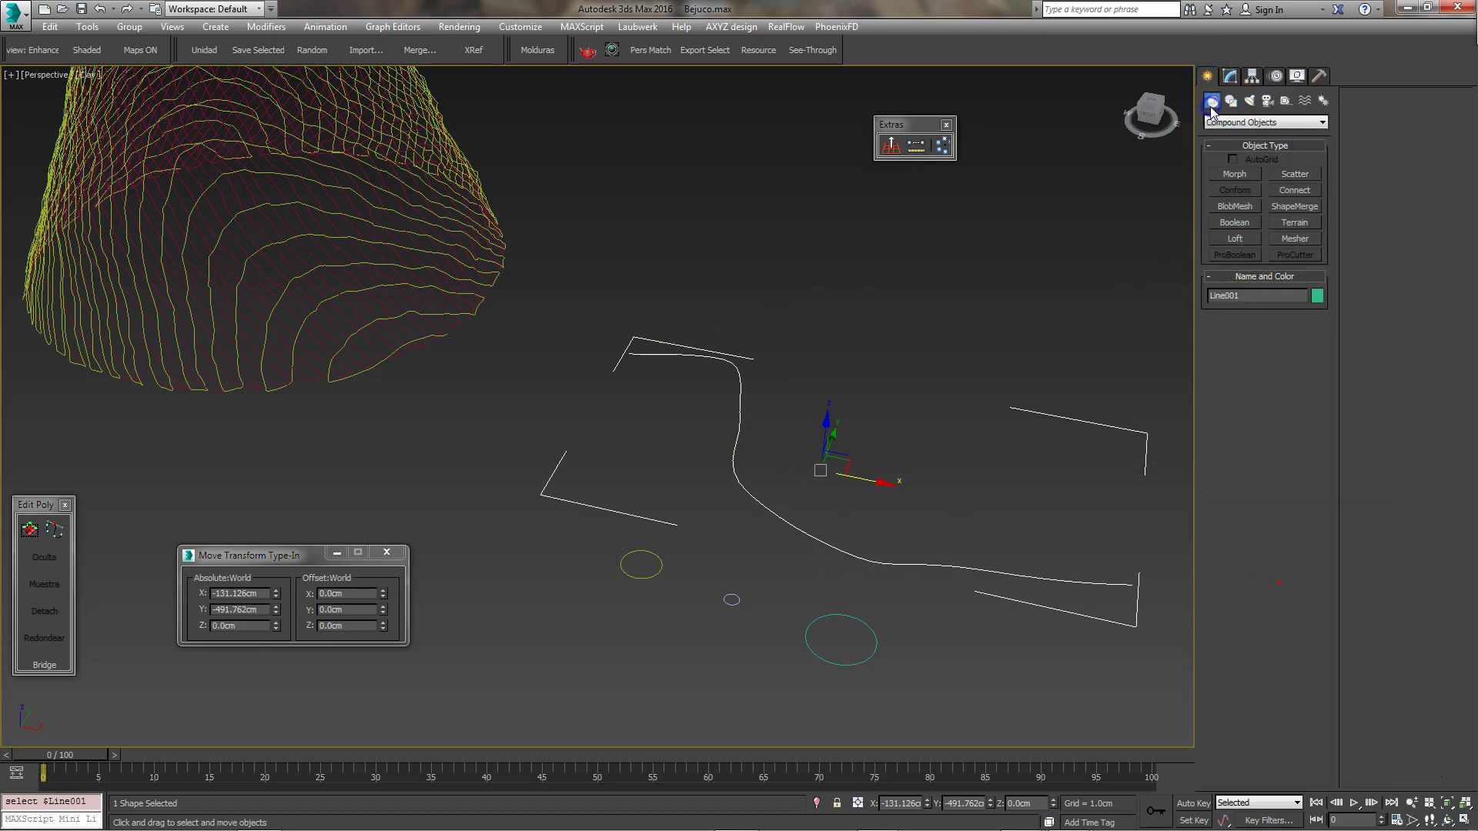
pyautogui.click(1240, 238)
pyautogui.click(1300, 351)
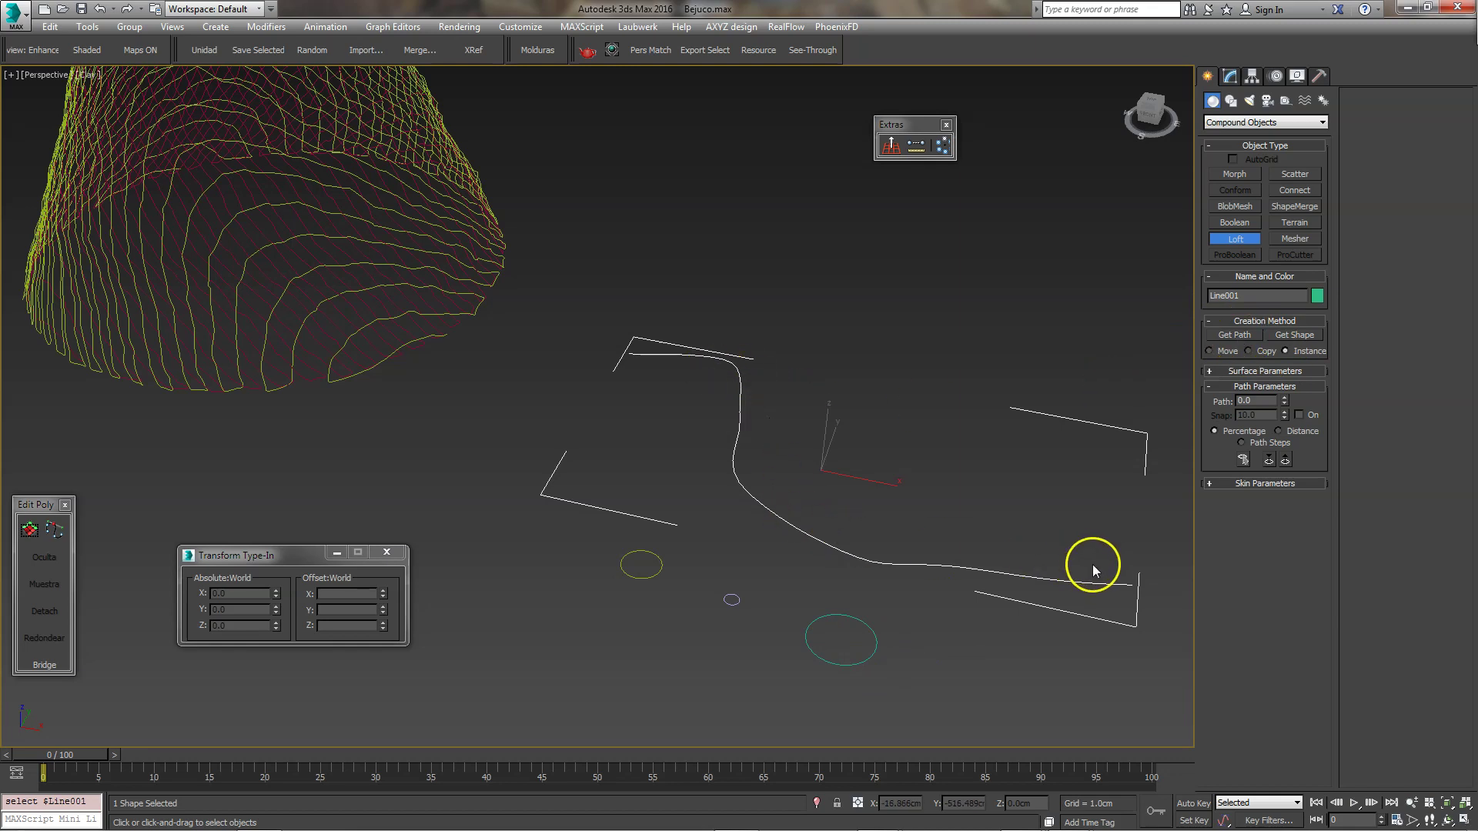
pyautogui.click(1294, 339)
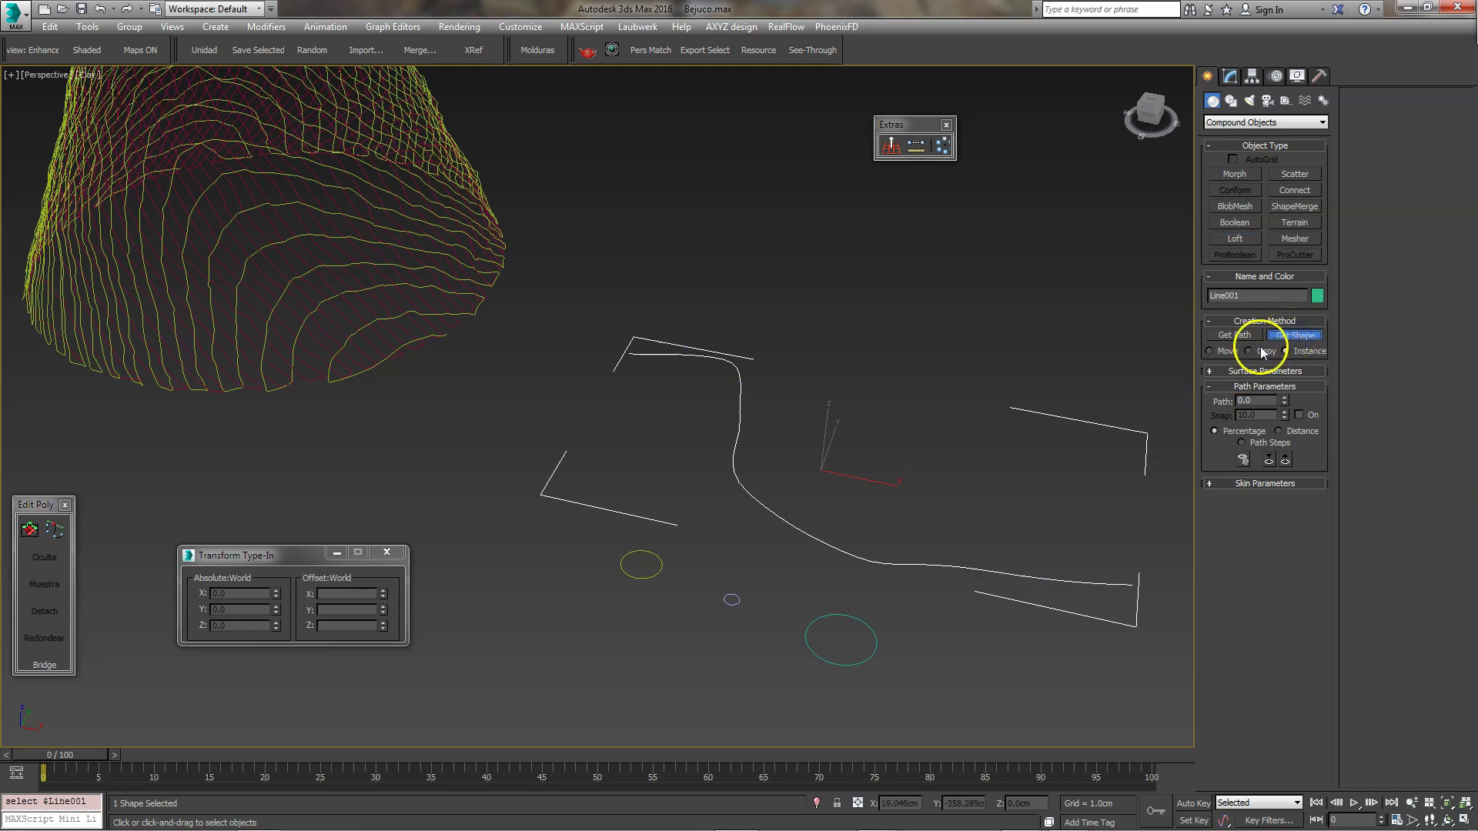
pyautogui.click(660, 556)
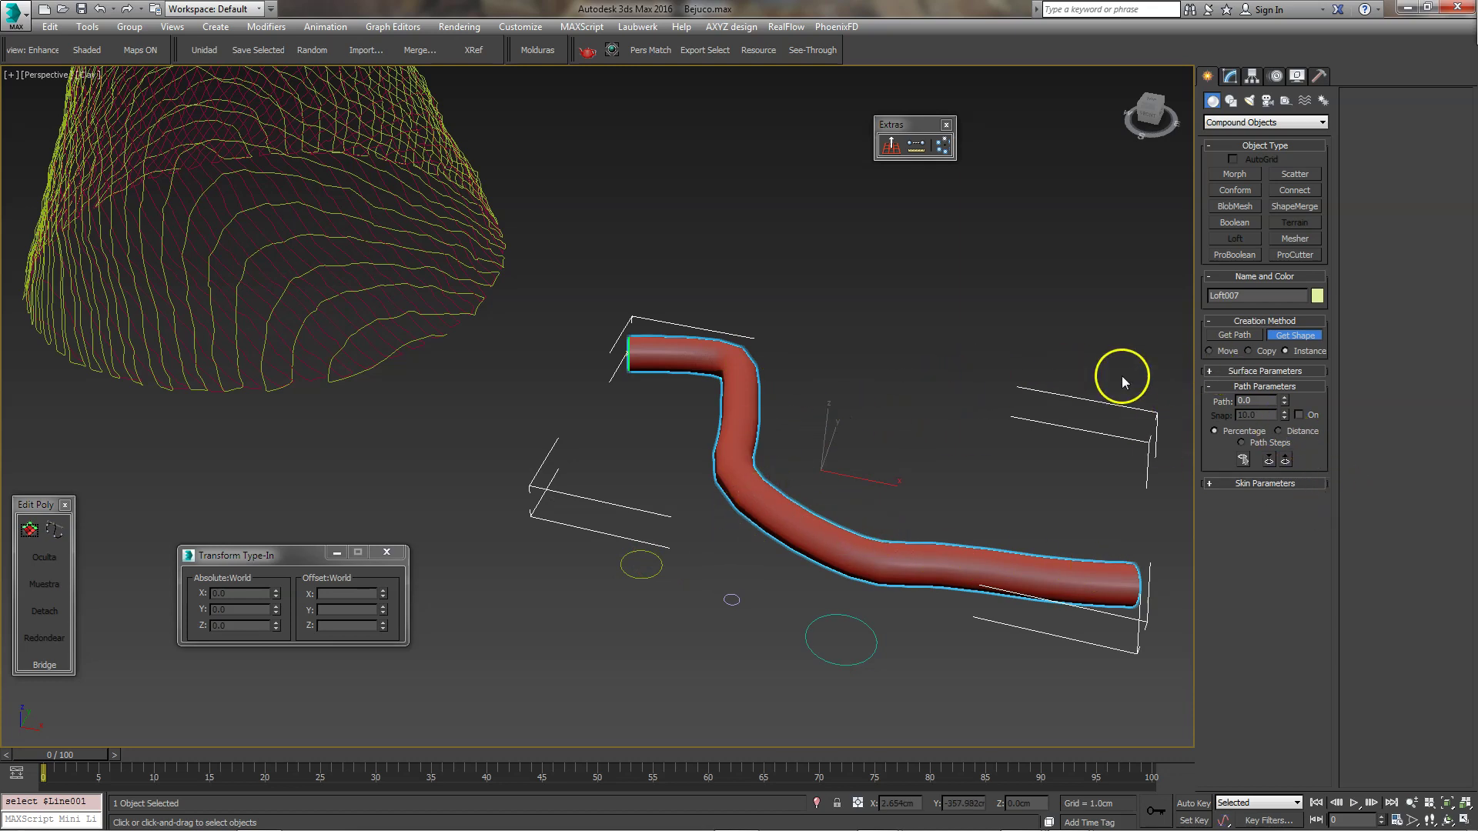
# Add Circle008 at path 50 to thin the tube midway.
pyautogui.click(1268, 401)
pyautogui.write('90')
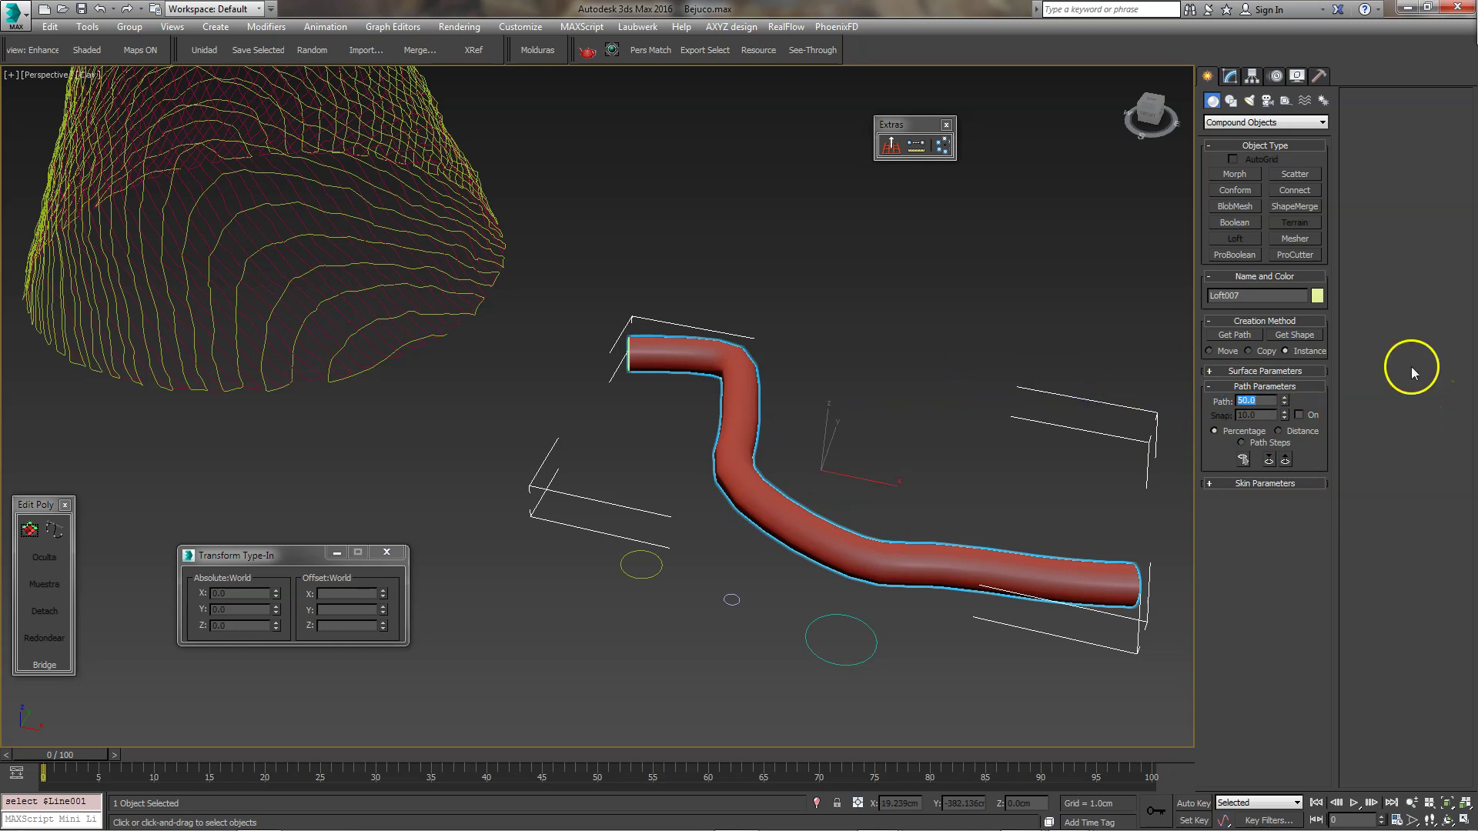
pyautogui.moveTo(784, 370); pyautogui.dragTo(590, 347, button='middle')
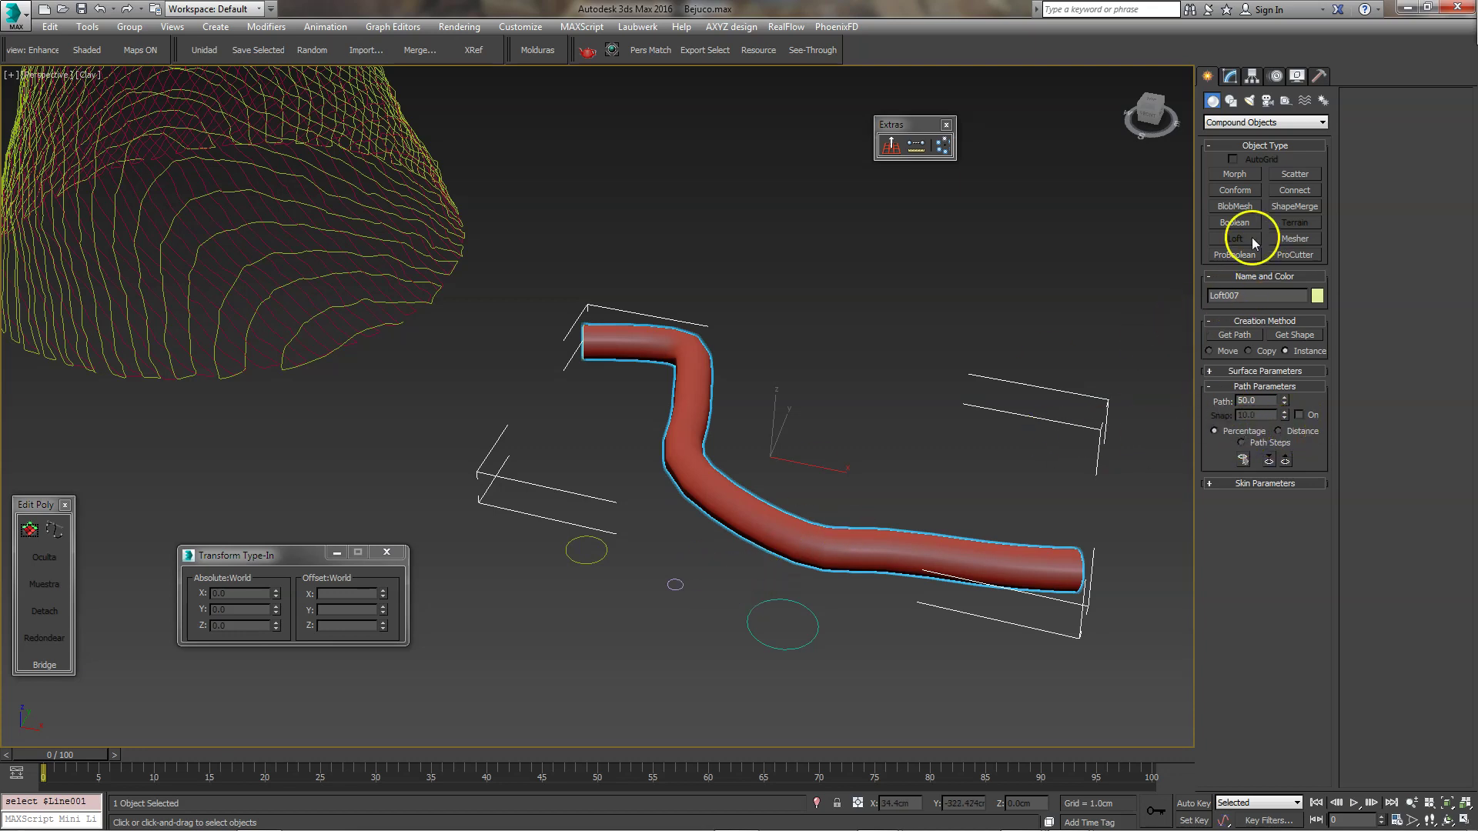
pyautogui.click(1295, 335)
pyautogui.click(678, 585)
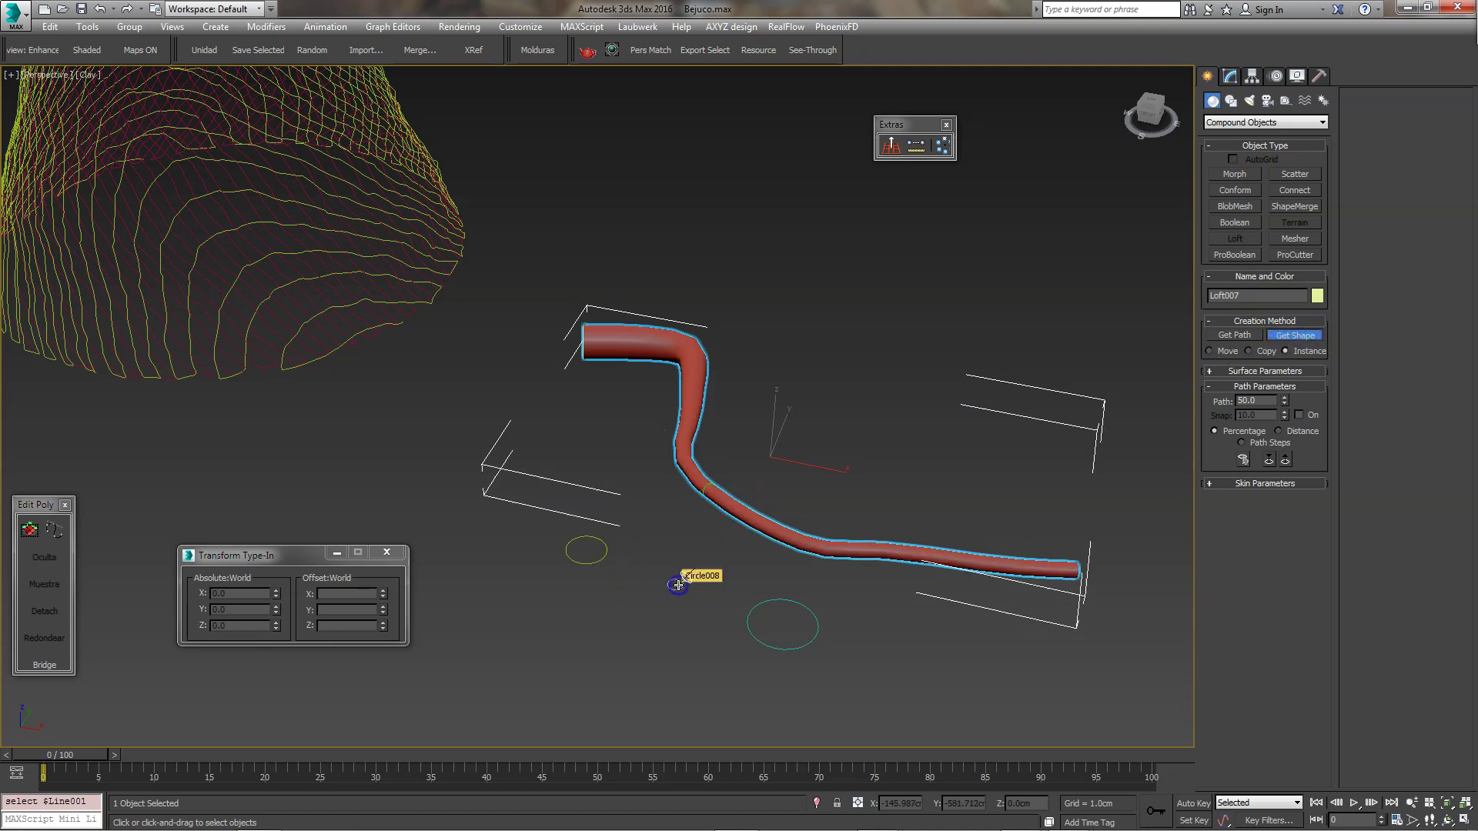
# Add Circle009 at path 100 so the tube flares at its far end.
pyautogui.click(1246, 401)
pyautogui.write('100')
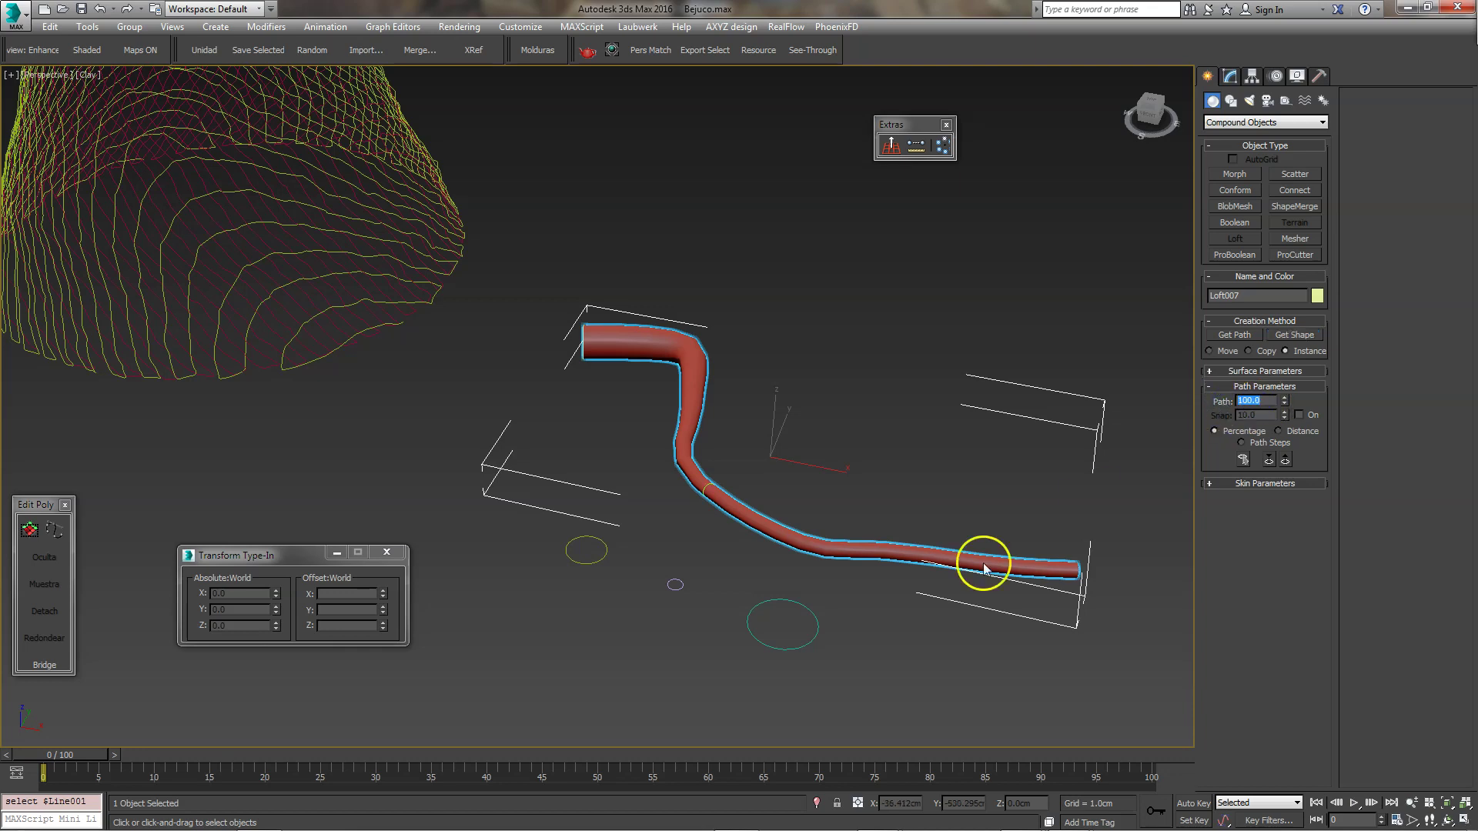
pyautogui.click(1301, 335)
pyautogui.click(806, 605)
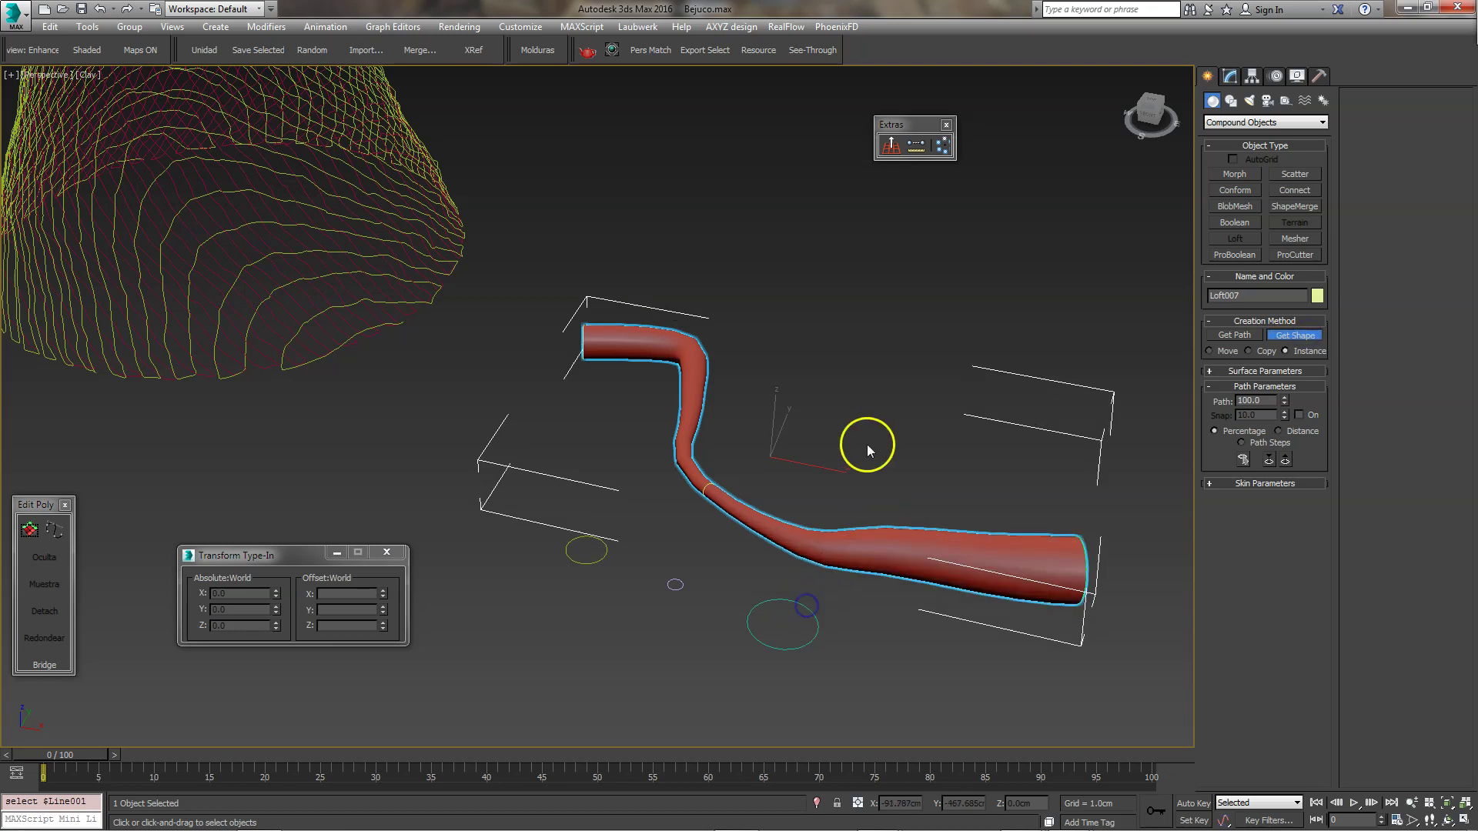
pyautogui.moveTo(865, 443); pyautogui.dragTo(792, 416, button='middle')
pyautogui.press('w')
pyautogui.click(793, 390)
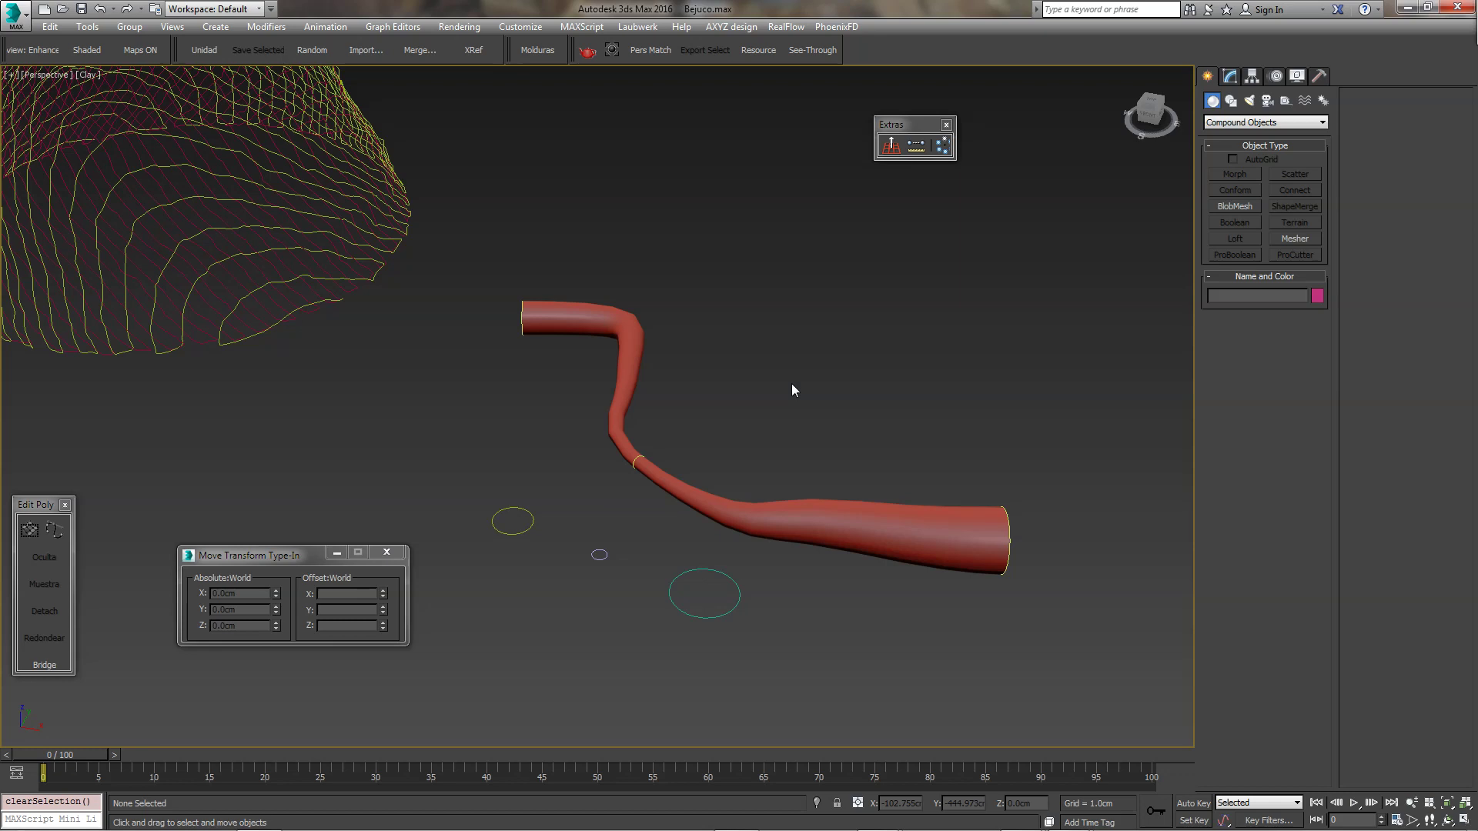
# Select Loft007 and expand its Deformations rollout in the Modify panel.
pyautogui.click(534, 323)
pyautogui.click(811, 346)
pyautogui.moveTo(774, 418); pyautogui.dragTo(762, 409, button='middle')
pyautogui.click(765, 522)
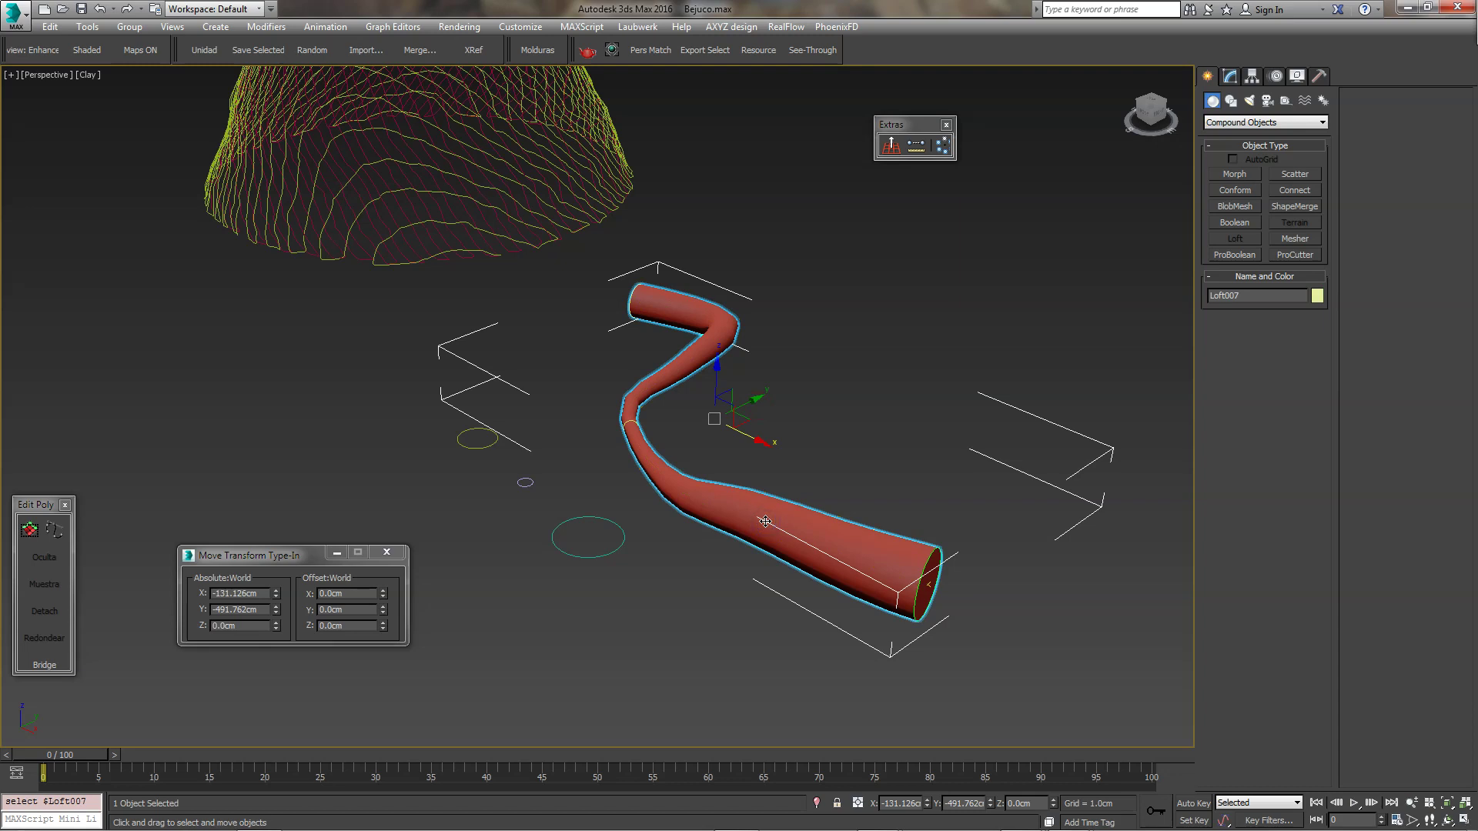
pyautogui.click(1230, 76)
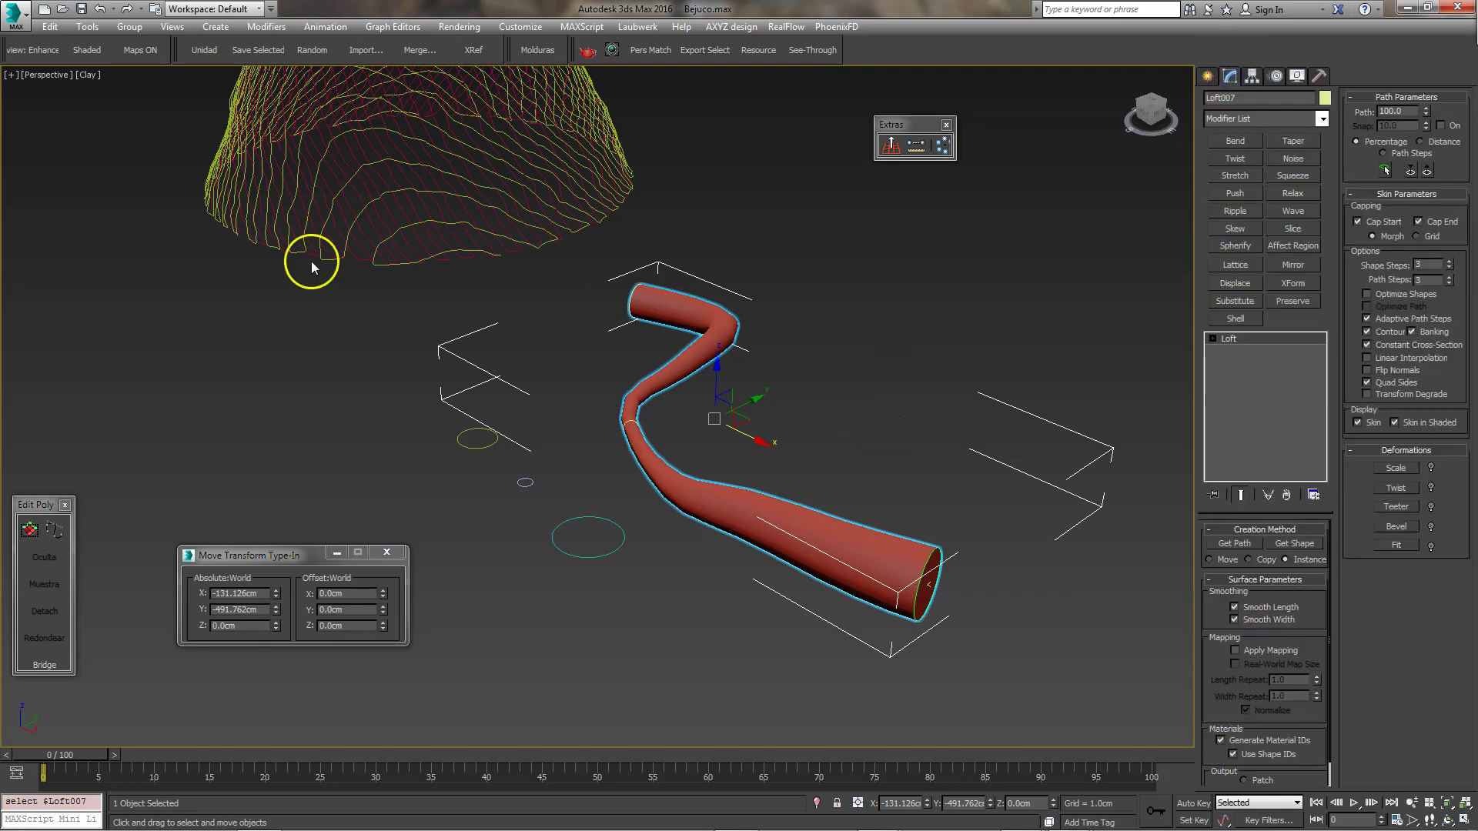
pyautogui.scroll(2, 538, 205)
pyautogui.scroll(2, 558, 293)
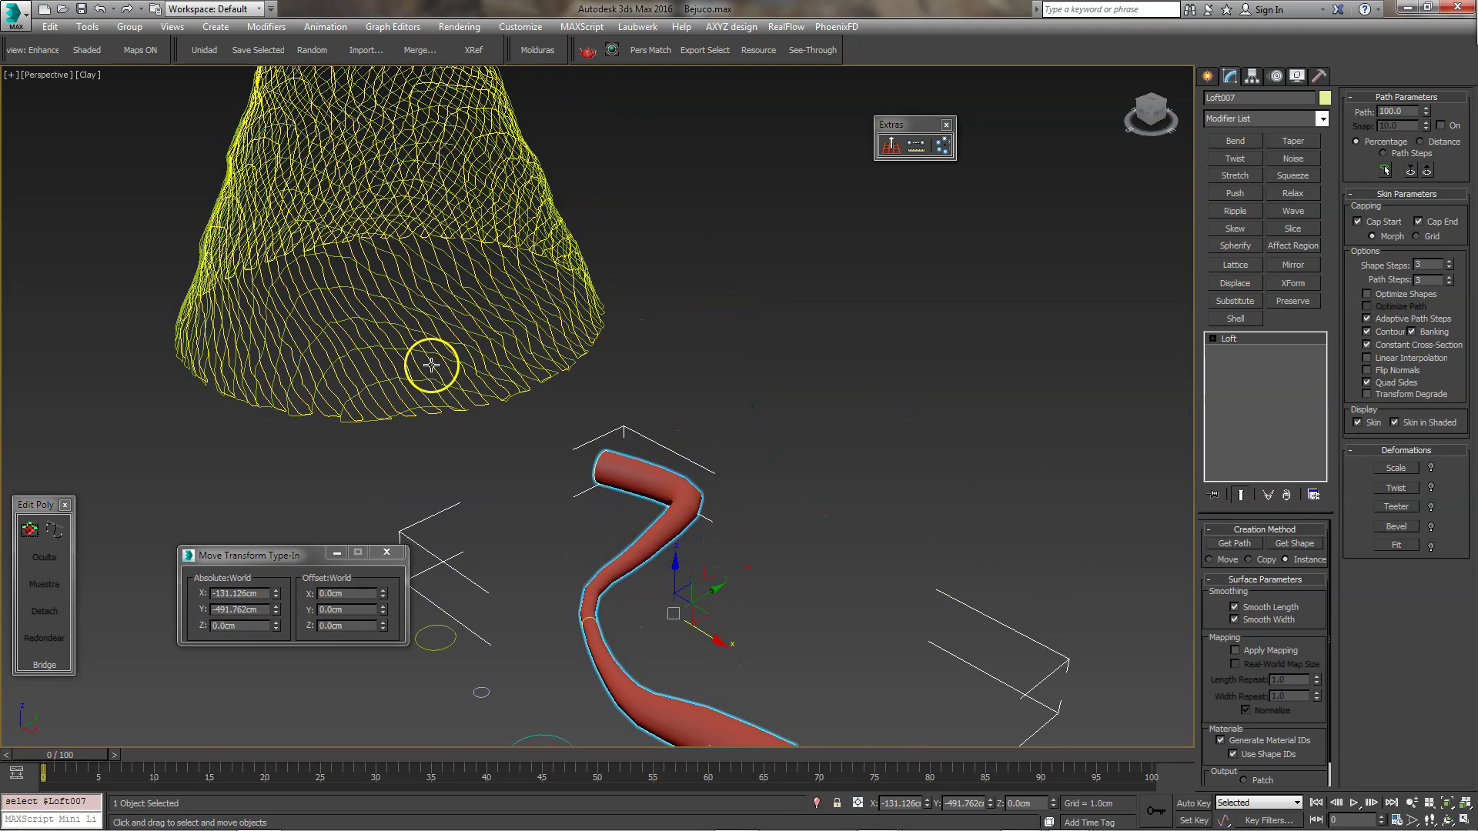
pyautogui.click(528, 307)
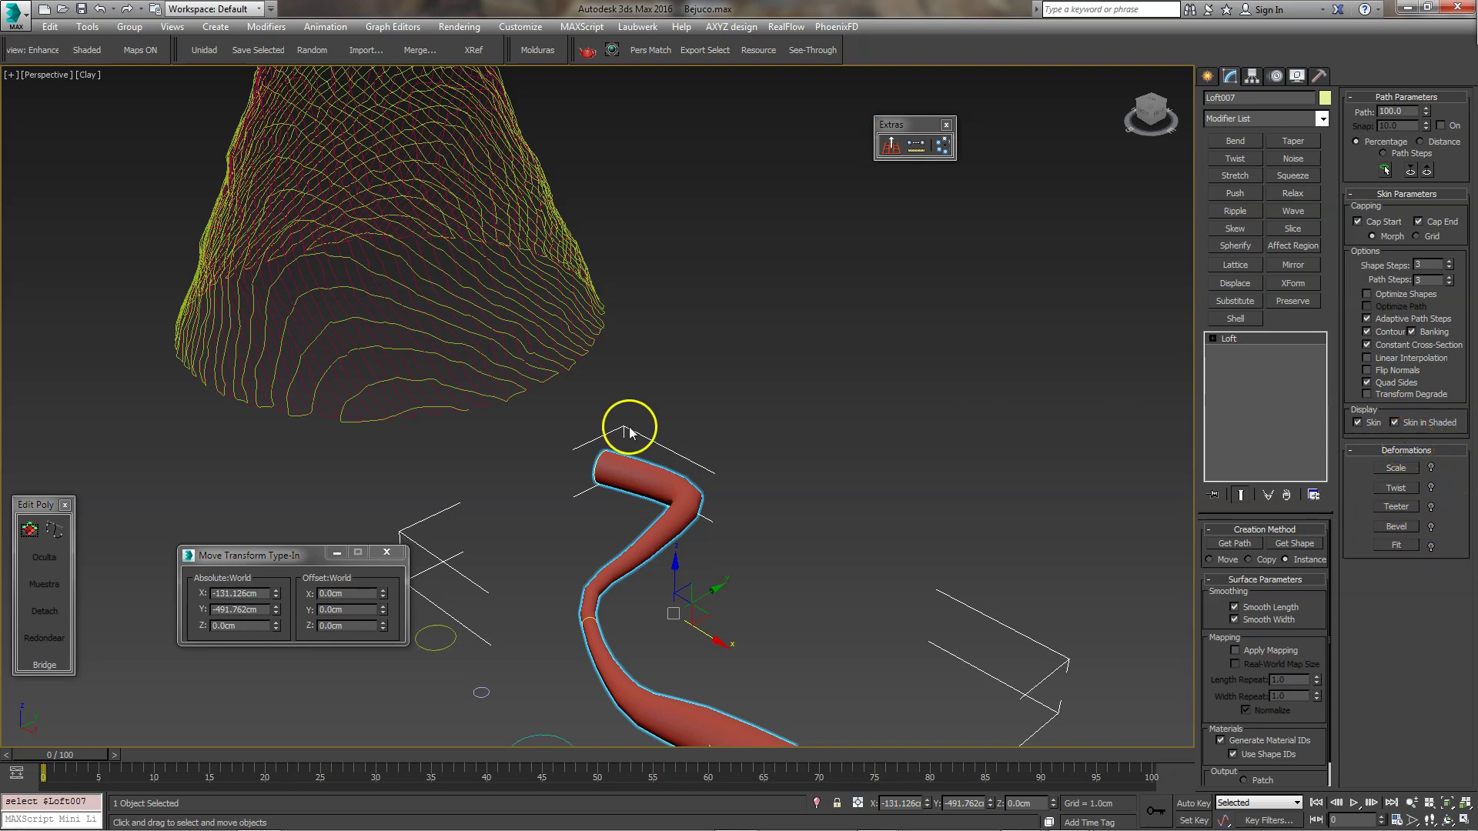
pyautogui.moveTo(544, 419); pyautogui.dragTo(547, 292, button='middle')
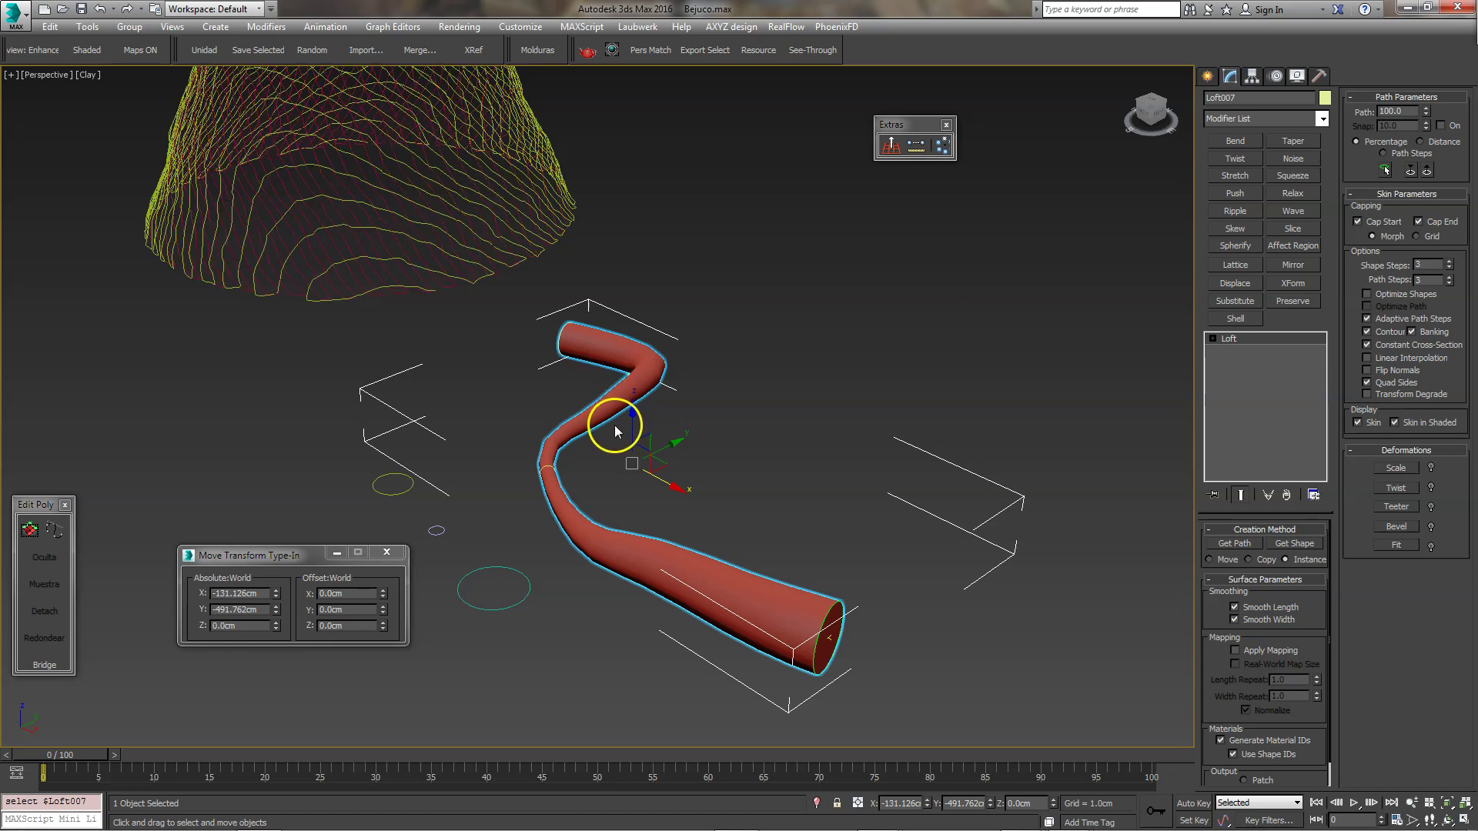
pyautogui.moveTo(625, 433); pyautogui.dragTo(593, 406, button='middle')
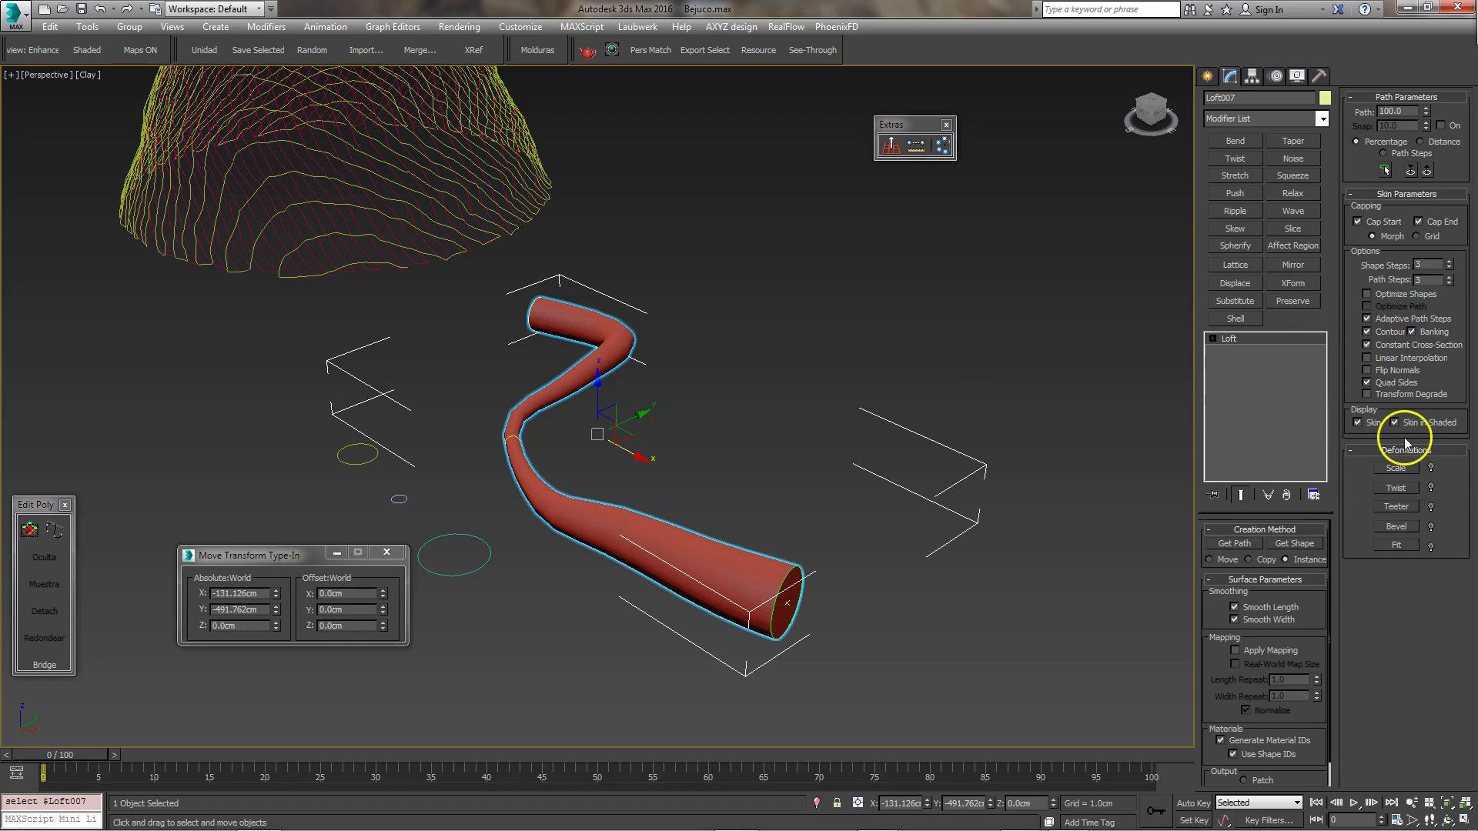
# Open Loft007's Scale Deformation window, enlarged and placed beside the tube.
pyautogui.click(1401, 471)
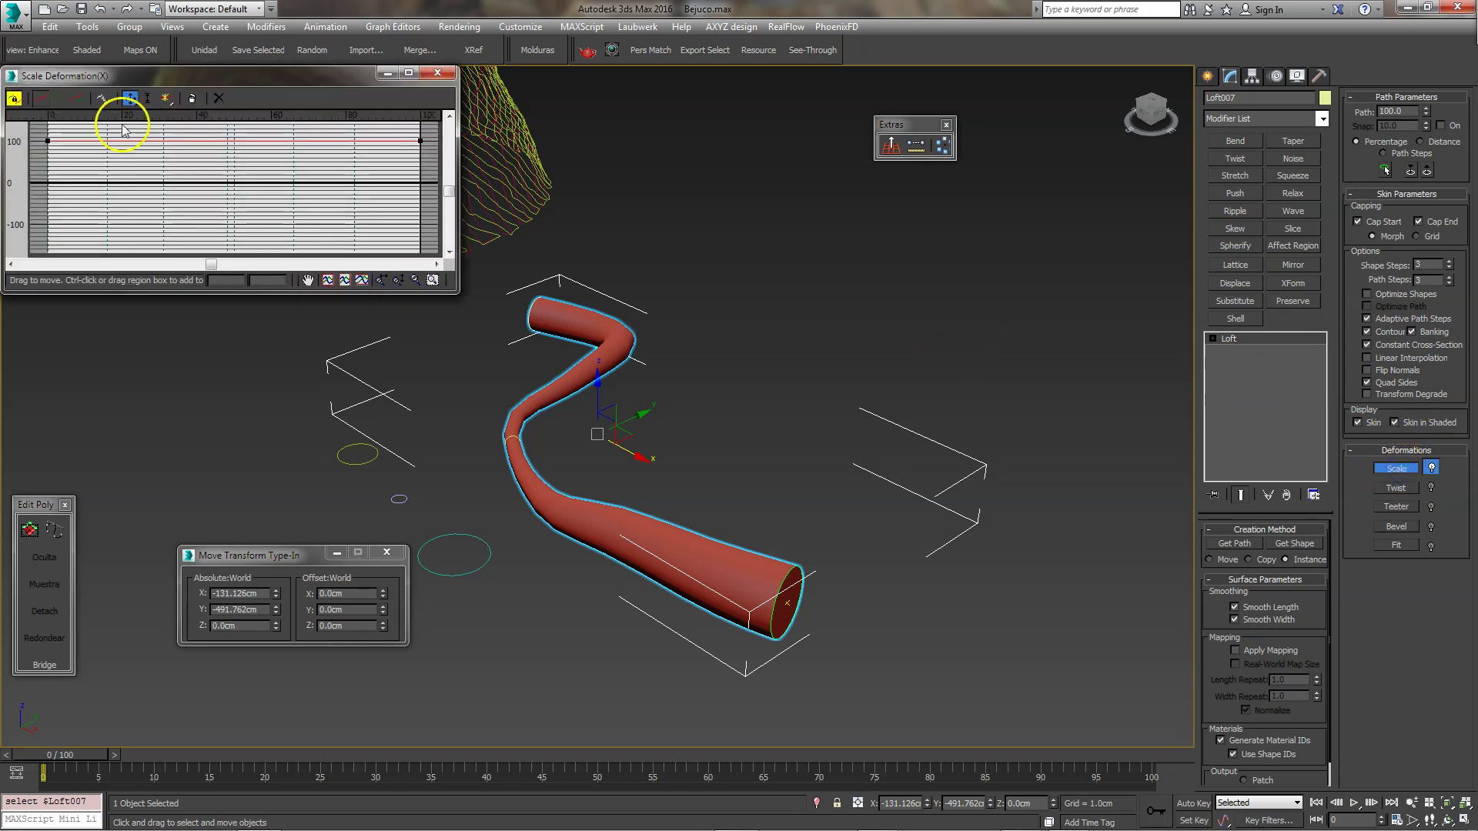
pyautogui.moveTo(208, 81)
pyautogui.mouseDown()
pyautogui.moveTo(943, 210)
pyautogui.moveTo(897, 151)
pyautogui.mouseUp()
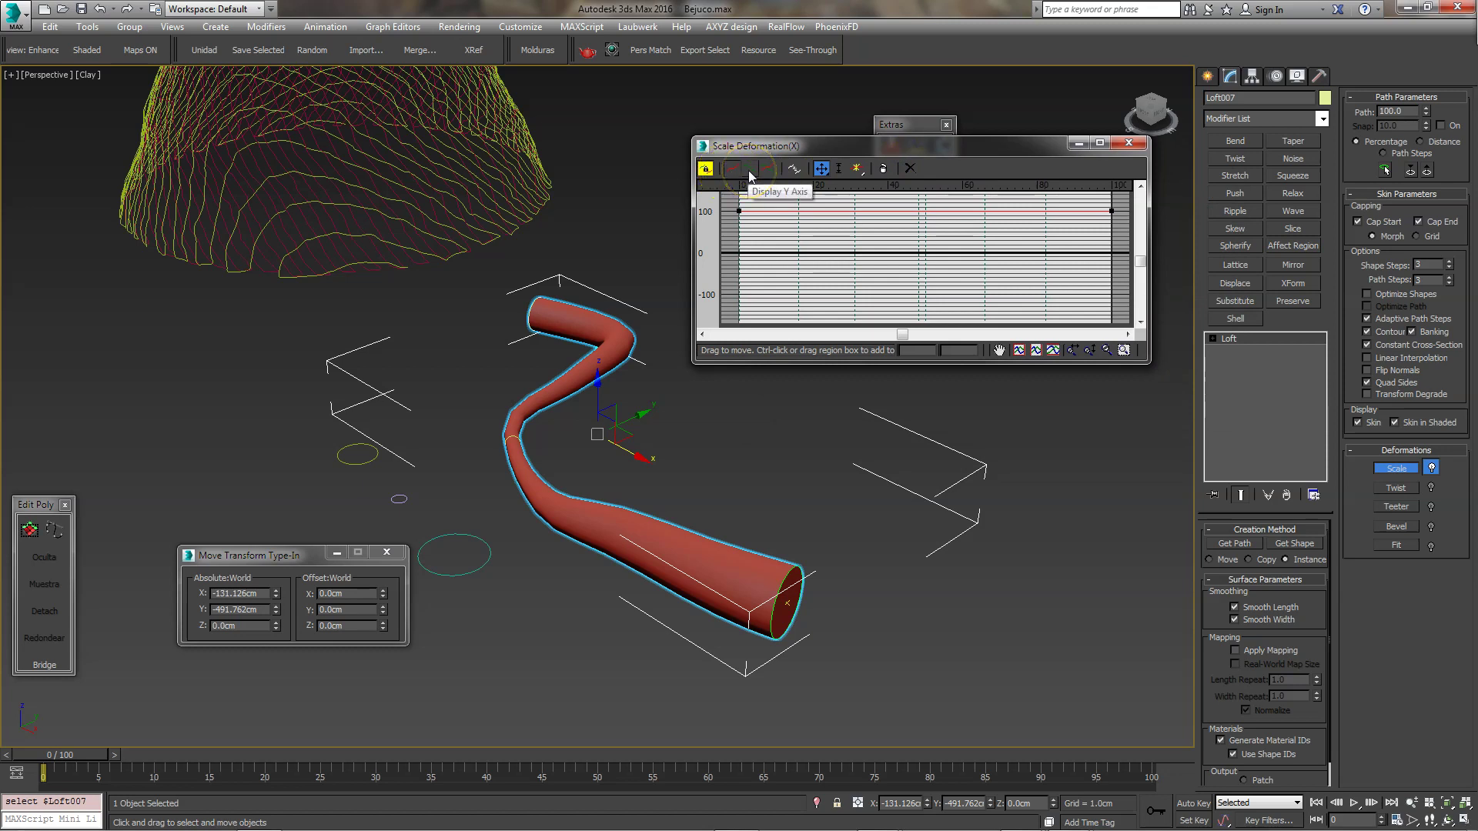
pyautogui.moveTo(1056, 364); pyautogui.dragTo(1050, 570)
pyautogui.moveTo(897, 137); pyautogui.dragTo(988, 427)
pyautogui.click(863, 531)
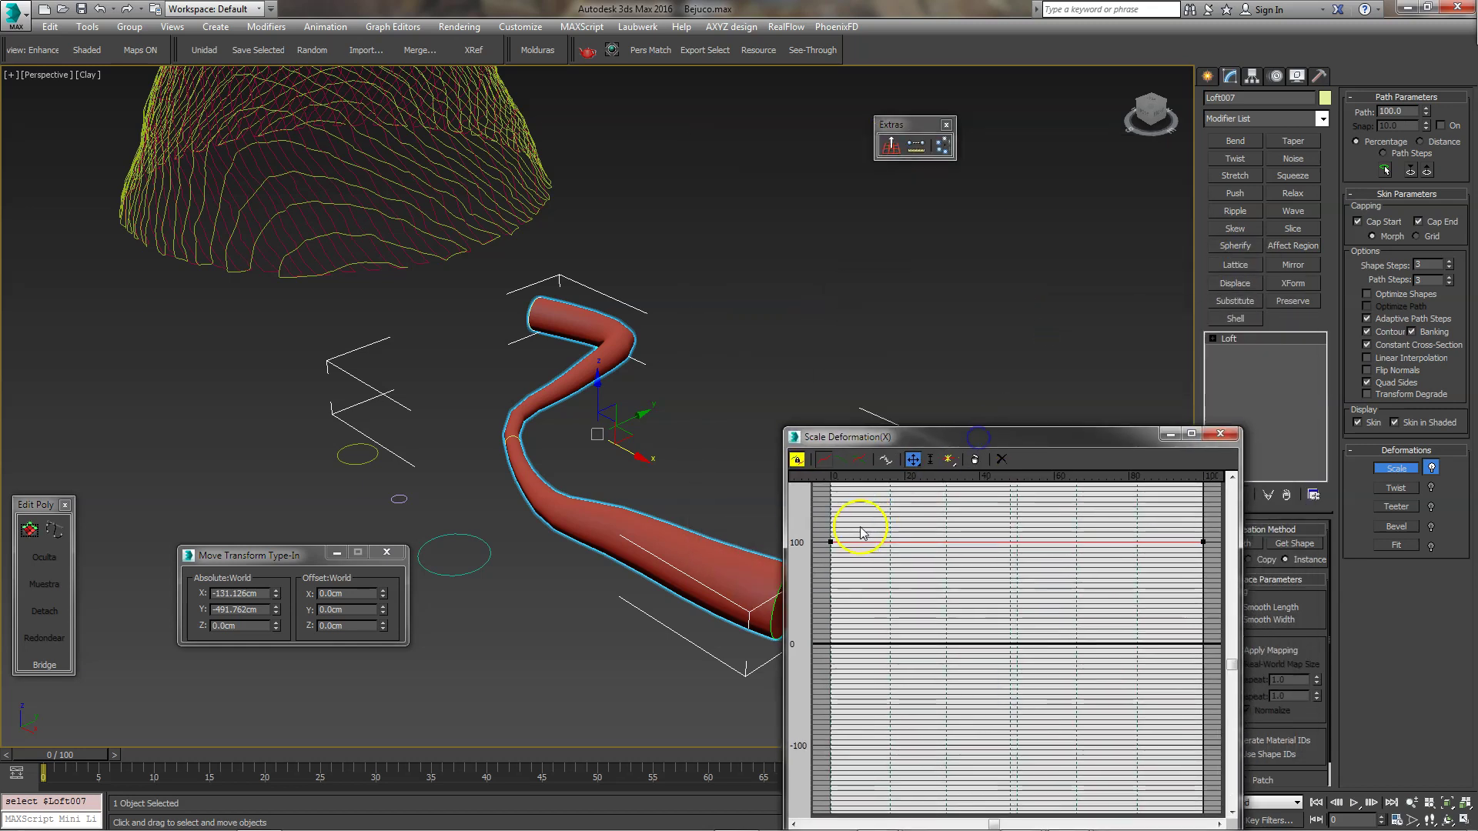
pyautogui.moveTo(806, 550); pyautogui.dragTo(1137, 546)
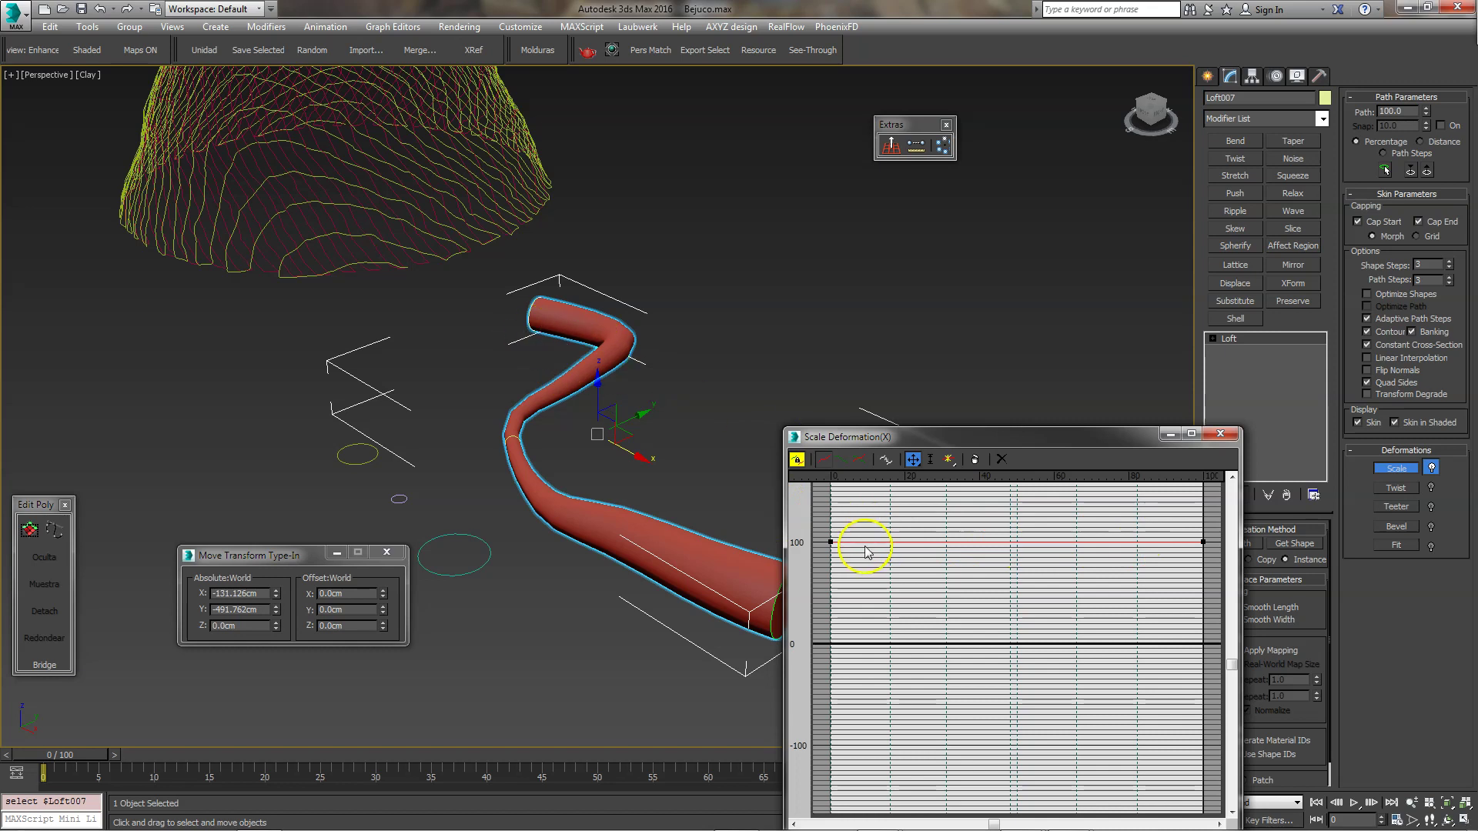
# Make both curve end points Bezier-Corner and pull their handles into a bulge and dip.
pyautogui.rightClick(832, 540)
pyautogui.click(866, 584)
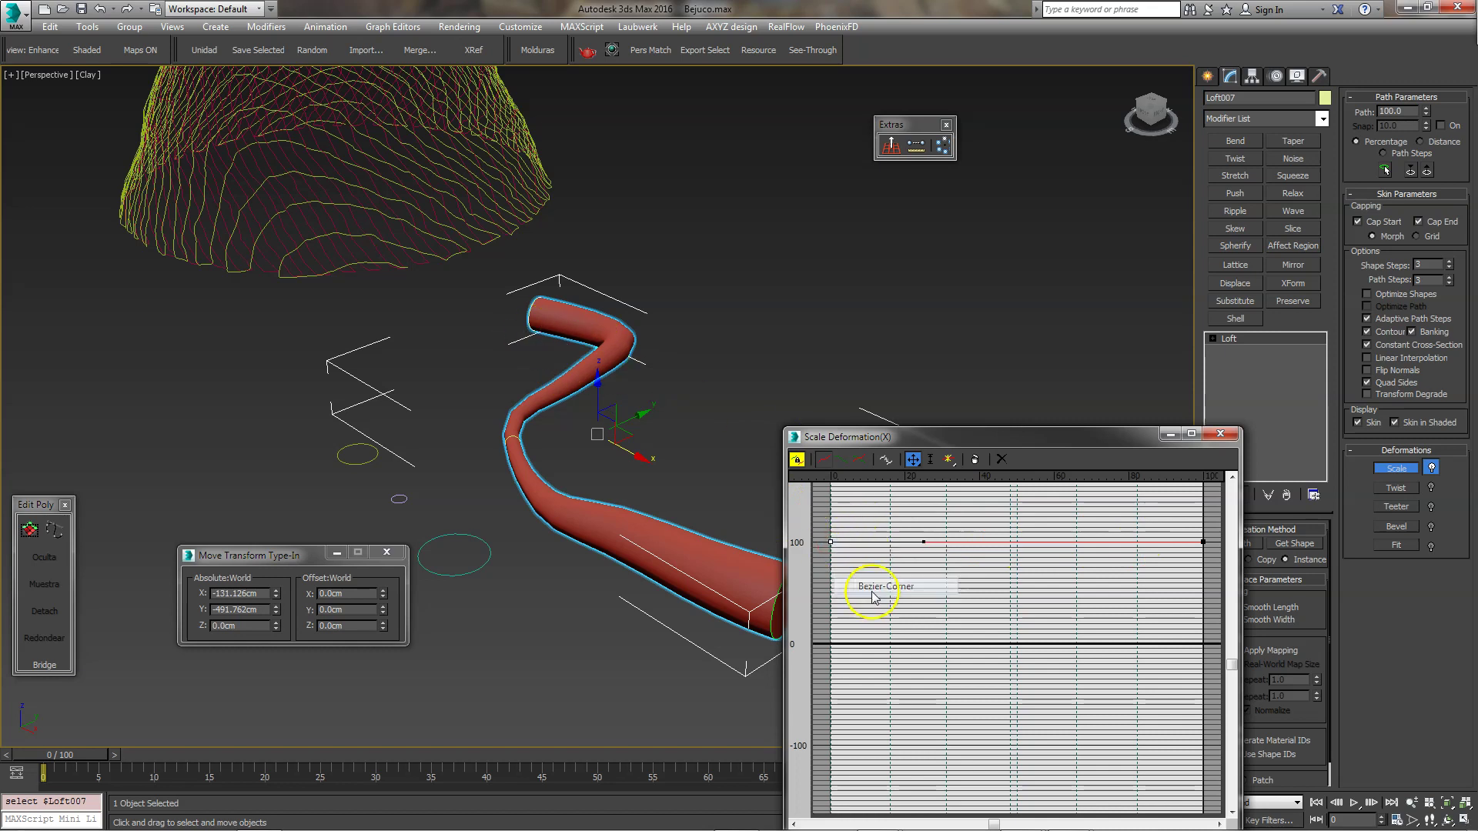
pyautogui.moveTo(1187, 539); pyautogui.dragTo(1219, 568)
pyautogui.rightClick(1203, 541)
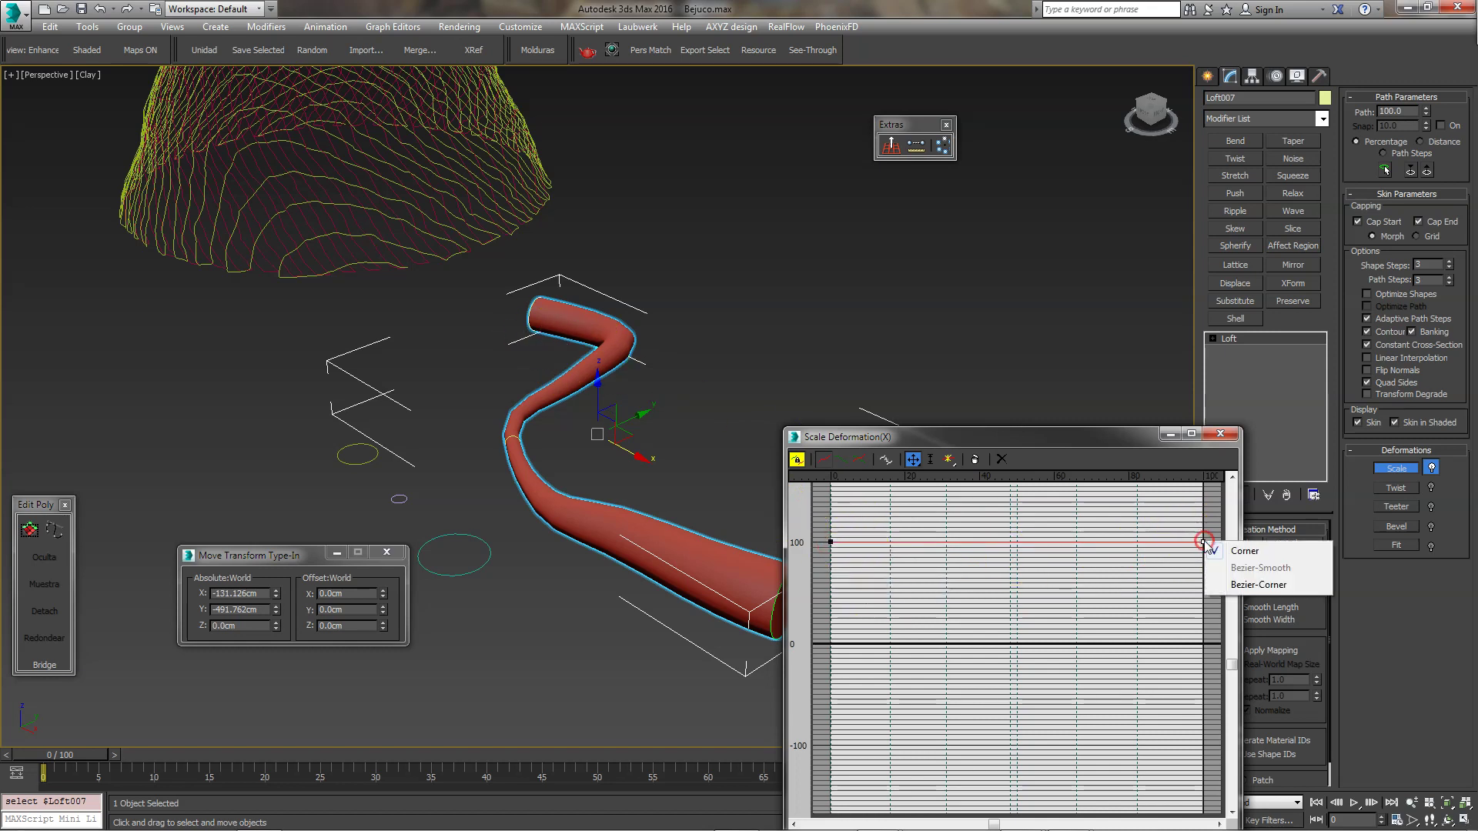
pyautogui.click(1232, 585)
pyautogui.click(832, 542)
pyautogui.moveTo(925, 542); pyautogui.dragTo(911, 492)
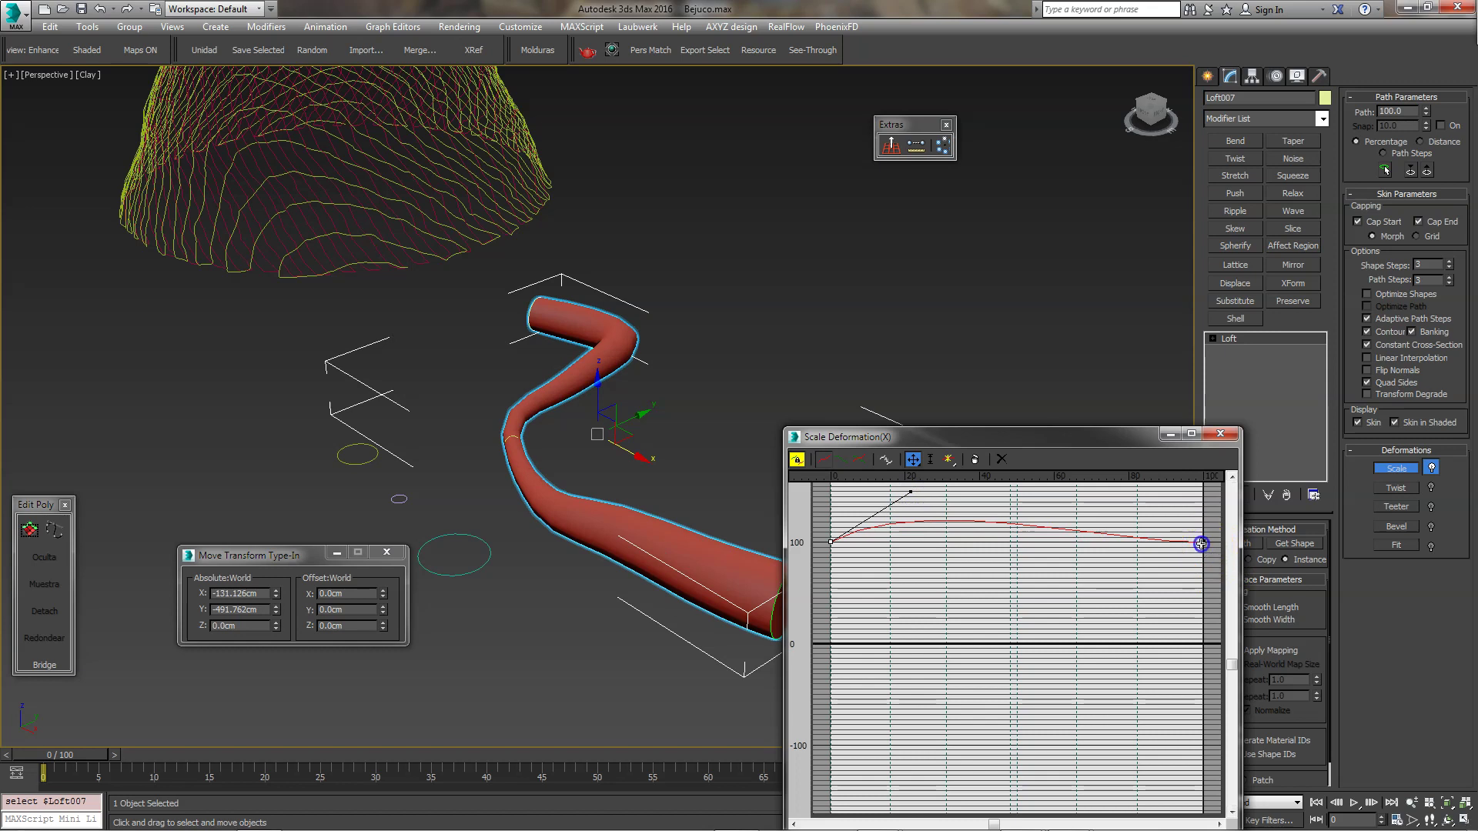
pyautogui.moveTo(1112, 543); pyautogui.dragTo(1126, 619)
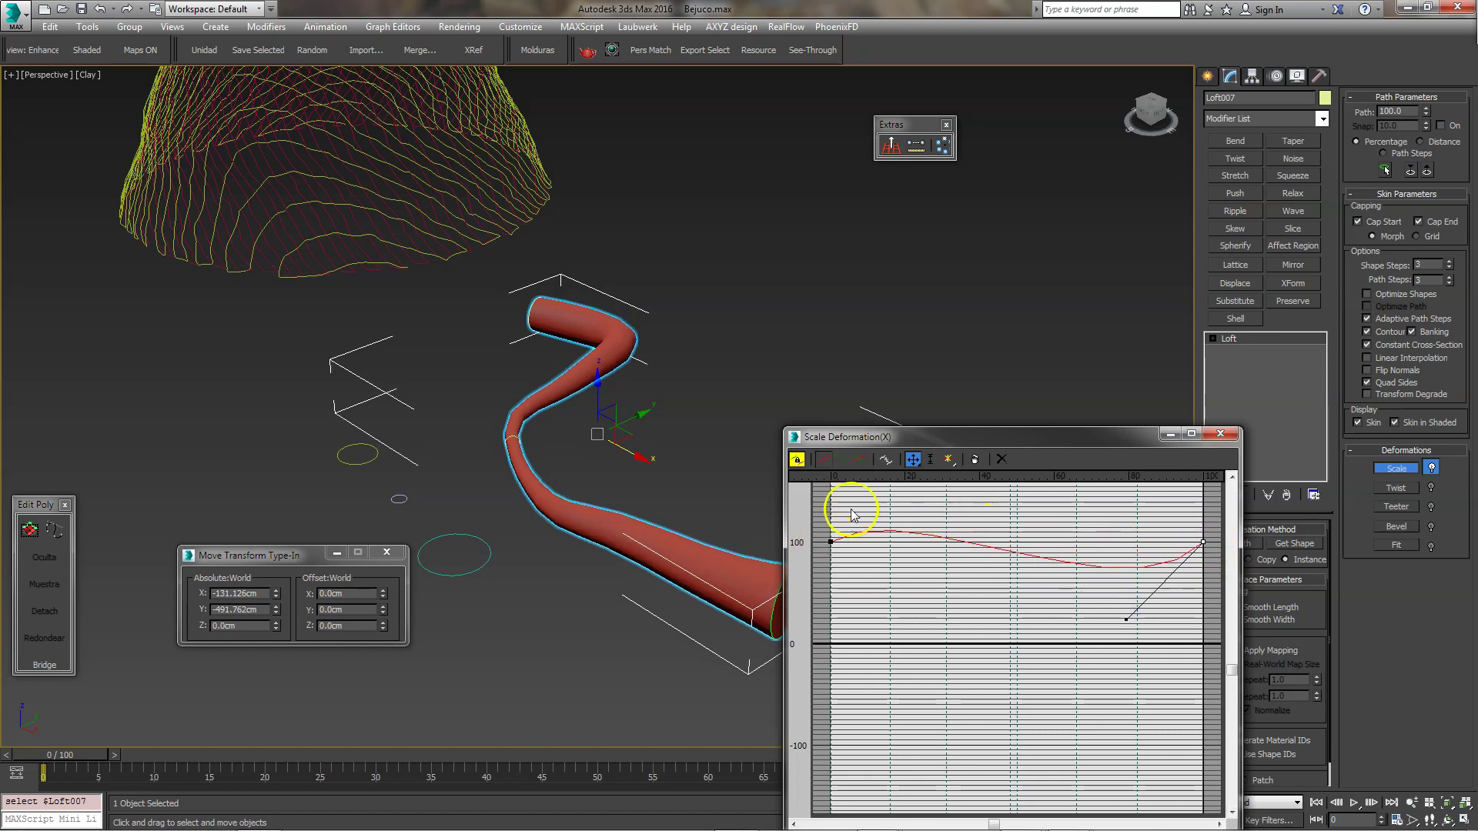
pyautogui.moveTo(957, 437); pyautogui.dragTo(1051, 223)
pyautogui.moveTo(1221, 406); pyautogui.dragTo(1241, 428)
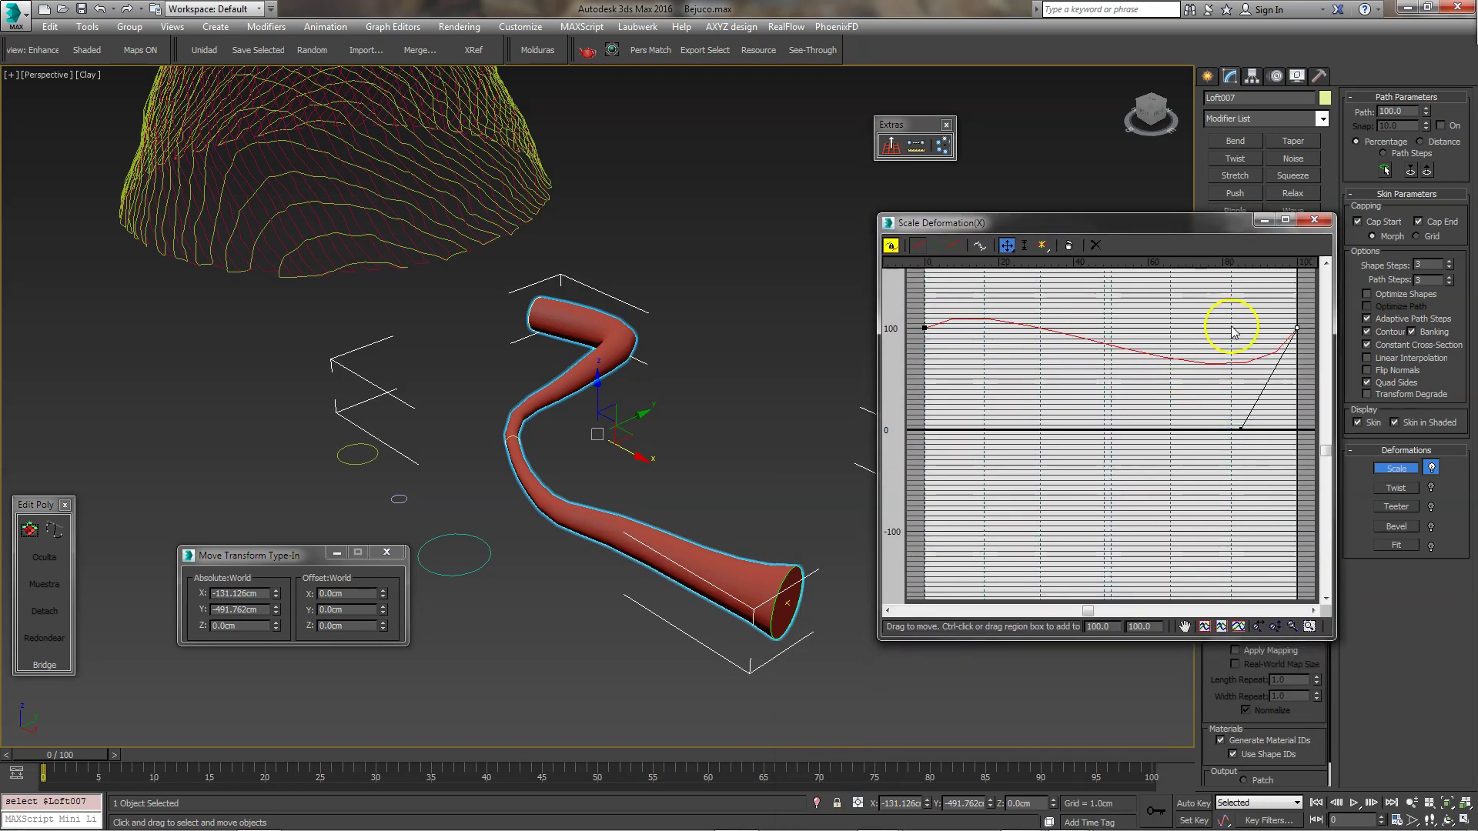
# Insert two control points and drag them so the curve dips to 50.847 at 23.321.
pyautogui.click(1043, 245)
pyautogui.click(1090, 341)
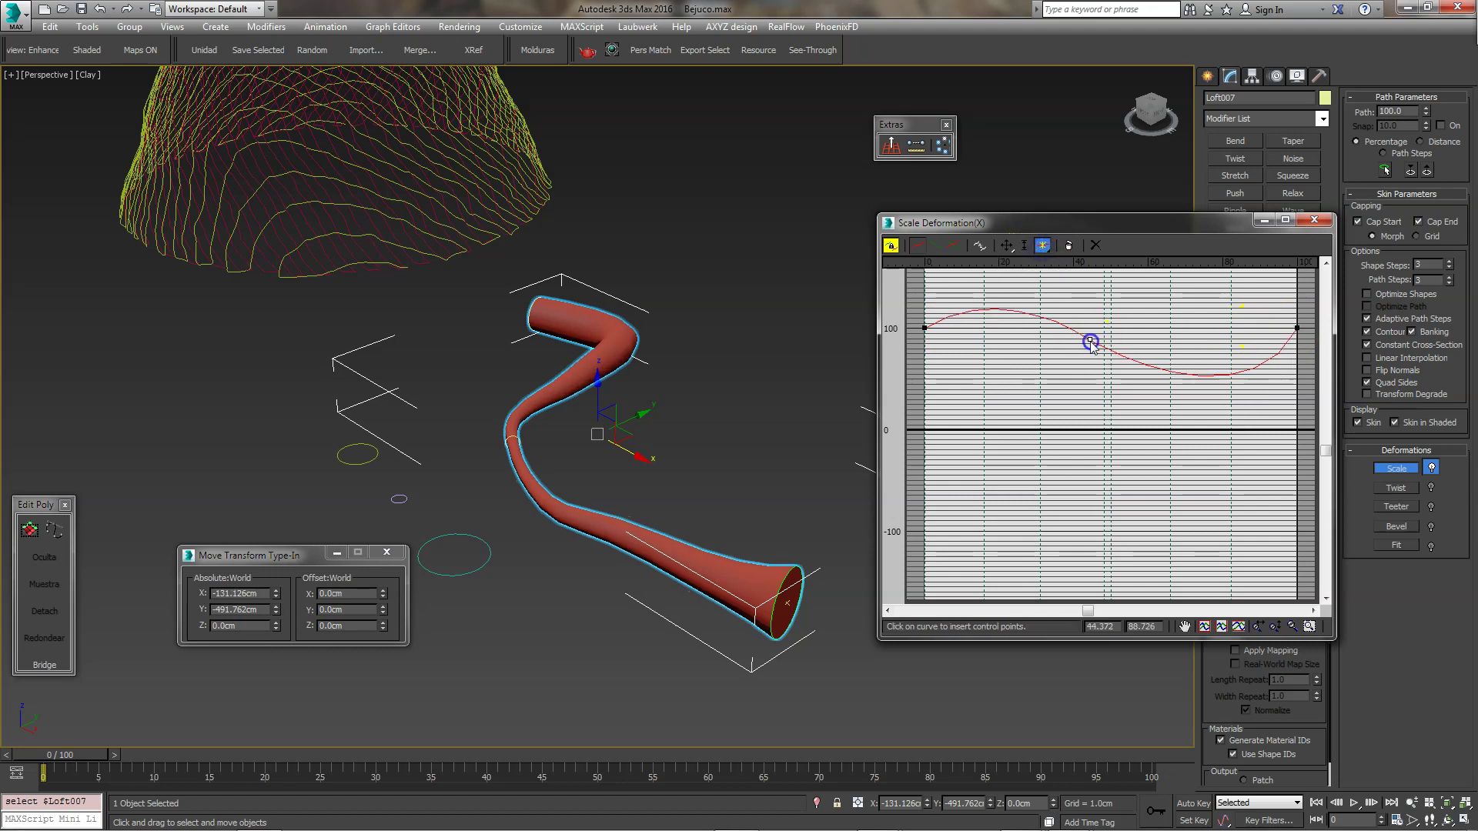
pyautogui.click(1154, 366)
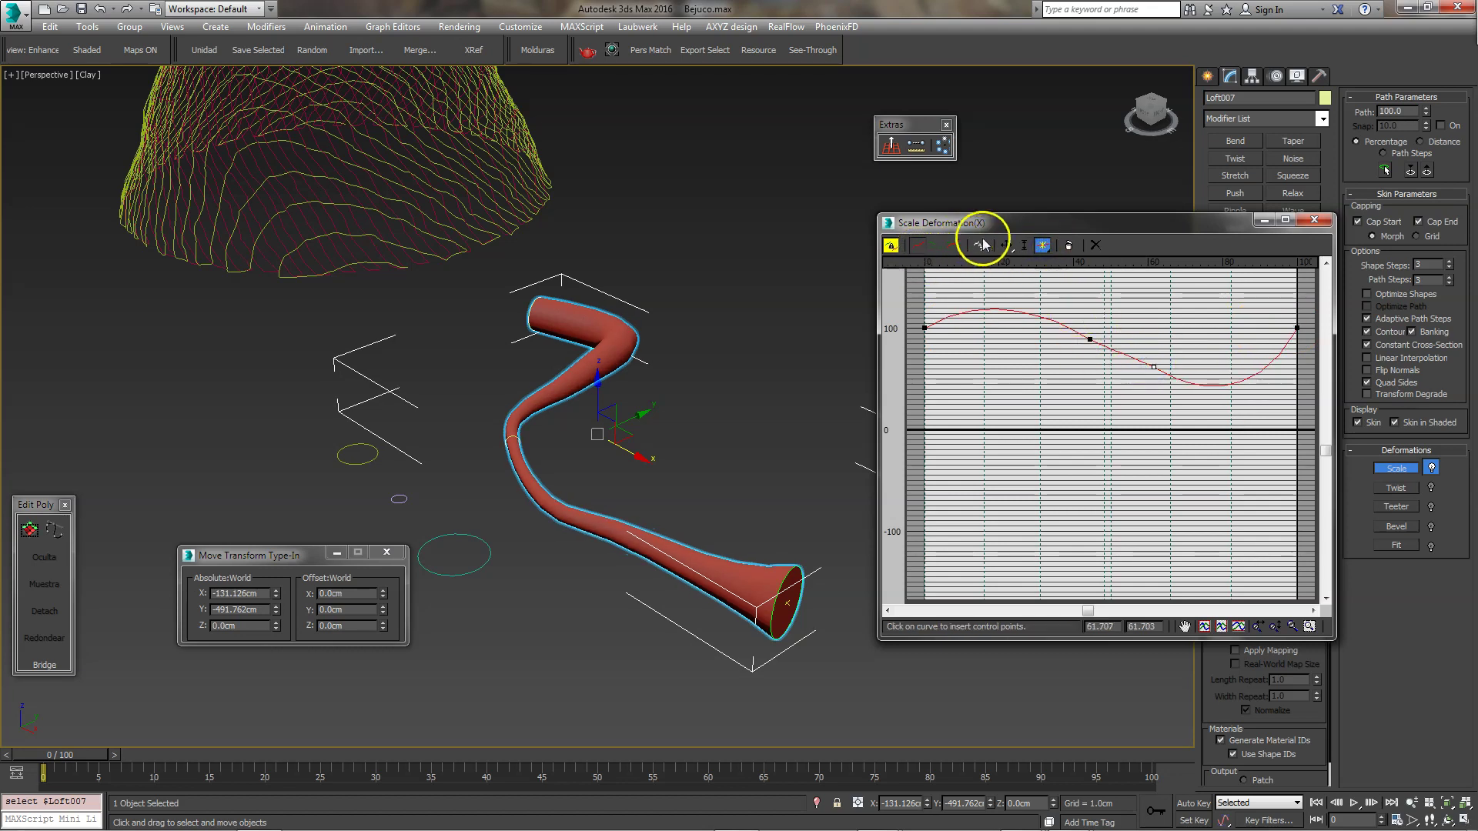
pyautogui.click(1005, 245)
pyautogui.moveTo(1090, 341)
pyautogui.mouseDown()
pyautogui.moveTo(1099, 324)
pyautogui.moveTo(1076, 336)
pyautogui.moveTo(1058, 393)
pyautogui.mouseUp()
pyautogui.moveTo(1157, 366)
pyautogui.mouseDown()
pyautogui.moveTo(1155, 307)
pyautogui.moveTo(1159, 336)
pyautogui.mouseUp()
pyautogui.moveTo(1060, 392); pyautogui.dragTo(1014, 375)
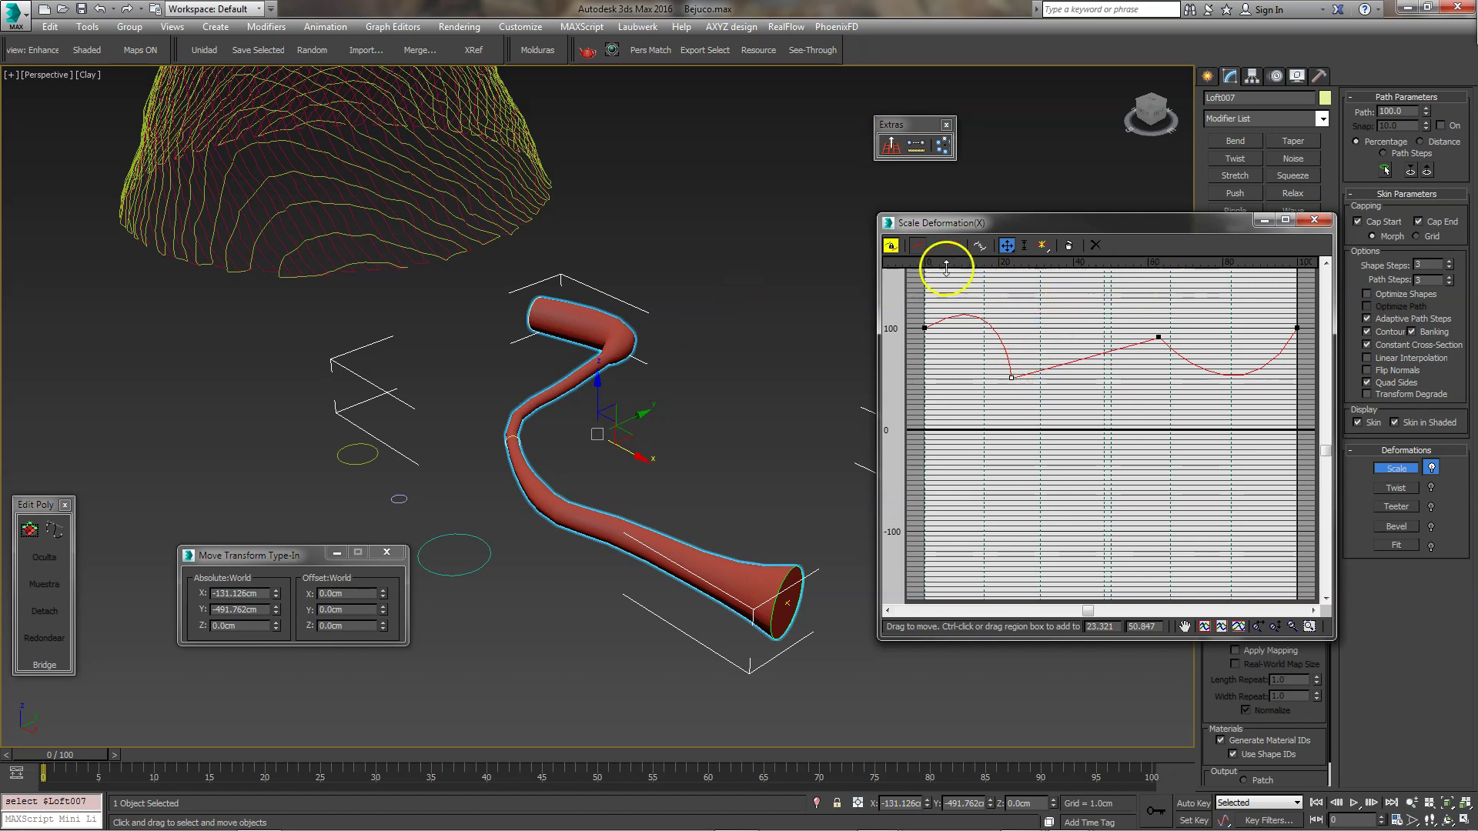
pyautogui.click(891, 246)
pyautogui.click(955, 245)
pyautogui.click(891, 246)
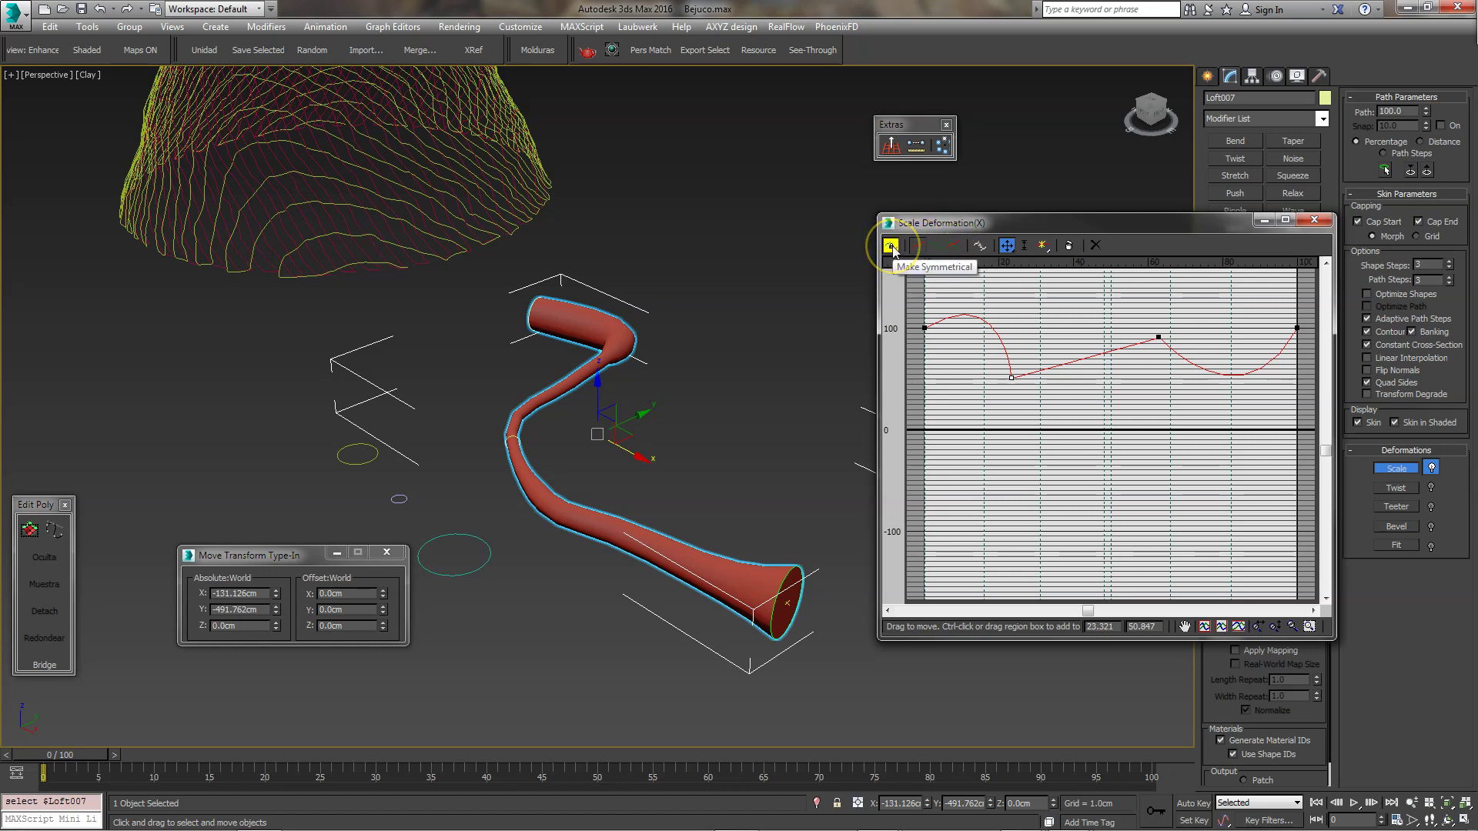
# Turn off Make Symmetrical and reshape the separate Y-axis scale curve.
pyautogui.click(955, 245)
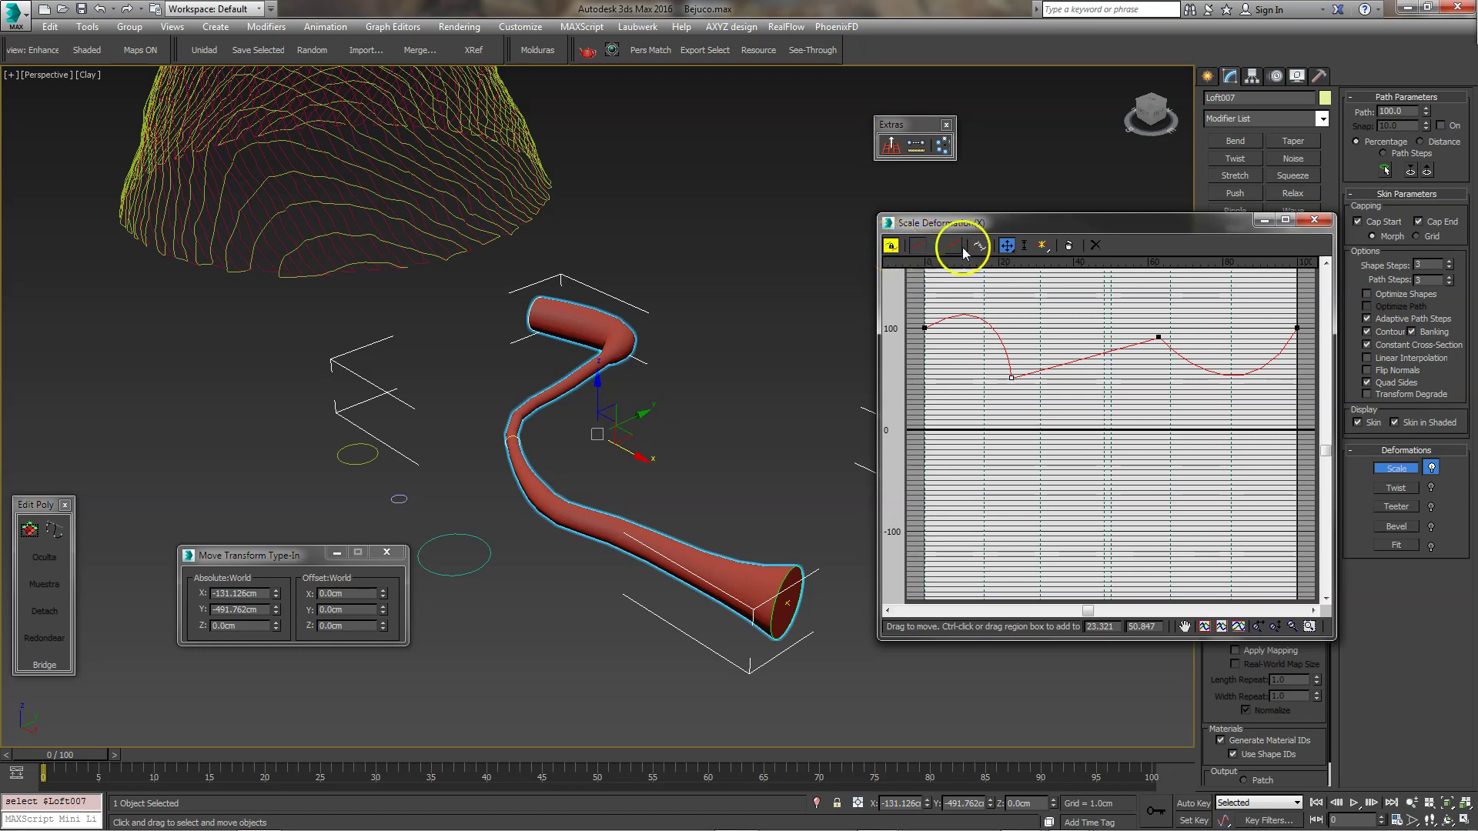
pyautogui.click(891, 246)
pyautogui.click(939, 245)
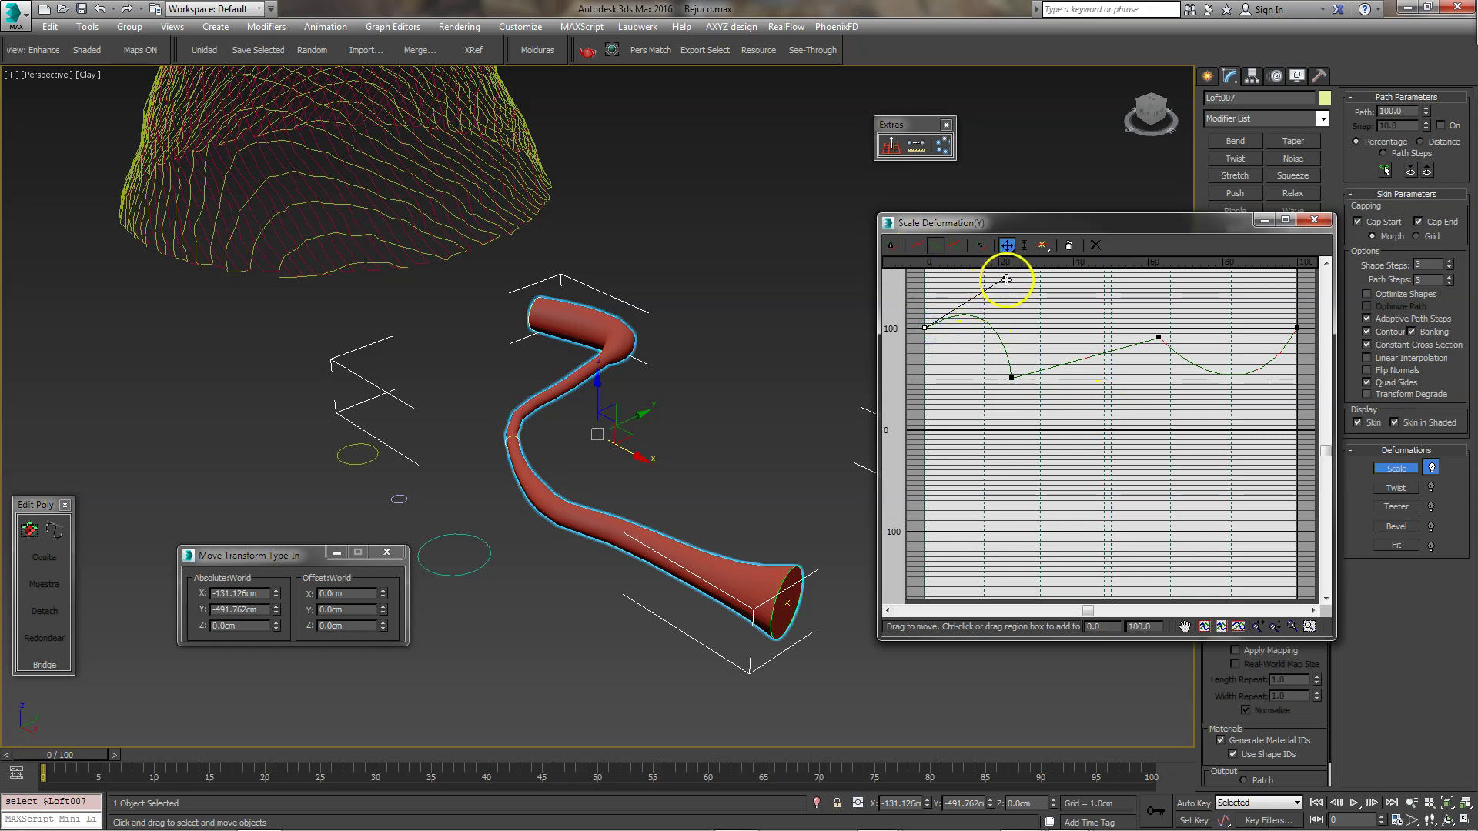
pyautogui.moveTo(974, 377)
pyautogui.mouseDown()
pyautogui.moveTo(1030, 413)
pyautogui.moveTo(1026, 326)
pyautogui.mouseUp()
pyautogui.moveTo(1160, 335); pyautogui.dragTo(1143, 398)
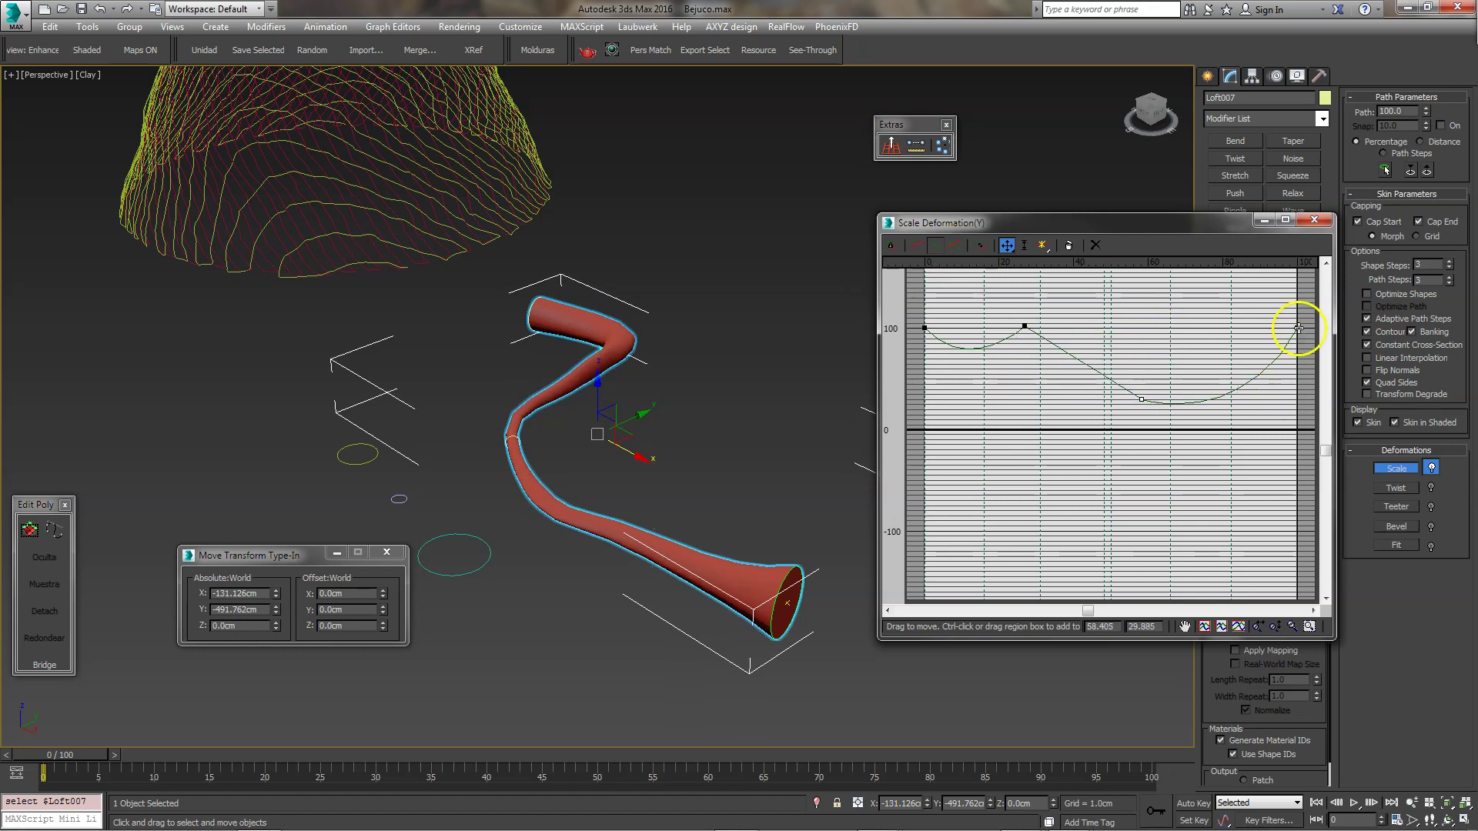
pyautogui.moveTo(1245, 437); pyautogui.dragTo(1186, 335)
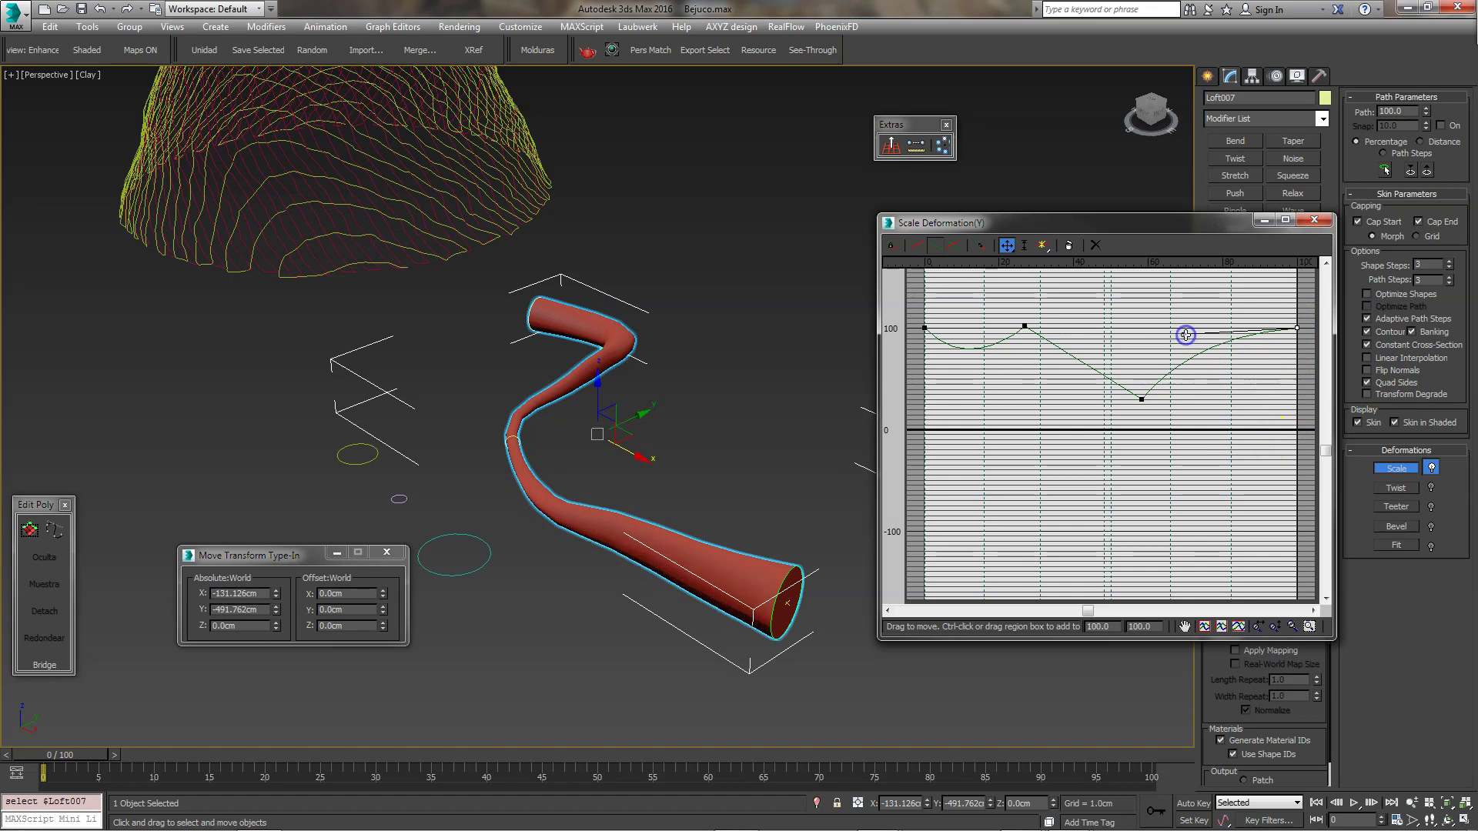
pyautogui.keyDown('alt'); pyautogui.moveTo(651, 432); pyautogui.dragTo(655, 432, button='middle'); pyautogui.keyUp('alt')
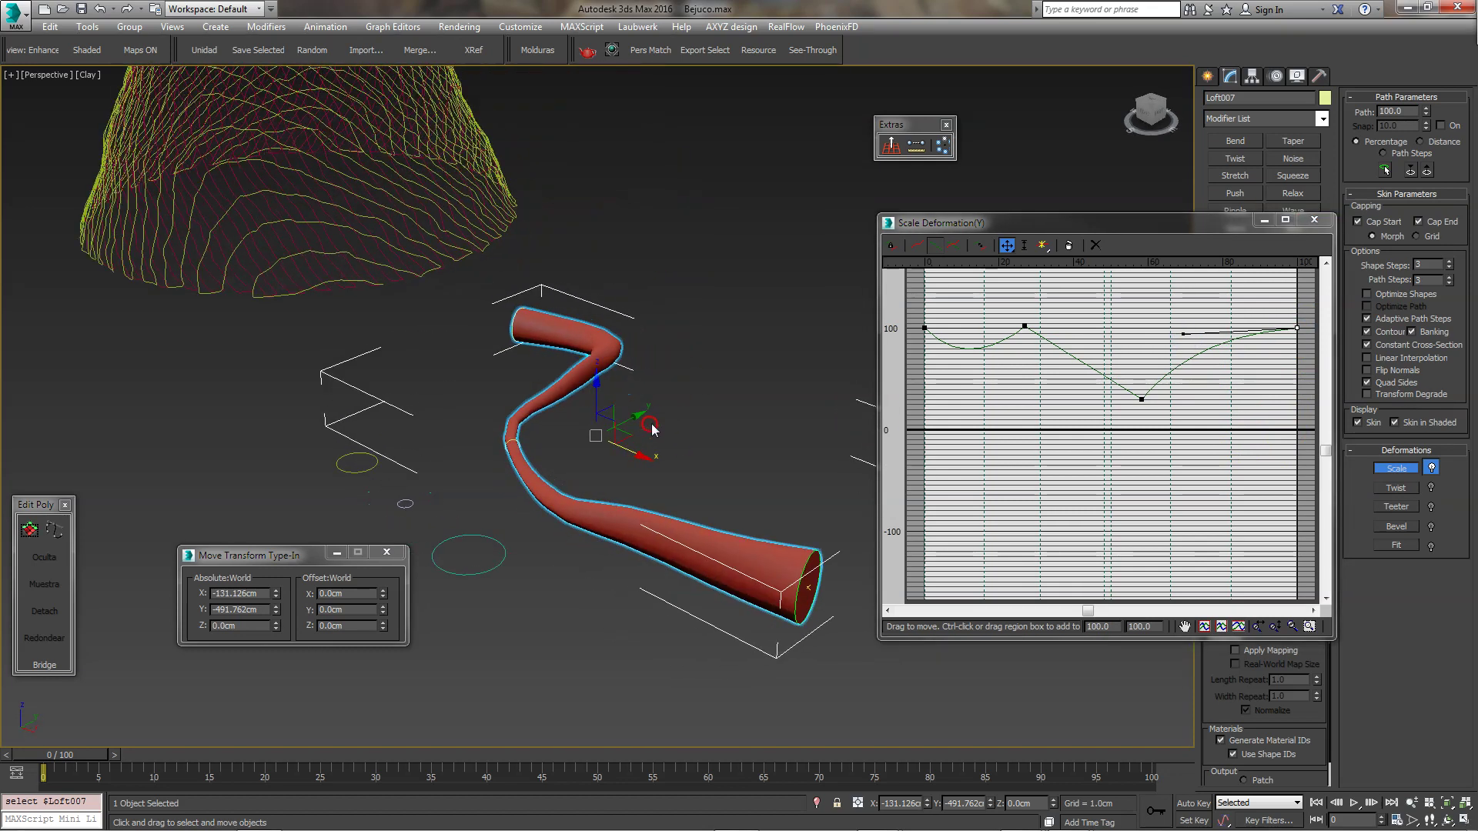
pyautogui.click(1316, 224)
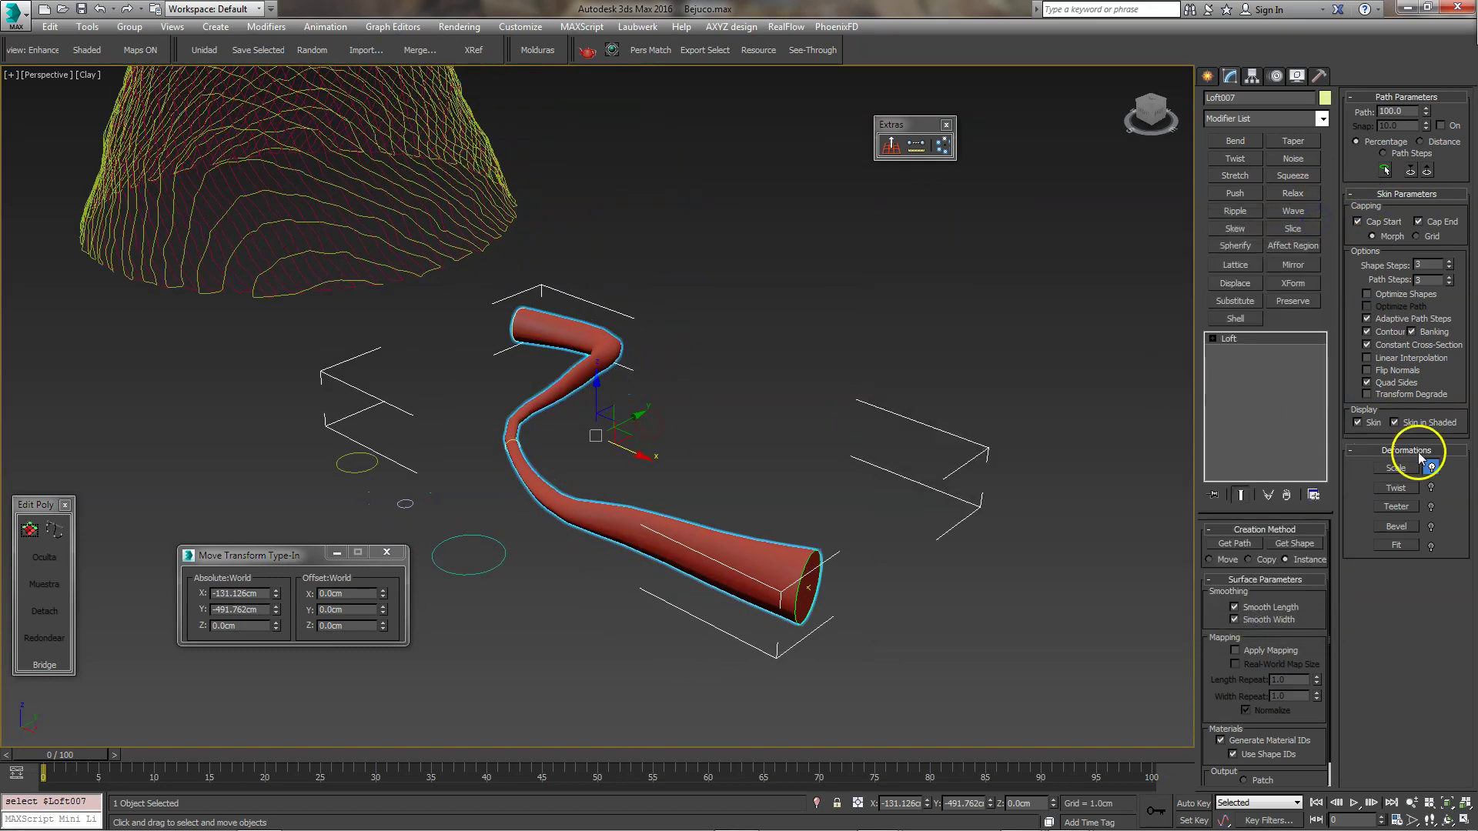
pyautogui.keyDown('alt'); pyautogui.moveTo(756, 424); pyautogui.dragTo(734, 415, button='middle'); pyautogui.keyUp('alt')
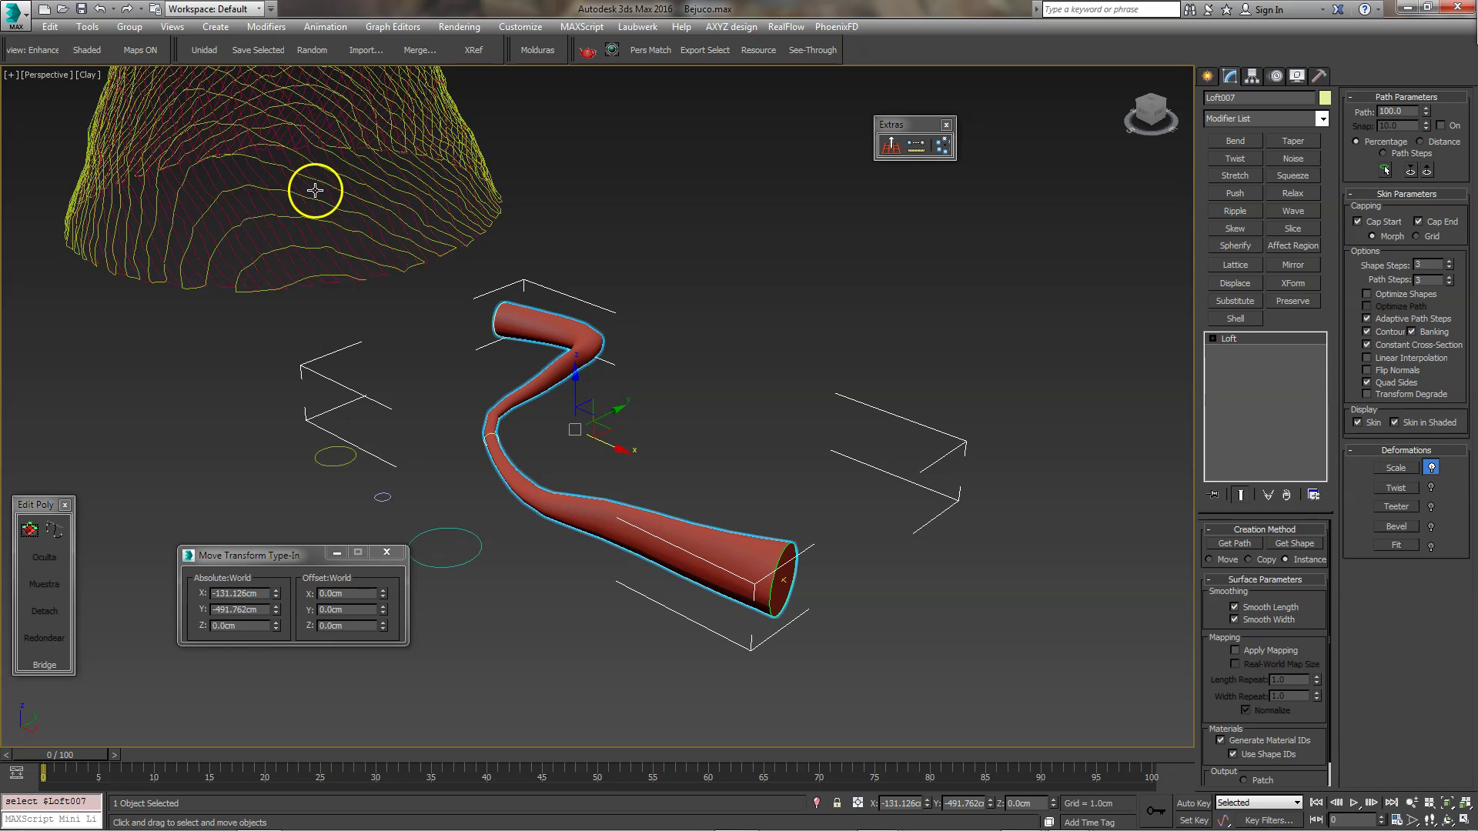
# Set the low Y-curve point to 31.4 at 55.929 and keep scale deformation on.
pyautogui.click(1410, 469)
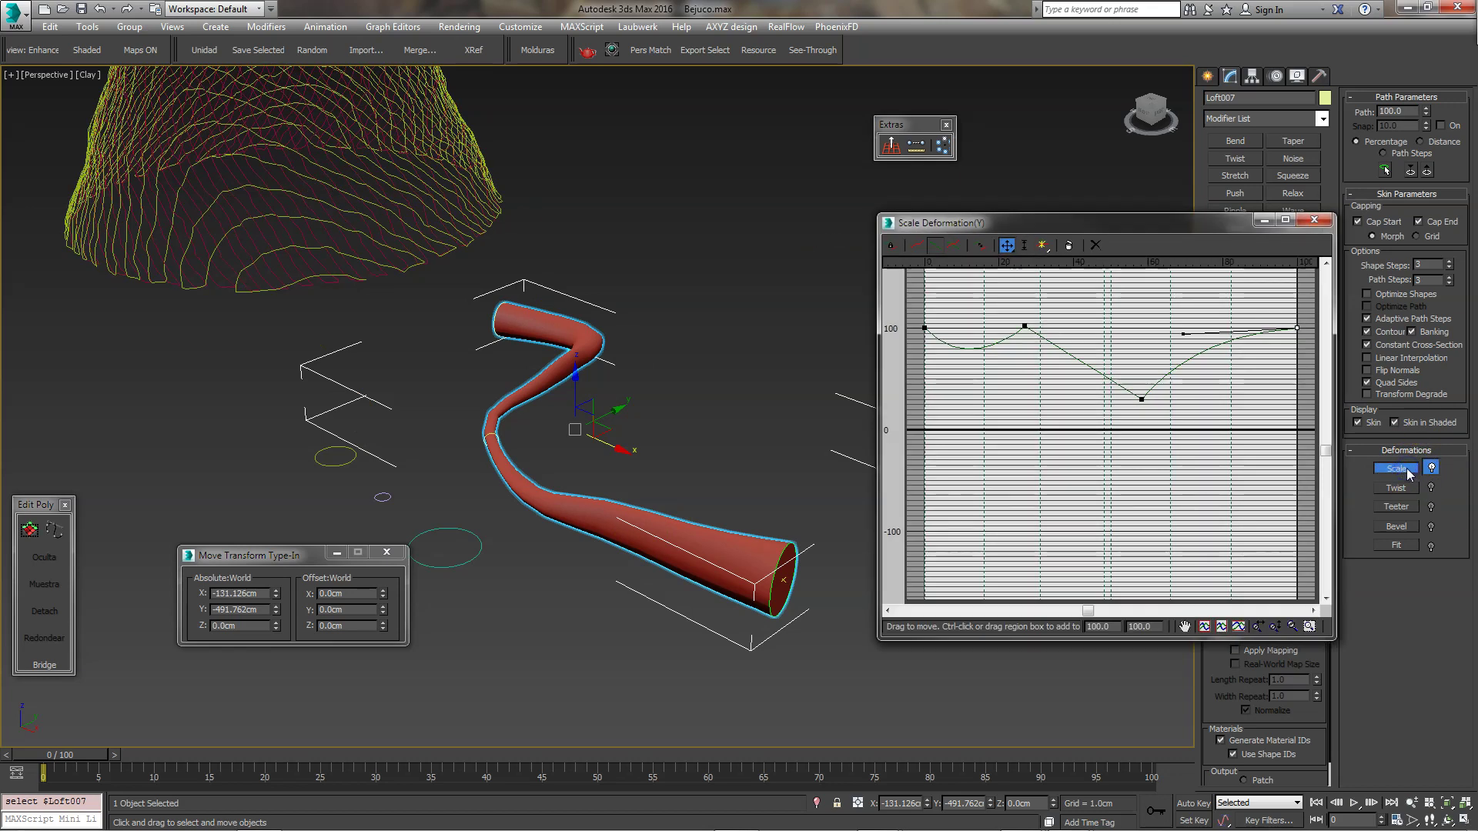
pyautogui.moveTo(1183, 223); pyautogui.dragTo(1074, 218)
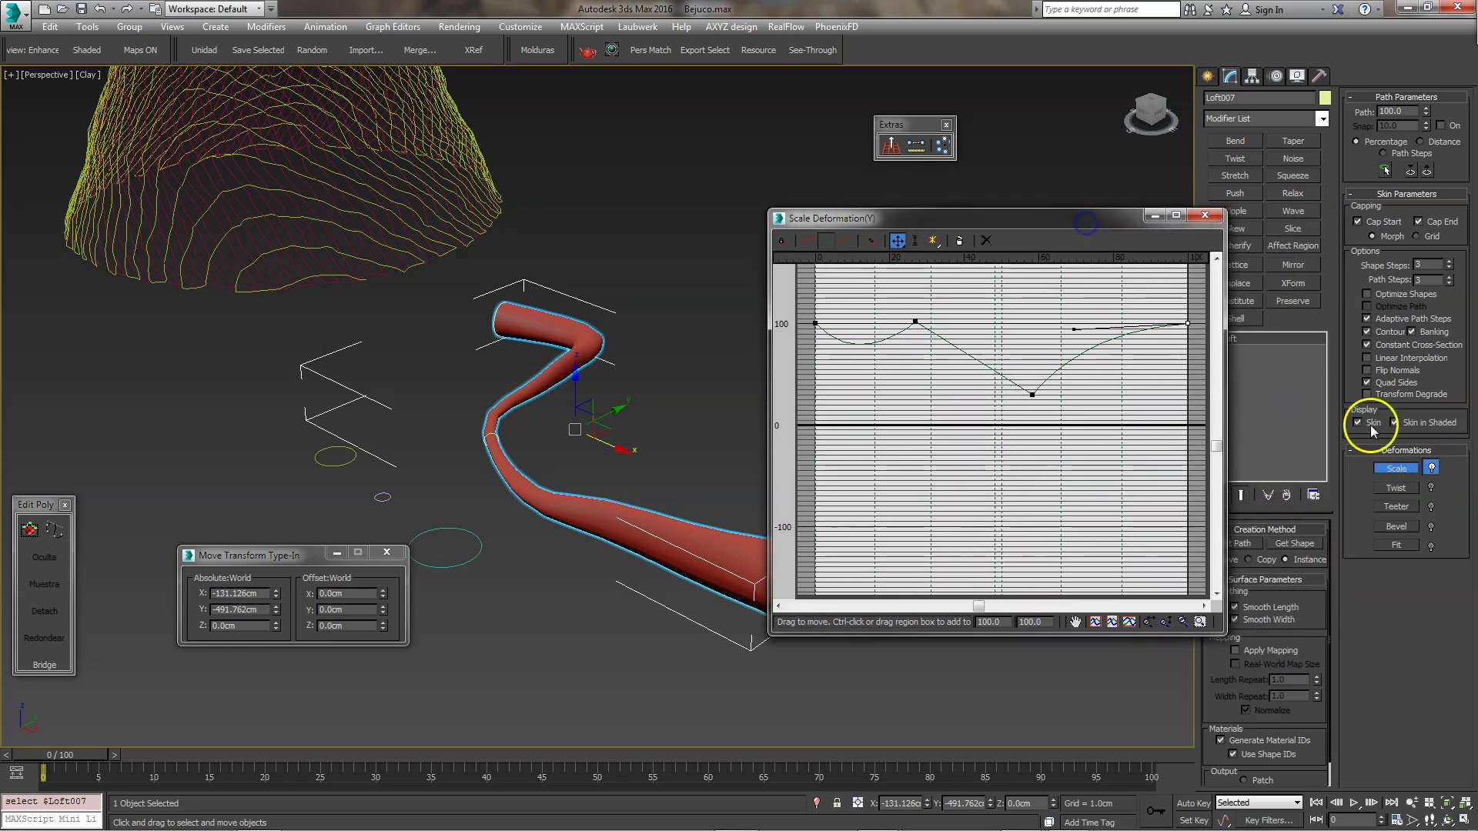
pyautogui.click(1432, 468)
pyautogui.click(864, 352)
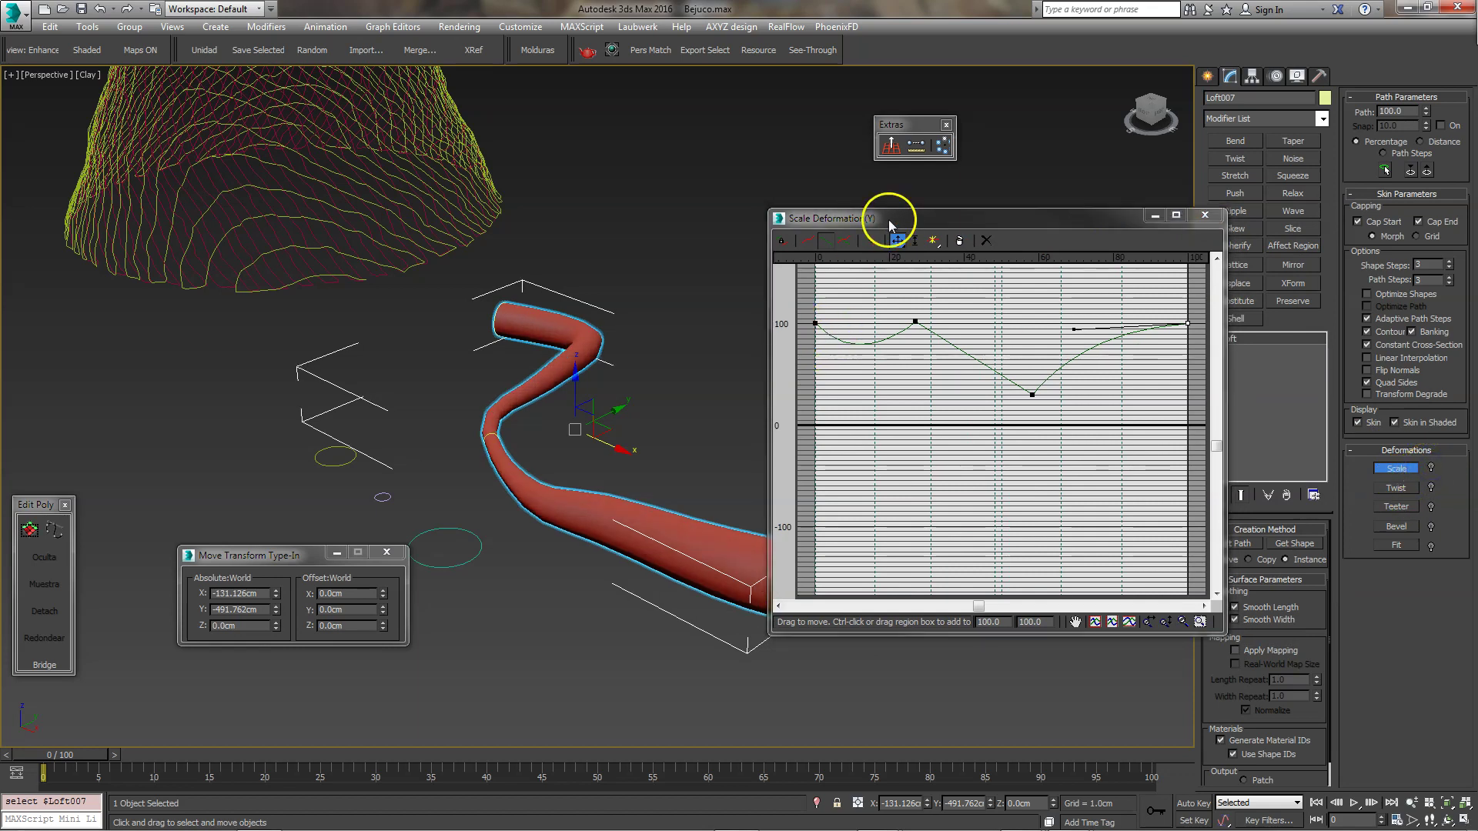
pyautogui.moveTo(889, 222); pyautogui.dragTo(898, 220)
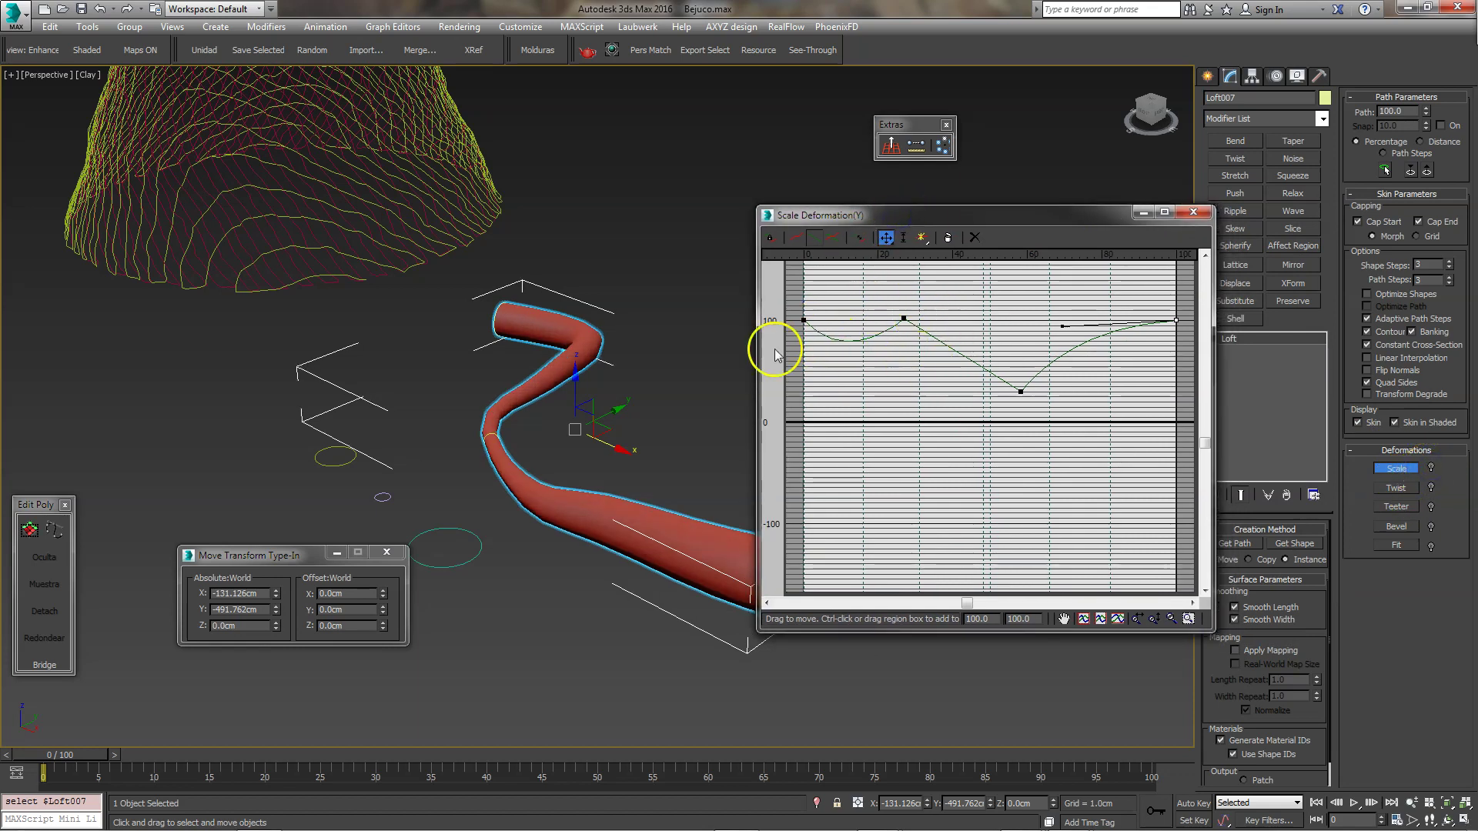
pyautogui.moveTo(1023, 392); pyautogui.dragTo(1013, 390)
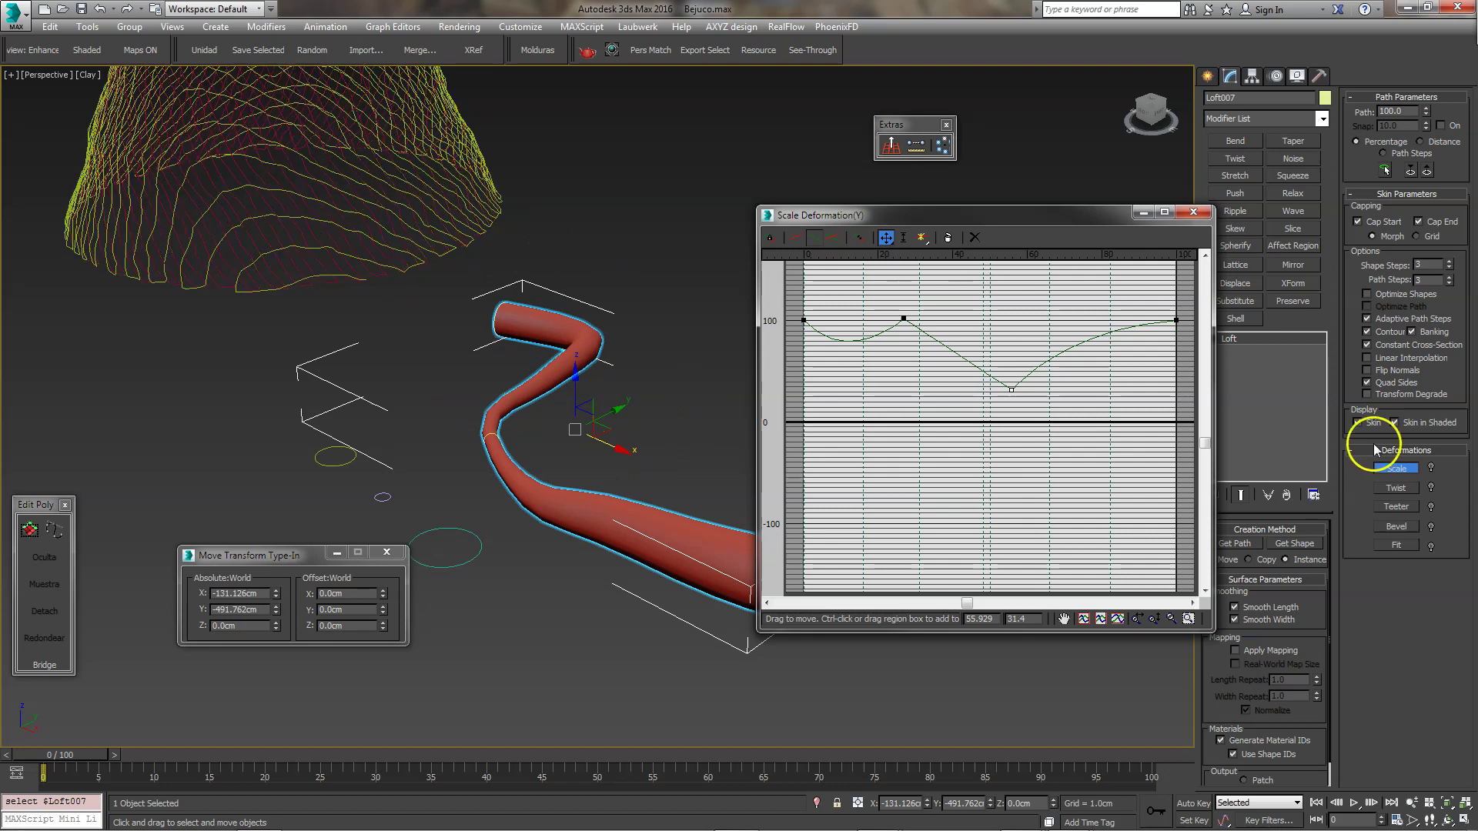
pyautogui.click(1430, 467)
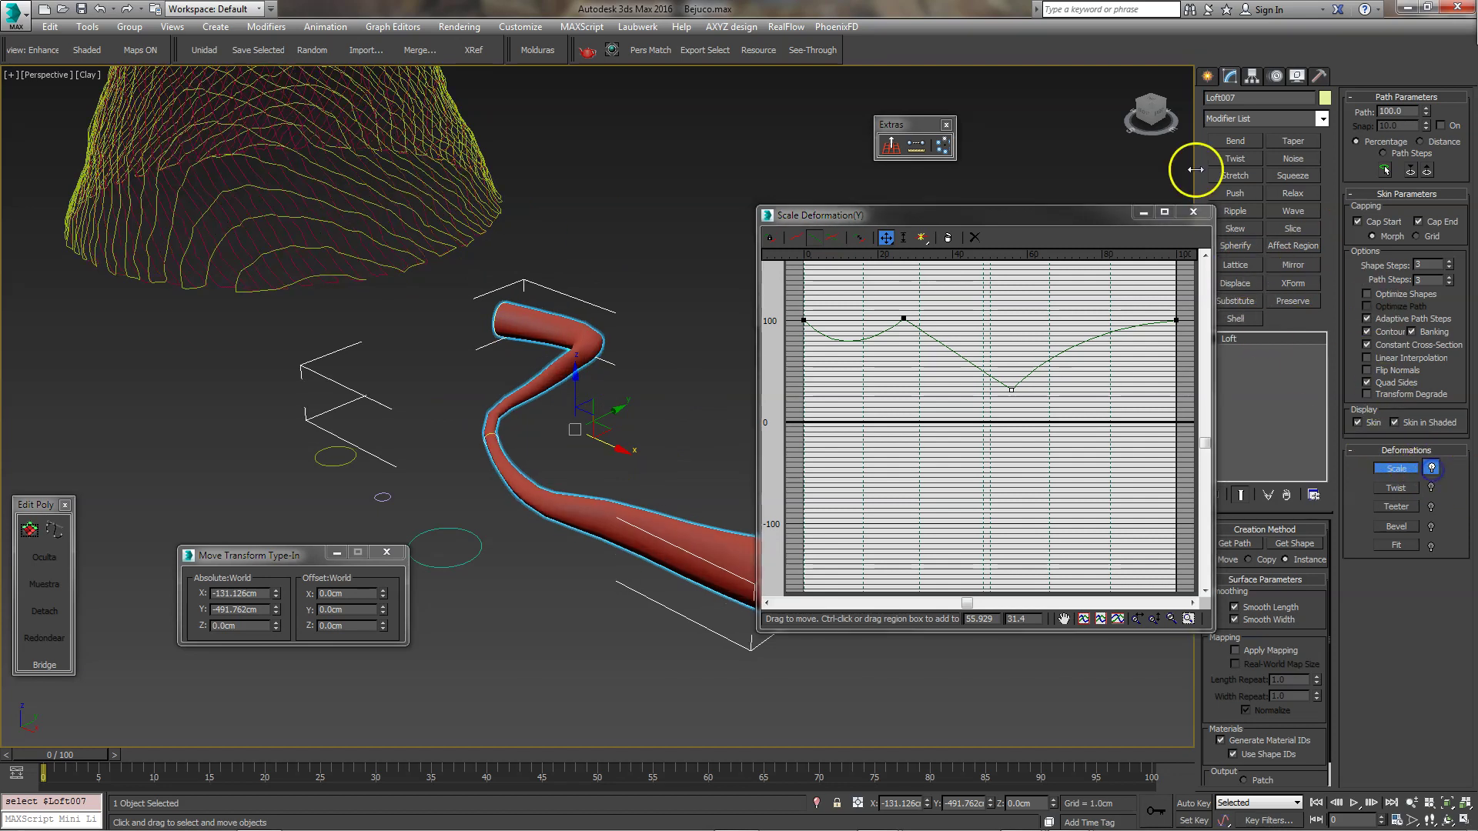
pyautogui.click(1193, 212)
pyautogui.moveTo(635, 409); pyautogui.dragTo(608, 388, button='middle')
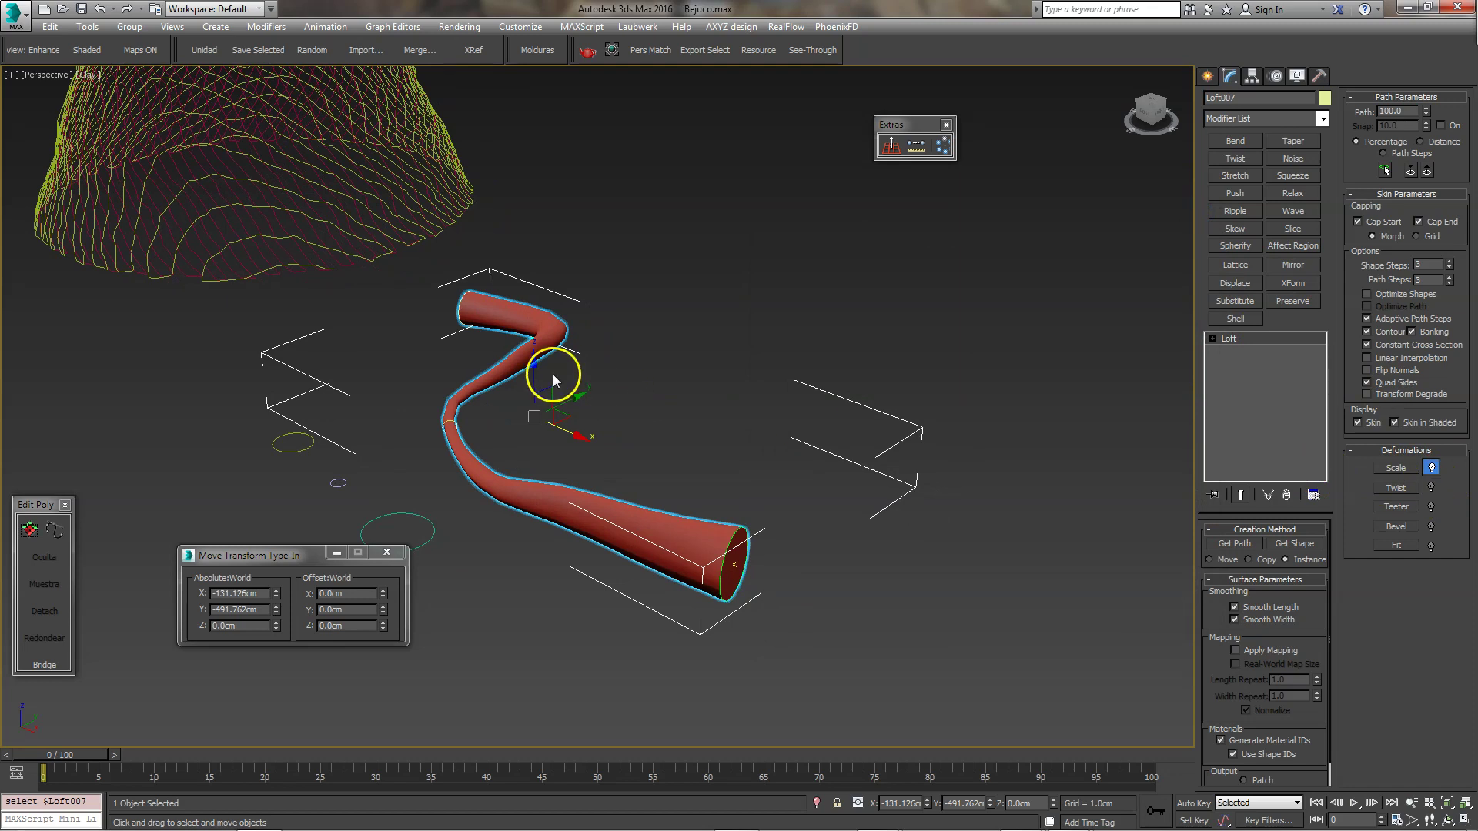
# Try moving a vertex of Circle009, then undo the change.
pyautogui.click(402, 501)
pyautogui.moveTo(402, 500)
pyautogui.keyDown('alt'); pyautogui.mouseDown(button='middle')
pyautogui.moveTo(420, 462)
pyautogui.moveTo(485, 464)
pyautogui.mouseUp(button='middle'); pyautogui.keyUp('alt')
pyautogui.click(54, 529)
pyautogui.click(1246, 582)
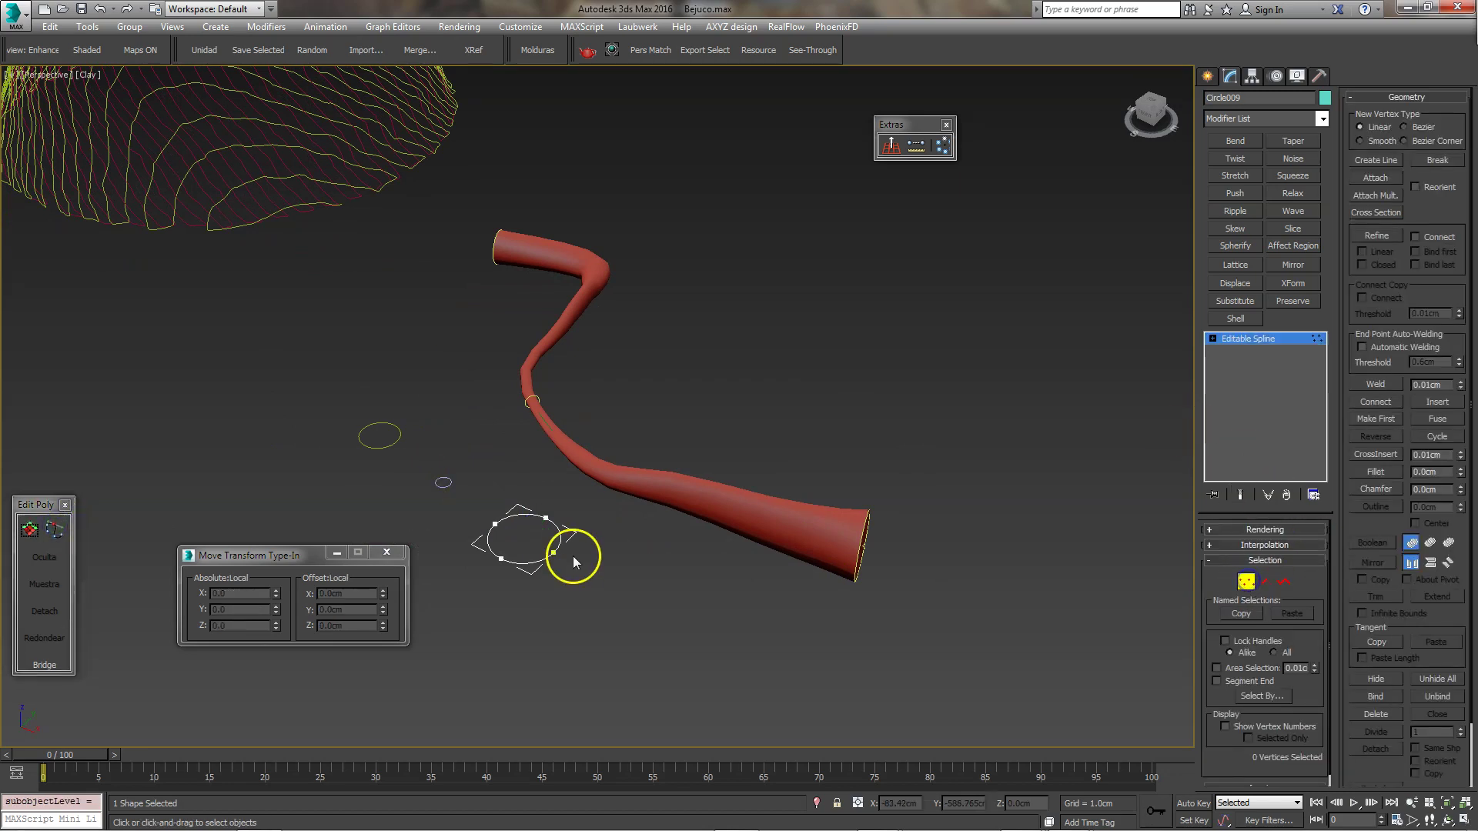
pyautogui.click(543, 550)
pyautogui.moveTo(544, 550); pyautogui.dragTo(573, 548)
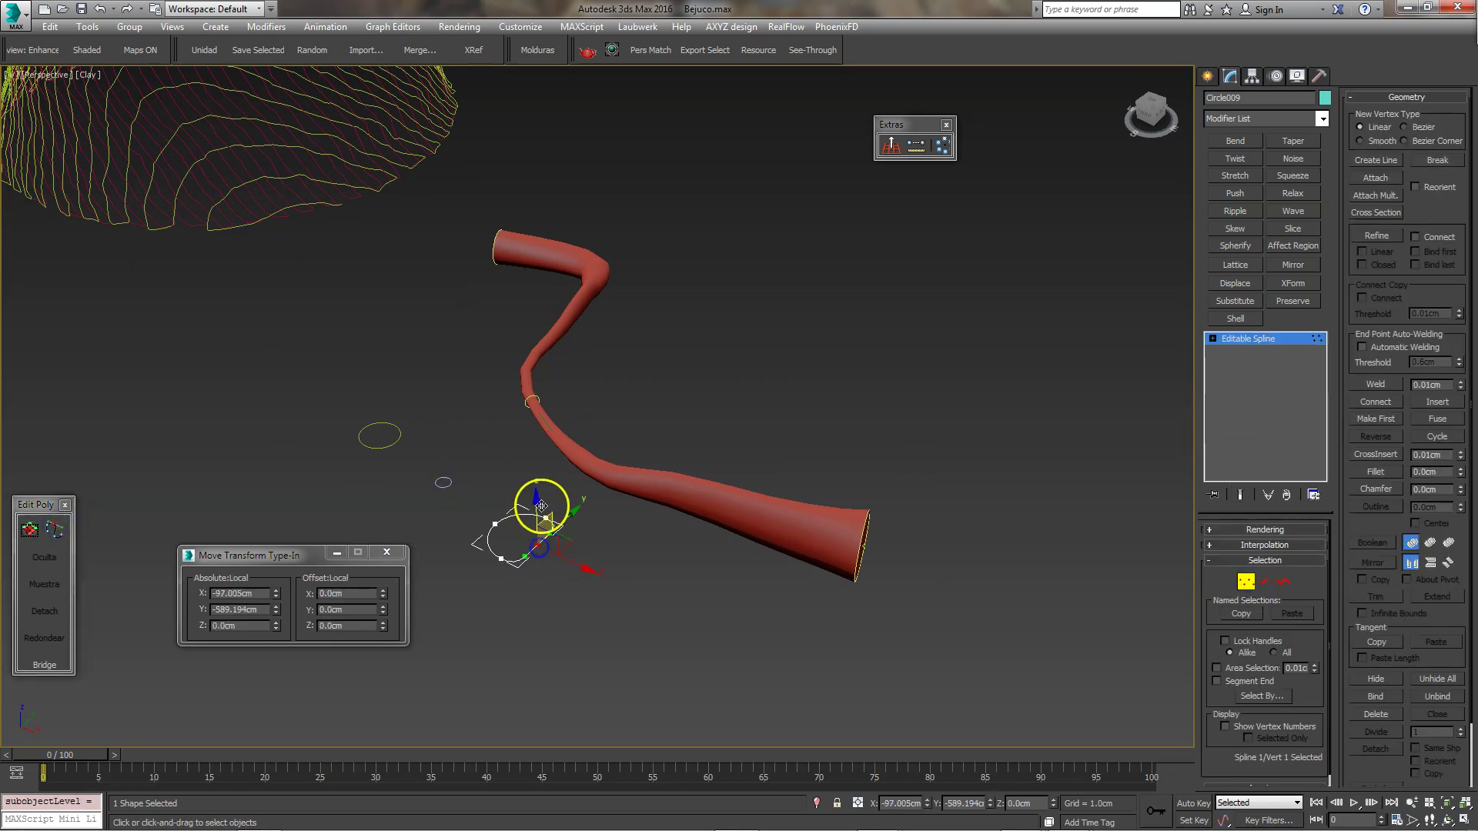
pyautogui.click(589, 548)
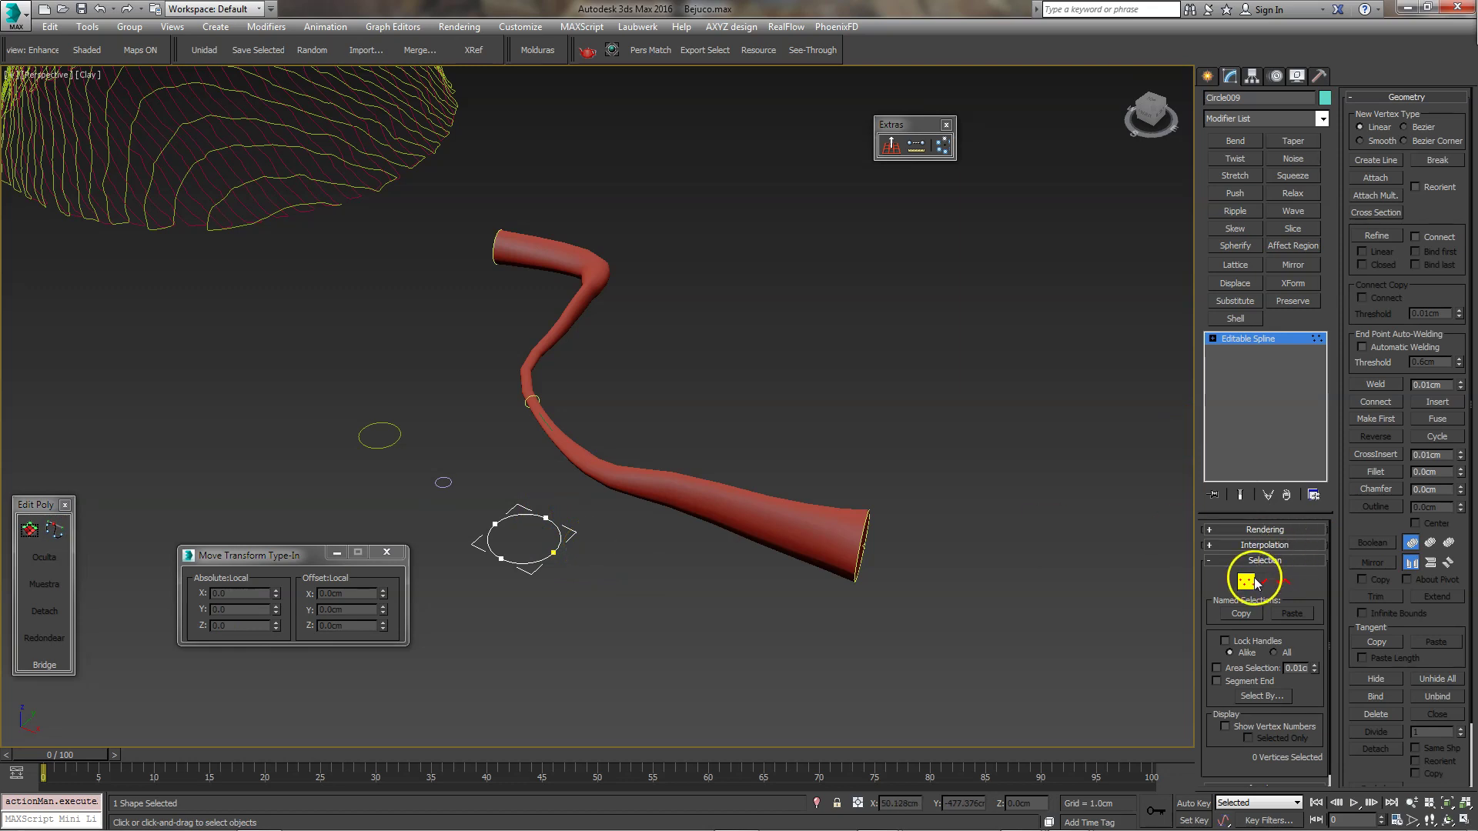
pyautogui.hotkey('ctrl', 'z')
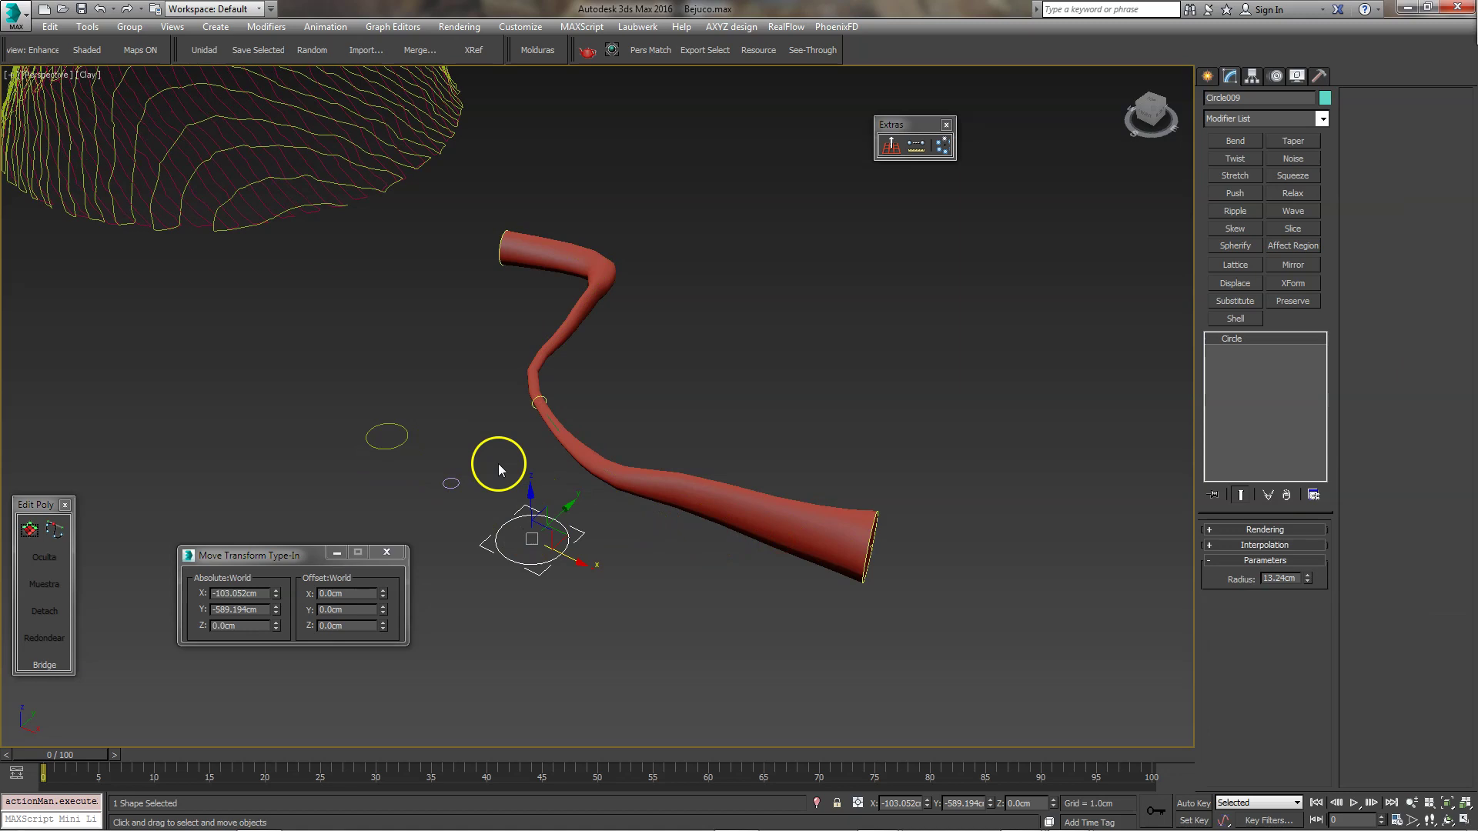
# Add Edit Spline to Circle009 and pull three vertices into a flattened, irregular outline.
pyautogui.scroll(1, 532, 477)
pyautogui.scroll(2, 585, 503)
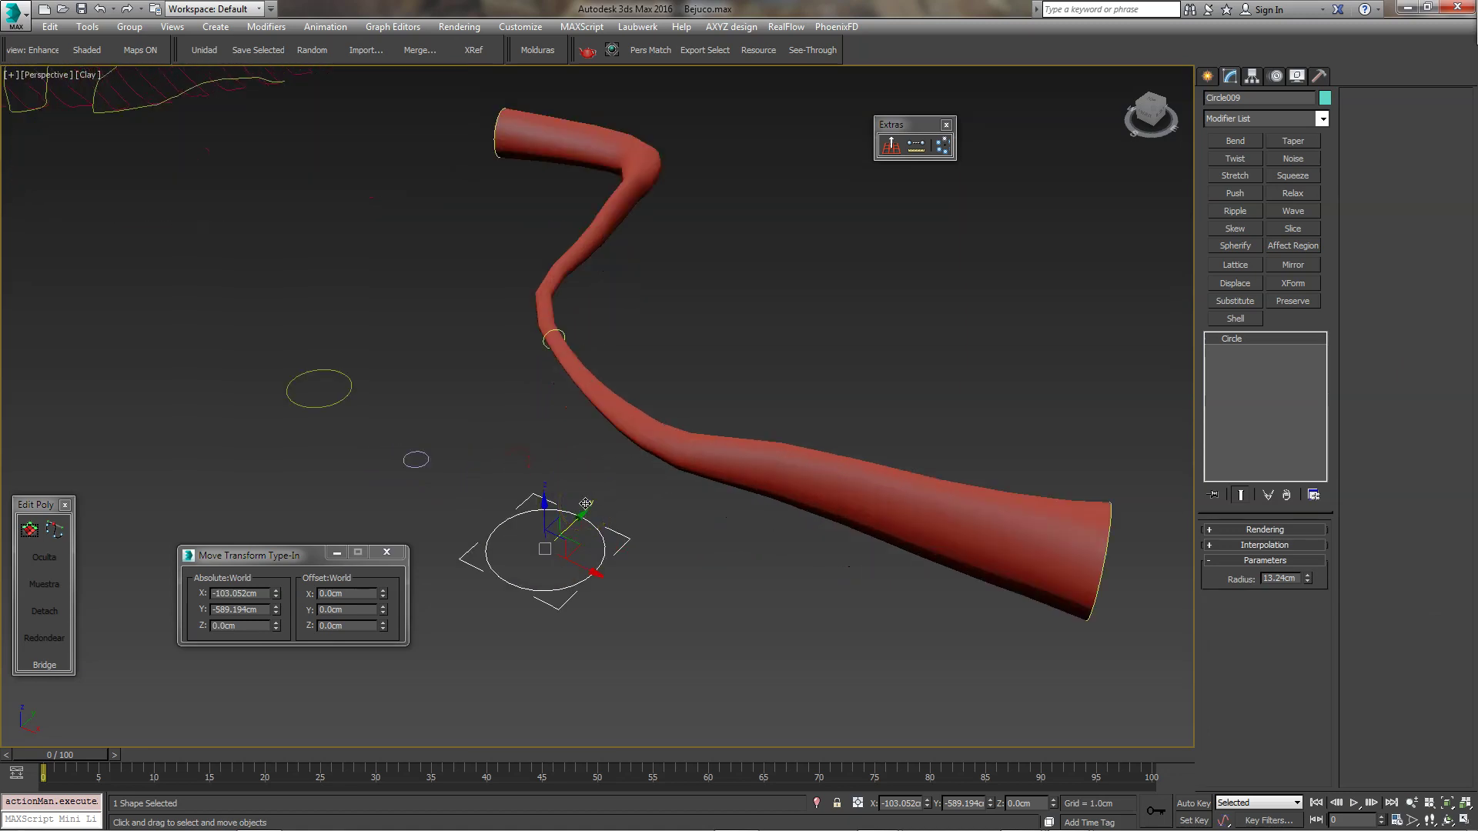
pyautogui.rightClick(585, 503)
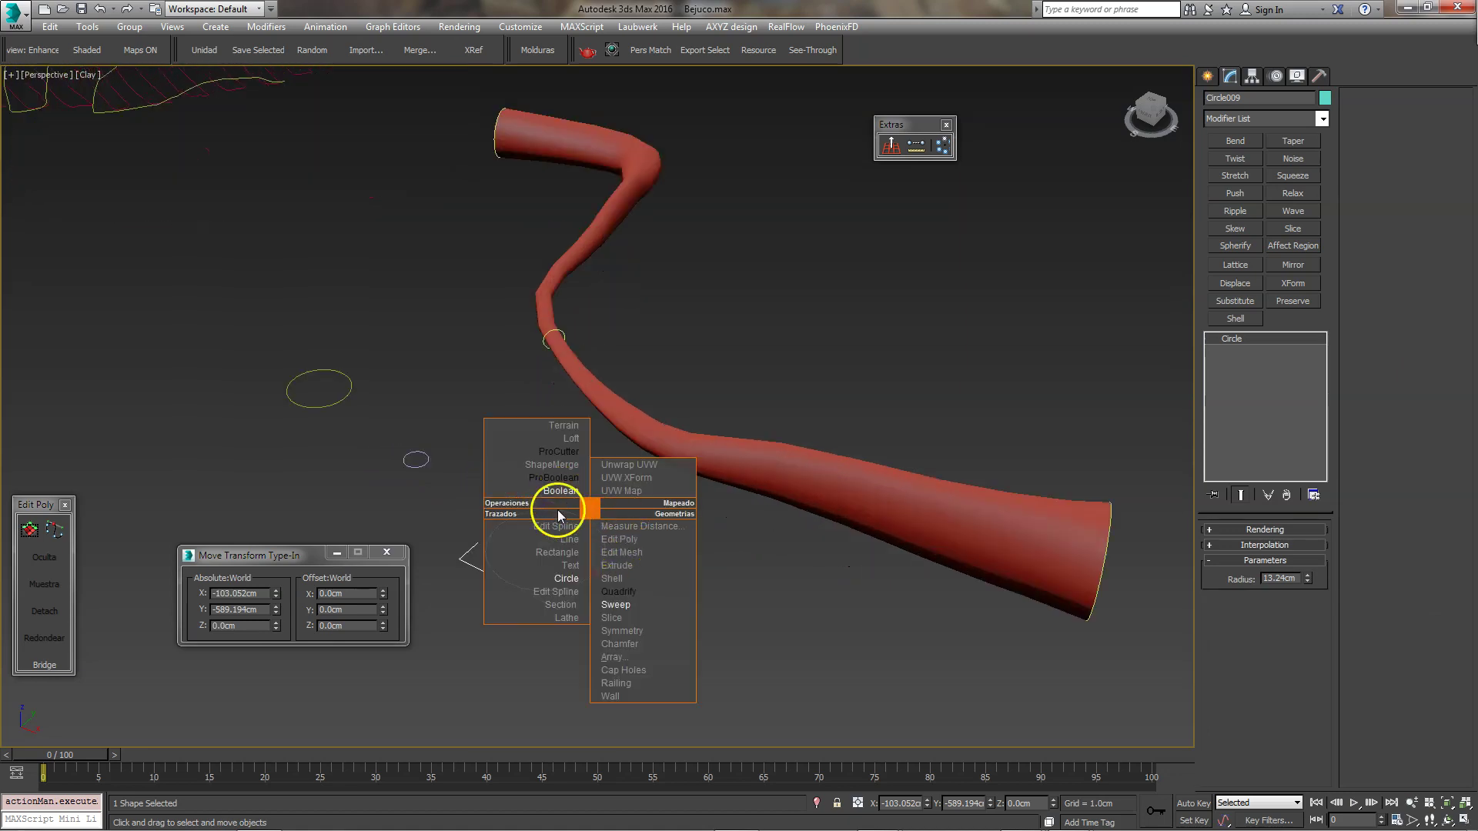
pyautogui.click(556, 526)
pyautogui.click(1244, 550)
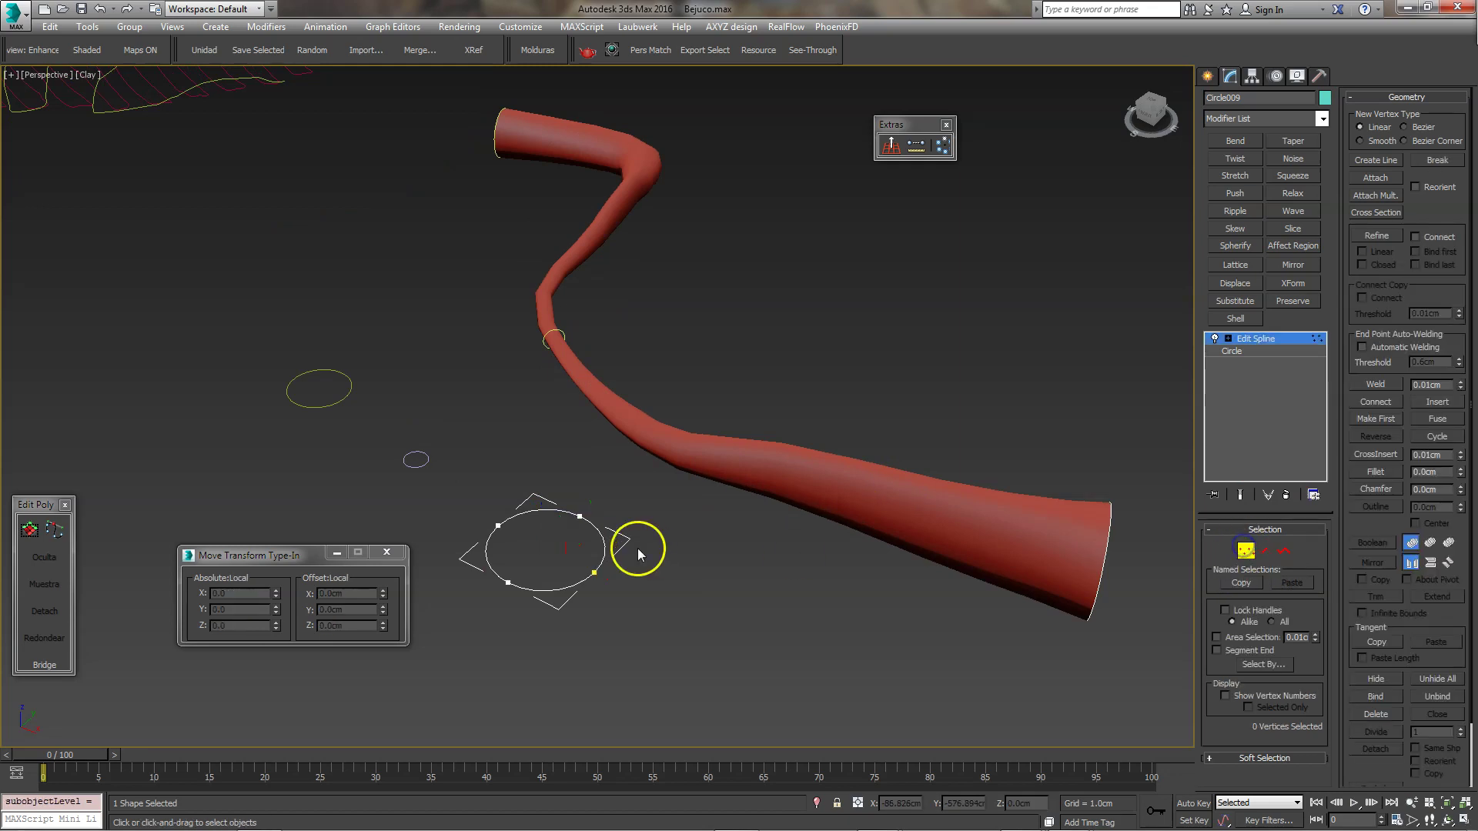
pyautogui.moveTo(579, 516); pyautogui.dragTo(588, 532)
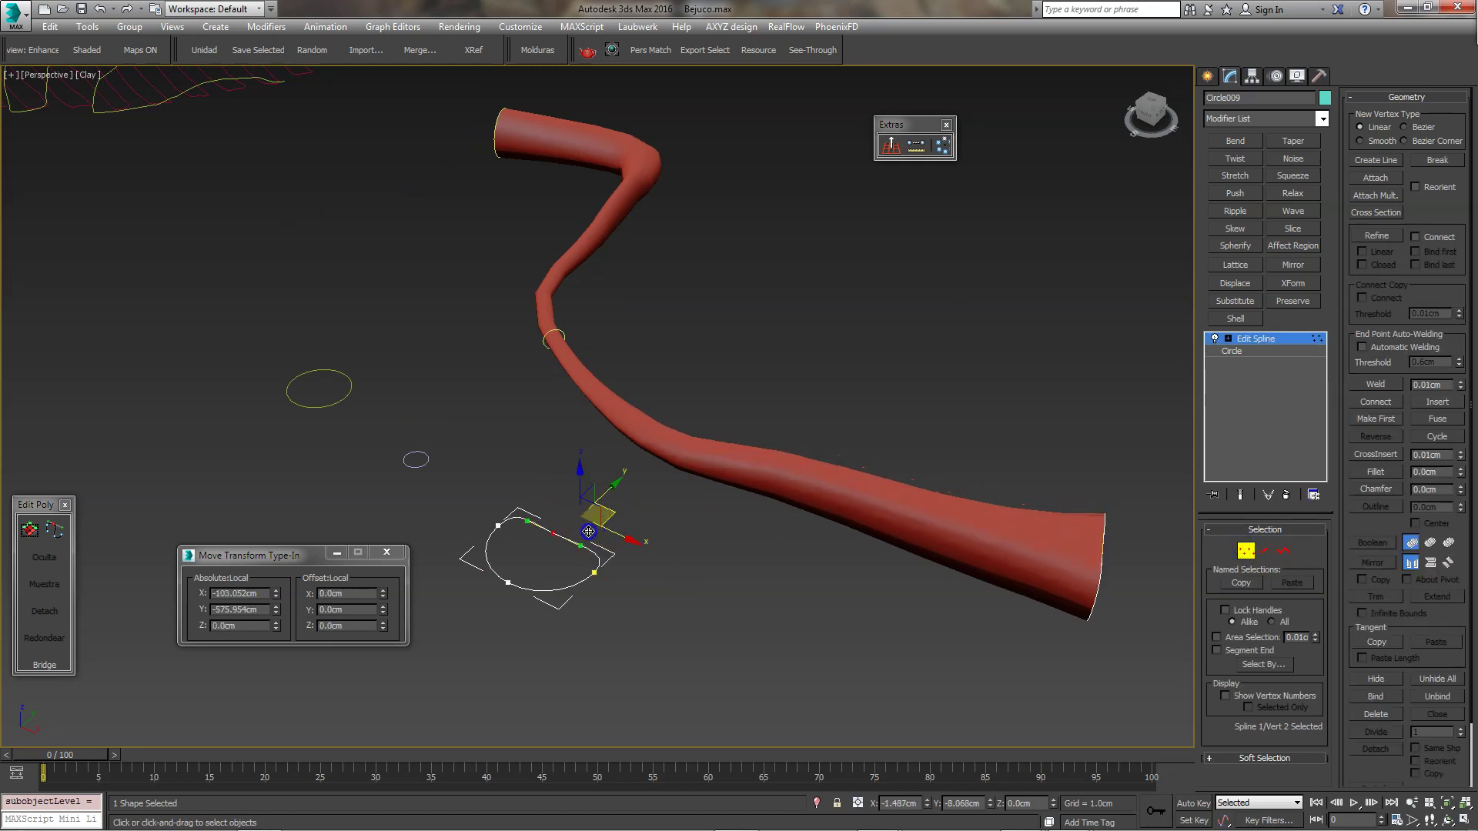
pyautogui.moveTo(592, 573); pyautogui.dragTo(470, 607)
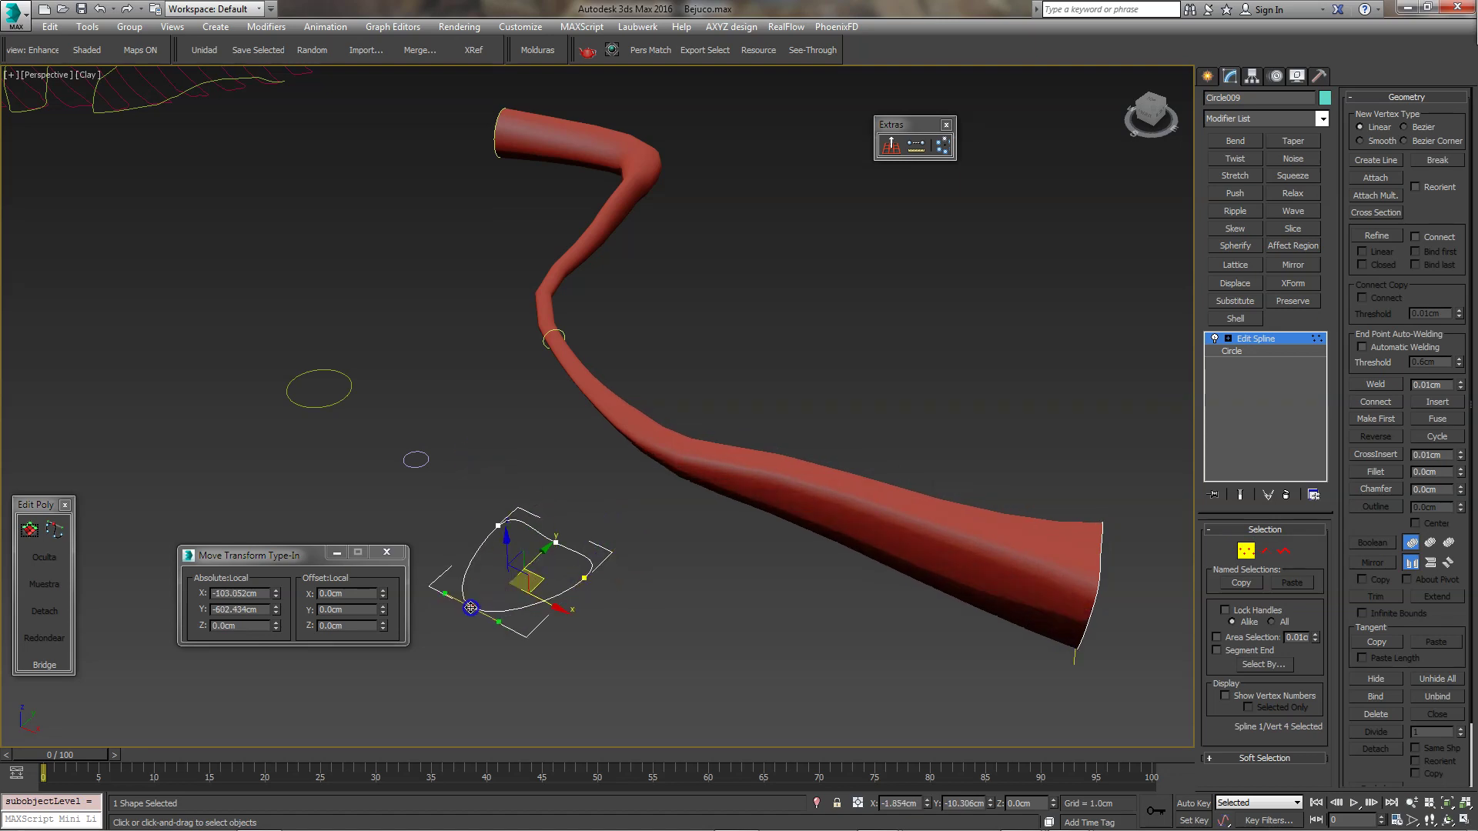
pyautogui.moveTo(499, 525); pyautogui.dragTo(500, 539)
pyautogui.moveTo(724, 520)
pyautogui.keyDown('alt'); pyautogui.mouseDown(button='middle')
pyautogui.moveTo(617, 435)
pyautogui.moveTo(616, 452)
pyautogui.moveTo(745, 494)
pyautogui.moveTo(816, 462)
pyautogui.mouseUp(button='middle'); pyautogui.keyUp('alt')
pyautogui.click(1241, 553)
pyautogui.click(703, 594)
pyautogui.moveTo(703, 594)
pyautogui.keyDown('alt'); pyautogui.mouseDown(button='middle')
pyautogui.moveTo(644, 470)
pyautogui.moveTo(940, 454)
pyautogui.mouseUp(button='middle'); pyautogui.keyUp('alt')
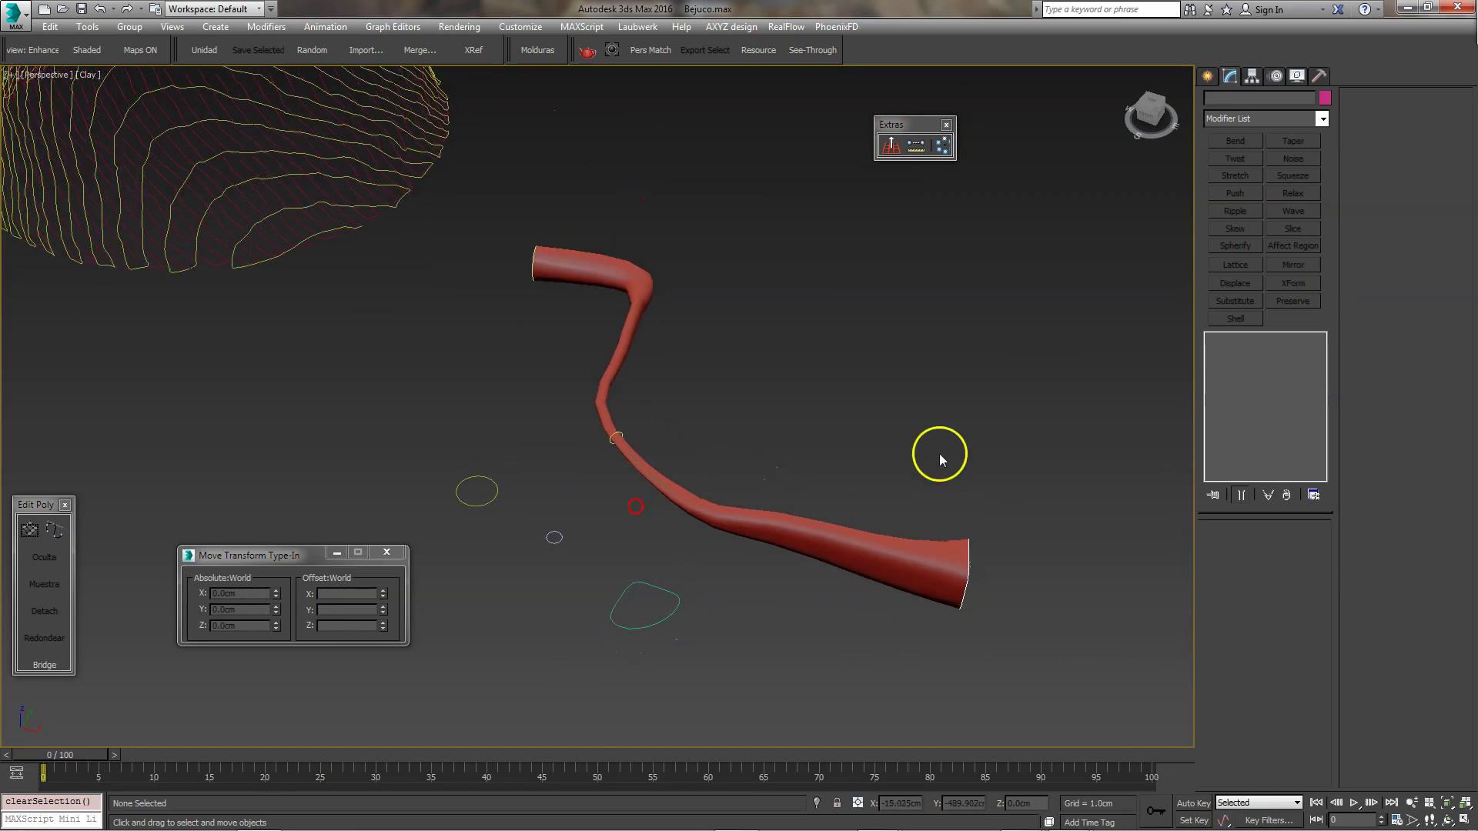
# Orbit and pan the viewport from the red tube toward the woven cone's lower part.
pyautogui.moveTo(594, 507)
pyautogui.keyDown('alt'); pyautogui.mouseDown(button='middle')
pyautogui.moveTo(635, 414)
pyautogui.moveTo(594, 413)
pyautogui.moveTo(667, 443)
pyautogui.mouseUp(button='middle'); pyautogui.keyUp('alt')
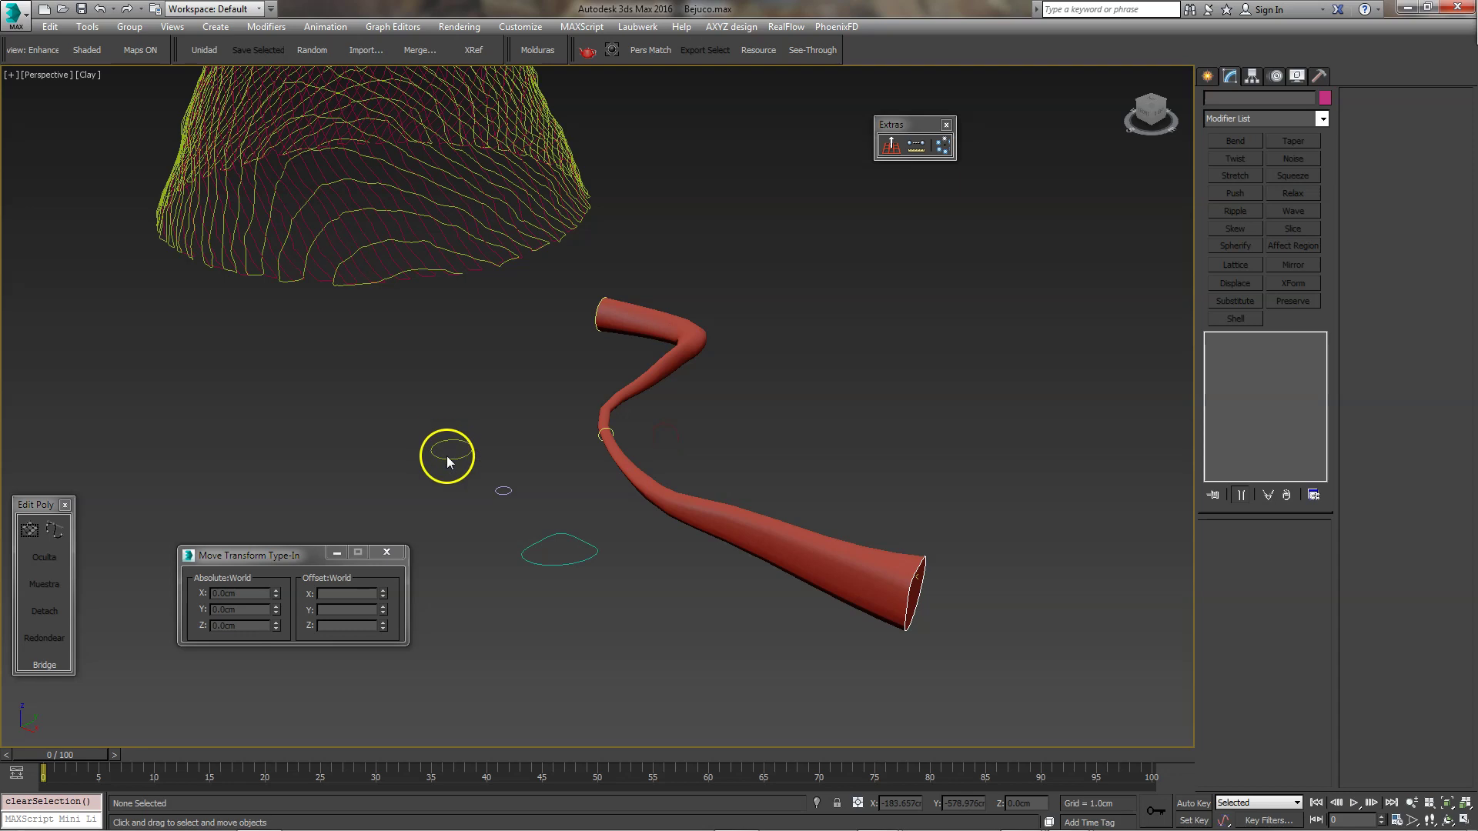
pyautogui.click(487, 479)
pyautogui.keyDown('alt'); pyautogui.moveTo(586, 516); pyautogui.dragTo(585, 537, button='middle'); pyautogui.keyUp('alt')
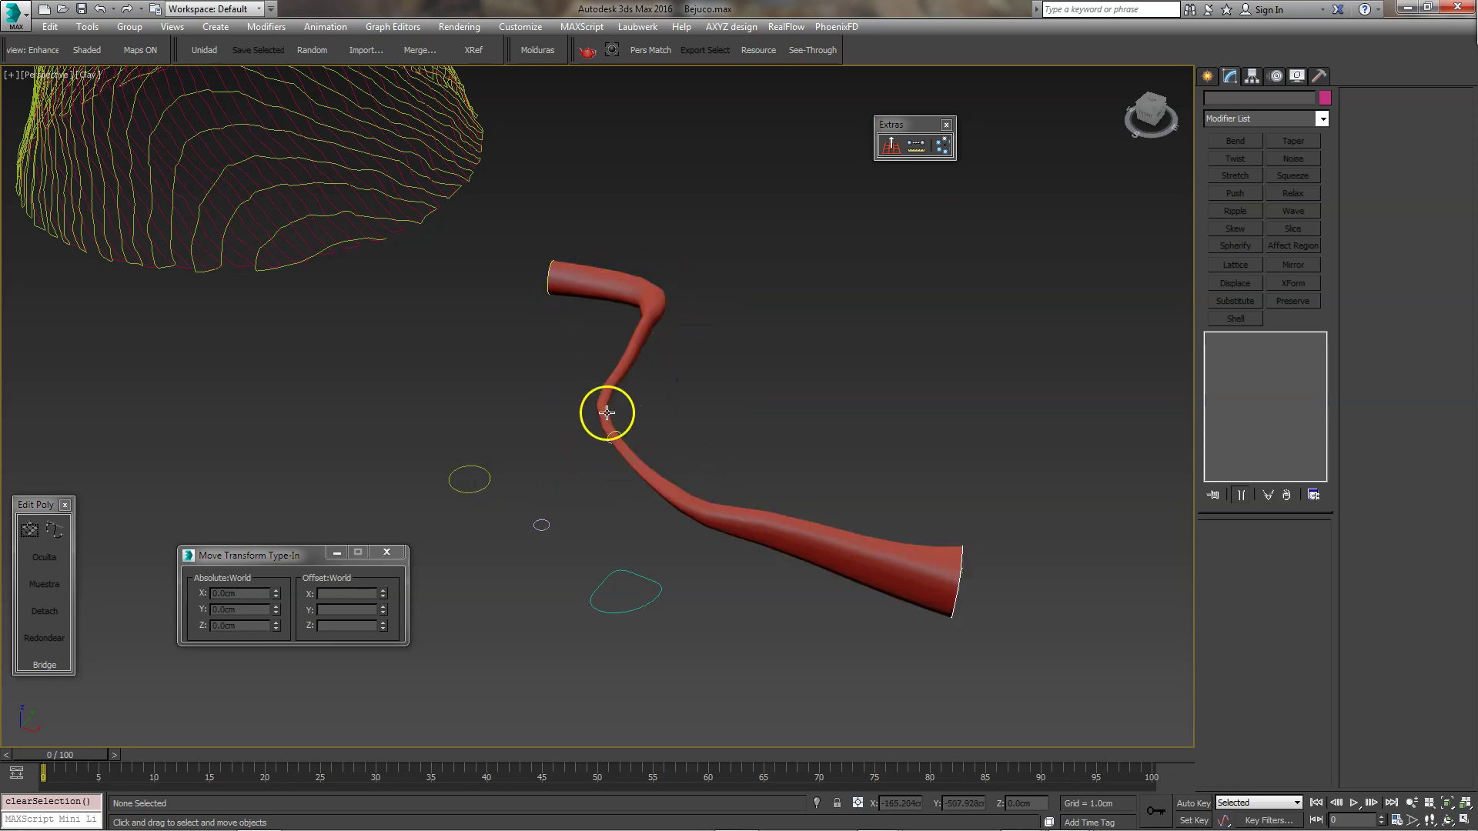
pyautogui.moveTo(528, 510)
pyautogui.mouseDown(button='middle')
pyautogui.moveTo(588, 517)
pyautogui.moveTo(616, 473)
pyautogui.moveTo(626, 506)
pyautogui.moveTo(689, 475)
pyautogui.moveTo(628, 450)
pyautogui.moveTo(713, 538)
pyautogui.moveTo(684, 508)
pyautogui.moveTo(724, 450)
pyautogui.mouseUp(button='middle')
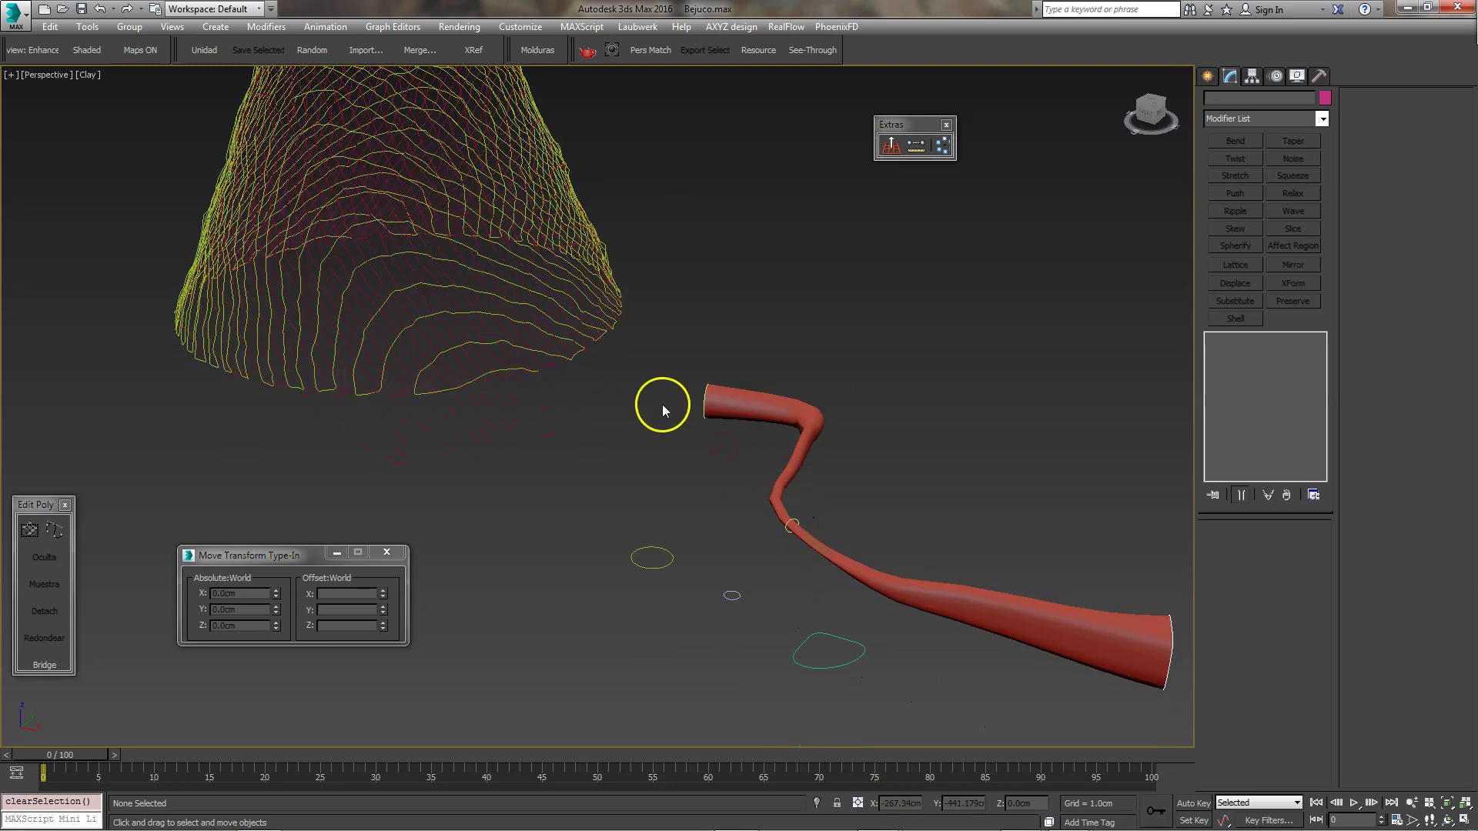
pyautogui.moveTo(572, 368)
pyautogui.keyDown('alt'); pyautogui.mouseDown(button='middle')
pyautogui.moveTo(530, 423)
pyautogui.moveTo(696, 561)
pyautogui.mouseUp(button='middle'); pyautogui.keyUp('alt')
pyautogui.moveTo(633, 384); pyautogui.dragTo(646, 487, button='middle')
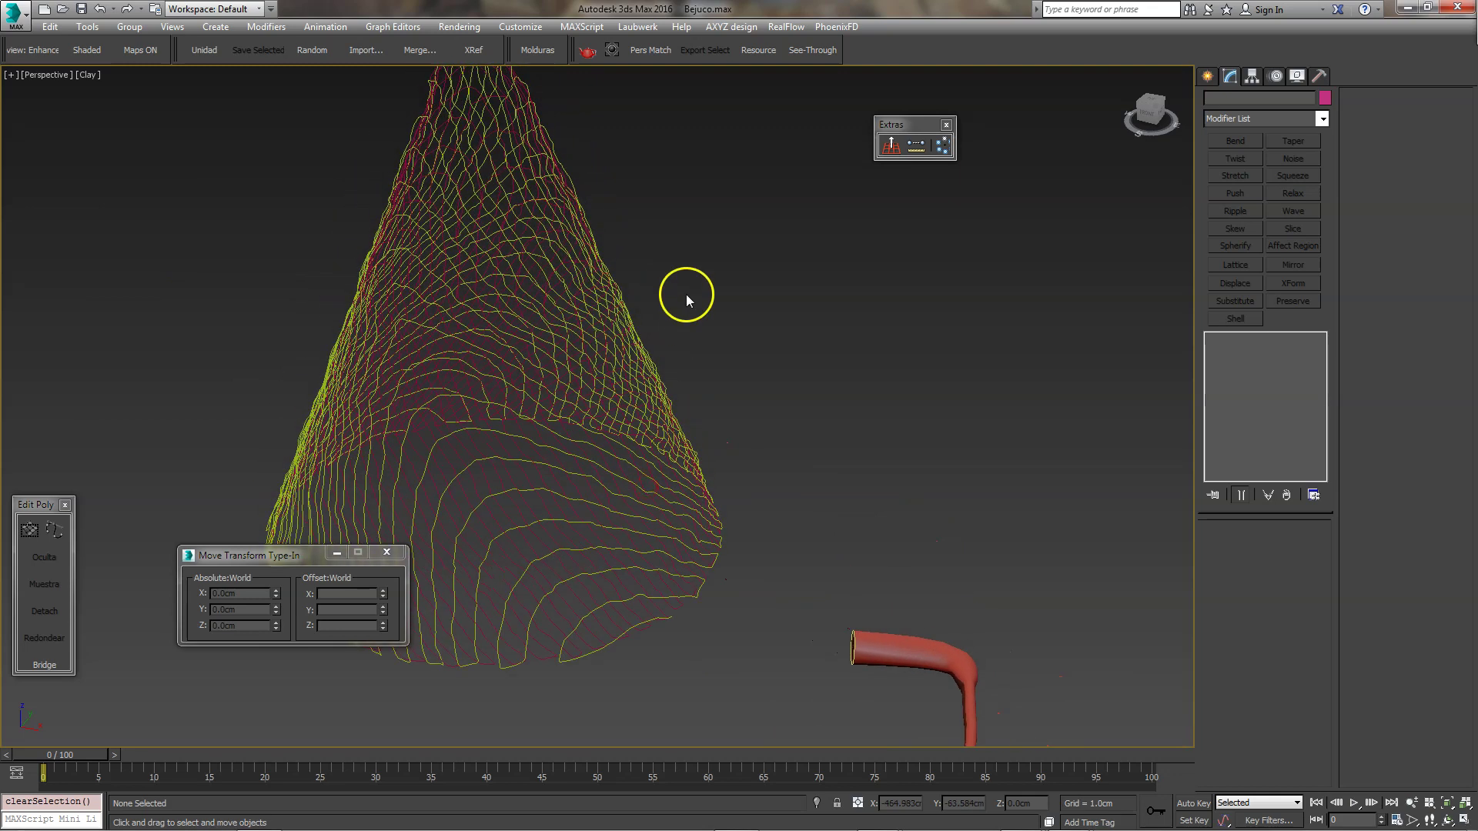
pyautogui.moveTo(687, 300); pyautogui.dragTo(708, 310, button='middle')
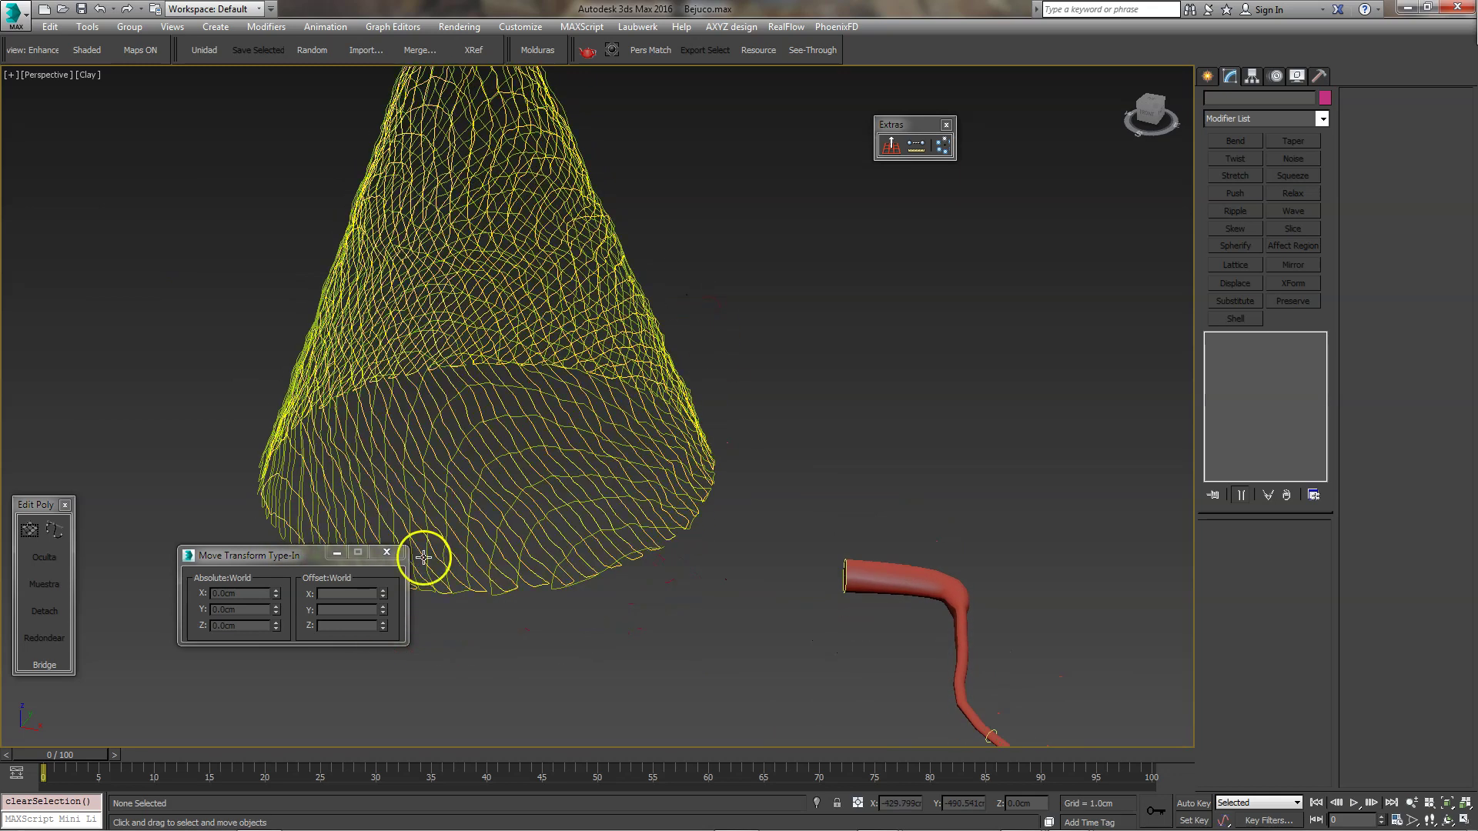
pyautogui.scroll(3, 379, 659)
pyautogui.moveTo(658, 528)
pyautogui.mouseDown(button='middle')
pyautogui.moveTo(673, 453)
pyautogui.moveTo(957, 518)
pyautogui.moveTo(690, 551)
pyautogui.mouseUp(button='middle')
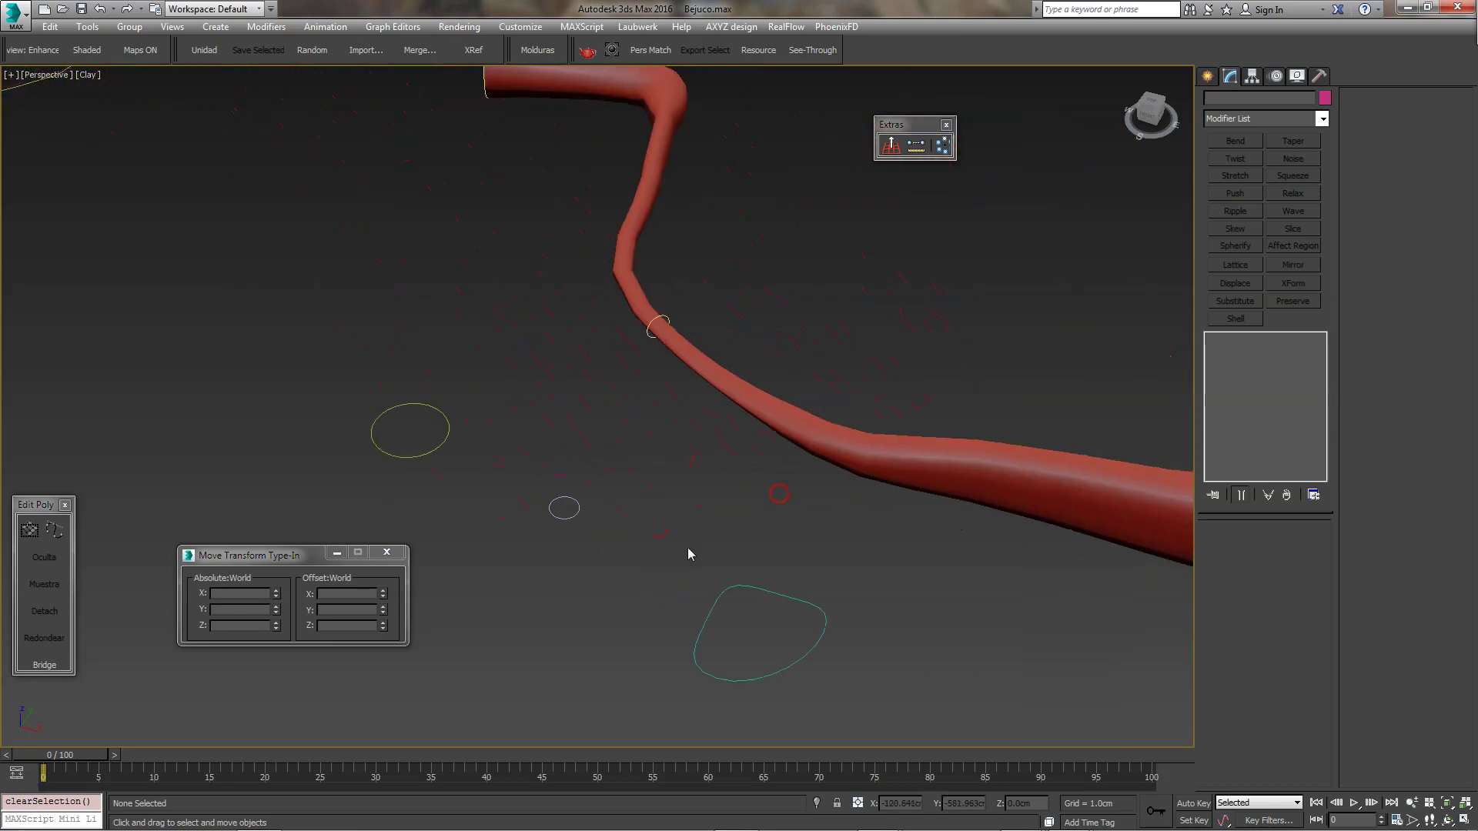
pyautogui.scroll(2, 478, 476)
pyautogui.moveTo(478, 476); pyautogui.dragTo(742, 562, button='middle')
# Frame the green loops under the cone's base and select the Bejuco 002 spline.
pyautogui.scroll(3, 528, 472)
pyautogui.scroll(-3, 557, 460)
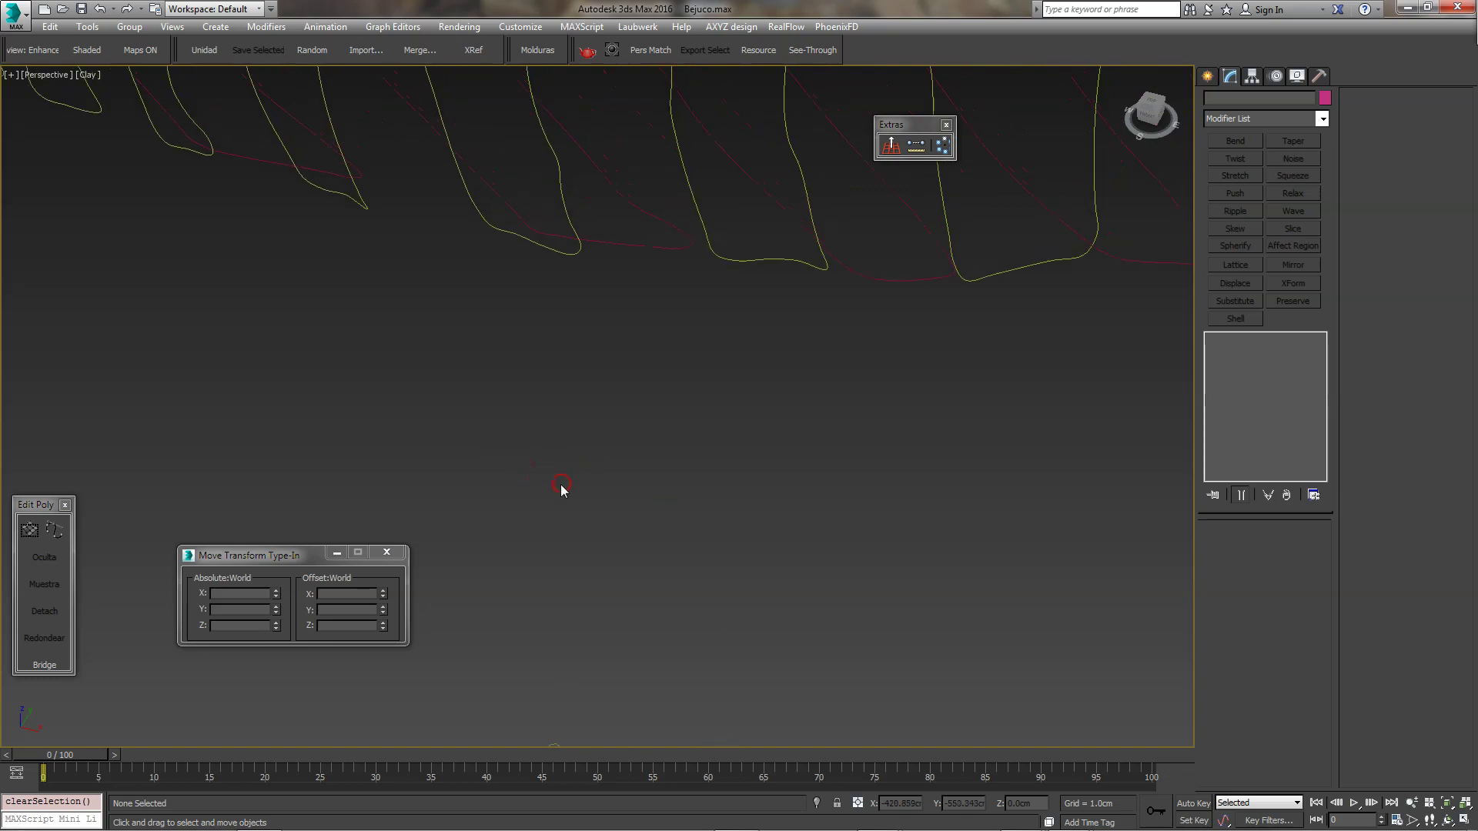
pyautogui.scroll(-2, 556, 470)
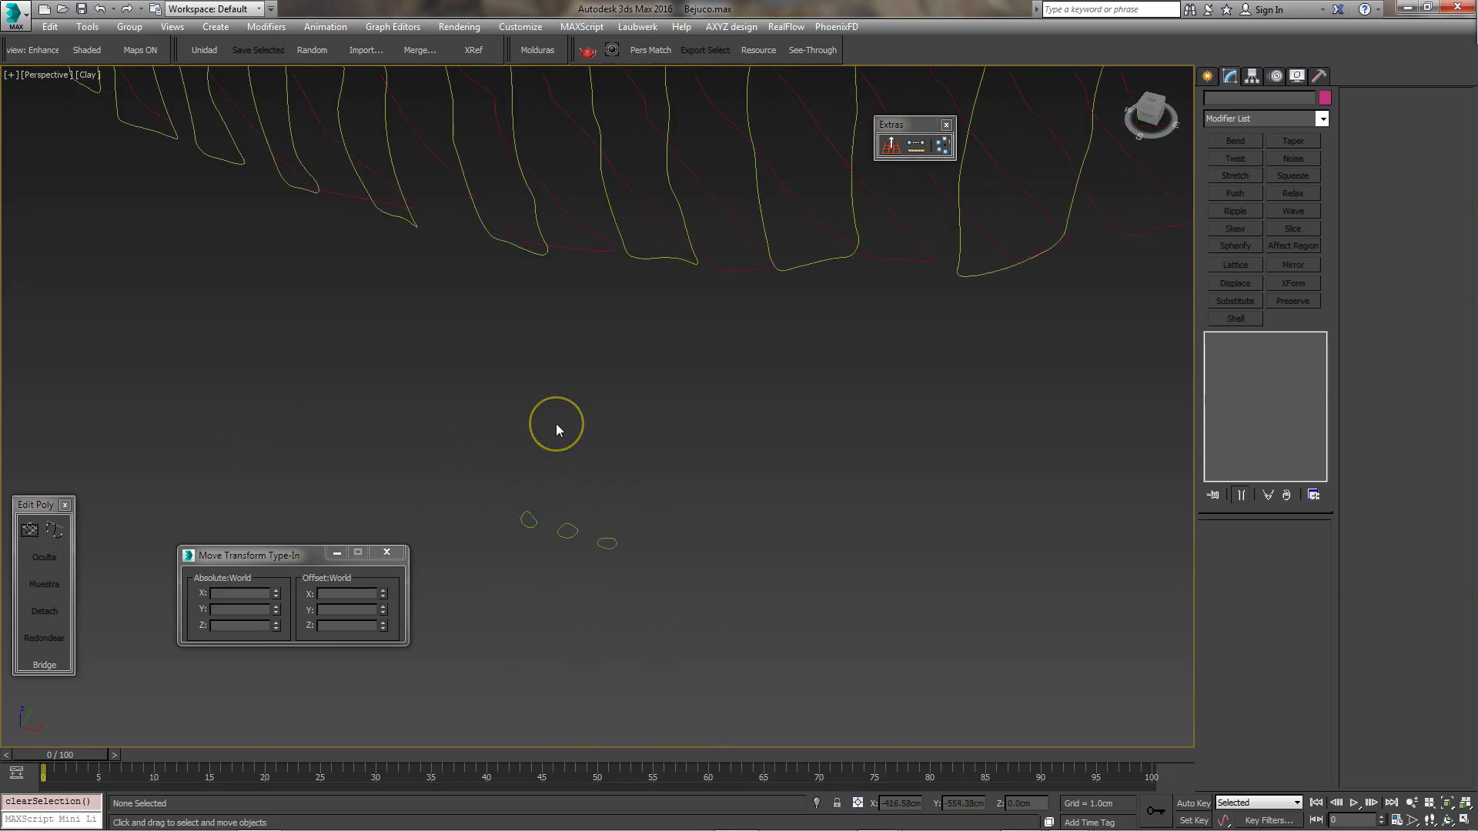
pyautogui.moveTo(733, 507); pyautogui.dragTo(720, 505, button='middle')
pyautogui.keyDown('alt'); pyautogui.moveTo(603, 467); pyautogui.dragTo(600, 454, button='middle'); pyautogui.keyUp('alt')
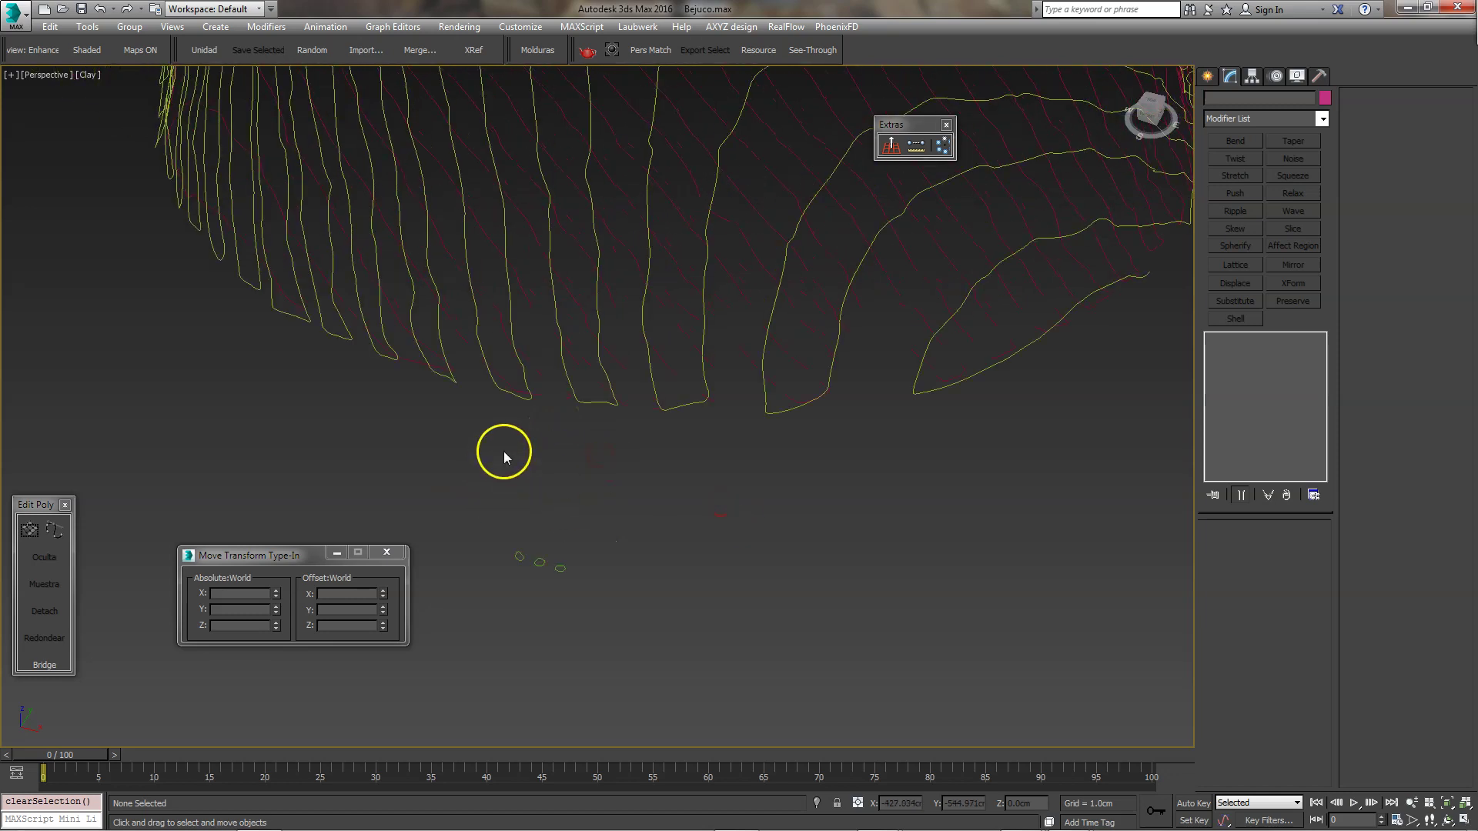
pyautogui.moveTo(690, 426)
pyautogui.mouseDown(button='middle')
pyautogui.moveTo(556, 425)
pyautogui.moveTo(537, 521)
pyautogui.mouseUp(button='middle')
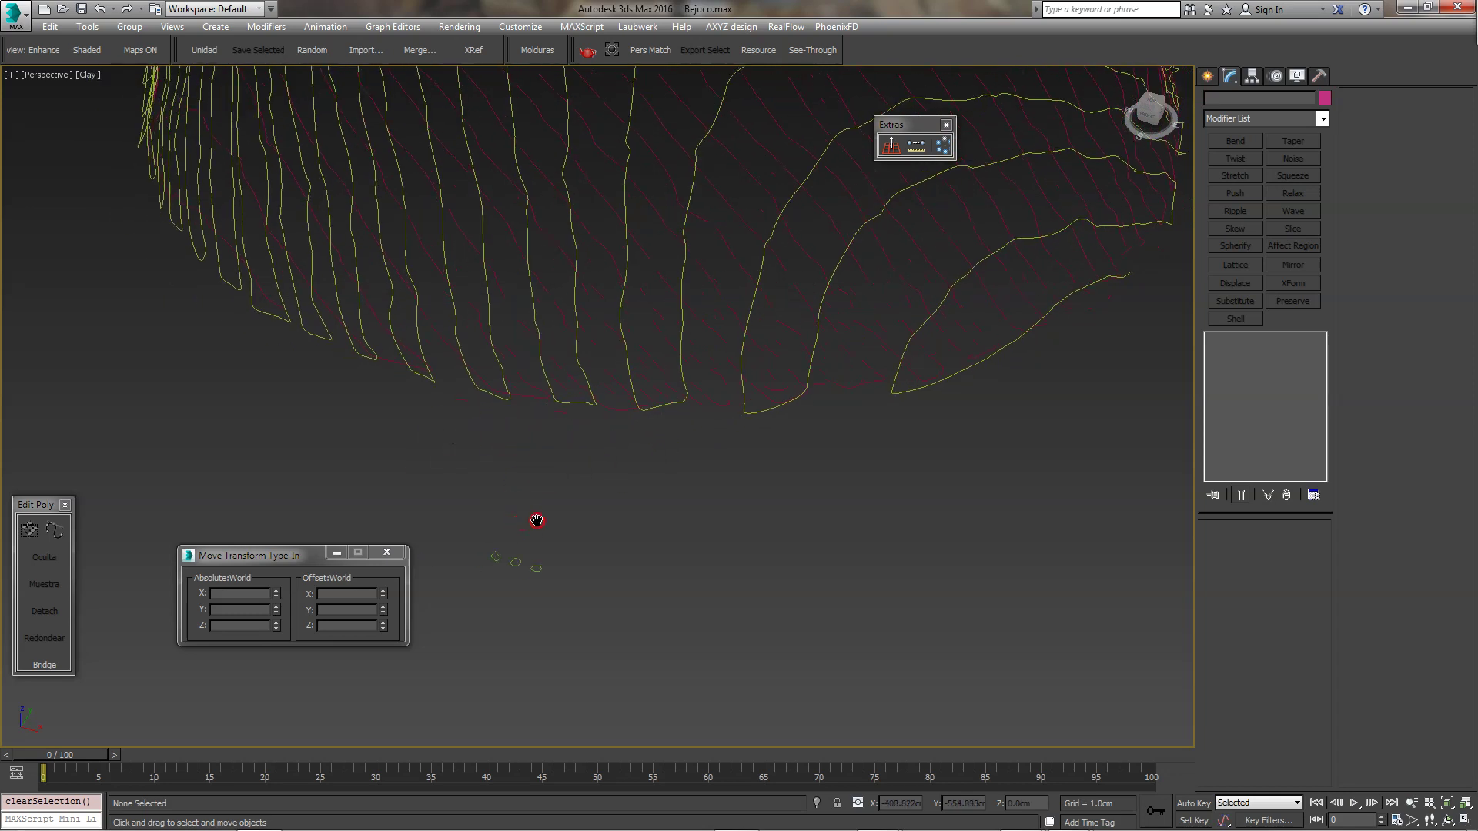
pyautogui.click(754, 416)
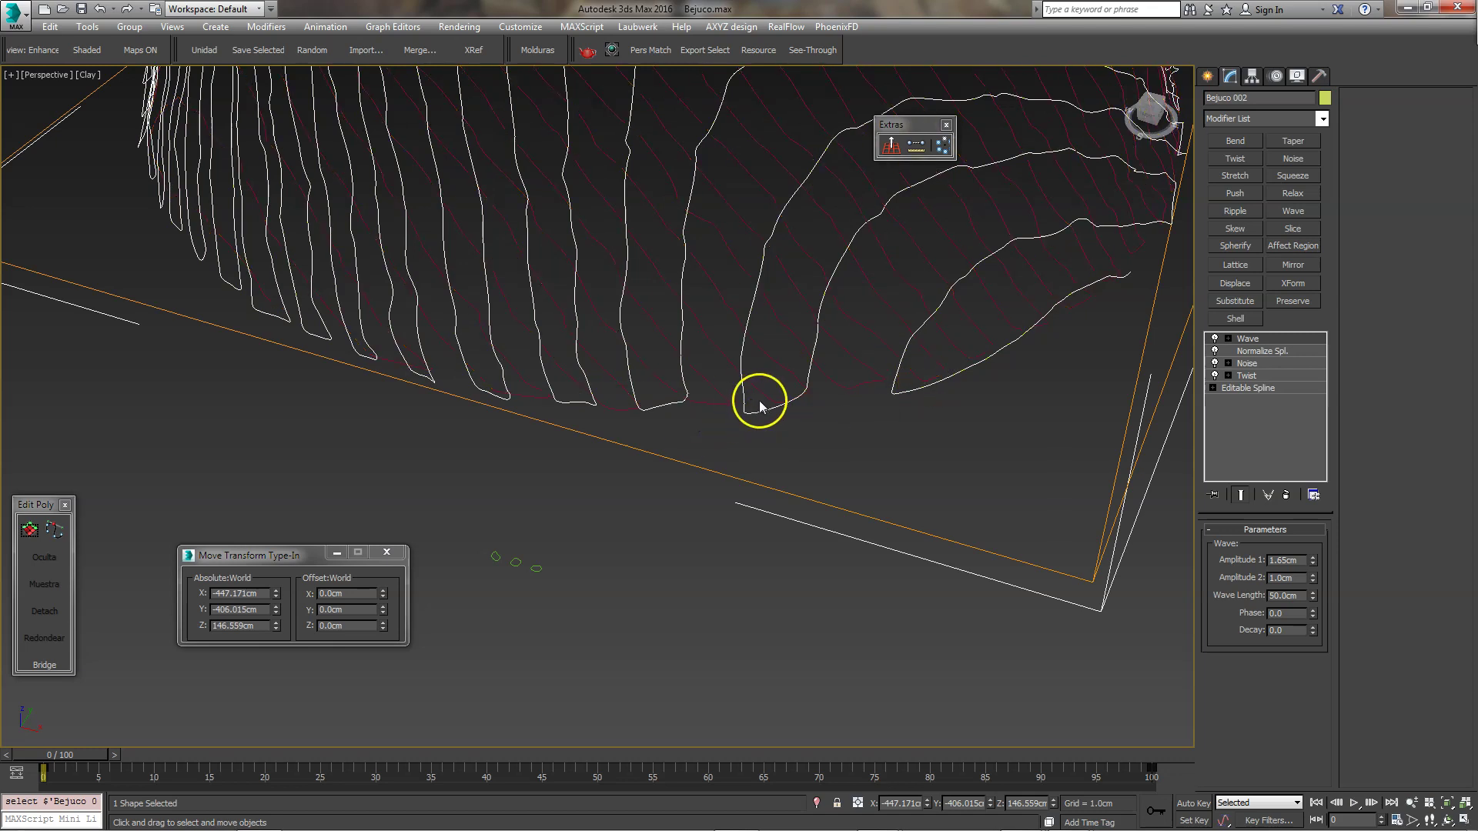
# Move Loft007 to X -103.659, Y -424.824 off its path and select Line001.
pyautogui.click(1207, 75)
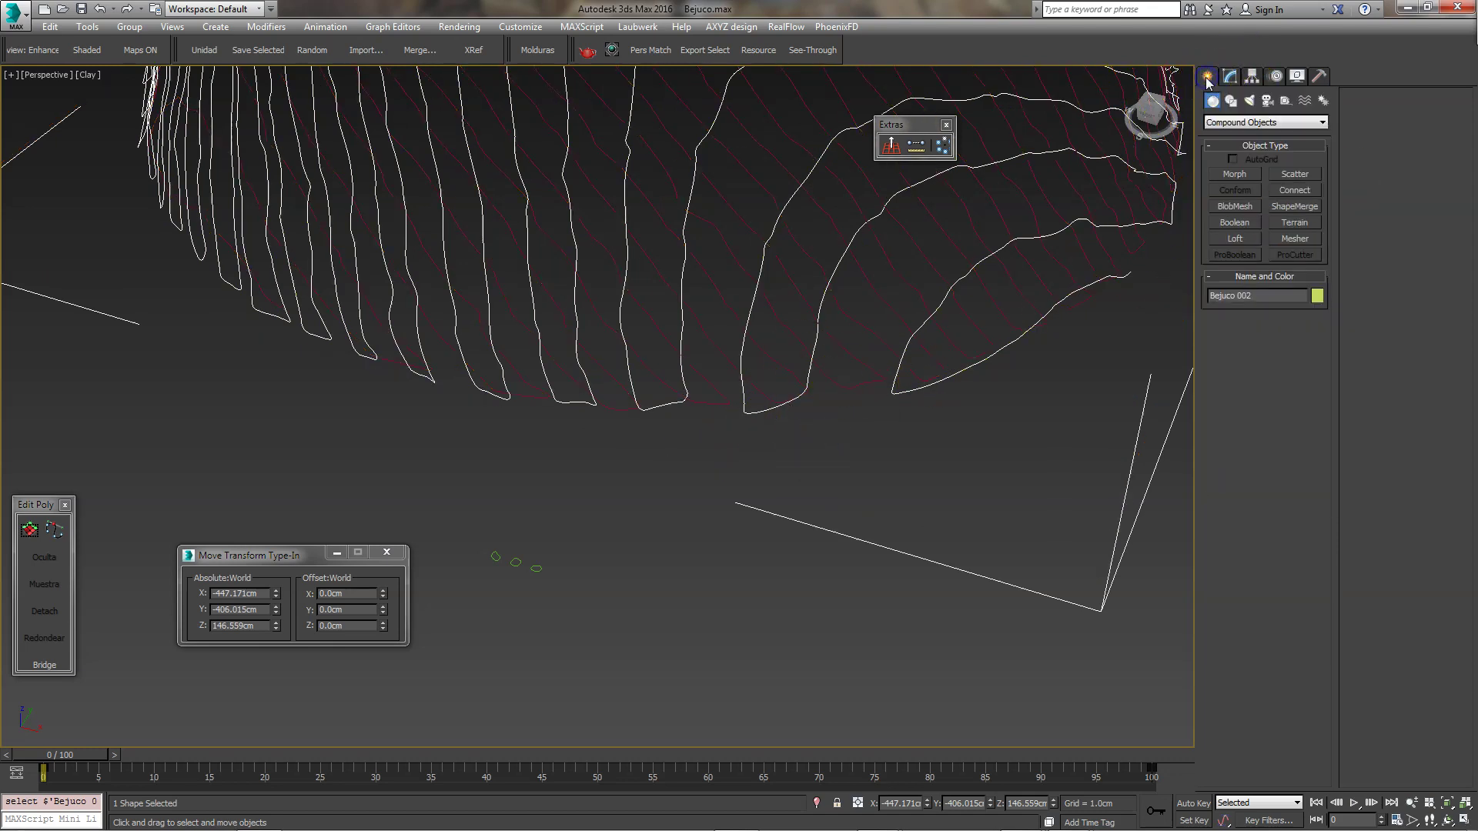
pyautogui.click(1234, 241)
pyautogui.scroll(-5, 647, 500)
pyautogui.click(634, 432)
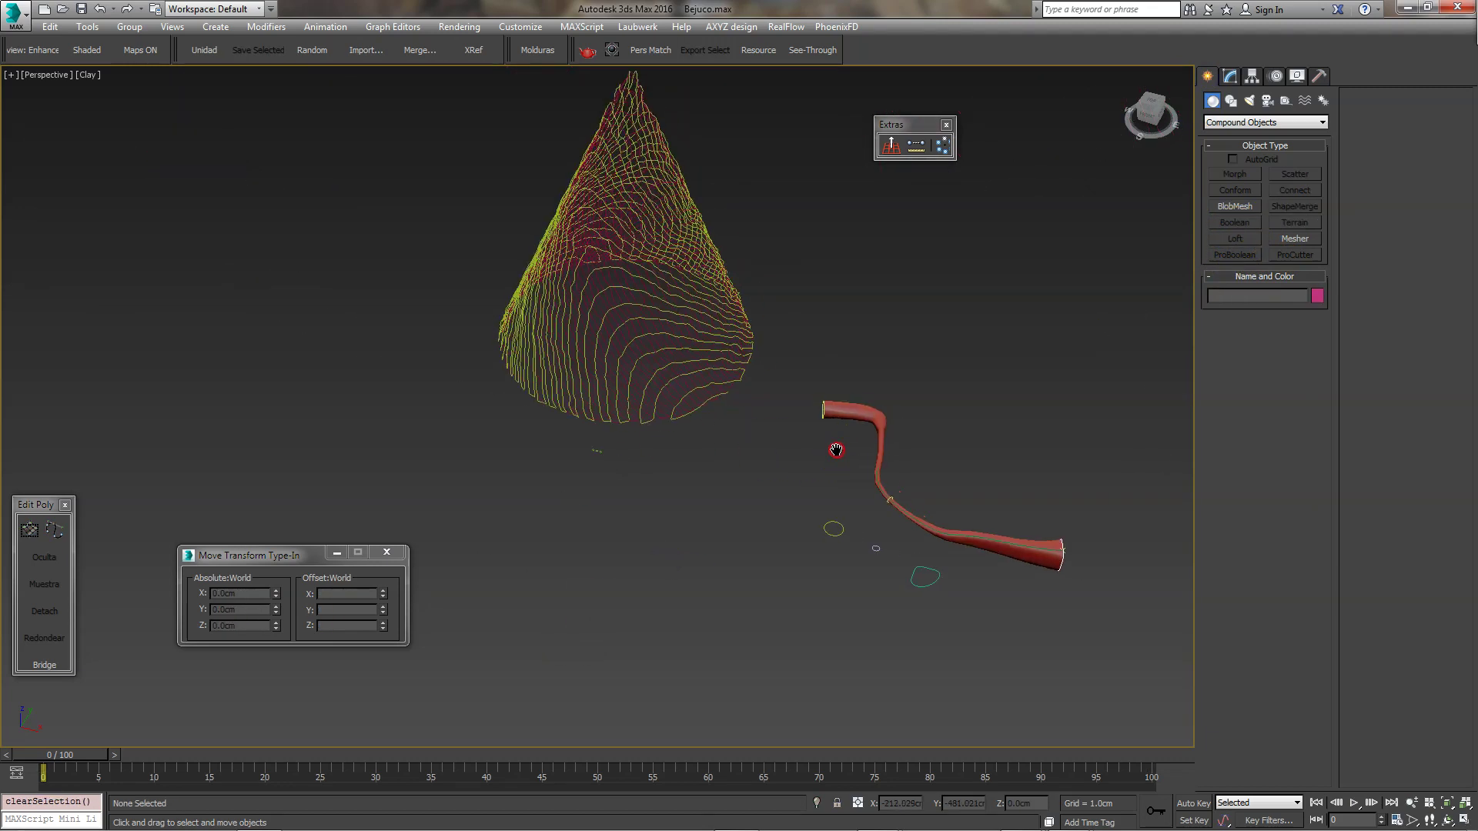
pyautogui.scroll(-1, 739, 389)
pyautogui.moveTo(782, 371); pyautogui.dragTo(687, 354, button='middle')
pyautogui.moveTo(468, 326)
pyautogui.mouseDown(button='middle')
pyautogui.moveTo(771, 328)
pyautogui.moveTo(641, 366)
pyautogui.mouseUp(button='middle')
pyautogui.scroll(2, 771, 328)
pyautogui.click(638, 373)
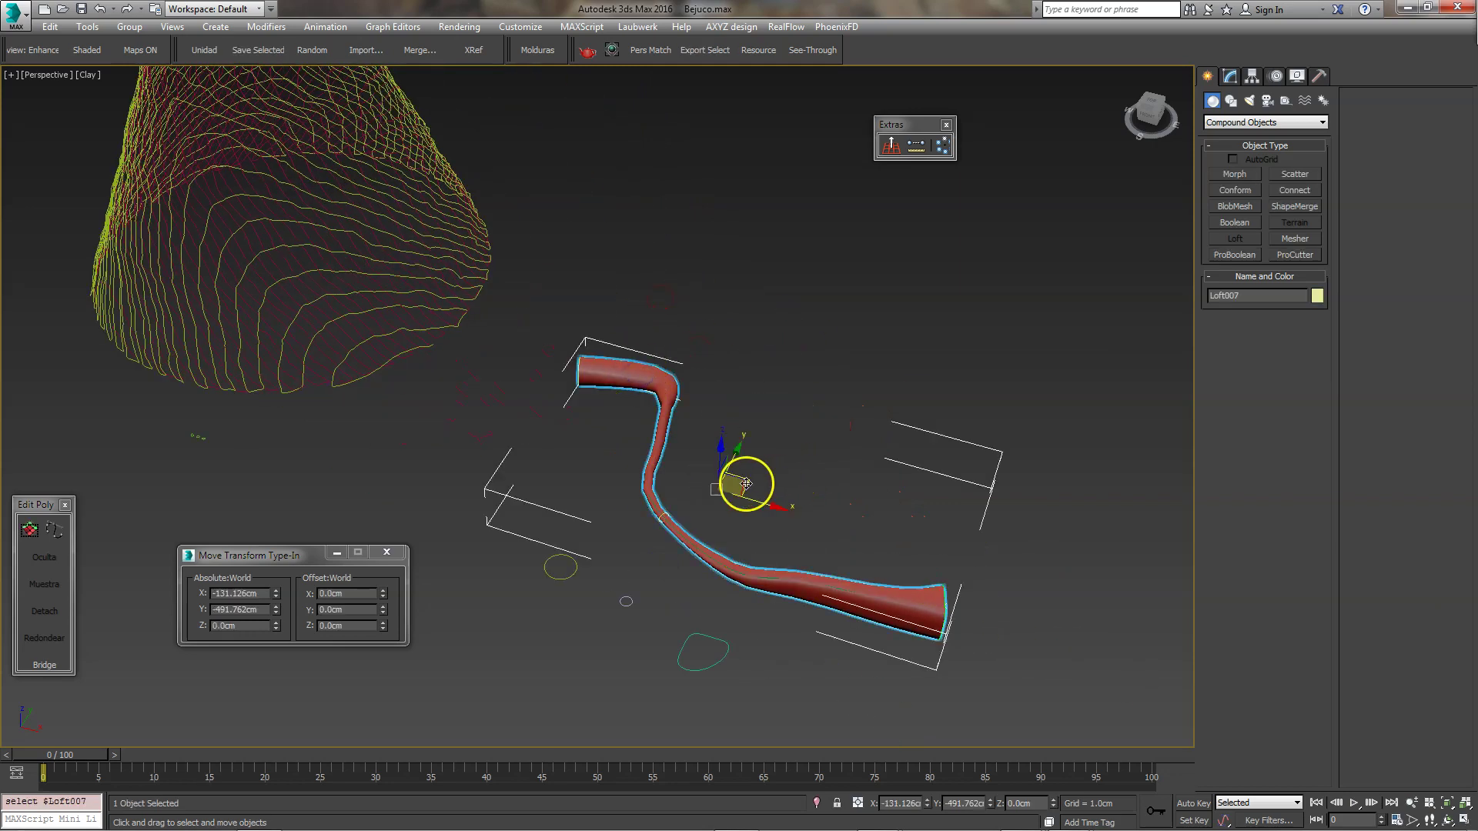
pyautogui.moveTo(746, 483); pyautogui.dragTo(832, 418)
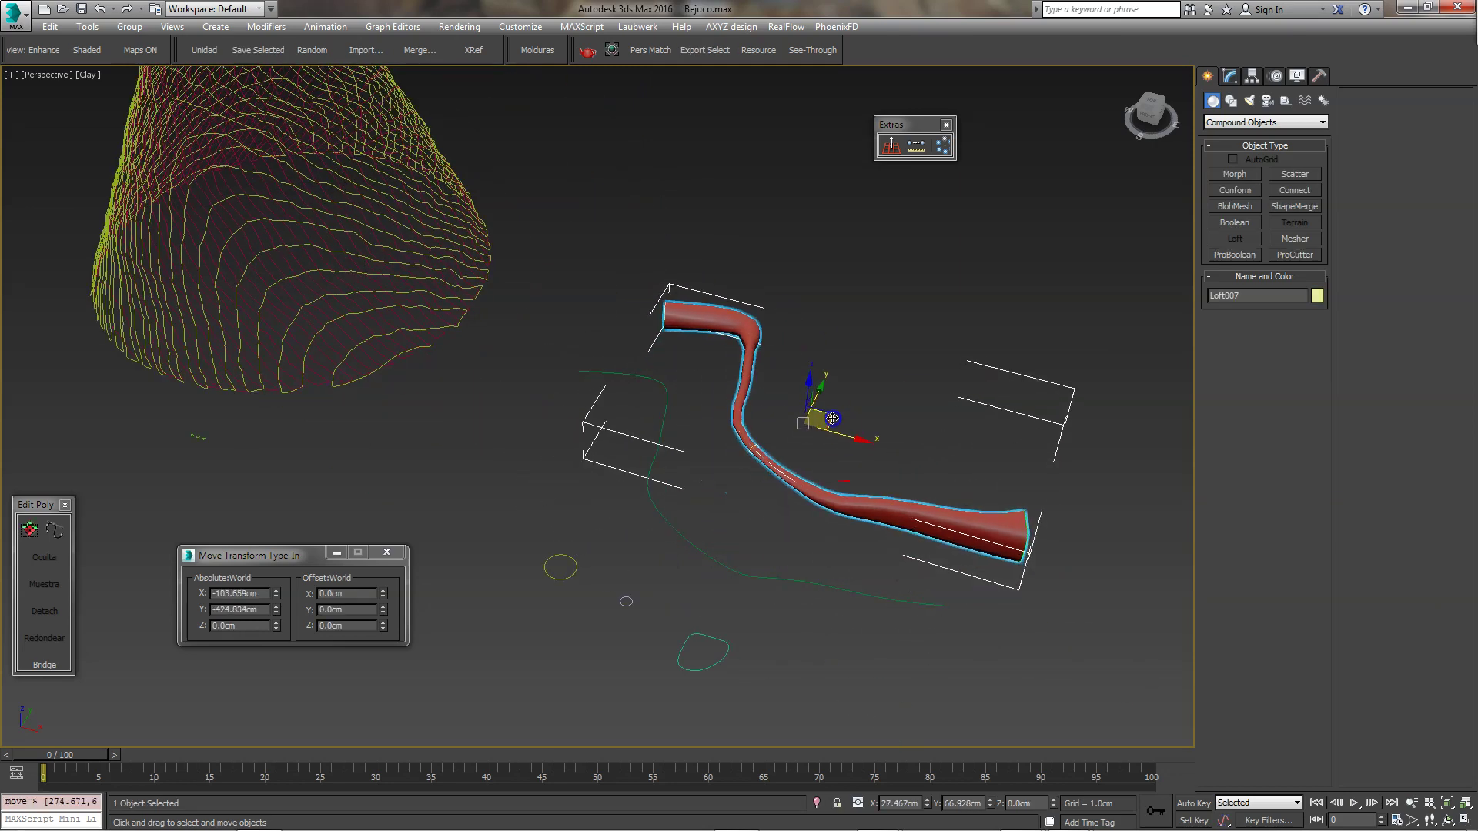
pyautogui.click(692, 556)
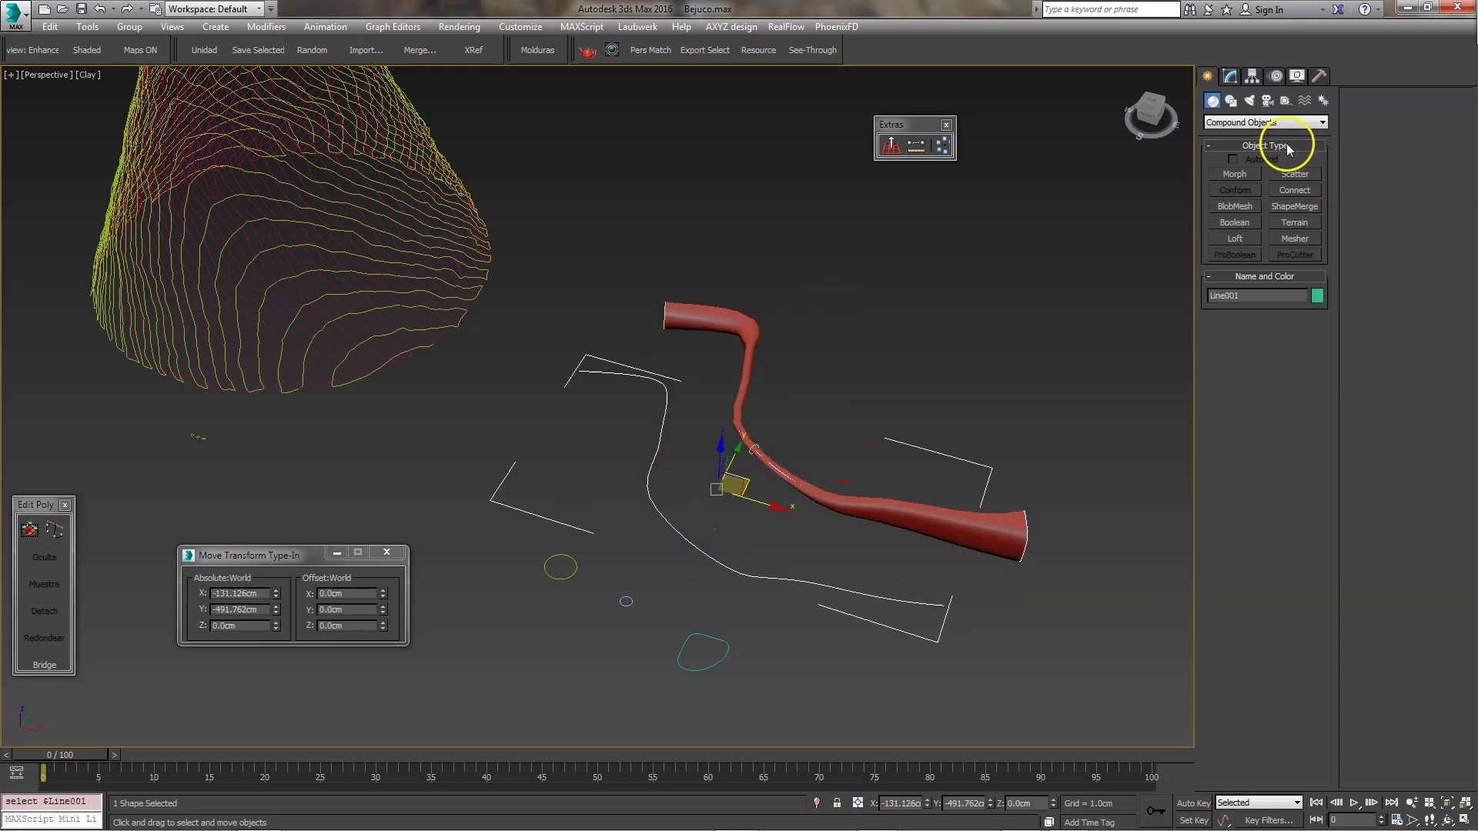
# Move Line001's vertices 4 and 6 to bend the loft's path.
pyautogui.click(1231, 76)
pyautogui.click(1255, 560)
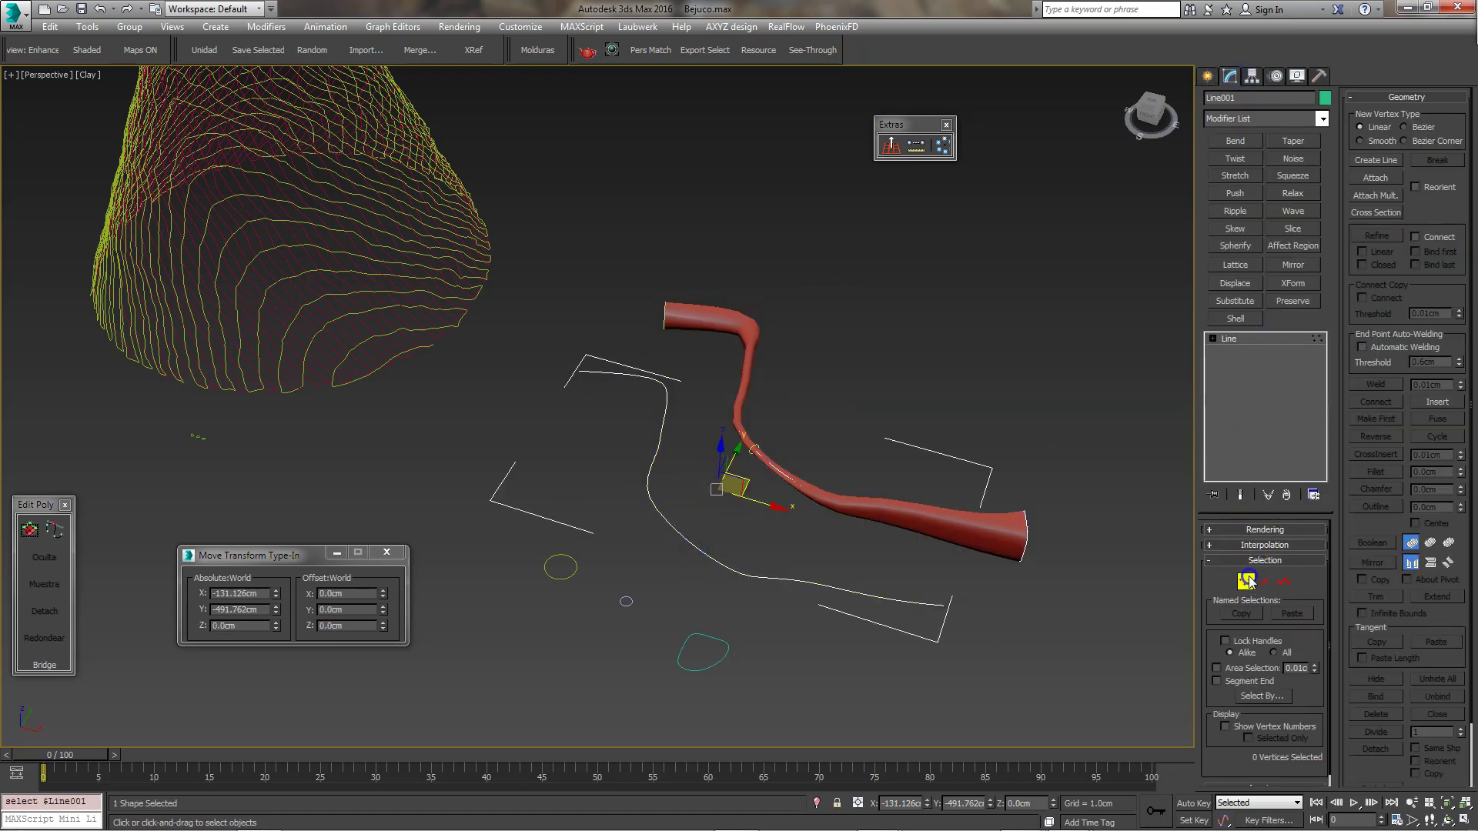
pyautogui.click(657, 508)
pyautogui.moveTo(656, 509); pyautogui.dragTo(734, 489)
pyautogui.moveTo(831, 586); pyautogui.dragTo(846, 593)
pyautogui.click(1245, 581)
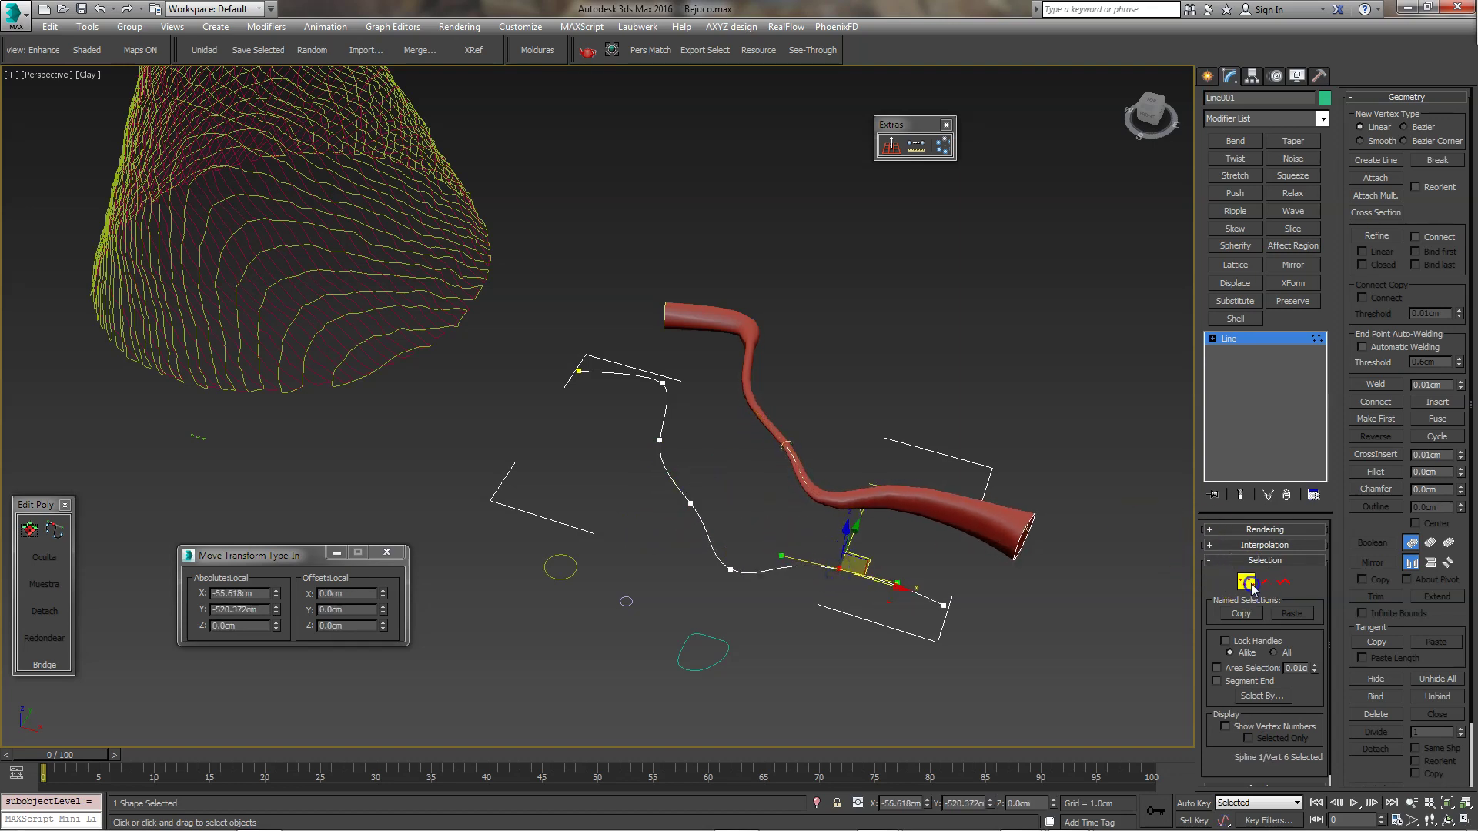
pyautogui.moveTo(556, 506); pyautogui.dragTo(614, 485, button='middle')
pyautogui.click(615, 485)
# Pan, orbit and zoom to view the woven cone from the side.
pyautogui.scroll(3, 505, 387)
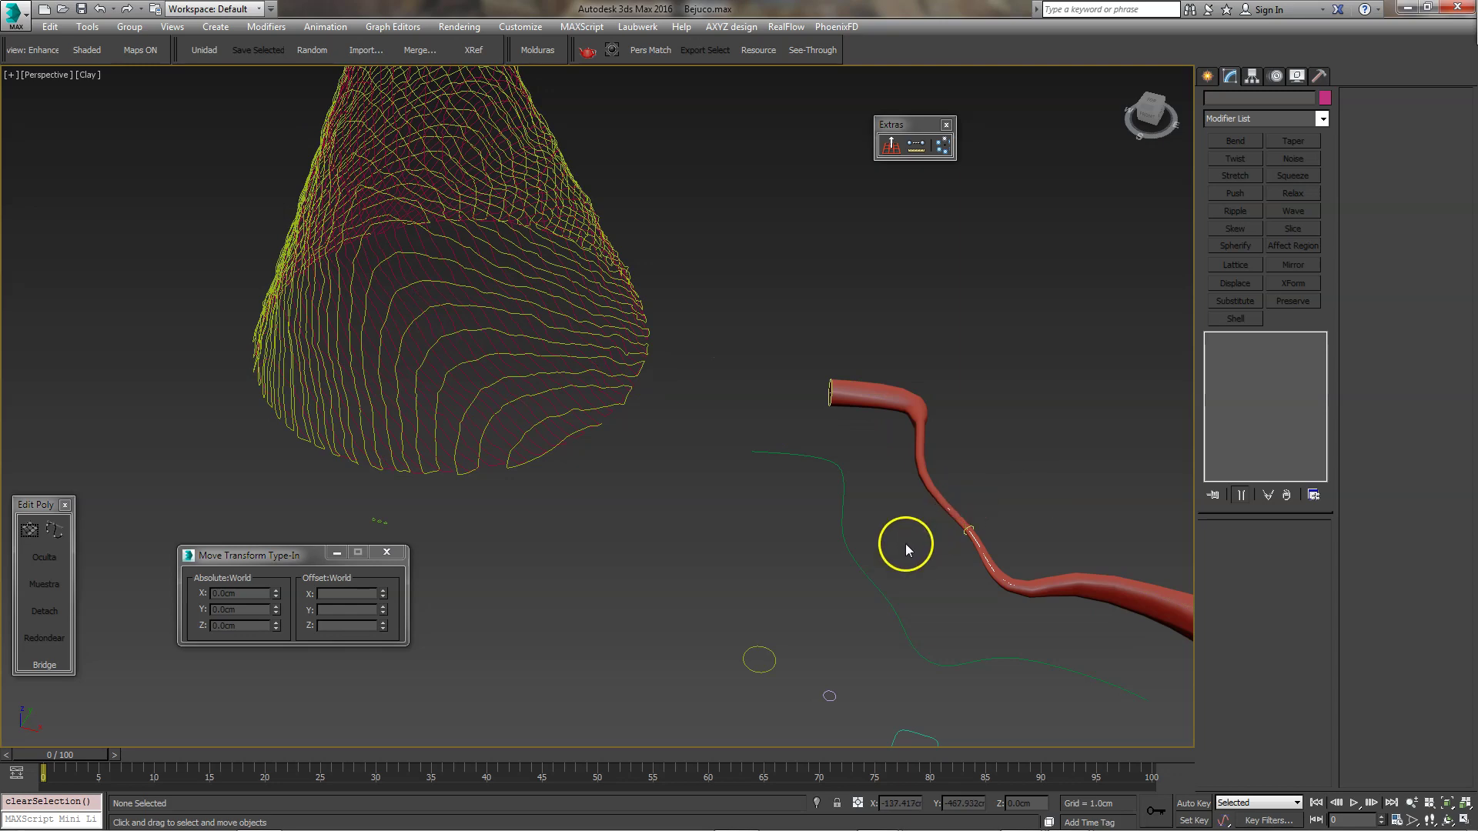
pyautogui.moveTo(906, 544); pyautogui.dragTo(778, 481, button='middle')
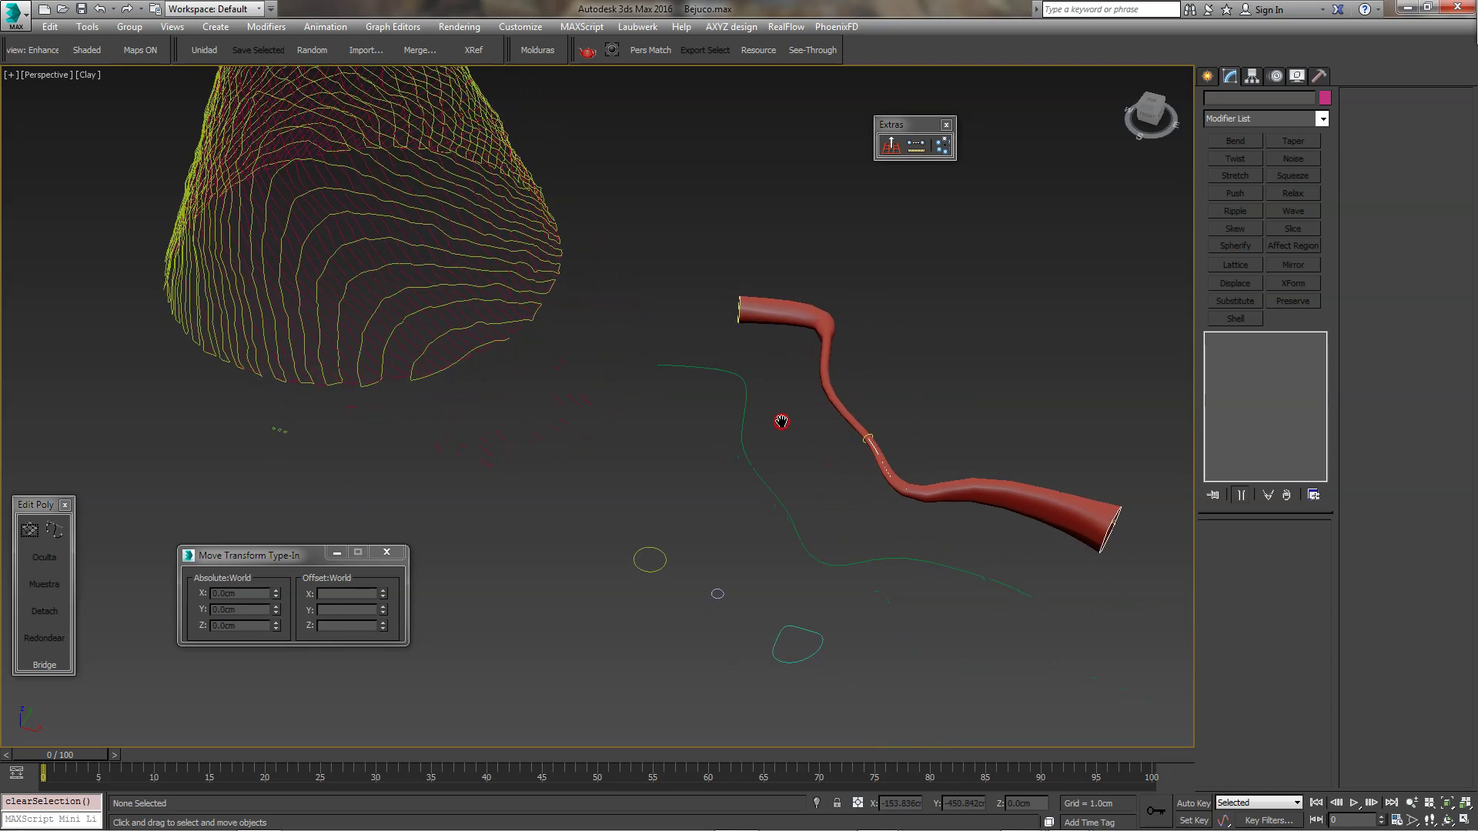
pyautogui.moveTo(200, 192); pyautogui.dragTo(334, 287, button='middle')
pyautogui.keyDown('alt'); pyautogui.moveTo(486, 294); pyautogui.dragTo(409, 264, button='middle'); pyautogui.keyUp('alt')
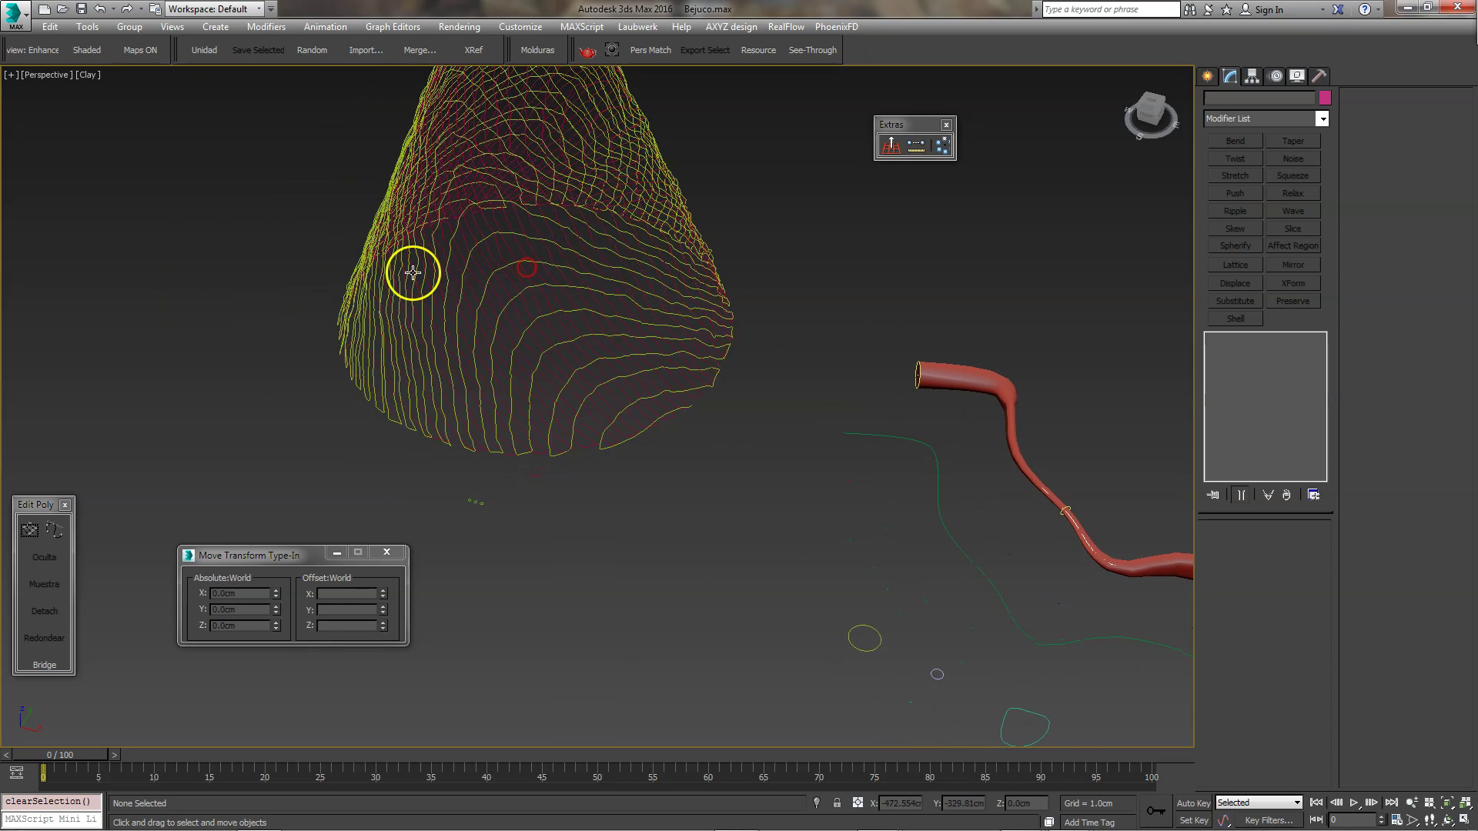
pyautogui.keyDown('alt'); pyautogui.moveTo(538, 254); pyautogui.dragTo(528, 264, button='middle'); pyautogui.keyUp('alt')
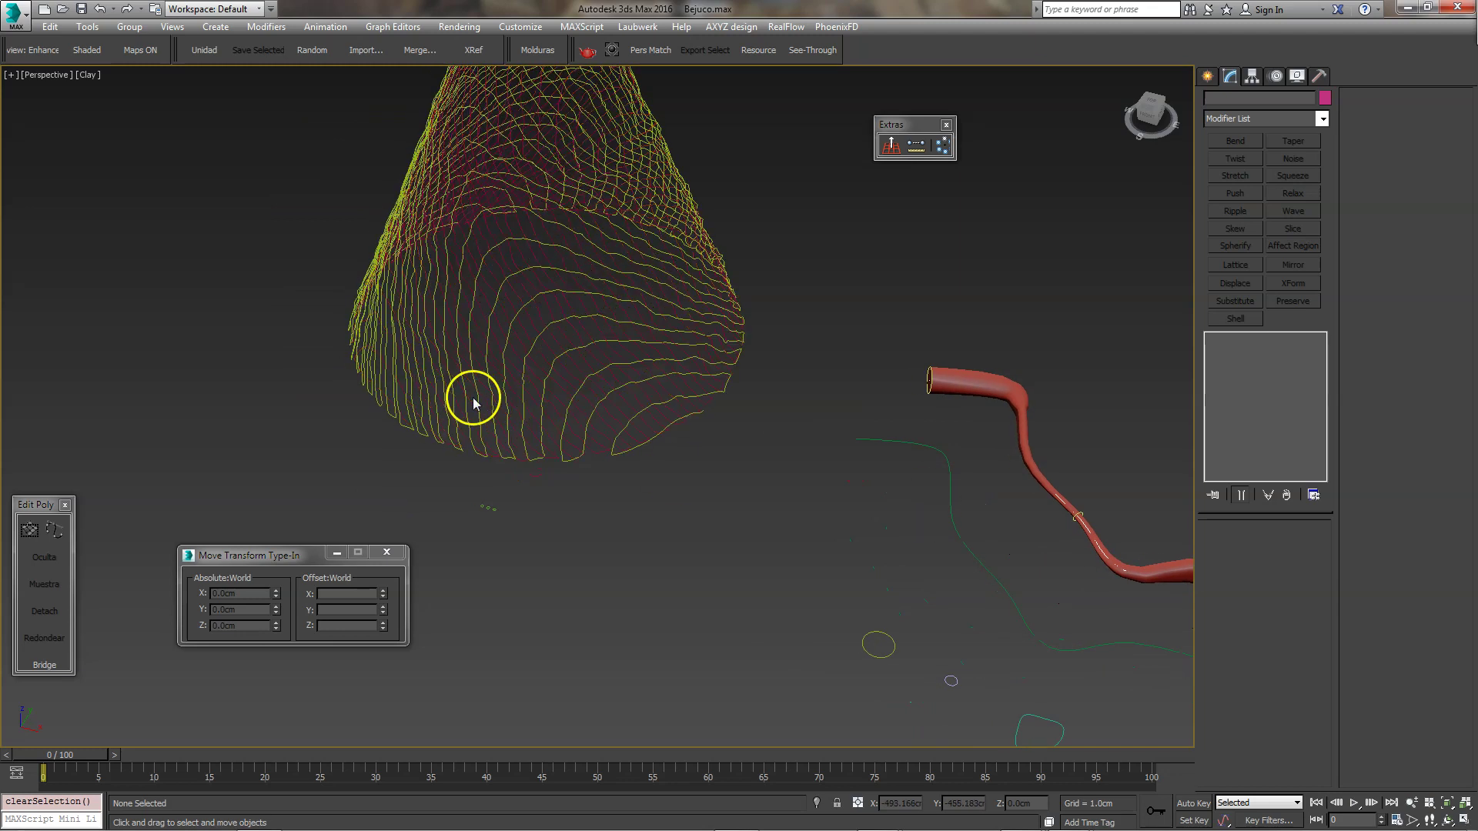
pyautogui.scroll(3, 505, 500)
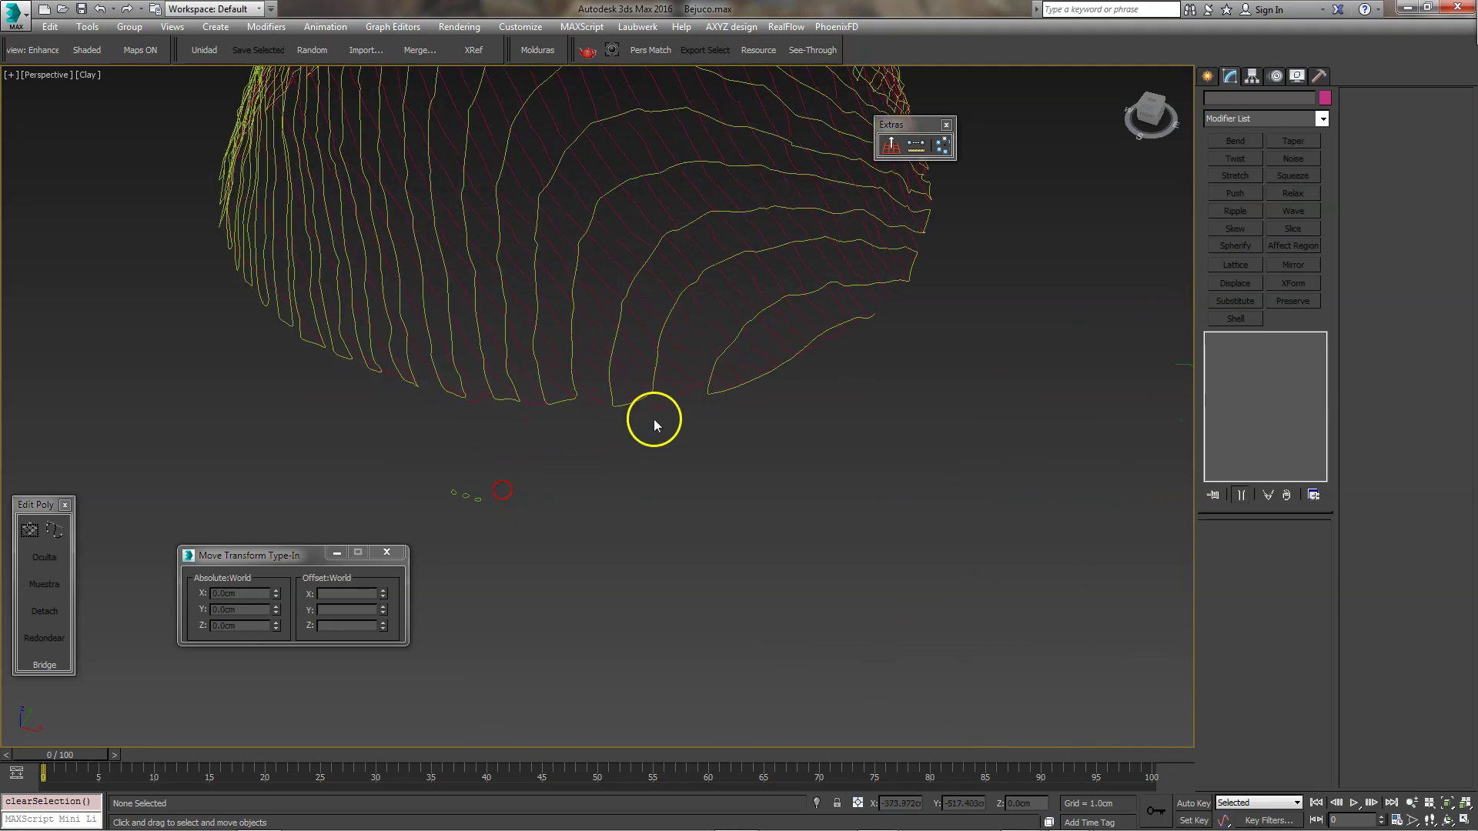
# Loft the Bejuco 002 spline with the small green loop as cross-section, creating Loft008.
pyautogui.click(714, 432)
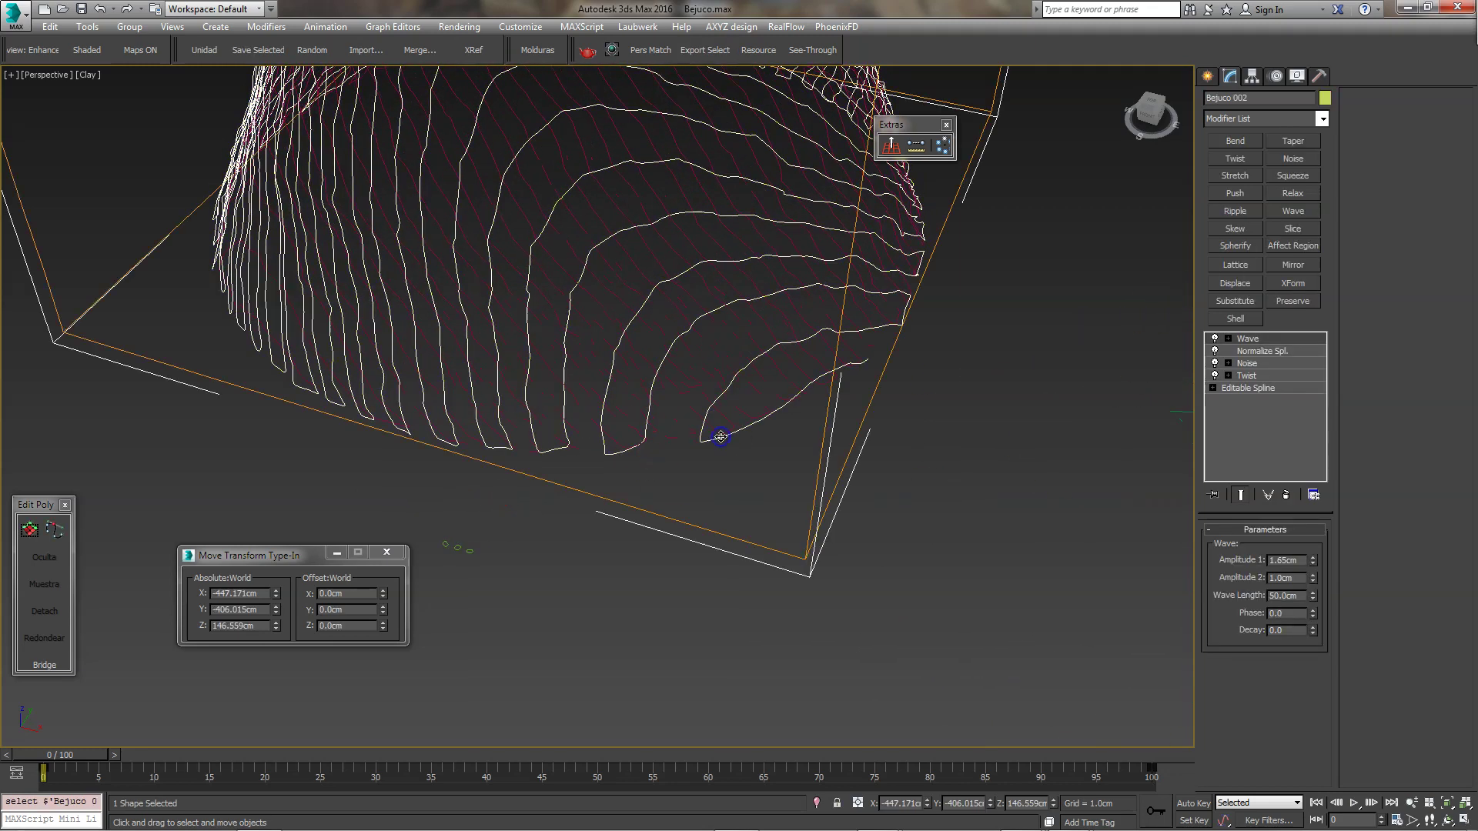
pyautogui.click(1208, 76)
pyautogui.click(1240, 239)
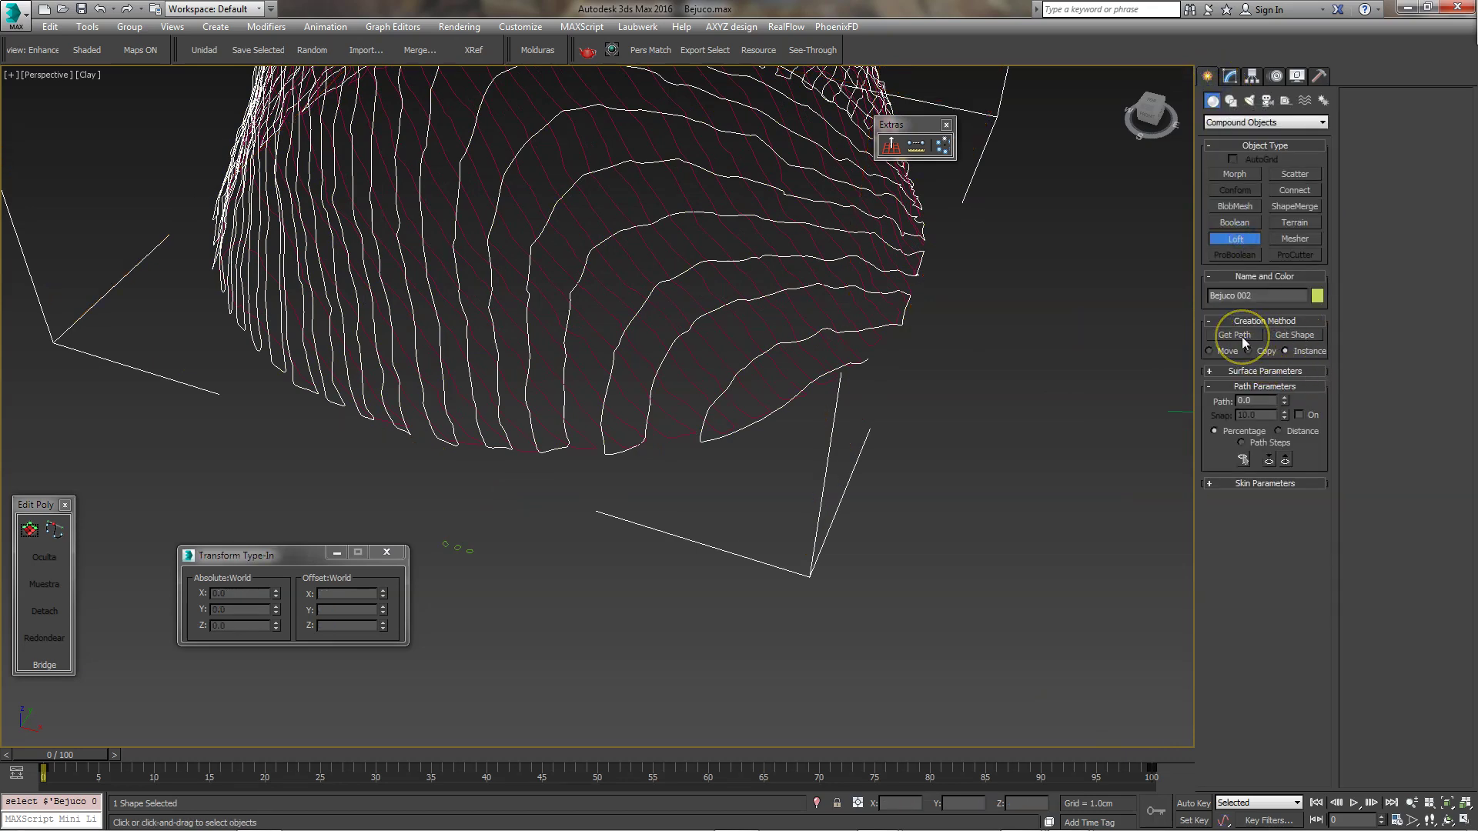
pyautogui.click(1305, 336)
pyautogui.click(445, 545)
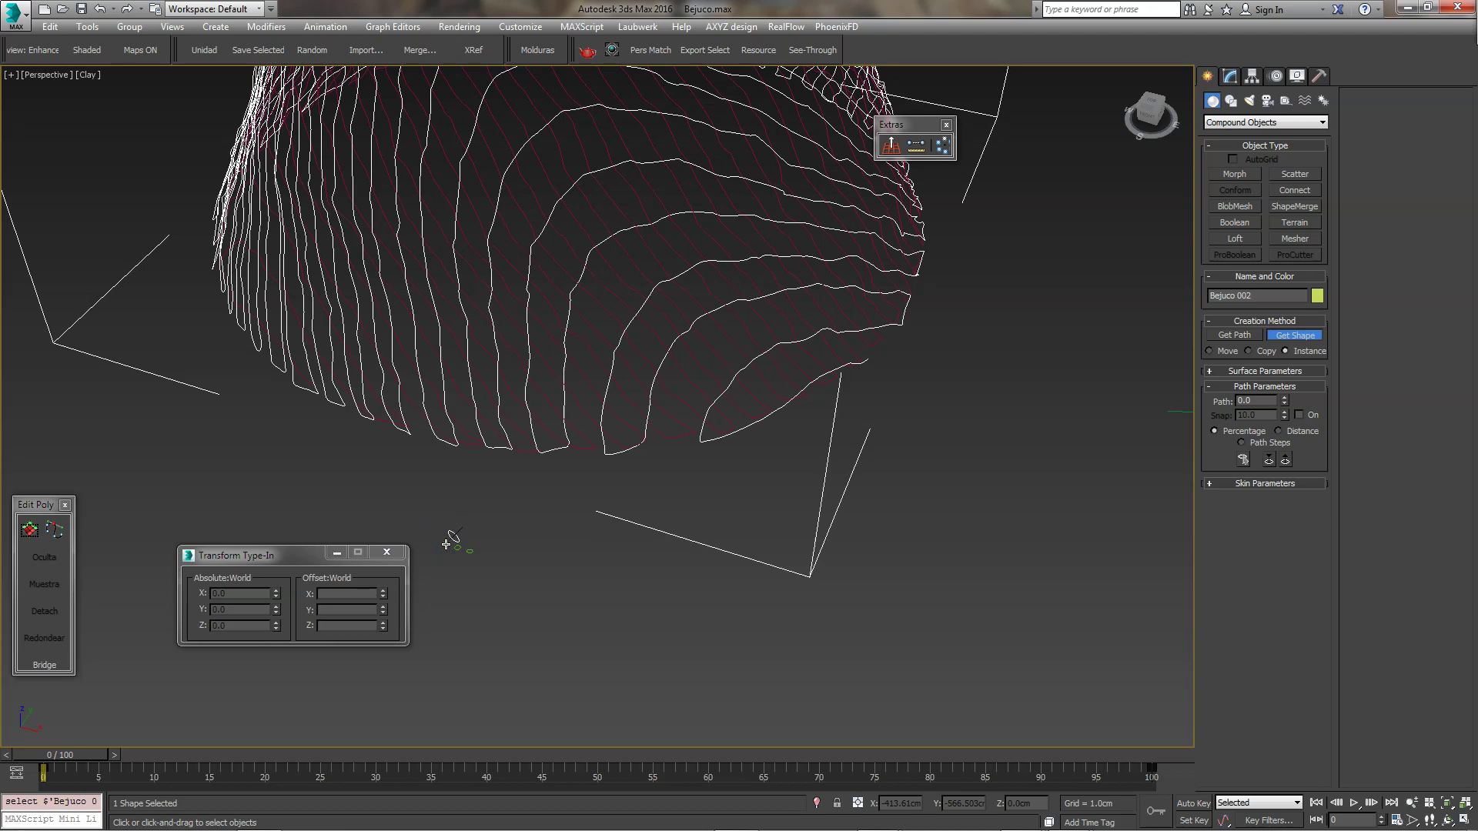
pyautogui.click(26, 801)
pyautogui.moveTo(577, 469); pyautogui.dragTo(574, 493, button='middle')
# Add a cross-section shape at 50% along Loft008's path.
pyautogui.keyDown('alt'); pyautogui.moveTo(465, 578); pyautogui.dragTo(522, 525, button='middle'); pyautogui.keyUp('alt')
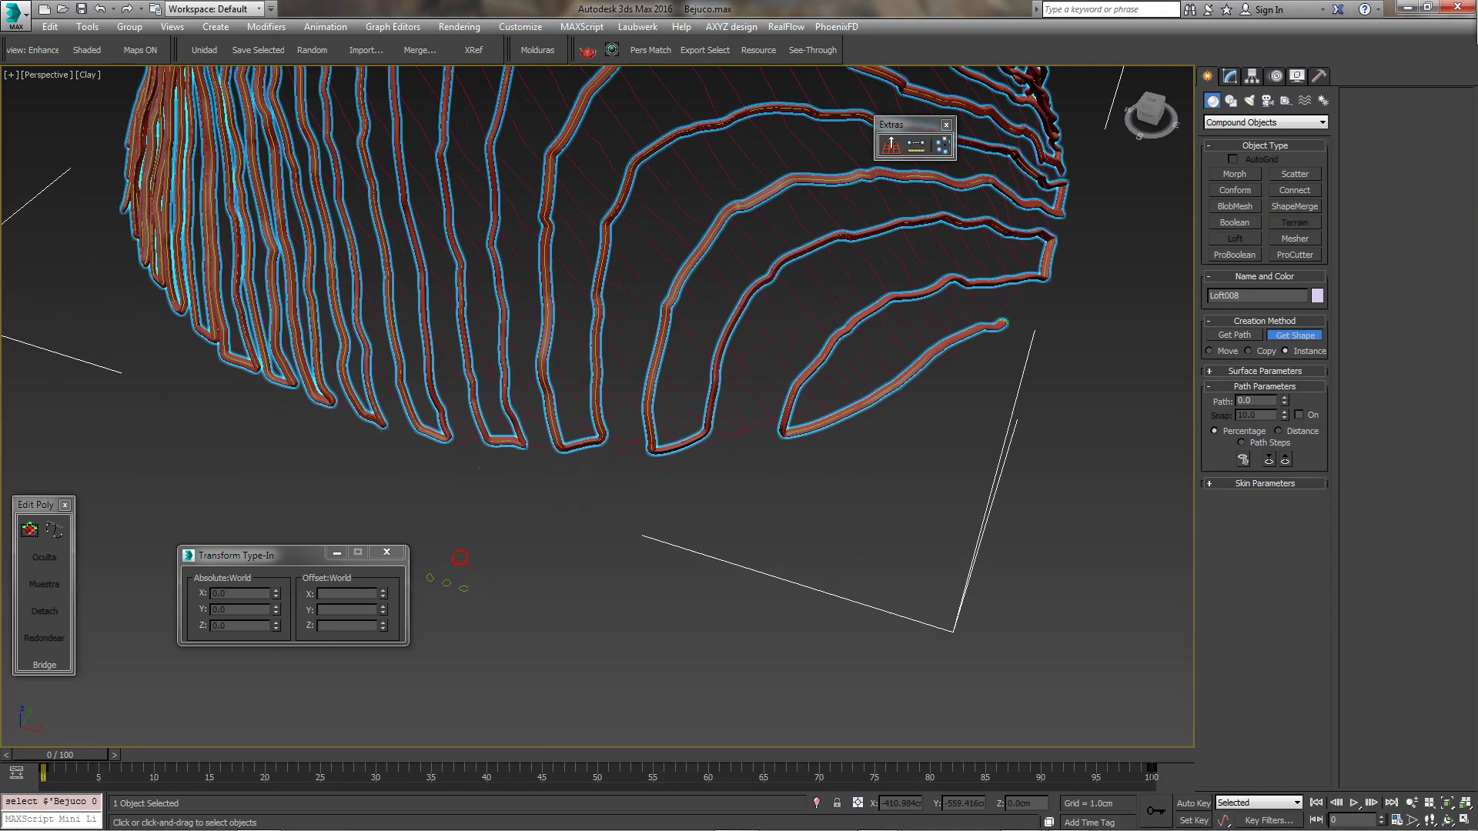
pyautogui.click(1260, 400)
pyautogui.rightClick(1198, 381)
pyautogui.write('50')
pyautogui.press('Return')
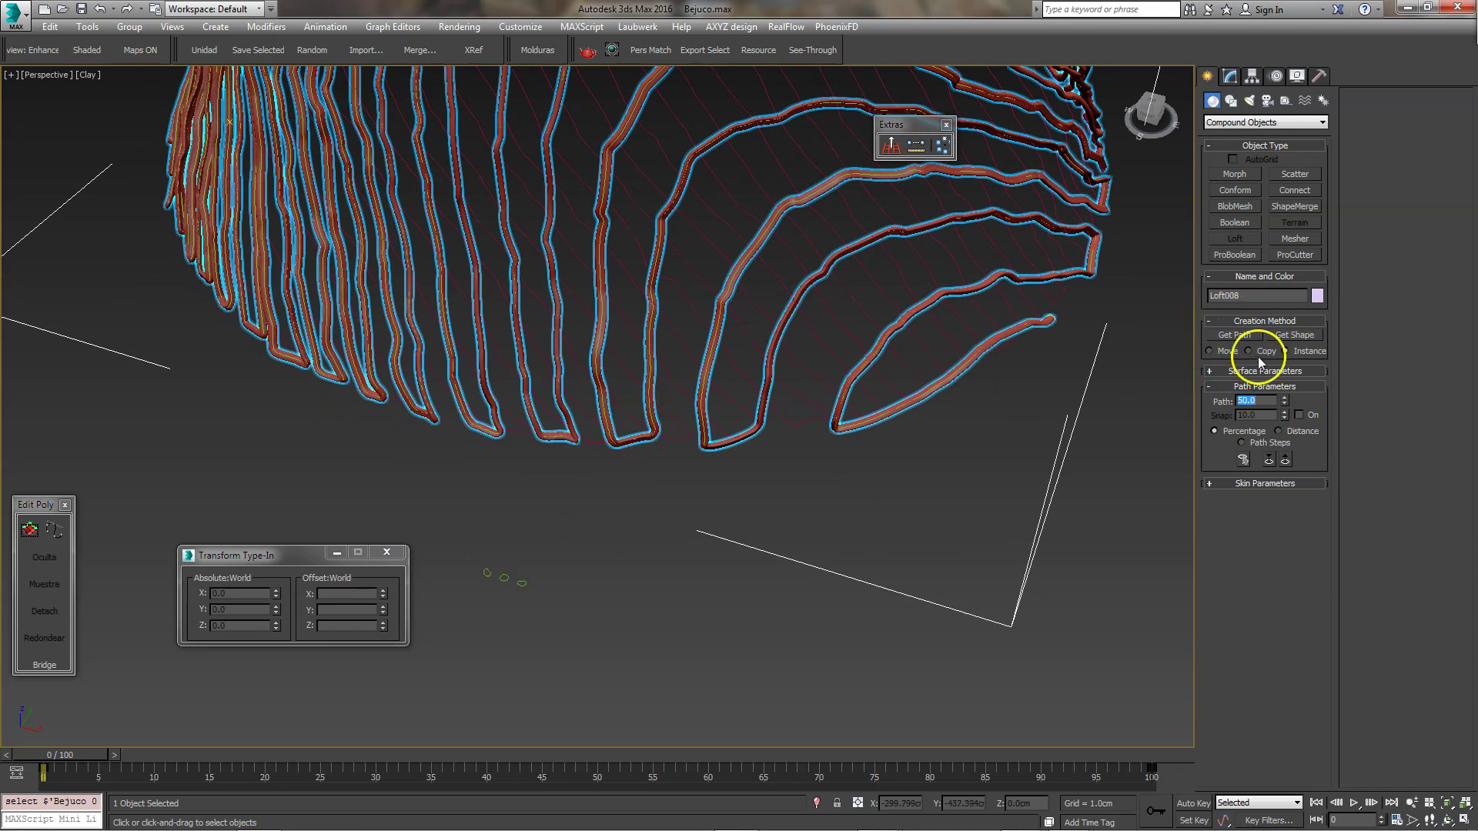
pyautogui.click(1291, 336)
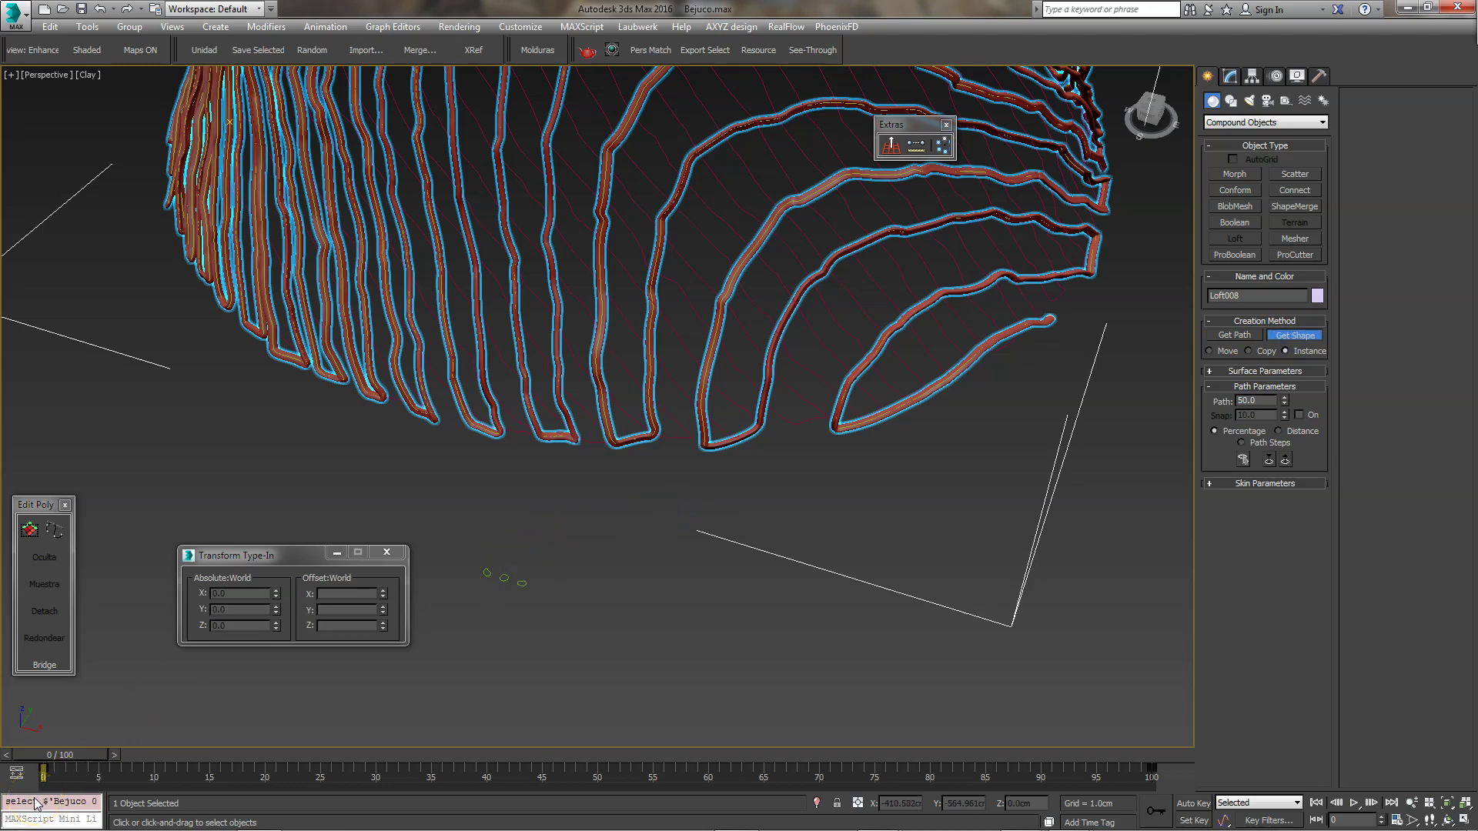
pyautogui.click(528, 548)
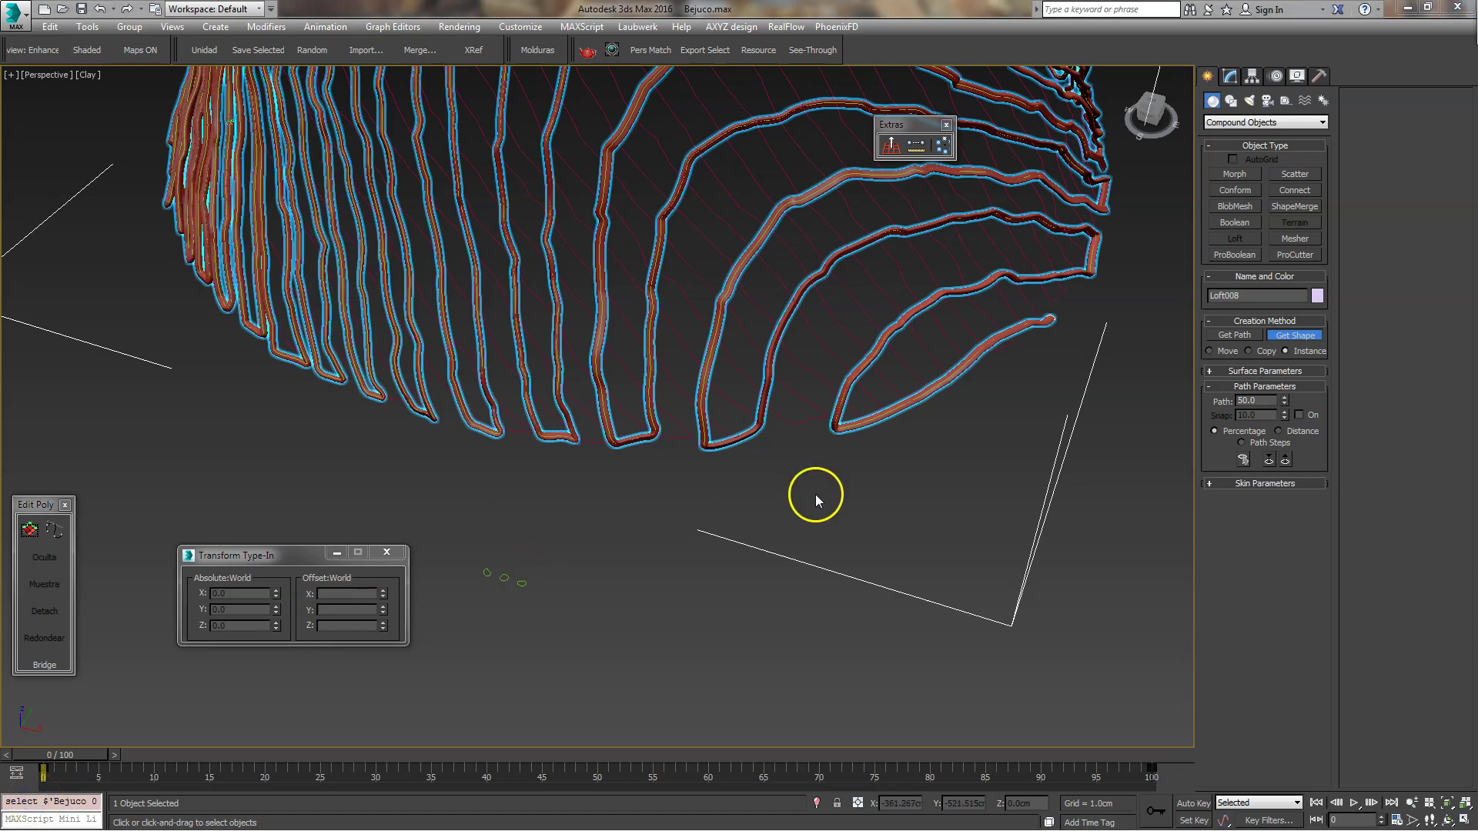
# Add another cross-section shape at 100% of the path.
pyautogui.doubleClick(1246, 400)
pyautogui.write('100')
pyautogui.press('Return')
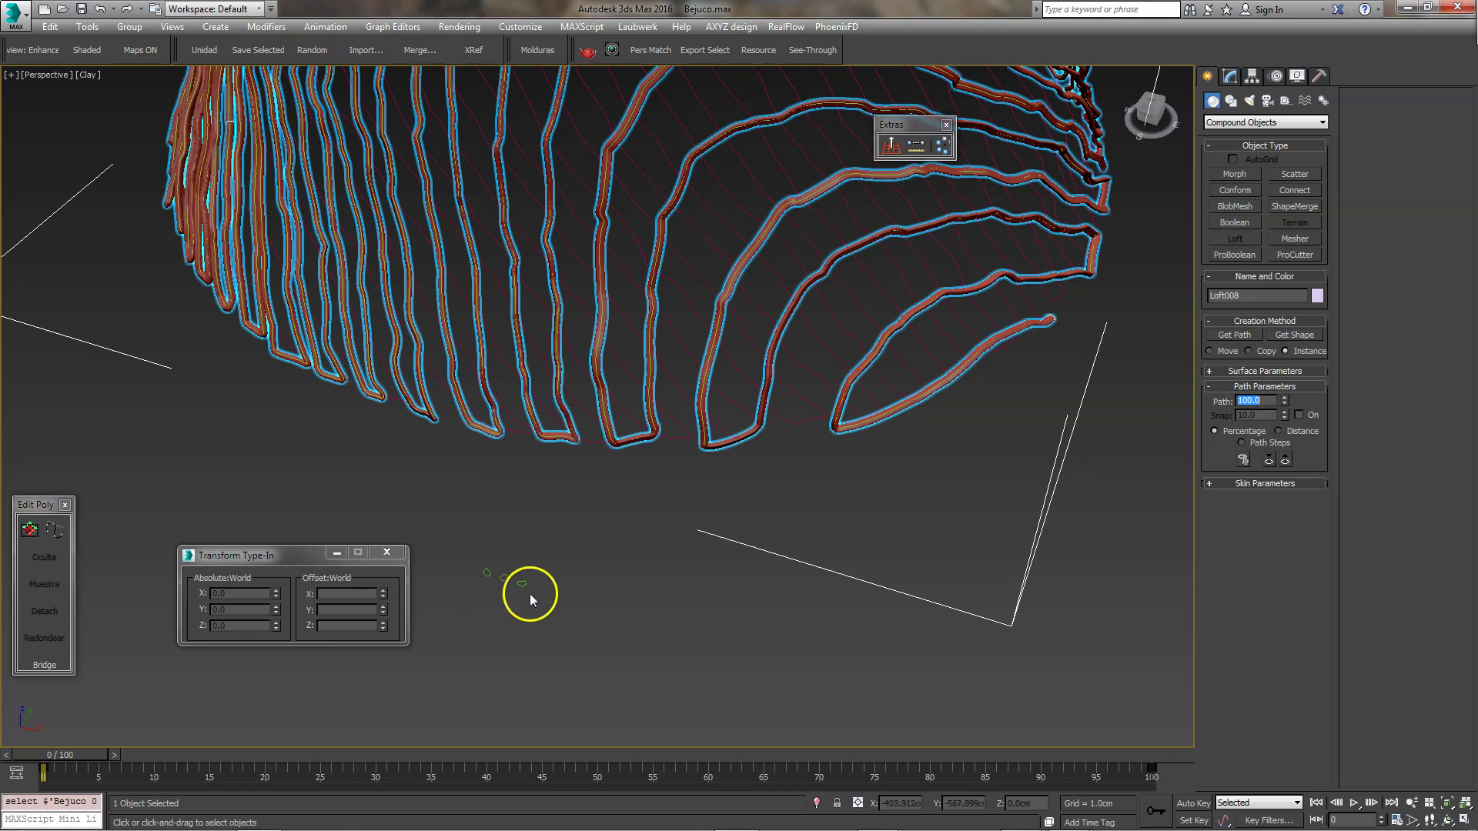
pyautogui.click(1309, 336)
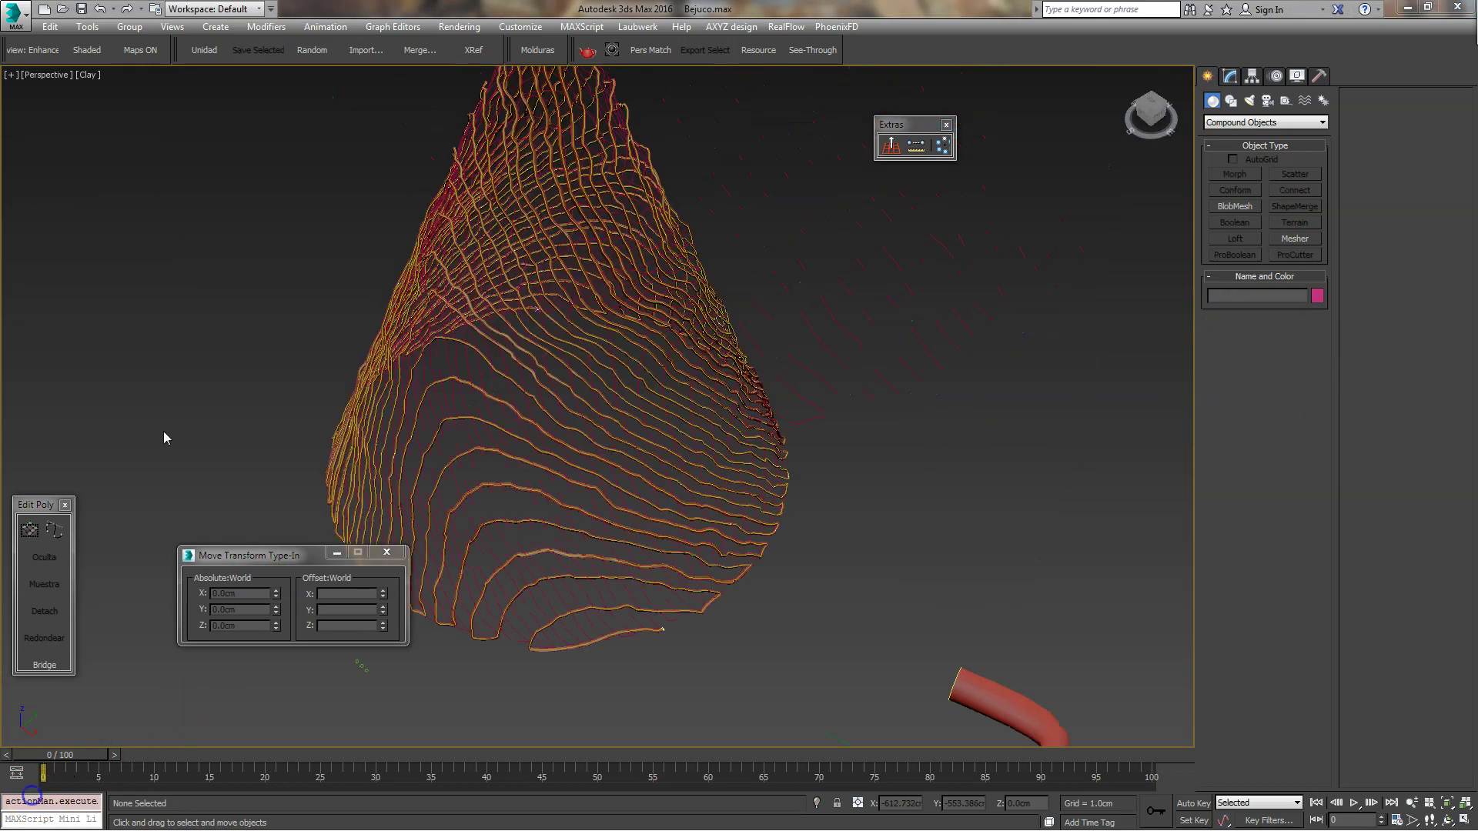
# Orbit and zoom around the woven cone of tubes to inspect it from all sides.
pyautogui.keyDown('alt'); pyautogui.moveTo(752, 231); pyautogui.dragTo(628, 354, button='middle'); pyautogui.keyUp('alt')
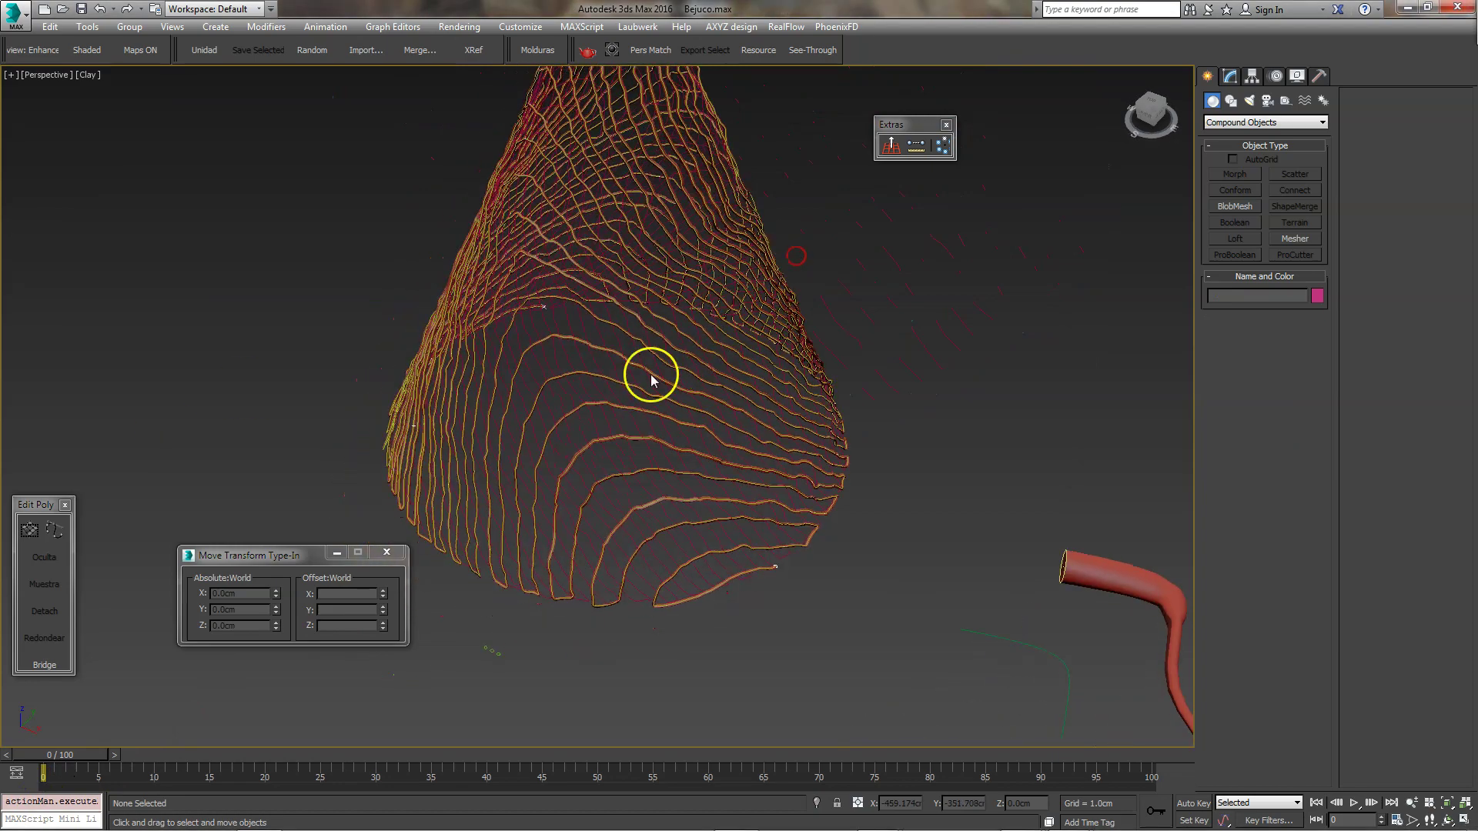
pyautogui.scroll(5, 604, 366)
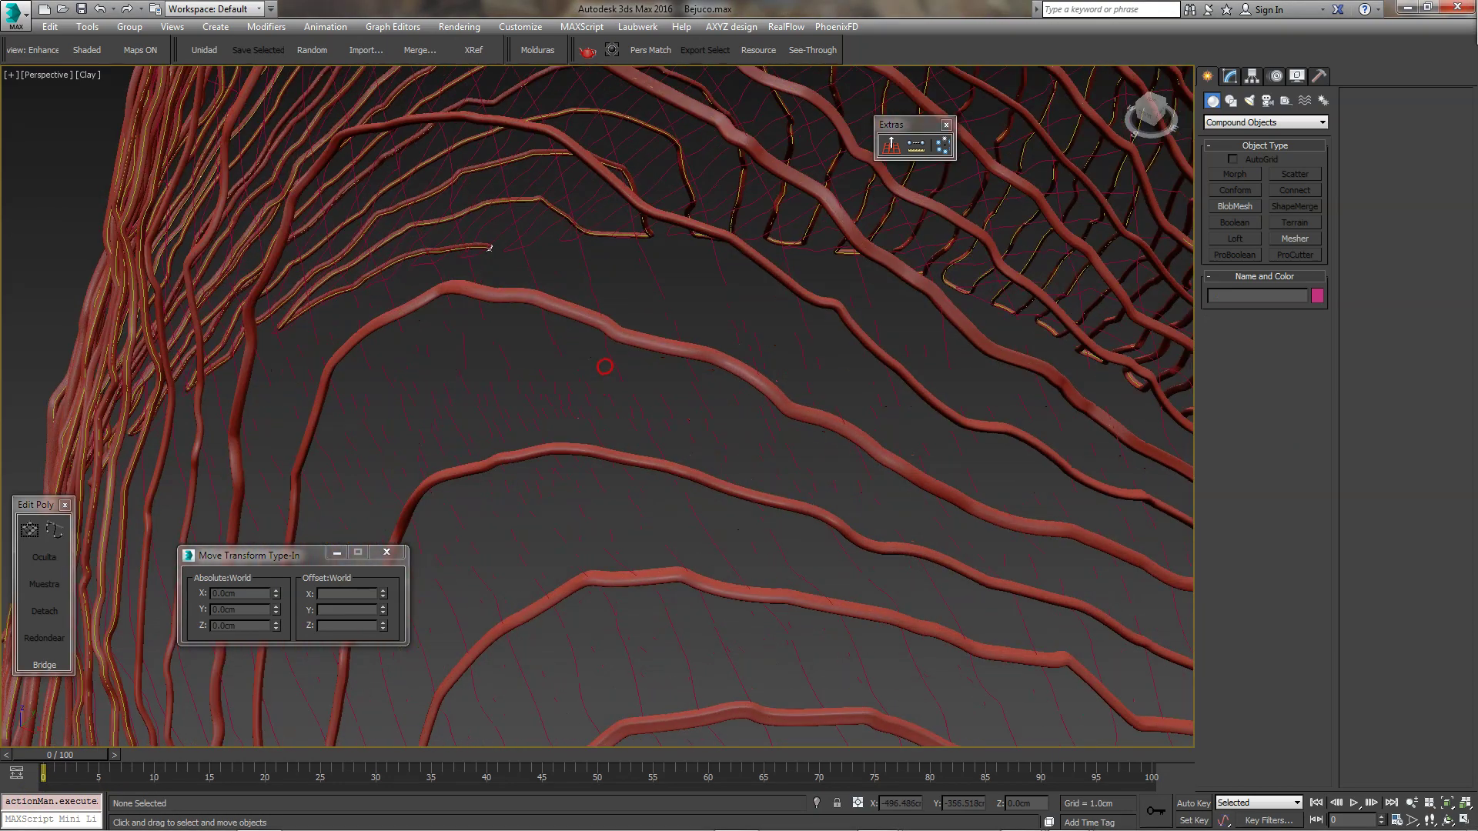
pyautogui.keyDown('alt'); pyautogui.moveTo(640, 336); pyautogui.dragTo(649, 277, button='middle'); pyautogui.keyUp('alt')
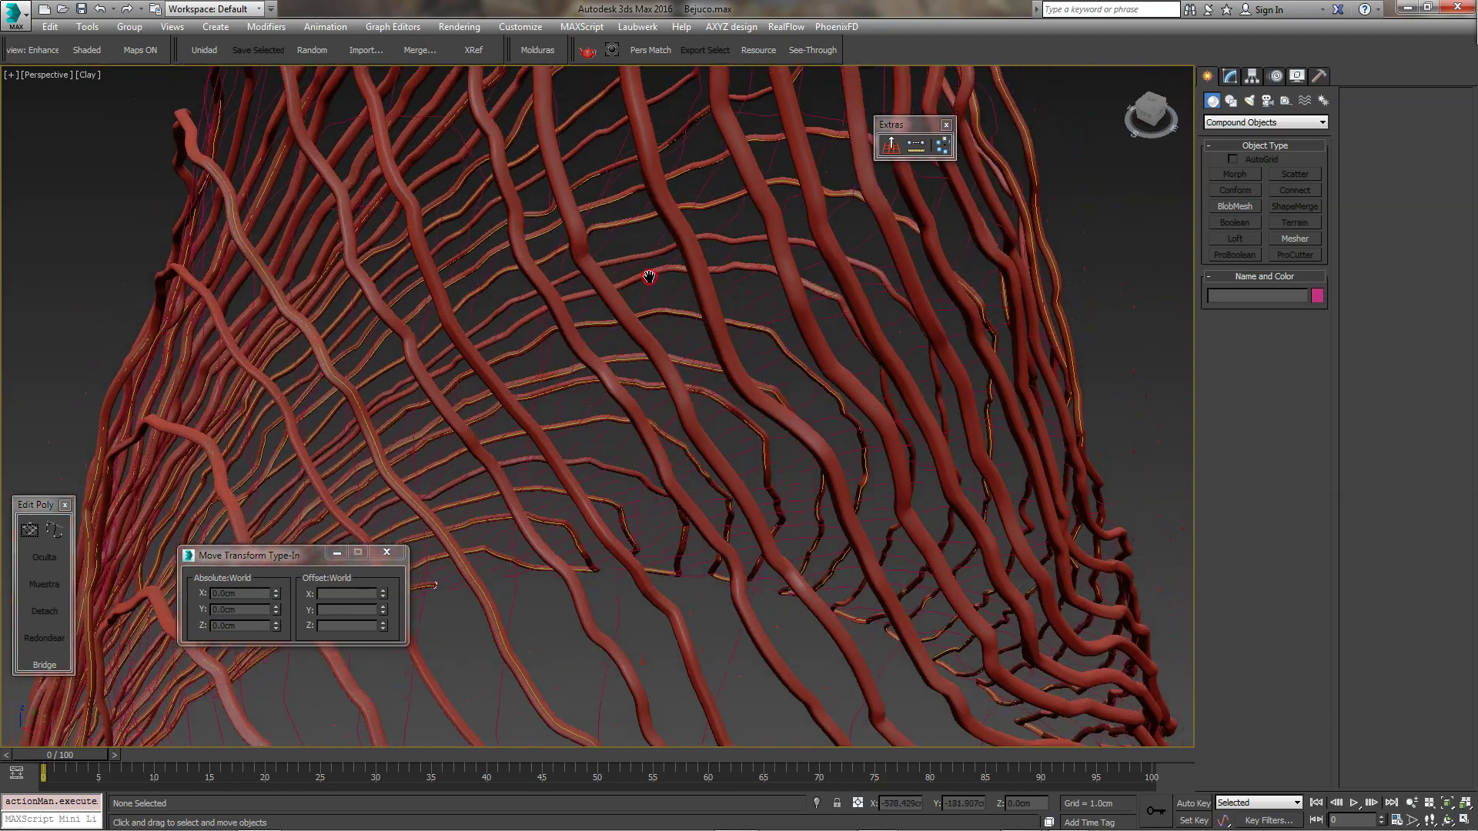
pyautogui.scroll(-2, 621, 318)
pyautogui.scroll(-2, 620, 319)
pyautogui.scroll(-2, 620, 308)
pyautogui.scroll(-2, 624, 310)
pyautogui.scroll(-4, 622, 306)
pyautogui.keyDown('alt'); pyautogui.moveTo(654, 492); pyautogui.dragTo(495, 502, button='middle'); pyautogui.keyUp('alt')
pyautogui.scroll(2, 495, 502)
pyautogui.scroll(4, 495, 502)
pyautogui.scroll(2, 495, 502)
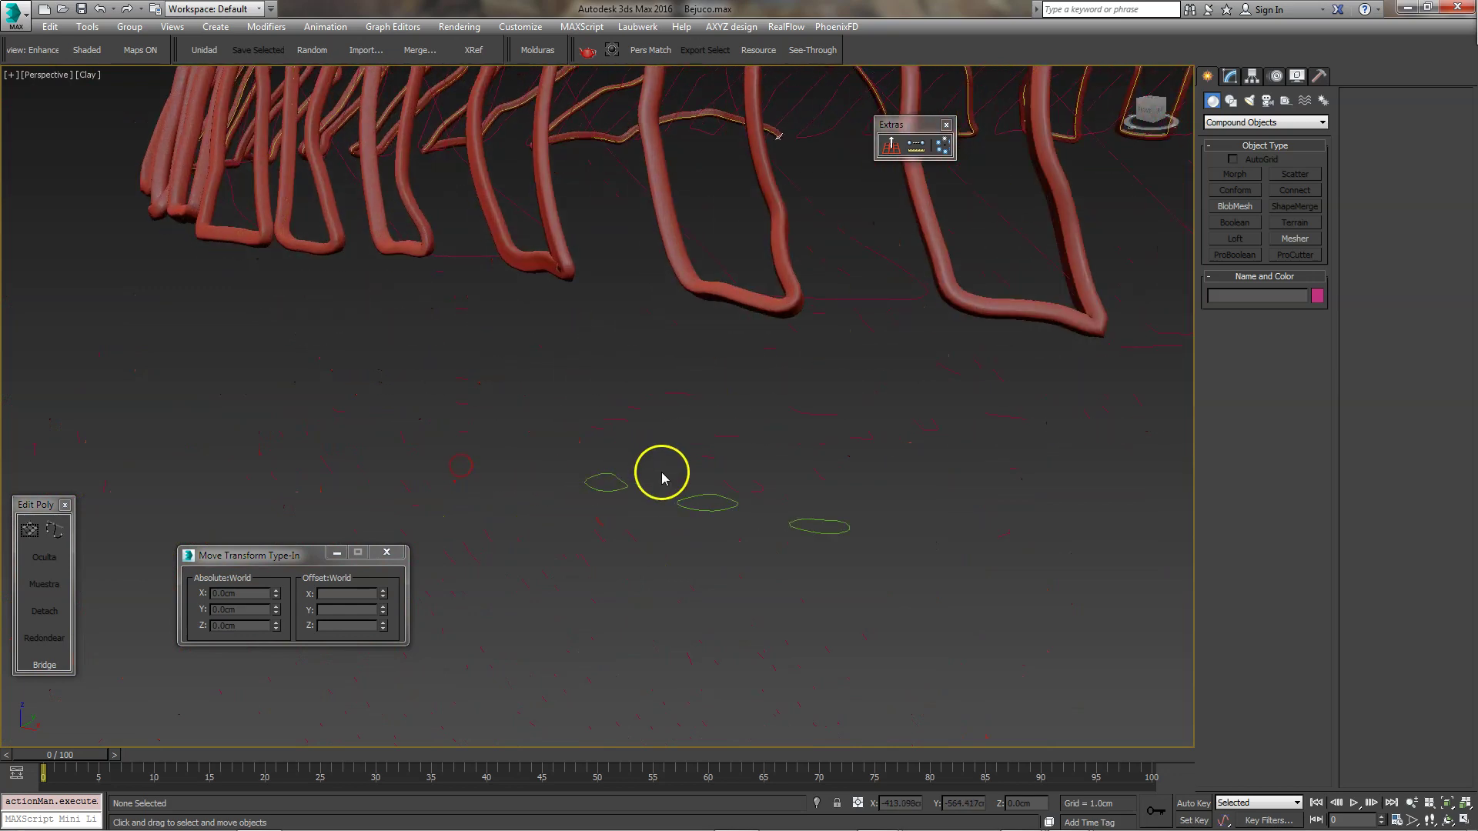
pyautogui.scroll(-3, 713, 353)
pyautogui.scroll(-3, 699, 339)
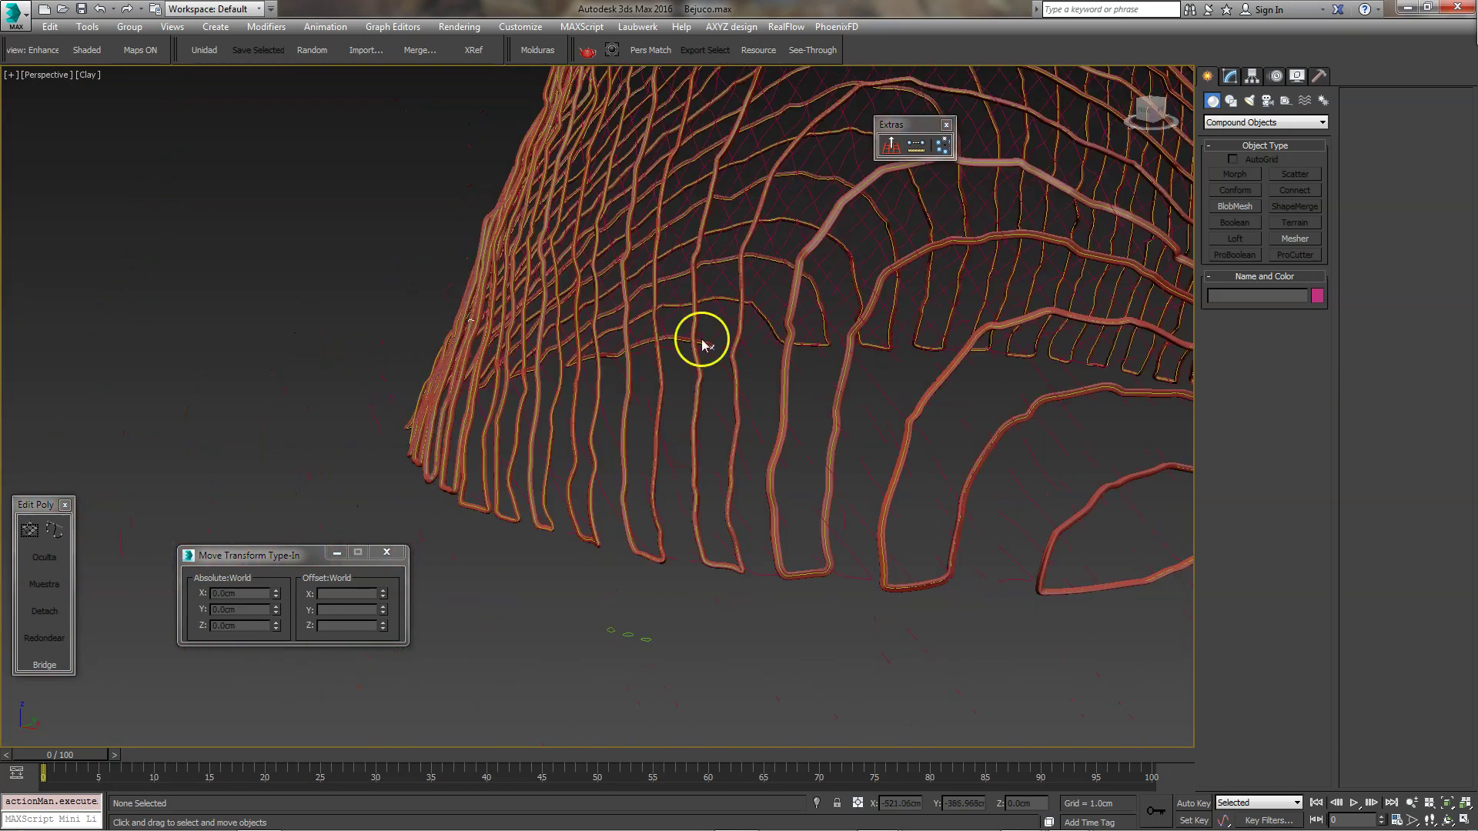
pyautogui.scroll(3, 601, 439)
pyautogui.scroll(2, 606, 463)
pyautogui.keyDown('alt'); pyautogui.moveTo(605, 463); pyautogui.dragTo(666, 337, button='middle'); pyautogui.keyUp('alt')
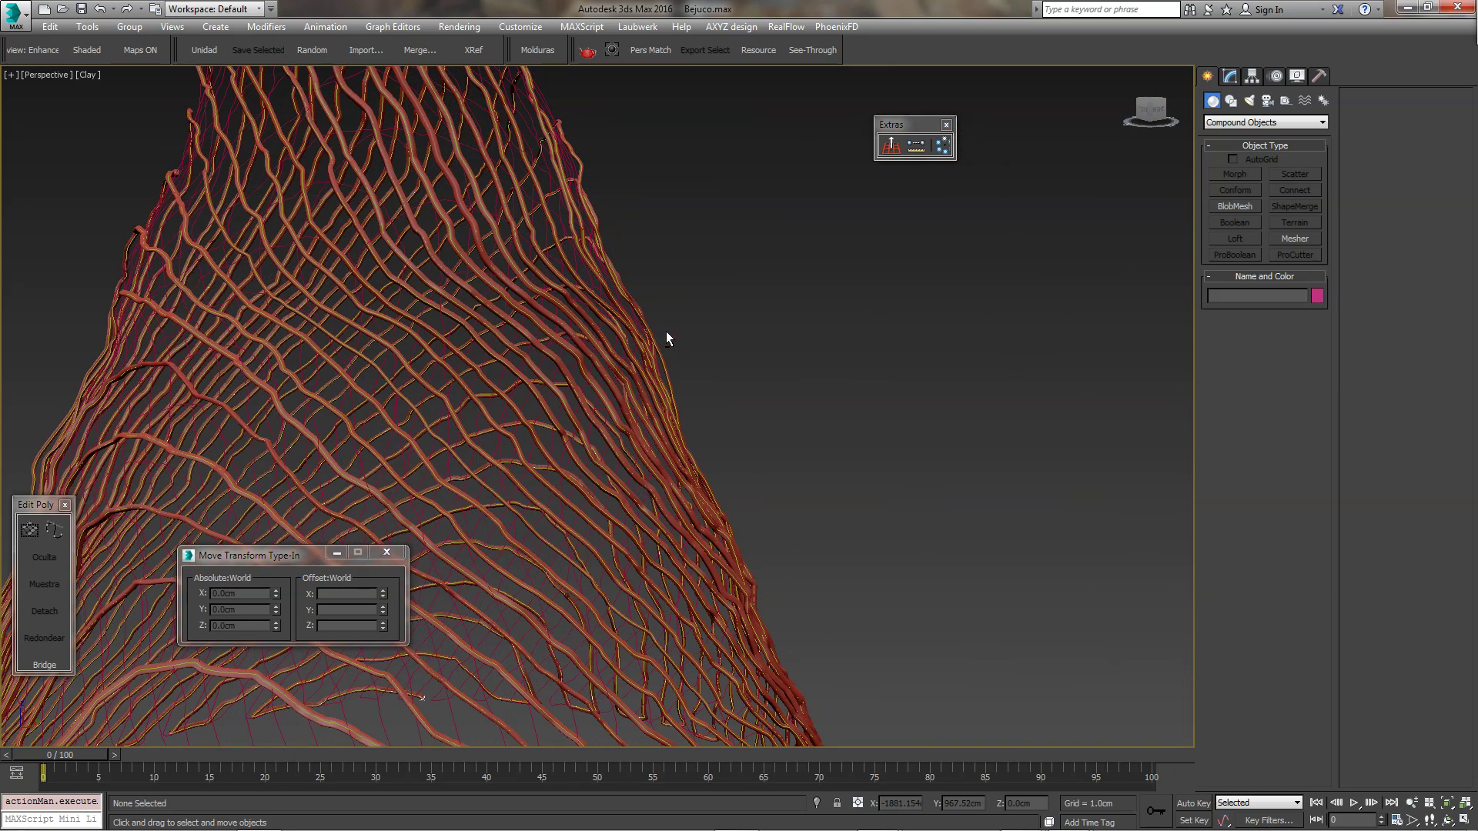
pyautogui.keyDown('alt'); pyautogui.moveTo(666, 333); pyautogui.dragTo(725, 329, button='middle'); pyautogui.keyUp('alt')
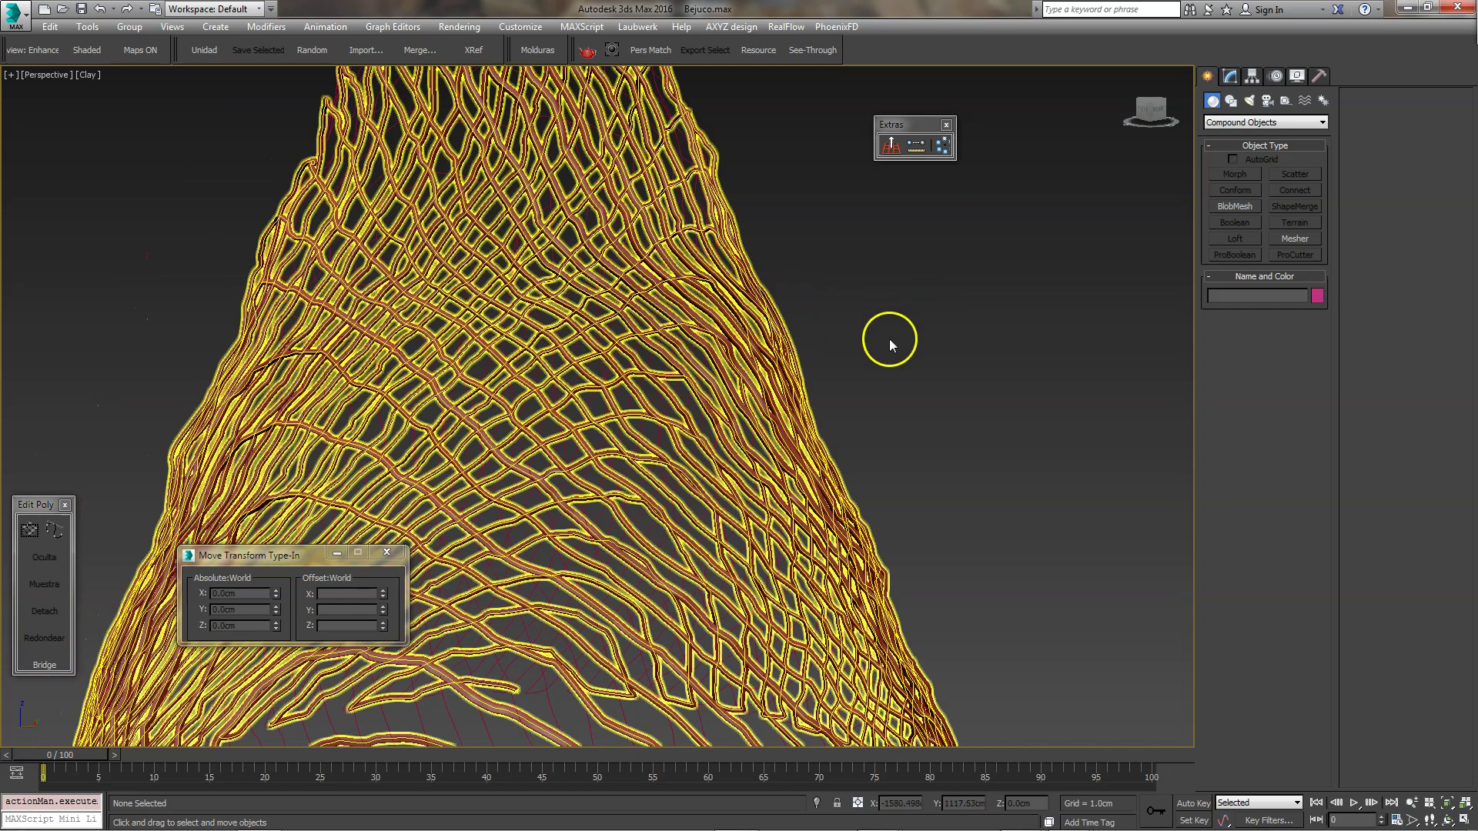
pyautogui.keyDown('alt'); pyautogui.moveTo(960, 370); pyautogui.dragTo(857, 339, button='middle'); pyautogui.keyUp('alt')
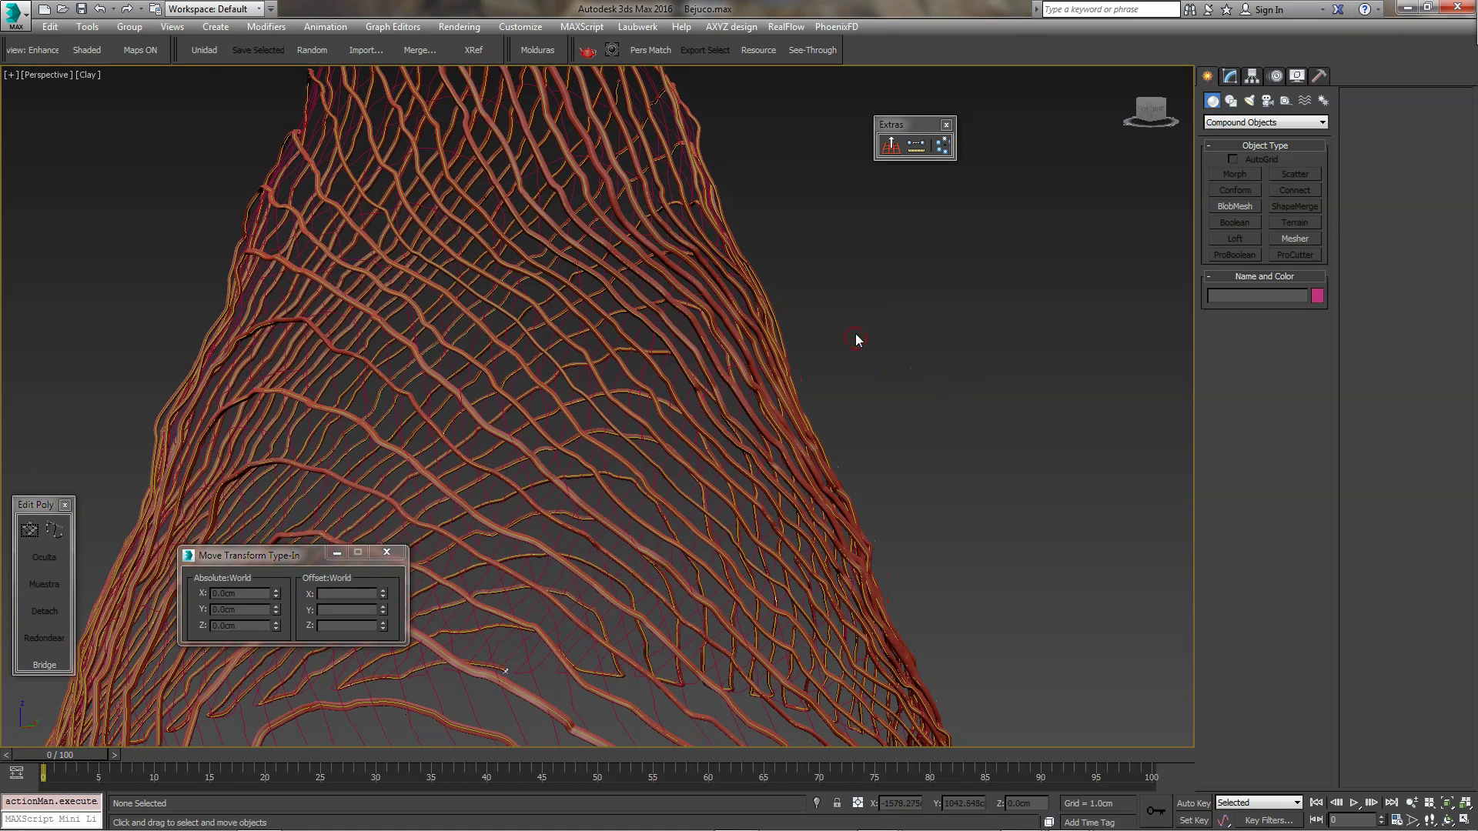
pyautogui.scroll(-5, 856, 339)
pyautogui.moveTo(812, 397)
pyautogui.keyDown('alt'); pyautogui.mouseDown(button='middle')
pyautogui.moveTo(763, 407)
pyautogui.moveTo(803, 346)
pyautogui.mouseUp(button='middle'); pyautogui.keyUp('alt')
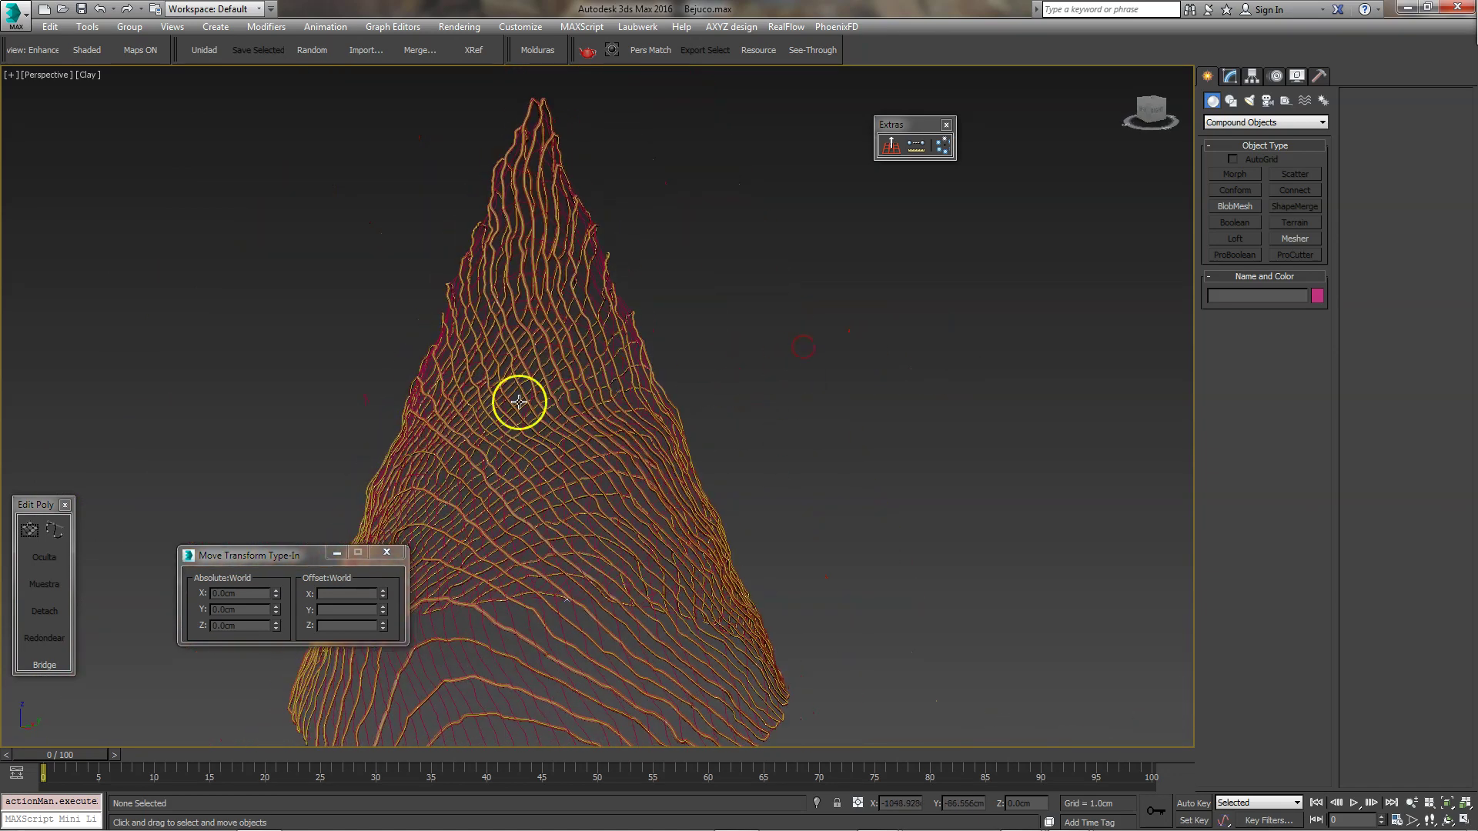
# Select Loft008 and open its Scale Deformation curve from the Modify panel.
pyautogui.click(519, 401)
pyautogui.click(1230, 76)
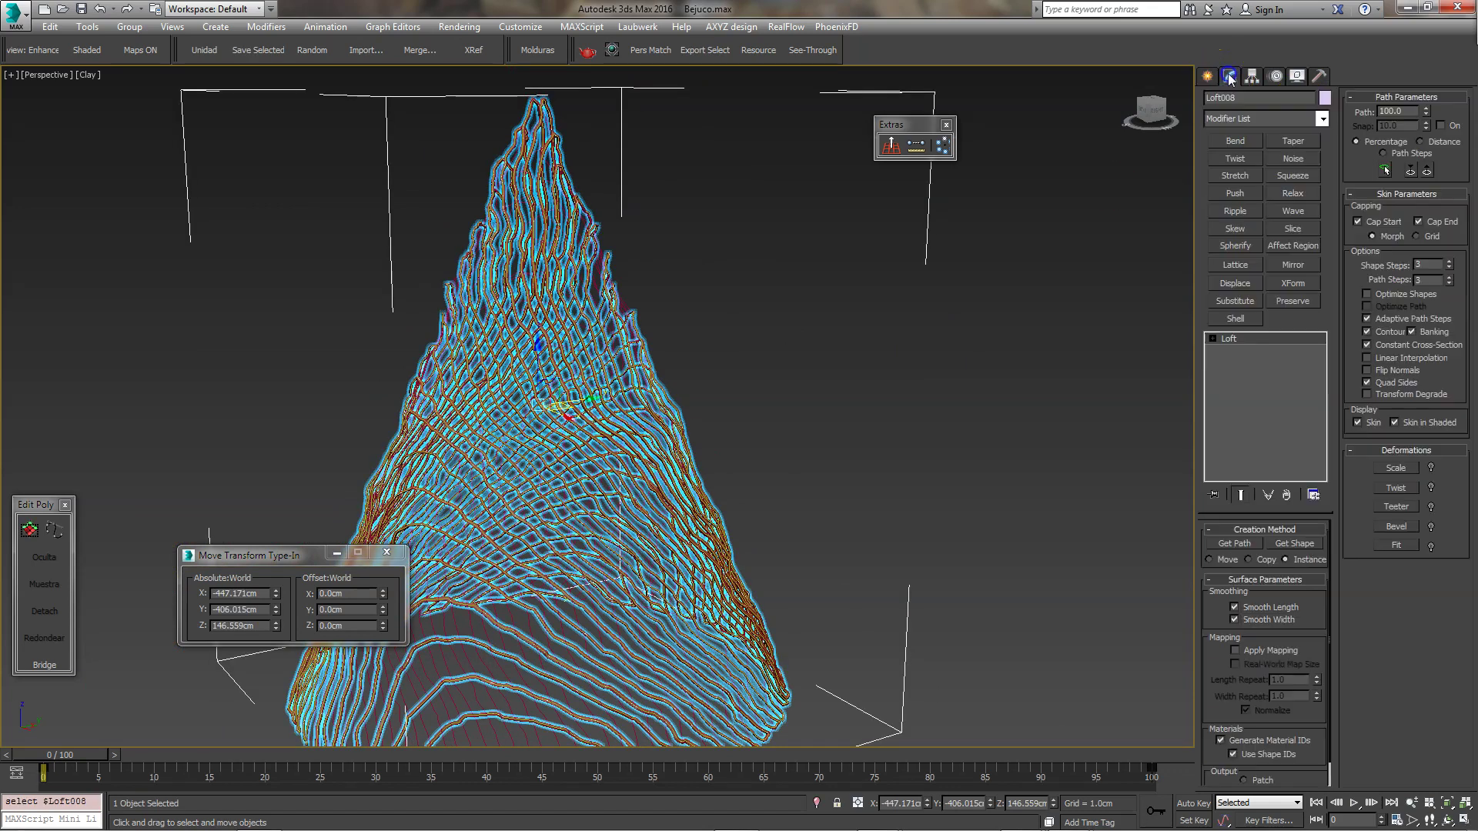
pyautogui.keyDown('alt'); pyautogui.moveTo(690, 394); pyautogui.dragTo(827, 354, button='middle'); pyautogui.keyUp('alt')
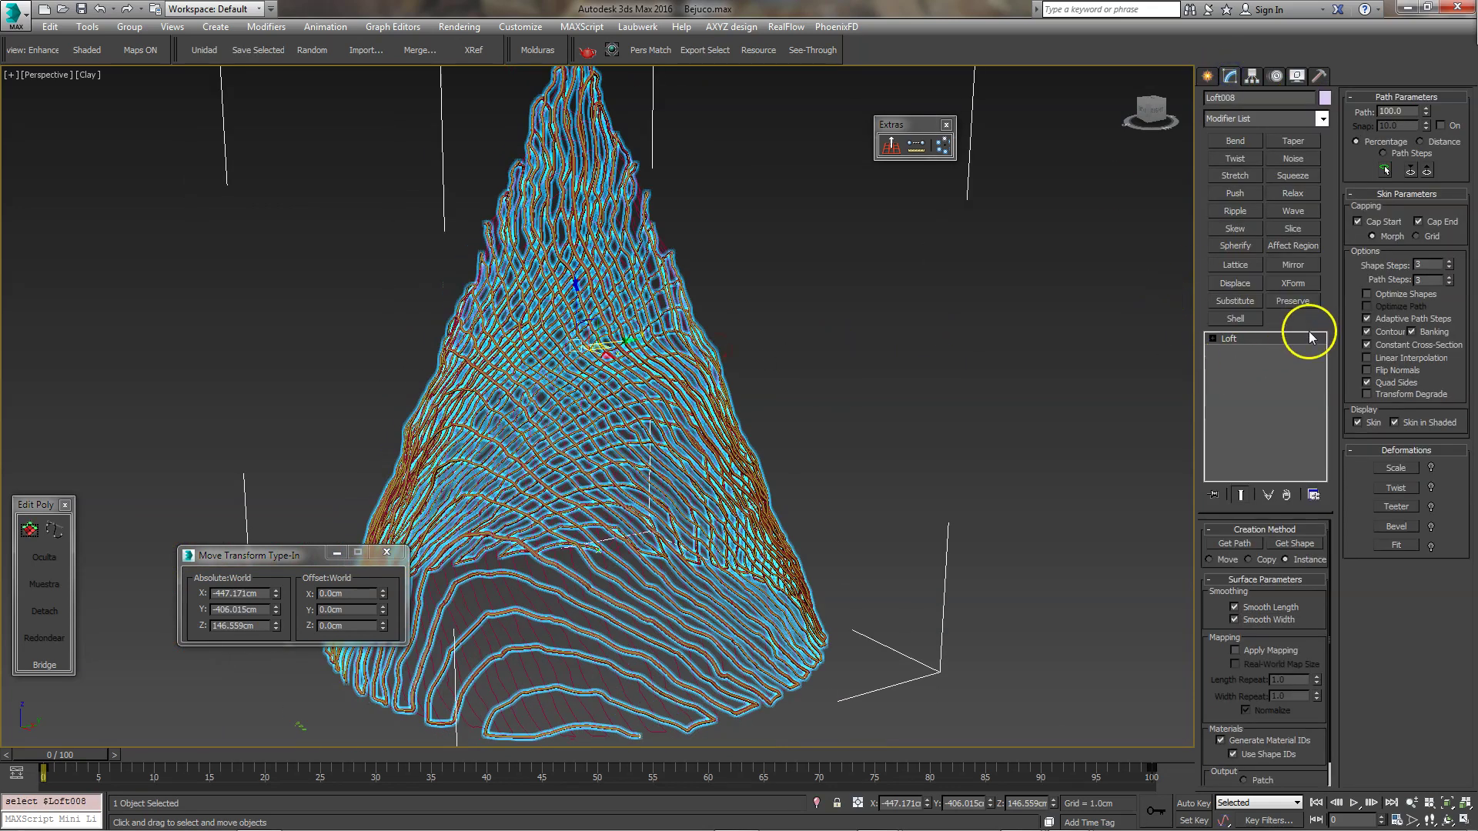
pyautogui.click(1411, 469)
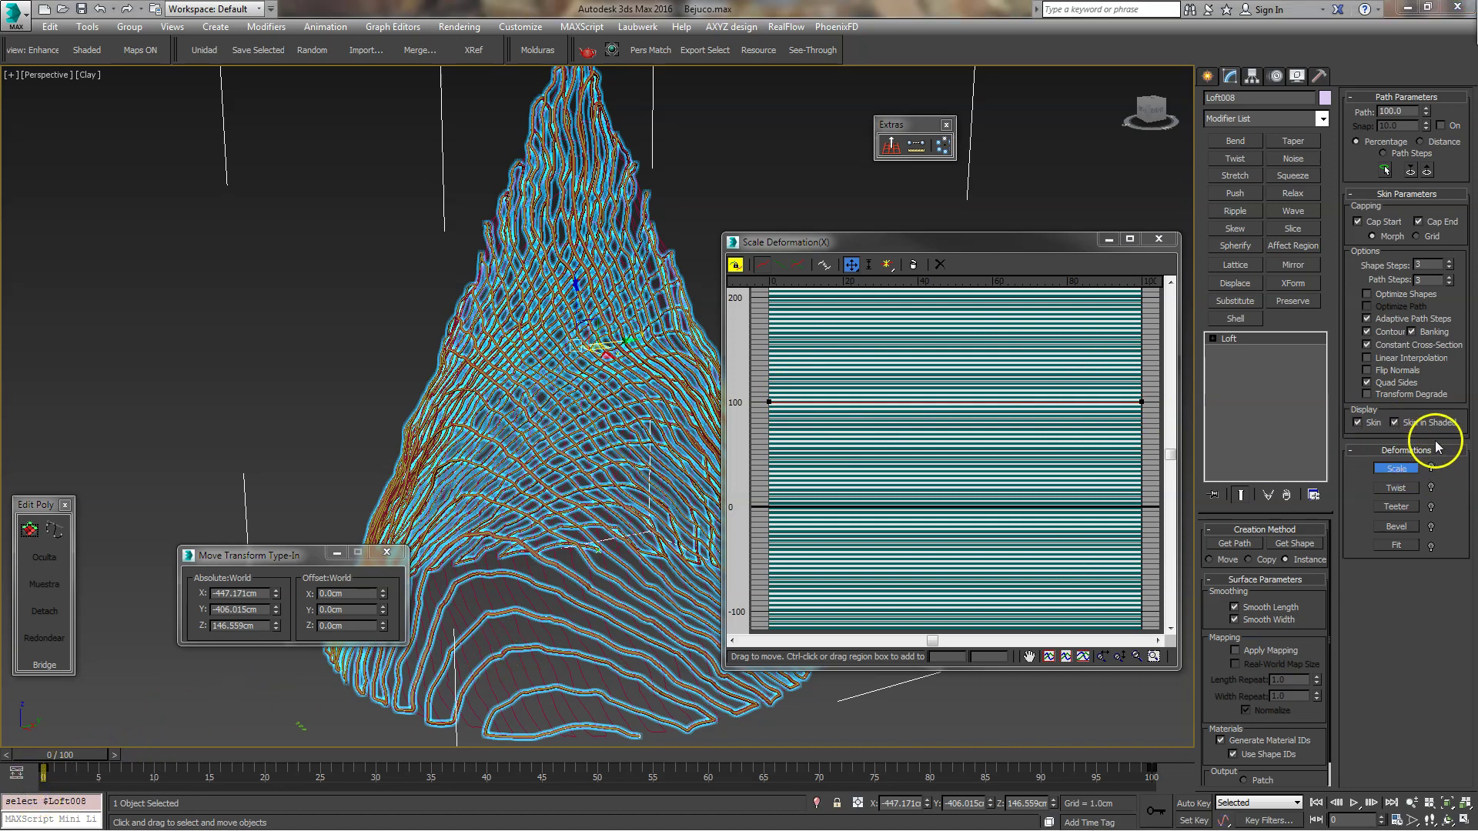
# Make both end points of the scale curve Bezier corners and bend their tangents.
pyautogui.rightClick(769, 401)
pyautogui.click(821, 443)
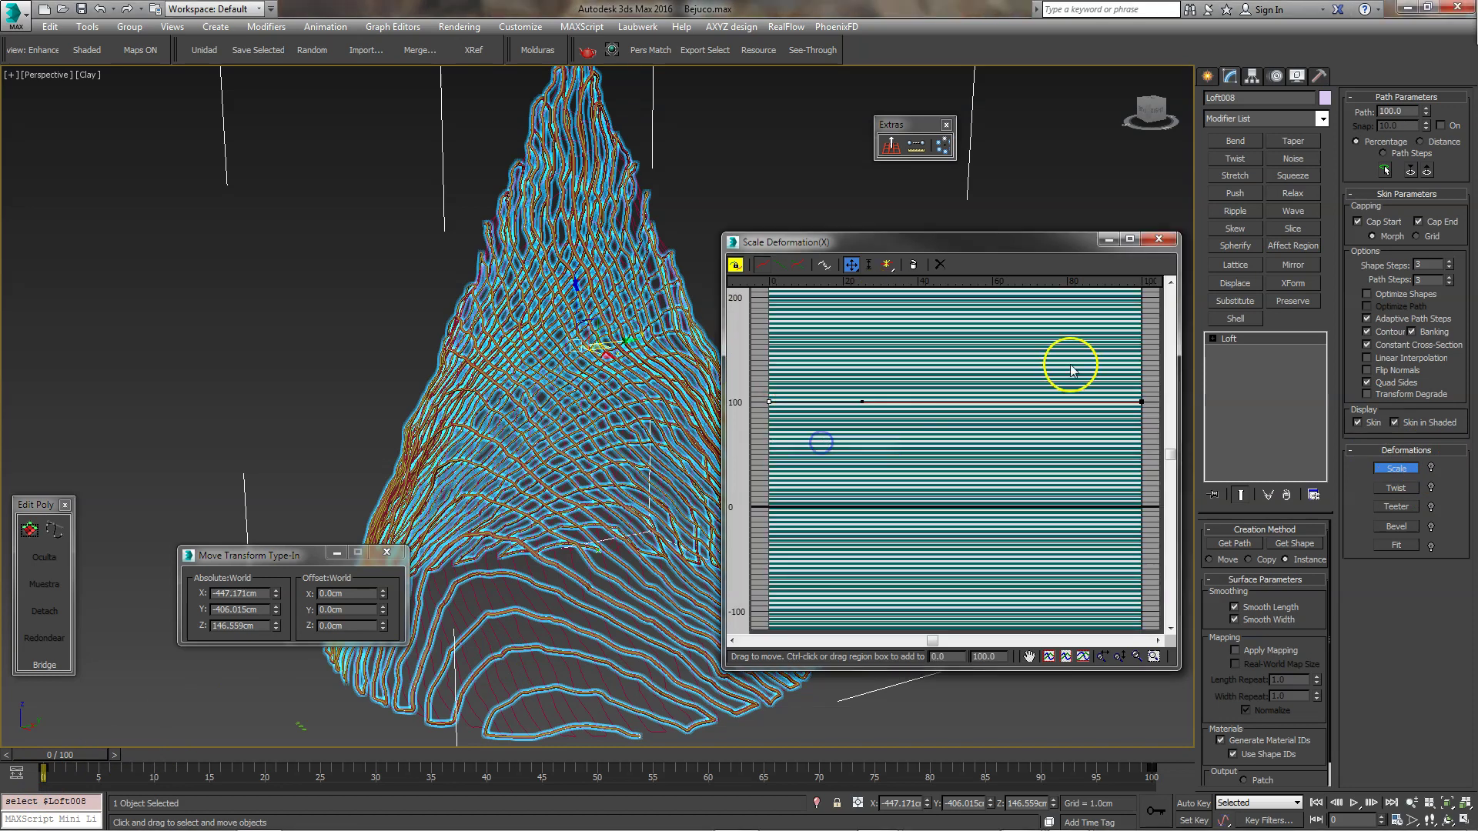
pyautogui.rightClick(1141, 402)
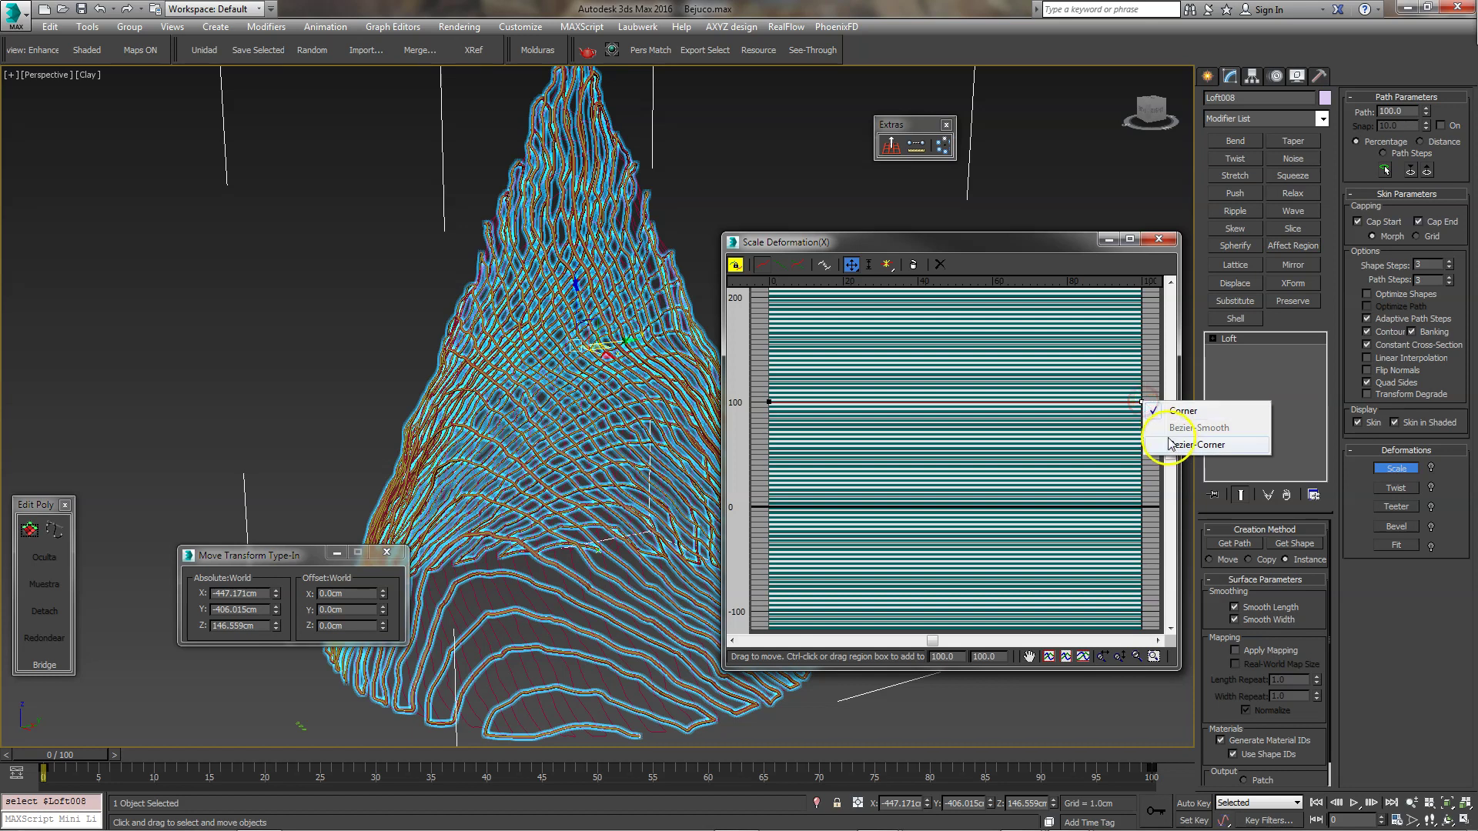
pyautogui.click(1175, 445)
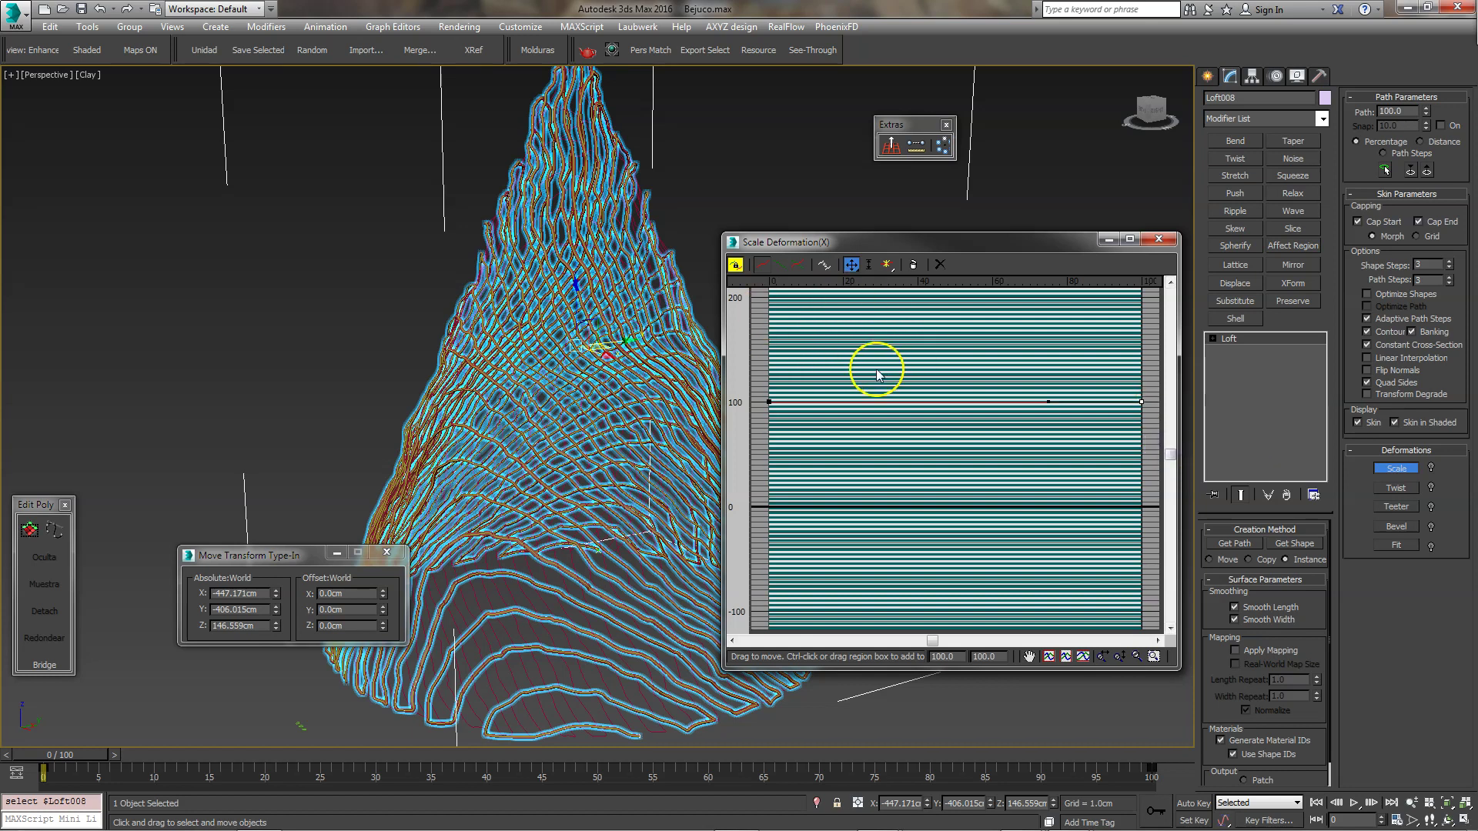
pyautogui.click(861, 472)
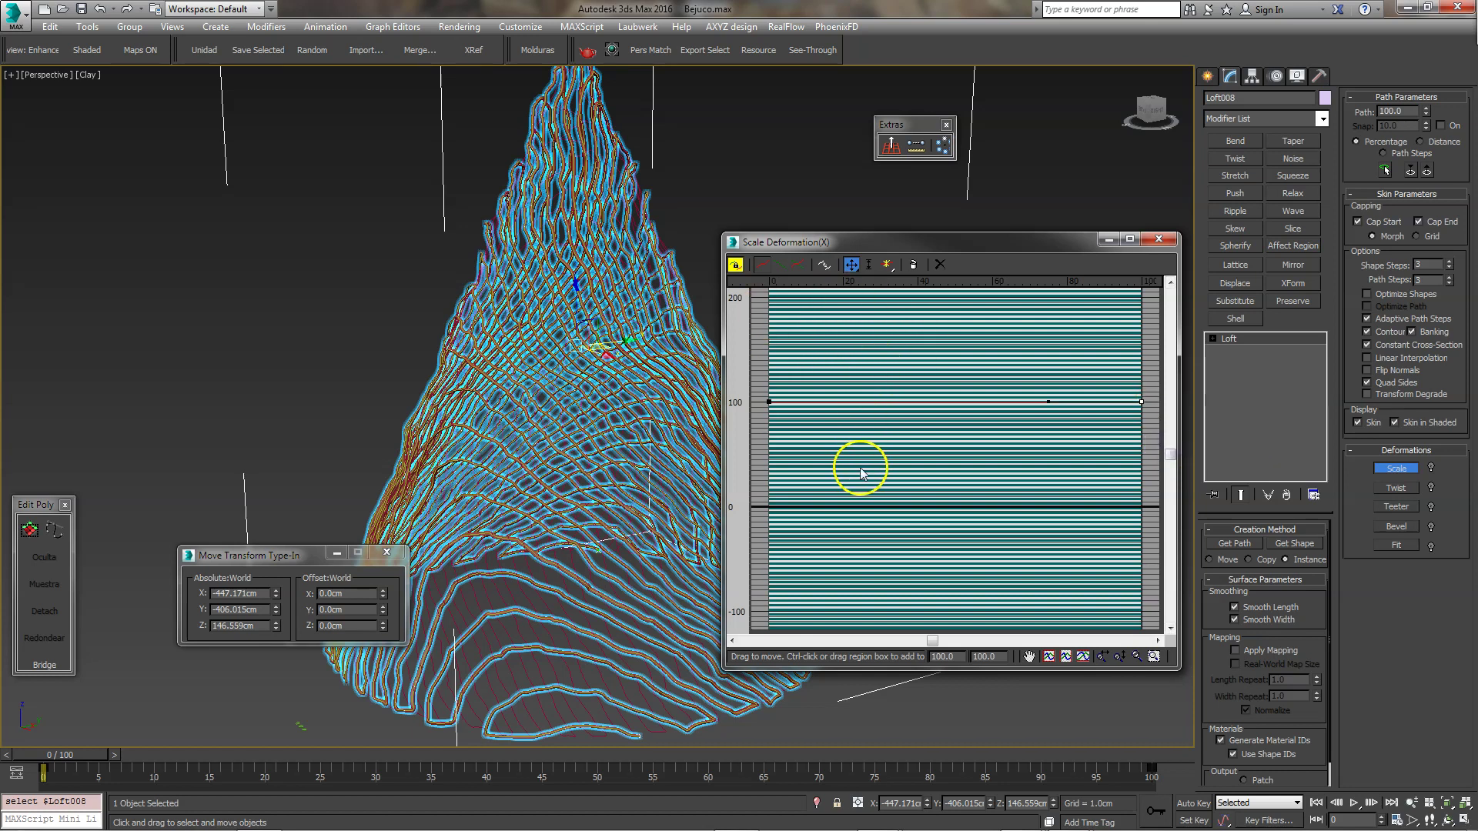
pyautogui.click(769, 402)
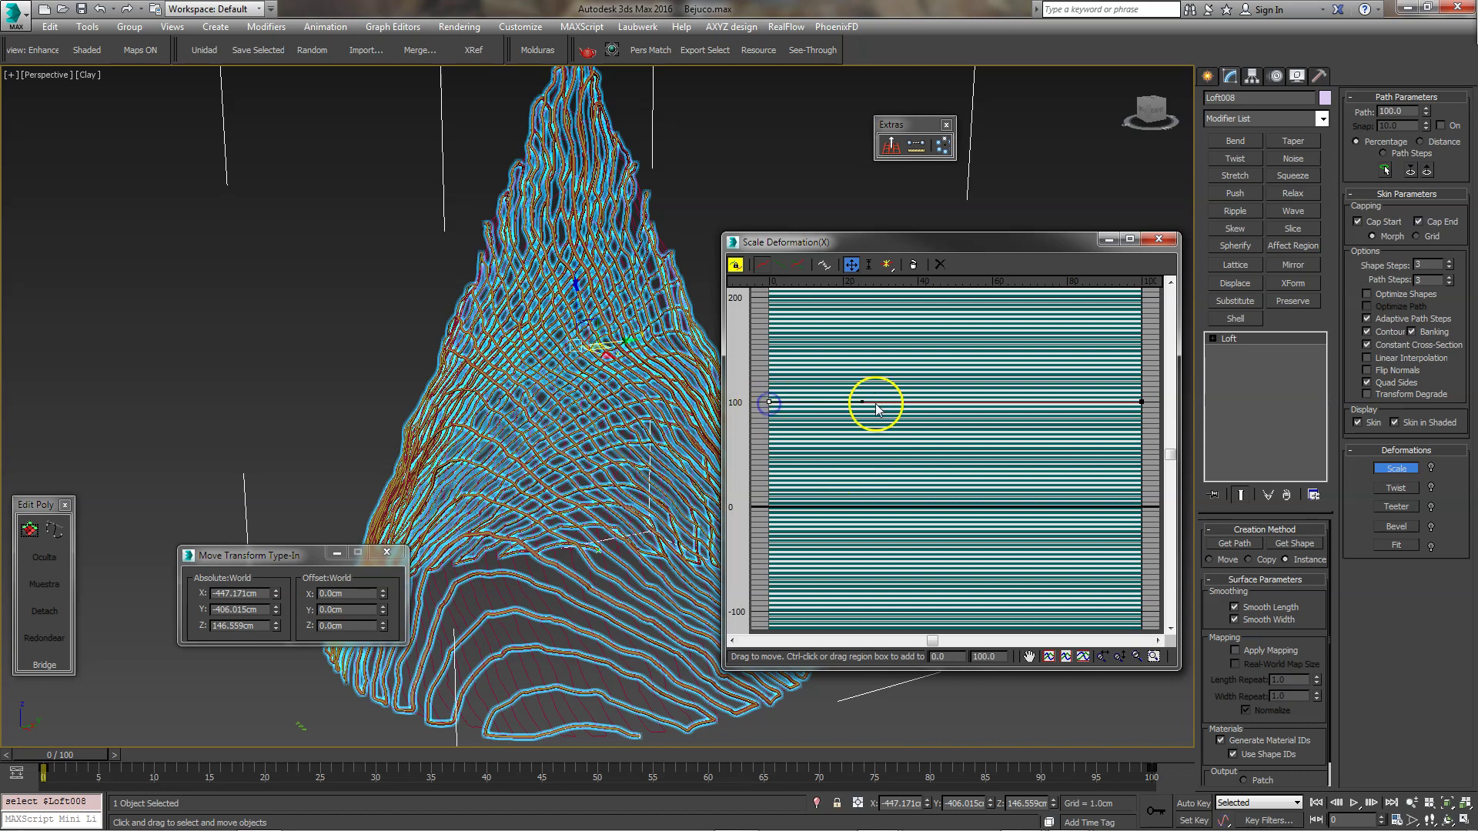
pyautogui.moveTo(864, 400); pyautogui.dragTo(838, 346)
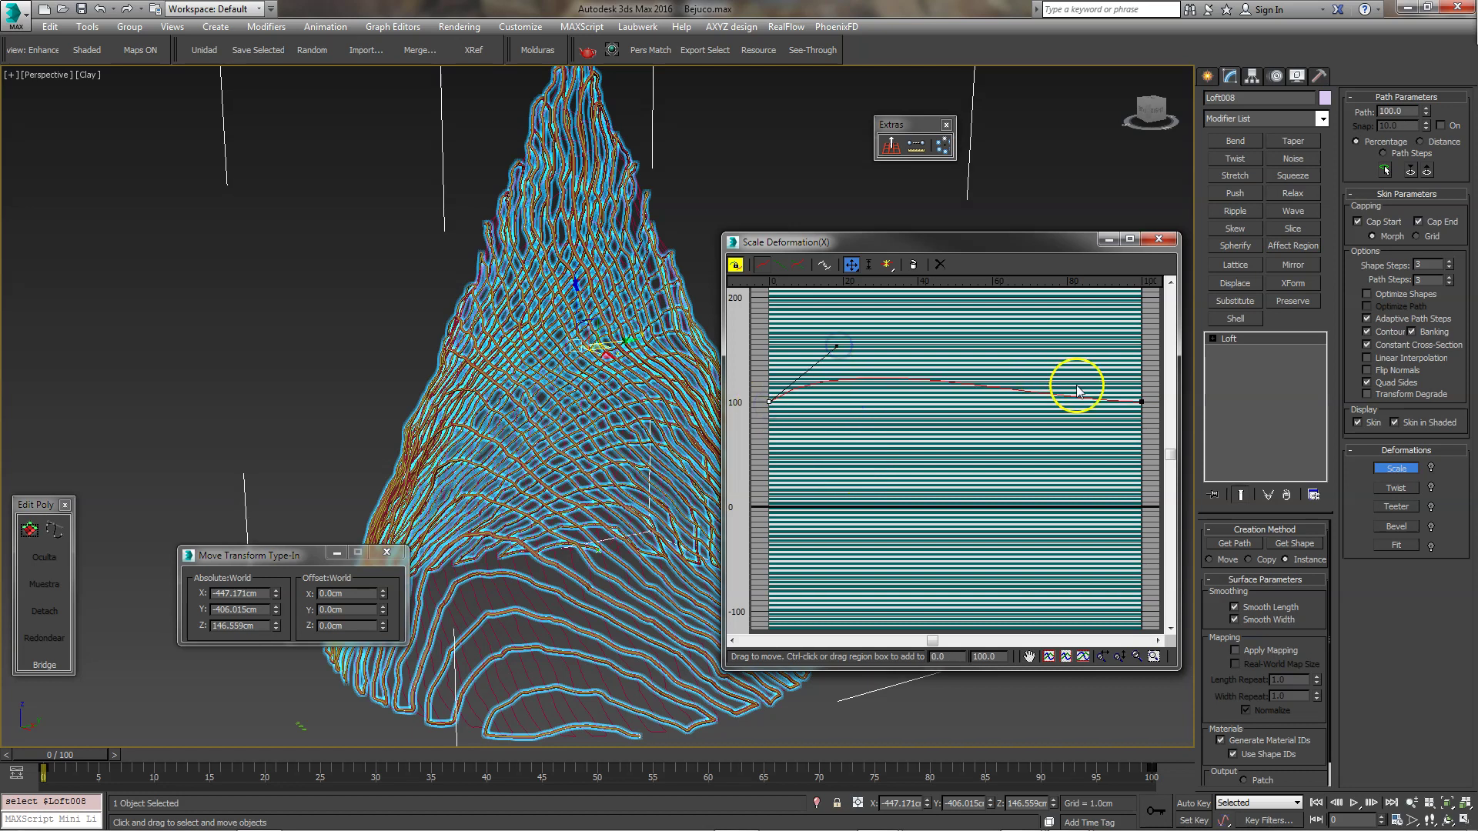
pyautogui.click(1143, 403)
pyautogui.moveTo(1050, 400); pyautogui.dragTo(1047, 376)
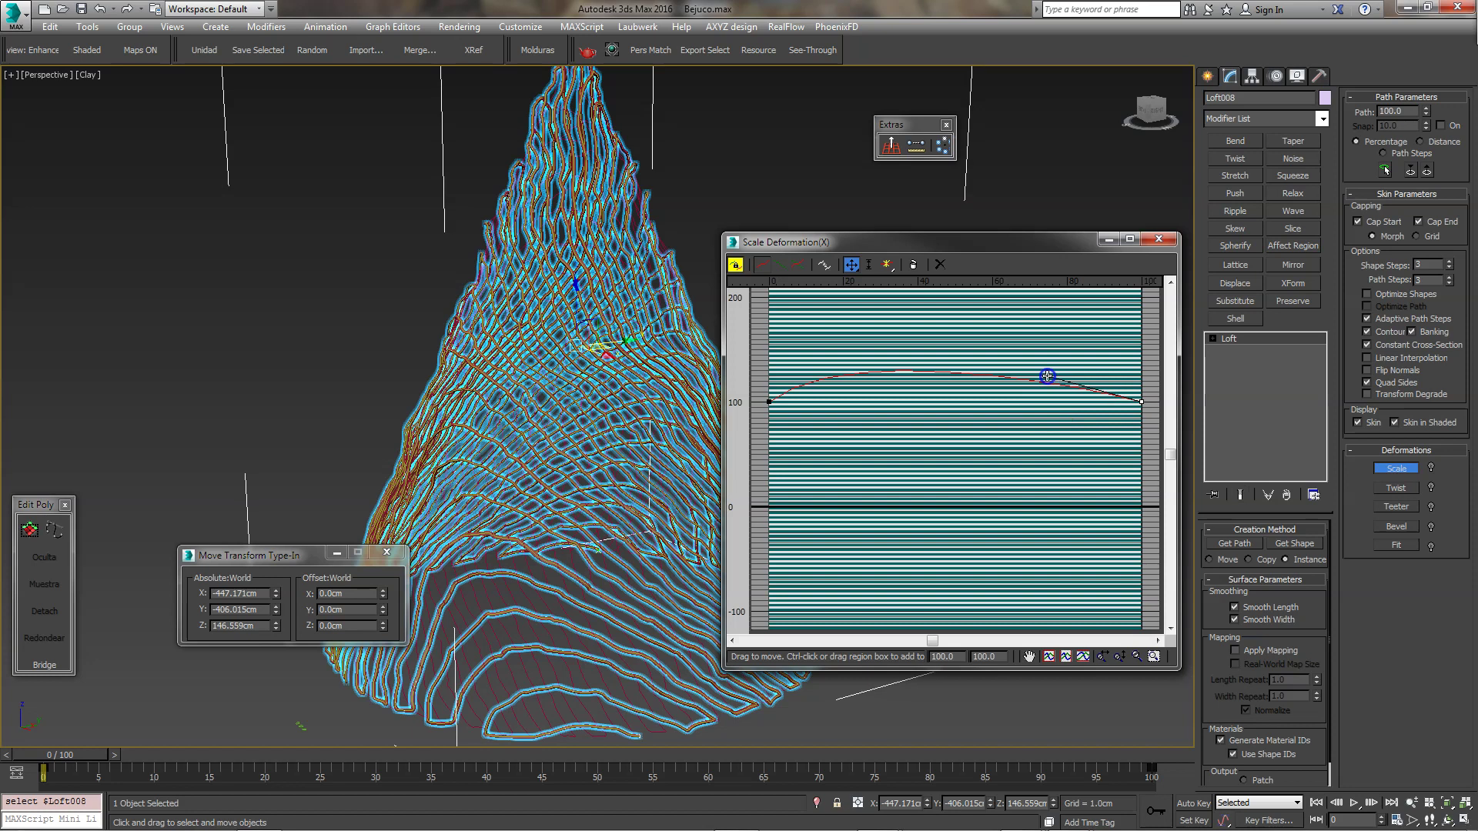
# Insert control points and drag them into dips and bumps along the scale curve.
pyautogui.click(887, 264)
pyautogui.click(876, 372)
pyautogui.click(984, 374)
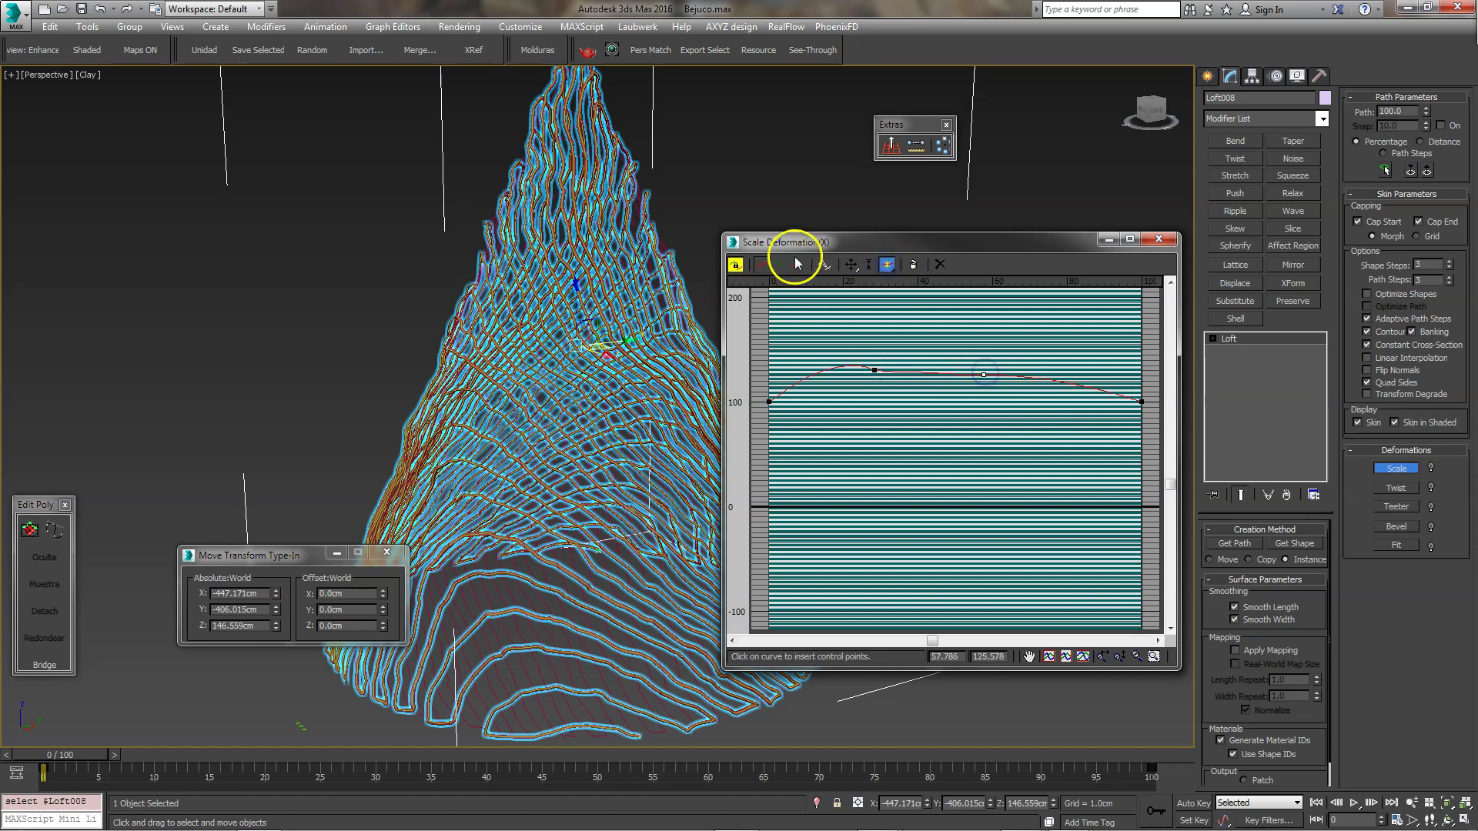
pyautogui.click(851, 264)
pyautogui.moveTo(875, 370); pyautogui.dragTo(882, 439)
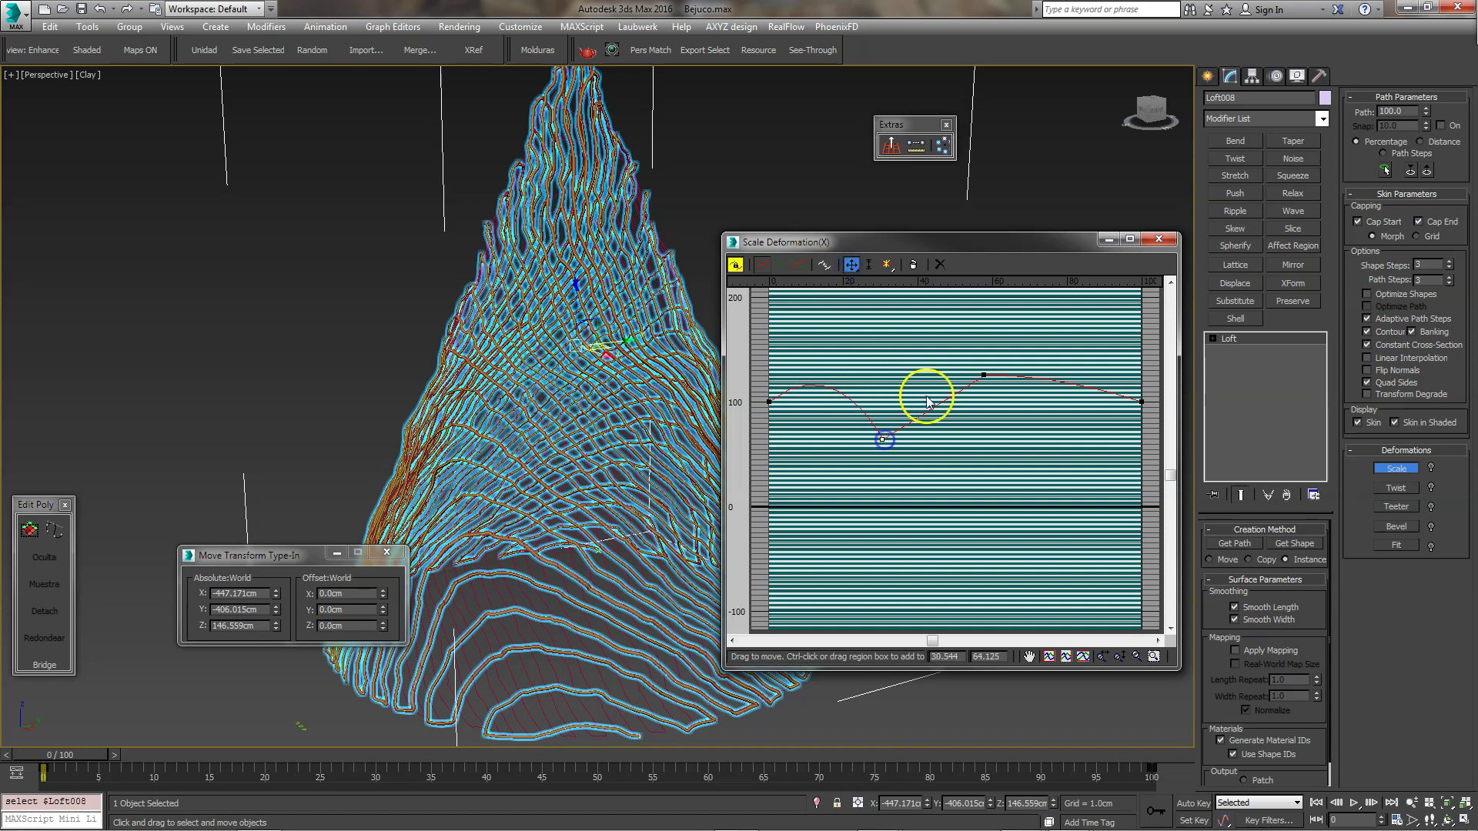
pyautogui.moveTo(985, 375)
pyautogui.mouseDown()
pyautogui.moveTo(991, 394)
pyautogui.moveTo(992, 367)
pyautogui.mouseUp()
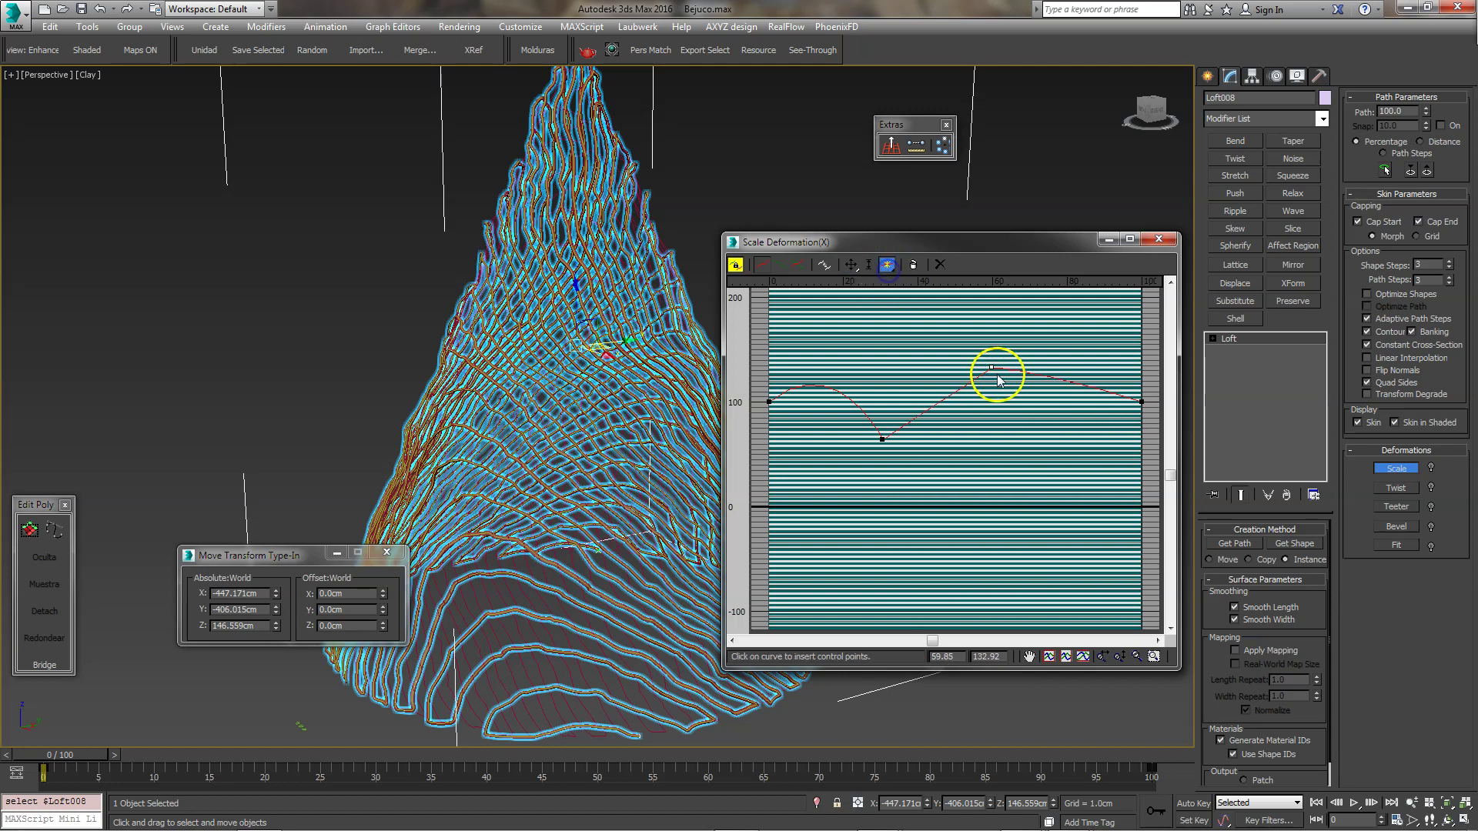
pyautogui.click(971, 382)
pyautogui.click(850, 266)
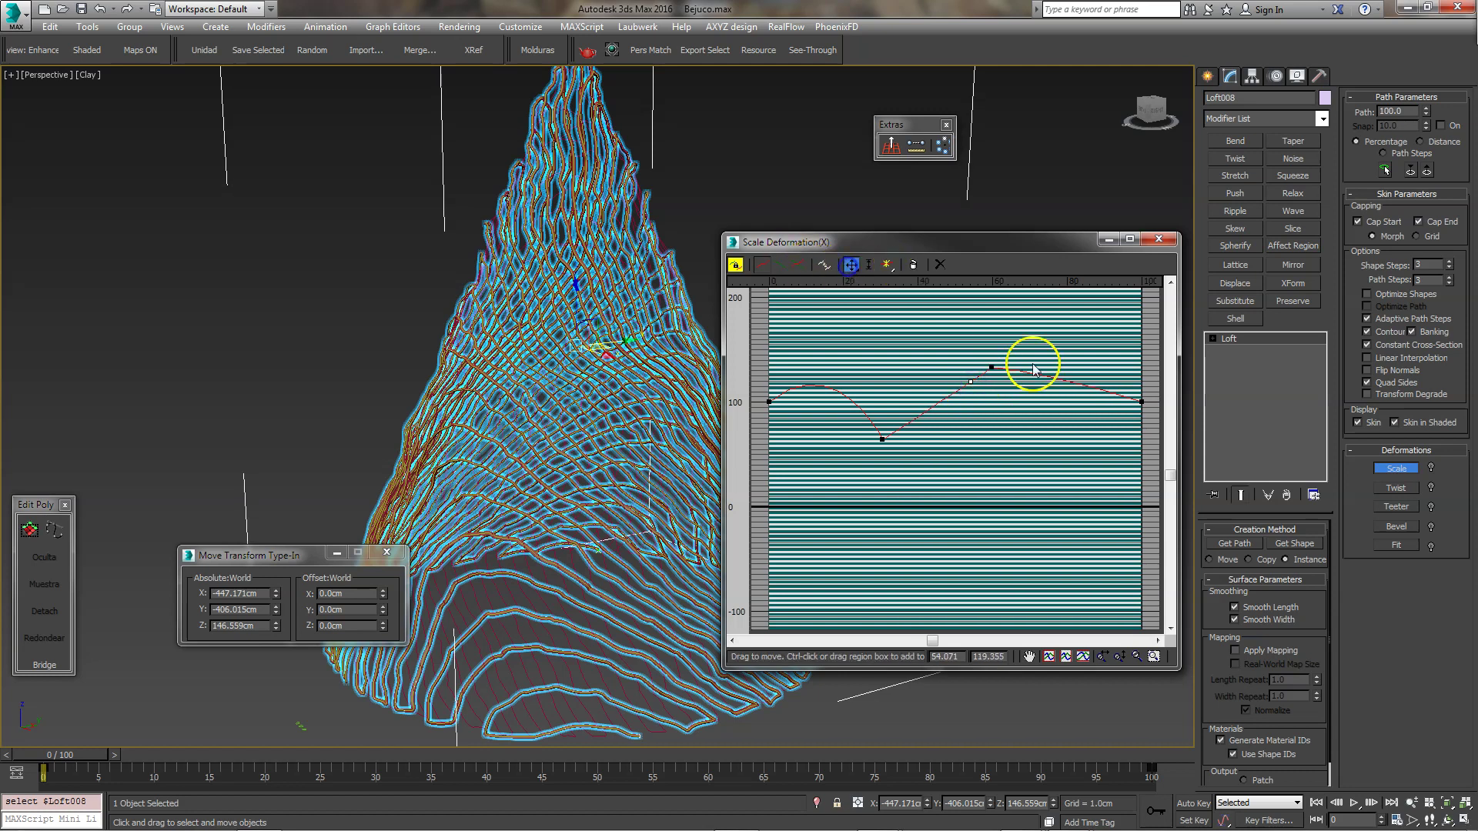
pyautogui.moveTo(994, 367)
pyautogui.mouseDown()
pyautogui.moveTo(1032, 375)
pyautogui.moveTo(962, 358)
pyautogui.moveTo(1040, 444)
pyautogui.mouseUp()
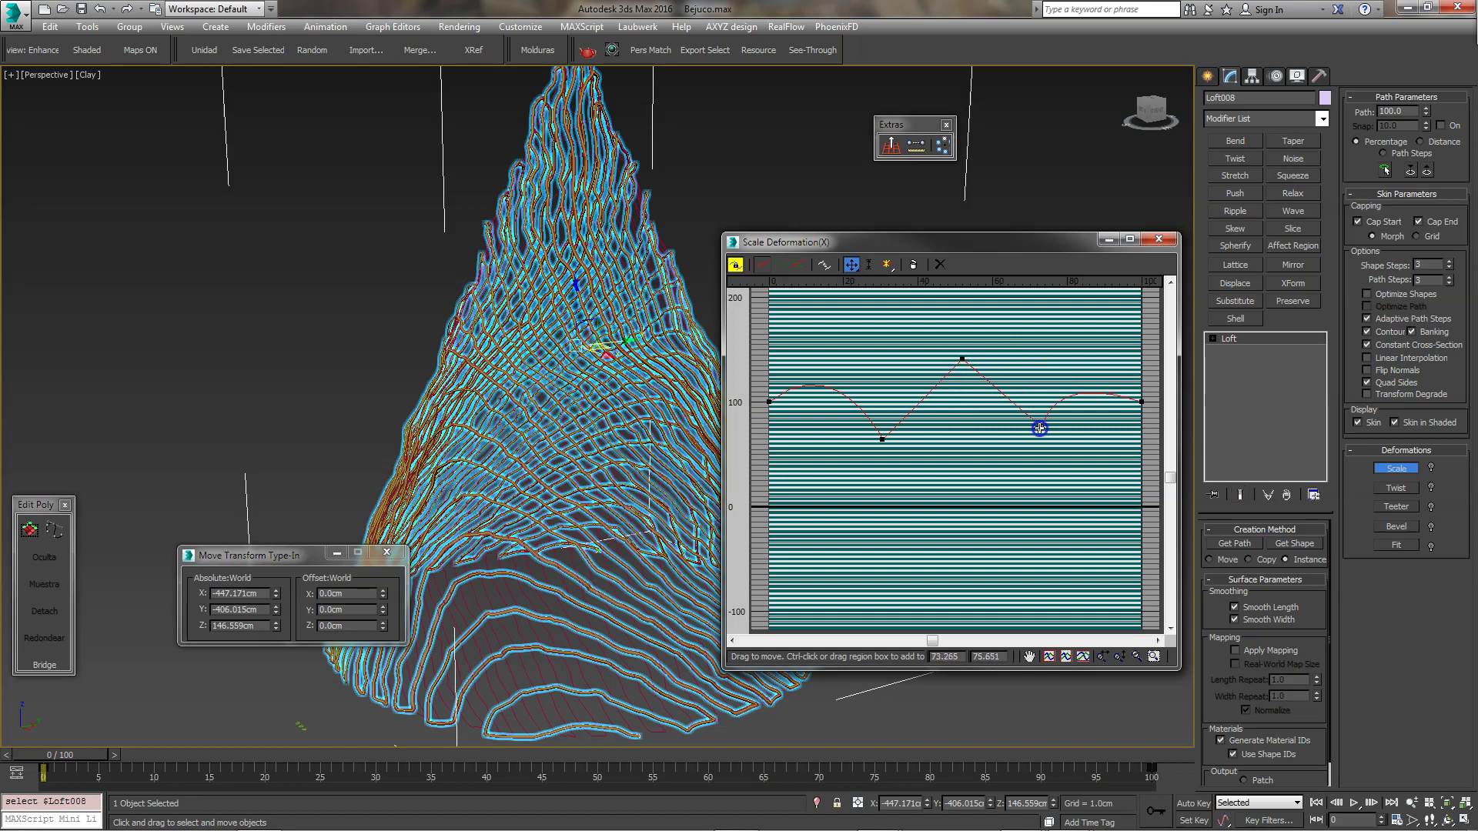
pyautogui.click(1141, 401)
pyautogui.moveTo(1047, 371); pyautogui.dragTo(1065, 345)
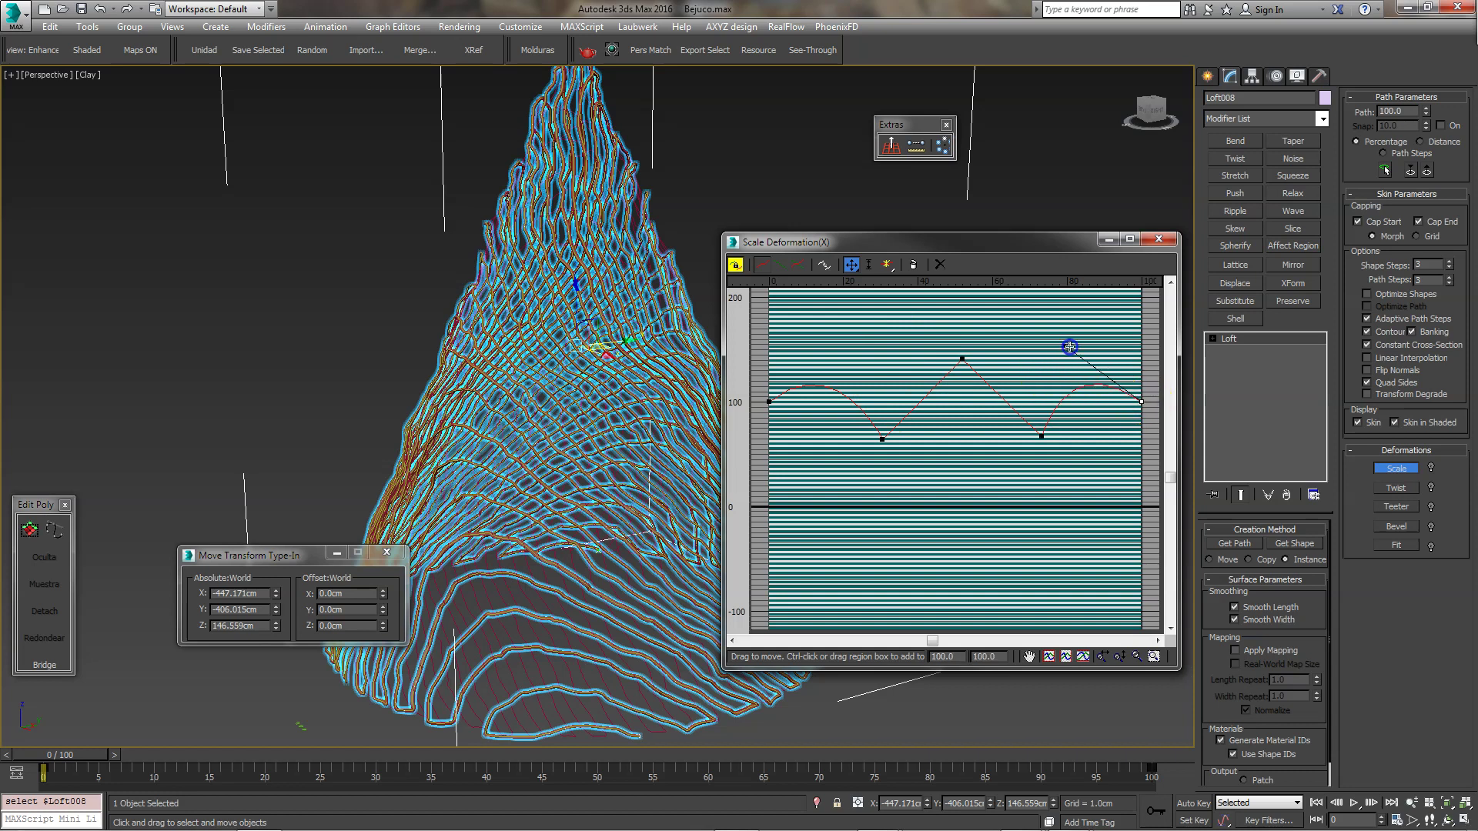
# Set the curve points to Bezier-Smooth and flatten the low left point's tangent.
pyautogui.click(868, 370)
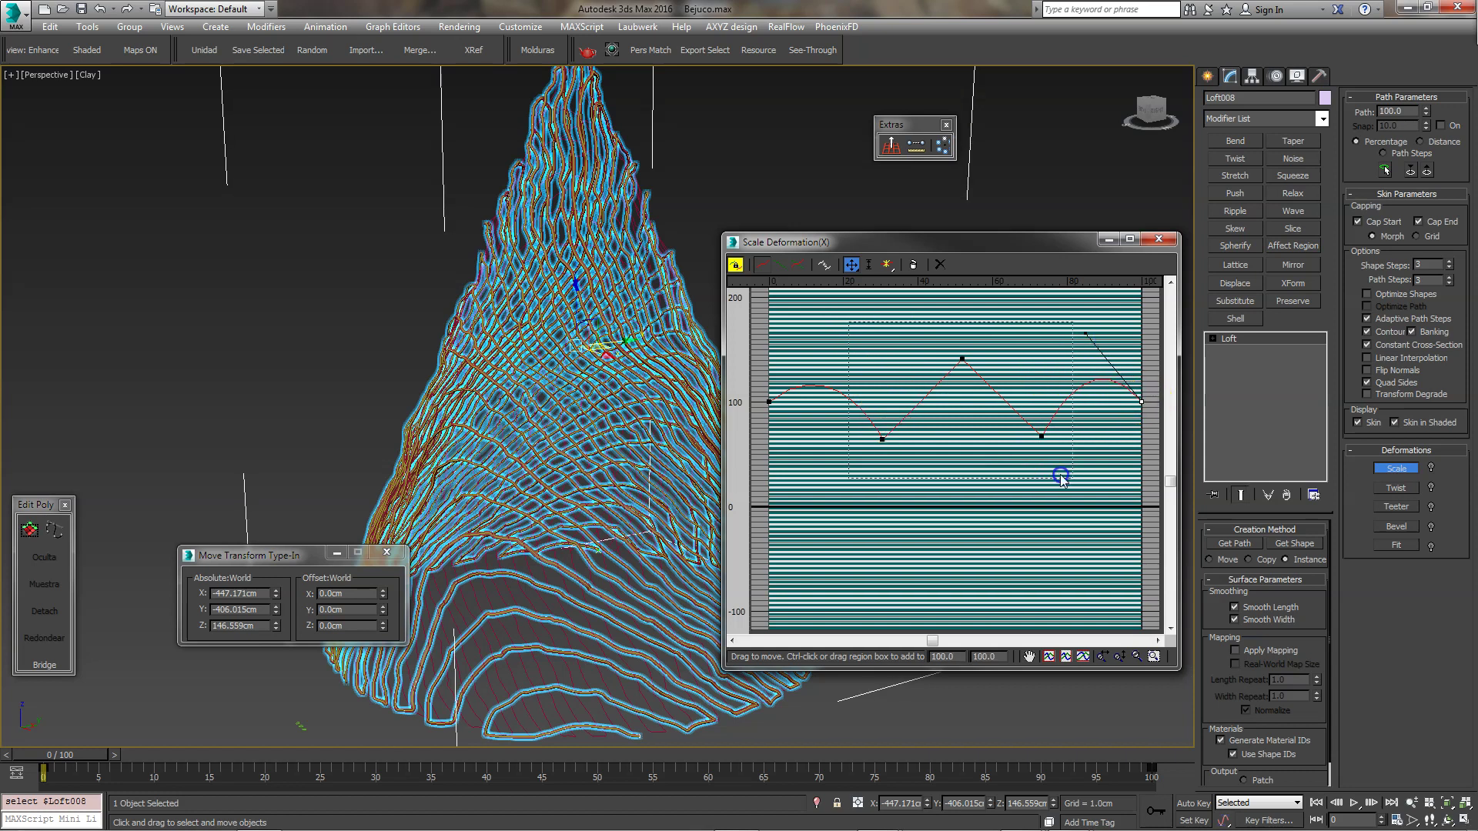
pyautogui.rightClick(1042, 438)
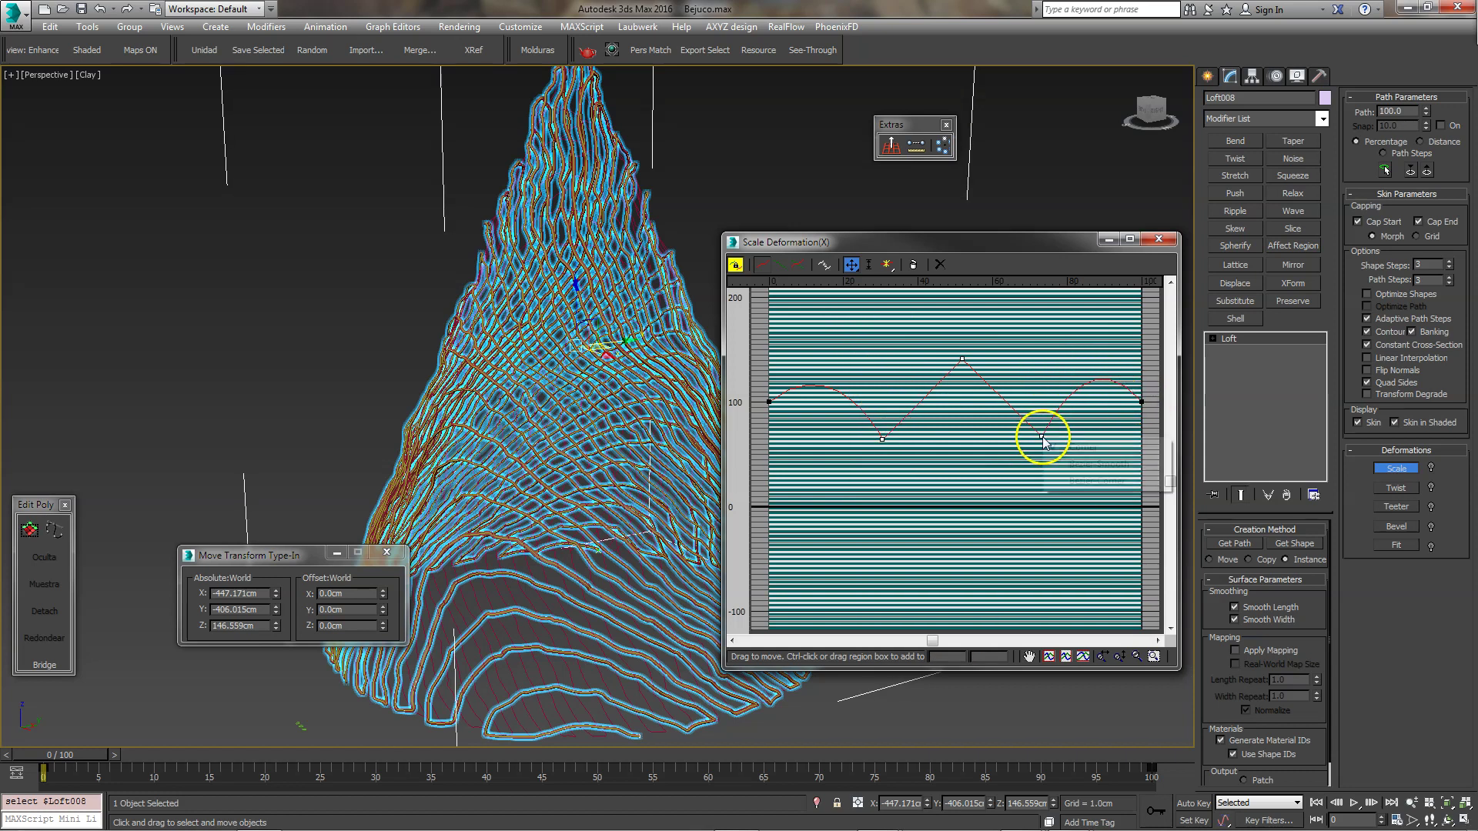
pyautogui.click(1082, 464)
pyautogui.click(882, 439)
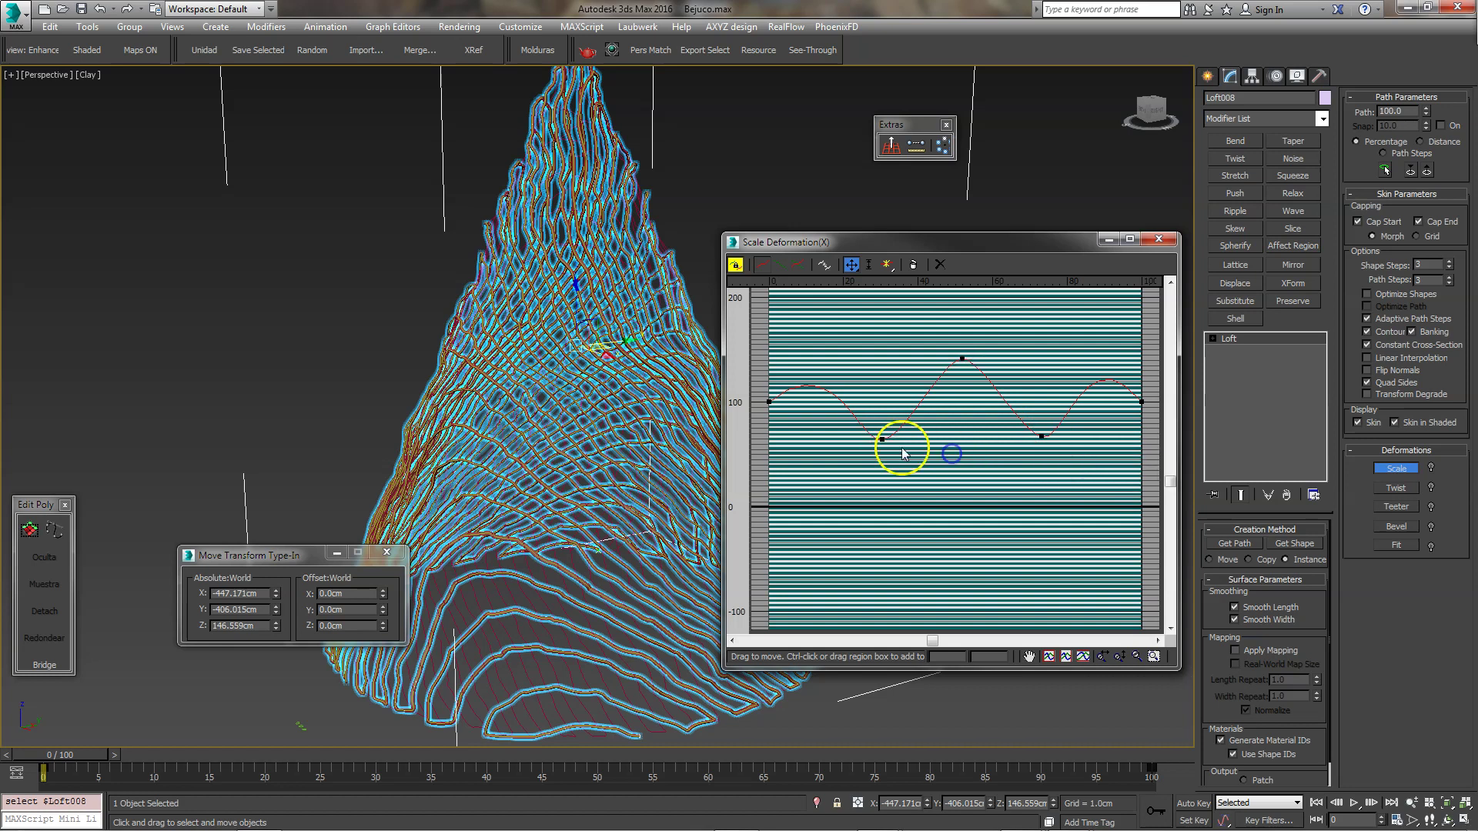
pyautogui.moveTo(861, 447); pyautogui.dragTo(843, 439)
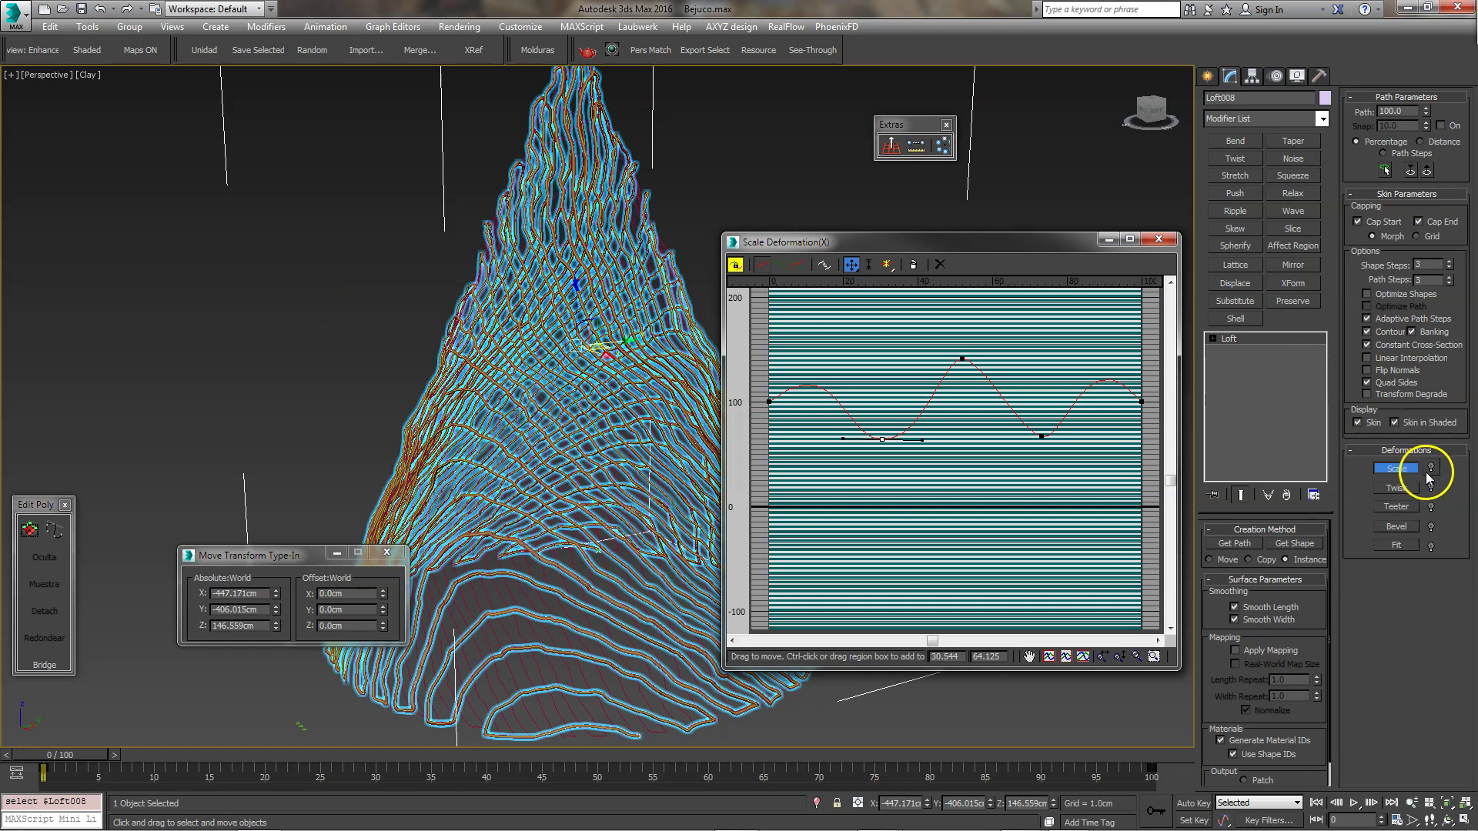
# Switch to the front view and close the Scale Deformation window.
pyautogui.keyDown('alt'); pyautogui.moveTo(382, 479); pyautogui.dragTo(538, 392, button='middle'); pyautogui.keyUp('alt')
pyautogui.press('f')
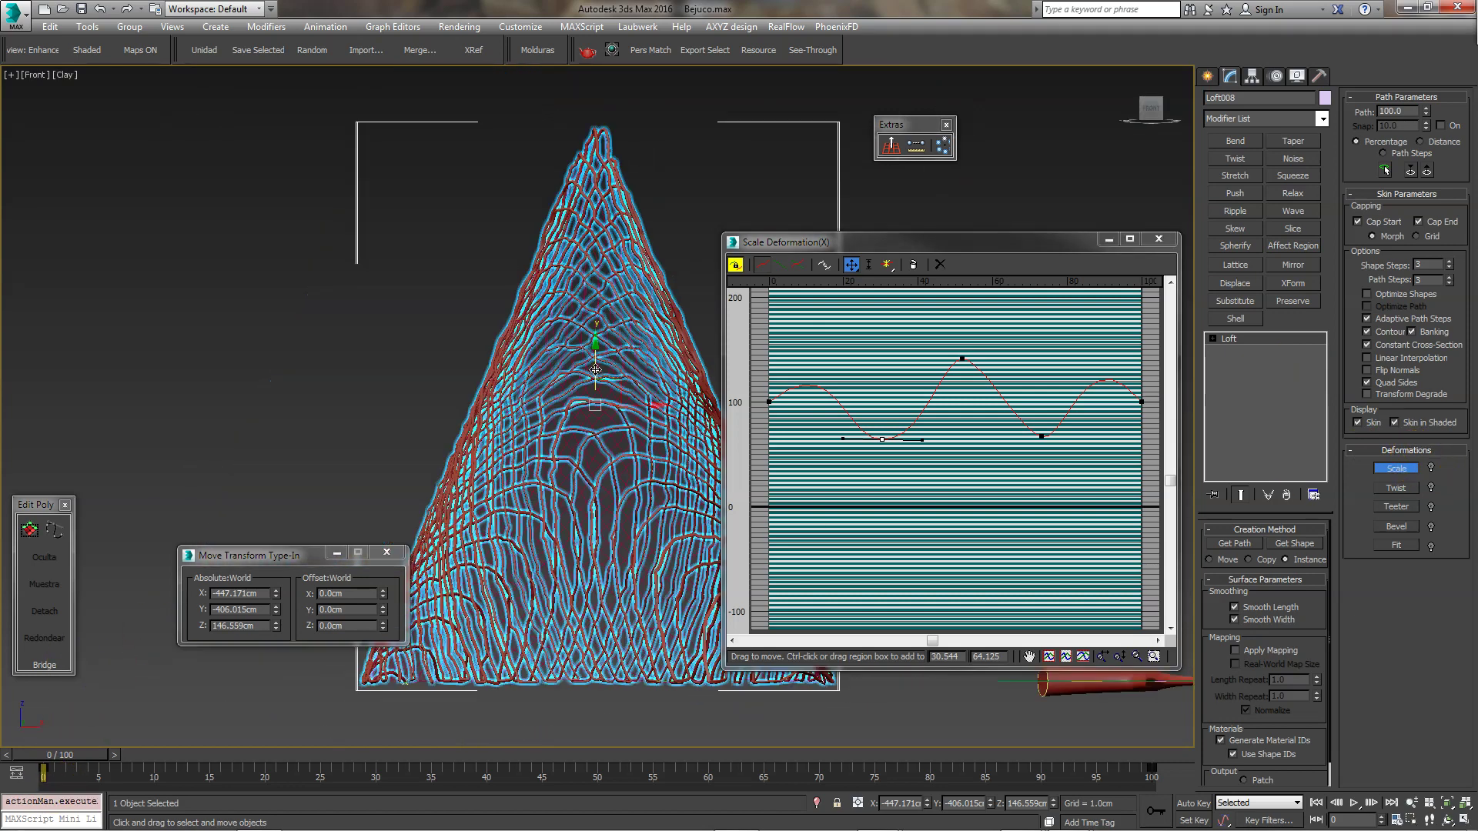
pyautogui.moveTo(1041, 242); pyautogui.dragTo(1134, 246)
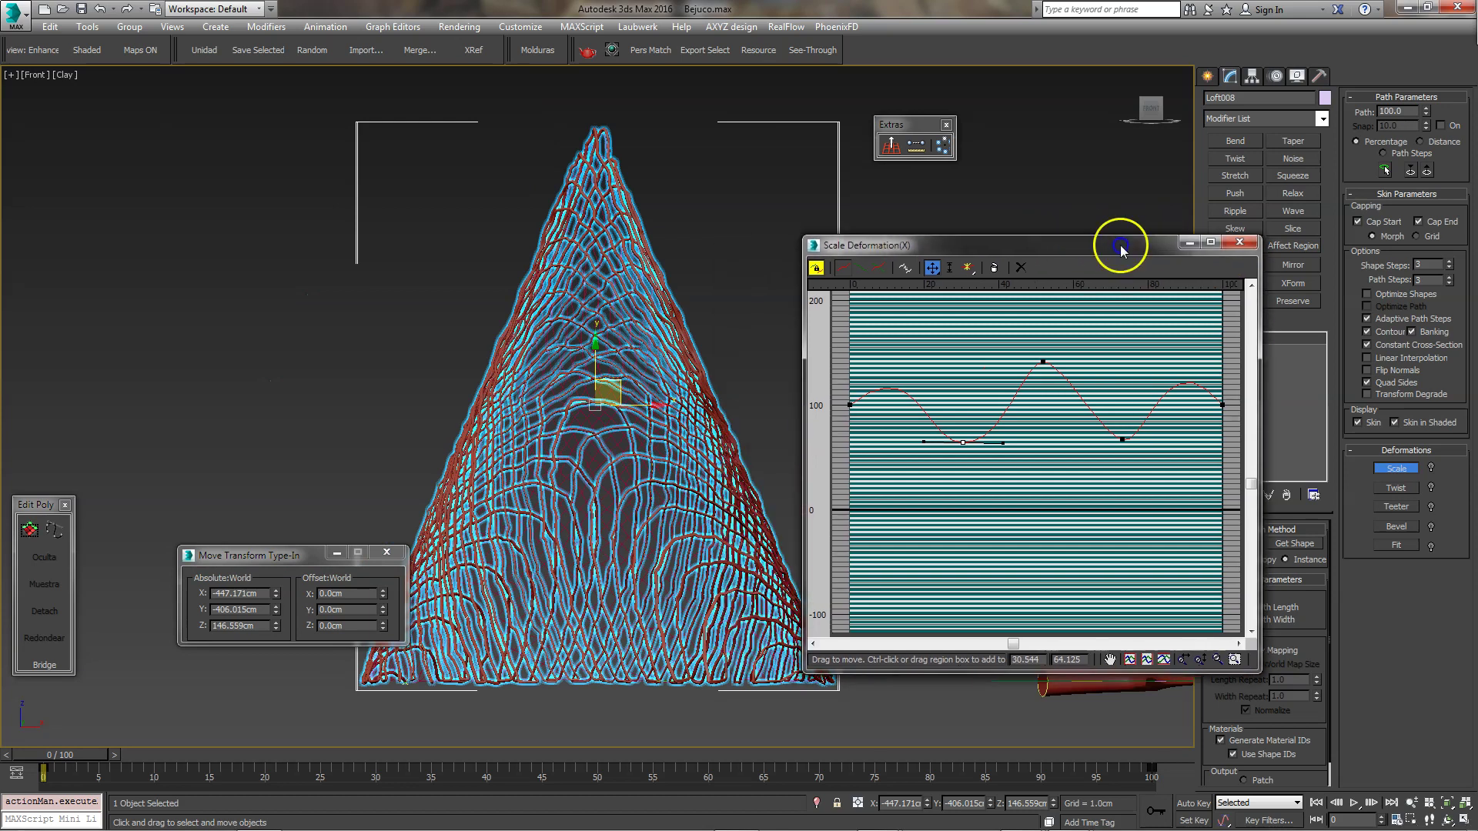
pyautogui.click(1252, 243)
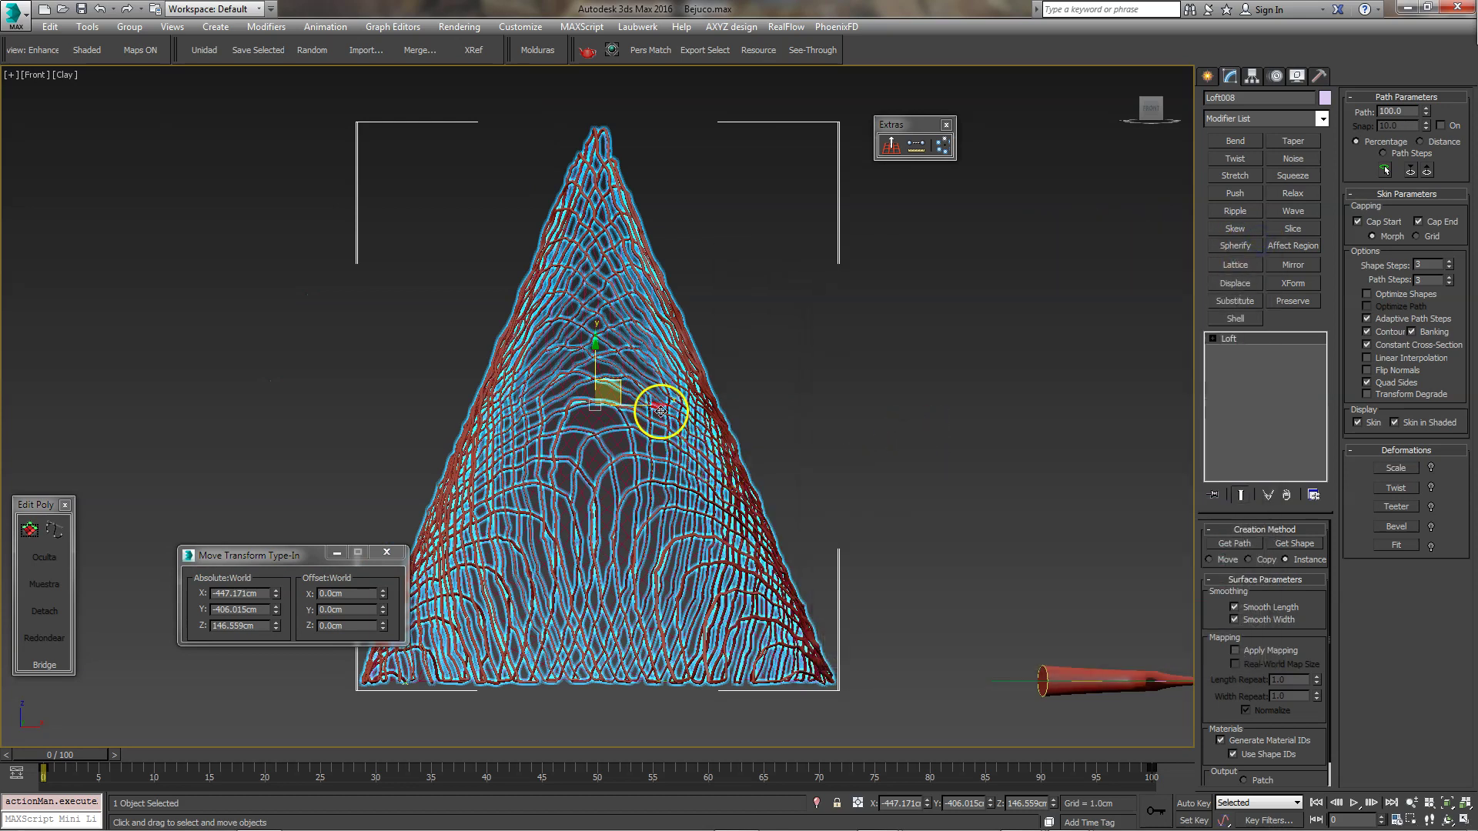
# Shift-drag a copy of the cone loft left, creating Loft009 at X -712.856.
pyautogui.keyDown('shift'); pyautogui.moveTo(652, 408); pyautogui.dragTo(269, 409); pyautogui.keyUp('shift')
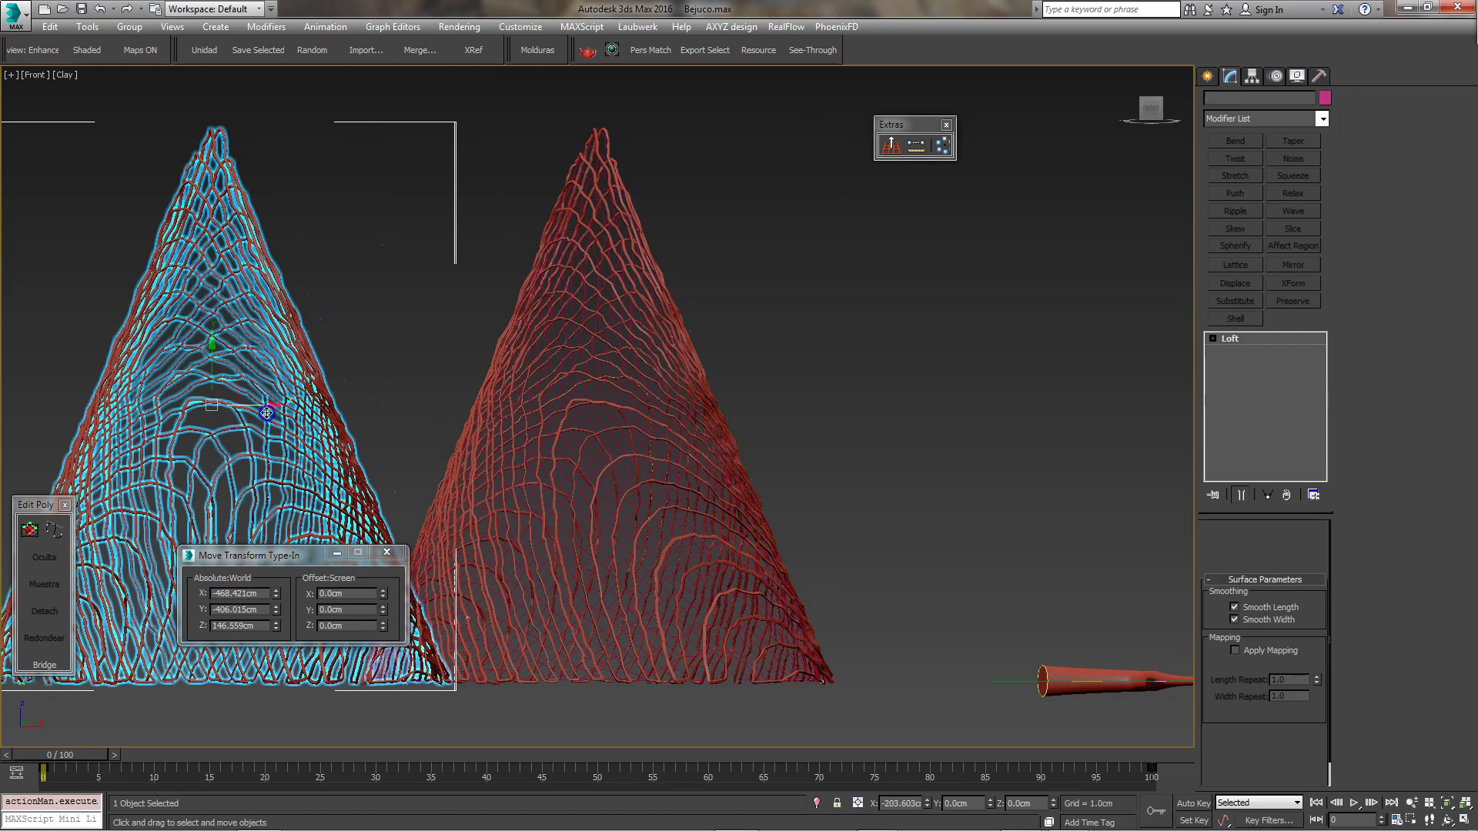
pyautogui.click(741, 486)
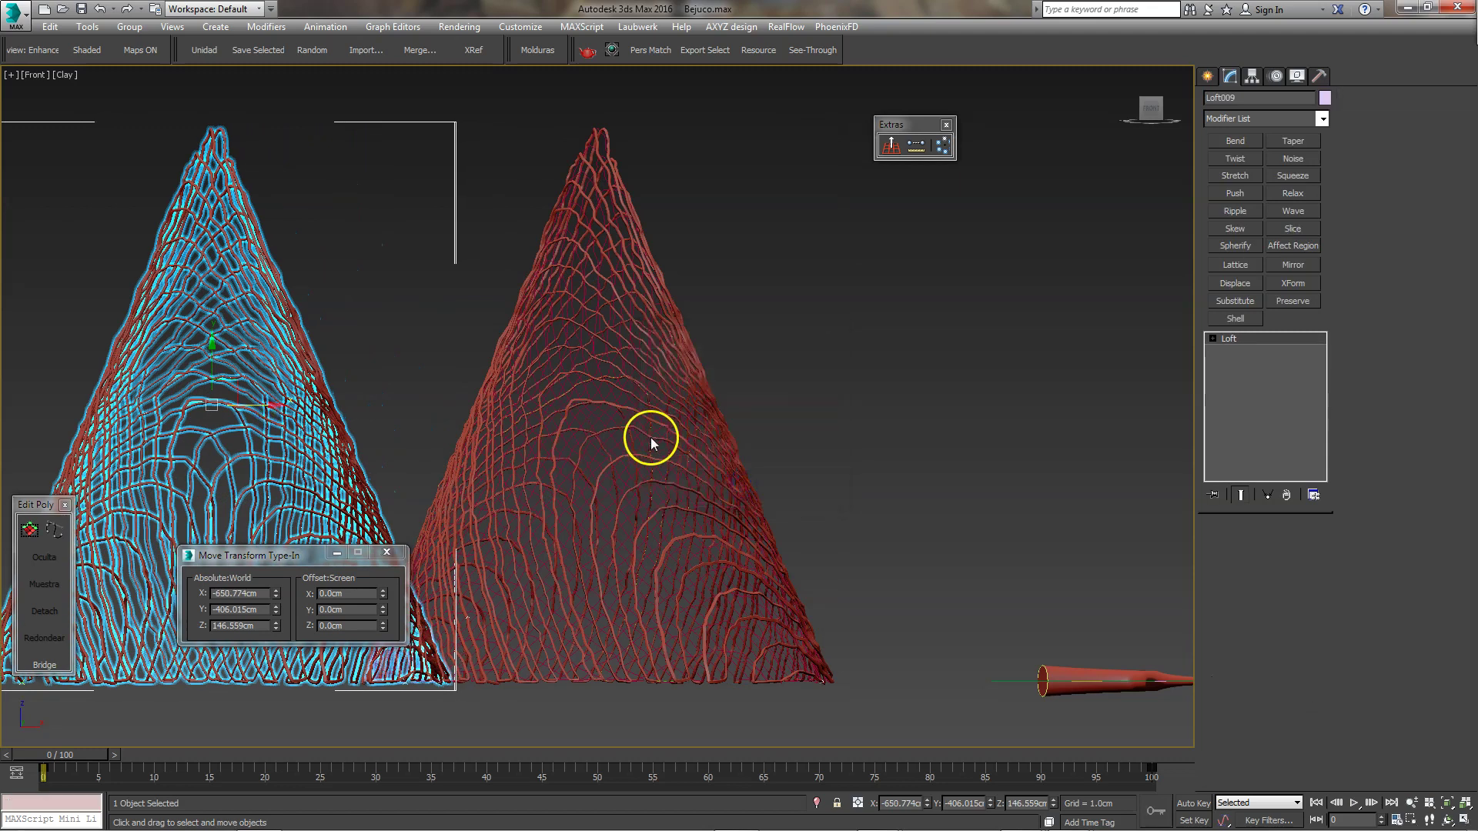
pyautogui.click(293, 522)
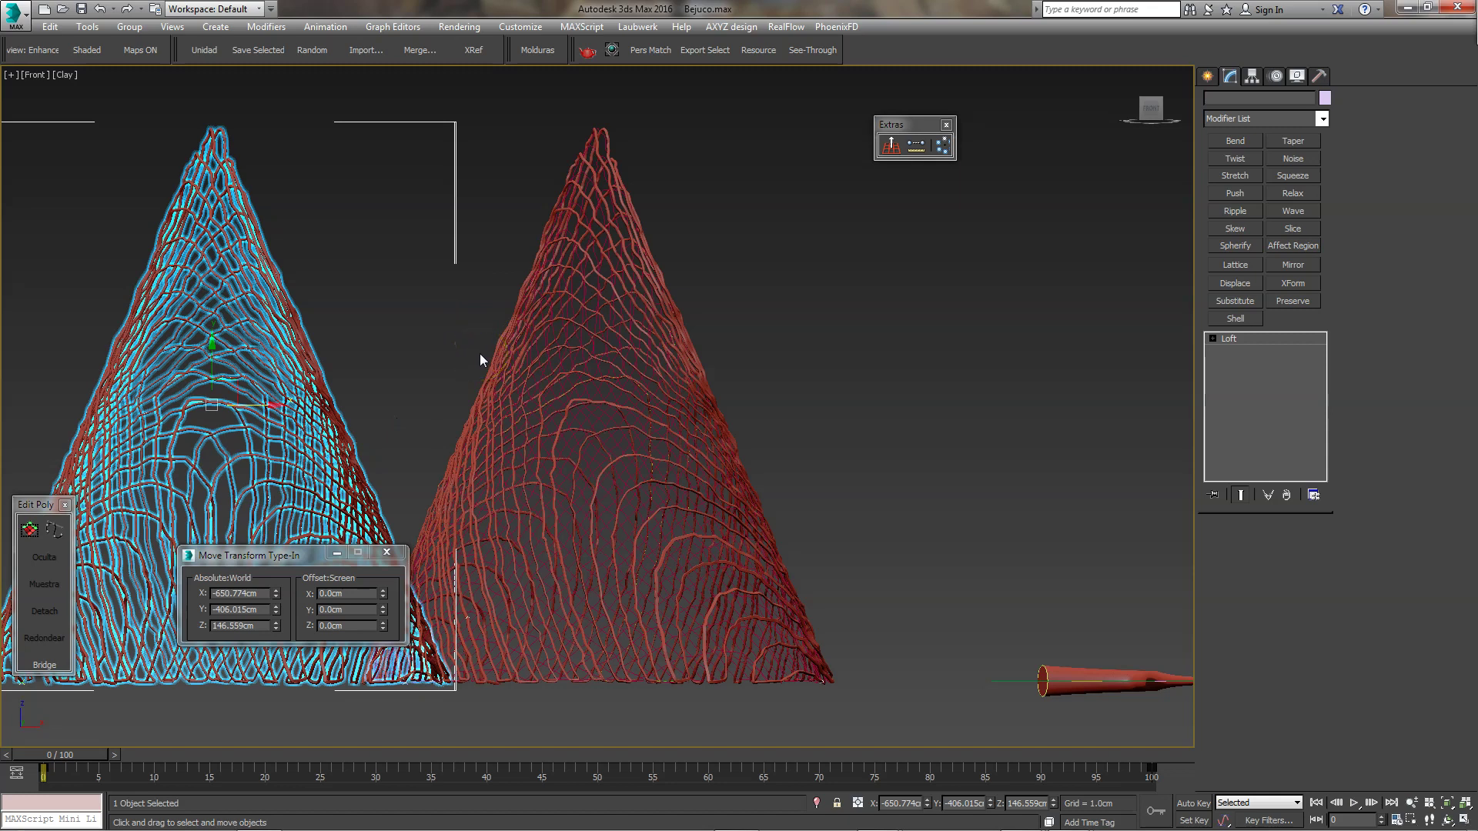
pyautogui.click(513, 516)
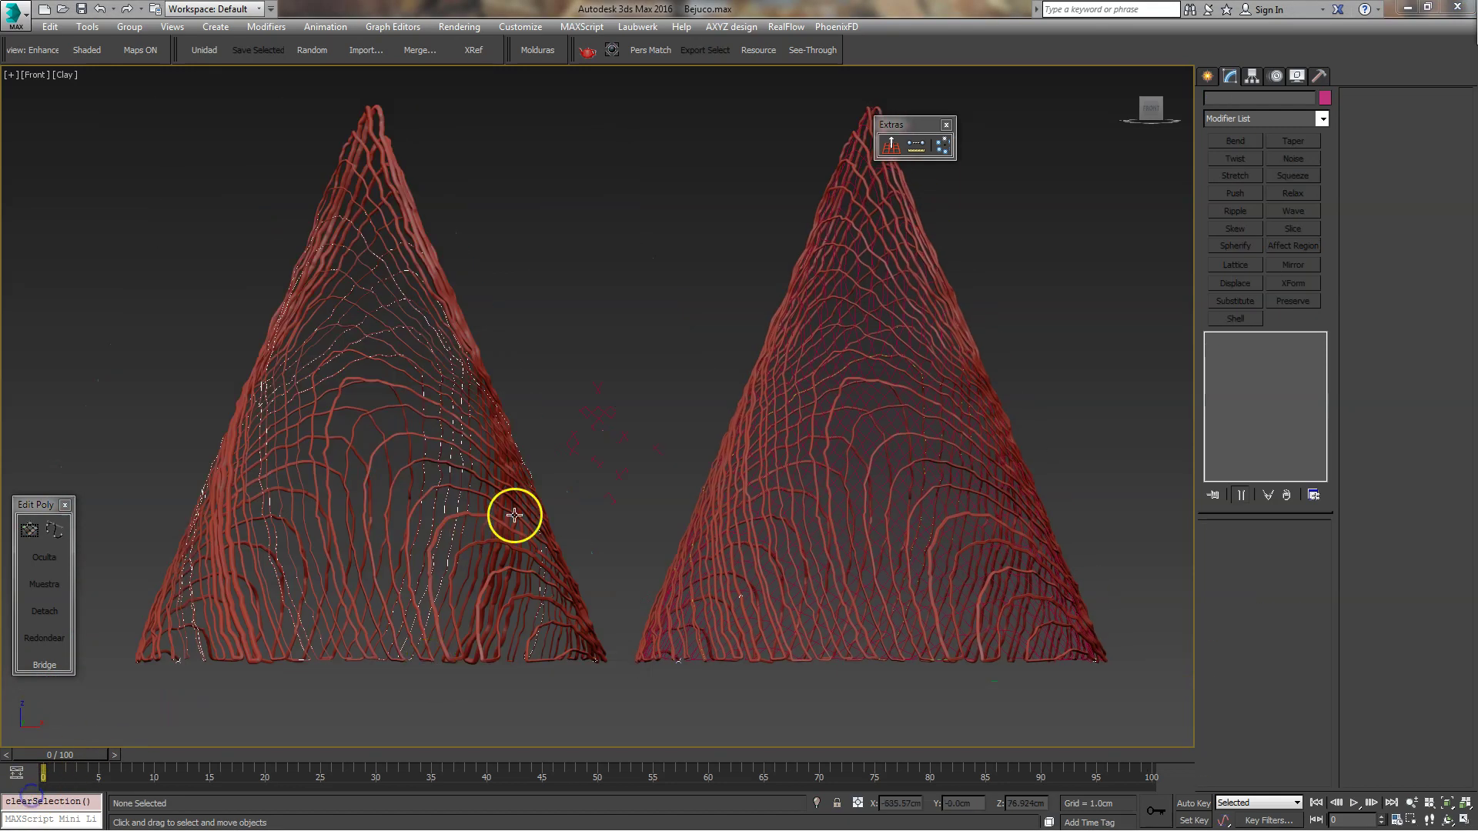
pyautogui.moveTo(625, 416); pyautogui.dragTo(616, 432, button='middle')
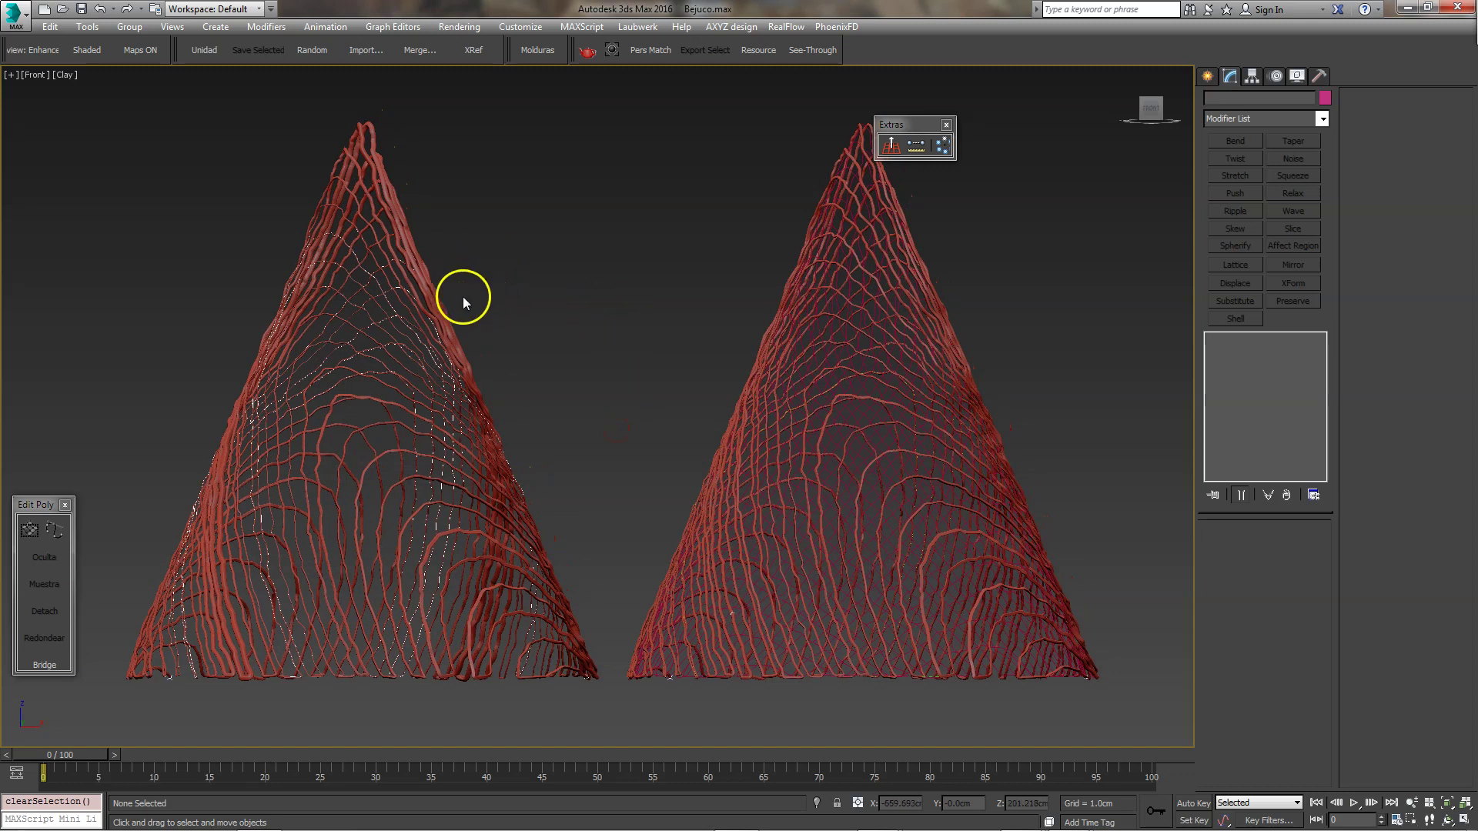
pyautogui.moveTo(529, 310); pyautogui.dragTo(513, 307, button='middle')
pyautogui.click(432, 291)
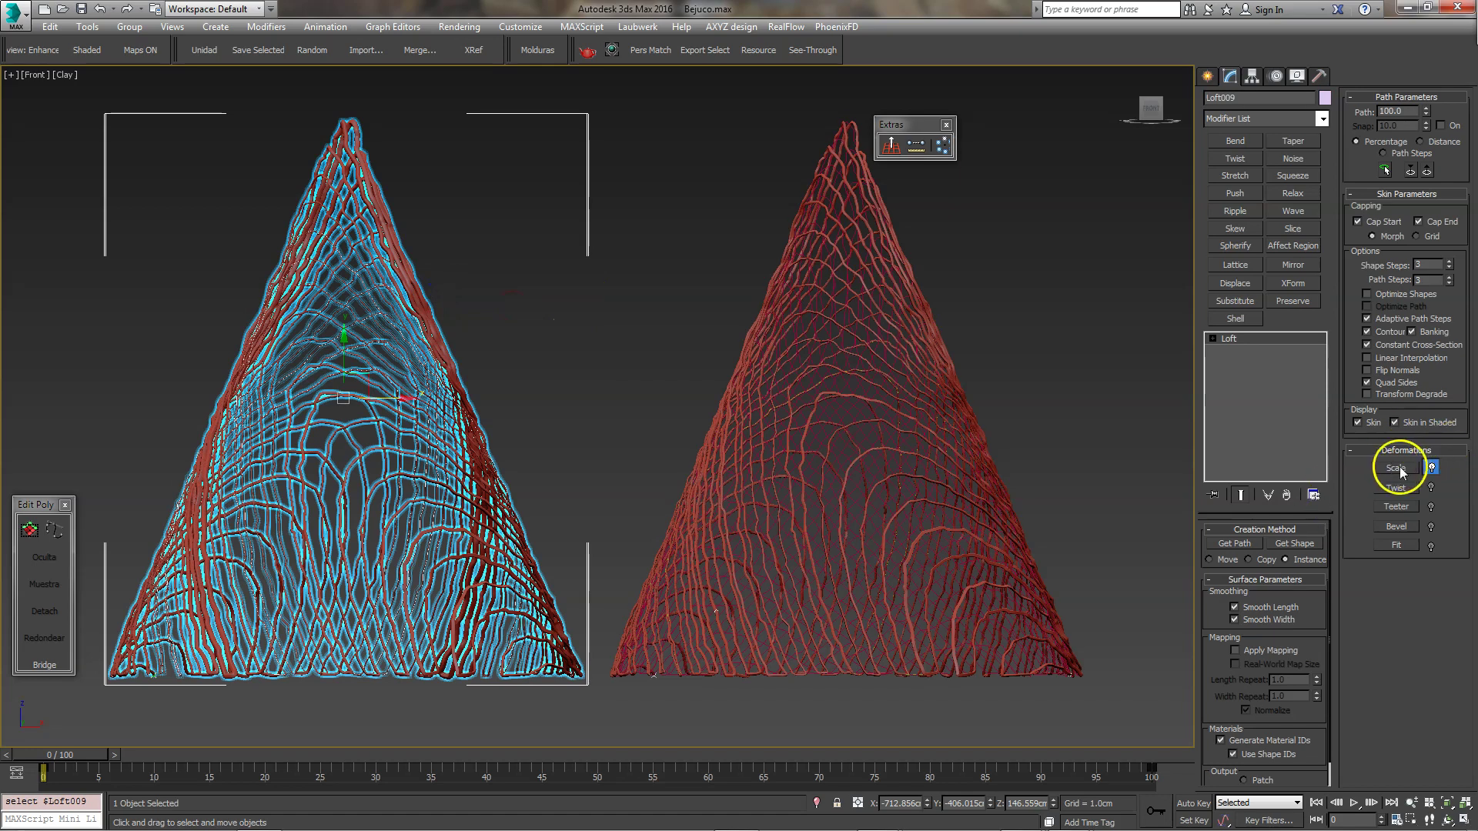
pyautogui.click(634, 313)
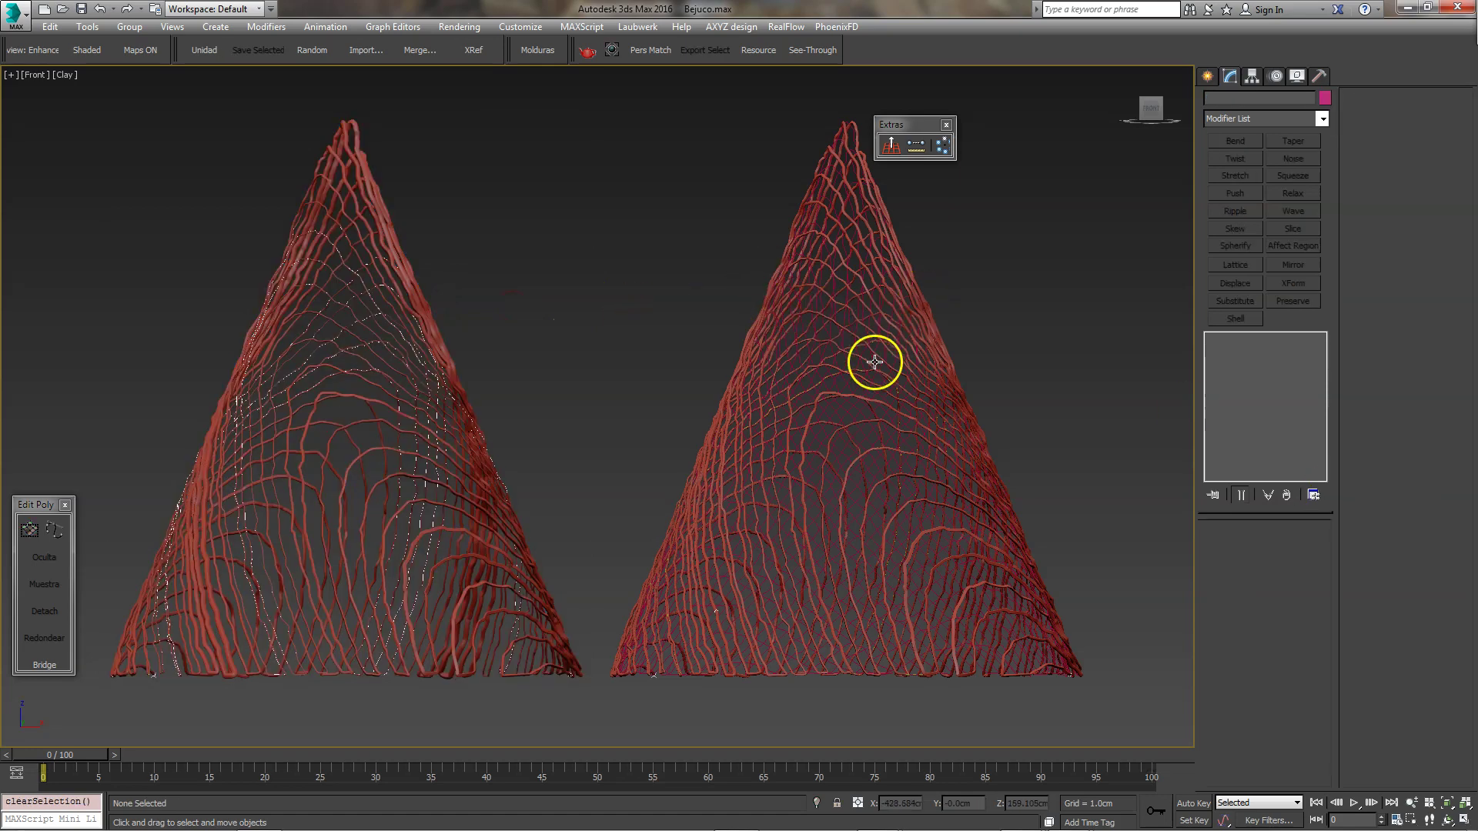
pyautogui.scroll(2, 847, 378)
pyautogui.scroll(4, 770, 323)
pyautogui.scroll(2, 735, 370)
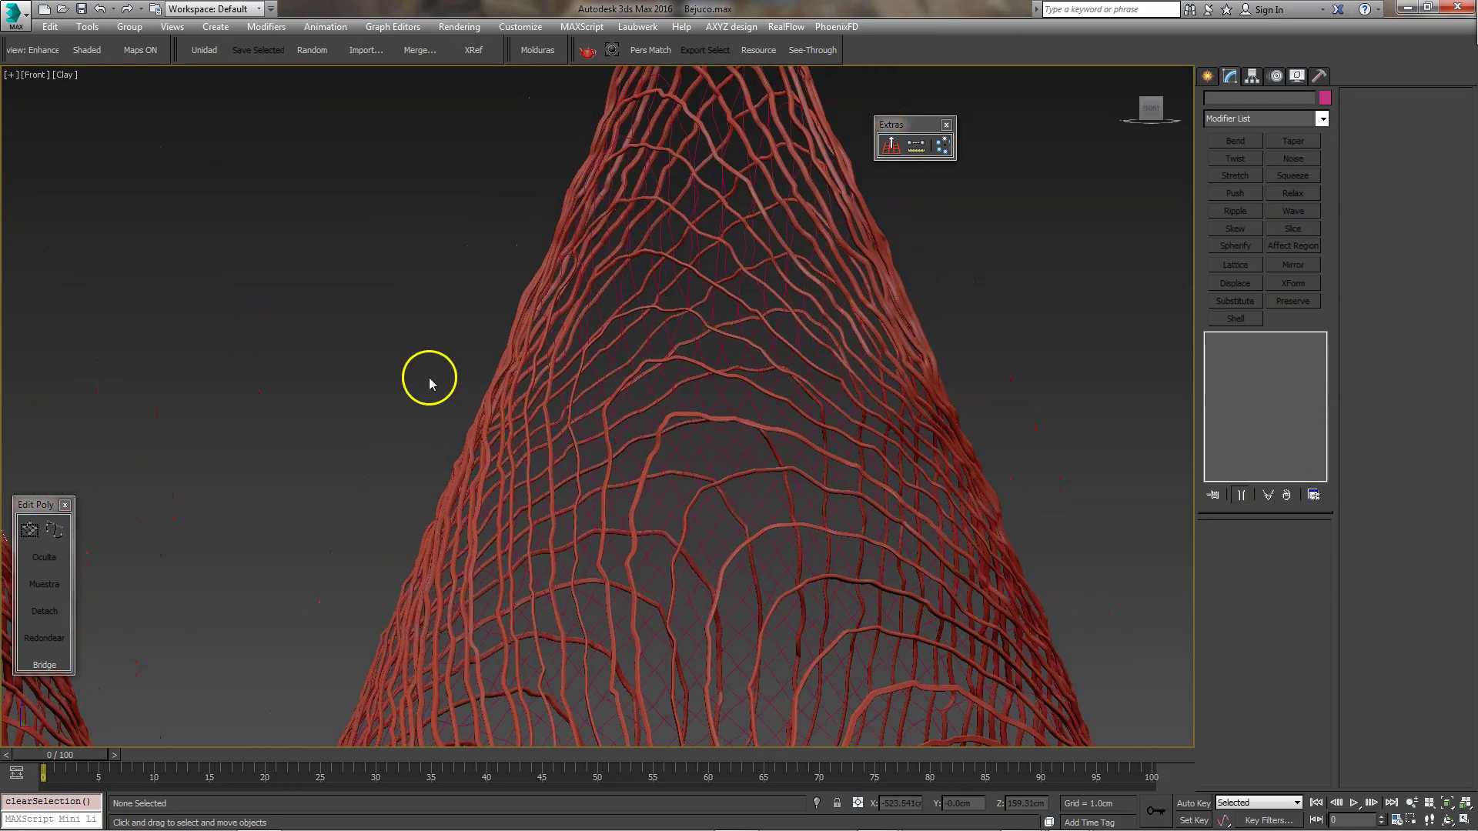
pyautogui.scroll(-3, 755, 297)
pyautogui.scroll(-2, 677, 330)
pyautogui.scroll(-2, 607, 348)
pyautogui.scroll(-1, 569, 385)
pyautogui.scroll(-1, 552, 401)
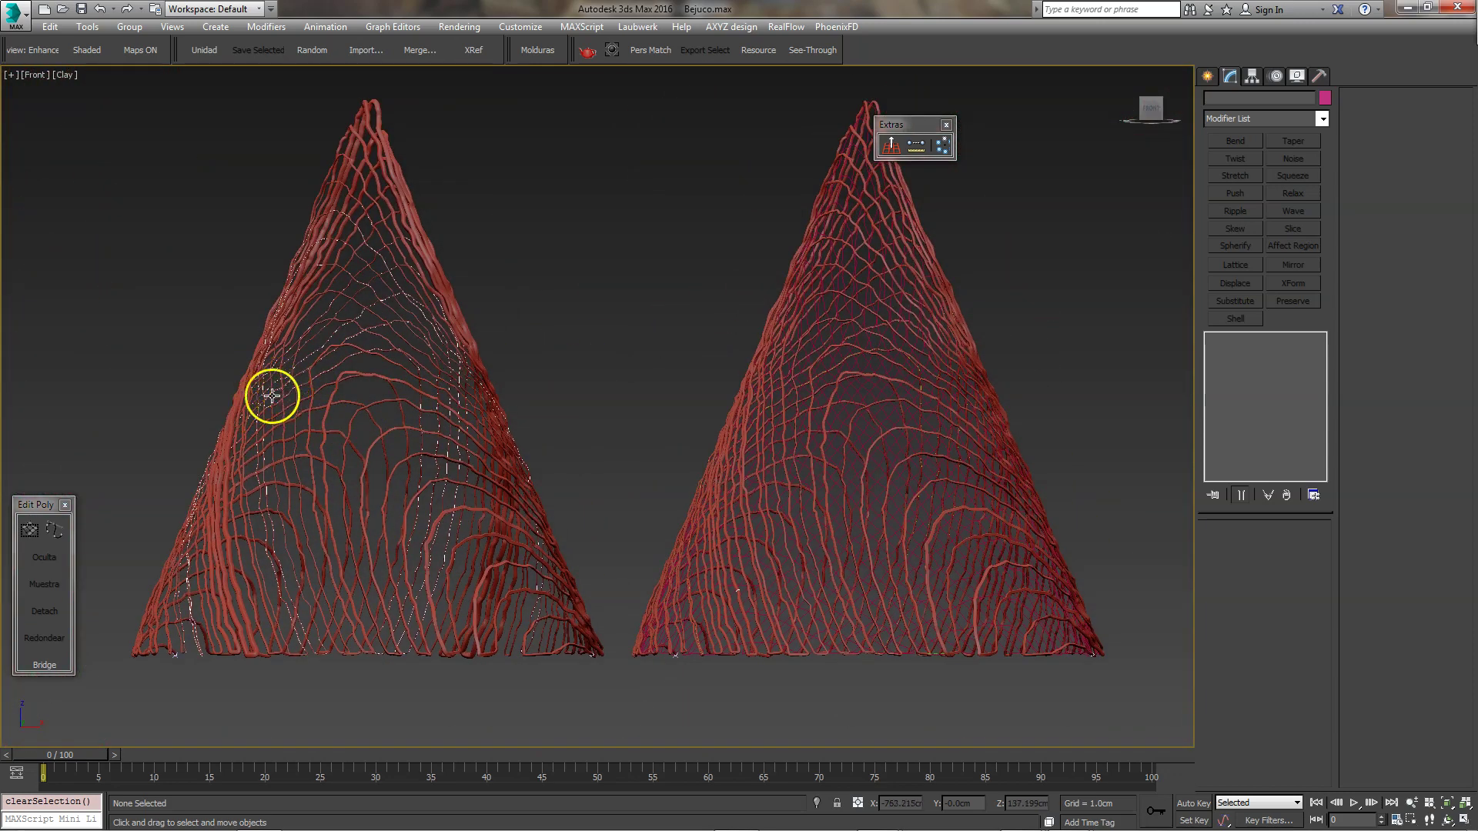
pyautogui.scroll(5, 262, 397)
pyautogui.scroll(-5, 390, 389)
pyautogui.scroll(5, 423, 388)
pyautogui.scroll(-5, 423, 387)
pyautogui.scroll(5, 423, 386)
pyautogui.press('p')
pyautogui.moveTo(423, 396)
pyautogui.keyDown('alt'); pyautogui.mouseDown(button='middle')
pyautogui.moveTo(486, 436)
pyautogui.moveTo(675, 246)
pyautogui.moveTo(703, 307)
pyautogui.moveTo(662, 300)
pyautogui.mouseUp(button='middle'); pyautogui.keyUp('alt')
pyautogui.scroll(3, 675, 246)
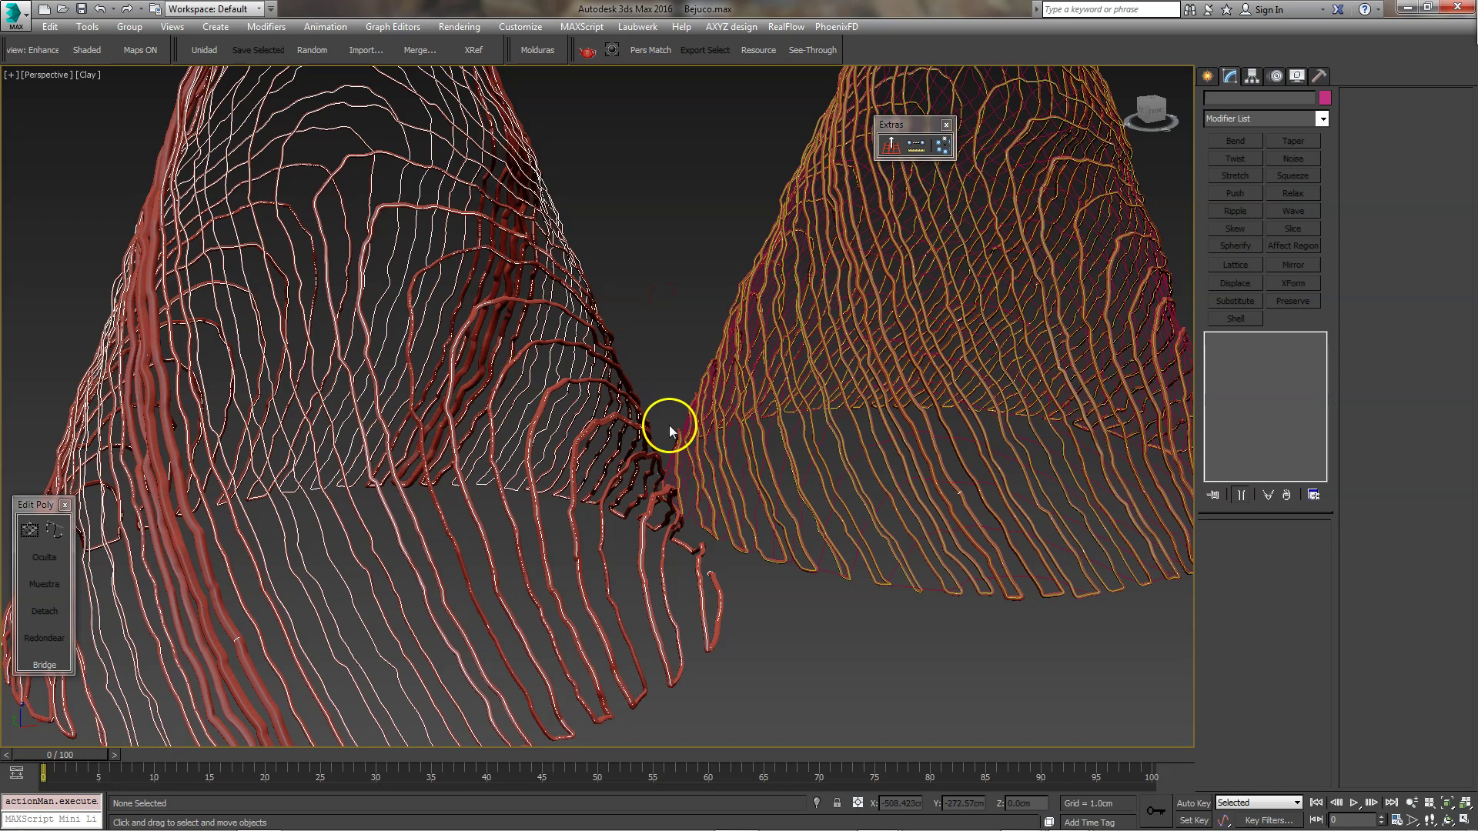
pyautogui.moveTo(720, 481)
pyautogui.keyDown('alt'); pyautogui.mouseDown(button='middle')
pyautogui.moveTo(671, 574)
pyautogui.moveTo(729, 528)
pyautogui.moveTo(752, 620)
pyautogui.mouseUp(button='middle'); pyautogui.keyUp('alt')
pyautogui.scroll(2, 505, 540)
pyautogui.scroll(3, 505, 541)
pyautogui.scroll(3, 500, 523)
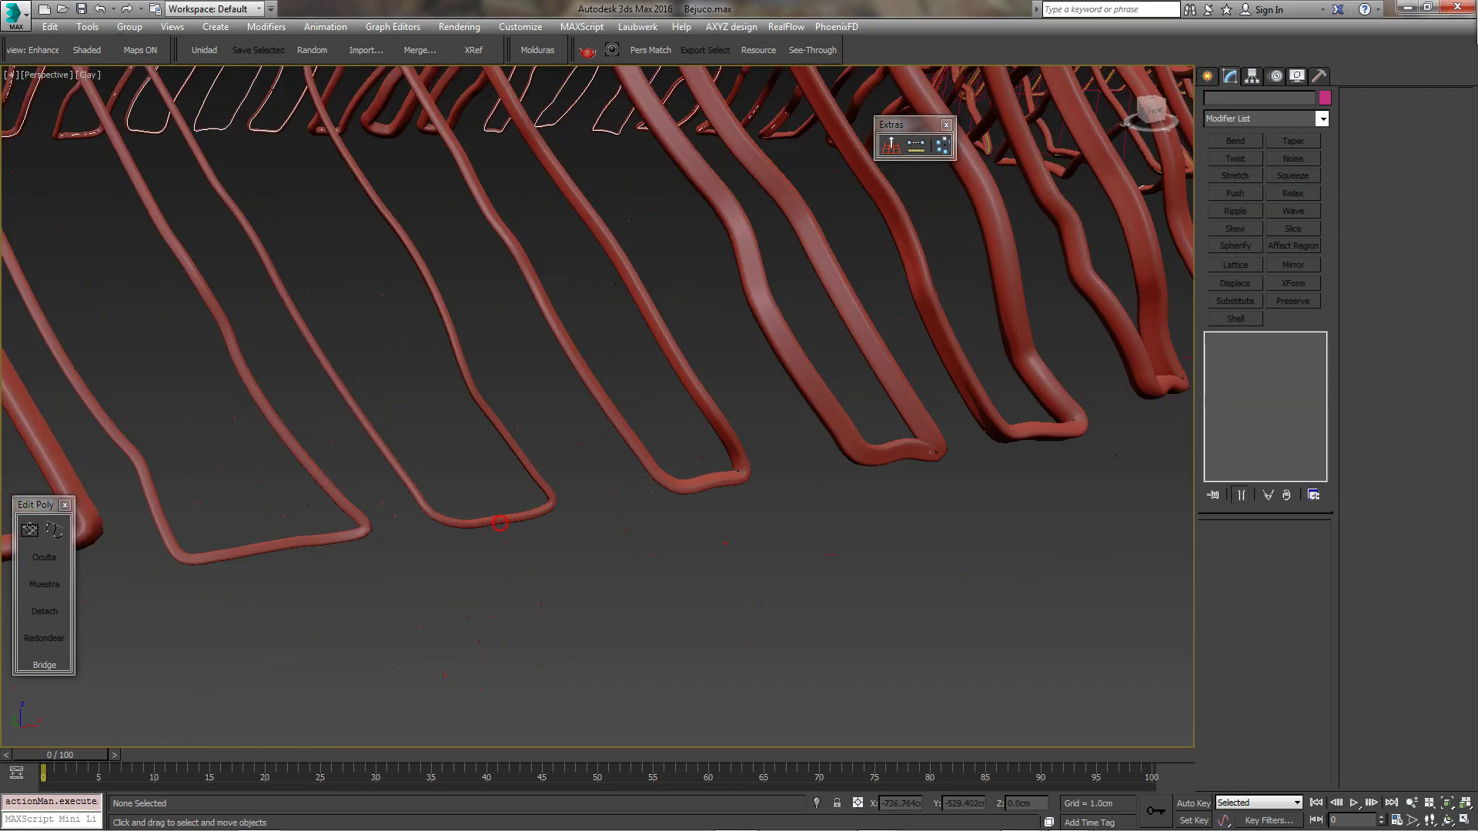
pyautogui.moveTo(616, 540); pyautogui.dragTo(607, 591, button='middle')
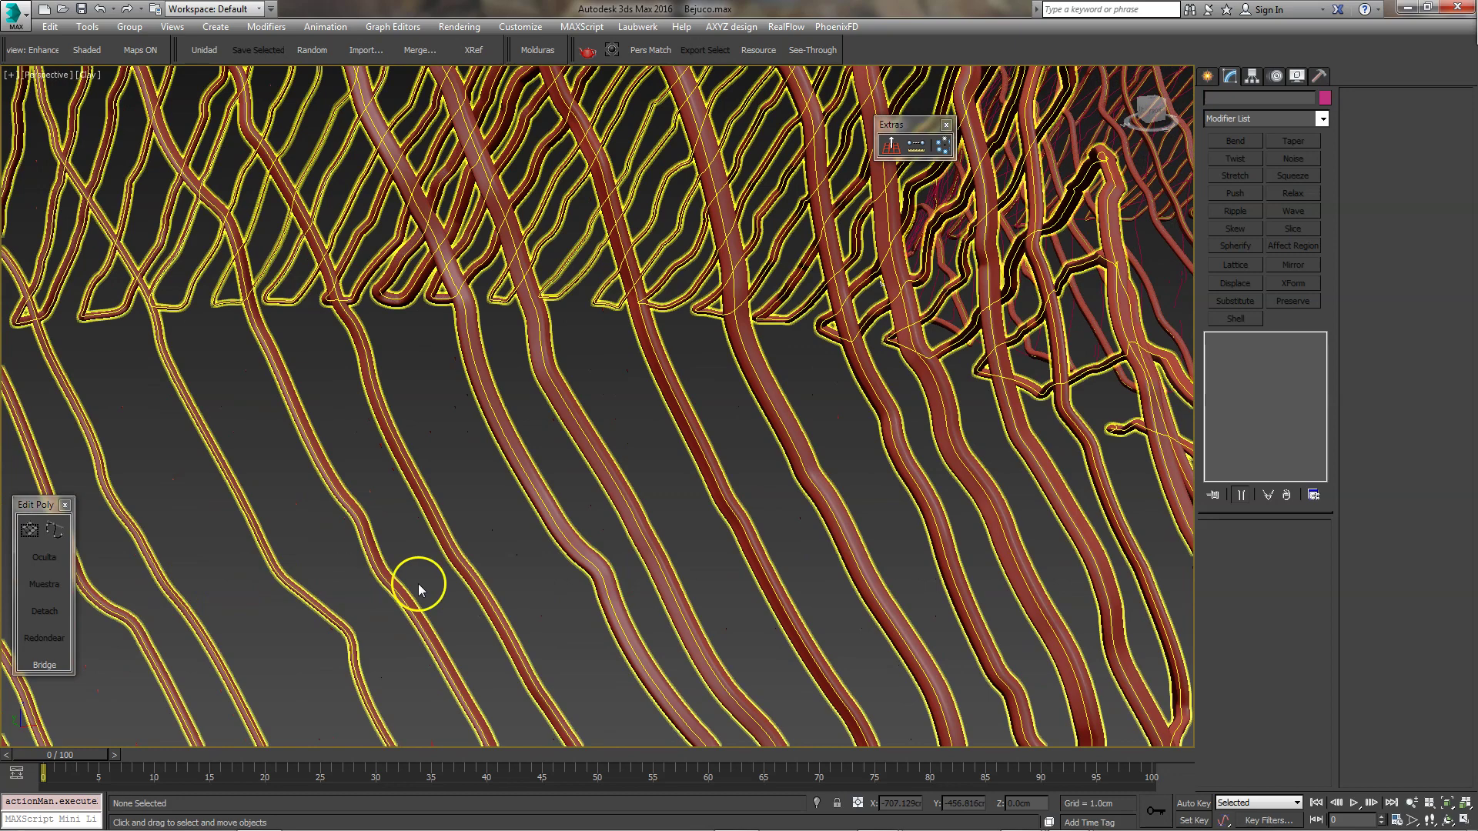
pyautogui.scroll(-5, 690, 567)
pyautogui.scroll(-5, 683, 563)
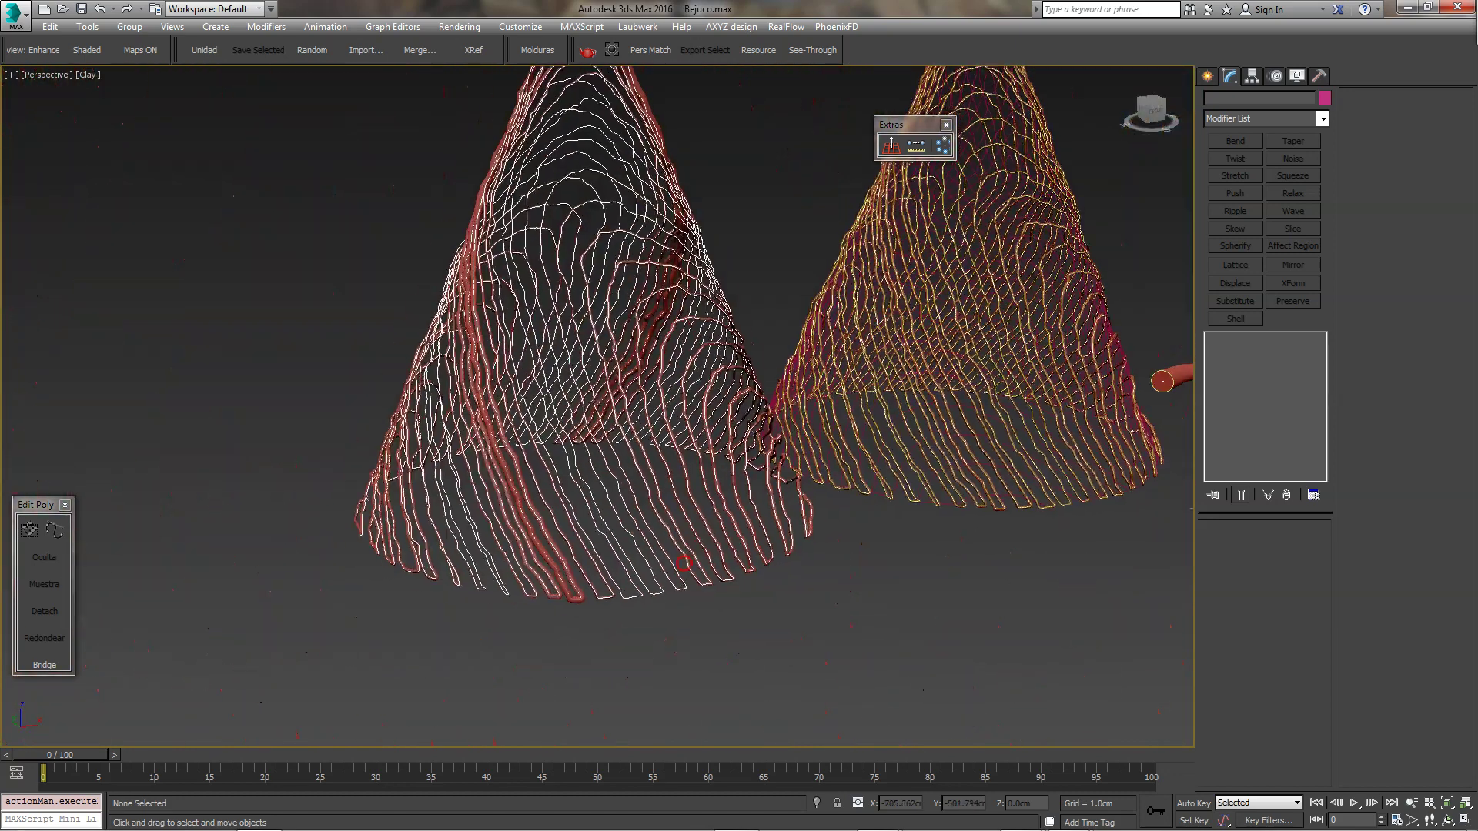
pyautogui.moveTo(818, 518)
pyautogui.mouseDown(button='middle')
pyautogui.moveTo(700, 604)
pyautogui.moveTo(690, 577)
pyautogui.moveTo(630, 536)
pyautogui.mouseUp(button='middle')
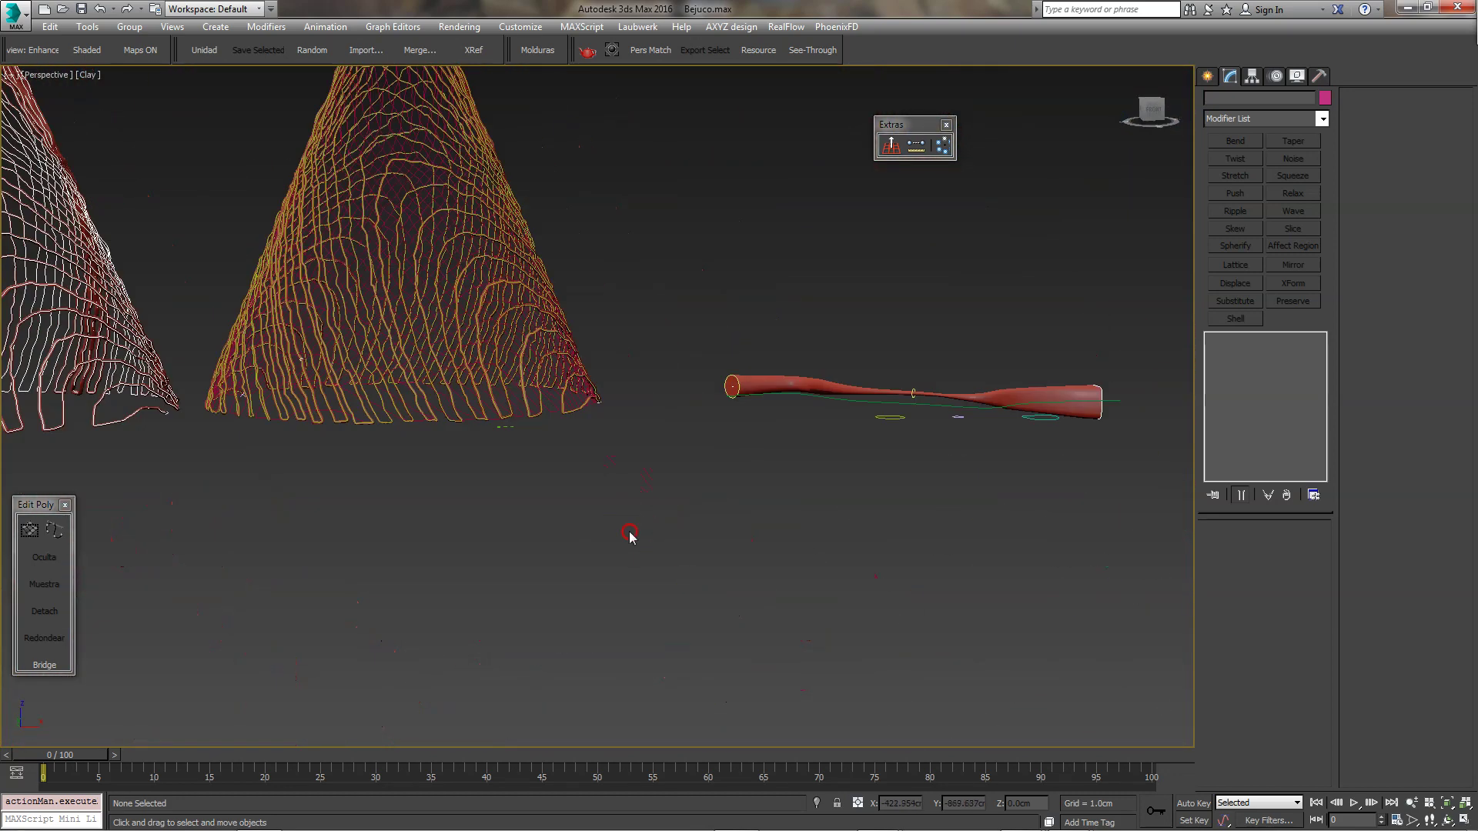
pyautogui.press('f')
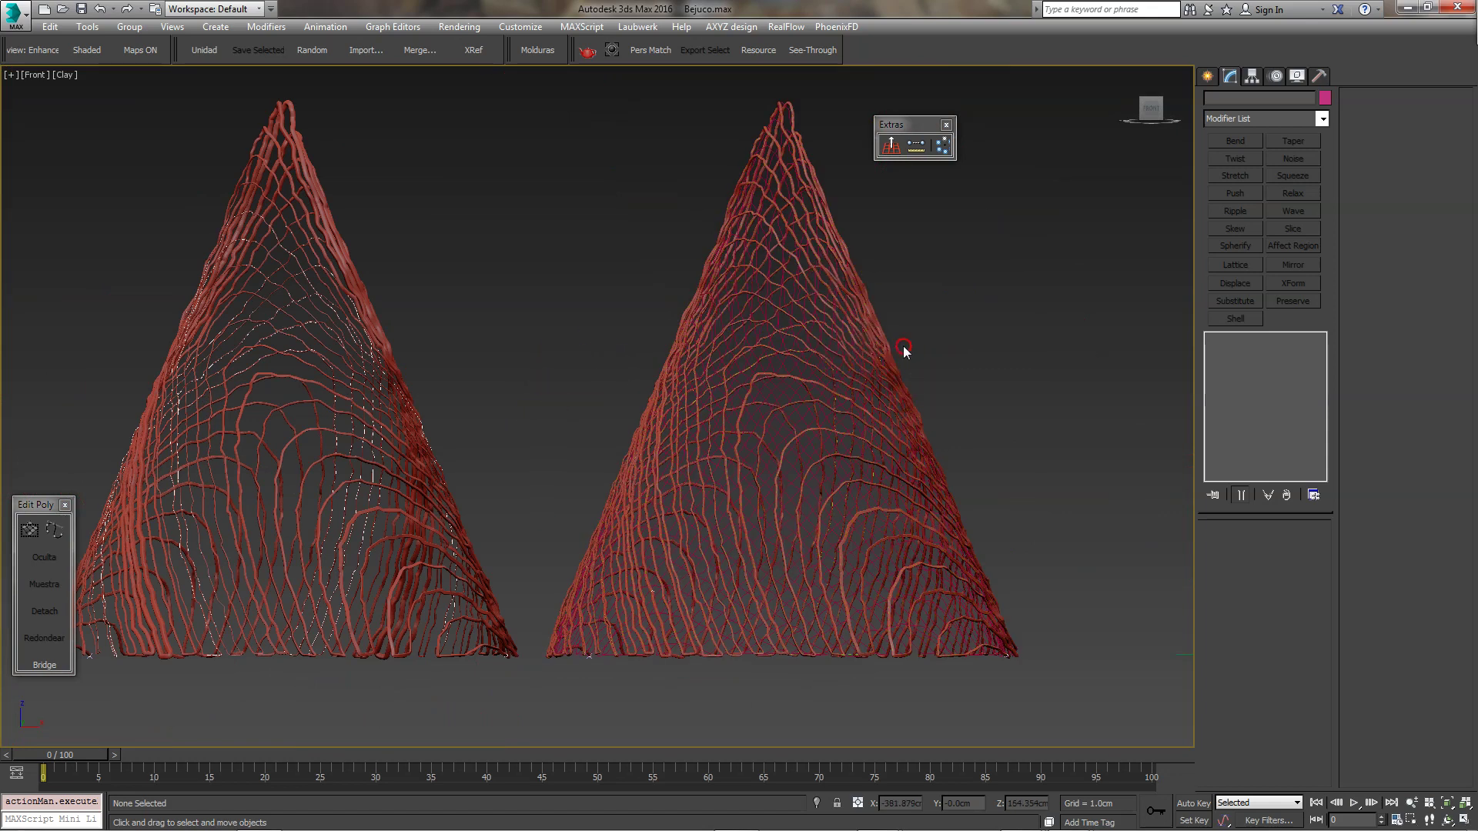
pyautogui.scroll(5, 904, 351)
pyautogui.scroll(4, 568, 392)
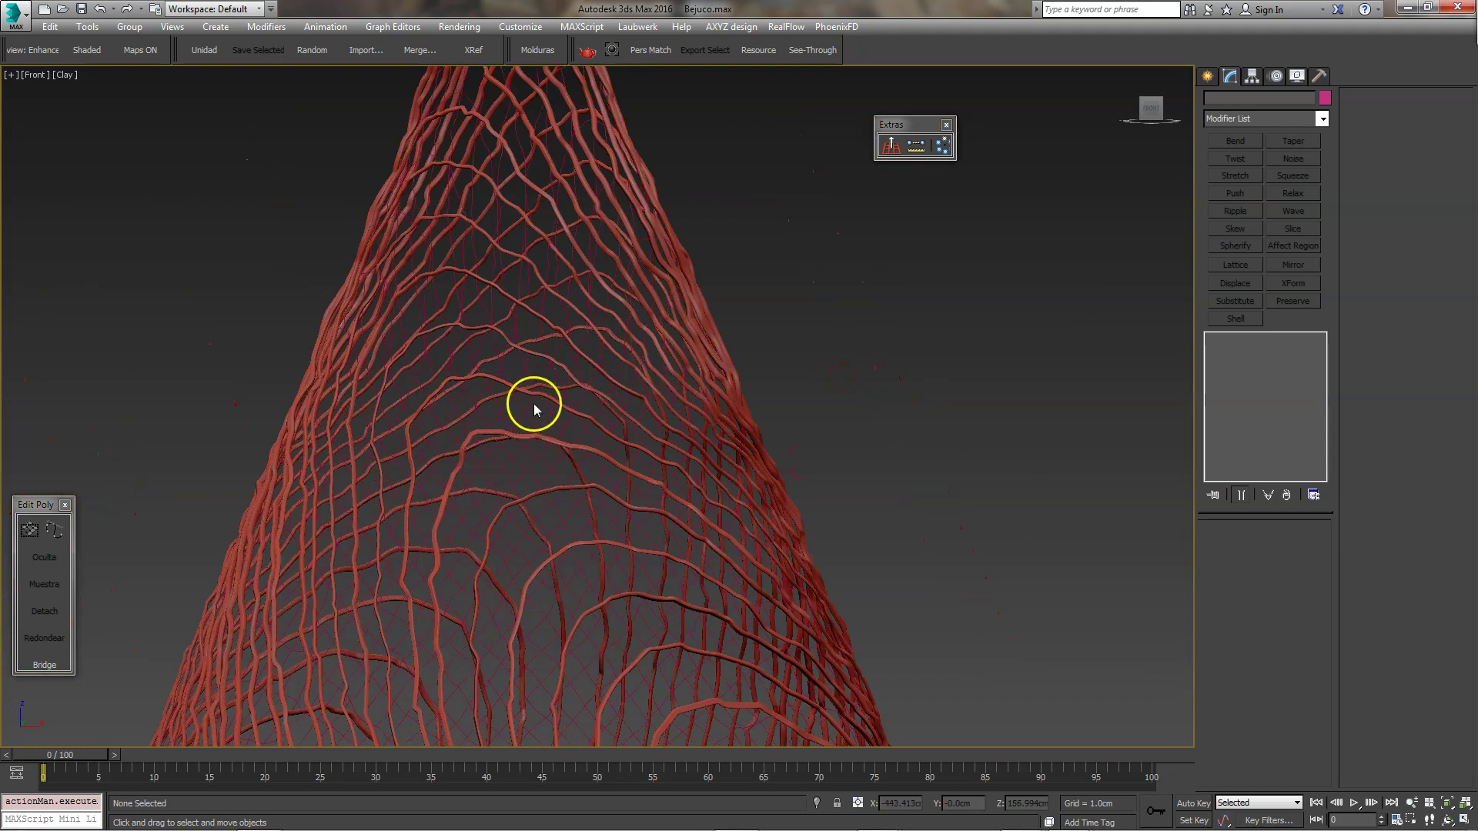
pyautogui.scroll(-4, 571, 379)
pyautogui.scroll(-2, 401, 362)
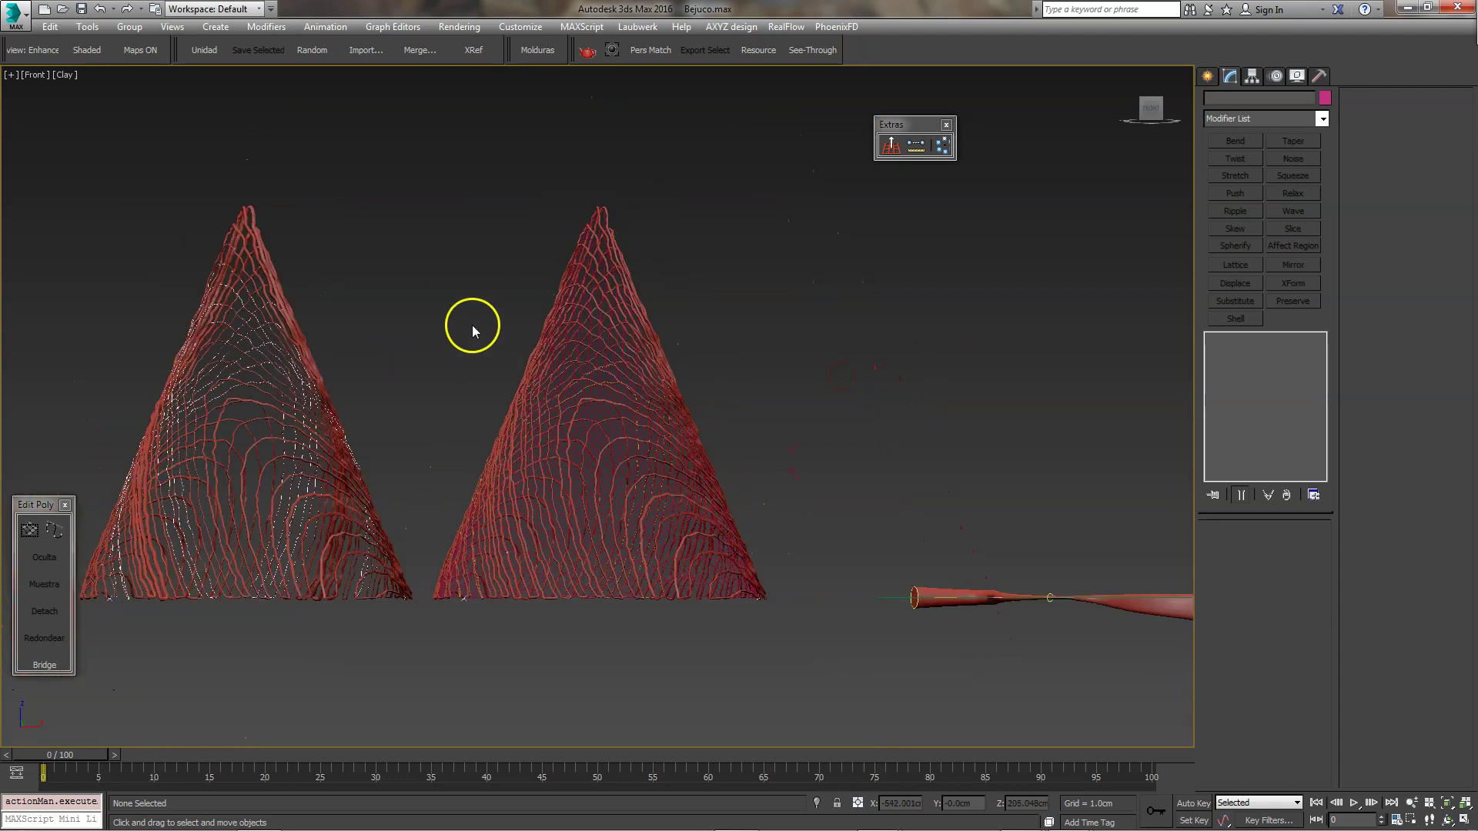
pyautogui.scroll(3, 472, 370)
pyautogui.click(775, 418)
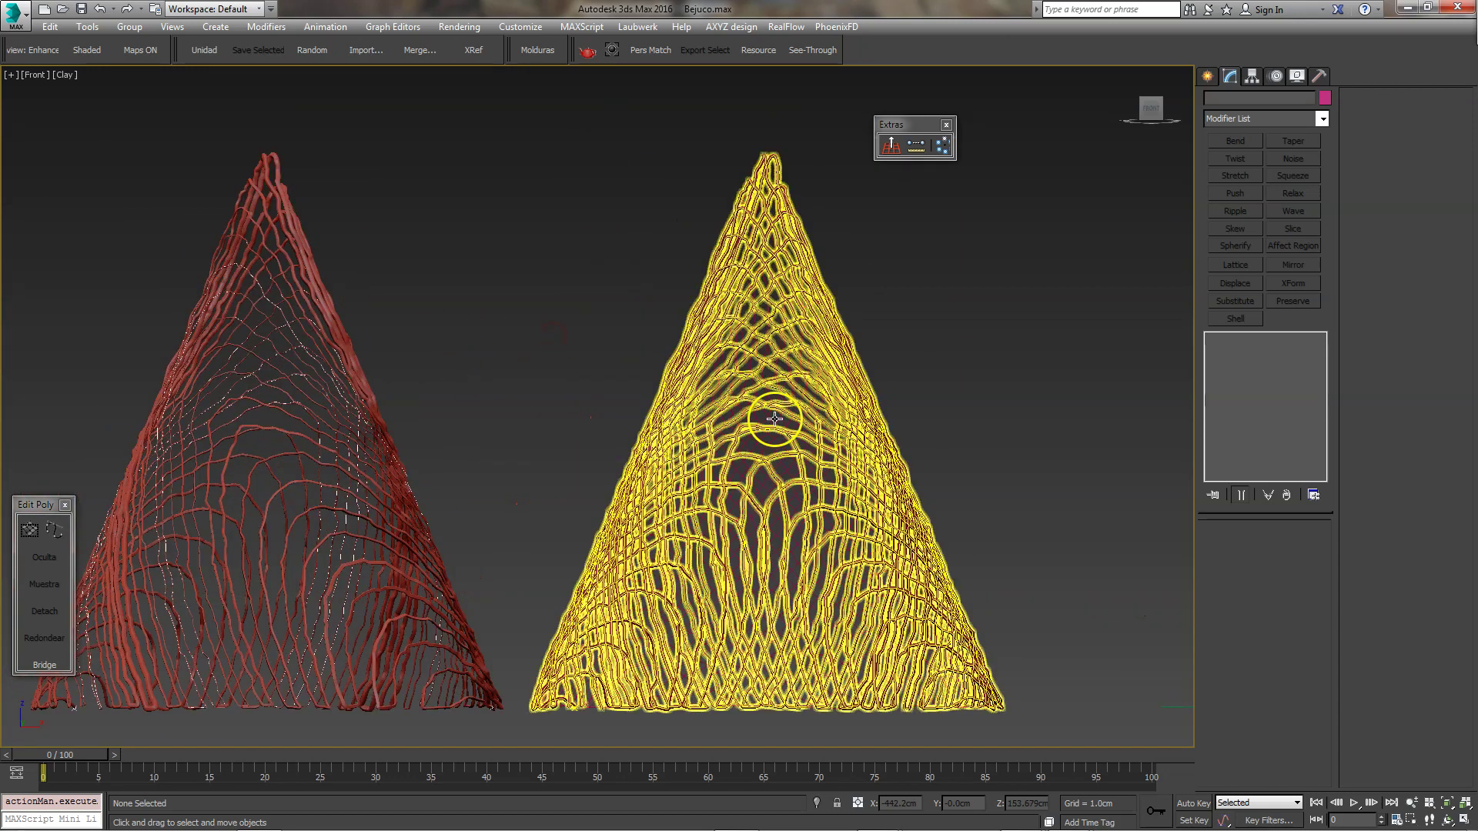
# Clone Bejuco 01 as a copy named Bejuco 003.
pyautogui.moveTo(477, 400); pyautogui.dragTo(610, 353, button='middle')
pyautogui.hotkey('ctrl', 'v')
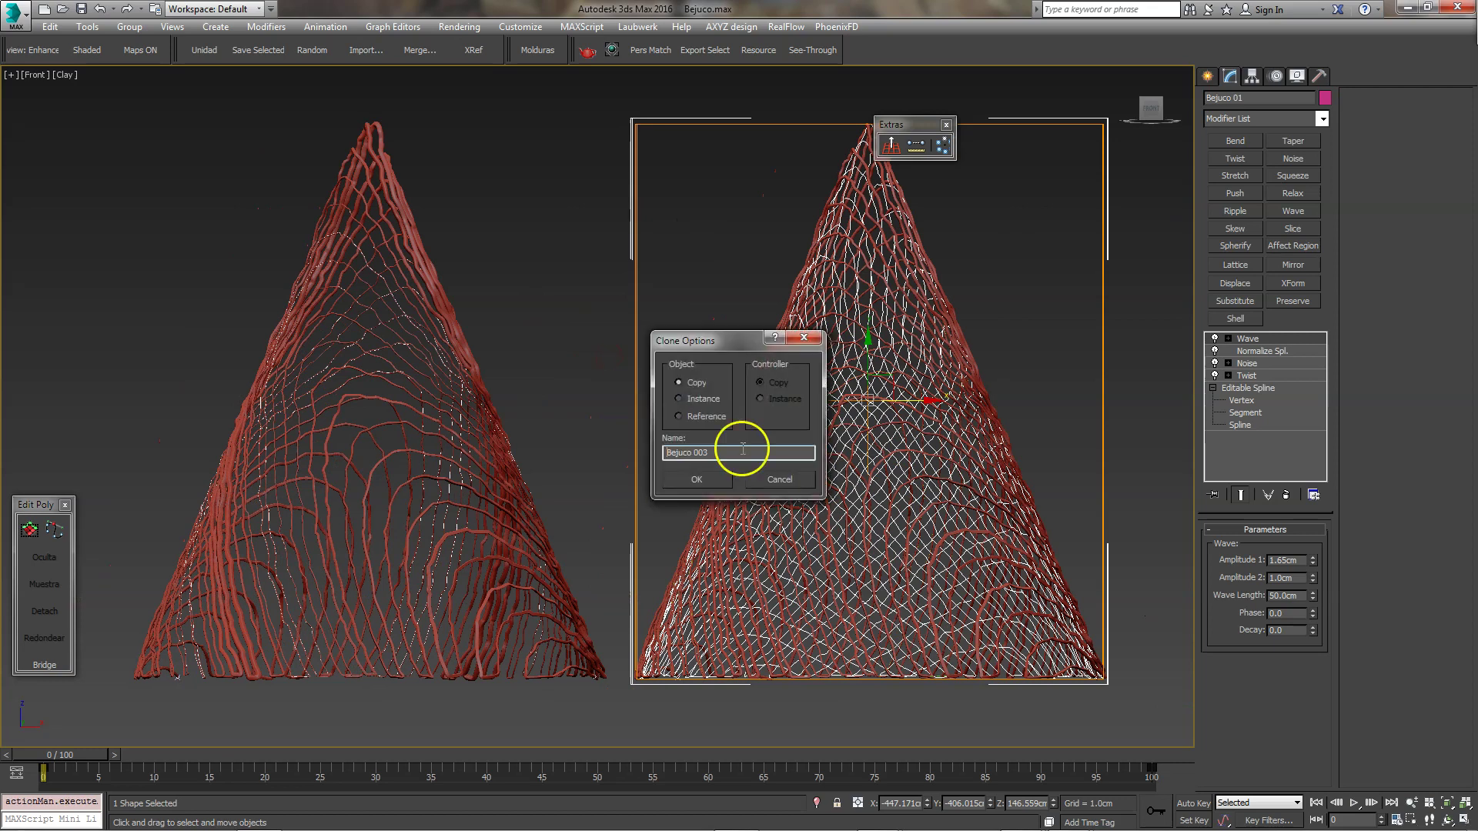
pyautogui.click(718, 474)
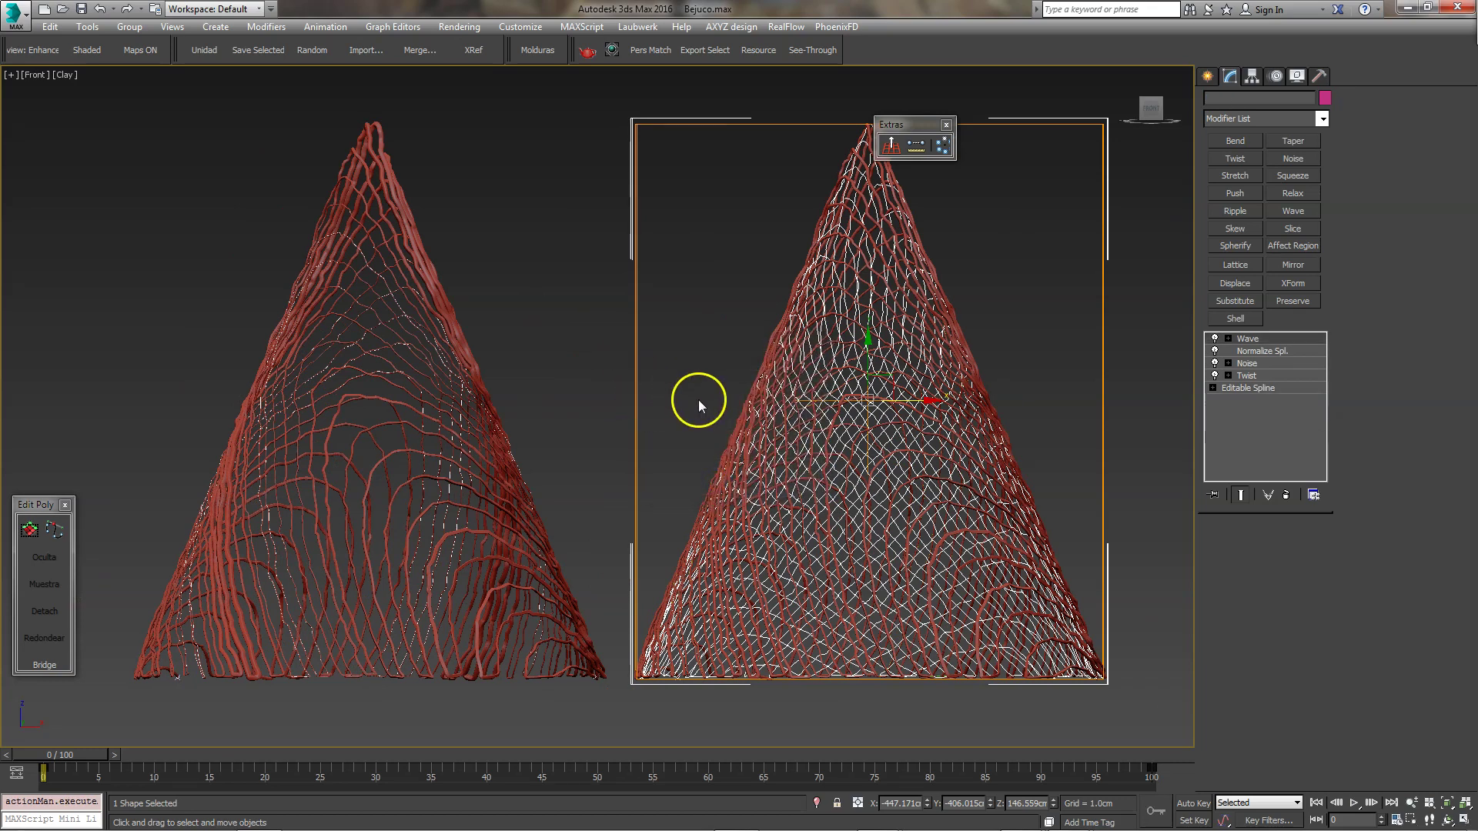
pyautogui.click(38, 795)
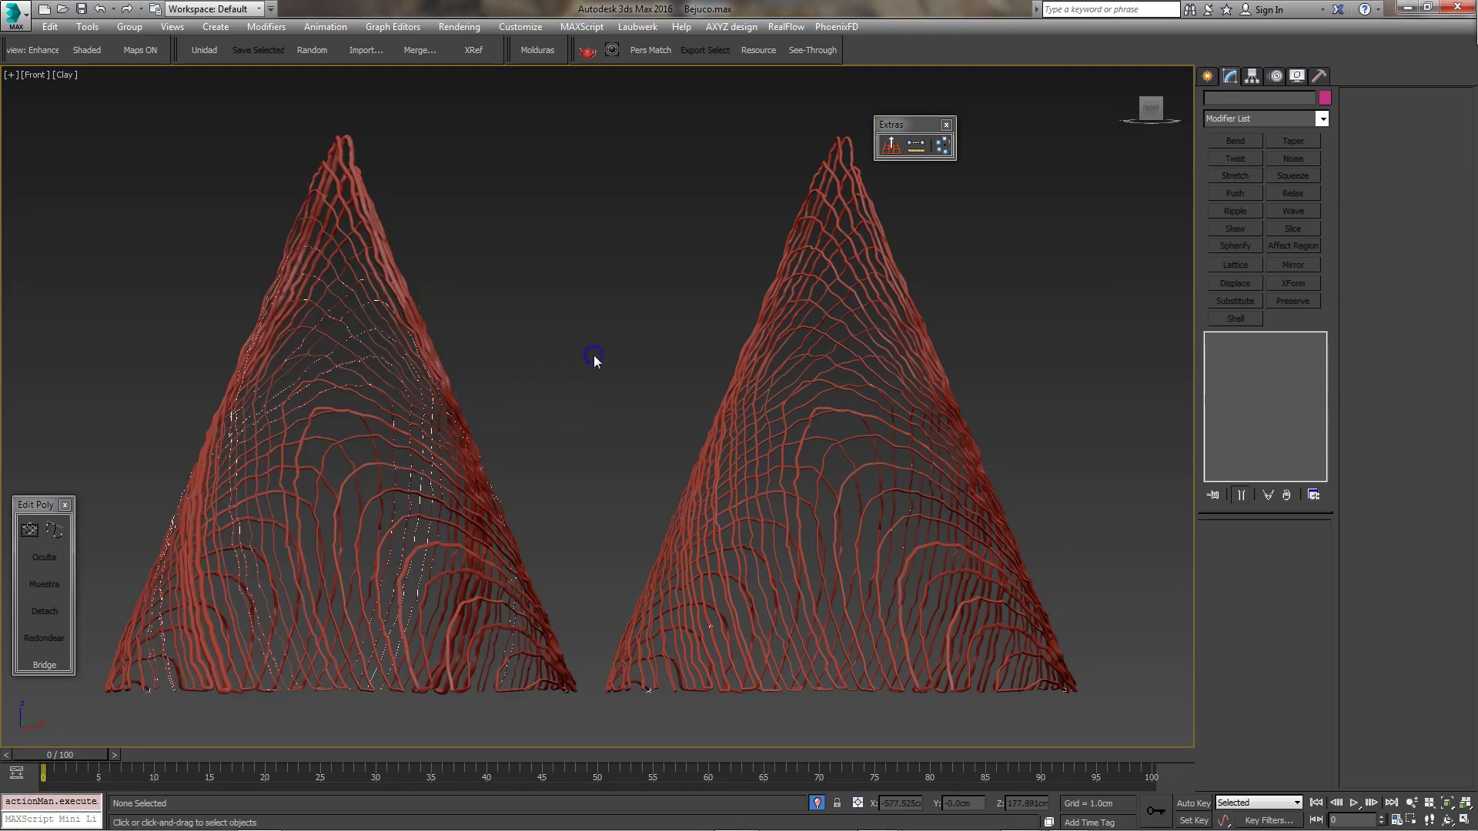
# Switch to Top view, reselect the right vine spline and centre both objects.
pyautogui.press('t')
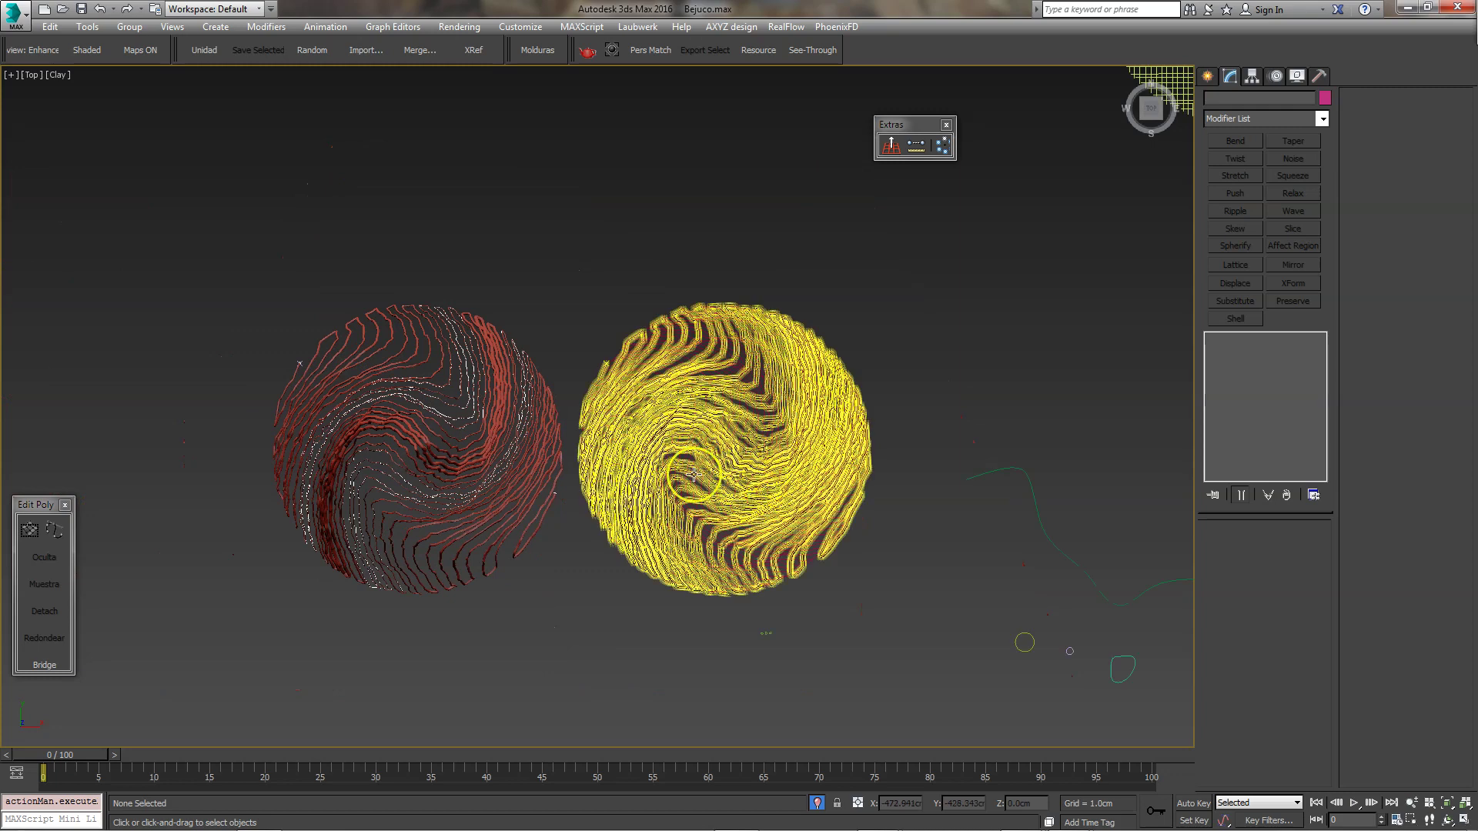
pyautogui.scroll(3, 712, 348)
pyautogui.scroll(3, 711, 349)
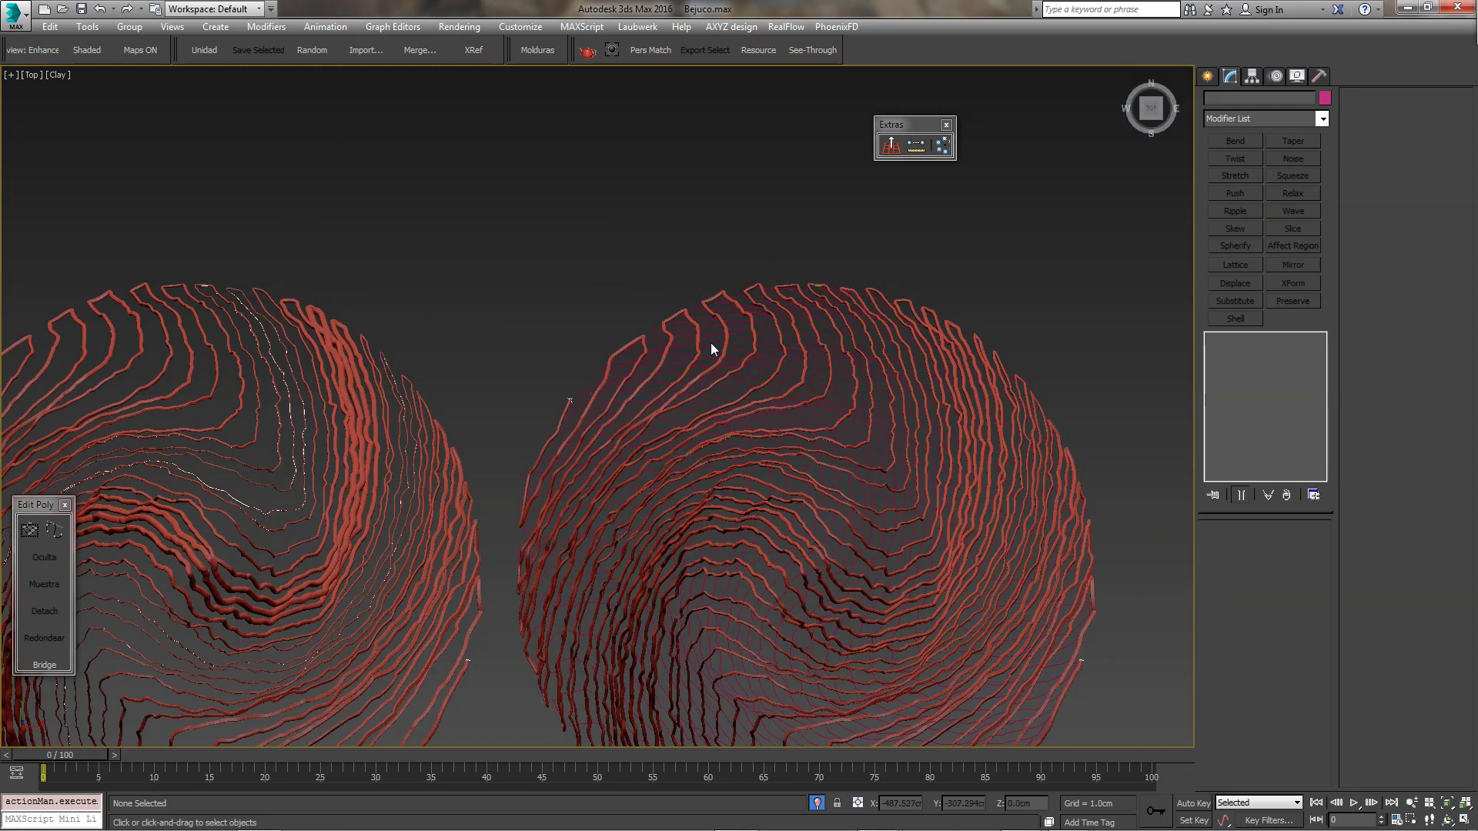
pyautogui.click(711, 347)
pyautogui.moveTo(703, 350); pyautogui.dragTo(439, 375, button='middle')
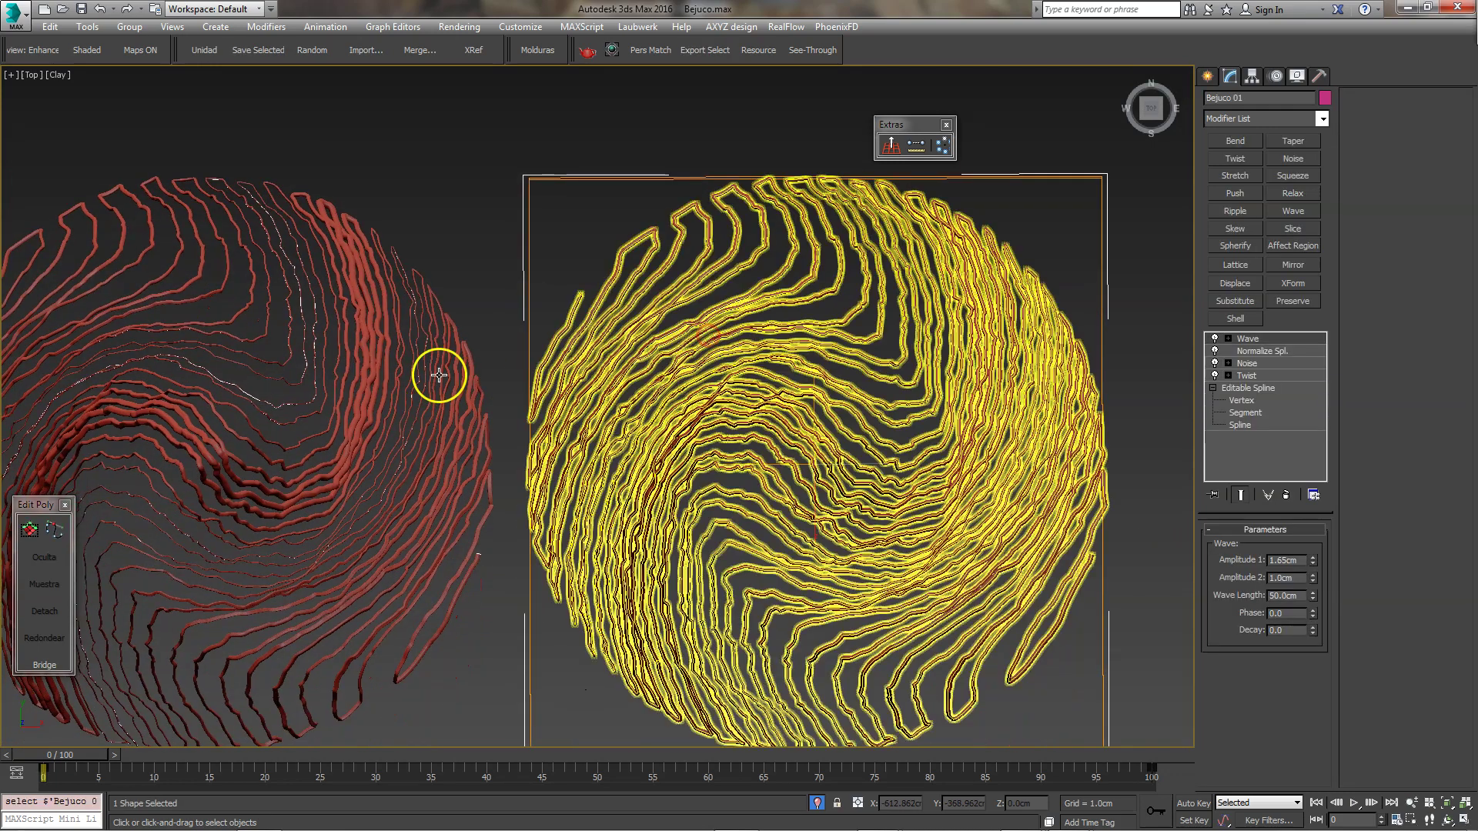
pyautogui.moveTo(497, 335); pyautogui.dragTo(587, 313, button='middle')
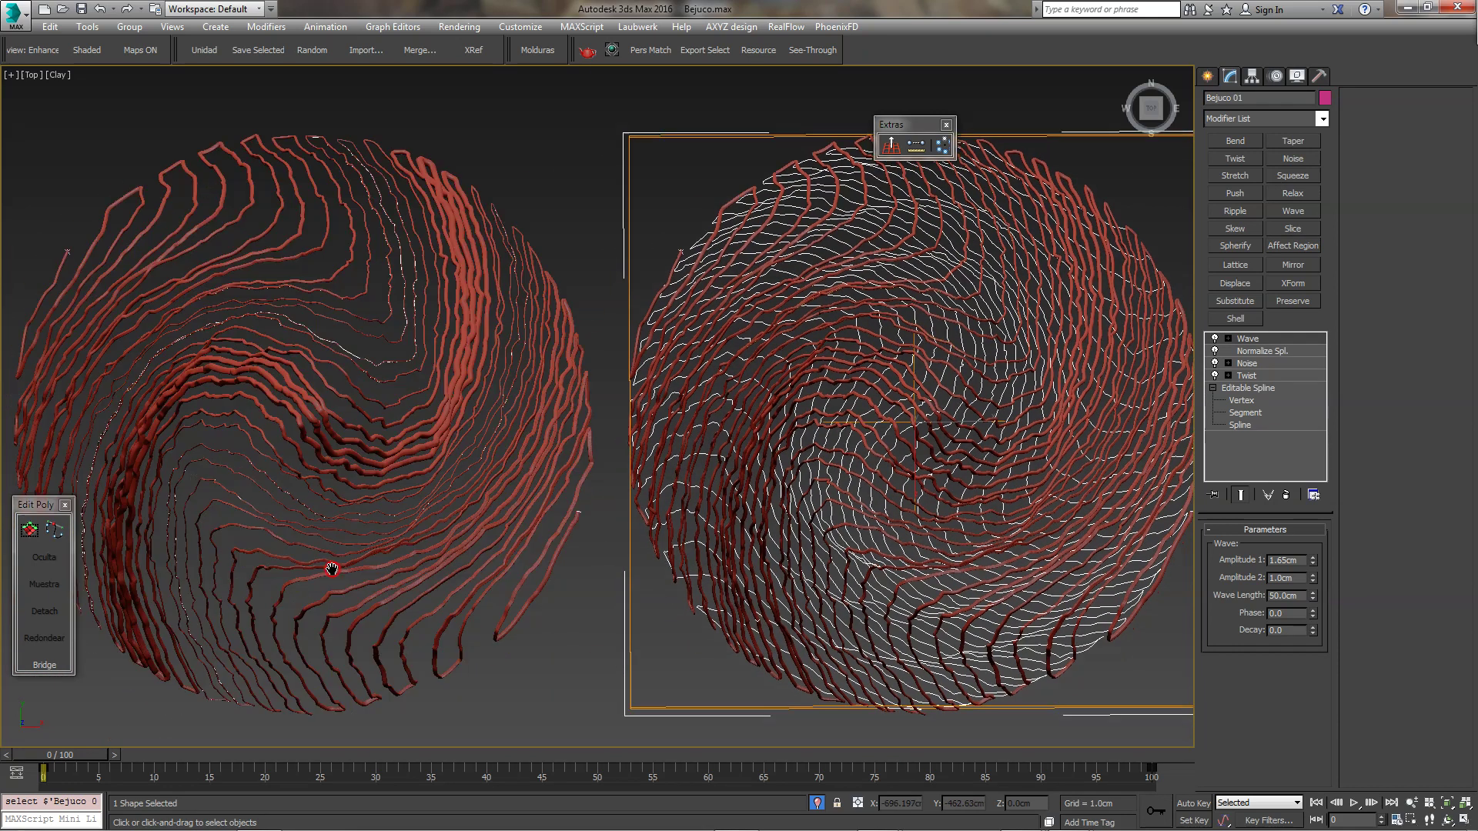
pyautogui.moveTo(330, 568); pyautogui.dragTo(346, 526, button='middle')
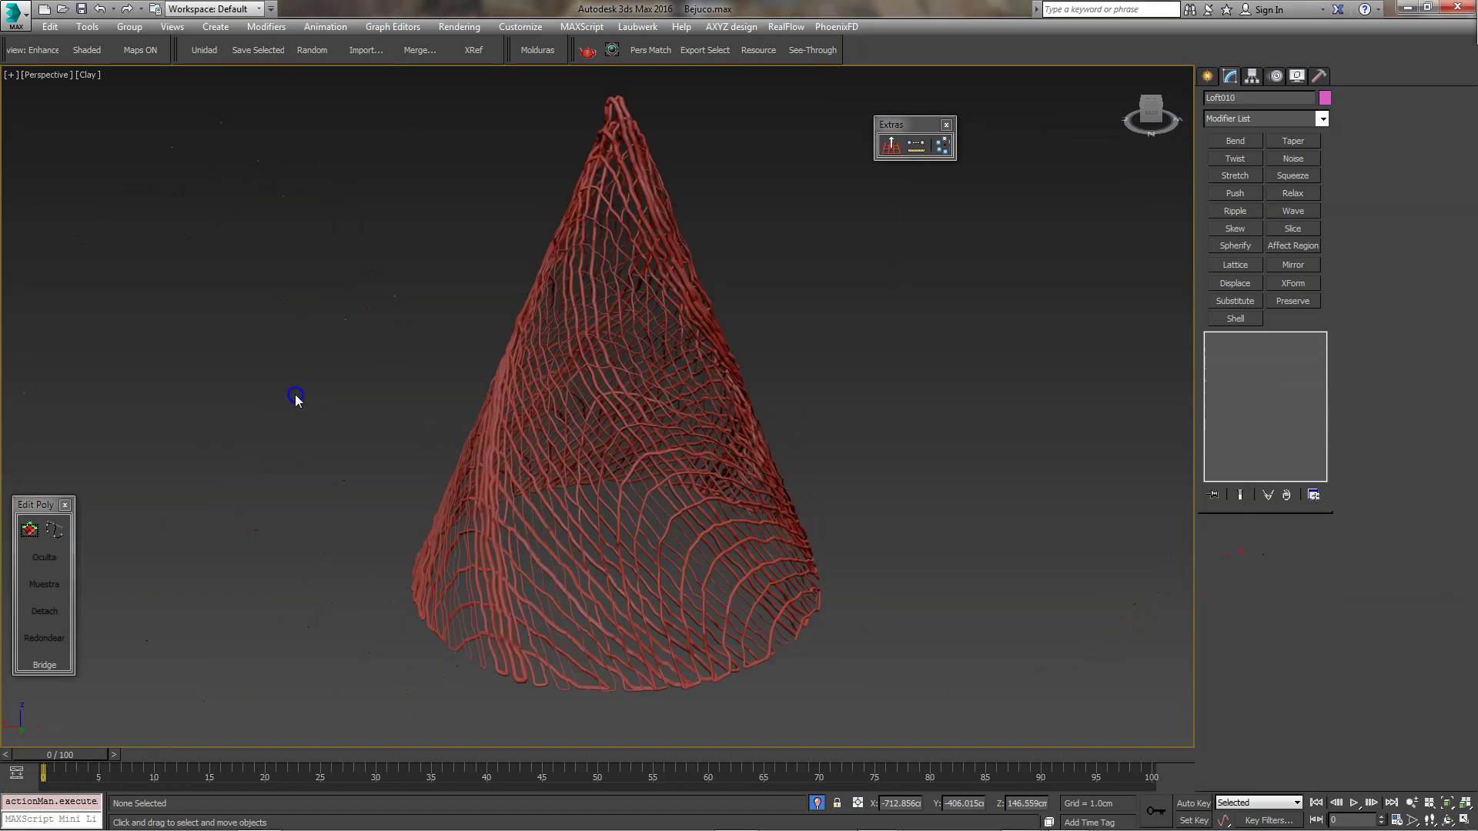
pyautogui.keyDown('alt'); pyautogui.moveTo(902, 346); pyautogui.dragTo(812, 346, button='middle'); pyautogui.keyUp('alt')
pyautogui.moveTo(821, 290)
pyautogui.keyDown('alt'); pyautogui.mouseDown(button='middle')
pyautogui.moveTo(865, 307)
pyautogui.moveTo(868, 363)
pyautogui.moveTo(844, 300)
pyautogui.moveTo(732, 277)
pyautogui.moveTo(844, 377)
pyautogui.moveTo(764, 371)
pyautogui.moveTo(1020, 375)
pyautogui.mouseUp(button='middle'); pyautogui.keyUp('alt')
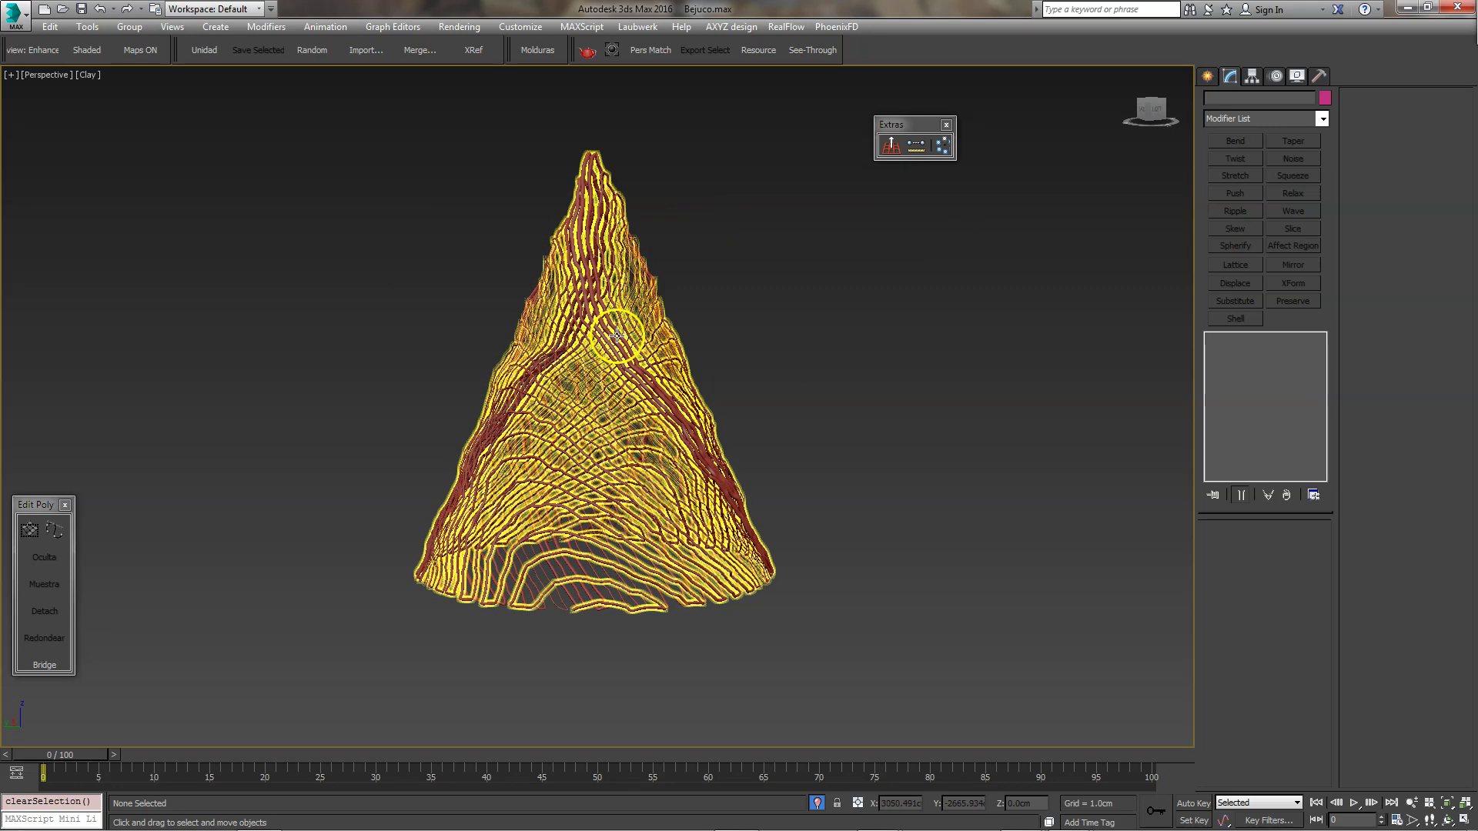
pyautogui.moveTo(613, 339)
pyautogui.keyDown('alt'); pyautogui.mouseDown(button='middle')
pyautogui.moveTo(957, 353)
pyautogui.moveTo(816, 365)
pyautogui.moveTo(913, 380)
pyautogui.mouseUp(button='middle'); pyautogui.keyUp('alt')
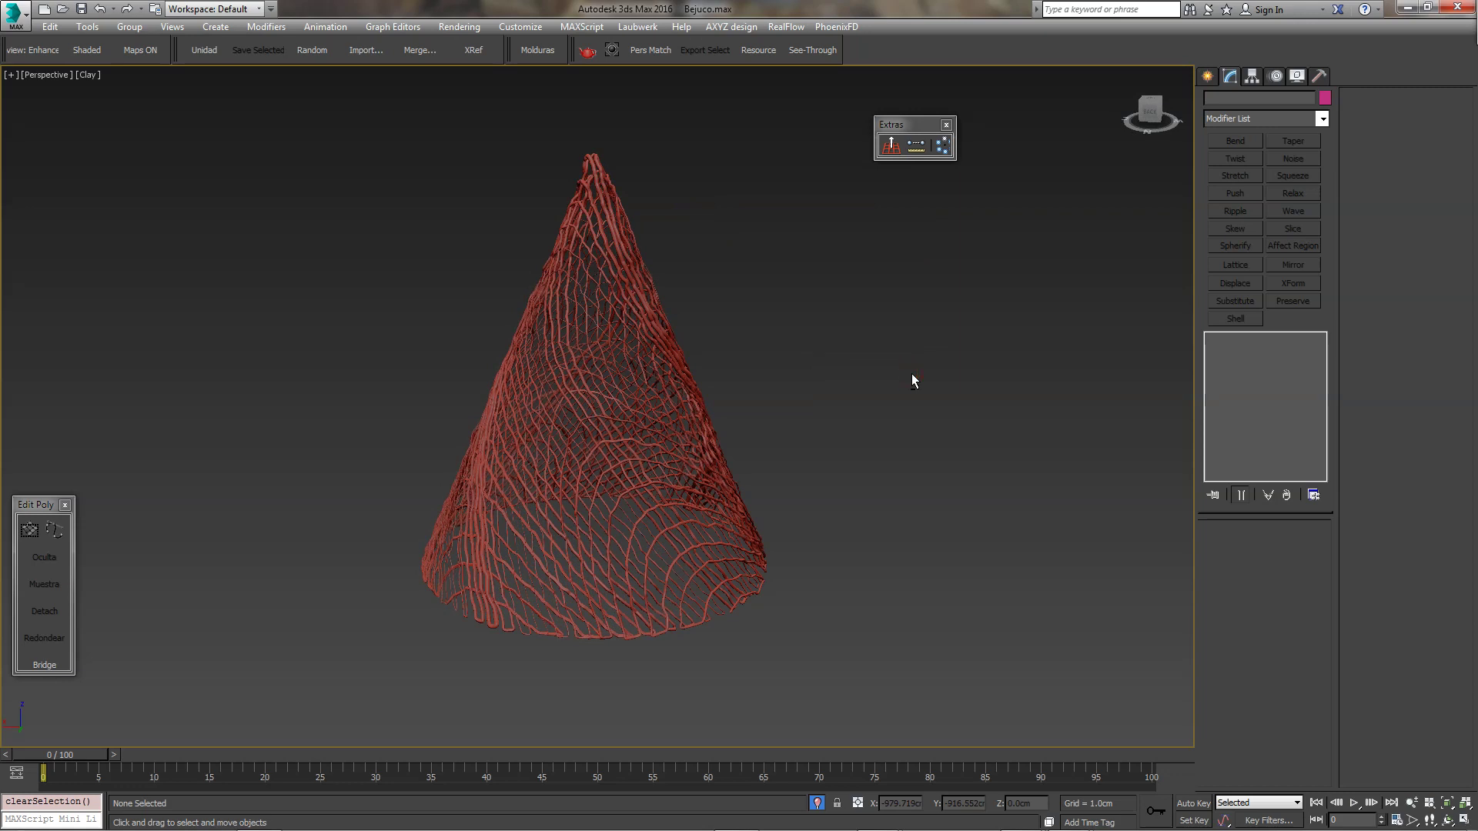
pyautogui.moveTo(911, 379)
pyautogui.keyDown('alt'); pyautogui.mouseDown(button='middle')
pyautogui.moveTo(957, 405)
pyautogui.moveTo(963, 439)
pyautogui.moveTo(961, 387)
pyautogui.moveTo(953, 416)
pyautogui.moveTo(822, 377)
pyautogui.moveTo(833, 388)
pyautogui.moveTo(830, 363)
pyautogui.mouseUp(button='middle'); pyautogui.keyUp('alt')
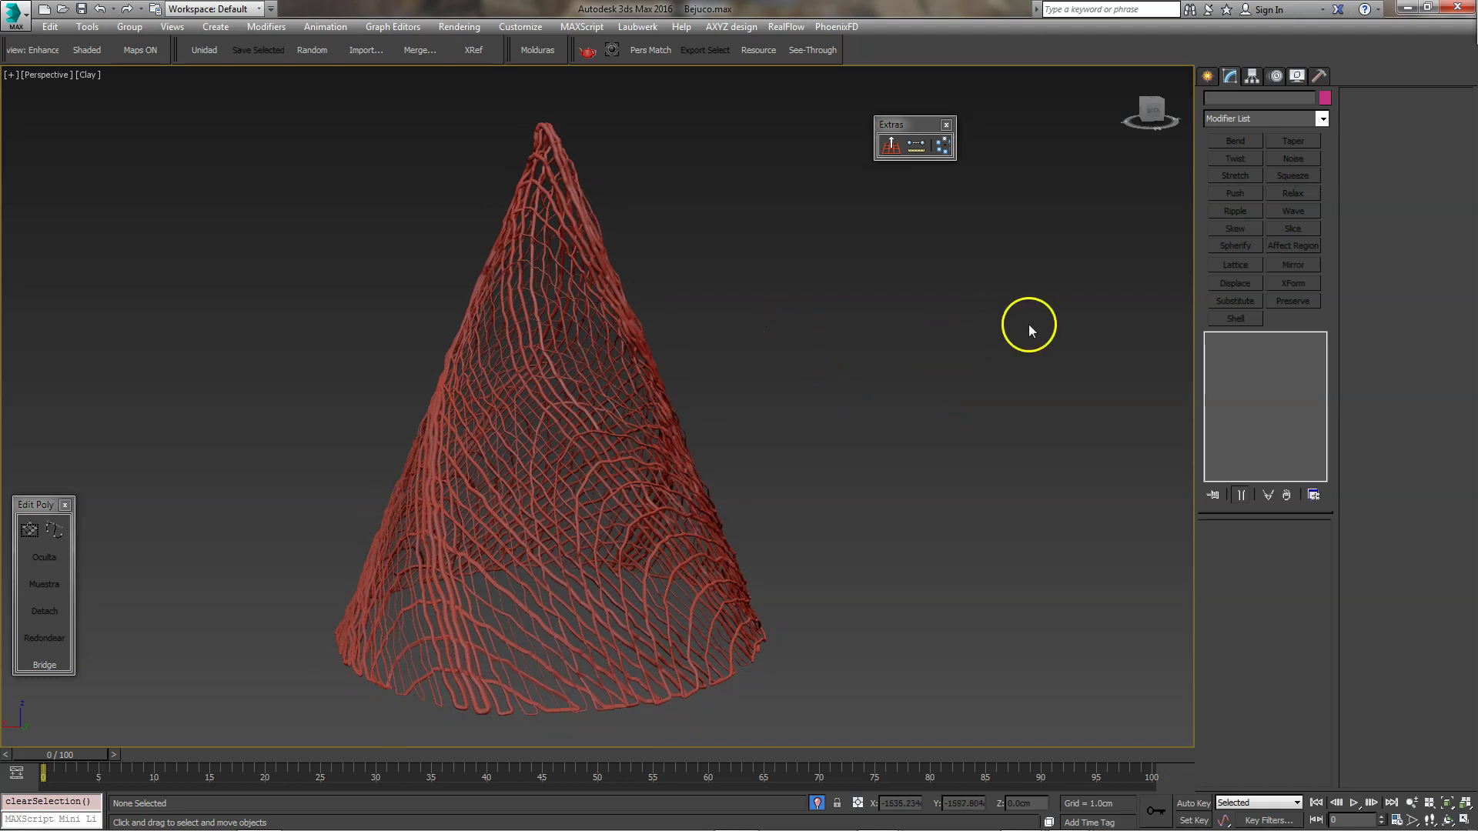
pyautogui.moveTo(913, 826)
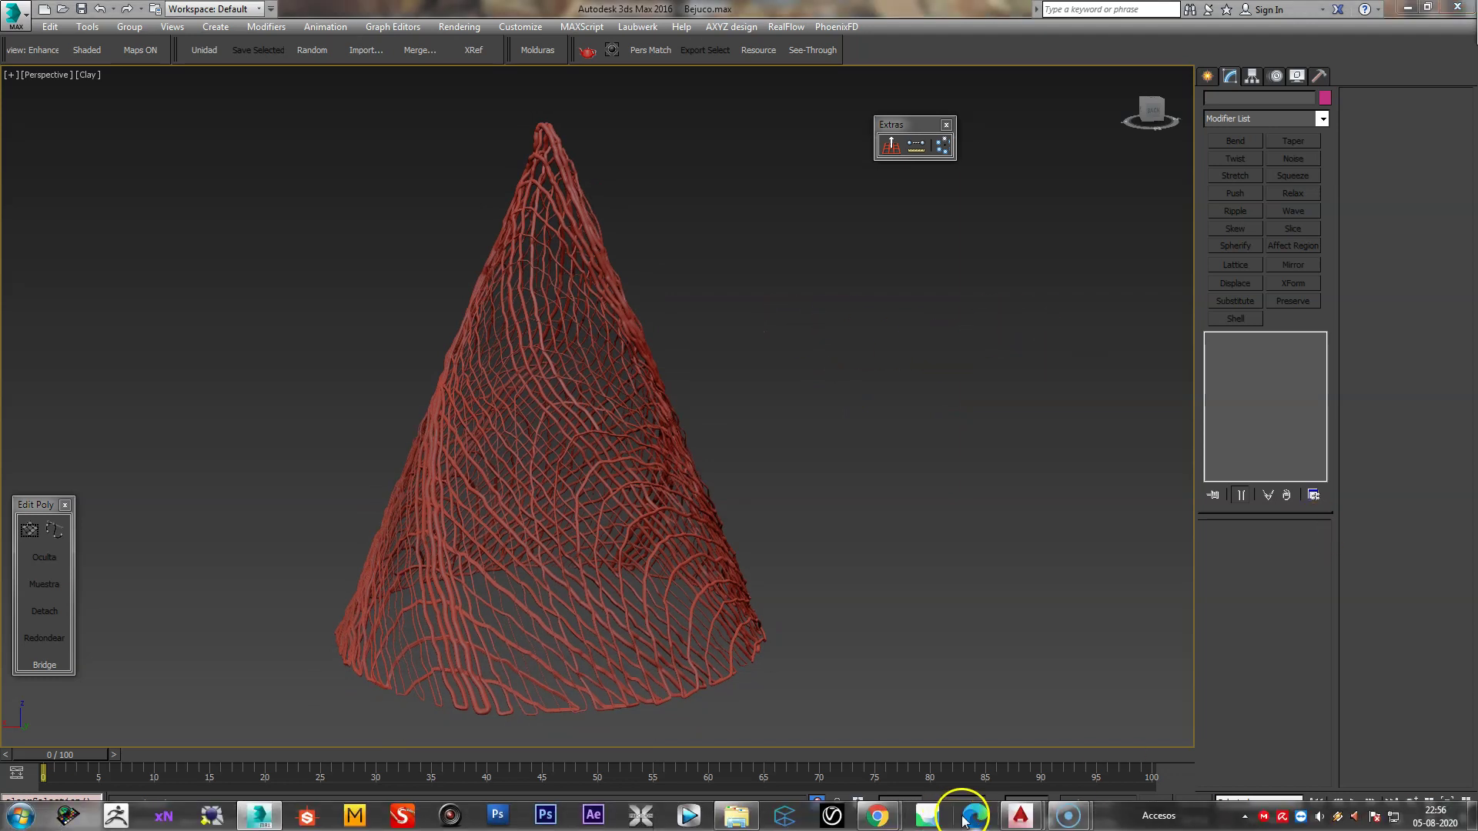
pyautogui.moveTo(973, 816)
pyautogui.click(957, 740)
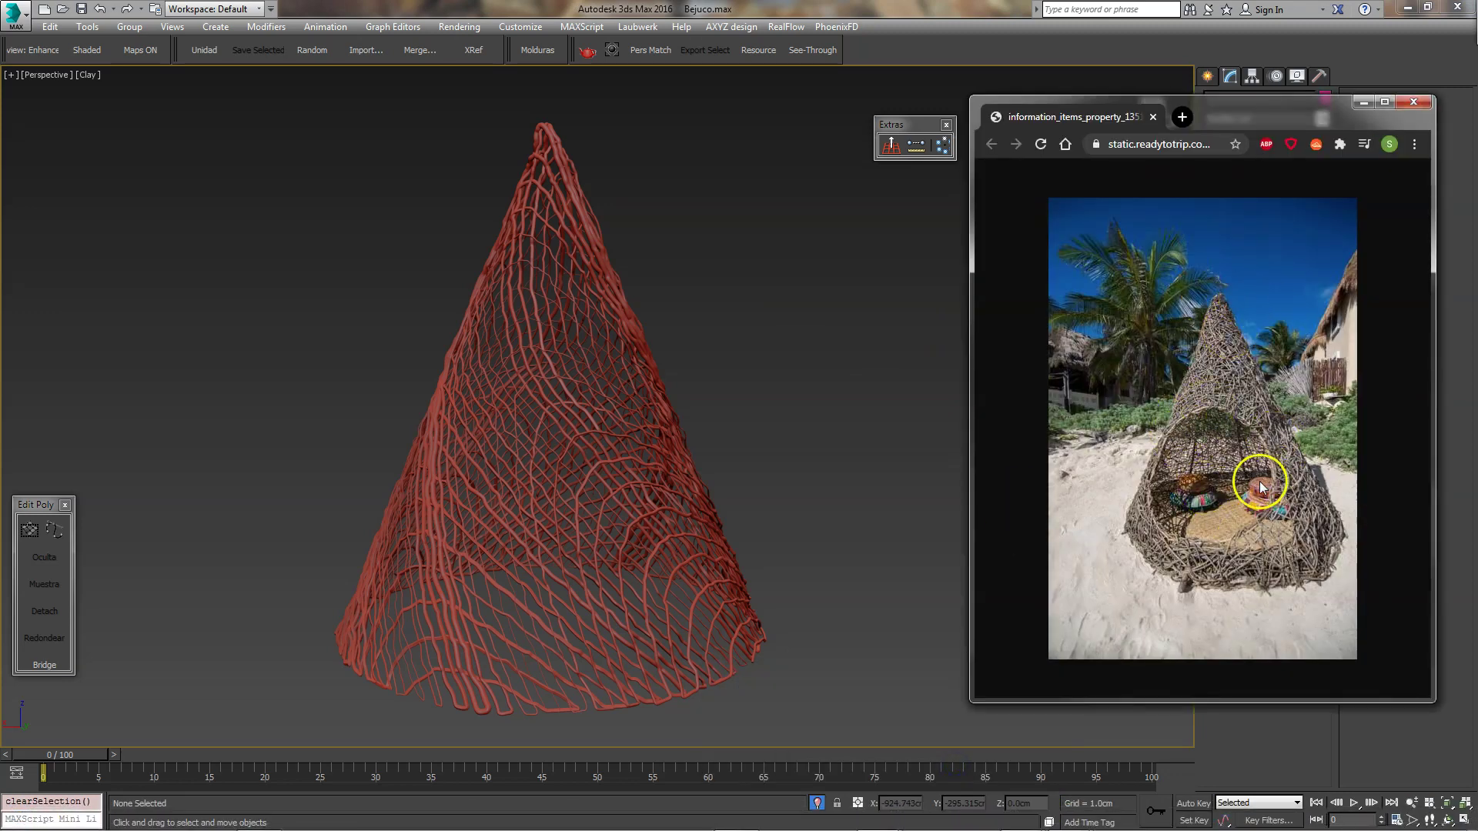
pyautogui.click(805, 433)
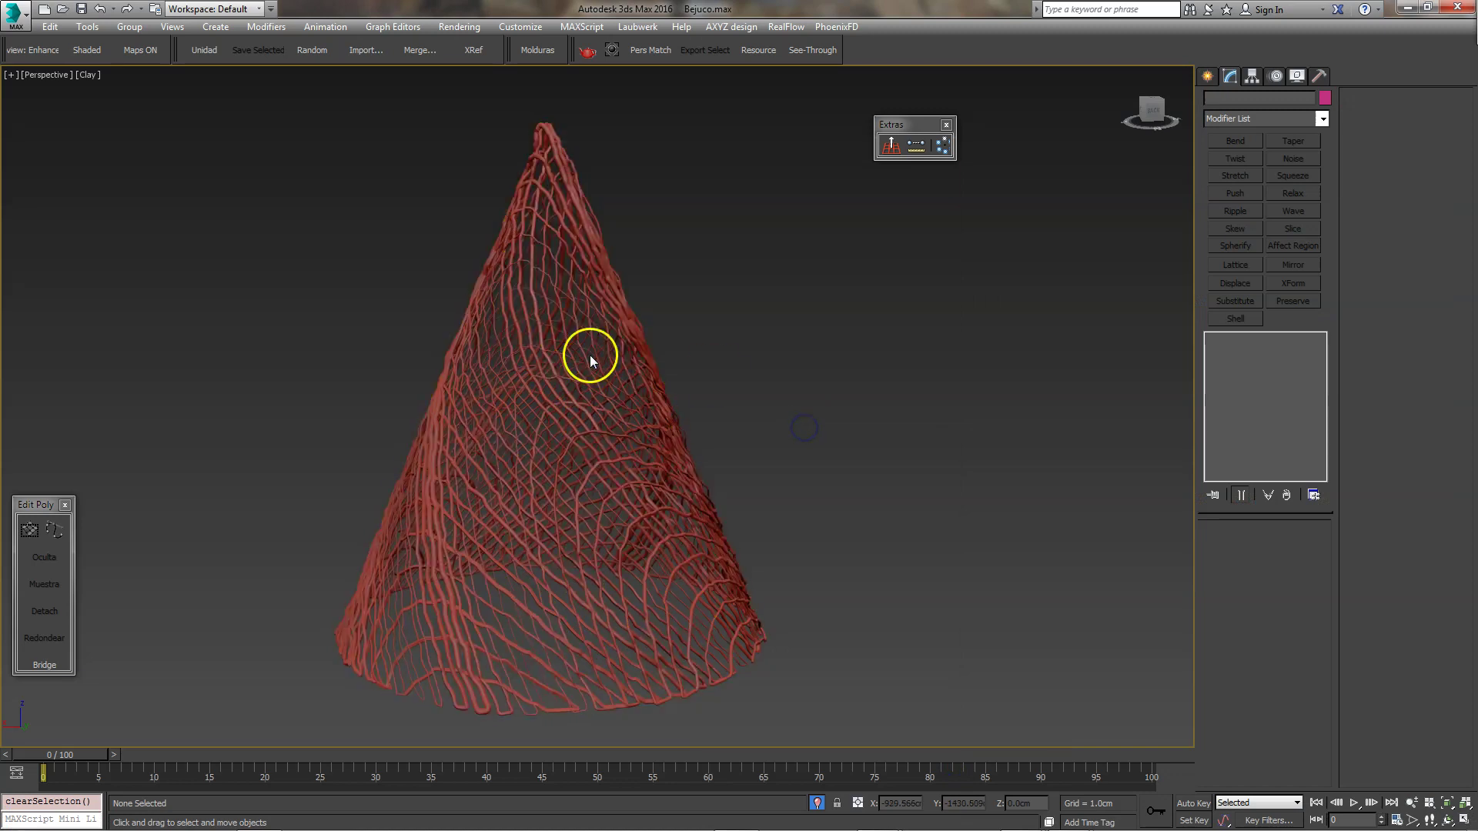
pyautogui.click(627, 329)
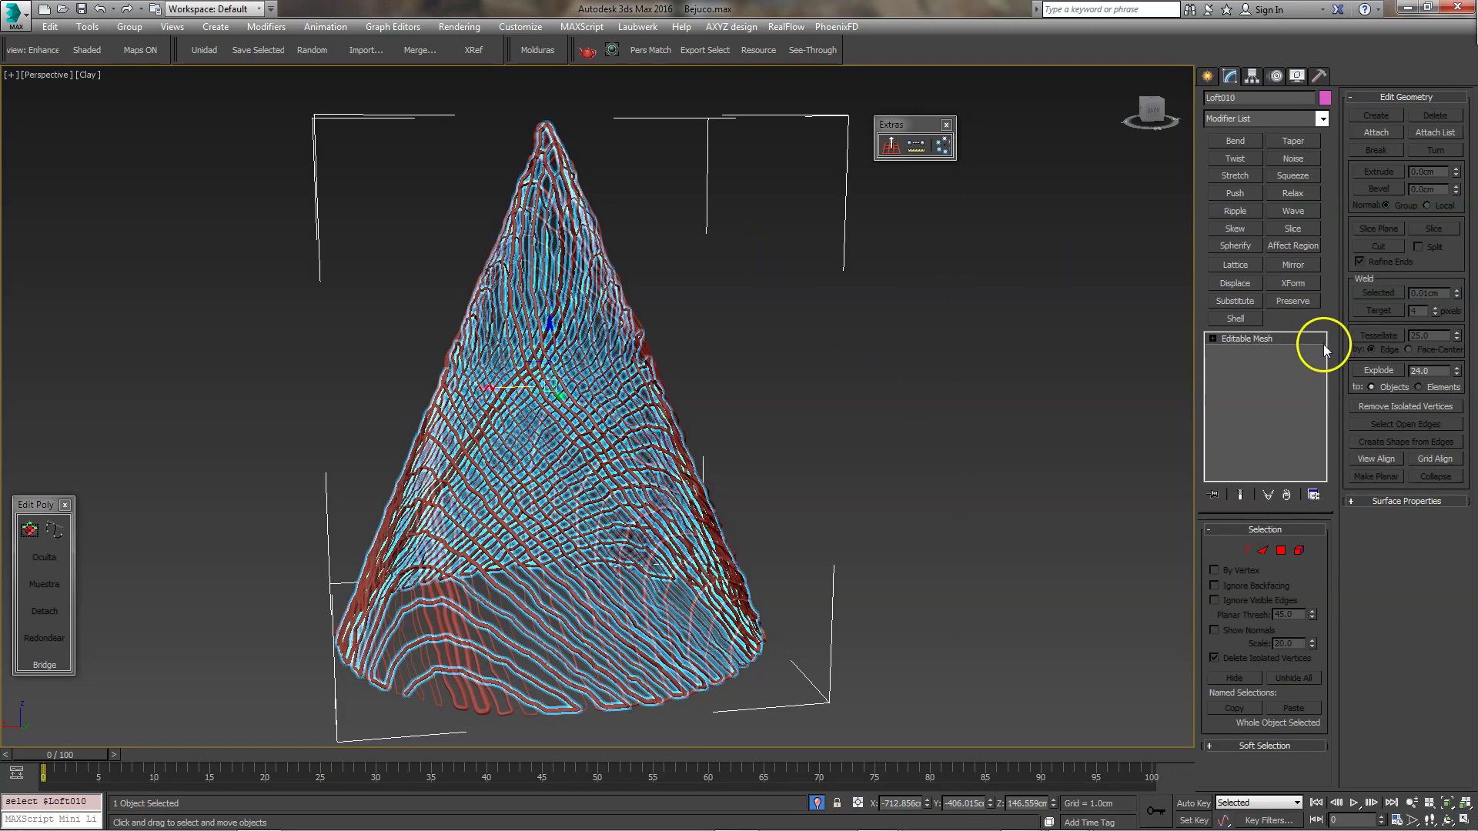
pyautogui.keyDown('alt'); pyautogui.moveTo(700, 290); pyautogui.dragTo(785, 330, button='middle'); pyautogui.keyUp('alt')
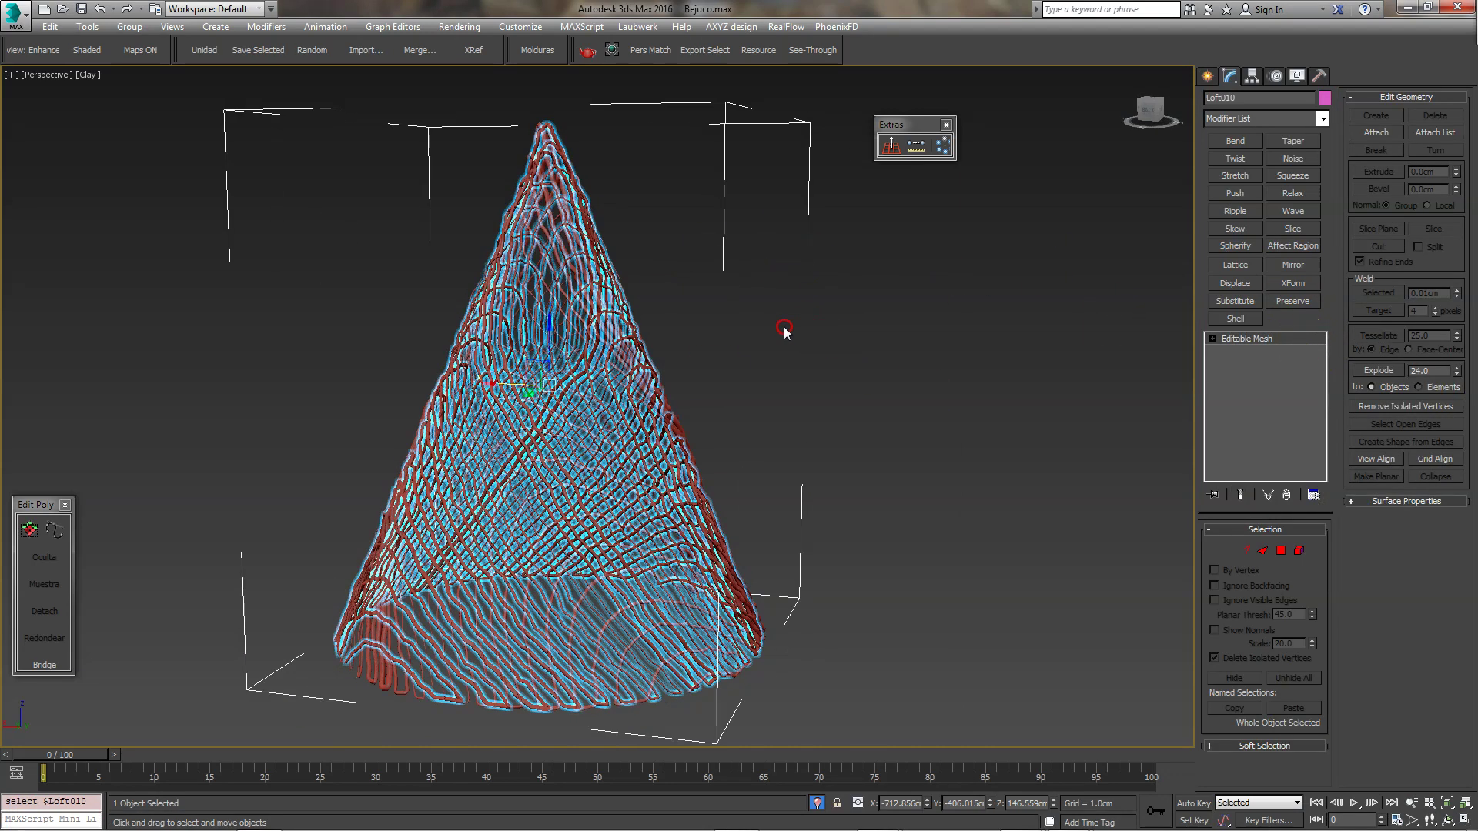
pyautogui.click(1378, 132)
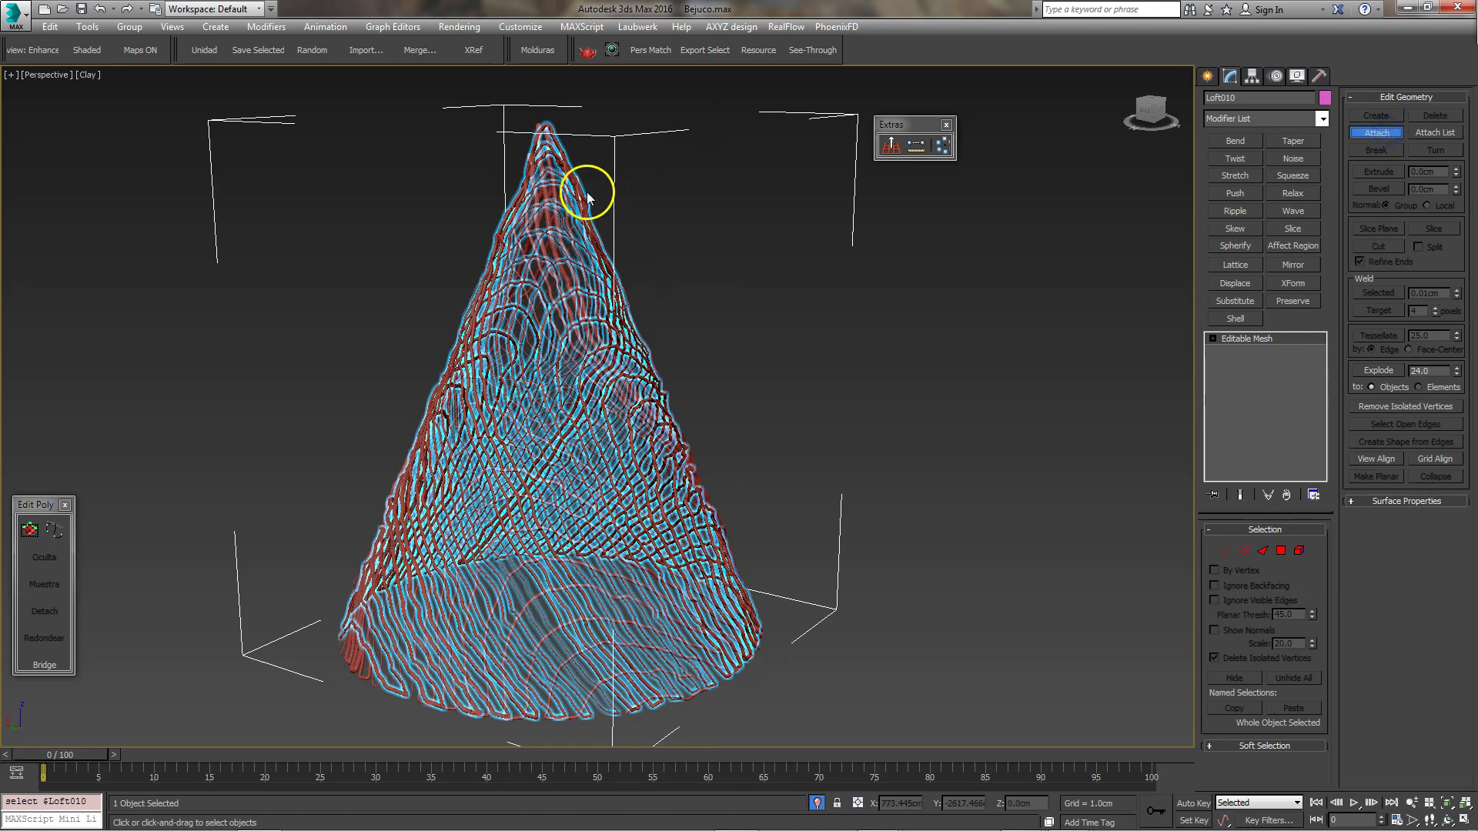
pyautogui.scroll(-2, 577, 190)
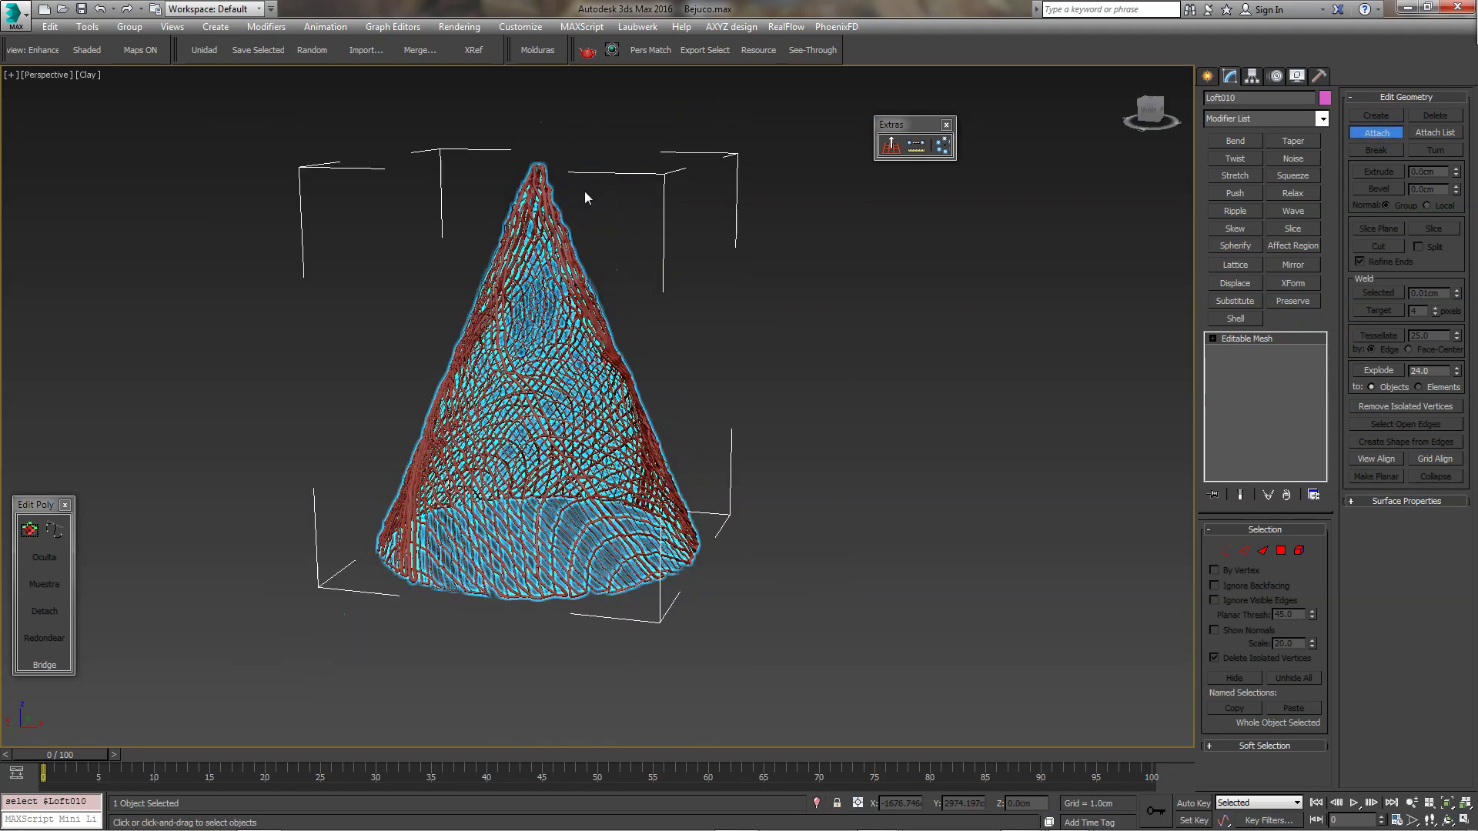
pyautogui.click(801, 261)
pyautogui.keyDown('alt'); pyautogui.moveTo(839, 330); pyautogui.dragTo(771, 360, button='middle'); pyautogui.keyUp('alt')
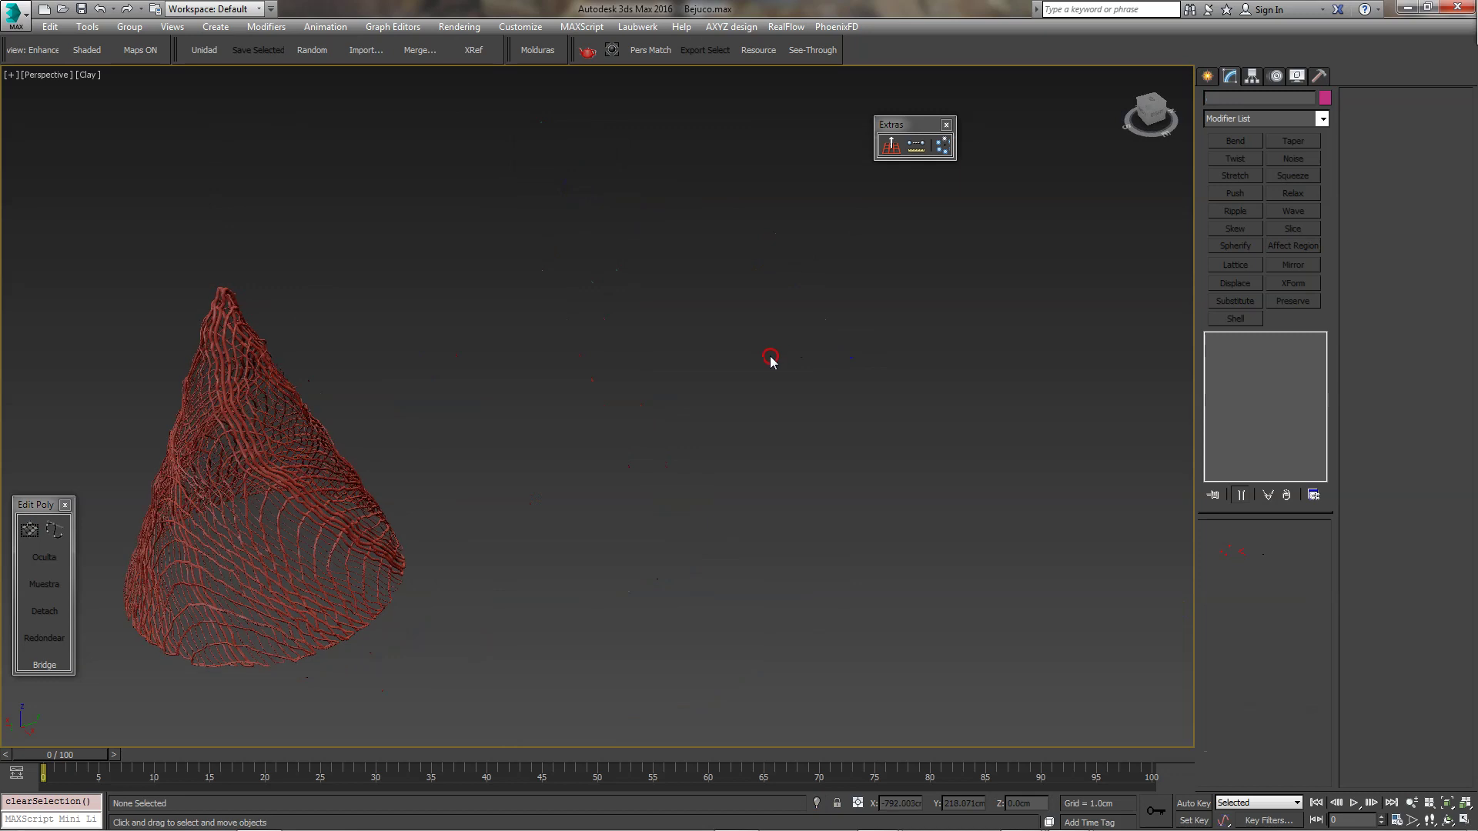
pyautogui.click(280, 429)
pyautogui.press('z')
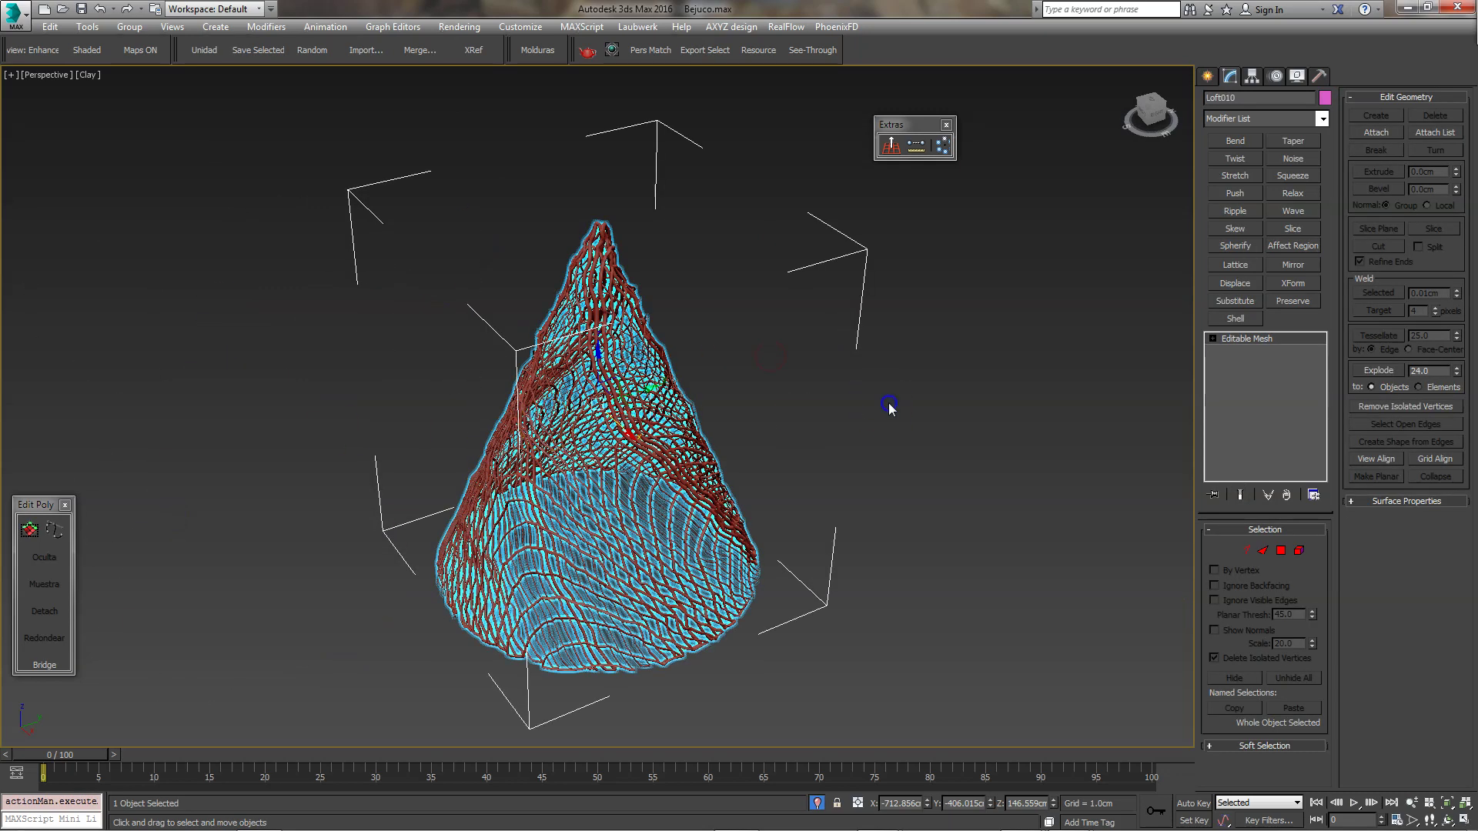
pyautogui.click(784, 414)
pyautogui.keyDown('alt'); pyautogui.moveTo(784, 414); pyautogui.dragTo(769, 538, button='middle'); pyautogui.keyUp('alt')
pyautogui.click(677, 373)
pyautogui.moveTo(677, 372)
pyautogui.keyDown('alt'); pyautogui.mouseDown(button='middle')
pyautogui.moveTo(673, 291)
pyautogui.moveTo(729, 354)
pyautogui.moveTo(755, 339)
pyautogui.mouseUp(button='middle'); pyautogui.keyUp('alt')
pyautogui.click(897, 409)
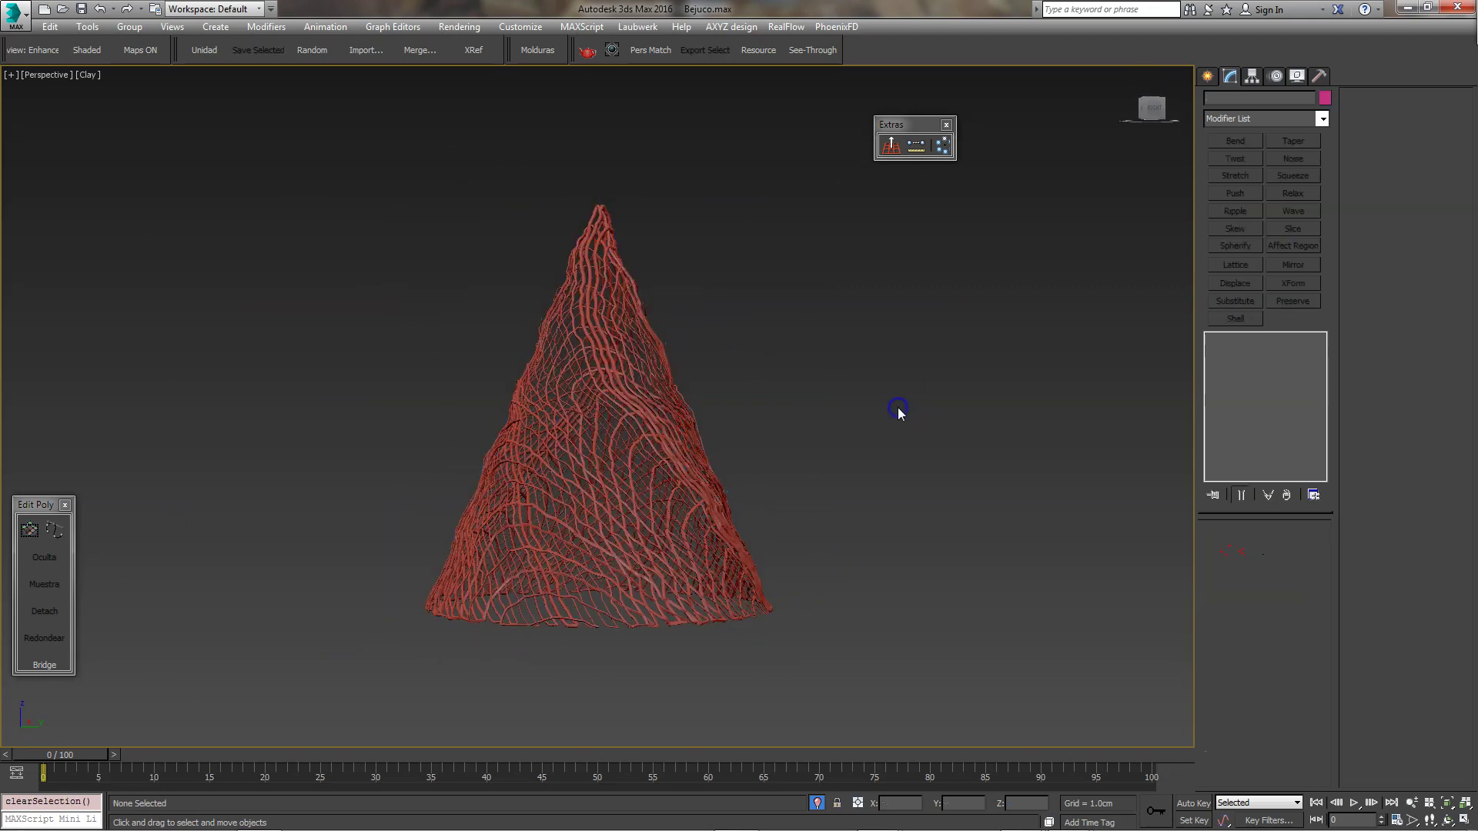
pyautogui.keyDown('alt'); pyautogui.moveTo(897, 409); pyautogui.dragTo(715, 391, button='middle'); pyautogui.keyUp('alt')
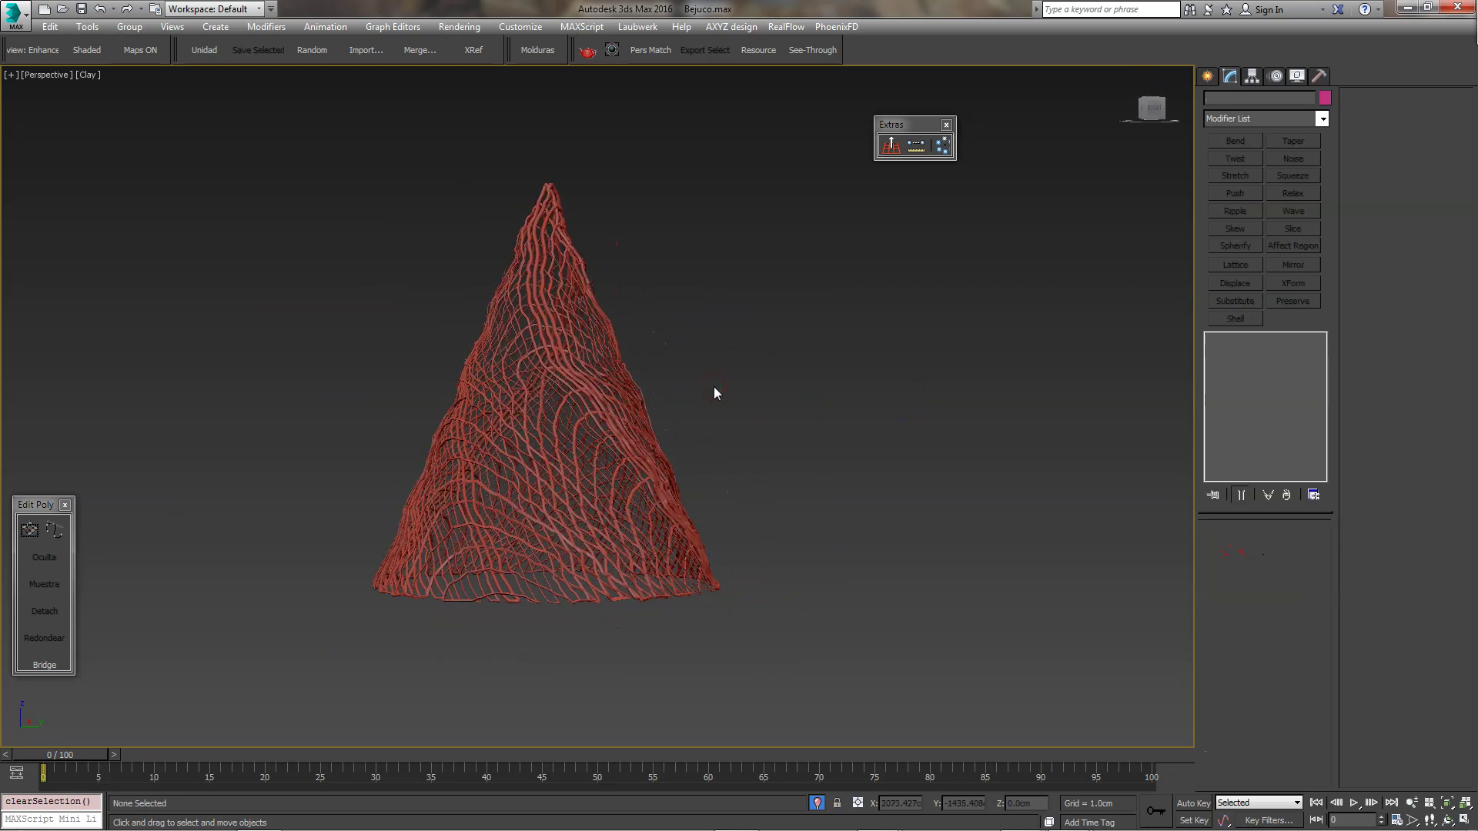
pyautogui.moveTo(799, 447)
pyautogui.keyDown('alt'); pyautogui.mouseDown(button='middle')
pyautogui.moveTo(761, 429)
pyautogui.moveTo(753, 482)
pyautogui.moveTo(777, 386)
pyautogui.mouseUp(button='middle'); pyautogui.keyUp('alt')
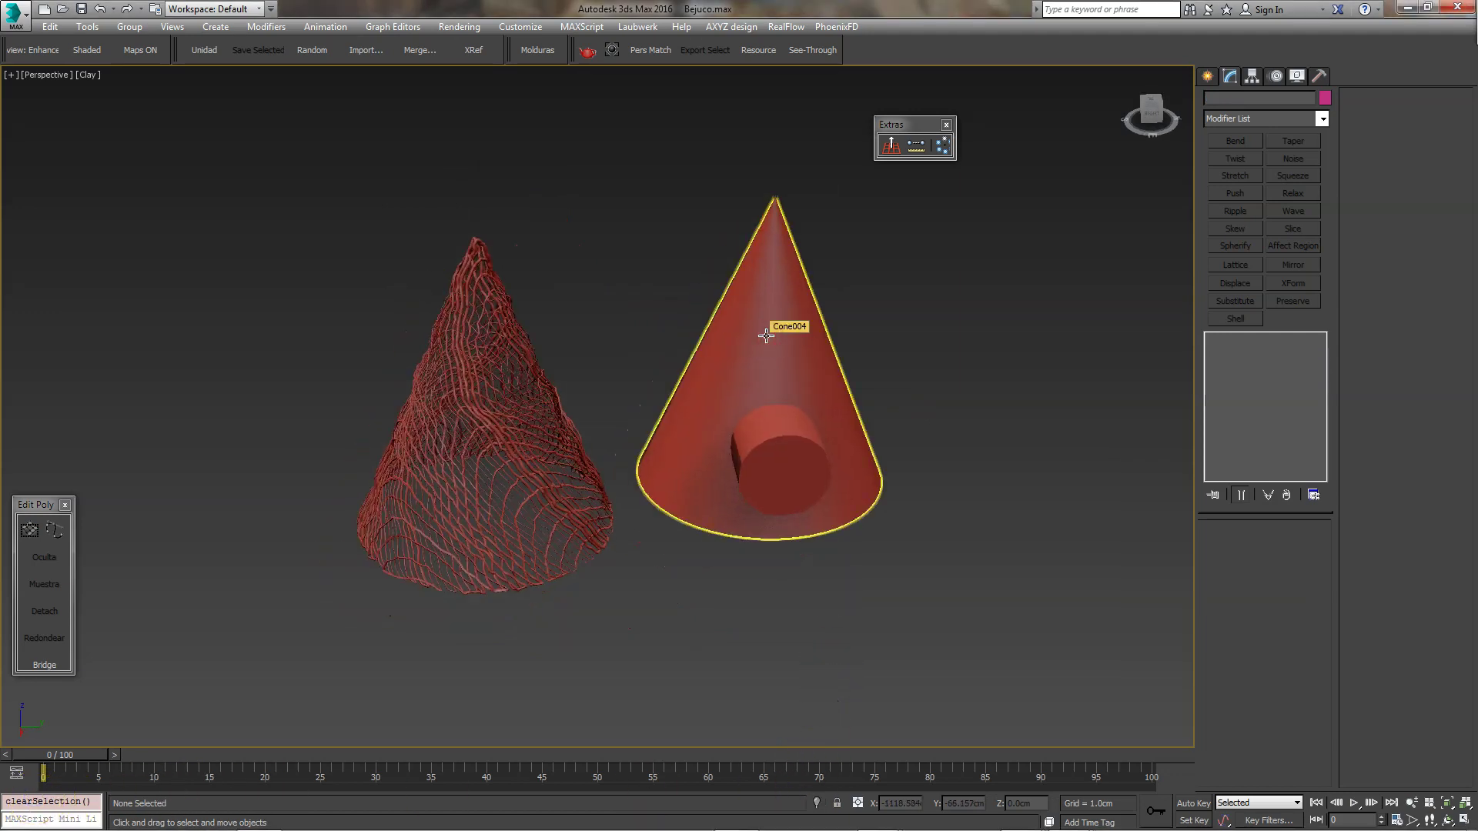
# Orbit around both cones and select the extruded cylinder Circle010.
pyautogui.scroll(3, 766, 336)
pyautogui.keyDown('alt'); pyautogui.moveTo(752, 339); pyautogui.dragTo(762, 313, button='middle'); pyautogui.keyUp('alt')
pyautogui.click(764, 314)
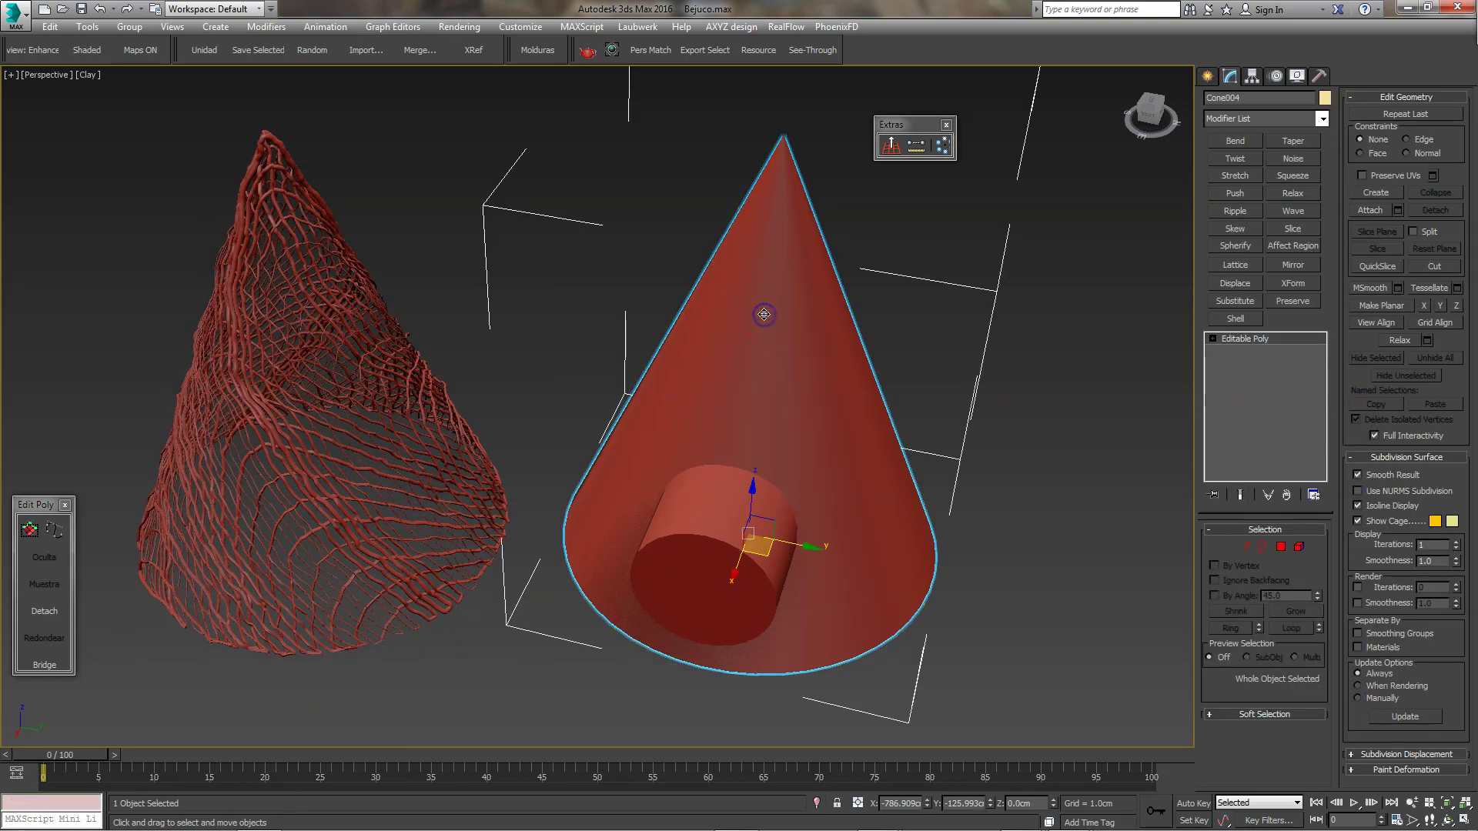
pyautogui.click(820, 311)
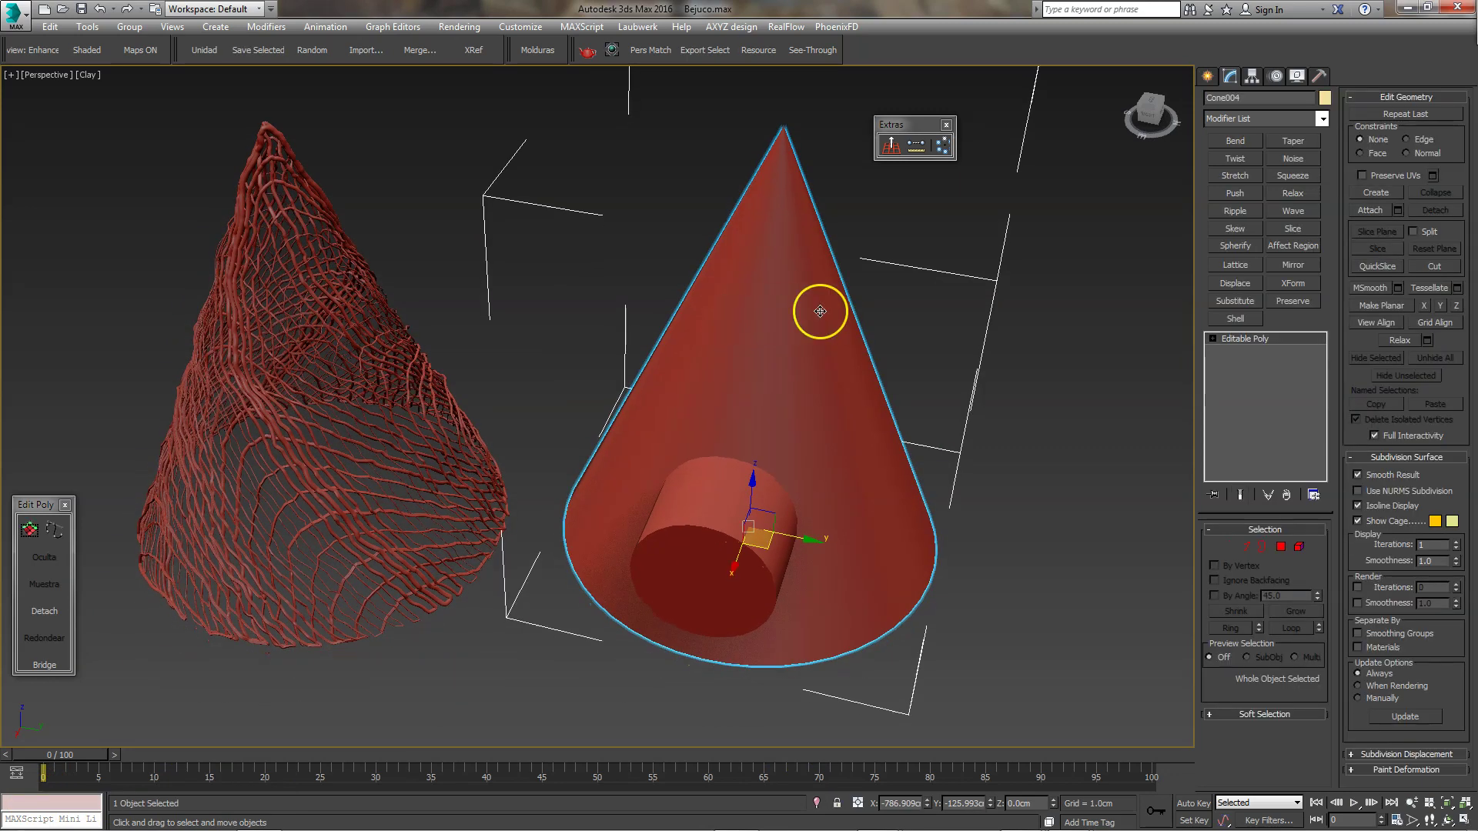
pyautogui.moveTo(698, 338)
pyautogui.keyDown('alt'); pyautogui.mouseDown(button='middle')
pyautogui.moveTo(706, 383)
pyautogui.moveTo(677, 334)
pyautogui.moveTo(693, 339)
pyautogui.moveTo(611, 323)
pyautogui.moveTo(639, 281)
pyautogui.mouseUp(button='middle'); pyautogui.keyUp('alt')
pyautogui.moveTo(753, 323)
pyautogui.keyDown('alt'); pyautogui.mouseDown(button='middle')
pyautogui.moveTo(719, 317)
pyautogui.moveTo(775, 340)
pyautogui.mouseUp(button='middle'); pyautogui.keyUp('alt')
pyautogui.click(976, 396)
pyautogui.click(635, 465)
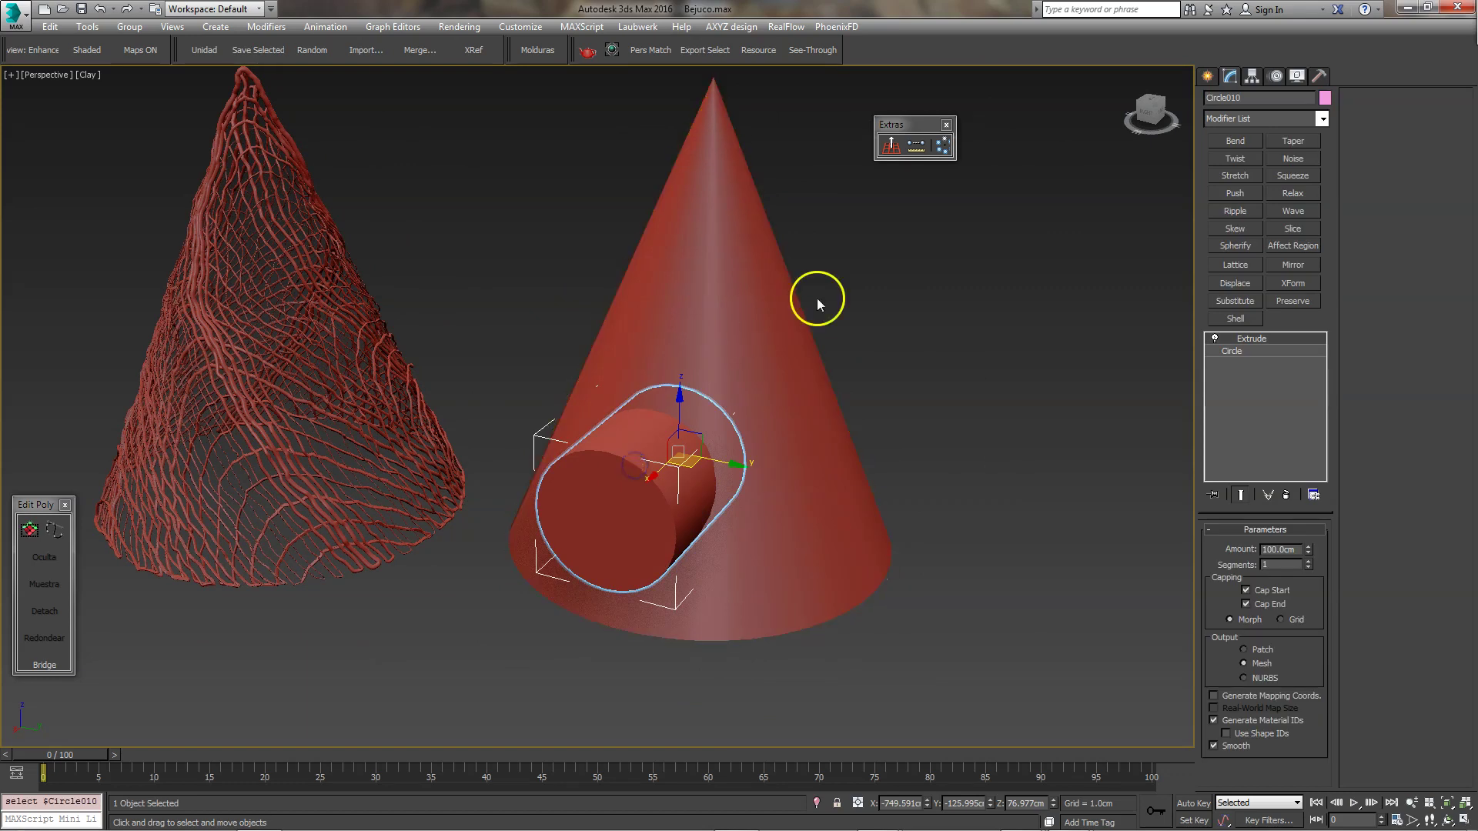
# Slide Circle010 along its axis to the edge of the solid cone.
pyautogui.keyDown('alt'); pyautogui.moveTo(850, 287); pyautogui.dragTo(798, 306, button='middle'); pyautogui.keyUp('alt')
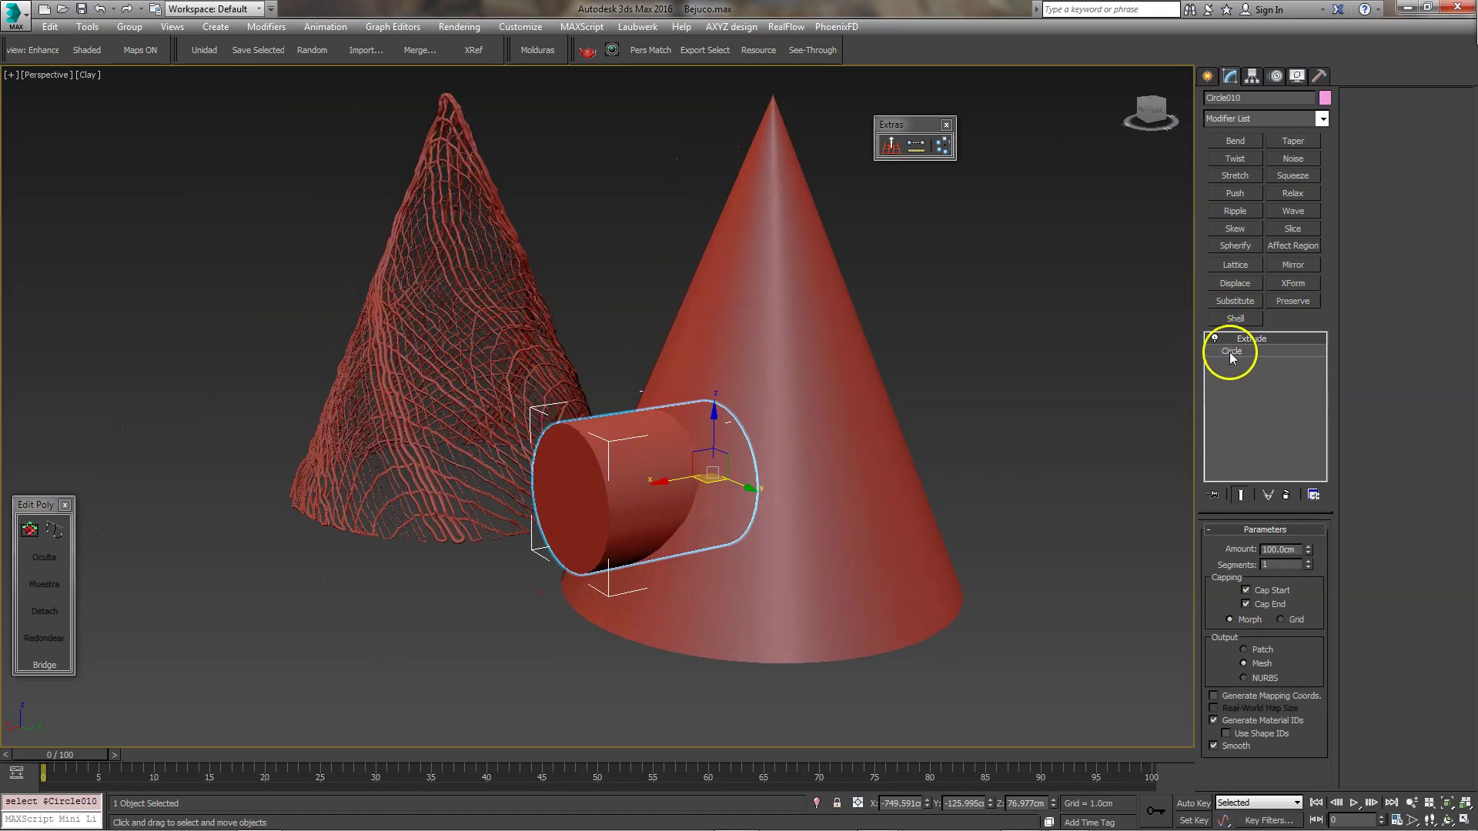
pyautogui.moveTo(1159, 344)
pyautogui.keyDown('alt'); pyautogui.mouseDown(button='middle')
pyautogui.moveTo(1006, 339)
pyautogui.moveTo(1039, 347)
pyautogui.moveTo(1021, 403)
pyautogui.mouseUp(button='middle'); pyautogui.keyUp('alt')
pyautogui.keyDown('alt'); pyautogui.moveTo(724, 436); pyautogui.dragTo(703, 462, button='middle'); pyautogui.keyUp('alt')
pyautogui.moveTo(660, 472)
pyautogui.mouseDown()
pyautogui.moveTo(696, 471)
pyautogui.moveTo(693, 440)
pyautogui.mouseUp()
pyautogui.moveTo(693, 440)
pyautogui.keyDown('alt'); pyautogui.mouseDown(button='middle')
pyautogui.moveTo(685, 392)
pyautogui.moveTo(786, 412)
pyautogui.moveTo(739, 422)
pyautogui.moveTo(726, 386)
pyautogui.moveTo(917, 534)
pyautogui.mouseUp(button='middle'); pyautogui.keyUp('alt')
pyautogui.keyDown('alt'); pyautogui.moveTo(836, 493); pyautogui.dragTo(863, 436, button='middle'); pyautogui.keyUp('alt')
# Switch to Top view with both cones framed and reselect the cylinder.
pyautogui.press('t')
pyautogui.scroll(-5, 551, 423)
pyautogui.moveTo(551, 423)
pyautogui.mouseDown(button='middle')
pyautogui.moveTo(699, 477)
pyautogui.moveTo(688, 496)
pyautogui.mouseUp(button='middle')
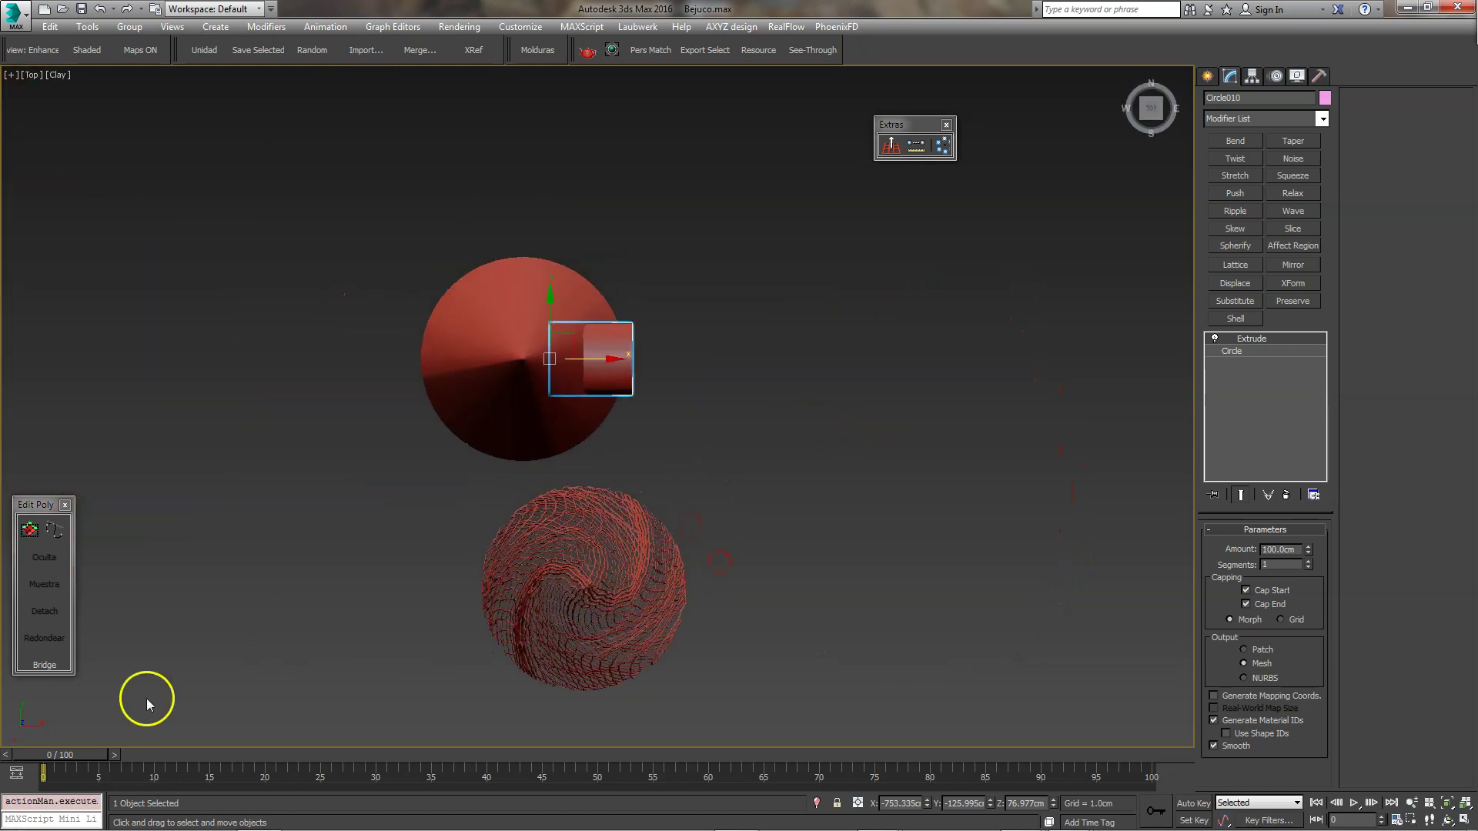
pyautogui.click(620, 357)
pyautogui.moveTo(620, 357)
pyautogui.keyDown('alt'); pyautogui.mouseDown(button='middle')
pyautogui.moveTo(752, 307)
pyautogui.moveTo(664, 327)
pyautogui.mouseUp(button='middle'); pyautogui.keyUp('alt')
# Copy Circle010 as Circle011 and align it to Loft010 on Y Position.
pyautogui.hotkey('ctrl', 'v')
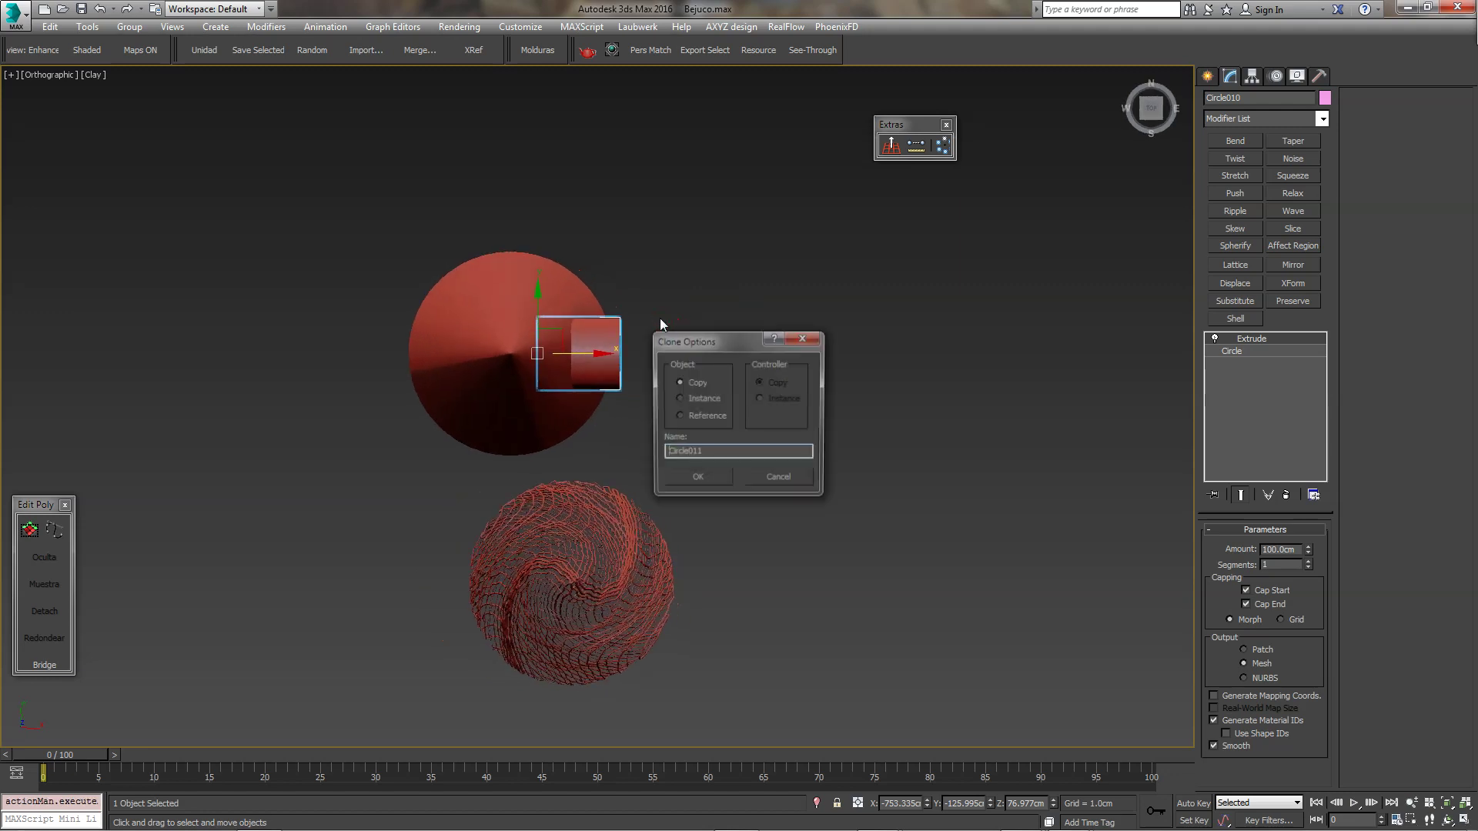
pyautogui.click(701, 475)
pyautogui.moveTo(675, 388); pyautogui.dragTo(651, 379, button='middle')
pyautogui.hotkey('alt', 'a')
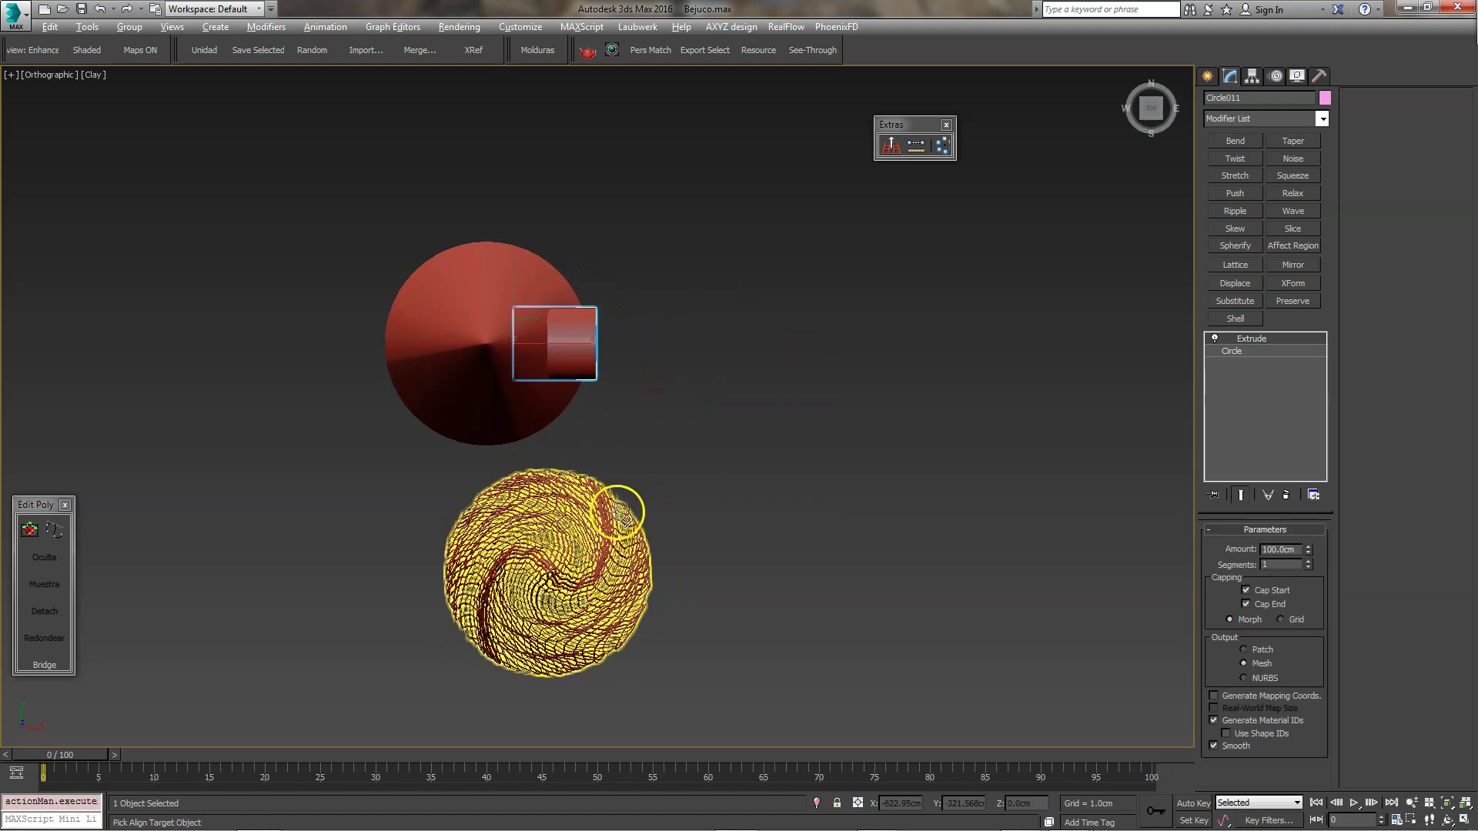
pyautogui.click(612, 509)
pyautogui.click(893, 348)
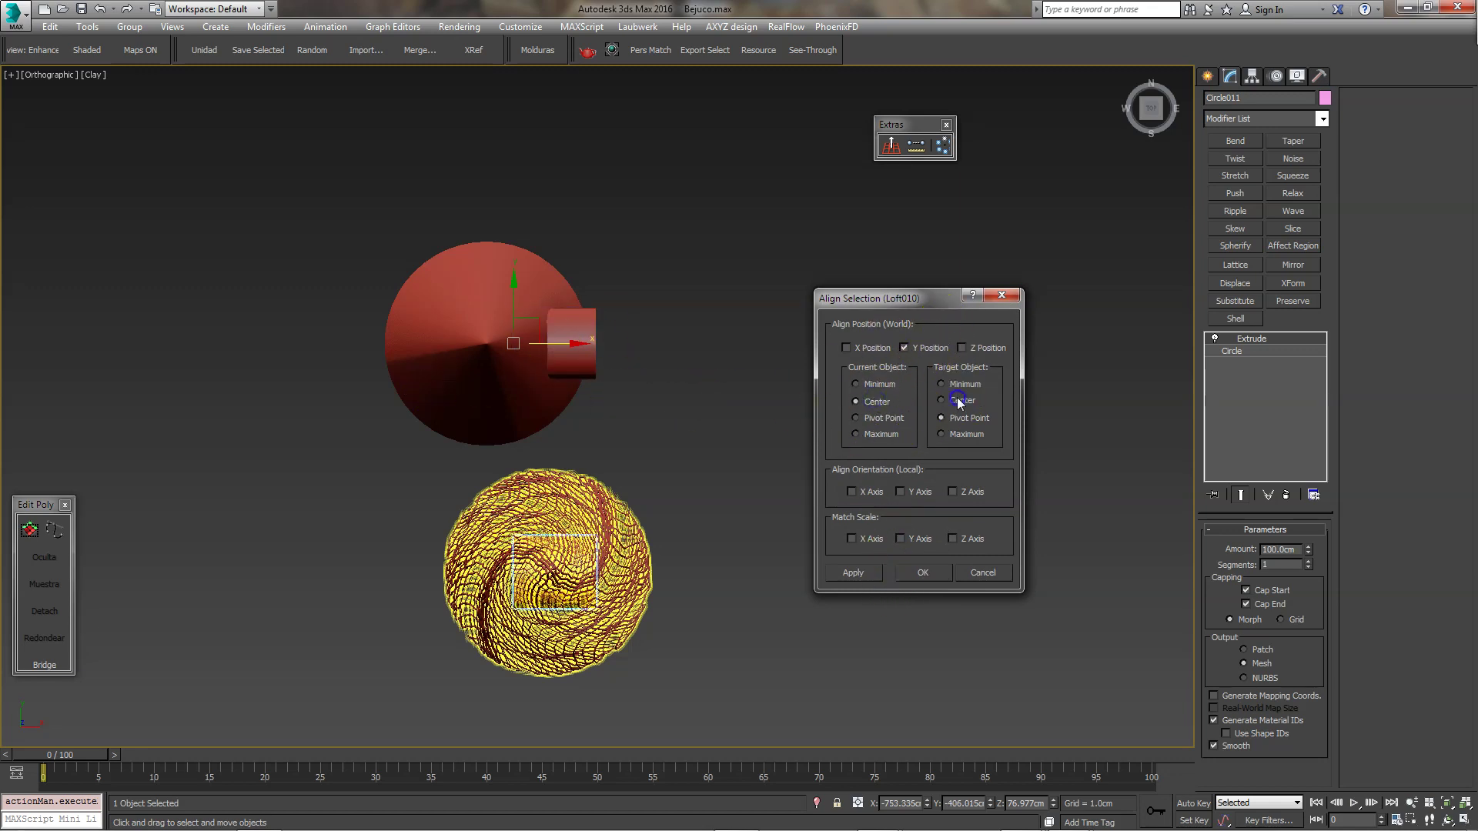
pyautogui.click(940, 583)
# Move Circle011 along X into the woven cone's side and check it in perspective.
pyautogui.moveTo(560, 571)
pyautogui.mouseDown()
pyautogui.moveTo(638, 569)
pyautogui.moveTo(625, 571)
pyautogui.mouseUp()
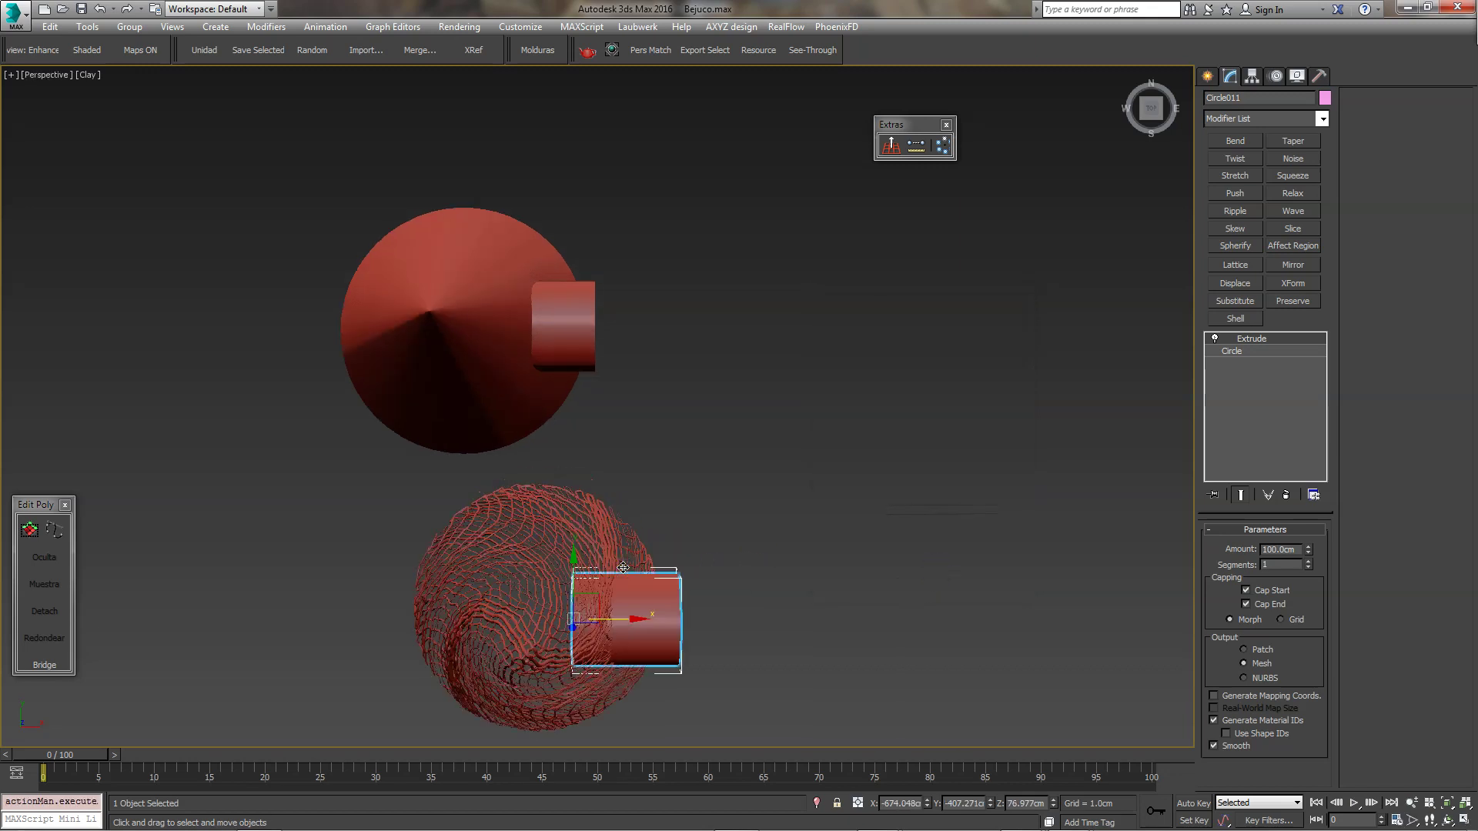
pyautogui.press('z')
pyautogui.press('p')
pyautogui.moveTo(627, 568)
pyautogui.keyDown('alt'); pyautogui.mouseDown(button='middle')
pyautogui.moveTo(603, 518)
pyautogui.moveTo(739, 571)
pyautogui.moveTo(774, 483)
pyautogui.moveTo(721, 524)
pyautogui.mouseUp(button='middle'); pyautogui.keyUp('alt')
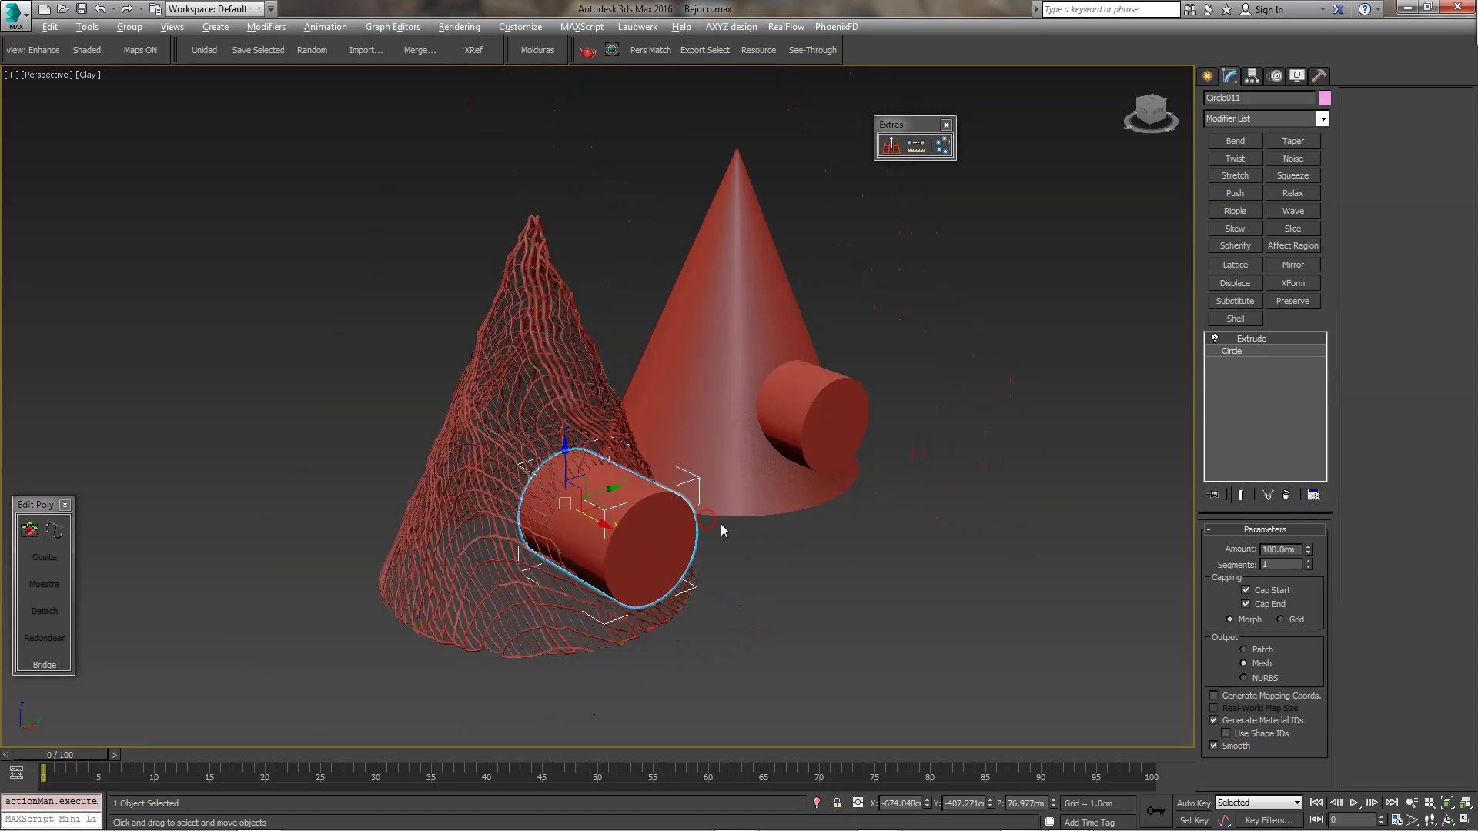
pyautogui.click(759, 601)
pyautogui.scroll(3, 609, 454)
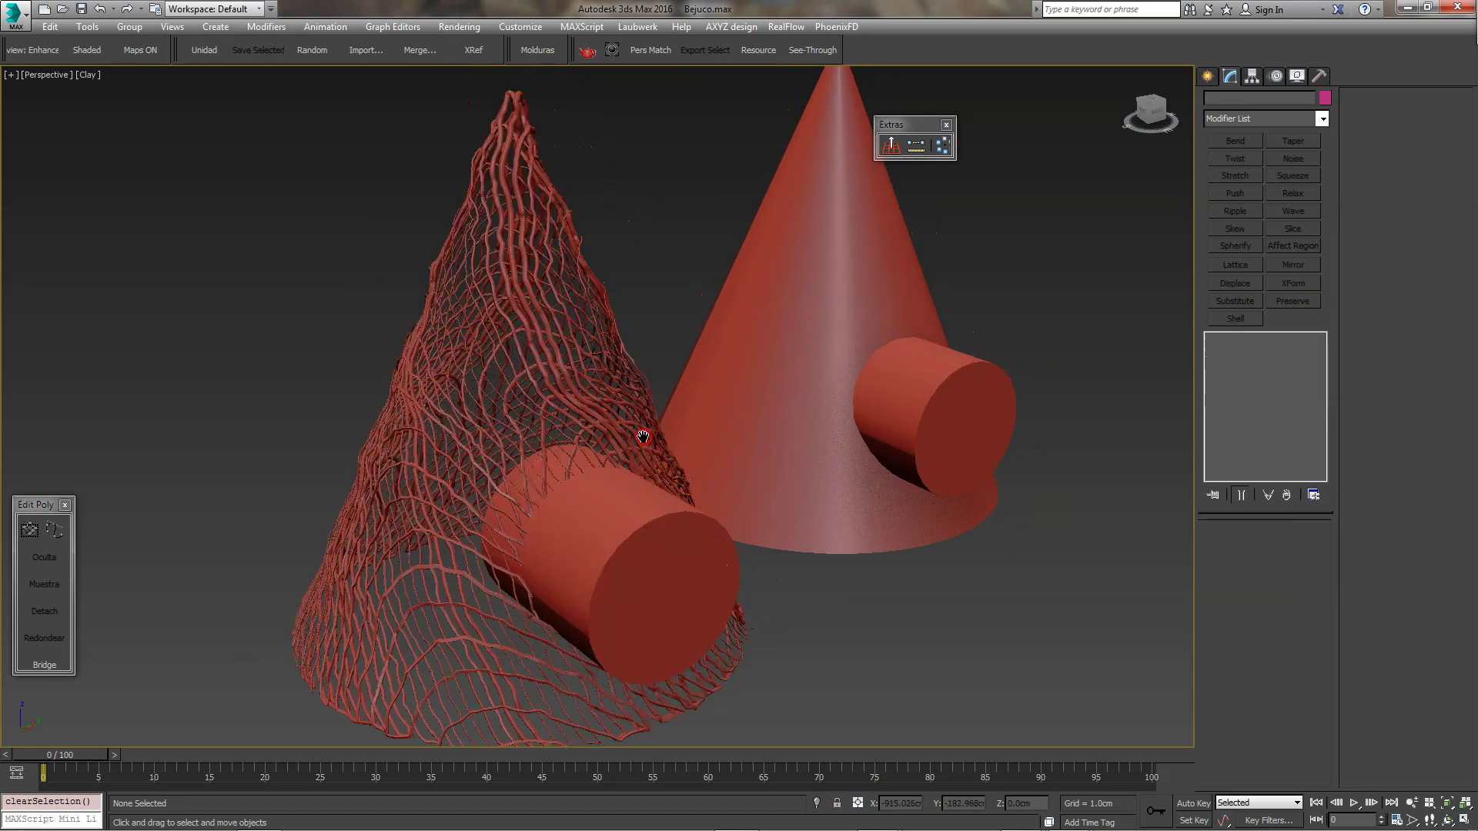
pyautogui.moveTo(344, 312)
pyautogui.keyDown('alt'); pyautogui.mouseDown(button='middle')
pyautogui.moveTo(316, 304)
pyautogui.moveTo(329, 307)
pyautogui.moveTo(327, 269)
pyautogui.mouseUp(button='middle'); pyautogui.keyUp('alt')
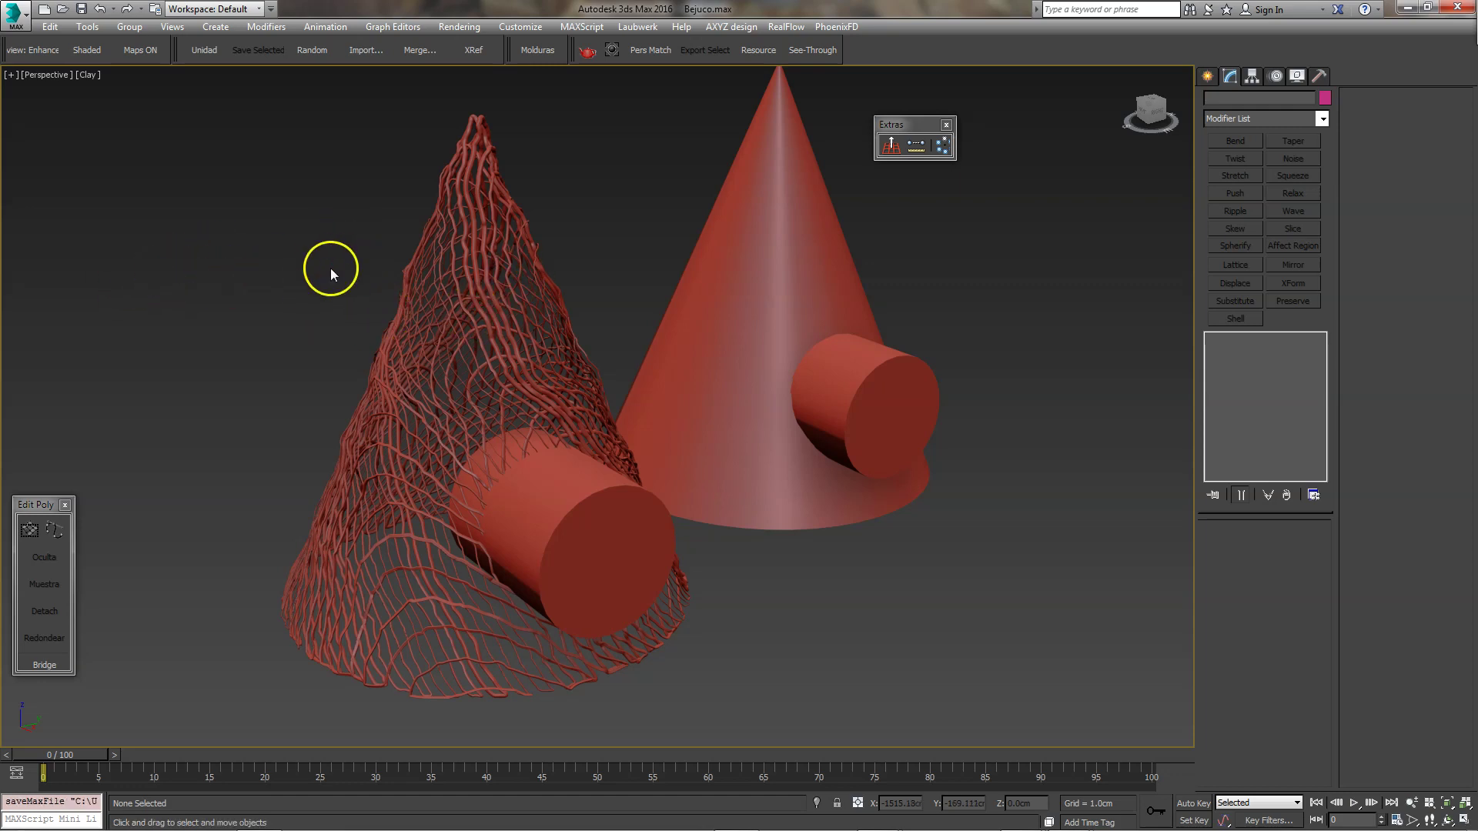
# Turn the woven net cone into a Boolean and pick Circle011 as the subtraction operand.
pyautogui.click(413, 371)
pyautogui.rightClick(416, 376)
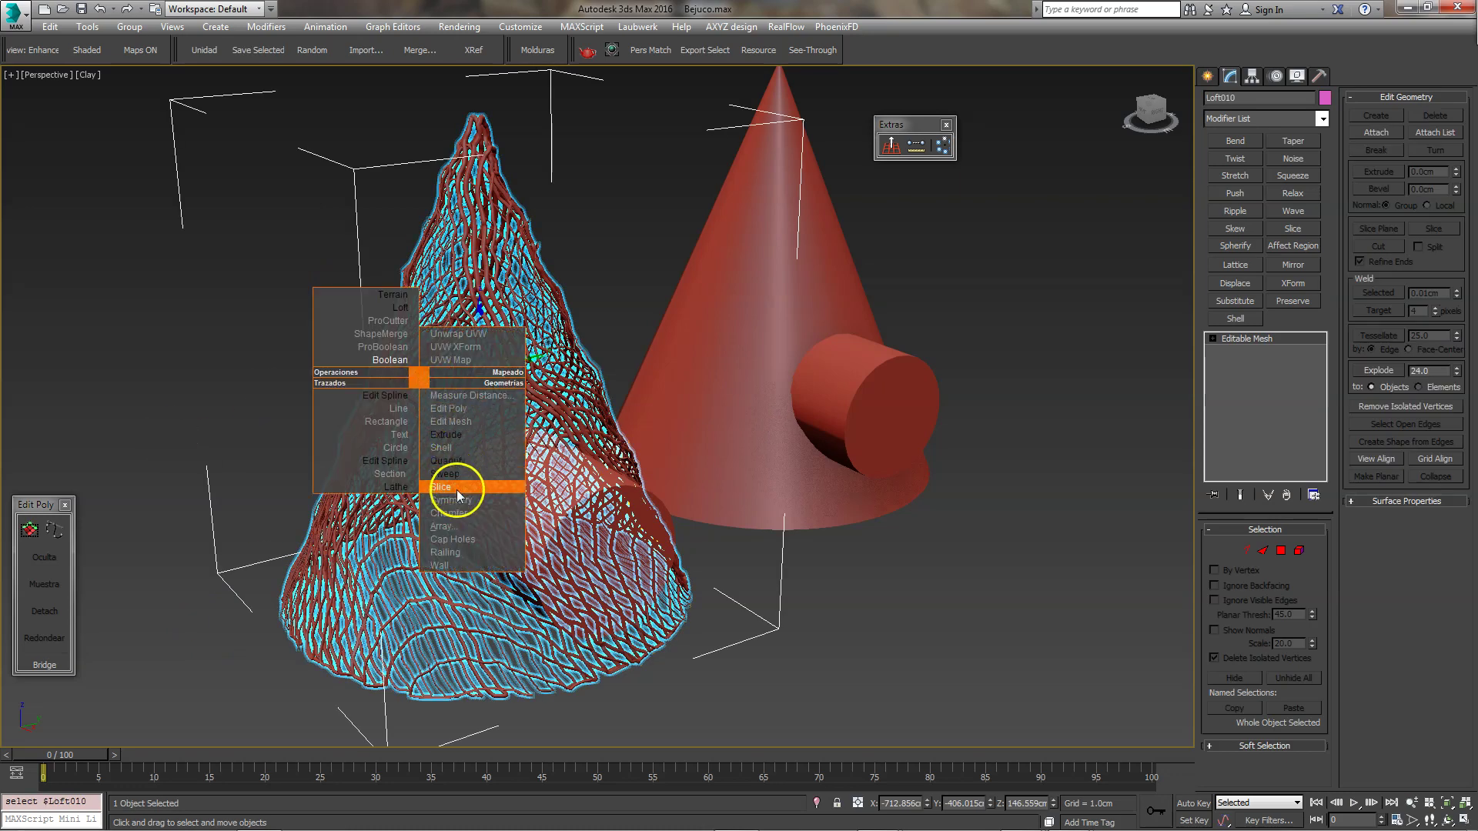
pyautogui.click(382, 361)
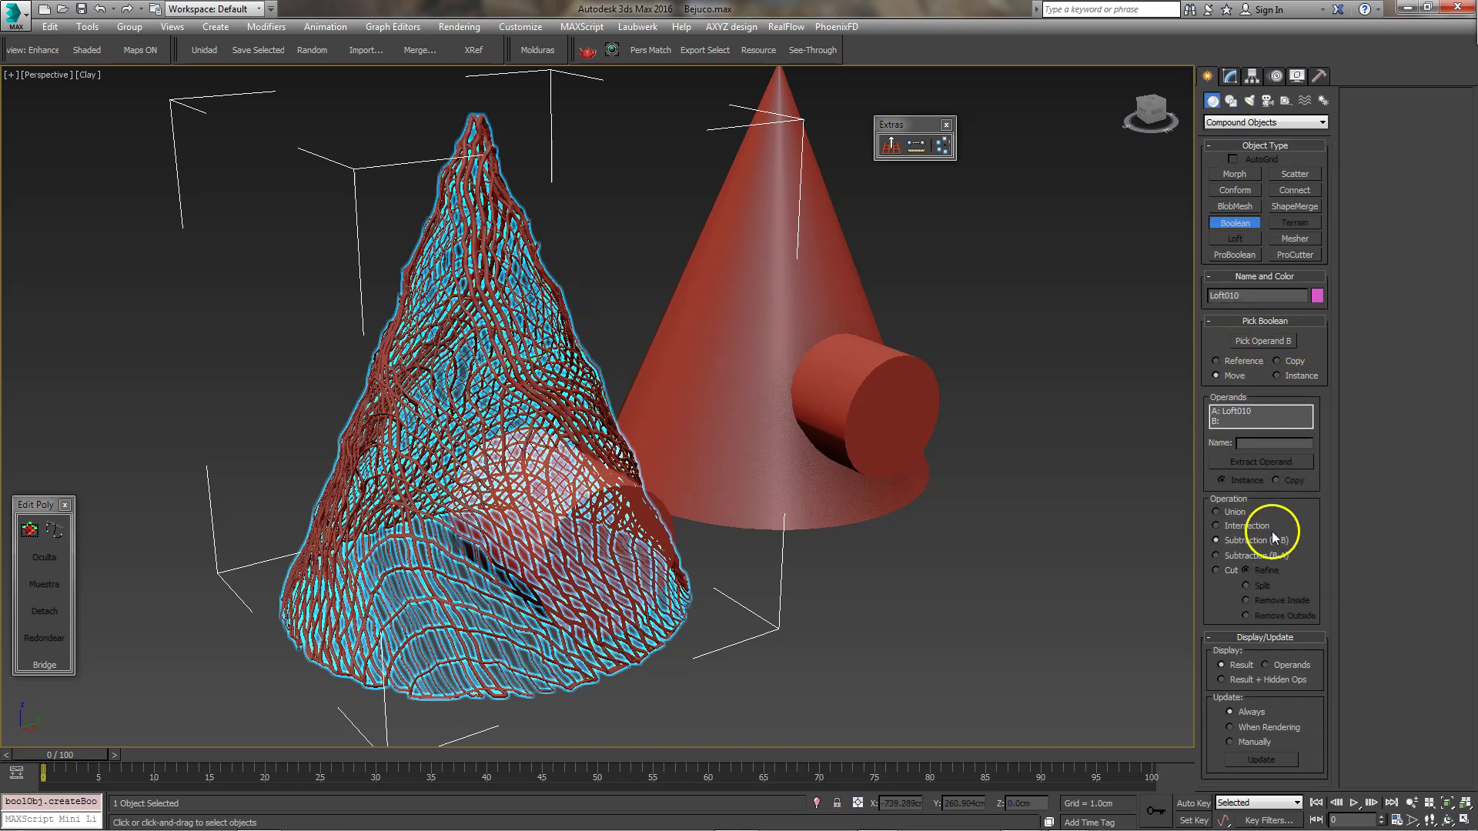
pyautogui.click(1267, 341)
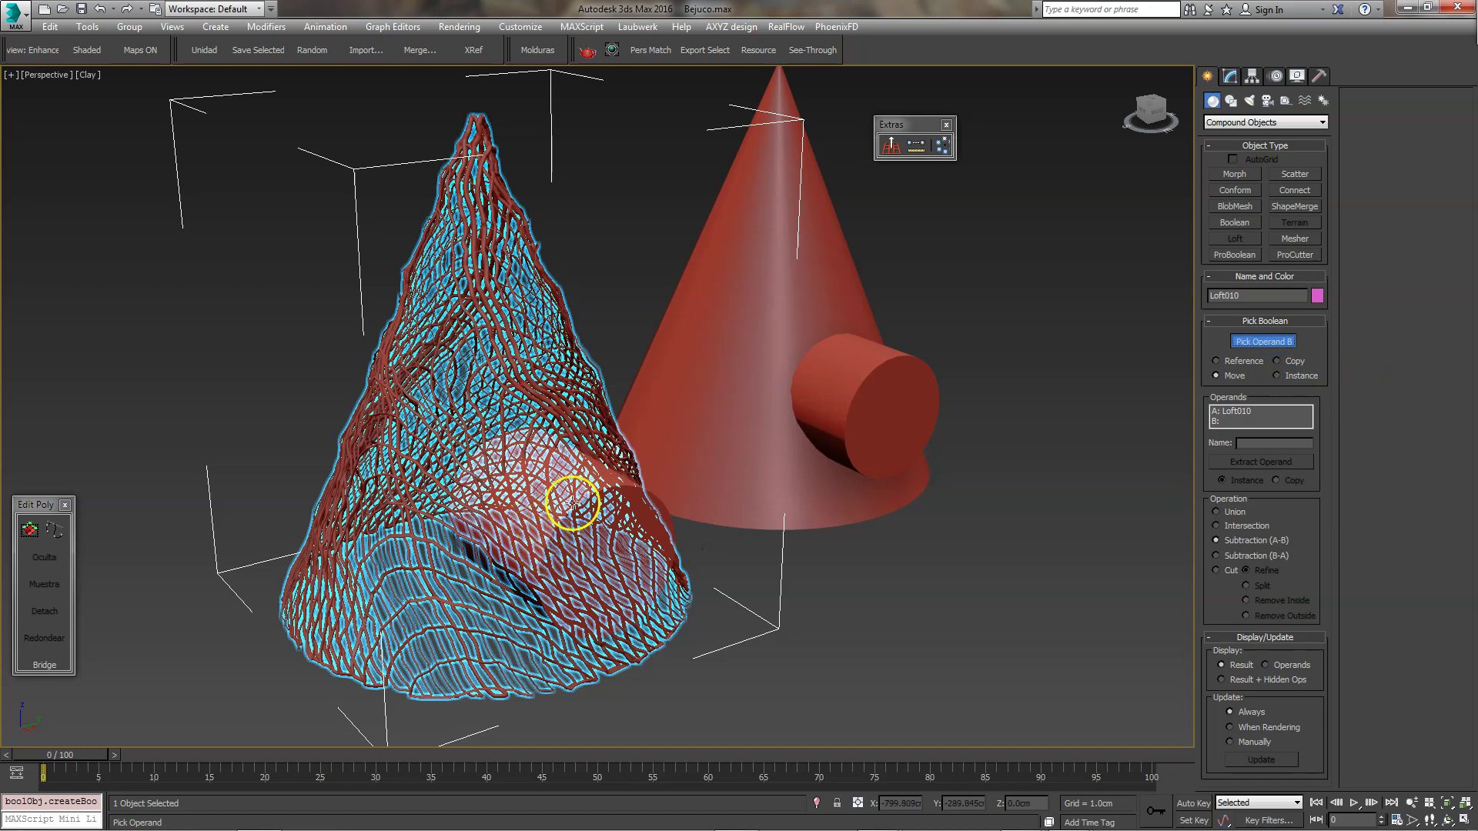
pyautogui.click(666, 552)
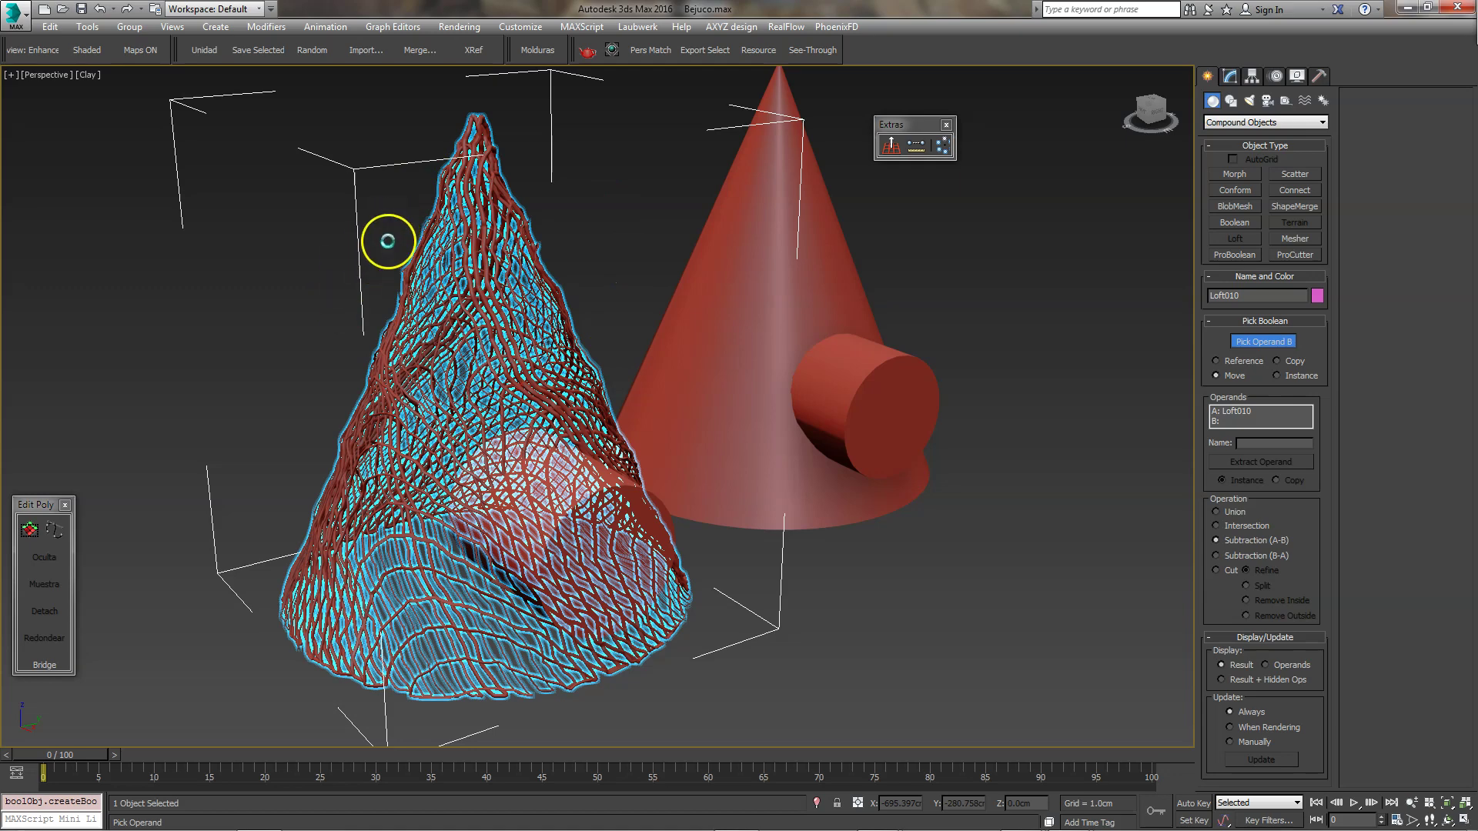
pyautogui.click(29, 801)
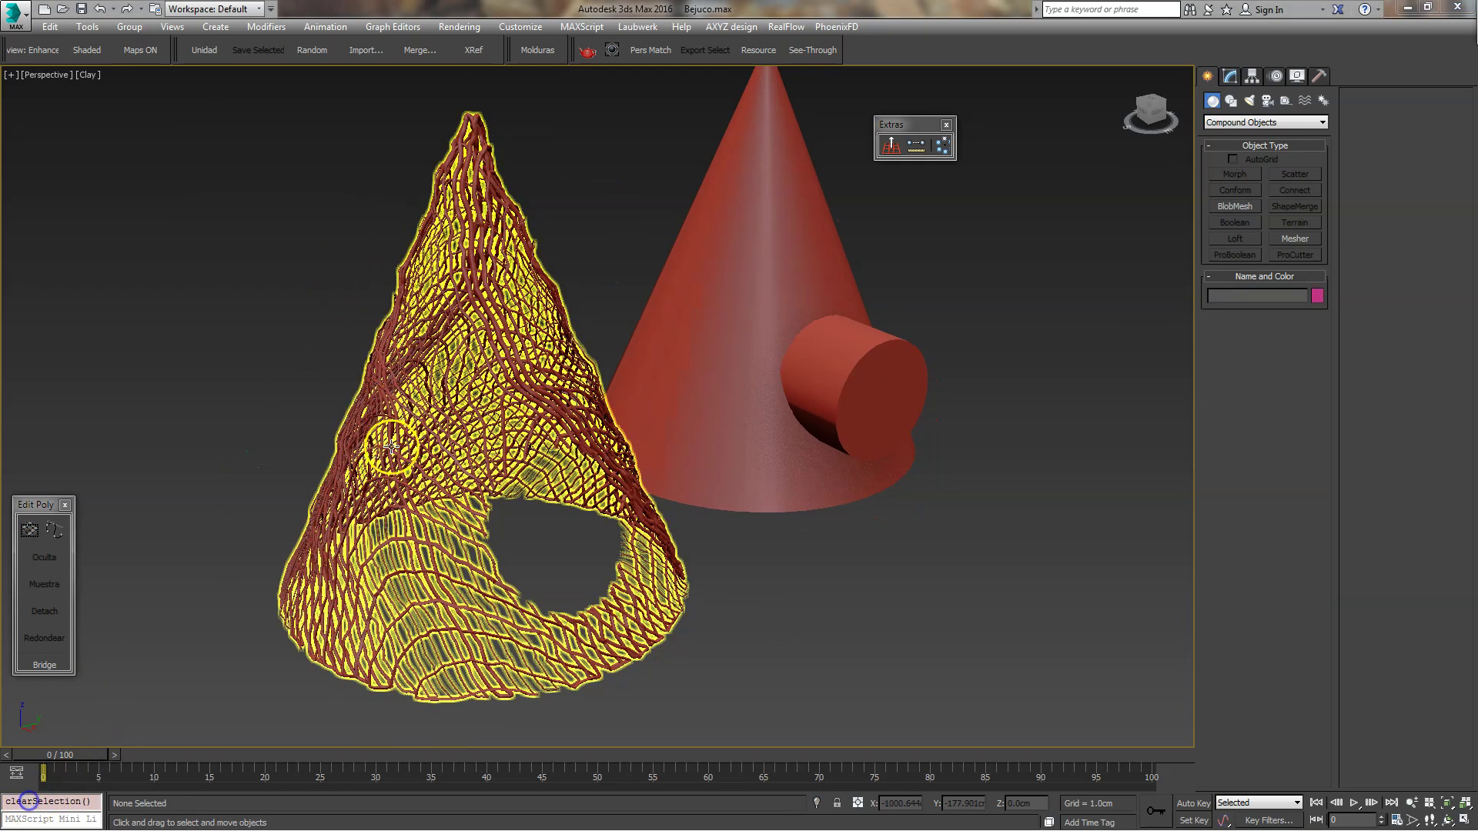
pyautogui.moveTo(644, 285)
pyautogui.keyDown('alt'); pyautogui.mouseDown(button='middle')
pyautogui.moveTo(589, 269)
pyautogui.moveTo(653, 274)
pyautogui.moveTo(659, 302)
pyautogui.moveTo(571, 307)
pyautogui.mouseUp(button='middle'); pyautogui.keyUp('alt')
pyautogui.keyDown('alt'); pyautogui.moveTo(664, 314); pyautogui.dragTo(633, 314, button='middle'); pyautogui.keyUp('alt')
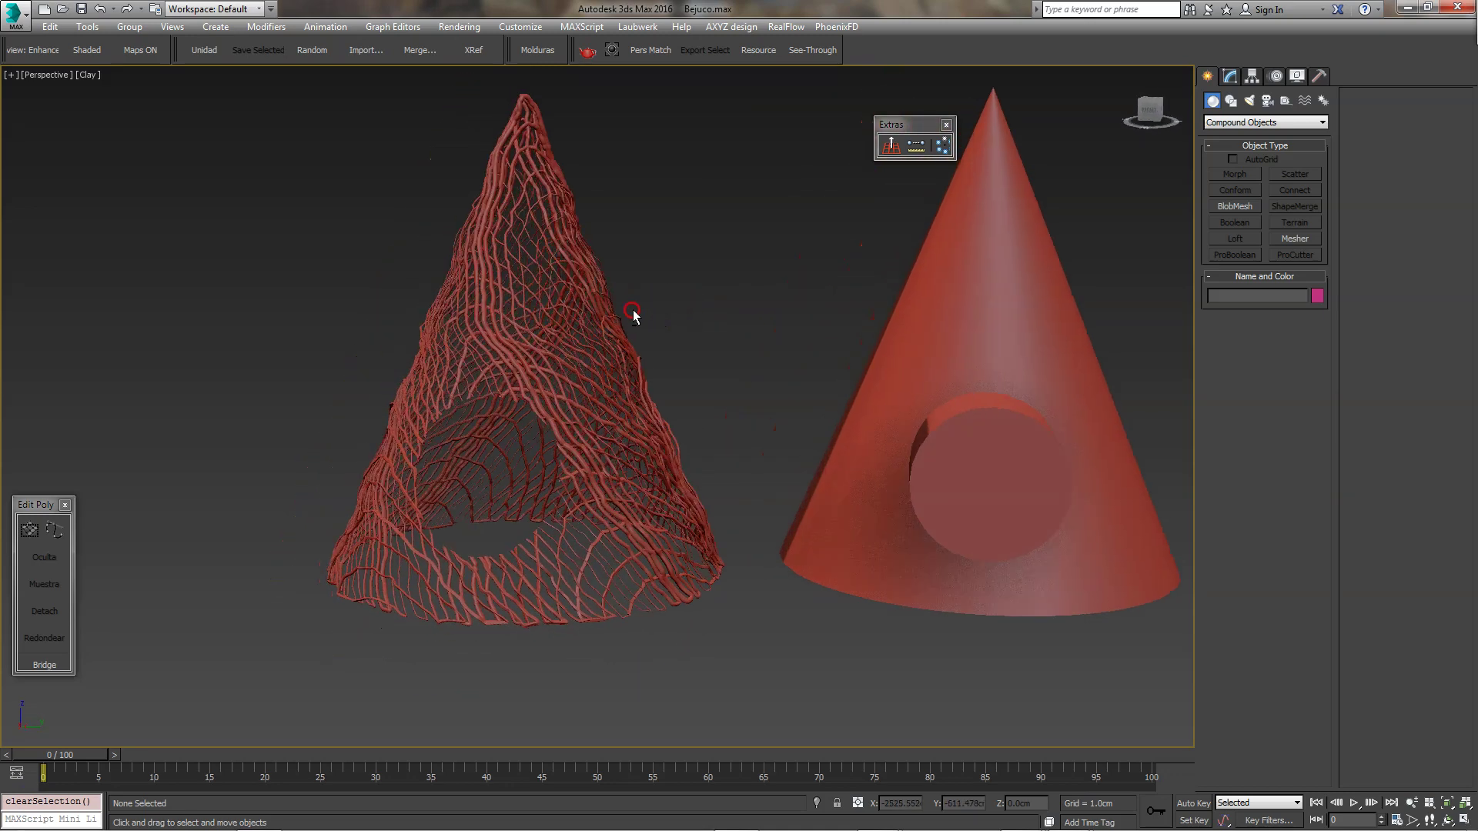
pyautogui.scroll(2, 616, 454)
pyautogui.scroll(3, 531, 474)
pyautogui.scroll(3, 527, 532)
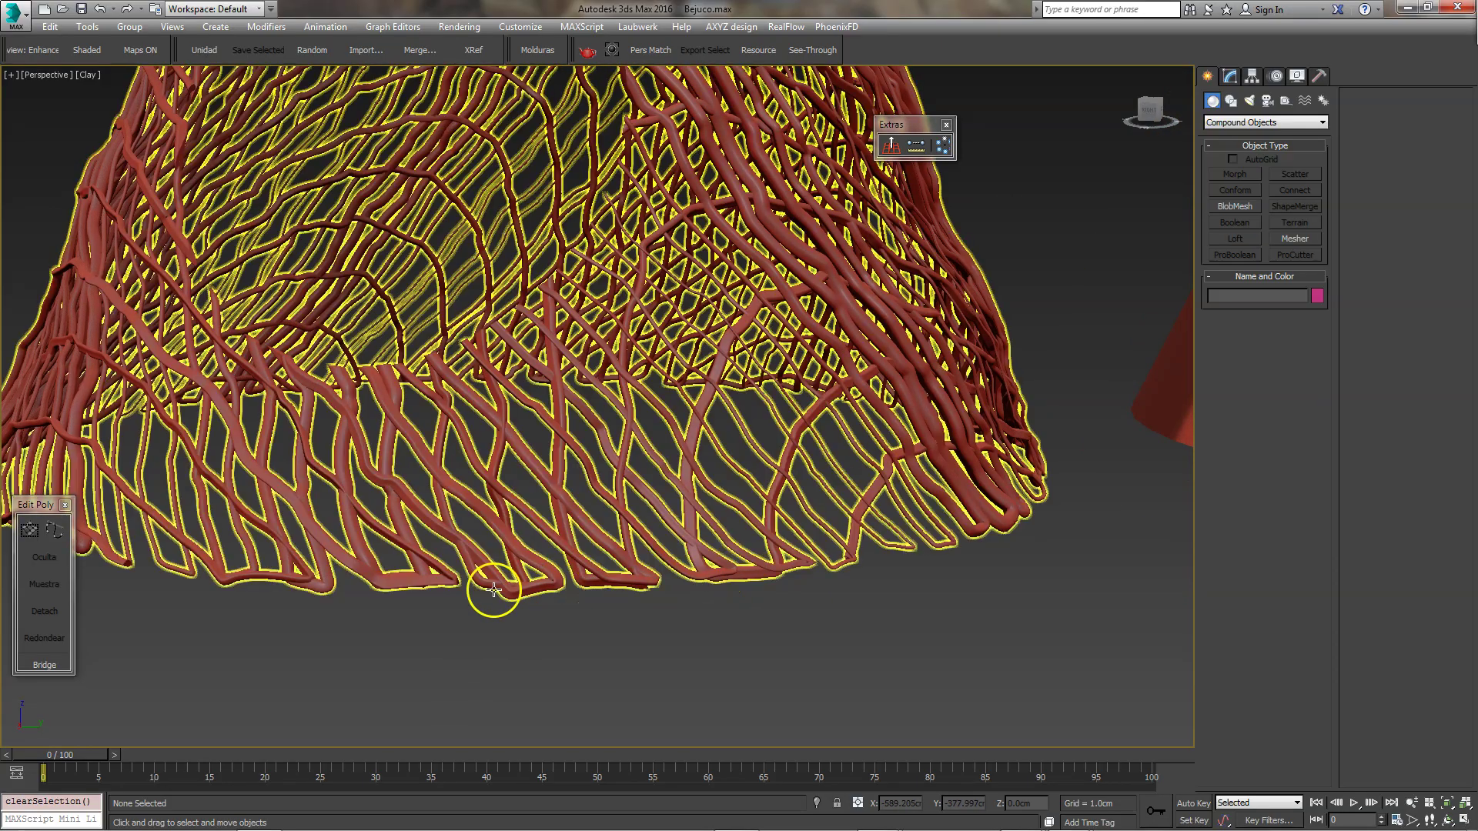
pyautogui.scroll(-2, 546, 448)
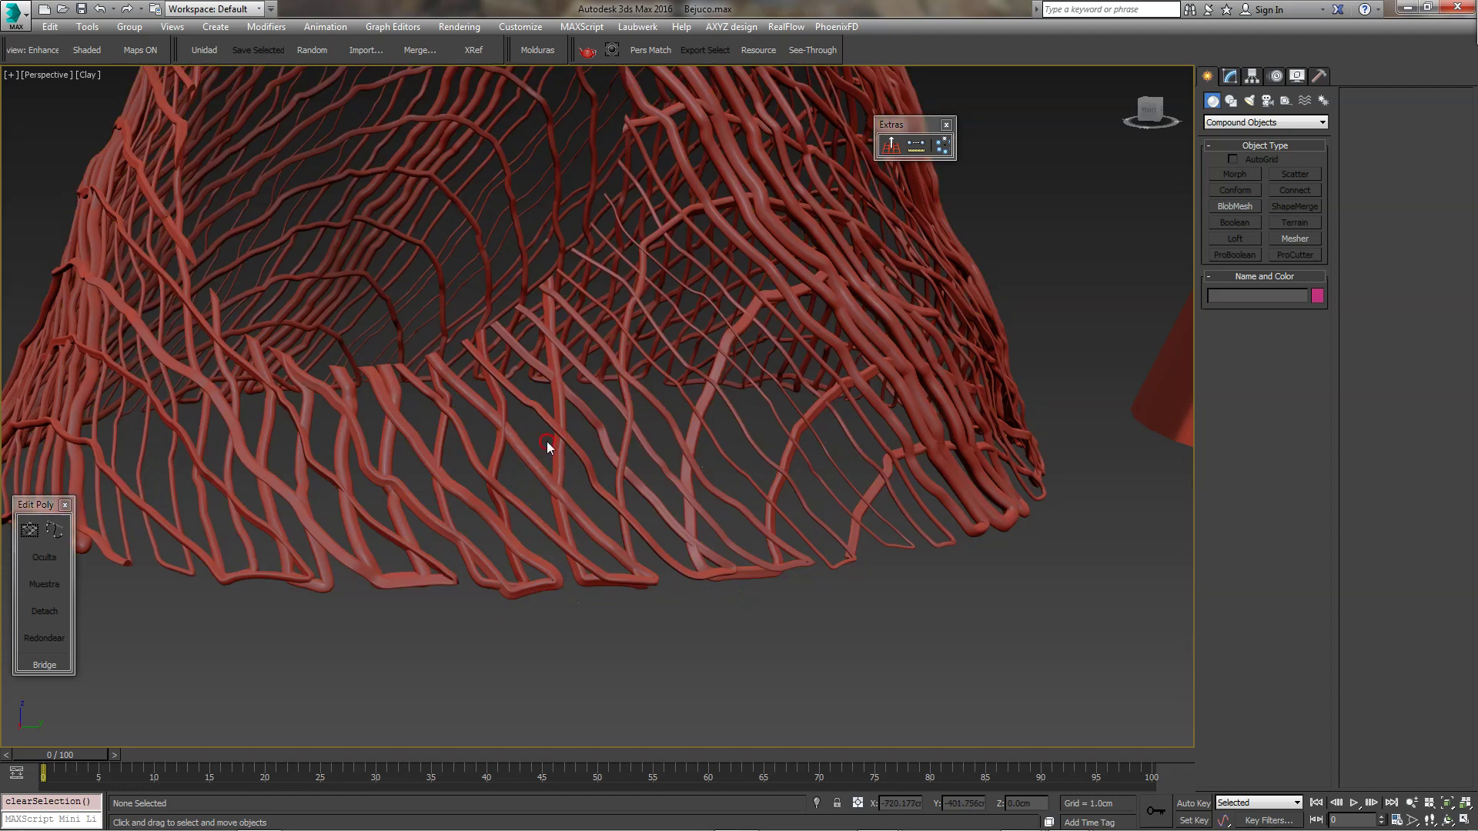
pyautogui.scroll(-2, 547, 448)
pyautogui.scroll(-2, 546, 449)
pyautogui.scroll(-2, 581, 499)
pyautogui.scroll(-2, 580, 499)
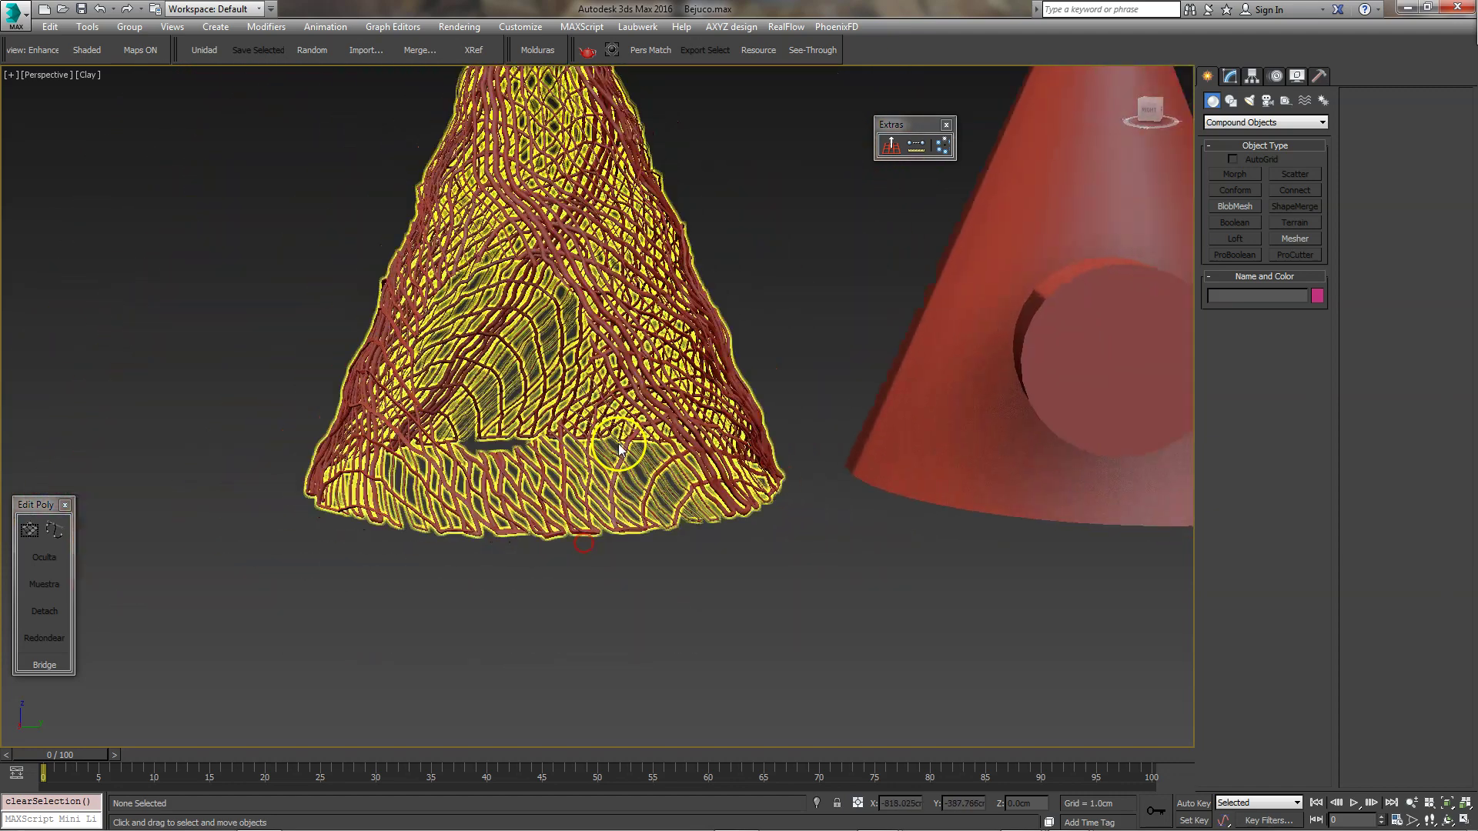
pyautogui.scroll(-2, 608, 478)
pyautogui.scroll(-1, 619, 475)
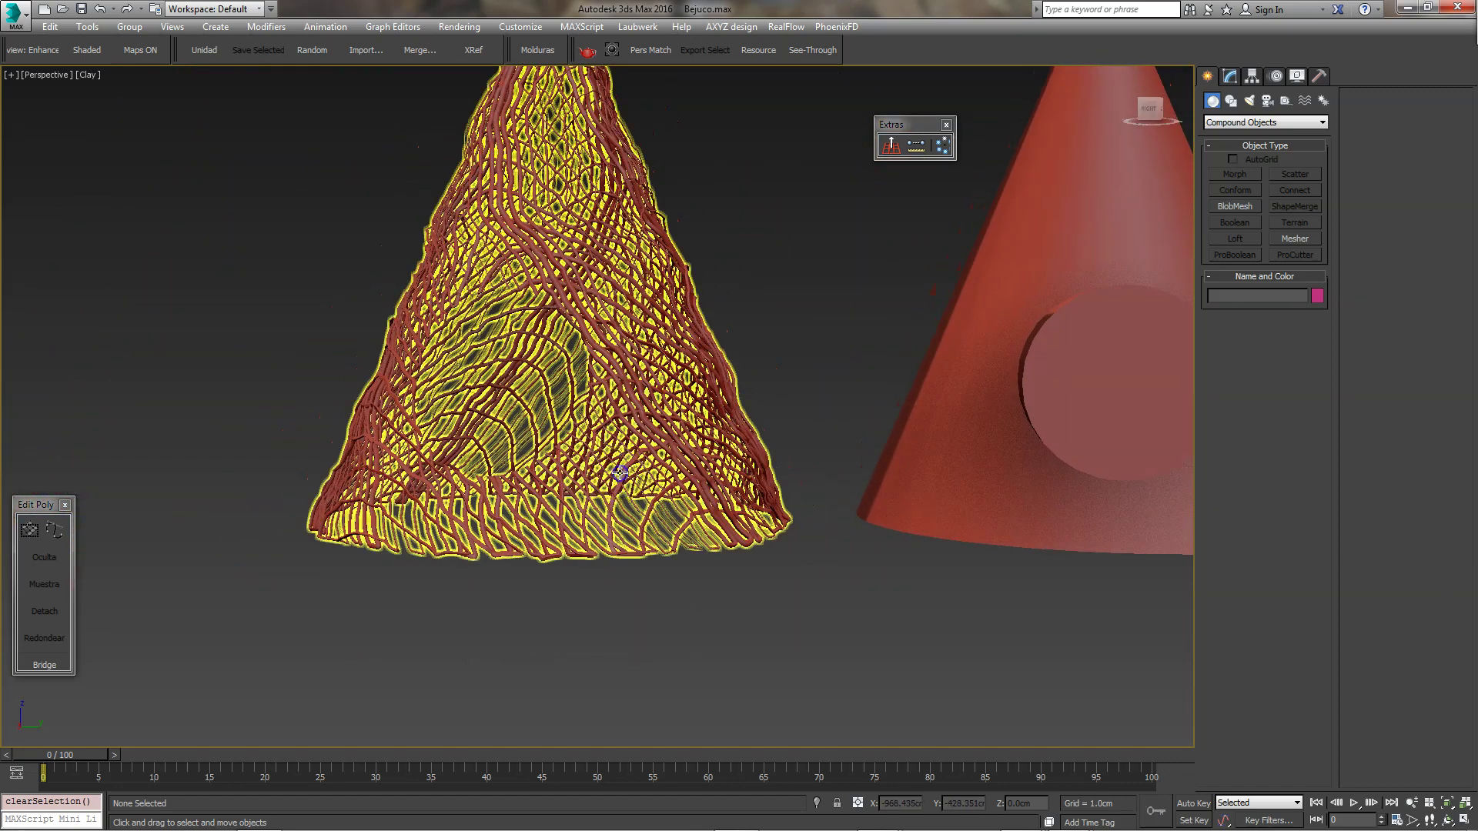
pyautogui.click(620, 473)
# Add a Slice modifier to the net cone and select its flat slice plane for moving.
pyautogui.rightClick(746, 404)
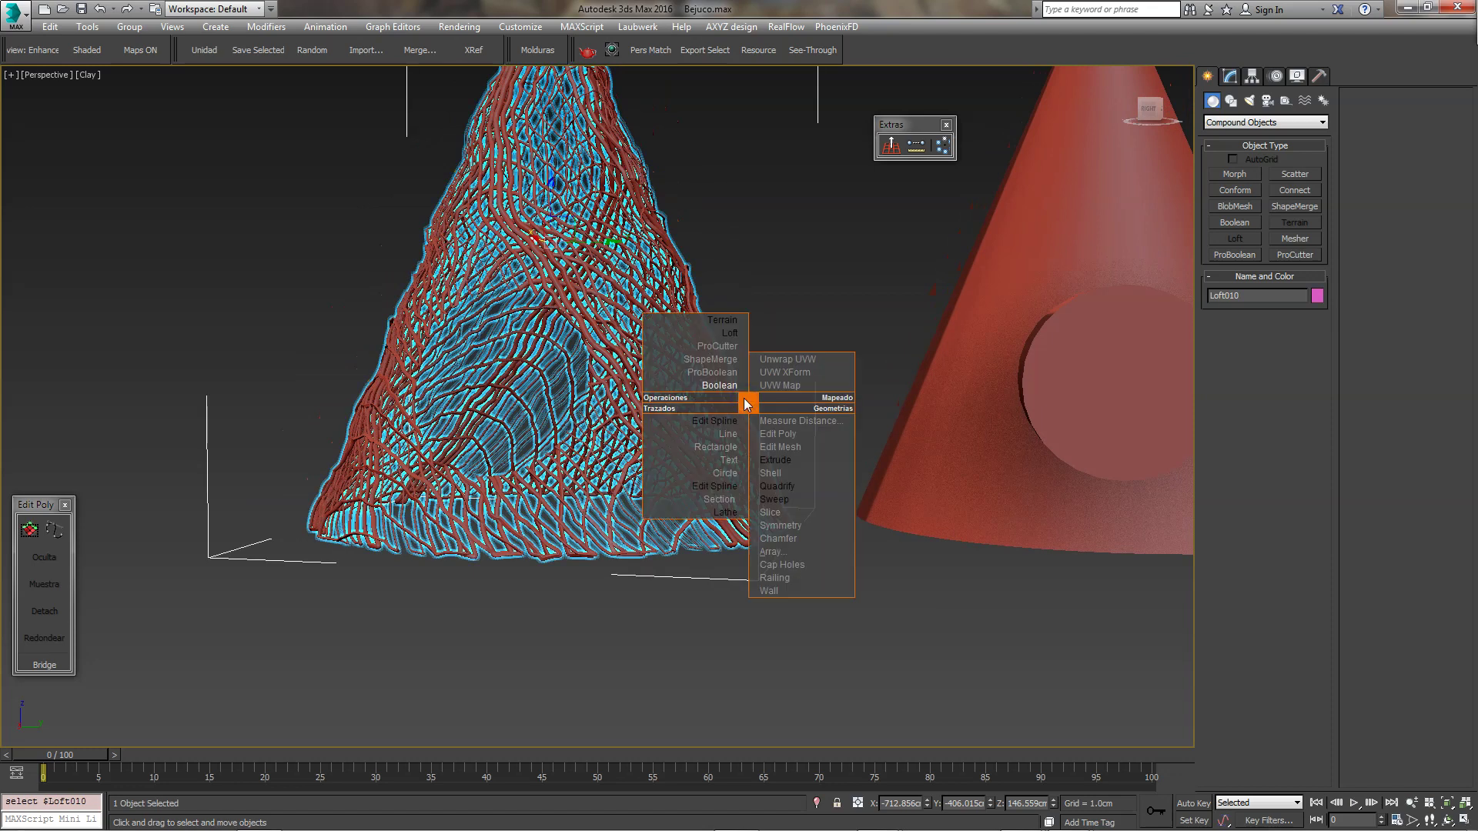
pyautogui.click(786, 512)
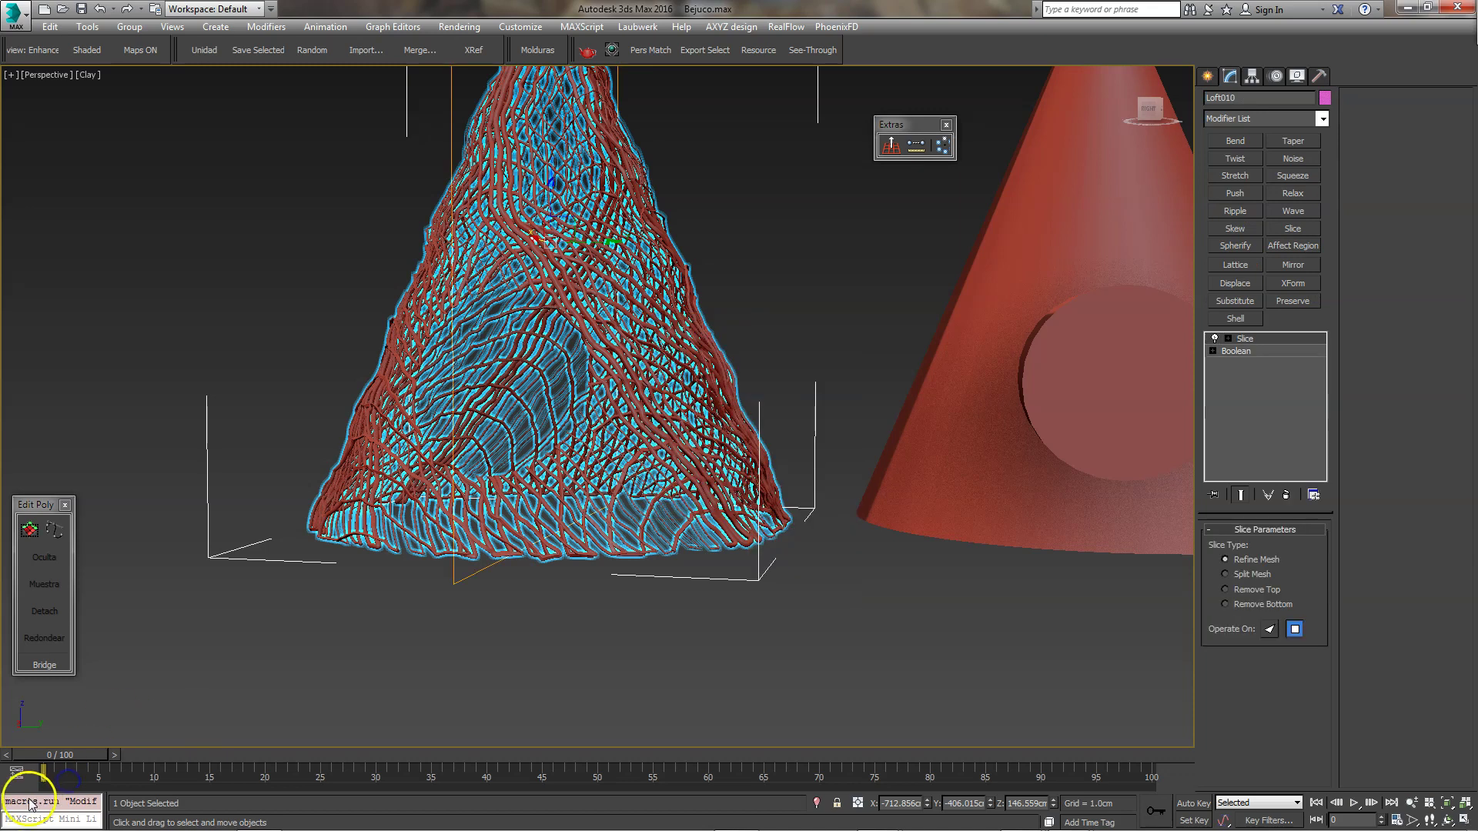
pyautogui.click(1228, 339)
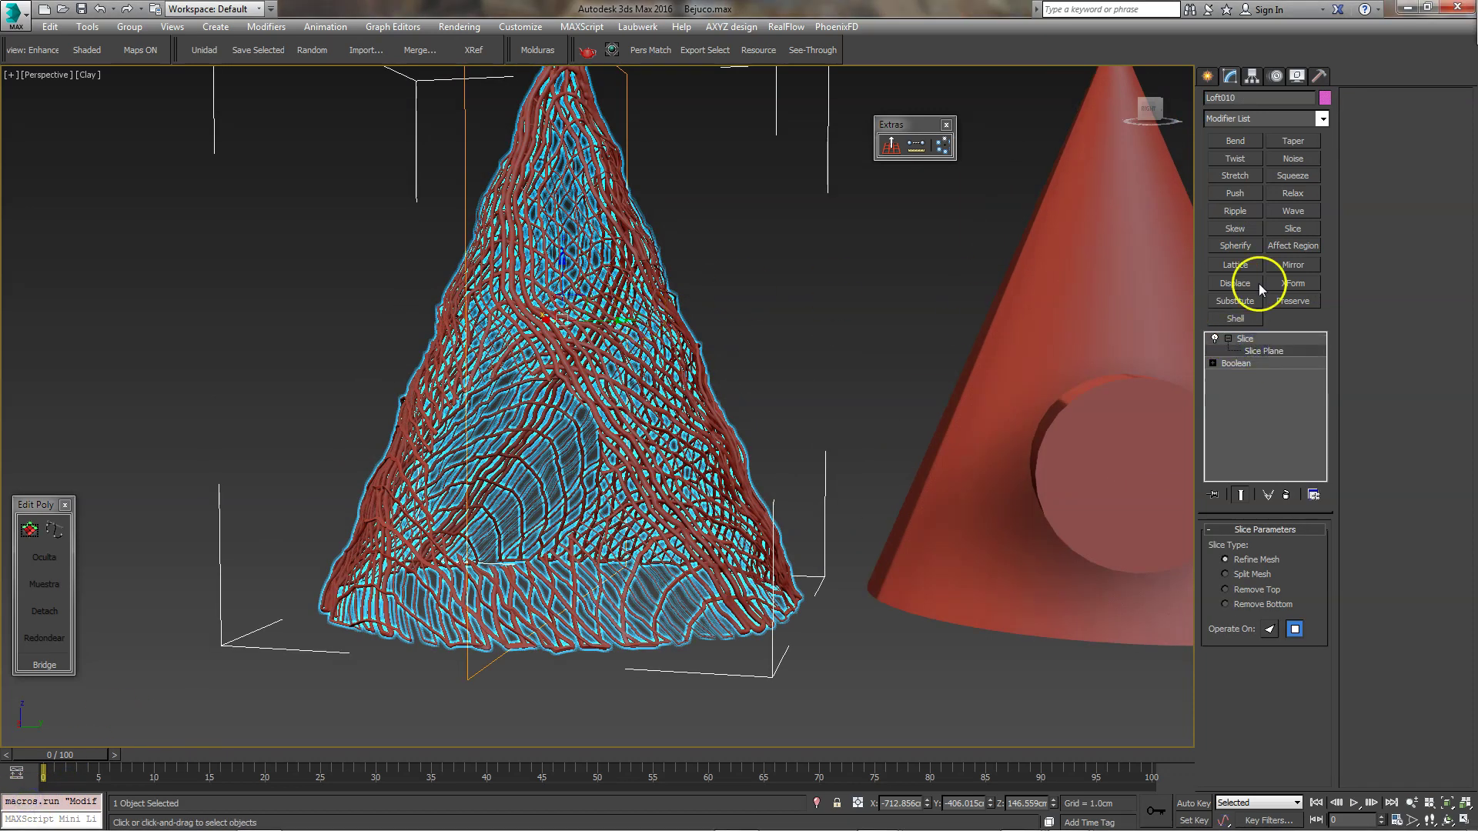
pyautogui.click(1263, 351)
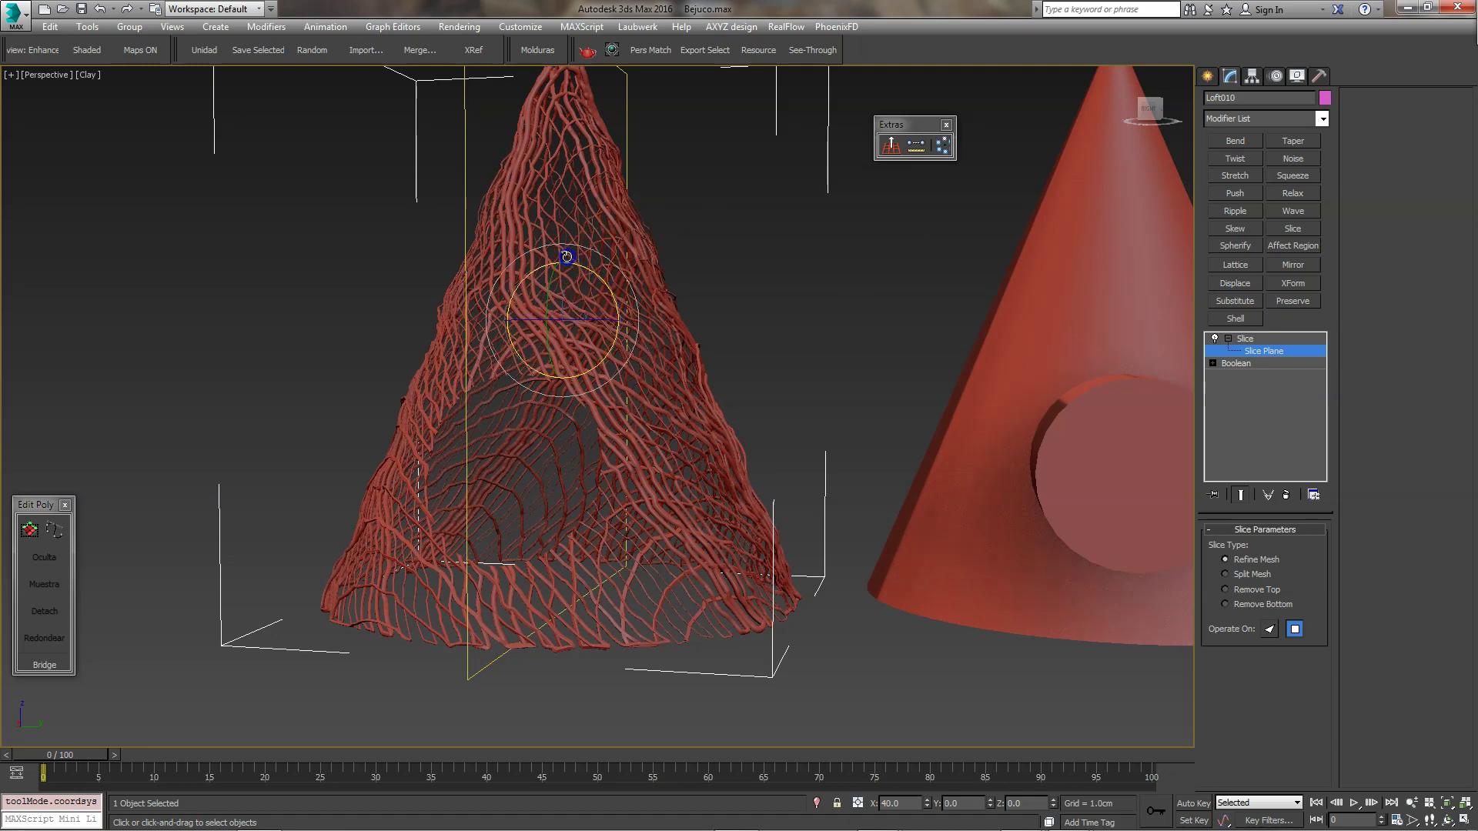
pyautogui.moveTo(556, 255); pyautogui.dragTo(13, 788)
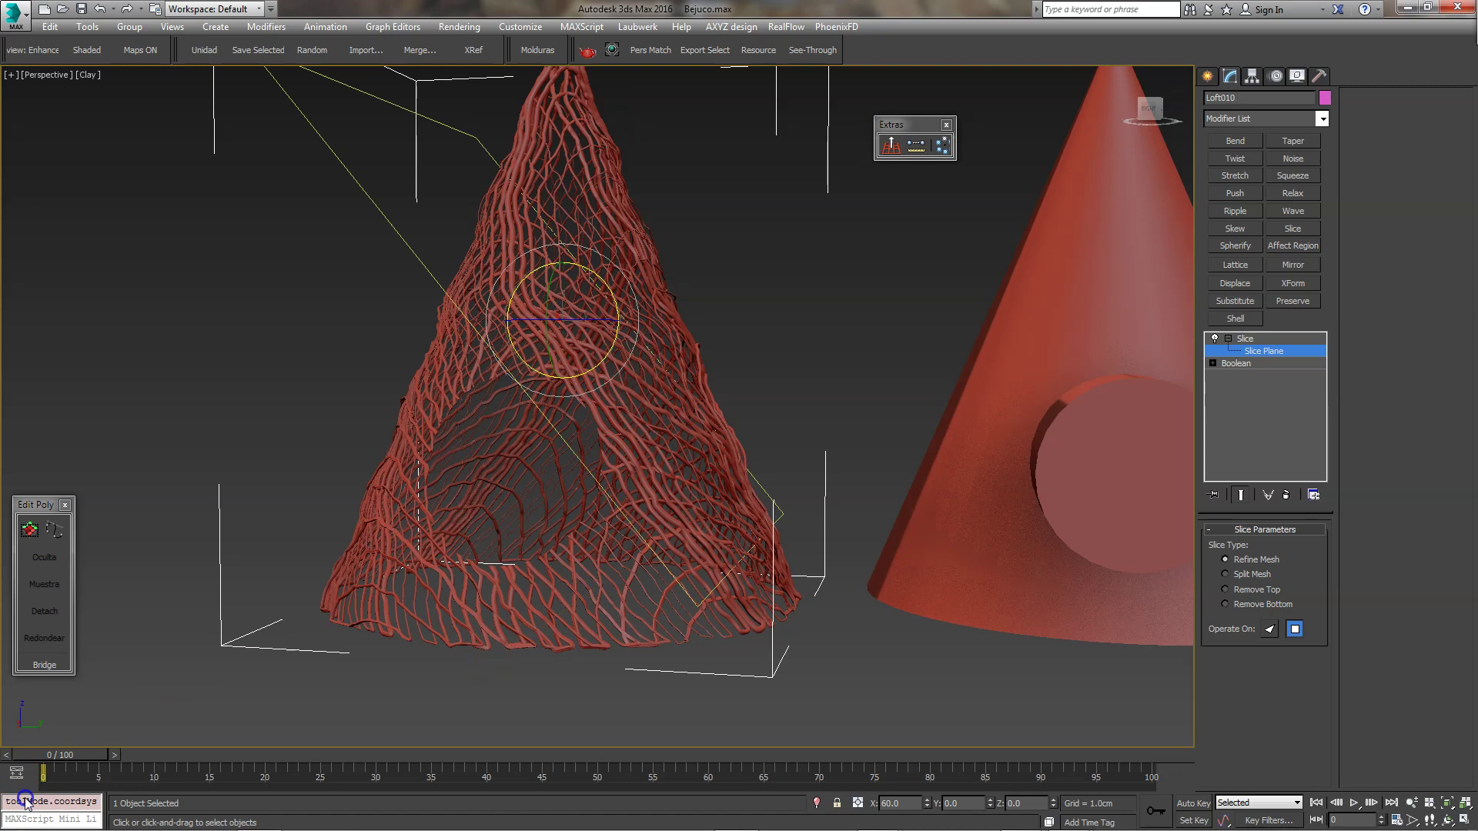
pyautogui.rightClick(26, 803)
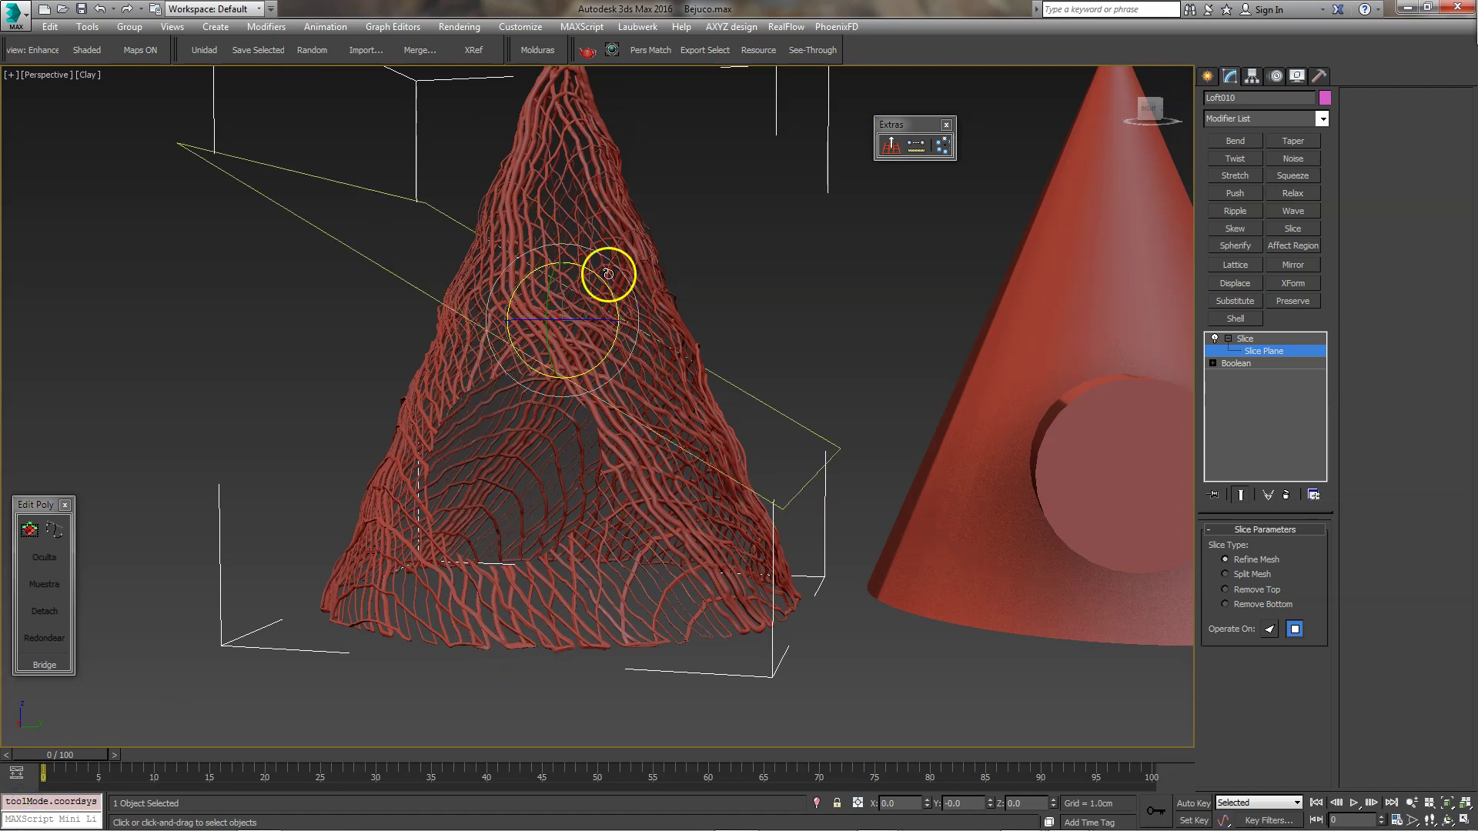
pyautogui.press('w')
pyautogui.press('F12')
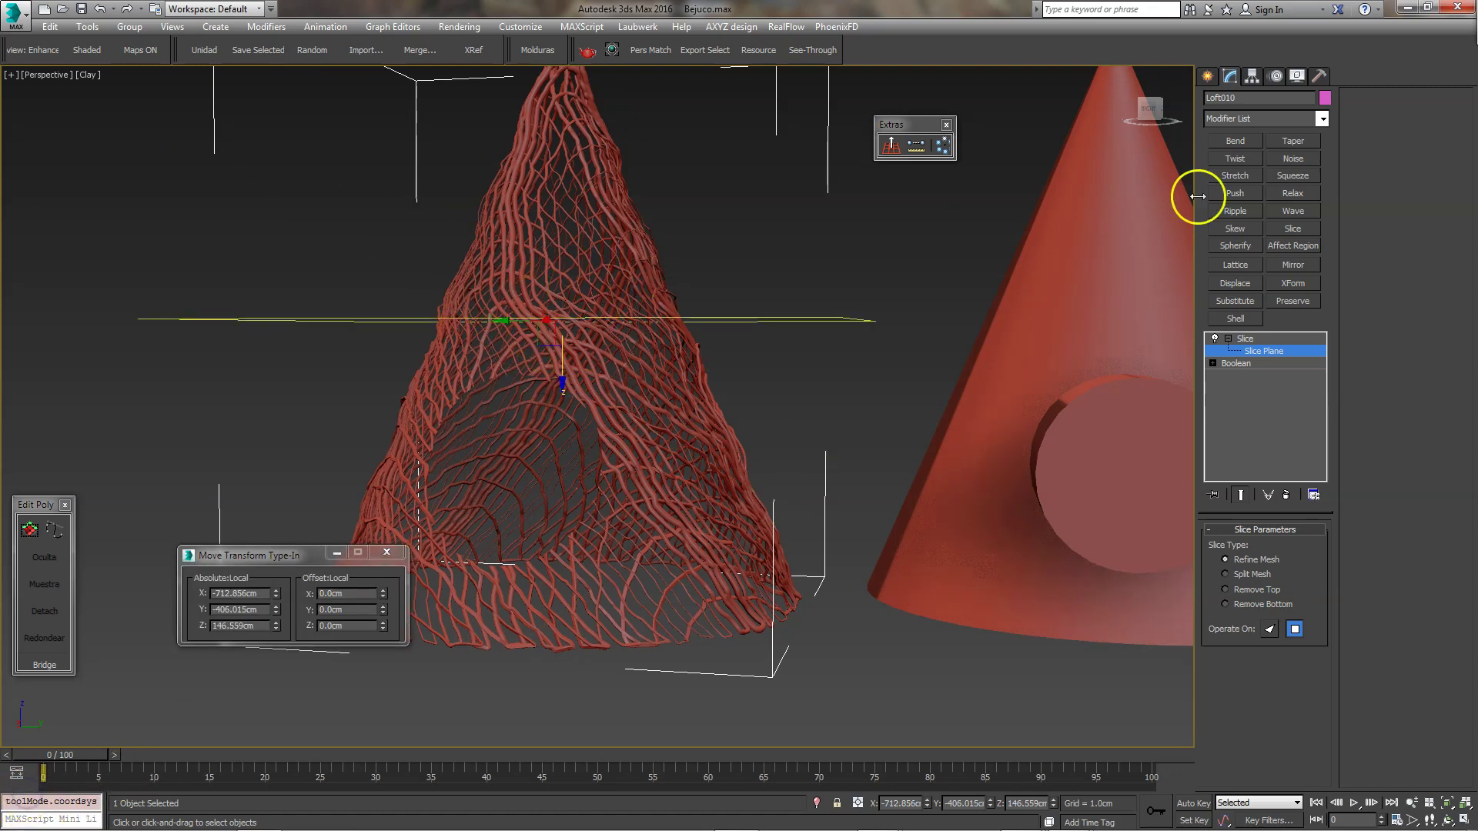
# Lower the slice plane to just above the net's base in Front view.
pyautogui.keyDown('alt'); pyautogui.moveTo(758, 232); pyautogui.dragTo(741, 292, button='middle'); pyautogui.keyUp('alt')
pyautogui.moveTo(644, 348); pyautogui.dragTo(641, 368)
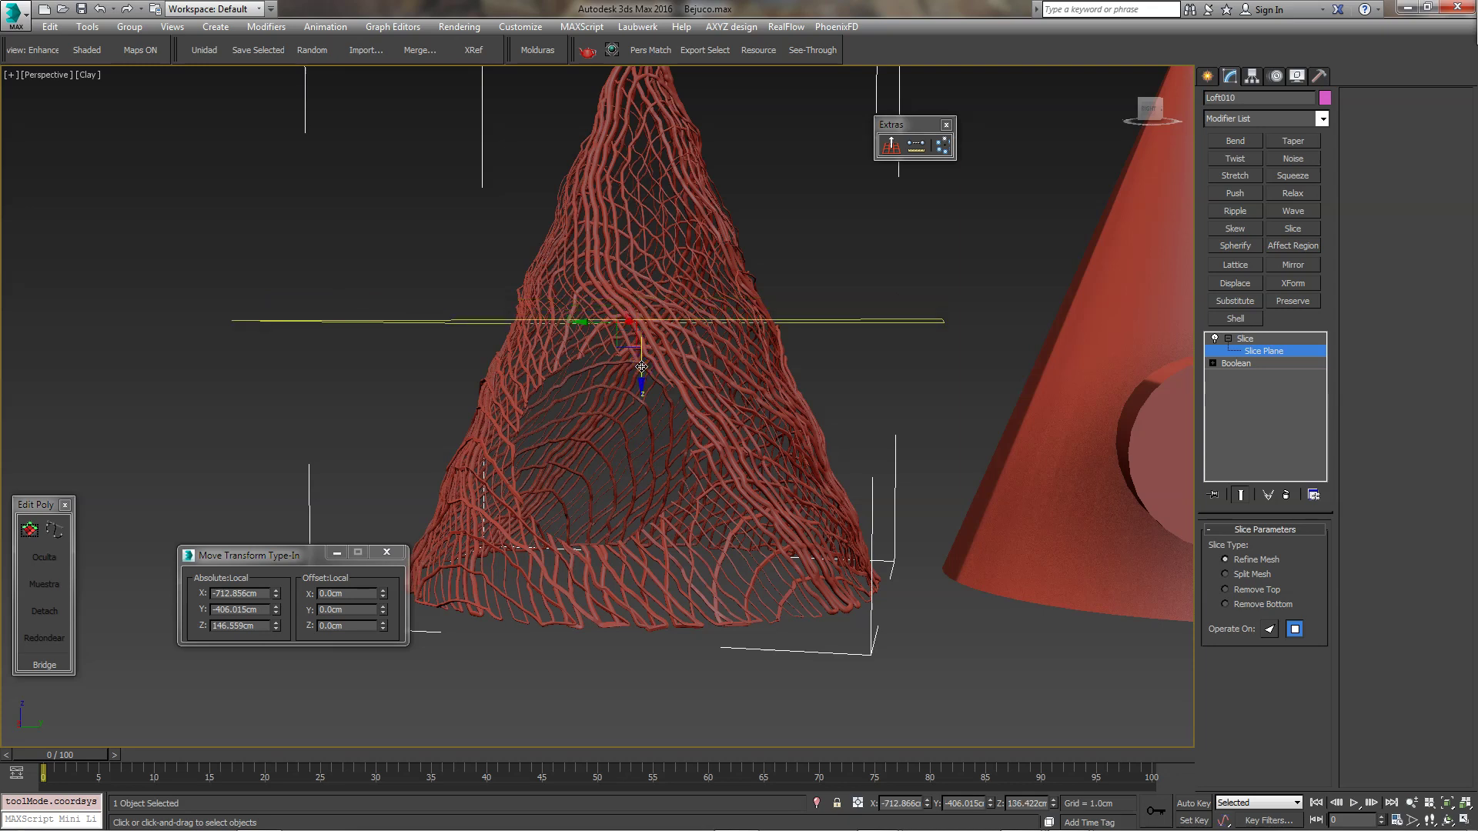
pyautogui.press('f')
pyautogui.moveTo(641, 367); pyautogui.dragTo(922, 308, button='middle')
pyautogui.moveTo(656, 349); pyautogui.dragTo(653, 377)
pyautogui.moveTo(631, 545); pyautogui.dragTo(637, 542)
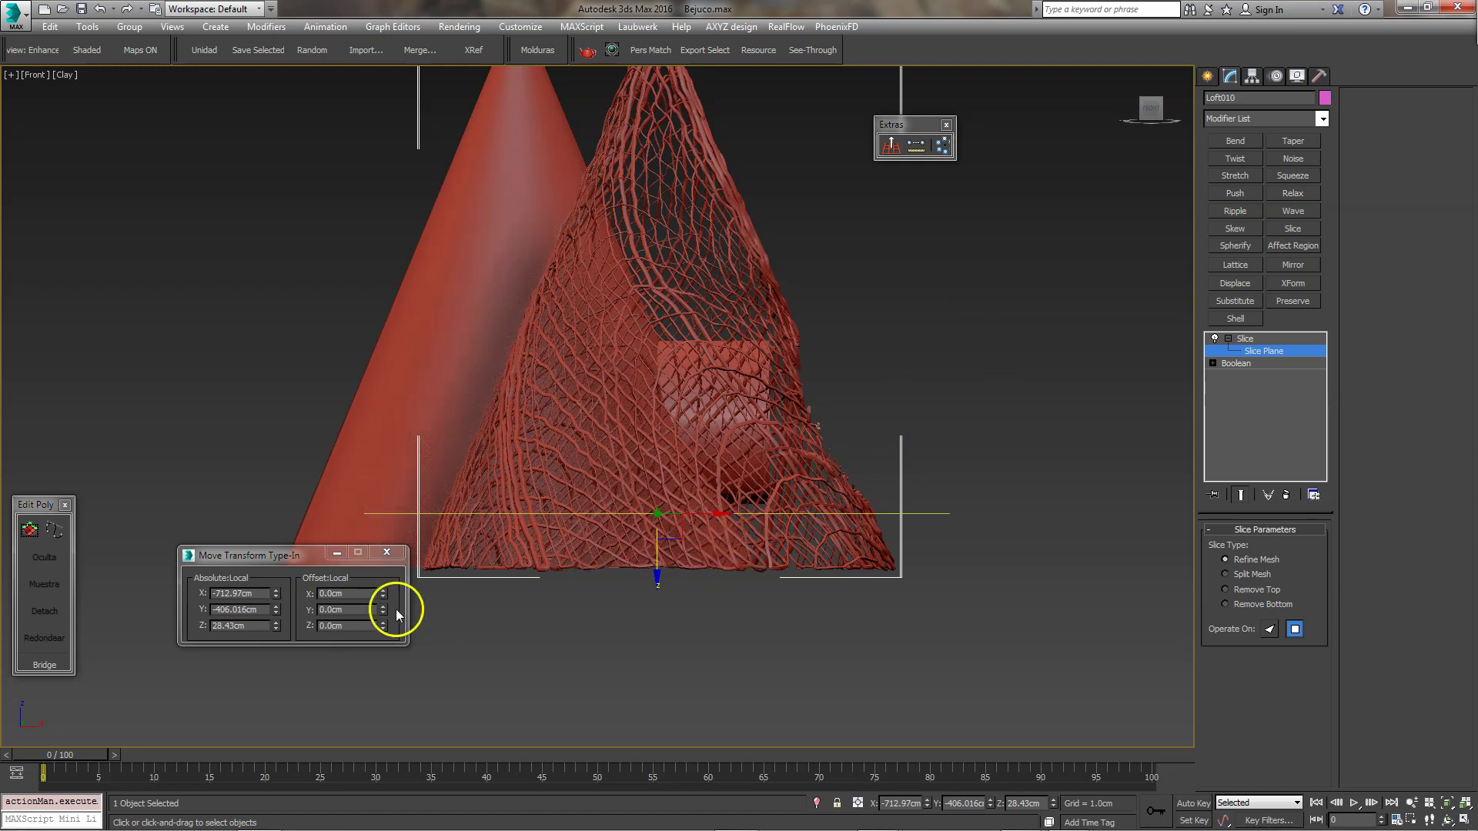
pyautogui.scroll(5, 808, 462)
pyautogui.moveTo(809, 462)
pyautogui.mouseDown(button='middle')
pyautogui.moveTo(690, 469)
pyautogui.moveTo(683, 528)
pyautogui.moveTo(716, 422)
pyautogui.mouseUp(button='middle')
# Set the slice type to Remove Top and check the trimmed net in perspective.
pyautogui.press('p')
pyautogui.scroll(-5, 691, 468)
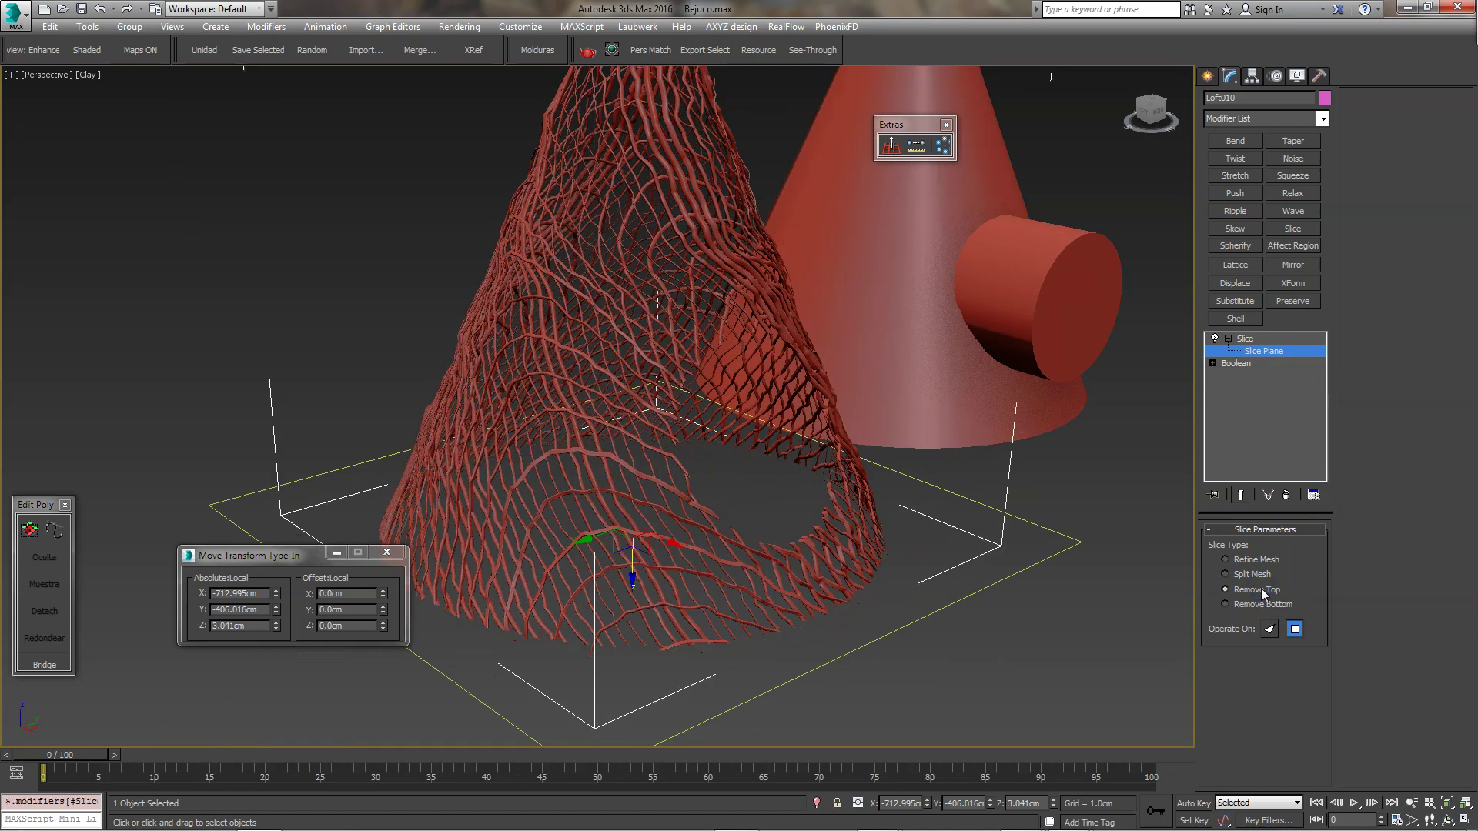
pyautogui.click(1253, 344)
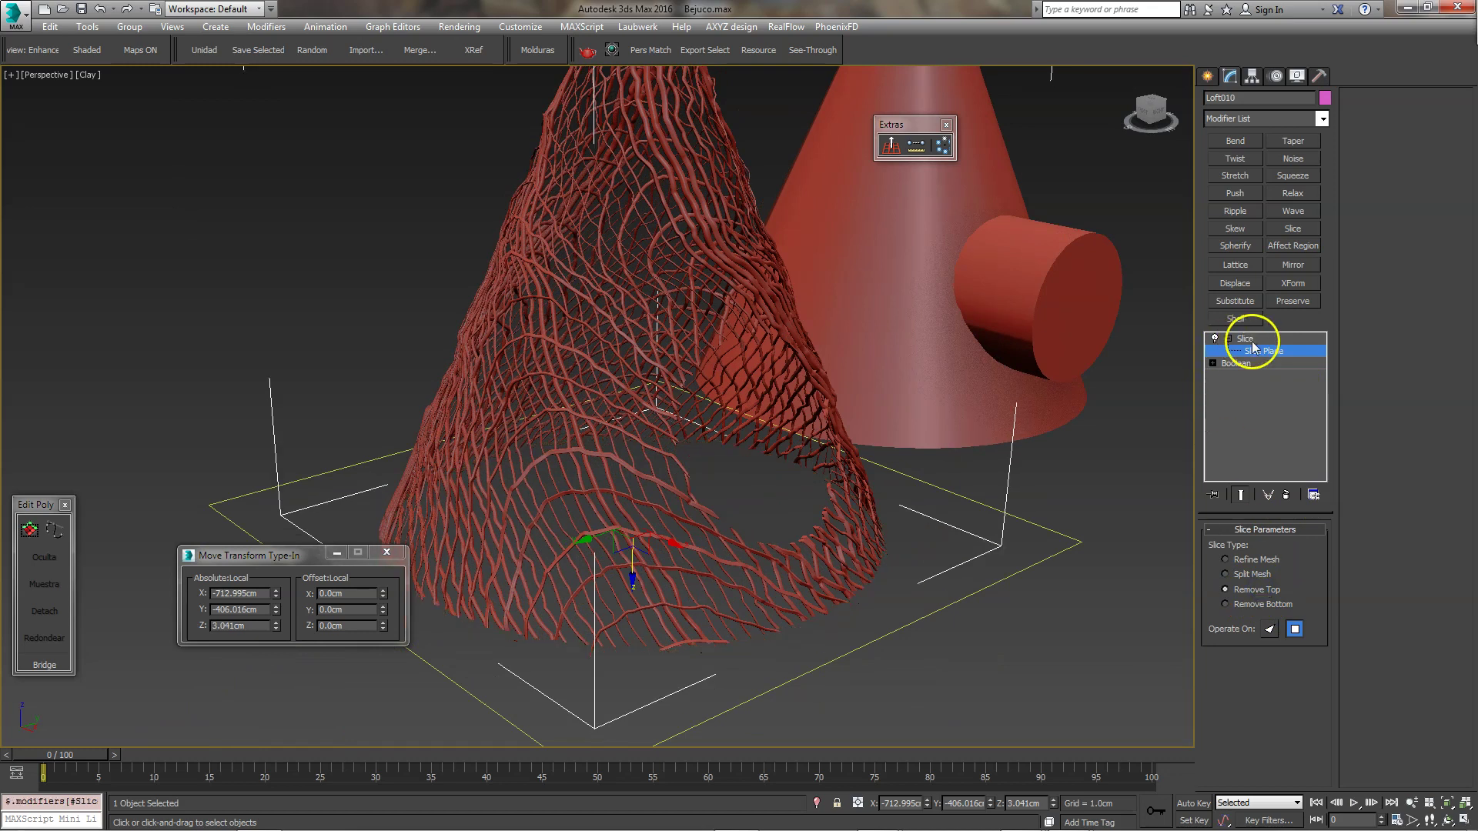
pyautogui.click(1070, 612)
pyautogui.moveTo(983, 599)
pyautogui.keyDown('alt'); pyautogui.mouseDown(button='middle')
pyautogui.moveTo(810, 563)
pyautogui.moveTo(915, 543)
pyautogui.moveTo(867, 561)
pyautogui.moveTo(808, 442)
pyautogui.moveTo(753, 422)
pyautogui.moveTo(729, 456)
pyautogui.moveTo(714, 420)
pyautogui.moveTo(724, 452)
pyautogui.mouseUp(button='middle'); pyautogui.keyUp('alt')
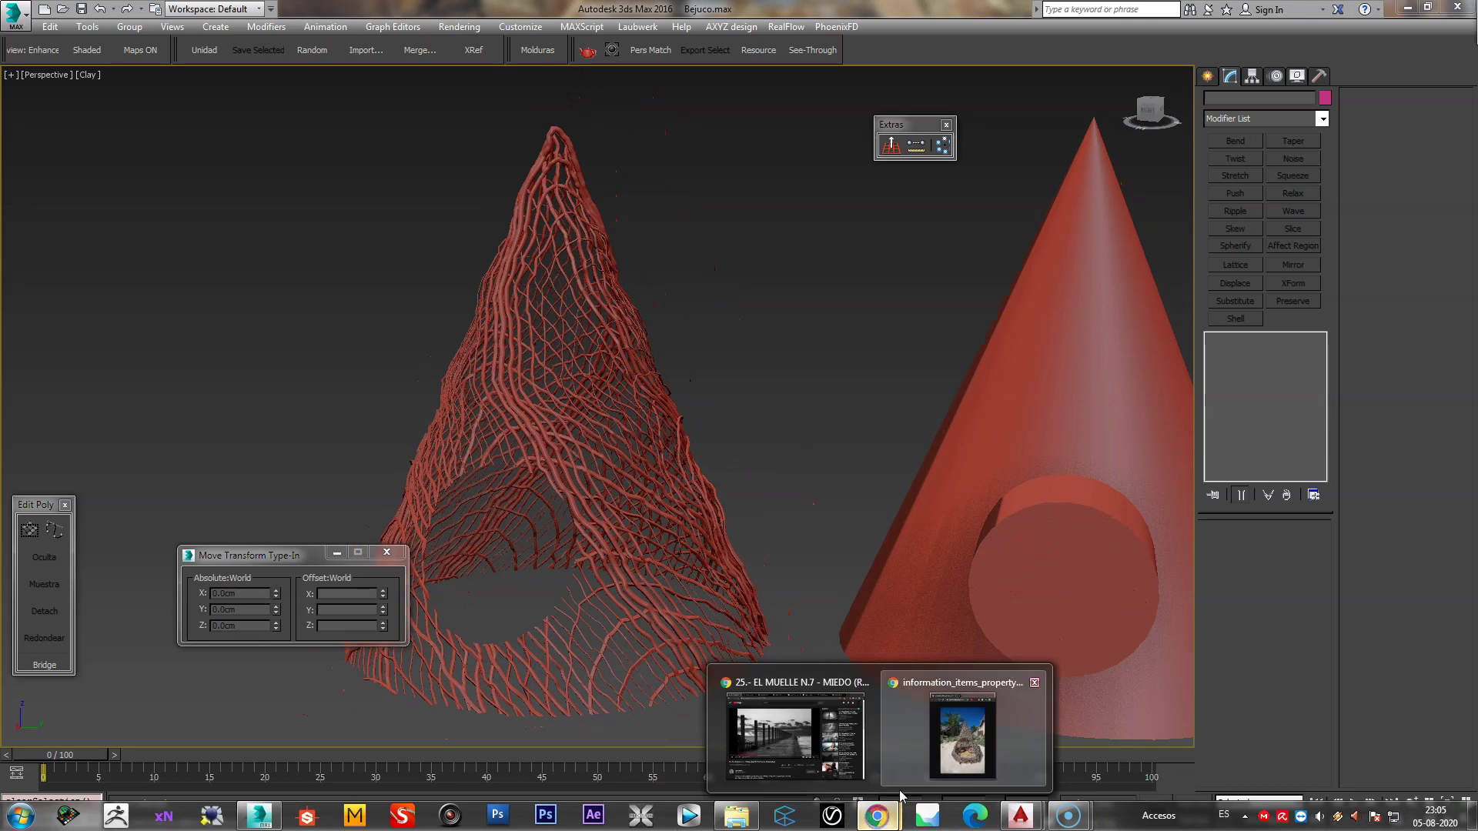
pyautogui.moveTo(876, 816)
pyautogui.click(981, 732)
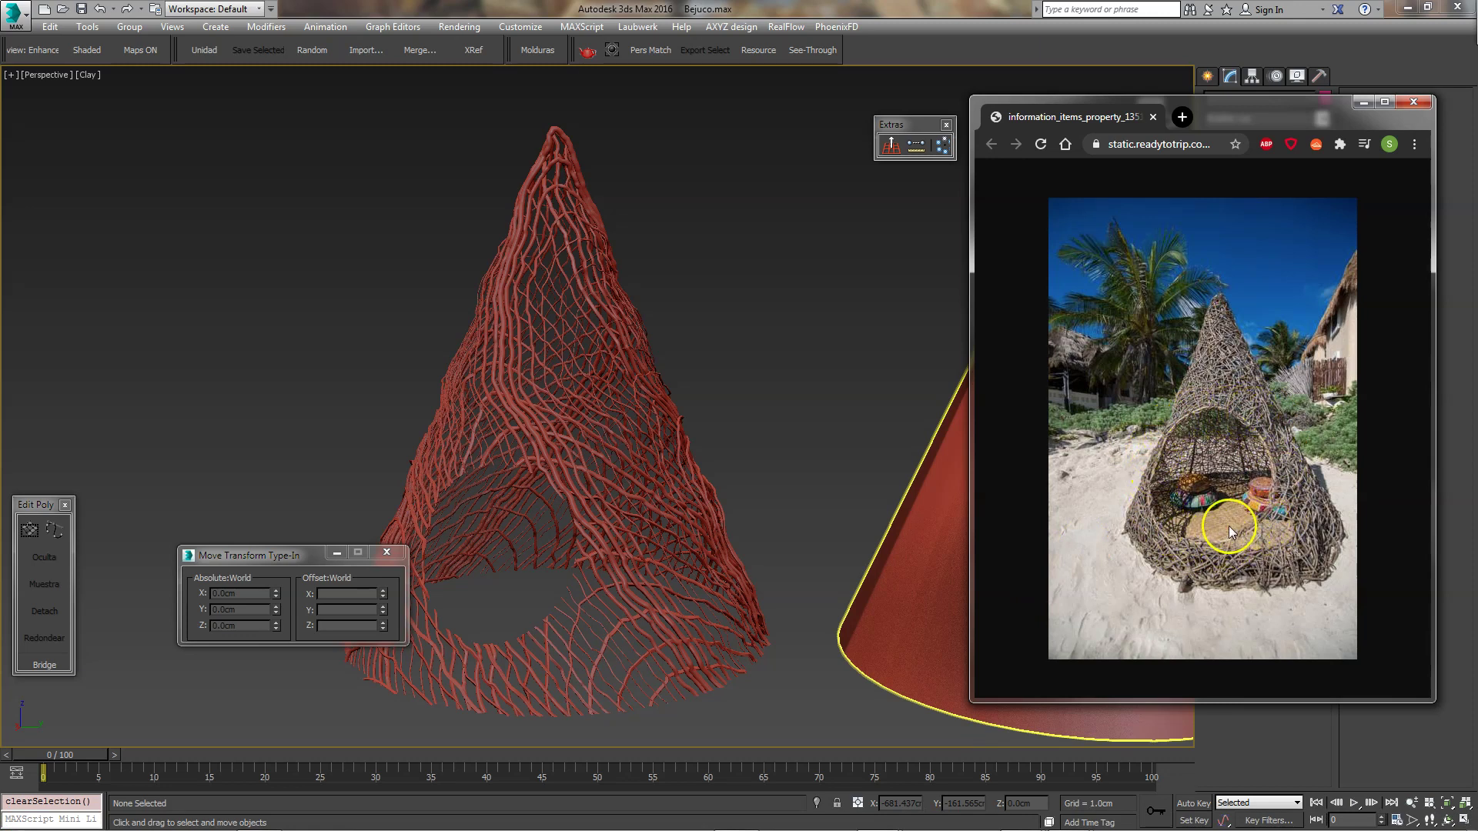
pyautogui.click(930, 420)
pyautogui.moveTo(845, 390)
pyautogui.keyDown('alt'); pyautogui.mouseDown(button='middle')
pyautogui.moveTo(930, 455)
pyautogui.moveTo(544, 429)
pyautogui.mouseUp(button='middle'); pyautogui.keyUp('alt')
# Shift-drag a copy of the solid cone and its cylinder to the upper left.
pyautogui.click(770, 482)
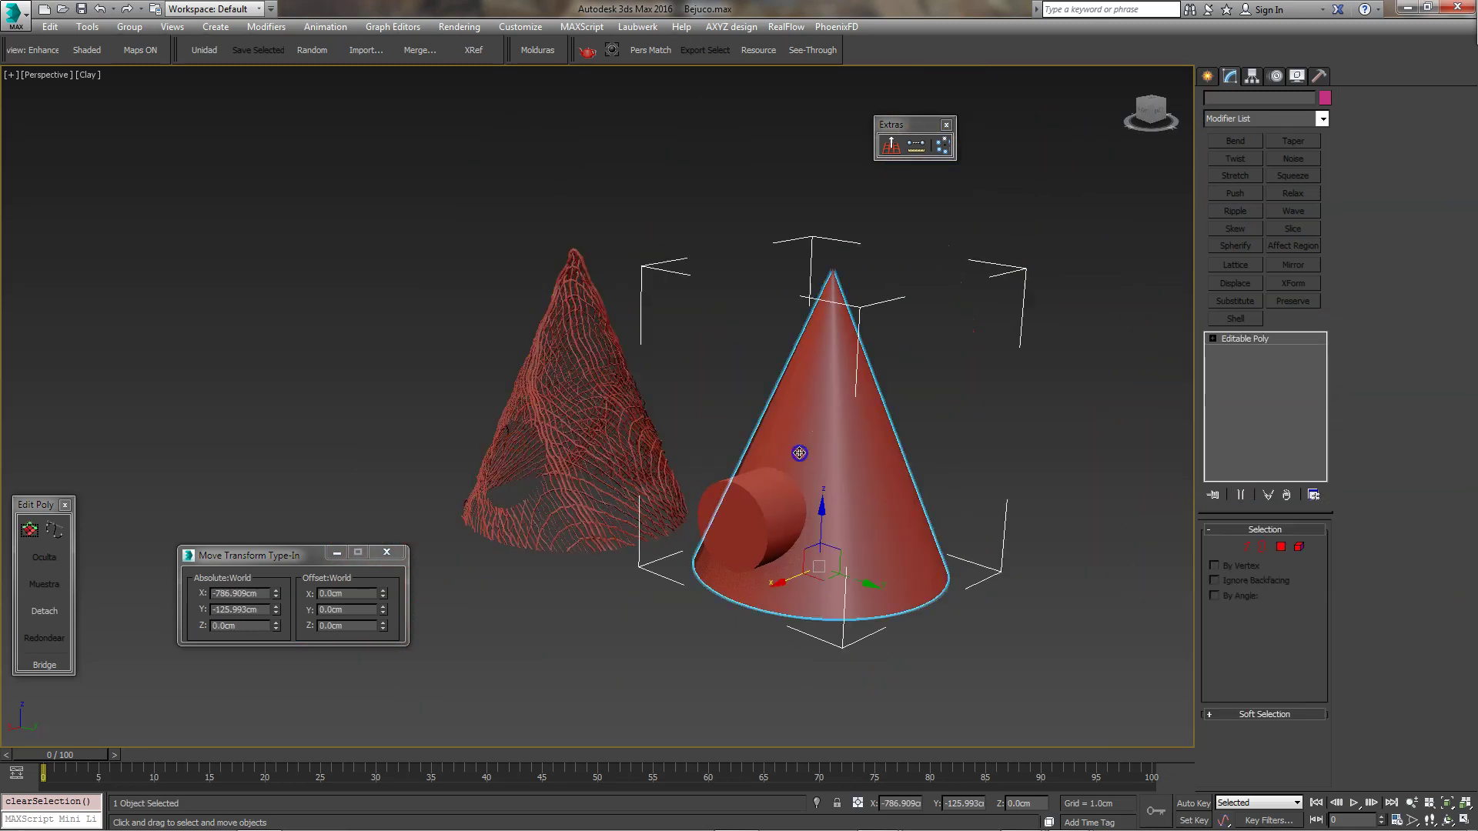
pyautogui.keyDown('ctrl'); pyautogui.click(770, 484); pyautogui.keyUp('ctrl')
pyautogui.moveTo(769, 483)
pyautogui.keyDown('alt'); pyautogui.mouseDown(button='middle')
pyautogui.moveTo(866, 492)
pyautogui.moveTo(917, 523)
pyautogui.mouseUp(button='middle'); pyautogui.keyUp('alt')
pyautogui.keyDown('shift'); pyautogui.moveTo(917, 523); pyautogui.dragTo(585, 314); pyautogui.keyUp('shift')
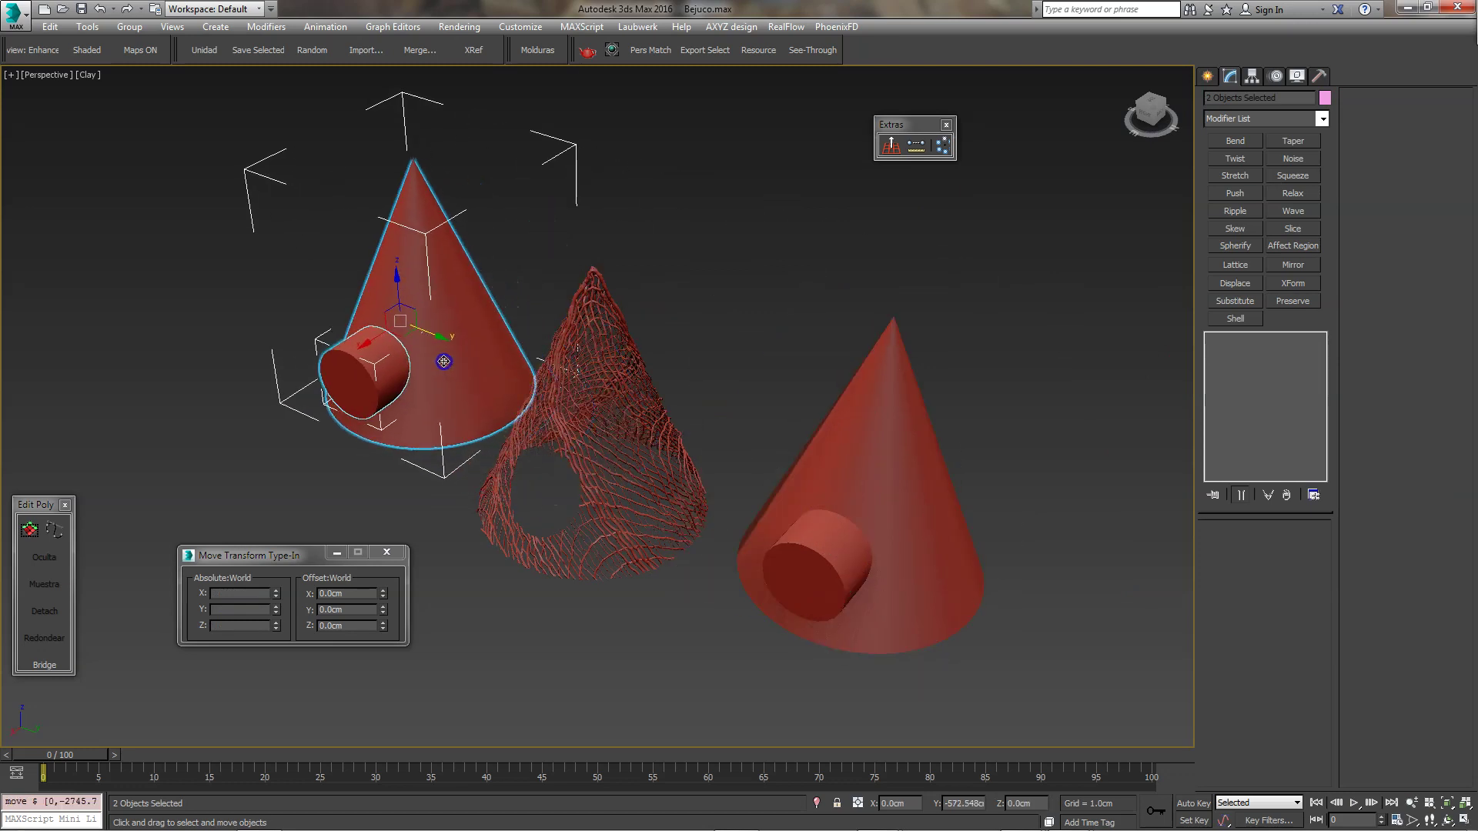
pyautogui.click(741, 487)
pyautogui.click(599, 248)
pyautogui.moveTo(599, 247)
pyautogui.keyDown('alt'); pyautogui.mouseDown(button='middle')
pyautogui.moveTo(593, 324)
pyautogui.moveTo(482, 340)
pyautogui.mouseUp(button='middle'); pyautogui.keyUp('alt')
# Boolean-subtract the cylinder from the copied cone to cut a round door hole.
pyautogui.click(482, 340)
pyautogui.moveTo(835, 237); pyautogui.dragTo(704, 301, button='middle')
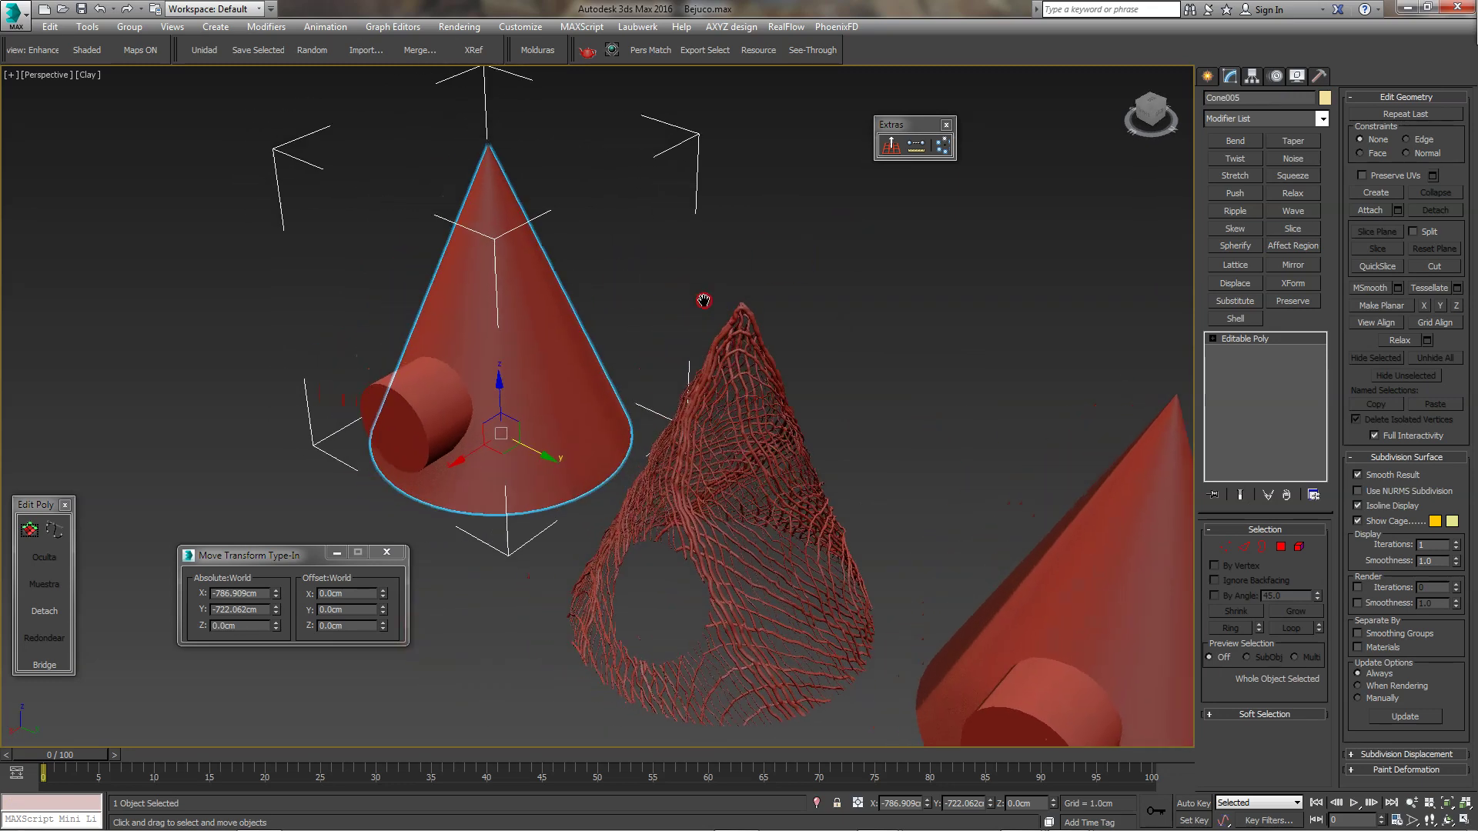
pyautogui.rightClick(559, 301)
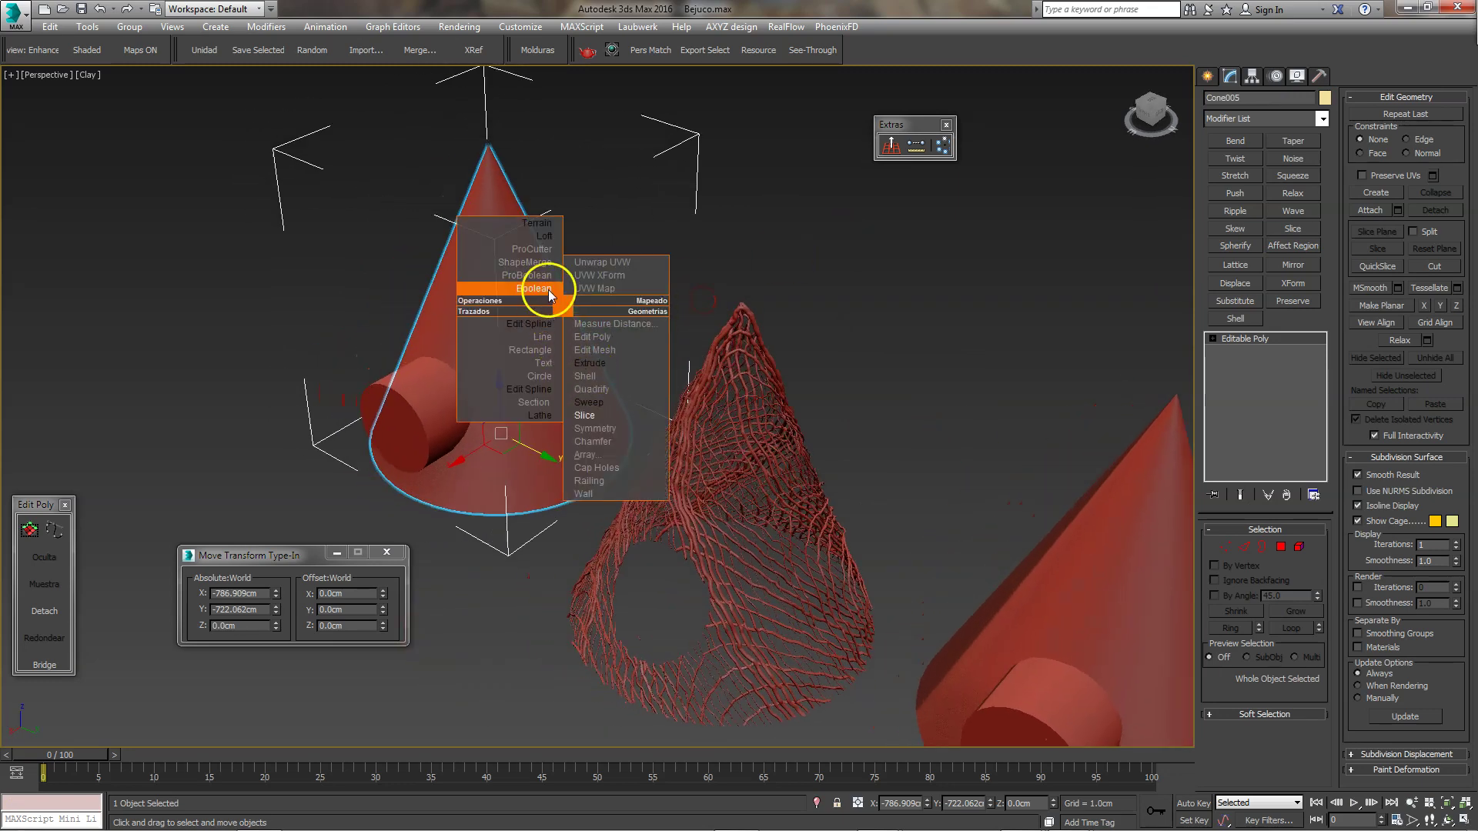
pyautogui.click(549, 289)
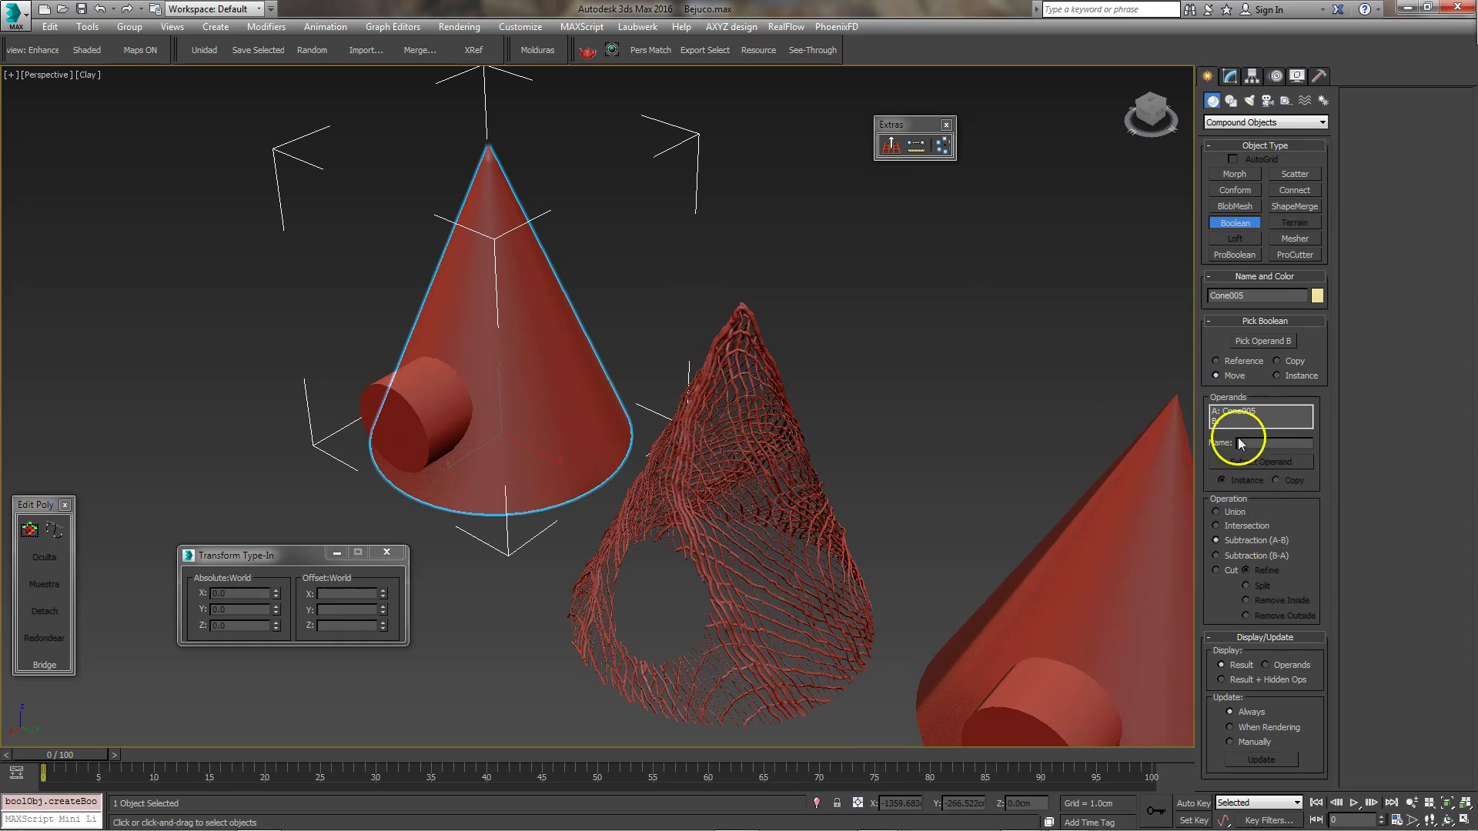
pyautogui.click(1260, 339)
pyautogui.click(429, 413)
pyautogui.rightClick(673, 333)
pyautogui.click(589, 320)
# Add Edit Poly, select the door hole's border and create a shape from it.
pyautogui.click(571, 354)
pyautogui.rightClick(570, 354)
pyautogui.click(593, 389)
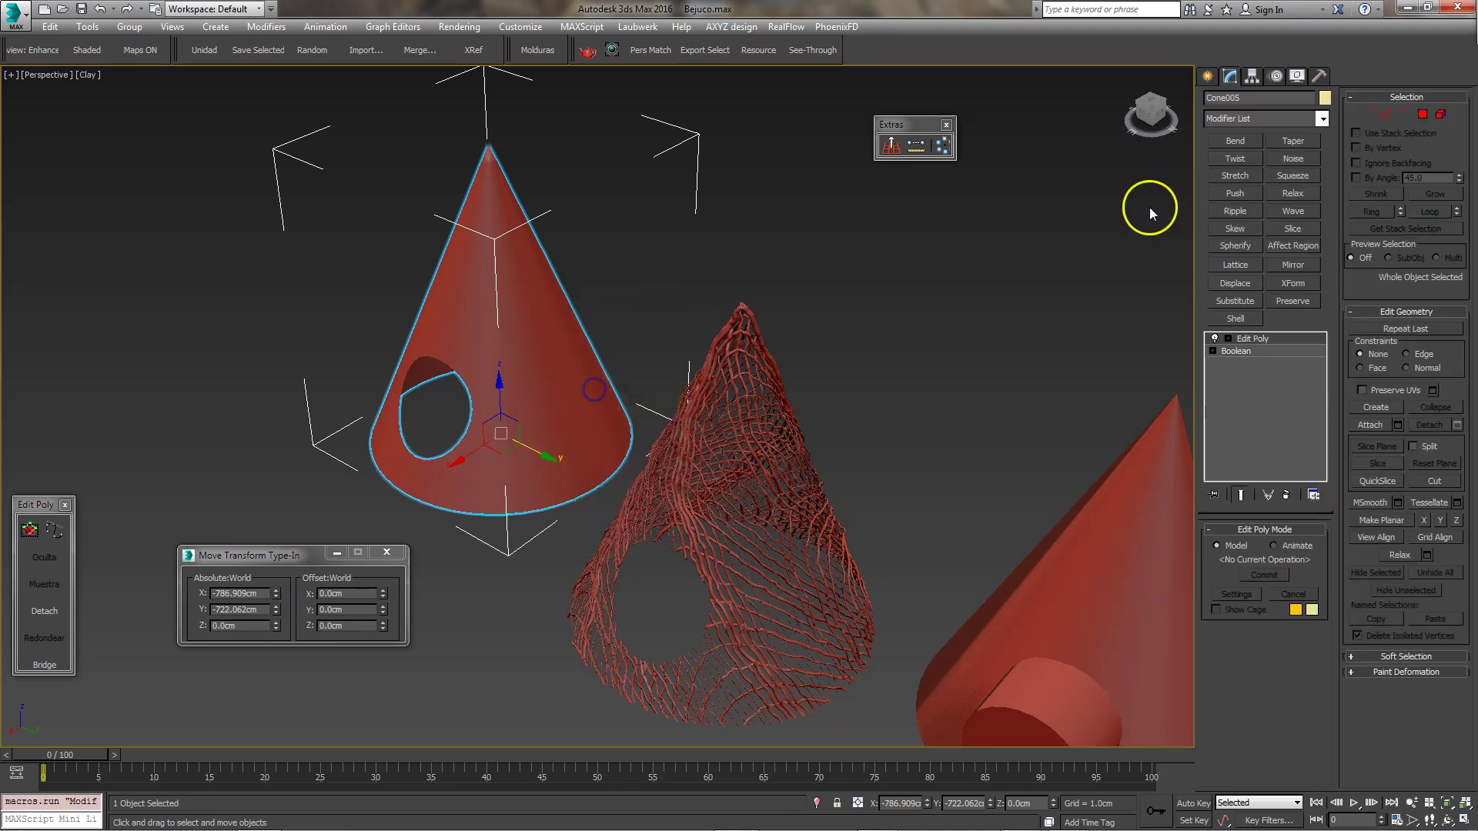
pyautogui.click(1404, 114)
pyautogui.click(408, 419)
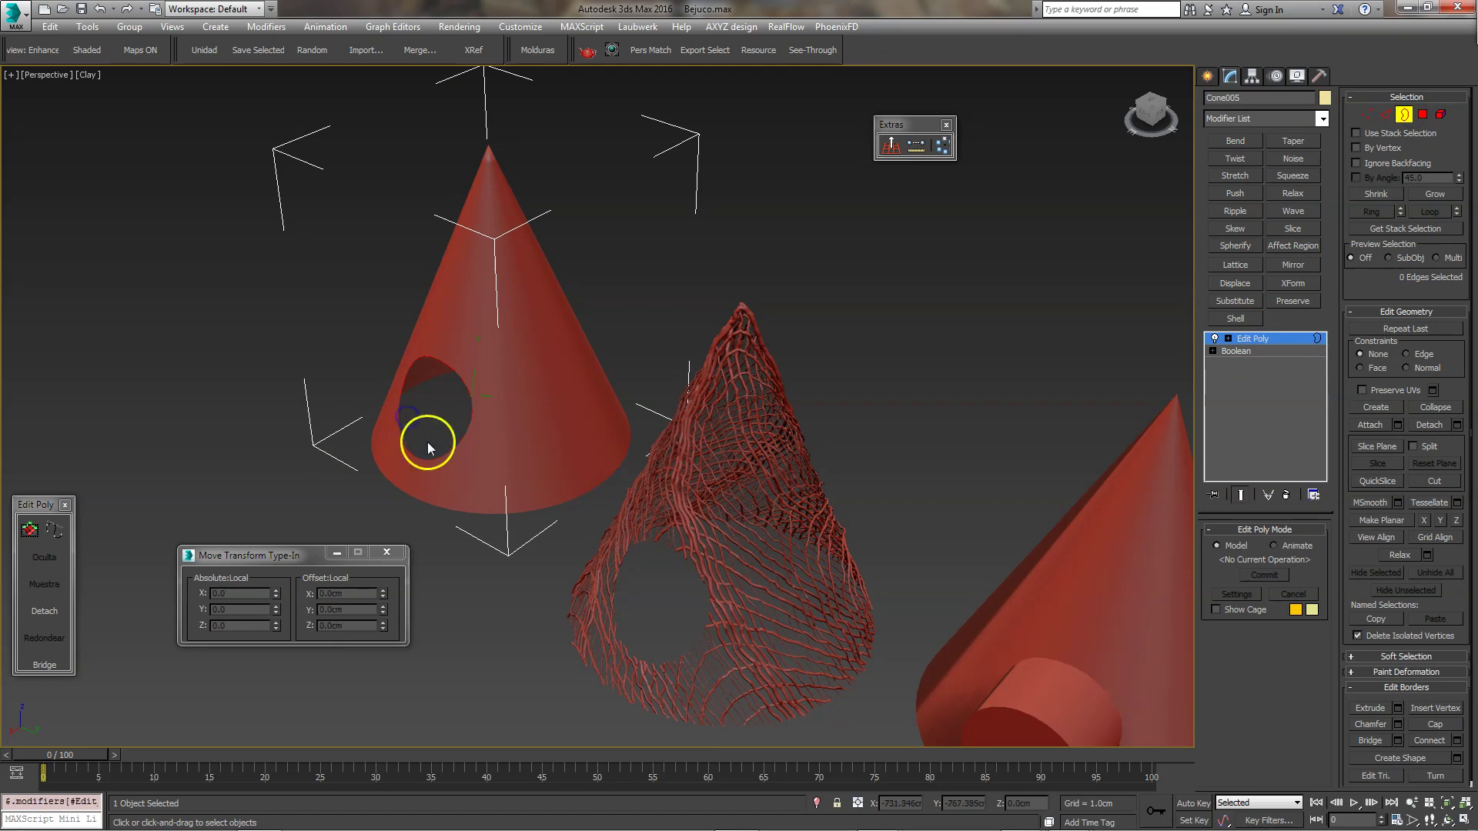
pyautogui.click(428, 454)
pyautogui.keyDown('alt'); pyautogui.moveTo(428, 454); pyautogui.dragTo(463, 422, button='middle'); pyautogui.keyUp('alt')
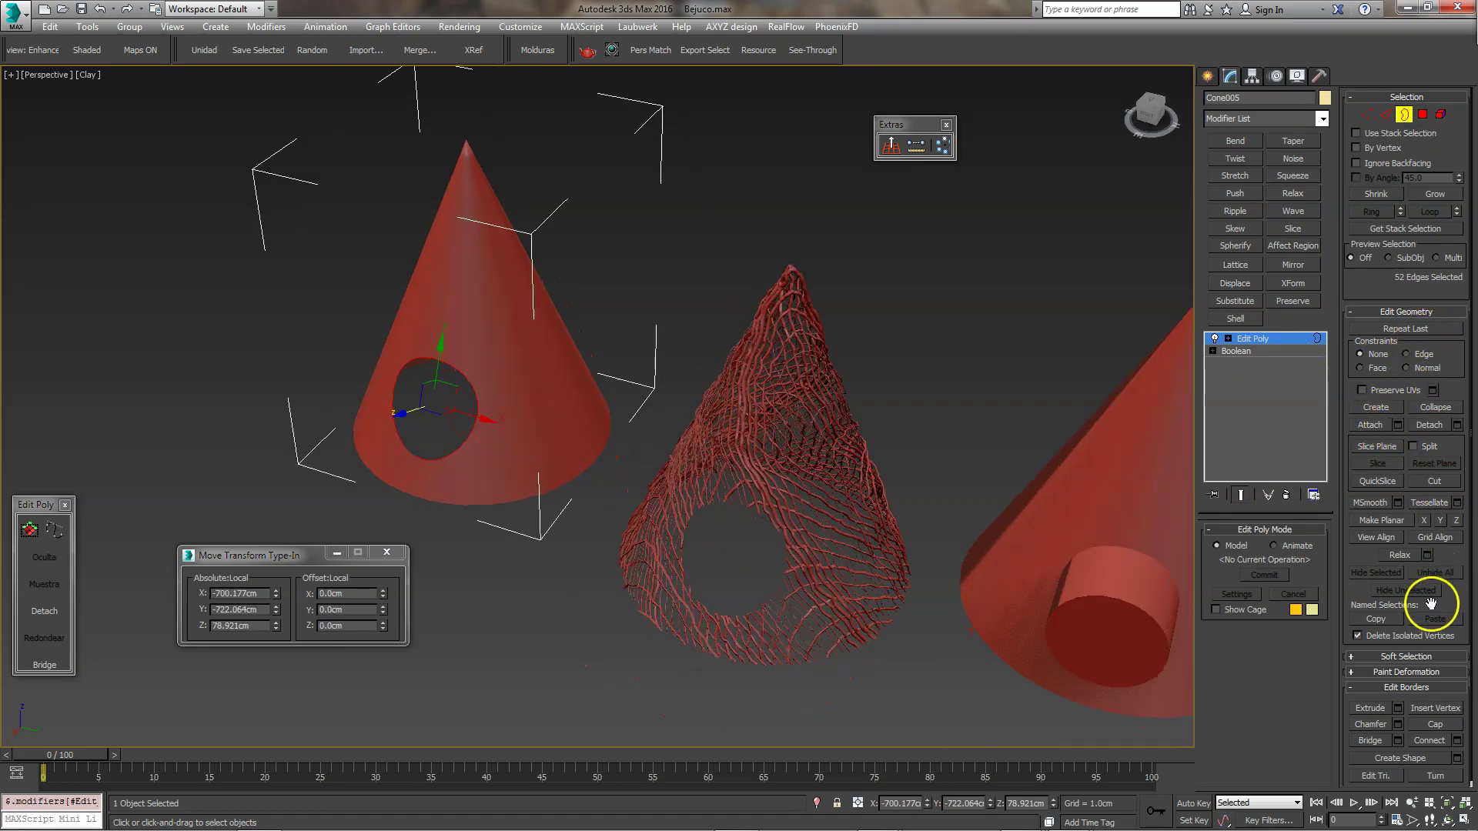
pyautogui.moveTo(1363, 554); pyautogui.dragTo(1363, 436)
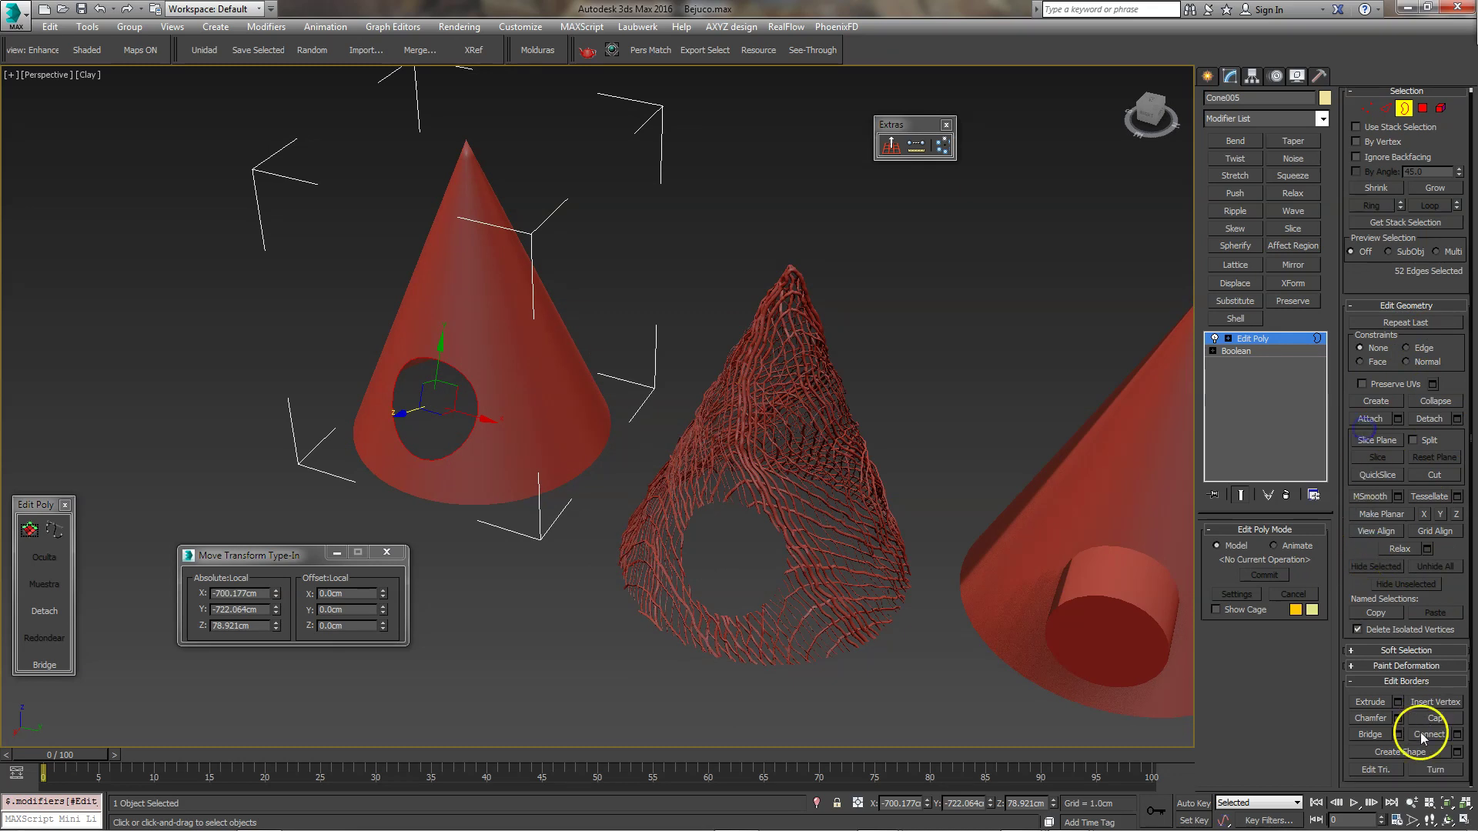
pyautogui.click(1437, 751)
pyautogui.click(995, 309)
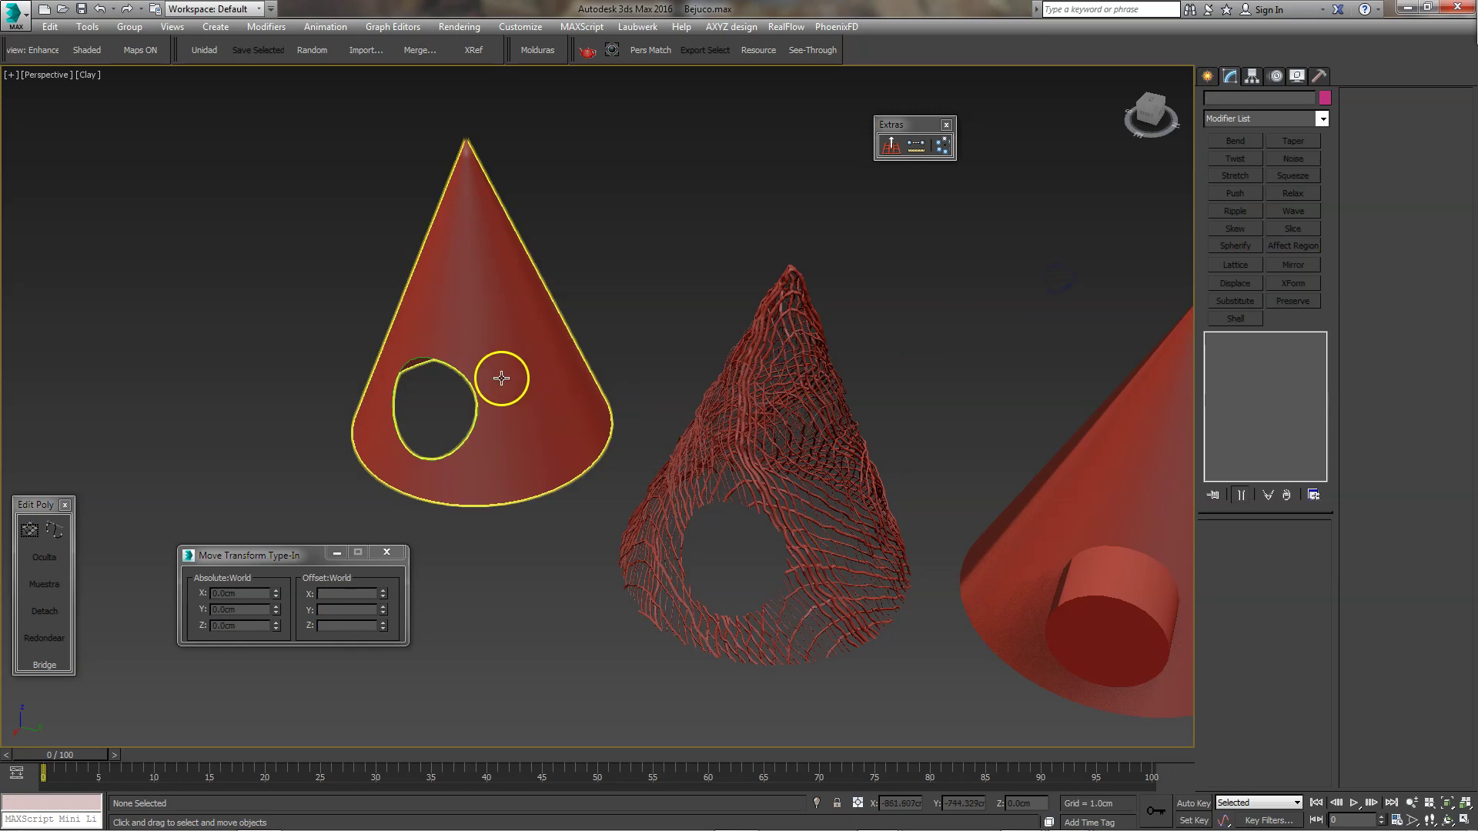
# Move the Shape003 rim spline into the vine net cone's door hole.
pyautogui.click(466, 396)
pyautogui.keyDown('alt'); pyautogui.moveTo(466, 397); pyautogui.dragTo(488, 376, button='middle'); pyautogui.keyUp('alt')
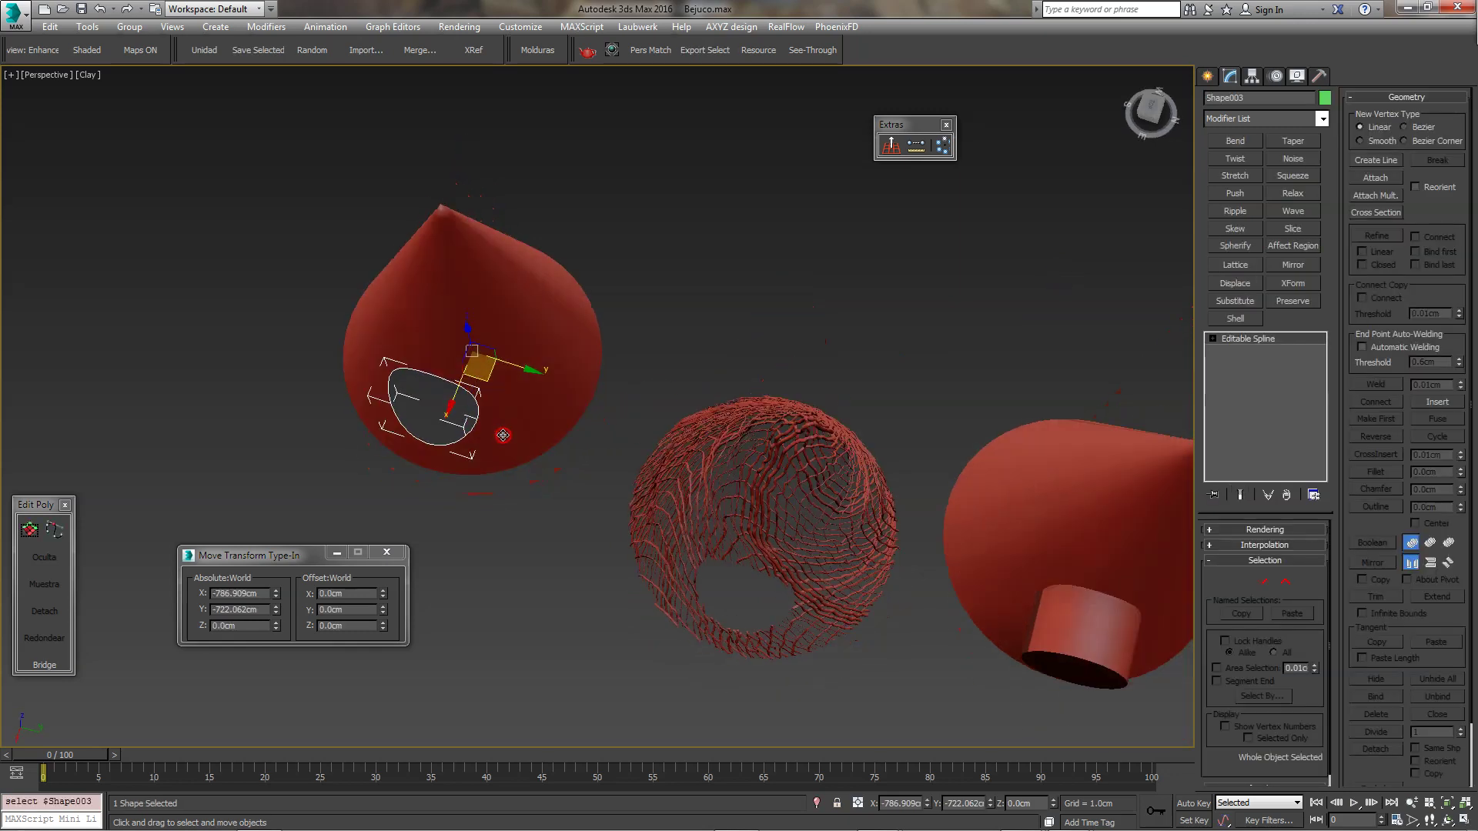
pyautogui.moveTo(489, 375); pyautogui.dragTo(770, 535)
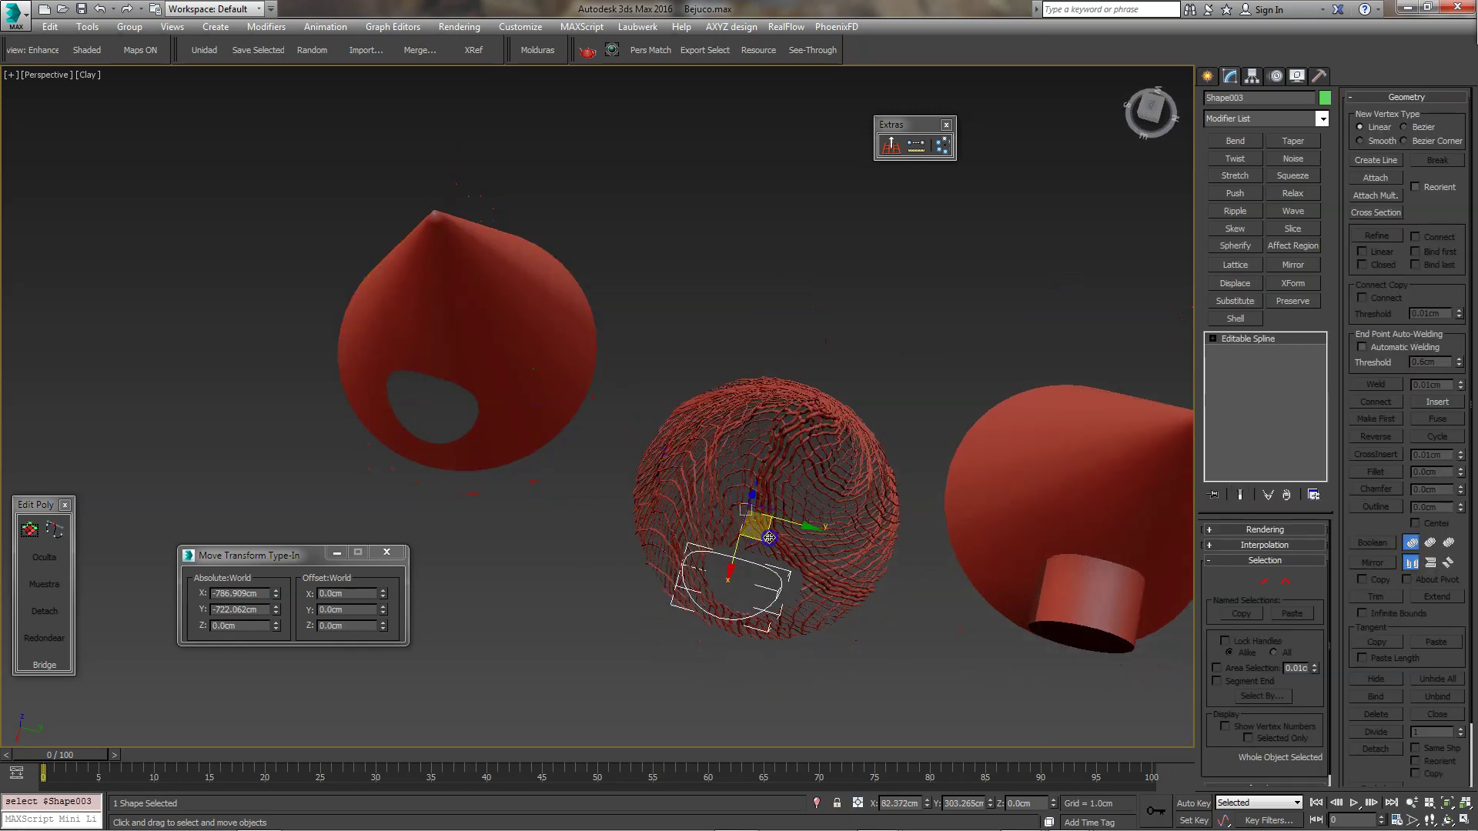
pyautogui.press('z')
pyautogui.moveTo(708, 465)
pyautogui.keyDown('alt'); pyautogui.mouseDown(button='middle')
pyautogui.moveTo(727, 475)
pyautogui.moveTo(723, 459)
pyautogui.mouseUp(button='middle'); pyautogui.keyUp('alt')
pyautogui.moveTo(809, 425); pyautogui.dragTo(810, 446)
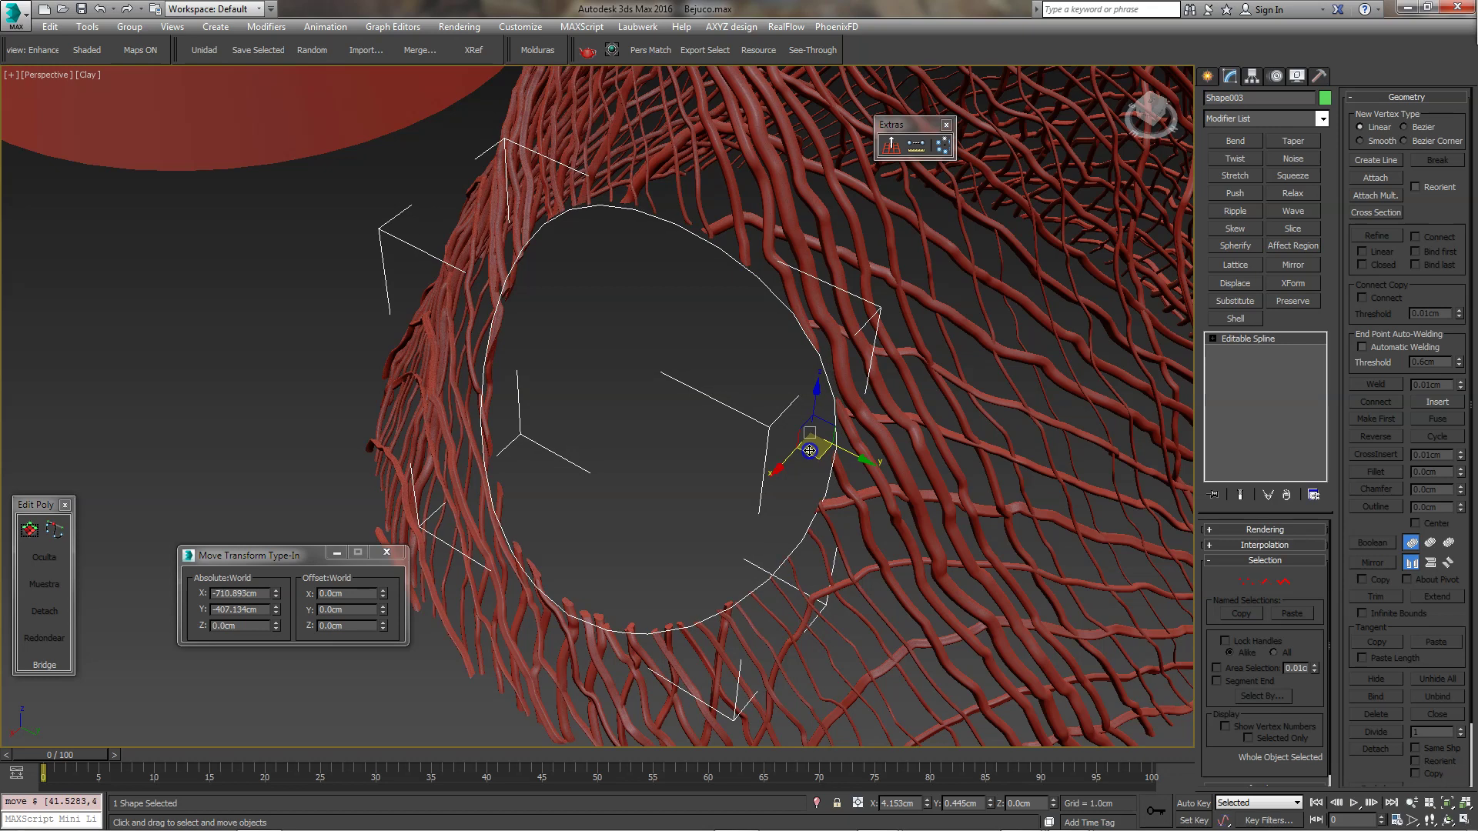
pyautogui.moveTo(770, 453)
pyautogui.keyDown('alt'); pyautogui.mouseDown(button='middle')
pyautogui.moveTo(720, 413)
pyautogui.moveTo(682, 465)
pyautogui.mouseUp(button='middle'); pyautogui.keyUp('alt')
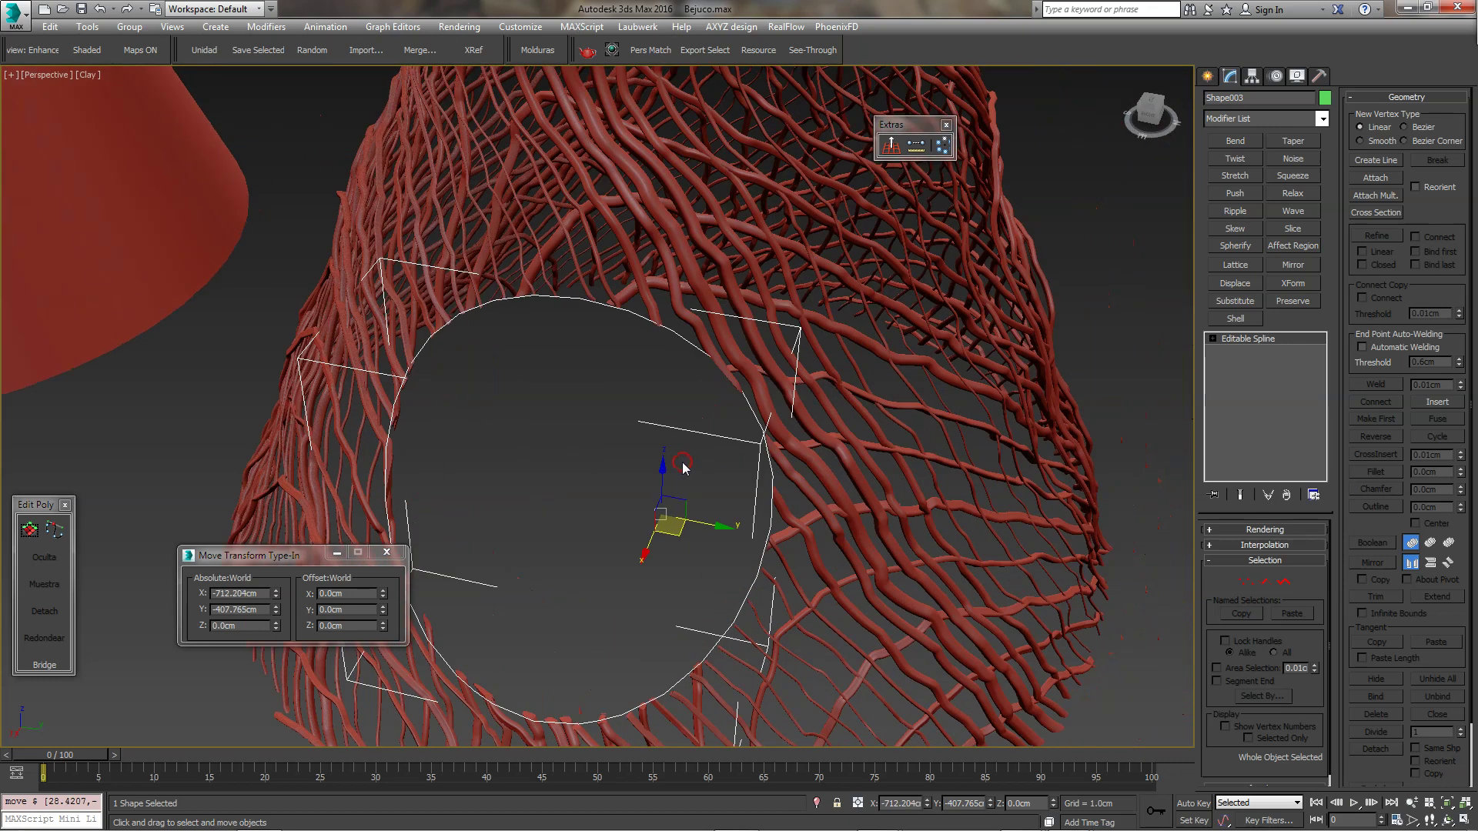
pyautogui.scroll(-5, 683, 466)
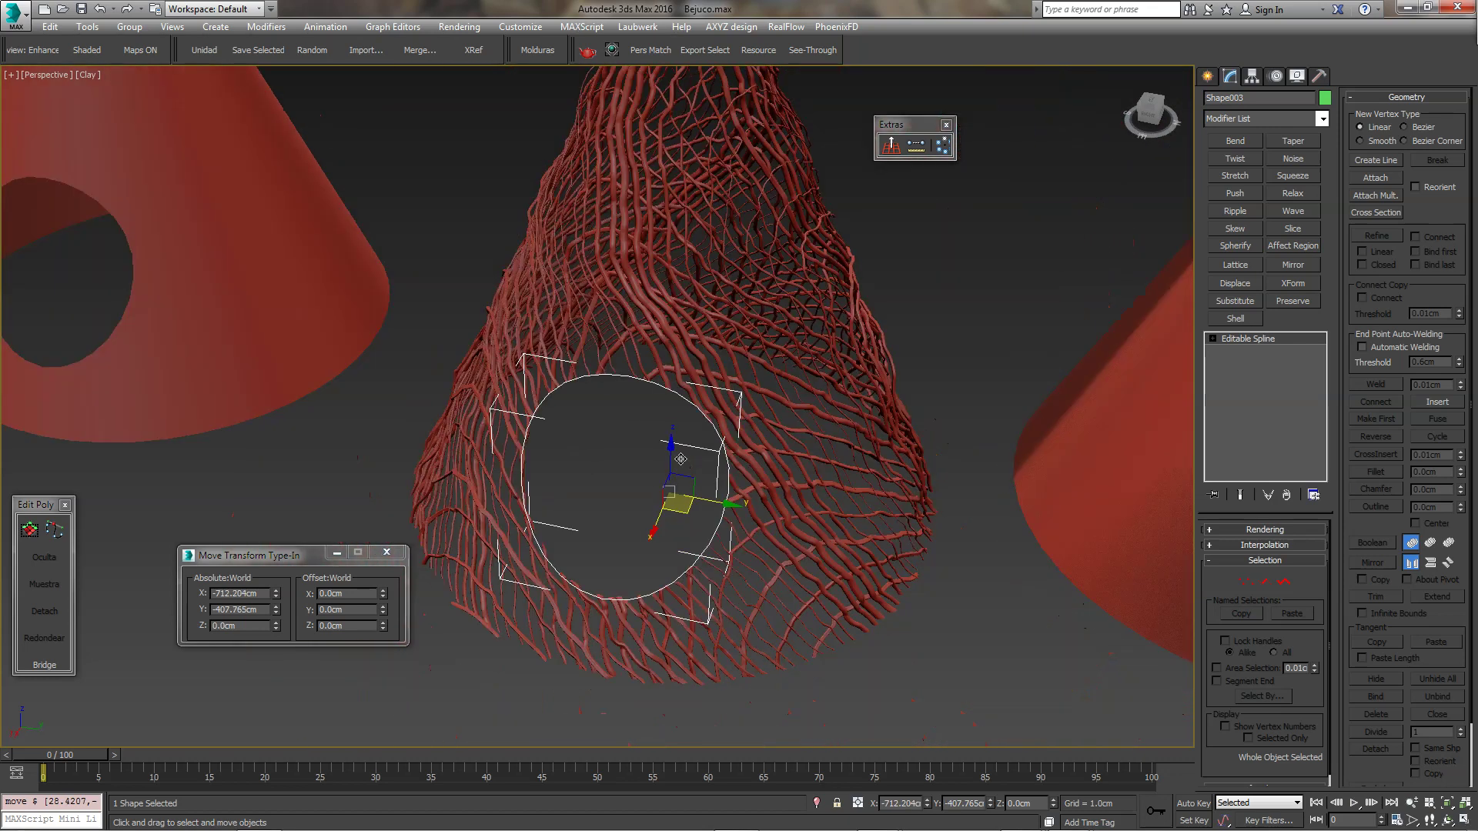
pyautogui.scroll(-3, 852, 449)
pyautogui.moveTo(852, 449)
pyautogui.keyDown('alt'); pyautogui.mouseDown(button='middle')
pyautogui.moveTo(742, 496)
pyautogui.moveTo(695, 494)
pyautogui.moveTo(713, 451)
pyautogui.moveTo(759, 450)
pyautogui.mouseUp(button='middle'); pyautogui.keyUp('alt')
# Select the noisy circle Shape004 and inspect its Noise modifier settings.
pyautogui.hotkey('ctrl', 'z')
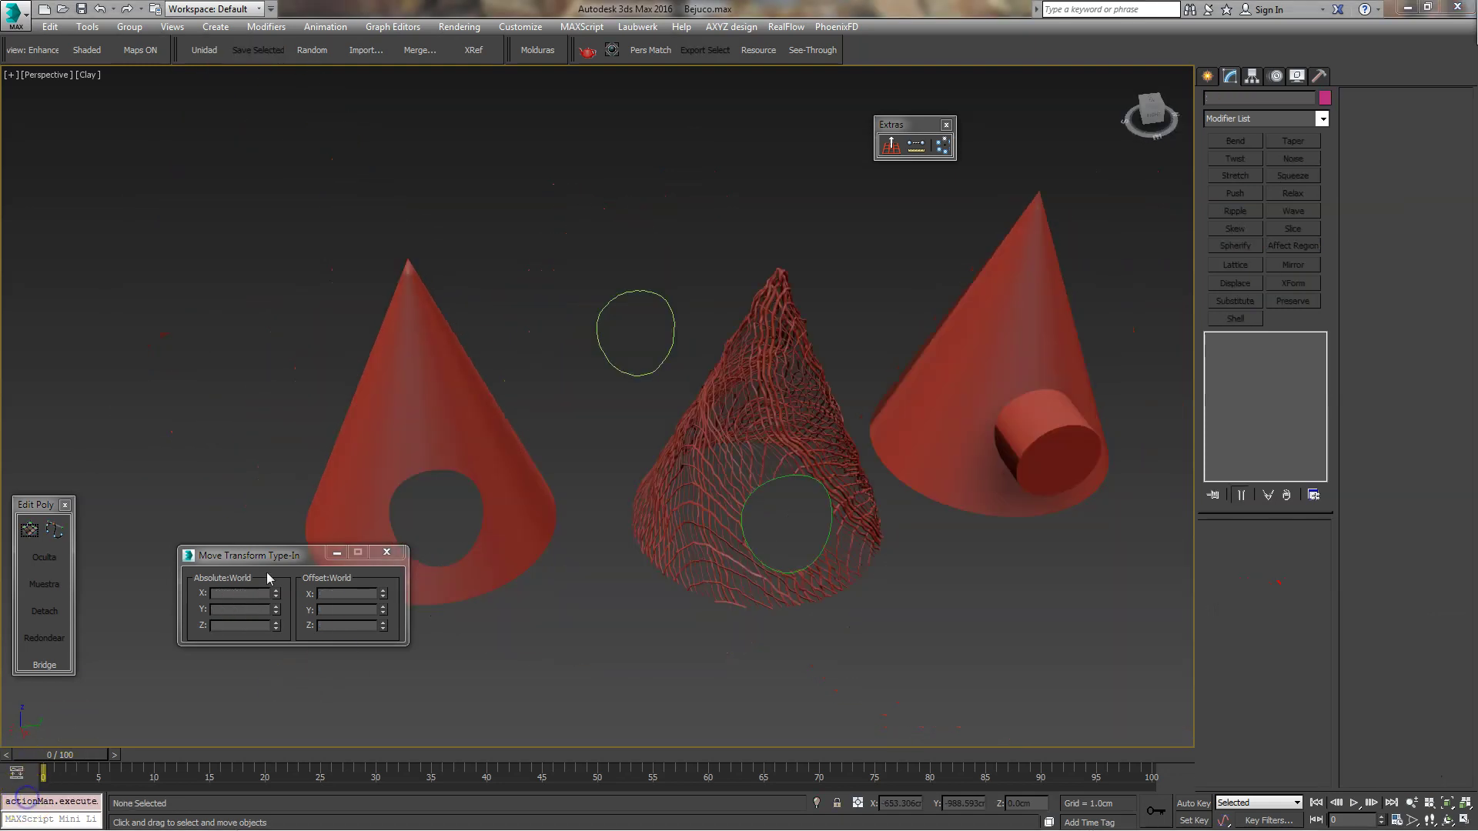
pyautogui.hotkey('shift', 'z')
pyautogui.hotkey('shift', 'z')
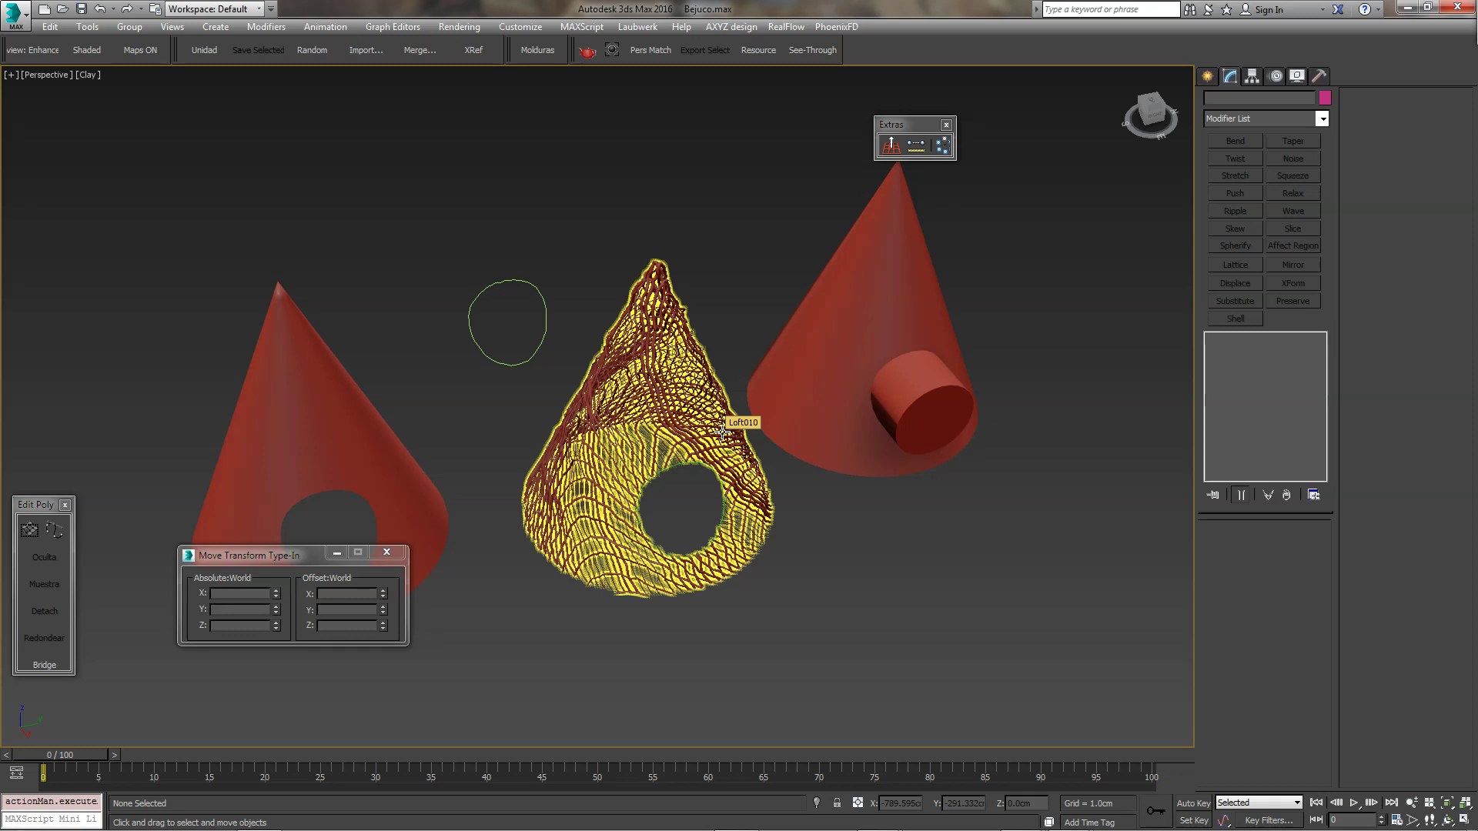
pyautogui.click(490, 283)
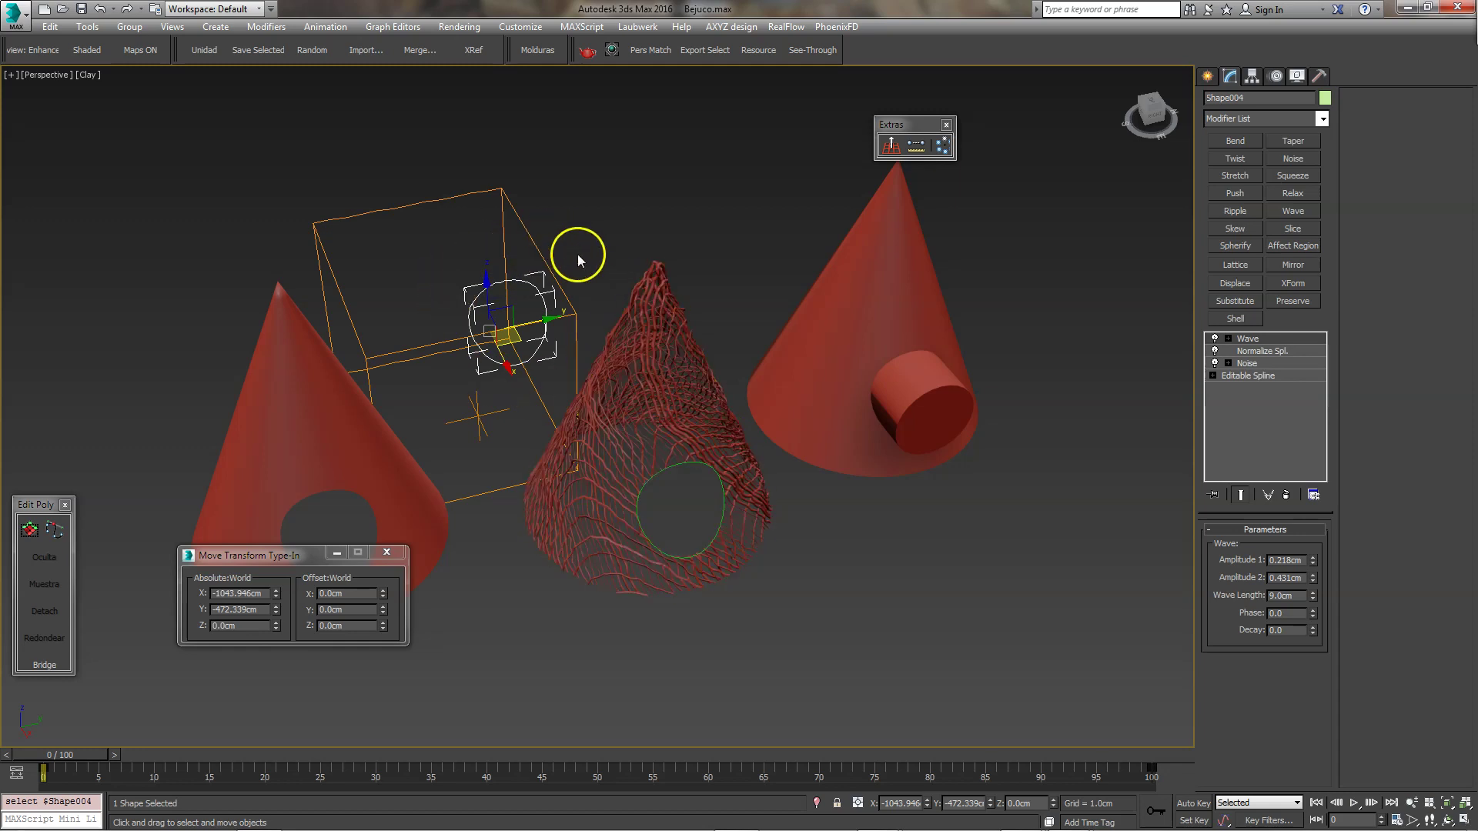
pyautogui.click(1248, 362)
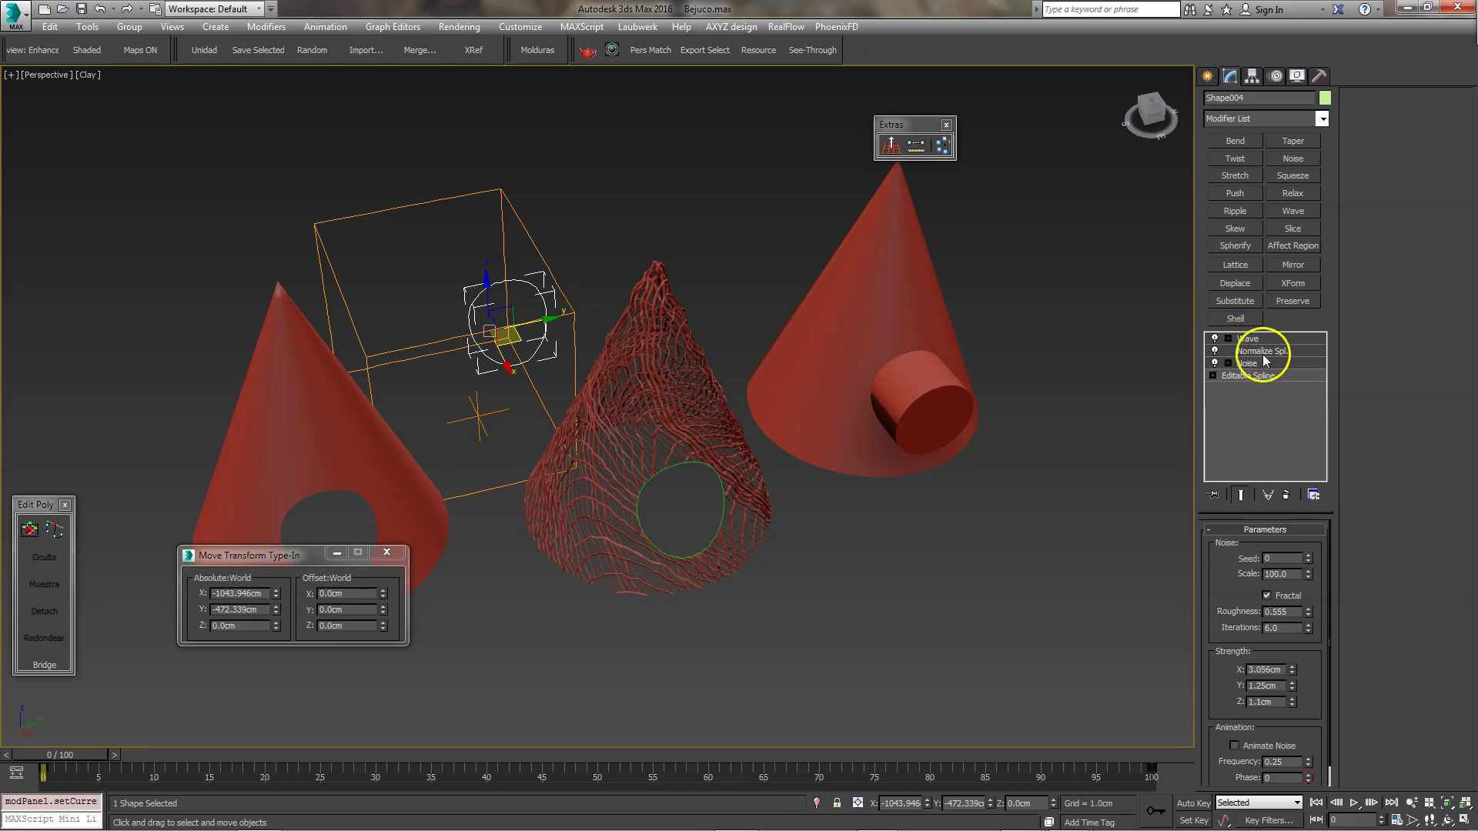
# Copy the Wave, Normalize Spline and Noise modifiers onto the door rim shape.
pyautogui.rightClick(1293, 358)
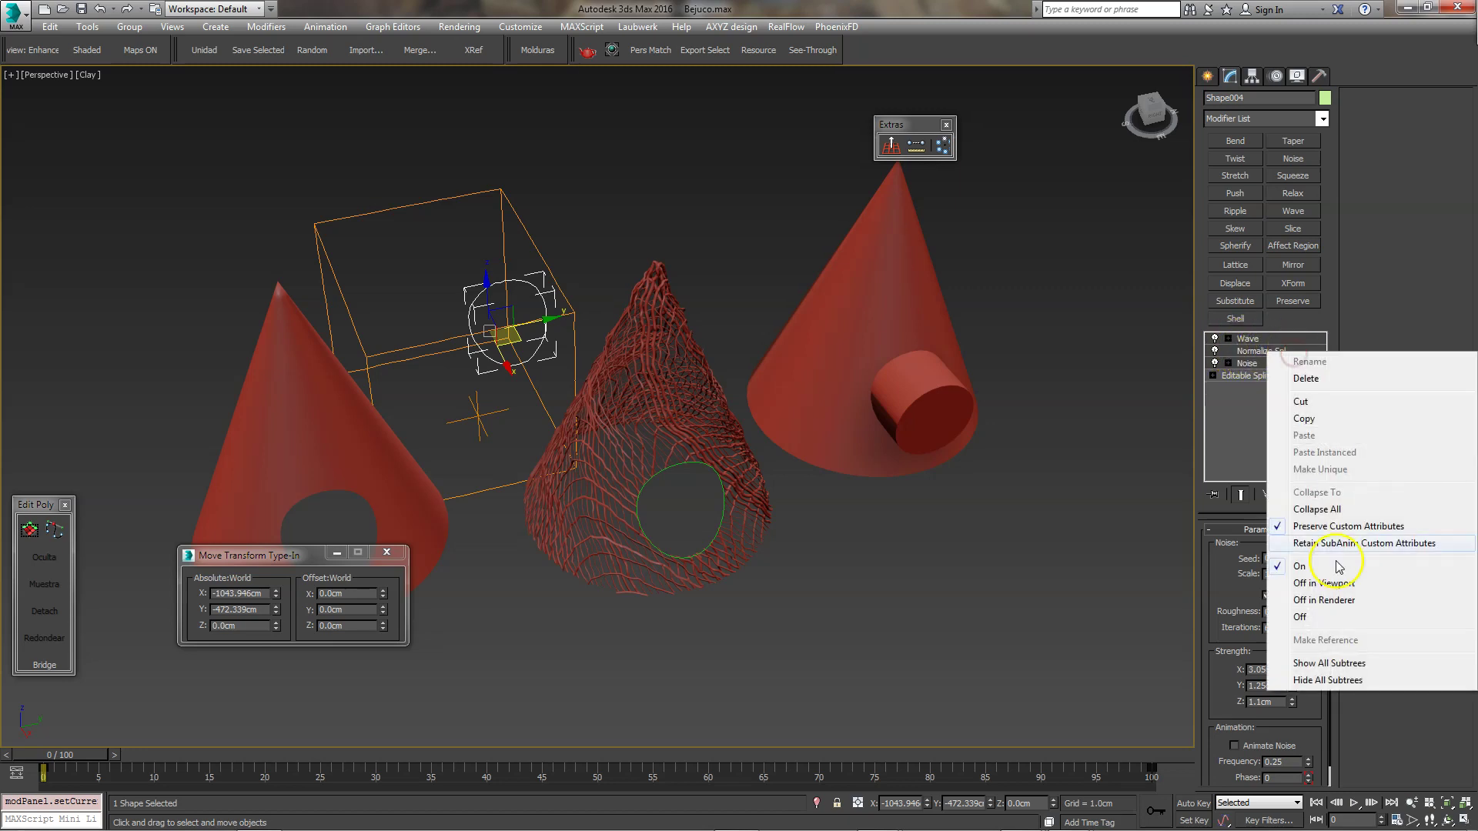
pyautogui.click(1304, 418)
pyautogui.click(881, 550)
pyautogui.scroll(5, 685, 459)
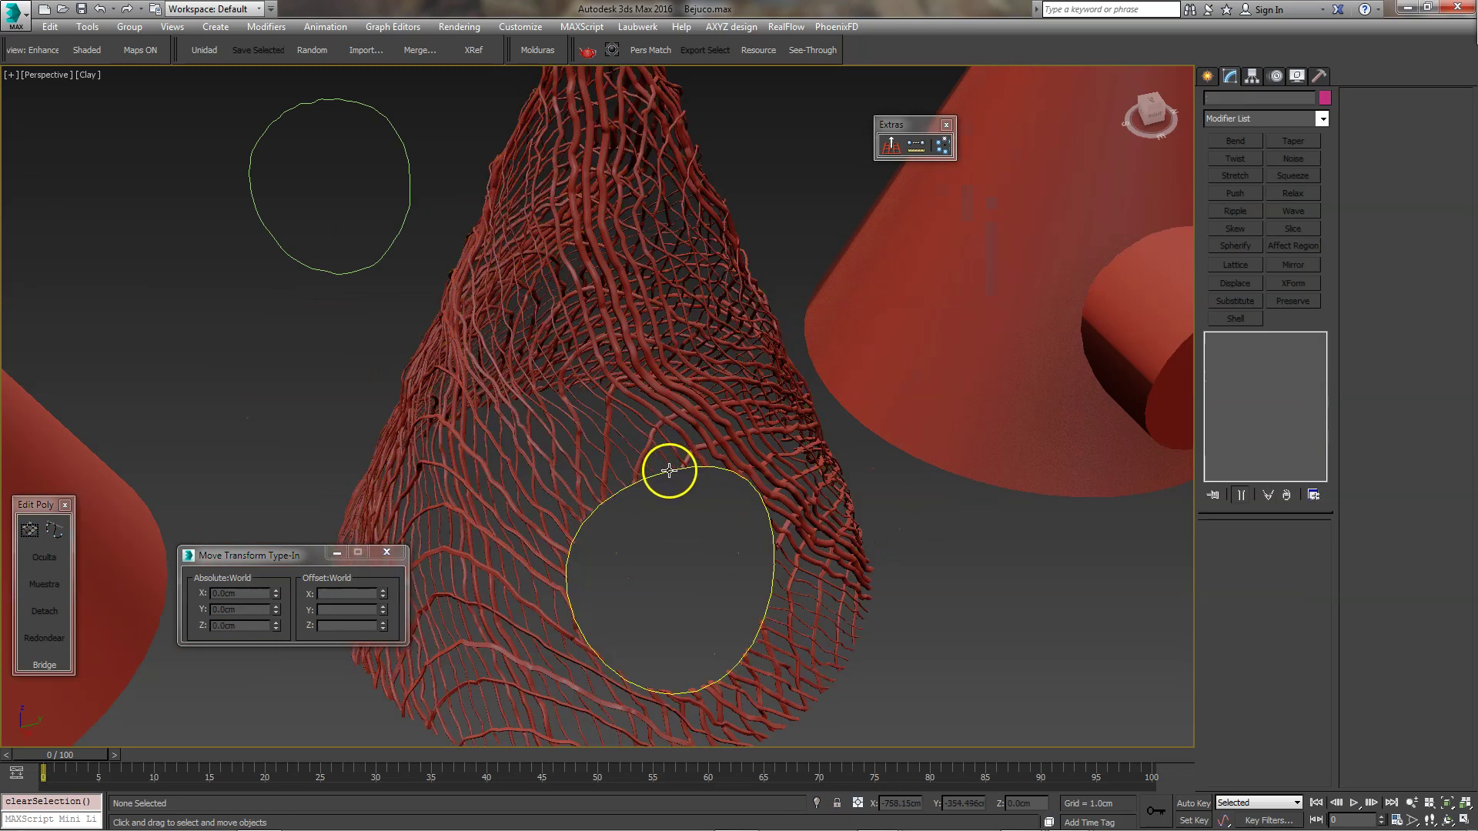
pyautogui.click(671, 470)
pyautogui.rightClick(1246, 340)
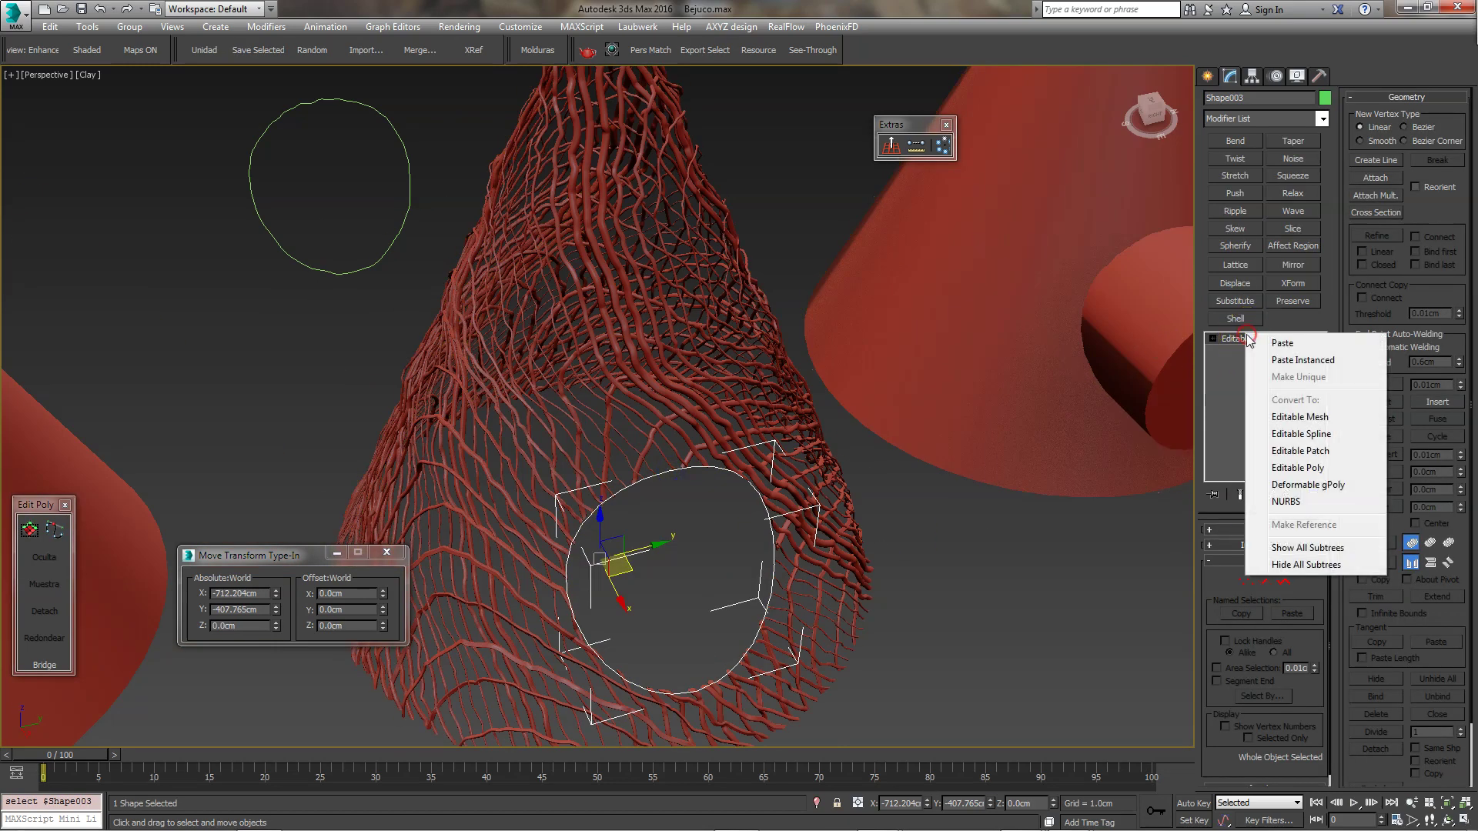
pyautogui.click(1288, 343)
# Sweep a cylinder section along the rim shape with about 1.681 cm radius.
pyautogui.moveTo(970, 532)
pyautogui.keyDown('alt'); pyautogui.mouseDown(button='middle')
pyautogui.moveTo(895, 518)
pyautogui.moveTo(809, 539)
pyautogui.mouseUp(button='middle'); pyautogui.keyUp('alt')
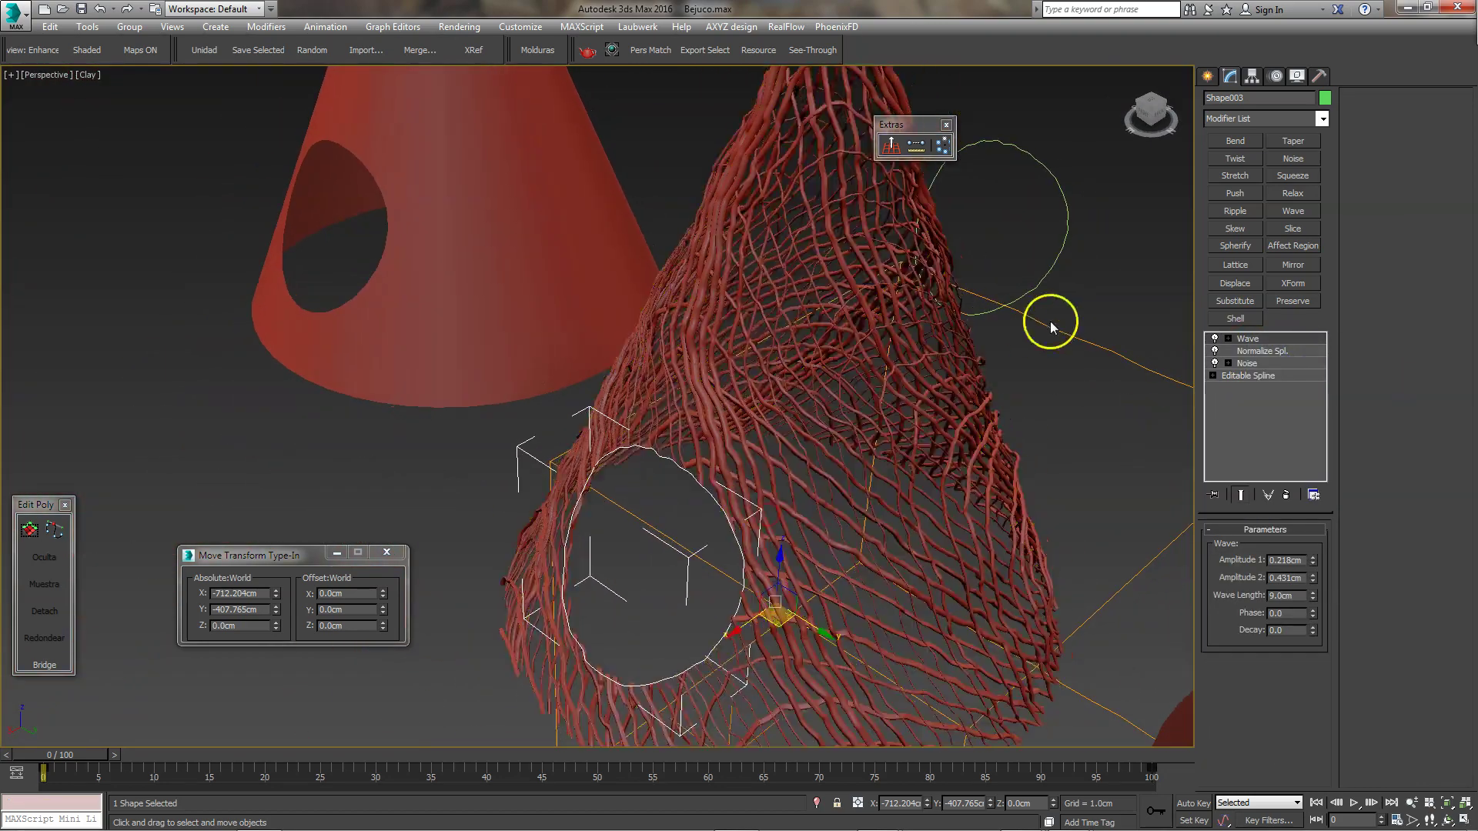
pyautogui.scroll(3, 669, 434)
pyautogui.keyDown('alt'); pyautogui.moveTo(669, 433); pyautogui.dragTo(762, 445, button='middle'); pyautogui.keyUp('alt')
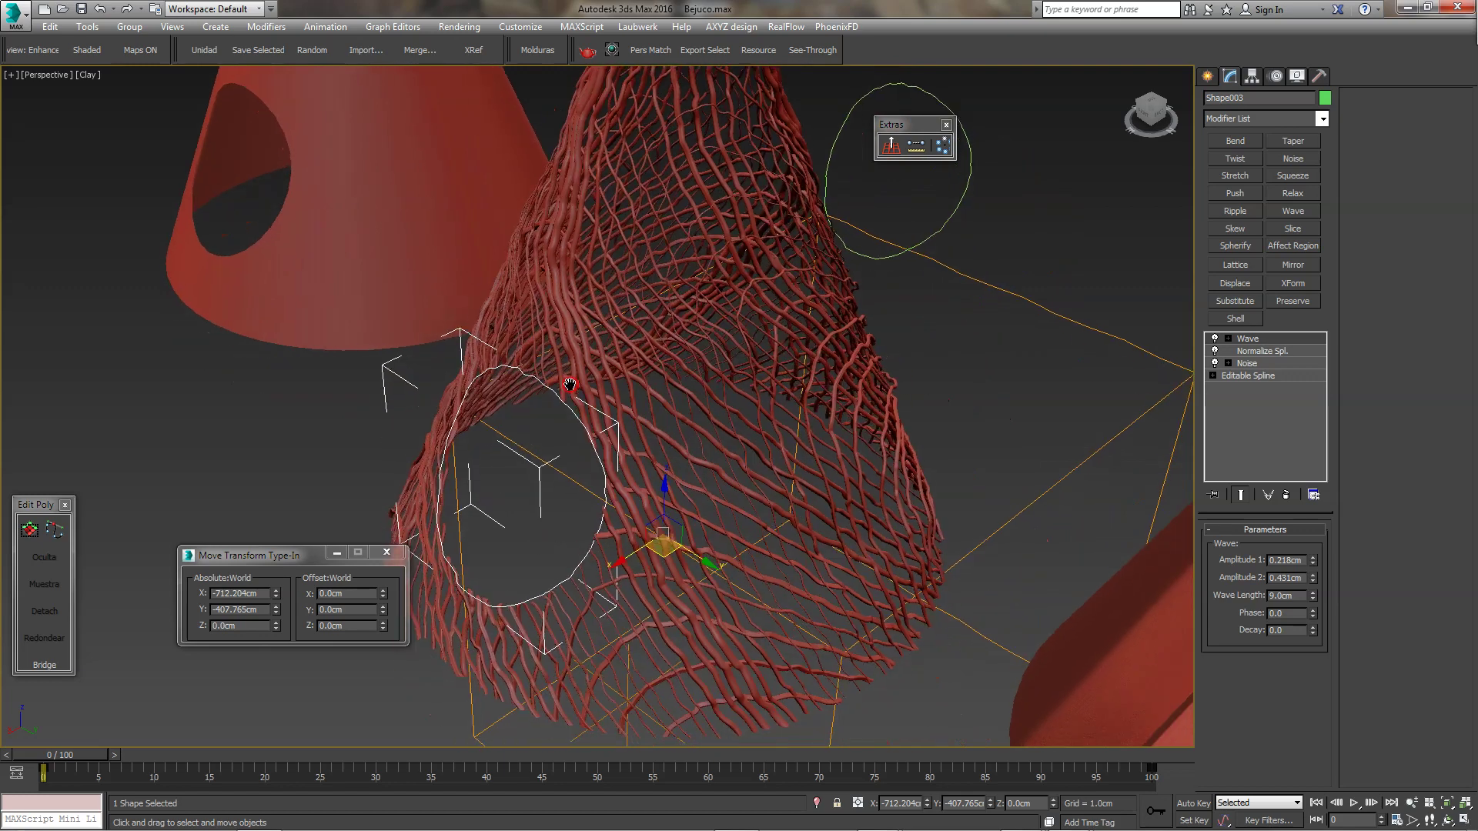
pyautogui.rightClick(781, 453)
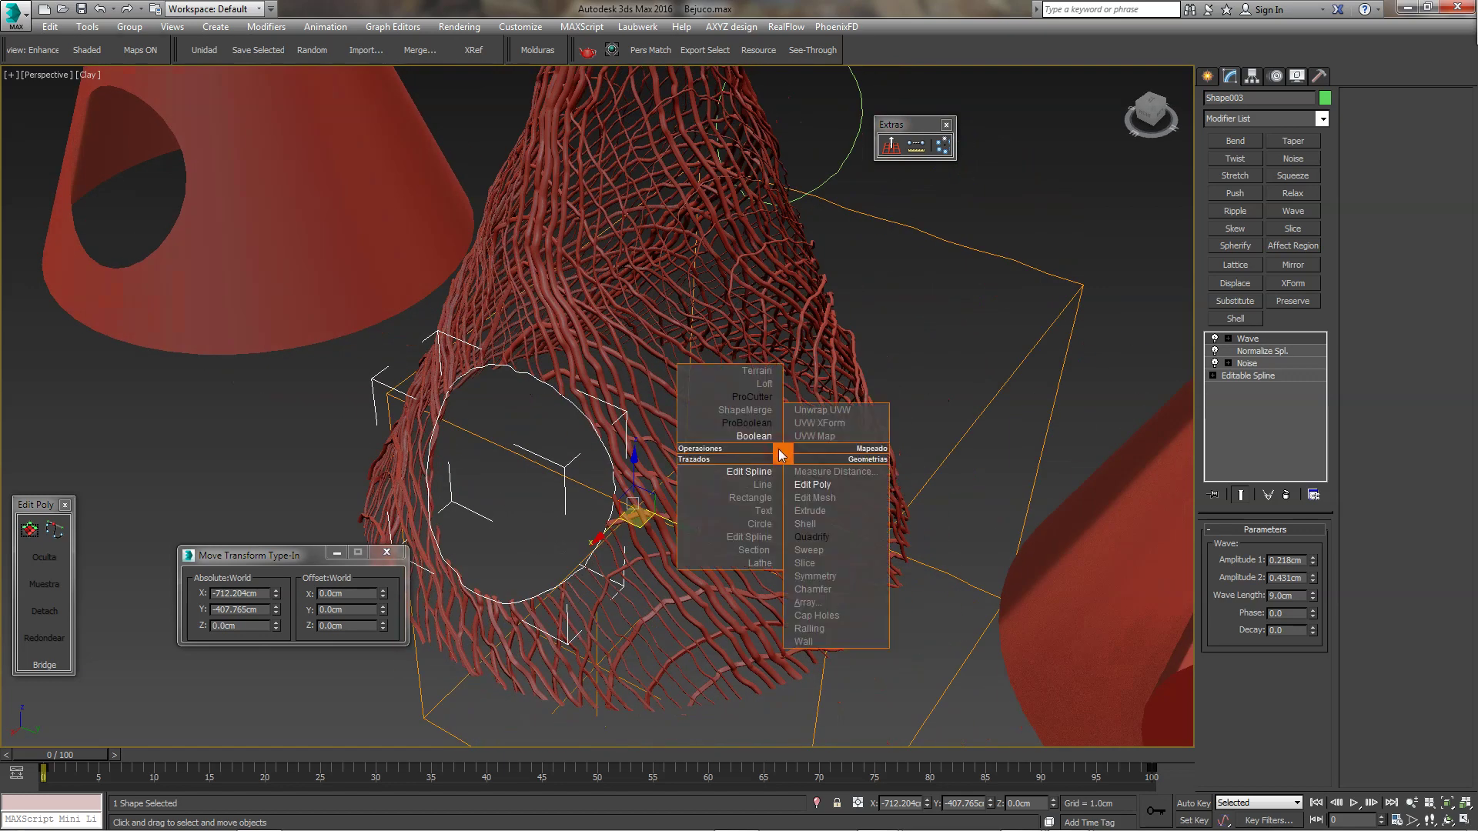
pyautogui.click(839, 551)
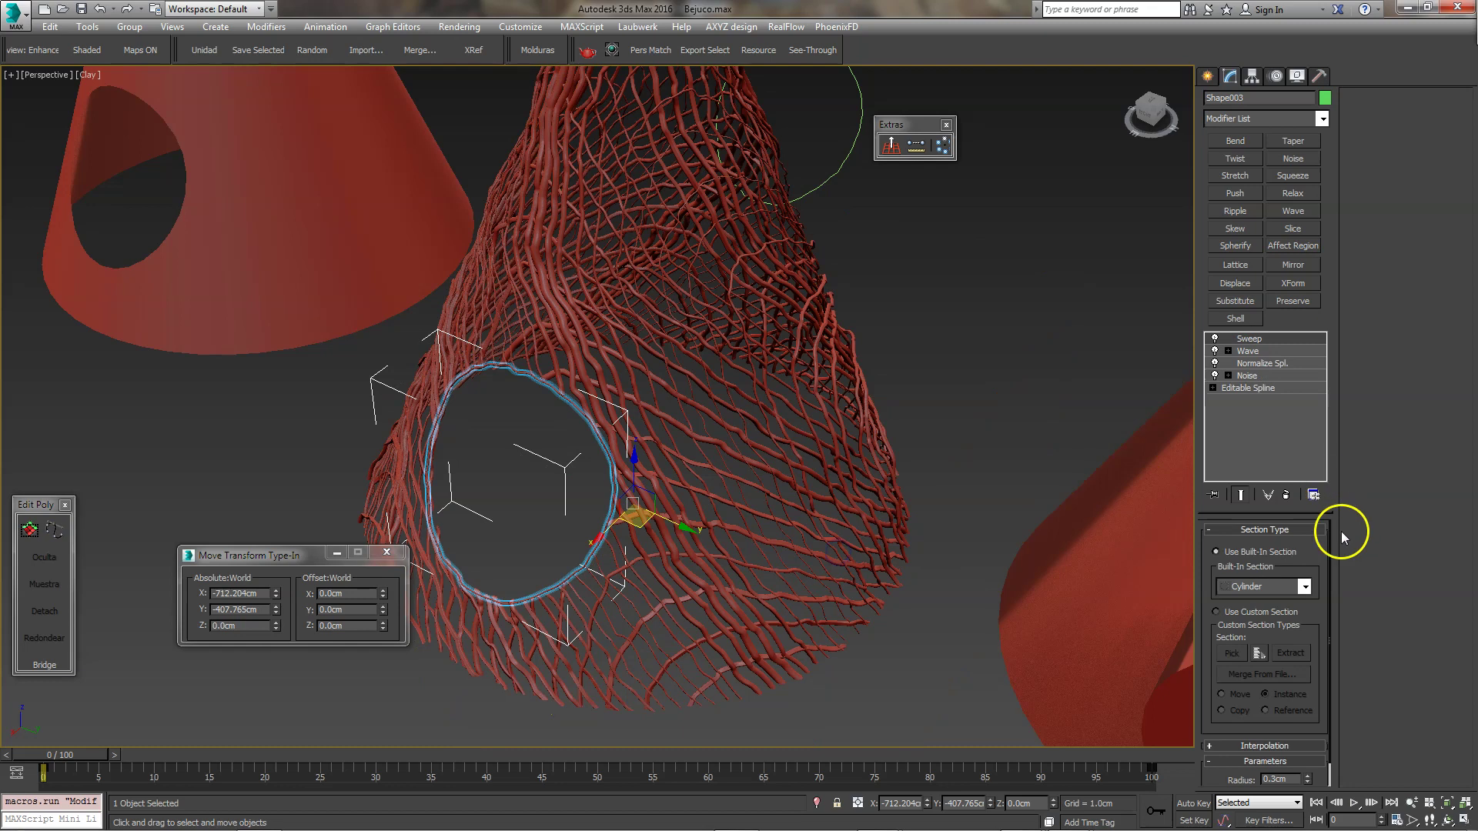
pyautogui.moveTo(1307, 782); pyautogui.dragTo(1295, 444)
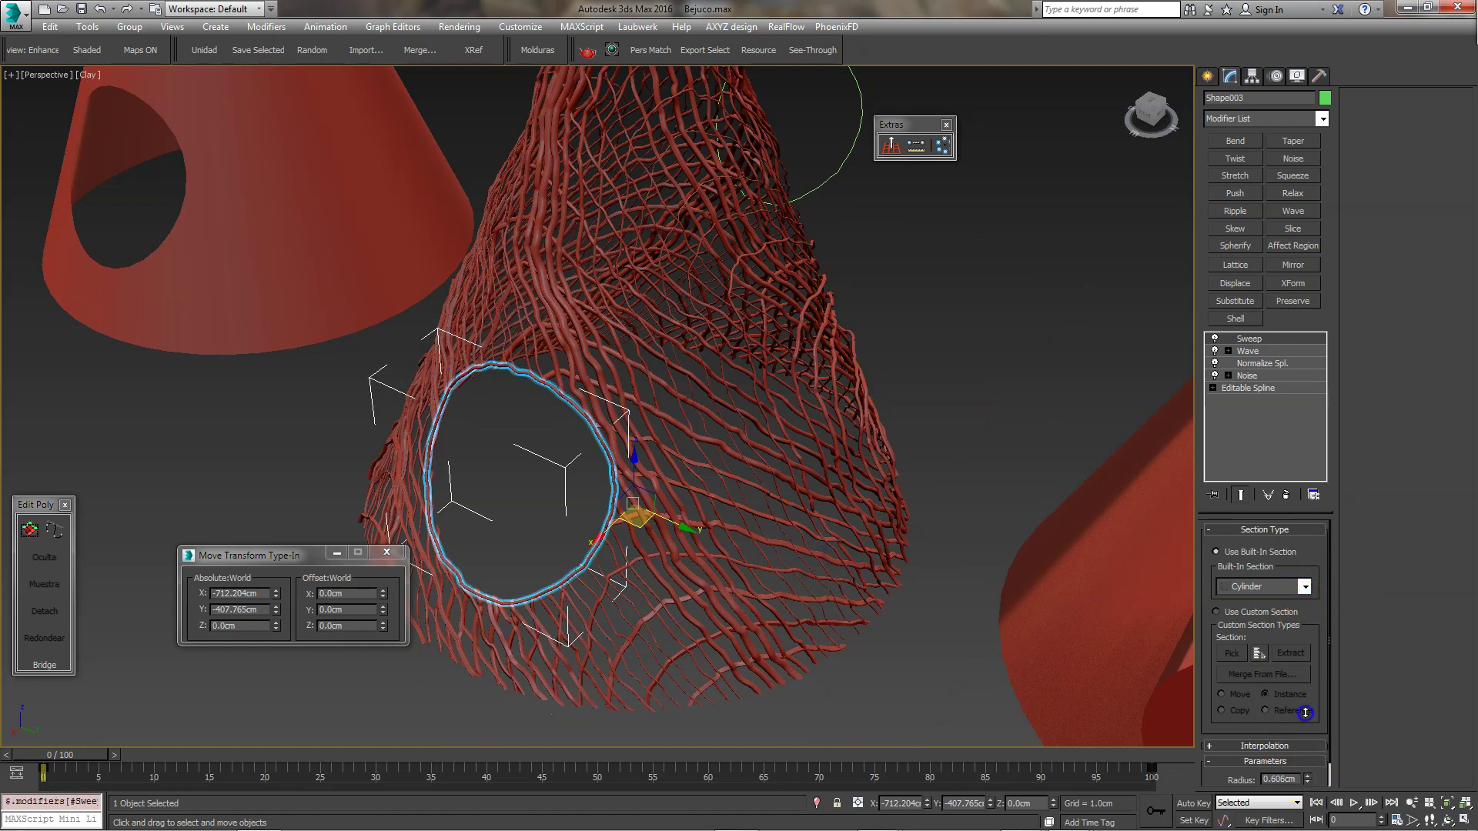
pyautogui.click(980, 408)
pyautogui.keyDown('alt'); pyautogui.moveTo(873, 440); pyautogui.dragTo(952, 403, button='middle'); pyautogui.keyUp('alt')
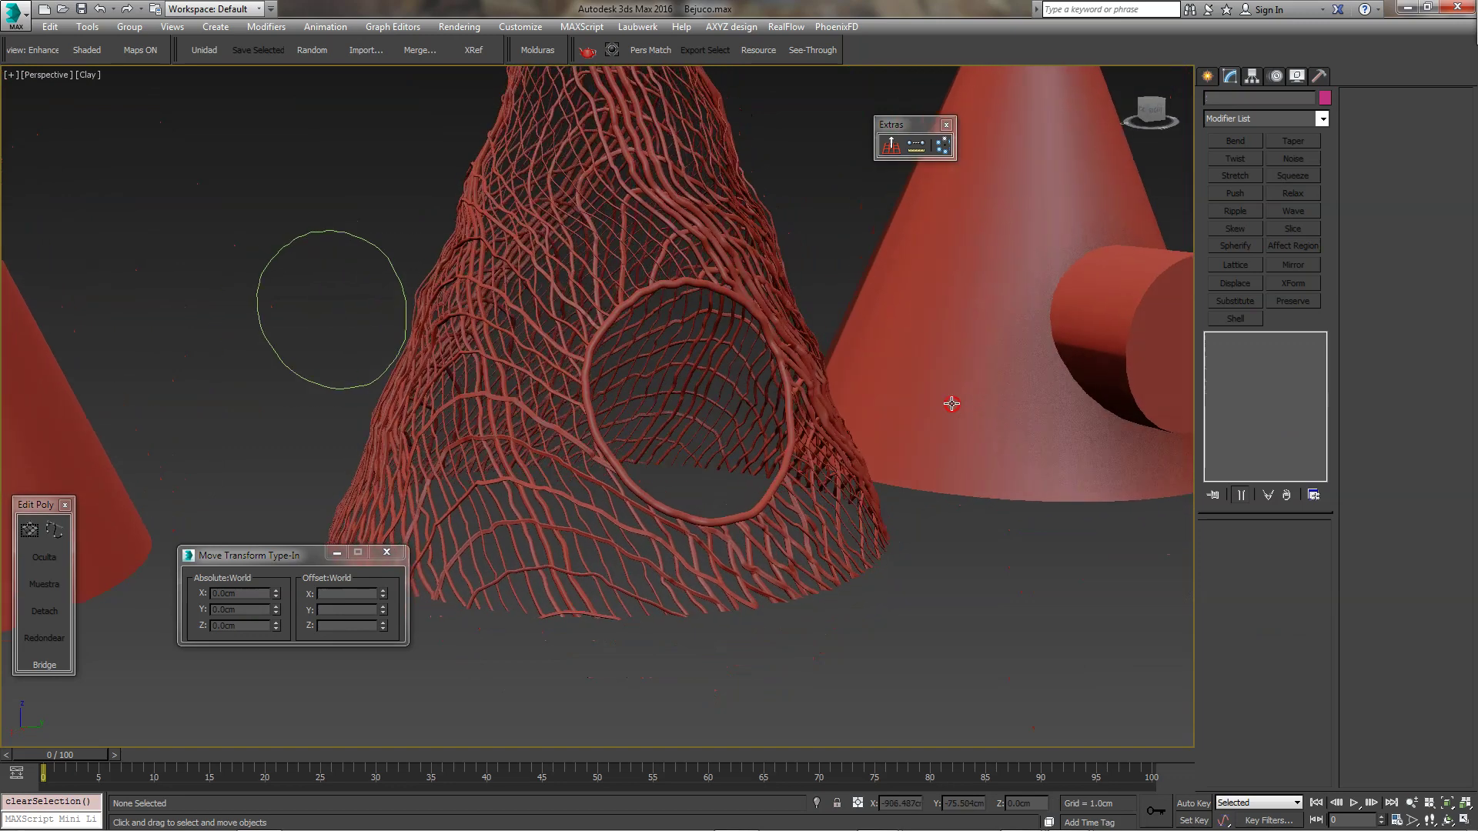
# Hide the right solid cone and its cylinder.
pyautogui.keyDown('alt'); pyautogui.moveTo(769, 418); pyautogui.dragTo(745, 530, button='middle'); pyautogui.keyUp('alt')
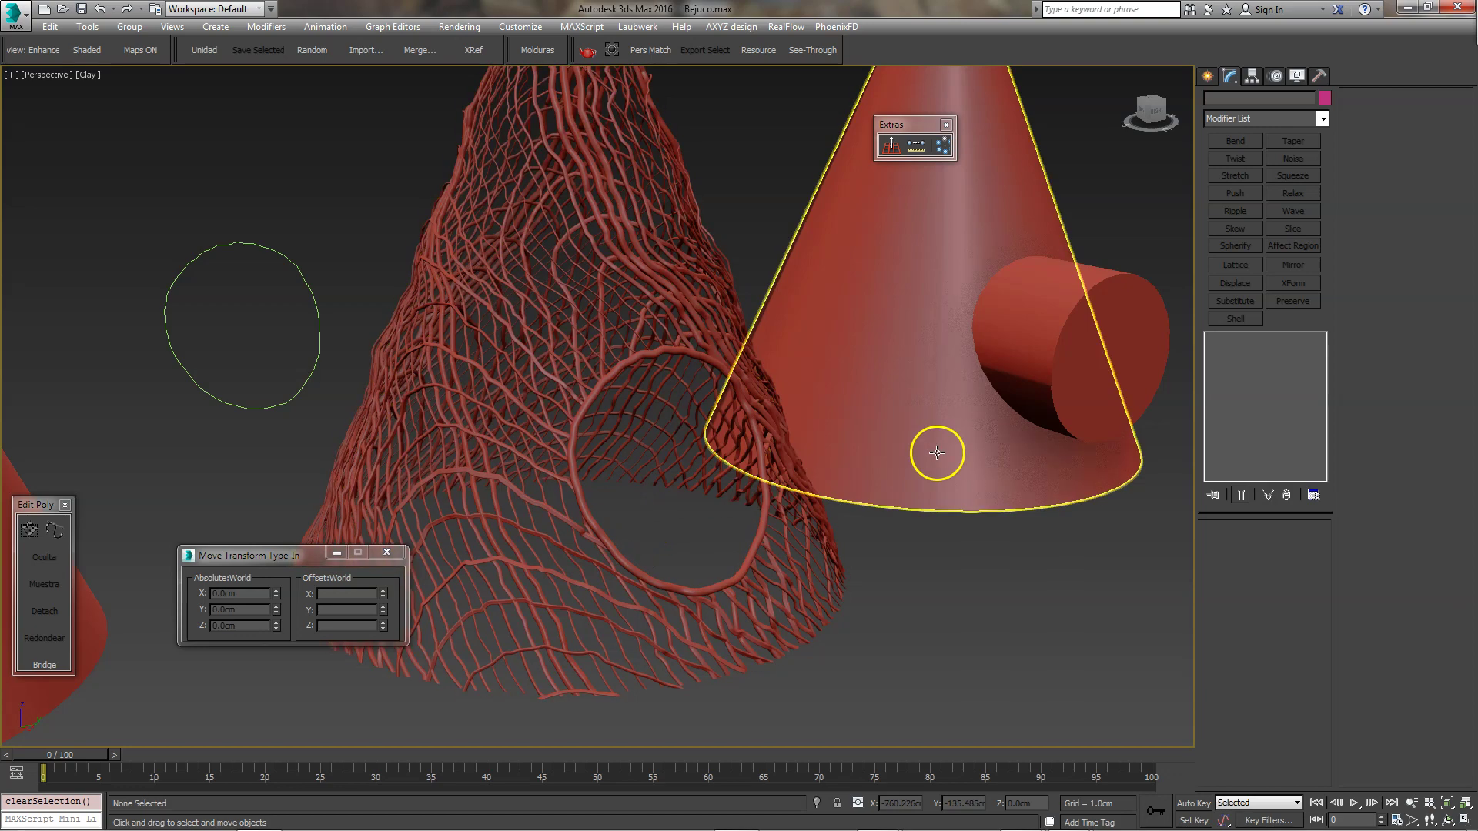
pyautogui.keyDown('alt'); pyautogui.moveTo(937, 449); pyautogui.dragTo(901, 450, button='middle'); pyautogui.keyUp('alt')
pyautogui.scroll(-2, 901, 450)
pyautogui.scroll(-3, 770, 439)
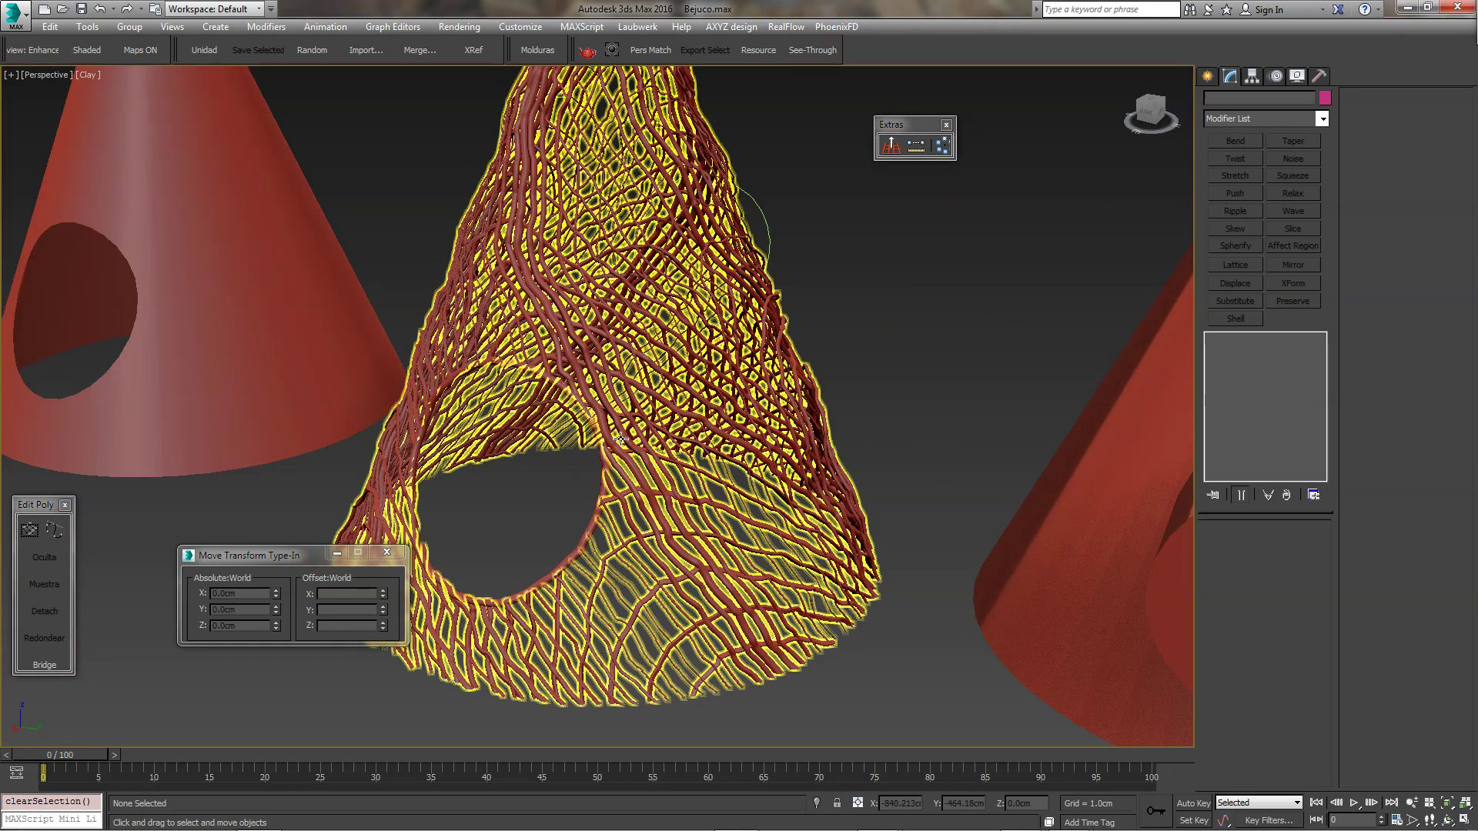
pyautogui.scroll(-3, 645, 433)
pyautogui.keyDown('alt'); pyautogui.moveTo(645, 433); pyautogui.dragTo(576, 464, button='middle'); pyautogui.keyUp('alt')
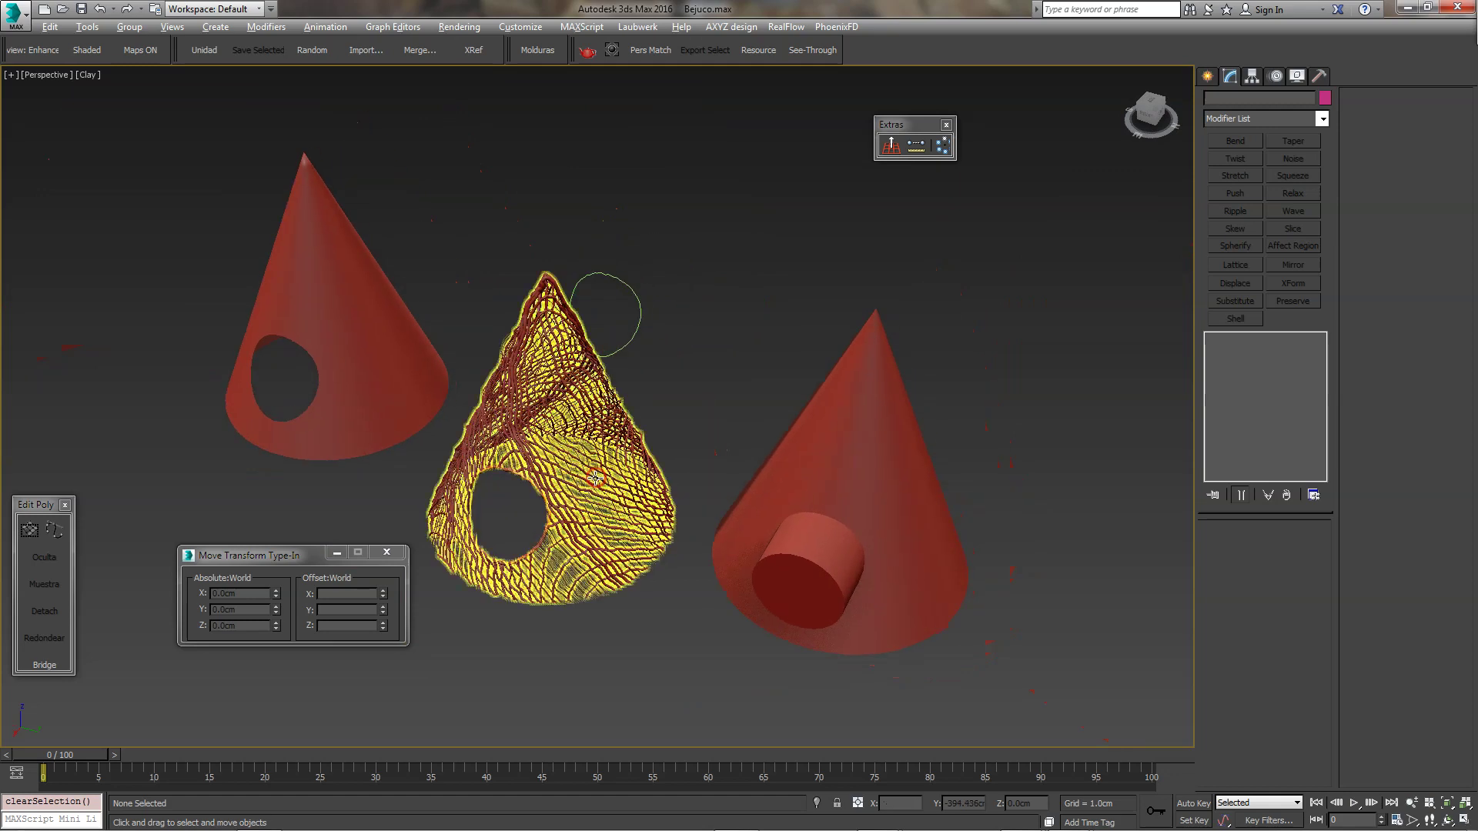
pyautogui.keyDown('alt'); pyautogui.moveTo(678, 412); pyautogui.dragTo(762, 279, button='middle'); pyautogui.keyUp('alt')
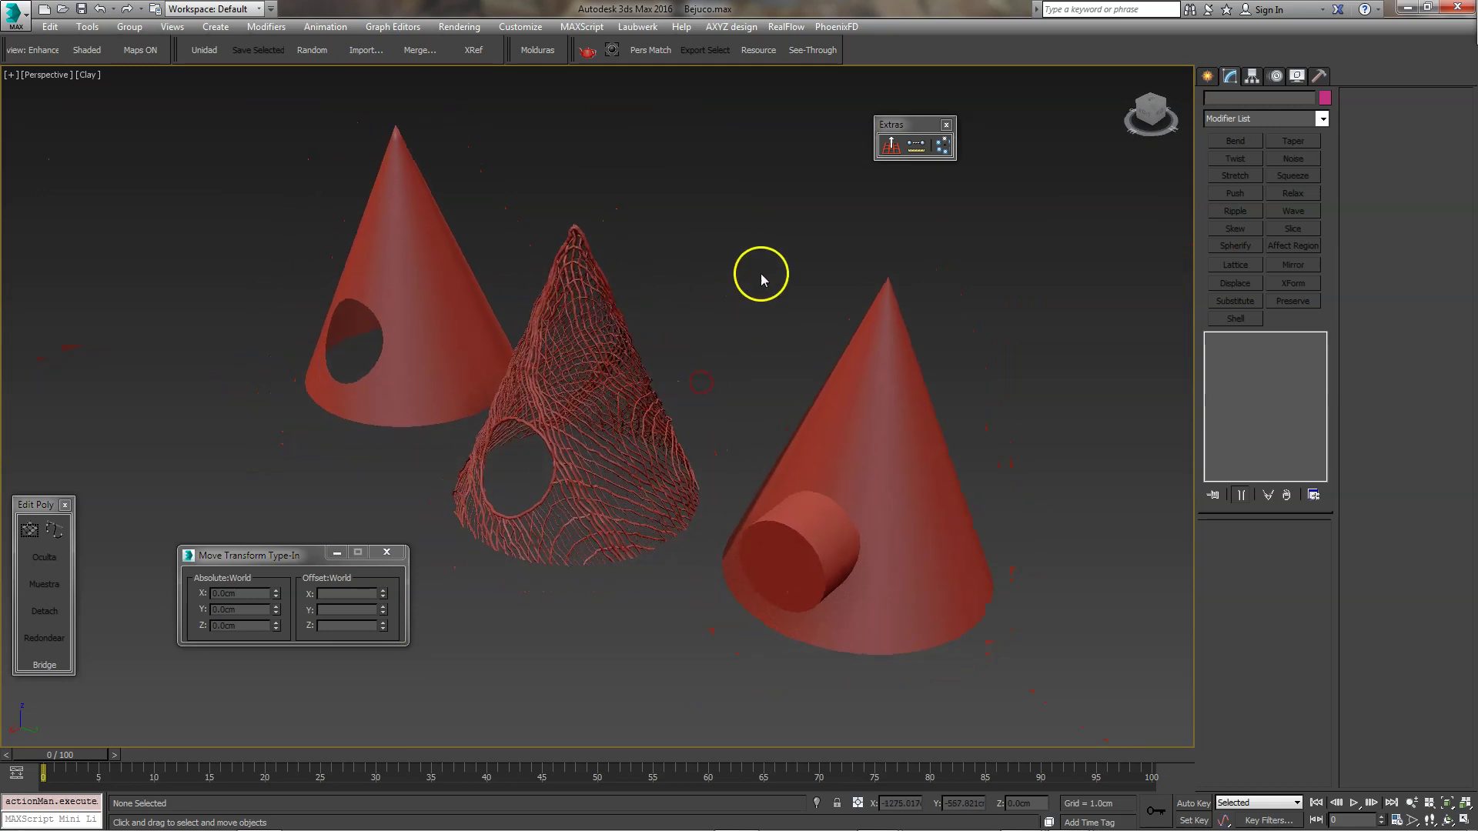
pyautogui.moveTo(914, 618); pyautogui.dragTo(916, 617)
pyautogui.rightClick(1009, 542)
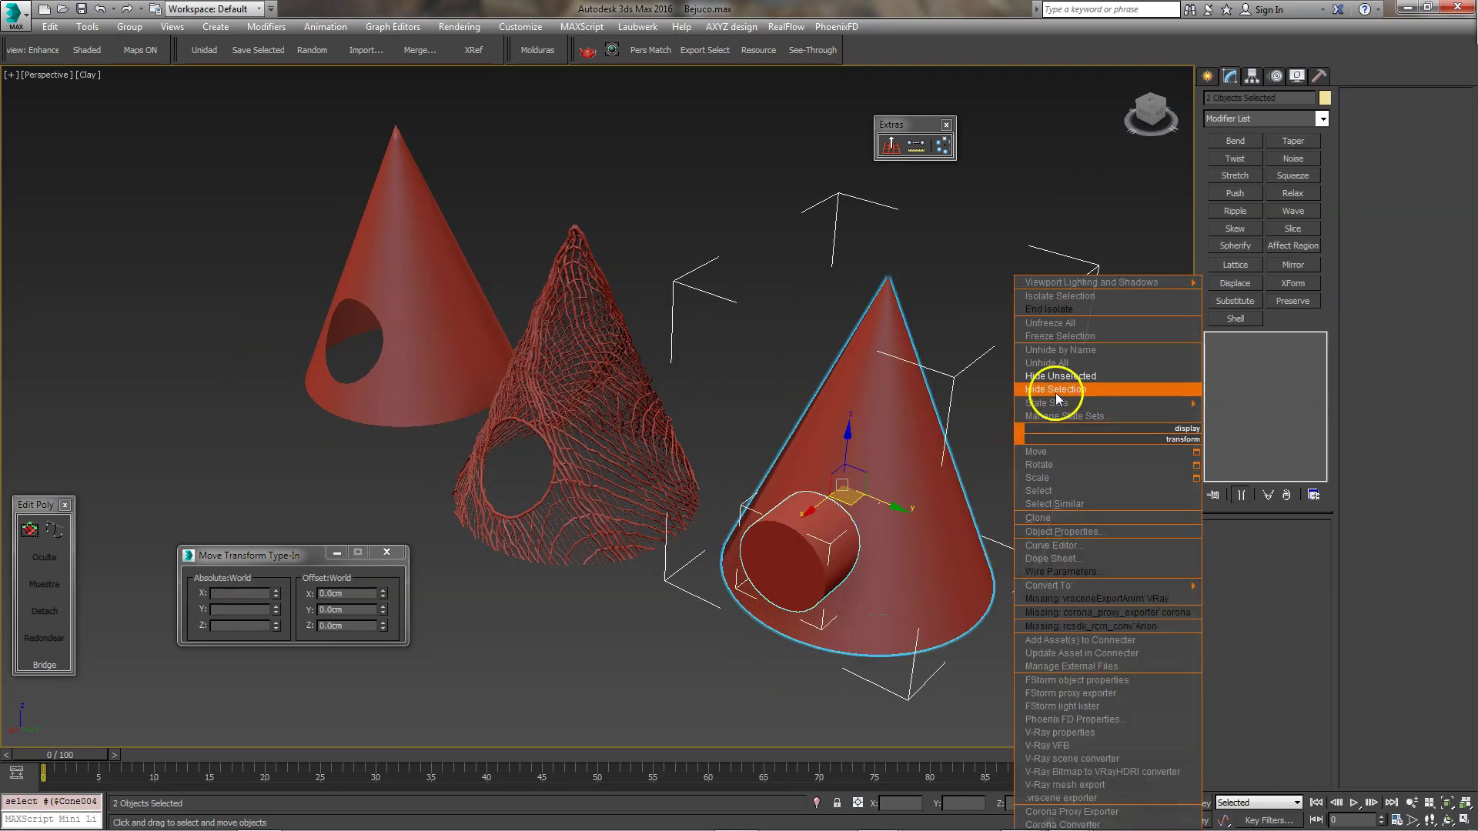
pyautogui.click(1056, 508)
# Select the remaining solid cones with their cylinder and bring up the quad menu.
pyautogui.keyDown('alt'); pyautogui.moveTo(870, 577); pyautogui.dragTo(666, 520, button='middle'); pyautogui.keyUp('alt')
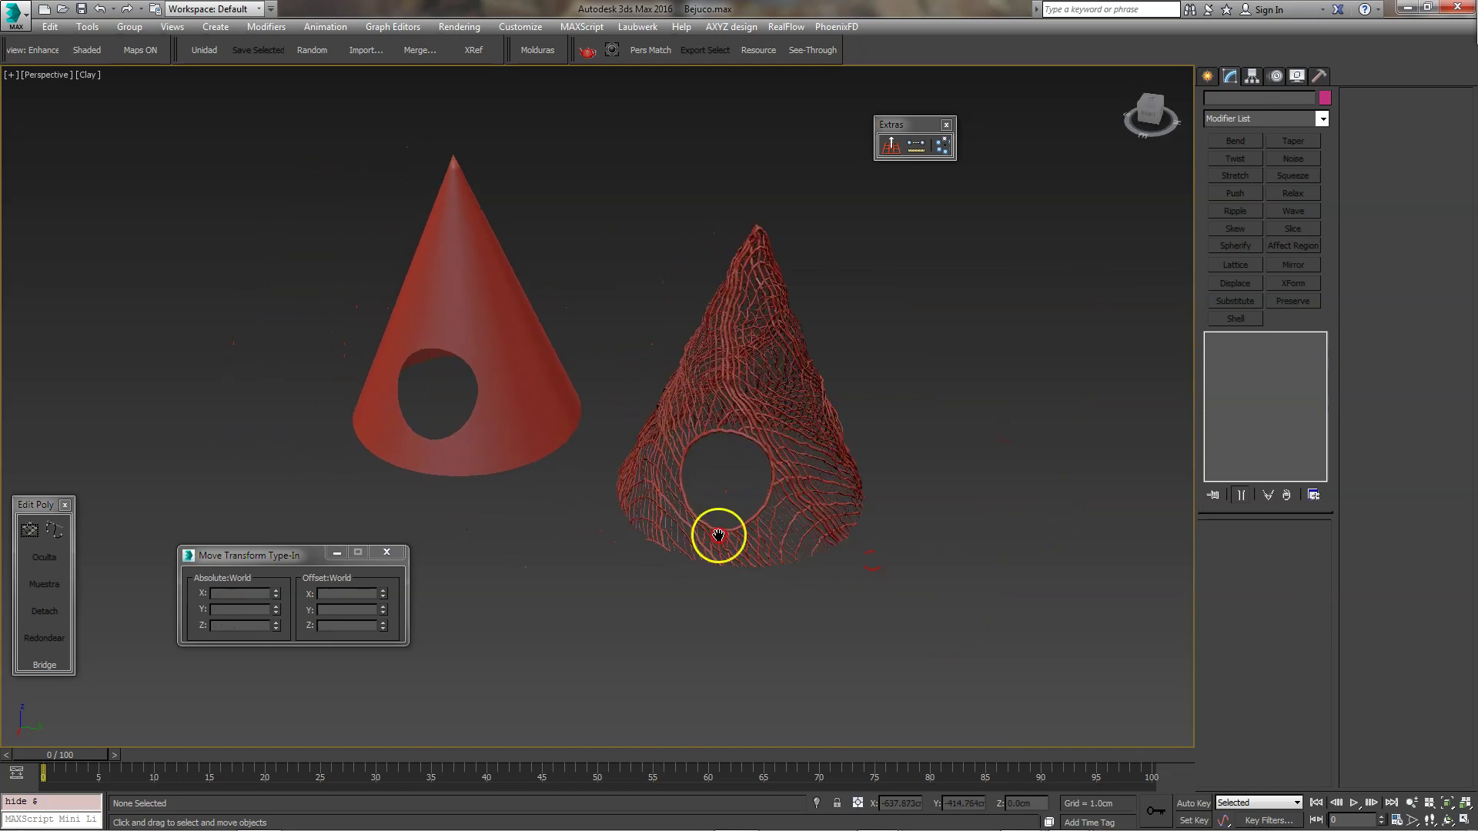
pyautogui.keyDown('alt'); pyautogui.moveTo(665, 520); pyautogui.dragTo(669, 516, button='middle'); pyautogui.keyUp('alt')
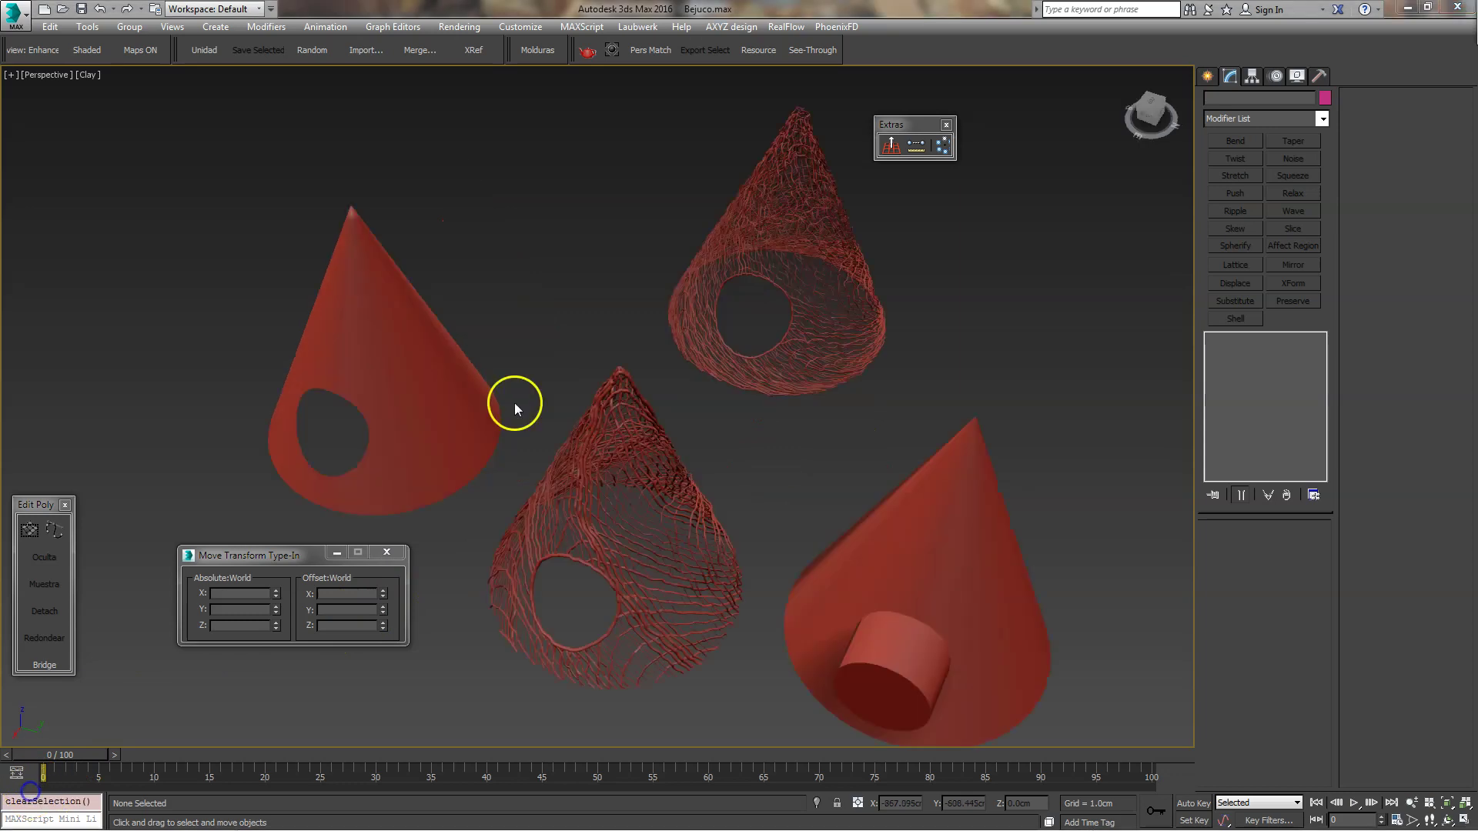
pyautogui.moveTo(865, 422); pyautogui.dragTo(947, 493)
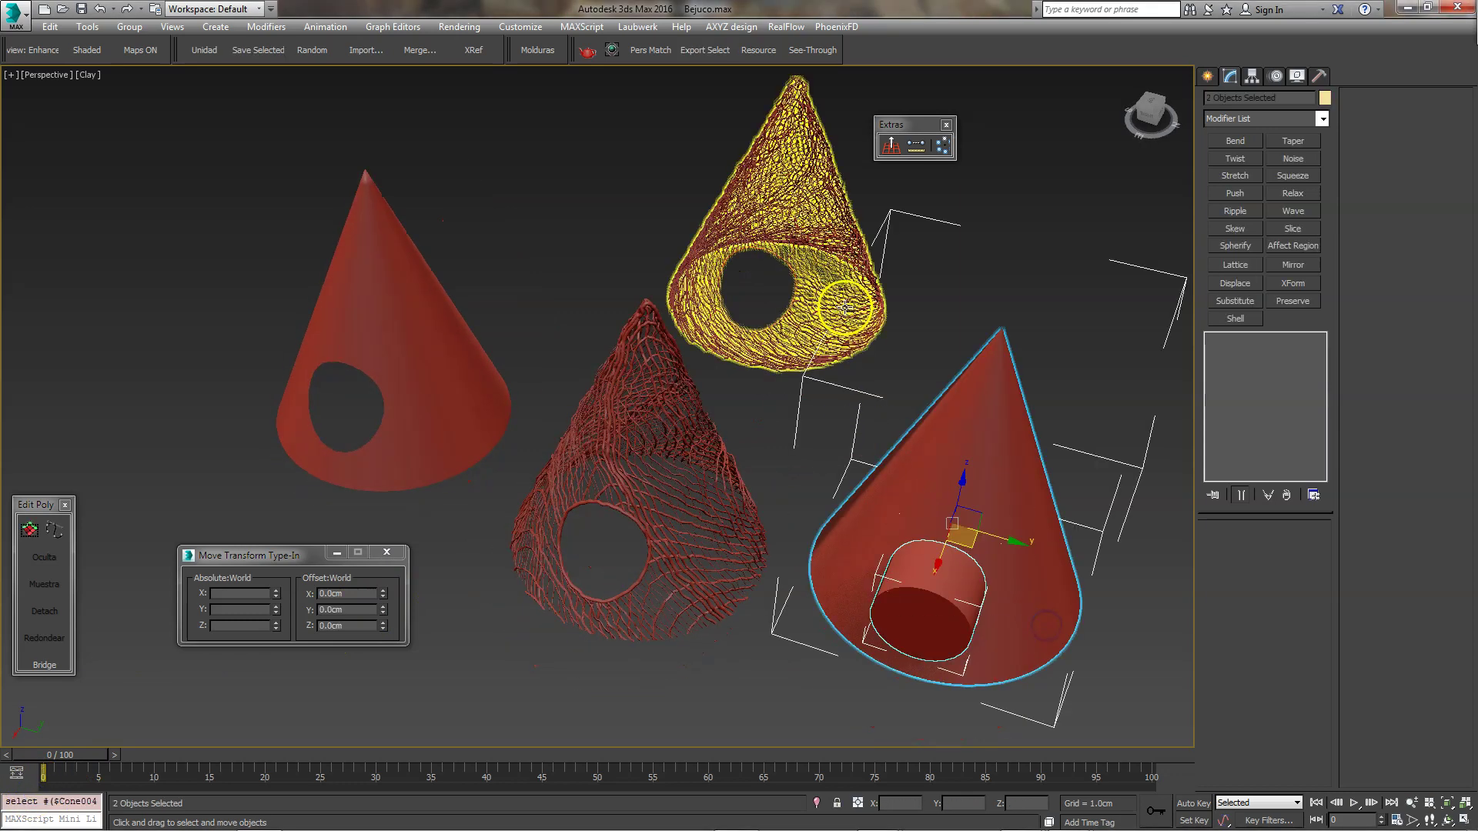
pyautogui.keyDown('ctrl'); pyautogui.click(396, 357); pyautogui.keyUp('ctrl')
pyautogui.rightClick(400, 362)
# Hide the remaining solid cones and orbit so both huts show their door holes.
pyautogui.click(432, 331)
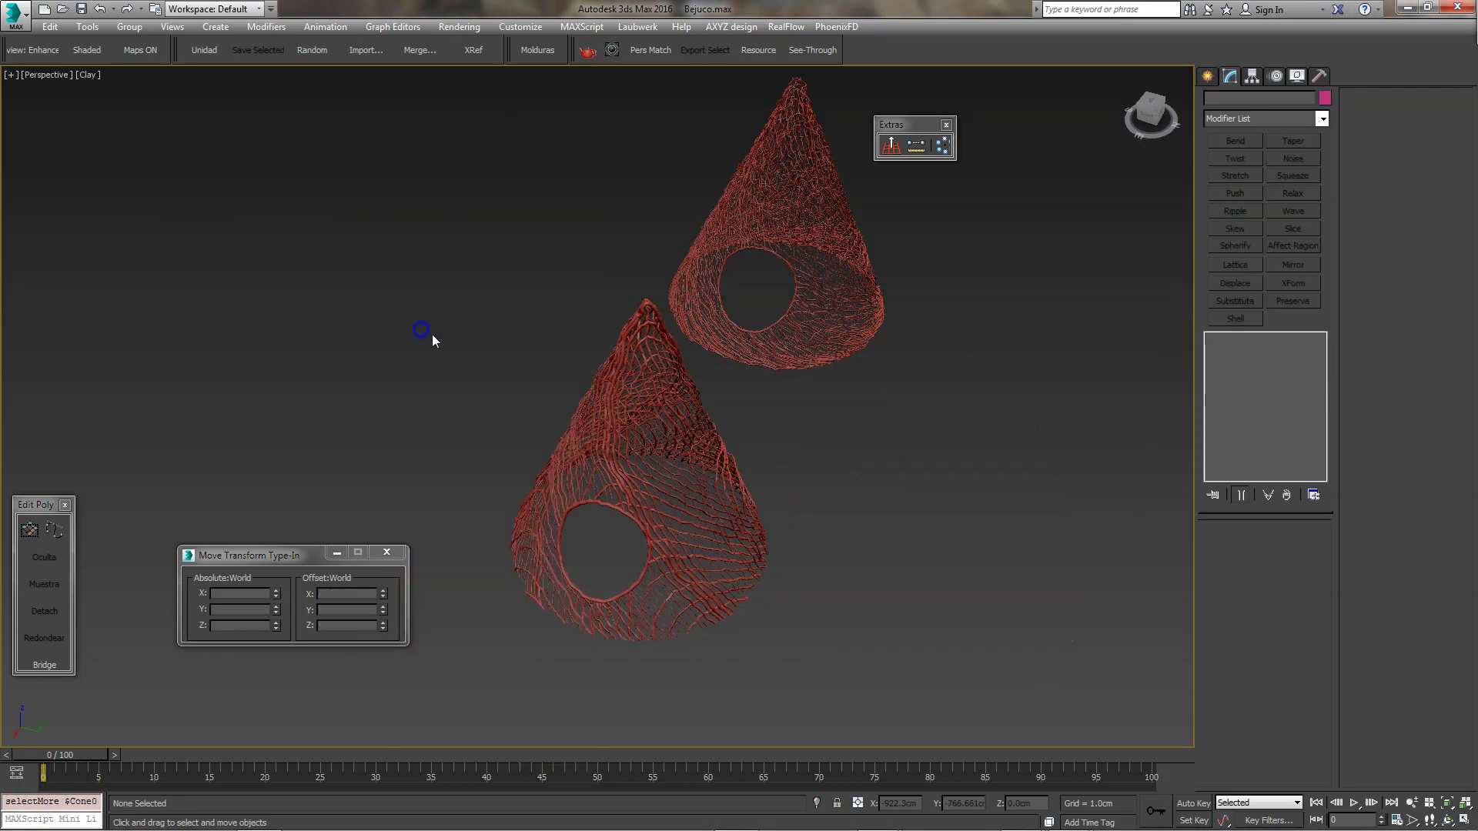
pyautogui.keyDown('alt'); pyautogui.moveTo(432, 334); pyautogui.dragTo(723, 431, button='middle'); pyautogui.keyUp('alt')
pyautogui.scroll(3, 517, 401)
pyautogui.scroll(3, 574, 428)
pyautogui.scroll(-5, 573, 428)
pyautogui.keyDown('alt'); pyautogui.moveTo(759, 522); pyautogui.dragTo(865, 519, button='middle'); pyautogui.keyUp('alt')
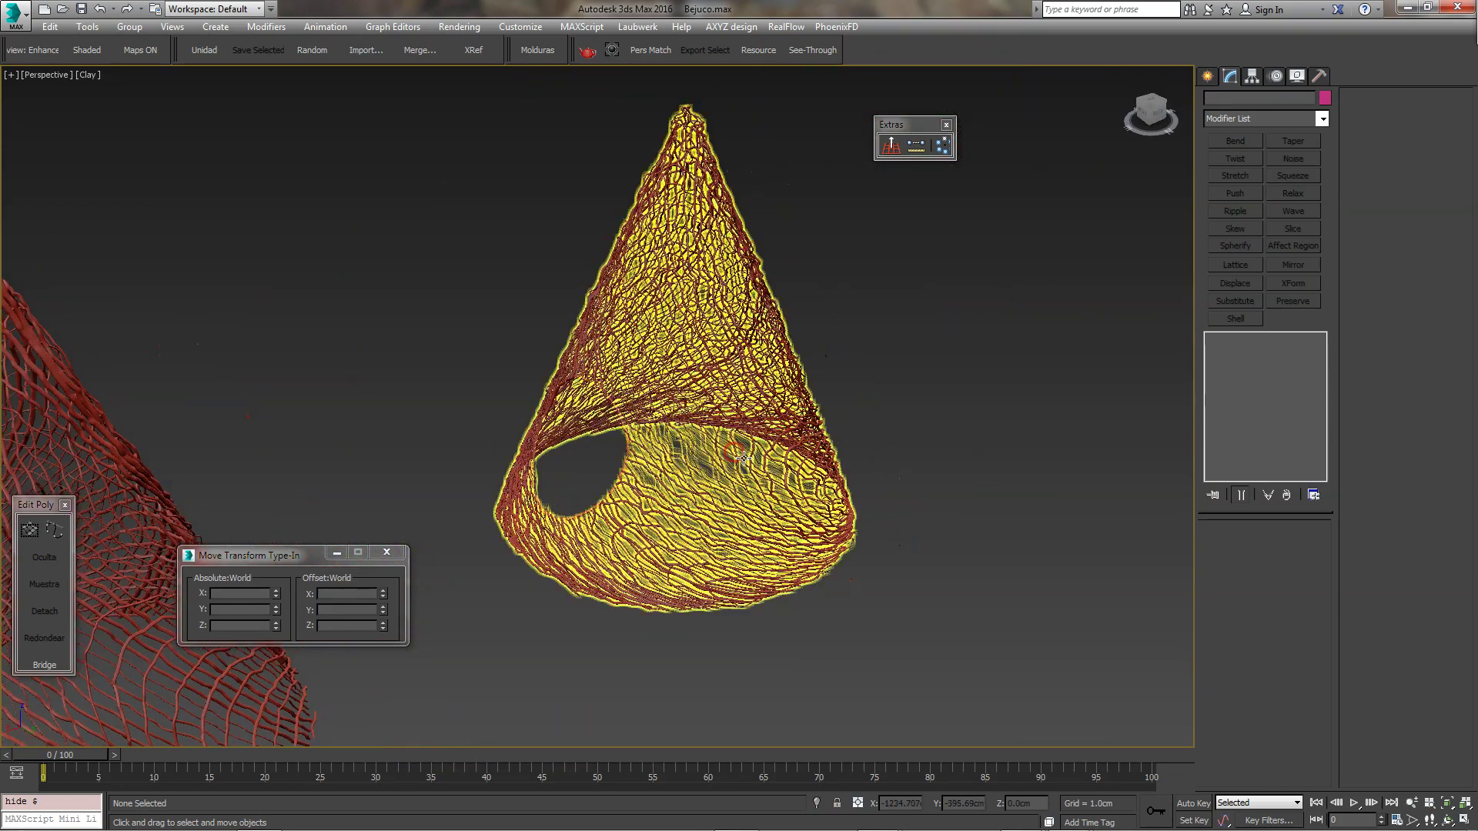
pyautogui.scroll(1, 866, 520)
pyautogui.scroll(2, 907, 505)
pyautogui.scroll(1, 916, 493)
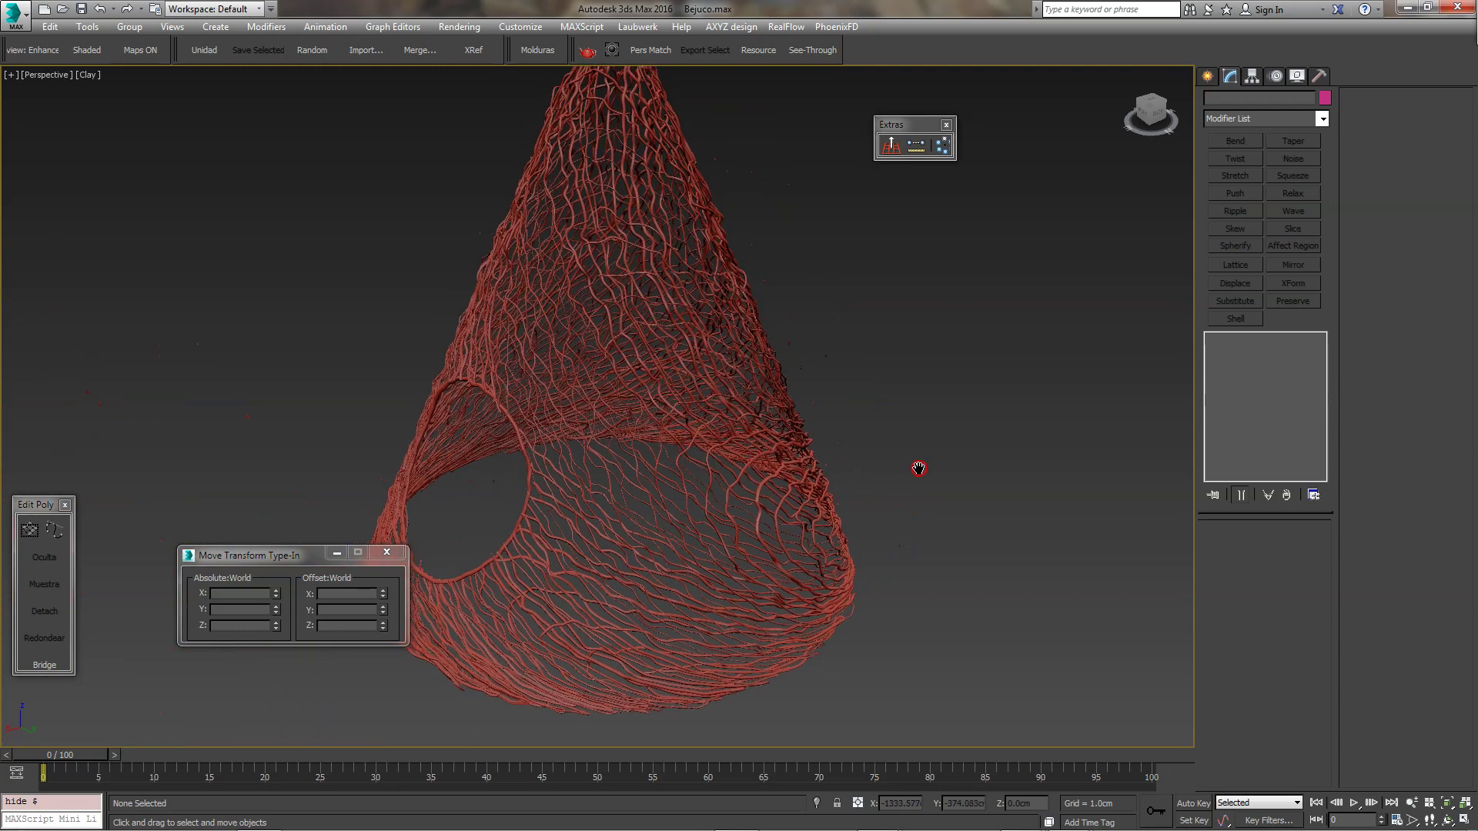
pyautogui.scroll(1, 921, 466)
pyautogui.scroll(-2, 926, 510)
pyautogui.scroll(-2, 927, 508)
pyautogui.scroll(-1, 940, 493)
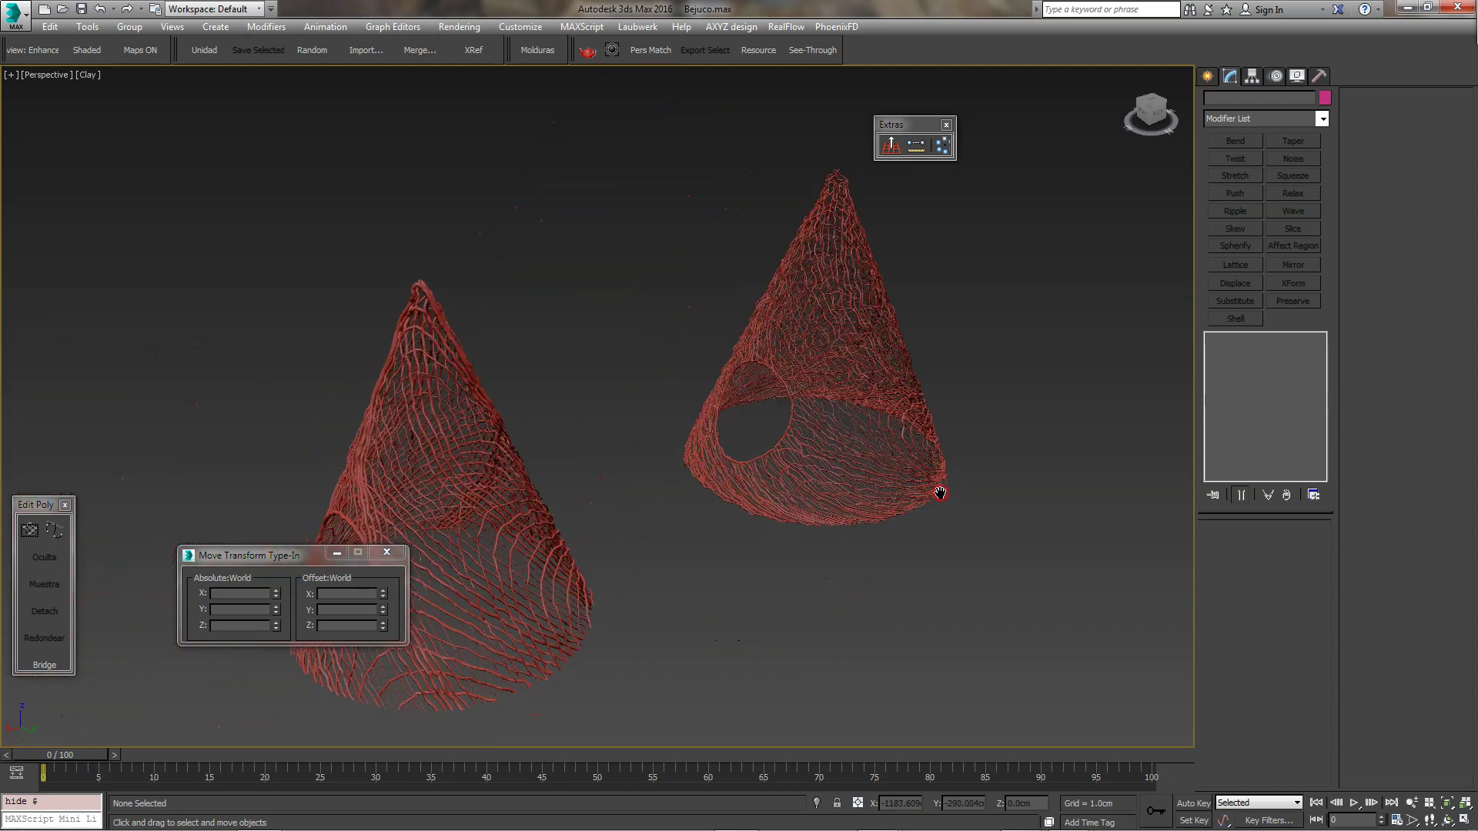
pyautogui.keyDown('alt'); pyautogui.moveTo(954, 487); pyautogui.dragTo(962, 502, button='middle'); pyautogui.keyUp('alt')
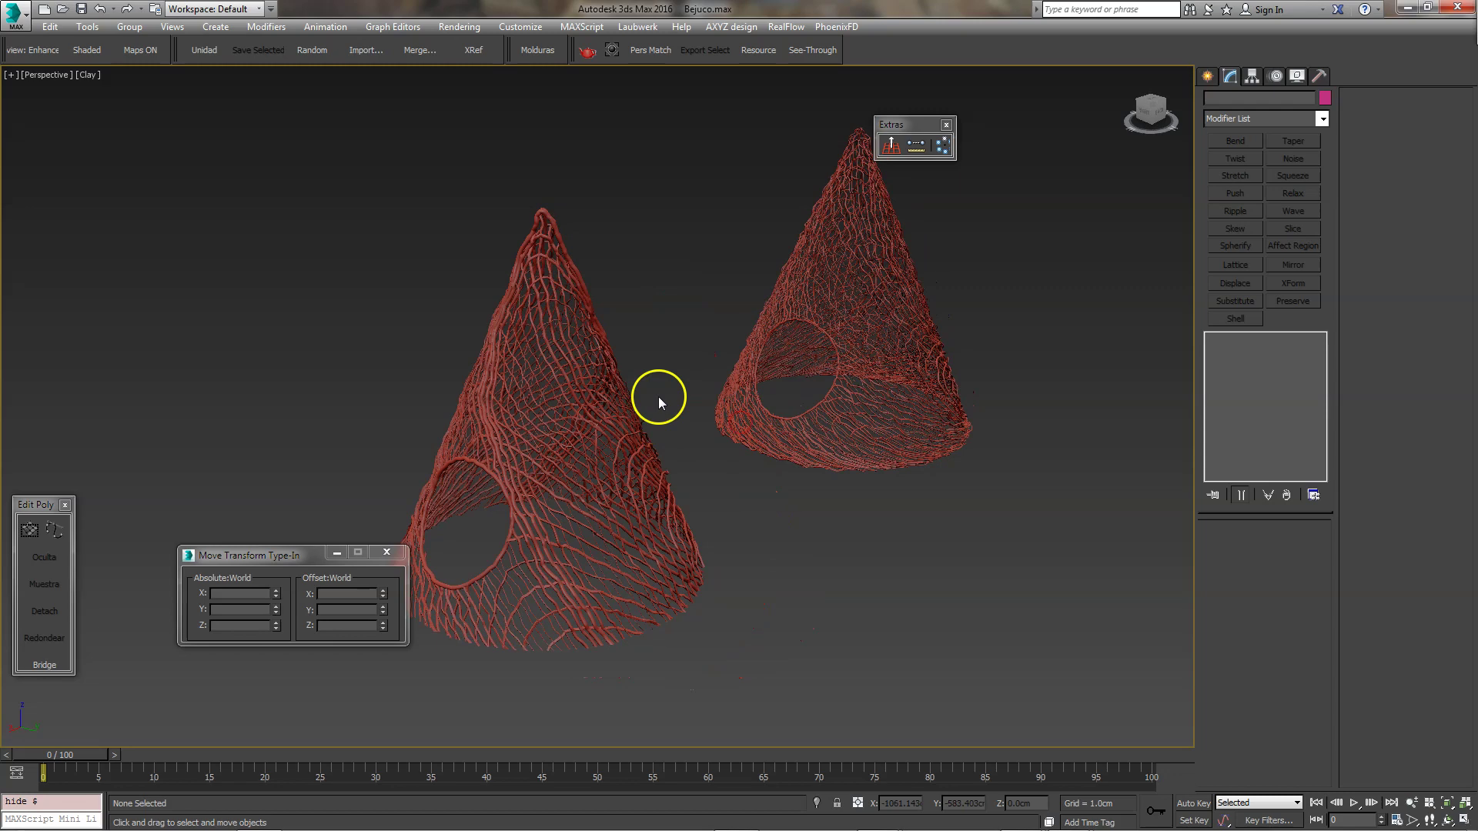
# Zoom and pan across the net cone's strands, then frame both woven huts.
pyautogui.scroll(3, 801, 370)
pyautogui.scroll(3, 747, 377)
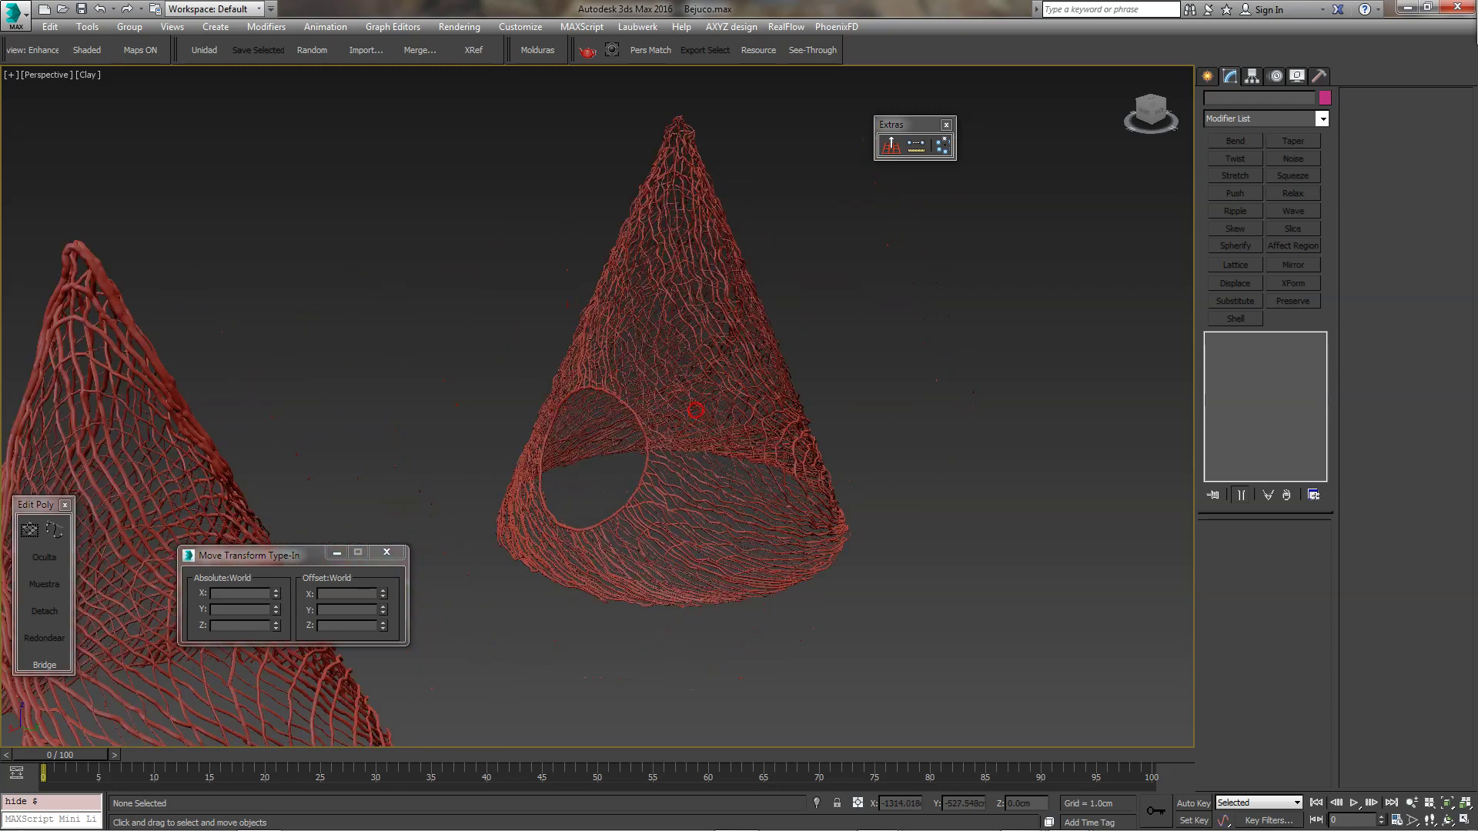
pyautogui.scroll(4, 694, 388)
pyautogui.moveTo(974, 396); pyautogui.dragTo(982, 447, button='middle')
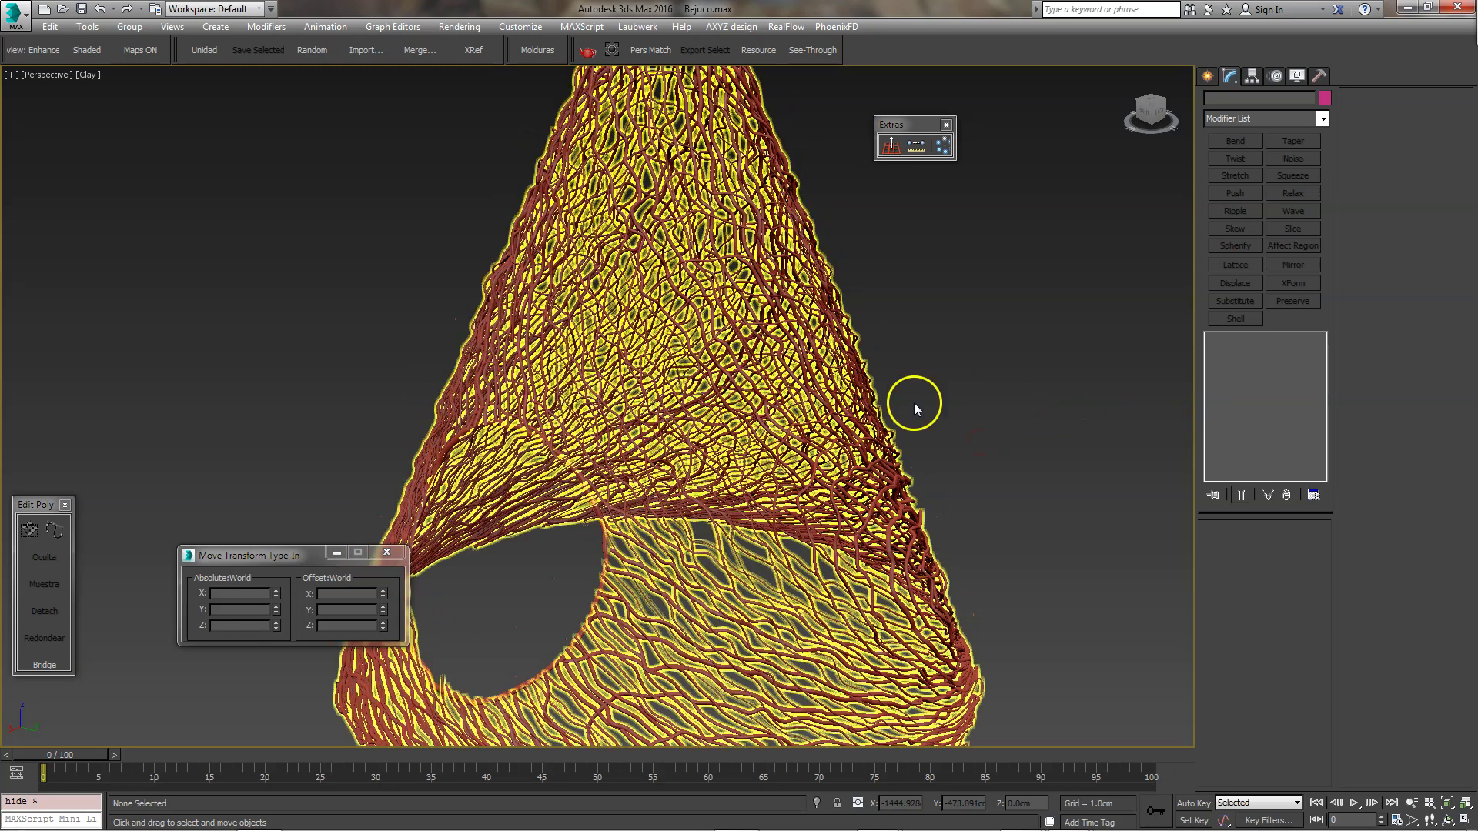
pyautogui.scroll(2, 976, 403)
pyautogui.scroll(2, 957, 426)
pyautogui.scroll(2, 872, 387)
pyautogui.scroll(2, 844, 380)
pyautogui.moveTo(944, 385); pyautogui.dragTo(957, 387, button='middle')
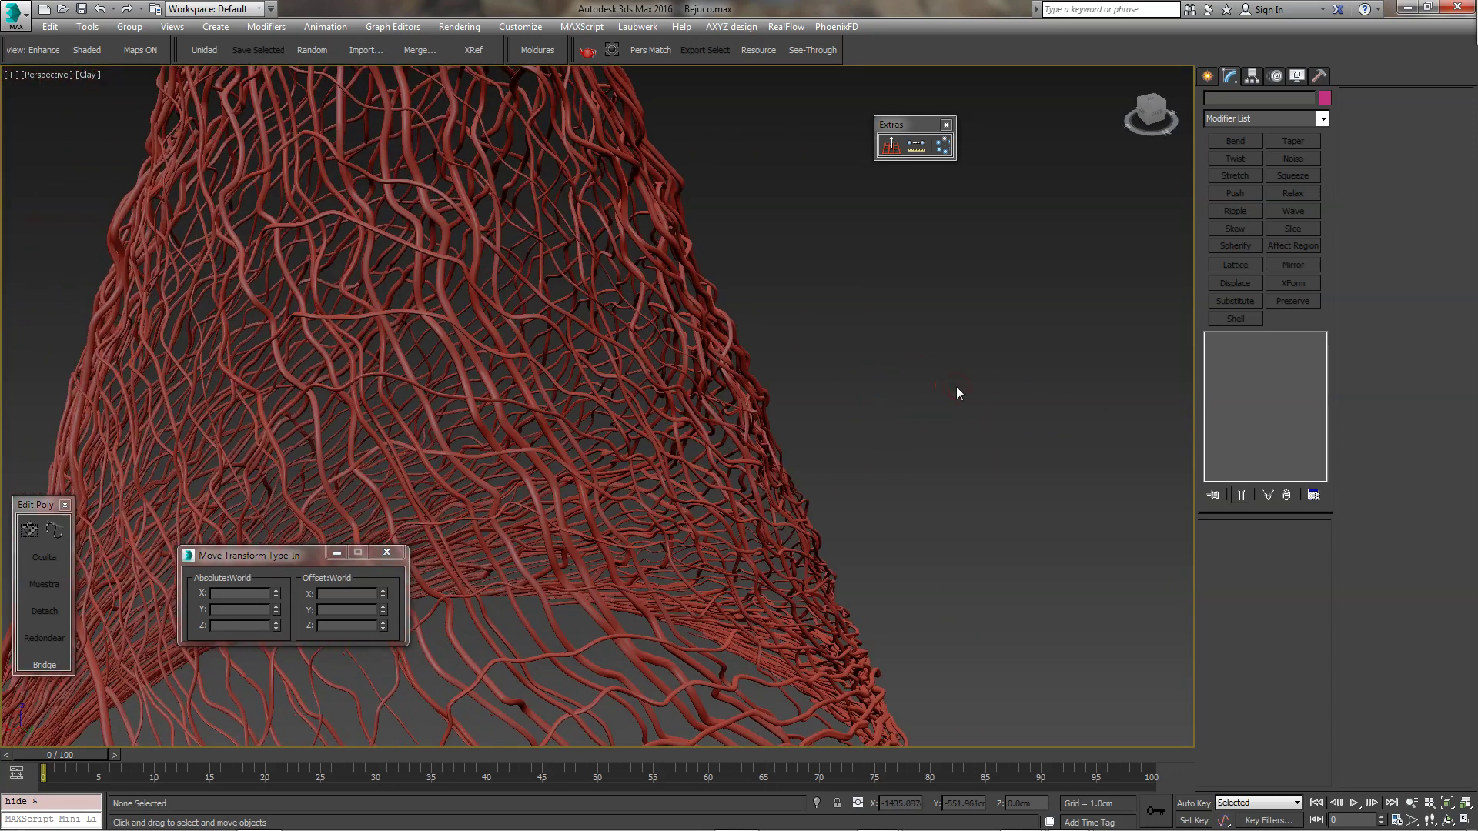
pyautogui.moveTo(846, 389); pyautogui.dragTo(1014, 409, button='middle')
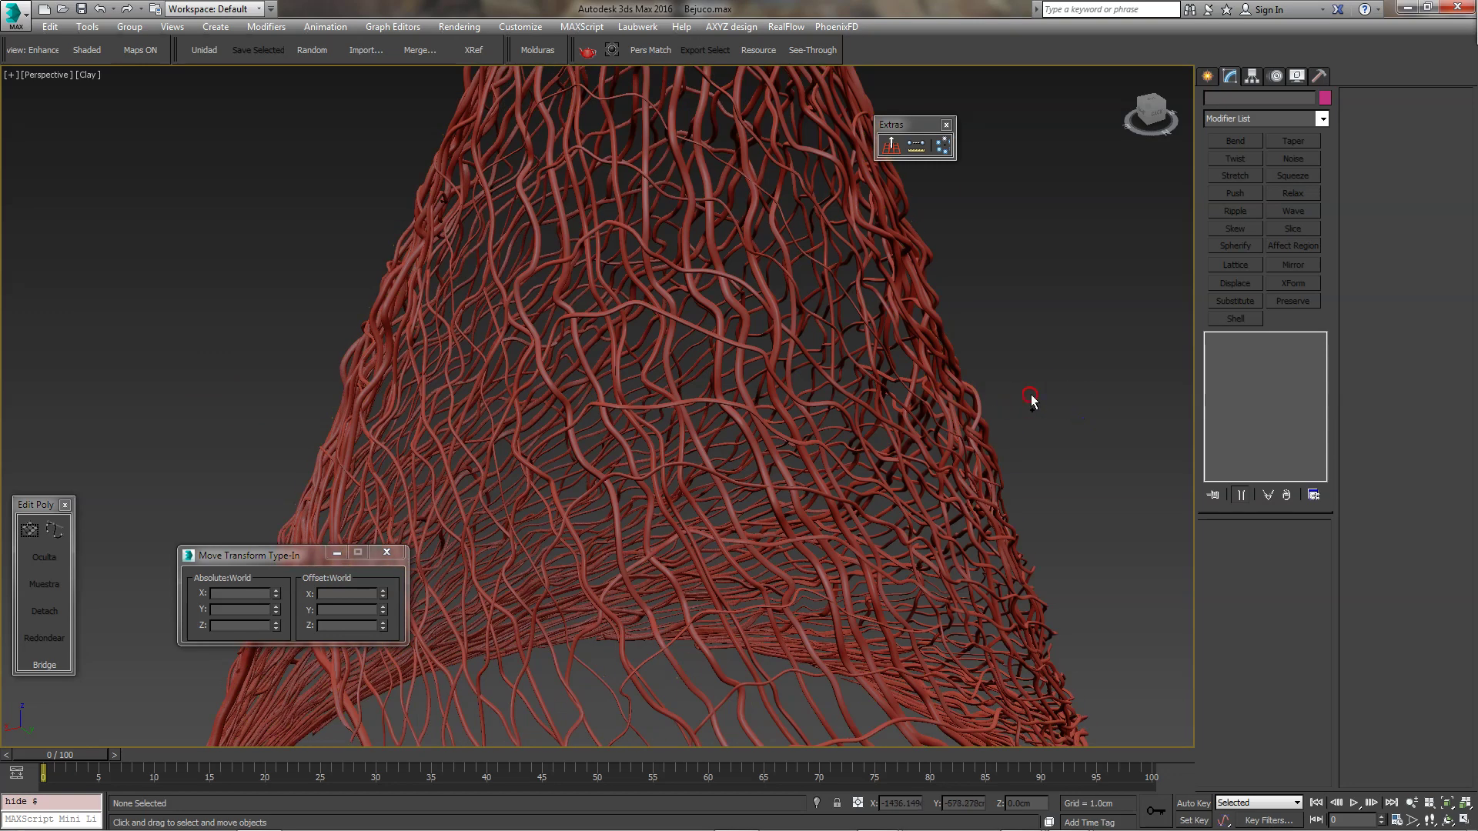
pyautogui.scroll(-10, 1032, 398)
pyautogui.moveTo(934, 429); pyautogui.dragTo(872, 438, button='middle')
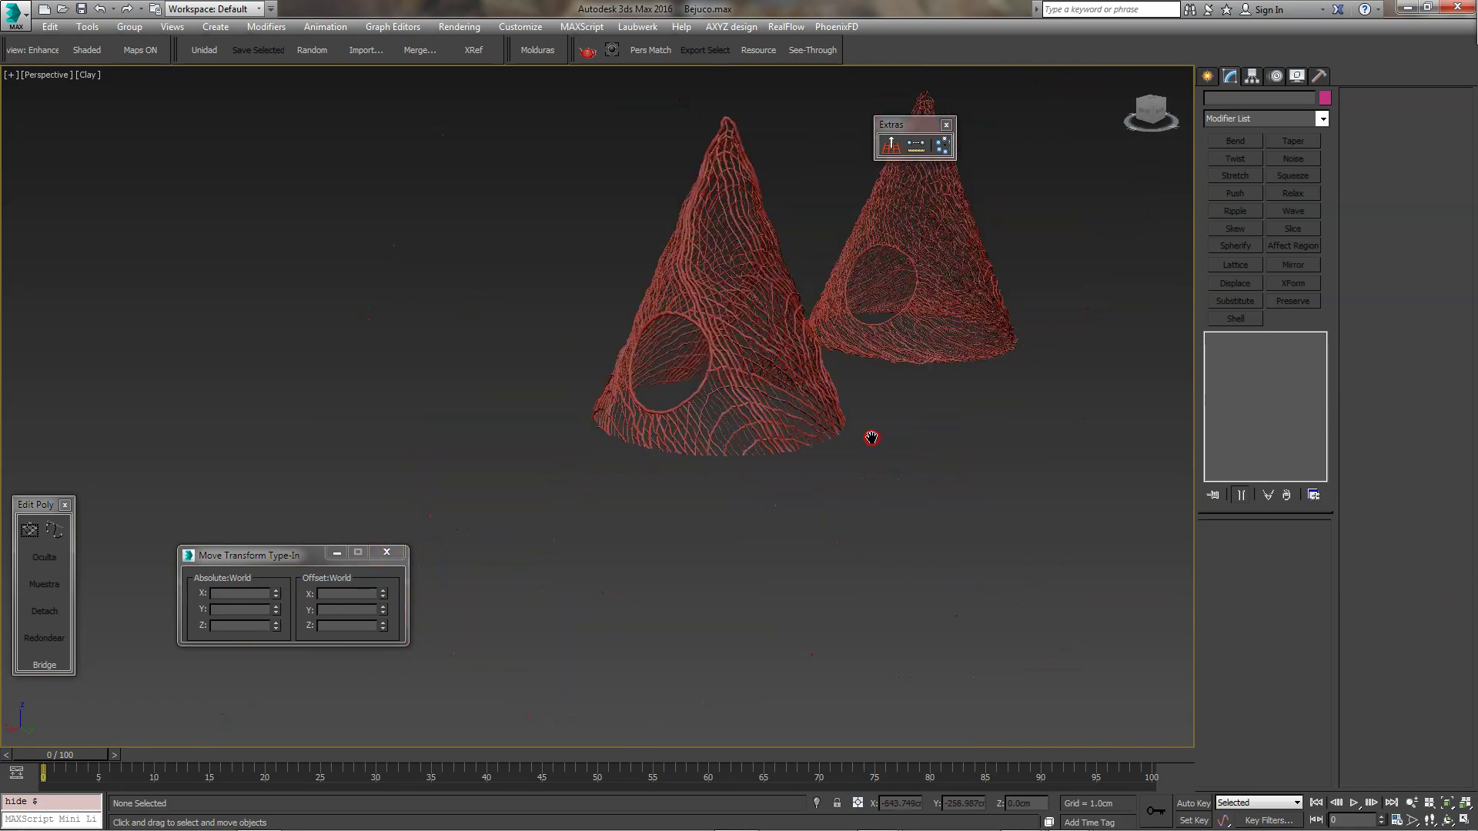
pyautogui.scroll(5, 871, 439)
pyautogui.moveTo(778, 452)
pyautogui.keyDown('alt'); pyautogui.mouseDown(button='middle')
pyautogui.moveTo(793, 415)
pyautogui.moveTo(585, 431)
pyautogui.mouseUp(button='middle'); pyautogui.keyUp('alt')
pyautogui.scroll(-2, 809, 429)
# Close the Move Transform Type-In window and select the right net cone.
pyautogui.click(395, 553)
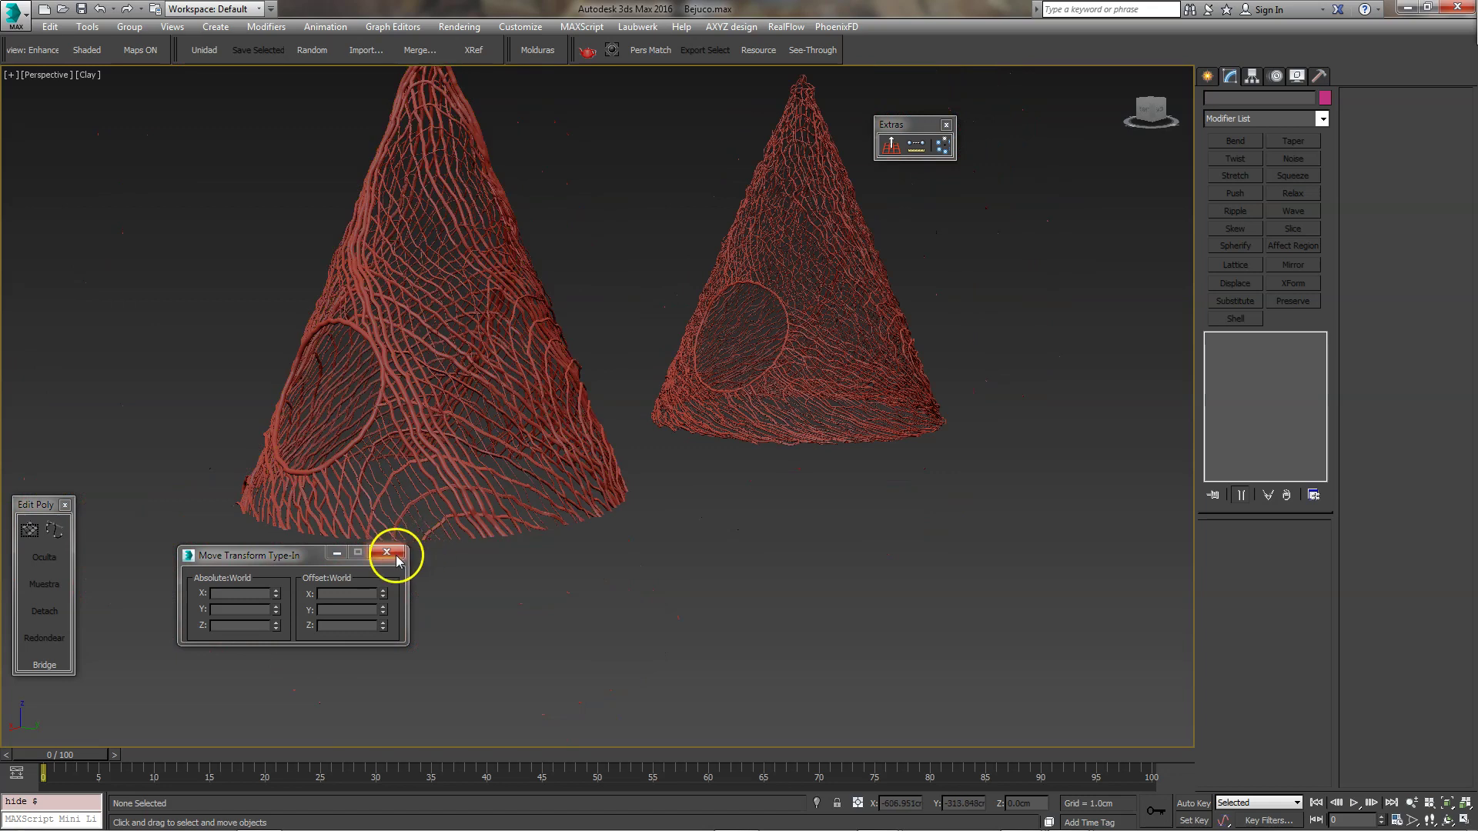
pyautogui.moveTo(677, 439)
pyautogui.keyDown('alt'); pyautogui.mouseDown(button='middle')
pyautogui.moveTo(669, 478)
pyautogui.moveTo(644, 373)
pyautogui.moveTo(638, 395)
pyautogui.moveTo(650, 386)
pyautogui.mouseUp(button='middle'); pyautogui.keyUp('alt')
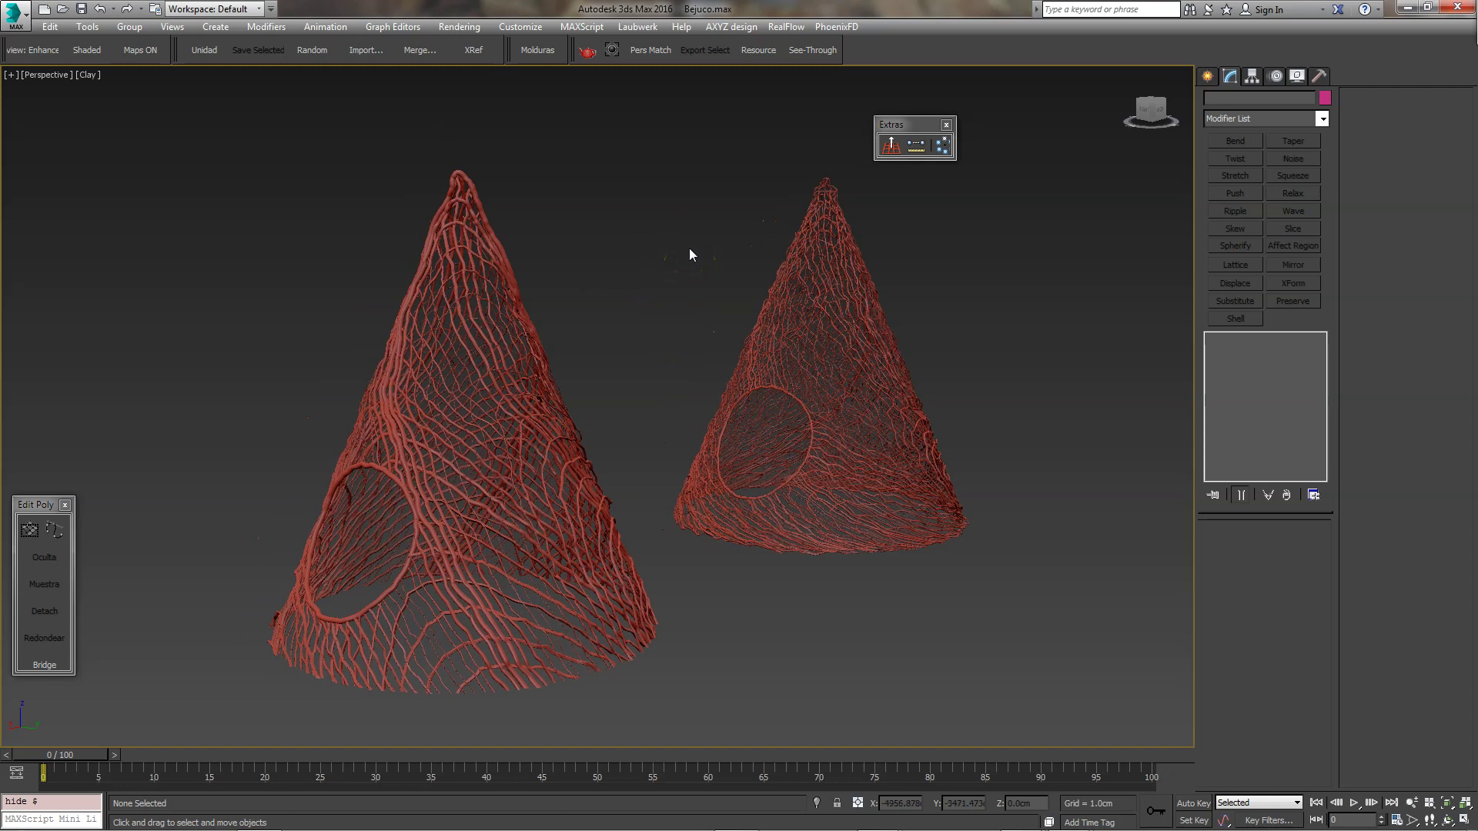
pyautogui.keyDown('alt'); pyautogui.moveTo(699, 298); pyautogui.dragTo(676, 303, button='middle'); pyautogui.keyUp('alt')
pyautogui.click(777, 342)
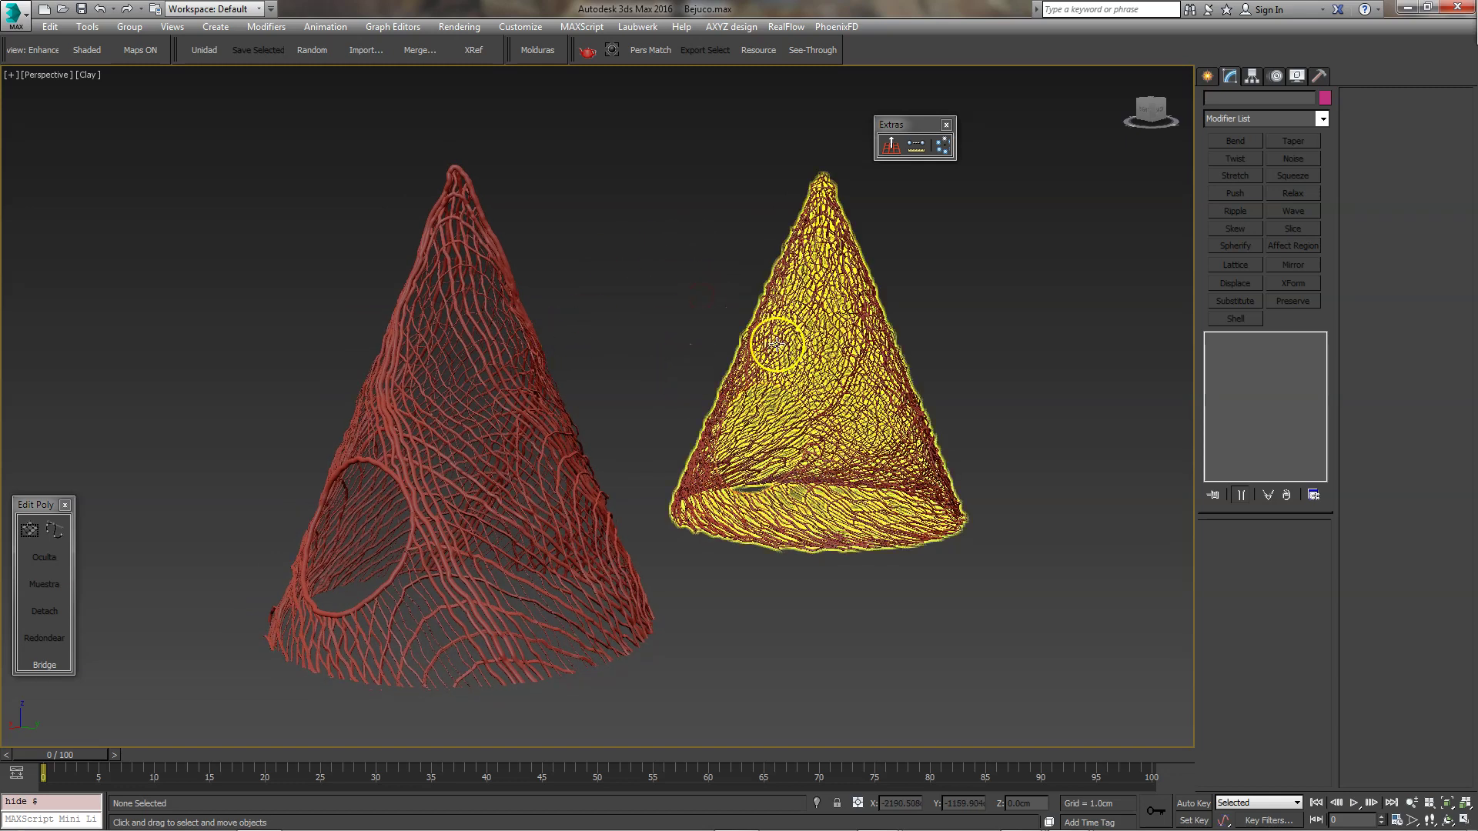